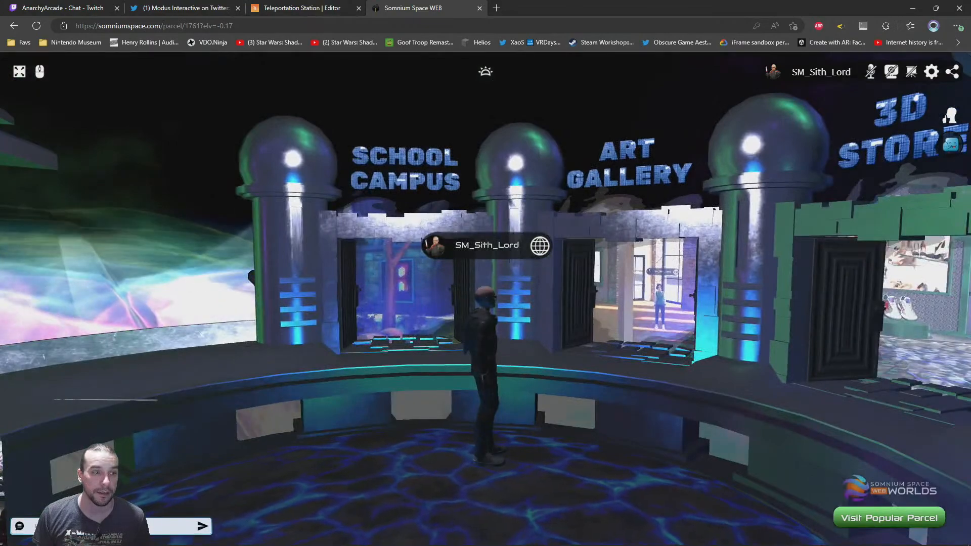
Switch to mouse-look control and adjust the third-person camera's distance behind the avatar
{"action": "left_click", "coordinate": [485, 298]}
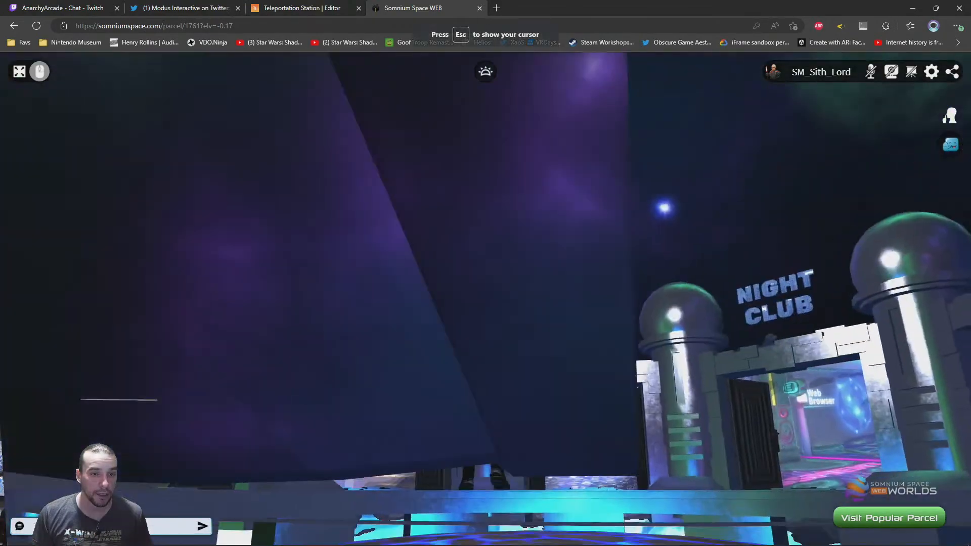
{"action": "key", "text": "w"}
{"action": "key", "text": "Escape"}
{"action": "scroll", "coordinate": [253, 213], "scroll_direction": "up", "scroll_amount": 3}
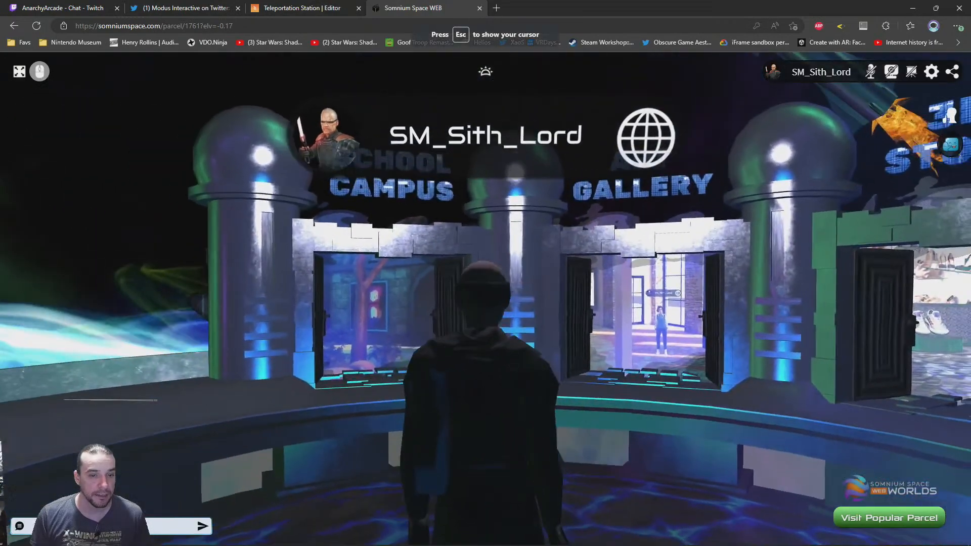
{"action": "key", "text": "Escape"}
{"action": "scroll", "coordinate": [409, 285], "scroll_direction": "down", "scroll_amount": 3}
{"action": "scroll", "coordinate": [409, 284], "scroll_direction": "up", "scroll_amount": 1}
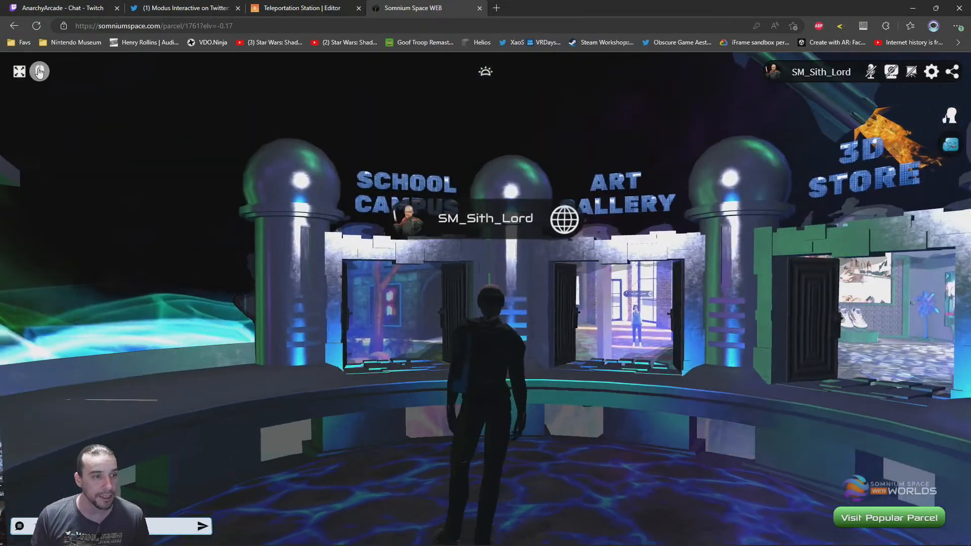
Walk around the hub with mouse-look enabled, examining the School Campus, Art Gallery, 3D Store and Night Club portals
{"action": "left_click", "coordinate": [39, 71]}
{"action": "key", "text": "w"}
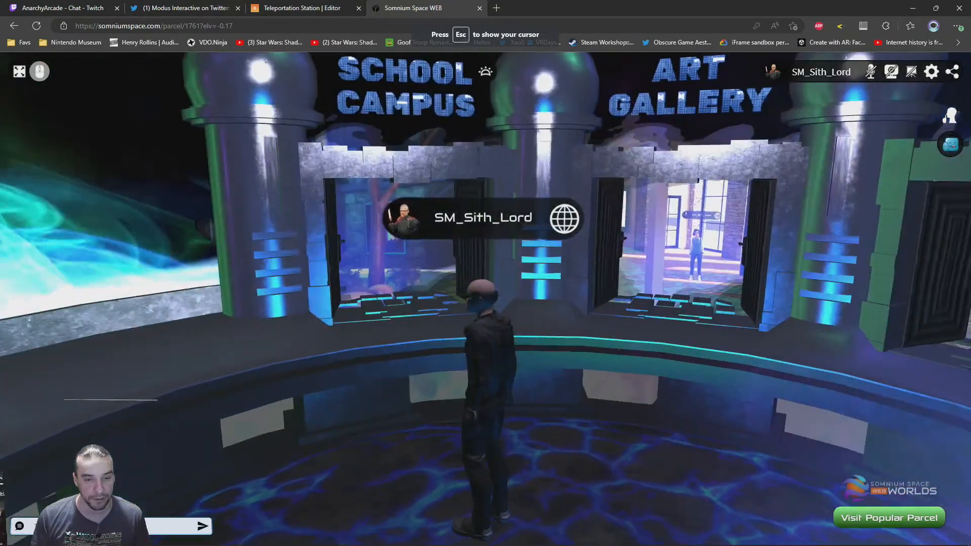
{"action": "key", "text": "w"}
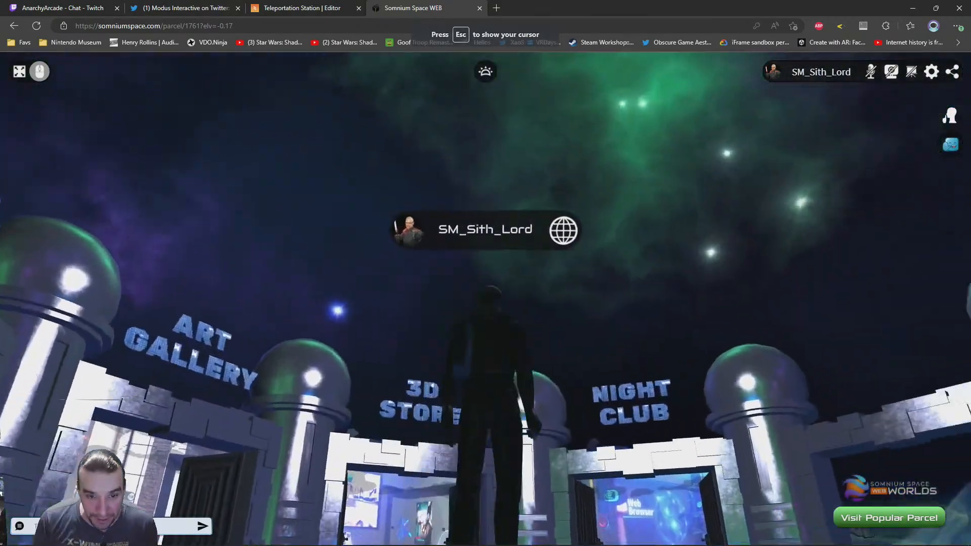
{"action": "key", "text": "w"}
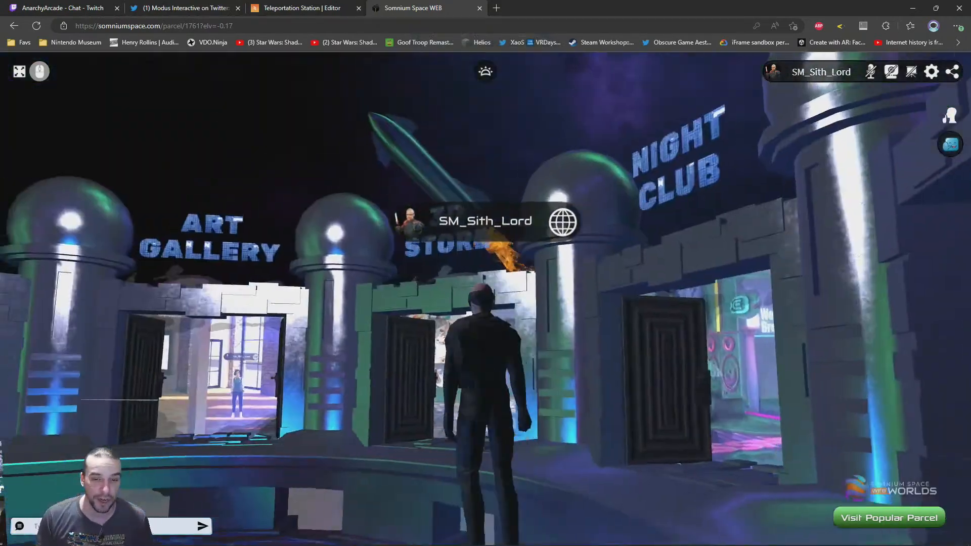
{"action": "key", "text": "s"}
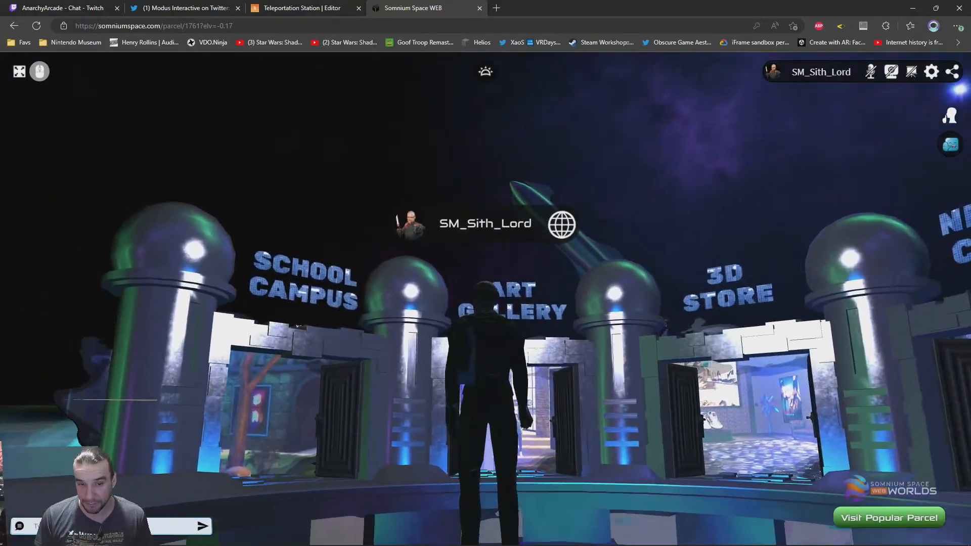
{"action": "key", "text": "w"}
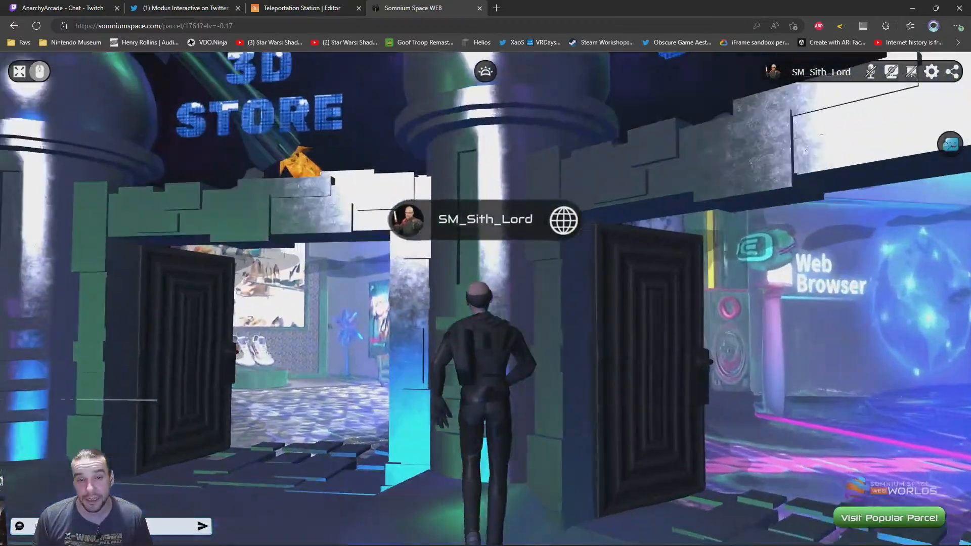
{"action": "key", "text": "s"}
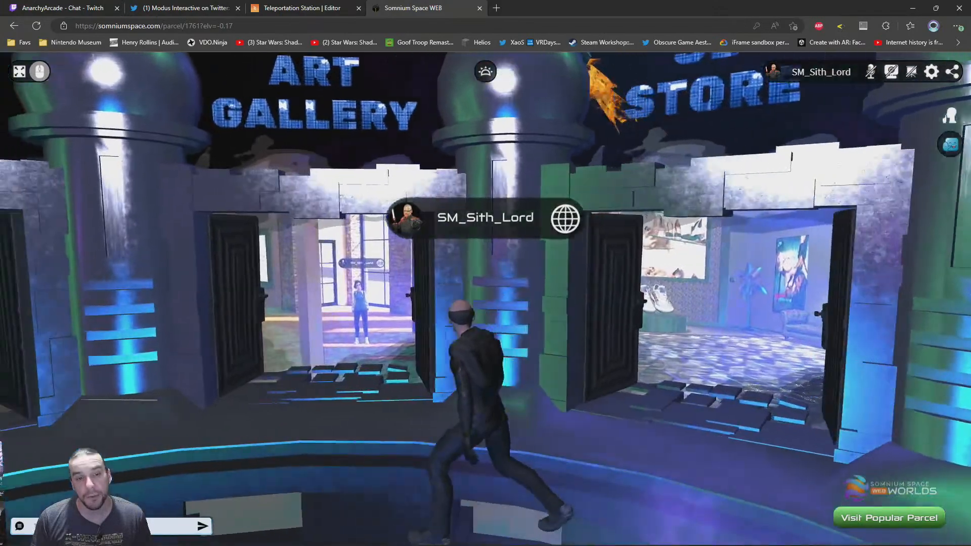
{"action": "key", "text": "w"}
{"action": "key", "text": "w"}
{"action": "key", "text": "w"}
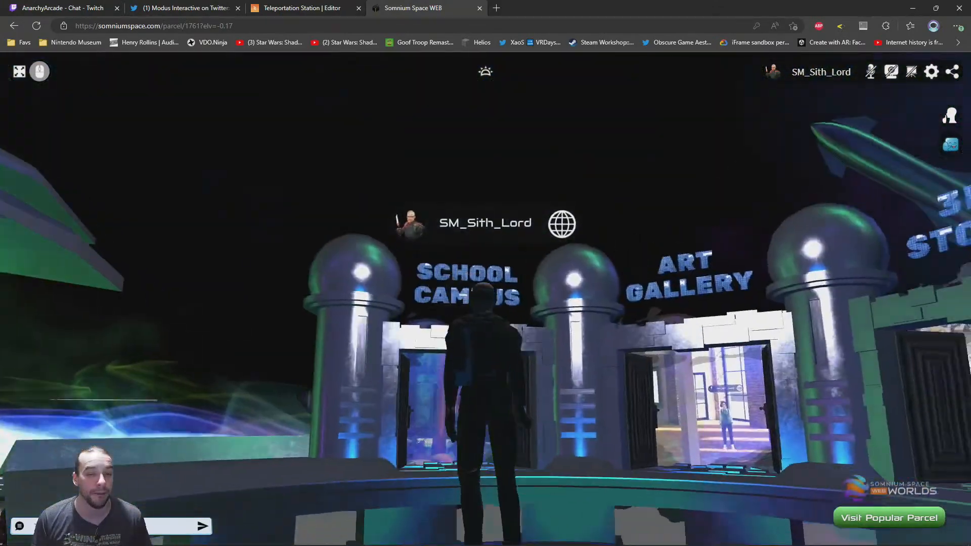
{"action": "key", "text": "w"}
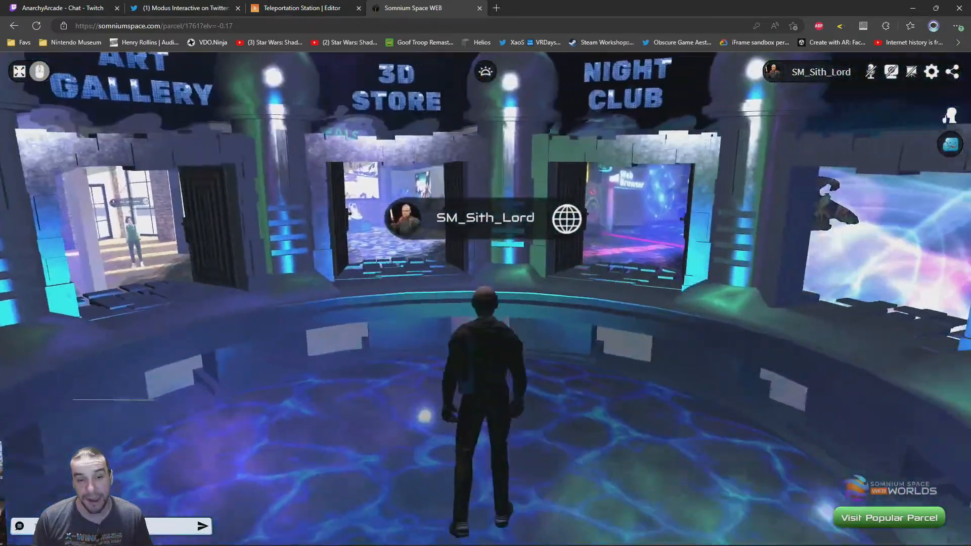
{"action": "key", "text": "w"}
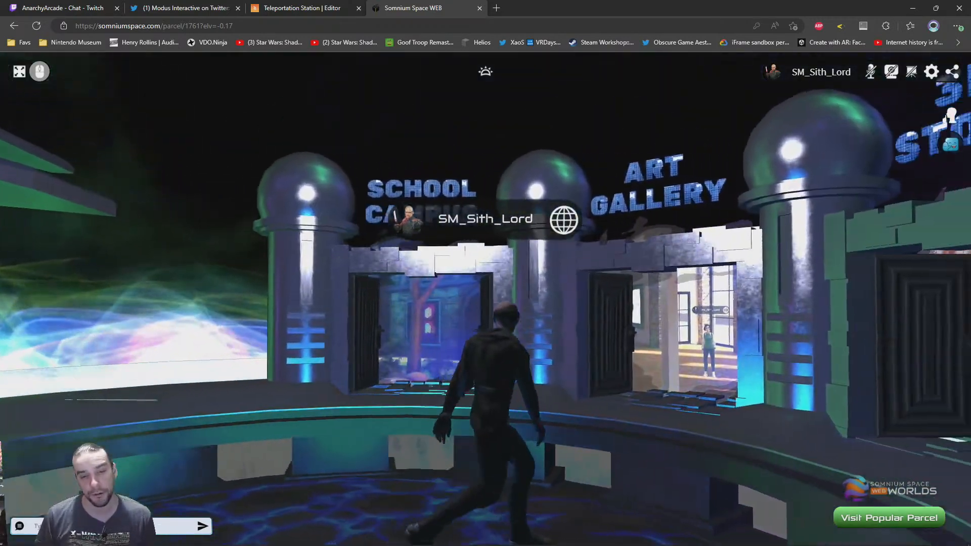
{"action": "key", "text": "w"}
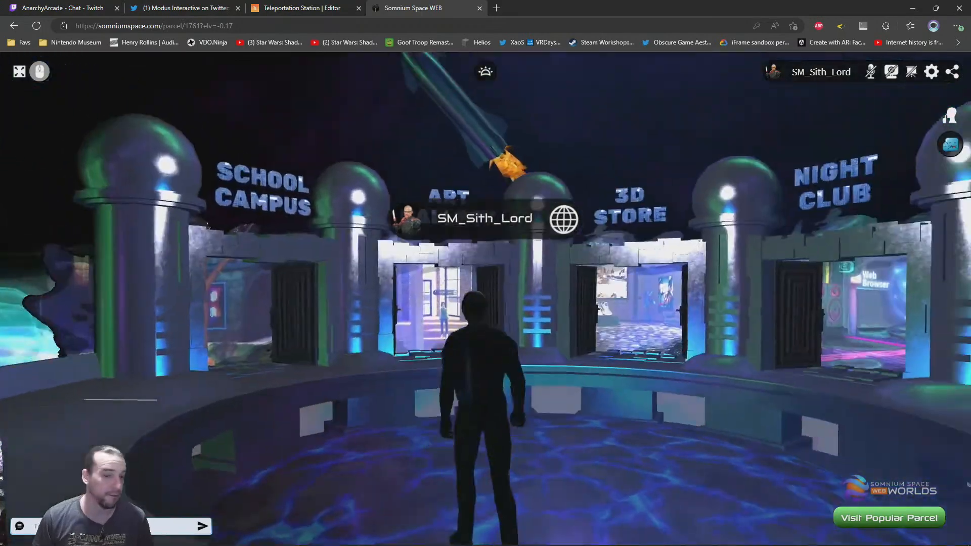
{"action": "key", "text": "w"}
{"action": "key", "text": "w"}
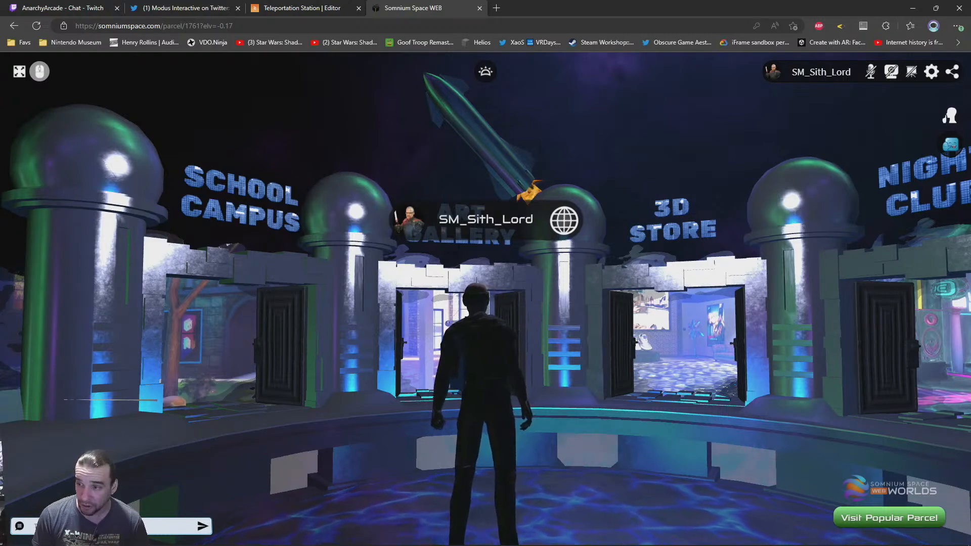
Walk the avatar around the glowing central pool, examining its floor, the raised rim and the surrounding gateways
{"action": "key", "text": "w"}
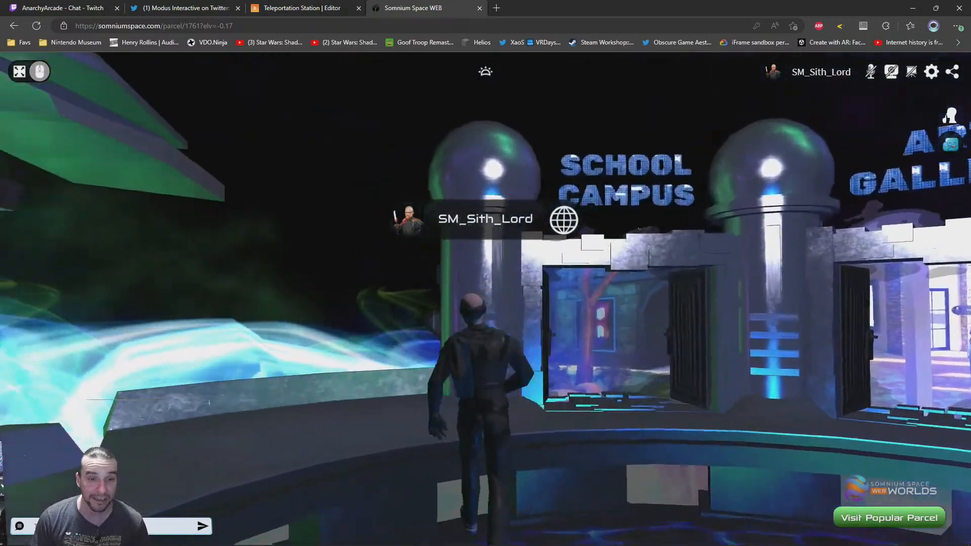
{"action": "key", "text": "w"}
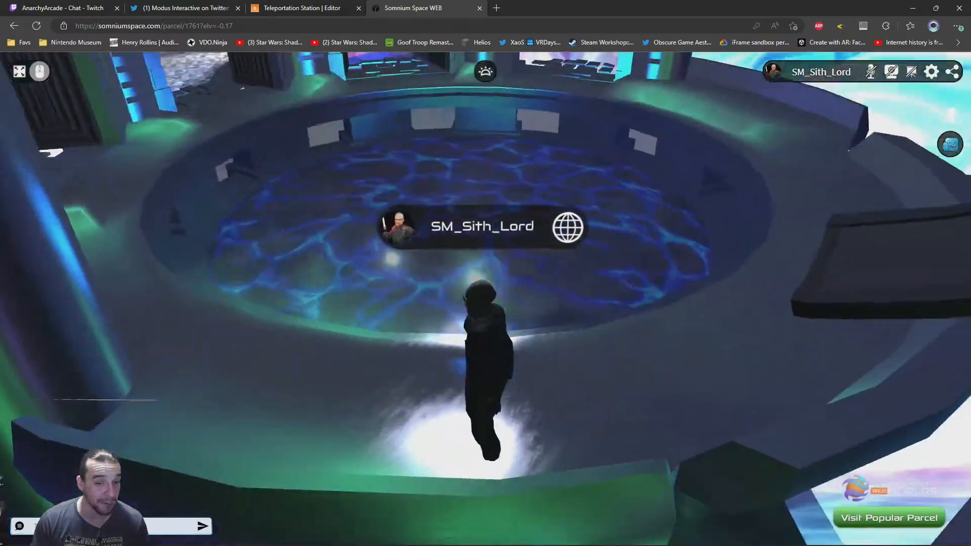
{"action": "key", "text": "w"}
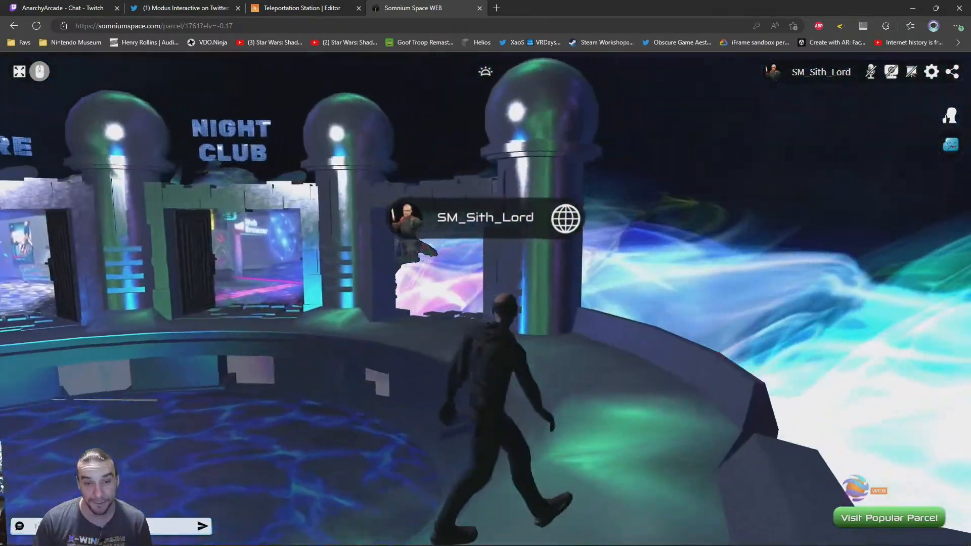
{"action": "key", "text": "w"}
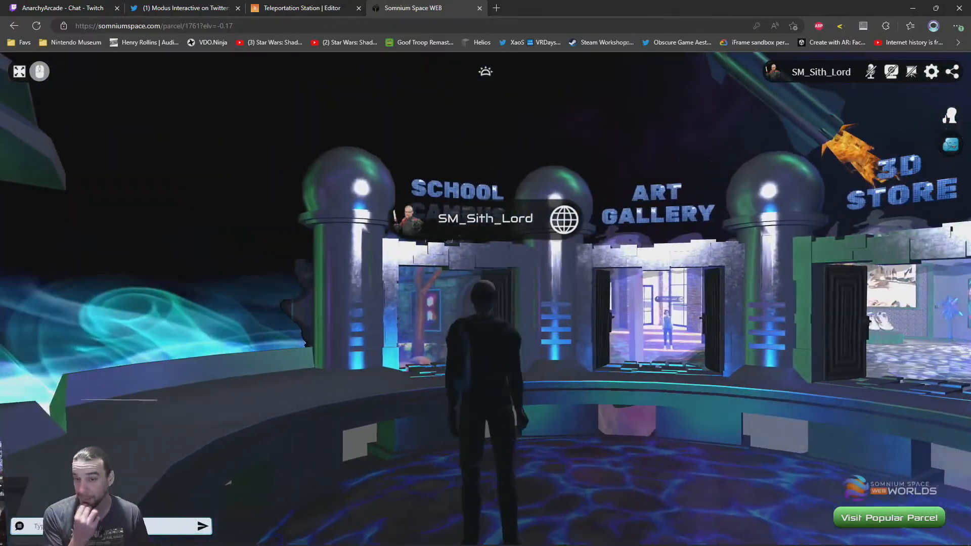
{"action": "key", "text": "w"}
{"action": "key", "text": "s"}
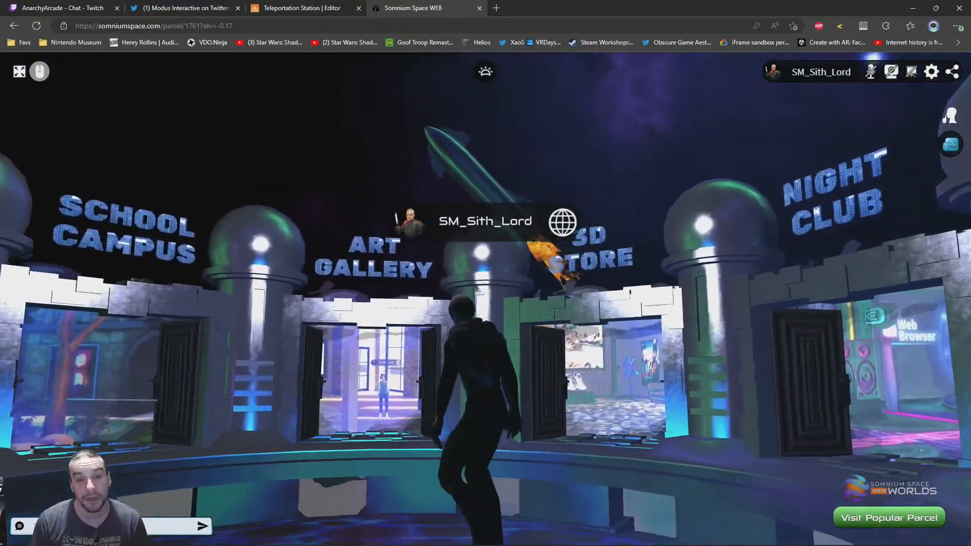
{"action": "key", "text": "w"}
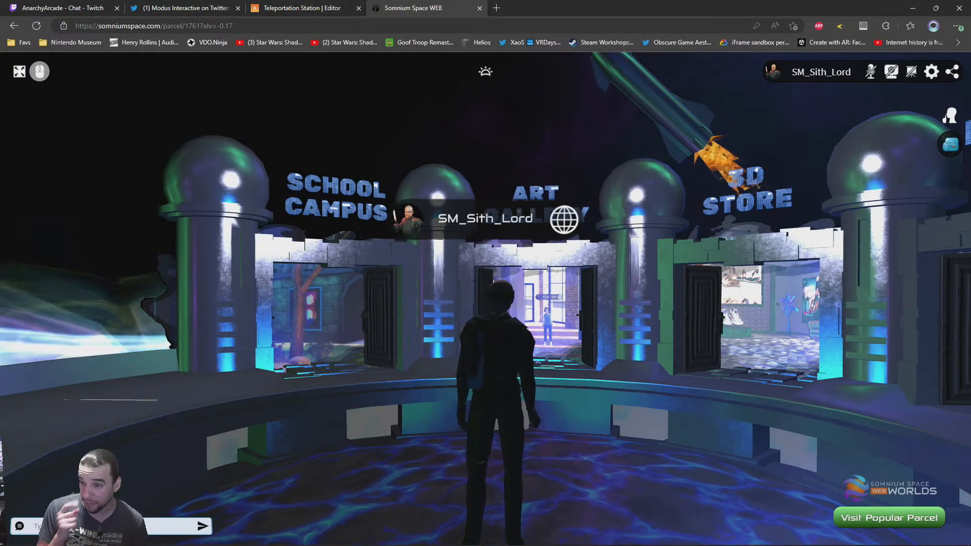
{"action": "key", "text": "w"}
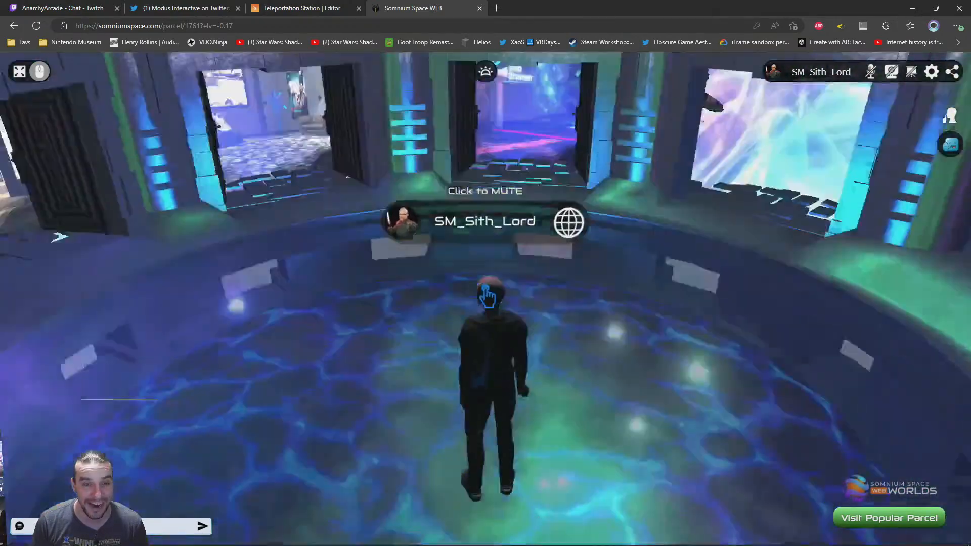
{"action": "key", "text": "w"}
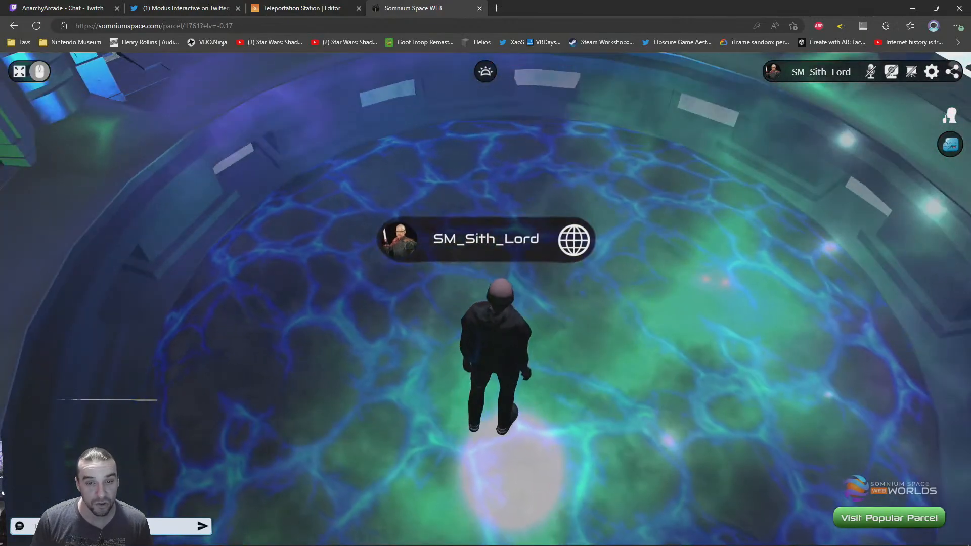
{"action": "key", "text": "d"}
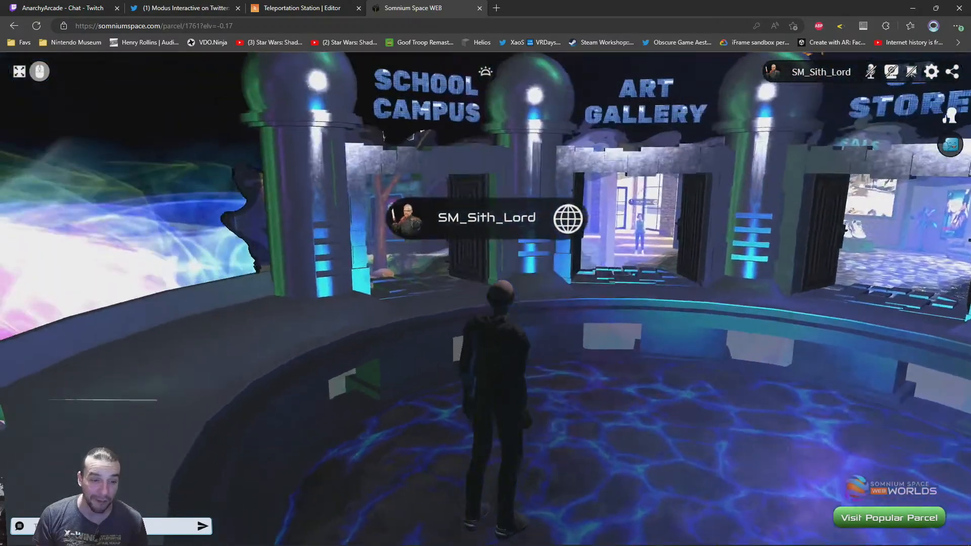
{"action": "key", "text": "s"}
{"action": "key", "text": "w"}
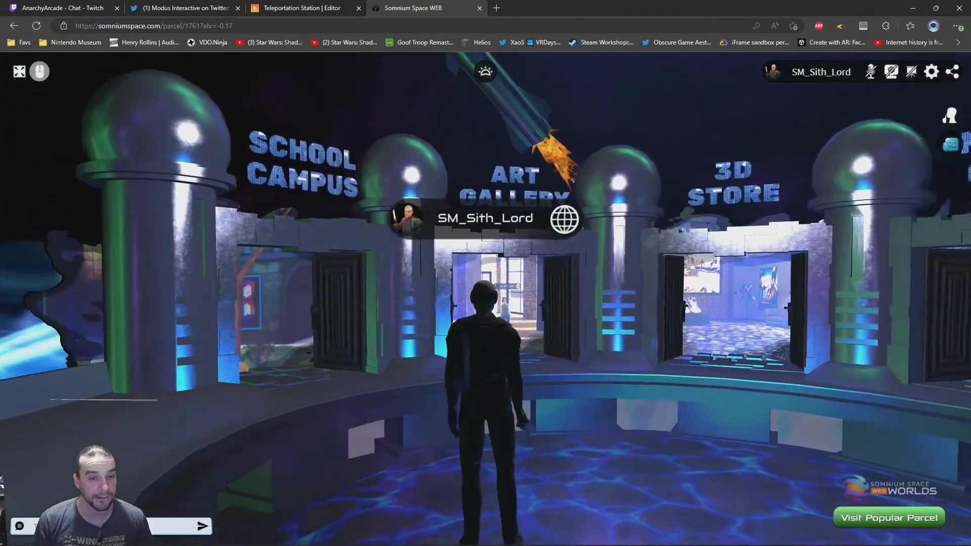
{"action": "key", "text": "w"}
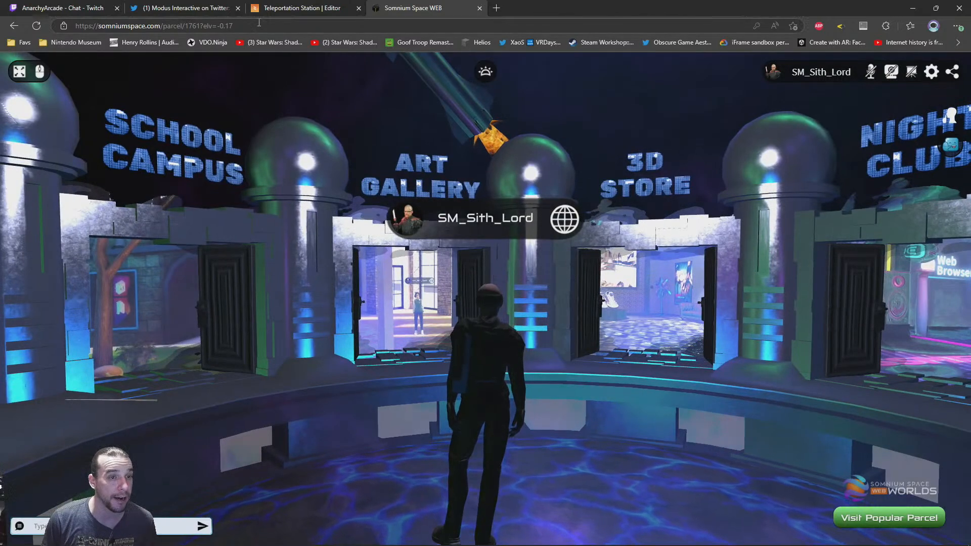
Highlight the parcel's web address in the browser to point it out, and return to the world view
{"action": "left_click", "coordinate": [189, 26]}
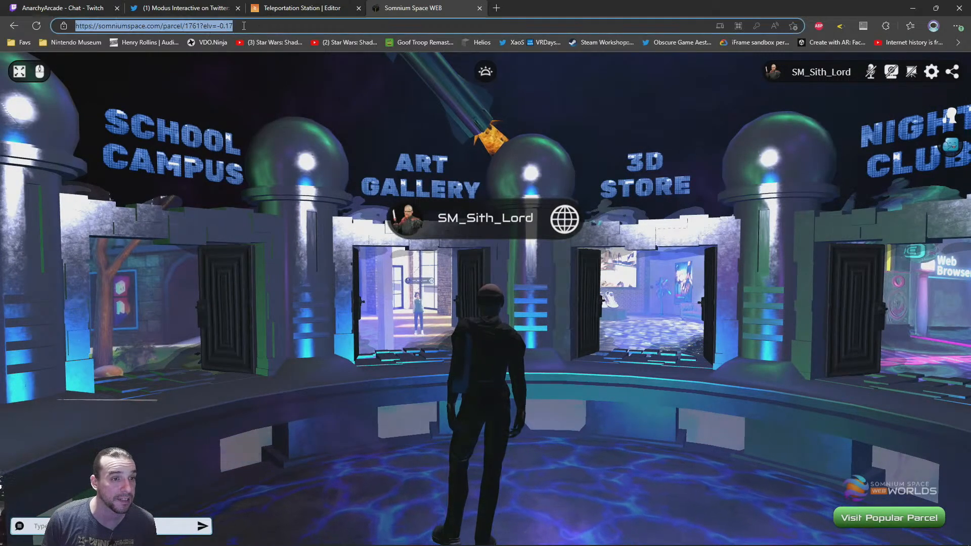
{"action": "left_click_drag", "start_coordinate": [576, 408], "coordinate": [542, 391]}
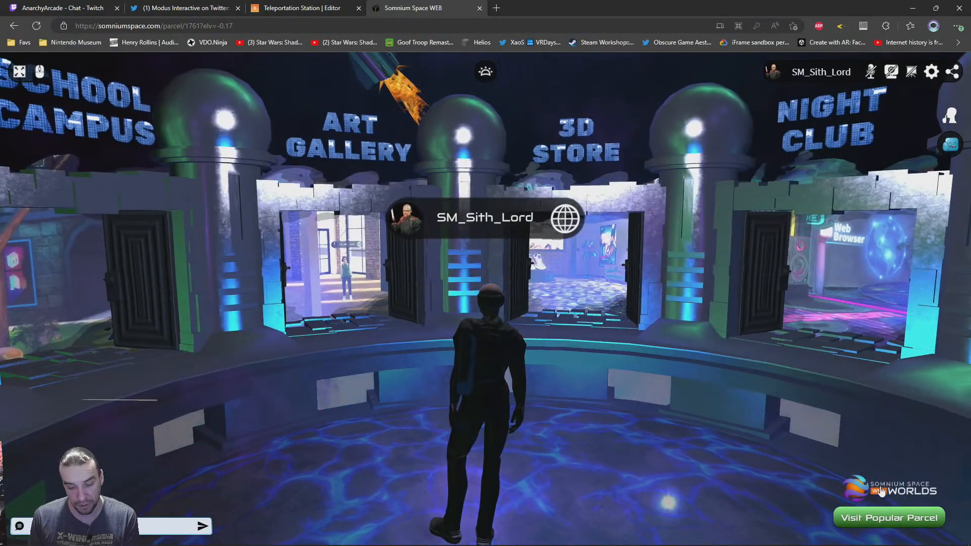
Display the parcel in full screen and enter photo mode
{"action": "key", "text": "F11"}
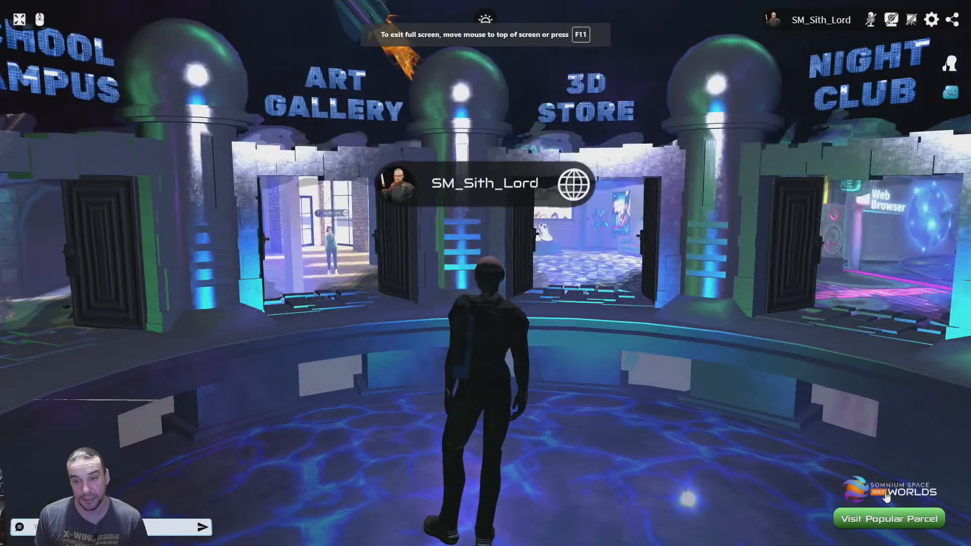
{"action": "left_click", "coordinate": [885, 495]}
{"action": "left_click", "coordinate": [466, 357]}
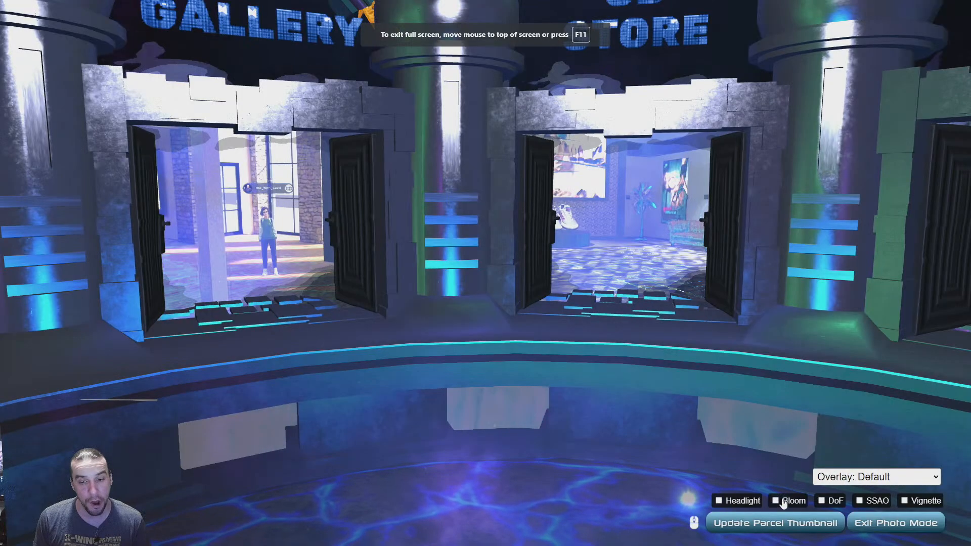
Try the Headlight effect on and off, and turn on the Bloom and SSAO effects
{"action": "left_click", "coordinate": [748, 502]}
{"action": "left_click", "coordinate": [752, 505]}
{"action": "left_click", "coordinate": [792, 504]}
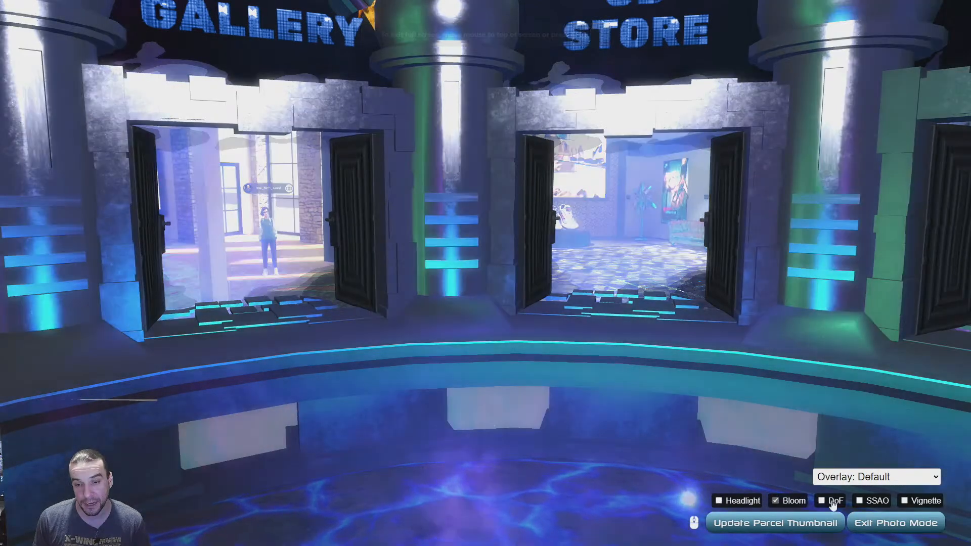
{"action": "left_click", "coordinate": [869, 504]}
View the hub from behind the outer pillars and turn off the SSAO and Bloom effects
{"action": "left_click_drag", "start_coordinate": [455, 248], "coordinate": [434, 294]}
{"action": "scroll", "coordinate": [598, 376], "scroll_direction": "down", "scroll_amount": 5}
{"action": "left_click", "coordinate": [859, 501]}
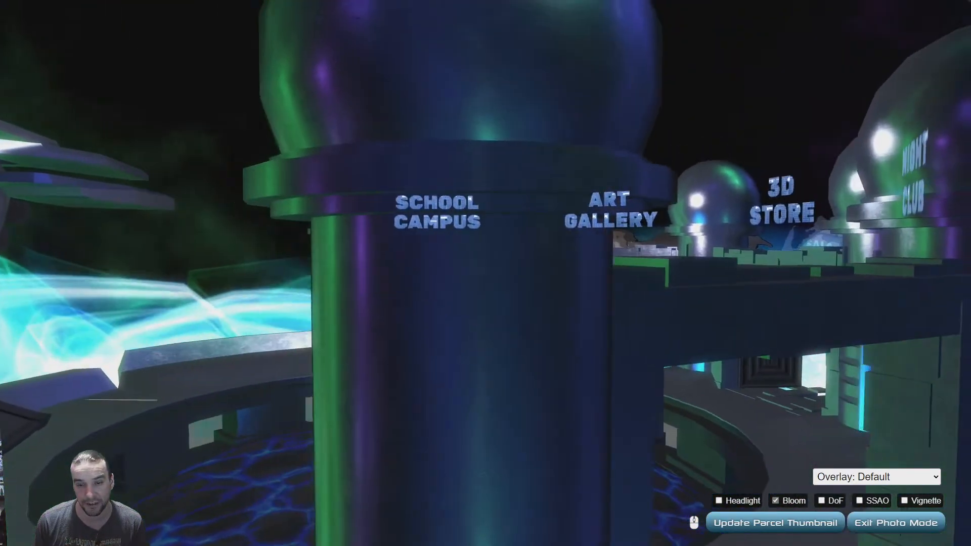
{"action": "left_click", "coordinate": [775, 500]}
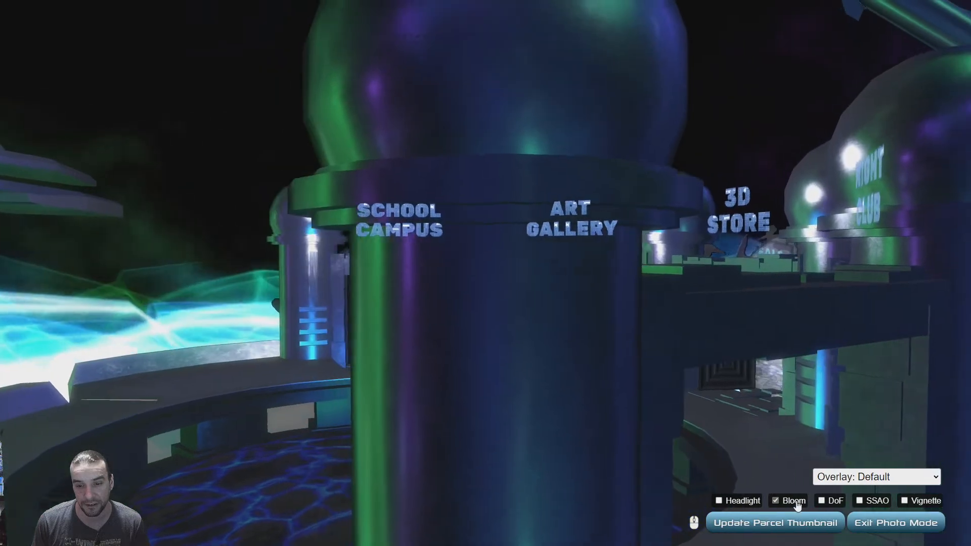
Turn on the SSAO effect and try the Headlight on the pillars, leaving the Headlight off
{"action": "left_click", "coordinate": [872, 502]}
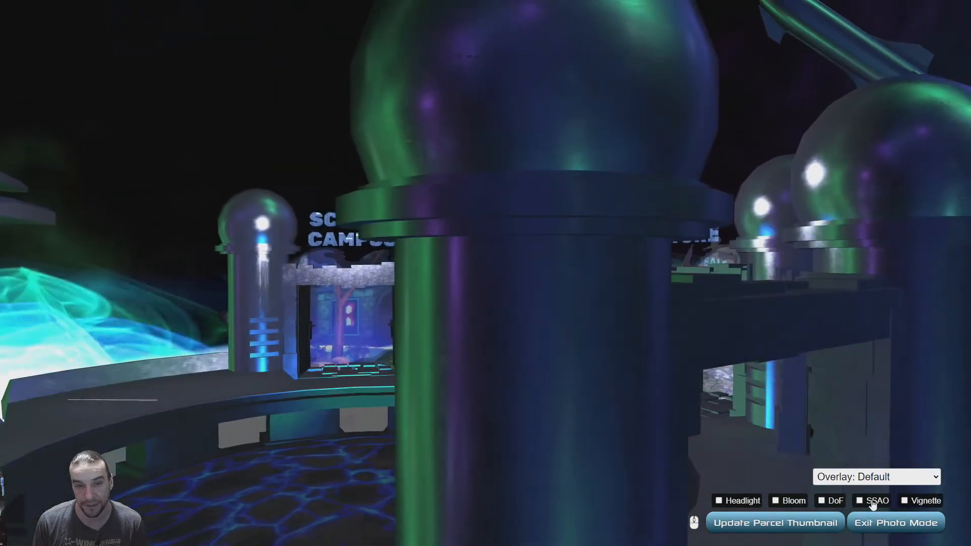
{"action": "left_click", "coordinate": [747, 503]}
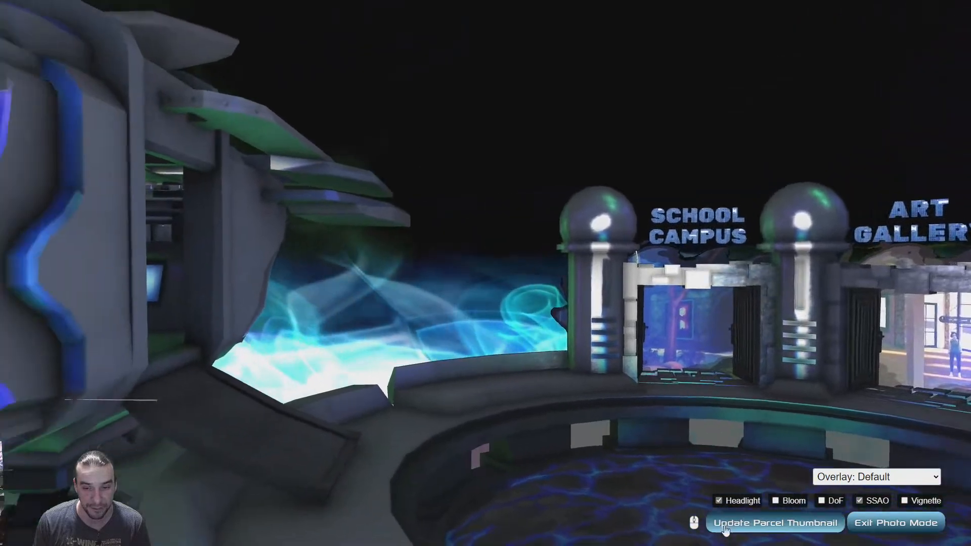
{"action": "left_click", "coordinate": [719, 500]}
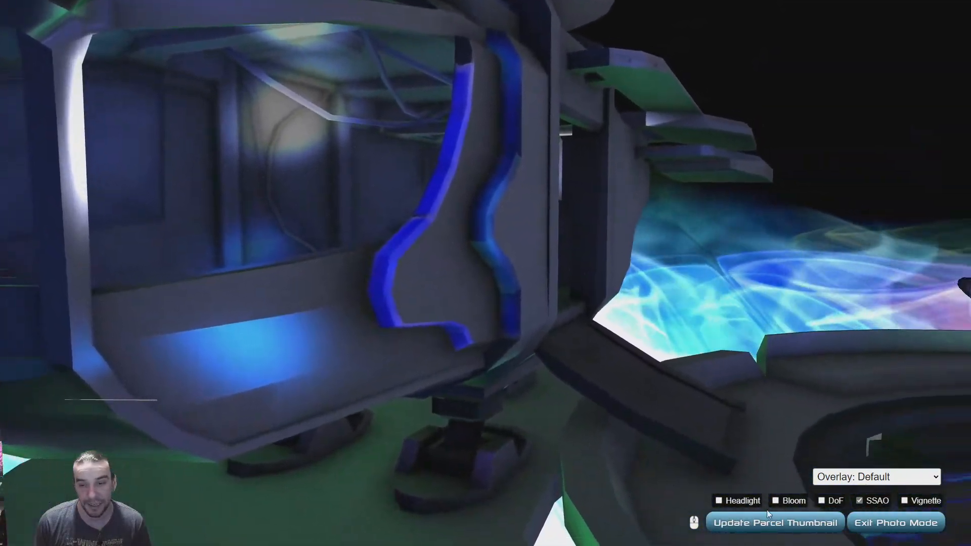
Turn on the Bloom effect and view the row of portal doorways
{"action": "left_click", "coordinate": [776, 501]}
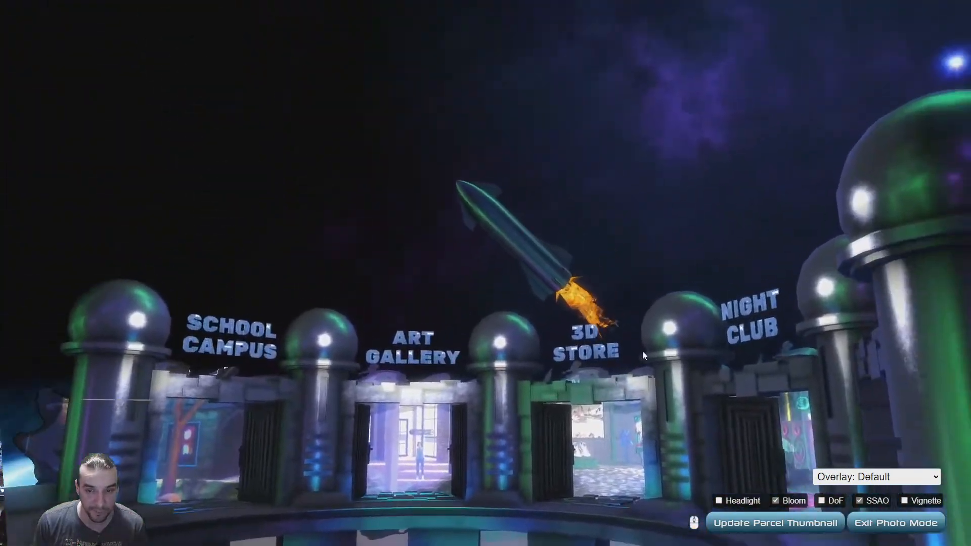
{"action": "left_click_drag", "start_coordinate": [642, 351], "coordinate": [745, 286]}
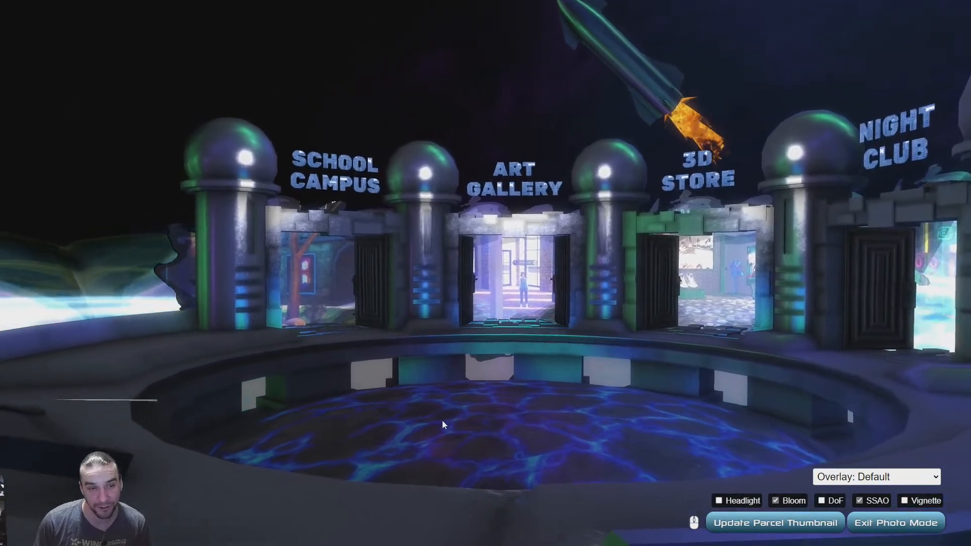
{"action": "left_click_drag", "start_coordinate": [442, 421], "coordinate": [460, 396]}
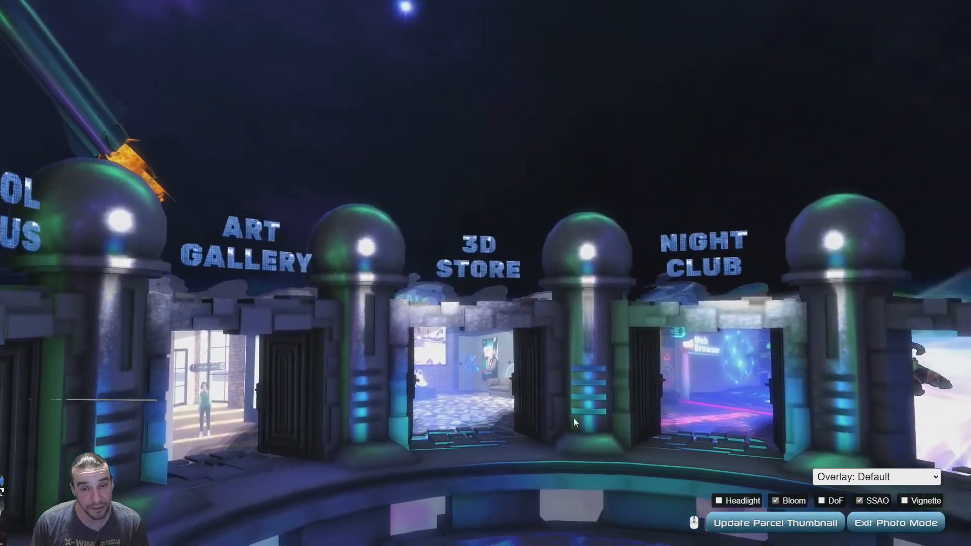
View the portals and glowing pillars from across the pool with Bloom and SSAO on, and exit photo mode
{"action": "left_click_drag", "start_coordinate": [573, 418], "coordinate": [435, 317]}
{"action": "key", "text": "s"}
{"action": "left_click_drag", "start_coordinate": [600, 399], "coordinate": [655, 455]}
{"action": "mouse_move", "coordinate": [560, 384]}
{"action": "left_mouse_down"}
{"action": "mouse_move", "coordinate": [617, 435]}
{"action": "mouse_move", "coordinate": [585, 344]}
{"action": "mouse_move", "coordinate": [555, 383]}
{"action": "left_mouse_up"}
{"action": "key", "text": "w"}
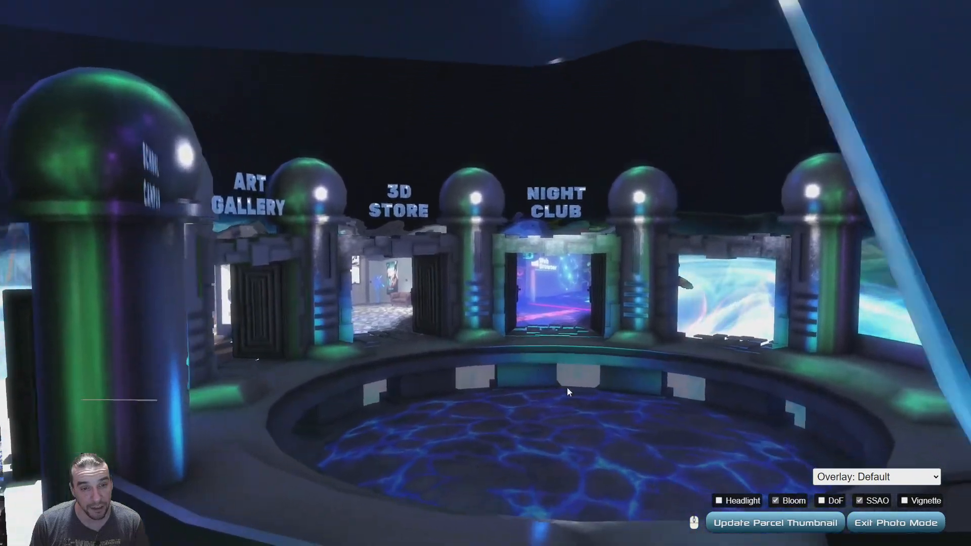
{"action": "left_click_drag", "start_coordinate": [619, 444], "coordinate": [627, 344]}
{"action": "key", "text": "w"}
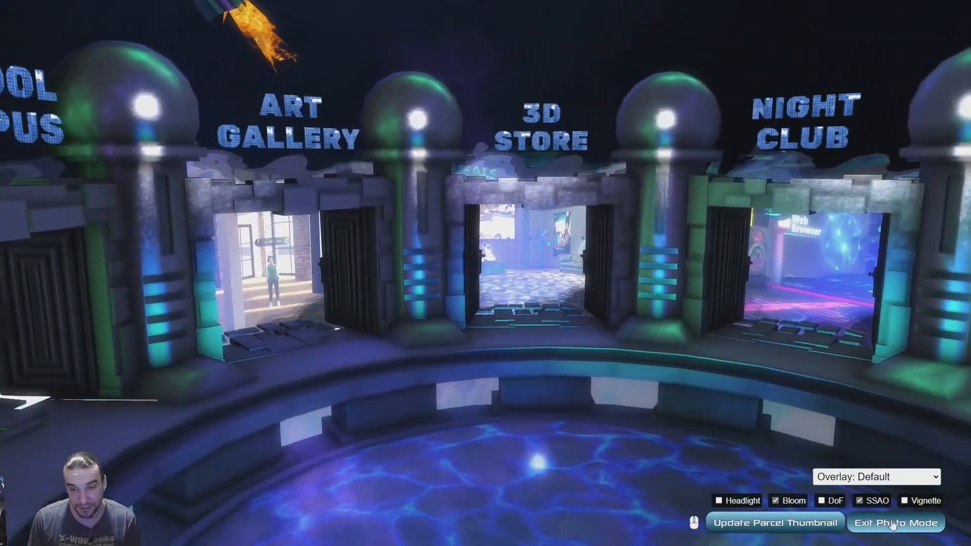
{"action": "left_click", "coordinate": [893, 524]}
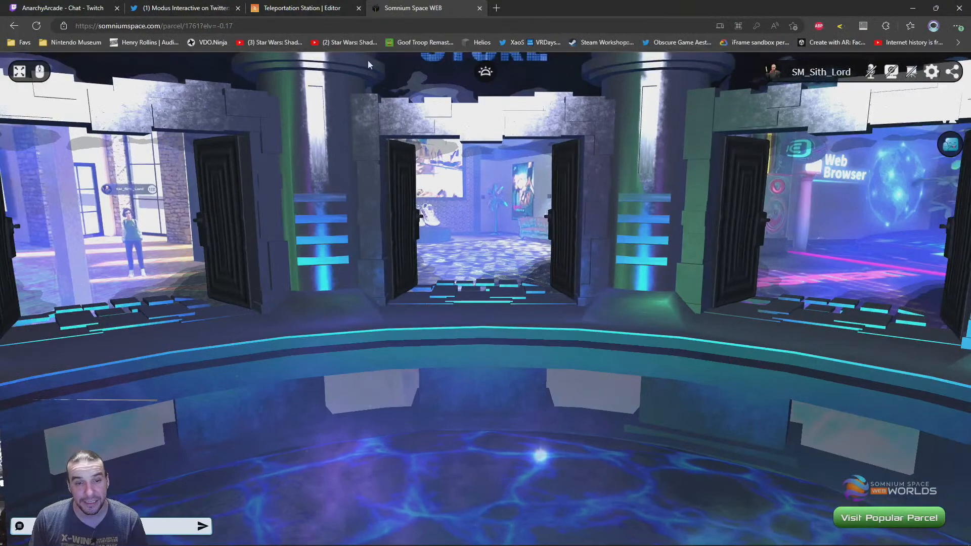
Switch to the Teleportation Station scene in the PlayCanvas editor and examine the mothership, landing platform and portals
{"action": "left_click", "coordinate": [283, 6]}
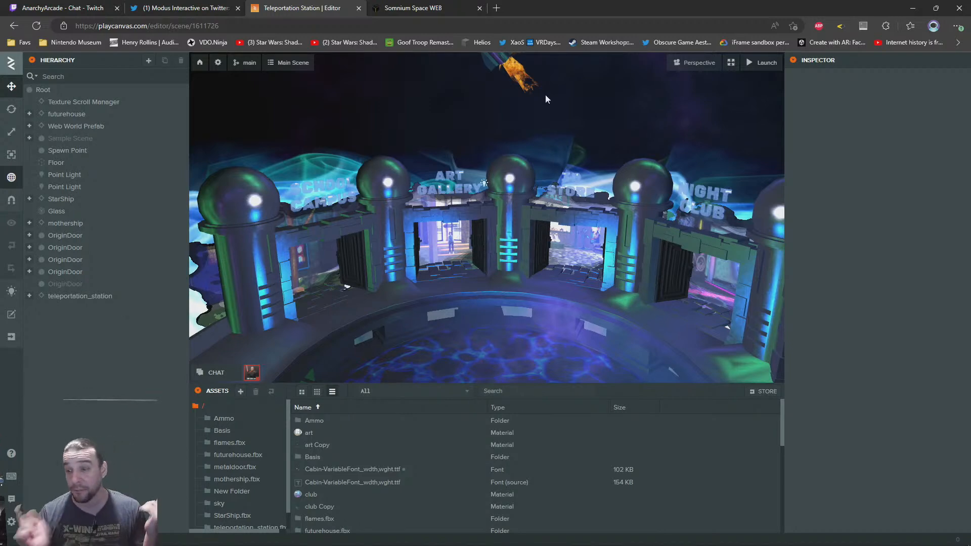
{"action": "right_click_drag", "start_coordinate": [480, 259], "coordinate": [418, 247]}
{"action": "key", "text": "w"}
{"action": "key", "text": "s"}
{"action": "key", "text": "a"}
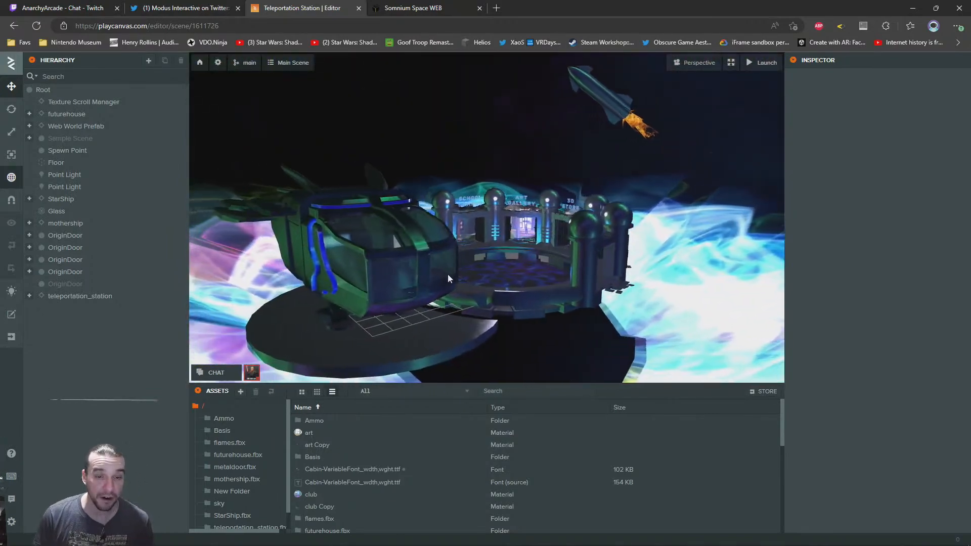
{"action": "key", "text": "a"}
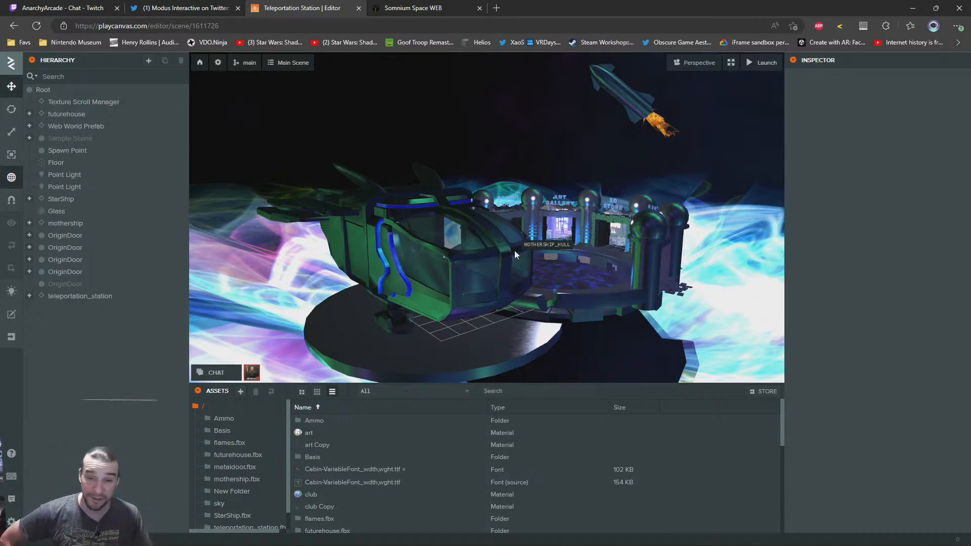
{"action": "right_click_drag", "start_coordinate": [439, 272], "coordinate": [401, 211]}
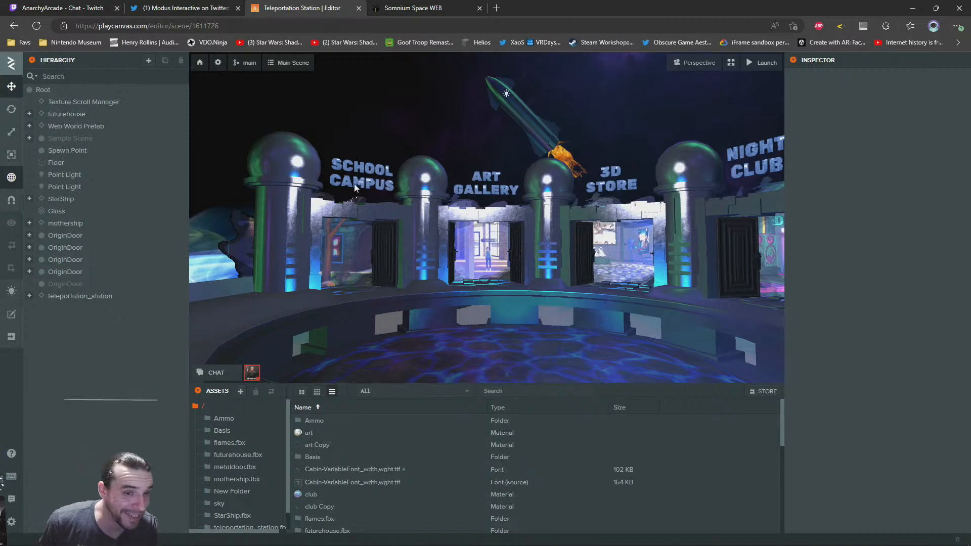
Replace the UI layer with the World layer on the SCHOOL CAMPUS text element
{"action": "left_click", "coordinate": [357, 169]}
{"action": "scroll", "coordinate": [858, 416], "scroll_direction": "down", "scroll_amount": 3}
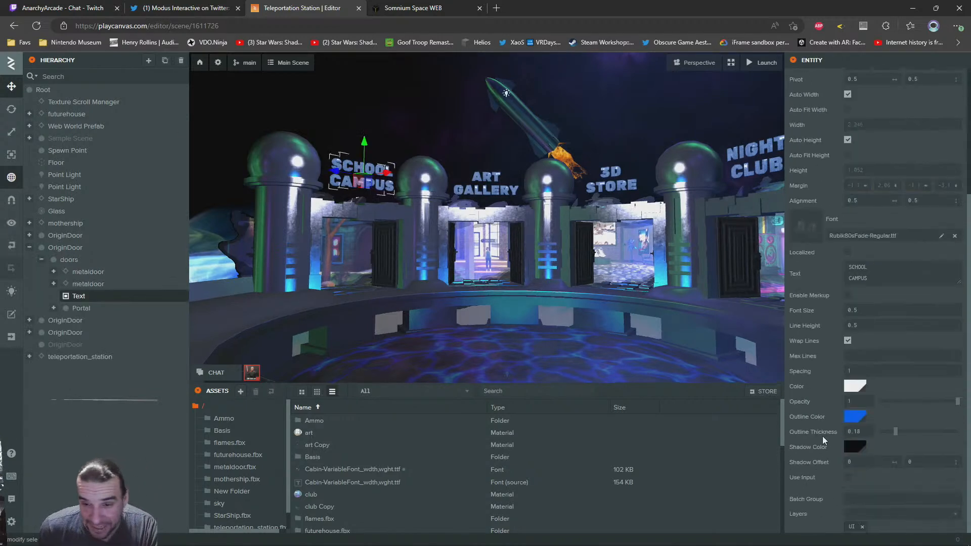
{"action": "left_click", "coordinate": [863, 527]}
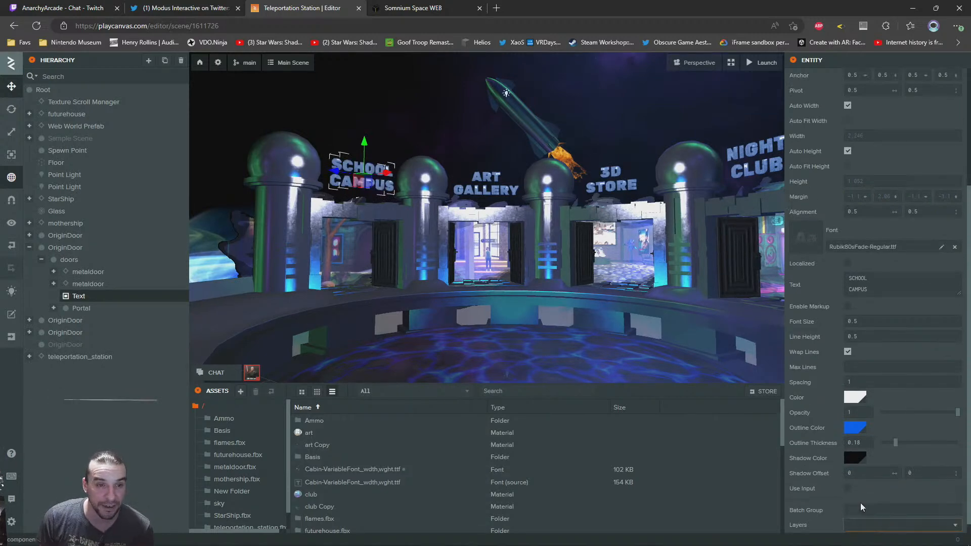
Assign the World layer instead of UI to the ART GALLERY, 3D STORE and NIGHT CLUB text elements together
{"action": "left_click", "coordinate": [485, 190]}
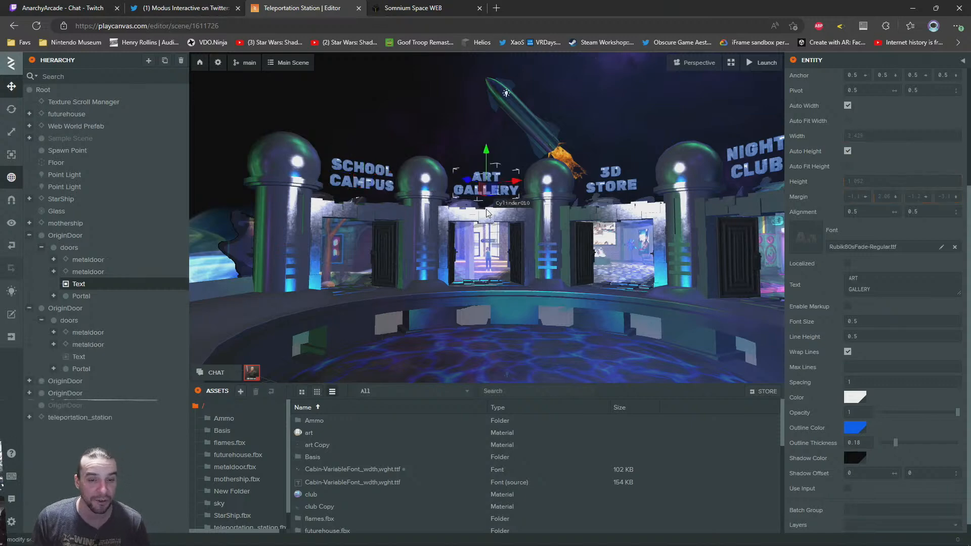
{"action": "right_click_drag", "start_coordinate": [442, 267], "coordinate": [500, 226]}
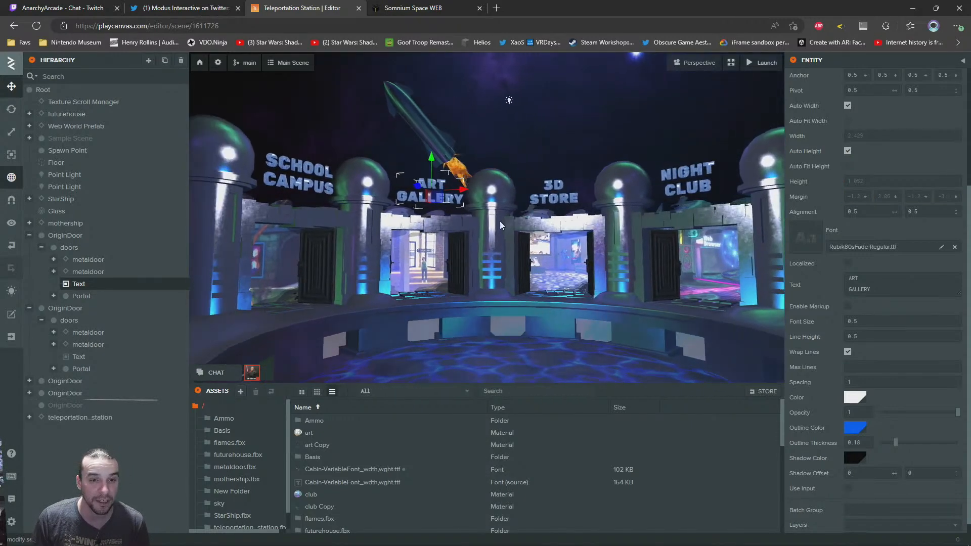
{"action": "left_click", "coordinate": [551, 186], "text": "ctrl"}
{"action": "left_click", "coordinate": [694, 172], "text": "ctrl"}
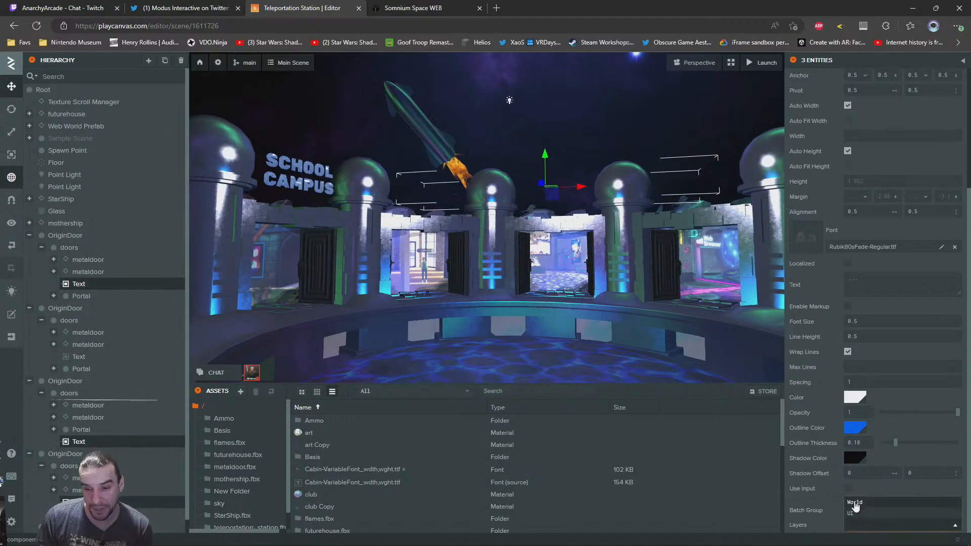
{"action": "left_click", "coordinate": [855, 505]}
Check the layer setting of the 3D STORE text element and clear the selection
{"action": "left_click", "coordinate": [553, 190]}
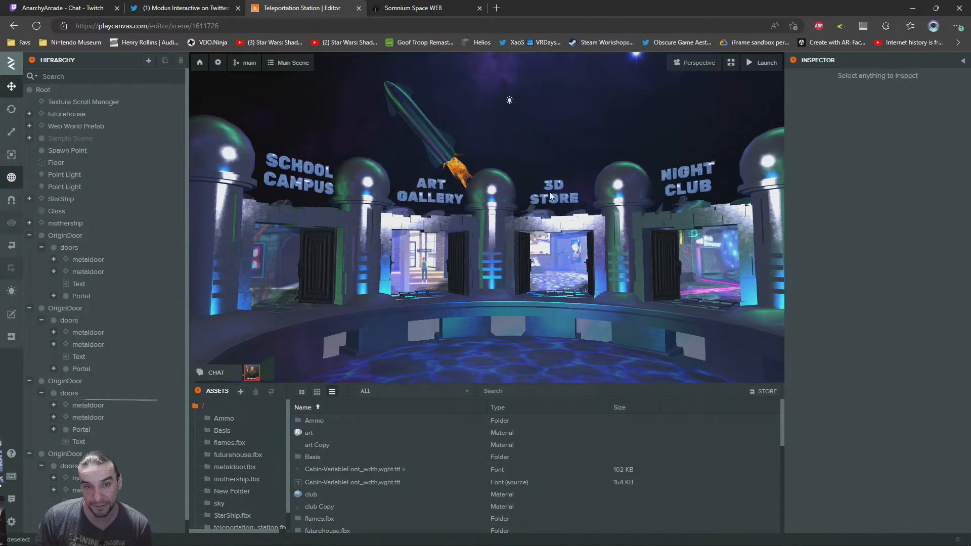
{"action": "scroll", "coordinate": [931, 372], "scroll_direction": "down", "scroll_amount": 5}
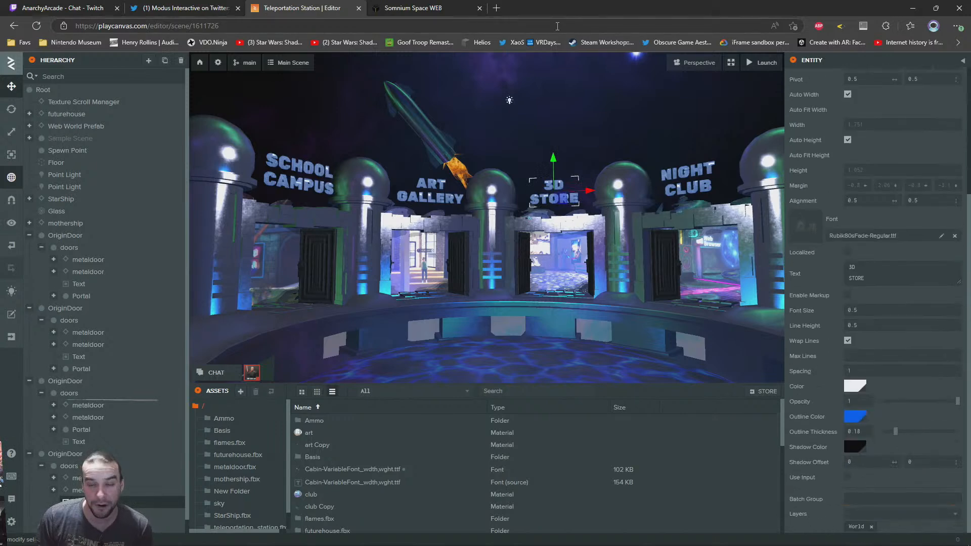
{"action": "left_click", "coordinate": [595, 112]}
{"action": "right_click_drag", "start_coordinate": [510, 290], "coordinate": [521, 265]}
Switch to the Somnium Space parcel and view the portals around the avatar from behind
{"action": "left_click", "coordinate": [386, 5]}
{"action": "mouse_move", "coordinate": [449, 390]}
{"action": "left_mouse_down"}
{"action": "mouse_move", "coordinate": [619, 394]}
{"action": "mouse_move", "coordinate": [585, 400]}
{"action": "mouse_move", "coordinate": [534, 370]}
{"action": "mouse_move", "coordinate": [575, 379]}
{"action": "mouse_move", "coordinate": [522, 386]}
{"action": "mouse_move", "coordinate": [630, 388]}
{"action": "mouse_move", "coordinate": [613, 394]}
{"action": "left_mouse_up"}
{"action": "scroll", "coordinate": [585, 399], "scroll_direction": "down", "scroll_amount": 3}
{"action": "key", "text": "w"}
{"action": "key", "text": "w"}
{"action": "key", "text": "s"}
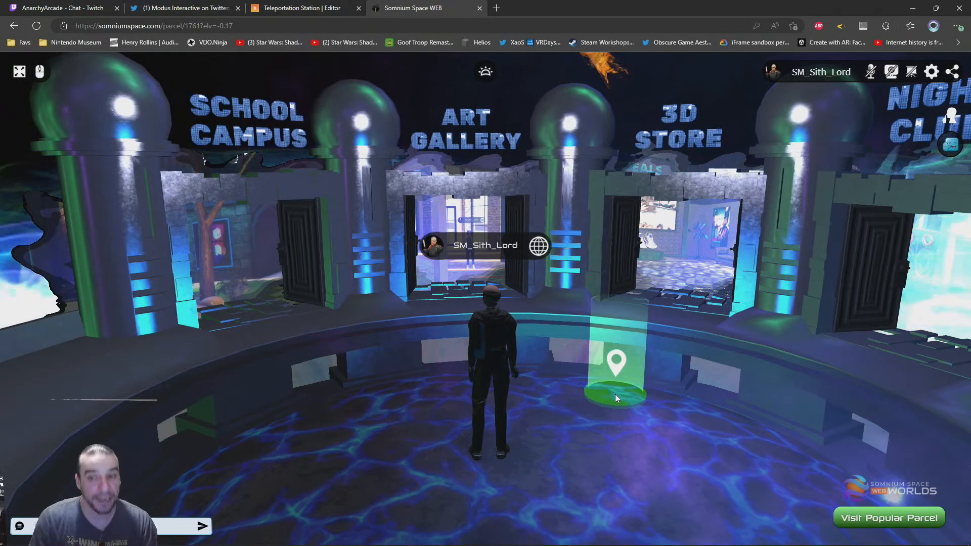
{"action": "left_click_drag", "start_coordinate": [670, 373], "coordinate": [325, 388]}
{"action": "key", "text": "w"}
Circle the camera around the avatar to examine the Night Club side, the open sky and the portal row
{"action": "left_click_drag", "start_coordinate": [536, 362], "coordinate": [654, 320]}
{"action": "left_click_drag", "start_coordinate": [414, 360], "coordinate": [754, 275]}
{"action": "scroll", "coordinate": [604, 310], "scroll_direction": "down", "scroll_amount": 3}
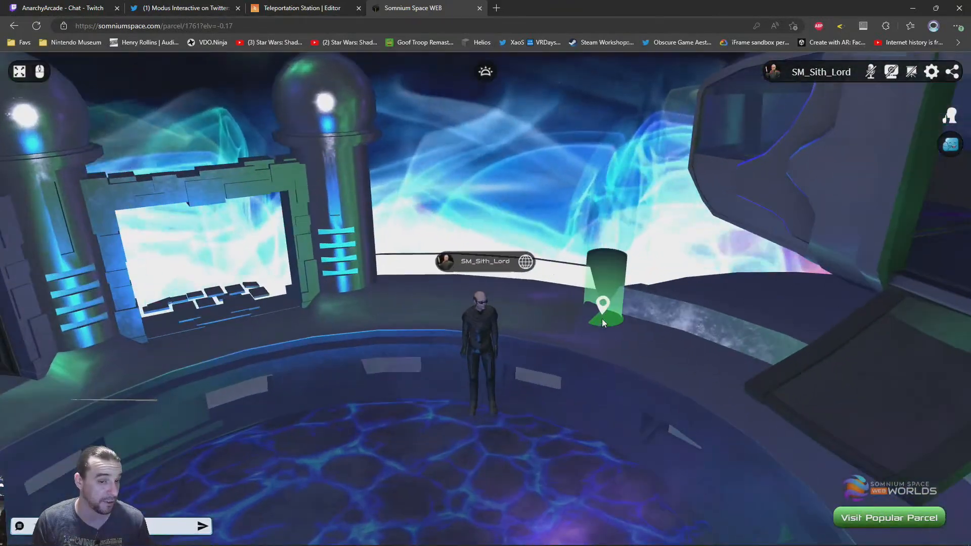
{"action": "left_click_drag", "start_coordinate": [503, 336], "coordinate": [587, 341]}
{"action": "scroll", "coordinate": [585, 342], "scroll_direction": "up", "scroll_amount": 3}
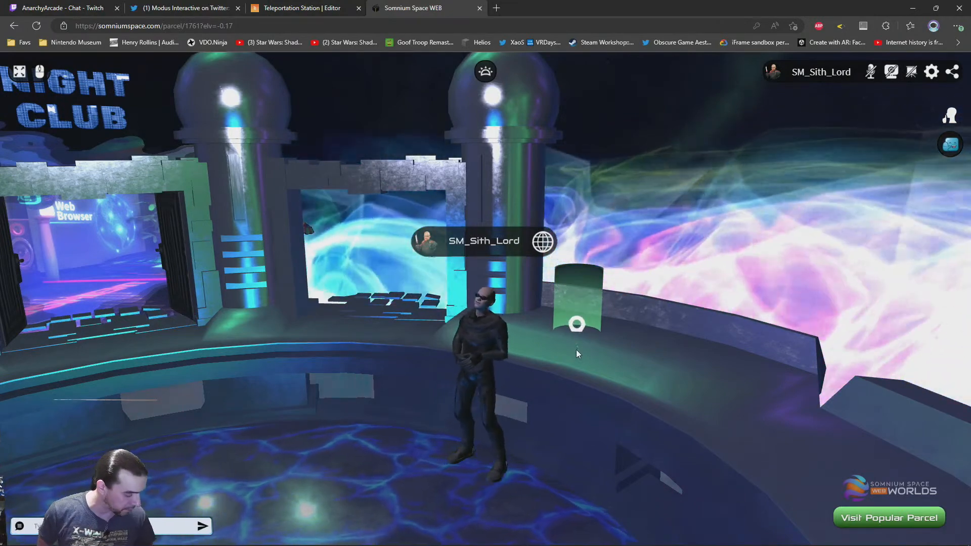
{"action": "left_click_drag", "start_coordinate": [640, 359], "coordinate": [774, 303]}
{"action": "left_click_drag", "start_coordinate": [427, 299], "coordinate": [381, 297]}
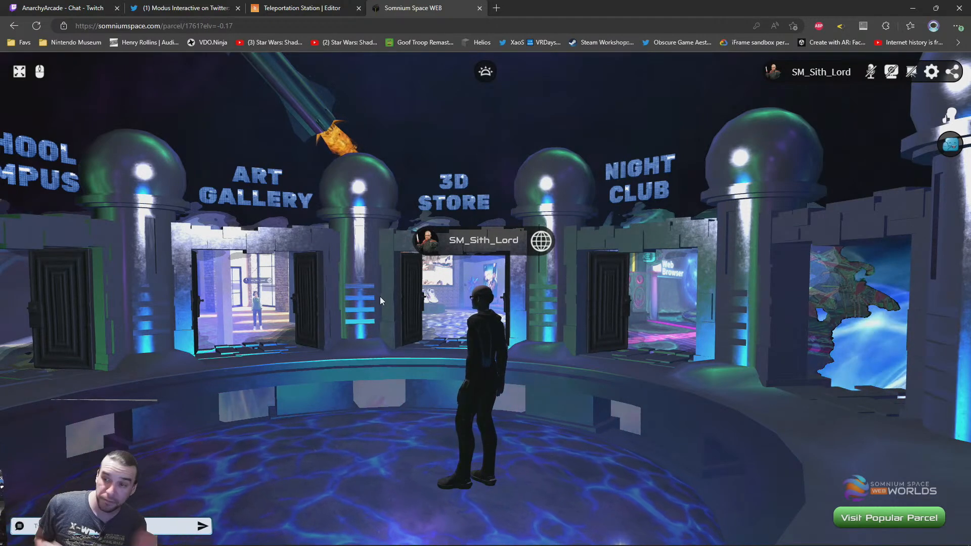
Walk the avatar to the outer pillar beside the School Campus portal and back to the central pool
{"action": "key", "text": "w"}
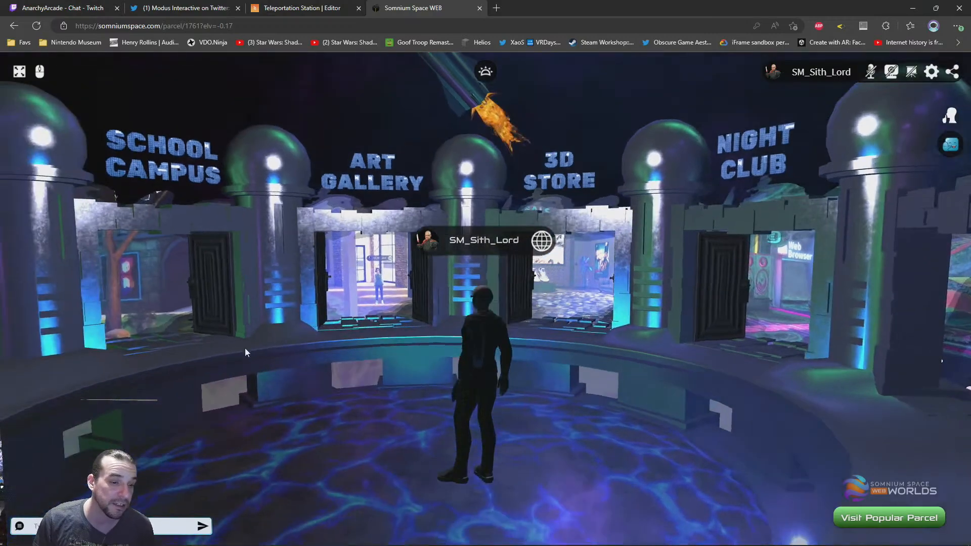
{"action": "left_click_drag", "start_coordinate": [214, 350], "coordinate": [366, 350]}
{"action": "key", "text": "a"}
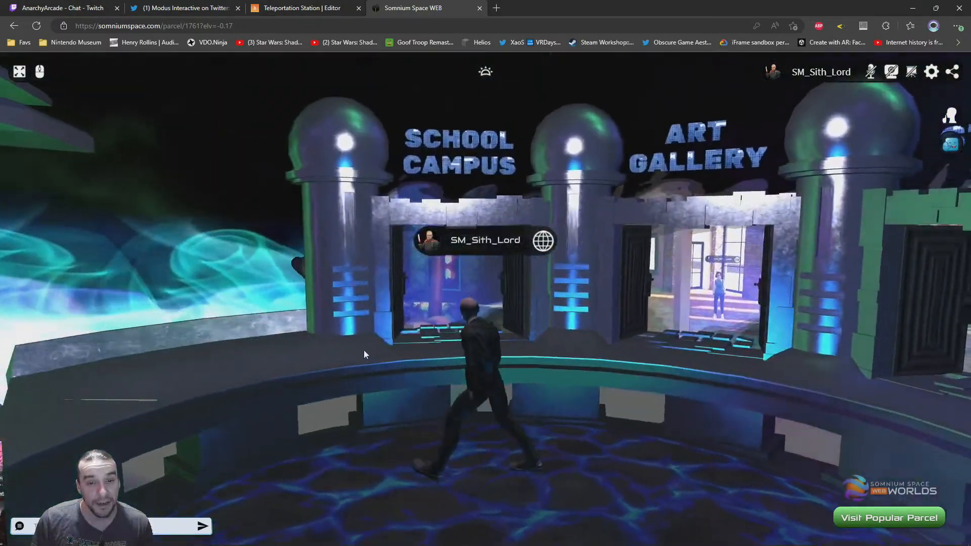
{"action": "key", "text": "a"}
{"action": "key", "text": "w"}
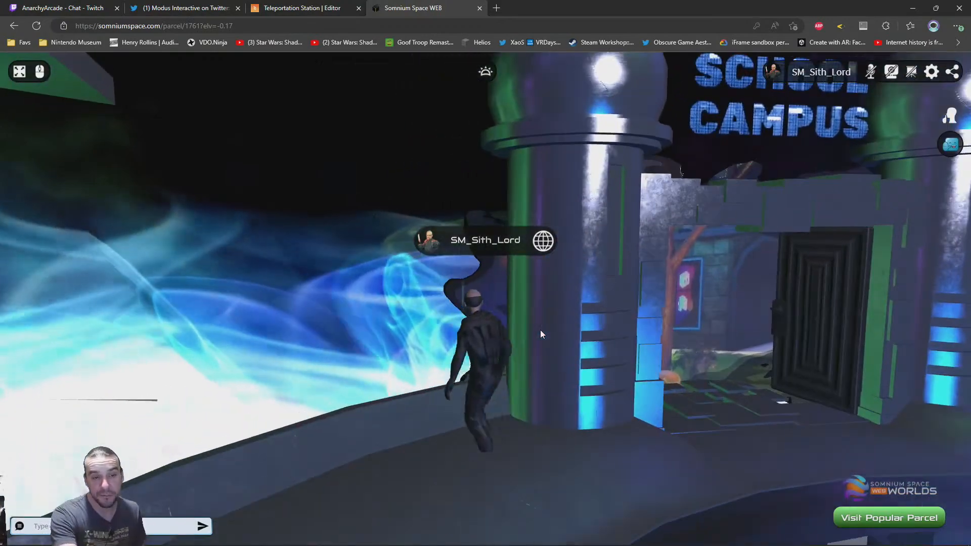
{"action": "key", "text": "s"}
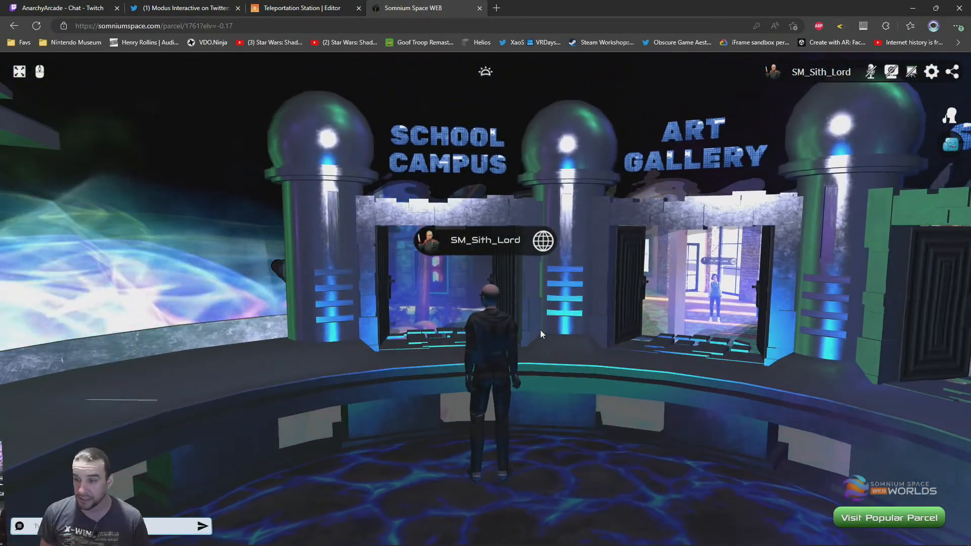
{"action": "mouse_move", "coordinate": [593, 417]}
{"action": "left_mouse_down"}
{"action": "mouse_move", "coordinate": [410, 421]}
{"action": "mouse_move", "coordinate": [416, 383]}
{"action": "mouse_move", "coordinate": [493, 393]}
{"action": "mouse_move", "coordinate": [577, 430]}
{"action": "mouse_move", "coordinate": [551, 386]}
{"action": "mouse_move", "coordinate": [495, 422]}
{"action": "left_mouse_up"}
{"action": "key", "text": "s"}
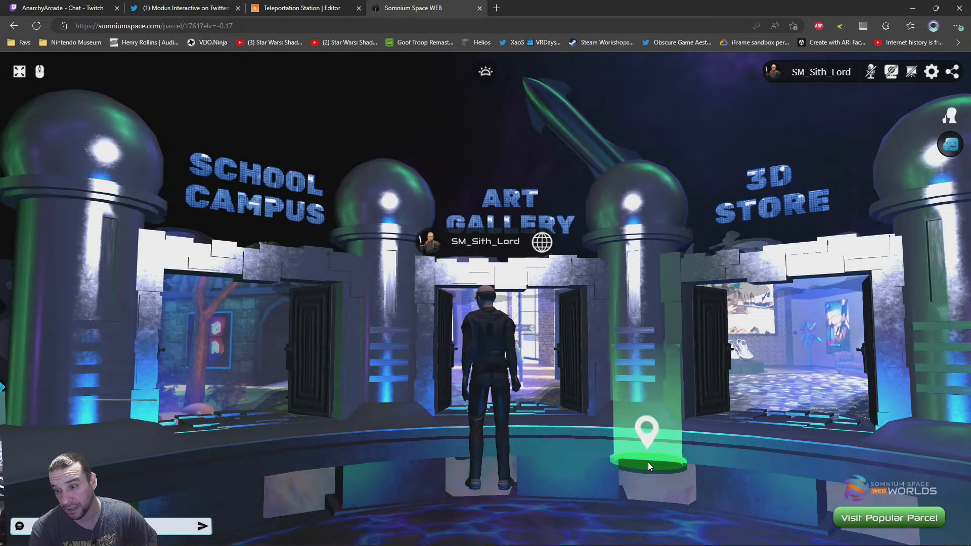
Move the avatar onto the walkway beside the School Campus portal and look around the doorway
{"action": "left_click", "coordinate": [648, 462]}
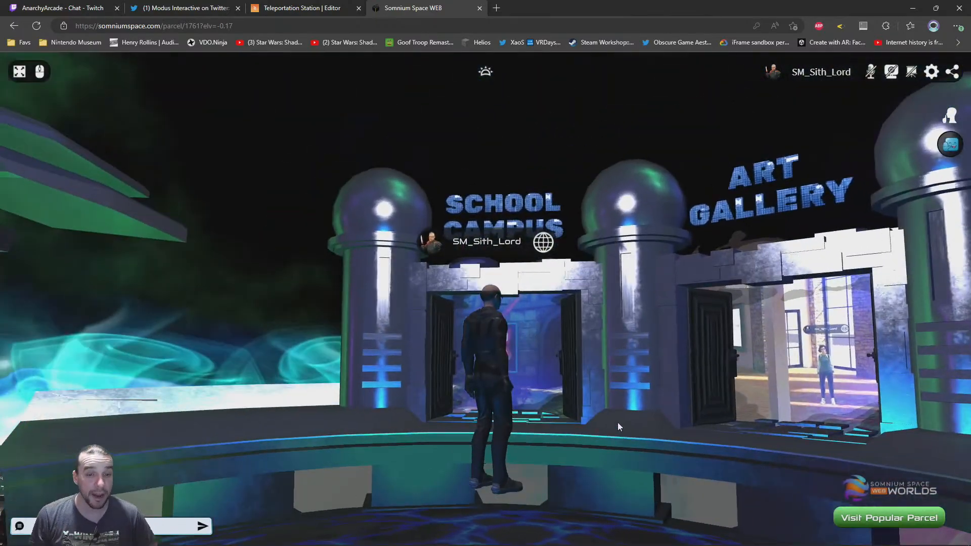
{"action": "key", "text": "w"}
{"action": "left_click_drag", "start_coordinate": [592, 365], "coordinate": [337, 222]}
{"action": "left_click_drag", "start_coordinate": [376, 293], "coordinate": [278, 294]}
{"action": "left_click_drag", "start_coordinate": [581, 263], "coordinate": [658, 380]}
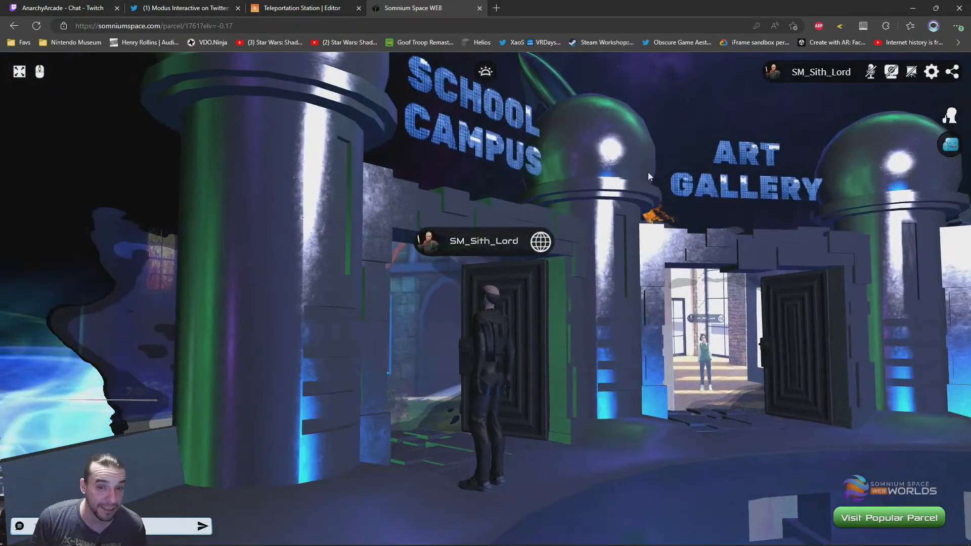
Walk the avatar around the hub's portals and return to the front of the School Campus doorway
{"action": "left_click_drag", "start_coordinate": [779, 316], "coordinate": [627, 377]}
{"action": "key", "text": "w"}
{"action": "left_click_drag", "start_coordinate": [509, 356], "coordinate": [748, 350]}
{"action": "left_click_drag", "start_coordinate": [551, 349], "coordinate": [241, 307]}
{"action": "key", "text": "w"}
{"action": "left_click_drag", "start_coordinate": [340, 304], "coordinate": [477, 396]}
{"action": "key", "text": "w"}
{"action": "left_click_drag", "start_coordinate": [413, 390], "coordinate": [551, 393]}
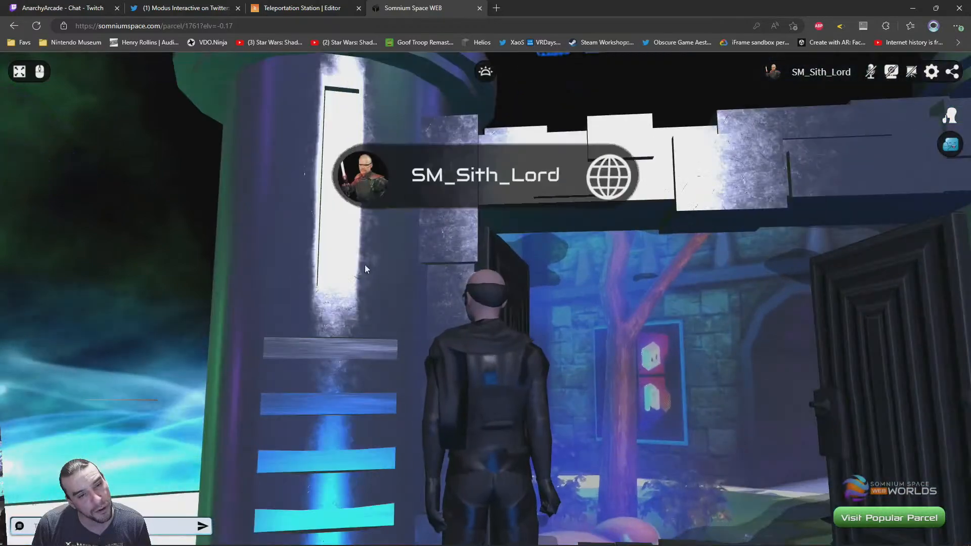
Examine the four portals and the rocket overhead from the central pool at different angles and distances
{"action": "mouse_move", "coordinate": [365, 265]}
{"action": "left_mouse_down"}
{"action": "mouse_move", "coordinate": [560, 331]}
{"action": "mouse_move", "coordinate": [563, 347]}
{"action": "mouse_move", "coordinate": [439, 286]}
{"action": "mouse_move", "coordinate": [333, 267]}
{"action": "mouse_move", "coordinate": [375, 214]}
{"action": "mouse_move", "coordinate": [321, 253]}
{"action": "mouse_move", "coordinate": [398, 247]}
{"action": "left_mouse_up"}
{"action": "left_click_drag", "start_coordinate": [389, 405], "coordinate": [417, 296]}
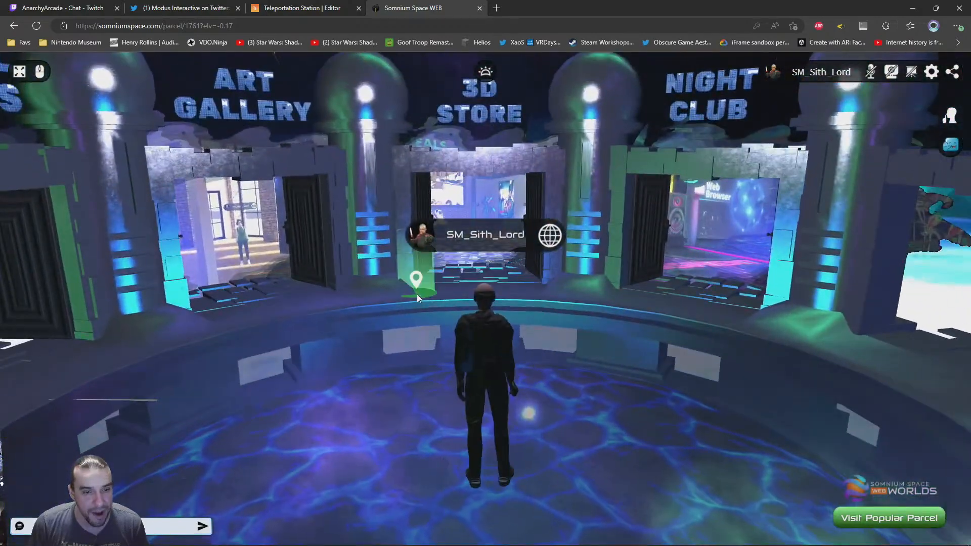
{"action": "scroll", "coordinate": [419, 294], "scroll_direction": "down", "scroll_amount": 5}
{"action": "left_click_drag", "start_coordinate": [433, 334], "coordinate": [549, 315]}
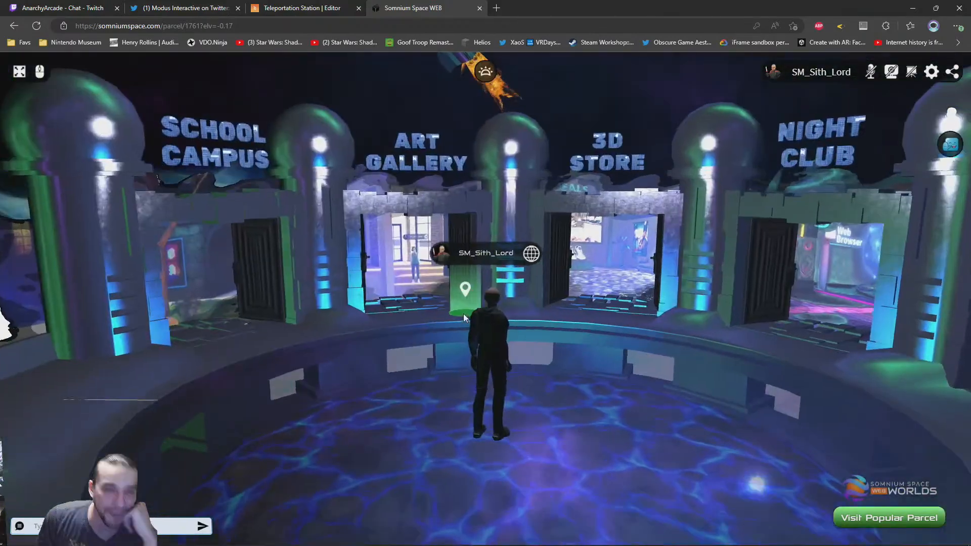
{"action": "scroll", "coordinate": [476, 321], "scroll_direction": "up", "scroll_amount": 5}
{"action": "left_click_drag", "start_coordinate": [488, 327], "coordinate": [667, 426]}
{"action": "scroll", "coordinate": [612, 305], "scroll_direction": "down", "scroll_amount": 5}
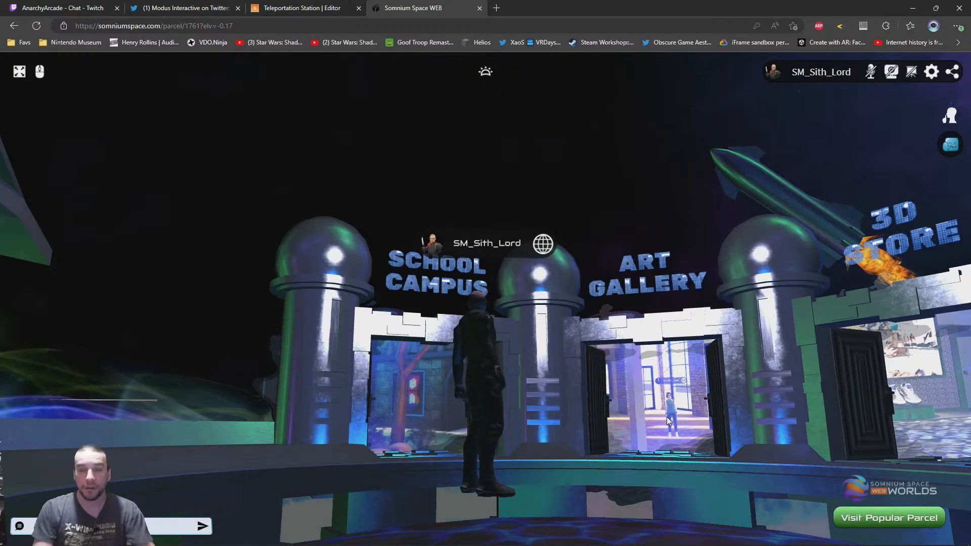
{"action": "mouse_move", "coordinate": [379, 187]}
{"action": "left_mouse_down"}
{"action": "mouse_move", "coordinate": [364, 191]}
{"action": "mouse_move", "coordinate": [551, 369]}
{"action": "mouse_move", "coordinate": [538, 313]}
{"action": "mouse_move", "coordinate": [543, 328]}
{"action": "mouse_move", "coordinate": [485, 373]}
{"action": "mouse_move", "coordinate": [497, 350]}
{"action": "mouse_move", "coordinate": [547, 347]}
{"action": "mouse_move", "coordinate": [596, 365]}
{"action": "mouse_move", "coordinate": [573, 374]}
{"action": "left_mouse_up"}
{"action": "left_click", "coordinate": [543, 324]}
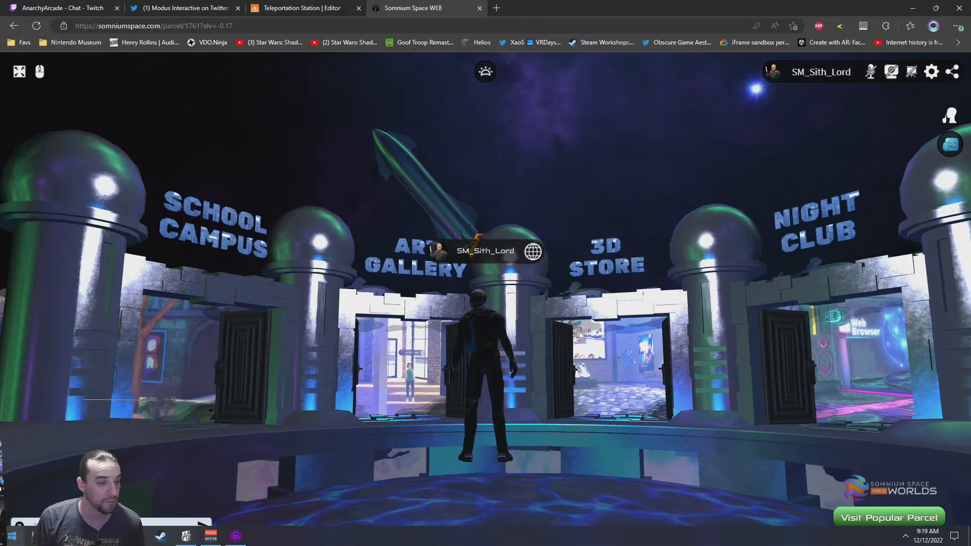
Launch 3ds Max 2023 and dismiss its welcome screen
{"action": "left_click", "coordinate": [12, 535]}
{"action": "left_click", "coordinate": [110, 248]}
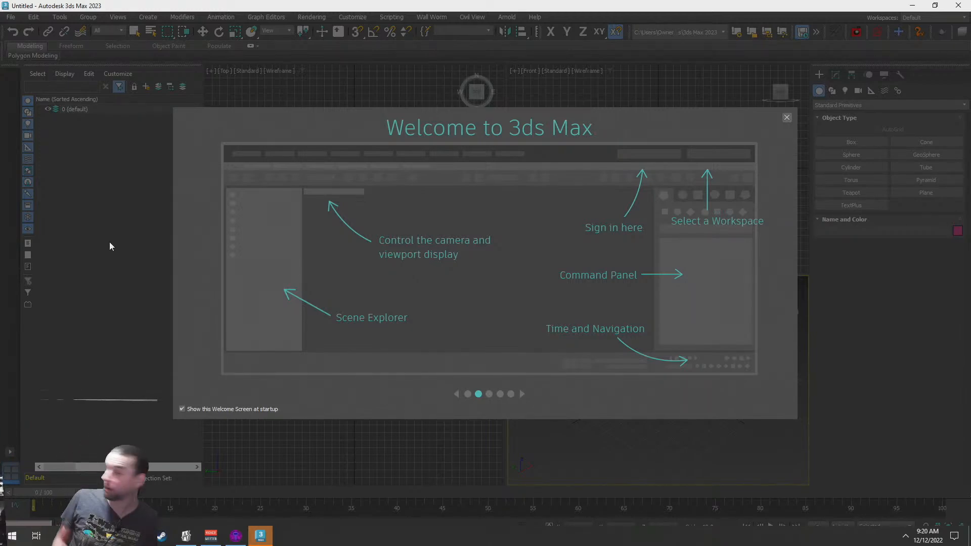
{"action": "left_click", "coordinate": [787, 117]}
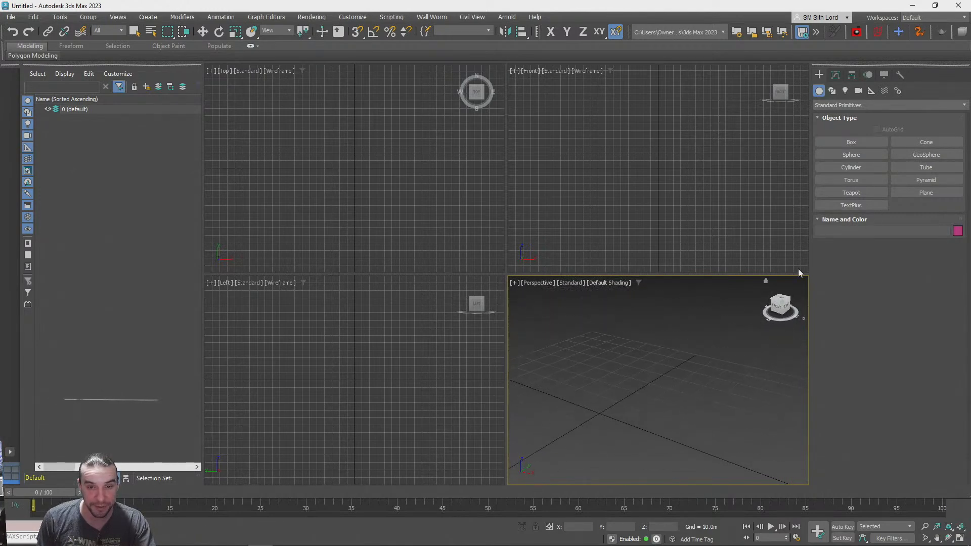
Open the recent scene teleportation_station.max
{"action": "left_click", "coordinate": [11, 17]}
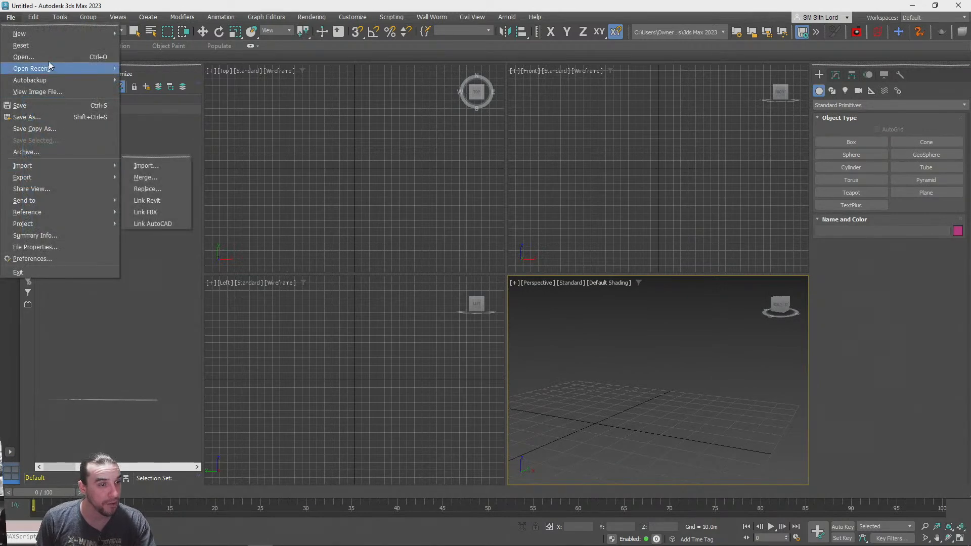
{"action": "mouse_move", "coordinate": [49, 68]}
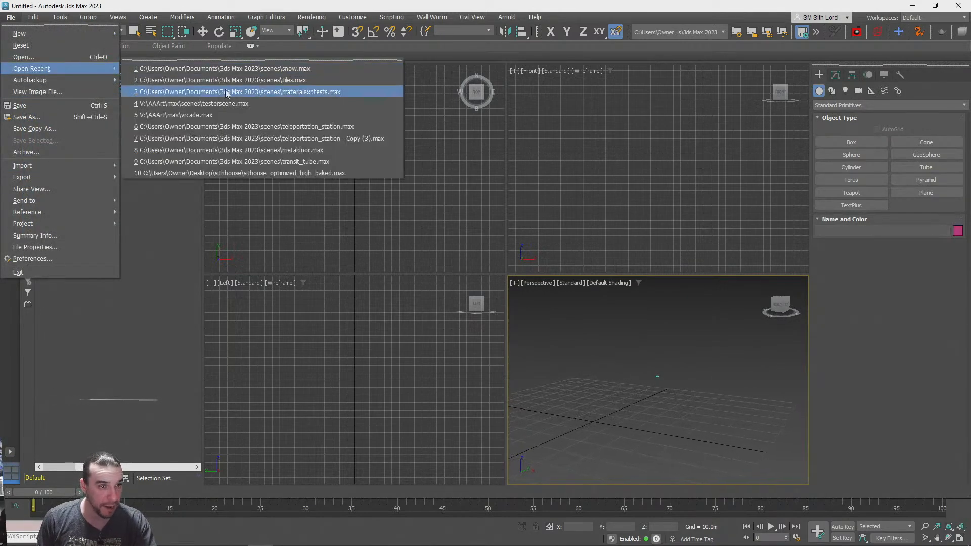
{"action": "left_click", "coordinate": [197, 126]}
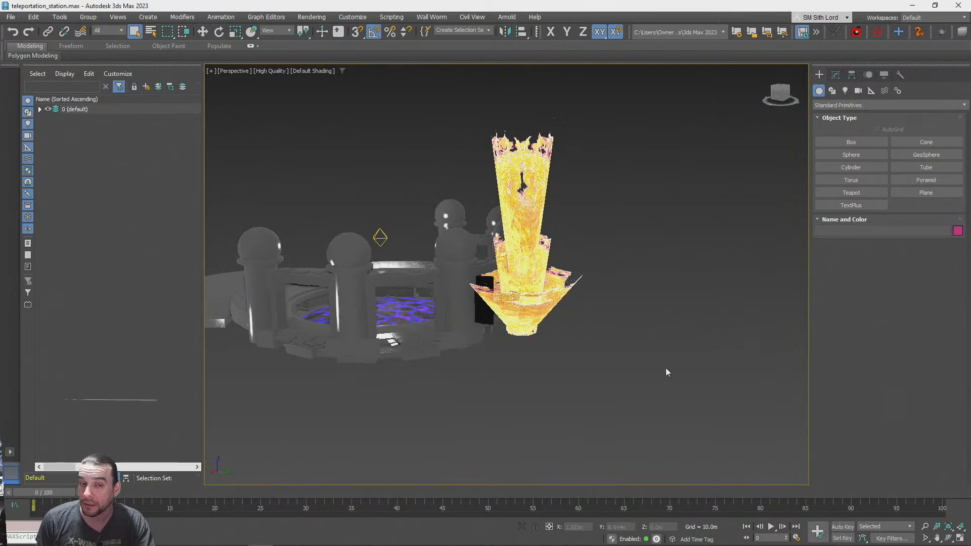
Examine the station model from several distances and angles, with edged faces shown and then hidden
{"action": "middle_click_drag", "start_coordinate": [483, 368], "coordinate": [693, 426], "text": "alt"}
{"action": "scroll", "coordinate": [617, 383], "scroll_direction": "down", "scroll_amount": 5}
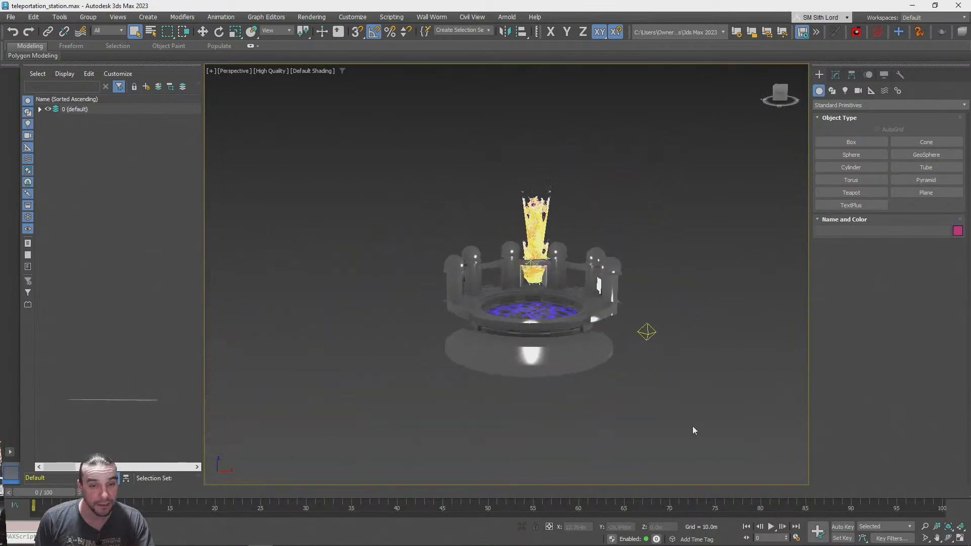
{"action": "key", "text": "F4"}
{"action": "key", "text": "z"}
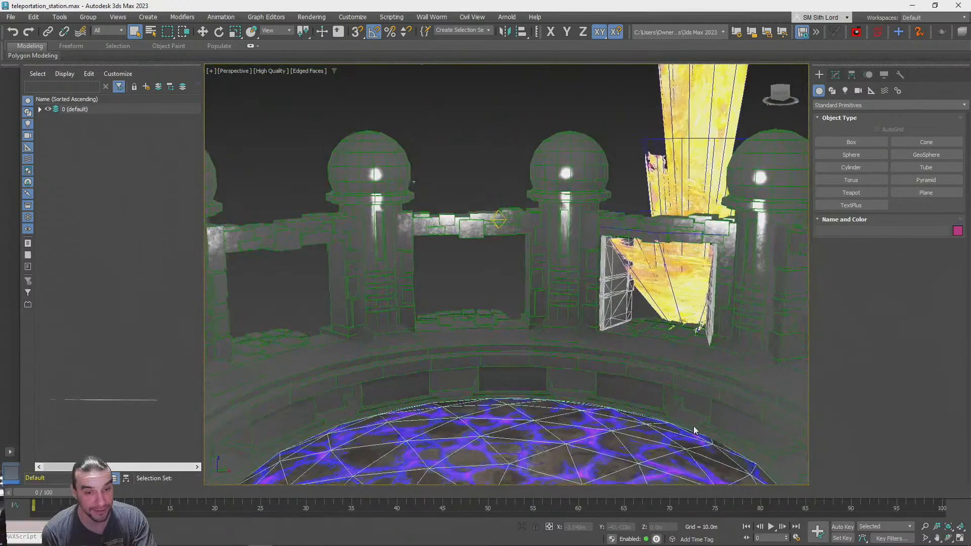
{"action": "key", "text": "F4"}
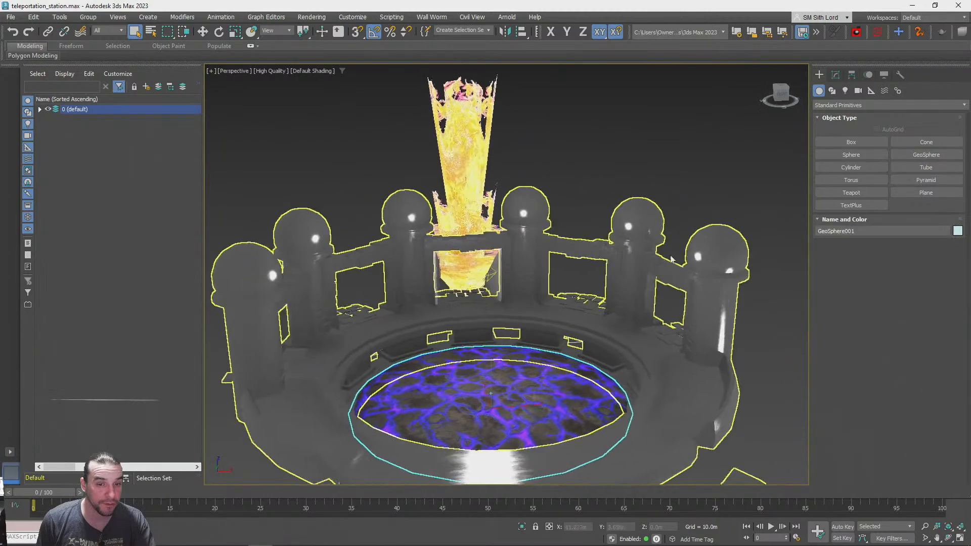
{"action": "left_click", "coordinate": [683, 203]}
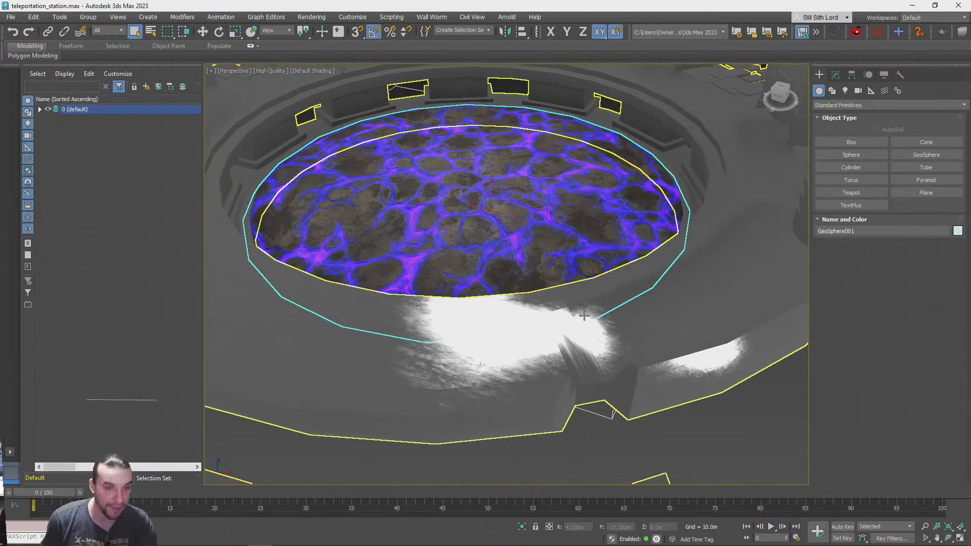
Inspect the bitmap connections of the pool's lava PBR material in the Slate Material Editor, then close the editor
{"action": "key", "text": "m"}
{"action": "scroll", "coordinate": [144, 313], "scroll_direction": "down", "scroll_amount": 5}
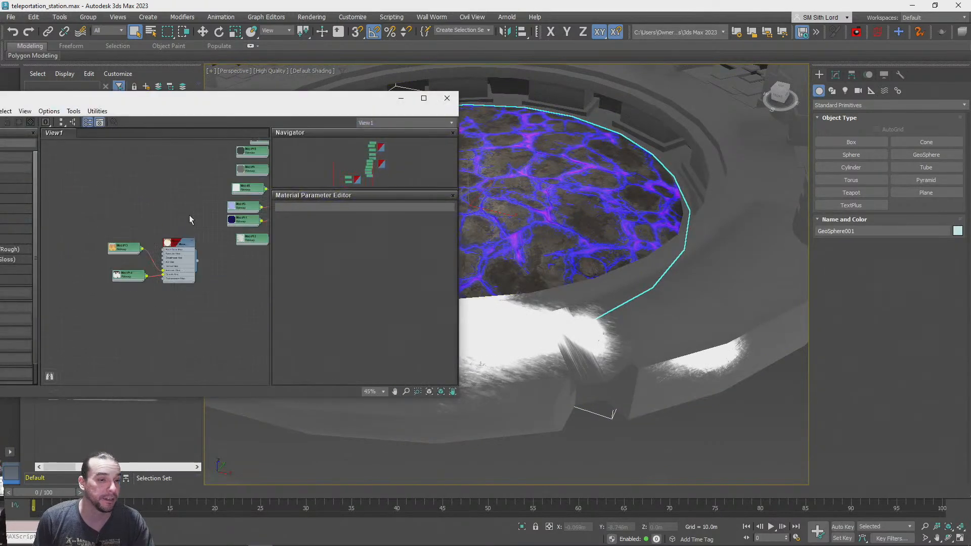
{"action": "scroll", "coordinate": [173, 258], "scroll_direction": "up", "scroll_amount": 8}
{"action": "middle_click_drag", "start_coordinate": [121, 348], "coordinate": [158, 258]}
{"action": "scroll", "coordinate": [213, 299], "scroll_direction": "down", "scroll_amount": 4}
{"action": "scroll", "coordinate": [160, 298], "scroll_direction": "up", "scroll_amount": 2}
{"action": "middle_click_drag", "start_coordinate": [141, 291], "coordinate": [175, 290]}
{"action": "middle_click_drag", "start_coordinate": [221, 254], "coordinate": [169, 256]}
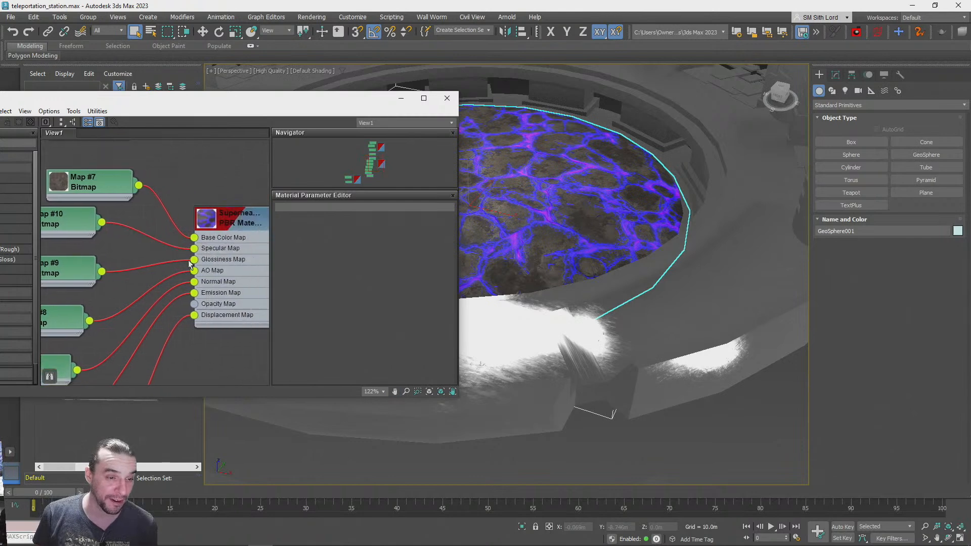
{"action": "middle_click_drag", "start_coordinate": [207, 361], "coordinate": [182, 318]}
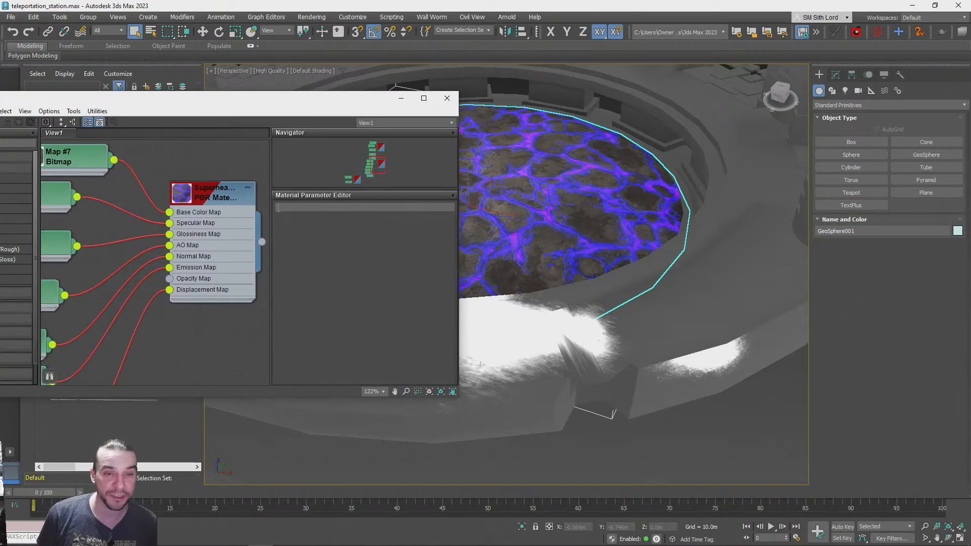
{"action": "left_click_drag", "start_coordinate": [320, 102], "coordinate": [714, 190]}
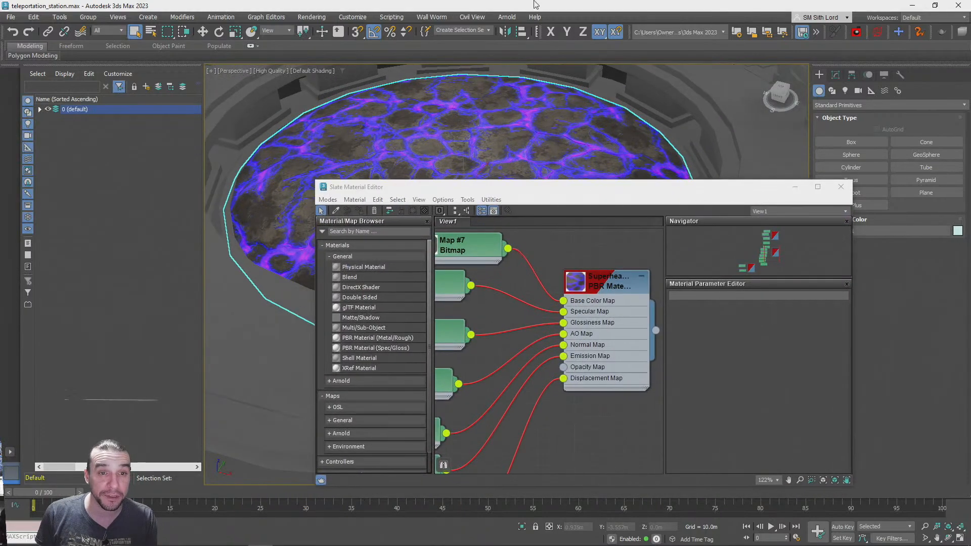
{"action": "left_click", "coordinate": [841, 186]}
Show the viewport grid and create a box beside the station, about 7.7 m long, 7.4 m wide and 3.7 m high
{"action": "left_click", "coordinate": [734, 174]}
{"action": "middle_click_drag", "start_coordinate": [692, 330], "coordinate": [788, 226], "text": "alt"}
{"action": "key", "text": "g"}
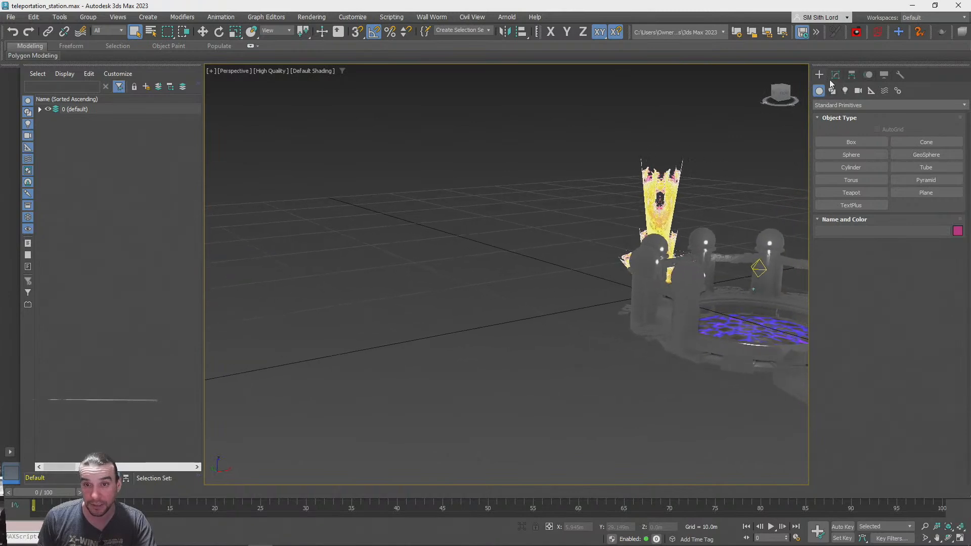
{"action": "left_click", "coordinate": [839, 142]}
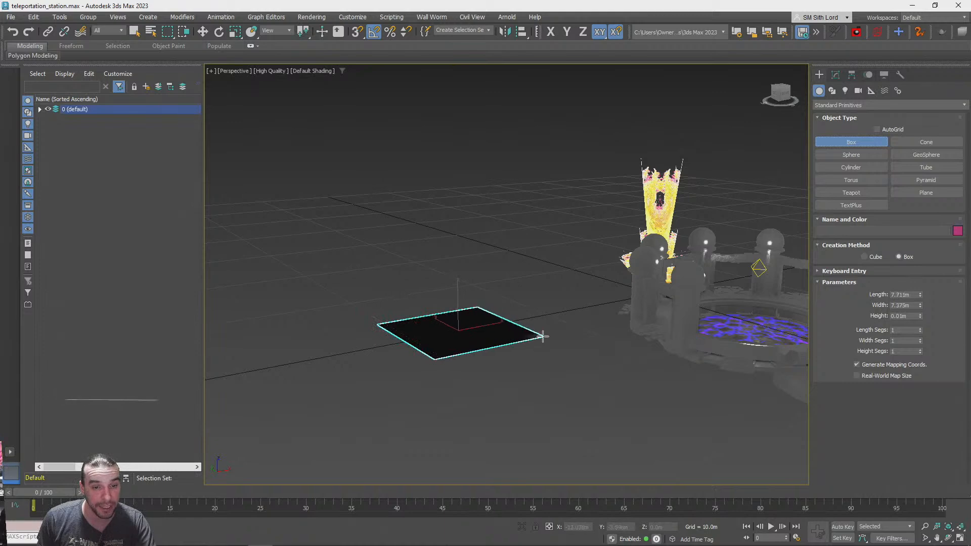
{"action": "left_click_drag", "start_coordinate": [542, 336], "coordinate": [543, 337]}
{"action": "left_click", "coordinate": [544, 278]}
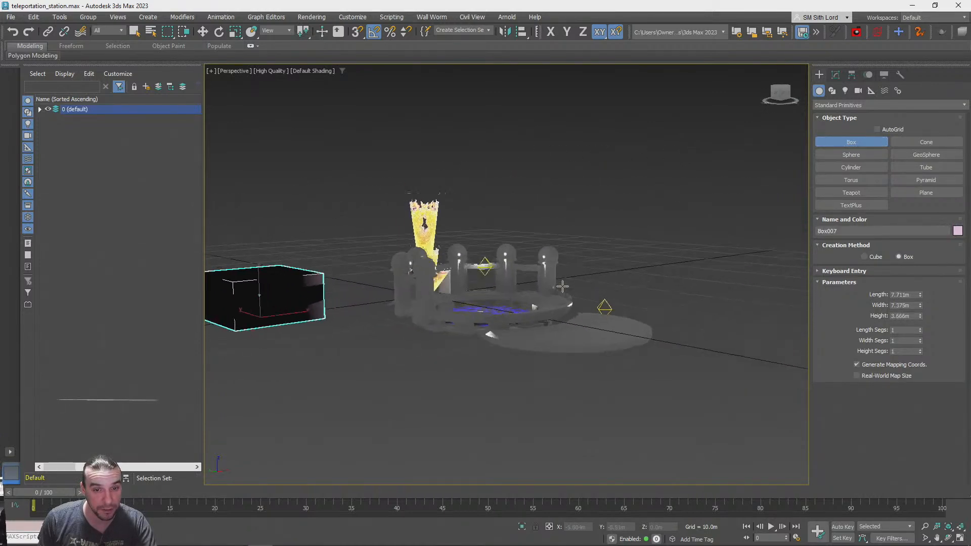
{"action": "scroll", "coordinate": [530, 289], "scroll_direction": "down", "scroll_amount": 1}
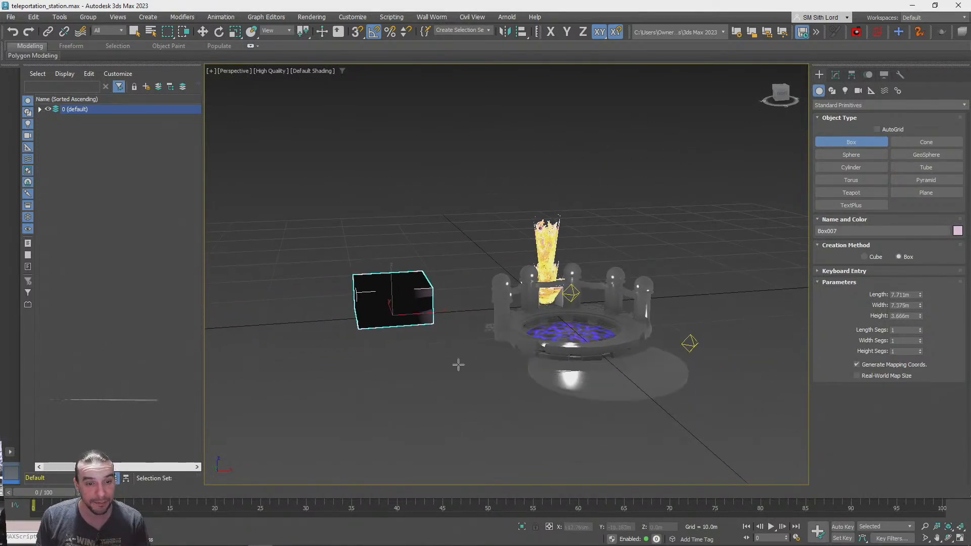
{"action": "right_click", "coordinate": [450, 380]}
Copy the station's omni light as an independent copy and position it above and to the side of the new box
{"action": "left_click", "coordinate": [604, 281]}
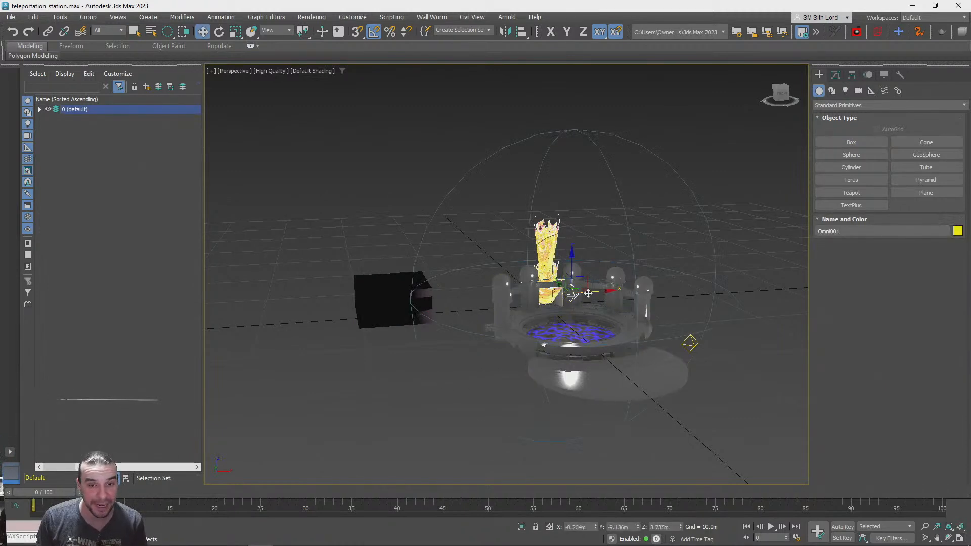
{"action": "left_click_drag", "start_coordinate": [579, 288], "coordinate": [396, 257]}
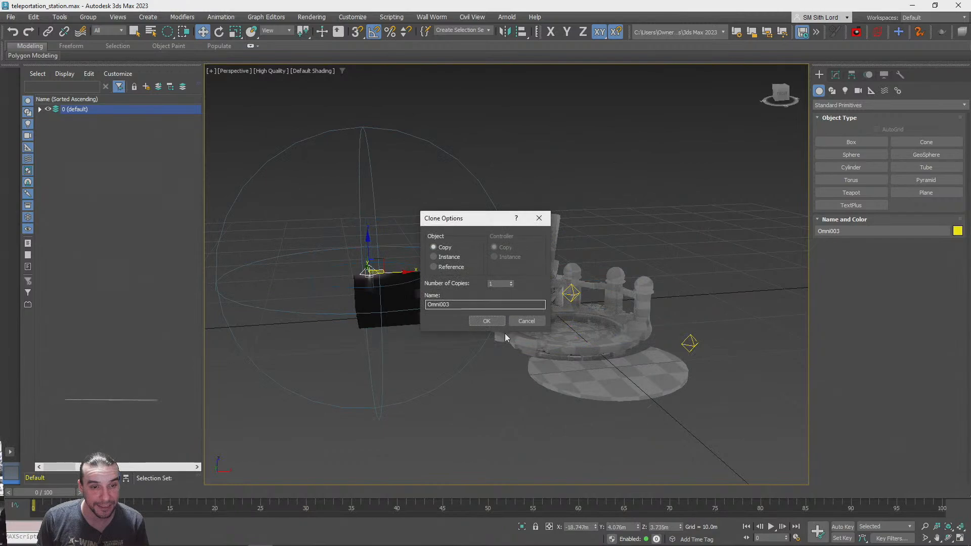
{"action": "left_click", "coordinate": [487, 321]}
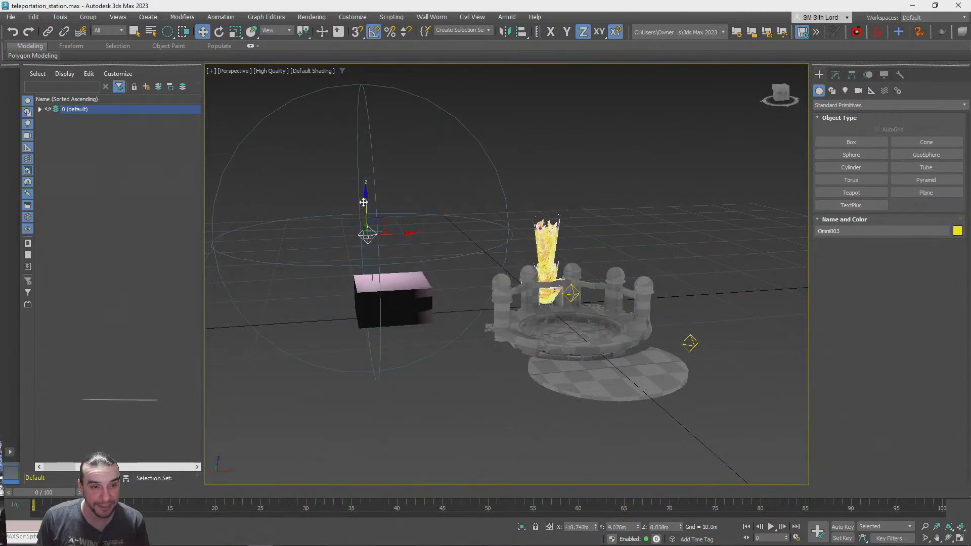
{"action": "middle_click_drag", "start_coordinate": [517, 246], "coordinate": [589, 319], "text": "alt"}
{"action": "scroll", "coordinate": [608, 407], "scroll_direction": "down", "scroll_amount": 2}
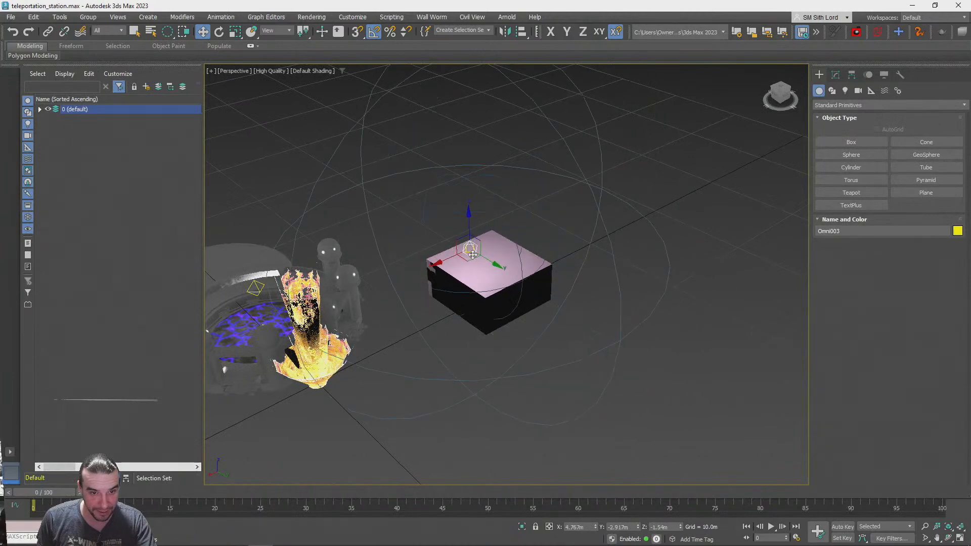
{"action": "left_click_drag", "start_coordinate": [473, 255], "coordinate": [565, 268]}
{"action": "left_click_drag", "start_coordinate": [541, 234], "coordinate": [487, 283]}
Enable Real-World Map Size on the new box and assign it the SuperheatedRockLavaSurfaceBlue material
{"action": "left_click", "coordinate": [582, 353]}
{"action": "middle_click_drag", "start_coordinate": [582, 353], "coordinate": [498, 331], "text": "alt"}
{"action": "left_click", "coordinate": [498, 331]}
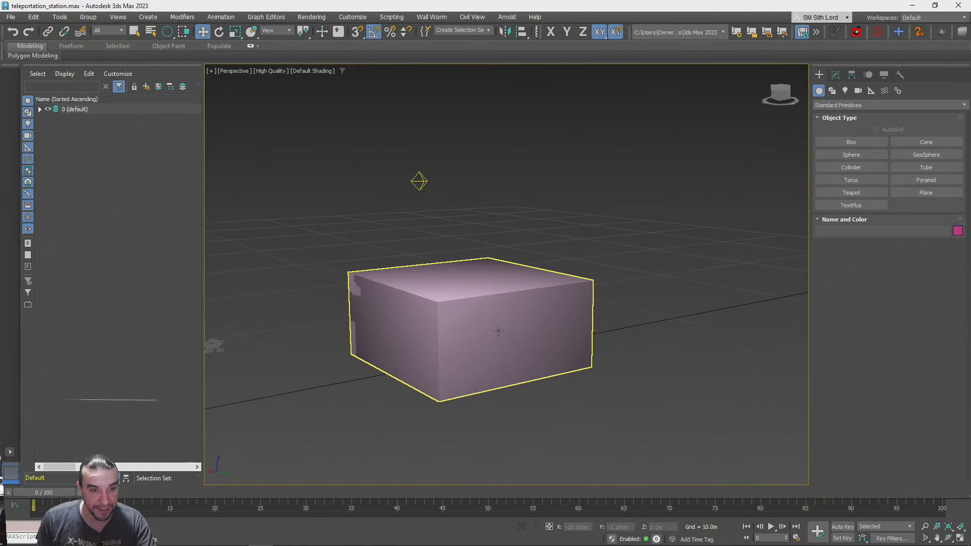
{"action": "left_click", "coordinate": [836, 75]}
{"action": "key", "text": "m"}
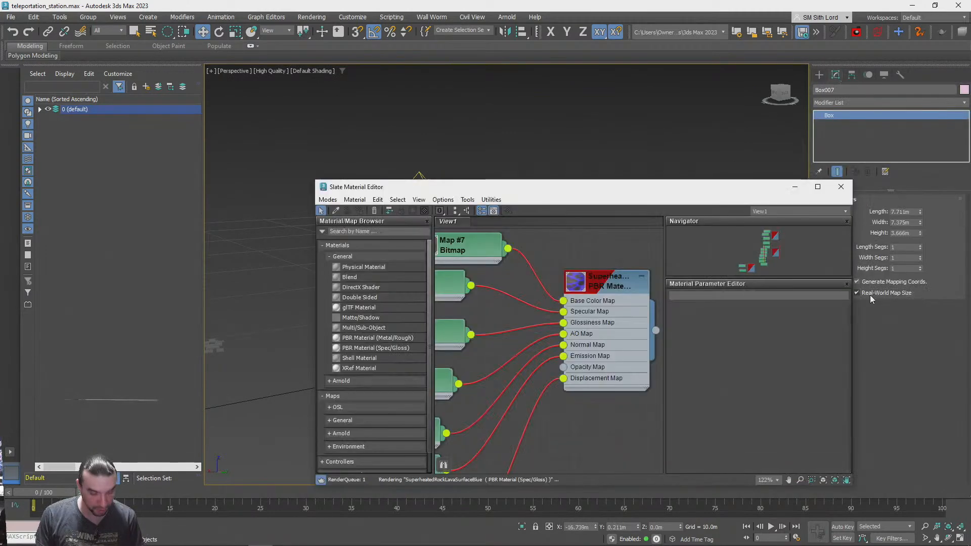
{"action": "double_click", "coordinate": [606, 284]}
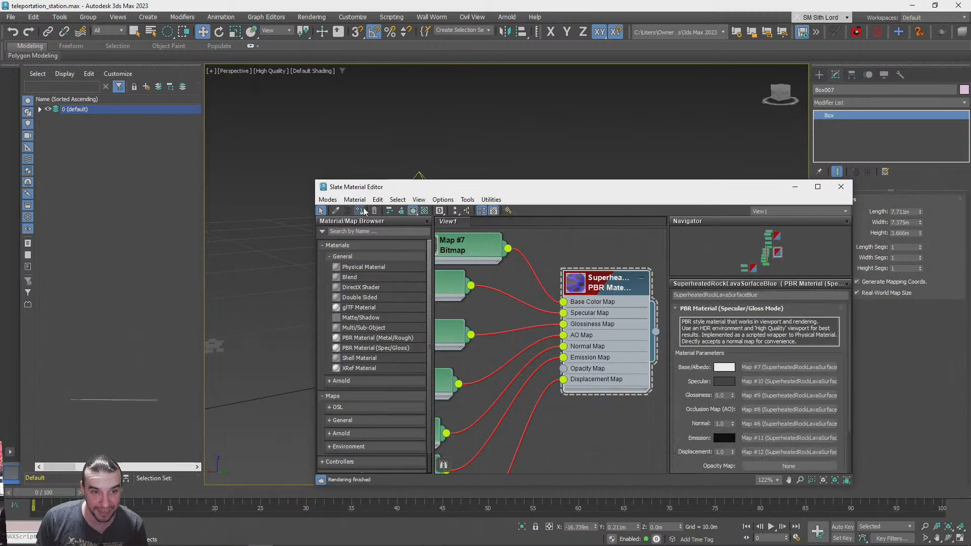
{"action": "left_click", "coordinate": [841, 187]}
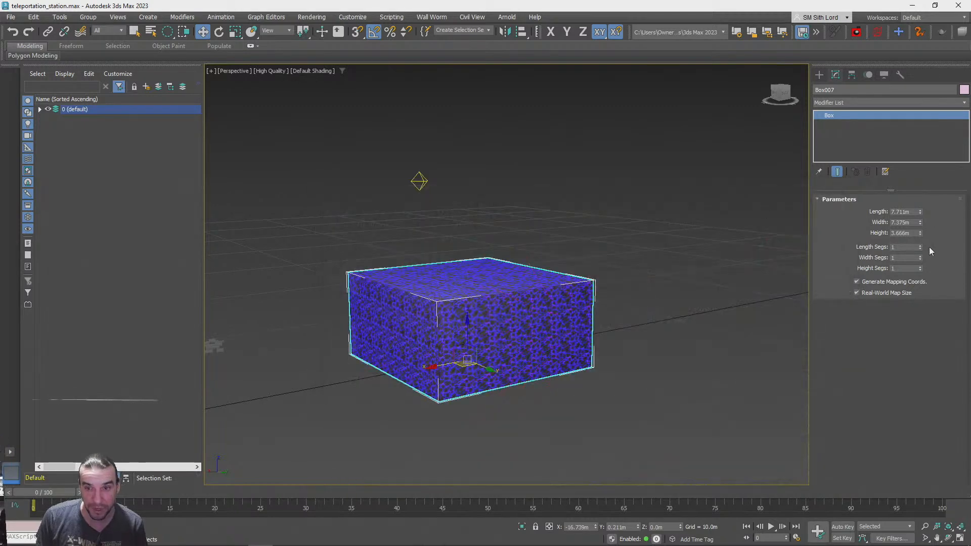
Set the box's length, width and height to 1.0 m
{"action": "mouse_move", "coordinate": [919, 215]}
{"action": "left_mouse_down"}
{"action": "mouse_move", "coordinate": [935, 178]}
{"action": "mouse_move", "coordinate": [937, 187]}
{"action": "mouse_move", "coordinate": [926, 65]}
{"action": "mouse_move", "coordinate": [915, 222]}
{"action": "mouse_move", "coordinate": [909, 129]}
{"action": "mouse_move", "coordinate": [922, 206]}
{"action": "left_mouse_up"}
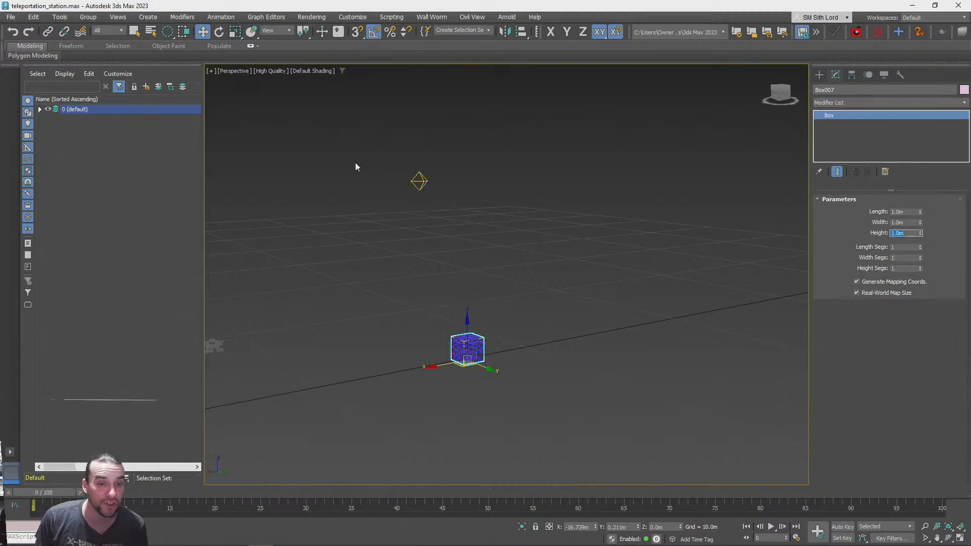
{"action": "left_click_drag", "start_coordinate": [463, 355], "coordinate": [499, 462]}
{"action": "scroll", "coordinate": [499, 462], "scroll_direction": "down", "scroll_amount": 3}
{"action": "middle_click_drag", "start_coordinate": [499, 463], "coordinate": [485, 447], "text": "alt"}
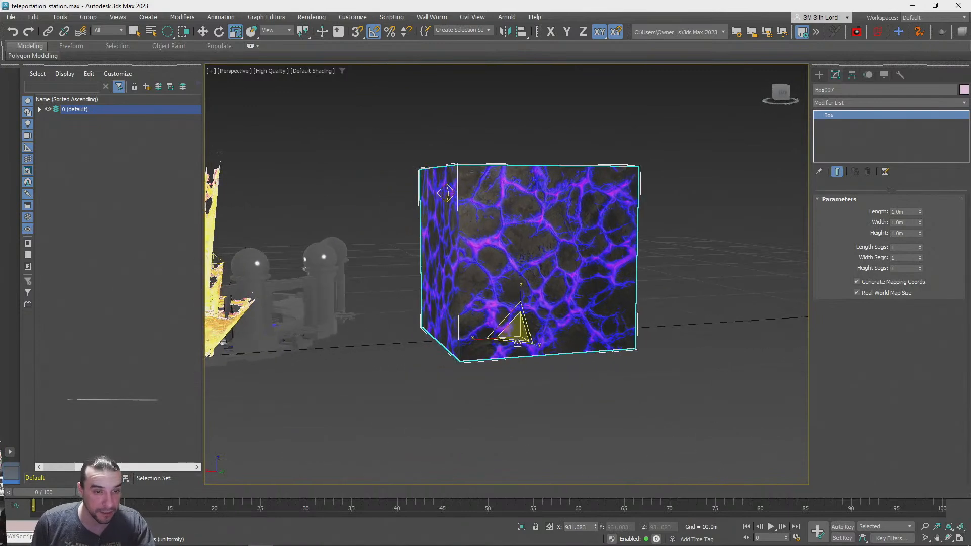
Scale the box uniformly up and down, leaving it enlarged, and inspect the lava texture on its faces
{"action": "left_click_drag", "start_coordinate": [514, 328], "coordinate": [517, 339]}
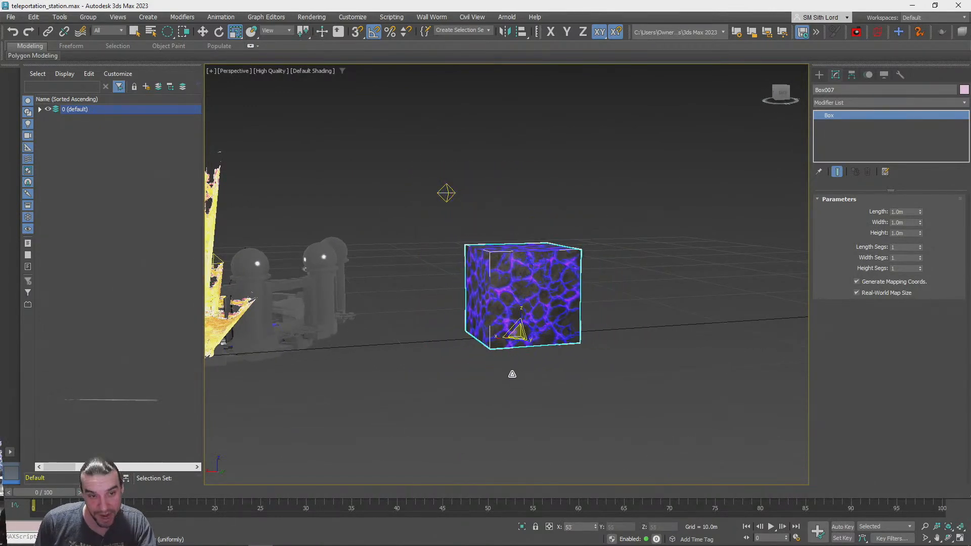
{"action": "middle_click_drag", "start_coordinate": [512, 383], "coordinate": [512, 383], "text": "alt"}
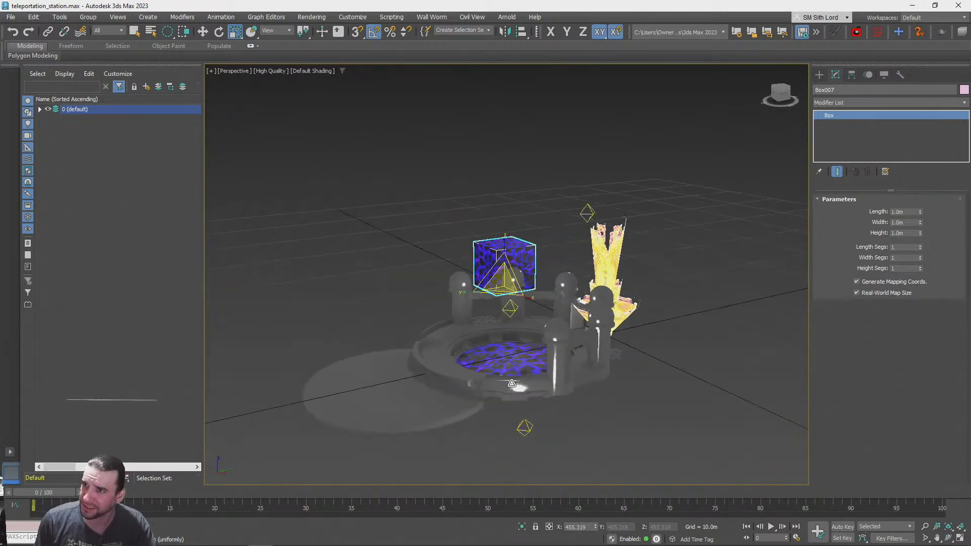
{"action": "middle_click_drag", "start_coordinate": [599, 364], "coordinate": [632, 366], "text": "alt"}
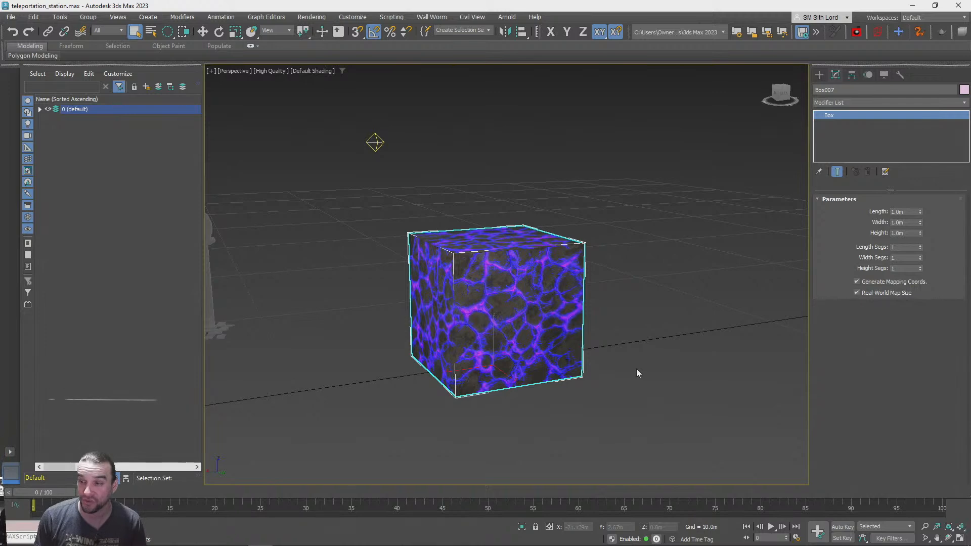
{"action": "scroll", "coordinate": [637, 369], "scroll_direction": "up", "scroll_amount": 3}
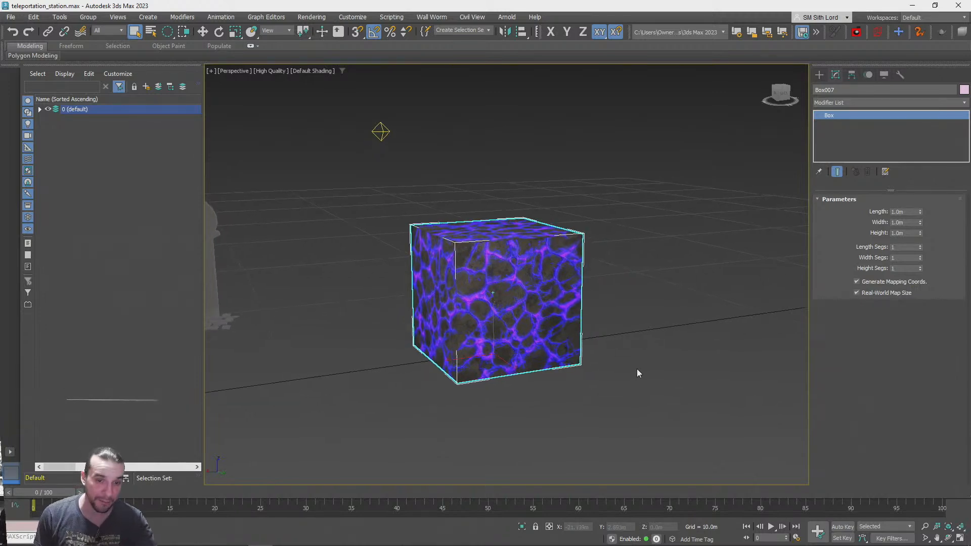
{"action": "scroll", "coordinate": [638, 354], "scroll_direction": "up", "scroll_amount": 2}
{"action": "scroll", "coordinate": [639, 354], "scroll_direction": "down", "scroll_amount": 8}
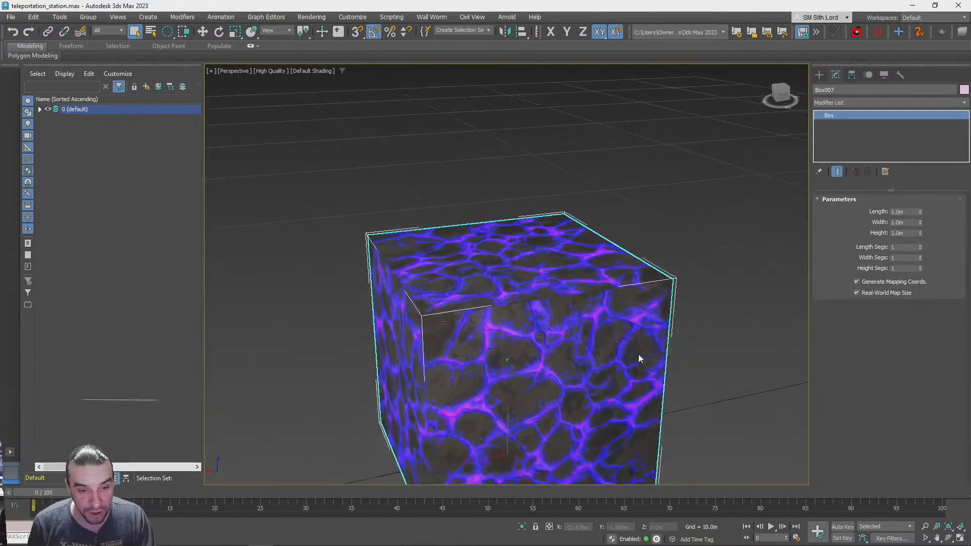
{"action": "middle_click_drag", "start_coordinate": [638, 354], "coordinate": [639, 354], "text": "alt"}
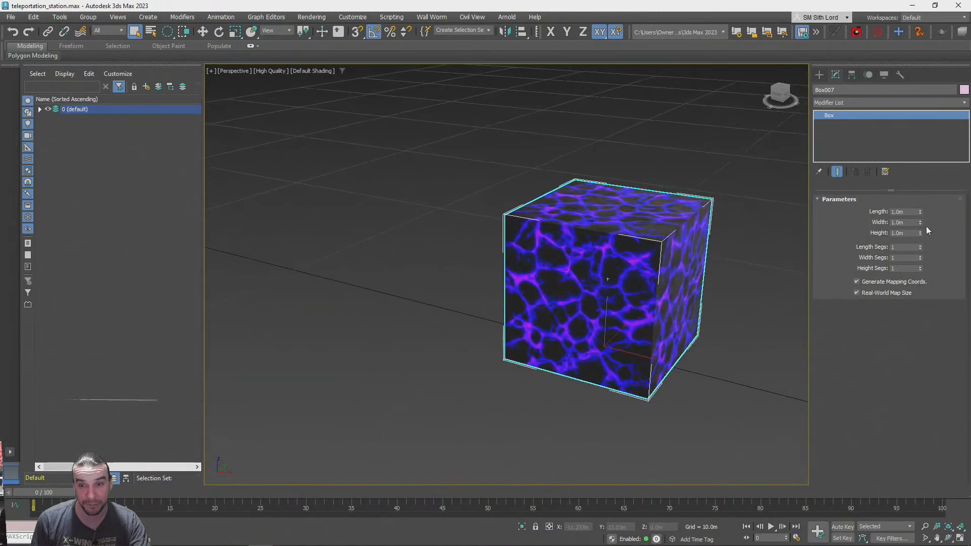
Try different width and length values on the scaled box to test its real-world mapping
{"action": "left_click_drag", "start_coordinate": [919, 222], "coordinate": [919, 229]}
{"action": "left_click_drag", "start_coordinate": [921, 210], "coordinate": [918, 219]}
{"action": "right_click", "coordinate": [918, 219]}
{"action": "middle_click_drag", "start_coordinate": [734, 297], "coordinate": [678, 317]}
{"action": "middle_click_drag", "start_coordinate": [677, 318], "coordinate": [633, 336], "text": "alt"}
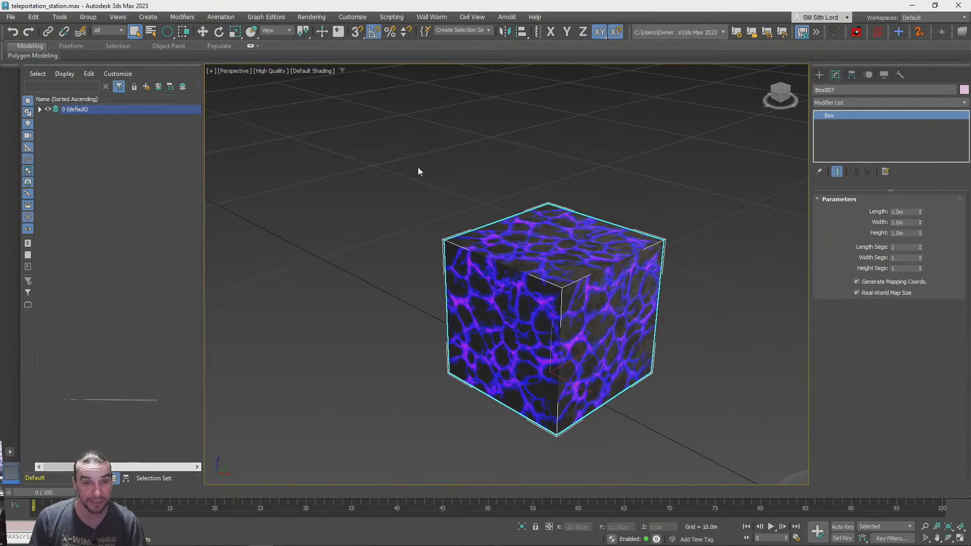
Make an independent copy of the lava box in front of the original and lower it to about Z -1.13 m
{"action": "key", "text": "w"}
{"action": "left_click", "coordinate": [462, 190]}
{"action": "left_click", "coordinate": [530, 281]}
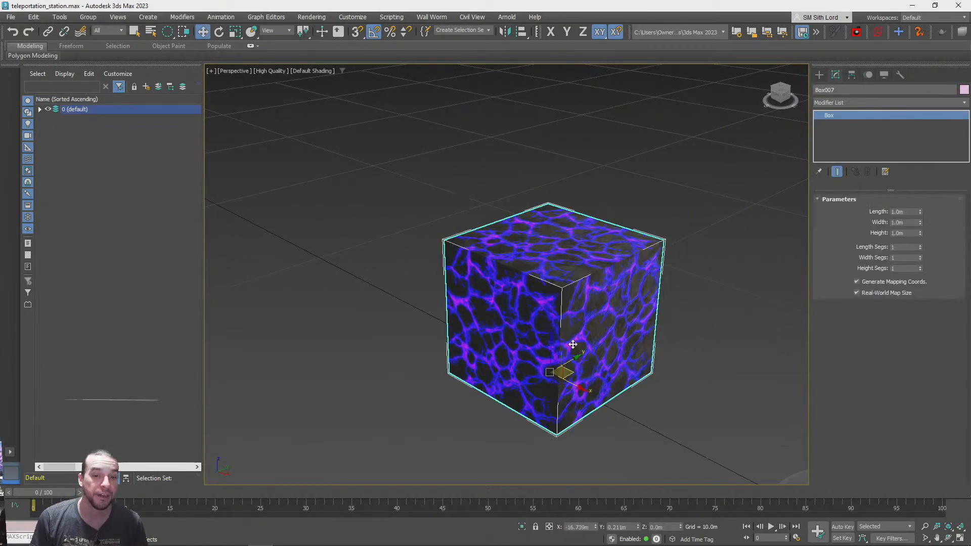
{"action": "left_click_drag", "start_coordinate": [568, 371], "coordinate": [469, 385], "text": "shift"}
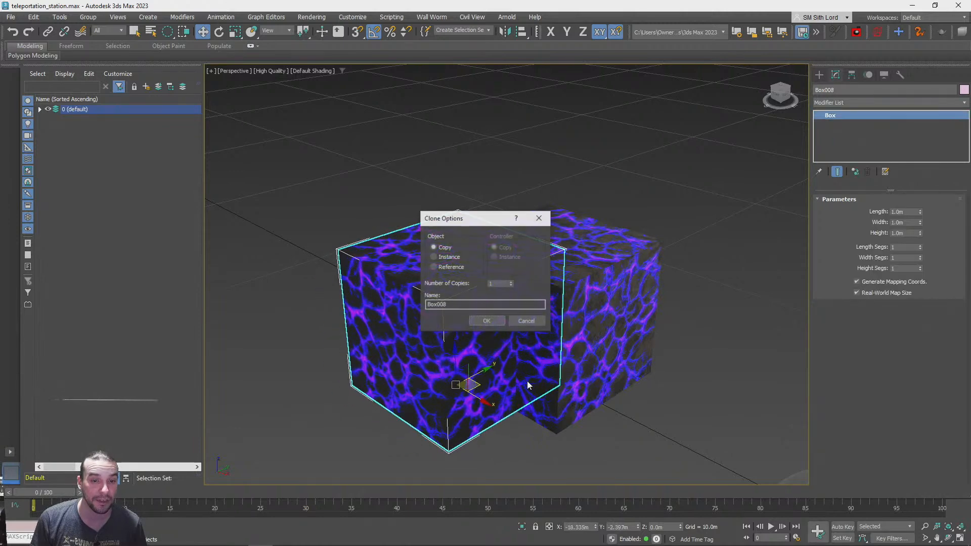
{"action": "left_click", "coordinate": [486, 323]}
{"action": "left_click_drag", "start_coordinate": [454, 350], "coordinate": [455, 380]}
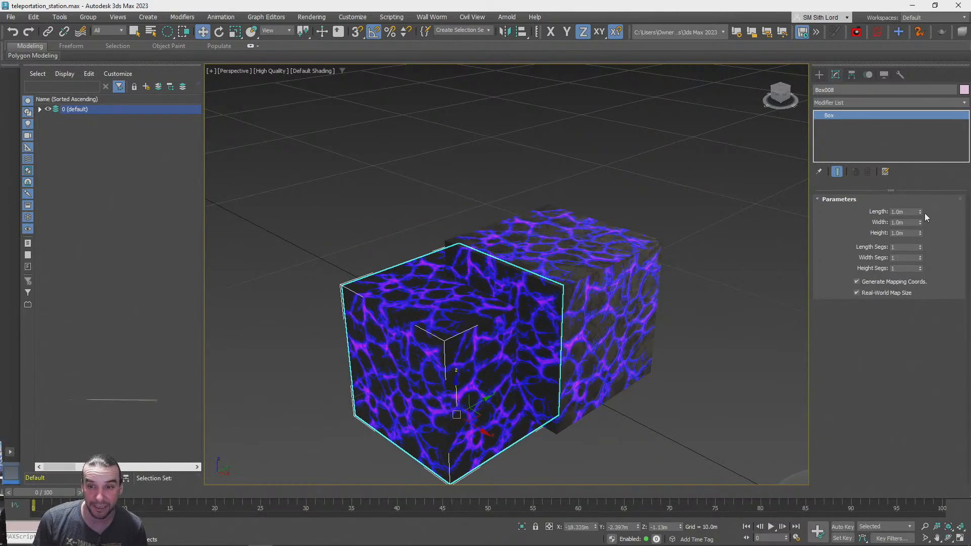
Resize the copied box to about 0.81 m long, 1.02 m wide and 0.78 m high
{"action": "left_click_drag", "start_coordinate": [920, 223], "coordinate": [920, 235]}
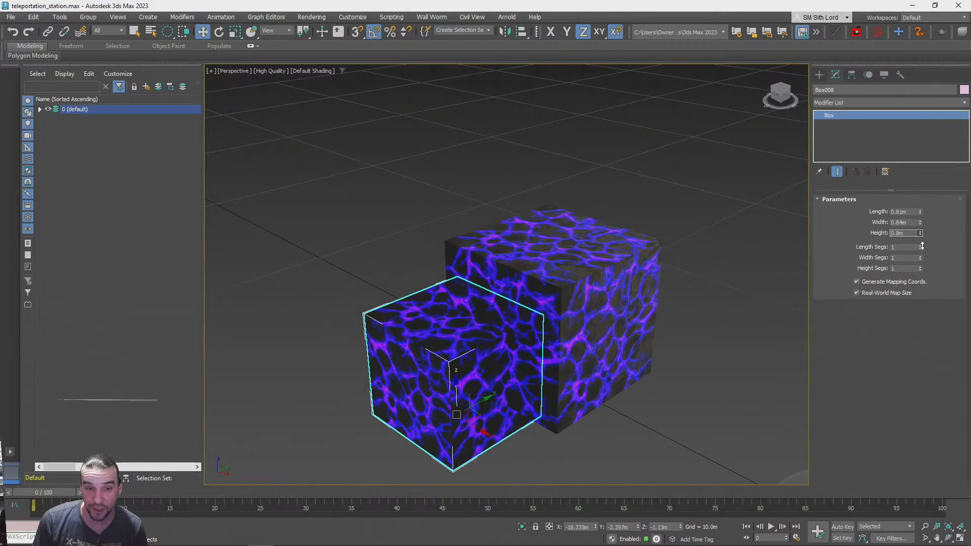
{"action": "middle_click_drag", "start_coordinate": [552, 324], "coordinate": [889, 213], "text": "alt"}
{"action": "scroll", "coordinate": [658, 296], "scroll_direction": "up", "scroll_amount": 4}
{"action": "scroll", "coordinate": [653, 294], "scroll_direction": "down", "scroll_amount": 2}
{"action": "scroll", "coordinate": [620, 277], "scroll_direction": "up", "scroll_amount": 2}
{"action": "scroll", "coordinate": [772, 203], "scroll_direction": "up", "scroll_amount": 3}
{"action": "scroll", "coordinate": [891, 214], "scroll_direction": "down", "scroll_amount": 3}
{"action": "left_click", "coordinate": [920, 221]}
{"action": "left_click_drag", "start_coordinate": [922, 194], "coordinate": [927, 230]}
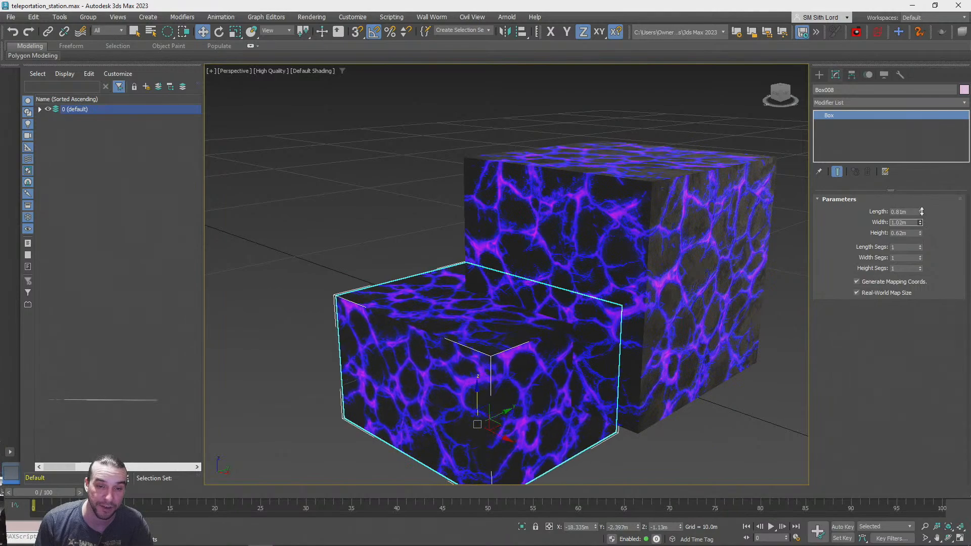
{"action": "scroll", "coordinate": [656, 262], "scroll_direction": "down", "scroll_amount": 5}
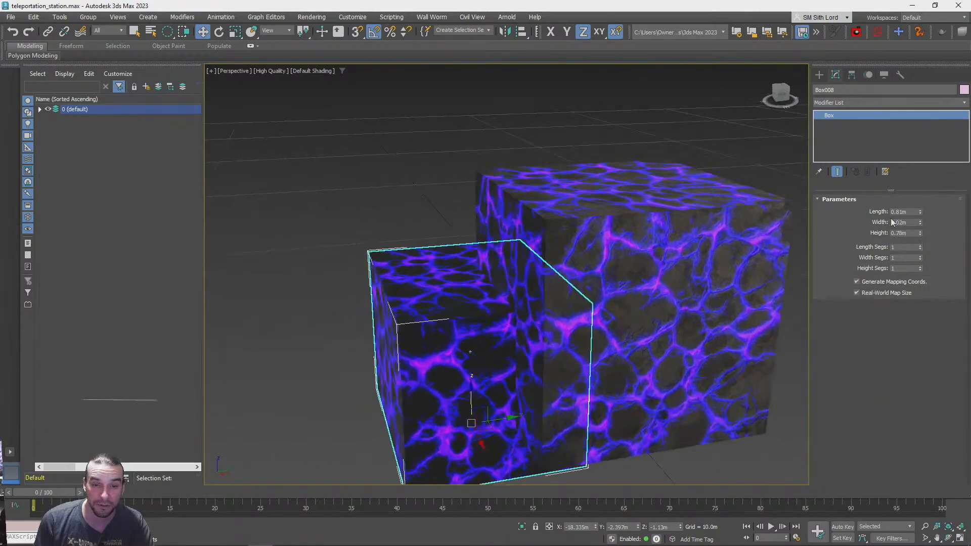
Copy the large original lava box and lower the copy beneath it to about Z -2.155 m
{"action": "scroll", "coordinate": [657, 262], "scroll_direction": "up", "scroll_amount": 4}
{"action": "middle_click_drag", "start_coordinate": [656, 262], "coordinate": [417, 255], "text": "alt"}
{"action": "scroll", "coordinate": [417, 255], "scroll_direction": "down", "scroll_amount": 3}
{"action": "left_click", "coordinate": [466, 215]}
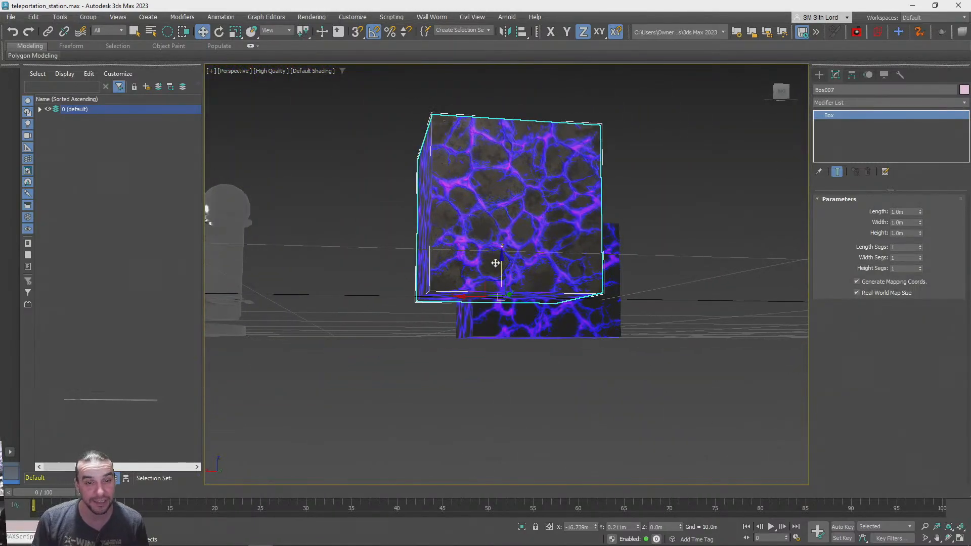
{"action": "mouse_move", "coordinate": [505, 280]}
{"action": "left_mouse_down", "text": "shift"}
{"action": "mouse_move", "coordinate": [505, 365]}
{"action": "mouse_move", "coordinate": [483, 392]}
{"action": "mouse_move", "coordinate": [546, 395]}
{"action": "left_mouse_up", "text": "shift"}
Resize the new lower box to 1.2 m long and about 0.71 m wide, then clear the selection
{"action": "left_click_drag", "start_coordinate": [920, 223], "coordinate": [921, 236]}
{"action": "left_click_drag", "start_coordinate": [569, 381], "coordinate": [564, 338]}
{"action": "middle_click_drag", "start_coordinate": [563, 338], "coordinate": [867, 268], "text": "alt"}
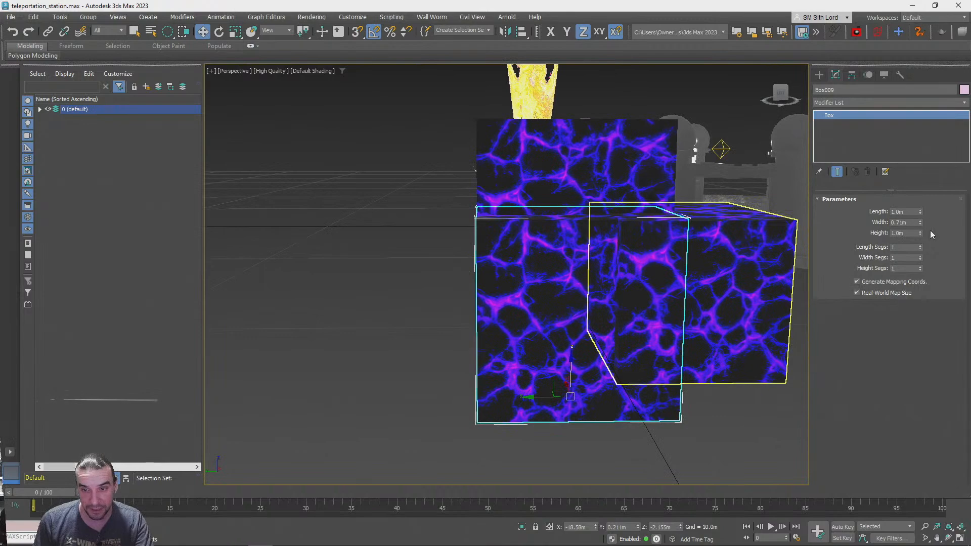
{"action": "left_click_drag", "start_coordinate": [921, 214], "coordinate": [921, 203]}
{"action": "middle_click_drag", "start_coordinate": [708, 313], "coordinate": [583, 281], "text": "alt"}
{"action": "left_click", "coordinate": [702, 396]}
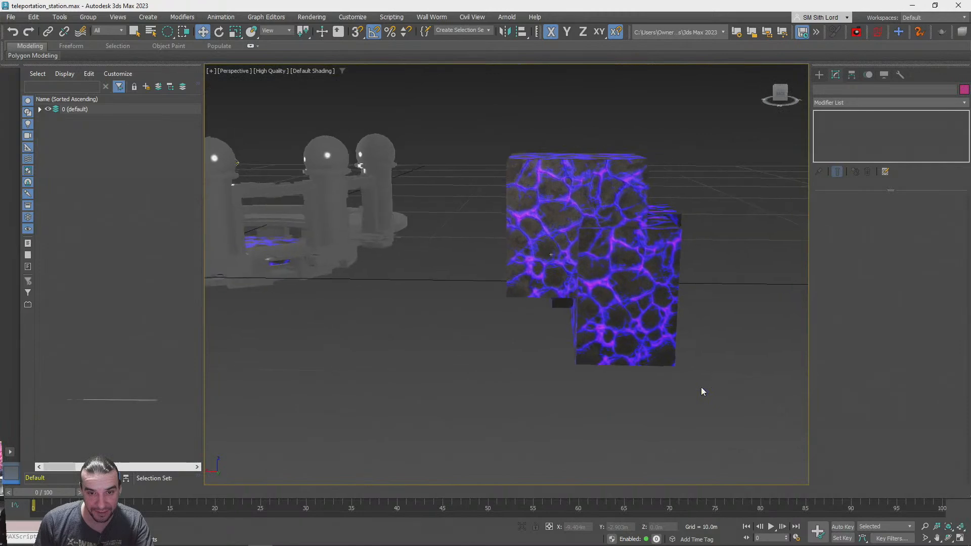
Widen the low 0.81 m long lava box to about 1.163 m and deselect it
{"action": "left_click", "coordinate": [561, 252]}
{"action": "left_click", "coordinate": [562, 252]}
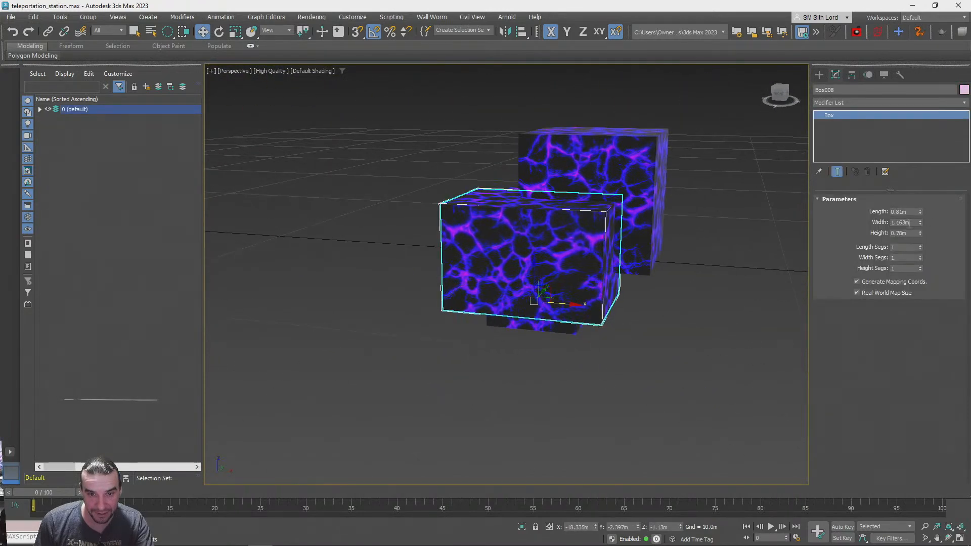
{"action": "left_click", "coordinate": [648, 373]}
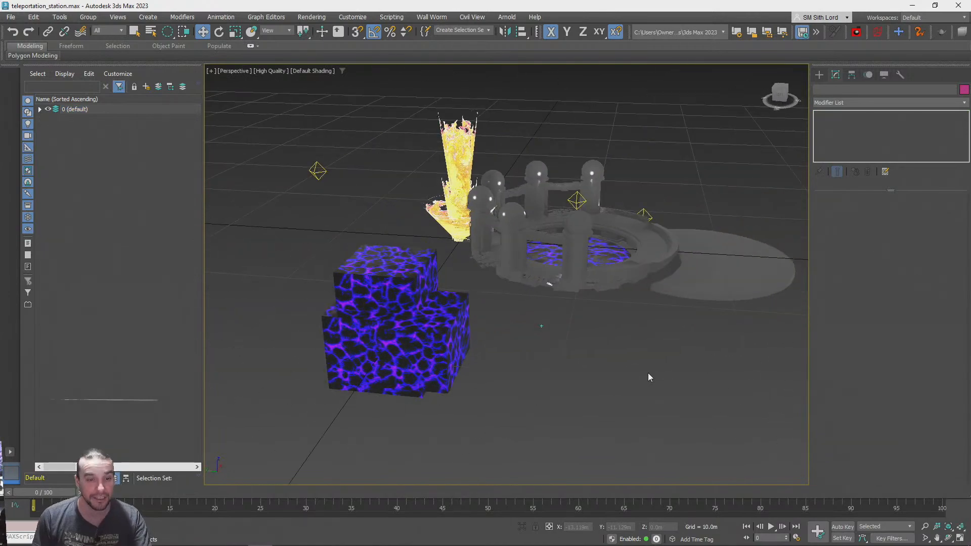
Start a ProBoolean compound object with the 1.2 m long lava box as the base object
{"action": "left_click", "coordinate": [357, 379]}
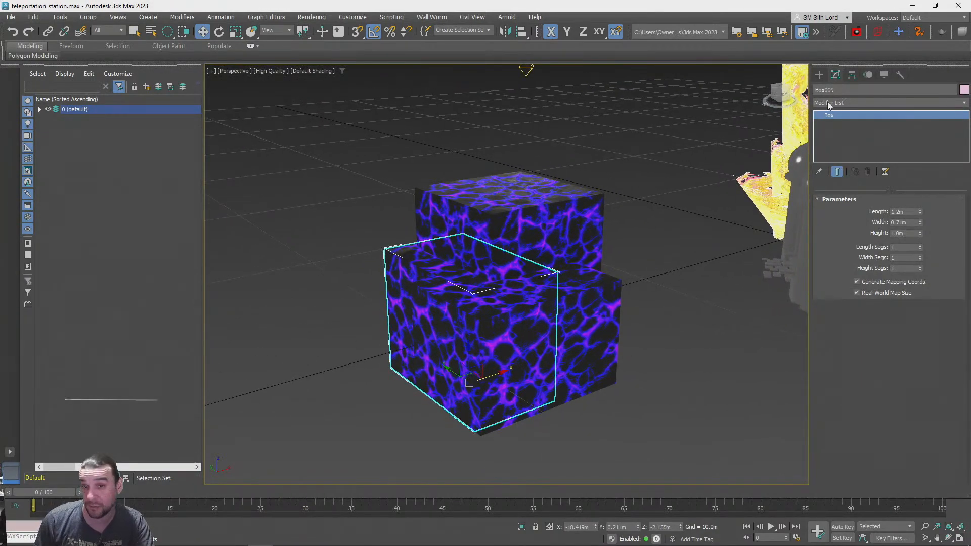
{"action": "left_click", "coordinate": [820, 76]}
{"action": "left_click", "coordinate": [833, 105]}
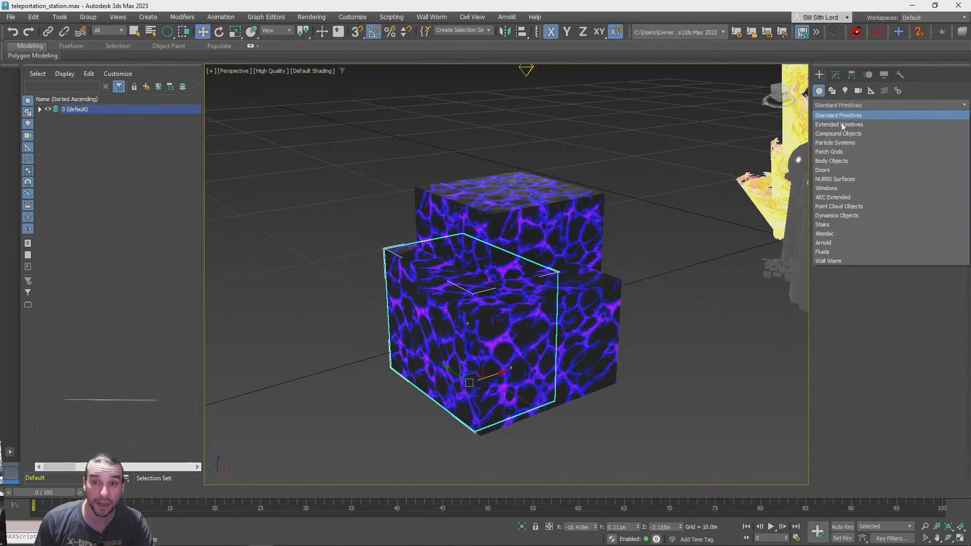
{"action": "left_click", "coordinate": [837, 126]}
{"action": "left_click", "coordinate": [879, 104]}
{"action": "left_click", "coordinate": [830, 135]}
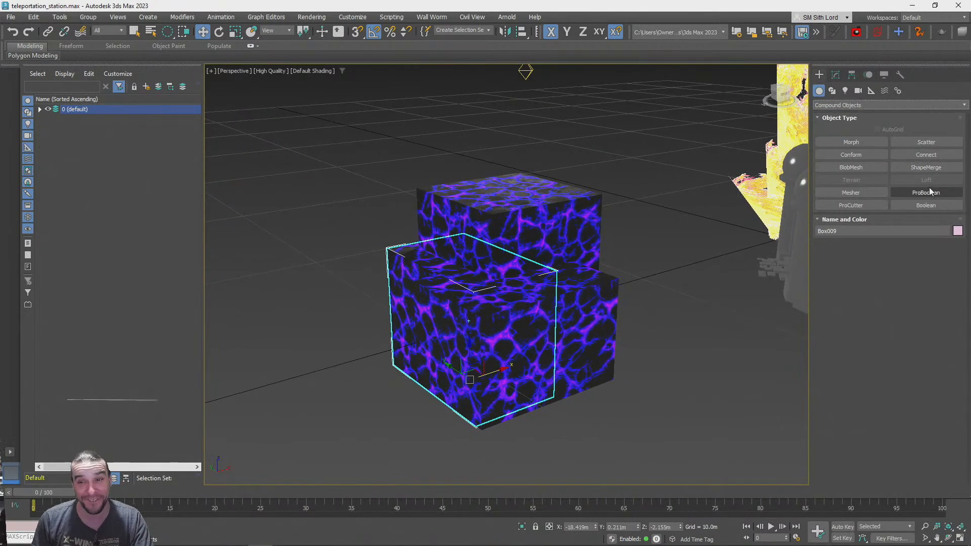
{"action": "left_click", "coordinate": [917, 192]}
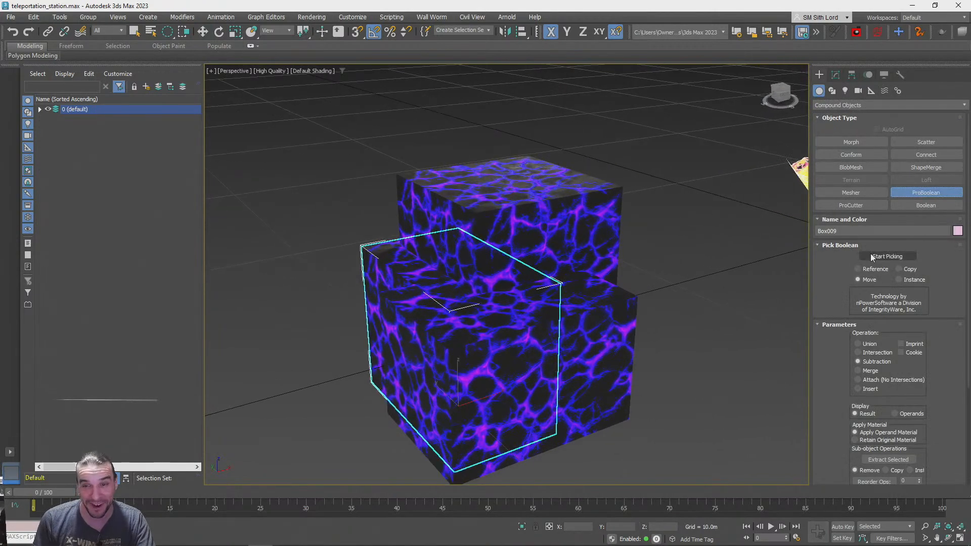
Set the ProBoolean operation to Union and merge the low 0.81 m long box into the base box
{"action": "middle_click_drag", "start_coordinate": [542, 324], "coordinate": [518, 250]}
{"action": "left_click", "coordinate": [517, 247]}
{"action": "left_click", "coordinate": [517, 195]}
{"action": "middle_click_drag", "start_coordinate": [517, 195], "coordinate": [547, 226], "text": "alt"}
{"action": "key", "text": "F3"}
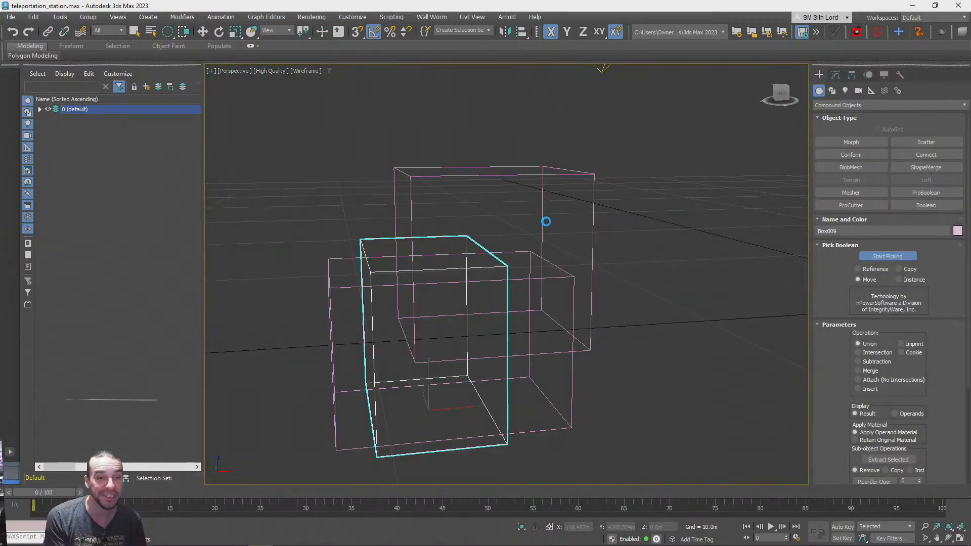
{"action": "middle_click_drag", "start_coordinate": [546, 221], "coordinate": [404, 274], "text": "alt"}
{"action": "scroll", "coordinate": [527, 317], "scroll_direction": "up", "scroll_amount": 2}
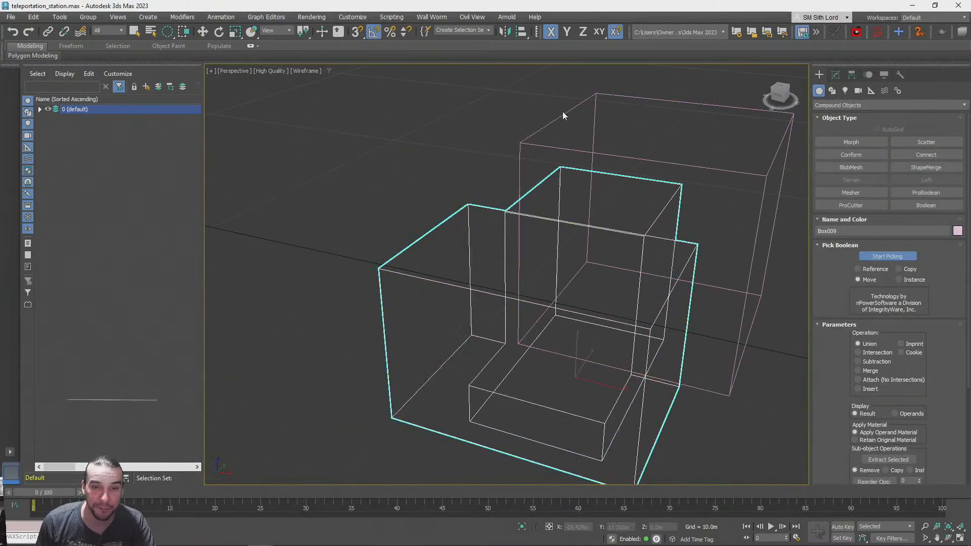
Add the large upper box to the union and inspect the merged shape in wireframe and with edged faces
{"action": "mouse_move", "coordinate": [543, 152]}
{"action": "middle_mouse_down", "text": "alt"}
{"action": "mouse_move", "coordinate": [675, 345]}
{"action": "mouse_move", "coordinate": [780, 143]}
{"action": "mouse_move", "coordinate": [915, 44]}
{"action": "middle_mouse_up", "text": "alt"}
{"action": "key", "text": "F3"}
{"action": "key", "text": "F4"}
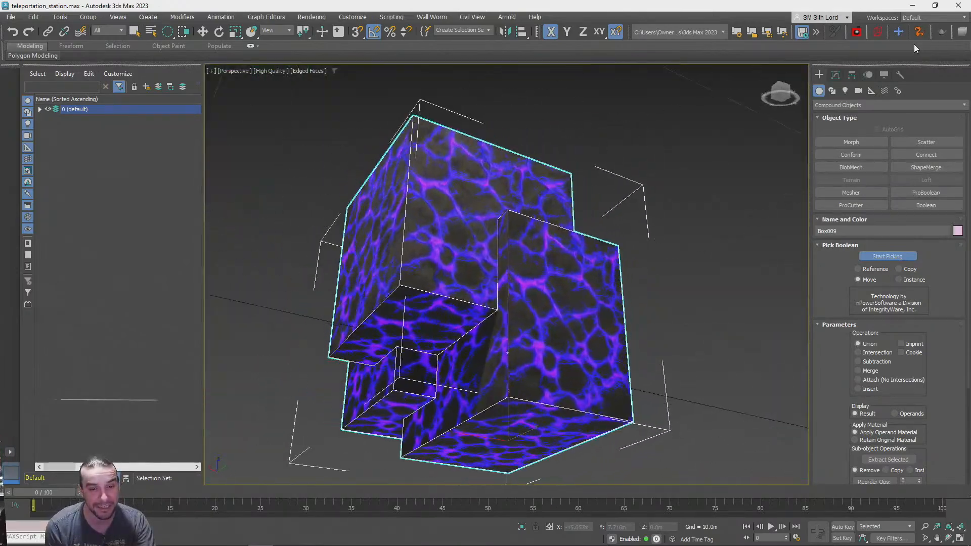
{"action": "key", "text": "F3"}
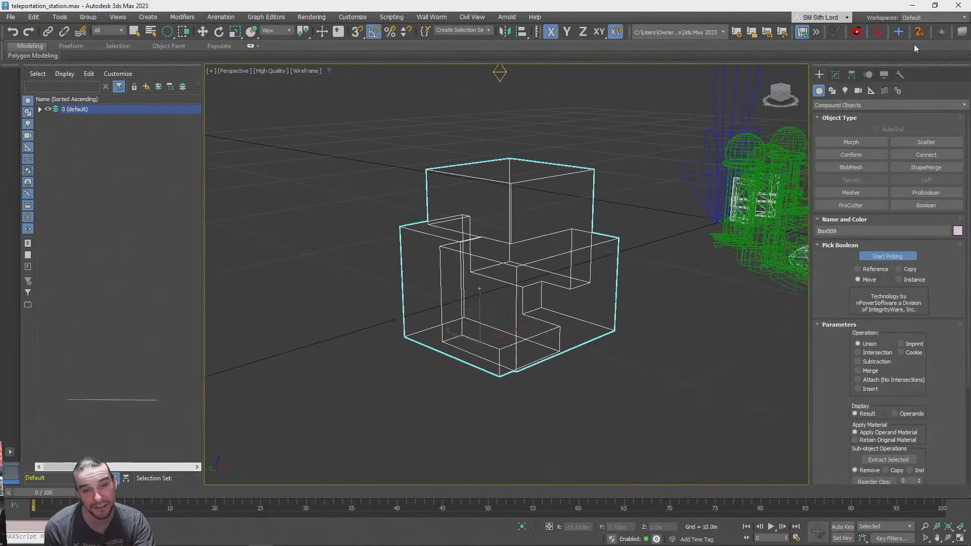
{"action": "key", "text": "F3"}
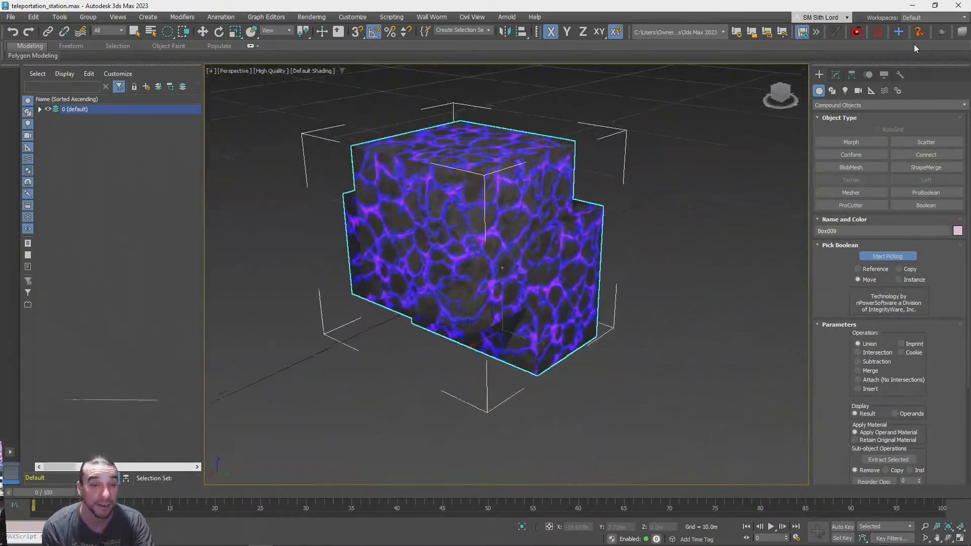
{"action": "key", "text": "F3"}
{"action": "key", "text": "F4"}
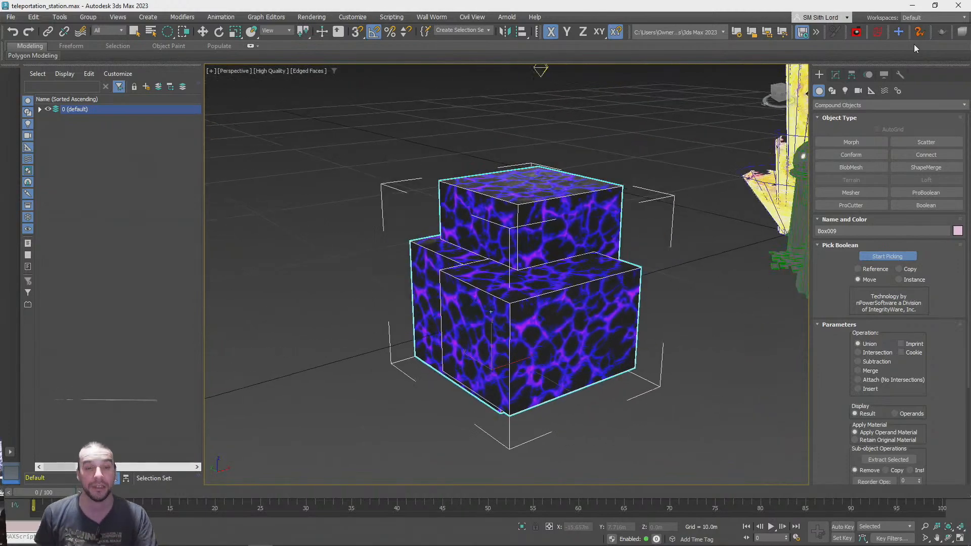
Add a Tessellate modifier to the ProBoolean union of the lava boxes
{"action": "left_click", "coordinate": [835, 75]}
{"action": "left_click_drag", "start_coordinate": [818, 215], "coordinate": [826, 271]}
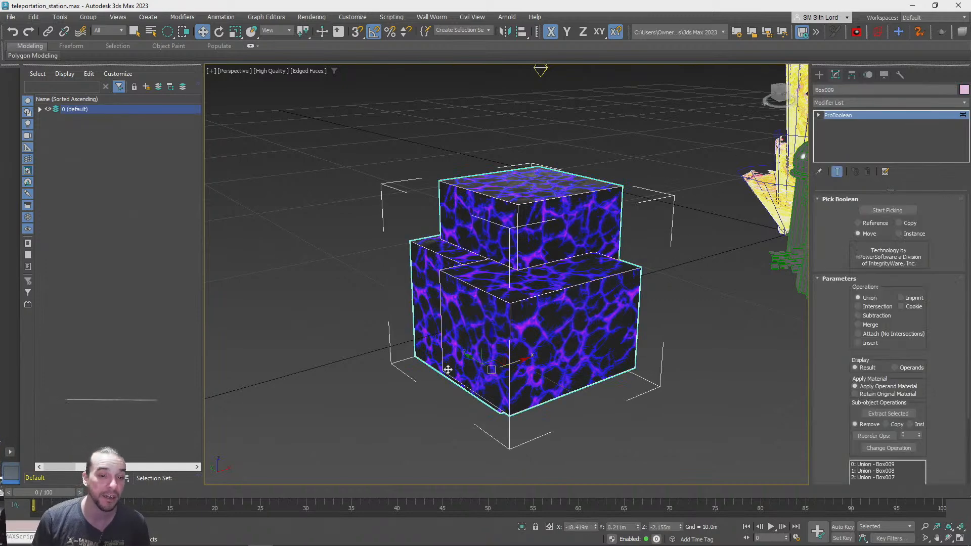
{"action": "left_click", "coordinate": [840, 102]}
{"action": "key", "text": "t"}
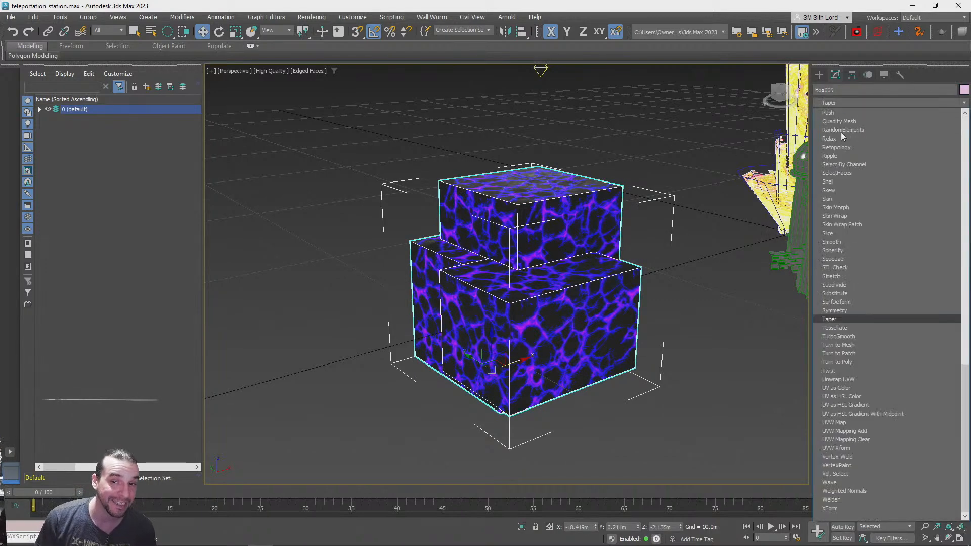
{"action": "left_click", "coordinate": [848, 328]}
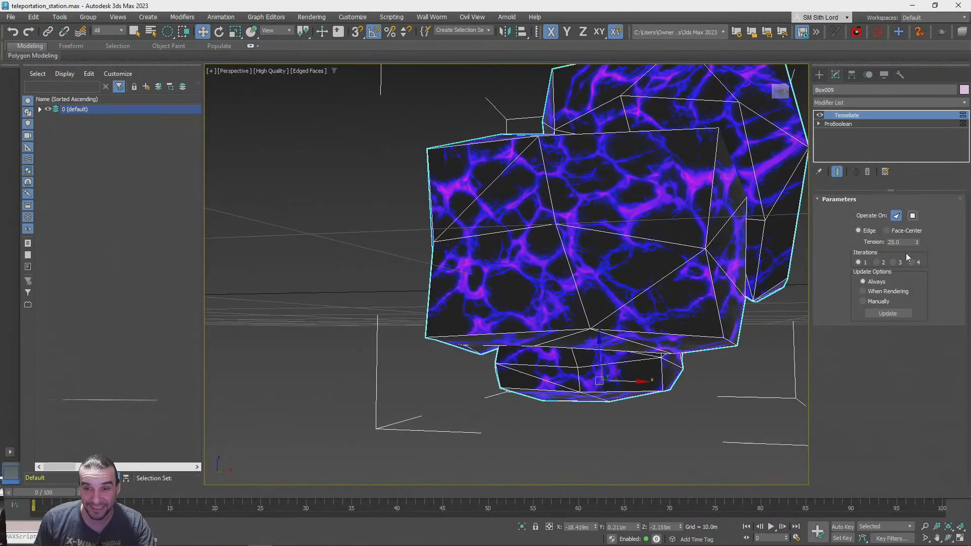
Try Tessellate on polygons and on faces with 2 iterations, and raise its tension to about 37.0
{"action": "left_click", "coordinate": [913, 215]}
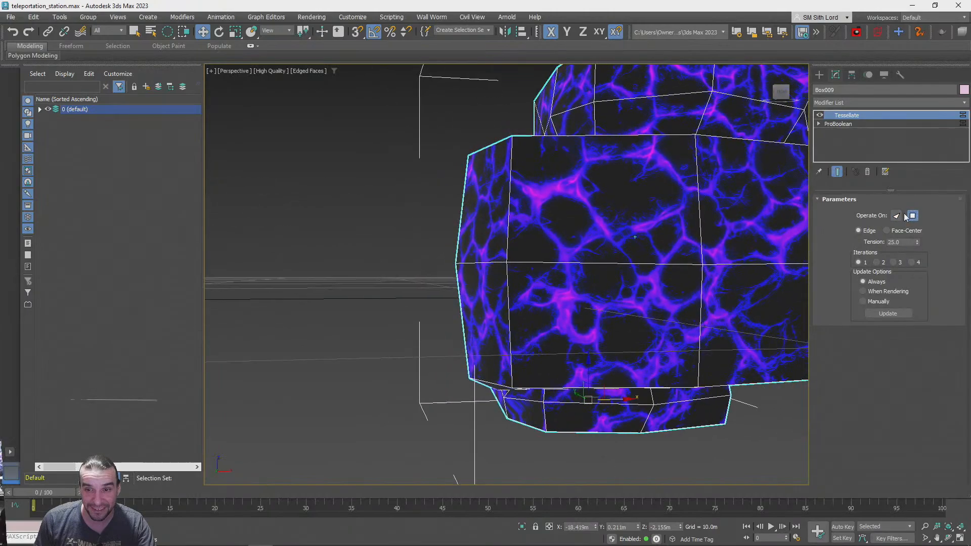
{"action": "left_click", "coordinate": [876, 262]}
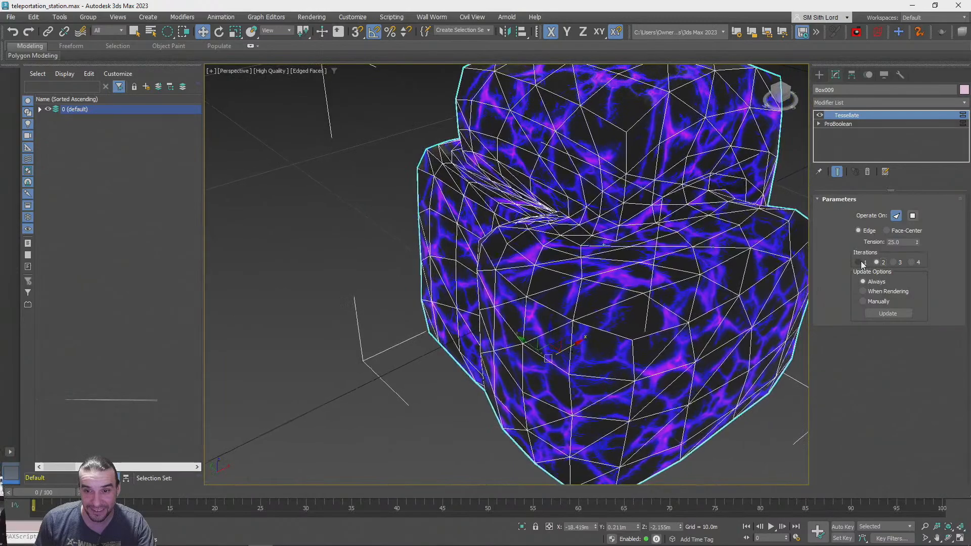
{"action": "left_click", "coordinate": [883, 263]}
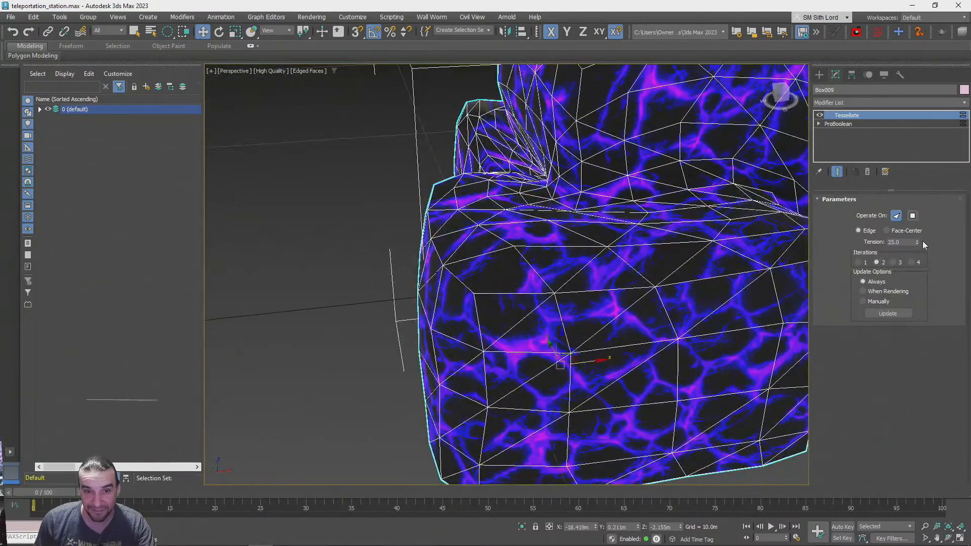
{"action": "left_click_drag", "start_coordinate": [922, 215], "coordinate": [940, 342]}
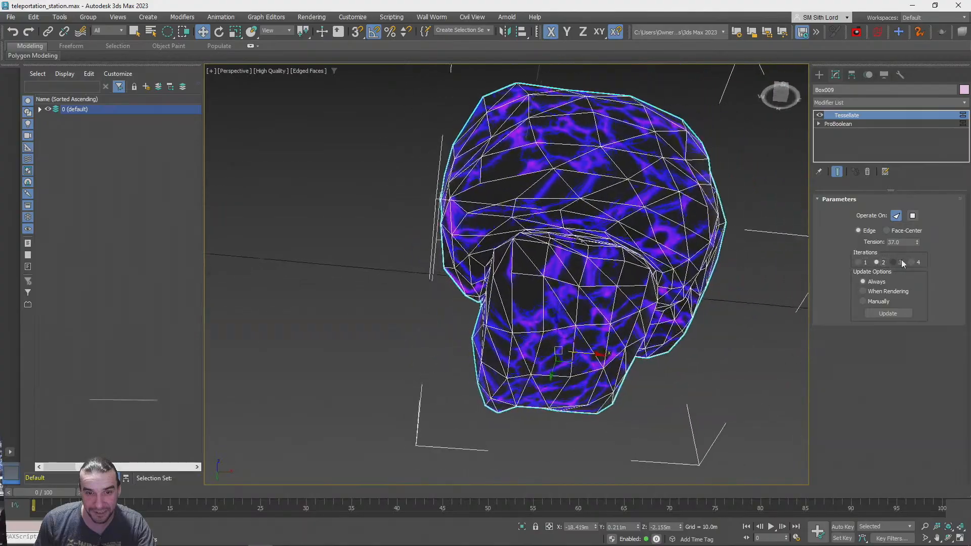
Try higher Tessellate iterations, return to 3 at tension 40.1, and compare the polygon and face modes
{"action": "left_click", "coordinate": [894, 262]}
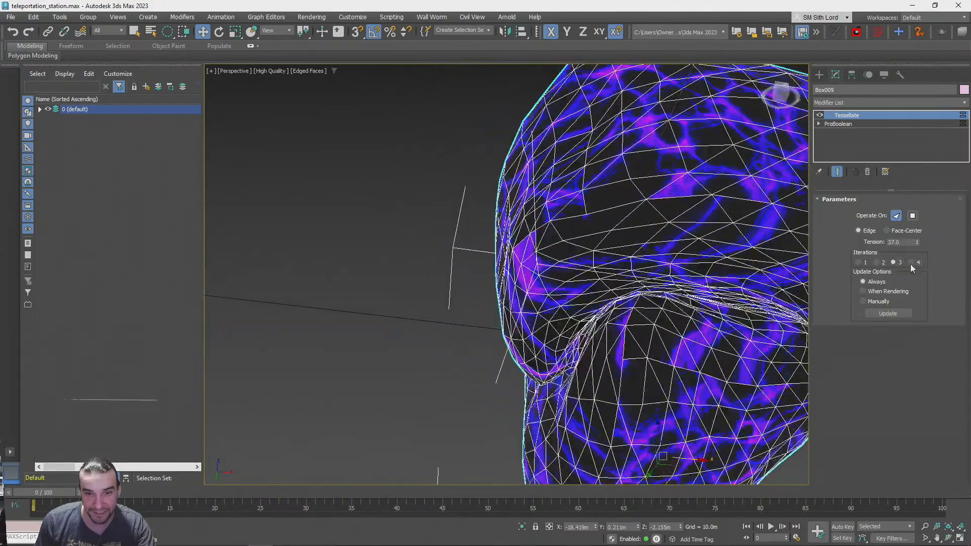
{"action": "left_click", "coordinate": [913, 262]}
{"action": "key", "text": "z"}
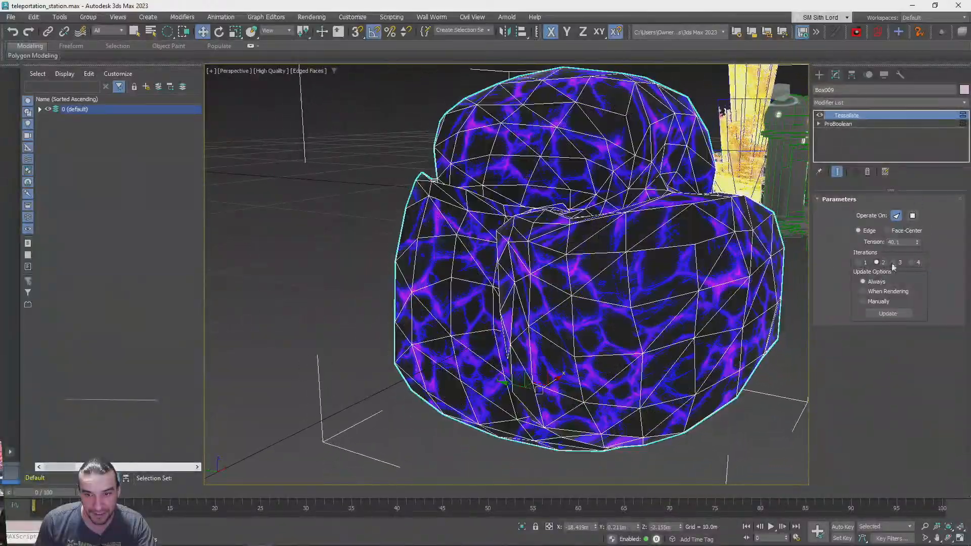
{"action": "left_click", "coordinate": [900, 263]}
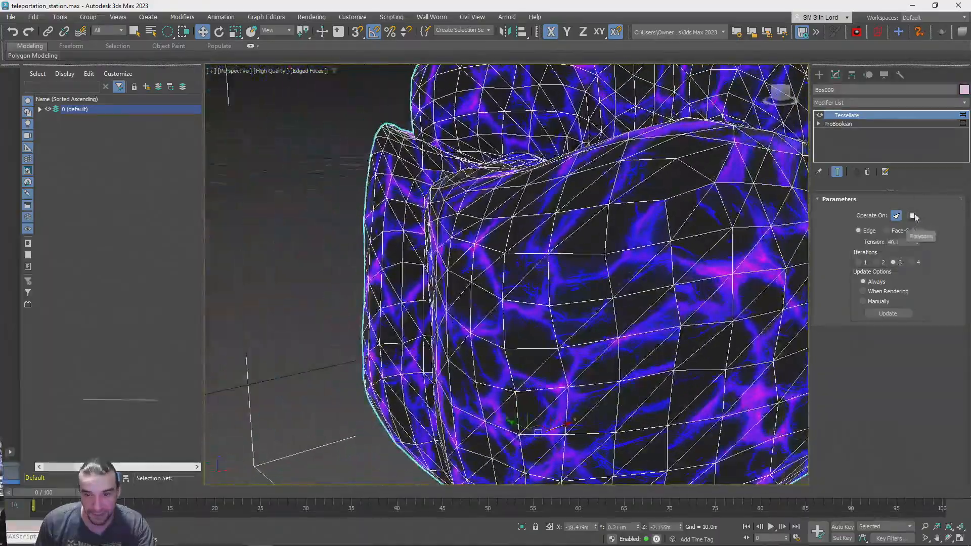
{"action": "left_click", "coordinate": [913, 216]}
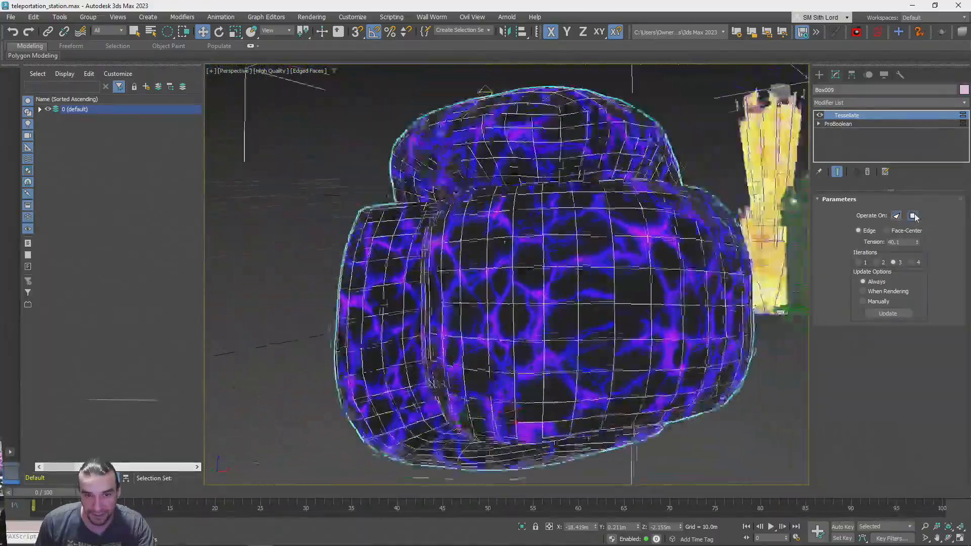
{"action": "left_click", "coordinate": [897, 216]}
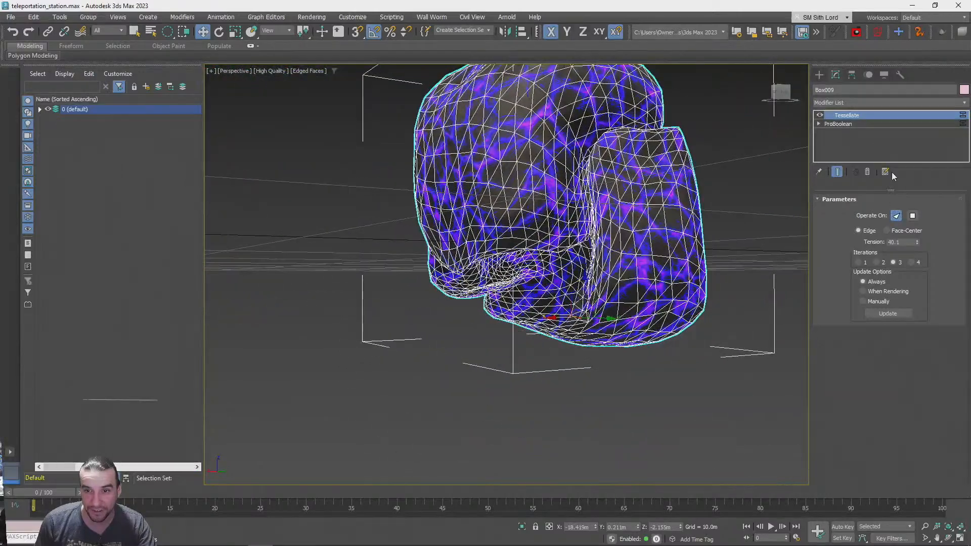
Remove the Tessellate modifier and undo the union back to three separate lava boxes
{"action": "left_click", "coordinate": [867, 172]}
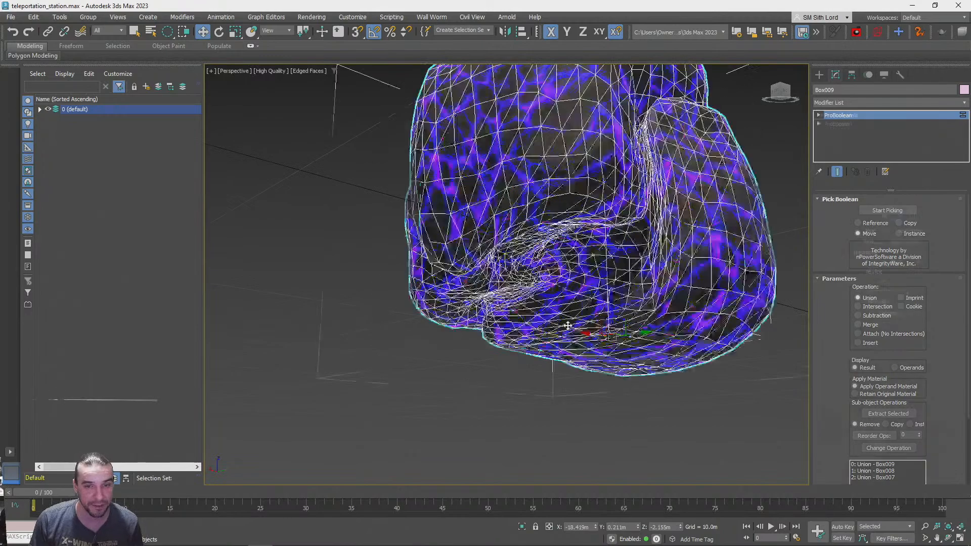
{"action": "key", "text": "ctrl+y"}
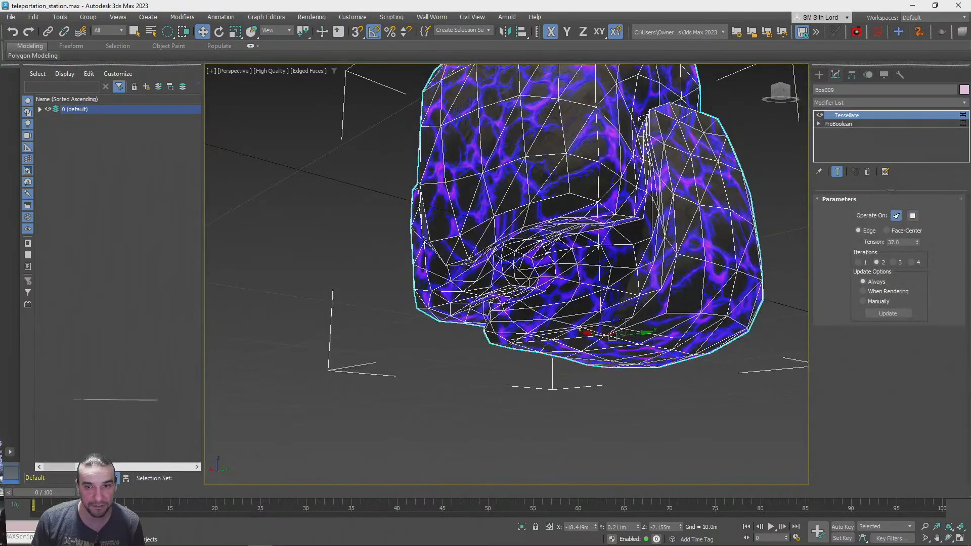
{"action": "key", "text": "ctrl+z"}
{"action": "key", "text": "ctrl+z"}
{"action": "key", "text": "ctrl+z"}
{"action": "key", "text": "ctrl+z"}
Make an independent copy of the 0.81 m long lava box, offset along X to about -10.247 m
{"action": "left_click", "coordinate": [528, 341]}
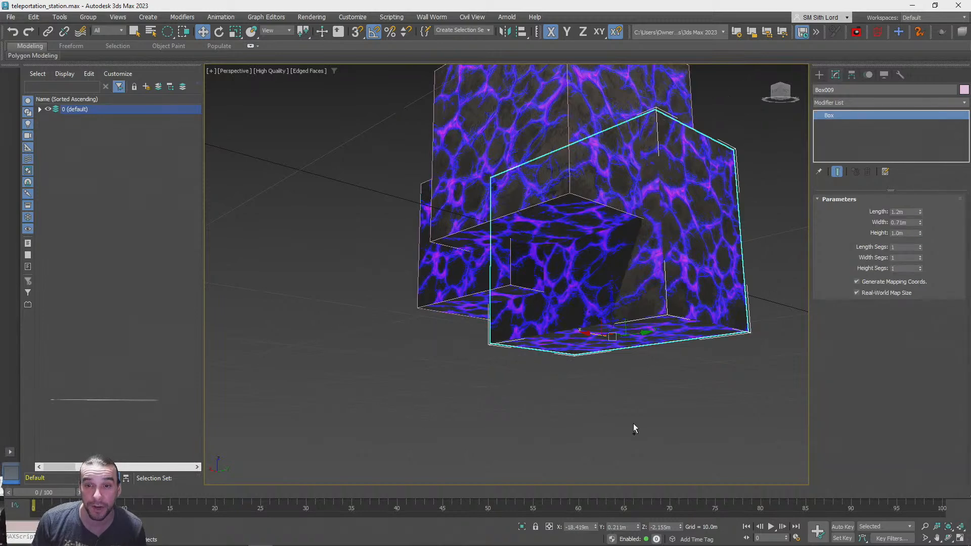
{"action": "left_click", "coordinate": [463, 405]}
{"action": "left_click", "coordinate": [462, 278]}
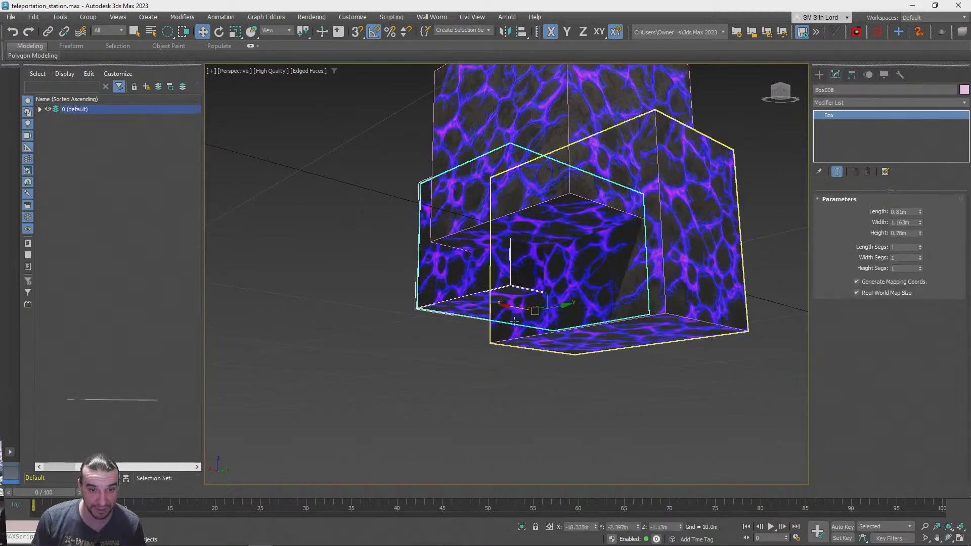
{"action": "mouse_move", "coordinate": [507, 305]}
{"action": "left_mouse_down", "text": "shift"}
{"action": "mouse_move", "coordinate": [363, 225]}
{"action": "mouse_move", "coordinate": [245, 251]}
{"action": "left_mouse_up", "text": "shift"}
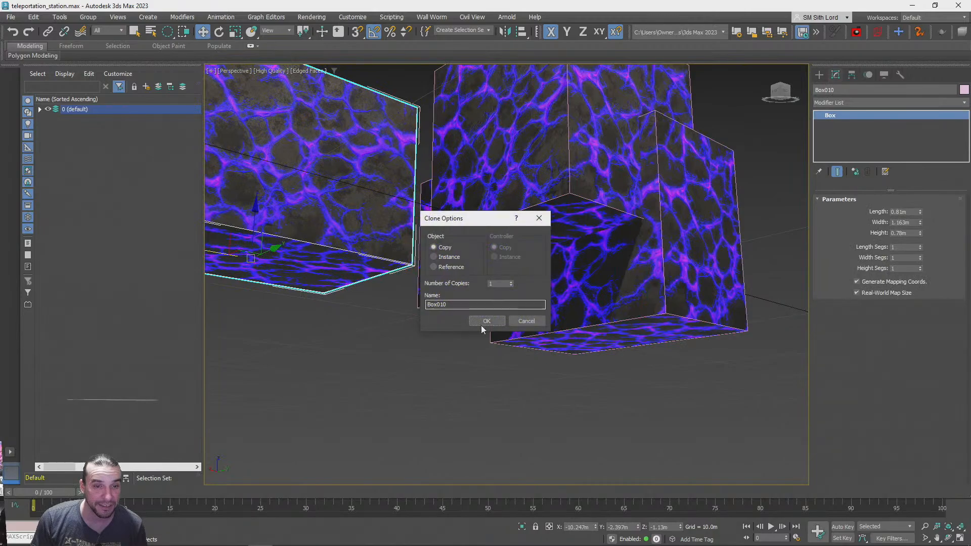
{"action": "middle_click_drag", "start_coordinate": [489, 316], "coordinate": [487, 305], "text": "alt"}
Confirm the copied lava box and move it across the ground plane, well apart from the other boxes
{"action": "scroll", "coordinate": [486, 308], "scroll_direction": "down", "scroll_amount": 5}
{"action": "middle_click_drag", "start_coordinate": [485, 308], "coordinate": [516, 82], "text": "alt"}
{"action": "scroll", "coordinate": [566, 360], "scroll_direction": "up", "scroll_amount": 3}
{"action": "middle_click_drag", "start_coordinate": [566, 360], "coordinate": [545, 358], "text": "alt"}
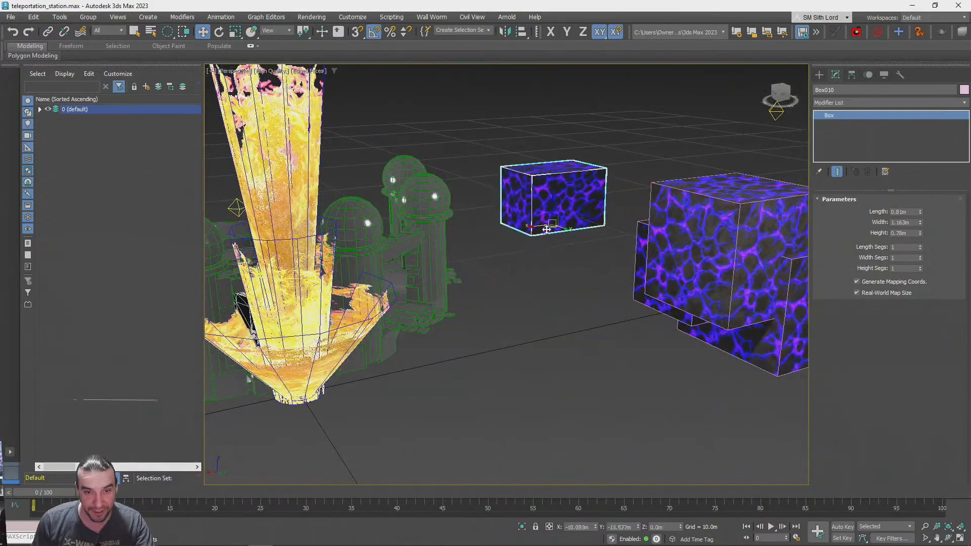
{"action": "left_click_drag", "start_coordinate": [543, 233], "coordinate": [555, 268]}
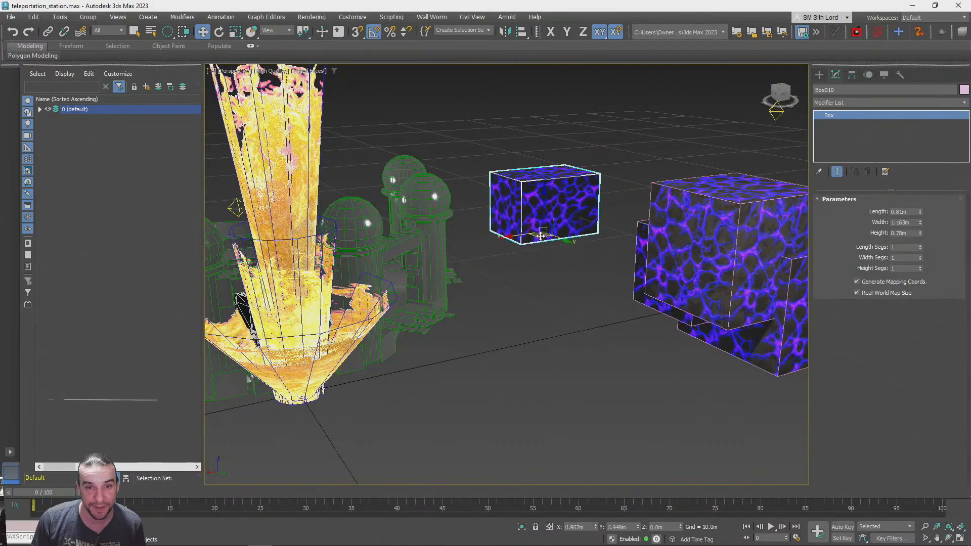
Make an independent copy of the 0.81 m long lava box in the cluster, with length 0.59 m and width 0.698 m
{"action": "left_click_drag", "start_coordinate": [558, 301], "coordinate": [608, 327]}
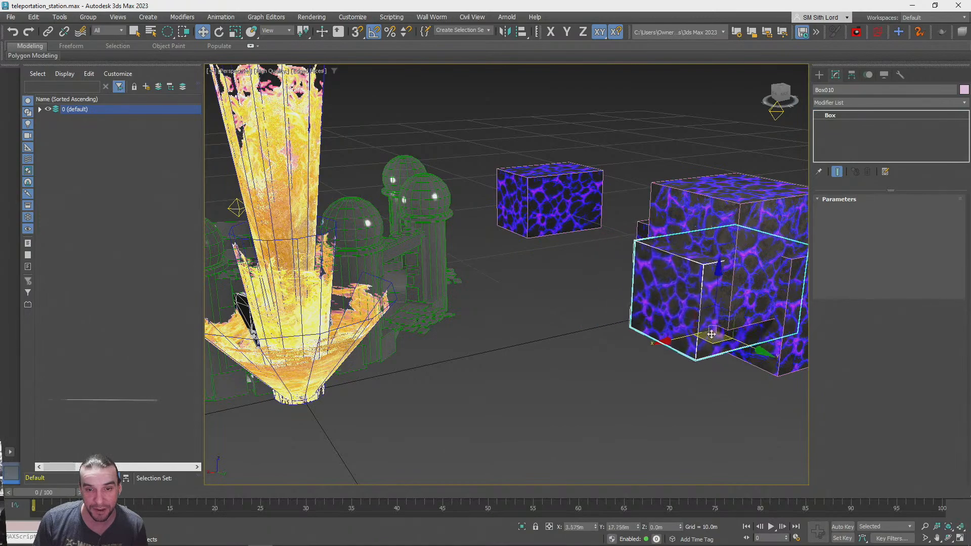
{"action": "left_click_drag", "start_coordinate": [683, 351], "coordinate": [690, 341], "text": "shift"}
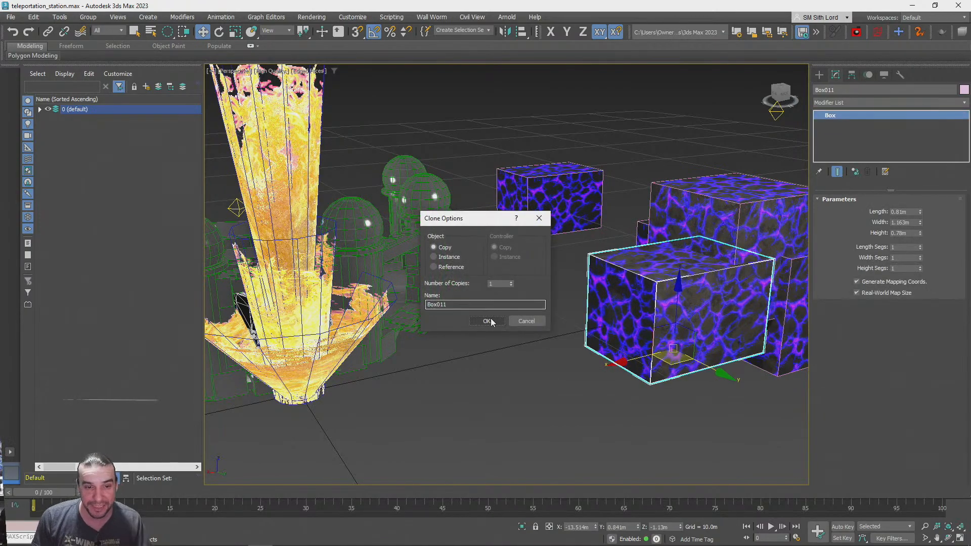
{"action": "left_click", "coordinate": [487, 321]}
{"action": "key", "text": "z"}
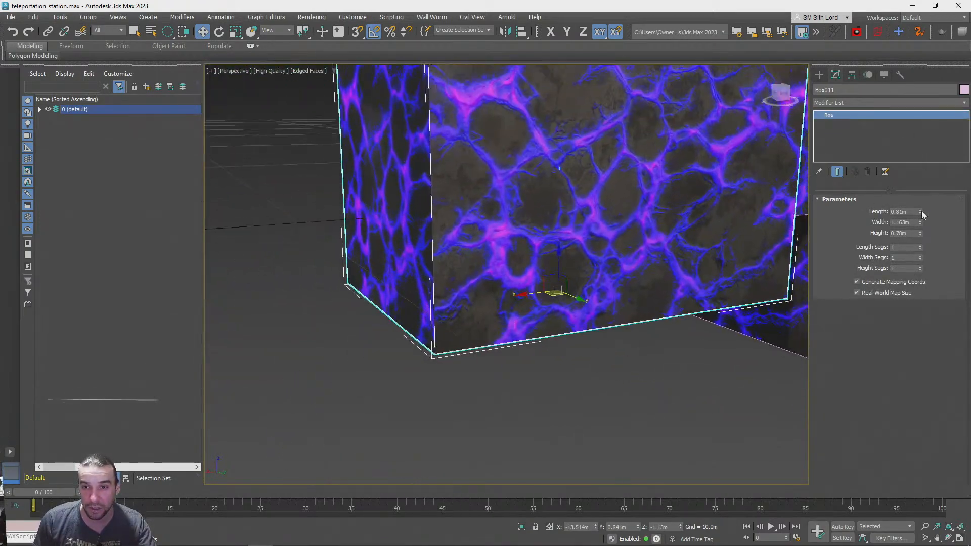
{"action": "mouse_move", "coordinate": [920, 226]}
{"action": "left_mouse_down"}
{"action": "mouse_move", "coordinate": [920, 215]}
{"action": "mouse_move", "coordinate": [920, 223]}
{"action": "left_mouse_up"}
Position the smaller box through the cluster at about X -16.851, Y 0.41, Z -2.985 m and lengthen it to 0.83 m
{"action": "middle_click_drag", "start_coordinate": [574, 286], "coordinate": [669, 191], "text": "alt"}
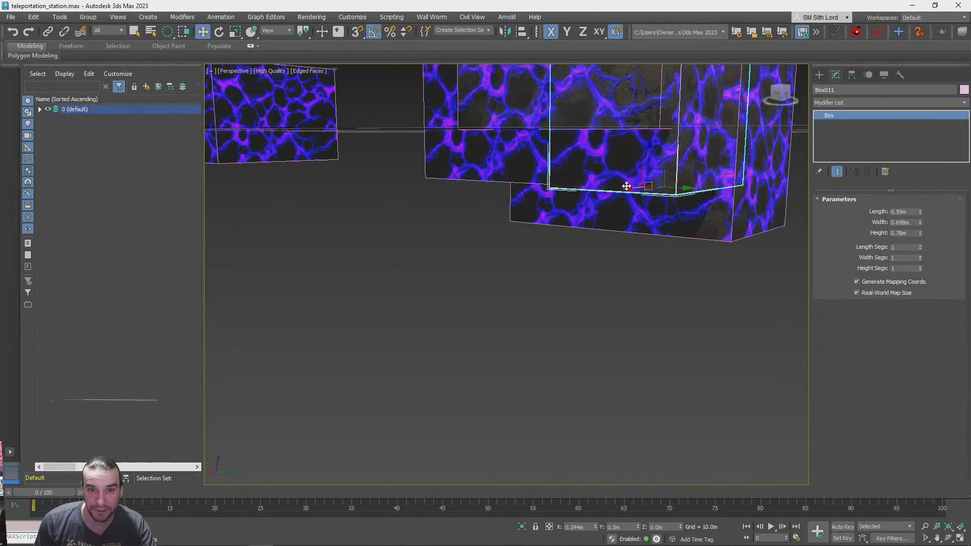
{"action": "middle_click_drag", "start_coordinate": [678, 181], "coordinate": [698, 190], "text": "alt"}
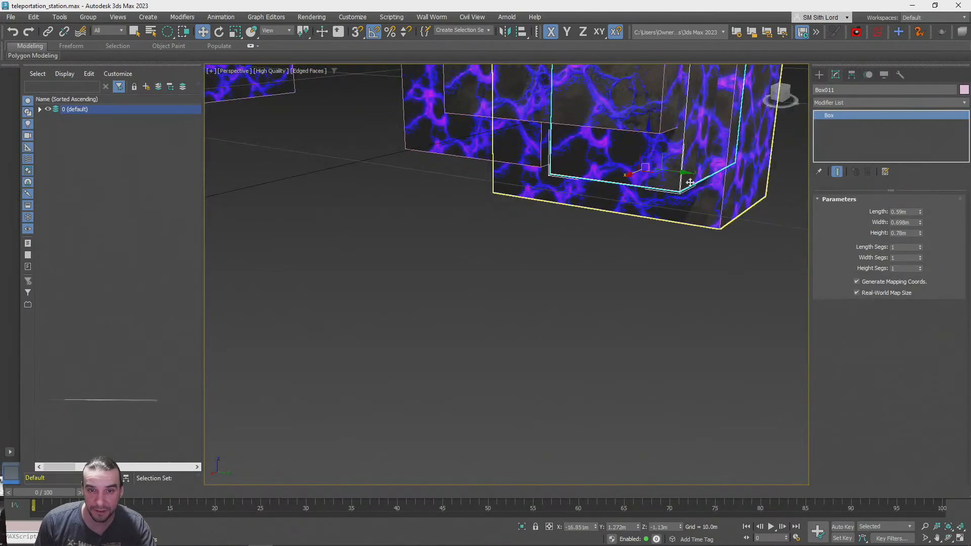
{"action": "middle_click_drag", "start_coordinate": [650, 164], "coordinate": [637, 127], "text": "alt"}
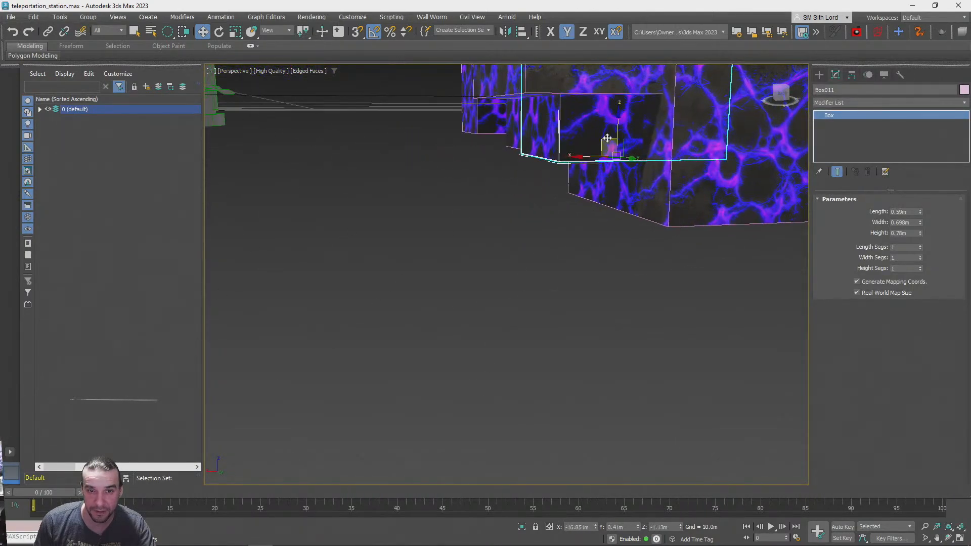
{"action": "middle_click_drag", "start_coordinate": [614, 215], "coordinate": [863, 279], "text": "alt"}
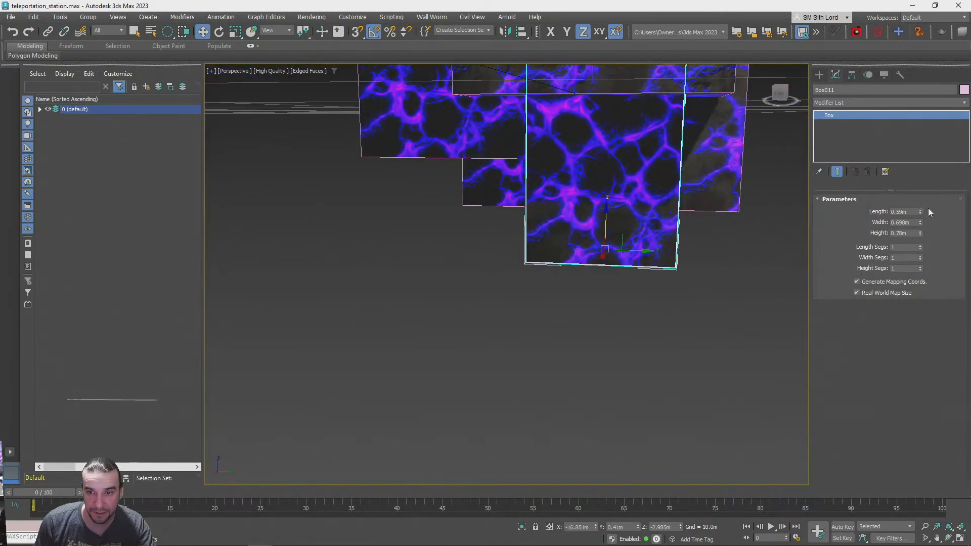
{"action": "middle_click_drag", "start_coordinate": [789, 242], "coordinate": [744, 286], "text": "alt"}
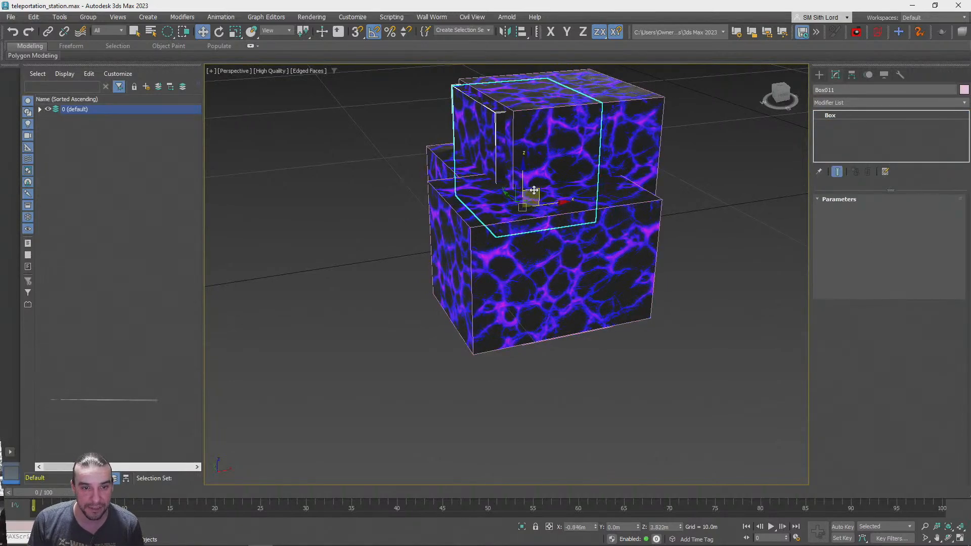
Make an independent copy of the 0.83 m long box and place it overlapping the upper part of the cluster
{"action": "key", "text": "ctrl+v"}
{"action": "left_click", "coordinate": [485, 321]}
{"action": "scroll", "coordinate": [525, 282], "scroll_direction": "up", "scroll_amount": 5}
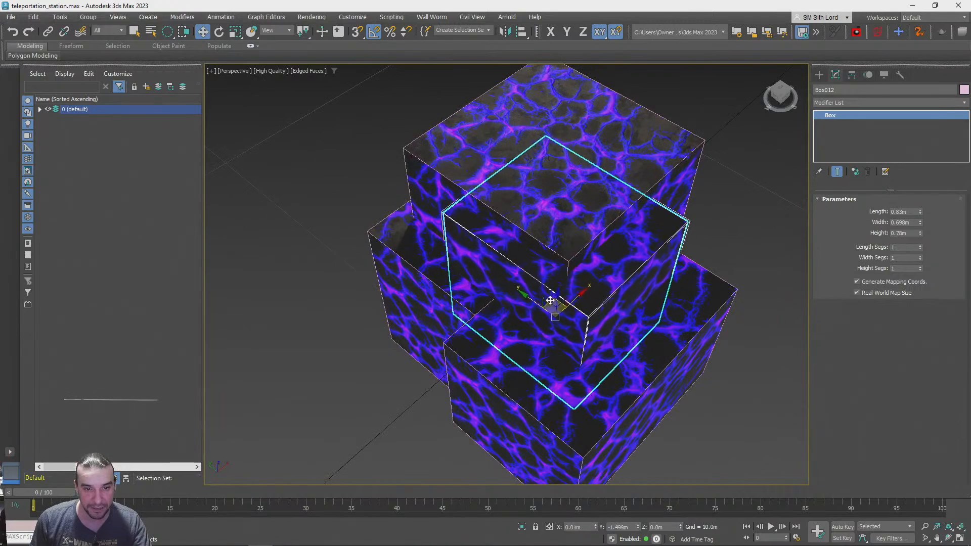
{"action": "middle_click_drag", "start_coordinate": [527, 286], "coordinate": [529, 325], "text": "alt"}
{"action": "left_click", "coordinate": [326, 347]}
Use ProBoolean with Union on the large upper lava box to merge it with the visible overlapping boxes
{"action": "left_click", "coordinate": [515, 282]}
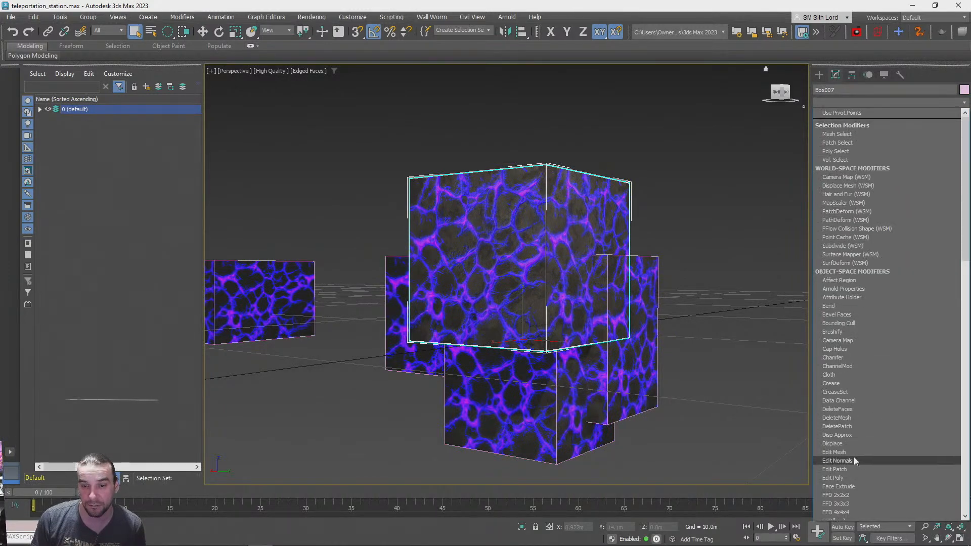
{"action": "scroll", "coordinate": [854, 448], "scroll_direction": "down", "scroll_amount": 10}
{"action": "scroll", "coordinate": [869, 443], "scroll_direction": "up", "scroll_amount": 5}
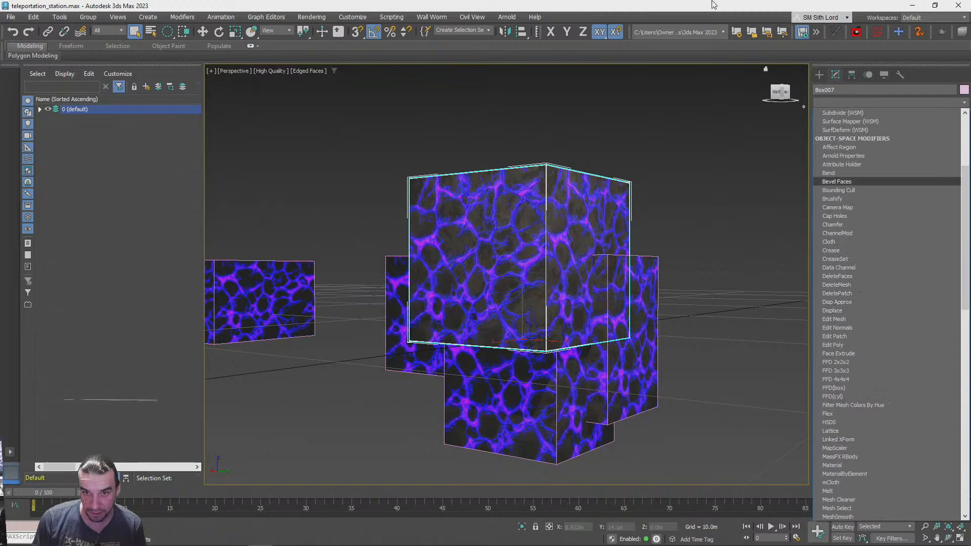
{"action": "left_click", "coordinate": [799, 59]}
{"action": "left_click", "coordinate": [819, 75]}
{"action": "left_click", "coordinate": [926, 193]}
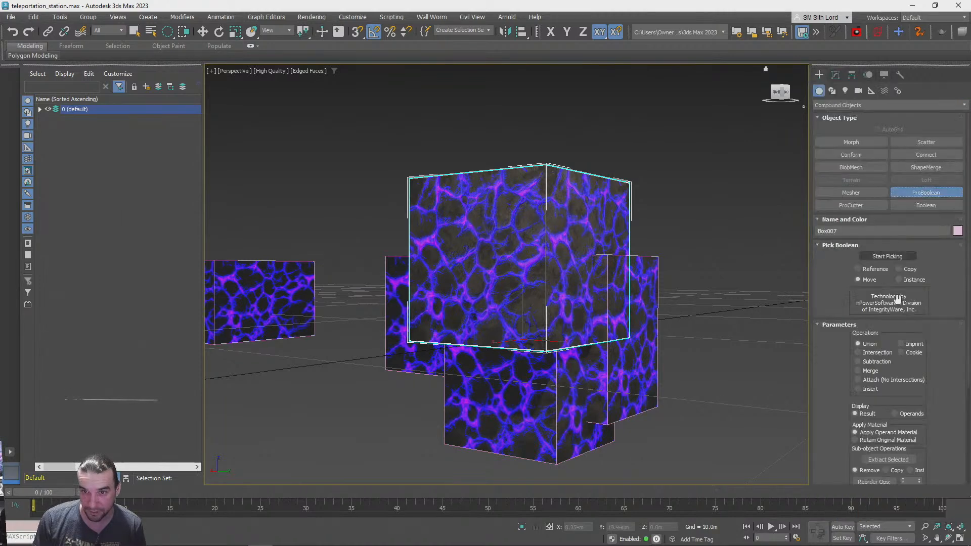
{"action": "left_click", "coordinate": [881, 257]}
{"action": "middle_click_drag", "start_coordinate": [536, 344], "coordinate": [564, 346], "text": "alt"}
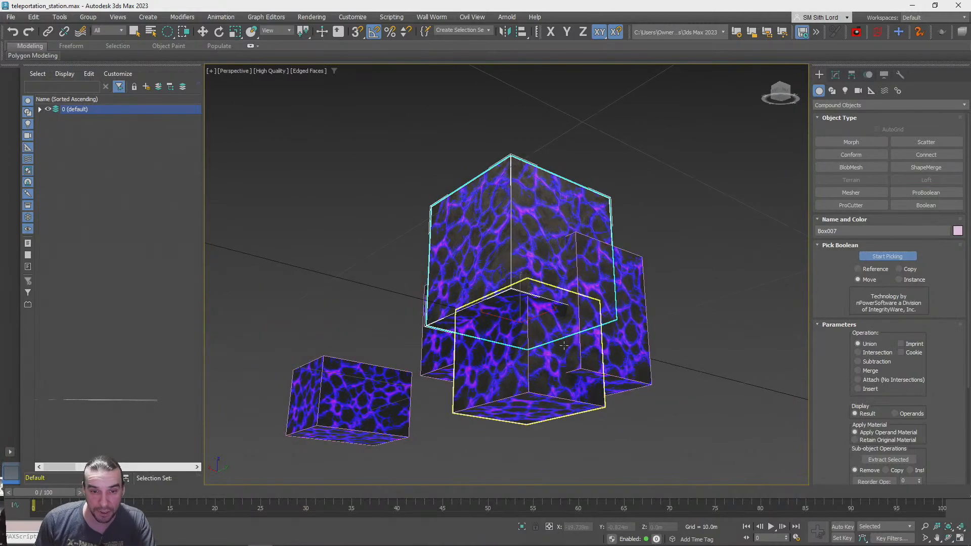
{"action": "middle_click_drag", "start_coordinate": [643, 335], "coordinate": [593, 320], "text": "alt"}
{"action": "middle_click_drag", "start_coordinate": [511, 289], "coordinate": [529, 259], "text": "alt"}
{"action": "middle_click_drag", "start_coordinate": [626, 247], "coordinate": [696, 289], "text": "alt"}
Display the scene in wireframe, add the remaining enclosed box to the union, and finish picking
{"action": "key", "text": "F3"}
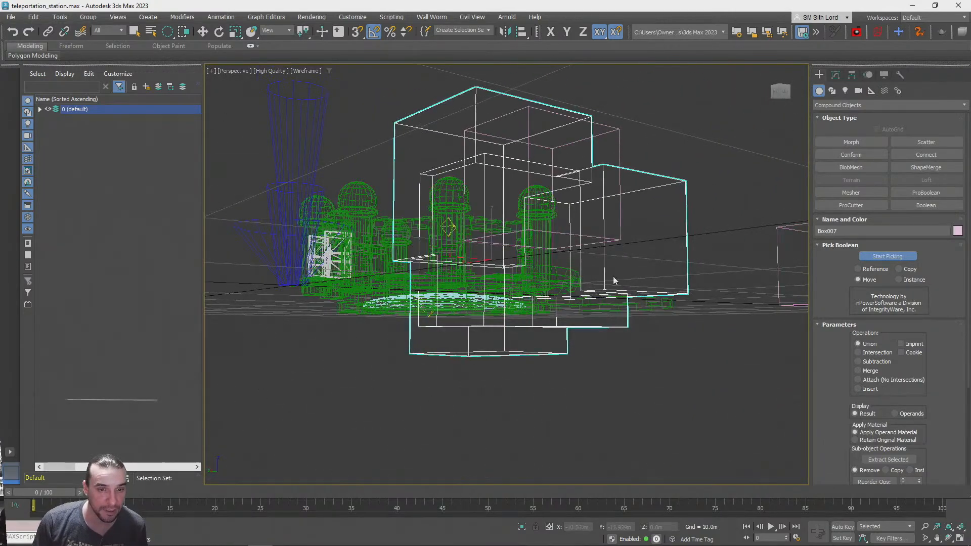
{"action": "middle_click_drag", "start_coordinate": [610, 147], "coordinate": [609, 151], "text": "alt"}
{"action": "left_click", "coordinate": [618, 145]}
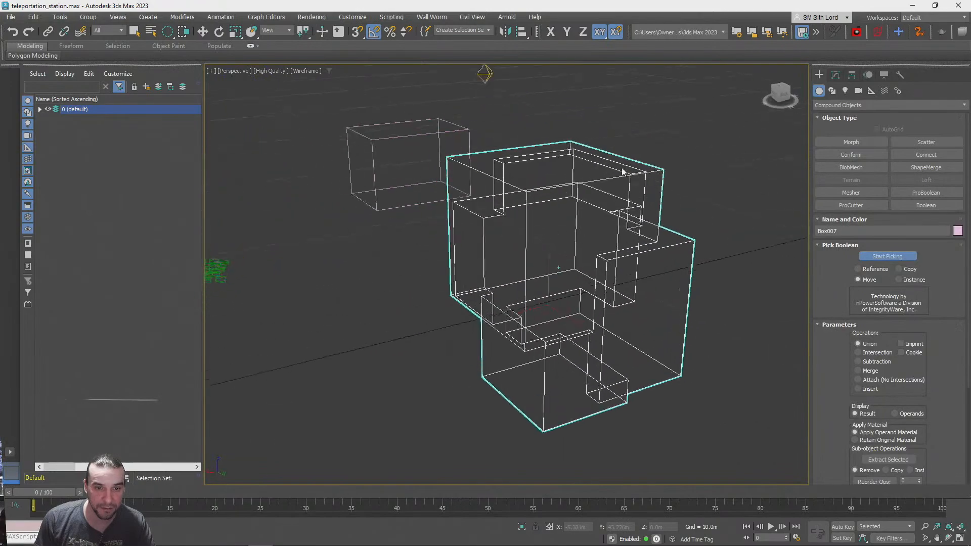
{"action": "left_click", "coordinate": [887, 257]}
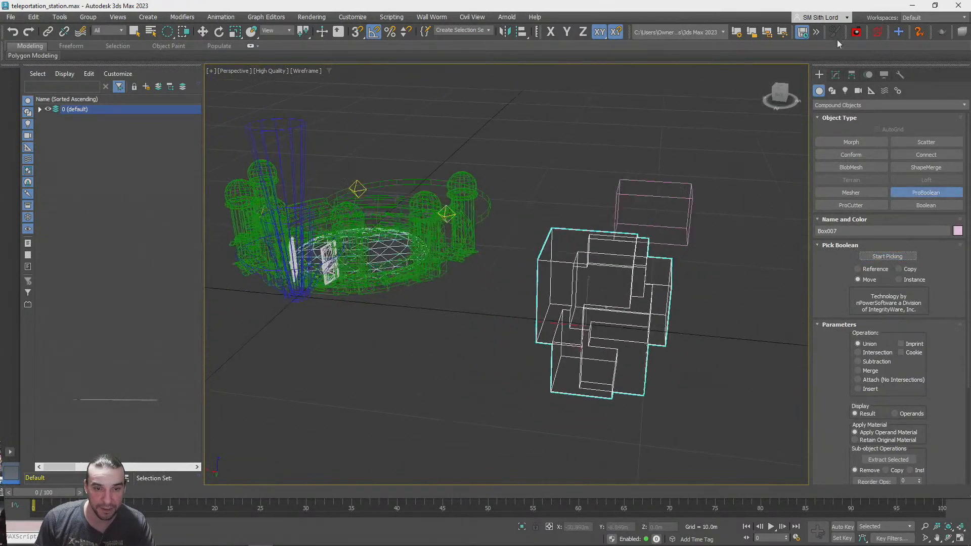
{"action": "left_click", "coordinate": [836, 76]}
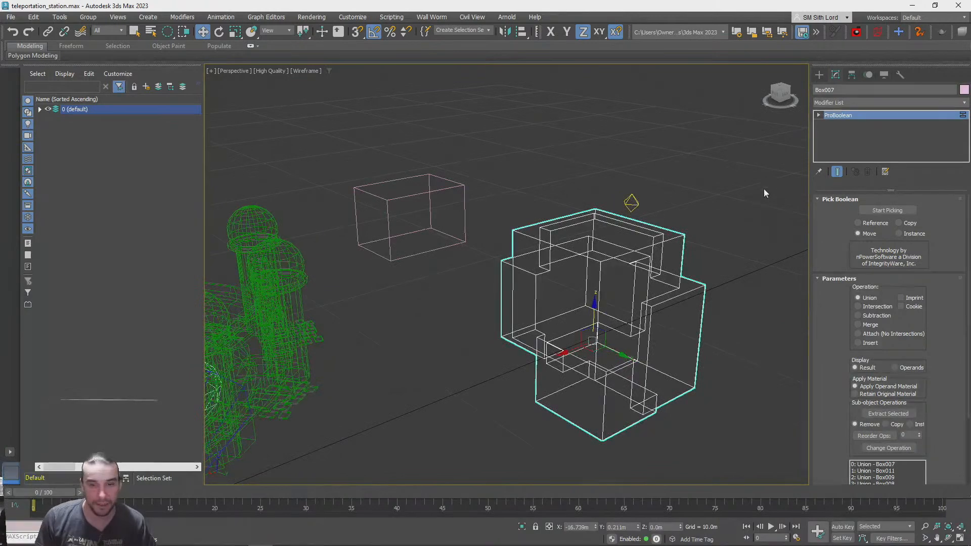
Restore shaded display, apply a Tessellate modifier to the united boxes, and raise its tension to more than 45
{"action": "key", "text": "F3"}
{"action": "left_click", "coordinate": [838, 102]}
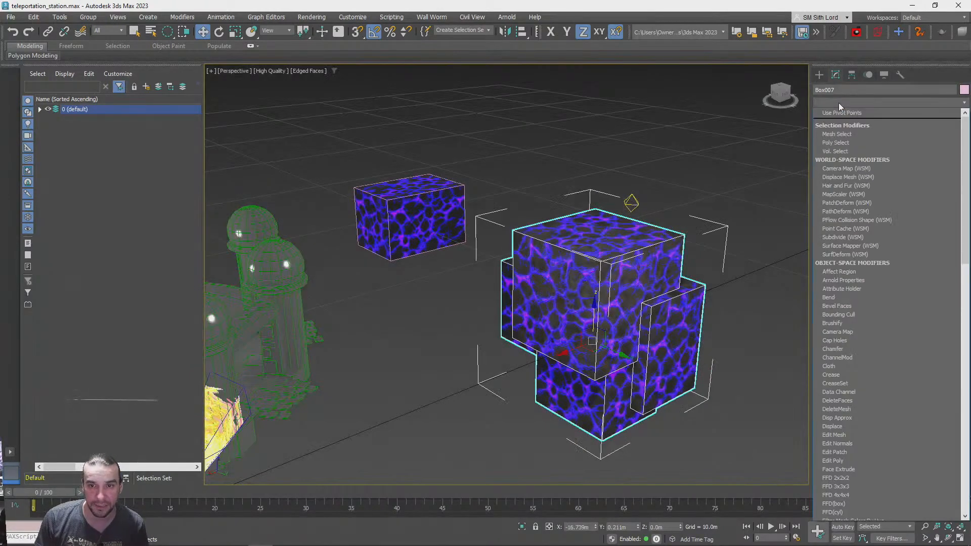
{"action": "scroll", "coordinate": [843, 199], "scroll_direction": "down", "scroll_amount": 10}
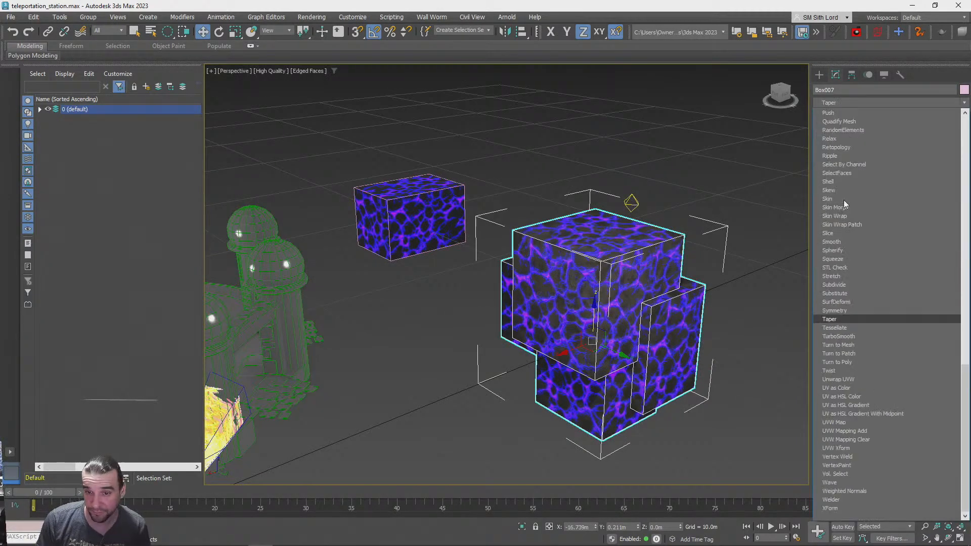
{"action": "left_click", "coordinate": [829, 328]}
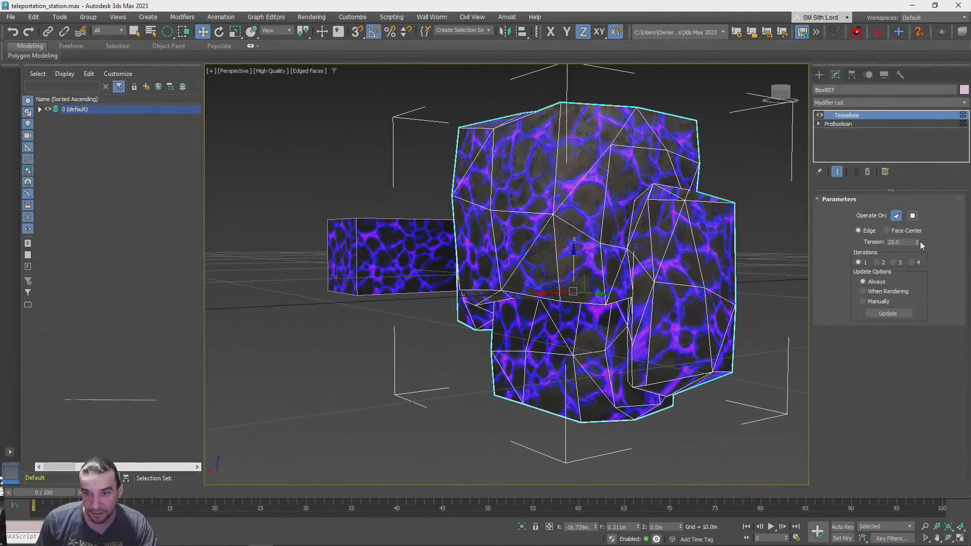
{"action": "left_click_drag", "start_coordinate": [917, 127], "coordinate": [919, 140]}
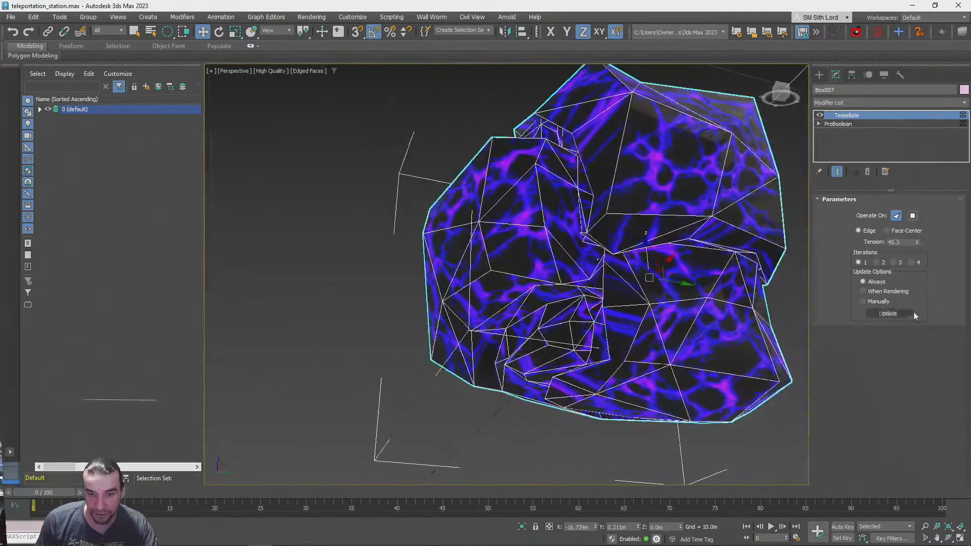
Try Tessellate with 3 and 2 iterations, and return to 1 iteration
{"action": "left_click", "coordinate": [893, 262]}
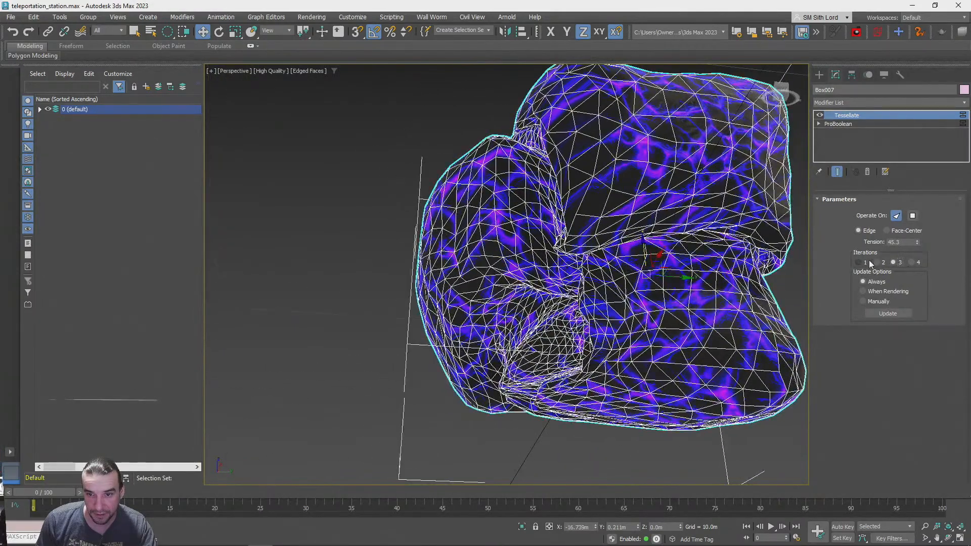
{"action": "left_click", "coordinate": [877, 263]}
{"action": "left_click", "coordinate": [859, 262]}
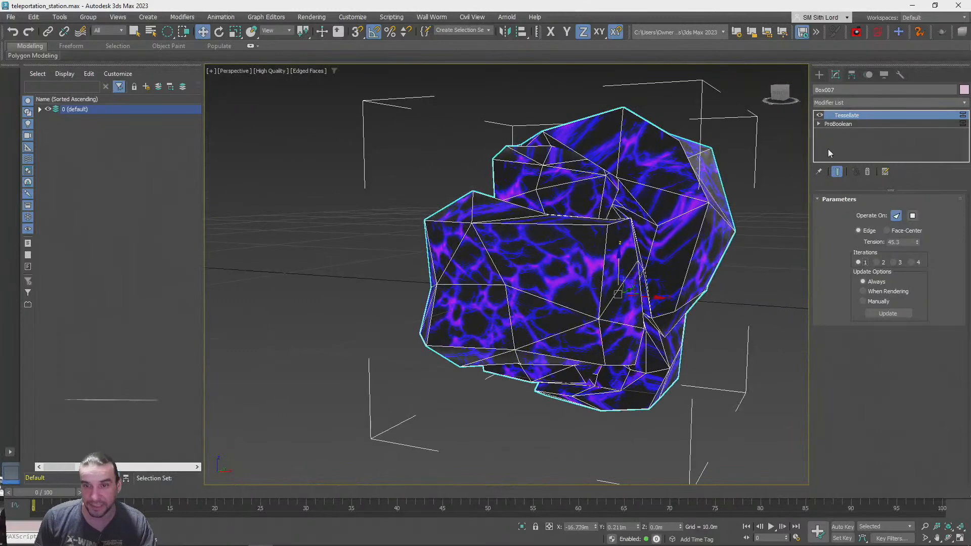
Add a Retopology modifier above Tessellate and compute it with a face count of 800
{"action": "right_click", "coordinate": [828, 149]}
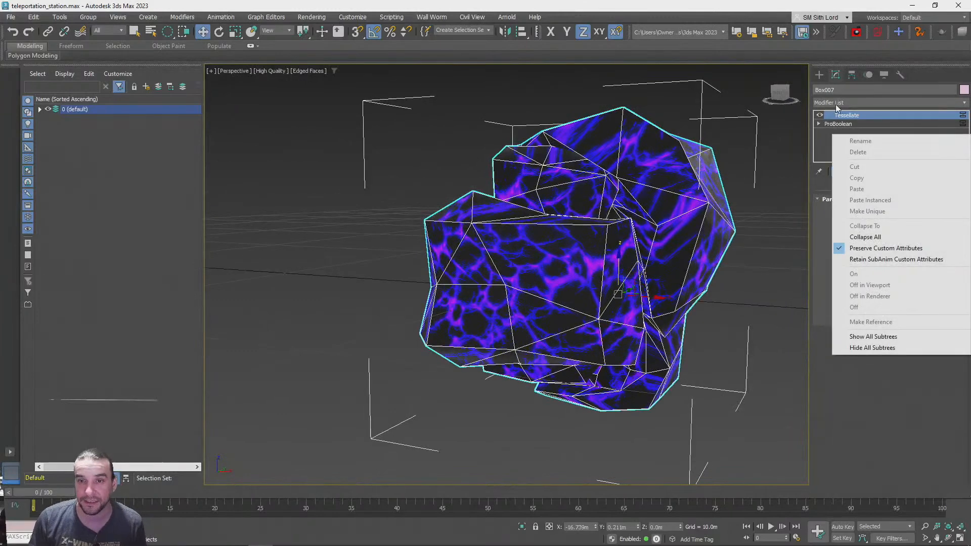
{"action": "left_click", "coordinate": [835, 104]}
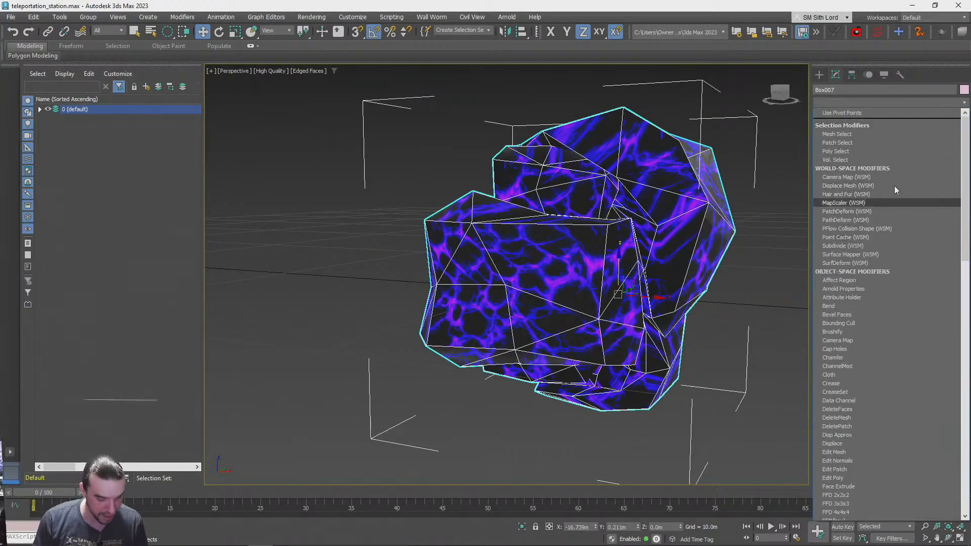
{"action": "key", "text": "r"}
{"action": "scroll", "coordinate": [837, 187], "scroll_direction": "down", "scroll_amount": 10}
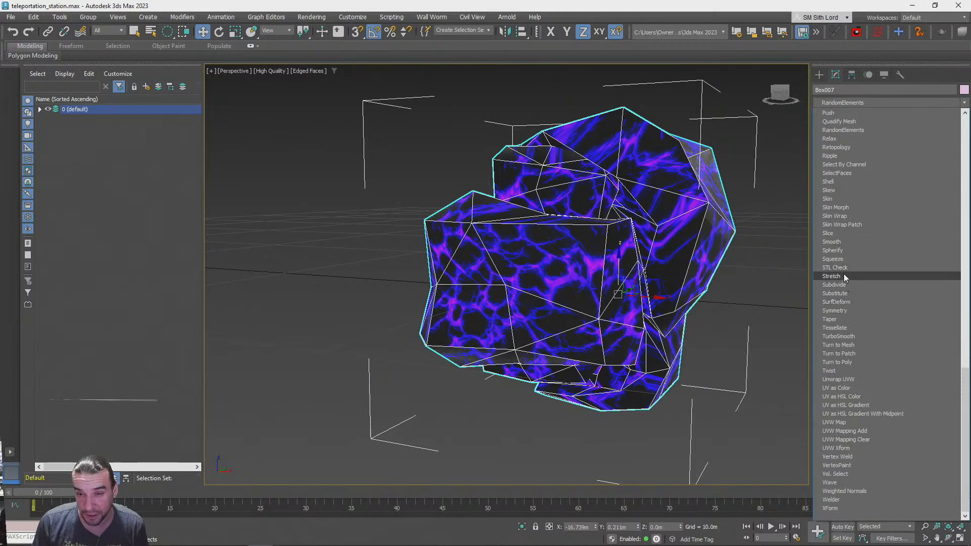
{"action": "left_click", "coordinate": [852, 147]}
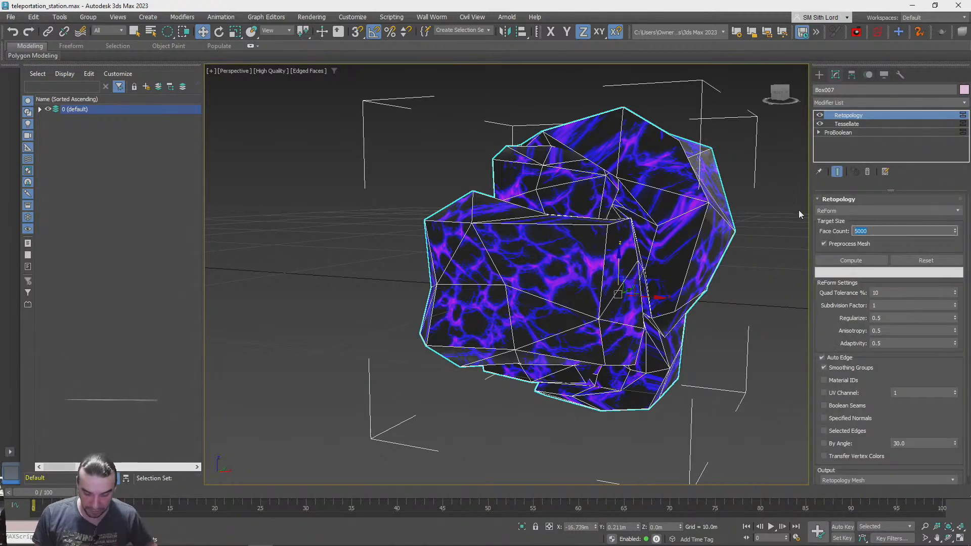
{"action": "type", "text": "800"}
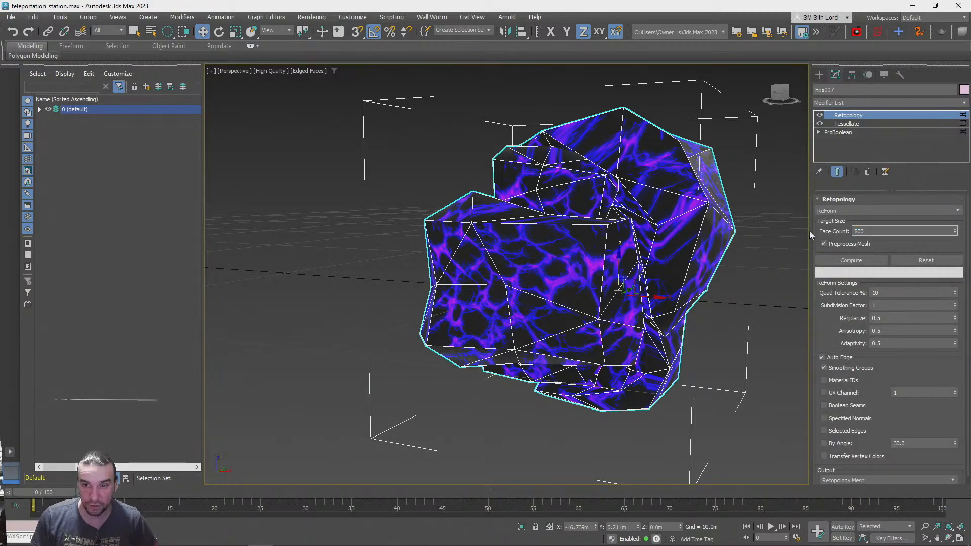
{"action": "left_click", "coordinate": [846, 260]}
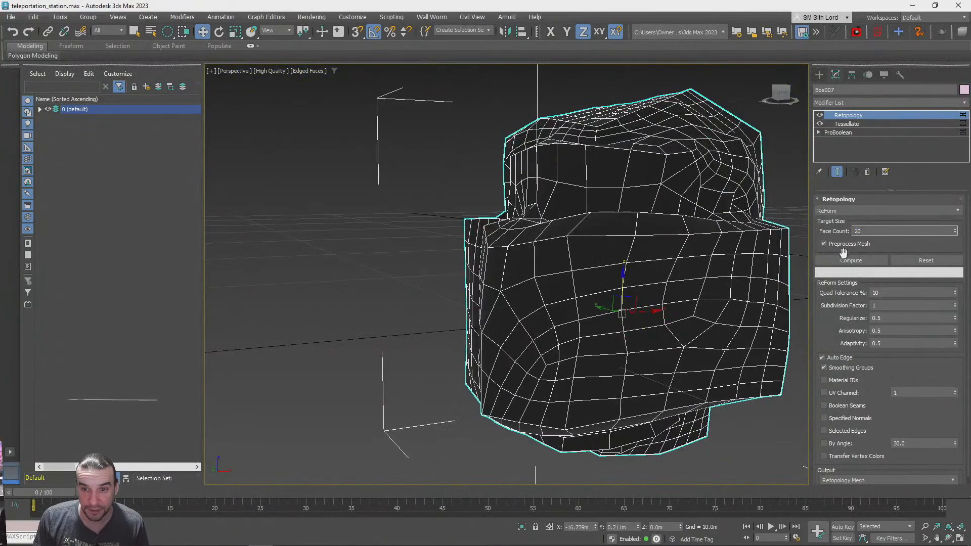
Recompute the retopology with the face count reduced to 100, and compare the mesh with and without its edges displayed
{"action": "left_click", "coordinate": [841, 264]}
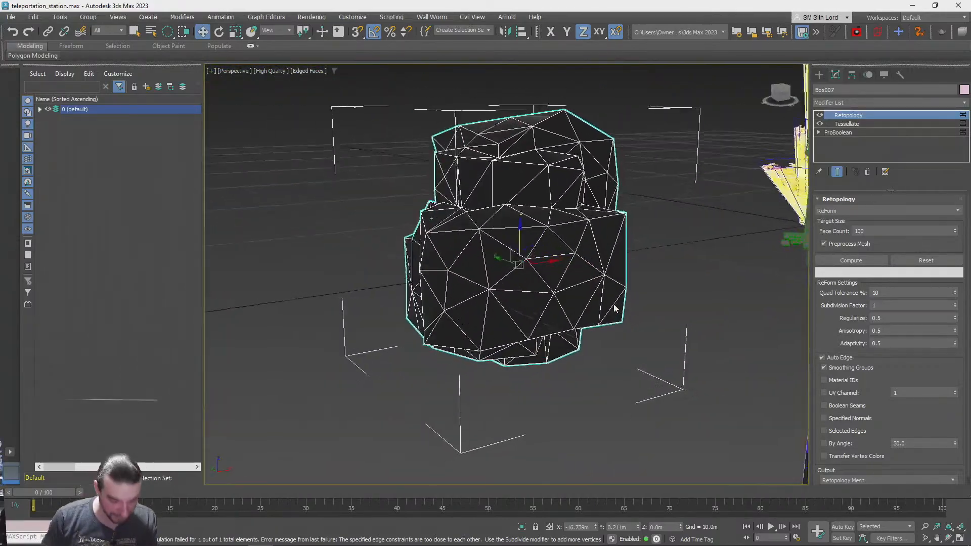
{"action": "key", "text": "F3"}
{"action": "key", "text": "F3"}
{"action": "key", "text": "F4"}
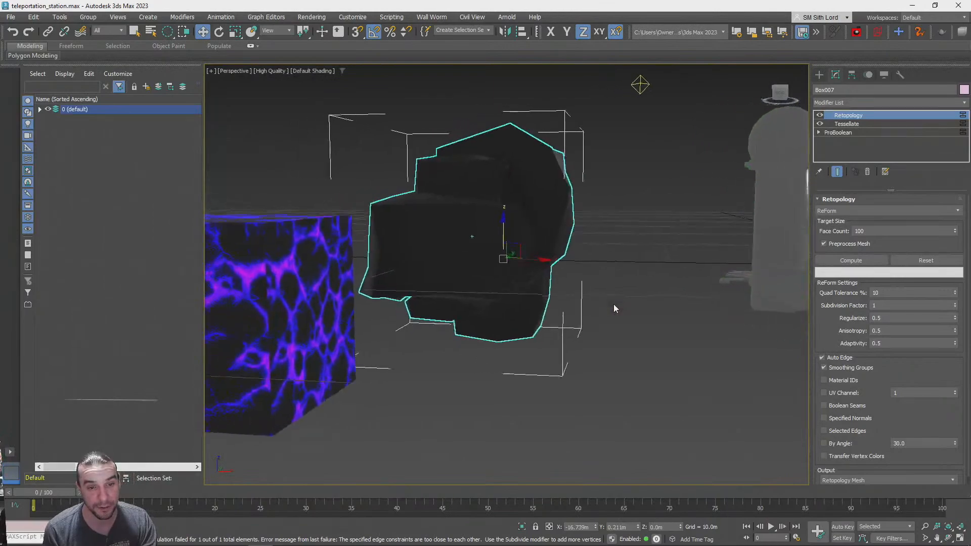
{"action": "key", "text": "F4"}
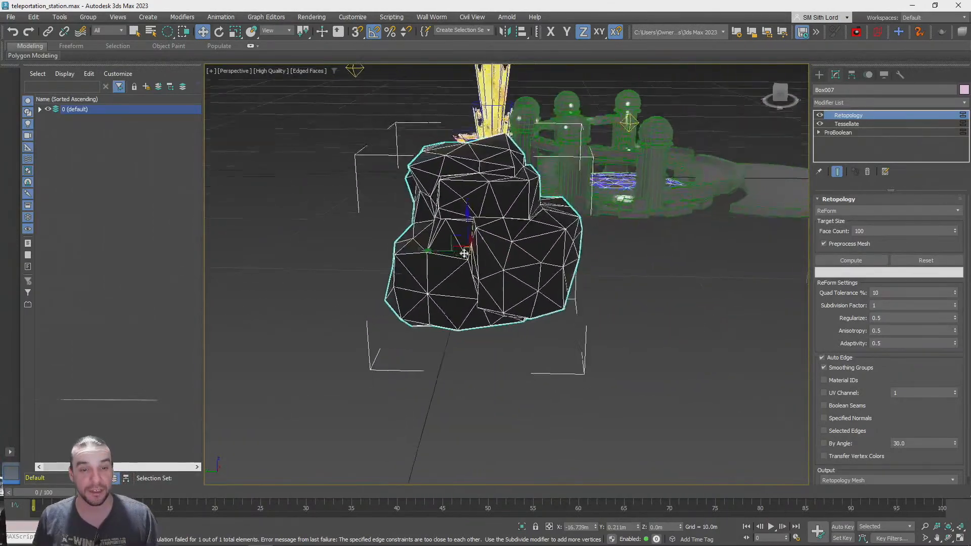
Try moving the retopologized rock along the Y axis, and undo the move
{"action": "left_click_drag", "start_coordinate": [436, 248], "coordinate": [676, 249]}
{"action": "key", "text": "ctrl+z"}
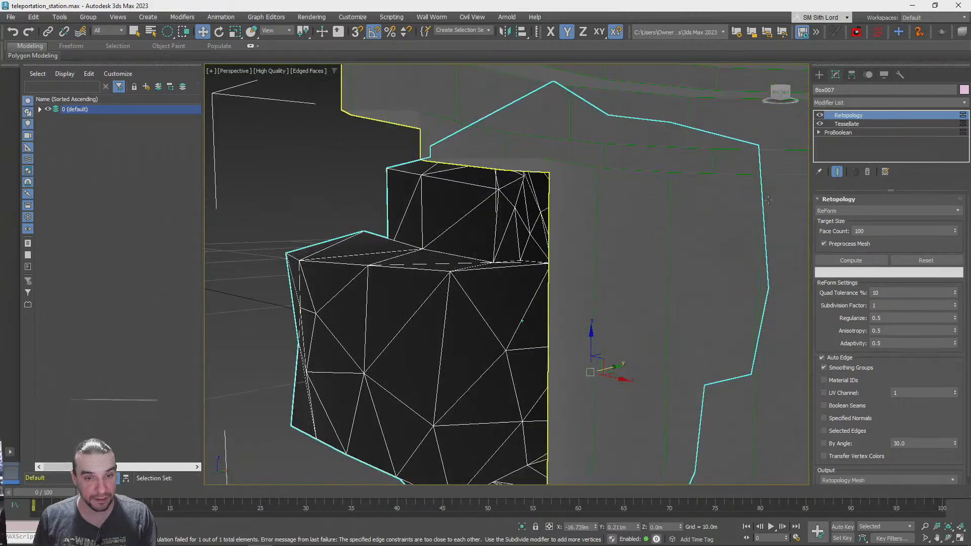
{"action": "left_click", "coordinate": [833, 393]}
{"action": "left_click", "coordinate": [838, 393]}
{"action": "left_click", "coordinate": [837, 382]}
{"action": "left_click", "coordinate": [838, 383]}
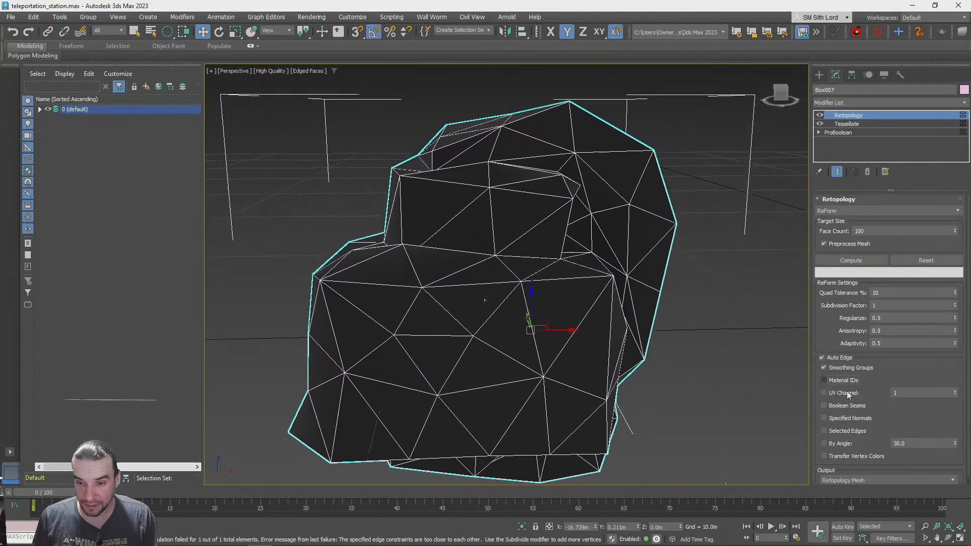
{"action": "left_click_drag", "start_coordinate": [910, 417], "coordinate": [910, 310]}
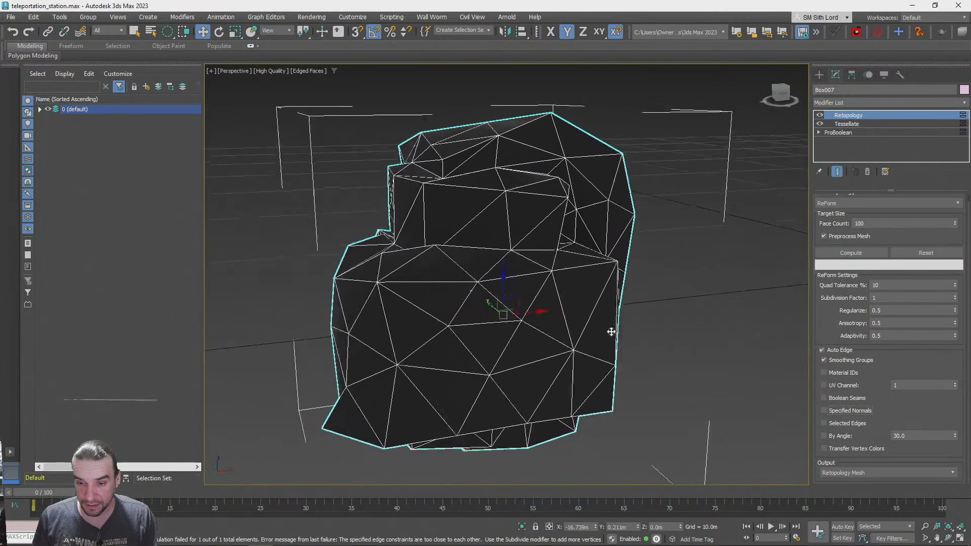
{"action": "left_click_drag", "start_coordinate": [818, 209], "coordinate": [822, 273]}
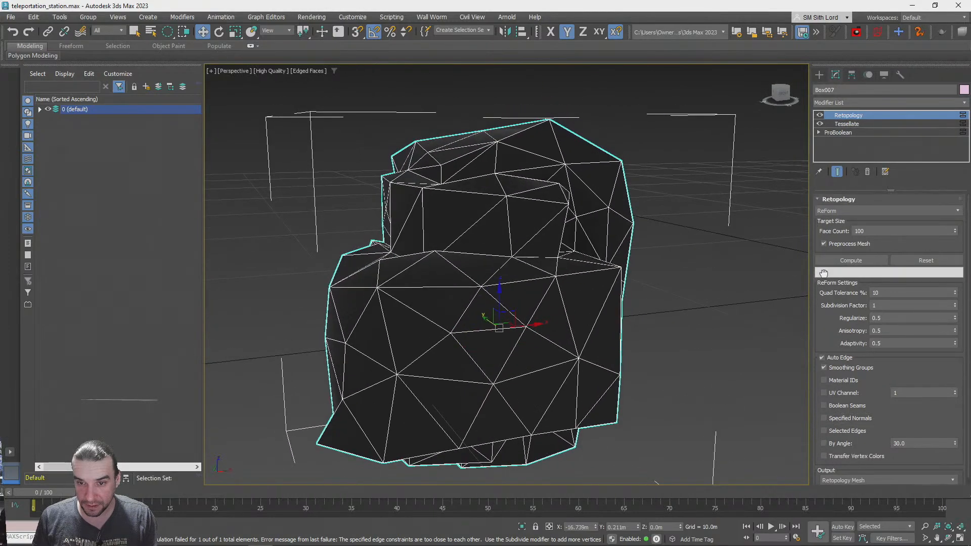
Switch the rock's Retopology algorithm to Instant Mesh and compute the mesh with a face count of 200
{"action": "left_click", "coordinate": [856, 215]}
{"action": "left_click", "coordinate": [836, 240]}
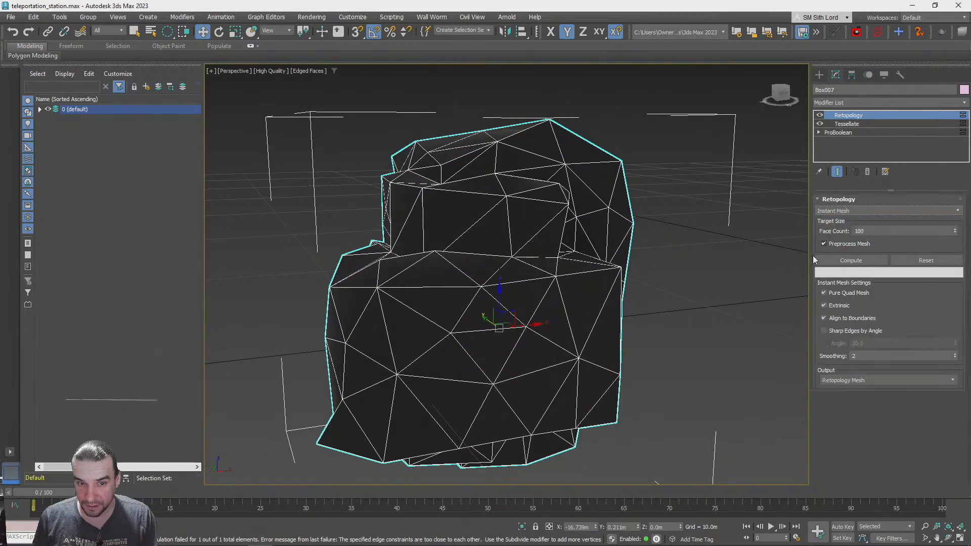
{"action": "left_click", "coordinate": [855, 259]}
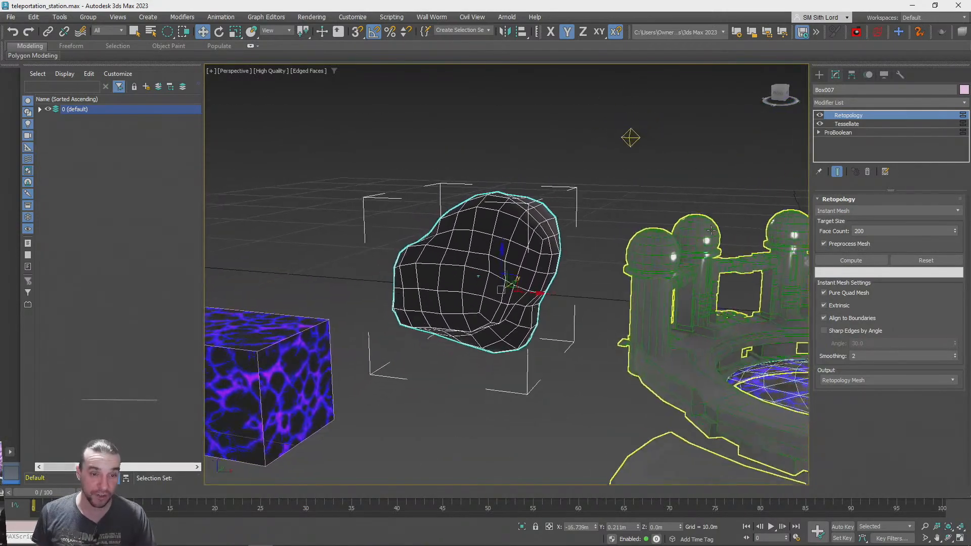
Collapse the rock's whole modifier stack into an editable poly
{"action": "middle_click_drag", "start_coordinate": [712, 230], "coordinate": [814, 213], "text": "alt"}
{"action": "right_click", "coordinate": [851, 118]}
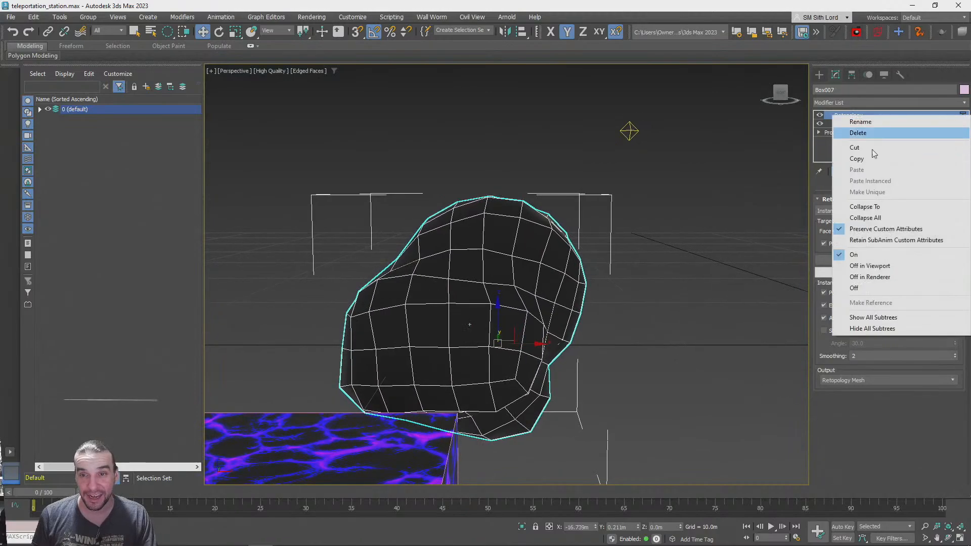
{"action": "left_click", "coordinate": [866, 218]}
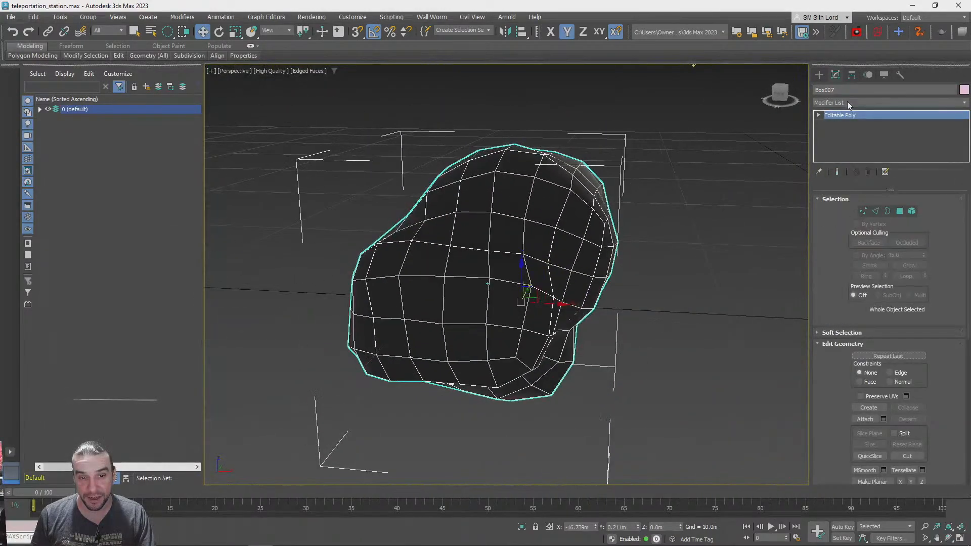
Add a UVW Map modifier to the rock with real-world map size enabled and spherical mapping
{"action": "left_click", "coordinate": [848, 104]}
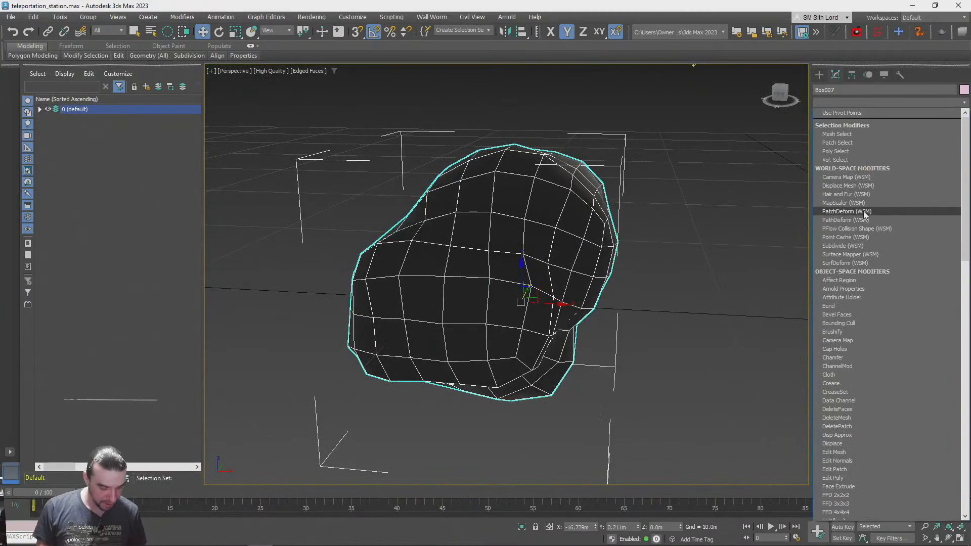
{"action": "key", "text": "u"}
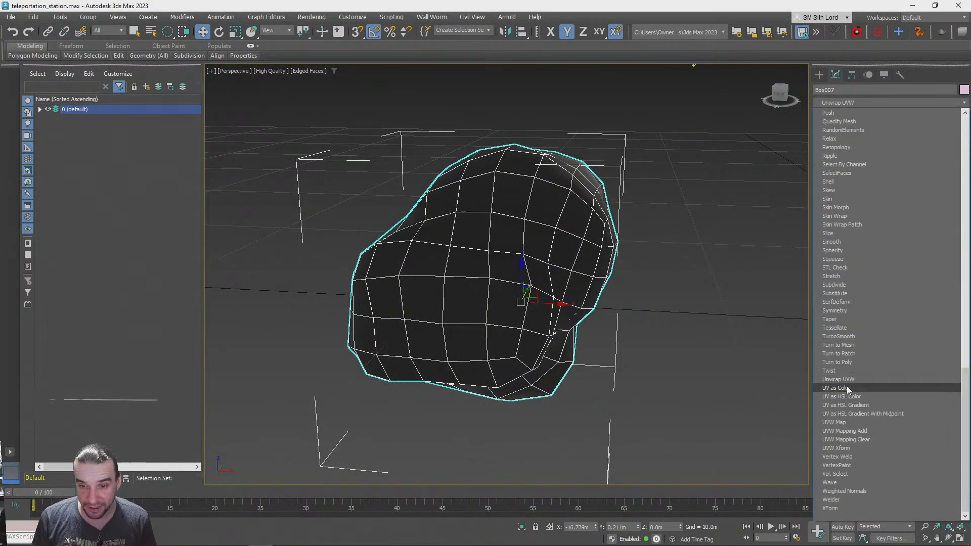
{"action": "left_click", "coordinate": [849, 422]}
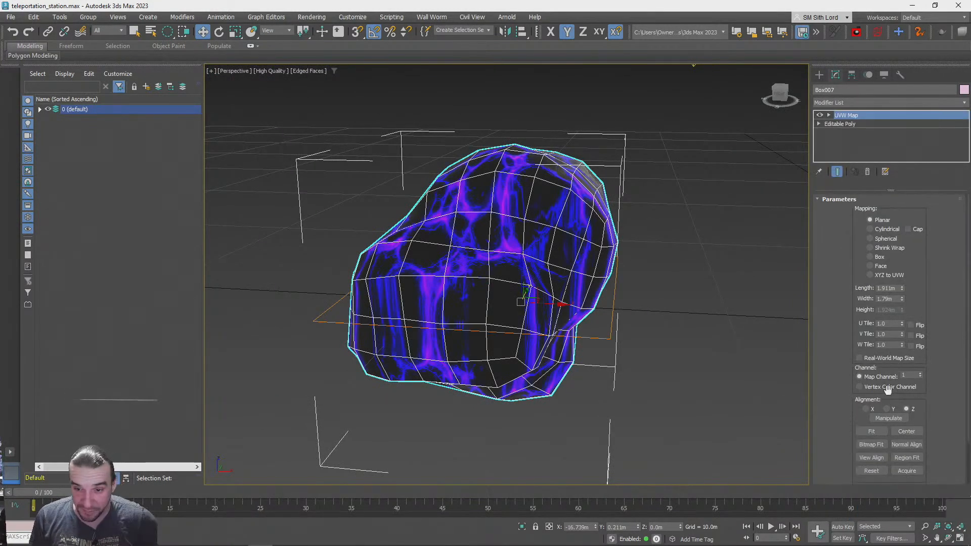
{"action": "left_click", "coordinate": [871, 359]}
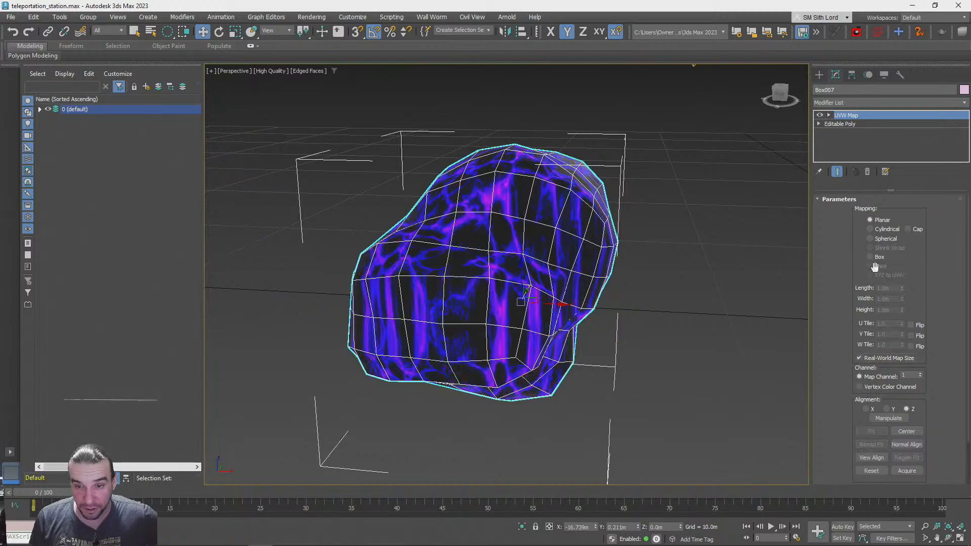
{"action": "left_click", "coordinate": [871, 240]}
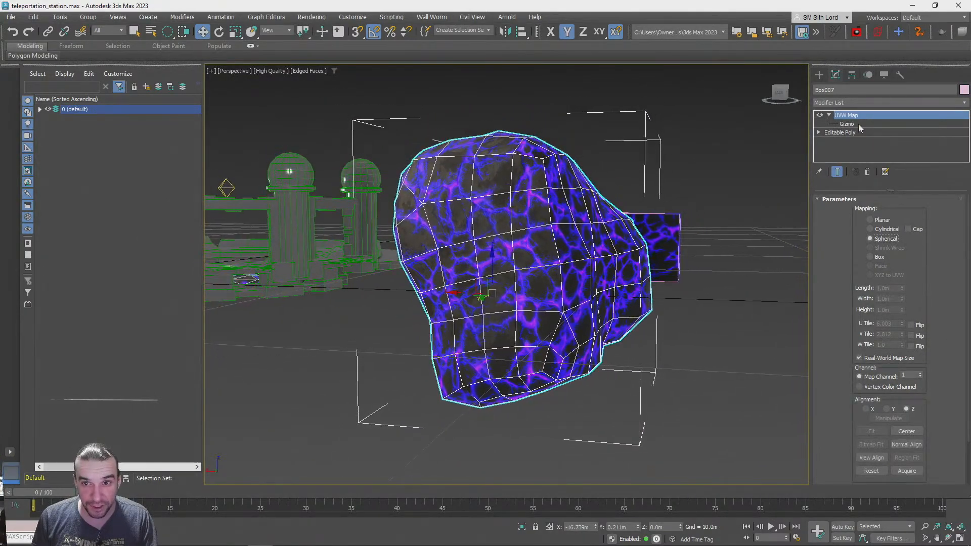
Try scaling the spherical mapping gizmo uniformly and check the lava texture around the rock
{"action": "left_click", "coordinate": [235, 32]}
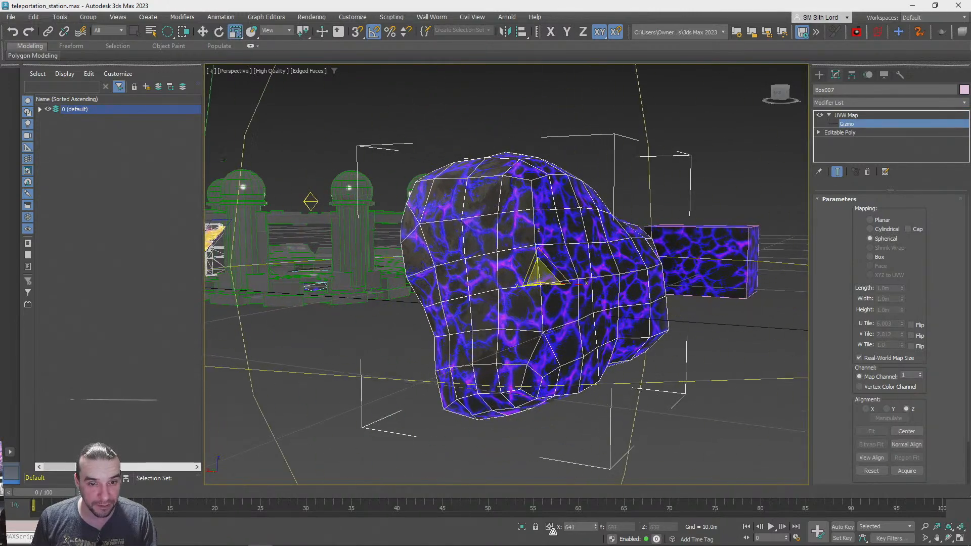
{"action": "left_click_drag", "start_coordinate": [555, 329], "coordinate": [560, 53]}
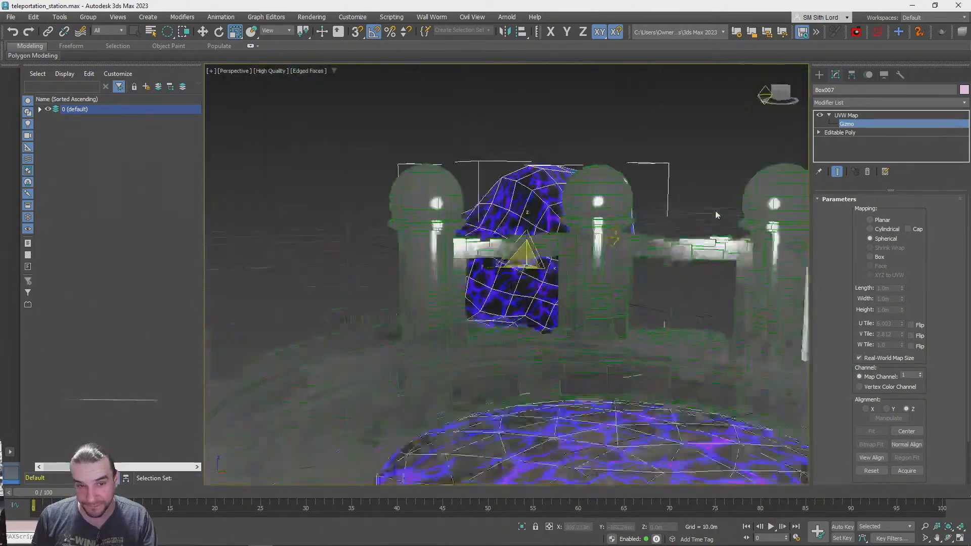
{"action": "middle_click_drag", "start_coordinate": [692, 226], "coordinate": [830, 364], "text": "alt"}
{"action": "scroll", "coordinate": [885, 347], "scroll_direction": "down", "scroll_amount": 2}
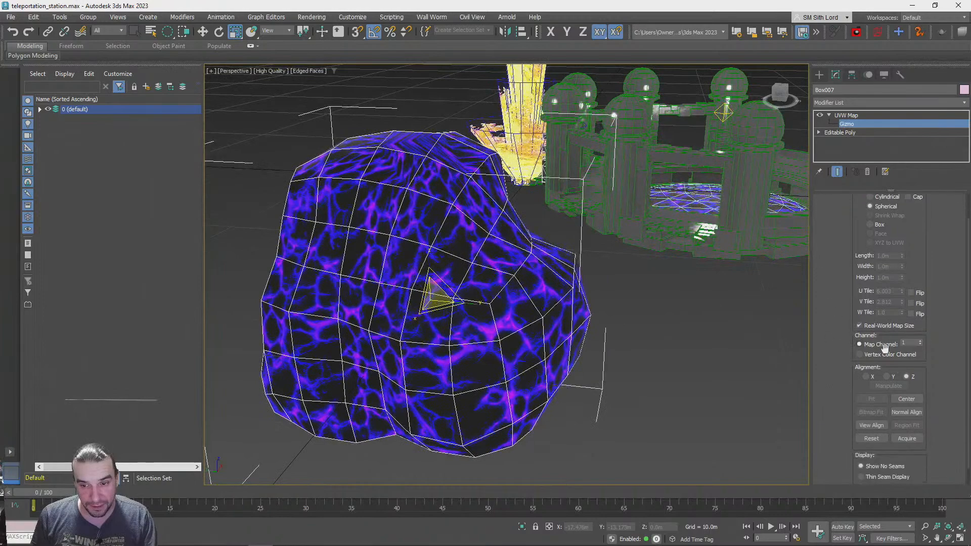
Turn off real-world map size for the rock's mapping, and undo a trial scaling of the gizmo
{"action": "left_click", "coordinate": [859, 326]}
{"action": "middle_click_drag", "start_coordinate": [384, 310], "coordinate": [385, 320], "text": "alt"}
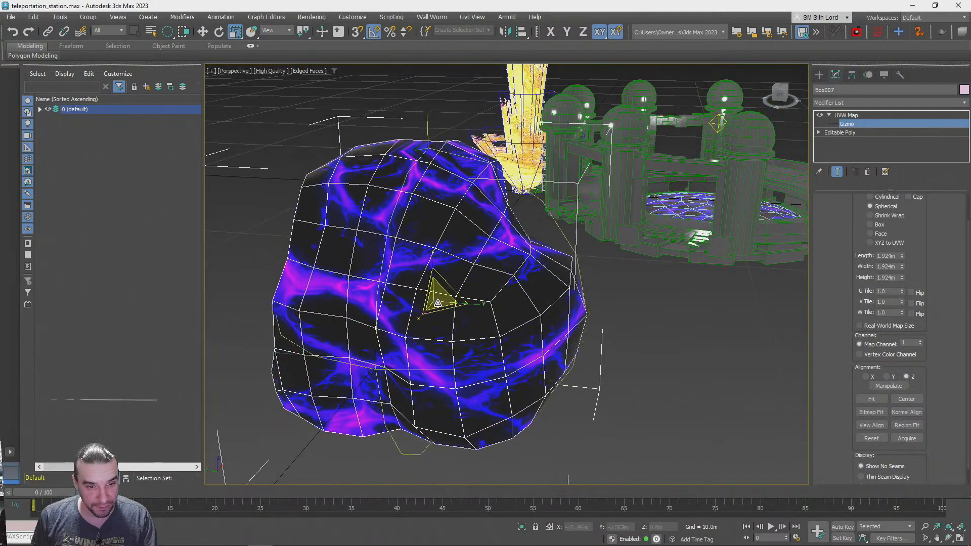
{"action": "key", "text": "ctrl+z"}
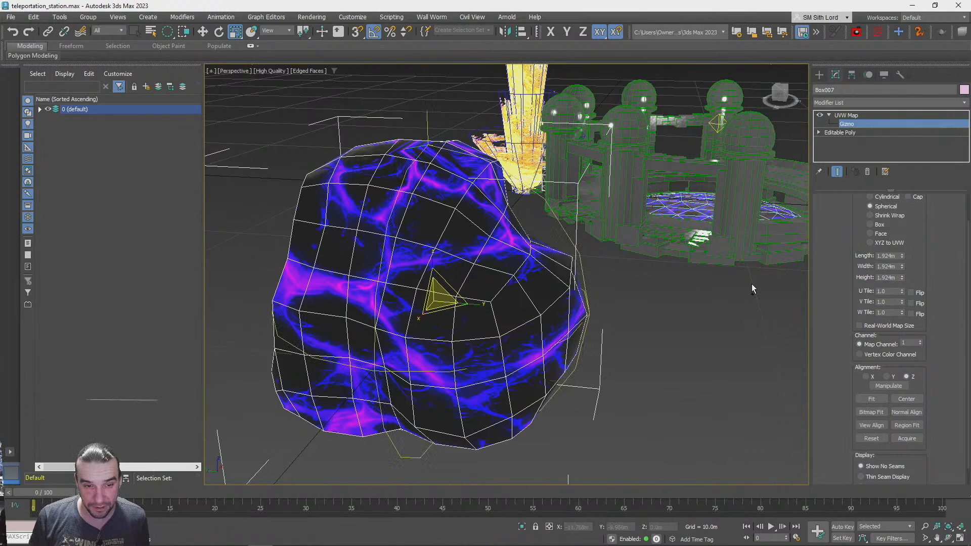
{"action": "key", "text": "ctrl+z"}
{"action": "key", "text": "ctrl+y"}
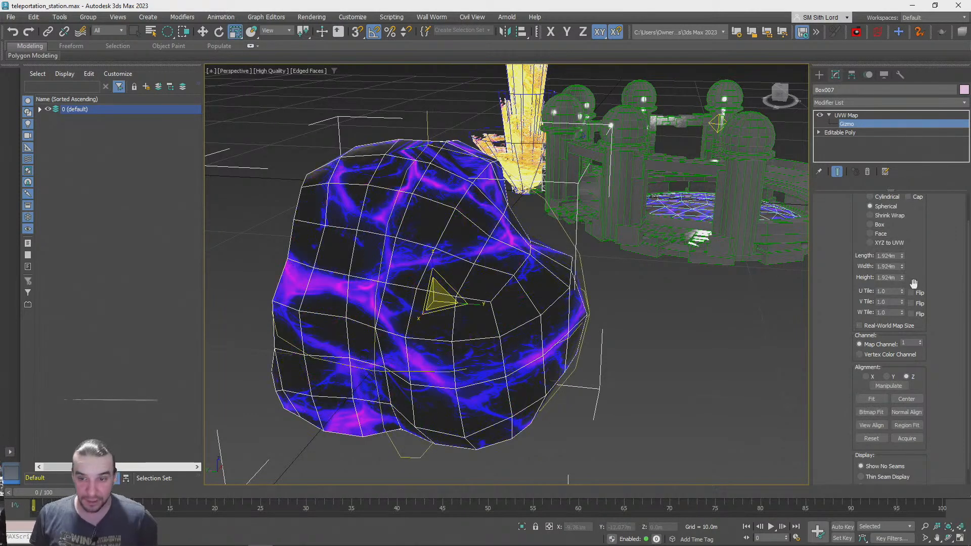
Try a U tile of 0.5 on the rock's mapping, and return it to 1
{"action": "key", "text": "Return"}
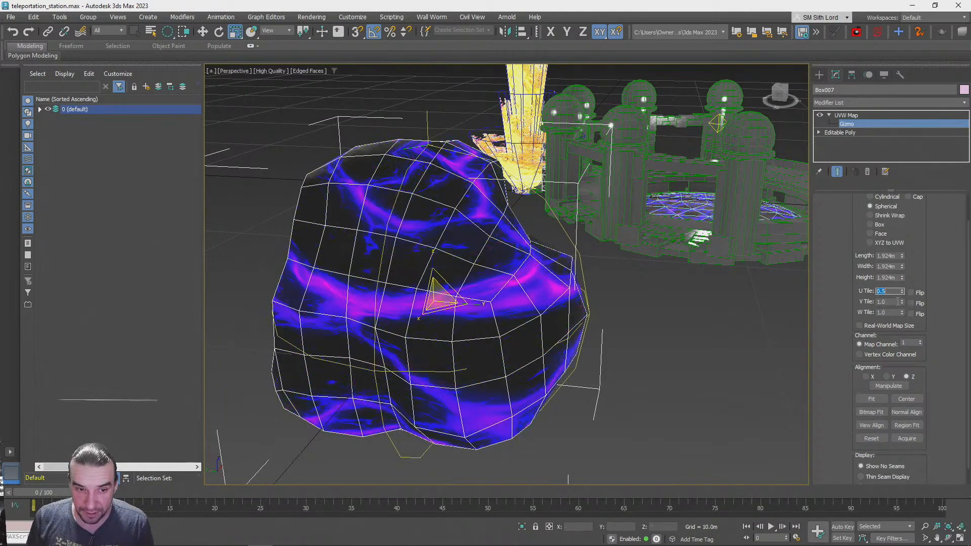
{"action": "type", "text": ".5"}
{"action": "key", "text": "Return"}
{"action": "type", "text": "1"}
{"action": "key", "text": "Return"}
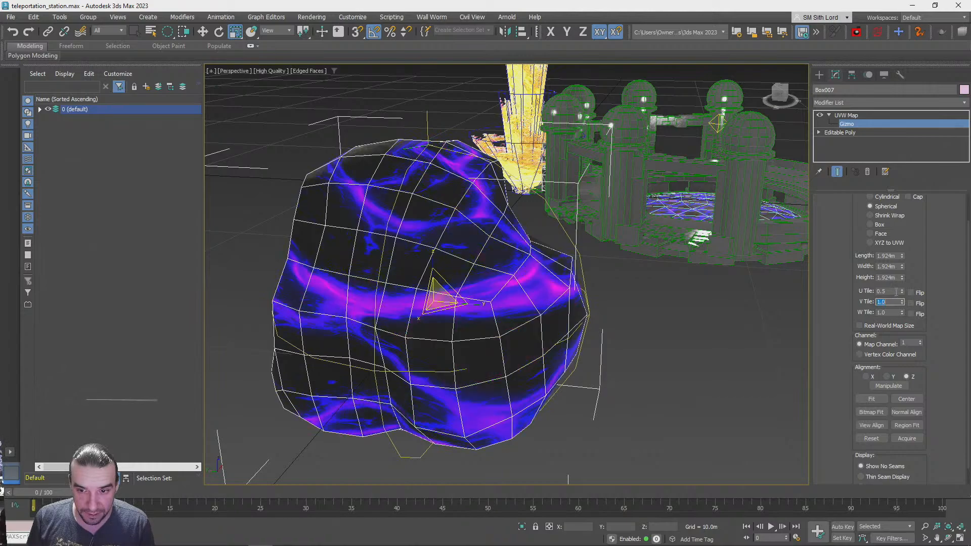
{"action": "key", "text": "Return"}
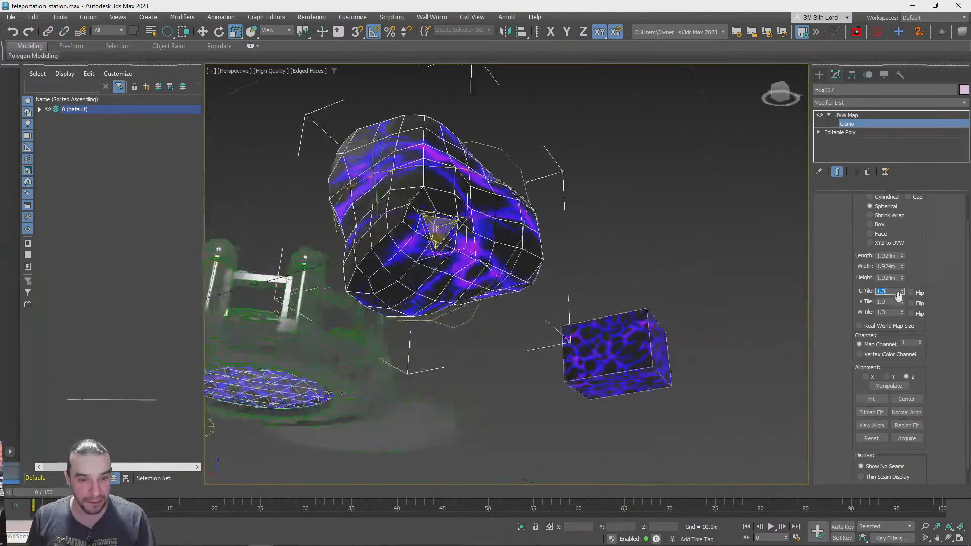
Set both the U tile and V tile of the rock's mapping to 2
{"action": "type", "text": "2"}
{"action": "key", "text": "Tab"}
{"action": "type", "text": "2"}
{"action": "key", "text": "Return"}
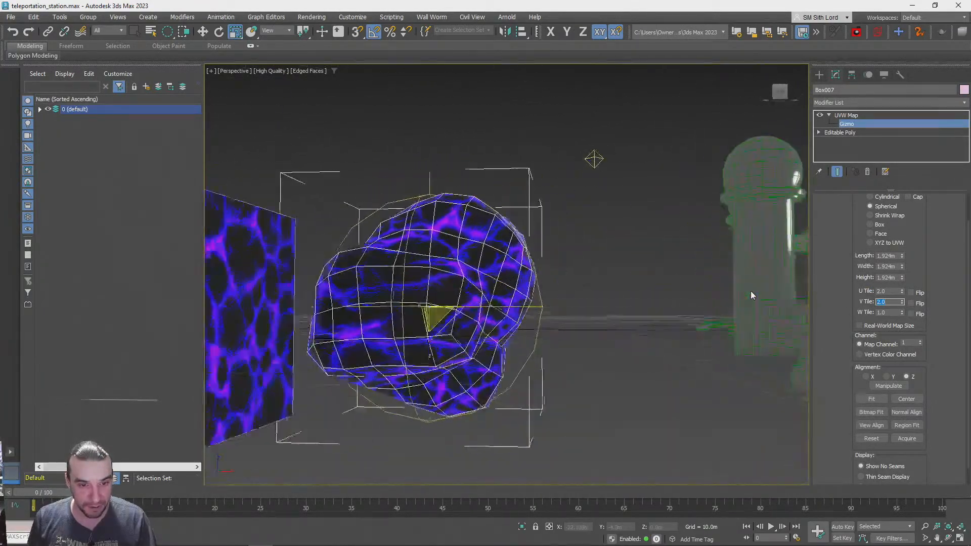
Try U and V tile values of 3 on the rock's mapping, and return both to 2
{"action": "type", "text": "3"}
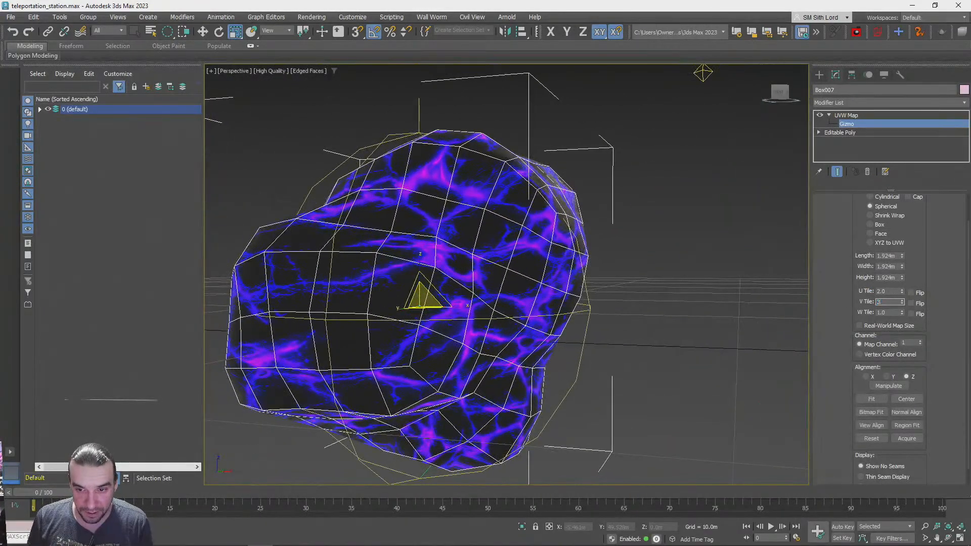
{"action": "key", "text": "shift+Tab"}
{"action": "type", "text": "3"}
{"action": "key", "text": "Return"}
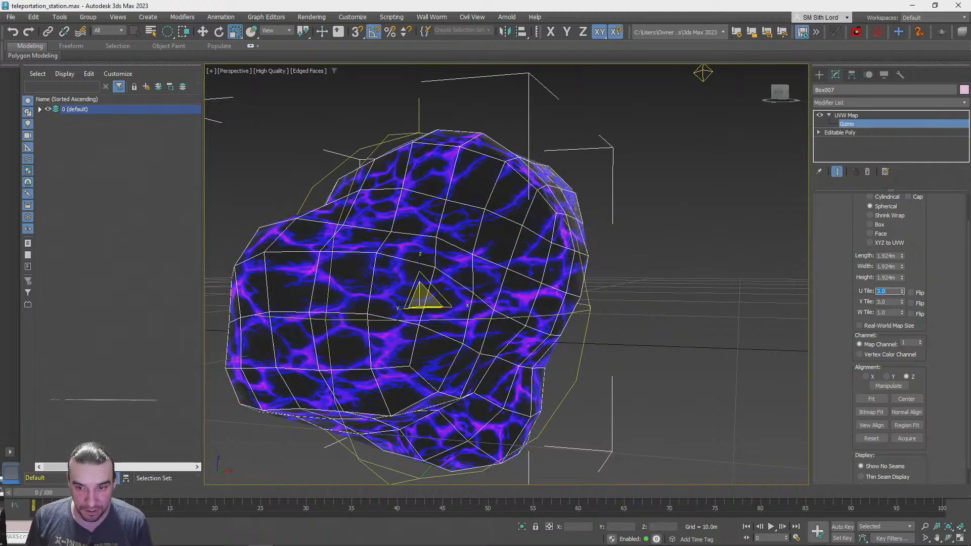
{"action": "type", "text": "2"}
{"action": "key", "text": "Tab"}
{"action": "type", "text": "2"}
{"action": "key", "text": "Return"}
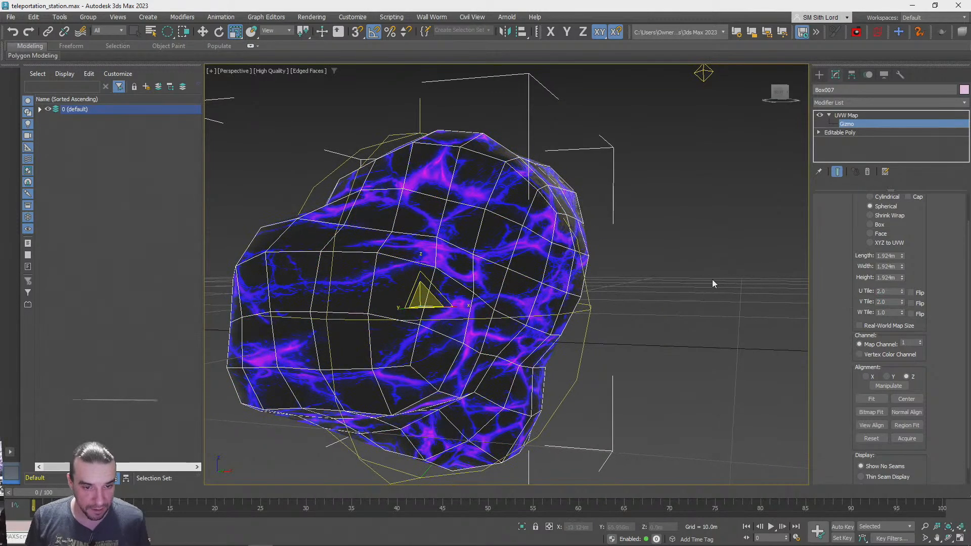
Hide the mesh edges in the viewport and deselect the rock
{"action": "key", "text": "F4"}
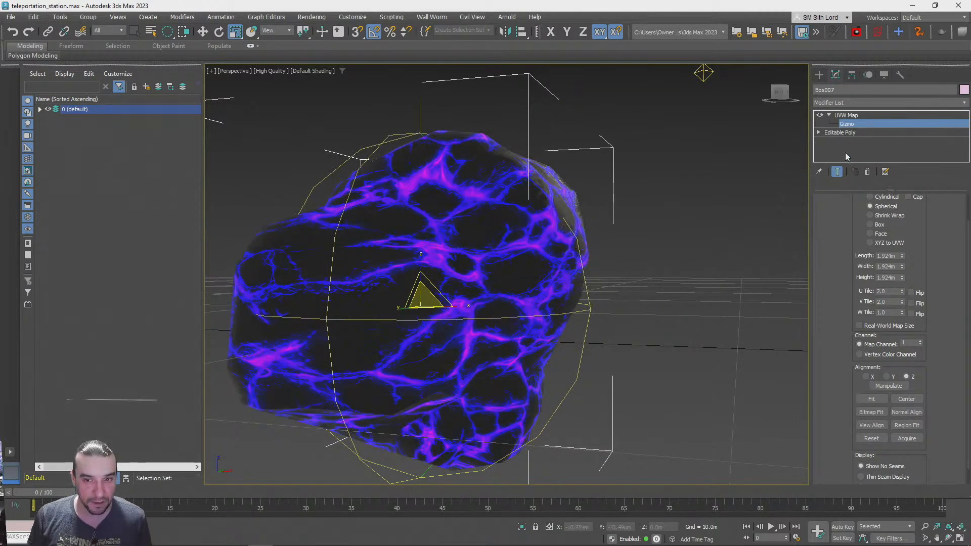
{"action": "left_click", "coordinate": [682, 265]}
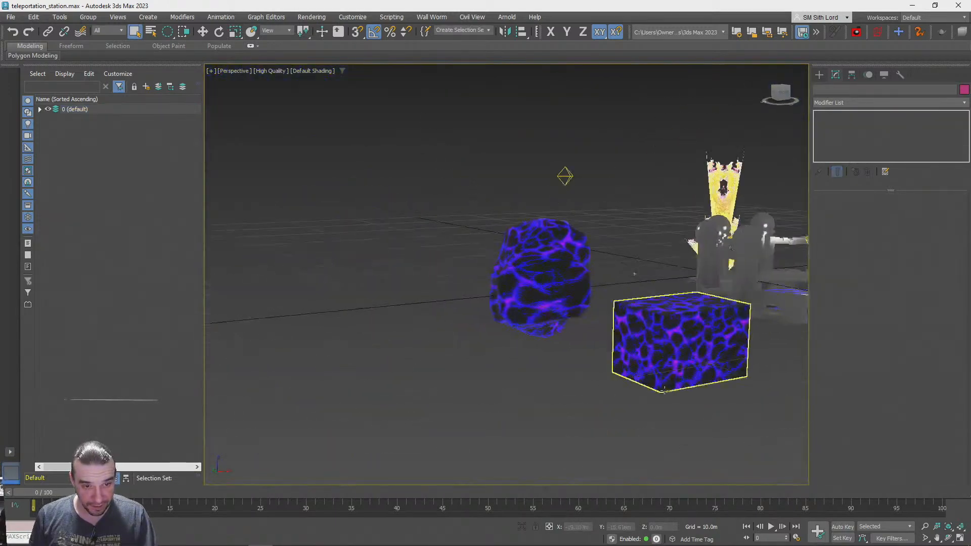
{"action": "middle_click_drag", "start_coordinate": [665, 391], "coordinate": [676, 364], "text": "alt"}
Move the lava-textured box along the X axis away from the rock, and deselect it
{"action": "left_click", "coordinate": [639, 363]}
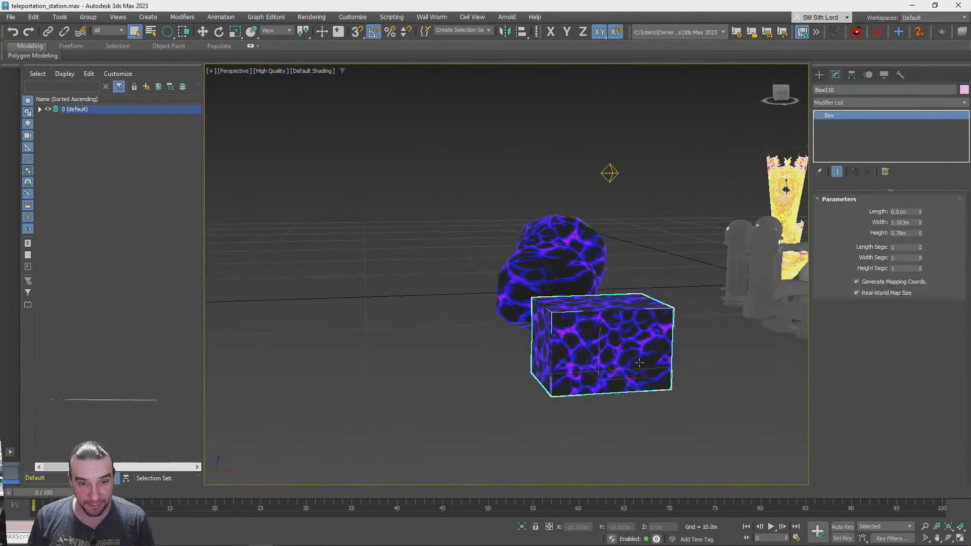
{"action": "left_click_drag", "start_coordinate": [630, 379], "coordinate": [425, 381]}
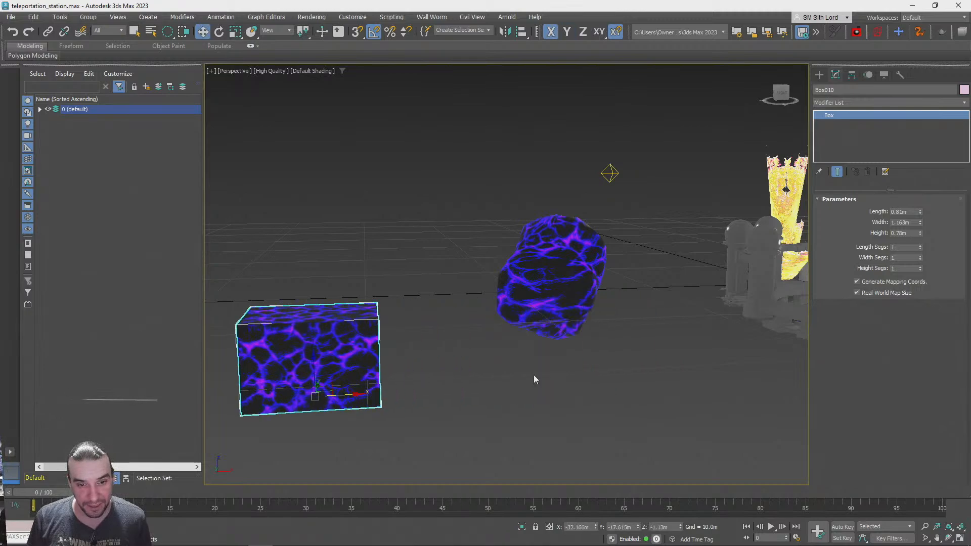
{"action": "left_click", "coordinate": [610, 378]}
{"action": "scroll", "coordinate": [564, 452], "scroll_direction": "up", "scroll_amount": 8}
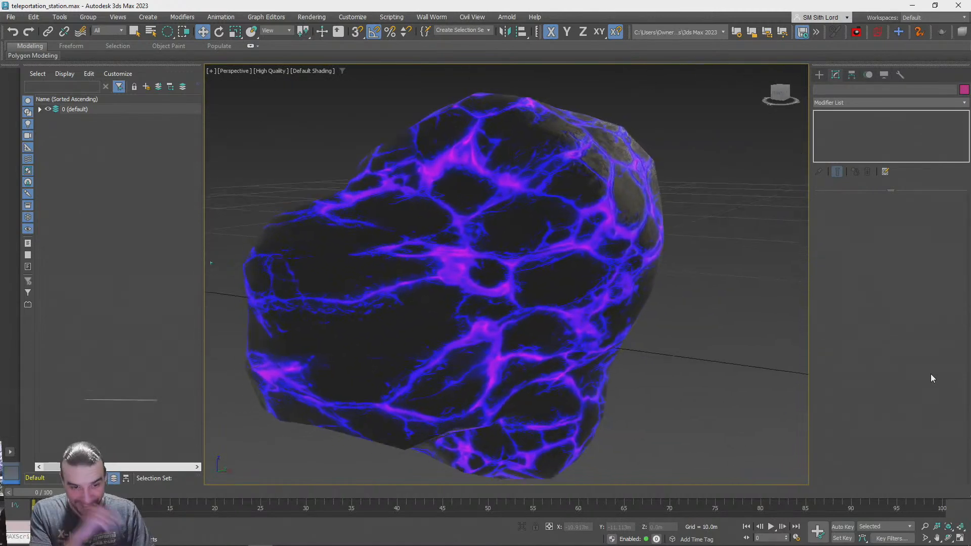
Switch to the browser and compare the teleportation hub in Somnium Space with its scene in the PlayCanvas editor
{"action": "key", "text": "alt+Tab"}
{"action": "left_click_drag", "start_coordinate": [644, 349], "coordinate": [474, 329]}
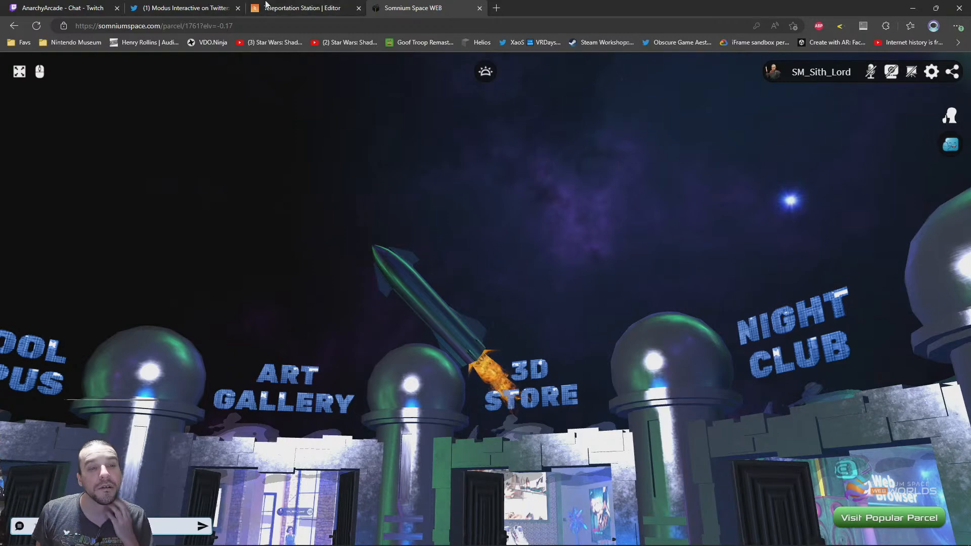
{"action": "left_click", "coordinate": [293, 8]}
{"action": "left_click_drag", "start_coordinate": [465, 264], "coordinate": [464, 297]}
{"action": "scroll", "coordinate": [484, 265], "scroll_direction": "up", "scroll_amount": 3}
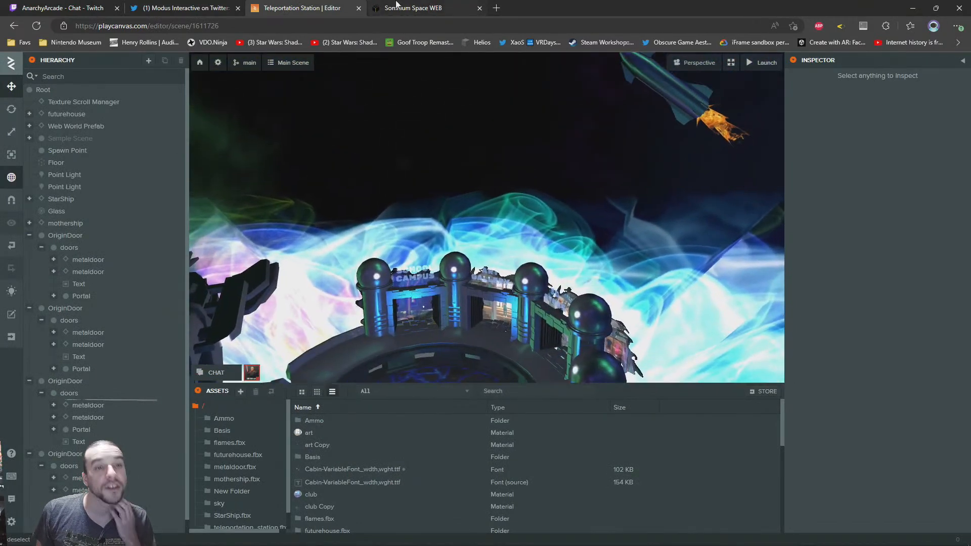
{"action": "left_click", "coordinate": [407, 6]}
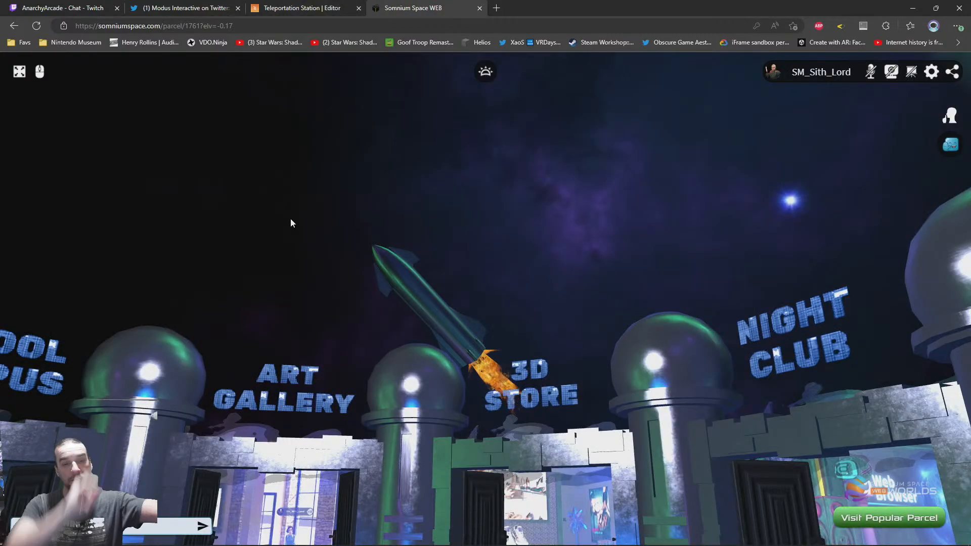
{"action": "left_click", "coordinate": [314, 5]}
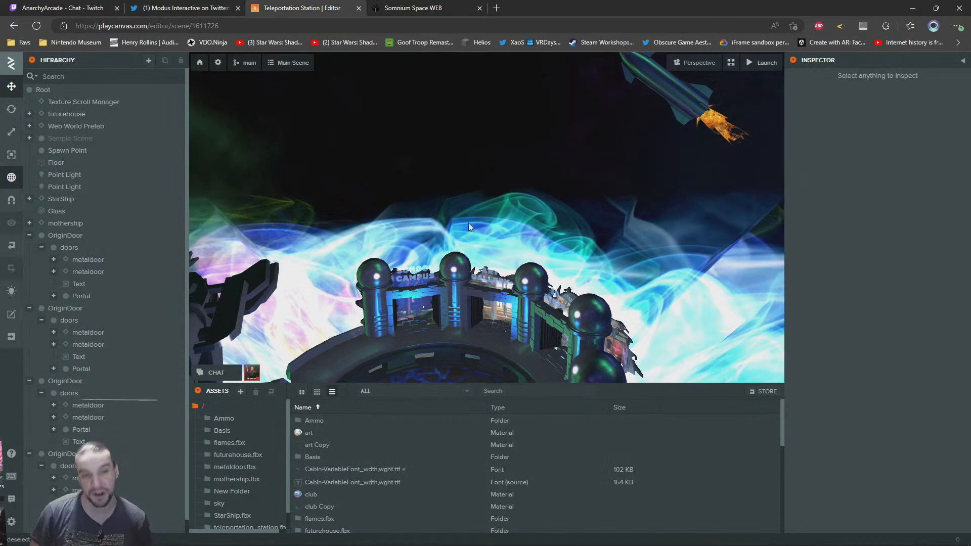
{"action": "left_click", "coordinate": [427, 7]}
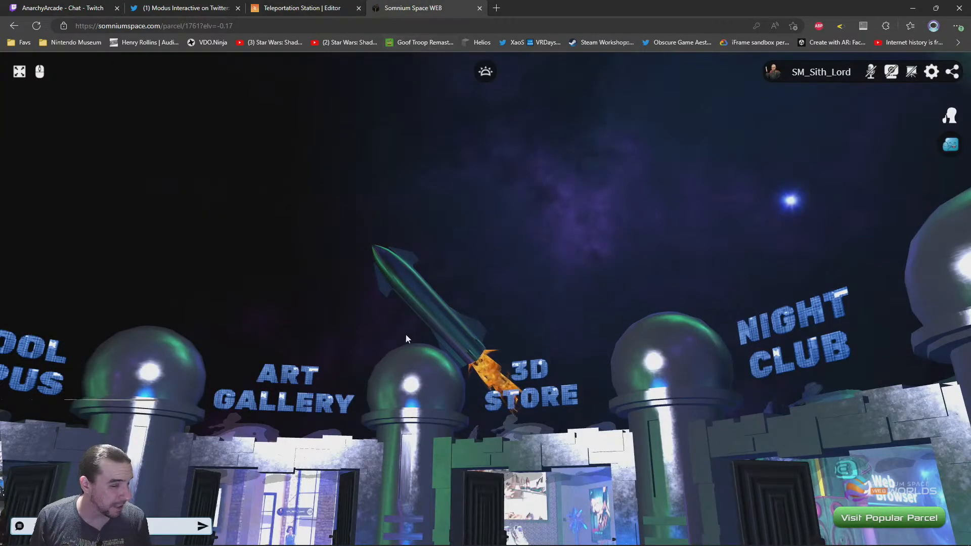
Pan across the portal entrances of the Somnium Space hub, and switch back to 3ds Max
{"action": "left_click_drag", "start_coordinate": [352, 287], "coordinate": [493, 276]}
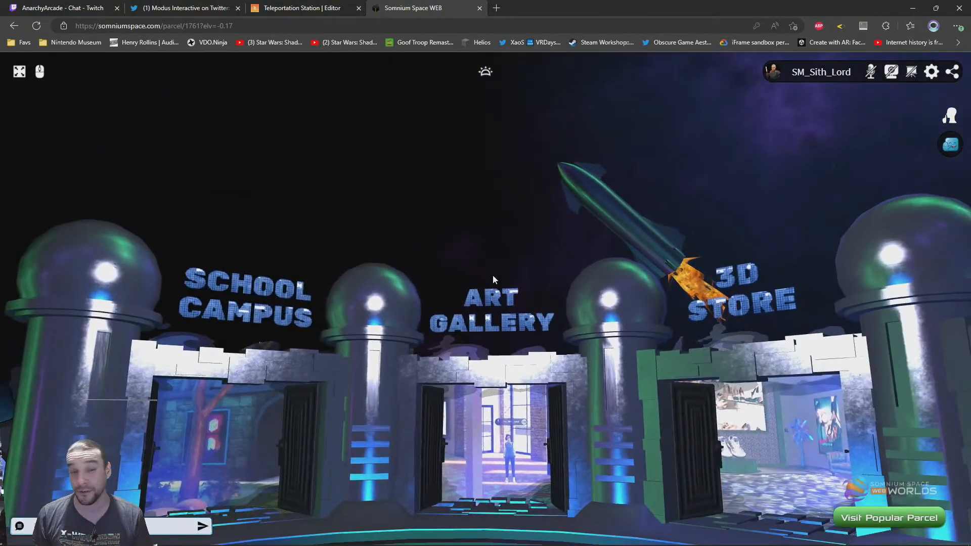
{"action": "left_click", "coordinate": [272, 8]}
{"action": "left_click", "coordinate": [451, 10]}
{"action": "key", "text": "alt+Tab"}
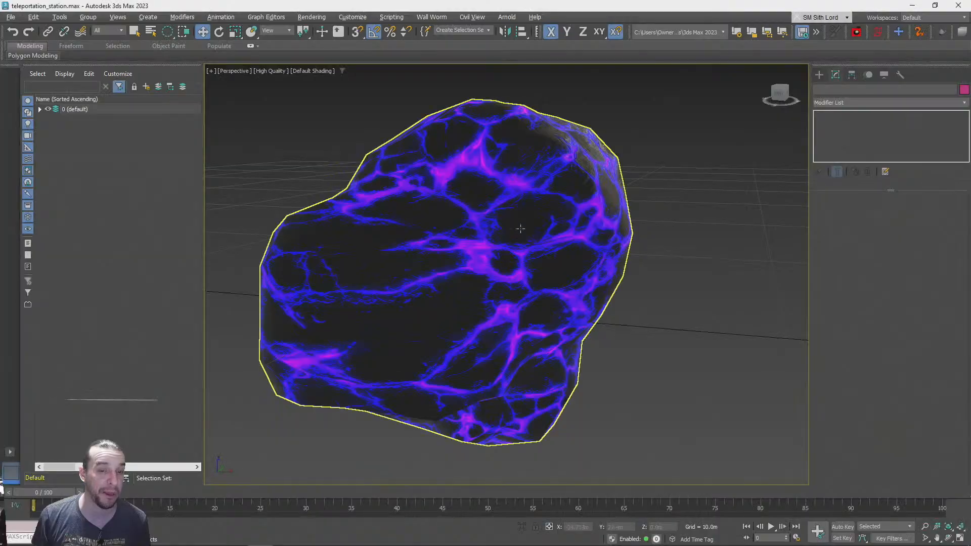
Select the lava rock and set the specular color of its SuperheatedRockLavaSurfaceBlue material to black
{"action": "left_click", "coordinate": [514, 273]}
{"action": "key", "text": "m"}
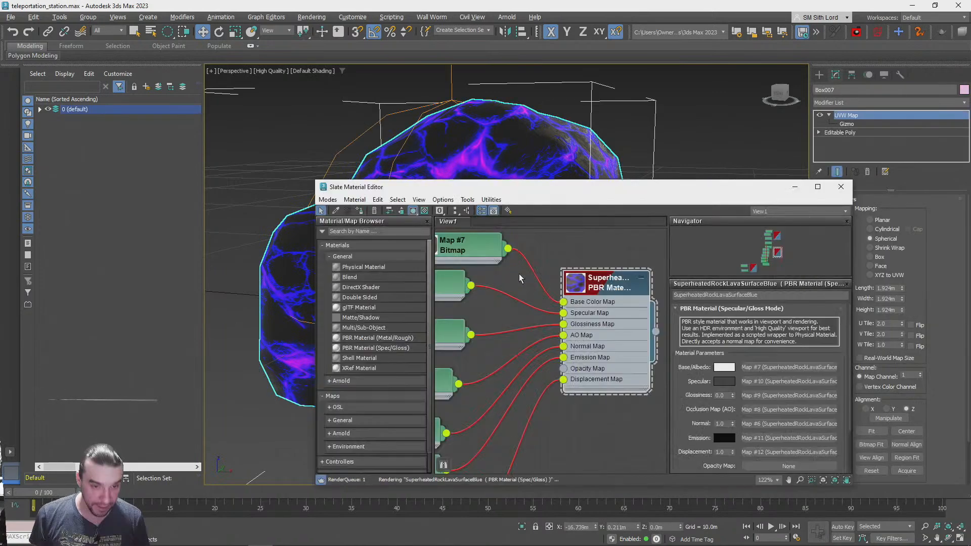
{"action": "left_click", "coordinate": [724, 382]}
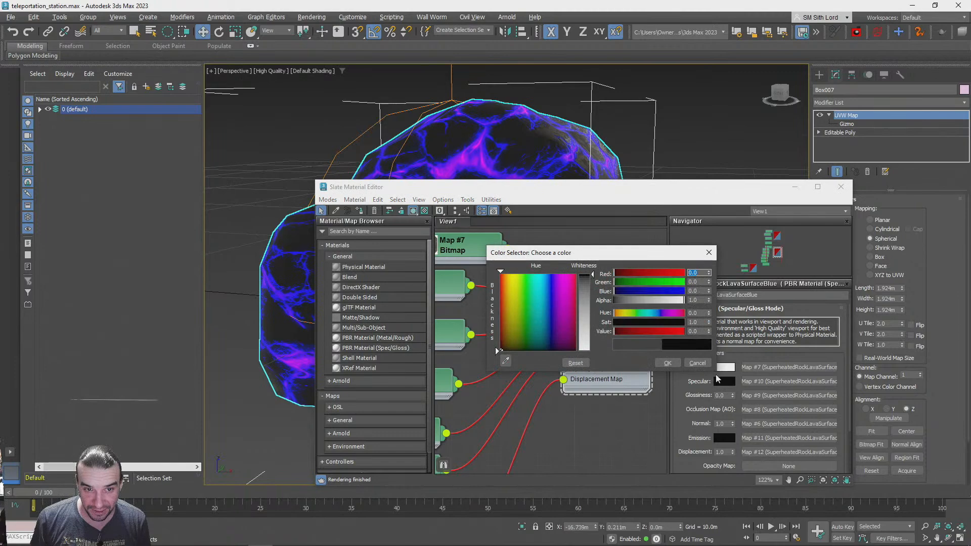
{"action": "left_click", "coordinate": [667, 363]}
Set the SuperheatedRockLavaSurfaceBlue material's displacement to 0.1, close the material editor and deselect the rock
{"action": "left_click_drag", "start_coordinate": [571, 191], "coordinate": [641, 160]}
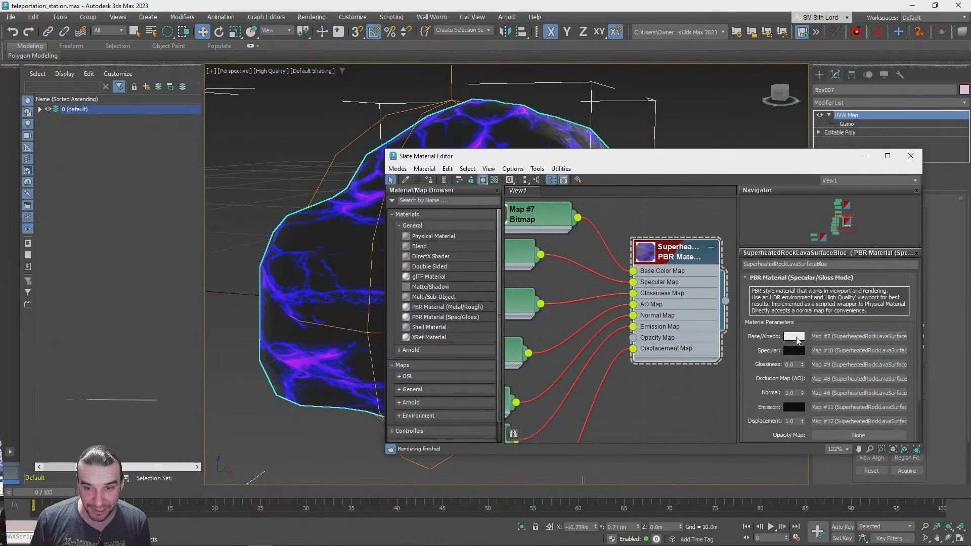
{"action": "scroll", "coordinate": [797, 340], "scroll_direction": "down", "scroll_amount": 2}
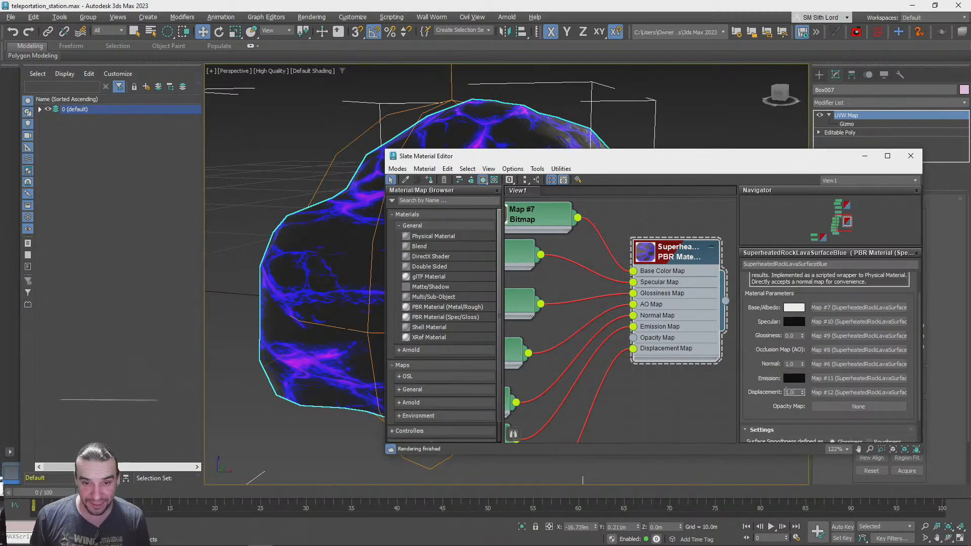
{"action": "middle_click_drag", "start_coordinate": [613, 409], "coordinate": [605, 377]}
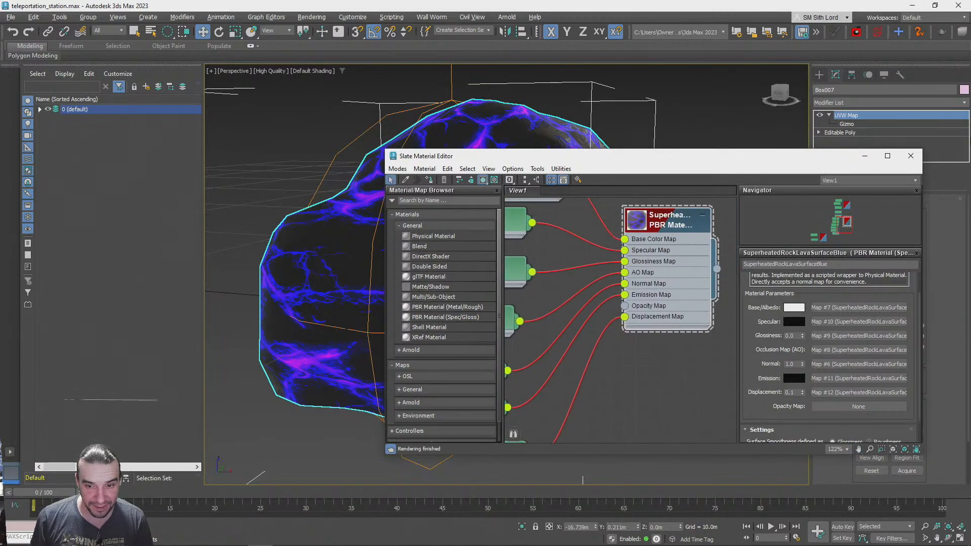
{"action": "left_click", "coordinate": [917, 160]}
{"action": "left_click", "coordinate": [678, 351]}
Center the lava rock's pivot to the object, then test transforming the rock and undo the test
{"action": "scroll", "coordinate": [678, 350], "scroll_direction": "up", "scroll_amount": 3}
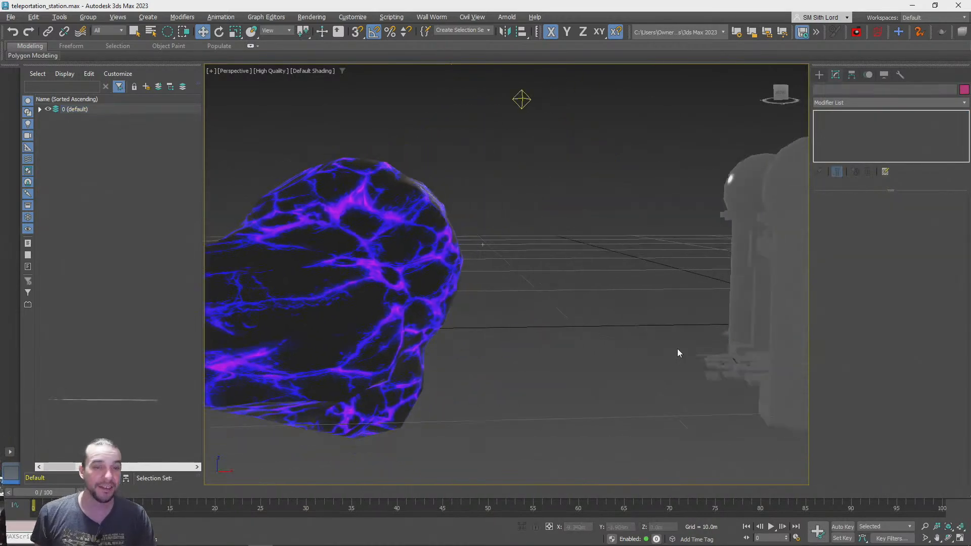
{"action": "scroll", "coordinate": [678, 349], "scroll_direction": "down", "scroll_amount": 4}
{"action": "scroll", "coordinate": [677, 349], "scroll_direction": "up", "scroll_amount": 2}
{"action": "scroll", "coordinate": [505, 366], "scroll_direction": "down", "scroll_amount": 2}
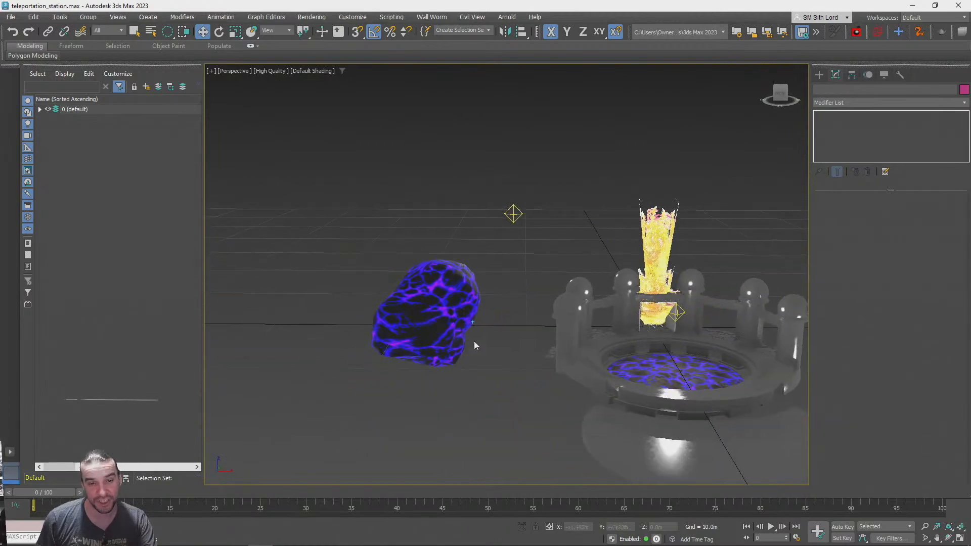
{"action": "left_click", "coordinate": [459, 321]}
{"action": "middle_click_drag", "start_coordinate": [460, 321], "coordinate": [810, 113], "text": "alt"}
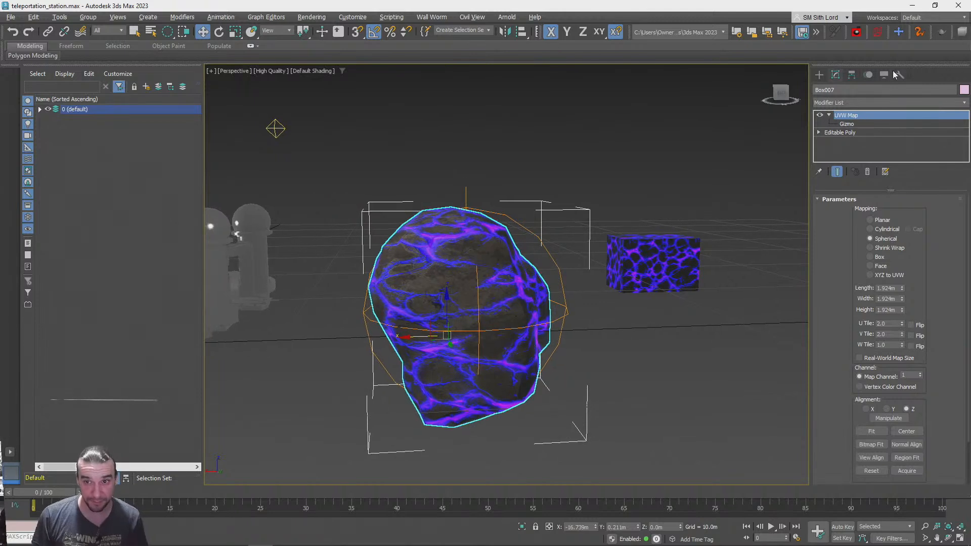
{"action": "left_click", "coordinate": [870, 75]}
{"action": "left_click", "coordinate": [884, 75]}
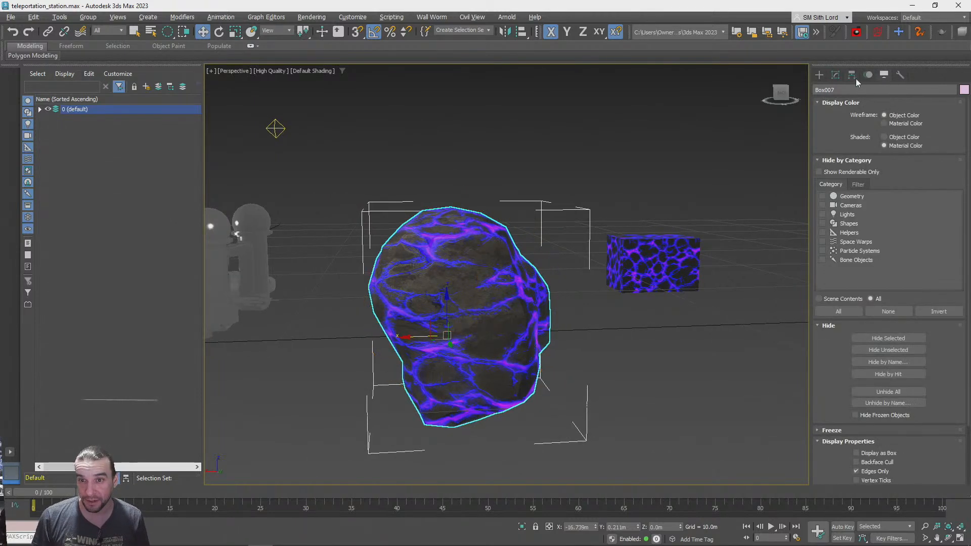
{"action": "left_click", "coordinate": [854, 77]}
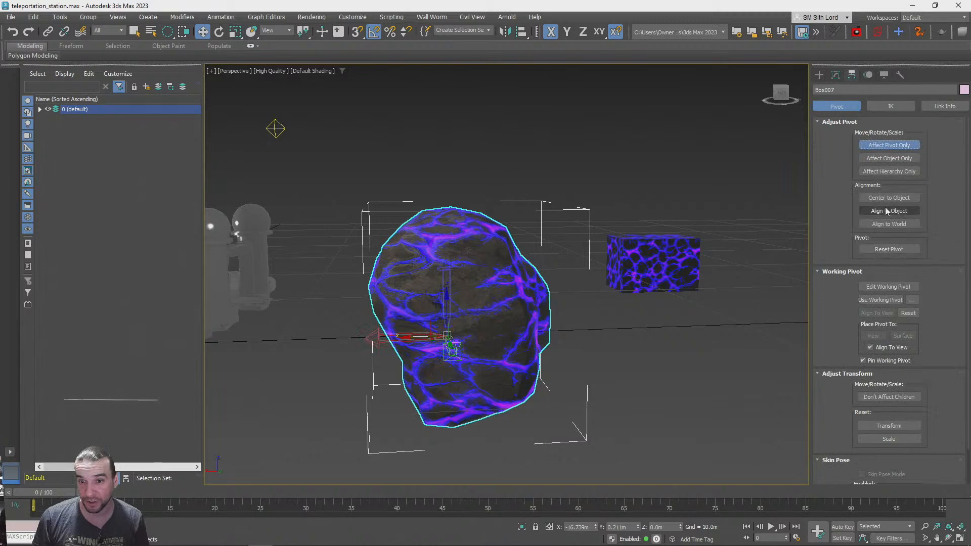
{"action": "left_click", "coordinate": [880, 198]}
{"action": "left_click", "coordinate": [872, 146]}
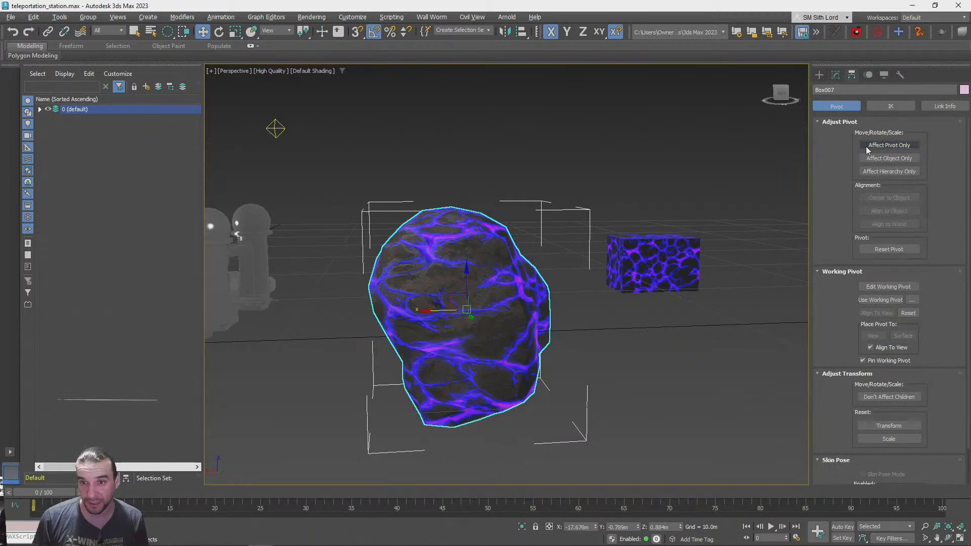
{"action": "mouse_move", "coordinate": [458, 308]}
{"action": "left_mouse_down"}
{"action": "mouse_move", "coordinate": [513, 245]}
{"action": "mouse_move", "coordinate": [472, 217]}
{"action": "mouse_move", "coordinate": [434, 219]}
{"action": "mouse_move", "coordinate": [410, 247]}
{"action": "mouse_move", "coordinate": [408, 289]}
{"action": "mouse_move", "coordinate": [440, 313]}
{"action": "left_mouse_up"}
{"action": "key", "text": "ctrl+z"}
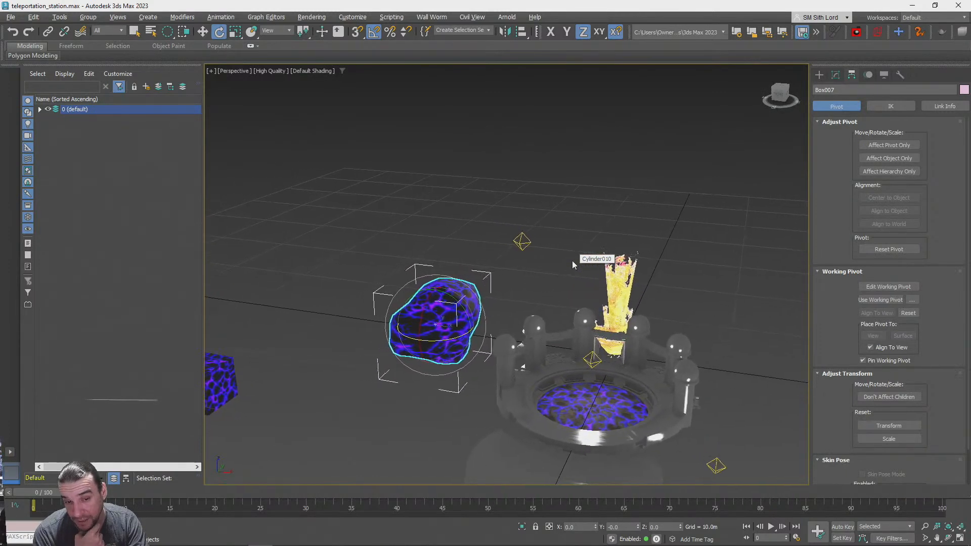
Switch to the browser, view the hub from above the portals in PlayCanvas, and return to 3ds Max
{"action": "key", "text": "alt+Tab"}
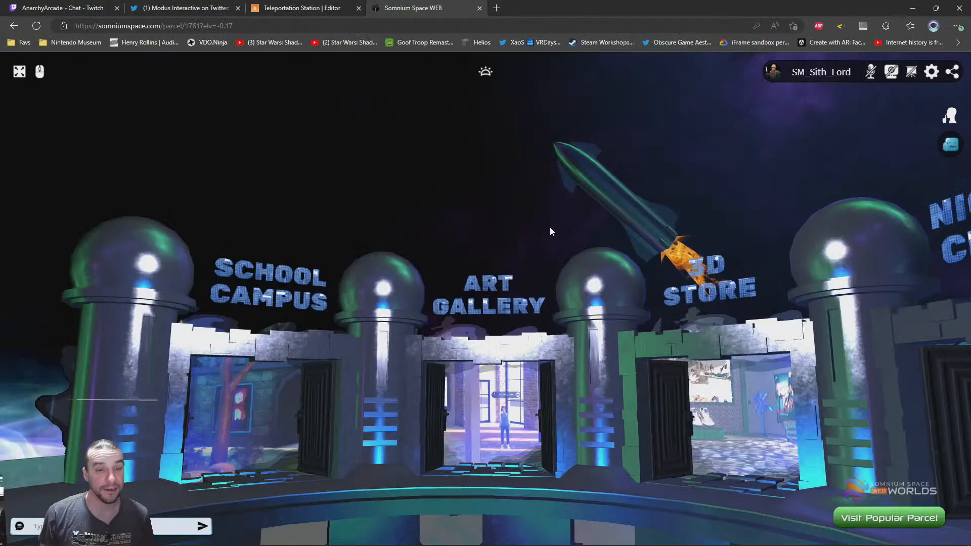
{"action": "left_click", "coordinate": [303, 6]}
{"action": "right_click_drag", "start_coordinate": [498, 296], "coordinate": [605, 254]}
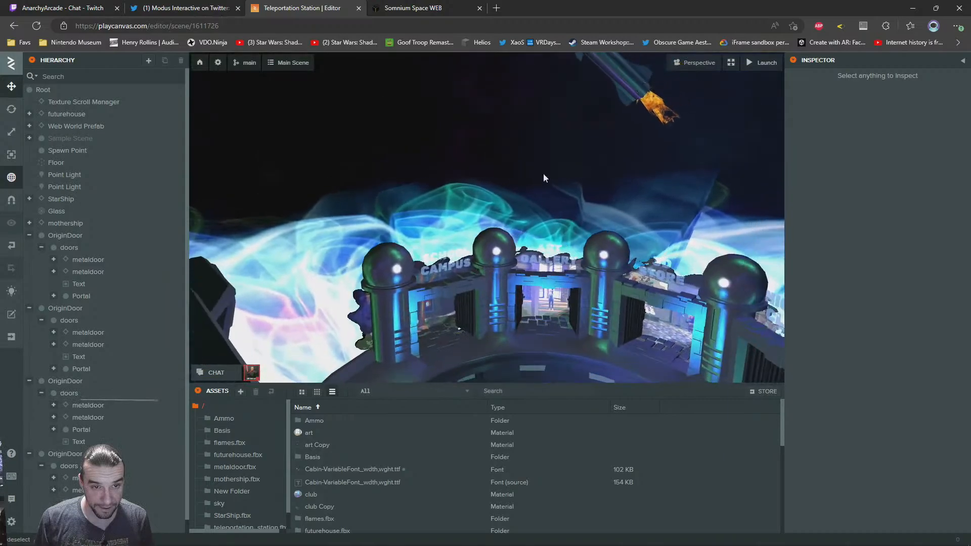
{"action": "left_click", "coordinate": [415, 7]}
{"action": "left_click", "coordinate": [302, 8]}
{"action": "key", "text": "alt+Tab"}
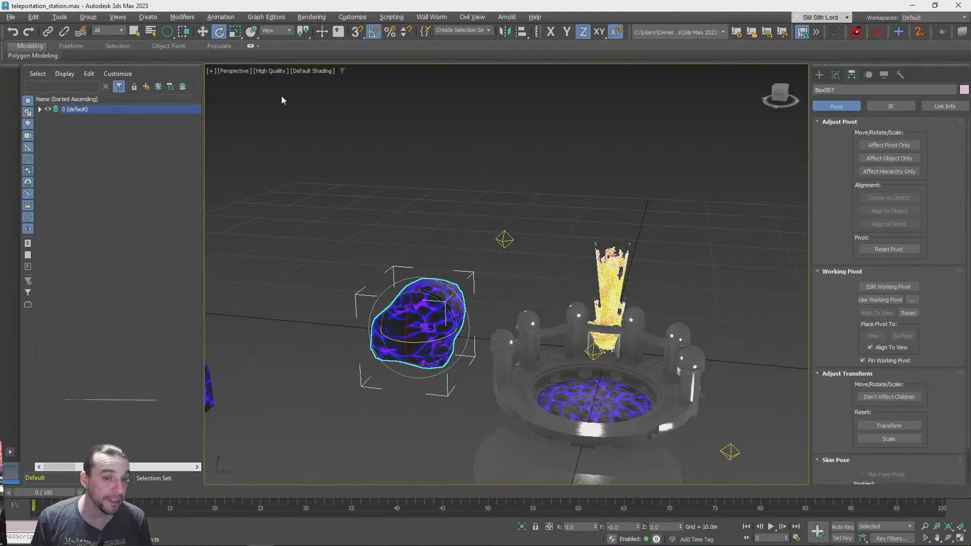
Examine the lava rock's size and position relative to the teleportation station from several angles
{"action": "scroll", "coordinate": [509, 284], "scroll_direction": "down", "scroll_amount": 3}
{"action": "middle_click_drag", "start_coordinate": [509, 284], "coordinate": [458, 317], "text": "alt"}
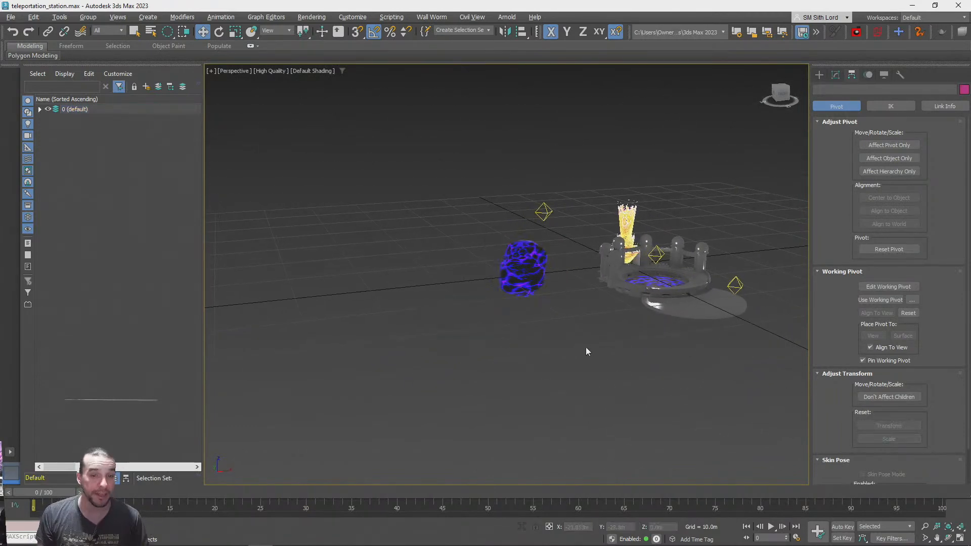
{"action": "scroll", "coordinate": [574, 353], "scroll_direction": "up", "scroll_amount": 8}
{"action": "scroll", "coordinate": [575, 353], "scroll_direction": "down", "scroll_amount": 5}
{"action": "scroll", "coordinate": [575, 353], "scroll_direction": "up", "scroll_amount": 9}
{"action": "scroll", "coordinate": [575, 353], "scroll_direction": "down", "scroll_amount": 10}
{"action": "scroll", "coordinate": [549, 326], "scroll_direction": "down", "scroll_amount": 5}
{"action": "middle_click_drag", "start_coordinate": [632, 305], "coordinate": [684, 393], "text": "alt"}
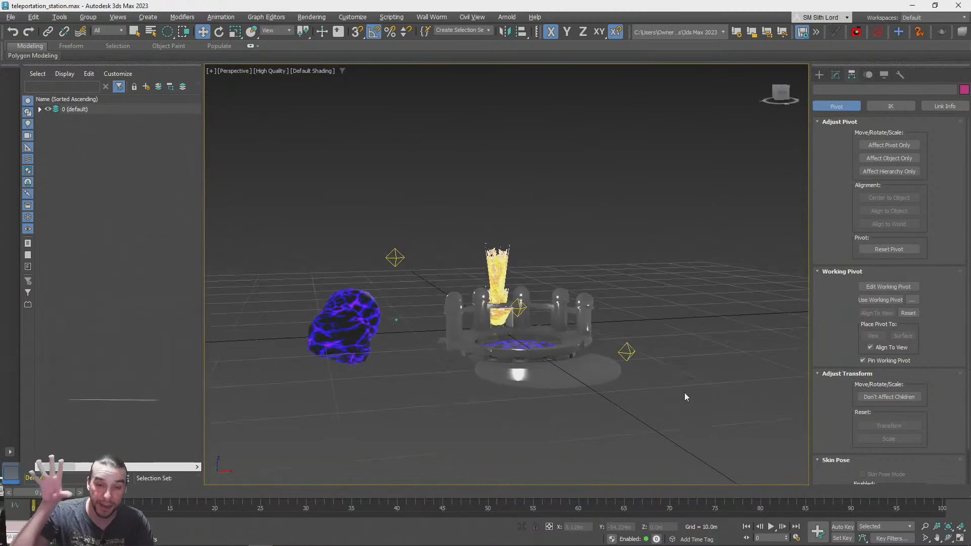
{"action": "scroll", "coordinate": [684, 393], "scroll_direction": "up", "scroll_amount": 8}
{"action": "scroll", "coordinate": [685, 393], "scroll_direction": "down", "scroll_amount": 3}
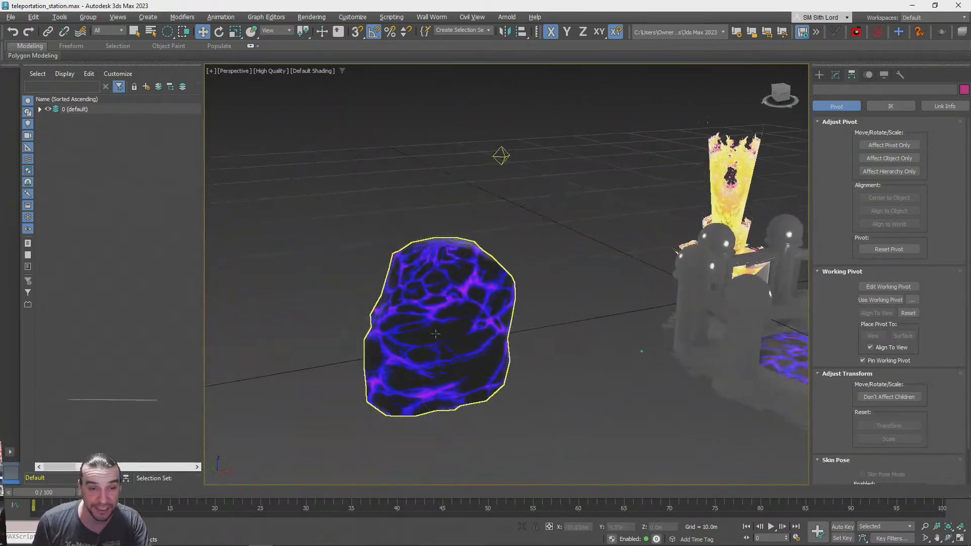
Move the lava rock to the world origin by setting its absolute X, Y and Z positions to 0
{"action": "left_click", "coordinate": [427, 238]}
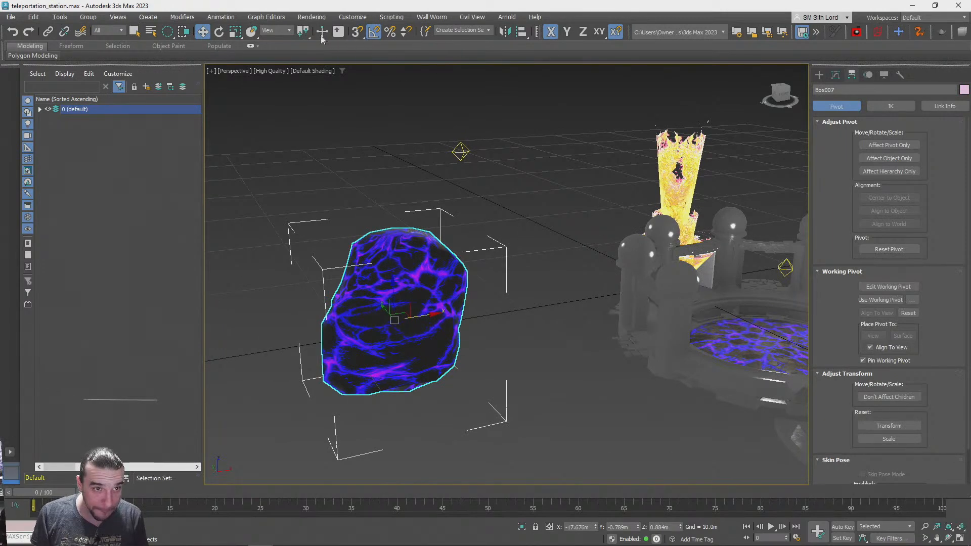
{"action": "right_click", "coordinate": [203, 32]}
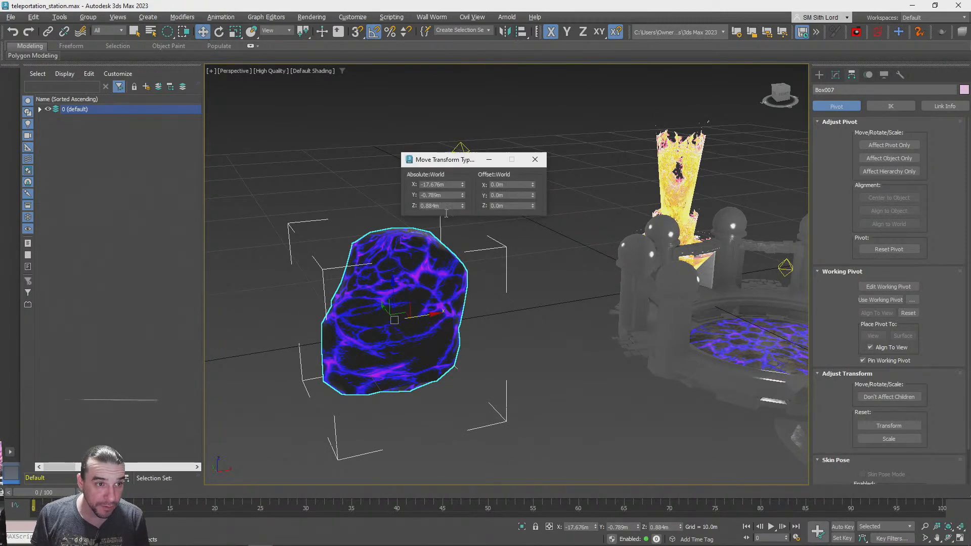
{"action": "right_click", "coordinate": [462, 185]}
{"action": "right_click", "coordinate": [463, 195]}
{"action": "right_click", "coordinate": [463, 206]}
{"action": "left_click", "coordinate": [534, 159]}
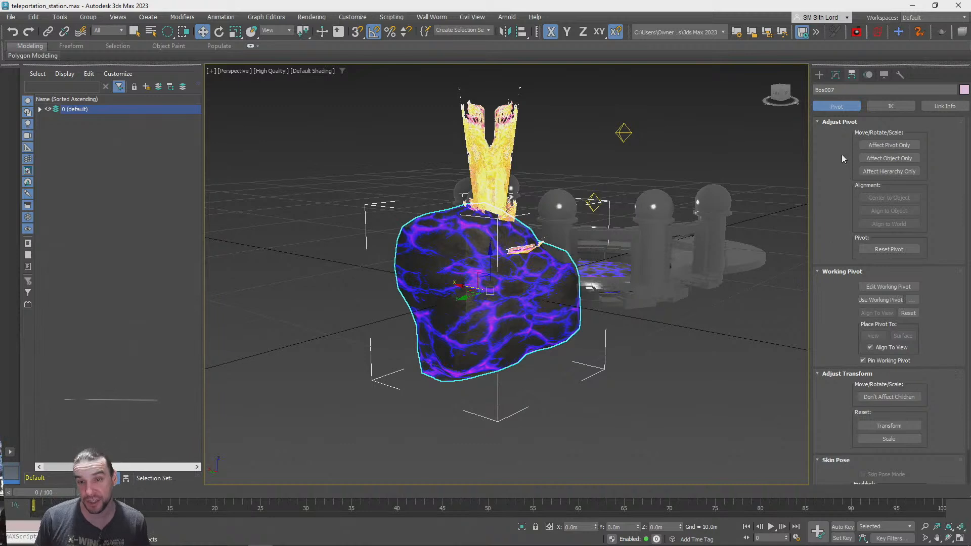
Set the animation length to 400 frames, play it briefly, and return to frame 0
{"action": "left_click", "coordinate": [836, 75]}
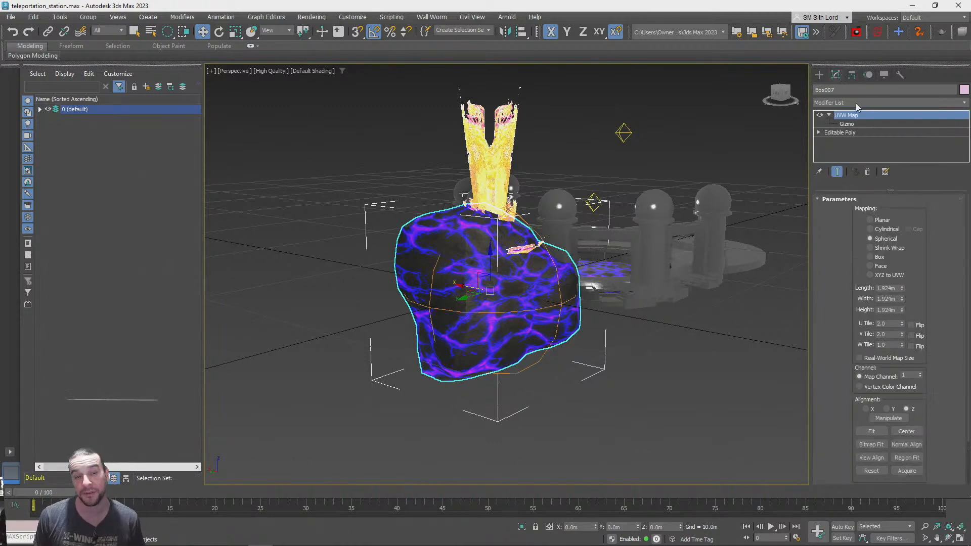
{"action": "left_click", "coordinate": [796, 538]}
{"action": "double_click", "coordinate": [550, 293]}
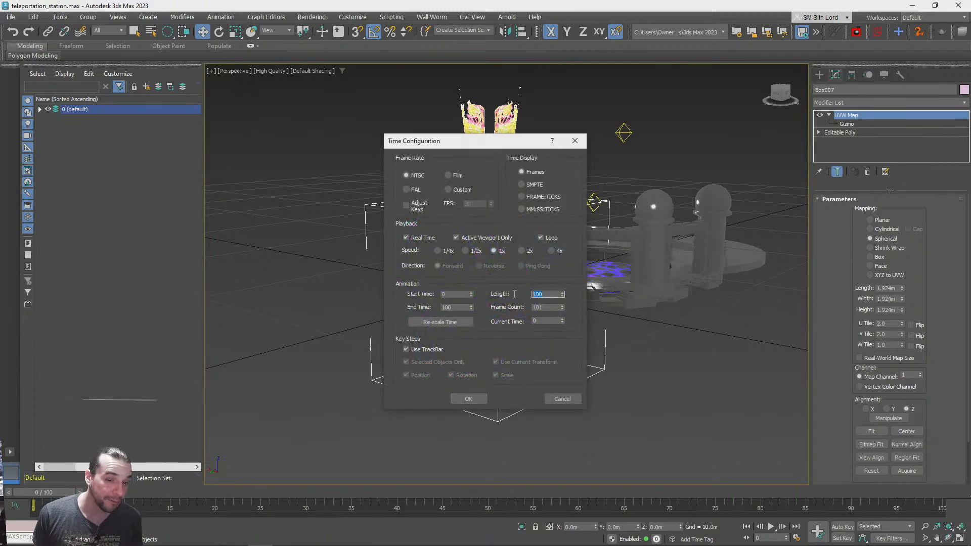
{"action": "left_click", "coordinate": [480, 400]}
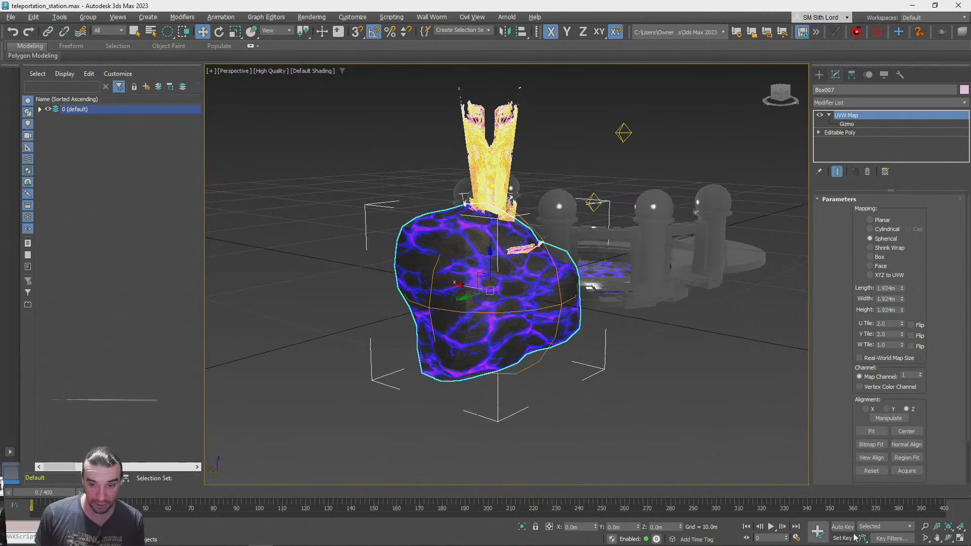
{"action": "left_click", "coordinate": [771, 527]}
{"action": "left_click", "coordinate": [771, 527]}
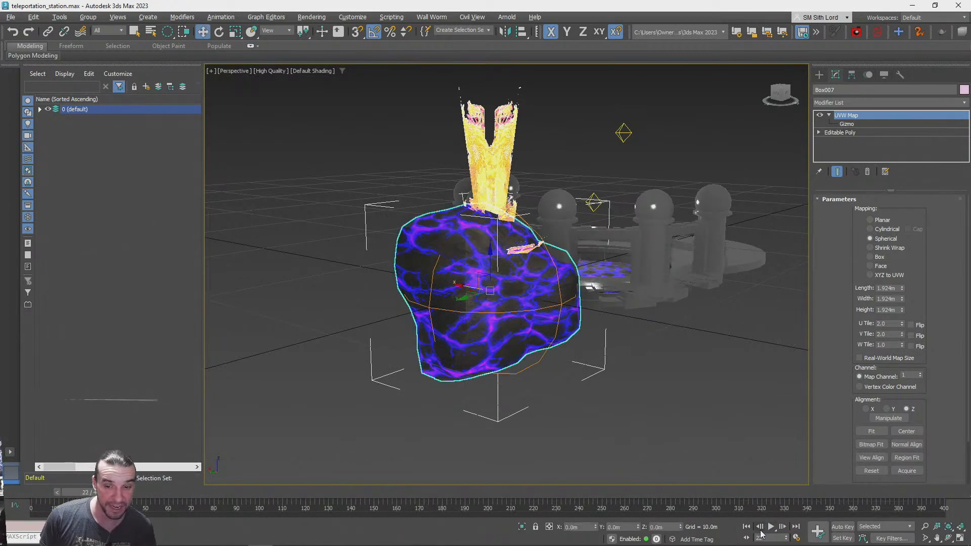
{"action": "left_click", "coordinate": [747, 527]}
{"action": "key", "text": "q"}
{"action": "left_click", "coordinate": [637, 414]}
{"action": "left_click", "coordinate": [419, 276]}
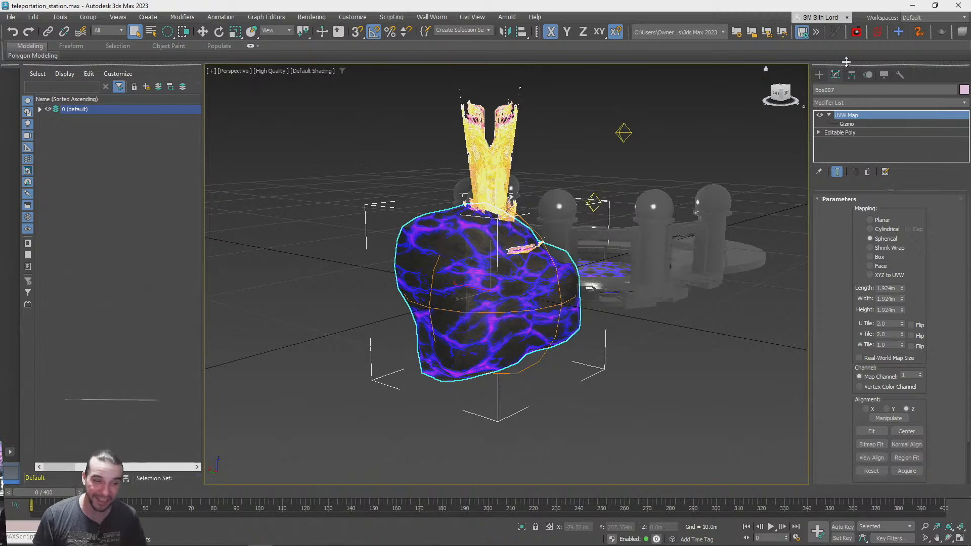
{"action": "right_click", "coordinate": [853, 114]}
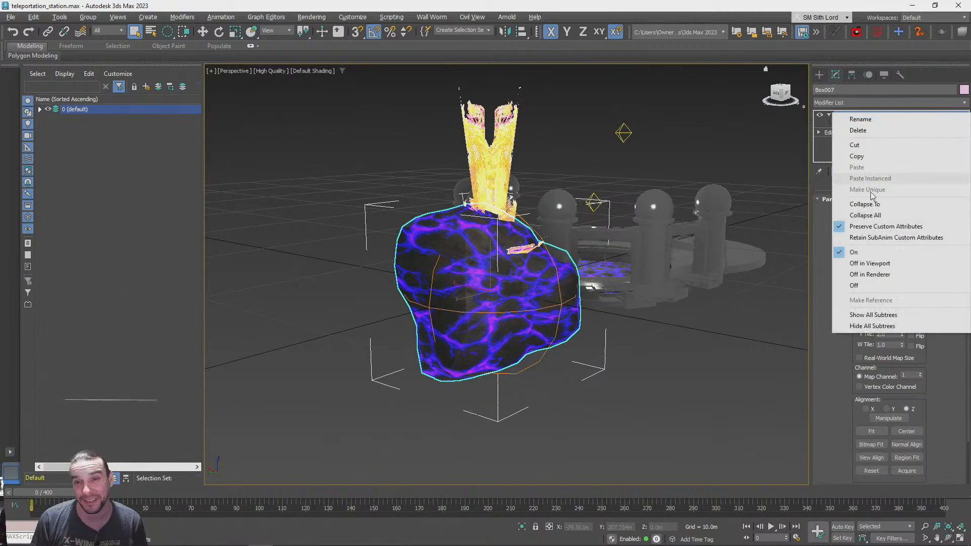
{"action": "left_click", "coordinate": [709, 2]}
{"action": "left_click", "coordinate": [829, 115]}
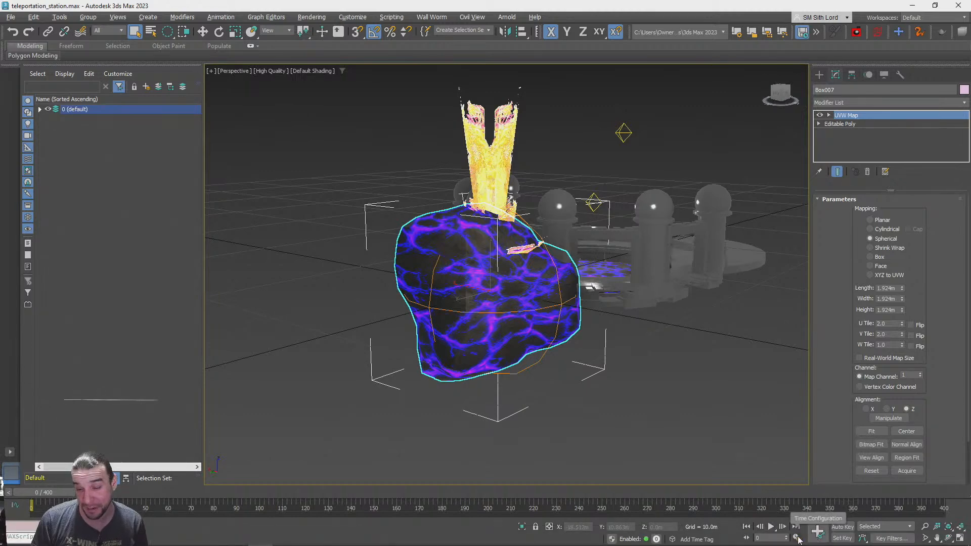
{"action": "left_click", "coordinate": [798, 538]}
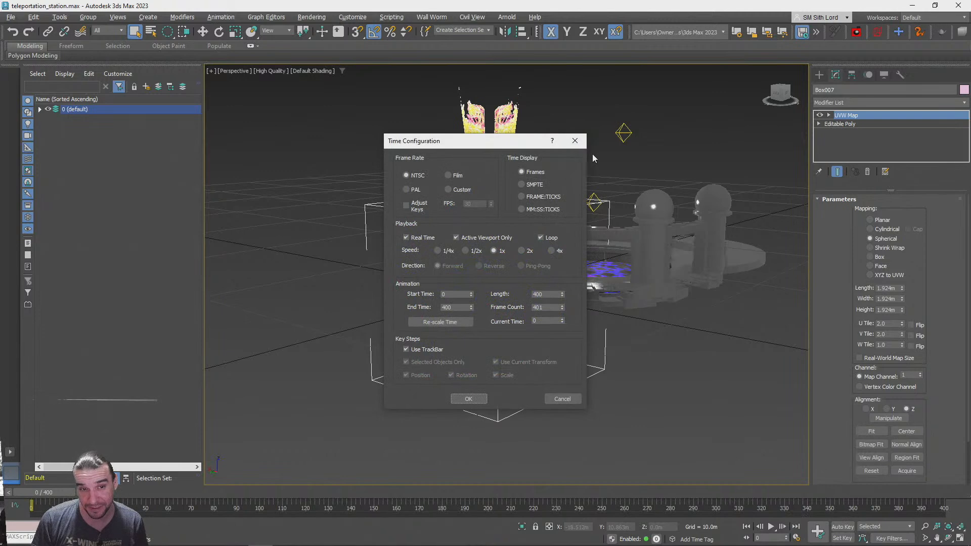
{"action": "left_click", "coordinate": [576, 141]}
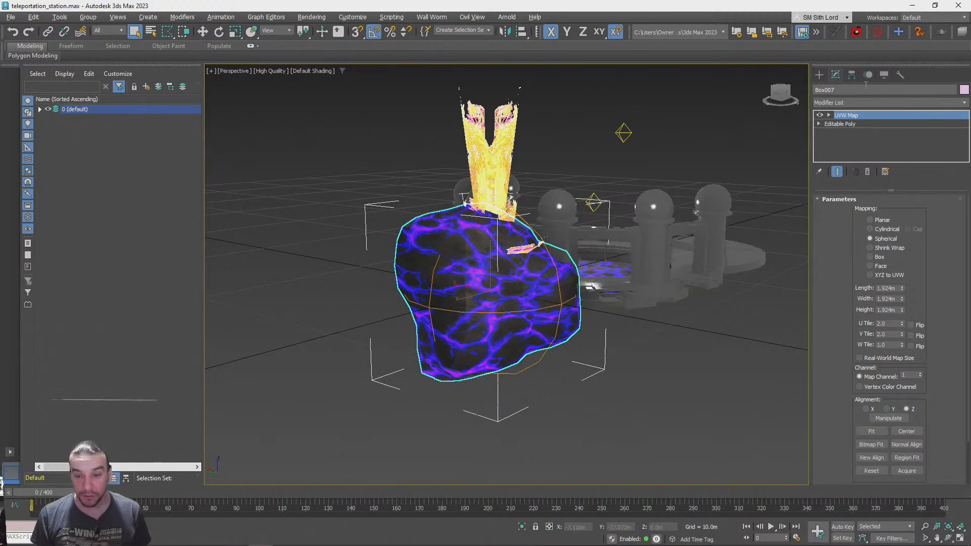
Start the Bones system tool and switch to the four-viewport layout
{"action": "left_click", "coordinate": [819, 74]}
{"action": "left_click", "coordinate": [845, 103]}
{"action": "left_click", "coordinate": [839, 115]}
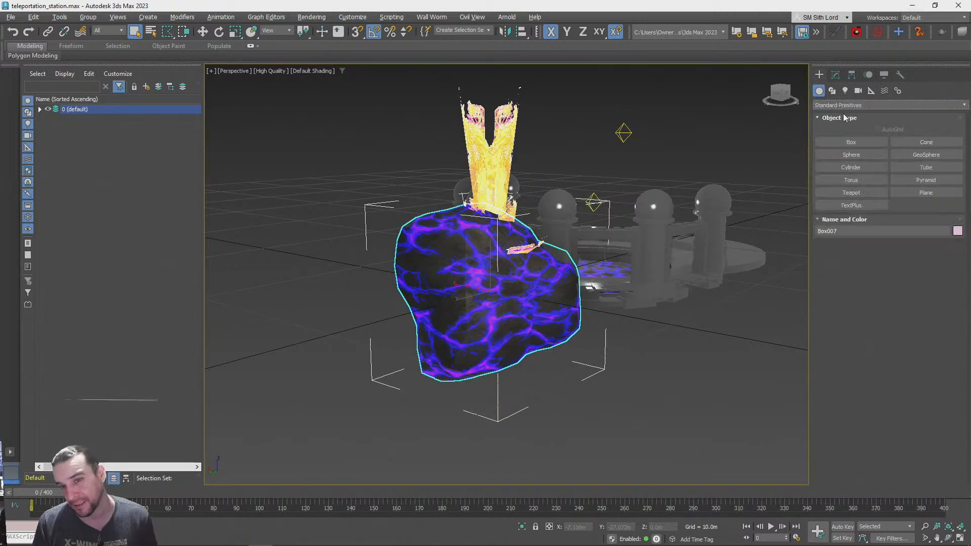
{"action": "left_click", "coordinate": [884, 91]}
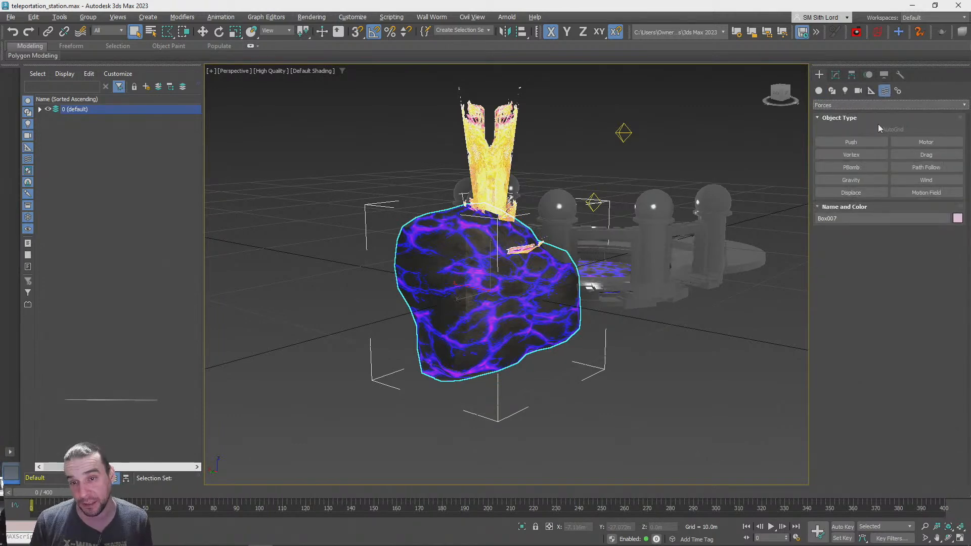
{"action": "left_click", "coordinate": [898, 91]}
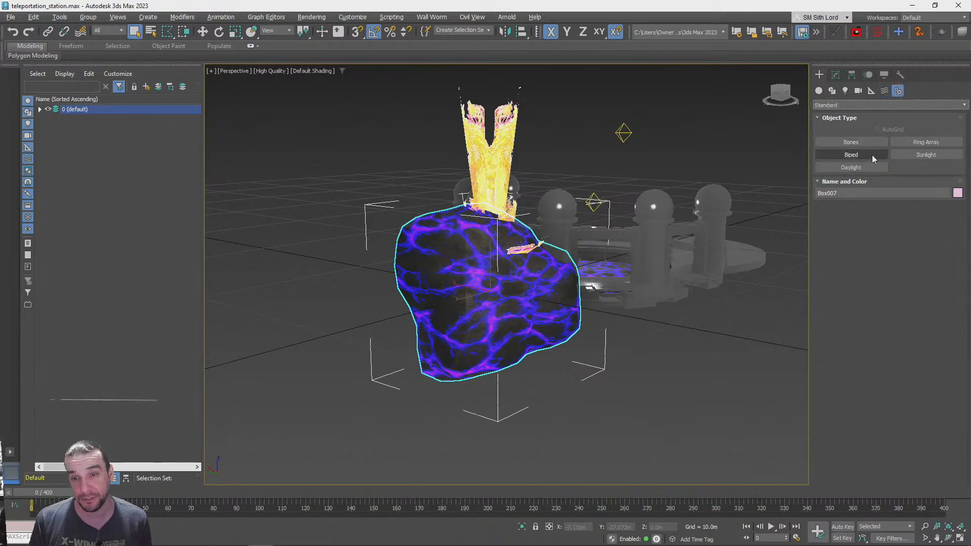
{"action": "left_click", "coordinate": [851, 143]}
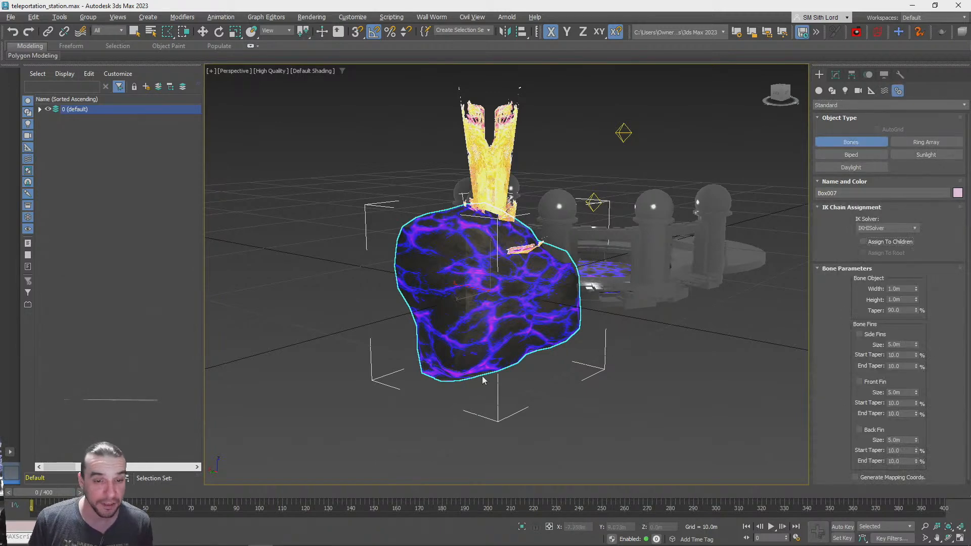
{"action": "middle_click_drag", "start_coordinate": [476, 371], "coordinate": [465, 361], "text": "alt"}
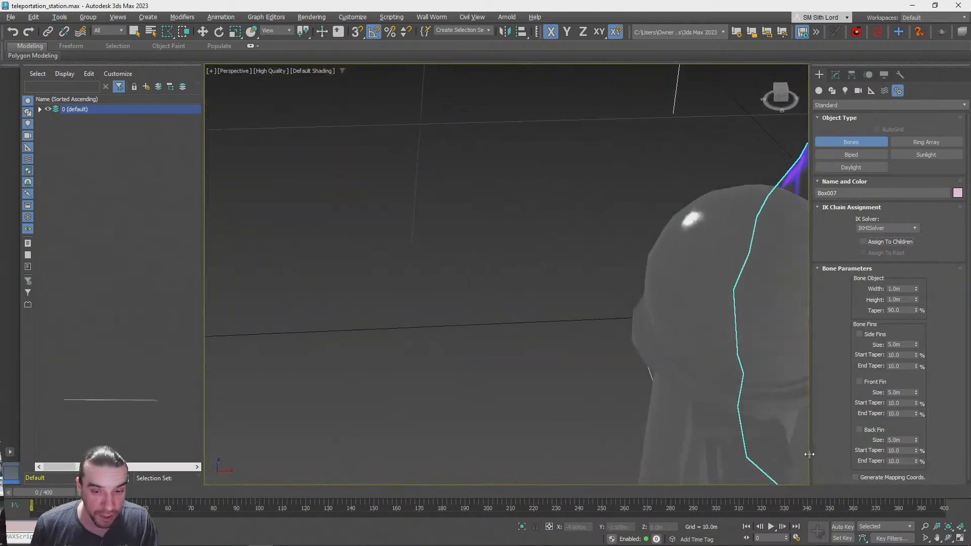
{"action": "left_click", "coordinate": [960, 538]}
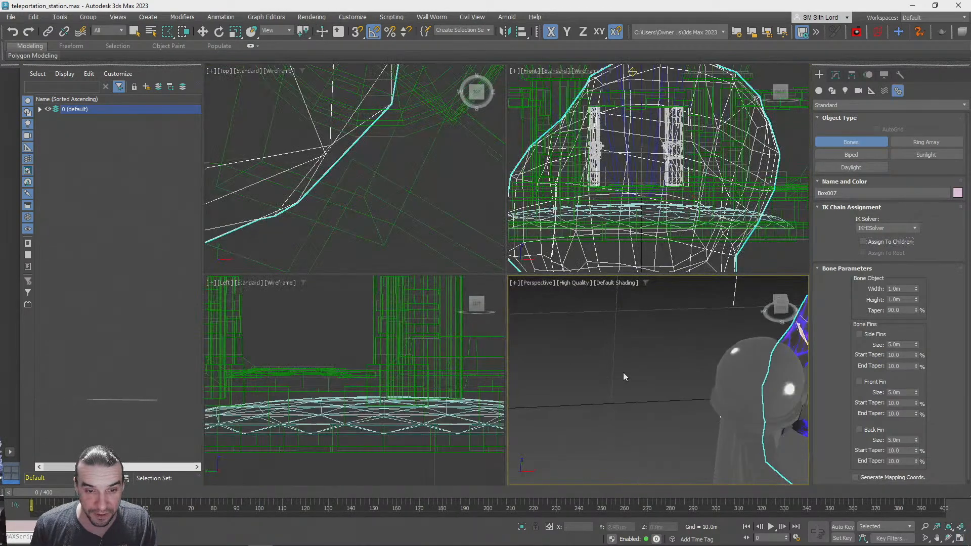
Draw a single bone pointing along Y in the Top view, across the X axis line, and delete its end nub
{"action": "scroll", "coordinate": [345, 181], "scroll_direction": "down", "scroll_amount": 10}
{"action": "middle_click_drag", "start_coordinate": [358, 167], "coordinate": [438, 152]}
{"action": "scroll", "coordinate": [338, 130], "scroll_direction": "down", "scroll_amount": 3}
{"action": "middle_click_drag", "start_coordinate": [338, 131], "coordinate": [359, 194]}
{"action": "scroll", "coordinate": [342, 165], "scroll_direction": "up", "scroll_amount": 7}
{"action": "scroll", "coordinate": [342, 165], "scroll_direction": "down", "scroll_amount": 5}
{"action": "scroll", "coordinate": [359, 194], "scroll_direction": "up", "scroll_amount": 3}
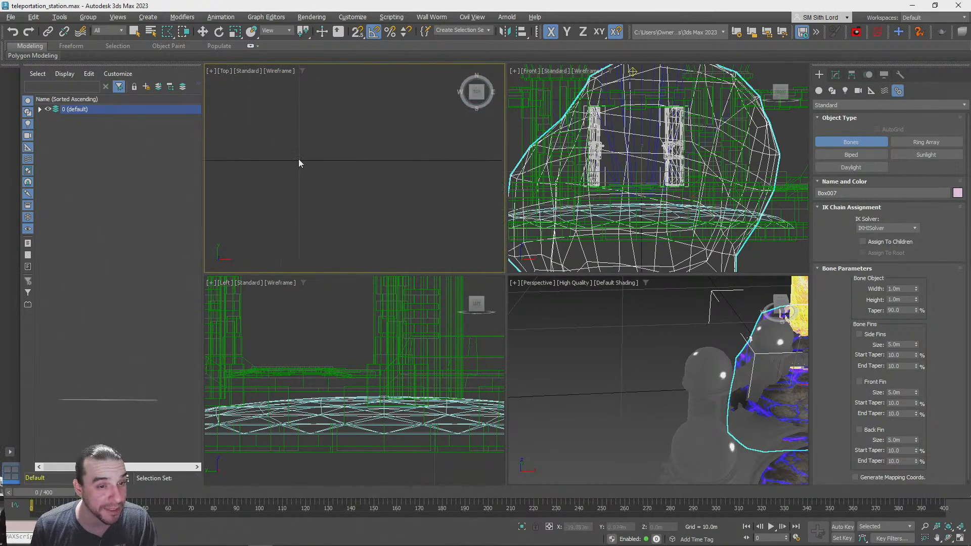
{"action": "left_click", "coordinate": [387, 169]}
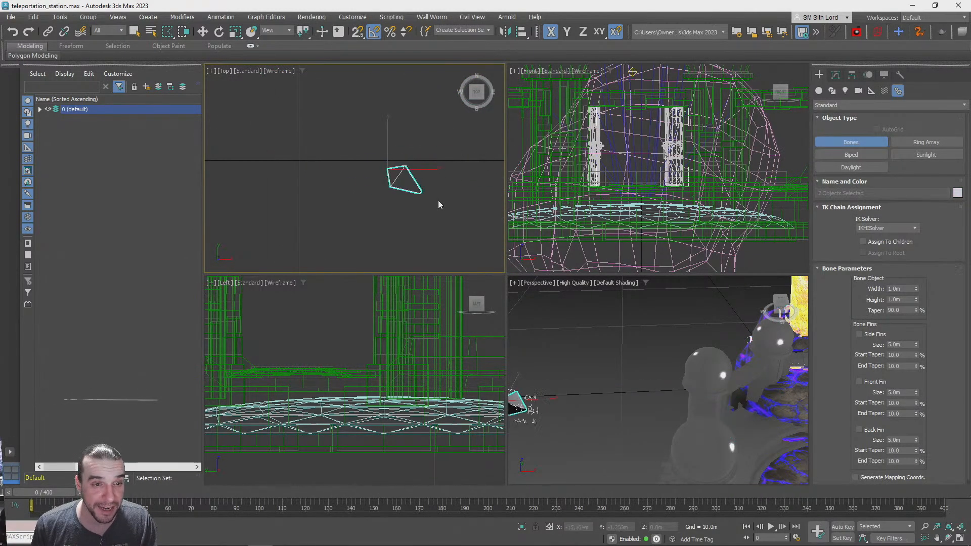
{"action": "right_click", "coordinate": [235, 196]}
{"action": "left_click", "coordinate": [359, 173]}
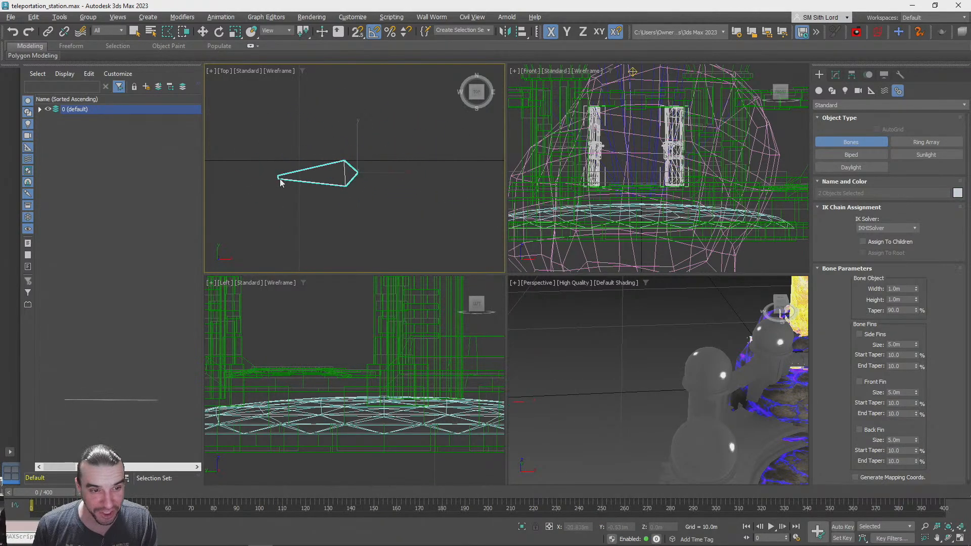
{"action": "left_click", "coordinate": [366, 105]}
{"action": "right_click", "coordinate": [428, 116]}
{"action": "key", "text": "Delete"}
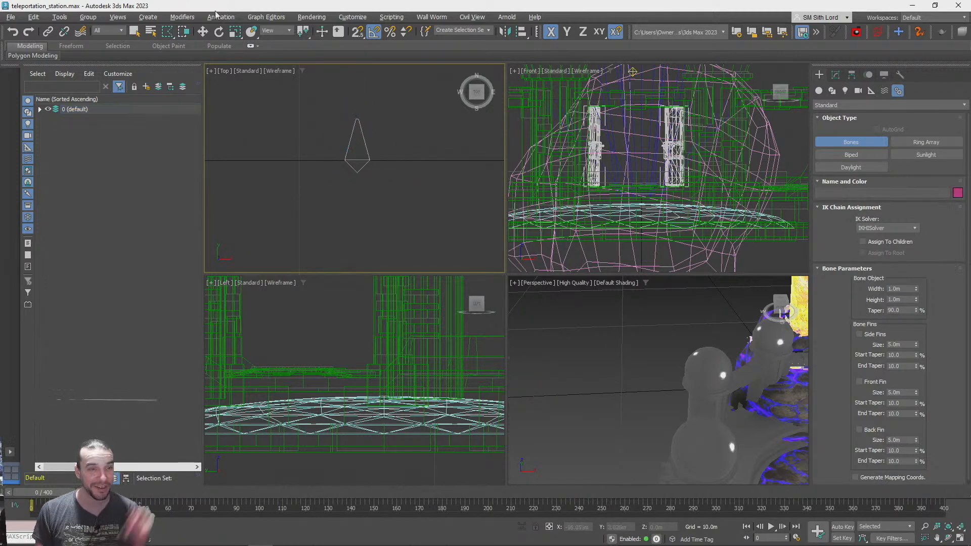
Select the bone in the Top view and check its absolute world rotation values
{"action": "left_click", "coordinate": [836, 75]}
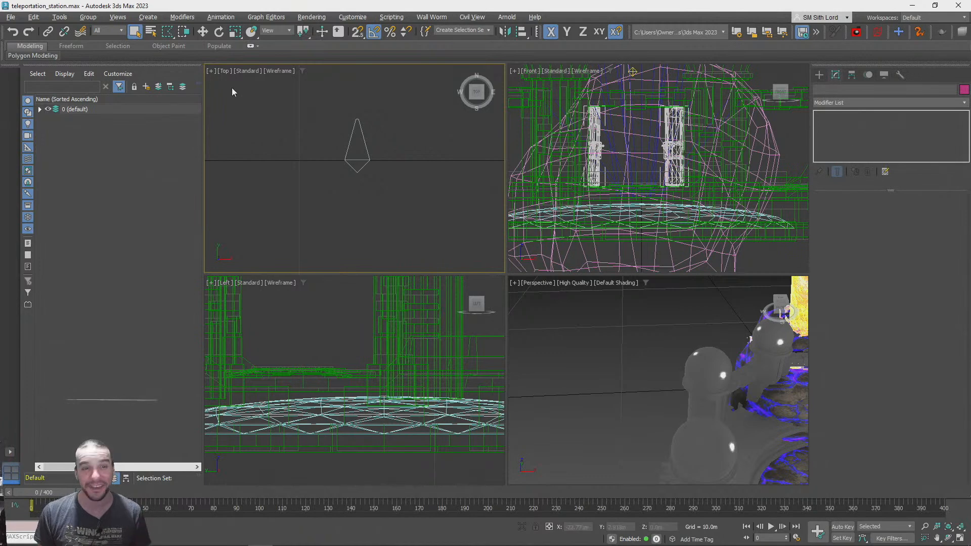
{"action": "key", "text": "q"}
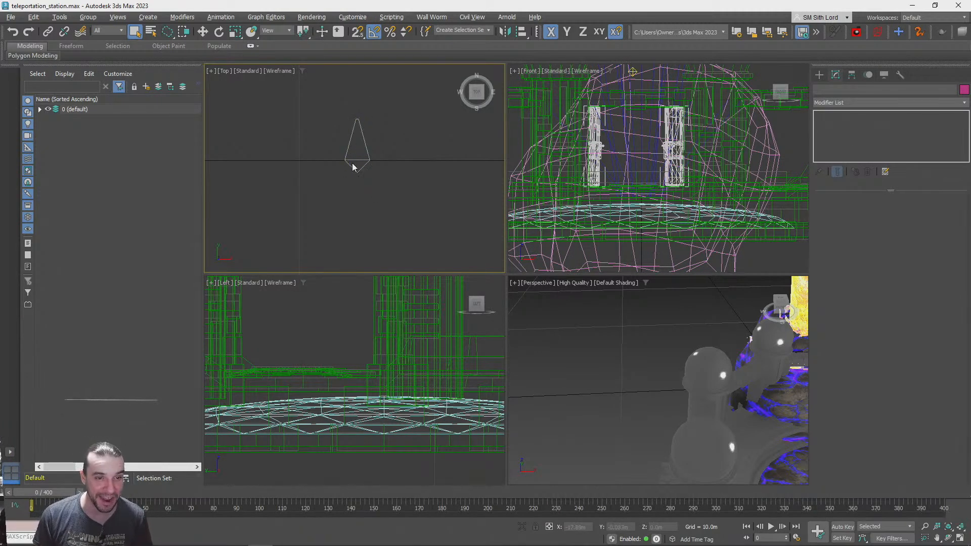
{"action": "left_click", "coordinate": [357, 166]}
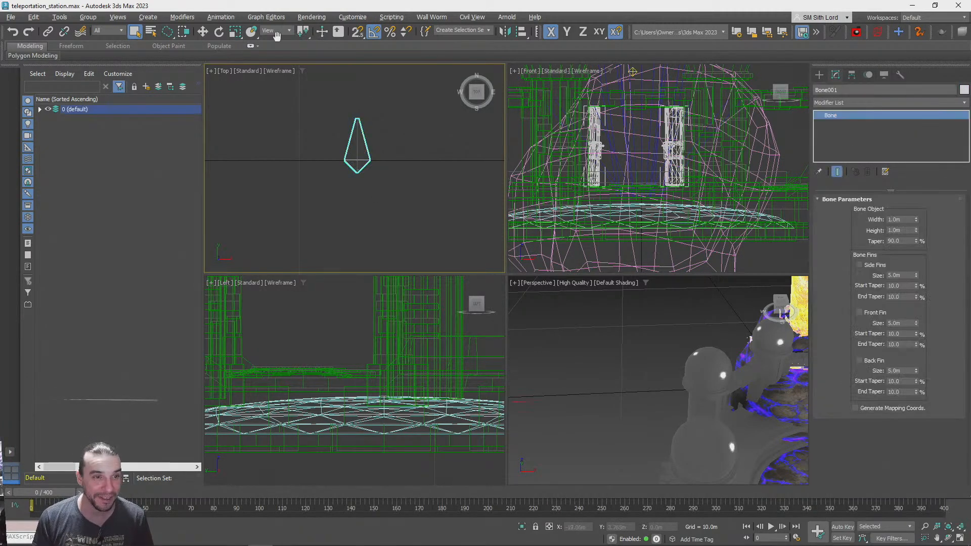
{"action": "right_click", "coordinate": [219, 31]}
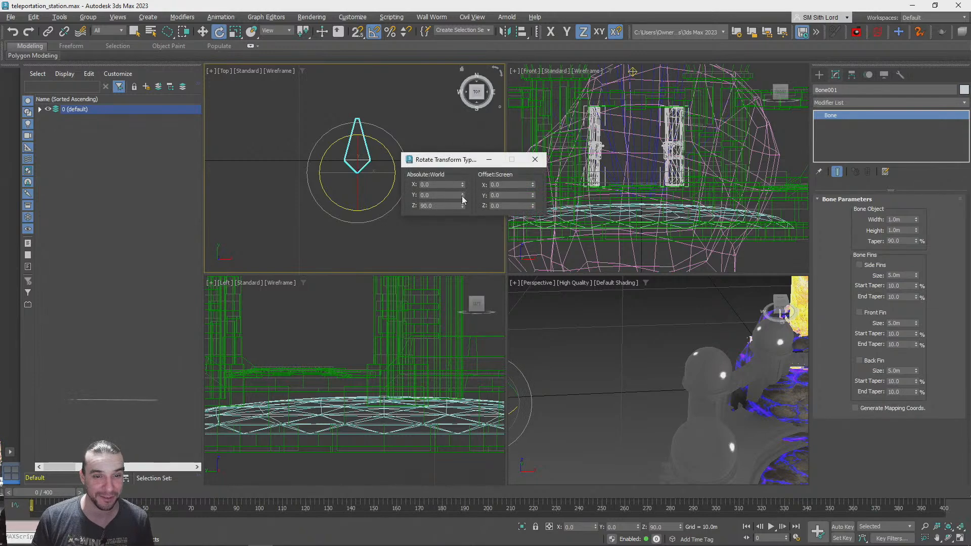
{"action": "left_click", "coordinate": [535, 160]}
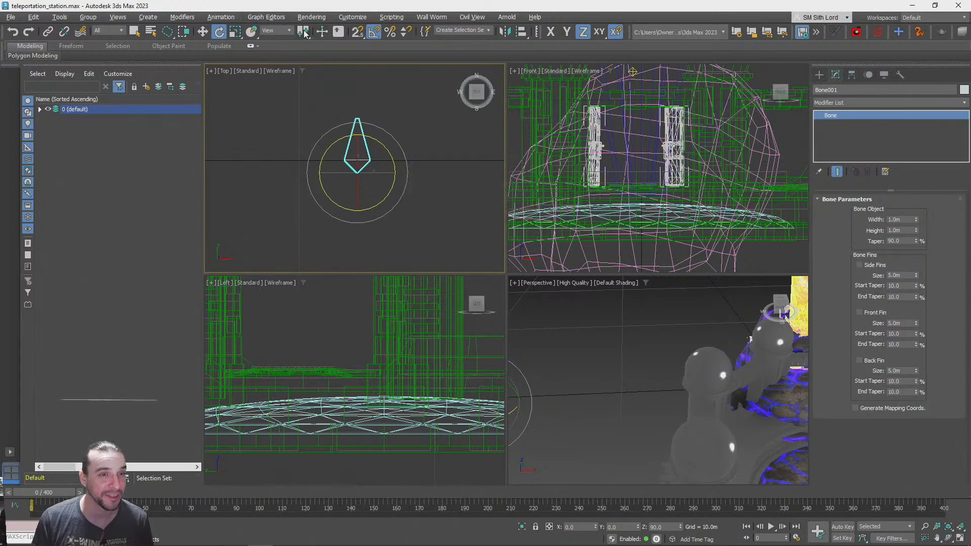
Set the reference coordinate system to Local for rotating and scaling, and check the bone's scale values
{"action": "left_click", "coordinate": [286, 31]}
{"action": "left_click", "coordinate": [266, 39]}
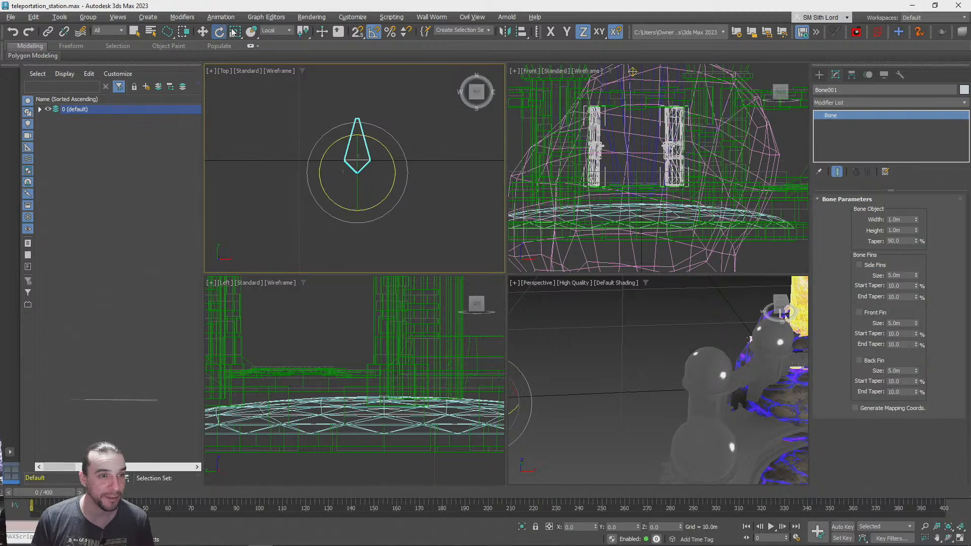
{"action": "right_click", "coordinate": [235, 31]}
{"action": "left_click", "coordinate": [535, 160]}
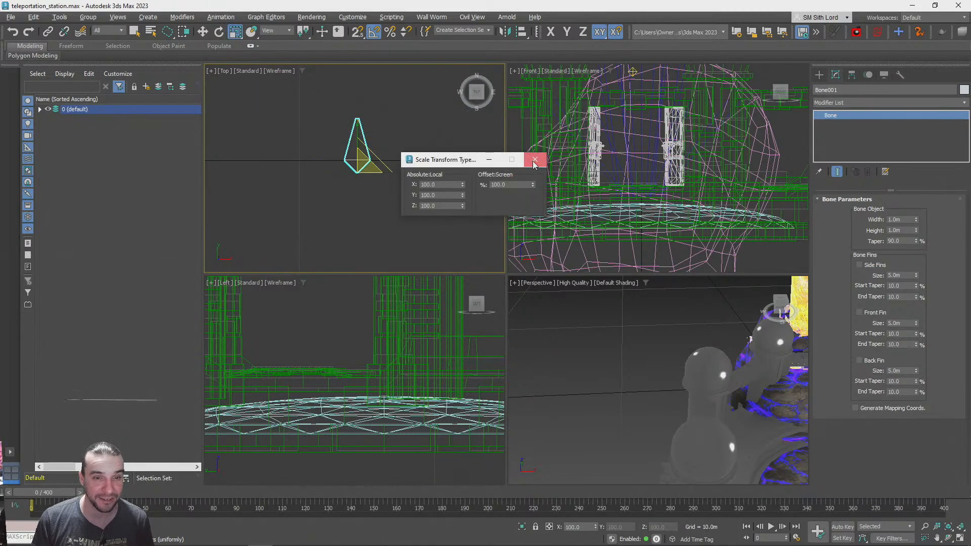
{"action": "left_click", "coordinate": [286, 32]}
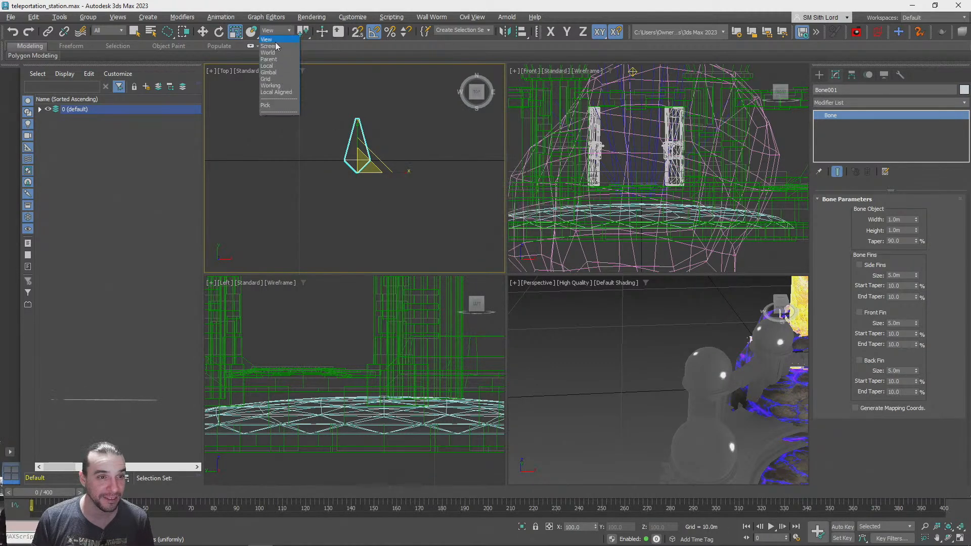
{"action": "left_click", "coordinate": [269, 71]}
{"action": "right_click", "coordinate": [235, 32]}
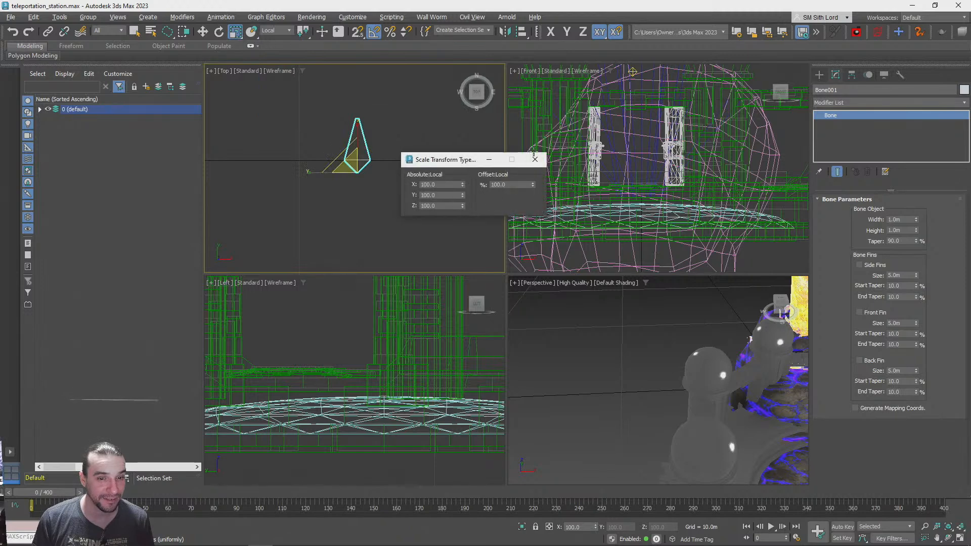
{"action": "left_click", "coordinate": [534, 159]}
Set the reference coordinate system to World for scaling and rotating the bone
{"action": "left_click", "coordinate": [285, 30]}
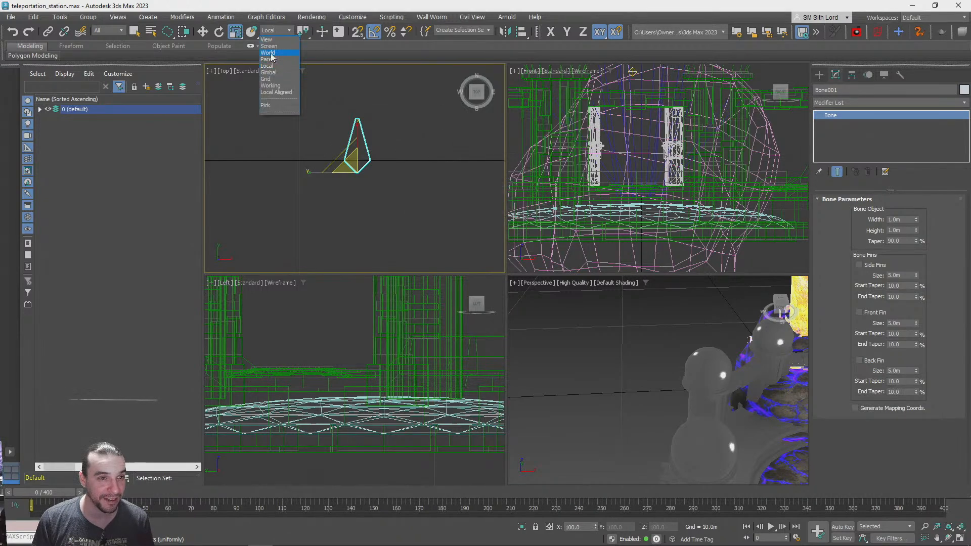
{"action": "left_click", "coordinate": [268, 53]}
{"action": "left_click", "coordinate": [285, 31]}
{"action": "left_click", "coordinate": [273, 52]}
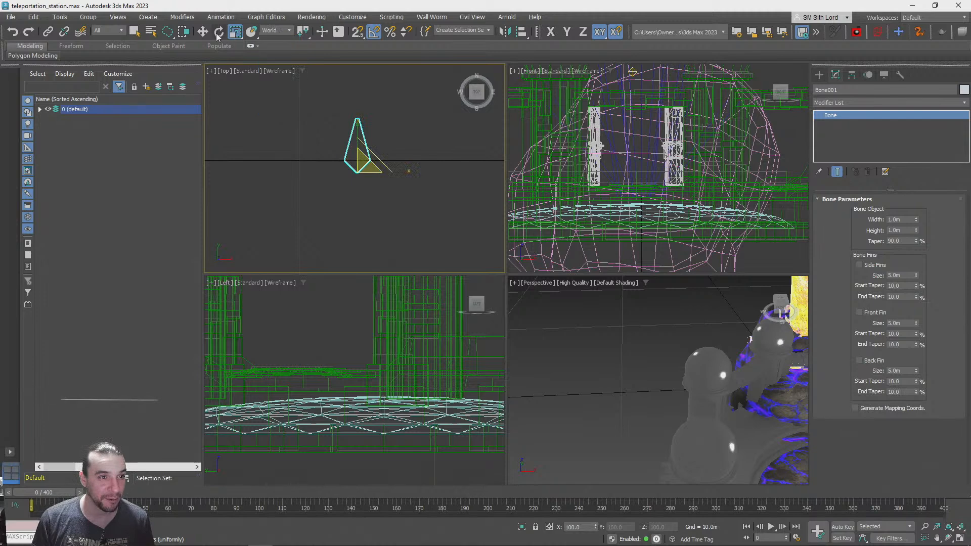
{"action": "left_click", "coordinate": [219, 32]}
{"action": "right_click", "coordinate": [219, 32]}
{"action": "left_click", "coordinate": [286, 30]}
{"action": "left_click", "coordinate": [274, 53]}
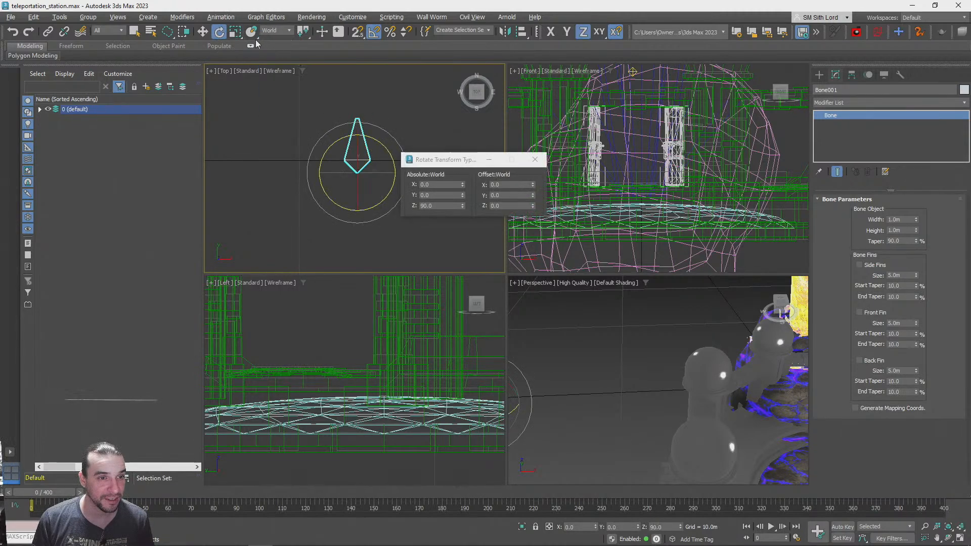
Return the scale tool's reference coordinate system to View and recheck the bone's rotation values
{"action": "left_click", "coordinate": [235, 31]}
{"action": "left_click", "coordinate": [285, 31]}
{"action": "left_click", "coordinate": [268, 38]}
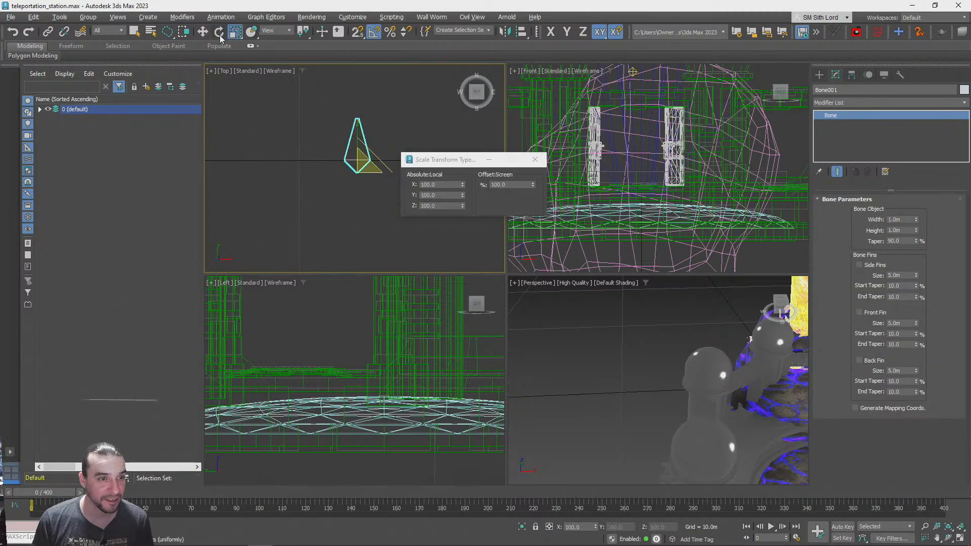
{"action": "left_click", "coordinate": [219, 32]}
{"action": "left_click", "coordinate": [534, 159]}
{"action": "right_click", "coordinate": [219, 32]}
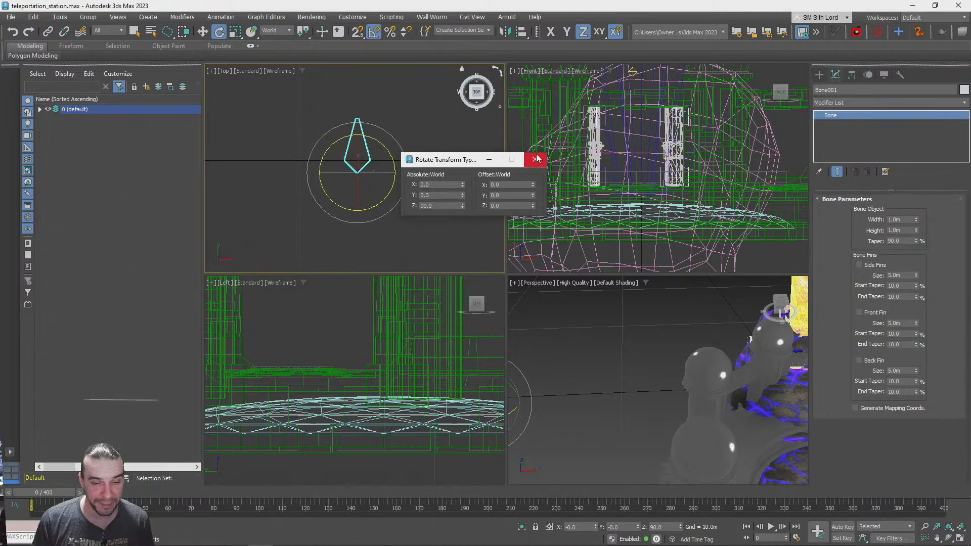
{"action": "left_click", "coordinate": [535, 159]}
Align the bone to the lava rock in X, Y and Z position, pivot point to pivot point
{"action": "left_click", "coordinate": [202, 31]}
{"action": "middle_click_drag", "start_coordinate": [718, 391], "coordinate": [635, 281]}
{"action": "scroll", "coordinate": [635, 282], "scroll_direction": "down", "scroll_amount": 4}
{"action": "middle_click_drag", "start_coordinate": [556, 317], "coordinate": [651, 380]}
{"action": "middle_click_drag", "start_coordinate": [742, 368], "coordinate": [687, 390]}
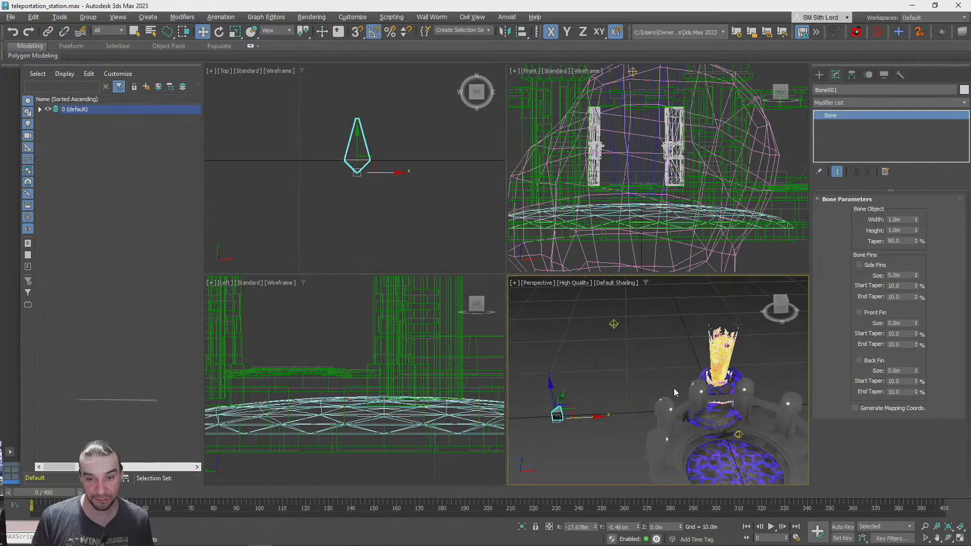
{"action": "left_click", "coordinate": [739, 376]}
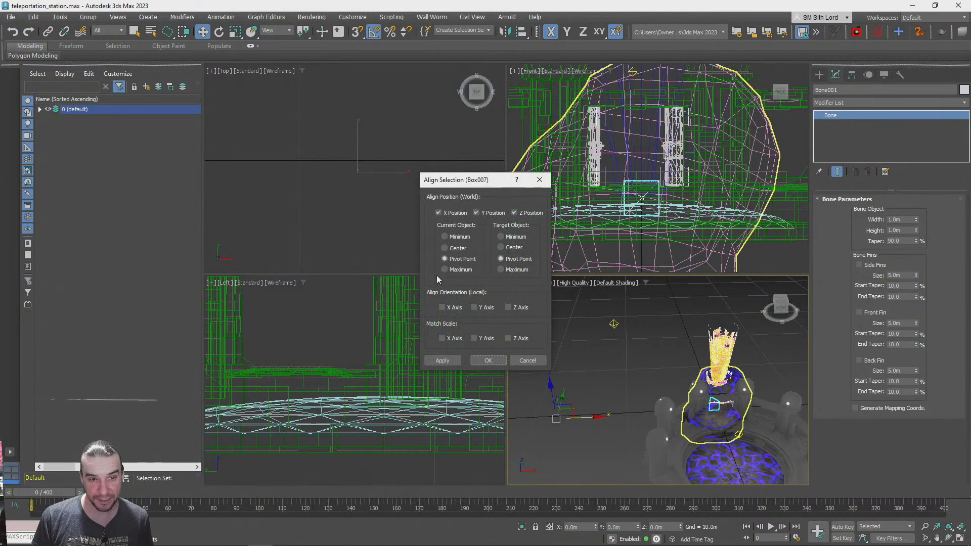
{"action": "left_click", "coordinate": [496, 360]}
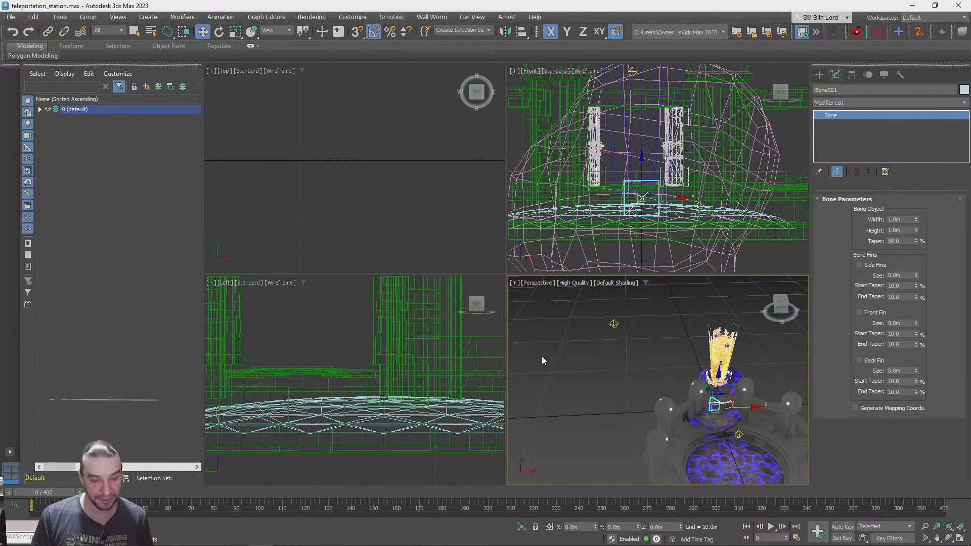
Examine the bone's position and orientation inside the lava rock in the maximized Perspective view
{"action": "left_click", "coordinate": [949, 527]}
{"action": "left_click", "coordinate": [960, 538]}
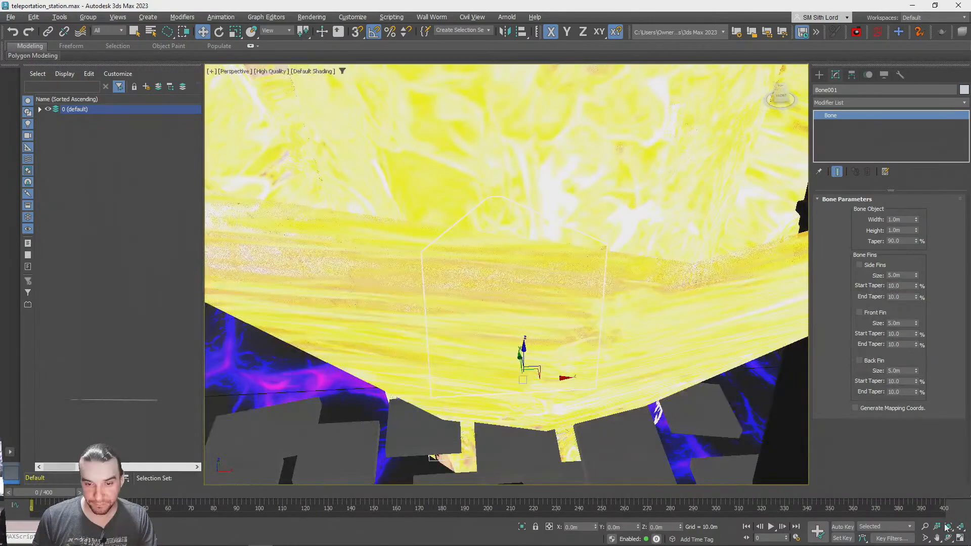
{"action": "middle_click_drag", "start_coordinate": [510, 268], "coordinate": [534, 319], "text": "alt"}
{"action": "scroll", "coordinate": [534, 318], "scroll_direction": "down", "scroll_amount": 10}
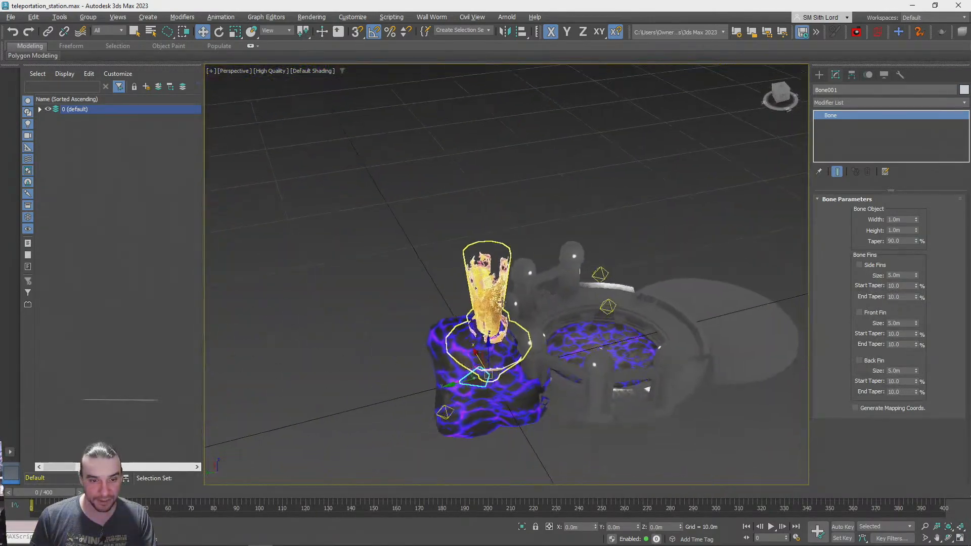
{"action": "scroll", "coordinate": [470, 317], "scroll_direction": "up", "scroll_amount": 10}
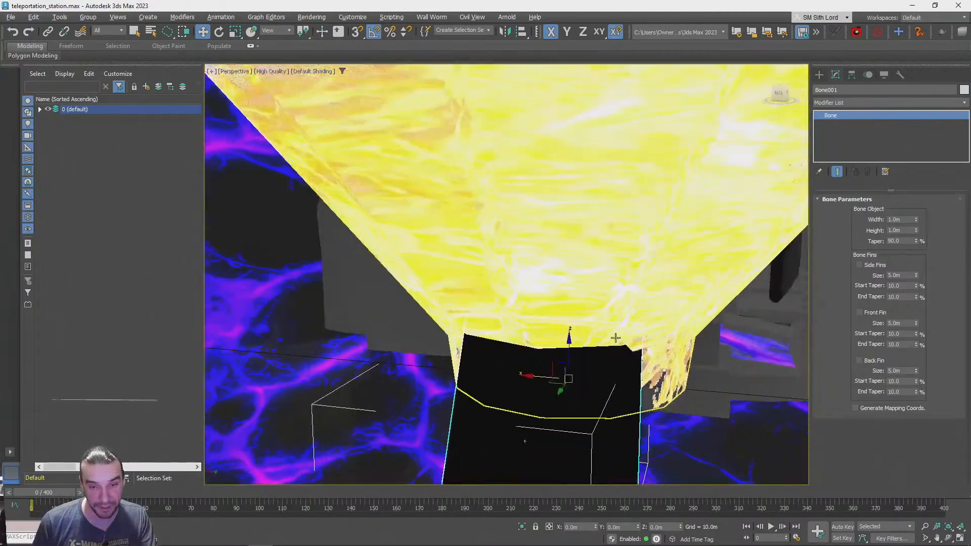
{"action": "middle_click_drag", "start_coordinate": [615, 338], "coordinate": [853, 262], "text": "alt"}
{"action": "left_click", "coordinate": [901, 276]}
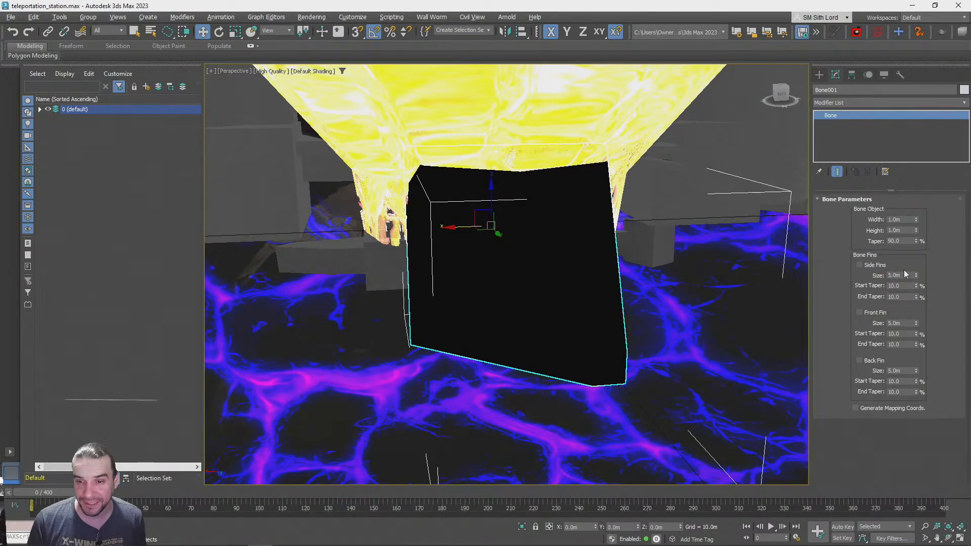
{"action": "scroll", "coordinate": [679, 255], "scroll_direction": "down", "scroll_amount": 6}
{"action": "middle_click_drag", "start_coordinate": [679, 254], "coordinate": [589, 253], "text": "alt"}
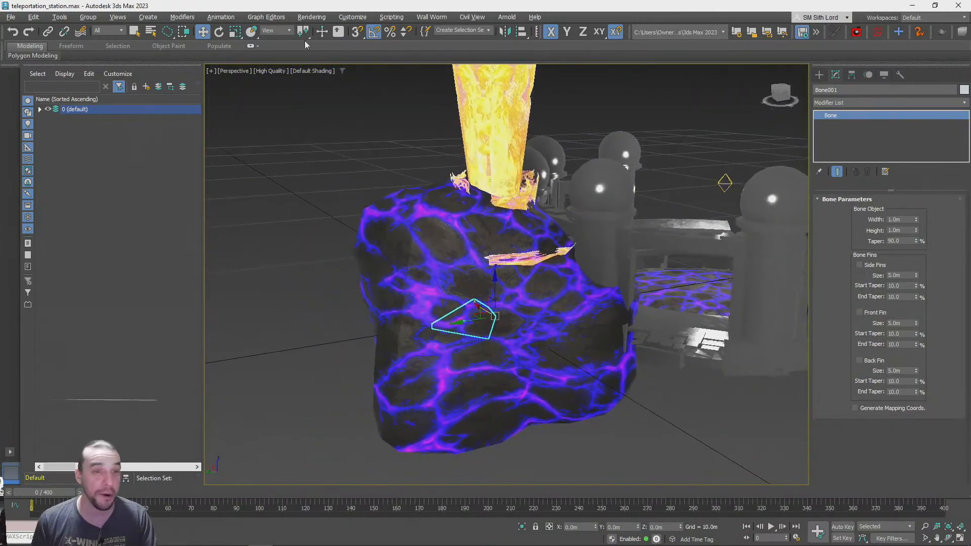
{"action": "left_click", "coordinate": [222, 32]}
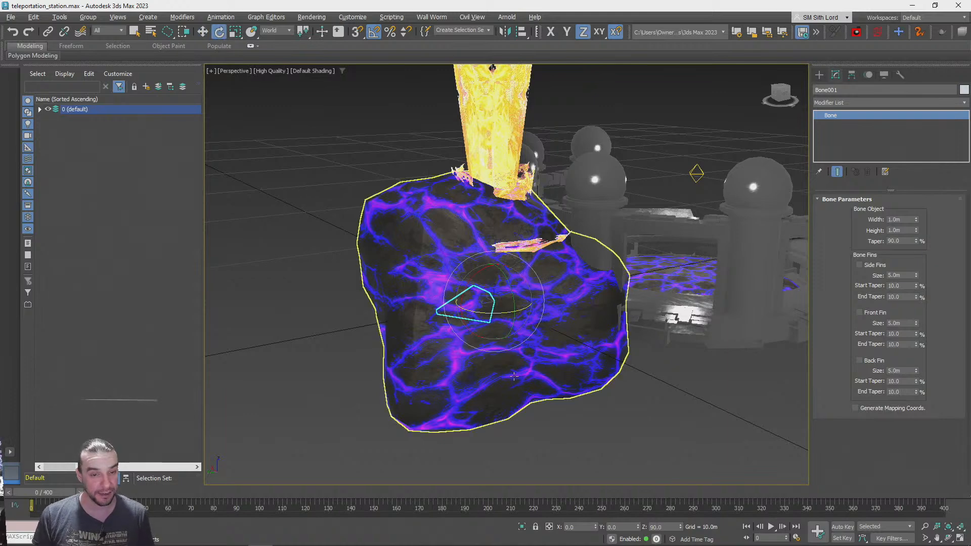
{"action": "key", "text": "q"}
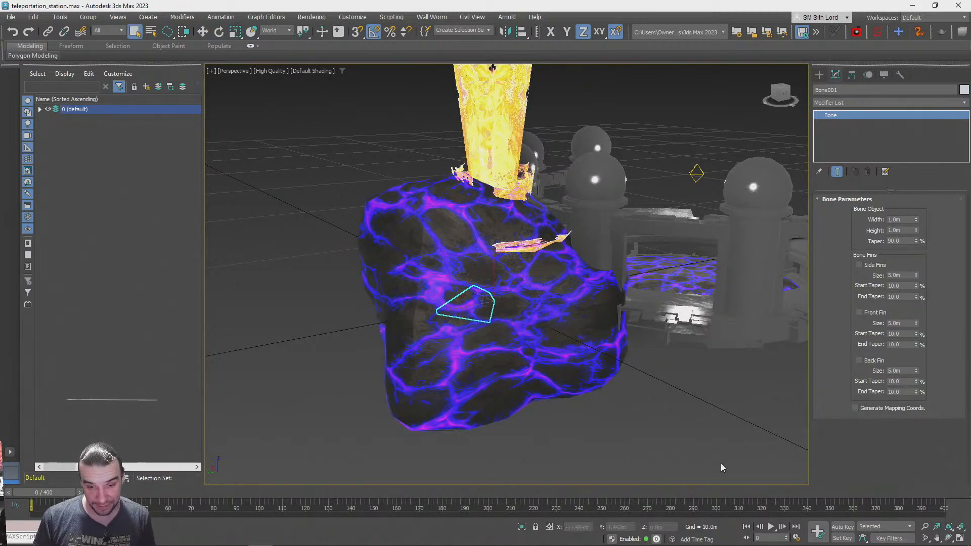
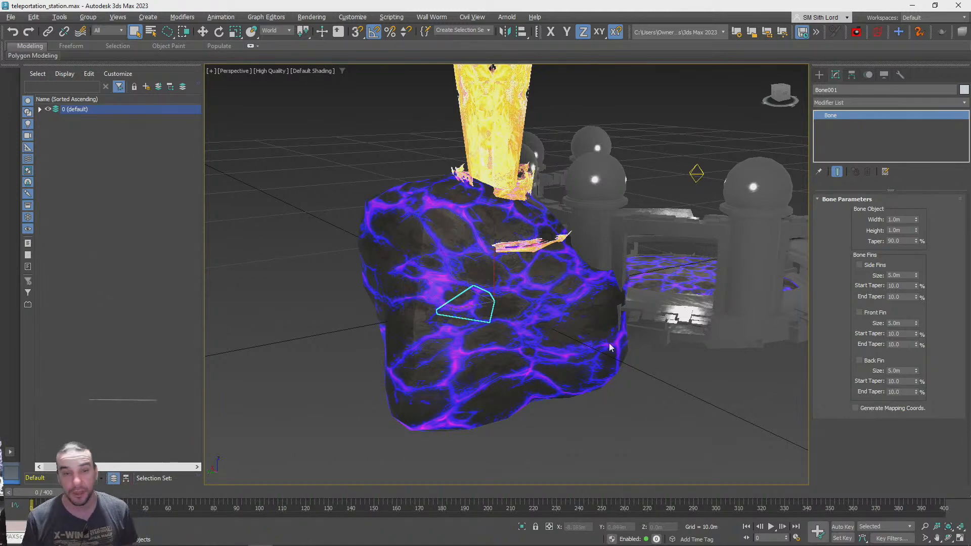
Turn on Set Key animation mode and move the timeline to frame 100 of the 400-frame range
{"action": "left_click", "coordinate": [493, 324]}
{"action": "right_click", "coordinate": [497, 327]}
{"action": "left_click", "coordinate": [344, 150]}
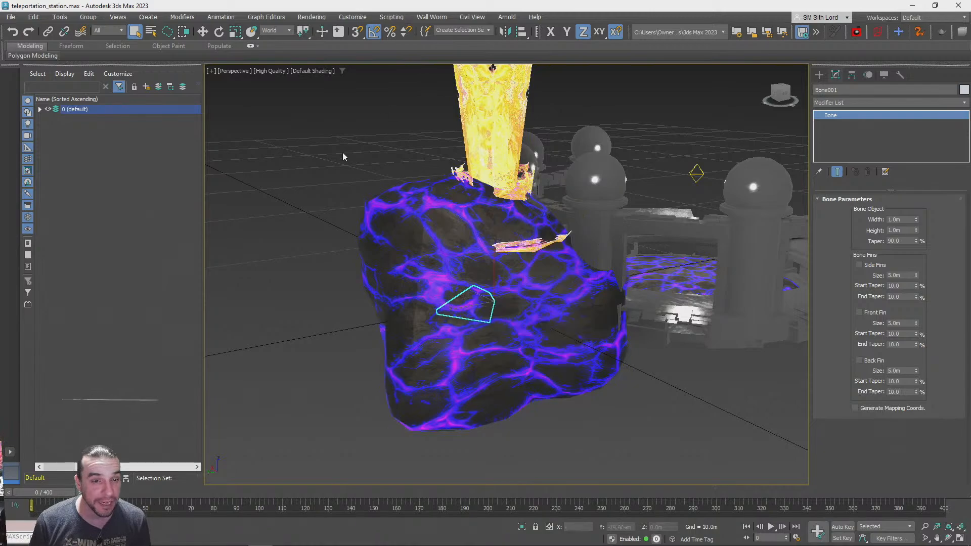
{"action": "scroll", "coordinate": [466, 370], "scroll_direction": "up", "scroll_amount": 6}
{"action": "middle_click_drag", "start_coordinate": [467, 370], "coordinate": [930, 413], "text": "alt"}
{"action": "scroll", "coordinate": [505, 318], "scroll_direction": "down", "scroll_amount": 8}
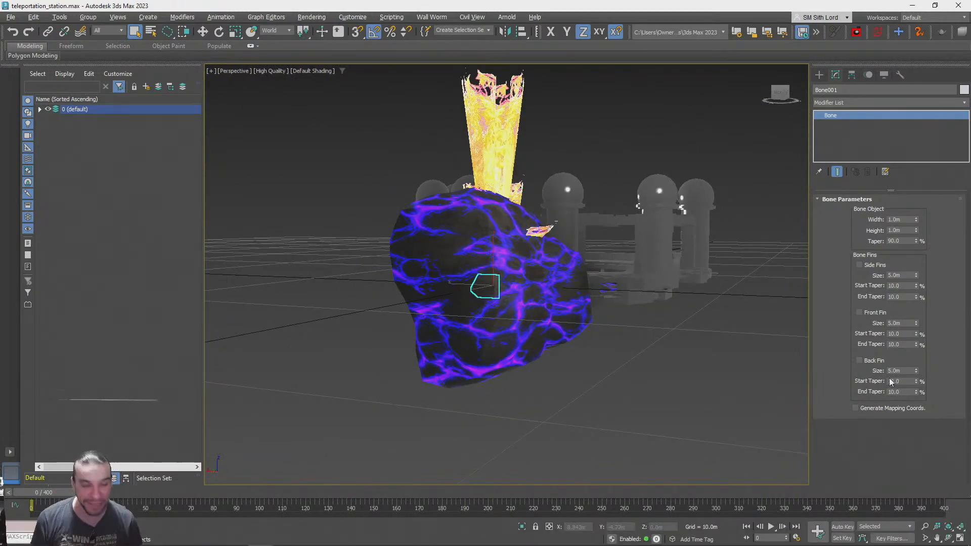
{"action": "left_click", "coordinate": [842, 539]}
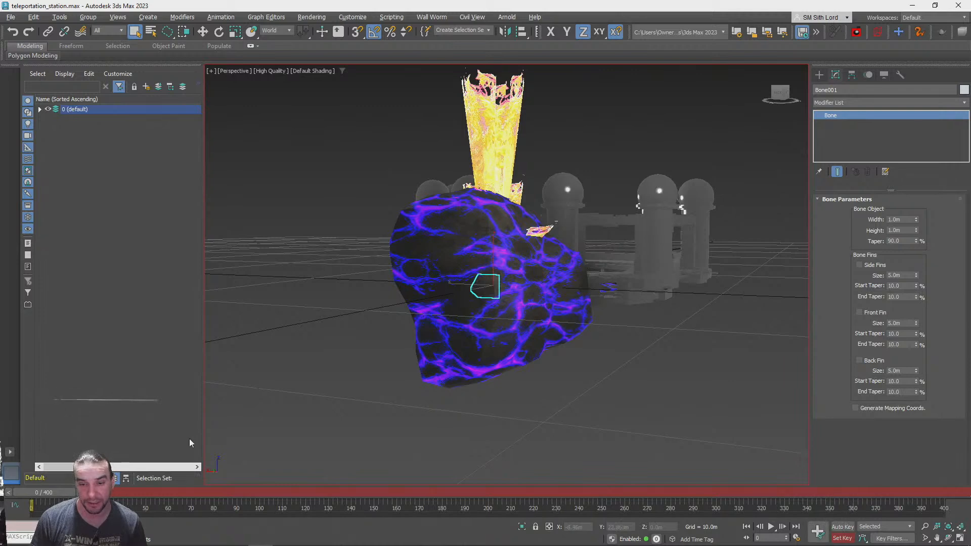
{"action": "left_click_drag", "start_coordinate": [116, 499], "coordinate": [962, 502]}
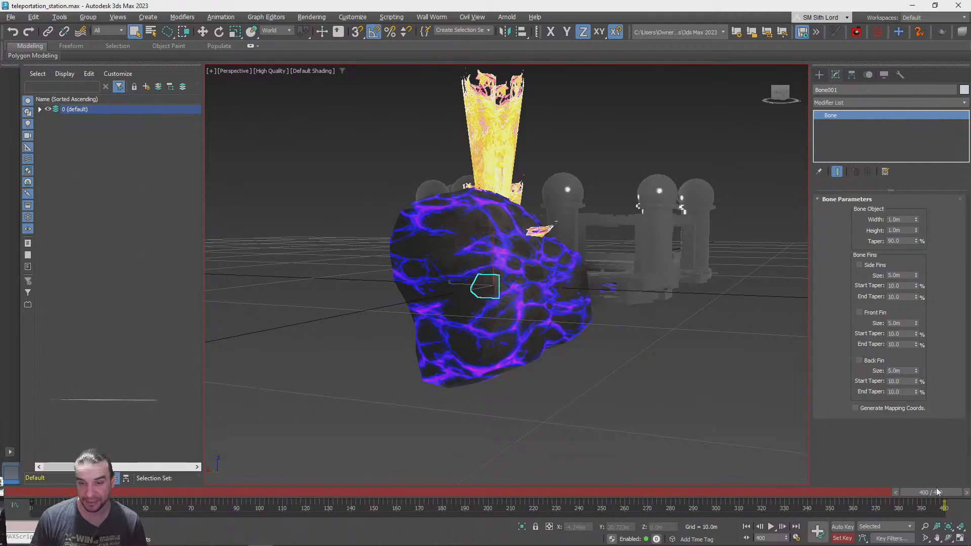
{"action": "left_click_drag", "start_coordinate": [939, 499], "coordinate": [274, 492]}
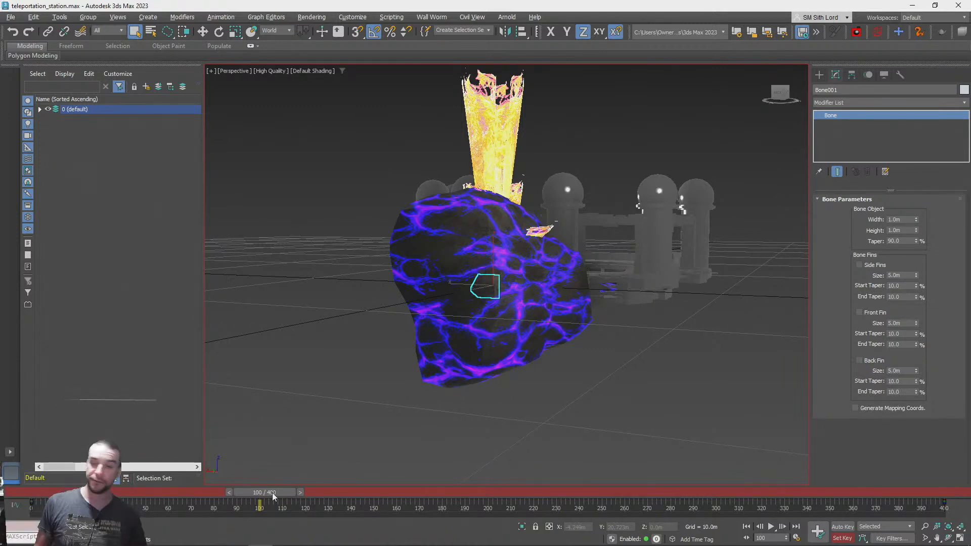
Switch to the PlayCanvas editor in the browser, look over the Teleportation Station doorways, and return to 3ds Max
{"action": "key", "text": "alt+Tab"}
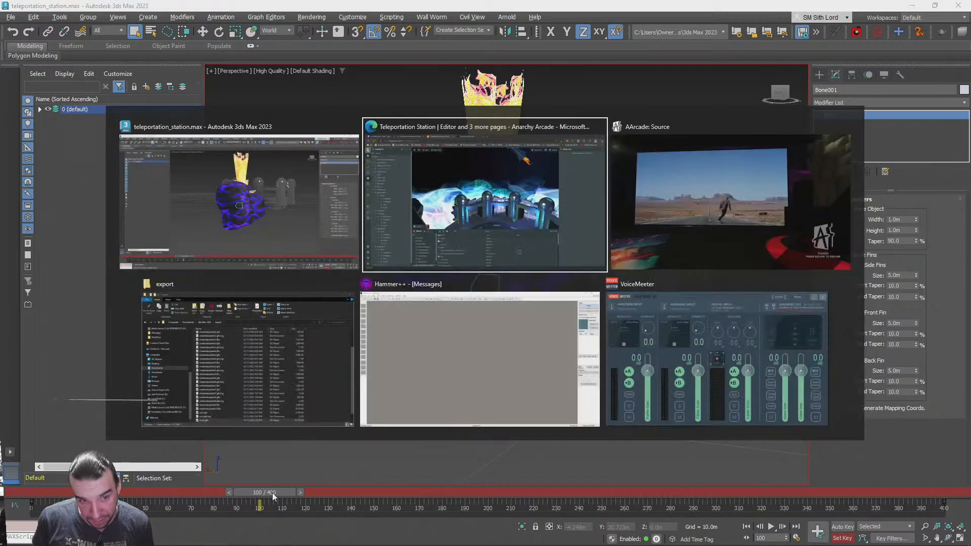
{"action": "right_click_drag", "start_coordinate": [548, 228], "coordinate": [594, 283]}
{"action": "key", "text": "s"}
{"action": "key", "text": "w"}
{"action": "key", "text": "s"}
{"action": "key", "text": "w"}
{"action": "key", "text": "s"}
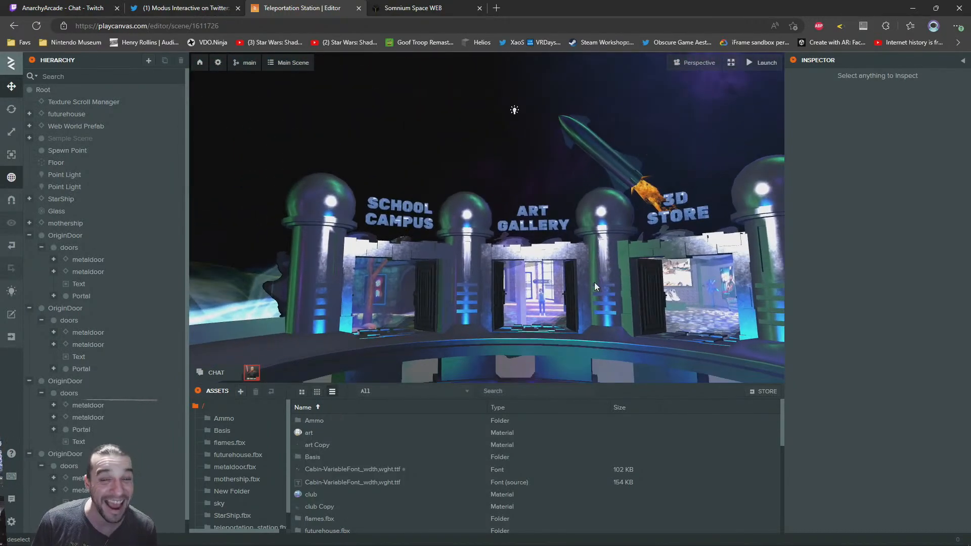
{"action": "key", "text": "alt+Tab"}
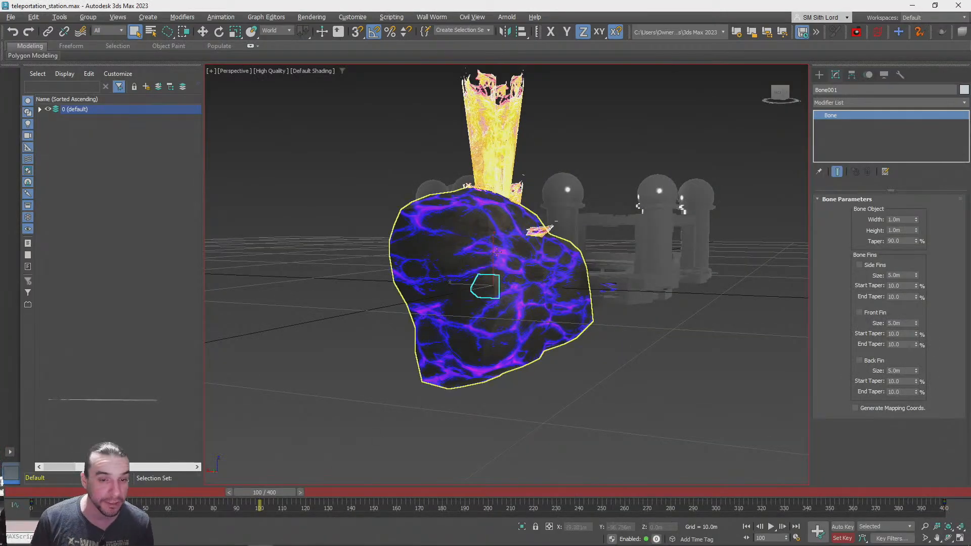
Set the rotation reference coordinate system to Local and rotate the bone to a new orientation for the frame 100 keyframe
{"action": "key", "text": "e"}
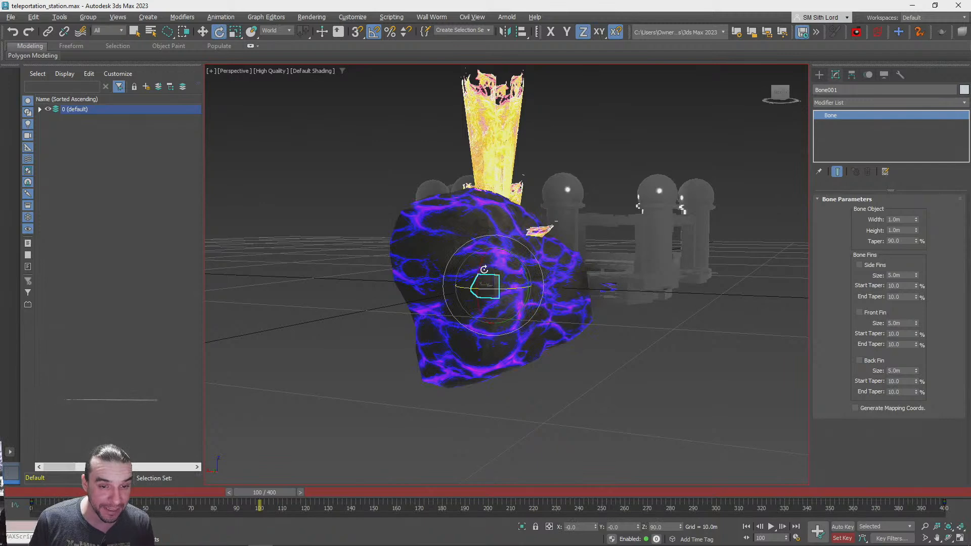
{"action": "left_click", "coordinate": [276, 30]}
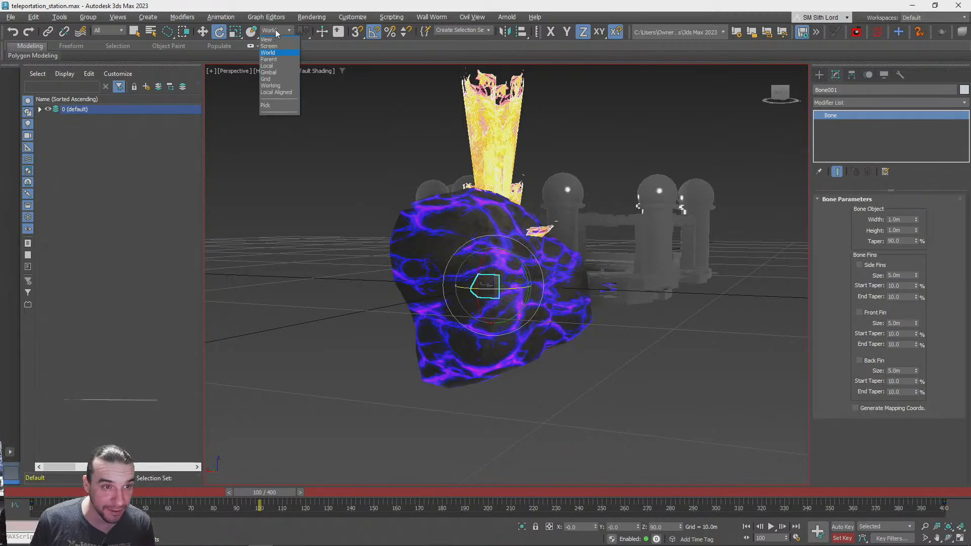
{"action": "left_click", "coordinate": [272, 69]}
{"action": "left_click_drag", "start_coordinate": [508, 263], "coordinate": [497, 268]}
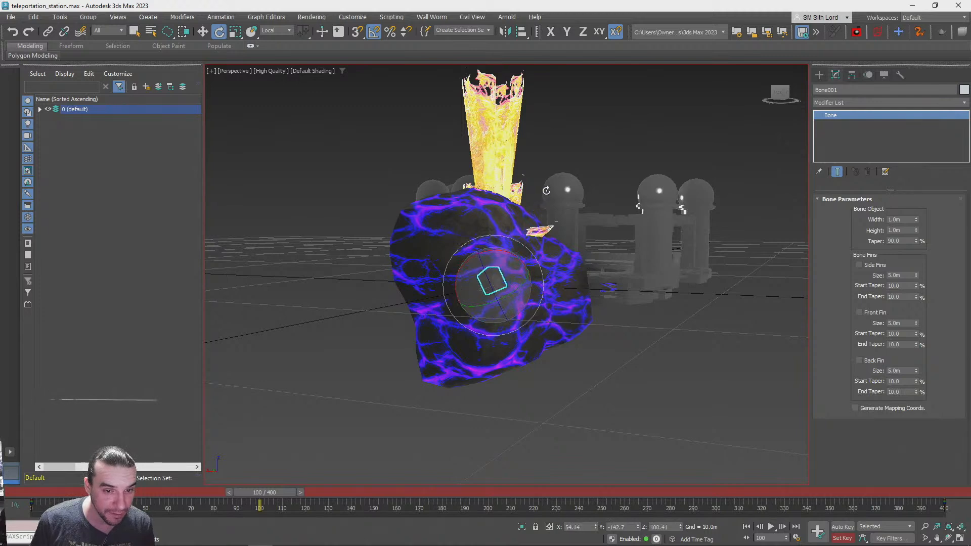
{"action": "key", "text": "F7"}
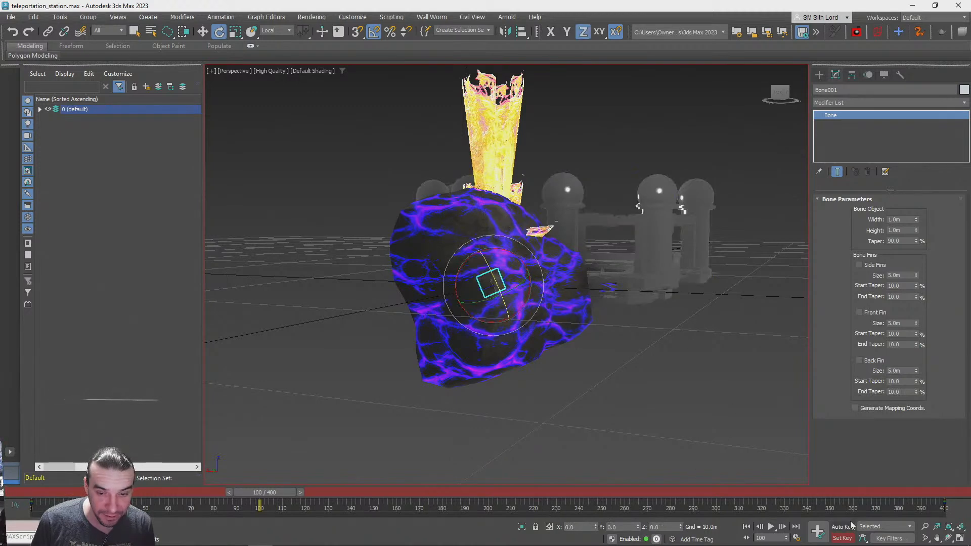
Rotate the bone to new orientations at frames 200 and 300 and return the timeline to frame 0
{"action": "left_click_drag", "start_coordinate": [276, 492], "coordinate": [496, 485]}
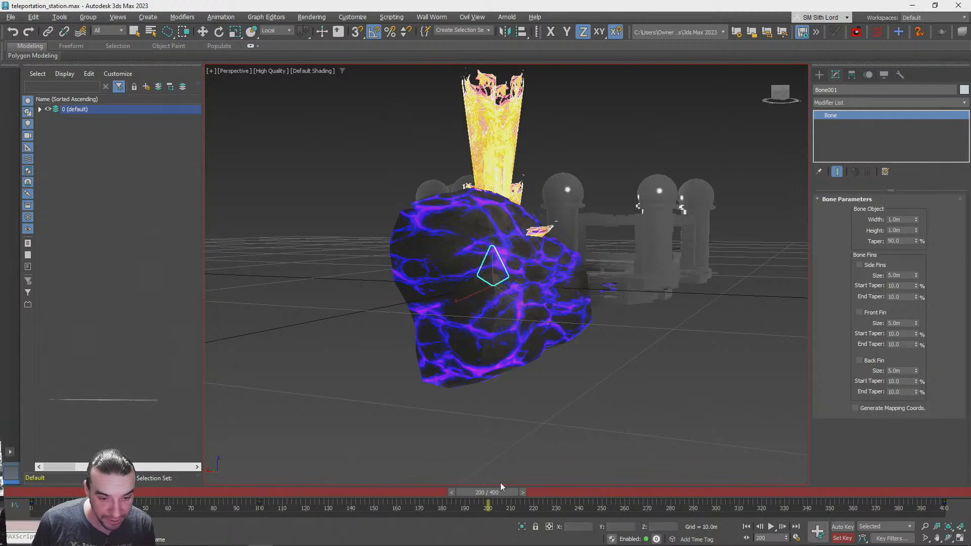
{"action": "key", "text": "e"}
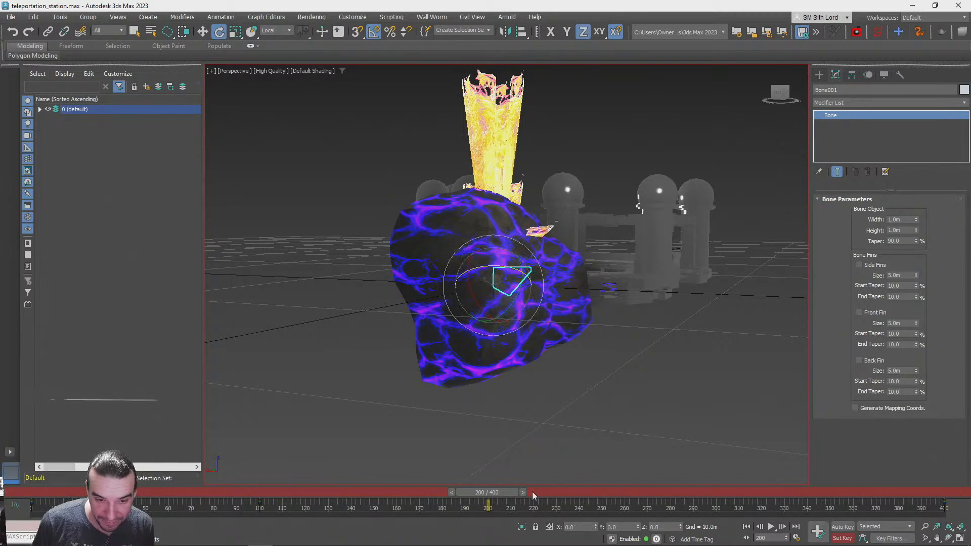
{"action": "left_click_drag", "start_coordinate": [490, 492], "coordinate": [715, 492]}
{"action": "left_click_drag", "start_coordinate": [471, 272], "coordinate": [413, 360]}
{"action": "left_click_drag", "start_coordinate": [713, 492], "coordinate": [253, 501]}
{"action": "key", "text": "e"}
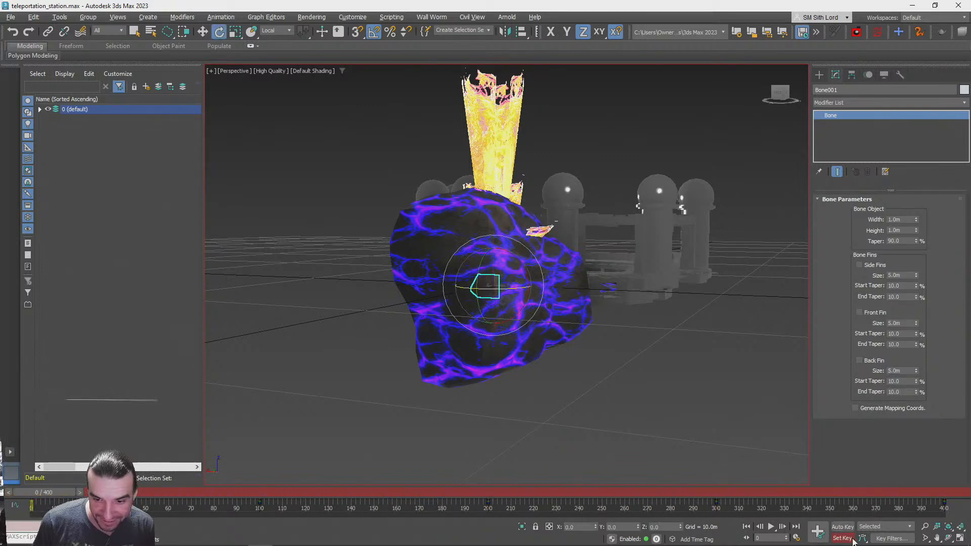
Play back the bone's rotation animation with the scene in wireframe, and return to shaded display at frame 0
{"action": "left_click", "coordinate": [772, 527]}
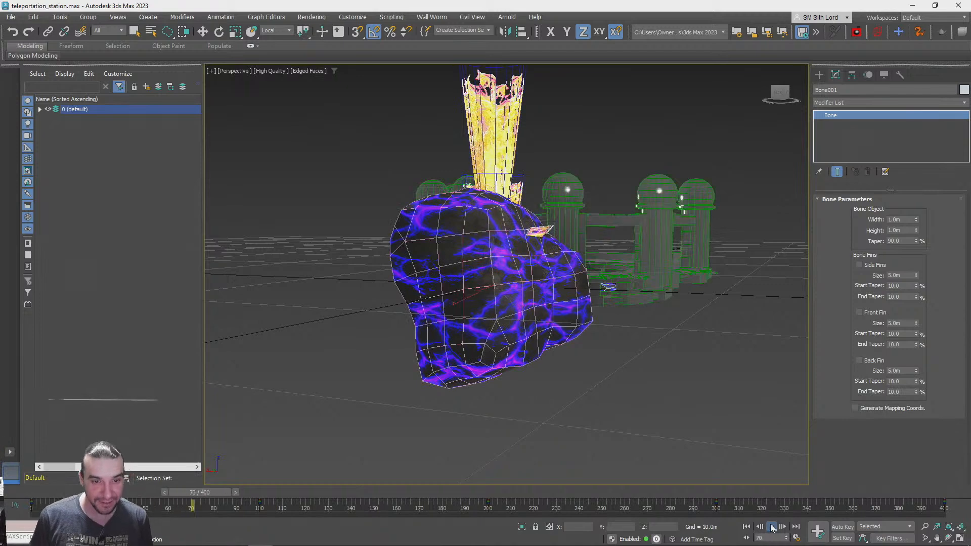
{"action": "key", "text": "F3"}
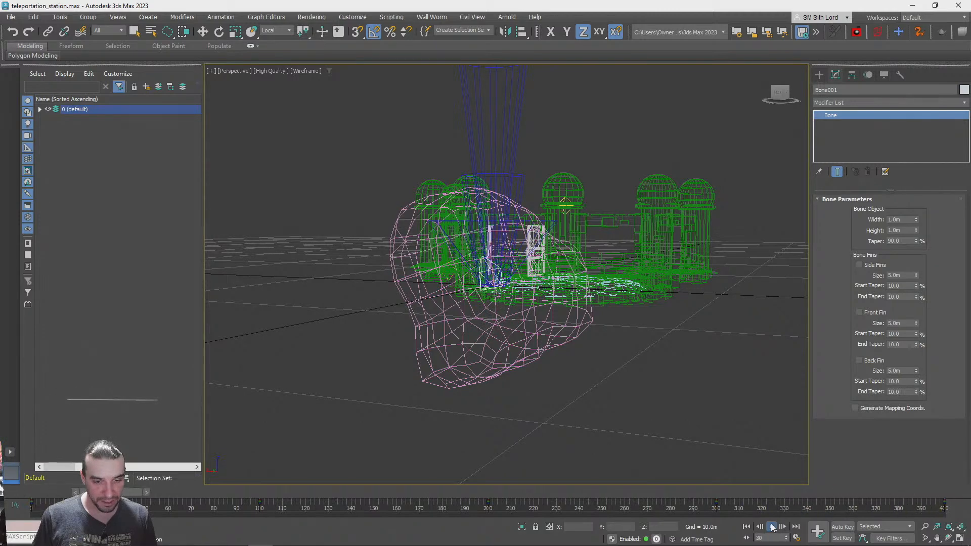
{"action": "key", "text": "F3"}
{"action": "key", "text": "e"}
{"action": "left_click", "coordinate": [747, 526]}
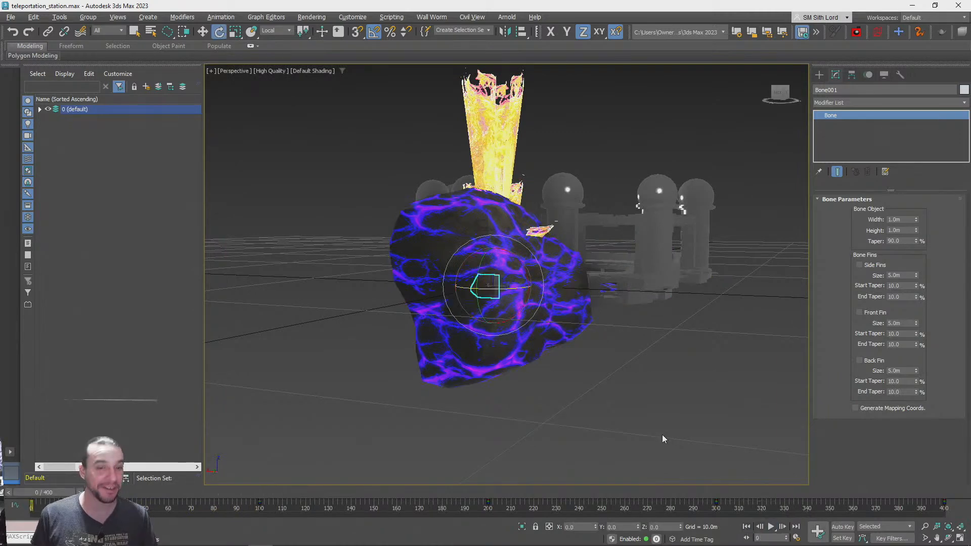
Clear the selection and examine the lava rock and its flame from outside and up close inside
{"action": "key", "text": "q"}
{"action": "left_click", "coordinate": [602, 390]}
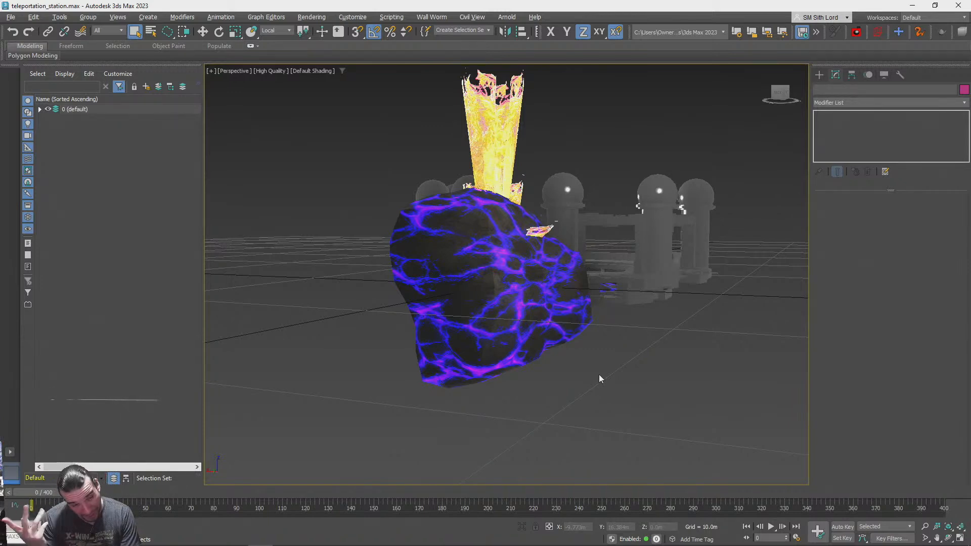
{"action": "scroll", "coordinate": [515, 275], "scroll_direction": "up", "scroll_amount": 1}
{"action": "middle_click_drag", "start_coordinate": [515, 275], "coordinate": [533, 342], "text": "alt"}
{"action": "scroll", "coordinate": [534, 341], "scroll_direction": "up", "scroll_amount": 2}
{"action": "scroll", "coordinate": [533, 341], "scroll_direction": "down", "scroll_amount": 3}
{"action": "scroll", "coordinate": [533, 342], "scroll_direction": "up", "scroll_amount": 3}
{"action": "scroll", "coordinate": [533, 341], "scroll_direction": "down", "scroll_amount": 5}
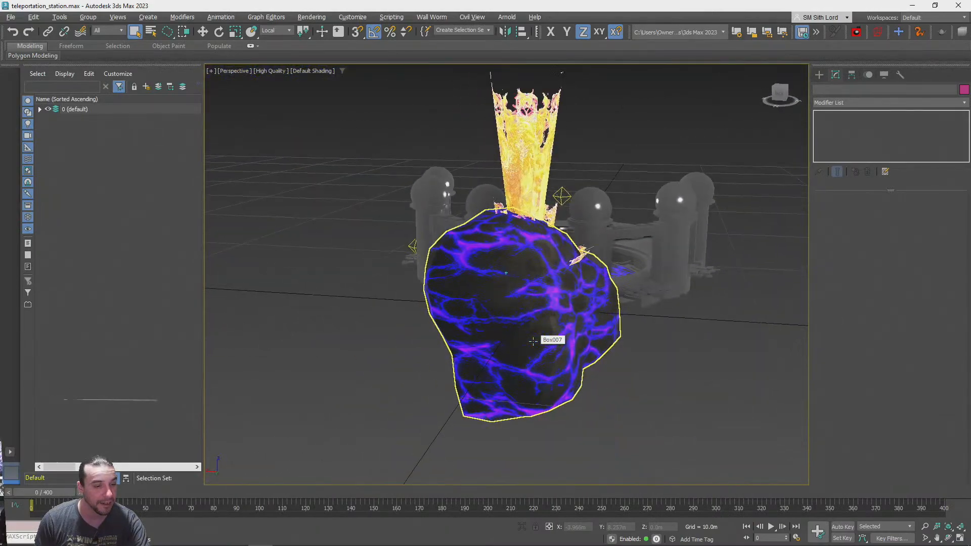
{"action": "scroll", "coordinate": [533, 342], "scroll_direction": "up", "scroll_amount": 8}
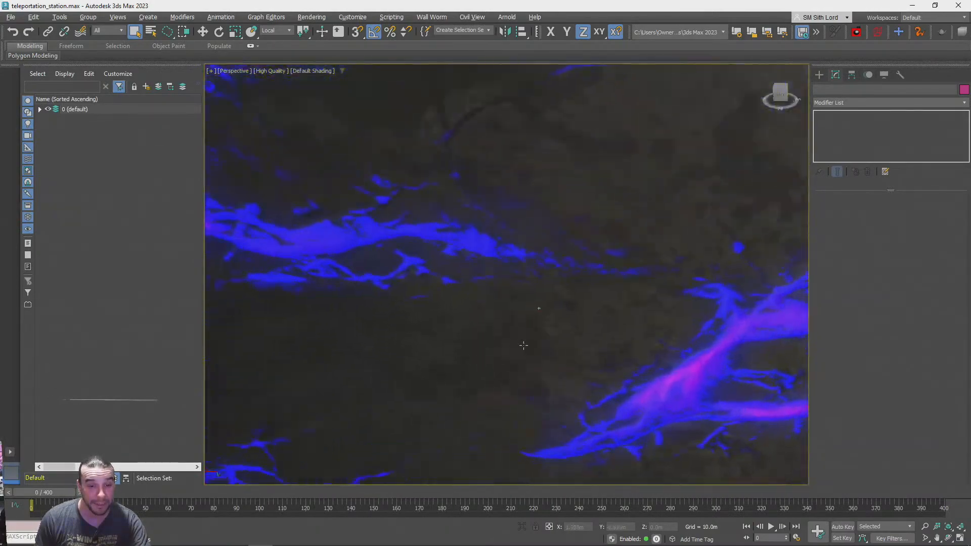
{"action": "scroll", "coordinate": [521, 344], "scroll_direction": "up", "scroll_amount": 2}
{"action": "scroll", "coordinate": [522, 345], "scroll_direction": "down", "scroll_amount": 5}
{"action": "middle_click_drag", "start_coordinate": [522, 345], "coordinate": [520, 349], "text": "alt"}
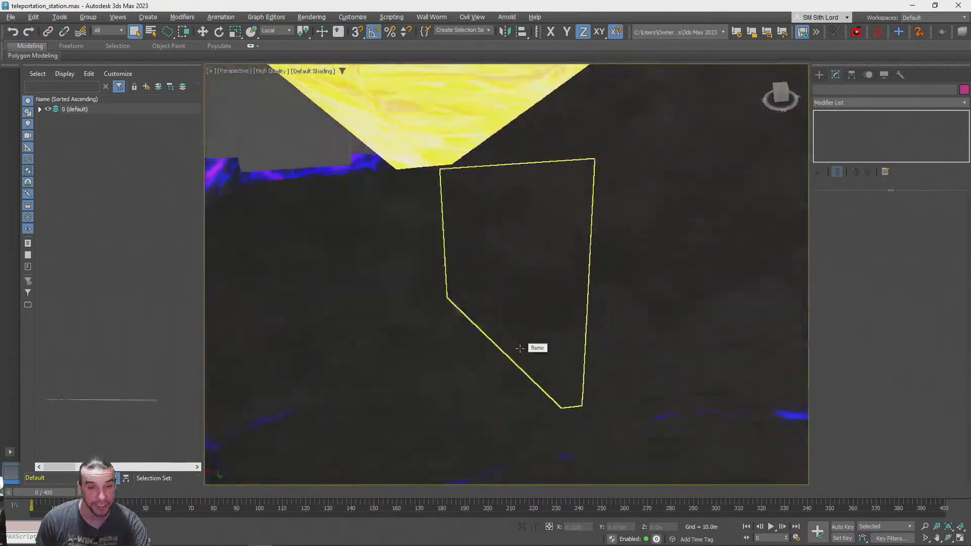
{"action": "scroll", "coordinate": [440, 310], "scroll_direction": "down", "scroll_amount": 3}
Select the bone inside the lava rock and open the Mini Curve Editor
{"action": "left_click", "coordinate": [424, 288]}
{"action": "scroll", "coordinate": [423, 289], "scroll_direction": "down", "scroll_amount": 6}
{"action": "middle_click_drag", "start_coordinate": [437, 301], "coordinate": [436, 305], "text": "alt"}
{"action": "scroll", "coordinate": [438, 302], "scroll_direction": "up", "scroll_amount": 3}
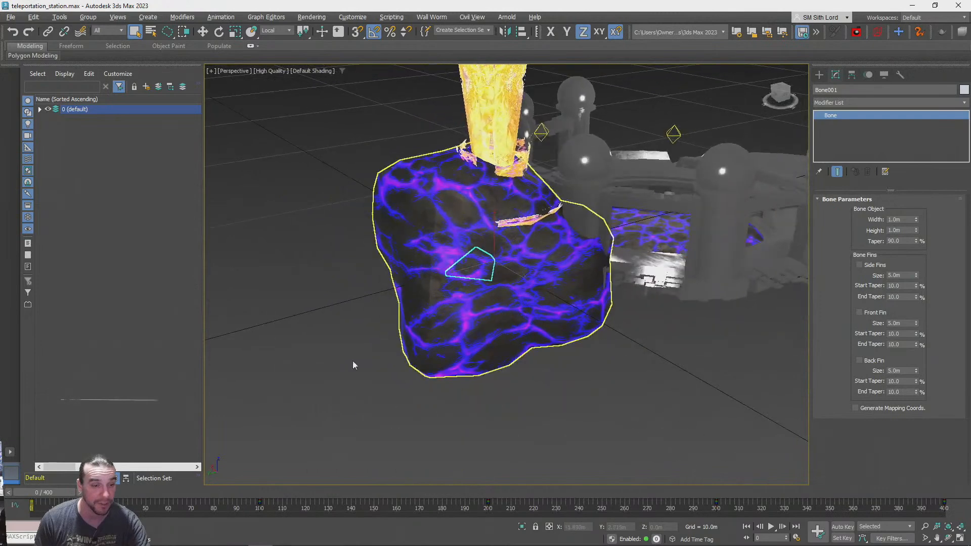
{"action": "left_click", "coordinate": [16, 505]}
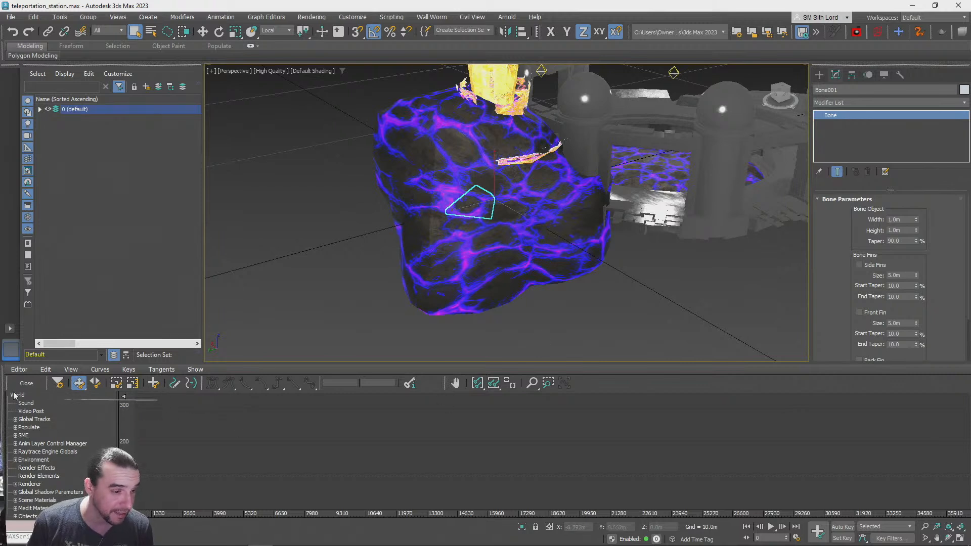
{"action": "left_click", "coordinate": [96, 370]}
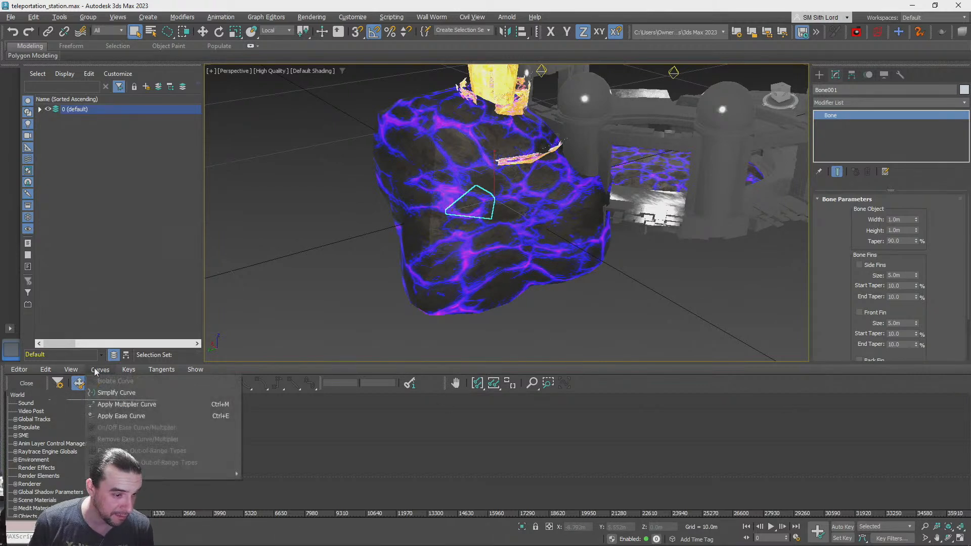
{"action": "left_click", "coordinate": [96, 371]}
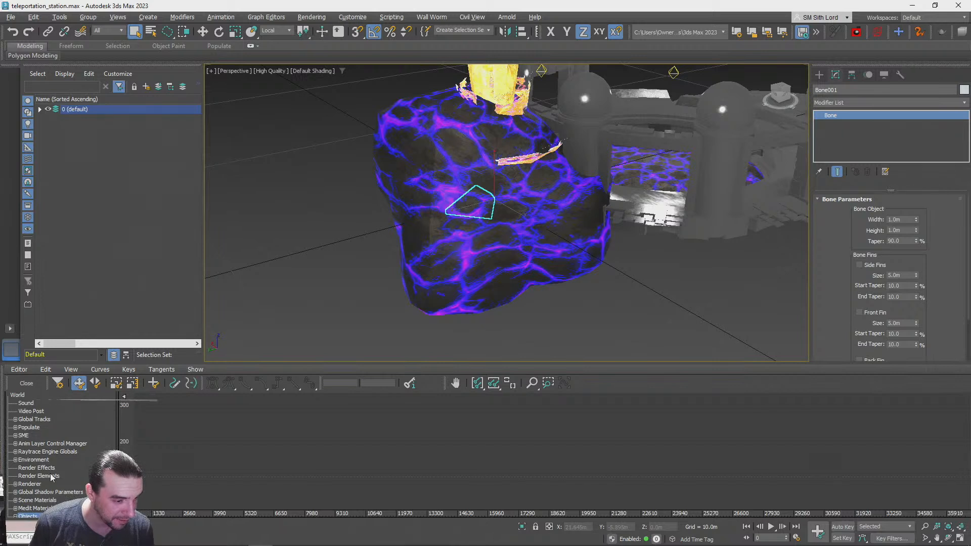
Examine the Position, Rotation and bone parameter tracks of Bone001 in the curve editor for animation curves
{"action": "left_click", "coordinate": [68, 493]}
{"action": "scroll", "coordinate": [64, 467], "scroll_direction": "down", "scroll_amount": 4}
{"action": "left_click", "coordinate": [58, 453]}
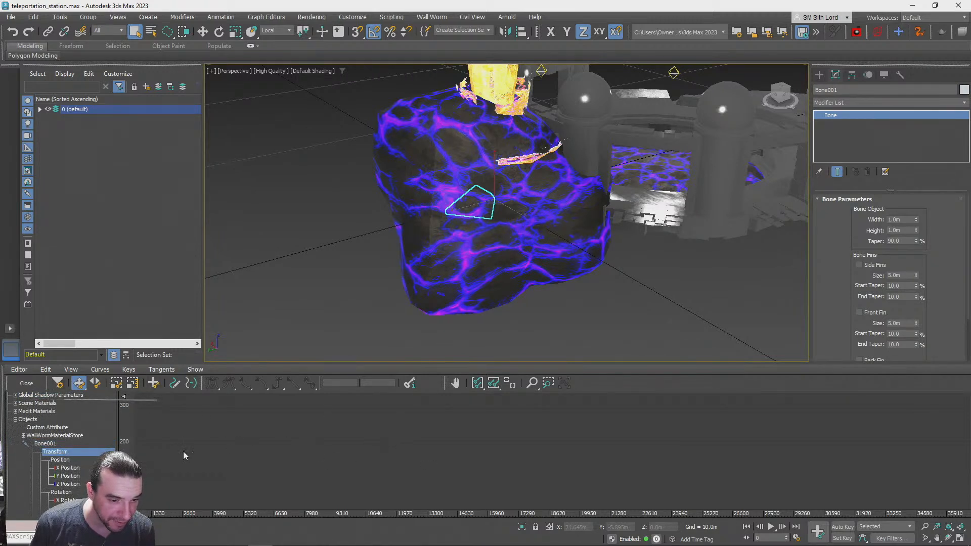
{"action": "left_click", "coordinate": [60, 459]}
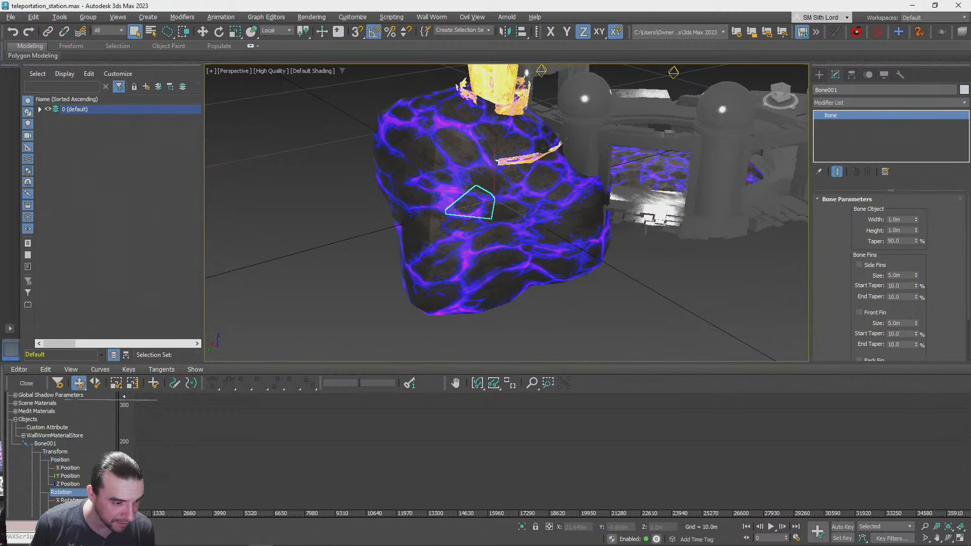
{"action": "scroll", "coordinate": [73, 498], "scroll_direction": "down", "scroll_amount": 3}
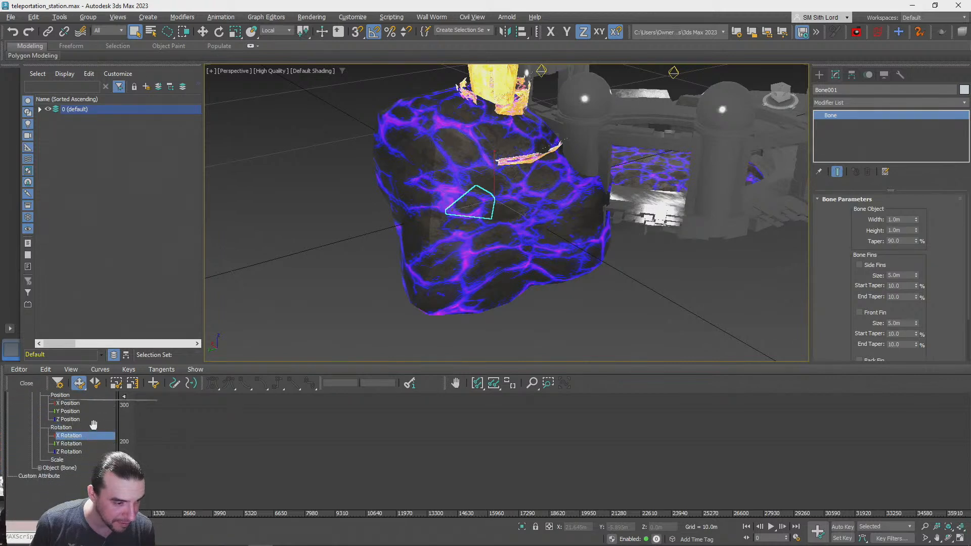
{"action": "left_click", "coordinate": [39, 509]}
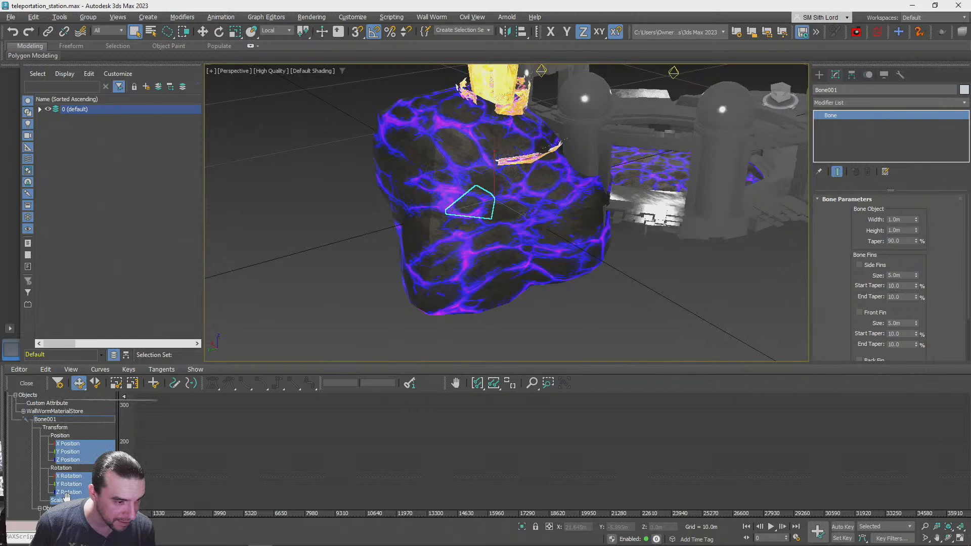
{"action": "left_click", "coordinate": [76, 509]}
{"action": "scroll", "coordinate": [101, 411], "scroll_direction": "down", "scroll_amount": 6}
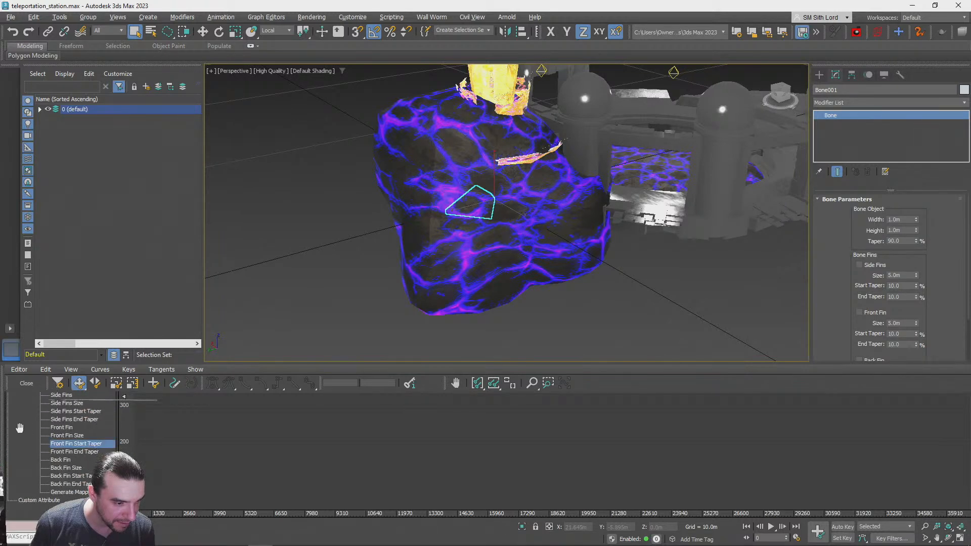
{"action": "scroll", "coordinate": [20, 428], "scroll_direction": "up", "scroll_amount": 5}
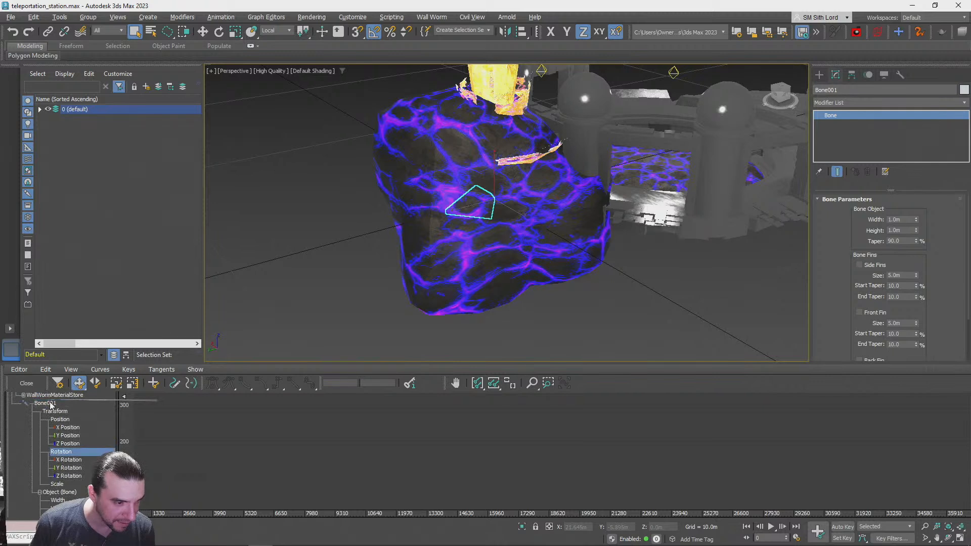
Select the Bone001 track and fit the curve graph to its horizontal and value extents
{"action": "left_click", "coordinate": [50, 404]}
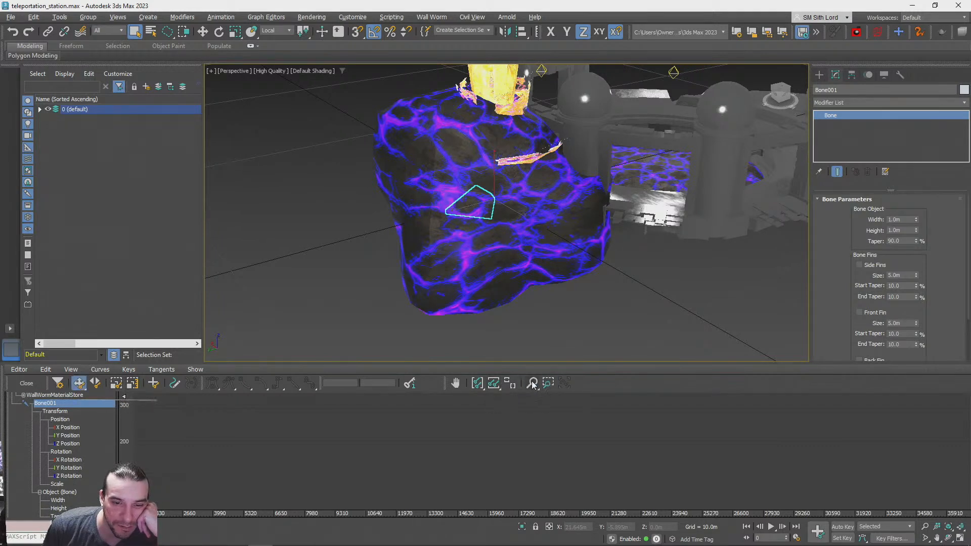
{"action": "left_click", "coordinate": [478, 384]}
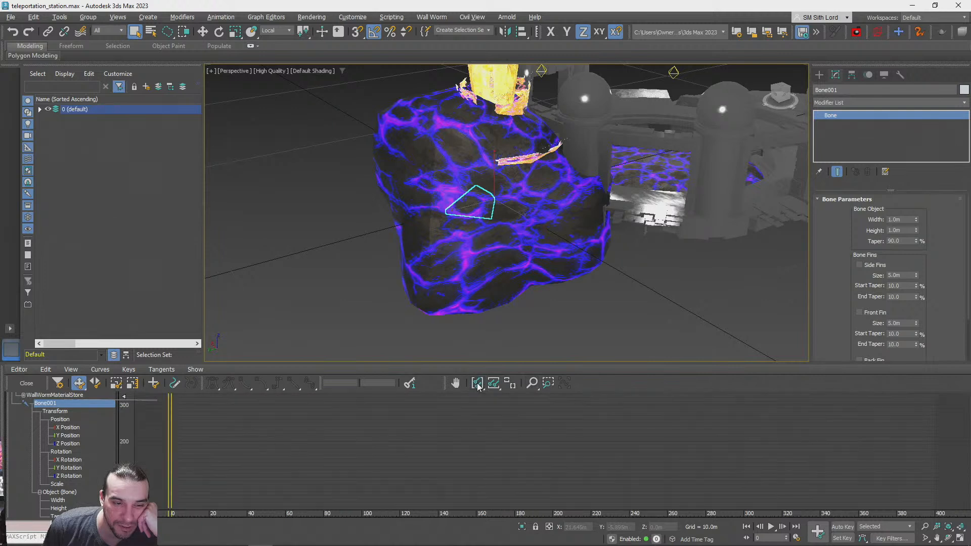
{"action": "left_click", "coordinate": [489, 383]}
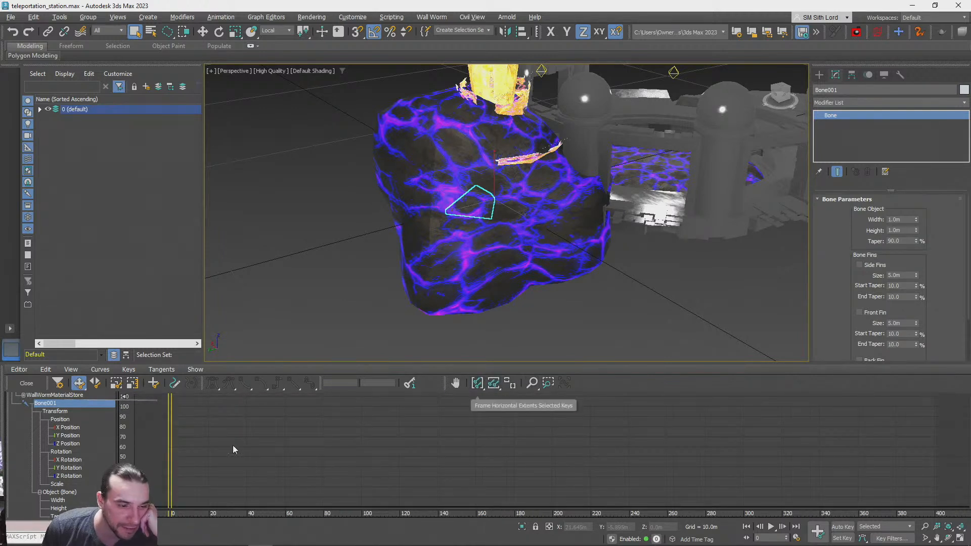
Look through the Transform, Position and Rotation tracks of Bone001 in the curve editor for their animation curves
{"action": "left_click", "coordinate": [60, 453]}
{"action": "left_click", "coordinate": [57, 420]}
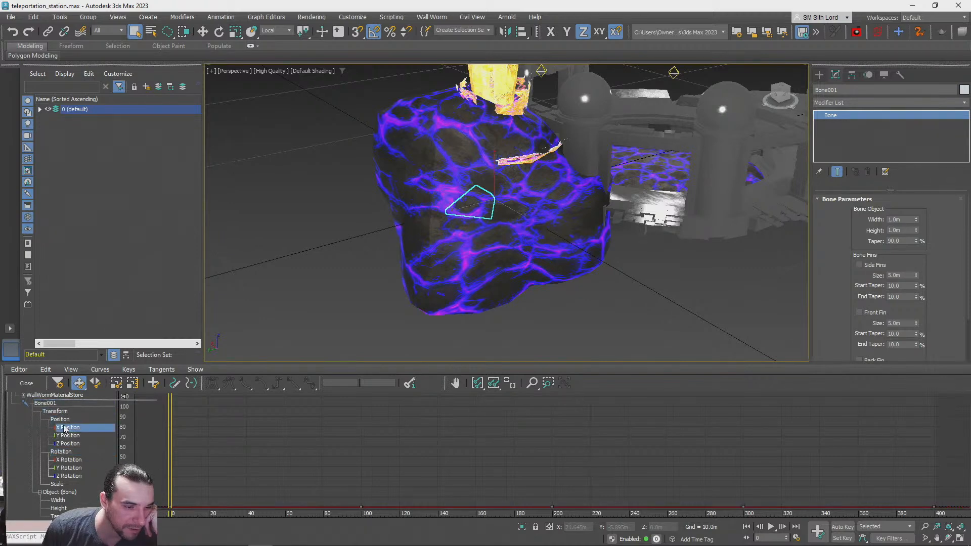
{"action": "left_click", "coordinate": [62, 413]}
{"action": "left_click", "coordinate": [62, 453]}
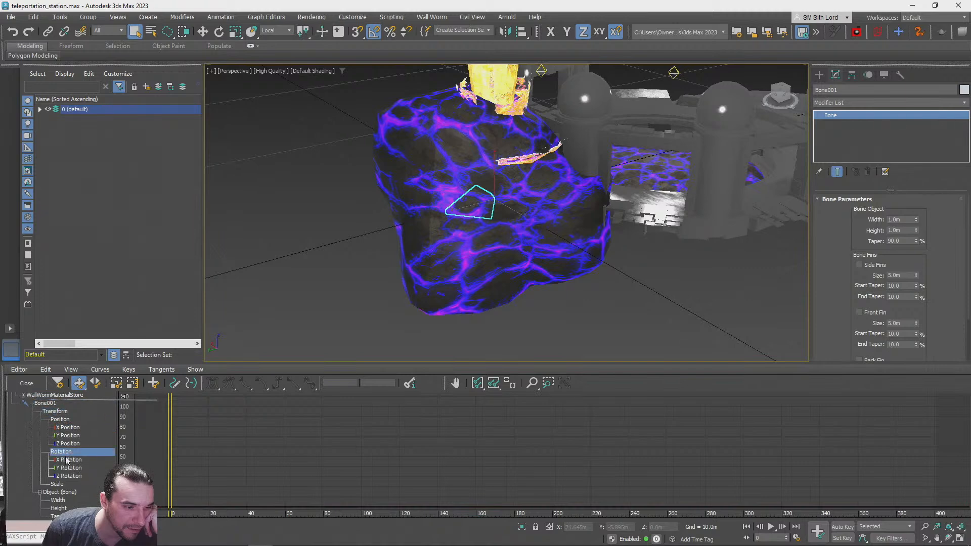
{"action": "left_click", "coordinate": [71, 468]}
{"action": "left_click", "coordinate": [57, 452]}
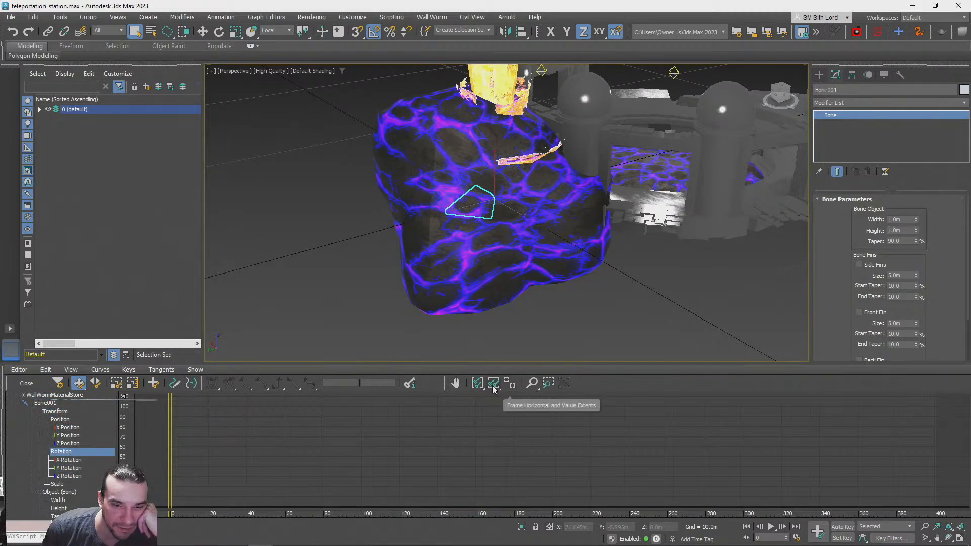
{"action": "left_click", "coordinate": [532, 384]}
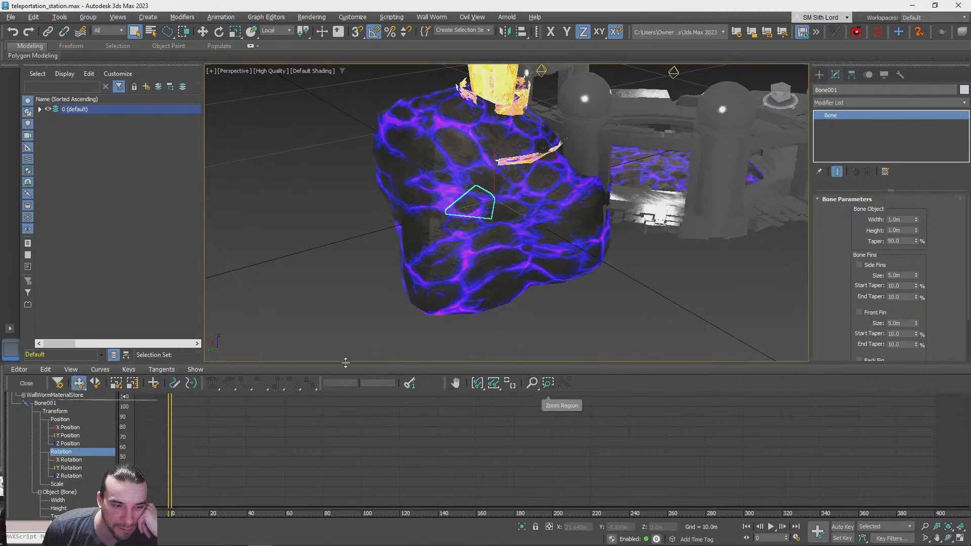
{"action": "left_click", "coordinate": [78, 384]}
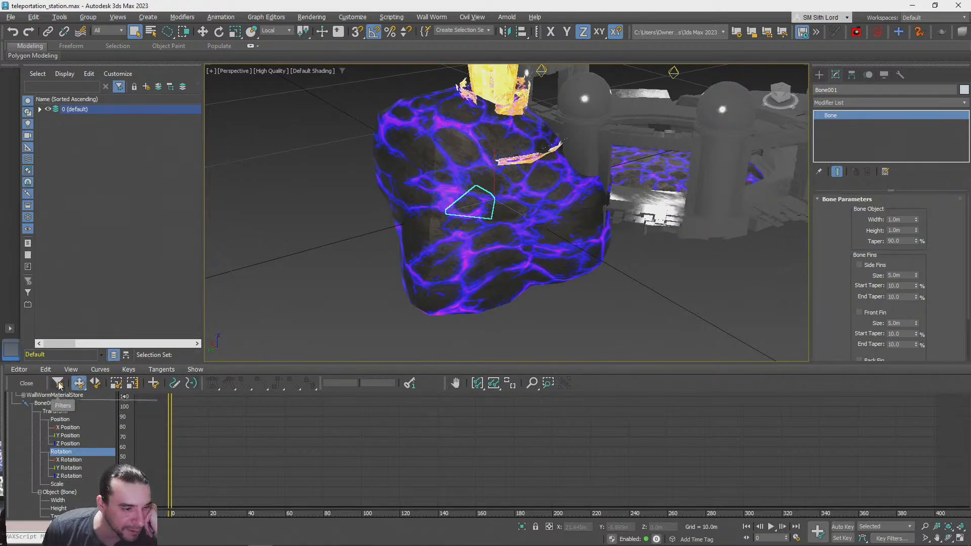
{"action": "left_click", "coordinate": [43, 404]}
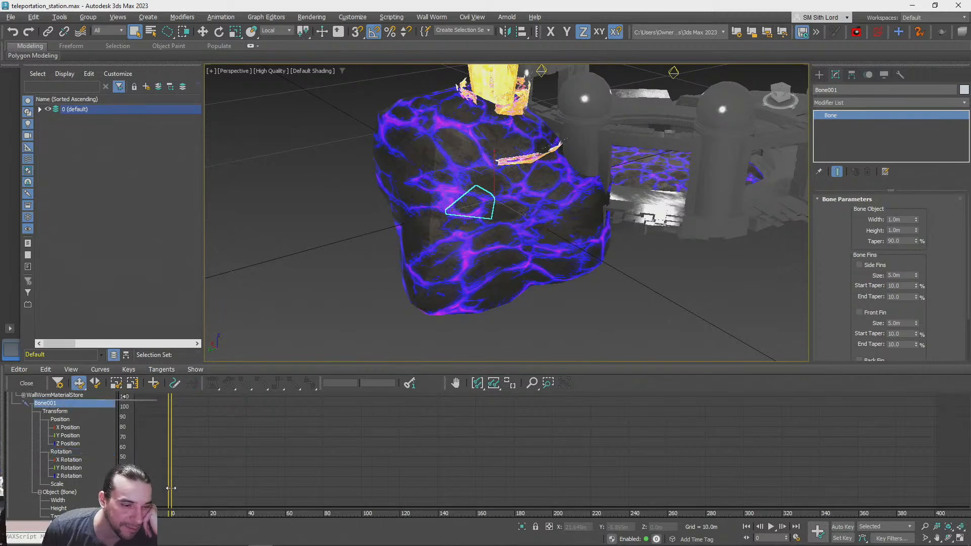
Rescale the curve graph around frame 0 and examine the Y Rotation curve of Bone001
{"action": "left_click", "coordinate": [531, 383]}
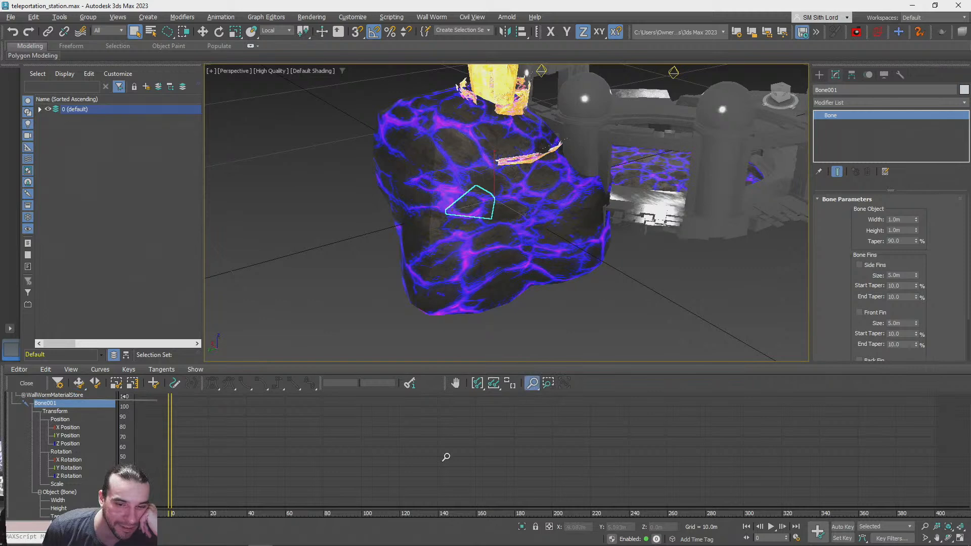
{"action": "left_click_drag", "start_coordinate": [428, 460], "coordinate": [424, 416]}
{"action": "middle_click_drag", "start_coordinate": [291, 451], "coordinate": [724, 389]}
{"action": "middle_click_drag", "start_coordinate": [415, 389], "coordinate": [453, 468]}
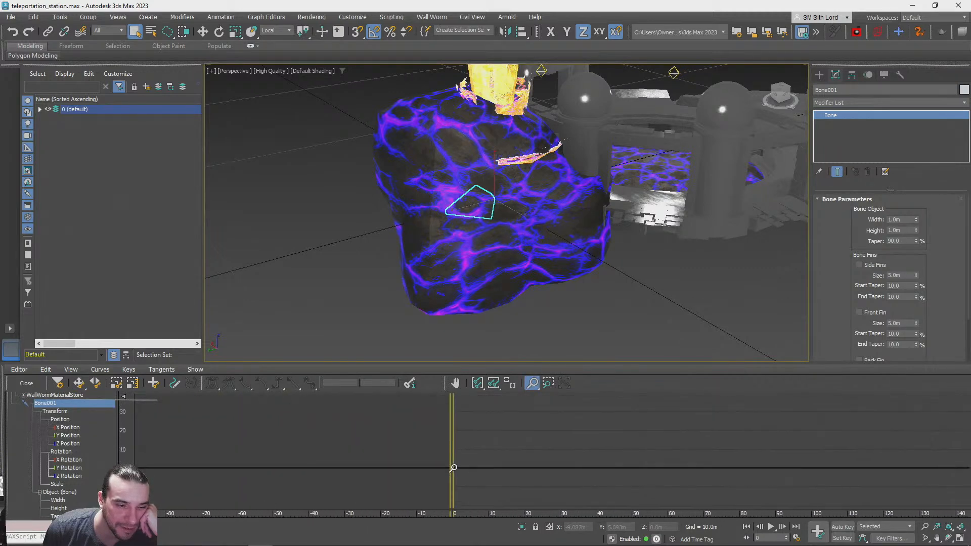
{"action": "left_click", "coordinate": [68, 468]}
{"action": "mouse_move", "coordinate": [580, 474]}
{"action": "middle_mouse_down"}
{"action": "mouse_move", "coordinate": [536, 424]}
{"action": "mouse_move", "coordinate": [601, 462]}
{"action": "mouse_move", "coordinate": [575, 405]}
{"action": "middle_mouse_up"}
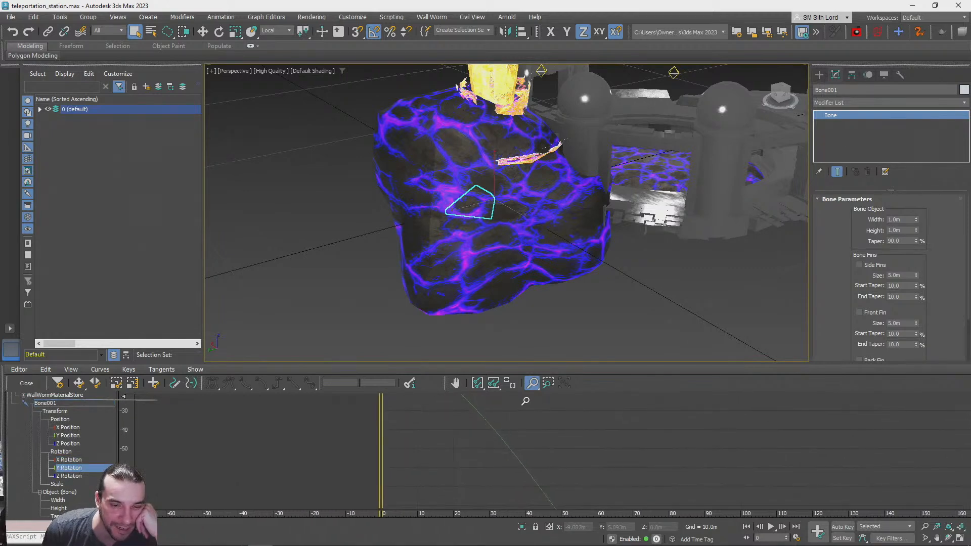
{"action": "left_click_drag", "start_coordinate": [555, 443], "coordinate": [563, 510]}
{"action": "middle_click_drag", "start_coordinate": [628, 463], "coordinate": [484, 441]}
Compare the X, Y and Z Rotation curves of Bone001 and inspect the X Rotation curve across the whole animation range
{"action": "left_click", "coordinate": [58, 451]}
{"action": "left_click", "coordinate": [70, 461]}
{"action": "left_click", "coordinate": [66, 470]}
{"action": "left_click", "coordinate": [75, 477]}
{"action": "left_click", "coordinate": [75, 469]}
{"action": "left_click", "coordinate": [71, 460]}
{"action": "middle_click_drag", "start_coordinate": [494, 429], "coordinate": [460, 467]}
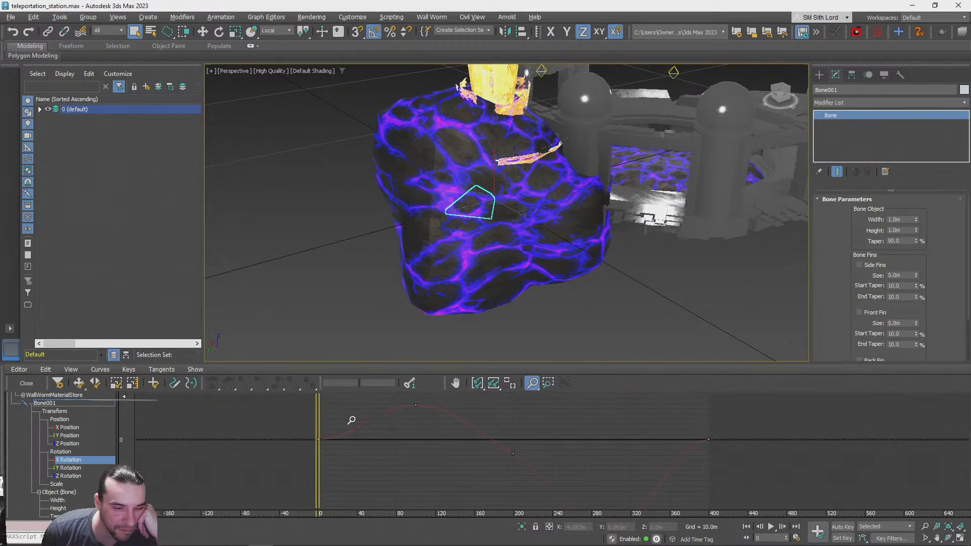
{"action": "middle_click_drag", "start_coordinate": [340, 427], "coordinate": [347, 449]}
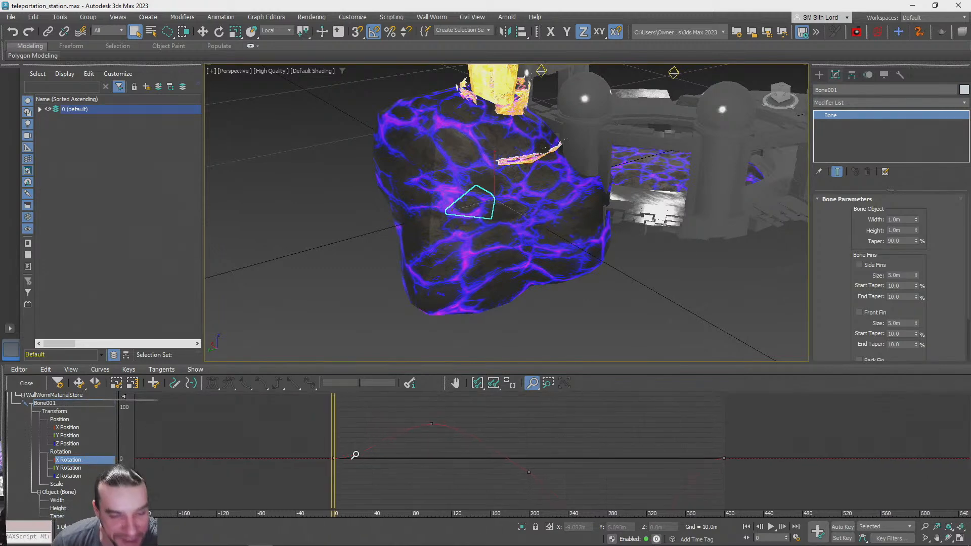
{"action": "mouse_move", "coordinate": [351, 457]}
{"action": "left_mouse_down"}
{"action": "mouse_move", "coordinate": [351, 438]}
{"action": "mouse_move", "coordinate": [346, 452]}
{"action": "left_mouse_up"}
{"action": "middle_click_drag", "start_coordinate": [424, 458], "coordinate": [378, 431]}
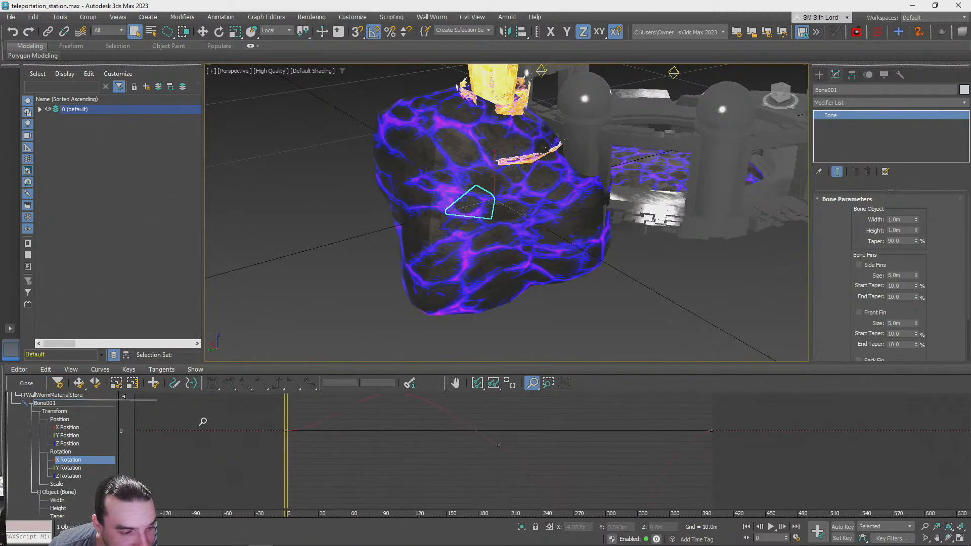
{"action": "right_click", "coordinate": [71, 444]}
{"action": "left_click", "coordinate": [642, 382]}
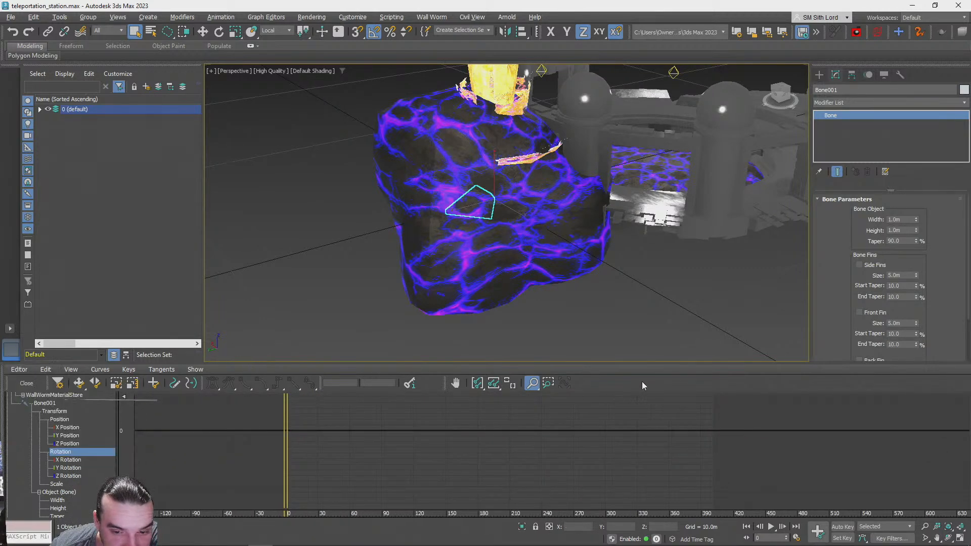
{"action": "left_click", "coordinate": [100, 369]}
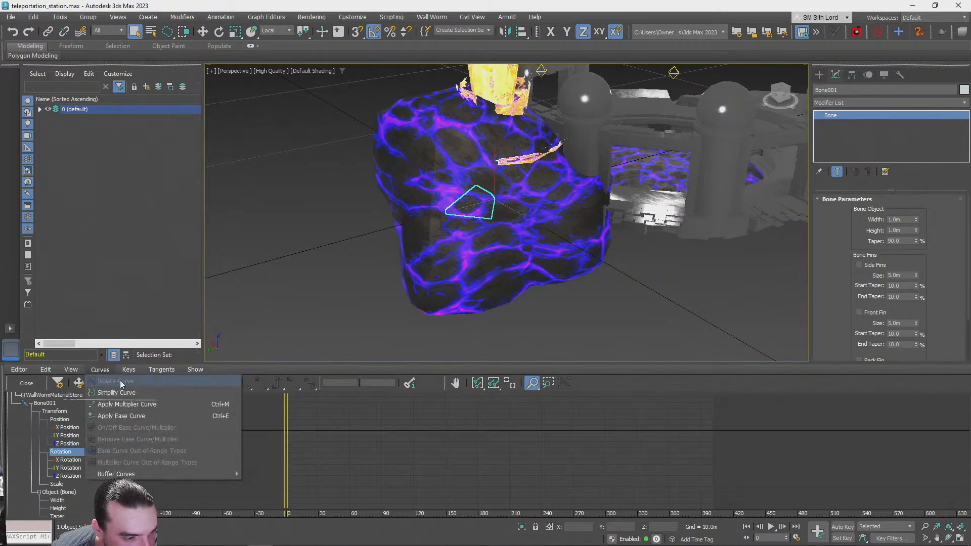
{"action": "left_click", "coordinate": [149, 394]}
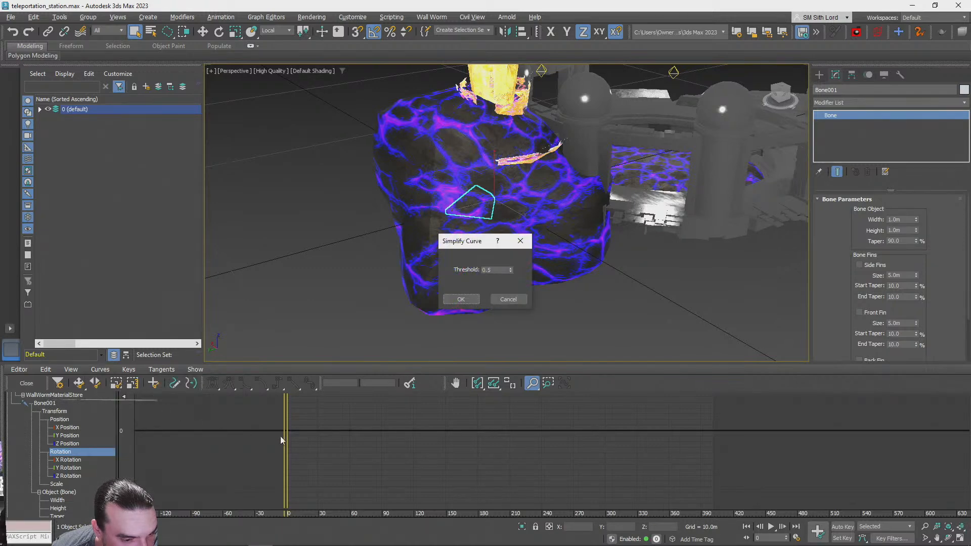
{"action": "left_click", "coordinate": [516, 299]}
Select the X, Y and Z Rotation tracks of Bone001 together and examine their curves across the animation range
{"action": "middle_click_drag", "start_coordinate": [378, 457], "coordinate": [387, 391]}
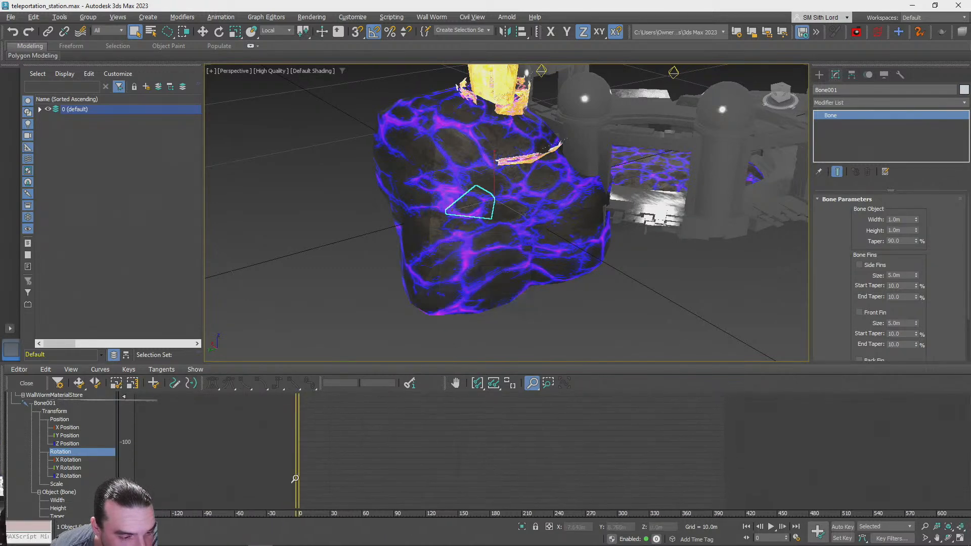
{"action": "left_click", "coordinate": [70, 461]}
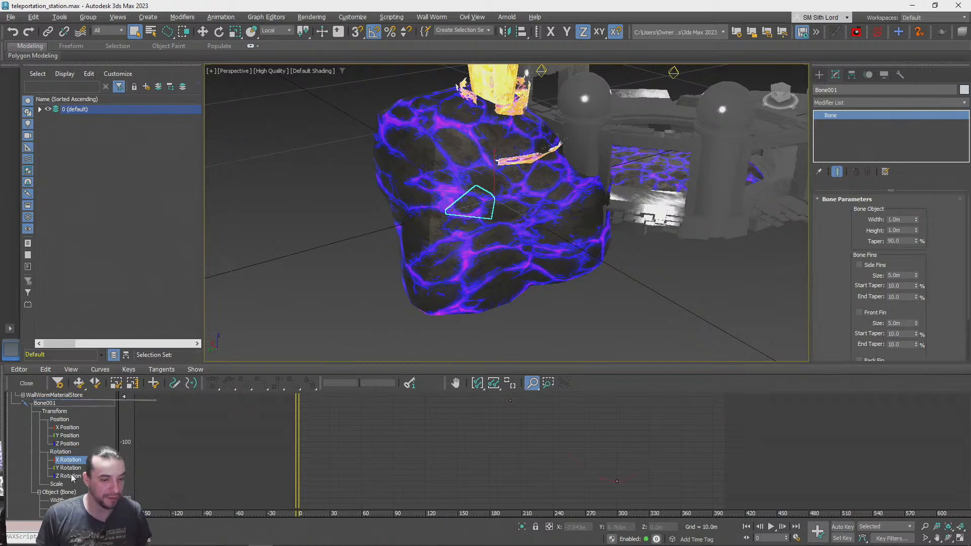
{"action": "left_click", "coordinate": [72, 478], "text": "shift"}
{"action": "middle_click_drag", "start_coordinate": [430, 445], "coordinate": [381, 471]}
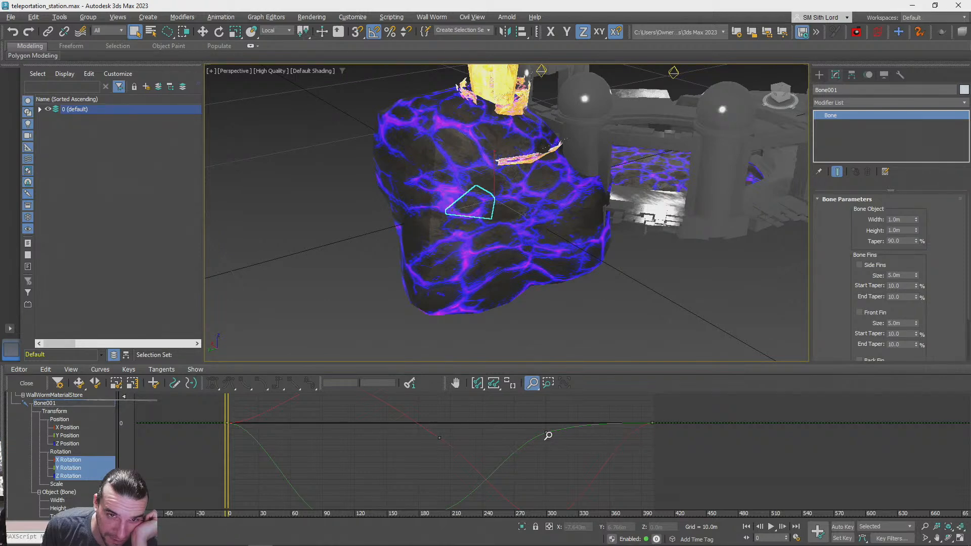
{"action": "right_click", "coordinate": [64, 472]}
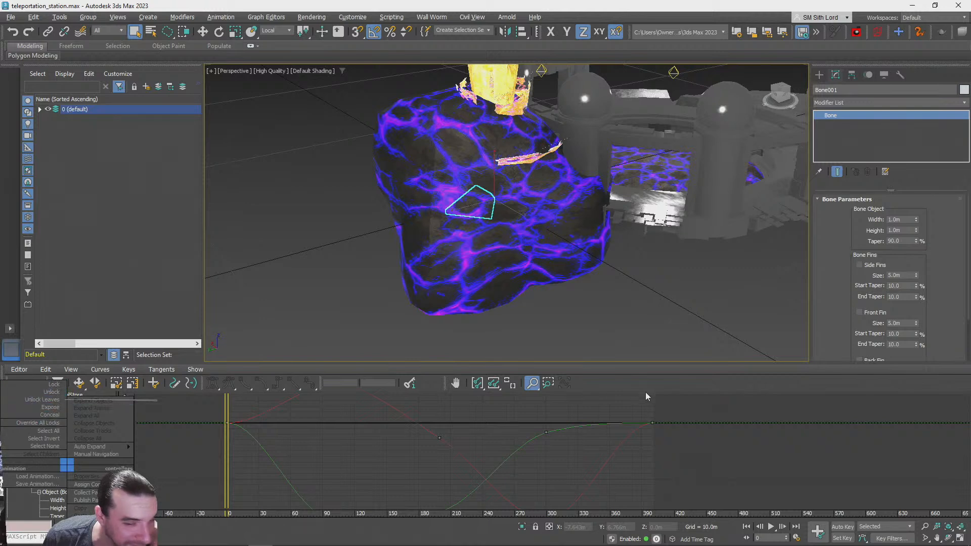
{"action": "left_click", "coordinate": [639, 372]}
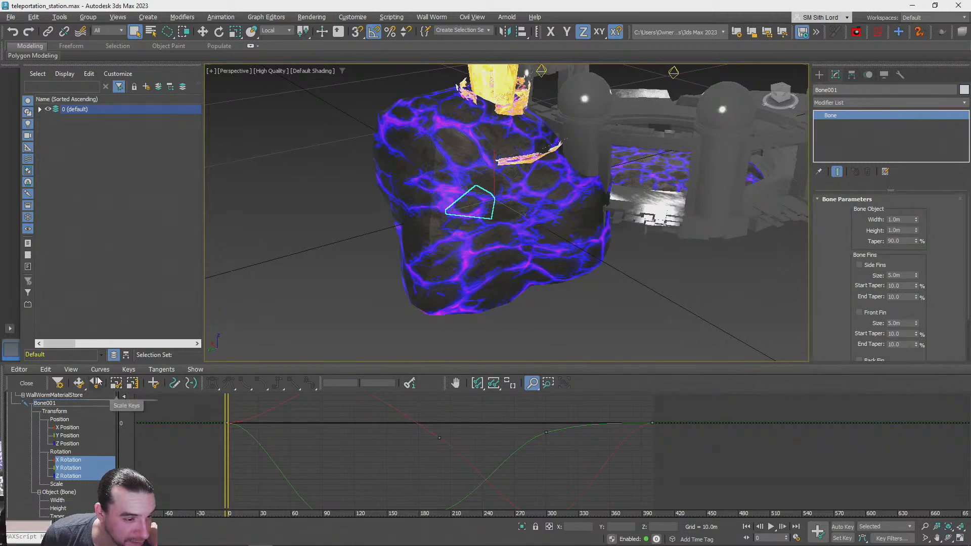
Try to apply an ease curve to the X, Y and Z Rotation tracks of Bone001
{"action": "left_click", "coordinate": [99, 370]}
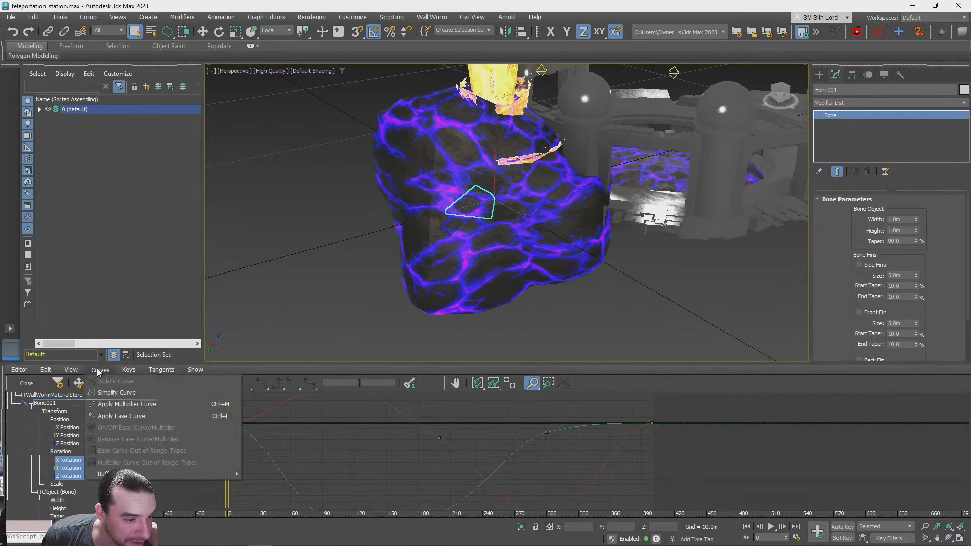
{"action": "left_click", "coordinate": [154, 416]}
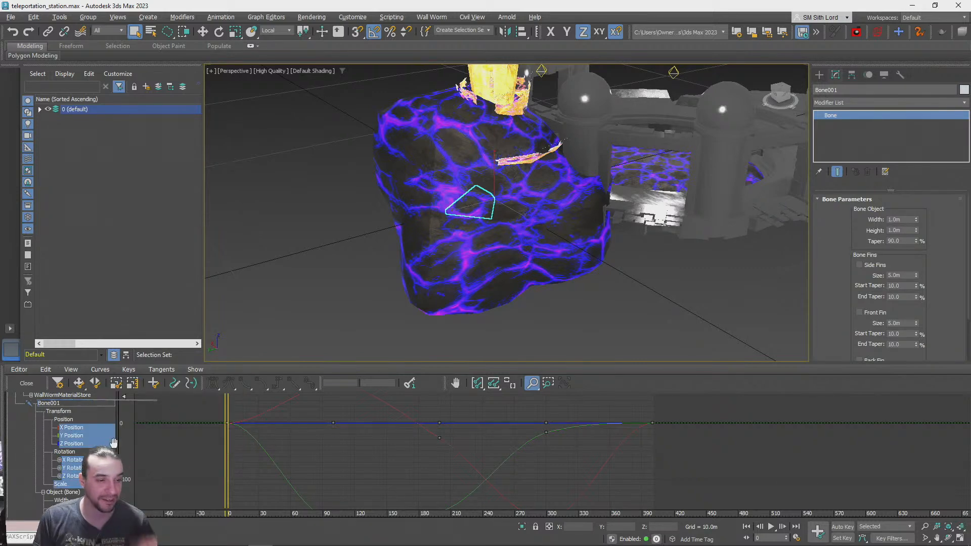
{"action": "key", "text": "ctrl+z"}
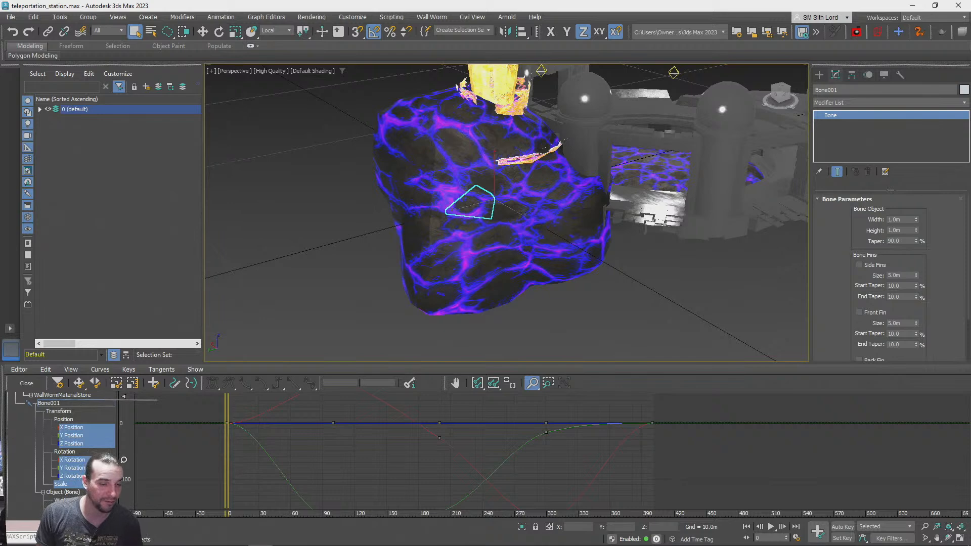
{"action": "left_click", "coordinate": [50, 403]}
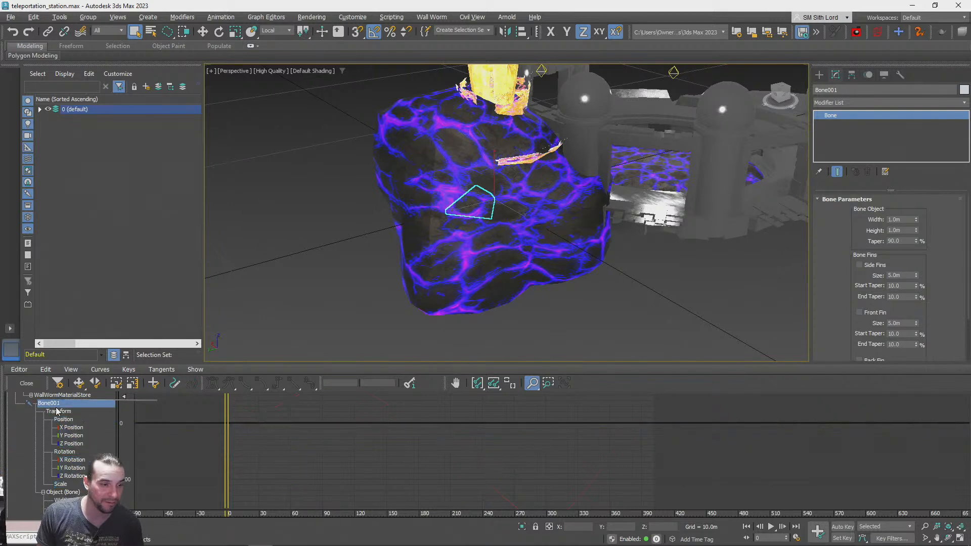
{"action": "left_click", "coordinate": [59, 412]}
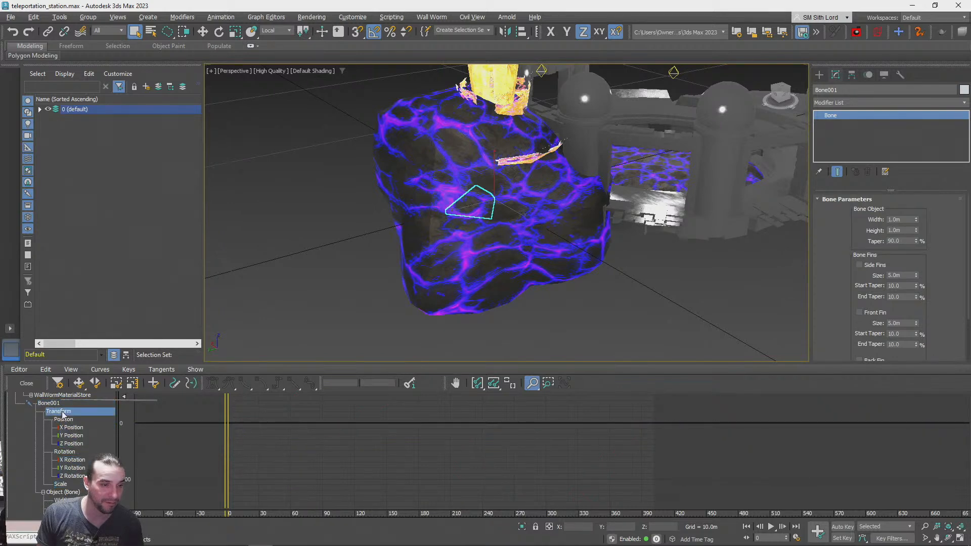
{"action": "left_click", "coordinate": [60, 453]}
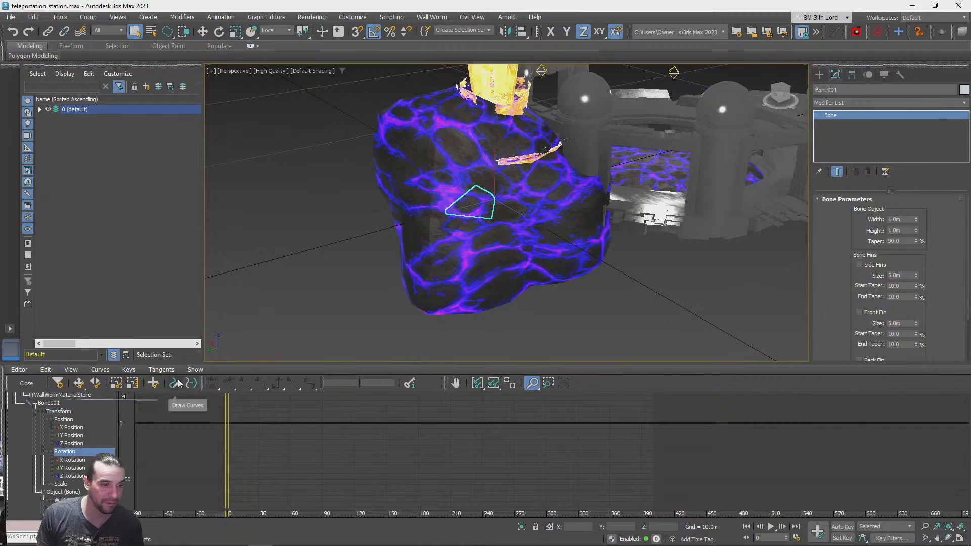
{"action": "left_click", "coordinate": [99, 369]}
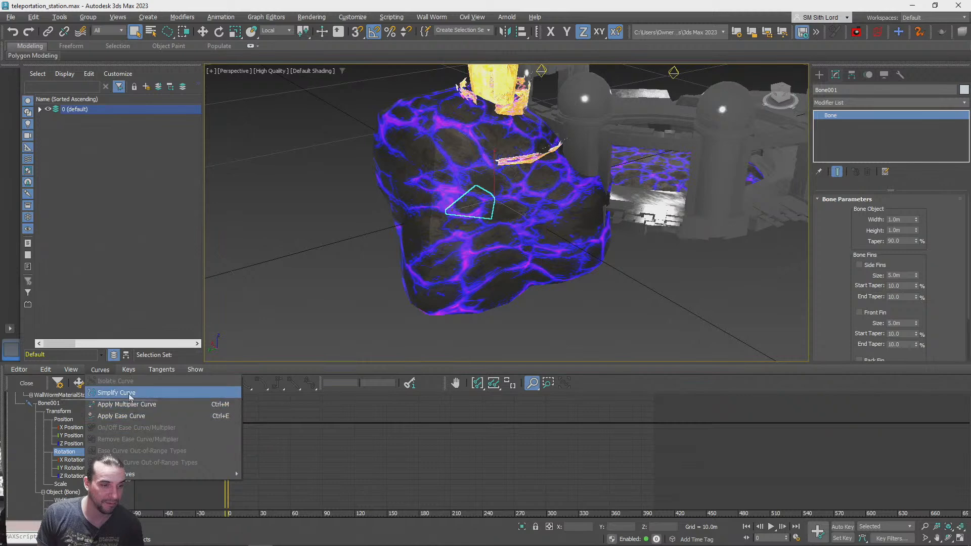
{"action": "left_click", "coordinate": [128, 393]}
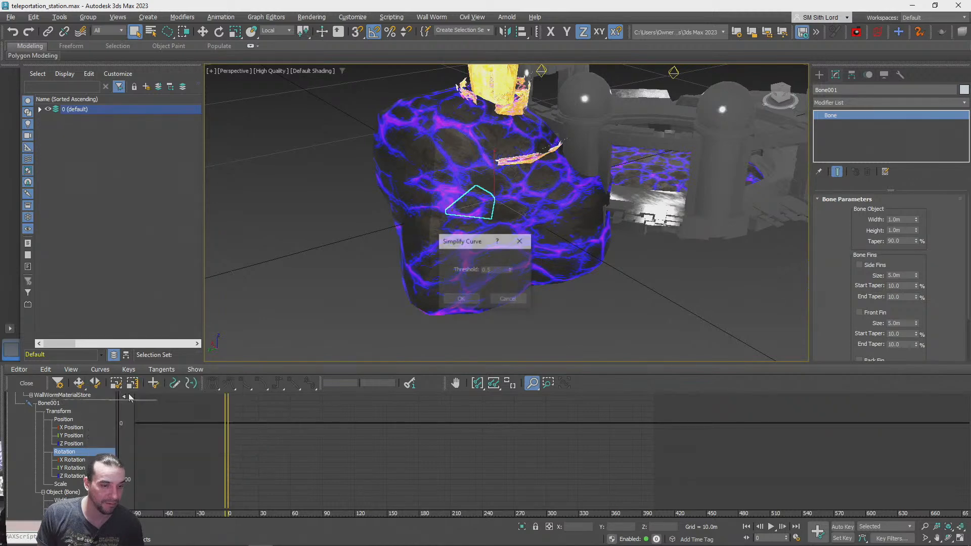
{"action": "left_click", "coordinate": [493, 301]}
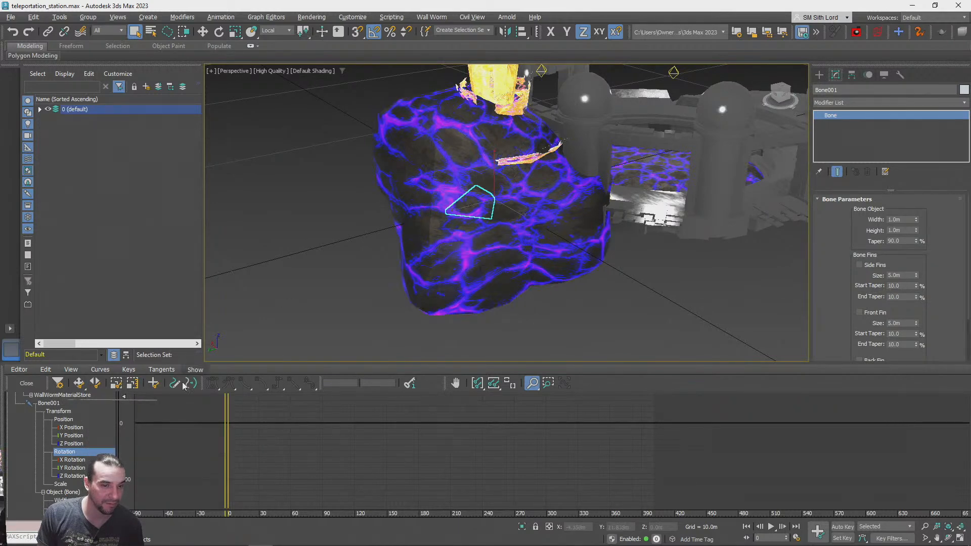
Play the bone's rotation animation with the viewport switched to wireframe, and return to the first frame
{"action": "left_click", "coordinate": [772, 527]}
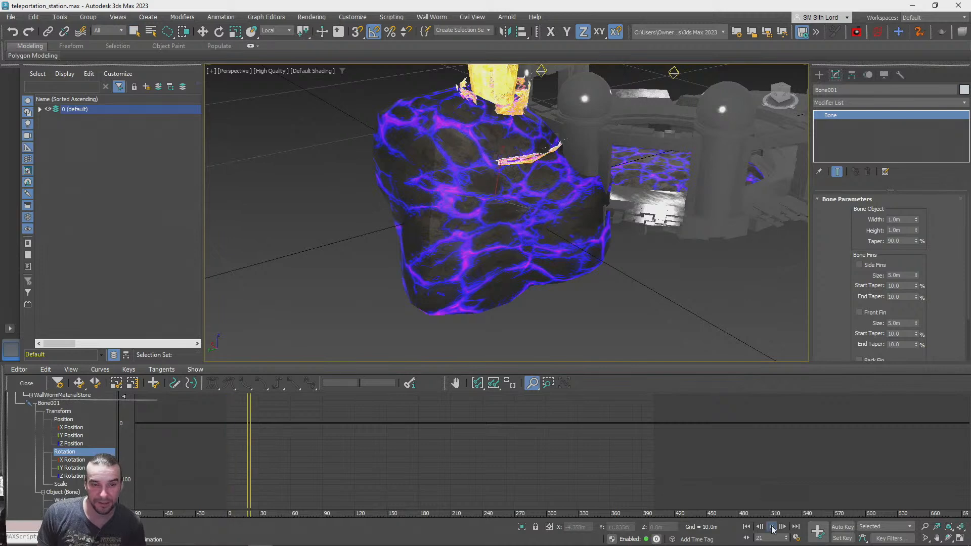
{"action": "key", "text": "F3"}
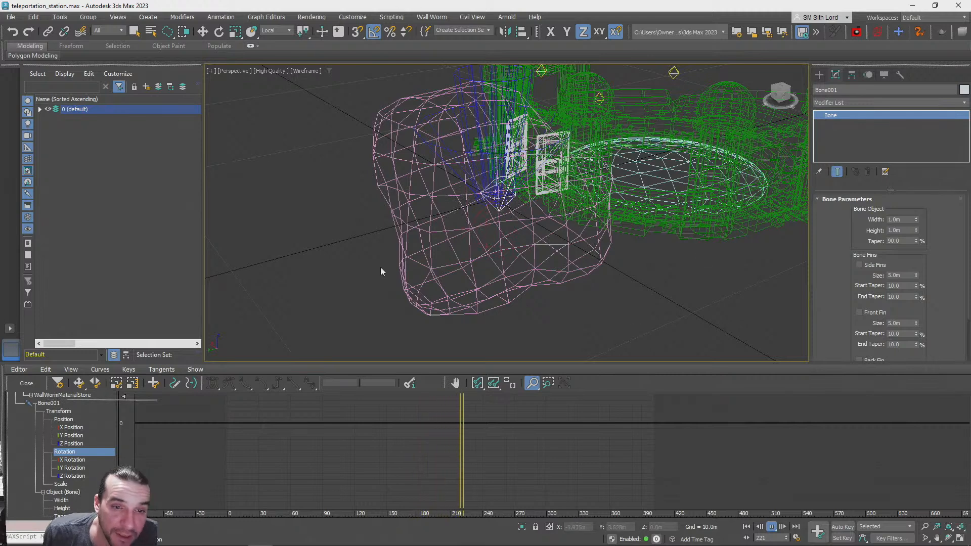
{"action": "left_click", "coordinate": [747, 527]}
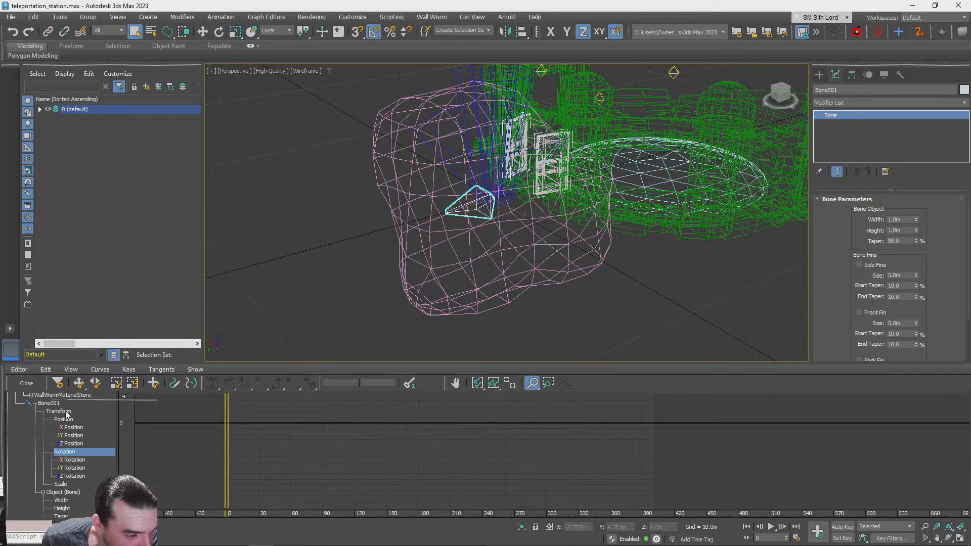
Check the Bone001, Scale, Rotation and Transform tracks in the curve editor for curves
{"action": "left_click", "coordinate": [50, 403]}
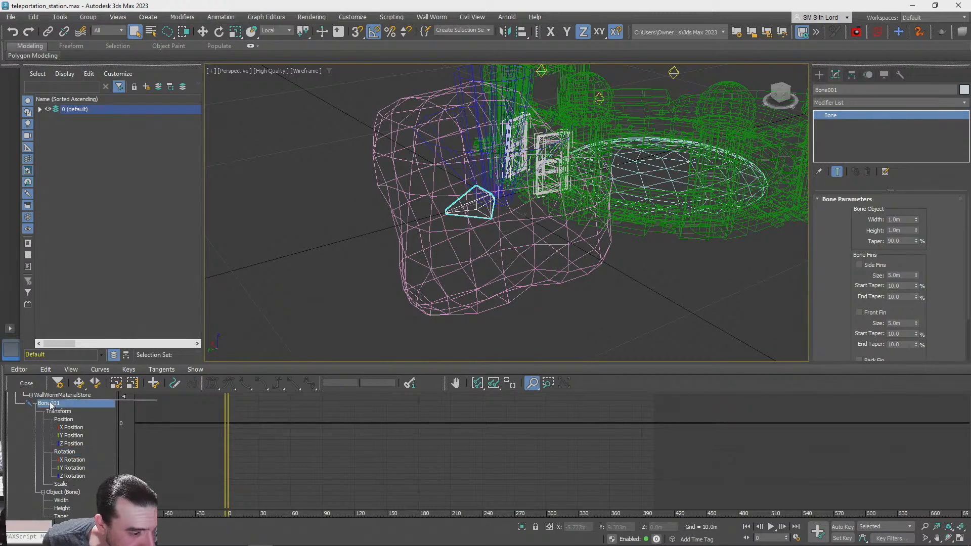
{"action": "left_click", "coordinate": [60, 484]}
{"action": "left_click", "coordinate": [64, 452]}
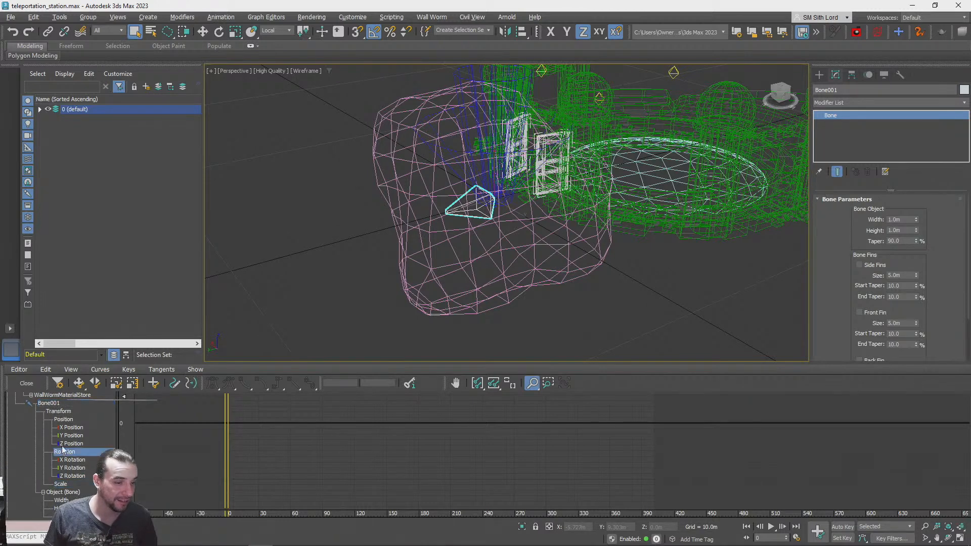
{"action": "left_click", "coordinate": [60, 411]}
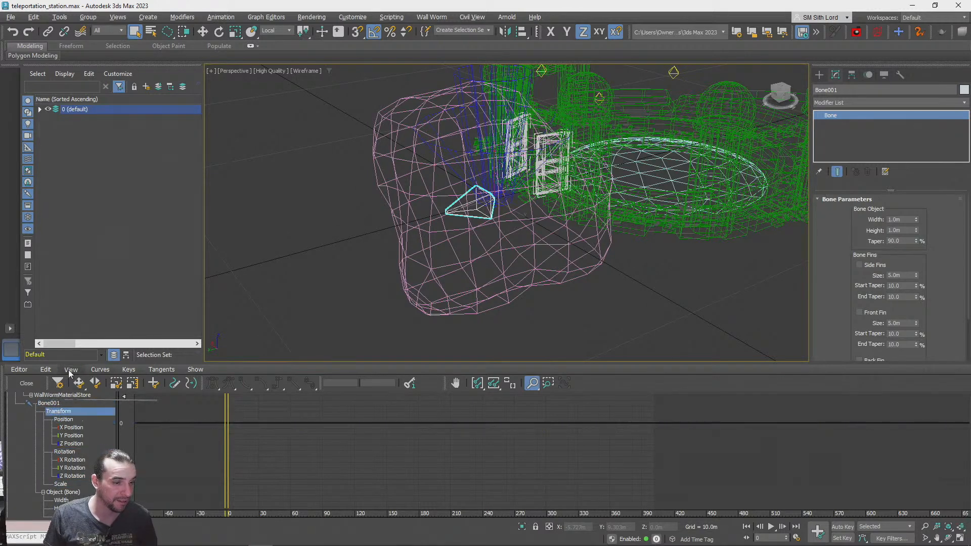
{"action": "left_click", "coordinate": [100, 369]}
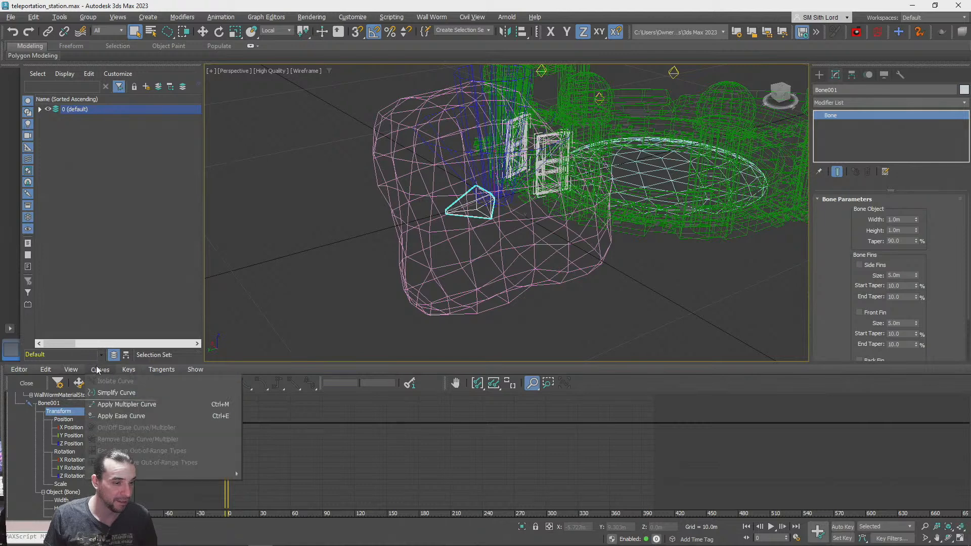
{"action": "mouse_move", "coordinate": [195, 369]}
{"action": "left_click", "coordinate": [300, 363]}
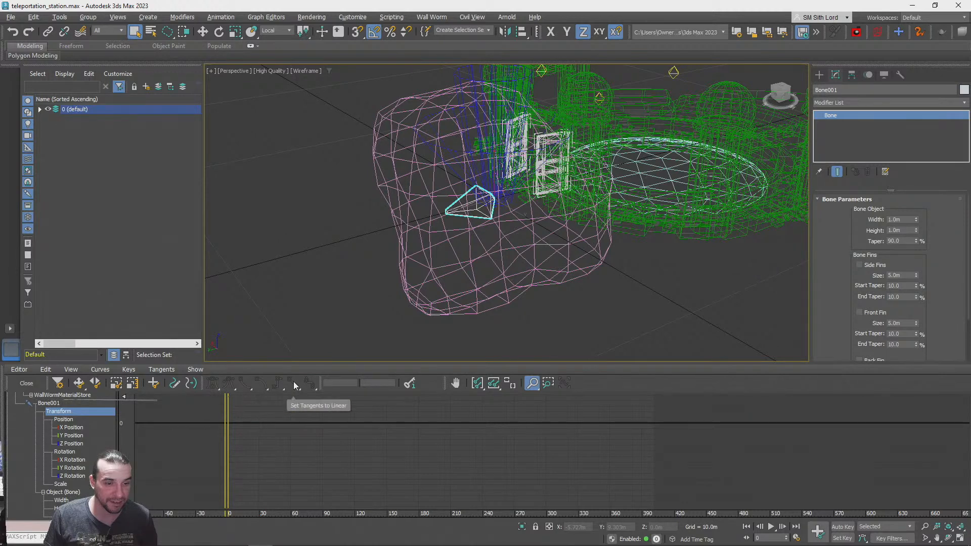
Select Bone001's X, Y and Z Rotation tracks and try linear tangents on the X Rotation keys
{"action": "left_click", "coordinate": [72, 459]}
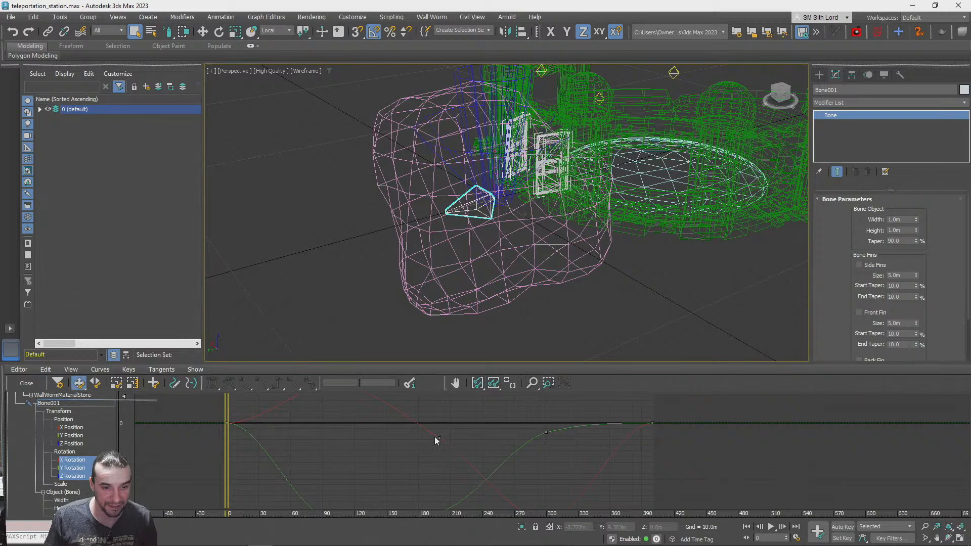
{"action": "mouse_move", "coordinate": [227, 421]}
{"action": "left_mouse_down"}
{"action": "mouse_move", "coordinate": [320, 427]}
{"action": "mouse_move", "coordinate": [219, 431]}
{"action": "left_mouse_up"}
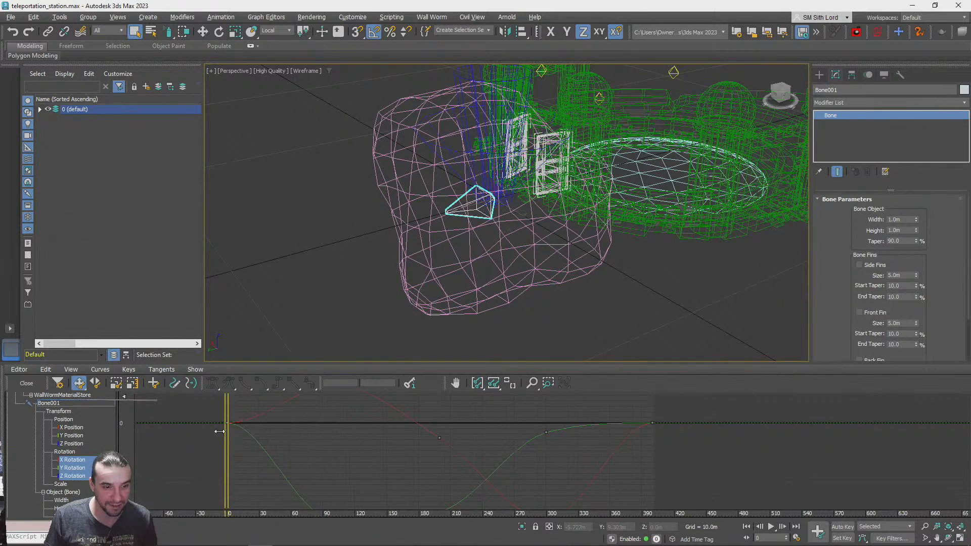
{"action": "key", "text": "slash"}
{"action": "left_click", "coordinate": [229, 422]}
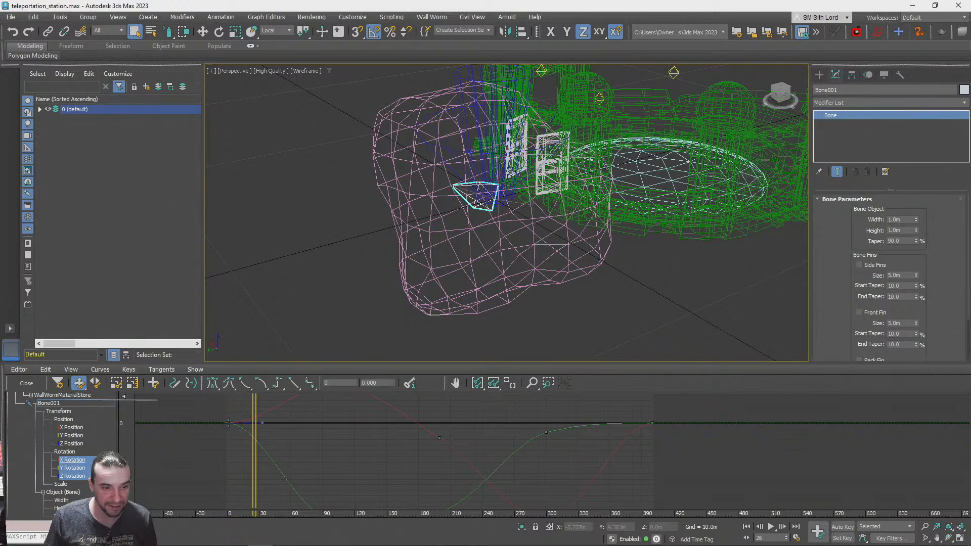
{"action": "middle_click_drag", "start_coordinate": [322, 436], "coordinate": [277, 474]}
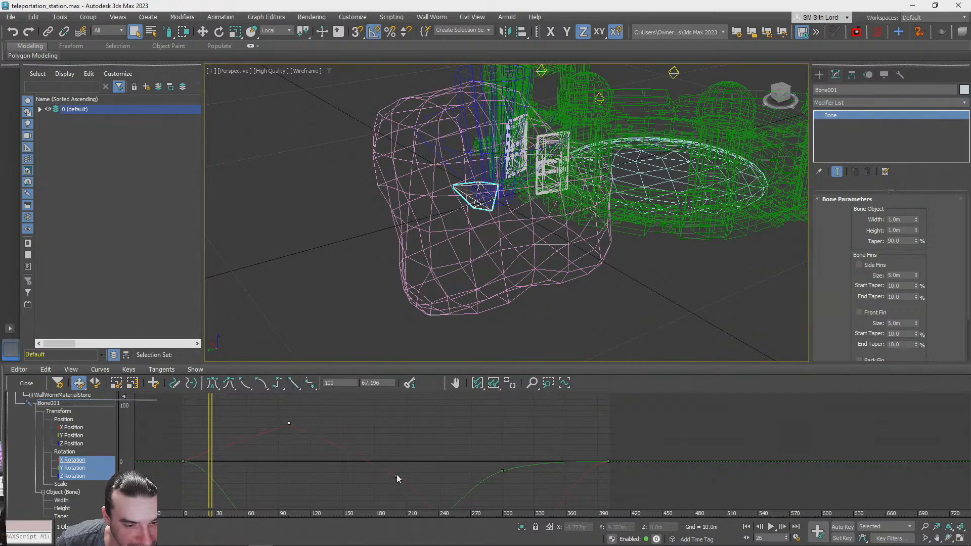
{"action": "left_click", "coordinate": [297, 381]}
{"action": "middle_click_drag", "start_coordinate": [441, 476], "coordinate": [356, 410]}
{"action": "left_click", "coordinate": [418, 491]}
{"action": "middle_click_drag", "start_coordinate": [454, 447], "coordinate": [445, 479]}
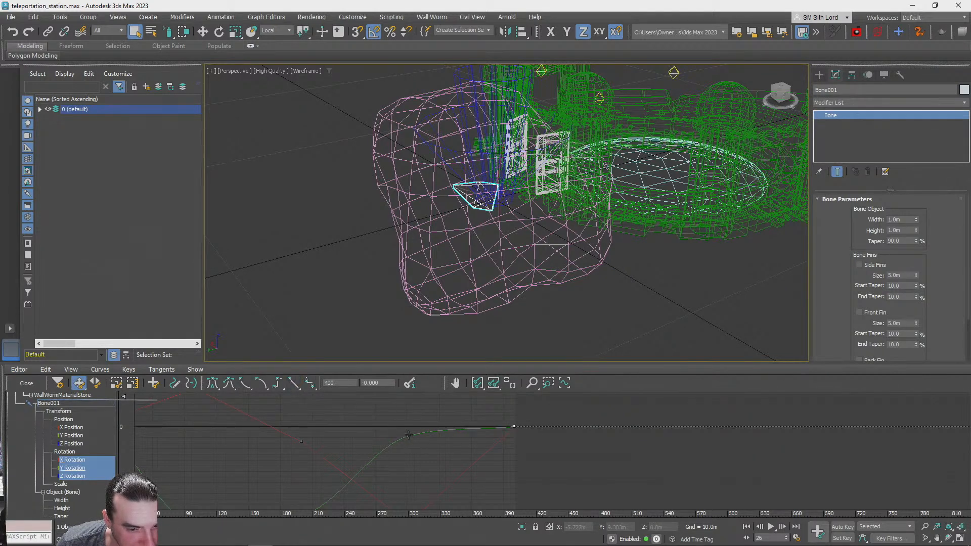
Try linear tangents on the Y Rotation keys at frames 0, 100, 200 and 300
{"action": "middle_click_drag", "start_coordinate": [299, 461], "coordinate": [351, 423]}
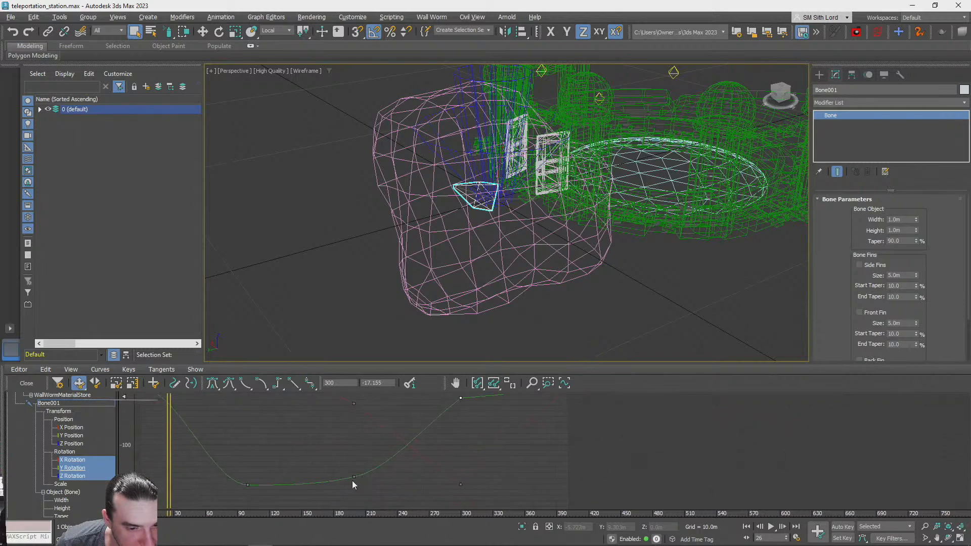
{"action": "left_click", "coordinate": [355, 478]}
{"action": "middle_click_drag", "start_coordinate": [268, 454], "coordinate": [386, 463]}
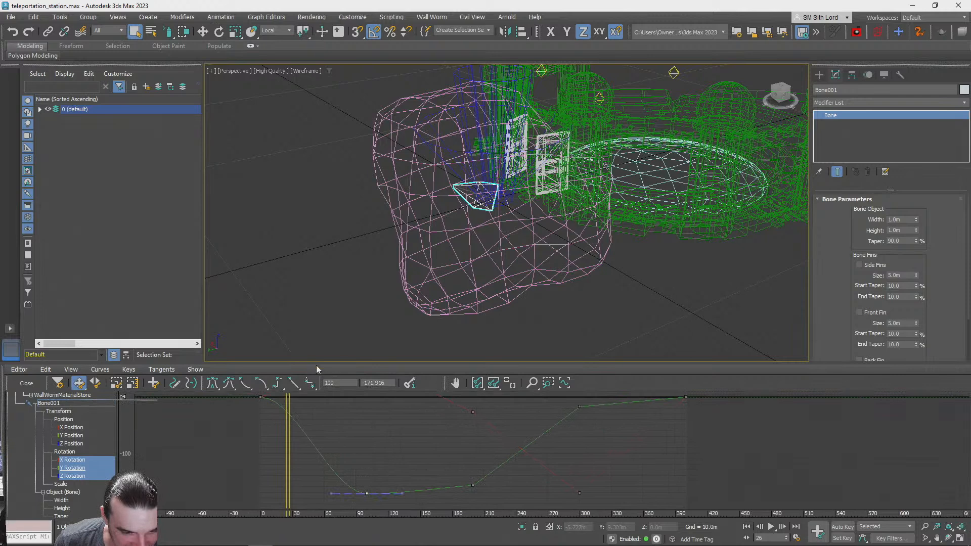
{"action": "middle_click_drag", "start_coordinate": [300, 452], "coordinate": [342, 470]}
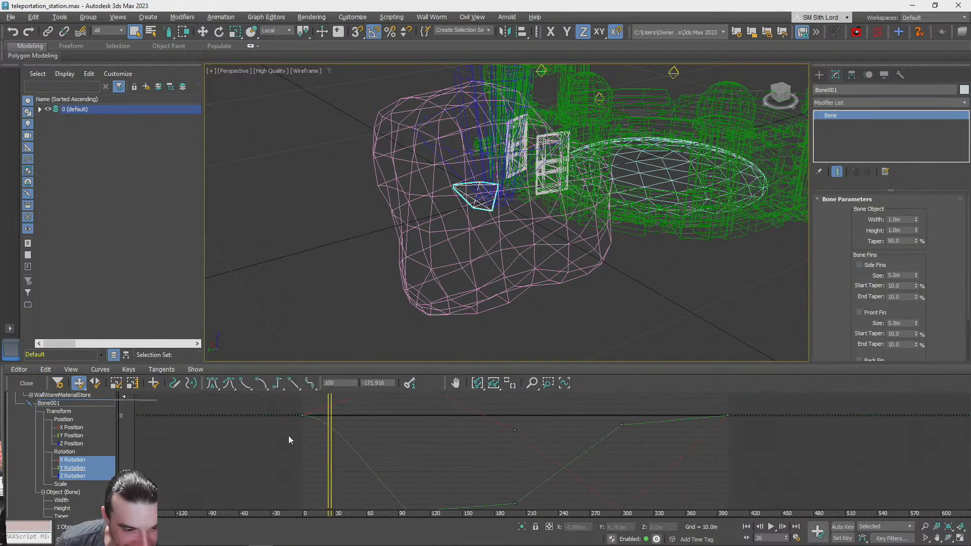
{"action": "left_click_drag", "start_coordinate": [283, 435], "coordinate": [321, 414]}
{"action": "middle_click_drag", "start_coordinate": [307, 414], "coordinate": [319, 439]}
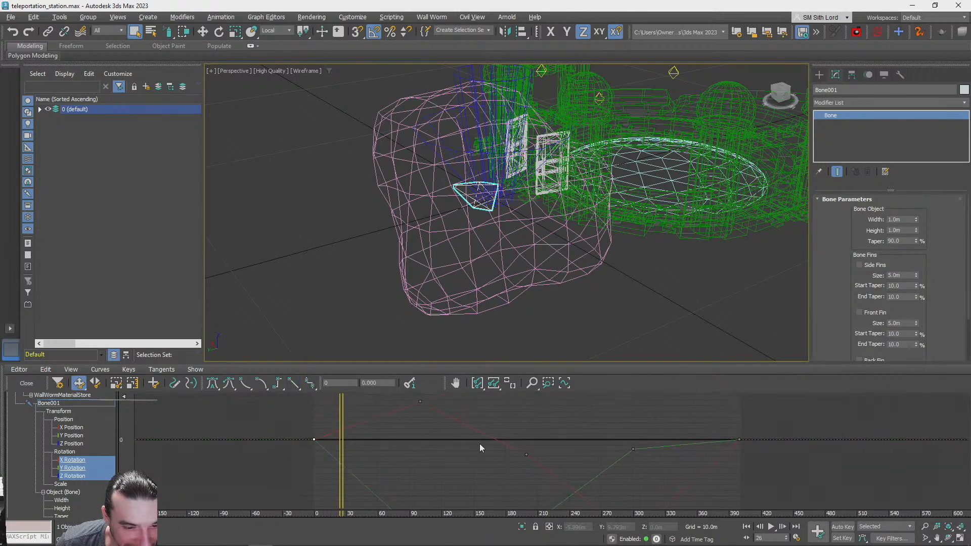
{"action": "middle_click_drag", "start_coordinate": [399, 438], "coordinate": [360, 424]}
{"action": "middle_click_drag", "start_coordinate": [458, 450], "coordinate": [308, 463]}
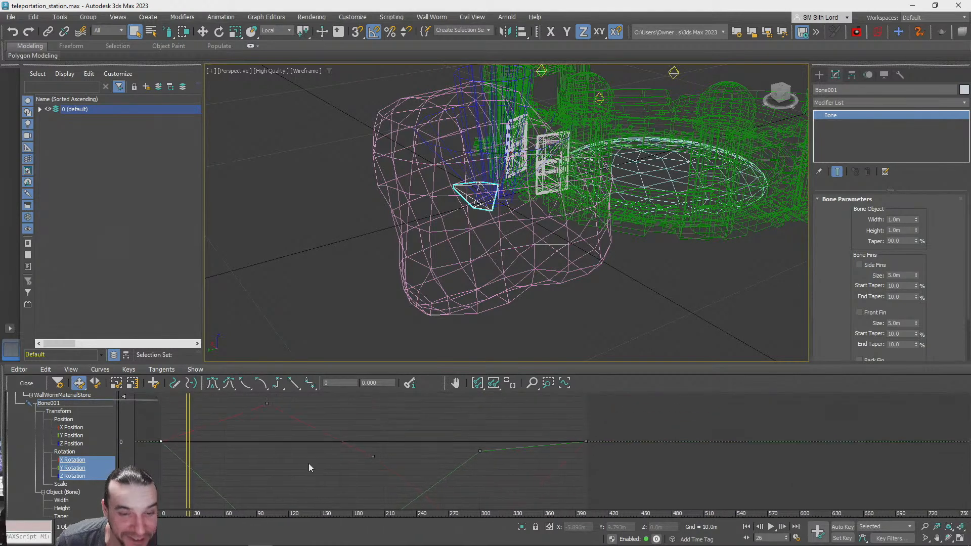
Deselect the bone, play the rotation animation in the wireframe viewport, and return to the first frame
{"action": "left_click", "coordinate": [744, 263]}
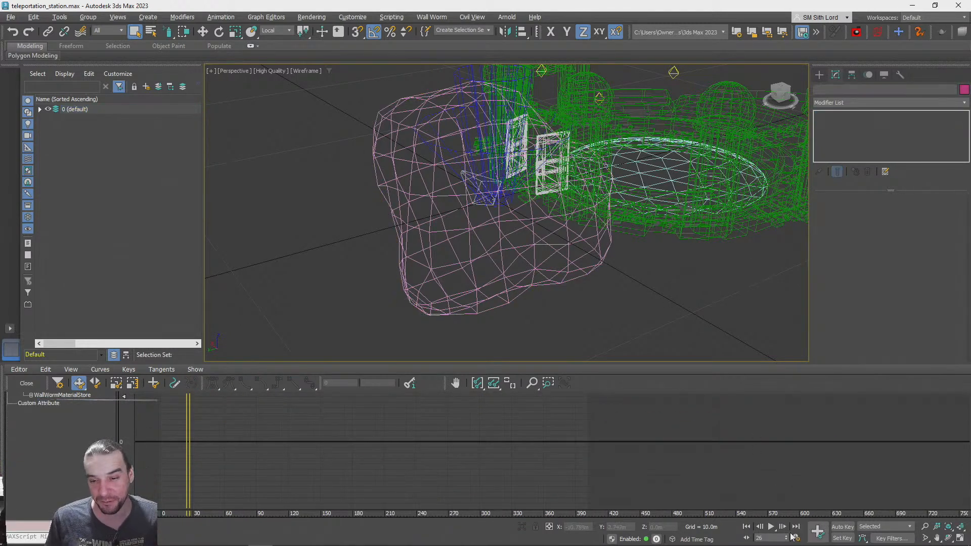
{"action": "left_click", "coordinate": [771, 526]}
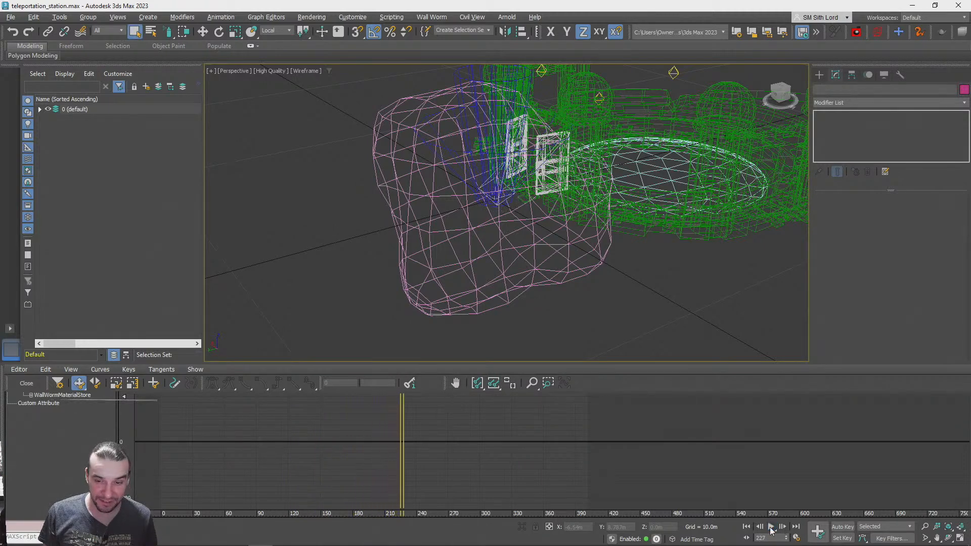
{"action": "left_click", "coordinate": [747, 527]}
Reselect Bone001 and undo the linear tangent changes on its rotation keys
{"action": "left_click", "coordinate": [470, 215]}
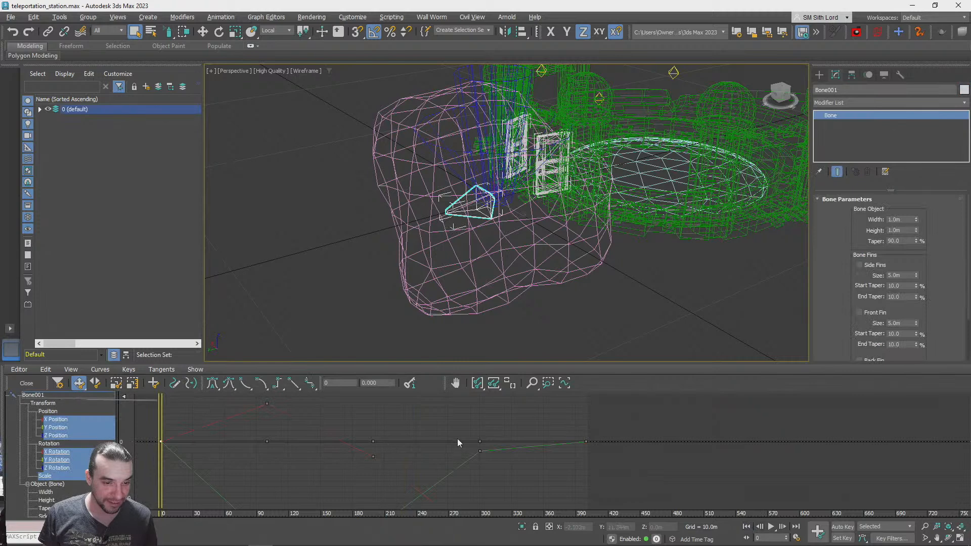
{"action": "key", "text": "ctrl+z"}
{"action": "key", "text": "ctrl+z"}
{"action": "key", "text": "ctrl+z"}
{"action": "key", "text": "ctrl+z"}
{"action": "key", "text": "ctrl+z"}
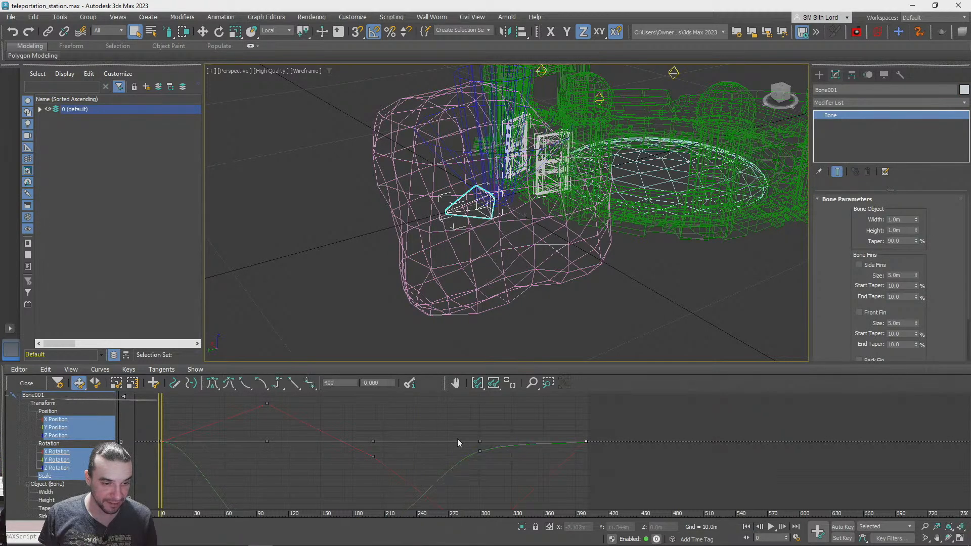
{"action": "key", "text": "ctrl+z"}
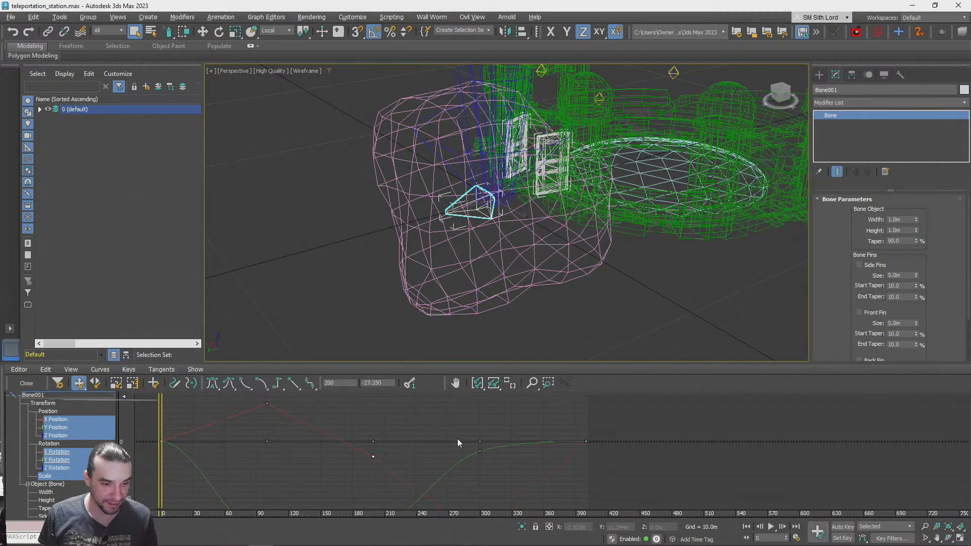
{"action": "key", "text": "ctrl+z"}
{"action": "key", "text": "ctrl+z"}
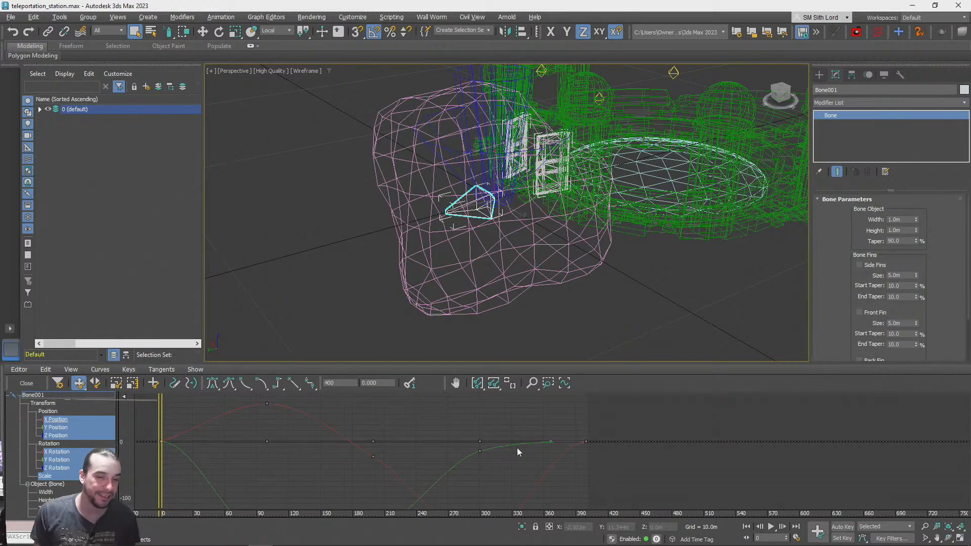
{"action": "key", "text": "ctrl+z"}
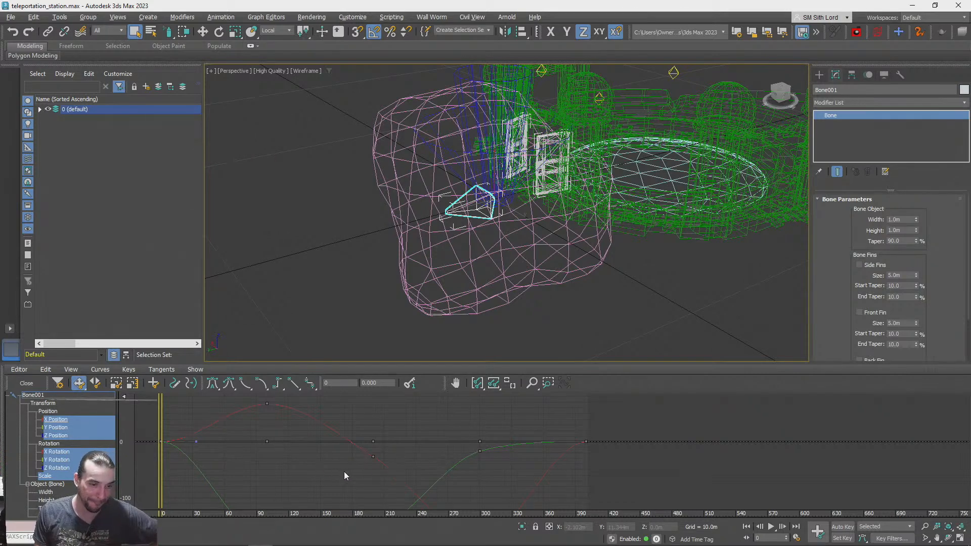
Try the Auto, Slow and Fast tangent types on all of Bone001's keys
{"action": "middle_click_drag", "start_coordinate": [459, 457], "coordinate": [460, 435]}
{"action": "left_click_drag", "start_coordinate": [465, 438], "coordinate": [469, 476]}
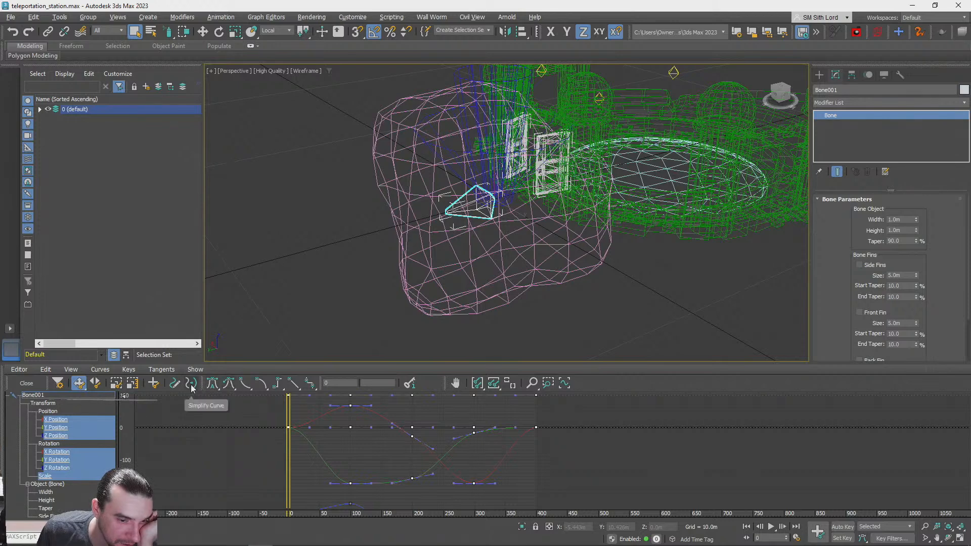
{"action": "left_click", "coordinate": [218, 386]}
{"action": "left_click", "coordinate": [461, 299]}
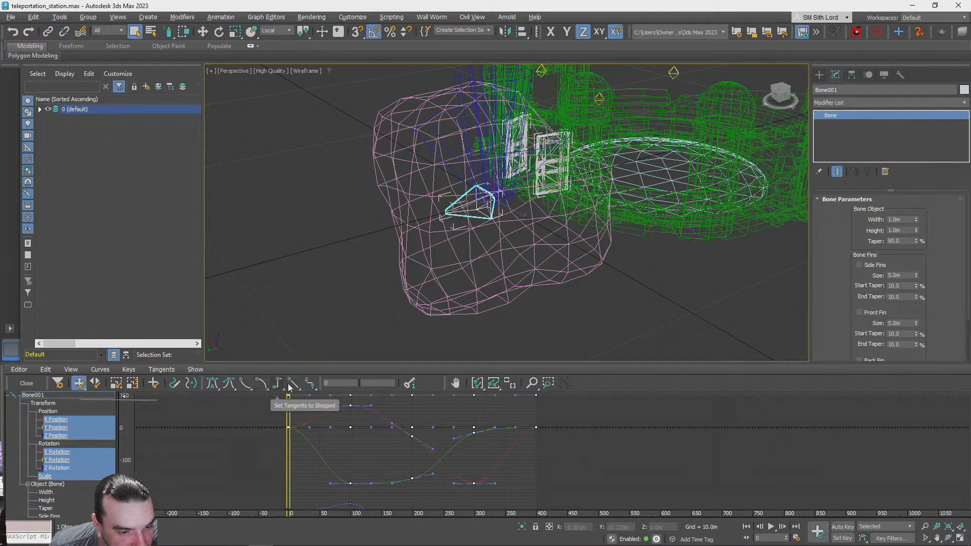
{"action": "left_click", "coordinate": [262, 384]}
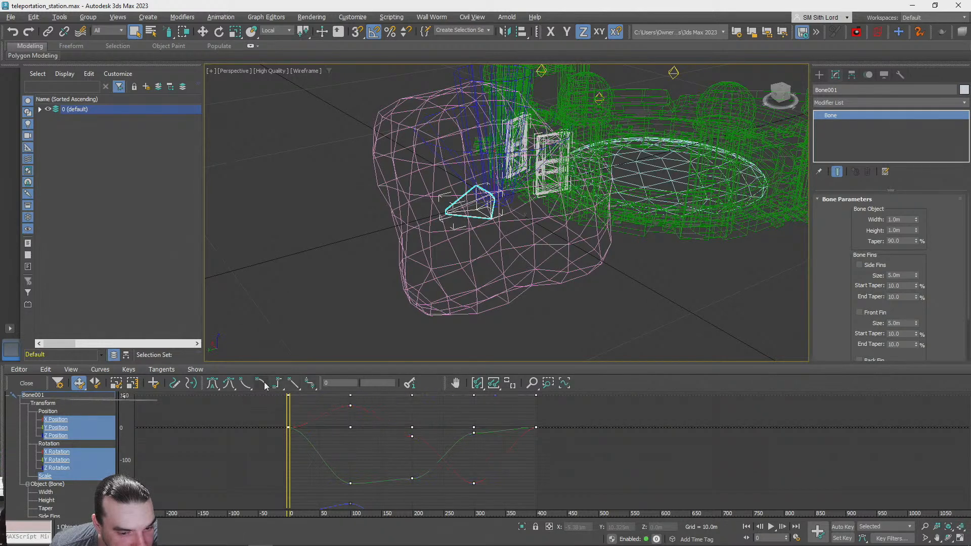
{"action": "left_click", "coordinate": [244, 388]}
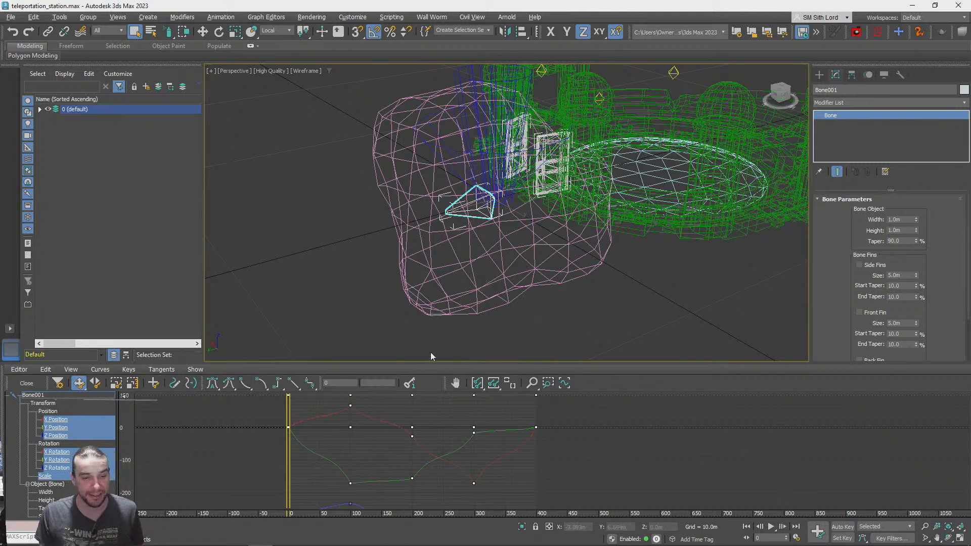
{"action": "middle_click_drag", "start_coordinate": [521, 488], "coordinate": [540, 483]}
{"action": "middle_click_drag", "start_coordinate": [555, 425], "coordinate": [561, 452]}
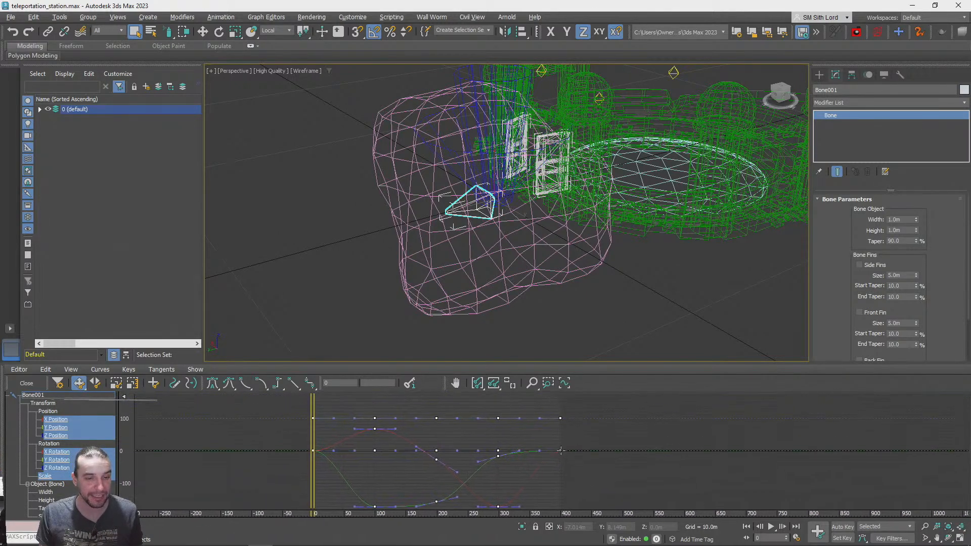
Close the curve editor, scrub and play the 400-frame animation, and return to frame 0
{"action": "left_click", "coordinate": [675, 295]}
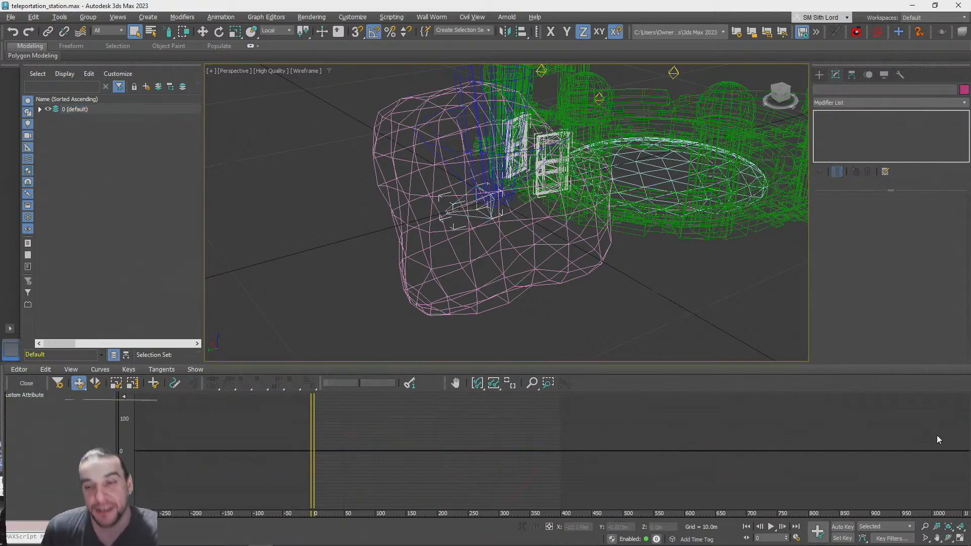
{"action": "left_click", "coordinate": [26, 383]}
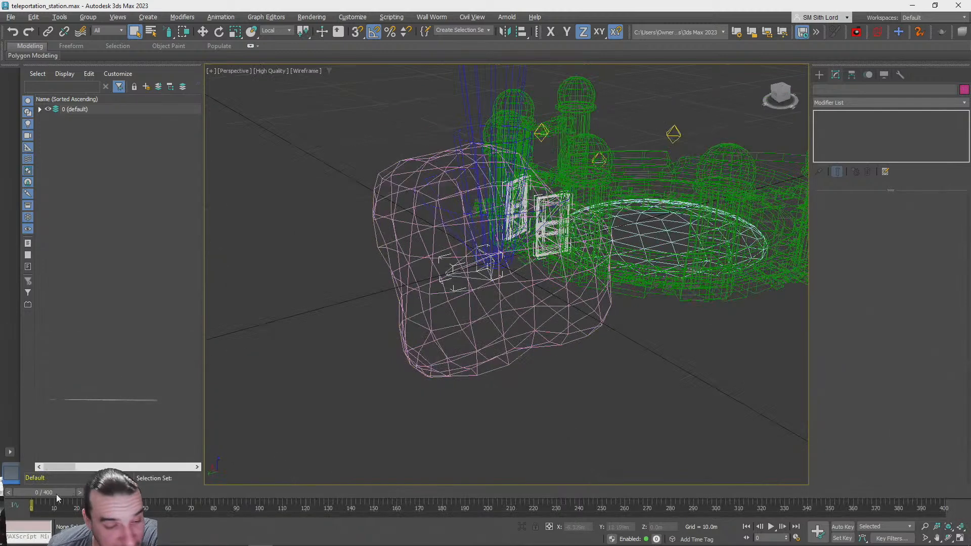
{"action": "left_click_drag", "start_coordinate": [41, 497], "coordinate": [785, 501]}
{"action": "left_click", "coordinate": [770, 529]}
{"action": "left_click", "coordinate": [769, 529]}
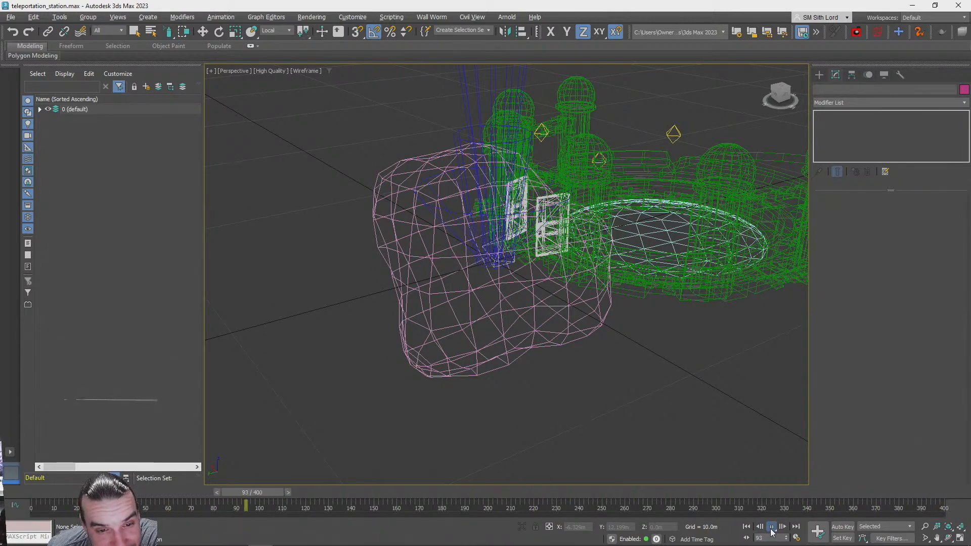
{"action": "right_click", "coordinate": [772, 529]}
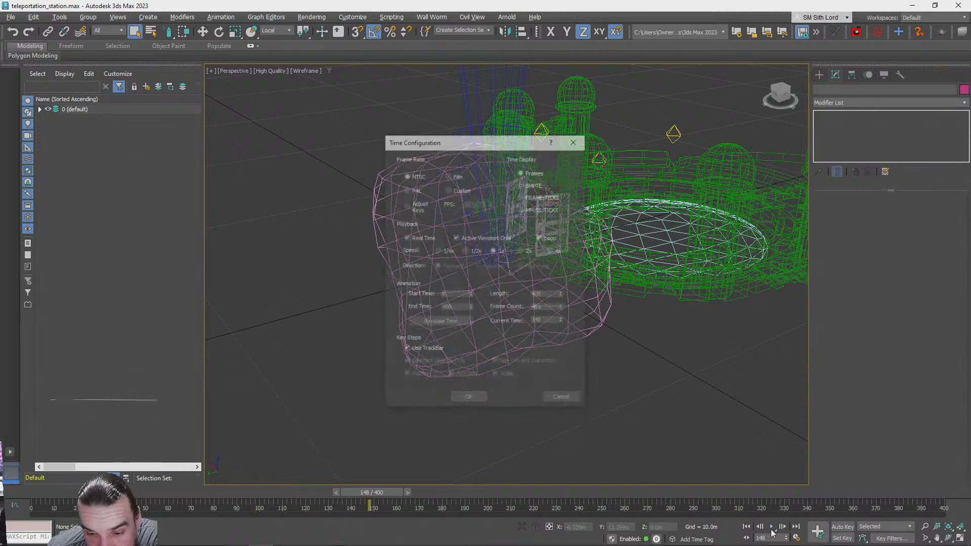
{"action": "left_click", "coordinate": [562, 399]}
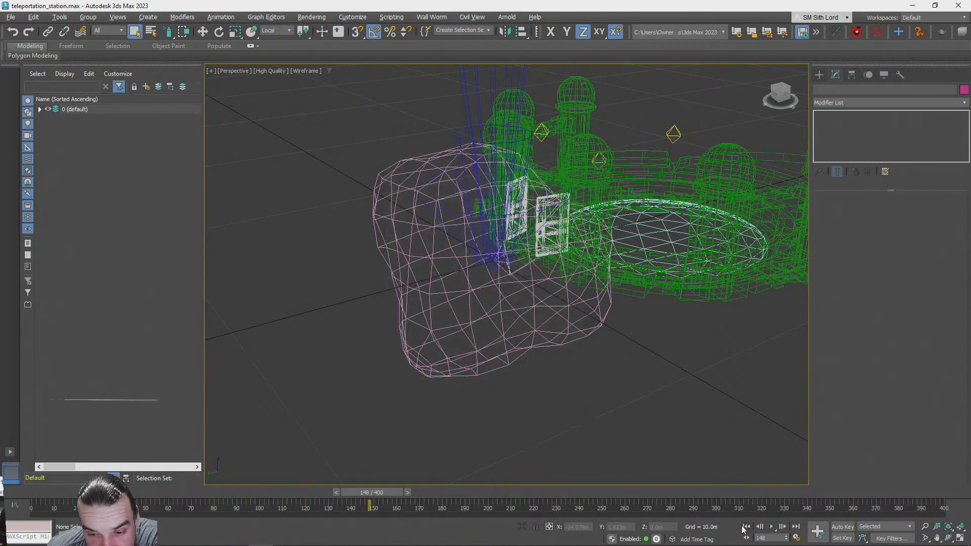
{"action": "left_click", "coordinate": [746, 527]}
Switch the perspective viewport from wireframe back to default shading
{"action": "left_click", "coordinate": [409, 314]}
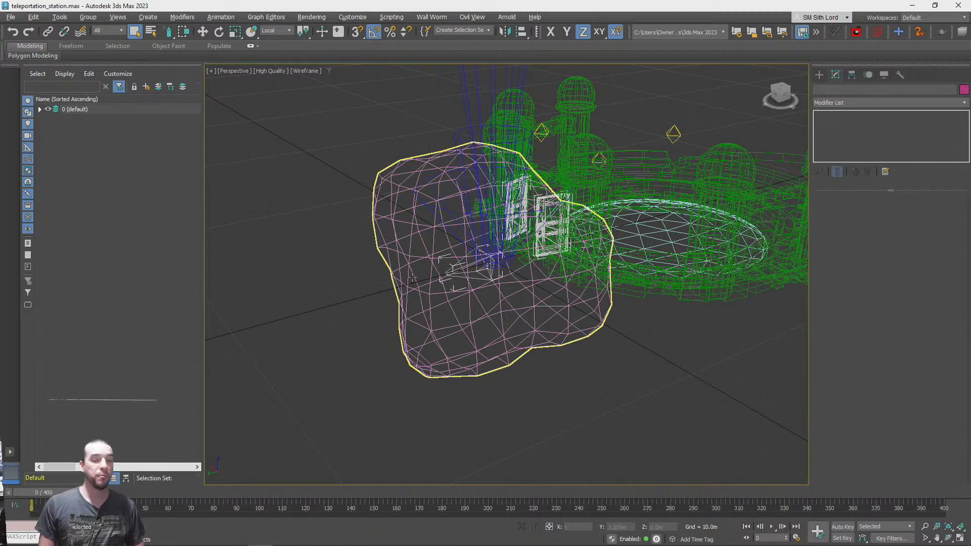
{"action": "key", "text": "F3"}
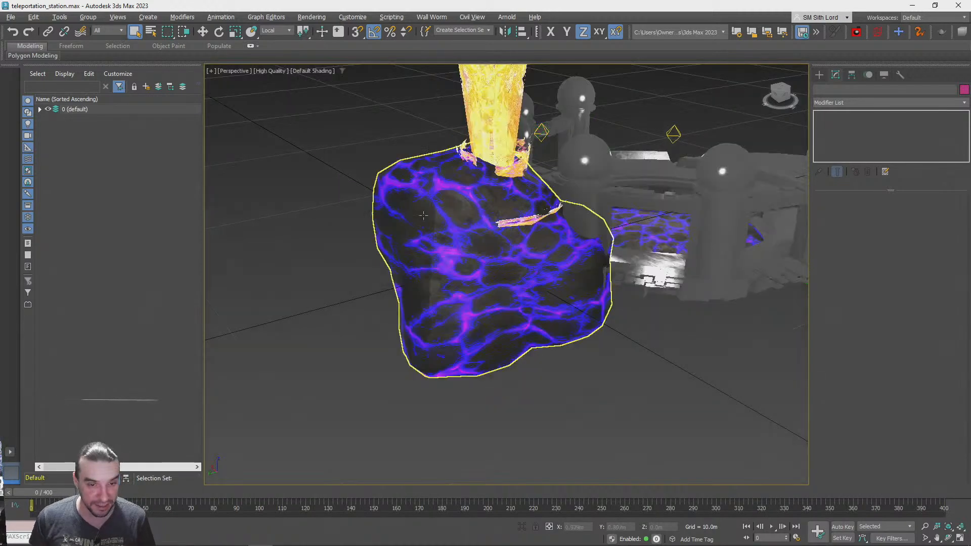
{"action": "left_click", "coordinate": [15, 18]}
{"action": "mouse_move", "coordinate": [56, 177]}
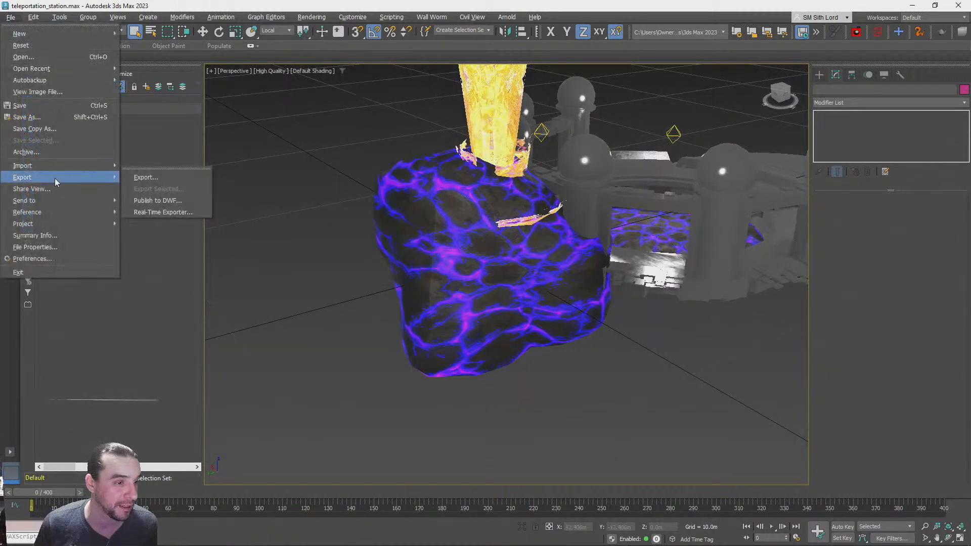
{"action": "left_click", "coordinate": [293, 214]}
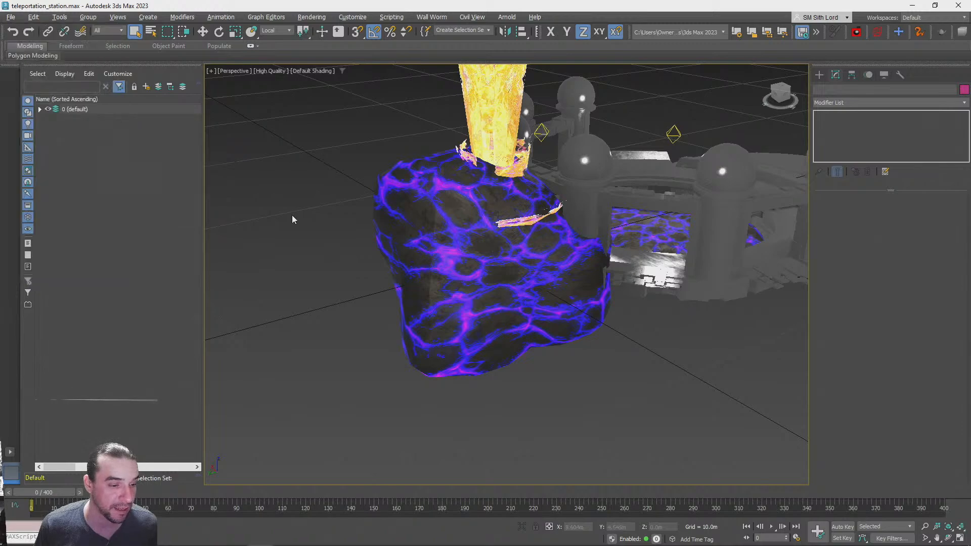
Select the lava rock's bone and export only the selection to the Desktop as rockbone.fbx
{"action": "scroll", "coordinate": [499, 313], "scroll_direction": "up", "scroll_amount": 2}
{"action": "scroll", "coordinate": [499, 313], "scroll_direction": "up", "scroll_amount": 5}
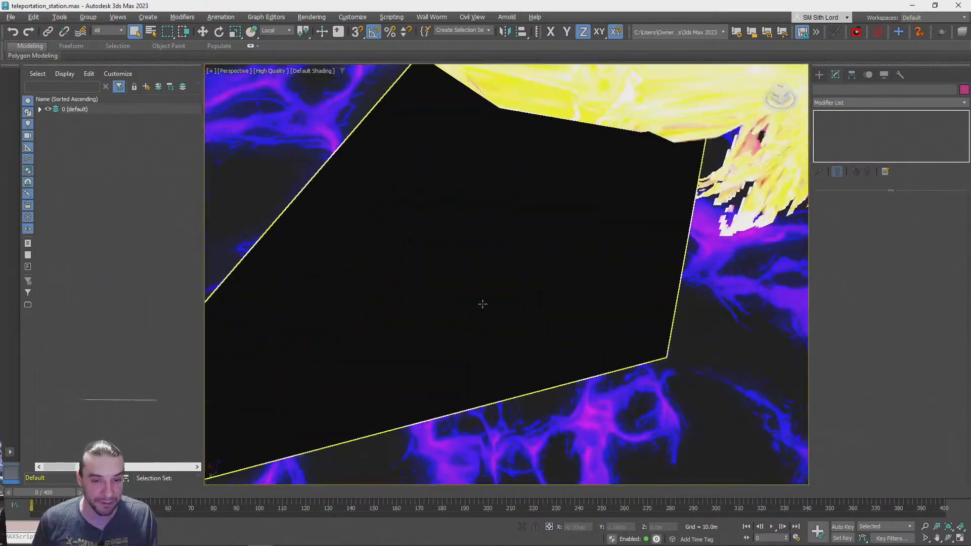
{"action": "left_click", "coordinate": [471, 291]}
{"action": "left_click", "coordinate": [10, 18]}
{"action": "mouse_move", "coordinate": [44, 177]}
{"action": "left_click", "coordinate": [161, 189]}
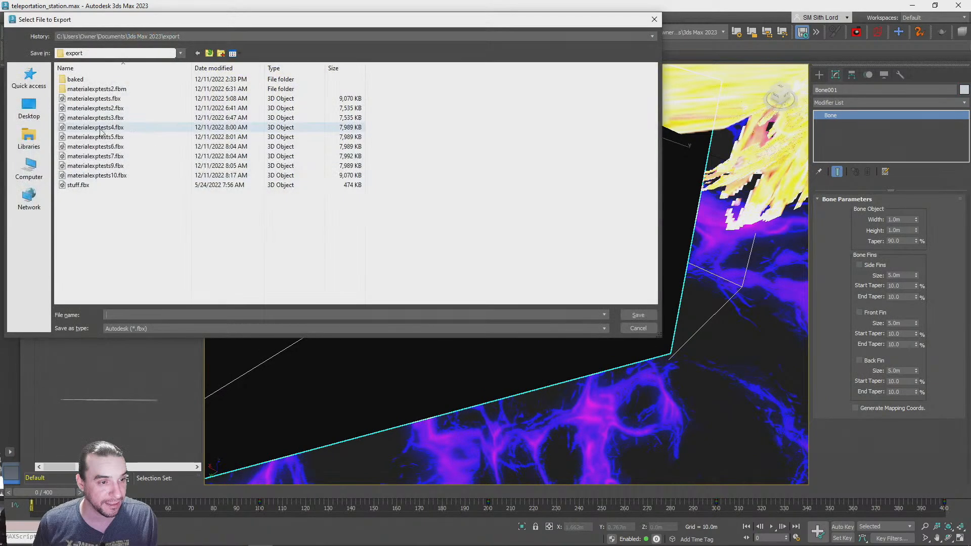
{"action": "left_click", "coordinate": [29, 109]}
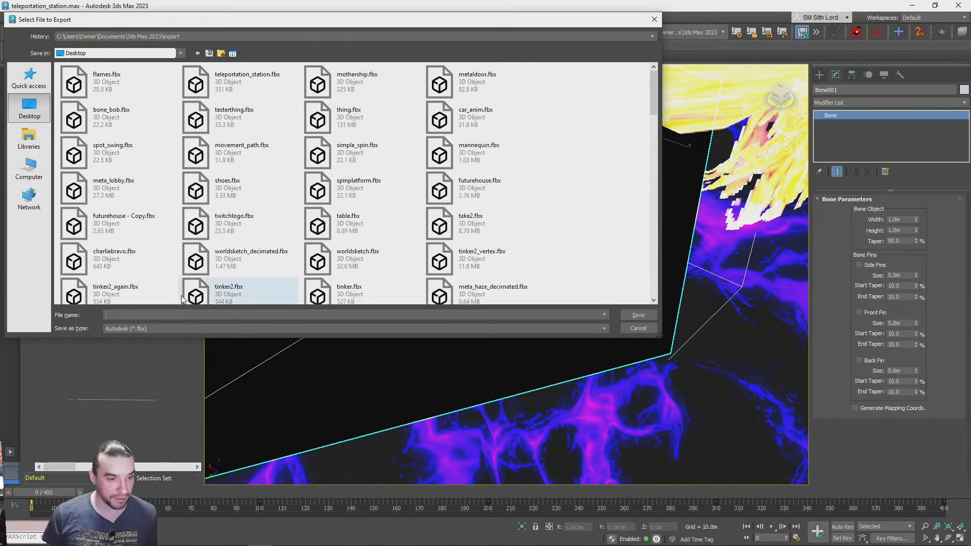
{"action": "type", "text": "roc"}
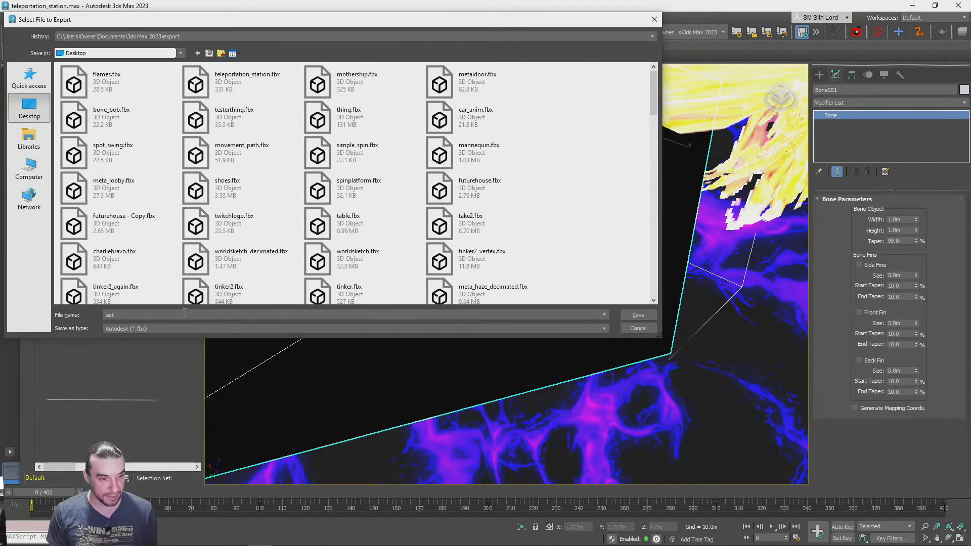
{"action": "type", "text": "kbob"}
{"action": "key", "text": "Return"}
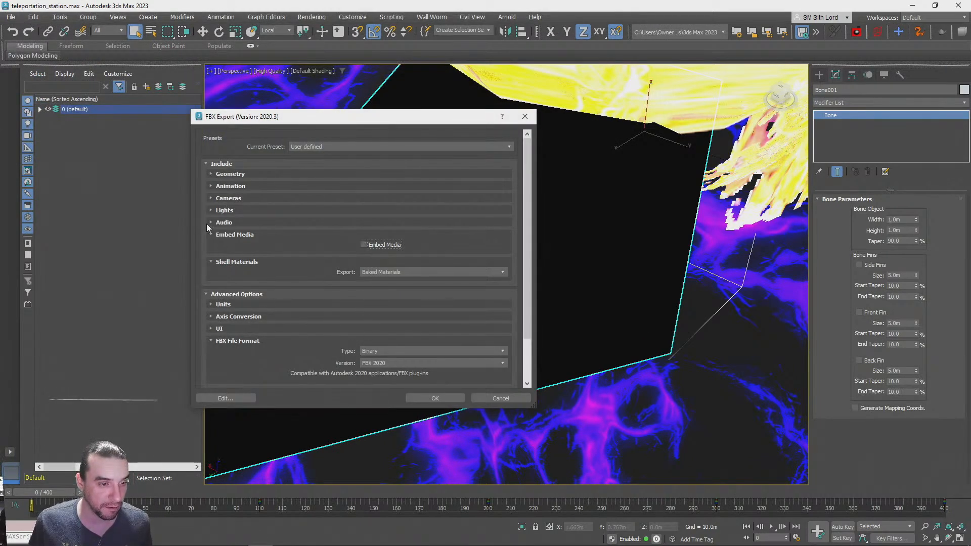
Review the animation options in the FBX export settings and run the bone export
{"action": "left_click", "coordinate": [213, 185]}
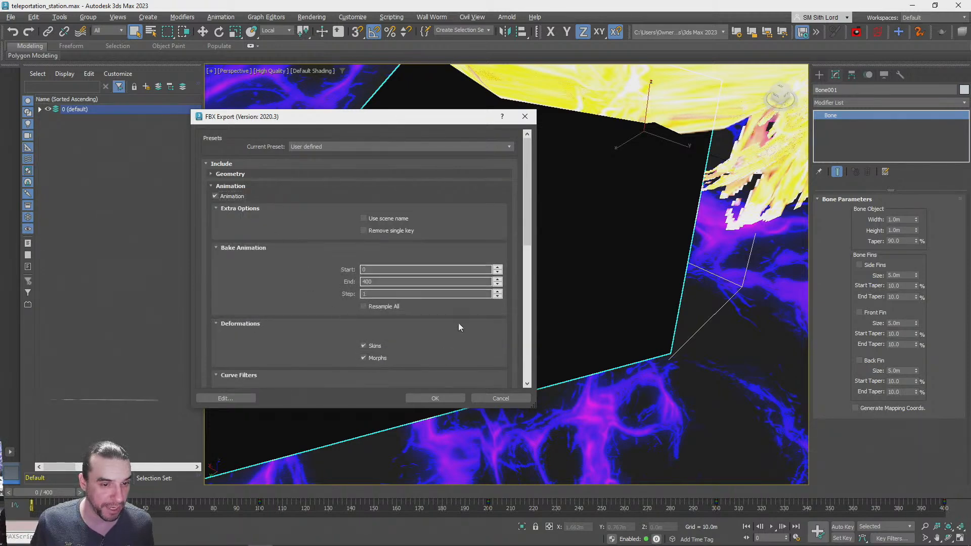
{"action": "scroll", "coordinate": [432, 328], "scroll_direction": "down", "scroll_amount": 4}
{"action": "scroll", "coordinate": [314, 260], "scroll_direction": "up", "scroll_amount": 4}
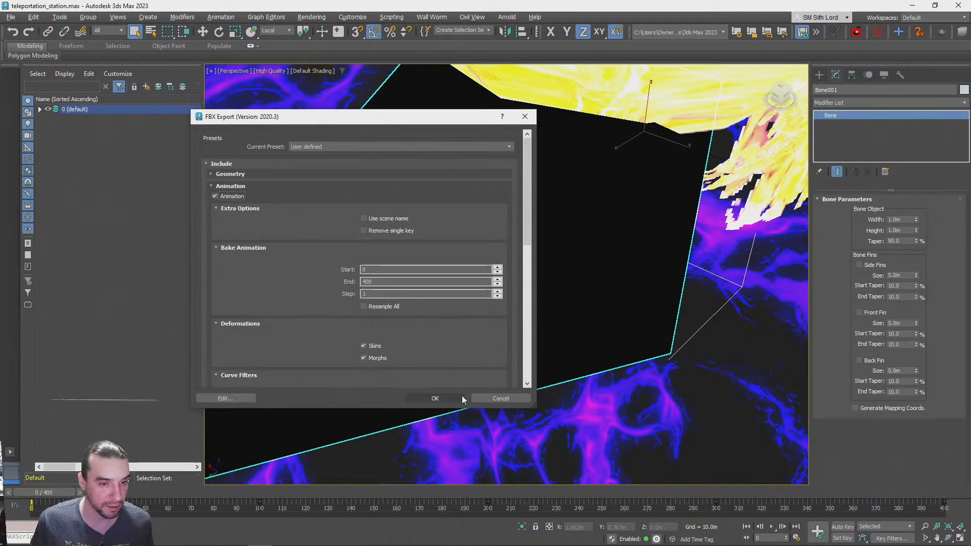
{"action": "left_click", "coordinate": [444, 397]}
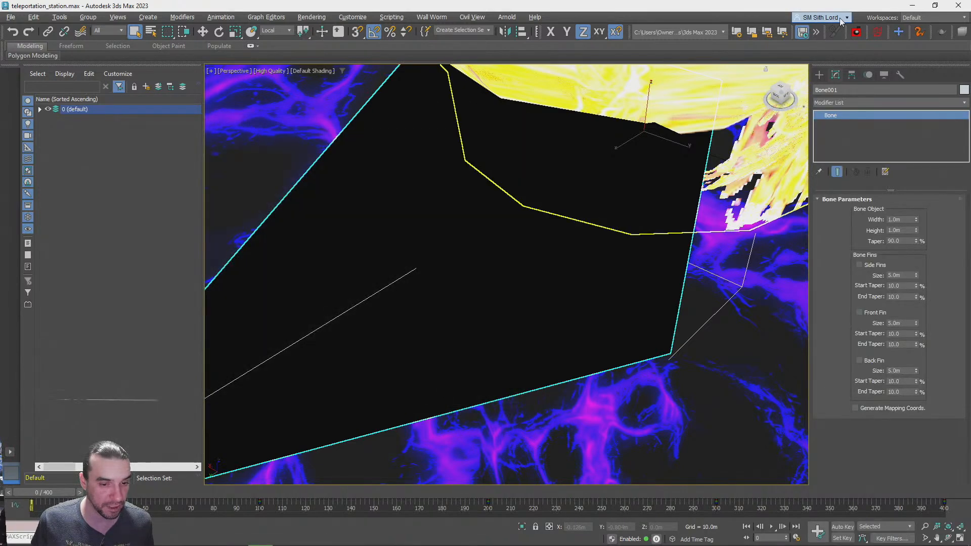
Switch to the PlayCanvas editor and import rockbone.fbx from the Desktop into the project assets
{"action": "key", "text": "alt+Tab"}
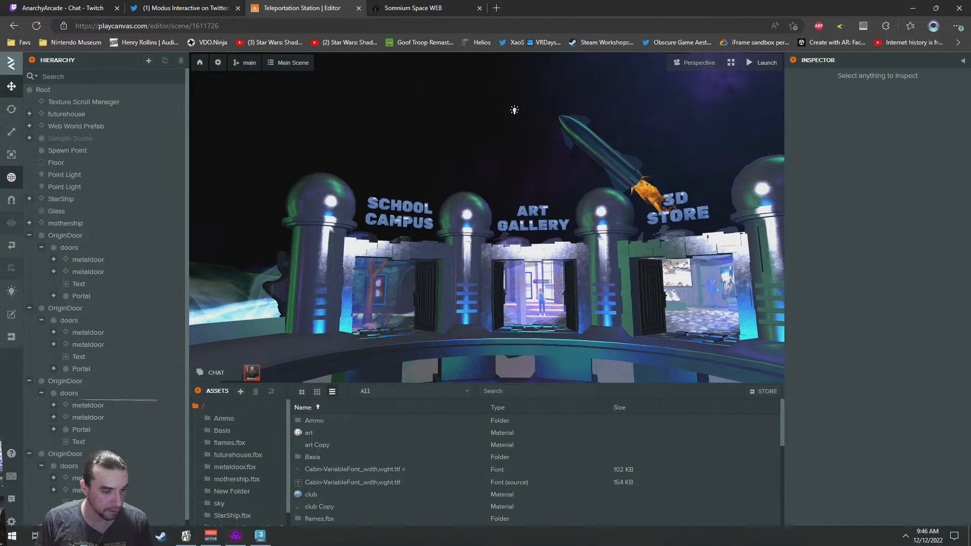
{"action": "key", "text": "alt+Tab"}
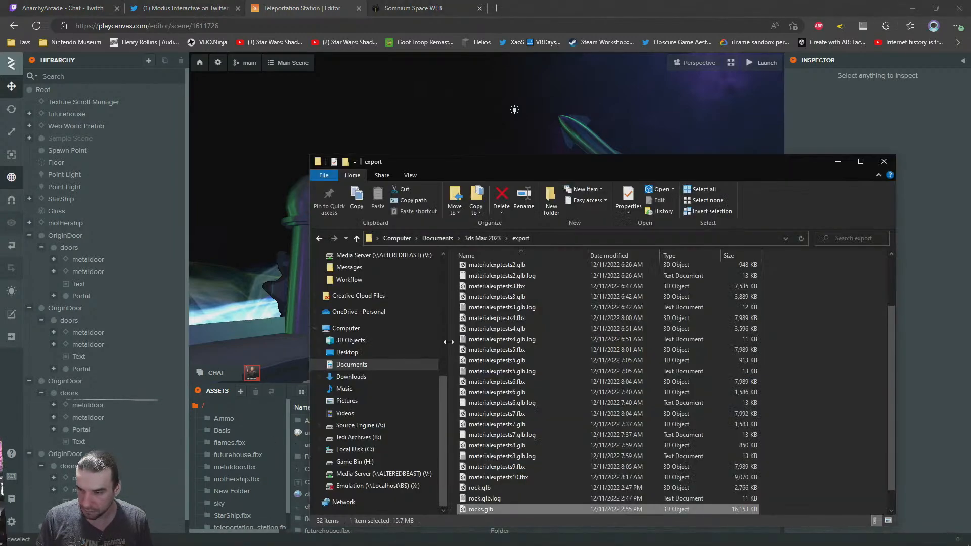
{"action": "scroll", "coordinate": [549, 424], "scroll_direction": "down", "scroll_amount": 1}
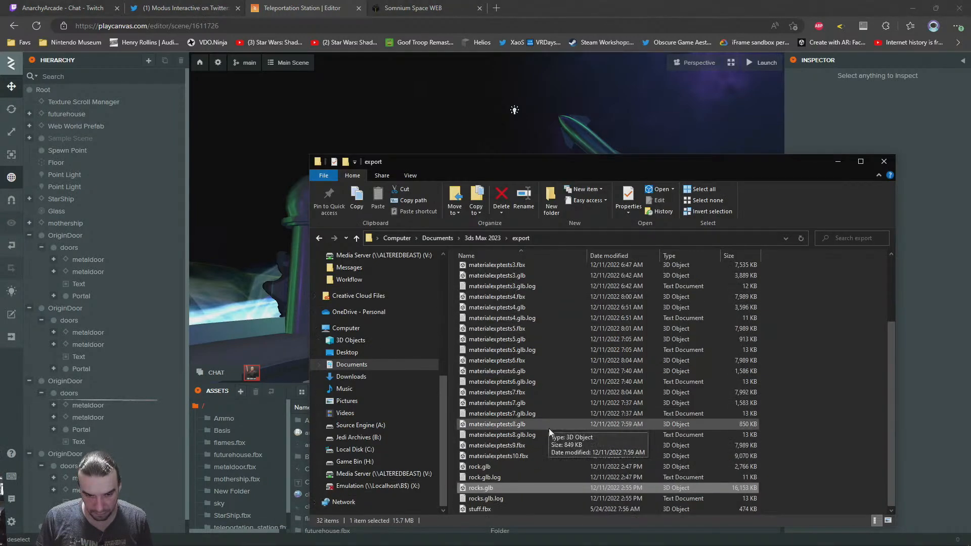
{"action": "left_click", "coordinate": [347, 352]}
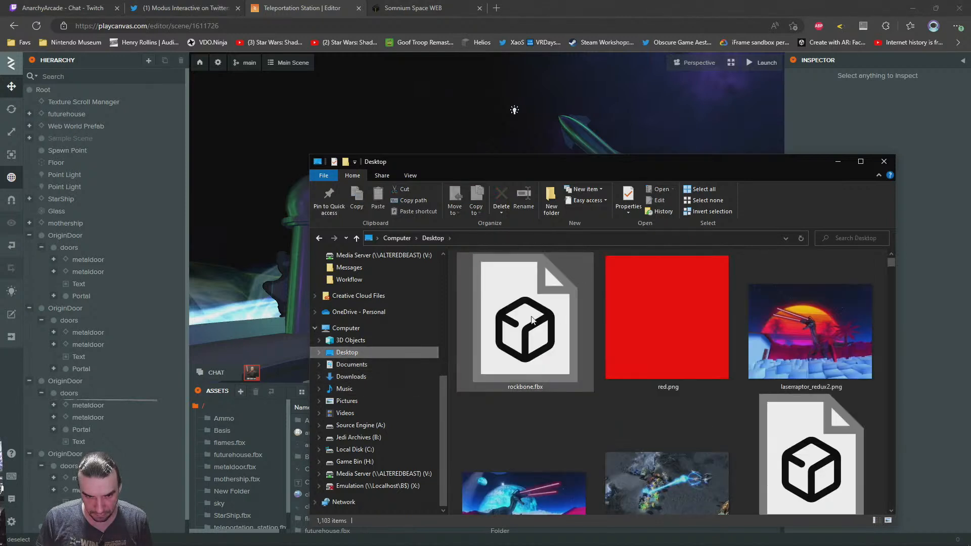
{"action": "left_click", "coordinate": [538, 327]}
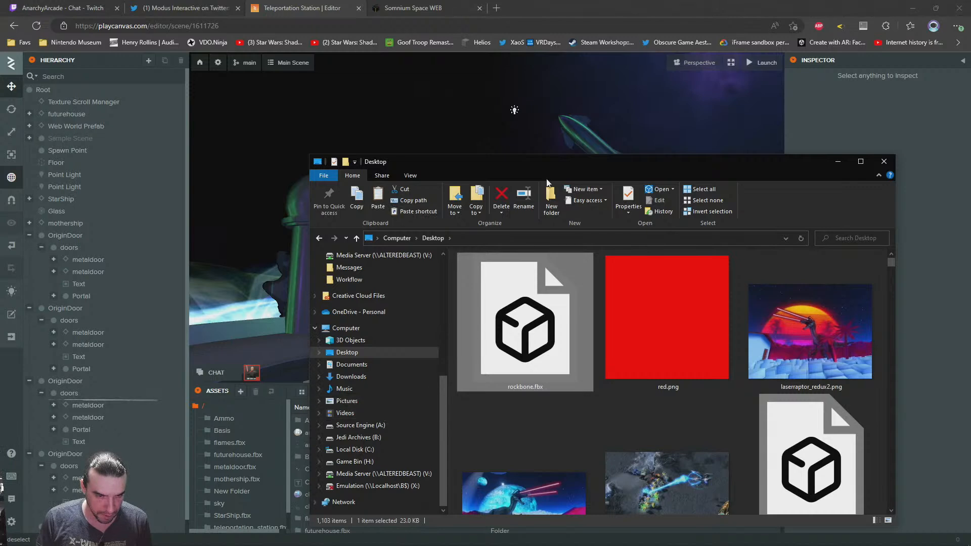
{"action": "left_click_drag", "start_coordinate": [564, 165], "coordinate": [633, 54]}
{"action": "left_click_drag", "start_coordinate": [593, 212], "coordinate": [693, 485]}
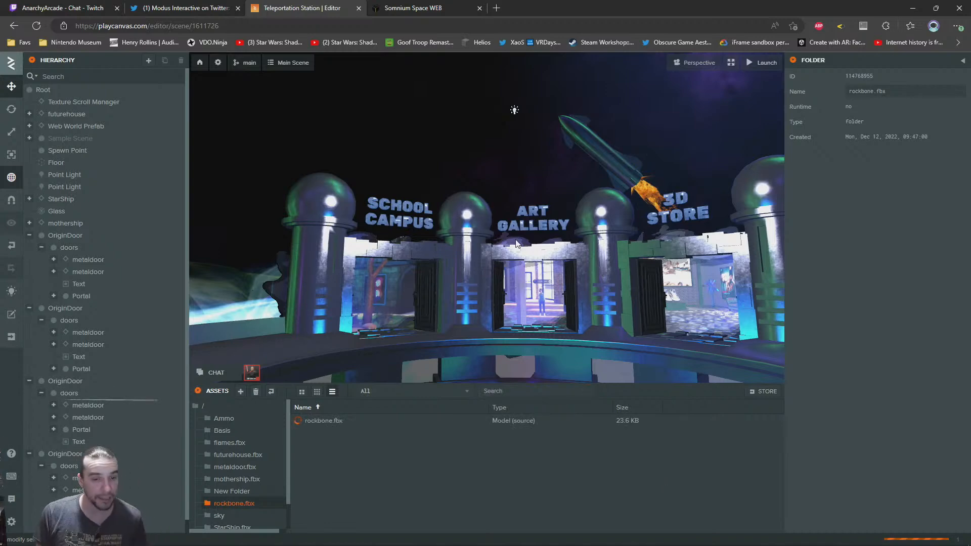
Switch back to 3ds Max and select the lava rock, the flame meshes and the teleportation station together
{"action": "key", "text": "alt+Tab"}
{"action": "left_click", "coordinate": [652, 429]}
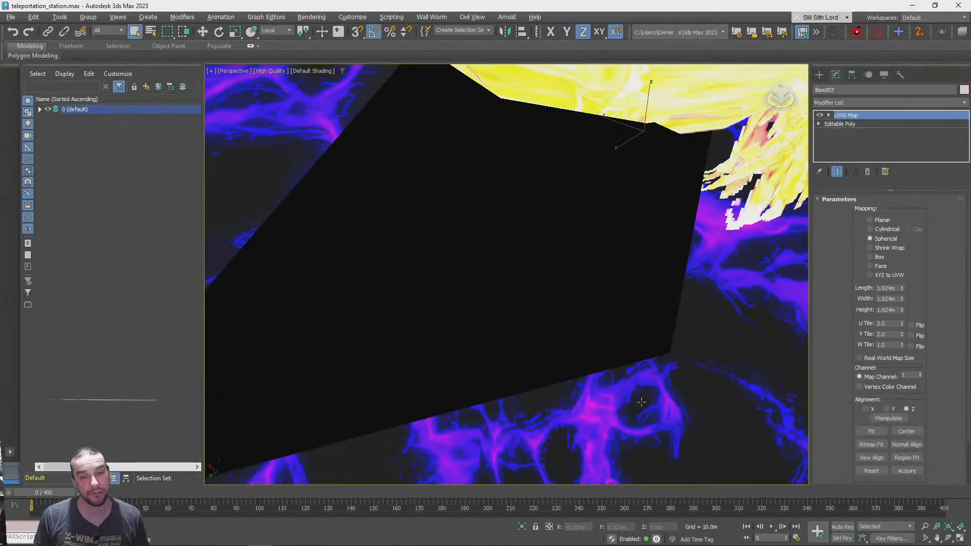
{"action": "key", "text": "z"}
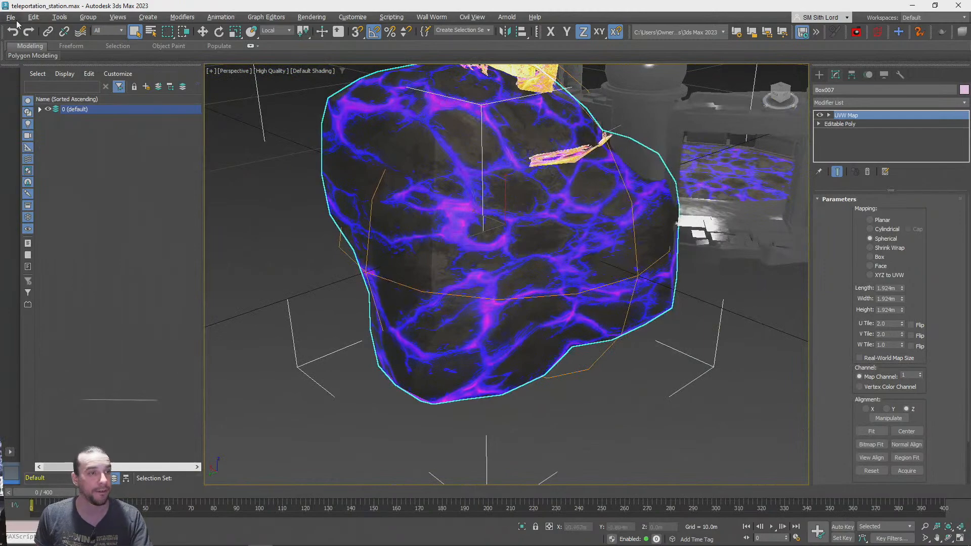
{"action": "left_click", "coordinate": [14, 18]}
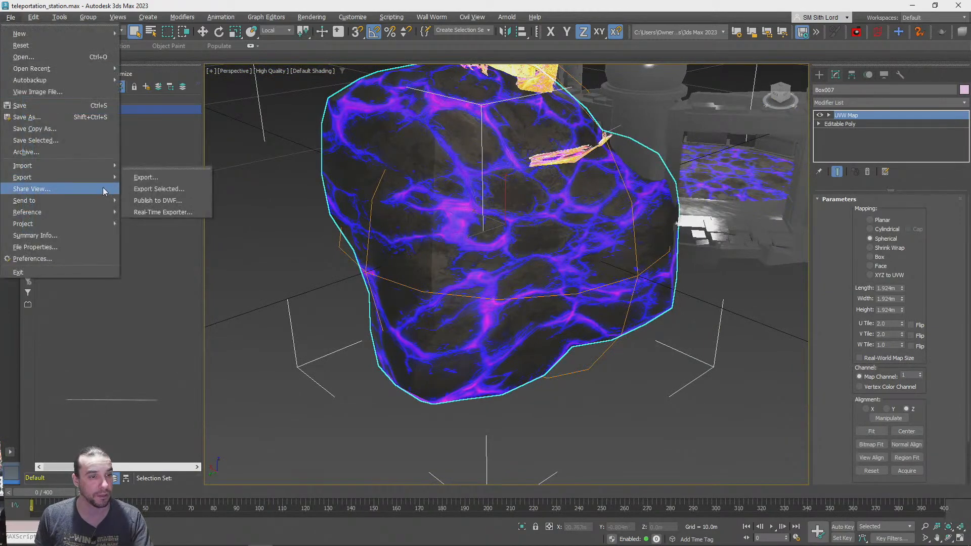
{"action": "left_click", "coordinate": [266, 269]}
{"action": "scroll", "coordinate": [266, 269], "scroll_direction": "down", "scroll_amount": 5}
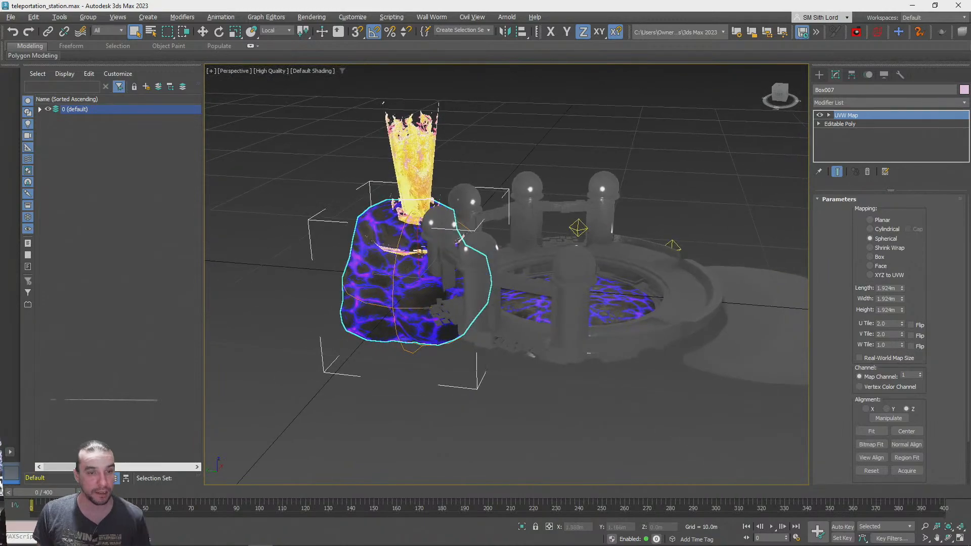
{"action": "left_click", "coordinate": [423, 170], "text": "ctrl"}
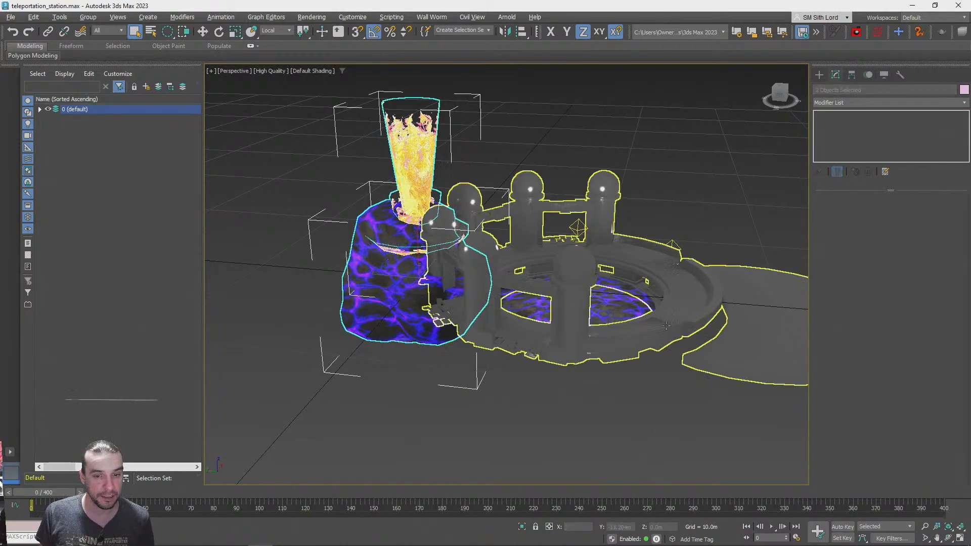
{"action": "left_click", "coordinate": [679, 302], "text": "ctrl"}
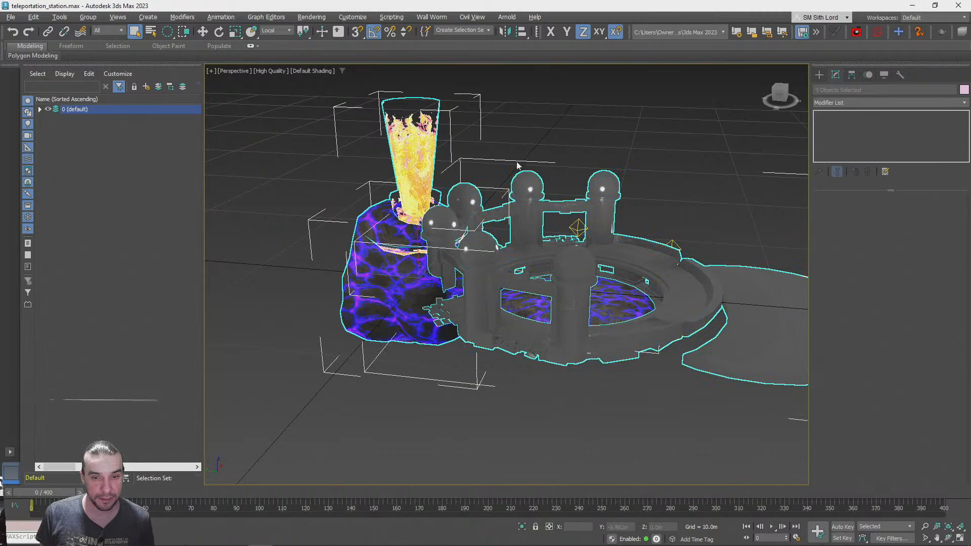
Expand the 0 (default) layer in the scene explorer to check which objects are selected for export
{"action": "left_click", "coordinate": [11, 18]}
{"action": "mouse_move", "coordinate": [35, 176]}
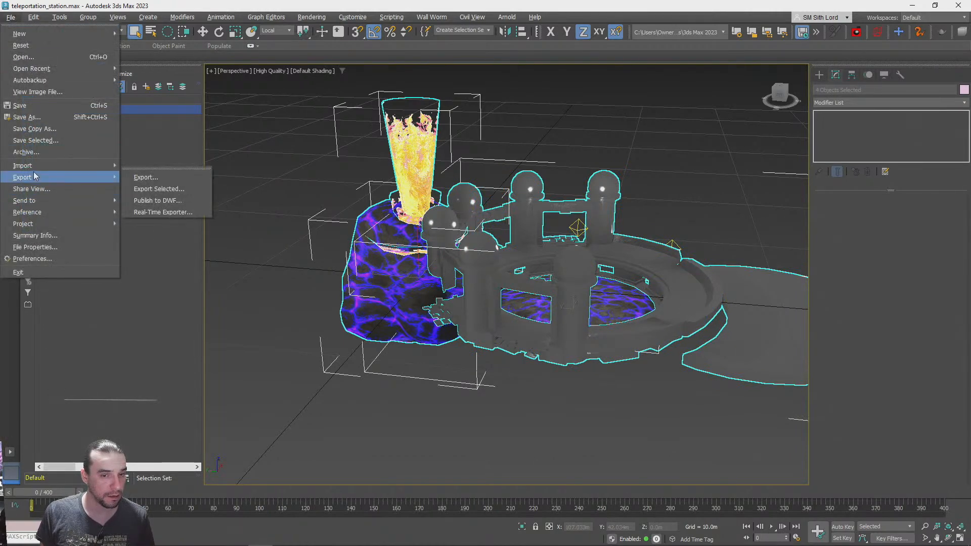
{"action": "left_click", "coordinate": [645, 4]}
{"action": "middle_click_drag", "start_coordinate": [581, 223], "coordinate": [582, 243], "text": "alt"}
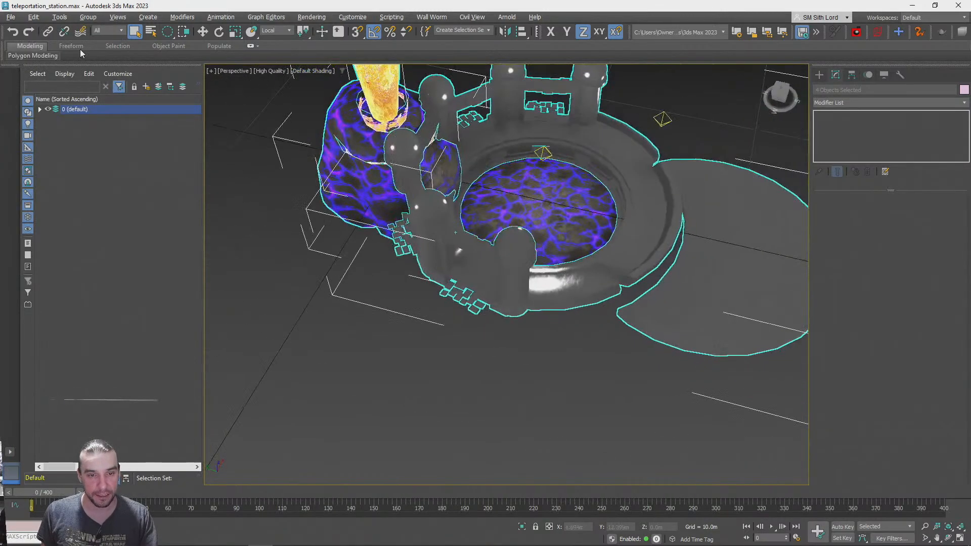
{"action": "left_click", "coordinate": [40, 110]}
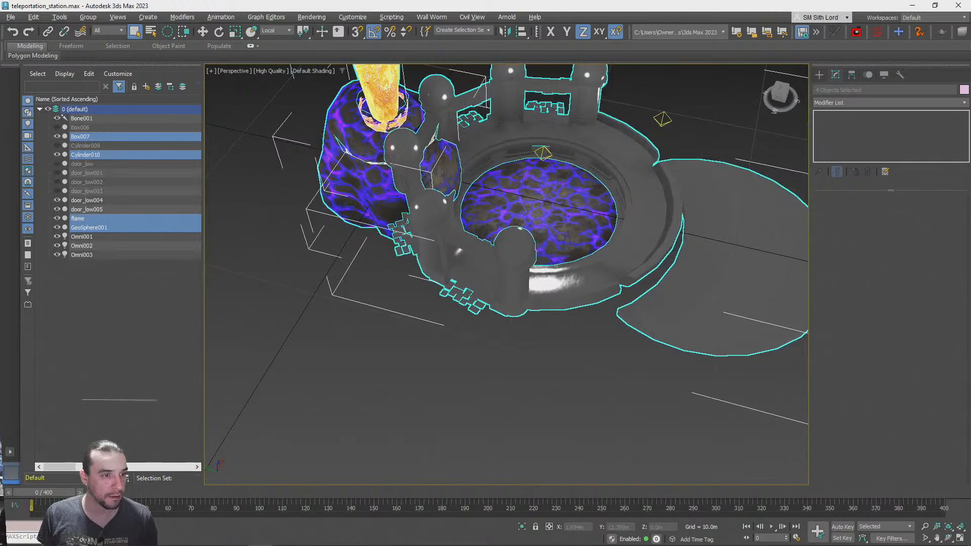
Export the selected objects over teleportation_station.fbx on the Desktop with animation export turned off
{"action": "left_click", "coordinate": [10, 17]}
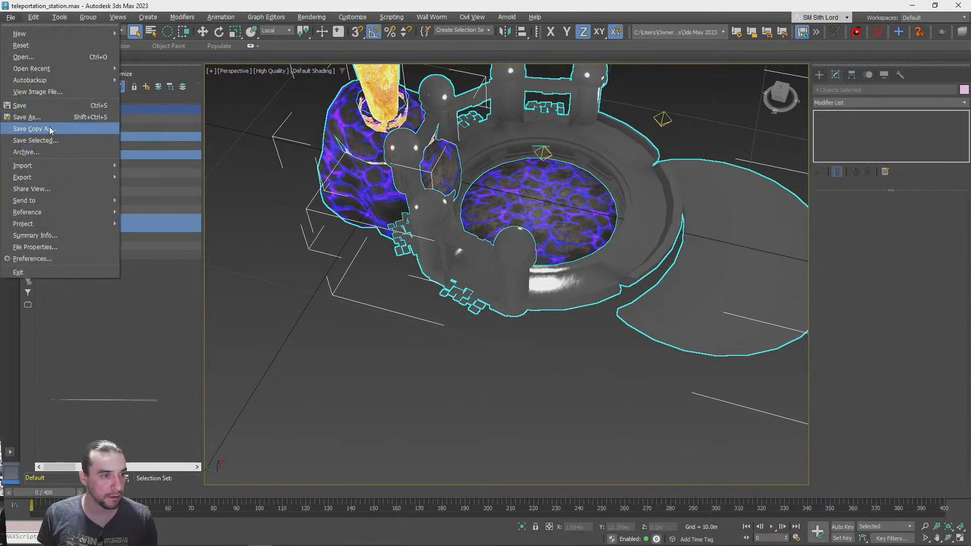
{"action": "mouse_move", "coordinate": [38, 176]}
{"action": "left_click", "coordinate": [157, 188]}
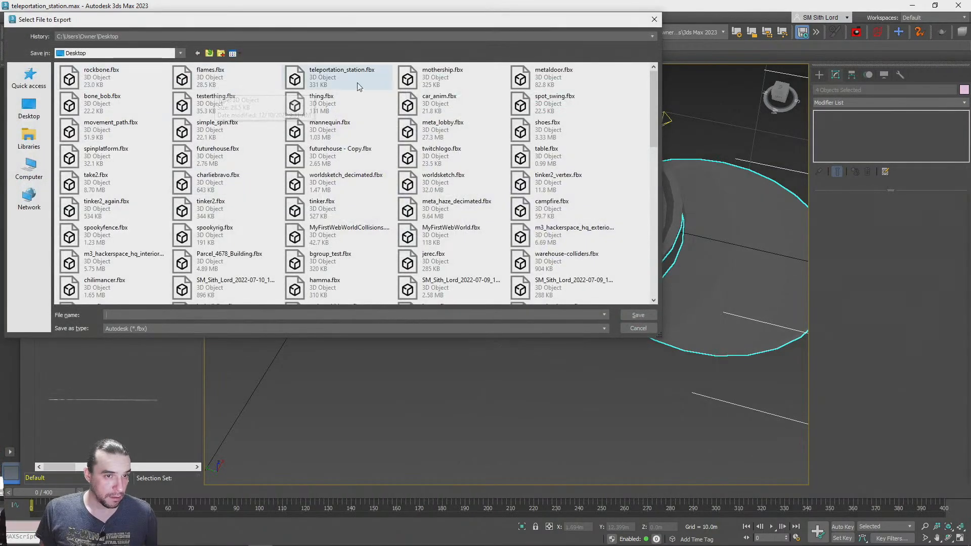
{"action": "double_click", "coordinate": [349, 78]}
{"action": "left_click", "coordinate": [535, 291]}
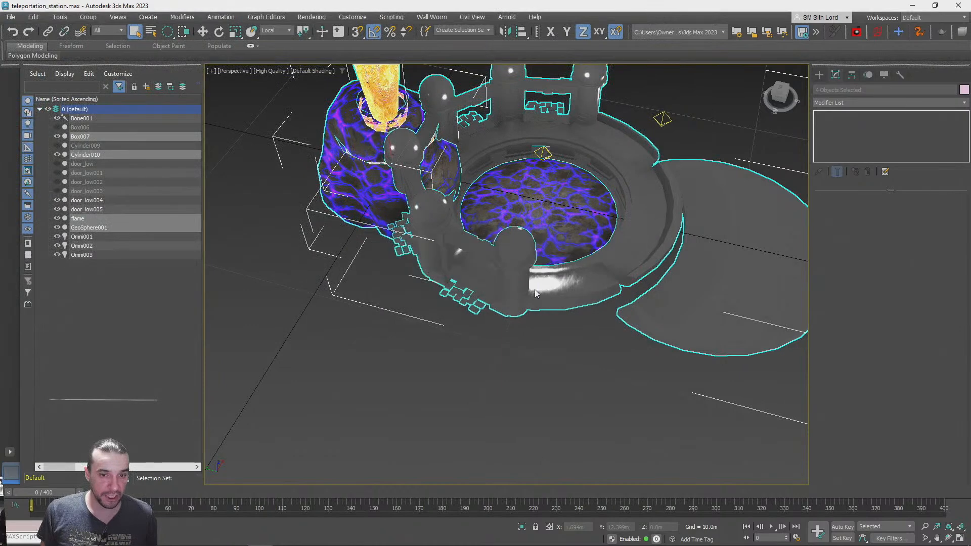
{"action": "left_click", "coordinate": [215, 196]}
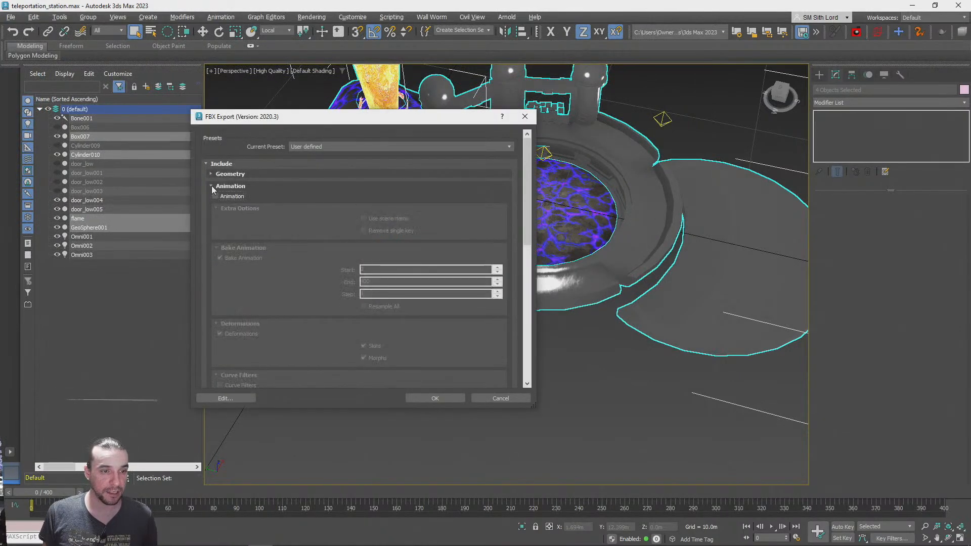
{"action": "left_click", "coordinate": [212, 186]}
{"action": "left_click", "coordinate": [435, 399]}
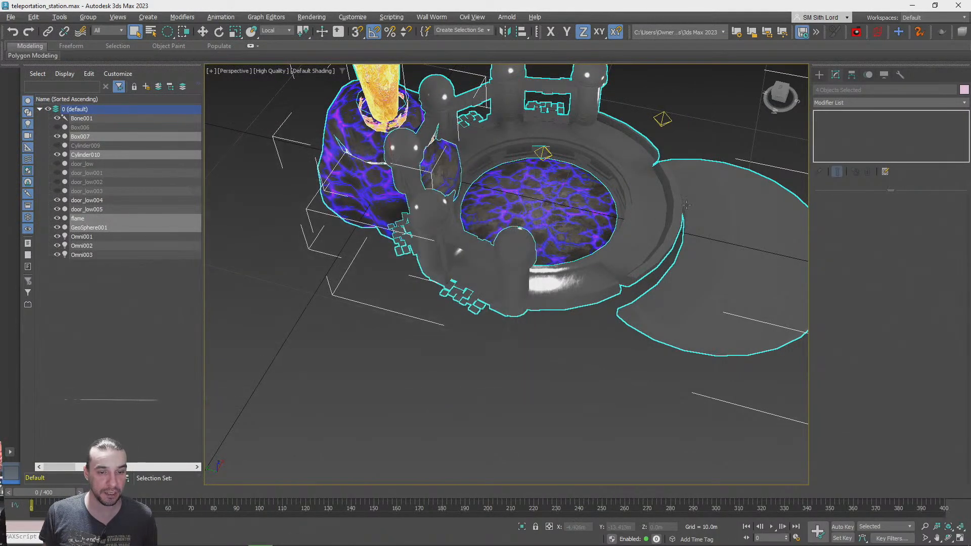
Switch to the PlayCanvas editor and import the re-exported teleportation_station.fbx from the Desktop into the root assets folder
{"action": "left_click", "coordinate": [914, 5]}
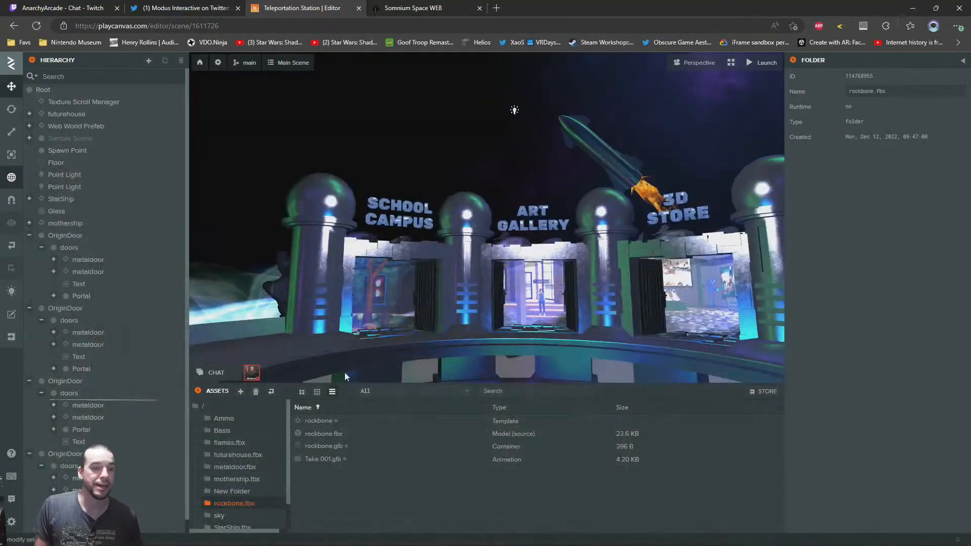
{"action": "left_click", "coordinate": [207, 407]}
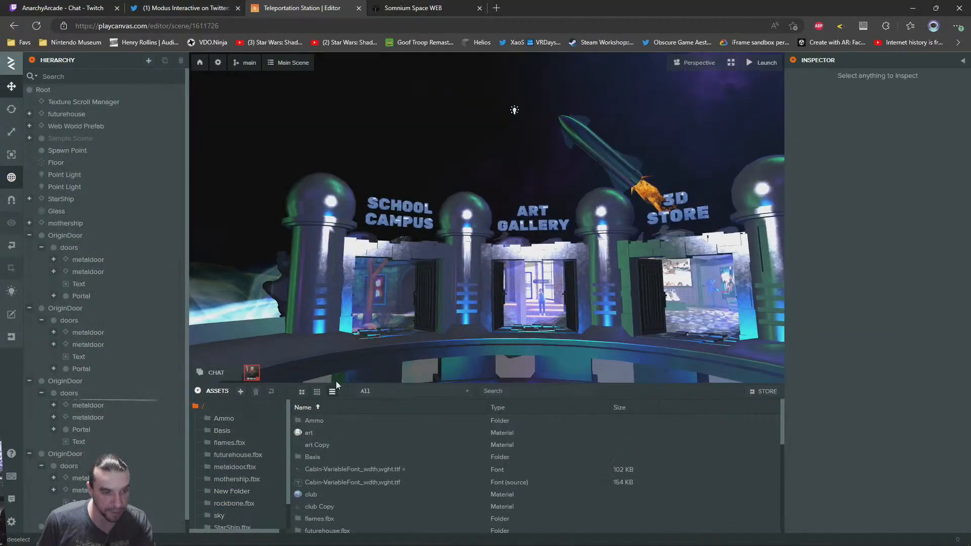
{"action": "key", "text": "super+Tab"}
{"action": "left_click", "coordinate": [777, 243]}
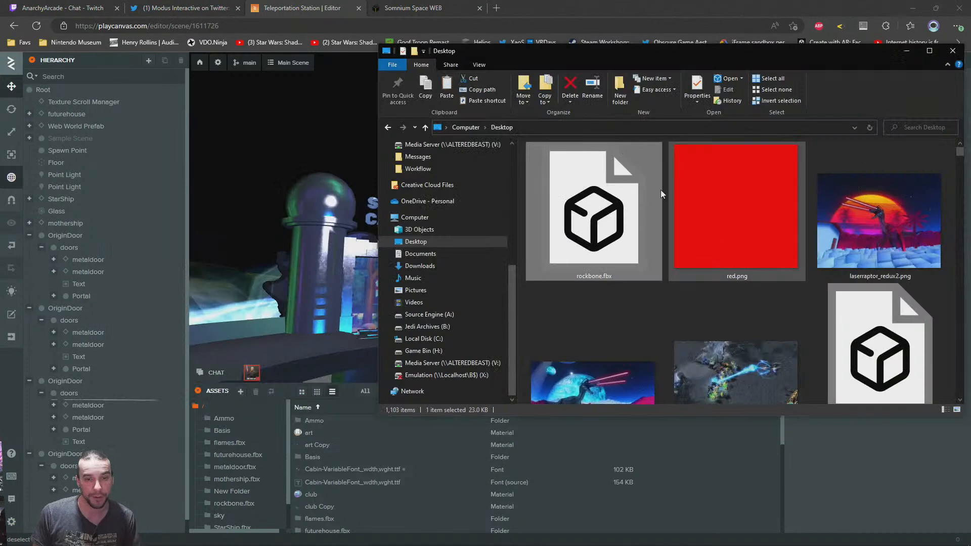
{"action": "left_click", "coordinate": [778, 217]}
{"action": "key", "text": "End"}
{"action": "key", "text": "Home"}
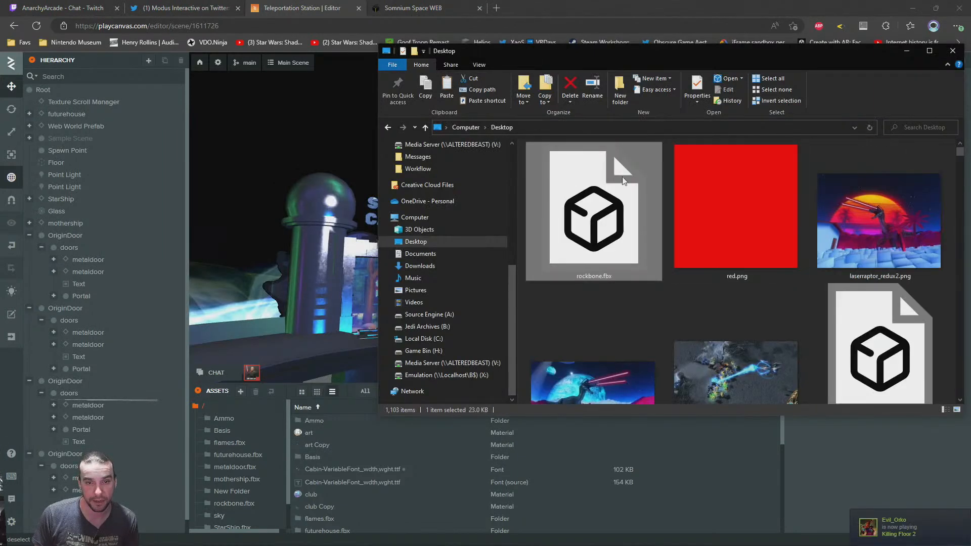
{"action": "left_click", "coordinate": [421, 253]}
{"action": "left_click", "coordinate": [416, 241]}
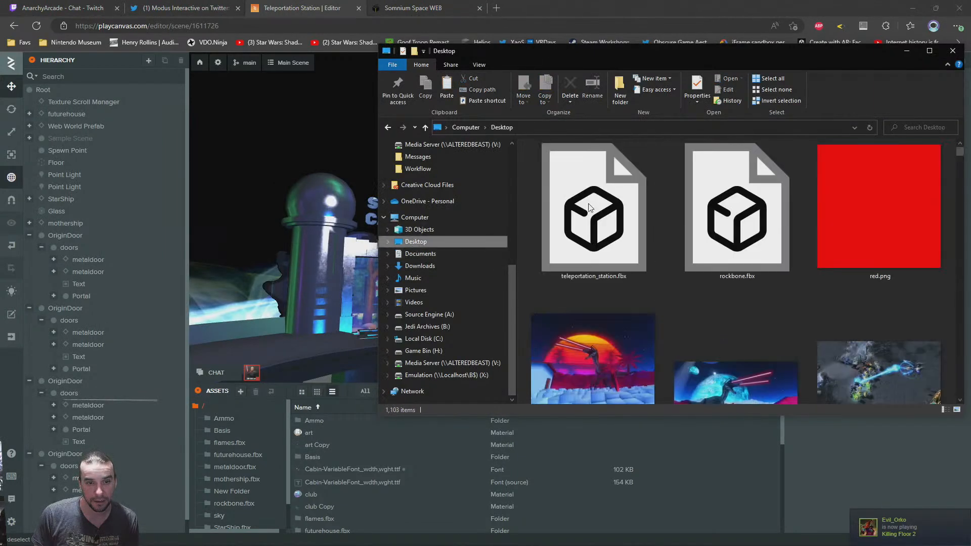
{"action": "left_click_drag", "start_coordinate": [605, 223], "coordinate": [451, 479]}
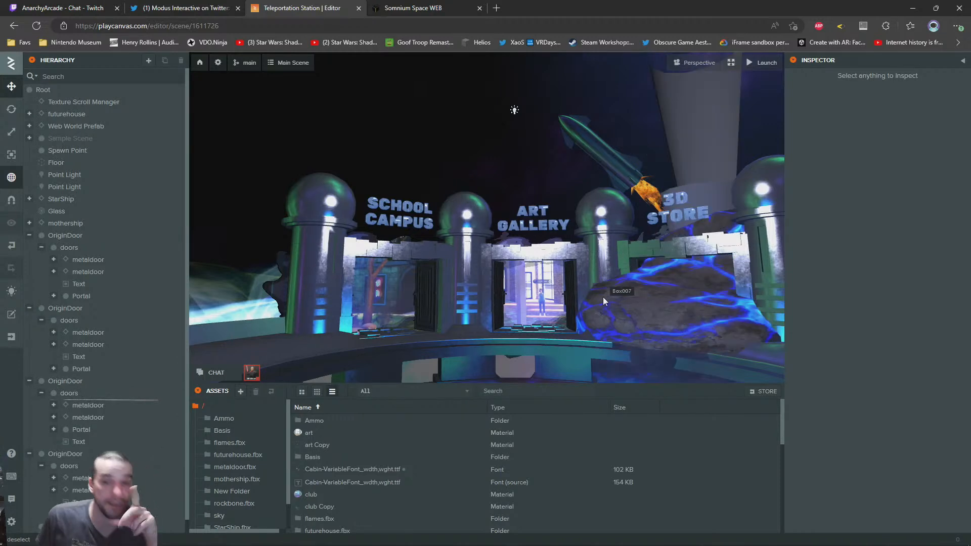
Select the flame entity above the lava rock in the PlayCanvas scene
{"action": "scroll", "coordinate": [603, 298], "scroll_direction": "up", "scroll_amount": 1}
{"action": "mouse_move", "coordinate": [502, 242]}
{"action": "right_mouse_down"}
{"action": "mouse_move", "coordinate": [575, 218]}
{"action": "mouse_move", "coordinate": [545, 304]}
{"action": "mouse_move", "coordinate": [526, 296]}
{"action": "mouse_move", "coordinate": [472, 212]}
{"action": "mouse_move", "coordinate": [514, 229]}
{"action": "mouse_move", "coordinate": [492, 252]}
{"action": "right_mouse_up"}
{"action": "key", "text": "w"}
{"action": "left_click", "coordinate": [486, 227]}
{"action": "key", "text": "a"}
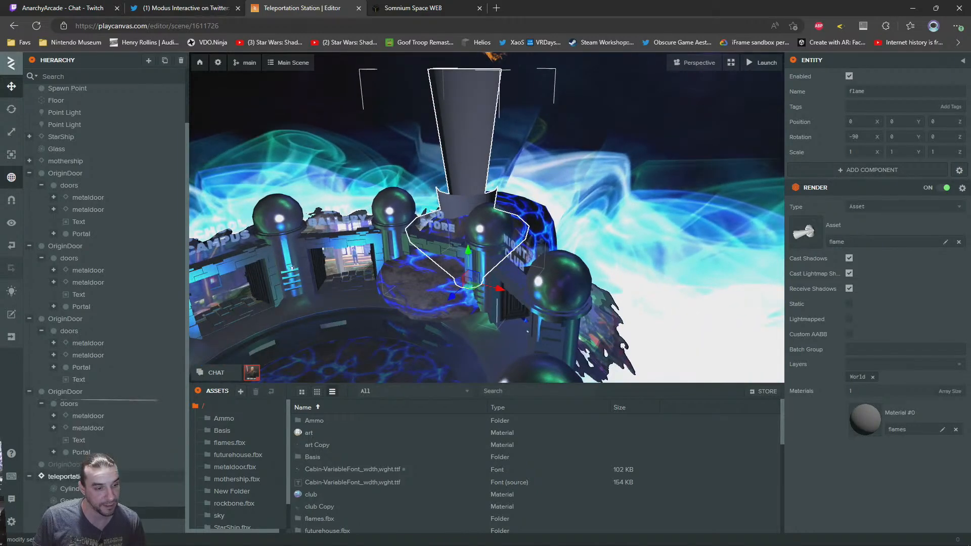
Copy the grey flame above the lava rock and paste it under the StarShip entity
{"action": "key", "text": "f"}
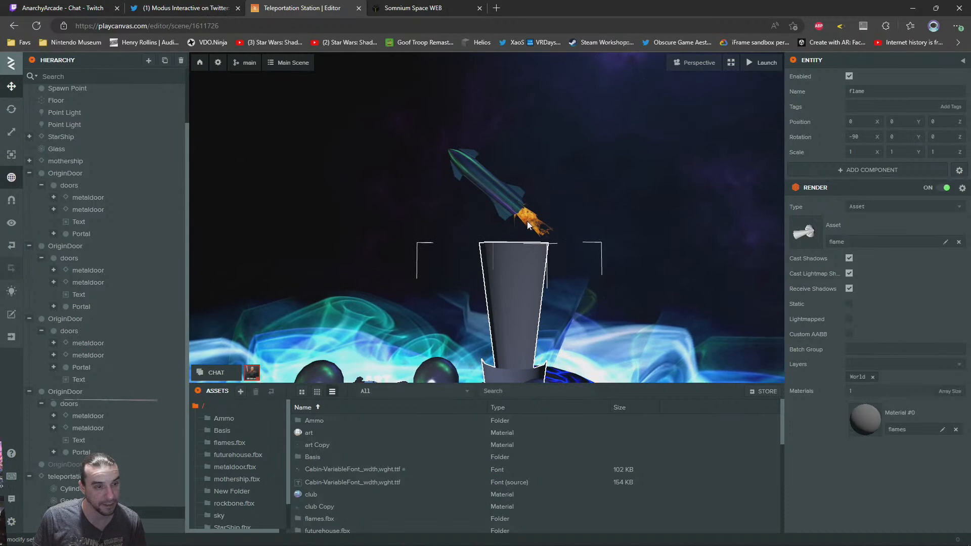
{"action": "left_click", "coordinate": [70, 150]}
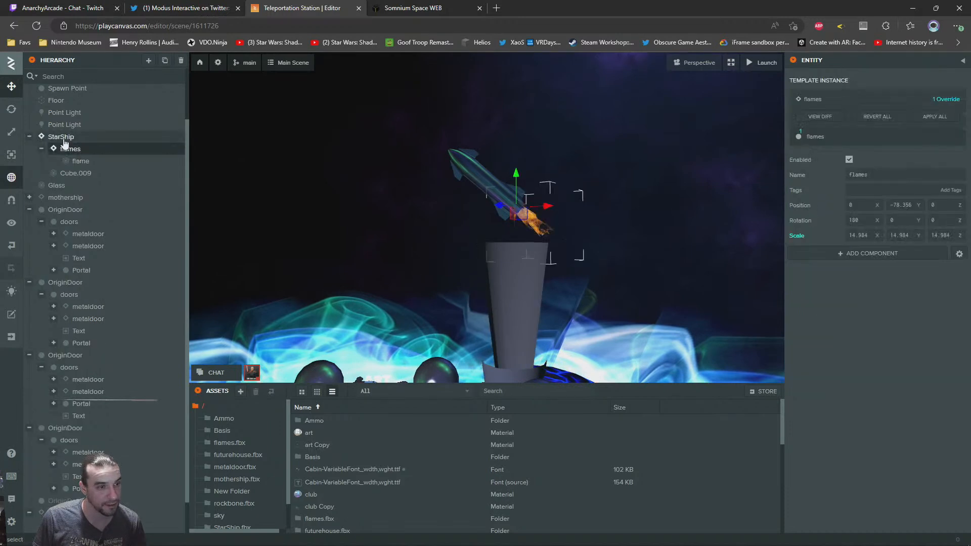
{"action": "left_click", "coordinate": [60, 137]}
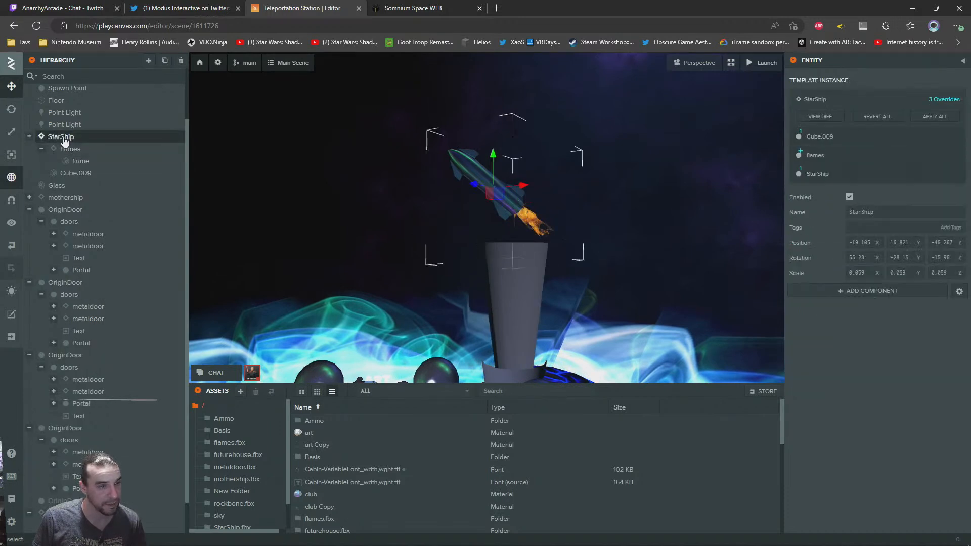
{"action": "right_click", "coordinate": [62, 138]}
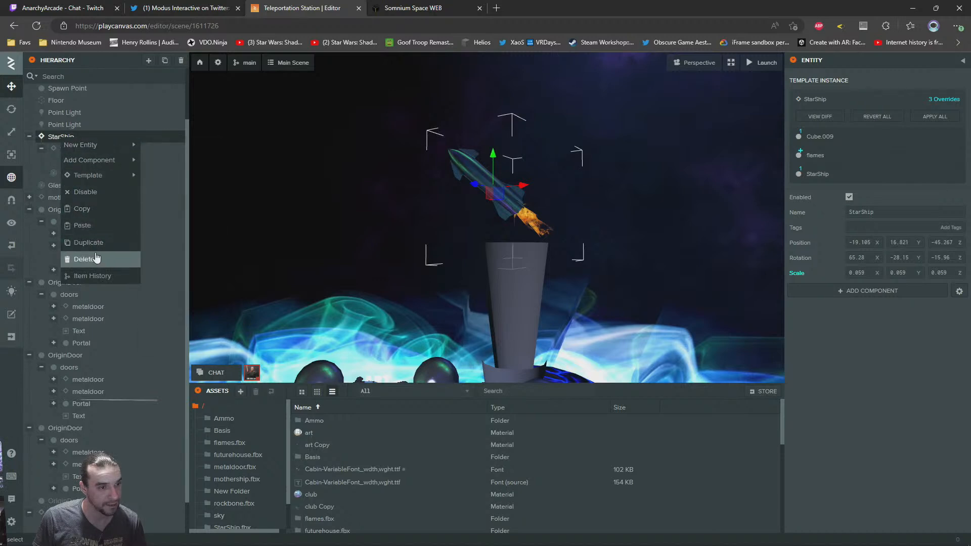
{"action": "left_click", "coordinate": [85, 225]}
{"action": "right_click_drag", "start_coordinate": [509, 170], "coordinate": [511, 161]}
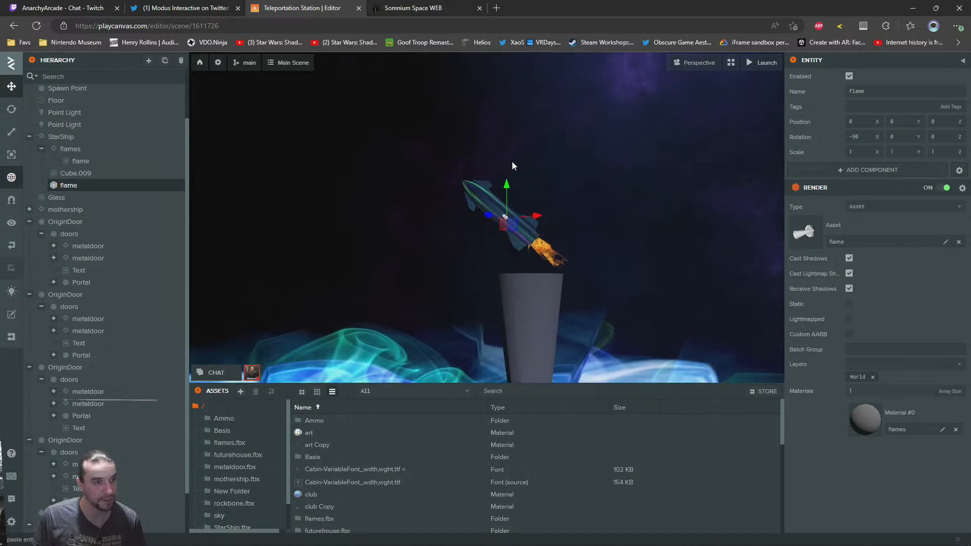
Apply the flames material used by the starship's existing flame to the pasted flame
{"action": "left_click", "coordinate": [544, 249]}
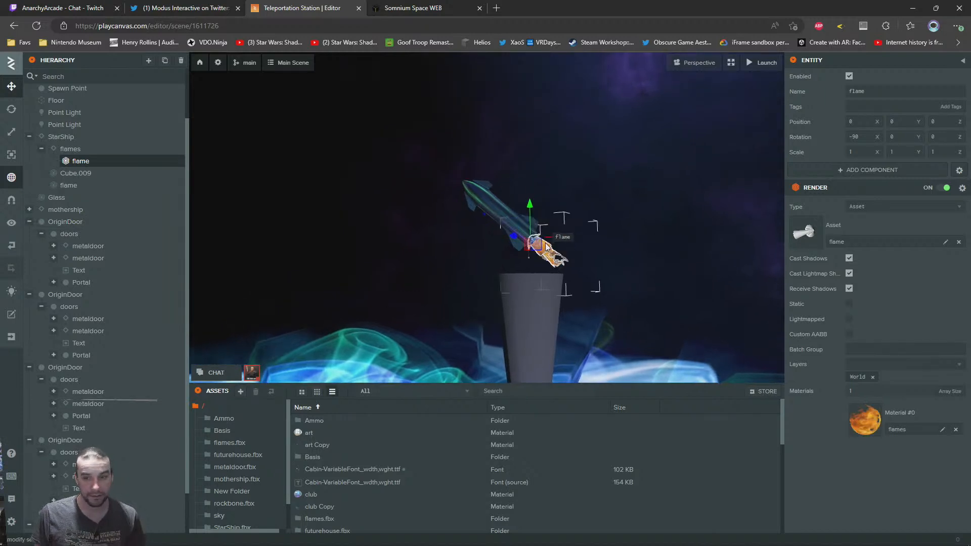
{"action": "right_click_drag", "start_coordinate": [567, 286], "coordinate": [471, 307]}
{"action": "key", "text": "w"}
{"action": "key", "text": "d"}
{"action": "key", "text": "w"}
{"action": "right_click_drag", "start_coordinate": [453, 265], "coordinate": [376, 200]}
{"action": "left_click", "coordinate": [869, 416]}
{"action": "key", "text": "w"}
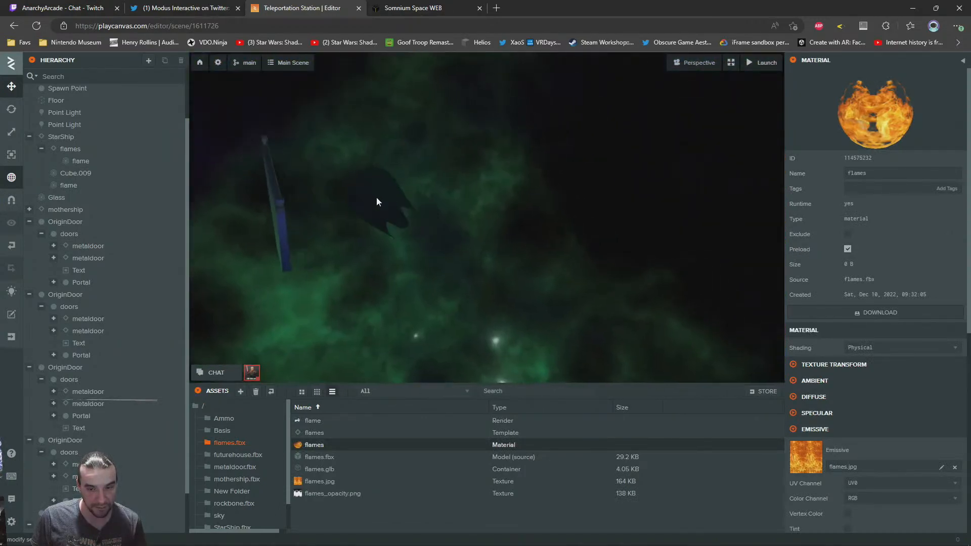
{"action": "left_click", "coordinate": [384, 199]}
{"action": "left_click_drag", "start_coordinate": [314, 444], "coordinate": [881, 428]}
Switch the gizmo to local space and move the pasted flame along the starship's axis to behind its engines, at about Y -161
{"action": "right_click_drag", "start_coordinate": [421, 235], "coordinate": [428, 205]}
{"action": "key", "text": "s"}
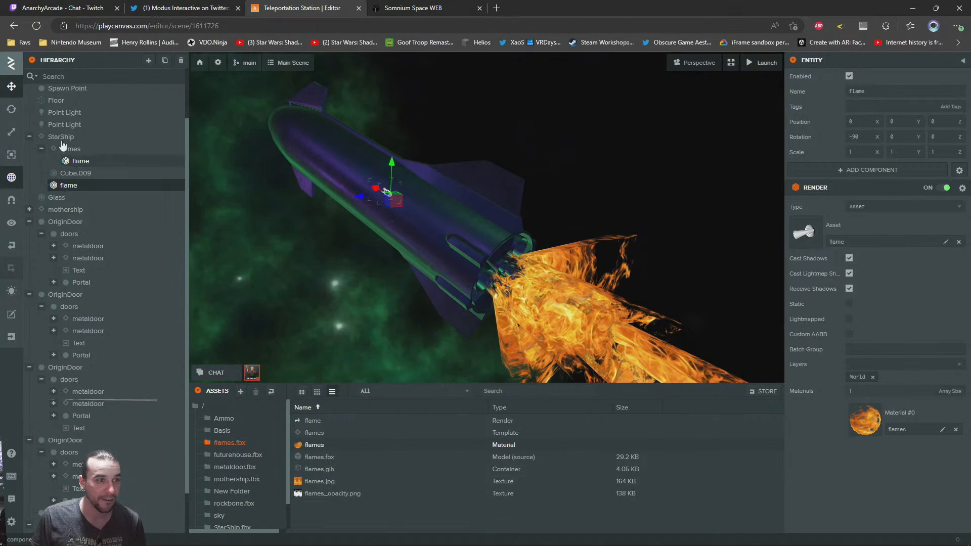
{"action": "left_click", "coordinate": [12, 178]}
{"action": "key", "text": "s"}
{"action": "left_click_drag", "start_coordinate": [397, 191], "coordinate": [666, 314]}
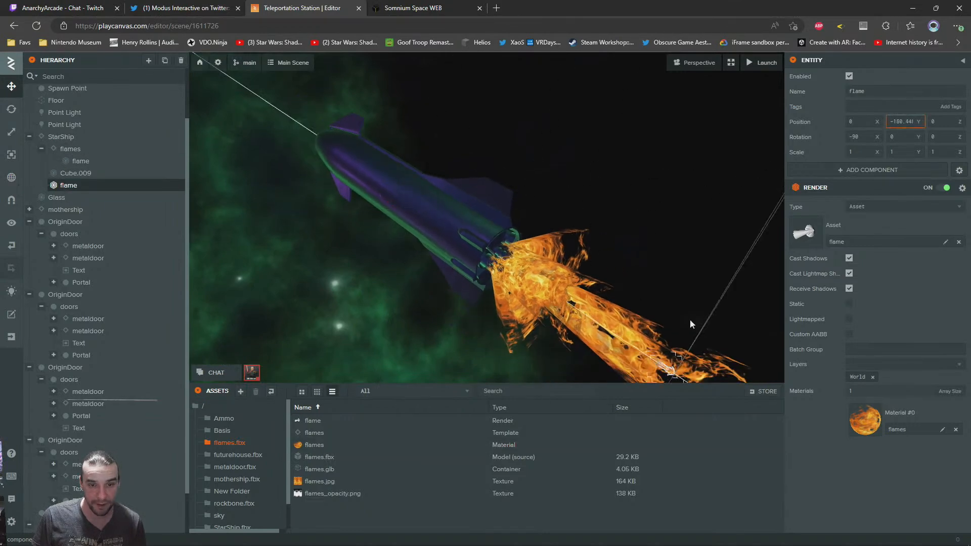
Delete the starship's old flames entity together with its child flame
{"action": "left_click", "coordinate": [551, 280]}
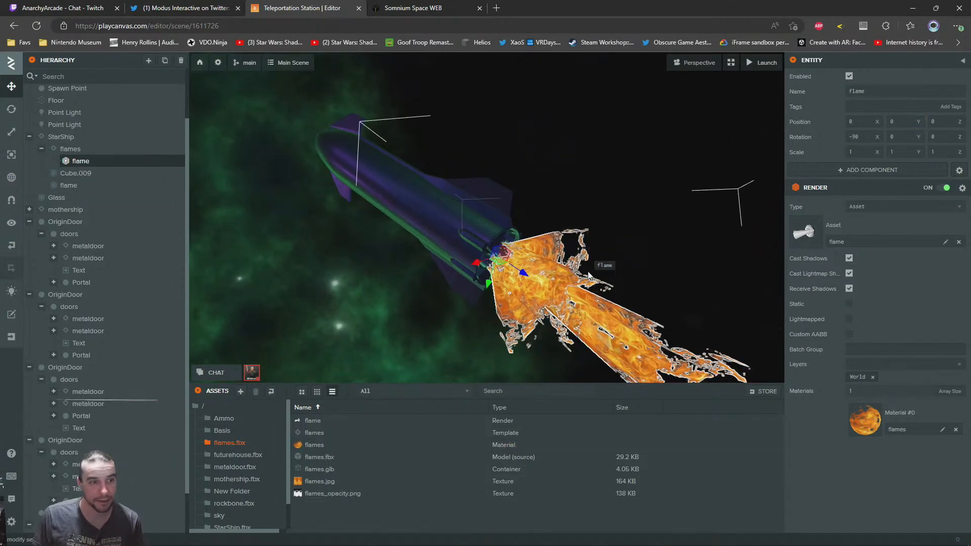
{"action": "left_click", "coordinate": [76, 151]}
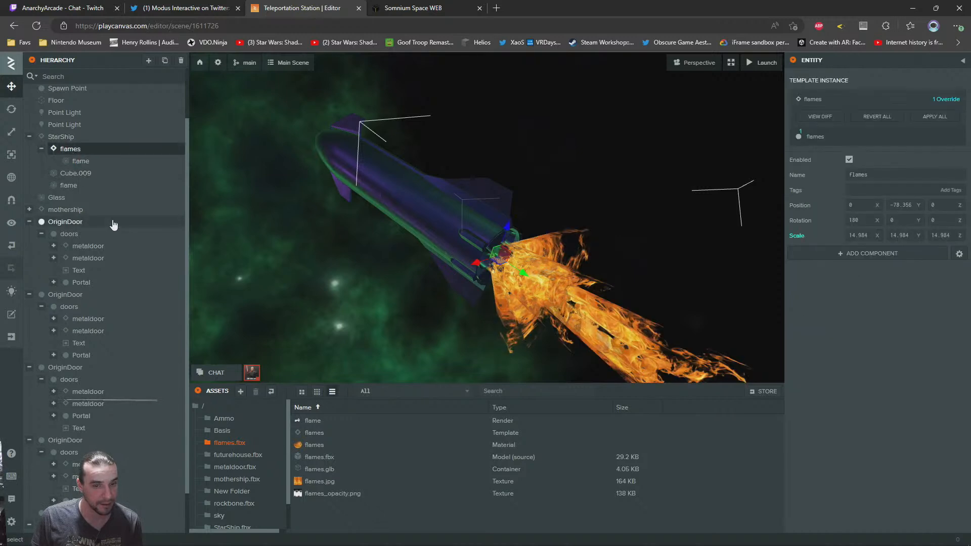
{"action": "key", "text": "Delete"}
Move the pasted flame up to the starship's engines at about Y -108 and scale it uniformly to about 22.858
{"action": "left_click", "coordinate": [617, 334]}
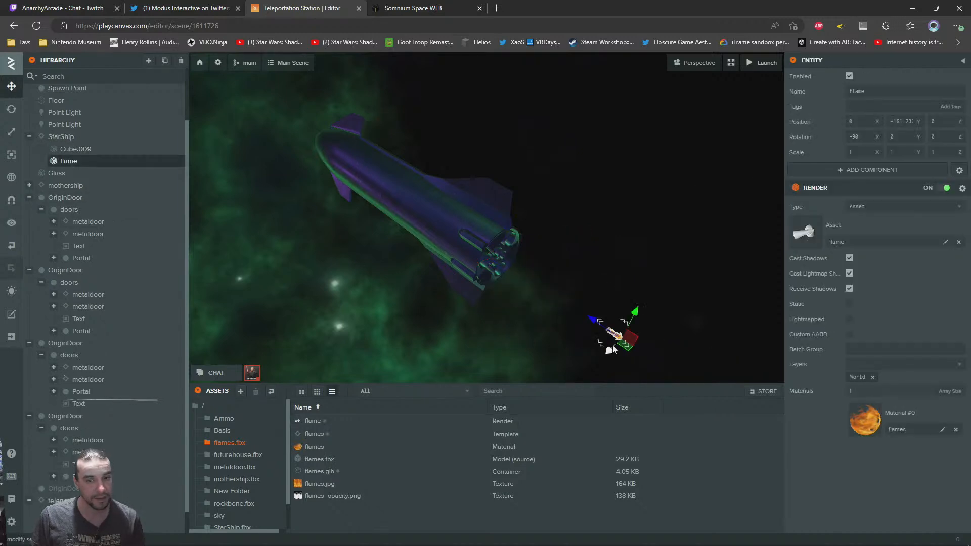
{"action": "left_click_drag", "start_coordinate": [603, 326], "coordinate": [511, 238]}
{"action": "left_click", "coordinate": [11, 132]}
{"action": "left_click_drag", "start_coordinate": [540, 290], "coordinate": [532, 54]}
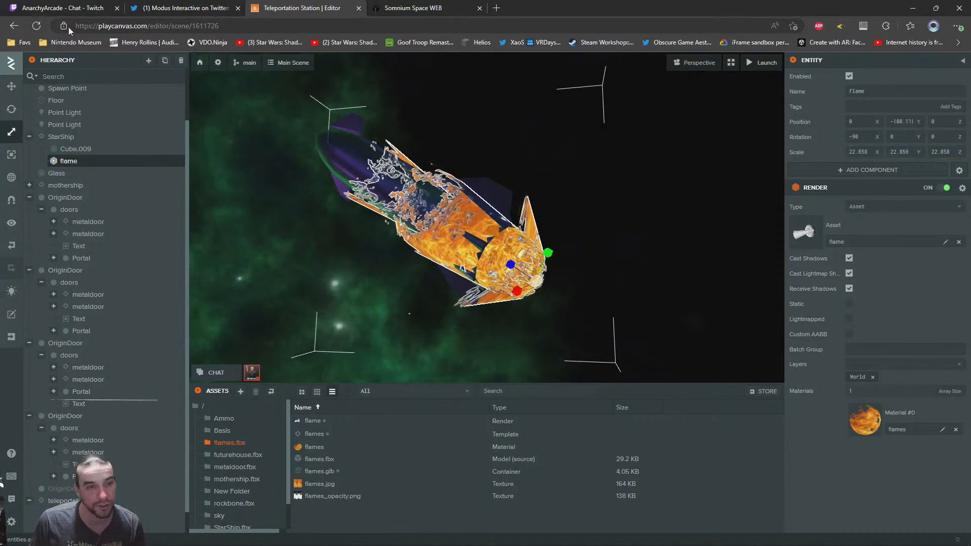
Rotate the pasted flame so it points away from the starship's tail, undoing the unsuitable rotations
{"action": "left_click", "coordinate": [12, 110]}
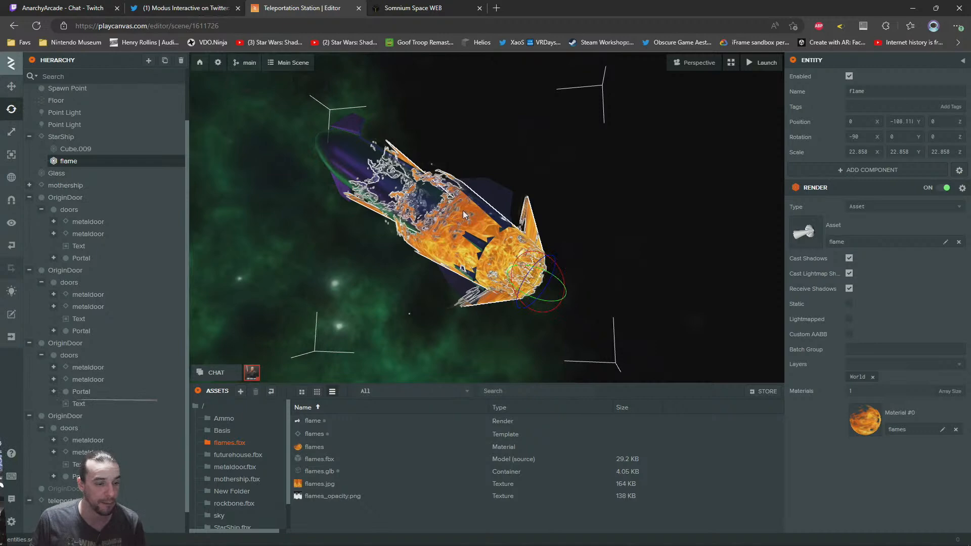
{"action": "right_click_drag", "start_coordinate": [425, 205], "coordinate": [514, 237]}
{"action": "scroll", "coordinate": [439, 210], "scroll_direction": "up", "scroll_amount": 5}
{"action": "scroll", "coordinate": [514, 236], "scroll_direction": "down", "scroll_amount": 2}
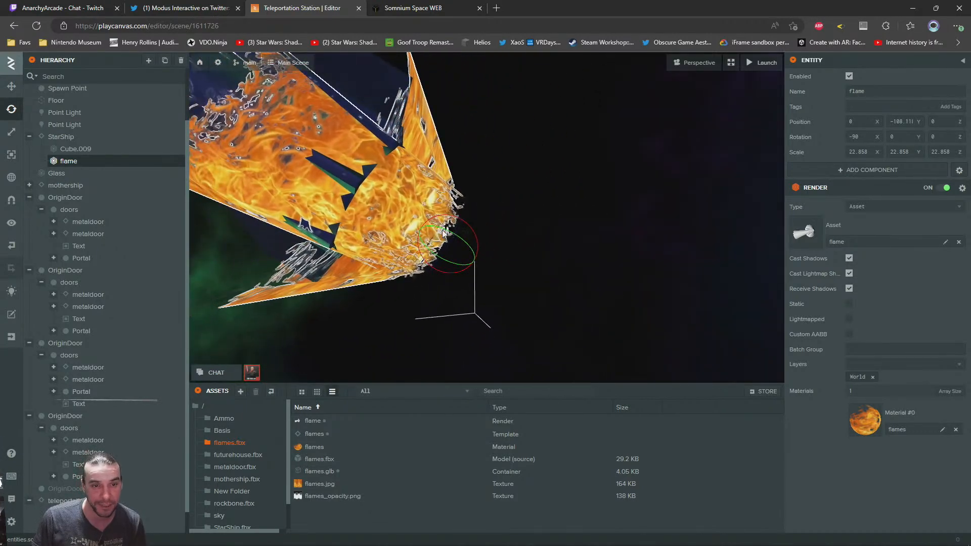
{"action": "left_click_drag", "start_coordinate": [478, 244], "coordinate": [369, 271]}
{"action": "scroll", "coordinate": [548, 208], "scroll_direction": "down", "scroll_amount": 3}
{"action": "left_click_drag", "start_coordinate": [547, 208], "coordinate": [474, 304]}
{"action": "key", "text": "ctrl+z"}
{"action": "left_click_drag", "start_coordinate": [530, 249], "coordinate": [547, 265]}
{"action": "key", "text": "ctrl+z"}
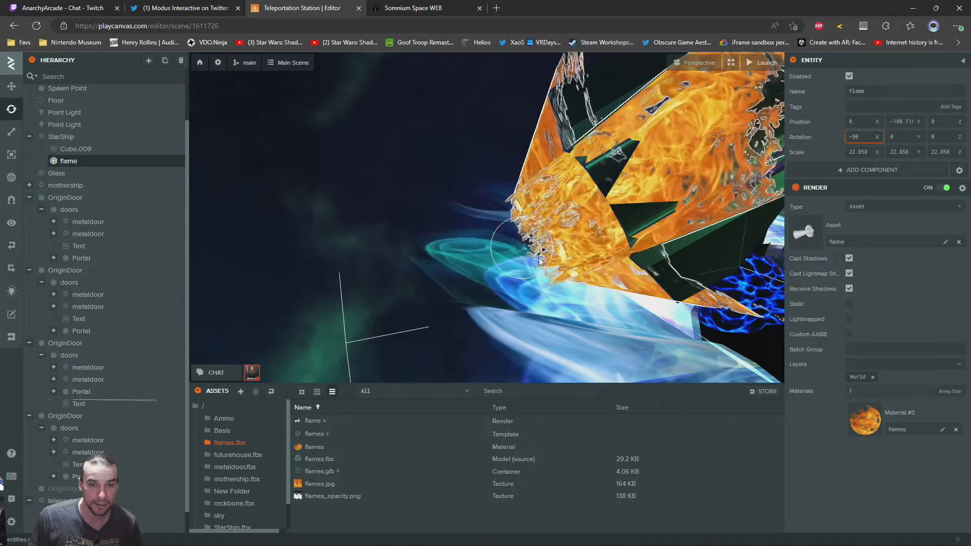
{"action": "left_click_drag", "start_coordinate": [519, 221], "coordinate": [527, 288]}
{"action": "right_click_drag", "start_coordinate": [388, 205], "coordinate": [598, 223]}
Move the rotated flame into place against the starship's engines
{"action": "left_click", "coordinate": [11, 87]}
{"action": "left_click_drag", "start_coordinate": [230, 174], "coordinate": [322, 214]}
{"action": "right_click_drag", "start_coordinate": [323, 213], "coordinate": [365, 136]}
{"action": "left_click", "coordinate": [703, 191]}
Delete the grey flame standing above the lava rocks in the teleportation station
{"action": "scroll", "coordinate": [567, 160], "scroll_direction": "down", "scroll_amount": 10}
{"action": "scroll", "coordinate": [538, 244], "scroll_direction": "up", "scroll_amount": 8}
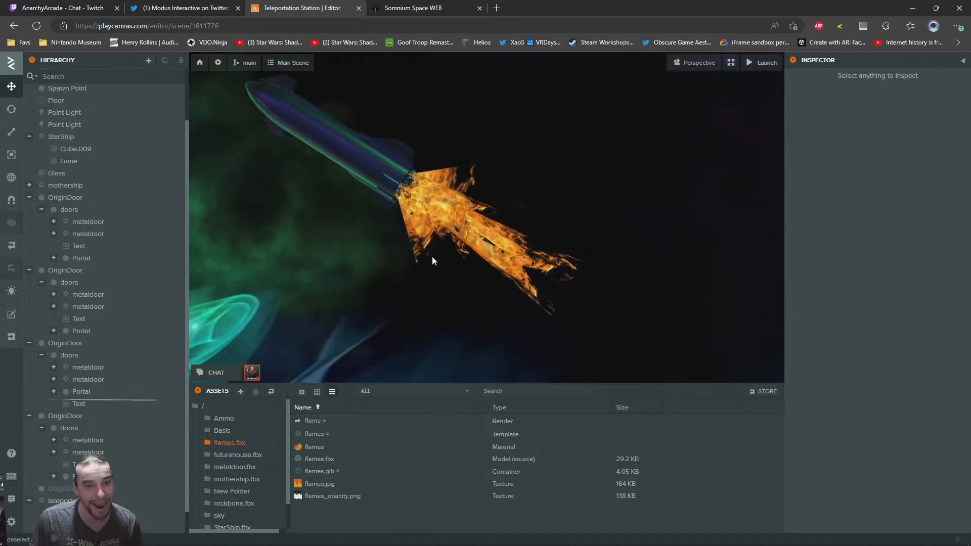
{"action": "right_click_drag", "start_coordinate": [432, 256], "coordinate": [474, 135]}
{"action": "left_click", "coordinate": [475, 134]}
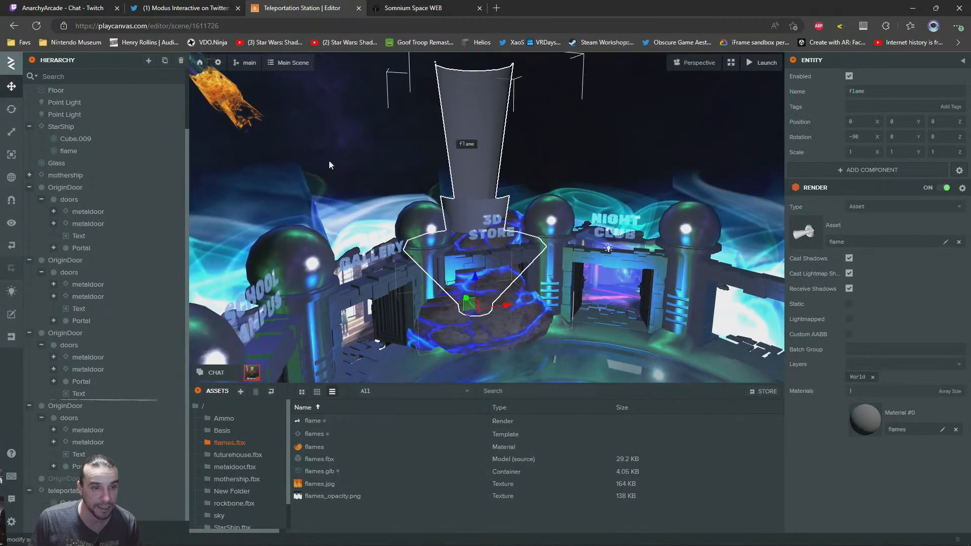
{"action": "key", "text": "Delete"}
Copy the Box007 lava rock from the teleportation station and paste it under Root
{"action": "left_click", "coordinate": [543, 277]}
{"action": "right_click_drag", "start_coordinate": [543, 277], "coordinate": [517, 273]}
{"action": "key", "text": "s"}
{"action": "right_click", "coordinate": [68, 514]}
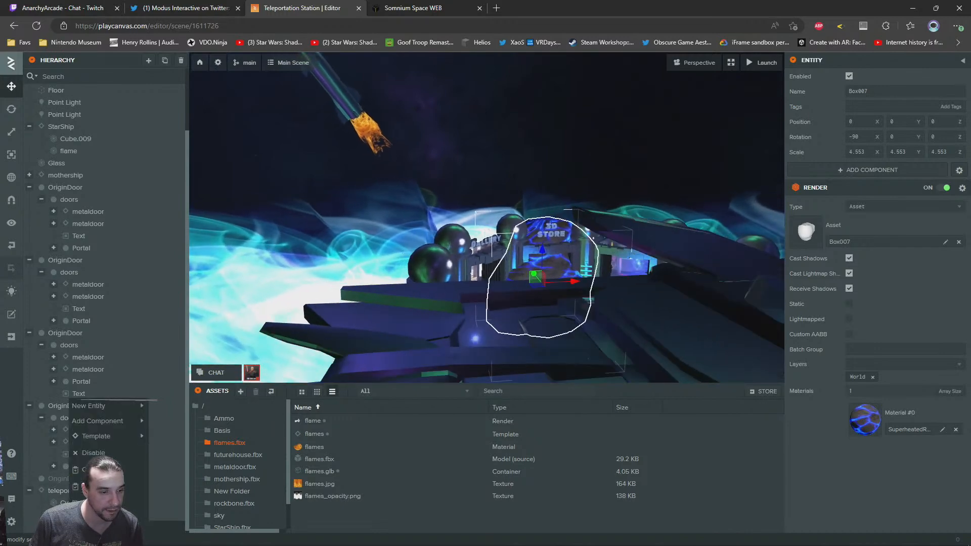
{"action": "left_click", "coordinate": [101, 469]}
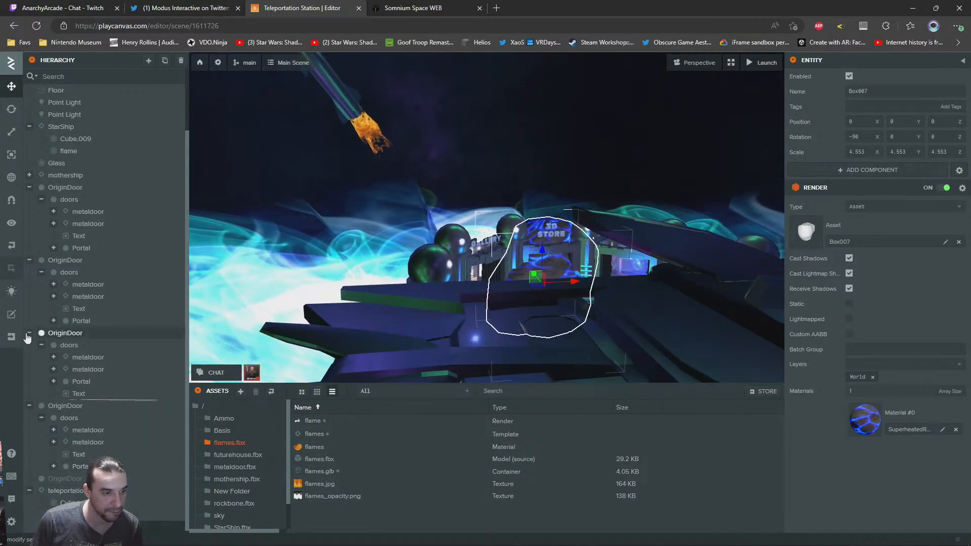
{"action": "scroll", "coordinate": [50, 483], "scroll_direction": "down", "scroll_amount": 1}
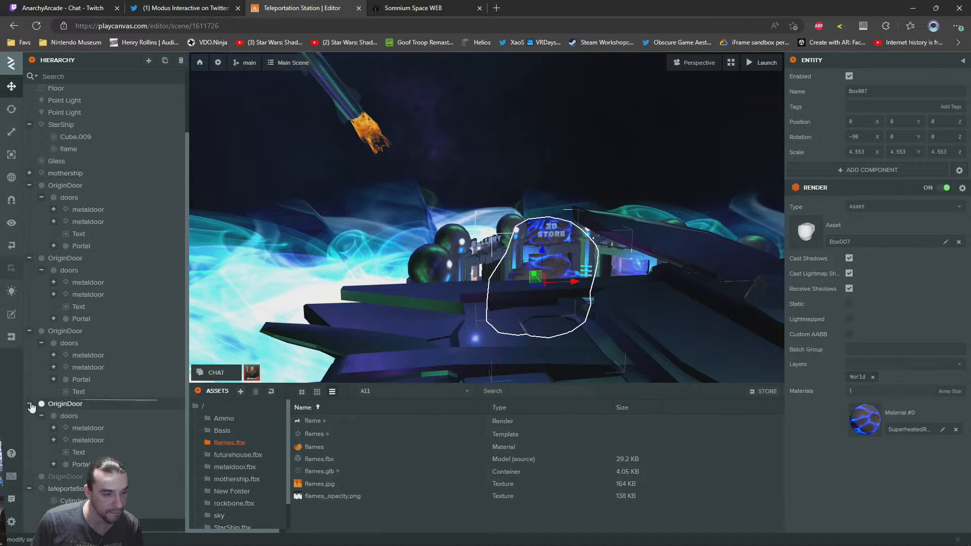
{"action": "scroll", "coordinate": [55, 99], "scroll_direction": "up", "scroll_amount": 3}
{"action": "right_click", "coordinate": [43, 90]}
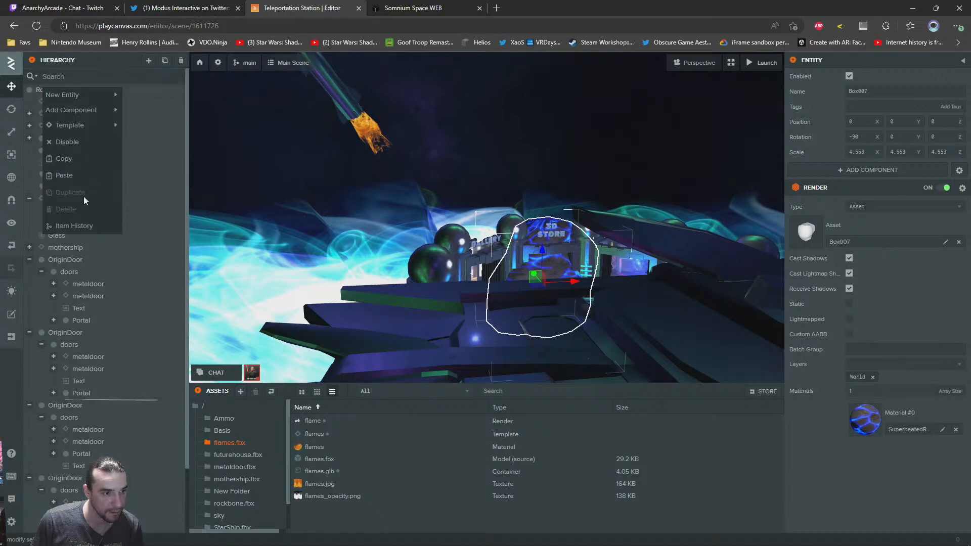
{"action": "left_click", "coordinate": [64, 176]}
Move the pasted lava rock to about X -16.6, Y 10.38 and delete the rock left at the station's centre
{"action": "left_click_drag", "start_coordinate": [544, 168], "coordinate": [276, 151]}
{"action": "left_click_drag", "start_coordinate": [541, 207], "coordinate": [514, 179]}
{"action": "scroll", "coordinate": [515, 226], "scroll_direction": "up", "scroll_amount": 4}
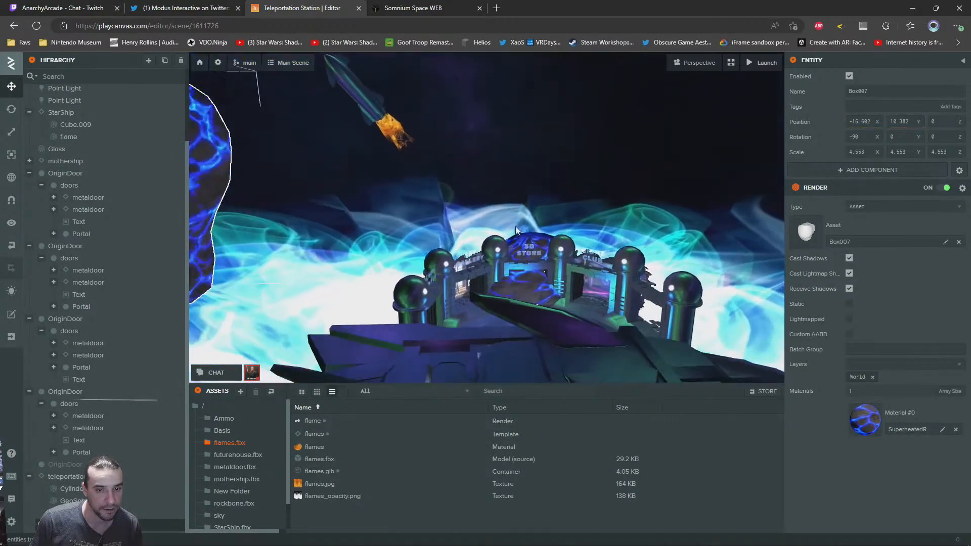
{"action": "left_click", "coordinate": [527, 287]}
{"action": "key", "text": "Delete"}
Move the remaining Box007 lava rock away from the station to about X -33.44, Y 10.38, Z -7.37
{"action": "right_click_drag", "start_coordinate": [623, 229], "coordinate": [513, 186]}
{"action": "left_click", "coordinate": [468, 250]}
{"action": "right_click_drag", "start_coordinate": [468, 250], "coordinate": [392, 199]}
{"action": "left_click_drag", "start_coordinate": [393, 180], "coordinate": [390, 201]}
{"action": "left_click", "coordinate": [11, 86]}
{"action": "right_click_drag", "start_coordinate": [442, 209], "coordinate": [513, 237]}
{"action": "left_click_drag", "start_coordinate": [457, 201], "coordinate": [243, 137]}
{"action": "right_click_drag", "start_coordinate": [368, 170], "coordinate": [546, 281]}
{"action": "key", "text": "ctrl+z"}
{"action": "key", "text": "ctrl+z"}
{"action": "left_click_drag", "start_coordinate": [532, 286], "coordinate": [367, 229]}
{"action": "right_click_drag", "start_coordinate": [367, 229], "coordinate": [332, 219]}
{"action": "key", "text": "w"}
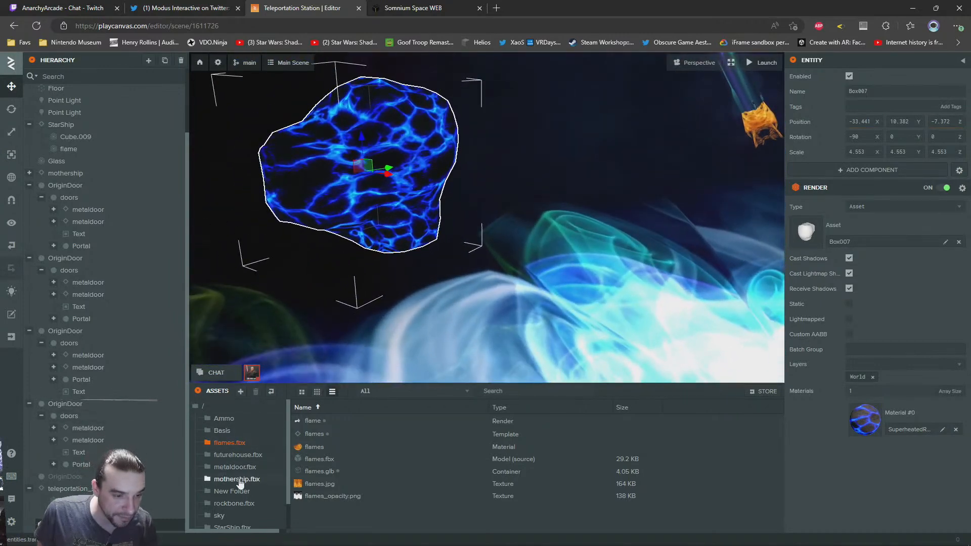
Create an Anim State Graph in the rockbone.fbx folder and name it rockspin
{"action": "left_click", "coordinate": [226, 503]}
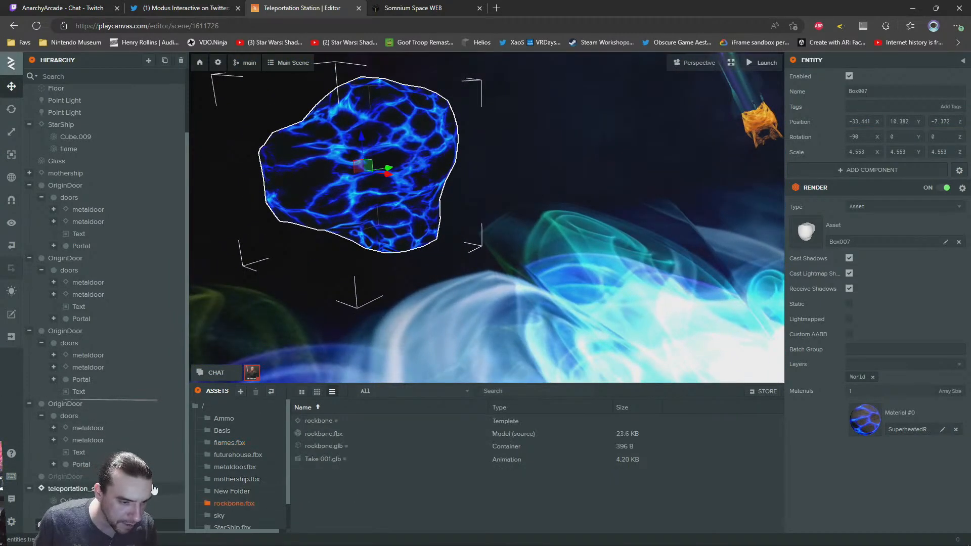
{"action": "left_click", "coordinate": [546, 478]}
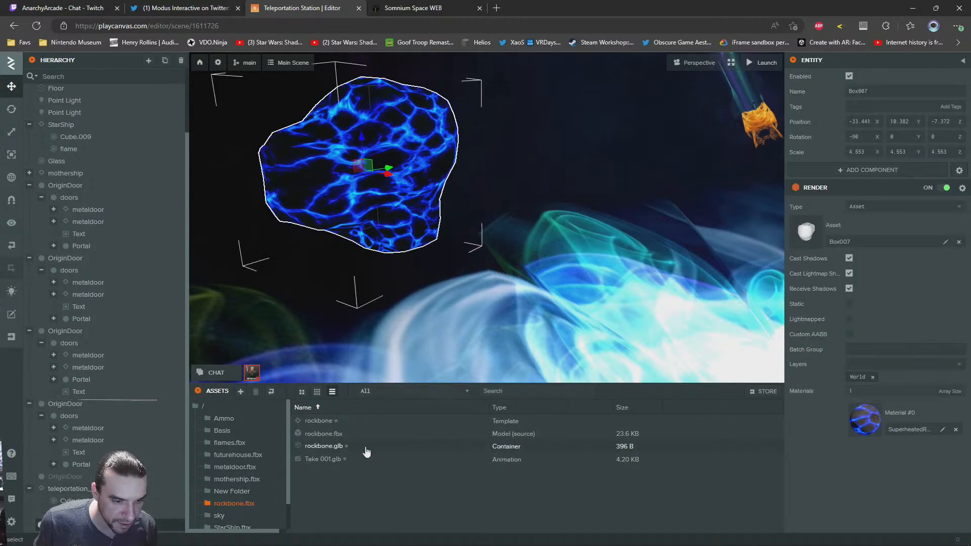
{"action": "right_click", "coordinate": [353, 478]}
{"action": "mouse_move", "coordinate": [415, 501]}
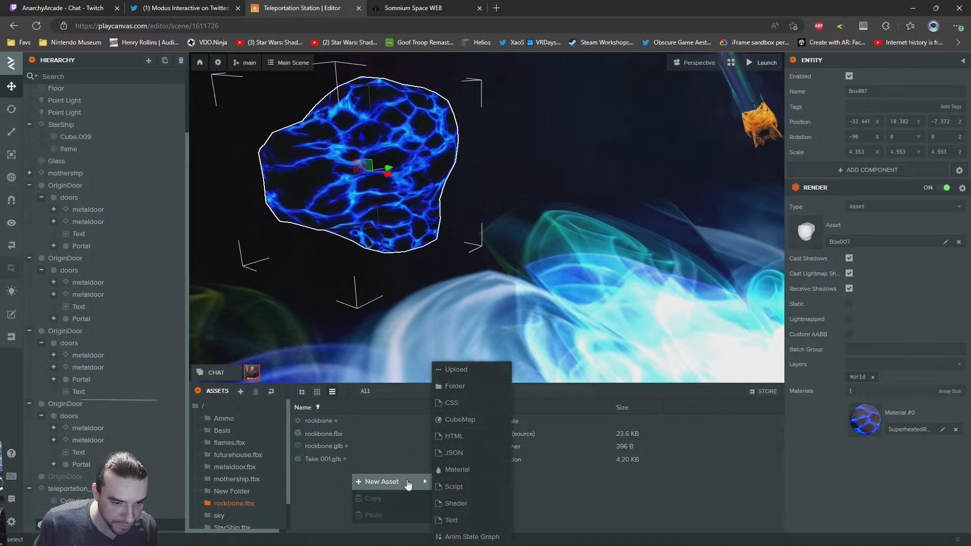
{"action": "left_click", "coordinate": [466, 538]}
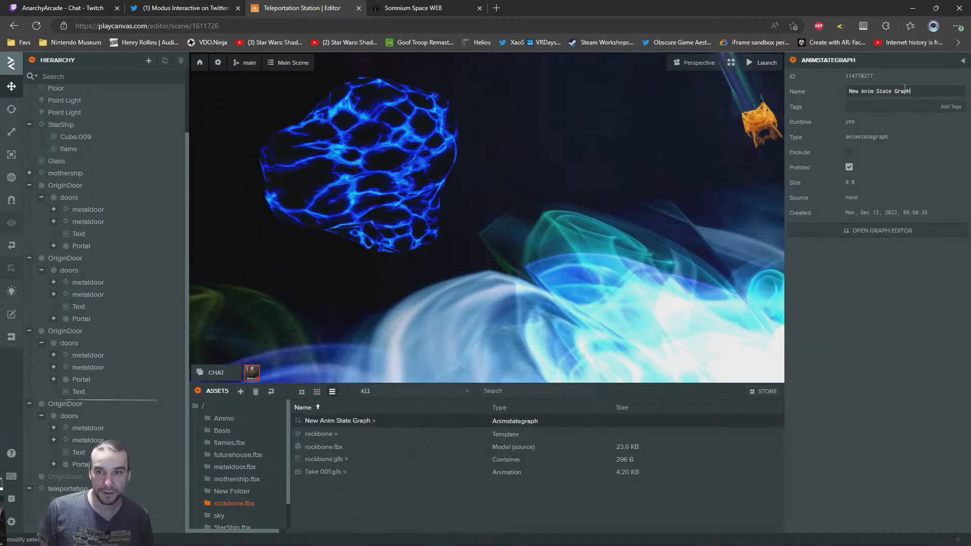
{"action": "left_click", "coordinate": [699, 63]}
{"action": "type", "text": "rockspin"}
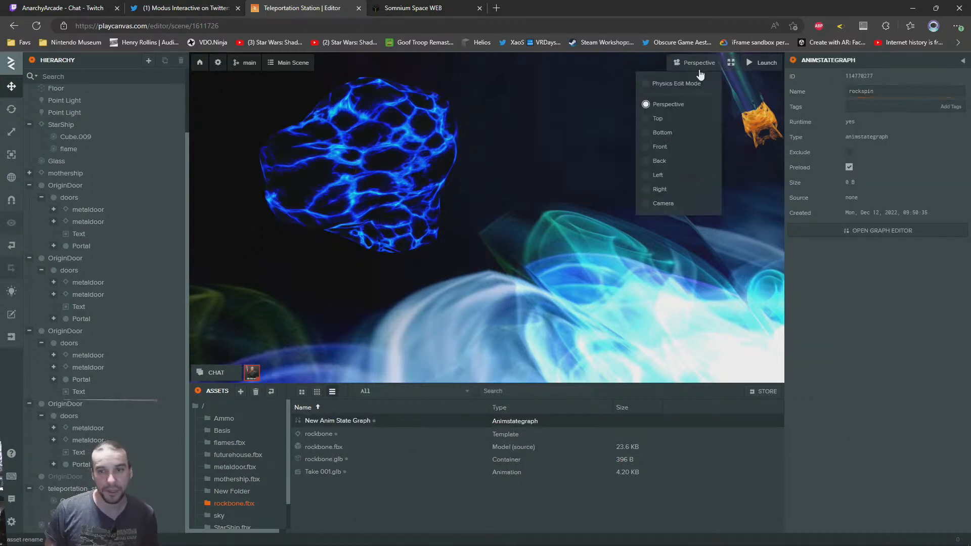
{"action": "key", "text": "Return"}
Add an Anim component to the Box007 lava rock
{"action": "left_click", "coordinate": [360, 170]}
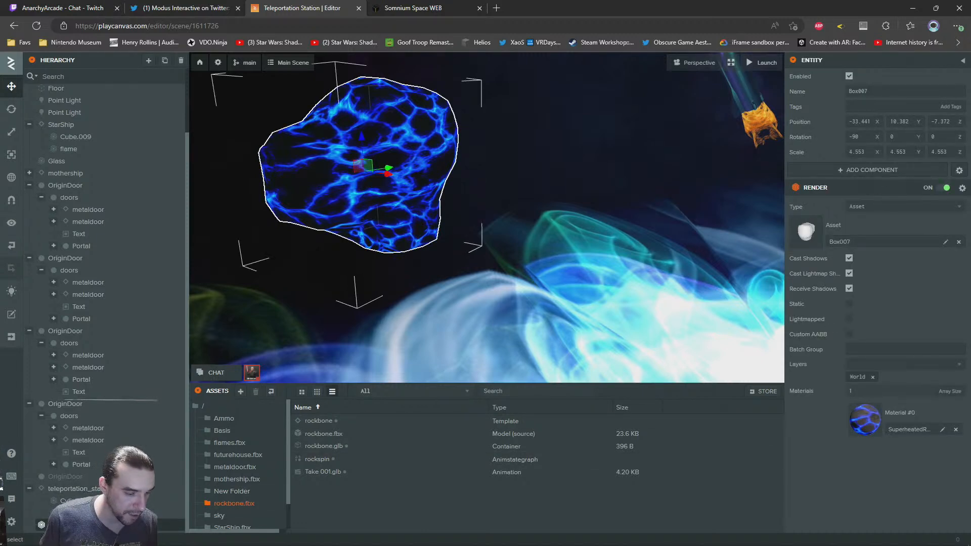
{"action": "right_click", "coordinate": [57, 401]}
{"action": "mouse_move", "coordinate": [90, 411]}
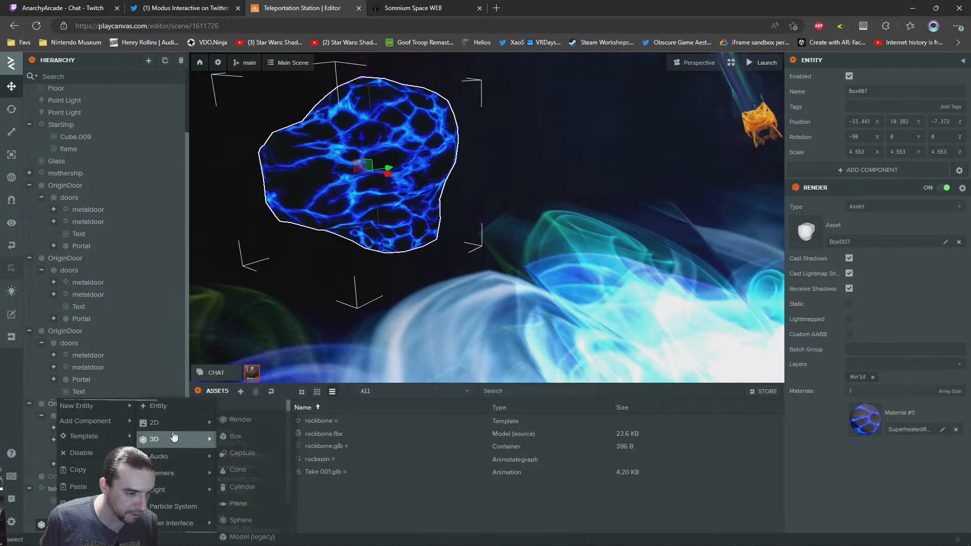
{"action": "left_click", "coordinate": [869, 170]}
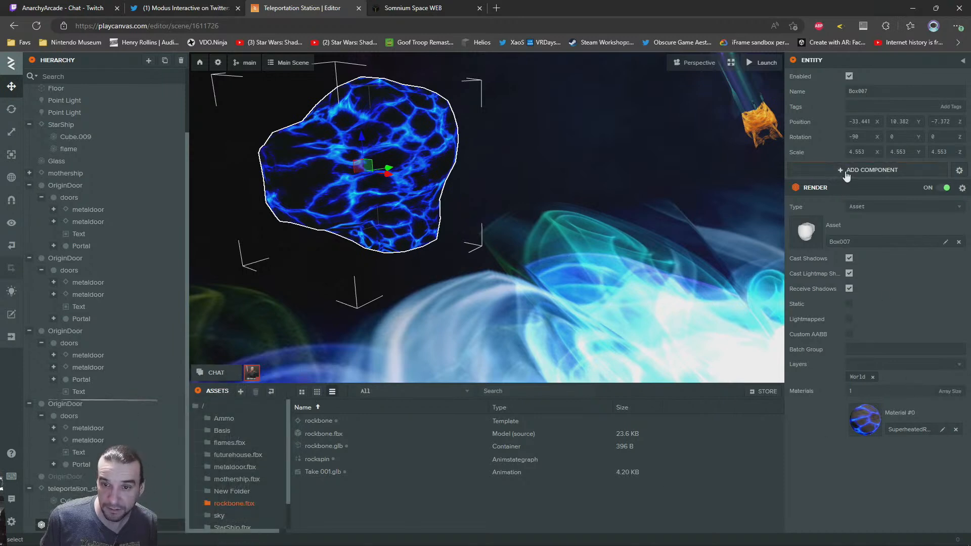
{"action": "mouse_move", "coordinate": [874, 229]}
{"action": "left_click", "coordinate": [780, 230]}
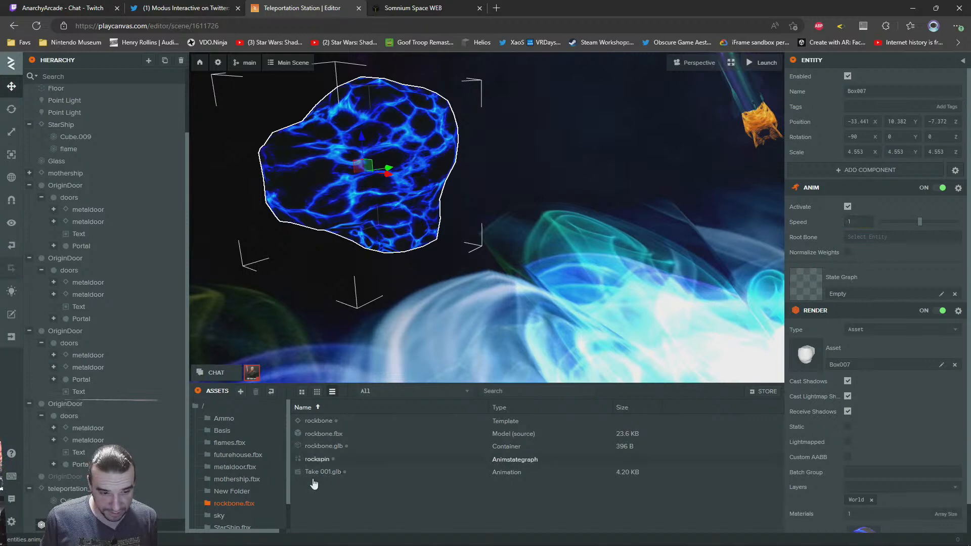
Assign rockspin as the rock's state graph and Take 001.glb as its initial state animation
{"action": "left_click_drag", "start_coordinate": [308, 463], "coordinate": [854, 277]}
{"action": "scroll", "coordinate": [877, 321], "scroll_direction": "down", "scroll_amount": 1}
{"action": "scroll", "coordinate": [876, 324], "scroll_direction": "down", "scroll_amount": 2}
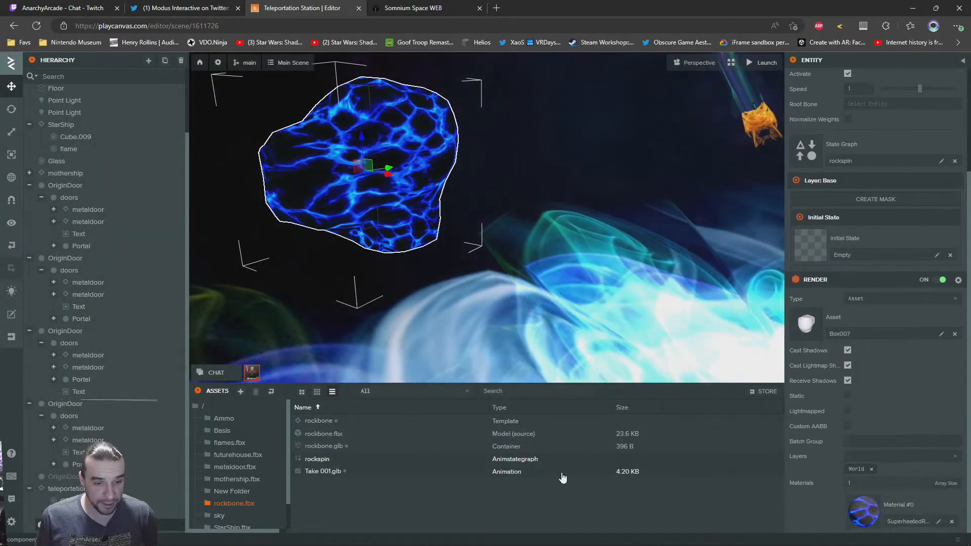
{"action": "left_click_drag", "start_coordinate": [314, 477], "coordinate": [916, 238]}
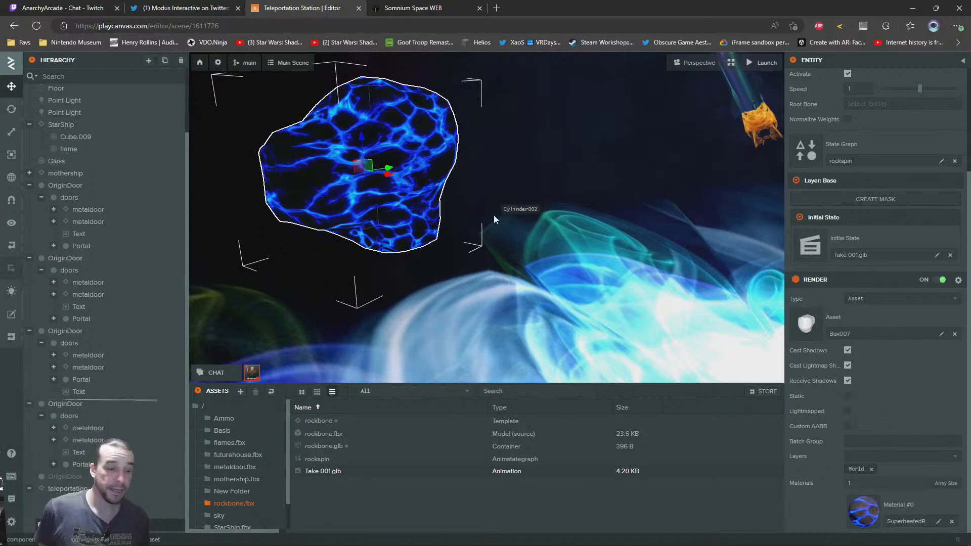
Switch to the Somnium Space WEB page to view the teleportation hub
{"action": "left_click_drag", "start_coordinate": [528, 222], "coordinate": [516, 183]}
{"action": "left_click", "coordinate": [405, 5]}
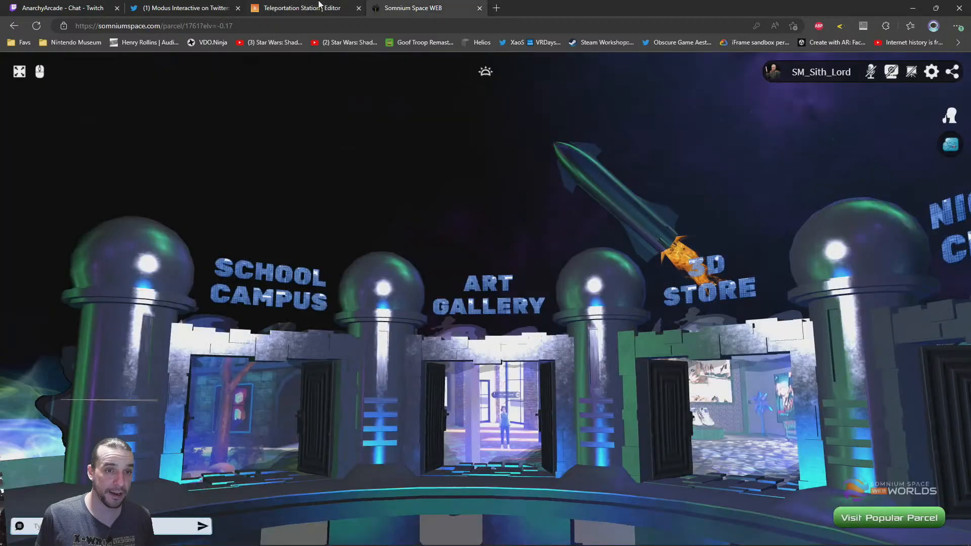
Close the Somnium Space page, launch the teleportation station scene and view the lava rock near the School Campus door
{"action": "middle_click", "coordinate": [400, 5]}
{"action": "left_click", "coordinate": [769, 63]}
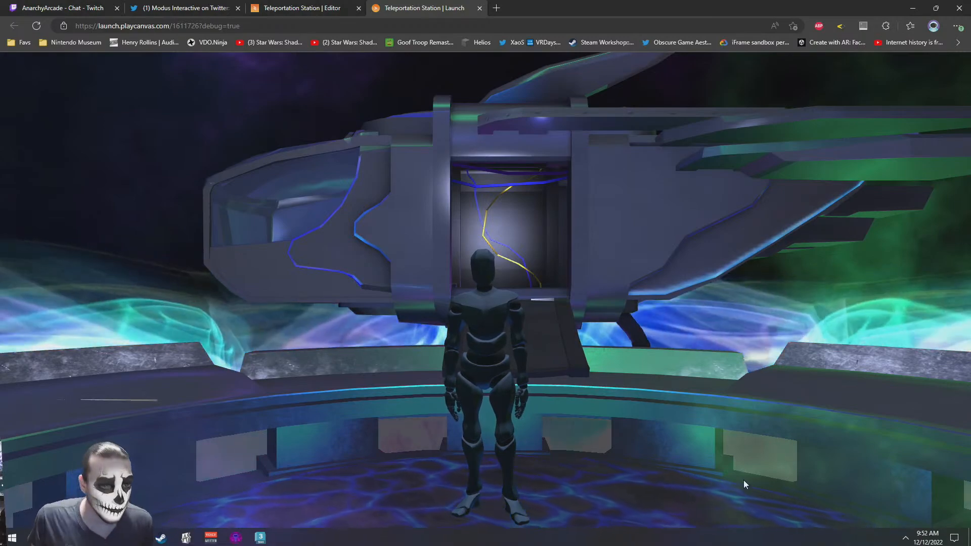
{"action": "left_click_drag", "start_coordinate": [658, 413], "coordinate": [524, 326]}
{"action": "key", "text": "w"}
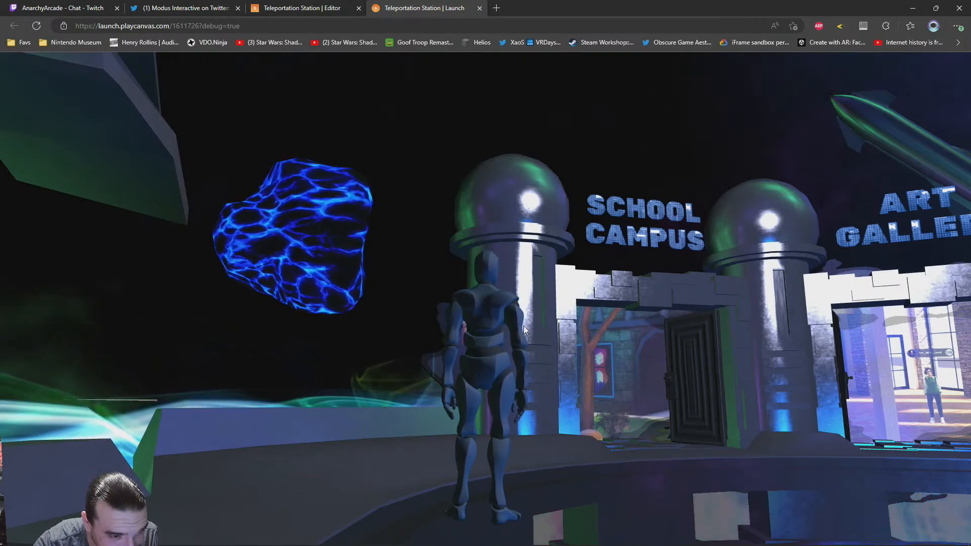
{"action": "mouse_move", "coordinate": [459, 296]}
{"action": "left_mouse_down"}
{"action": "mouse_move", "coordinate": [489, 332]}
{"action": "mouse_move", "coordinate": [447, 364]}
{"action": "mouse_move", "coordinate": [330, 345]}
{"action": "mouse_move", "coordinate": [674, 303]}
{"action": "mouse_move", "coordinate": [450, 305]}
{"action": "left_mouse_up"}
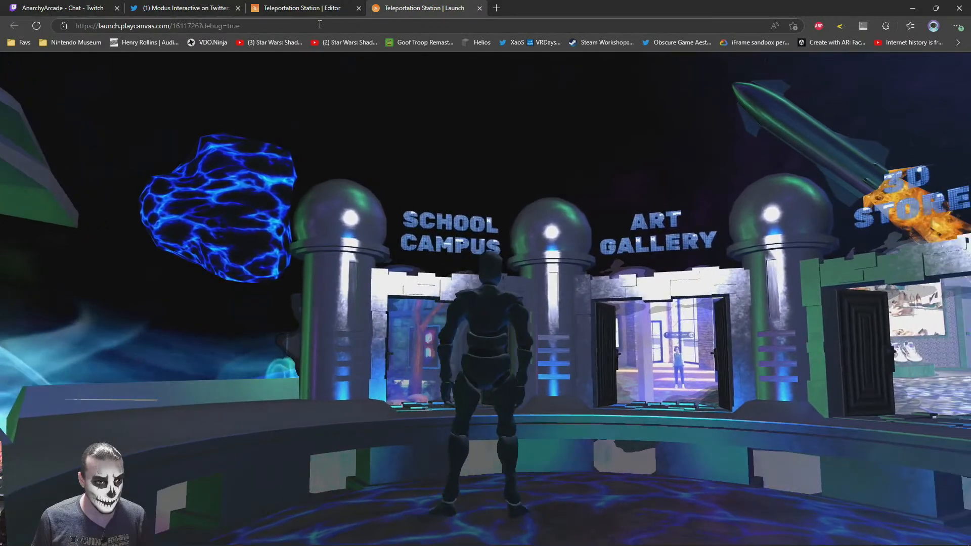
Back in the scene editor, duplicate the rock's SuperheatedRockLavaSurfaceBlue material and name the copy SuperheatedRockLavaSurfaceBlueNoScroll
{"action": "left_click", "coordinate": [269, 6]}
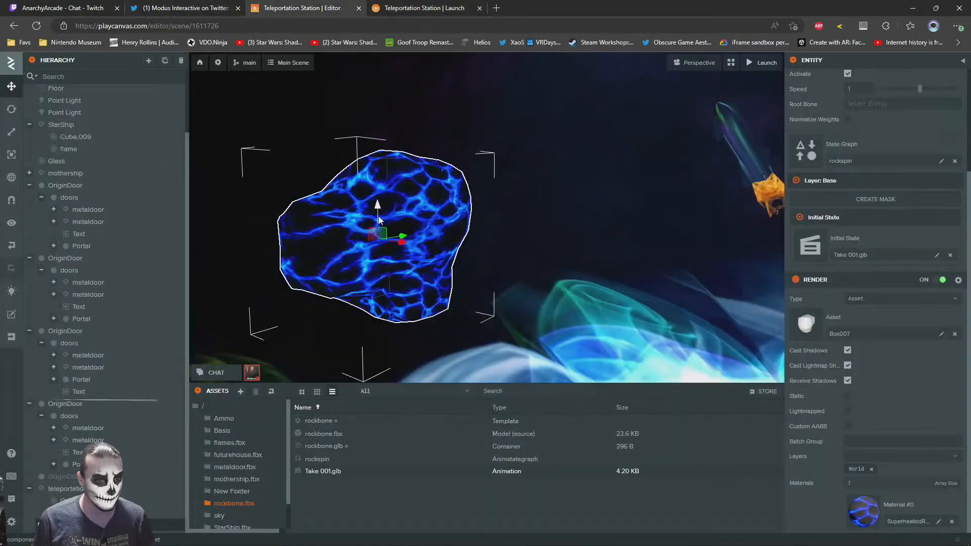
{"action": "left_click", "coordinate": [870, 513]}
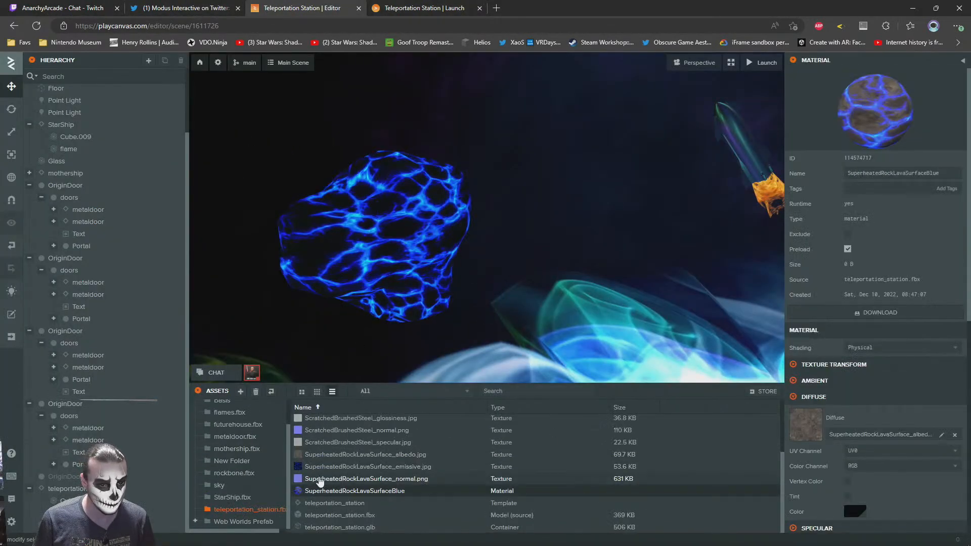
{"action": "right_click", "coordinate": [324, 491]}
{"action": "left_click", "coordinate": [355, 506]}
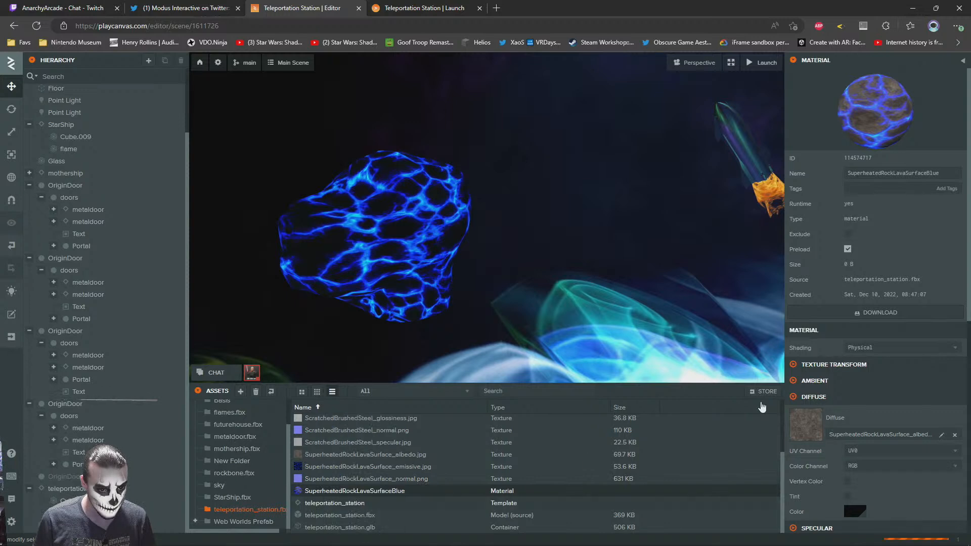
{"action": "left_click", "coordinate": [935, 172]}
{"action": "key", "text": "Delete"}
{"action": "key", "text": "Delete"}
{"action": "key", "text": "Delete"}
{"action": "key", "text": "Delete"}
{"action": "key", "text": "Delete"}
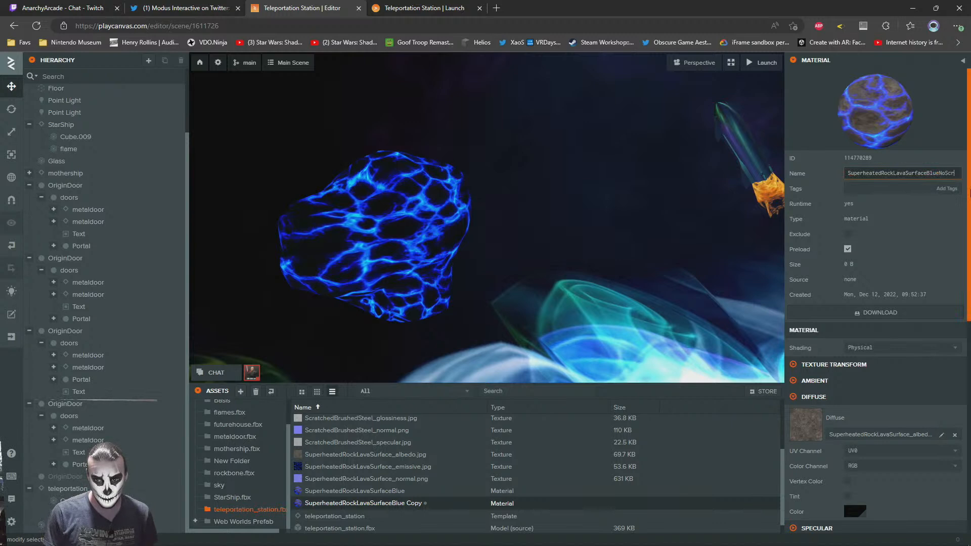
{"action": "type", "text": "NoScroll"}
{"action": "key", "text": "Return"}
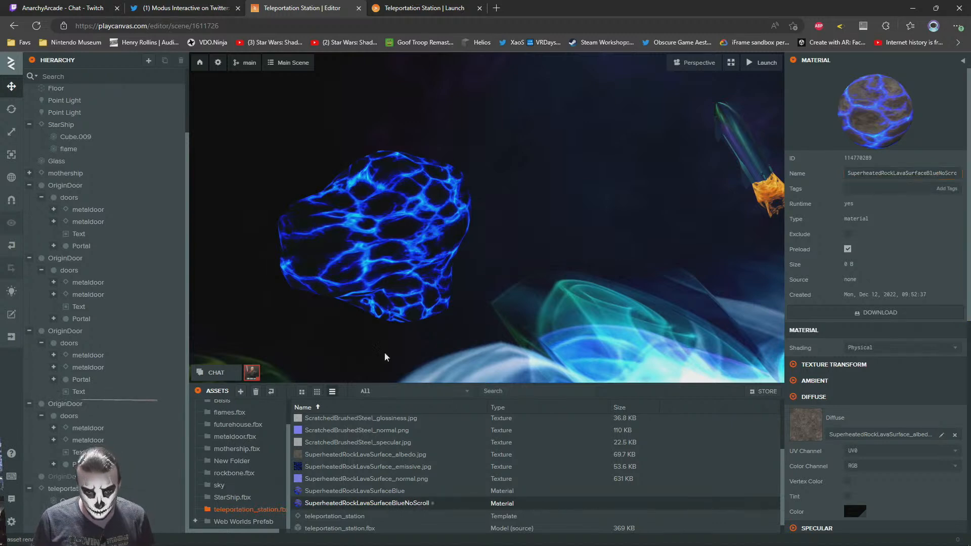
Assign the SuperheatedRockLavaSurfaceBlueNoScroll material to the Box007 lava rock and check it in the launched scene
{"action": "left_click", "coordinate": [384, 237]}
{"action": "left_click_drag", "start_coordinate": [349, 503], "coordinate": [810, 462]}
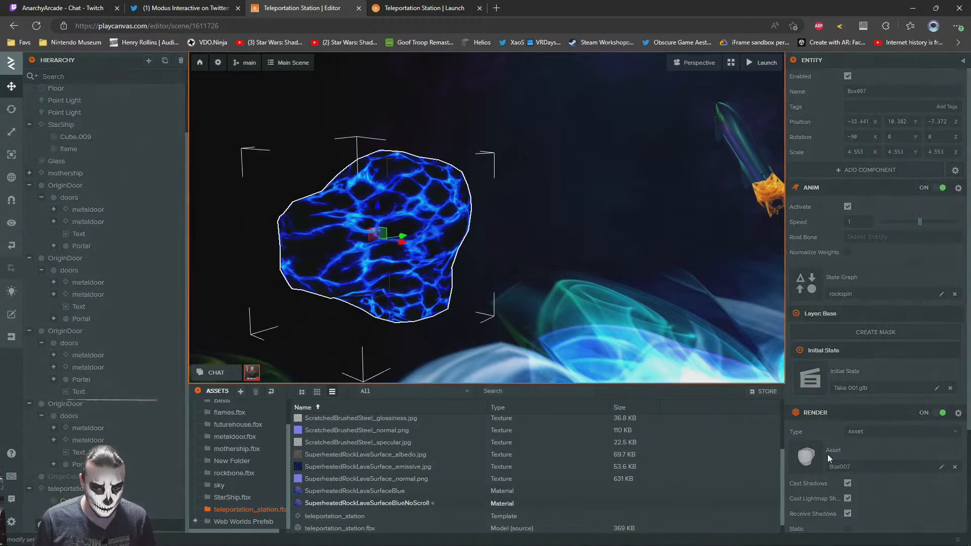
{"action": "left_click_drag", "start_coordinate": [833, 314], "coordinate": [814, 470]}
{"action": "left_click", "coordinate": [814, 468]}
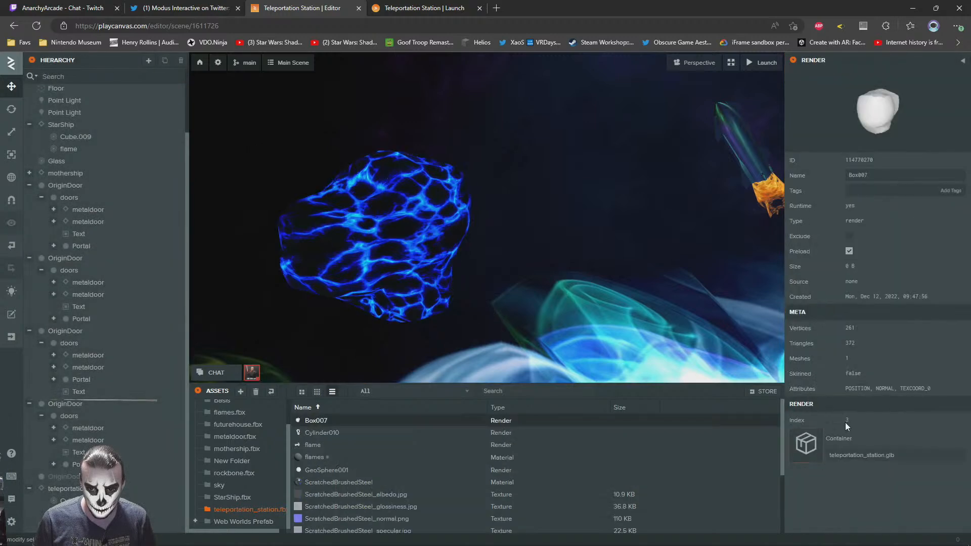
{"action": "left_click", "coordinate": [402, 259]}
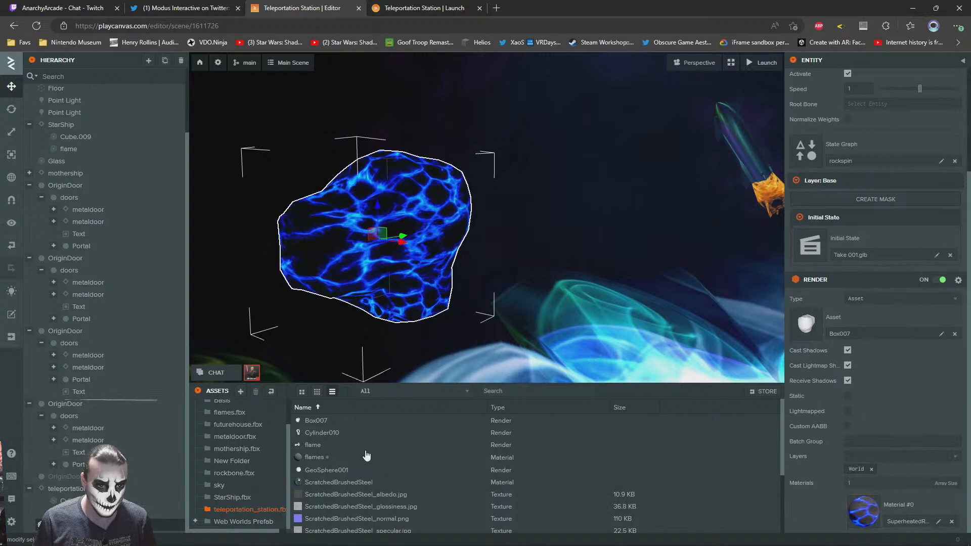
{"action": "scroll", "coordinate": [320, 483], "scroll_direction": "down", "scroll_amount": 2}
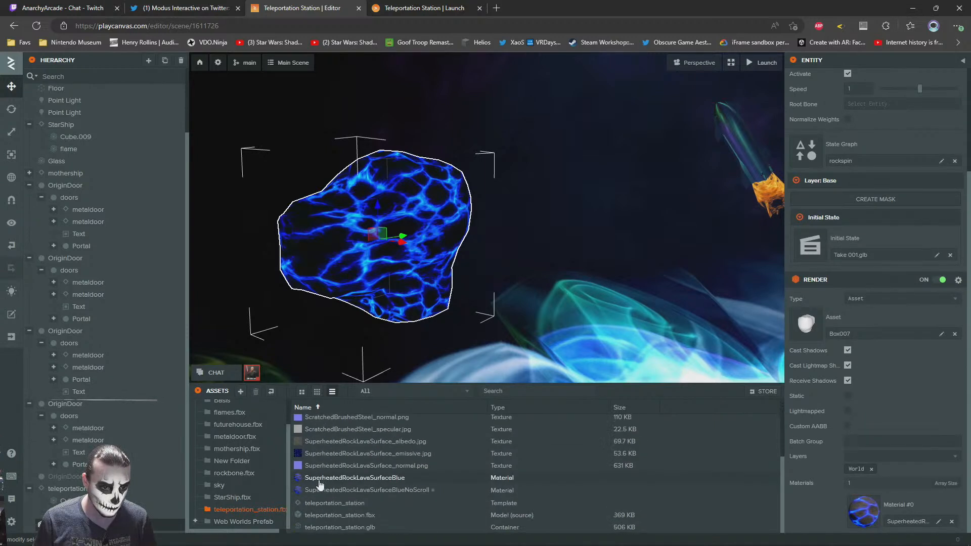
{"action": "left_click_drag", "start_coordinate": [328, 490], "coordinate": [877, 518]}
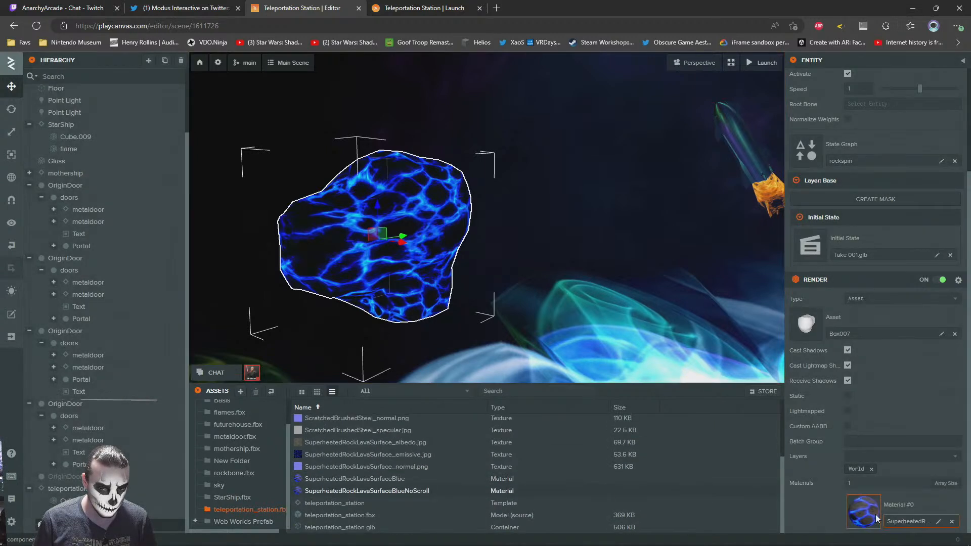
{"action": "left_click", "coordinate": [405, 7]}
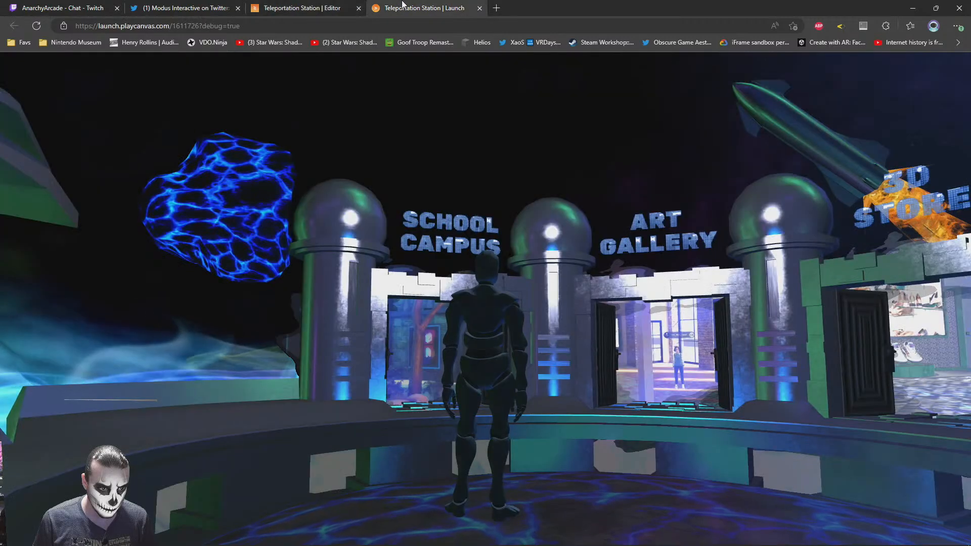
{"action": "left_click", "coordinate": [306, 6]}
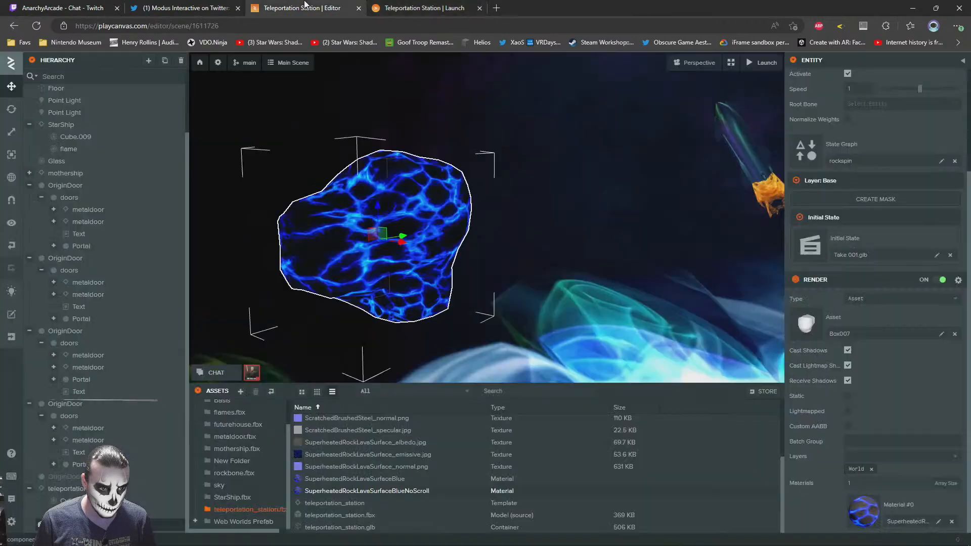
In the NoScroll material, use SuperheatedRockLavaSurface_emissive.jpg as the diffuse texture and clear the emissive texture
{"action": "left_click", "coordinate": [857, 522]}
{"action": "scroll", "coordinate": [910, 354], "scroll_direction": "down", "scroll_amount": 5}
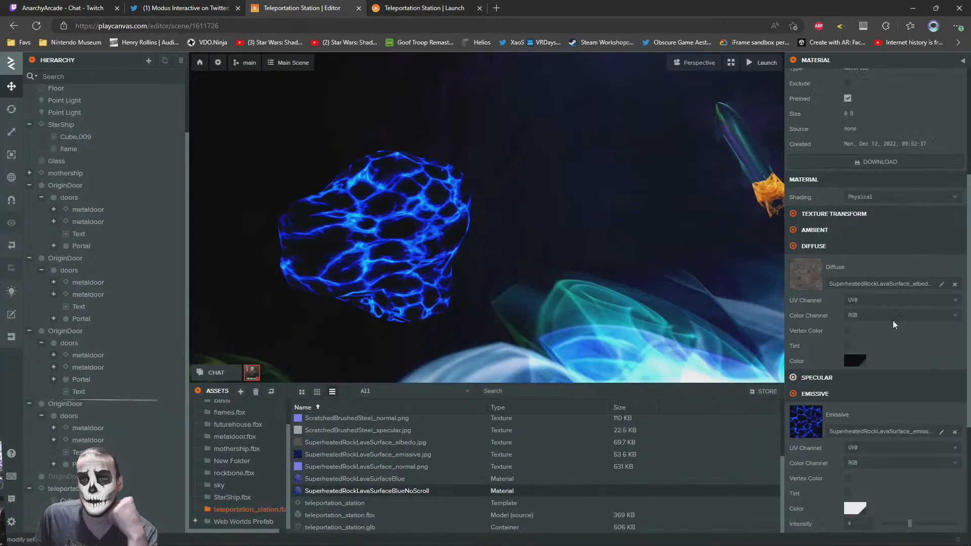
{"action": "scroll", "coordinate": [906, 332], "scroll_direction": "down", "scroll_amount": 5}
{"action": "scroll", "coordinate": [864, 305], "scroll_direction": "up", "scroll_amount": 3}
{"action": "left_click_drag", "start_coordinate": [357, 457], "coordinate": [880, 223]}
{"action": "left_click", "coordinate": [955, 380]}
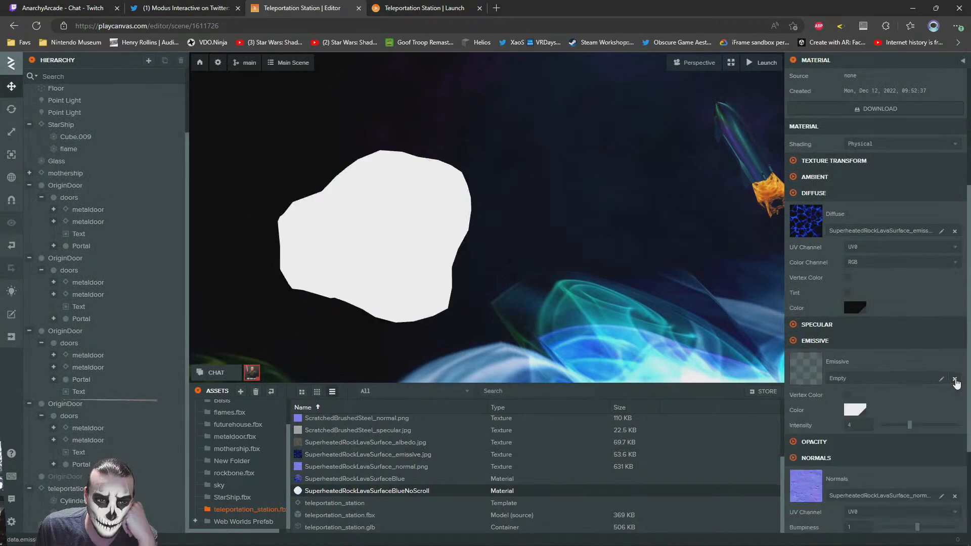
Set the NoScroll material's emissive intensity to 1 and its emissive color to black (000000)
{"action": "left_click", "coordinate": [856, 411]}
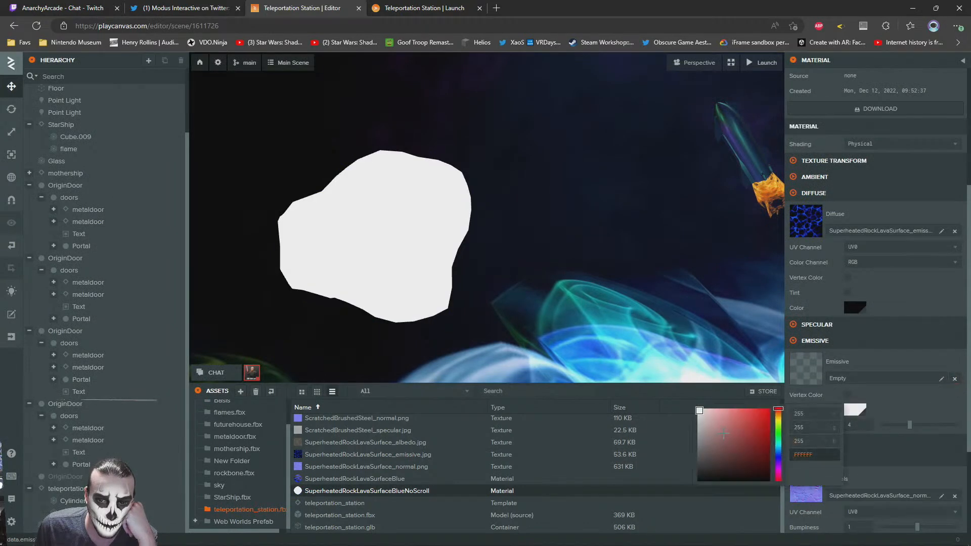
{"action": "left_click", "coordinate": [867, 424]}
{"action": "left_click_drag", "start_coordinate": [869, 425], "coordinate": [820, 425]}
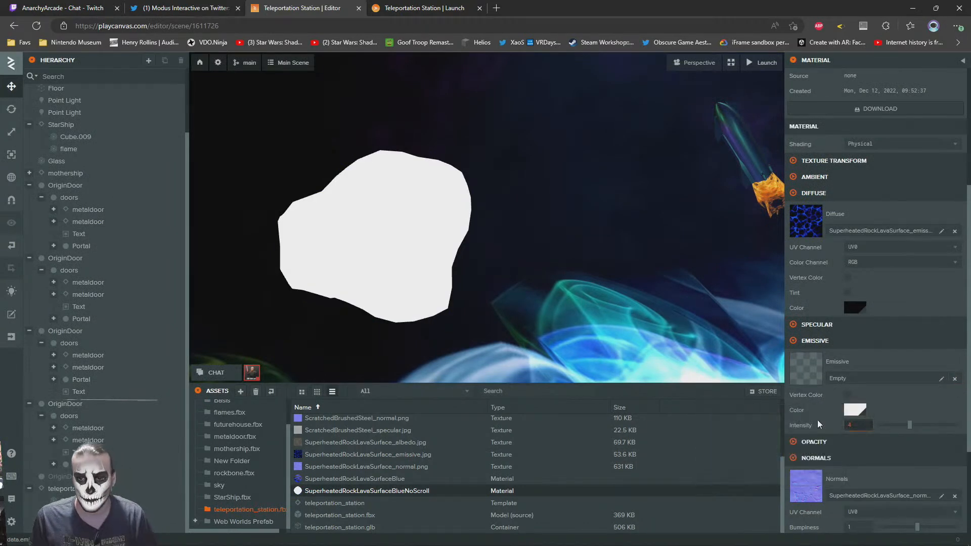
{"action": "left_click", "coordinate": [856, 419]}
{"action": "left_click_drag", "start_coordinate": [703, 445], "coordinate": [609, 541]}
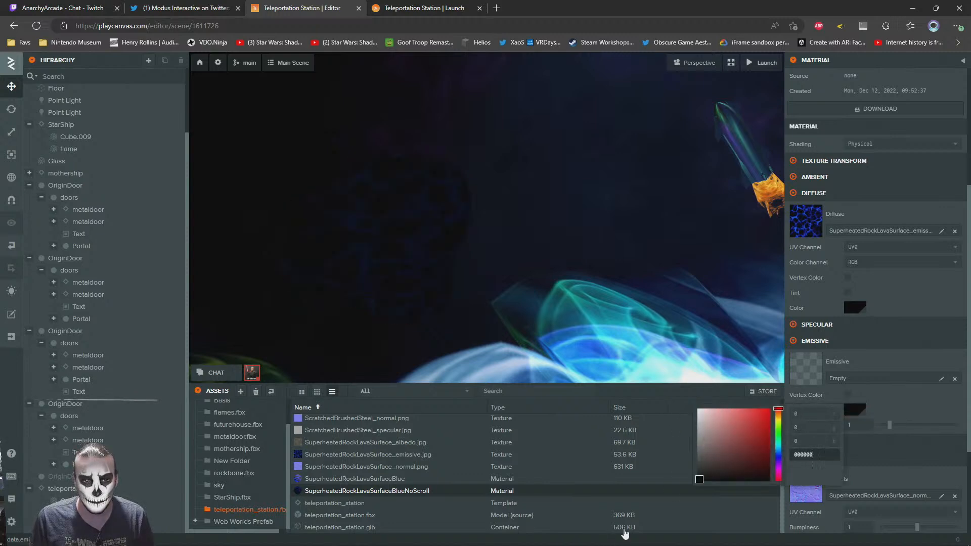
{"action": "left_click", "coordinate": [916, 407]}
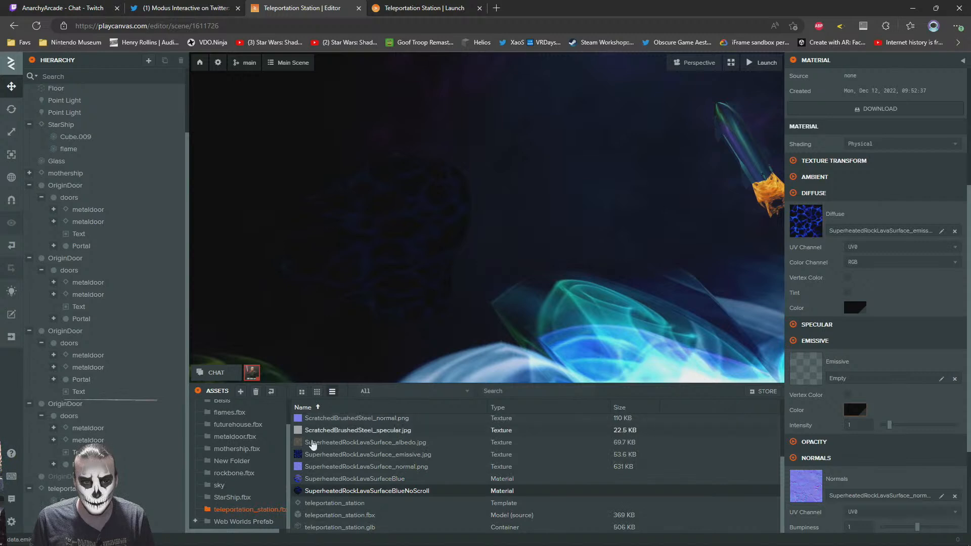
Assign SuperheatedRockLavaSurface_emissive.jpg as the emissive texture, lower its intensity to 0.07 and try the emissive tint on and off
{"action": "left_click_drag", "start_coordinate": [320, 459], "coordinate": [850, 368]}
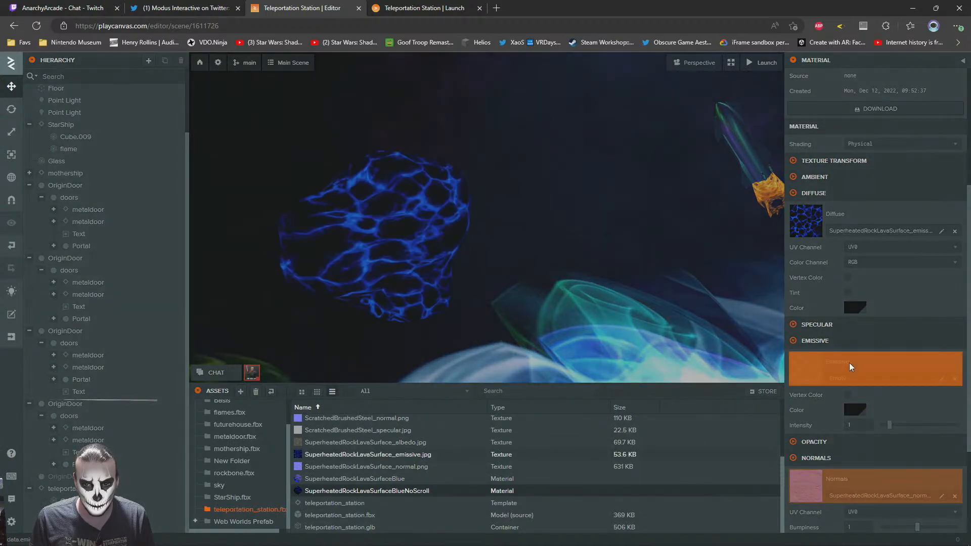
{"action": "left_click_drag", "start_coordinate": [903, 473], "coordinate": [881, 471]}
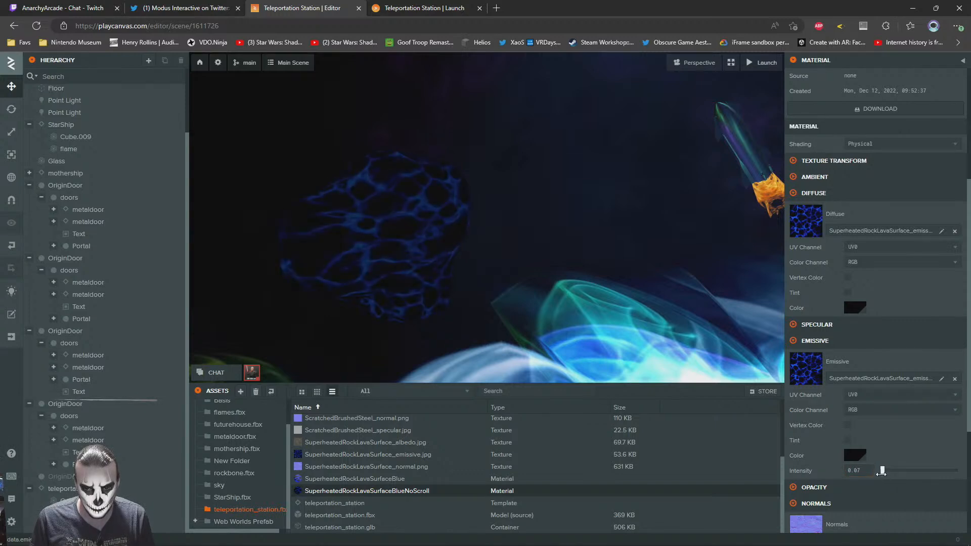
{"action": "left_click", "coordinate": [848, 441]}
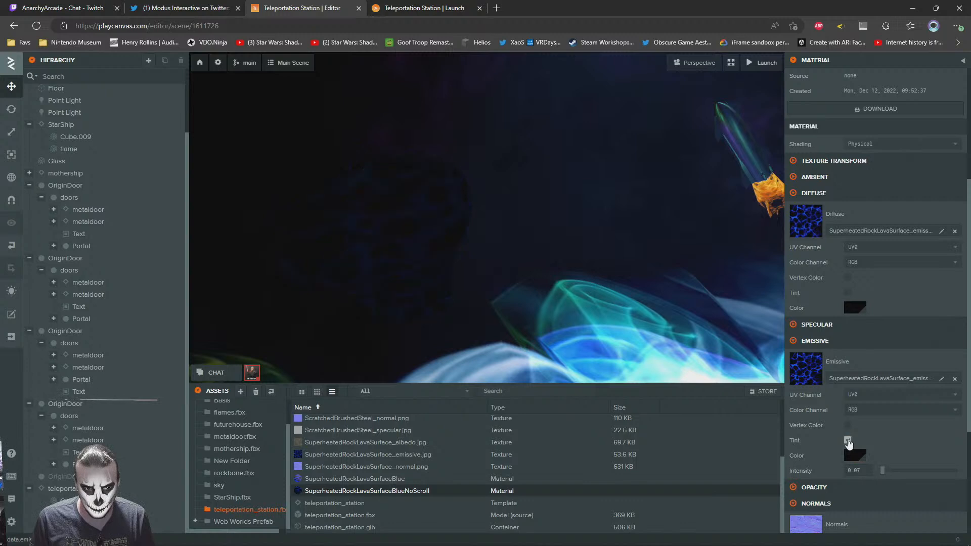
{"action": "left_click", "coordinate": [848, 440]}
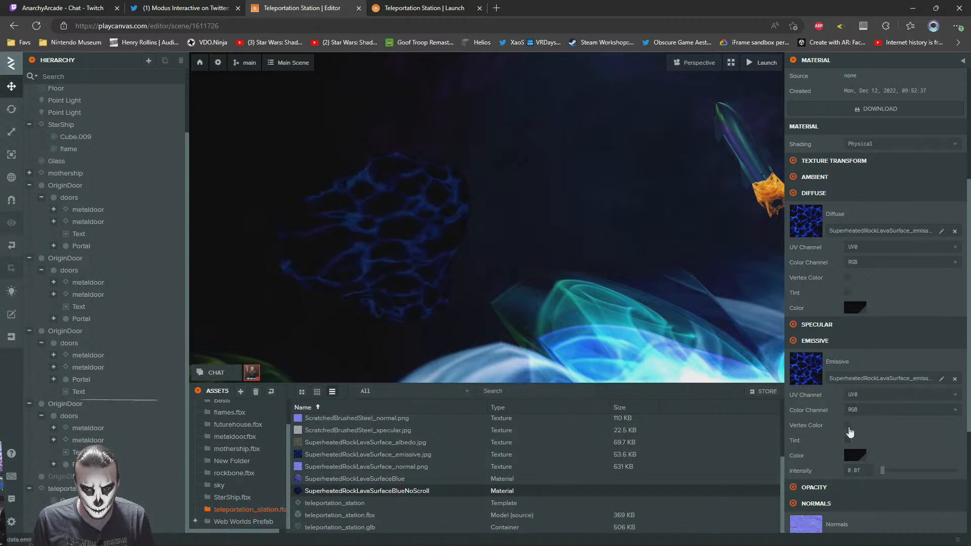
Try emissive color channel B with a blue emissive color and raise the intensity to 0.59
{"action": "left_click", "coordinate": [874, 410]}
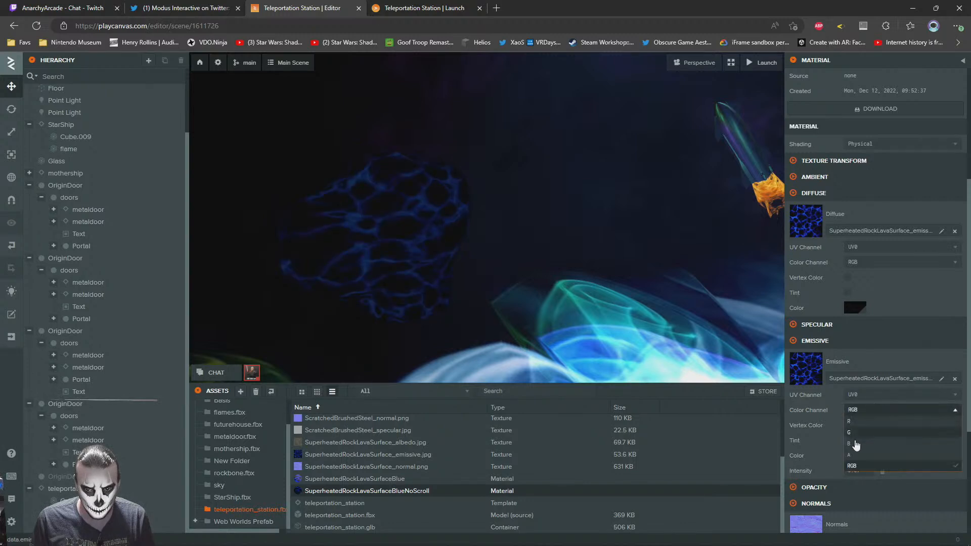
{"action": "left_click", "coordinate": [852, 443]}
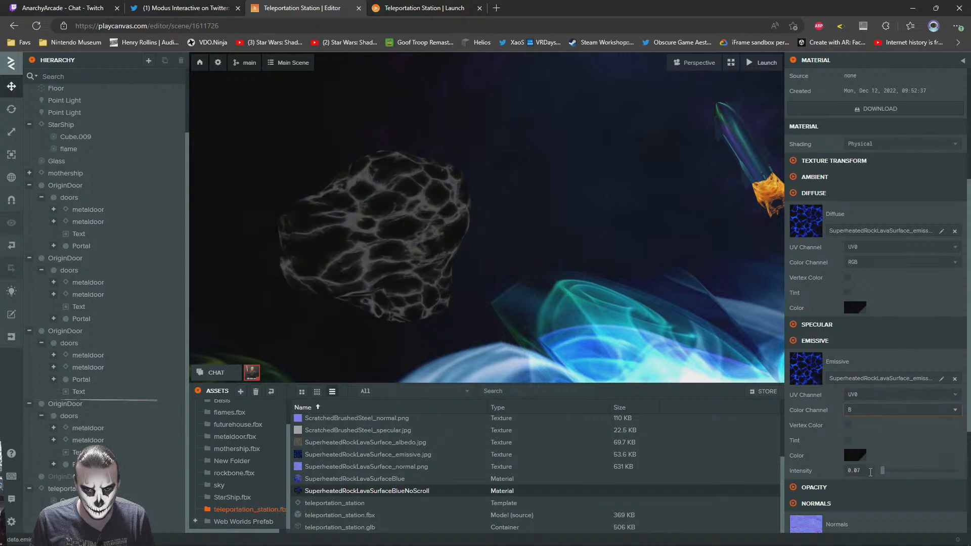
{"action": "left_click", "coordinate": [856, 456]}
{"action": "left_click", "coordinate": [779, 499]}
{"action": "left_click", "coordinate": [768, 456]}
{"action": "left_click", "coordinate": [898, 447]}
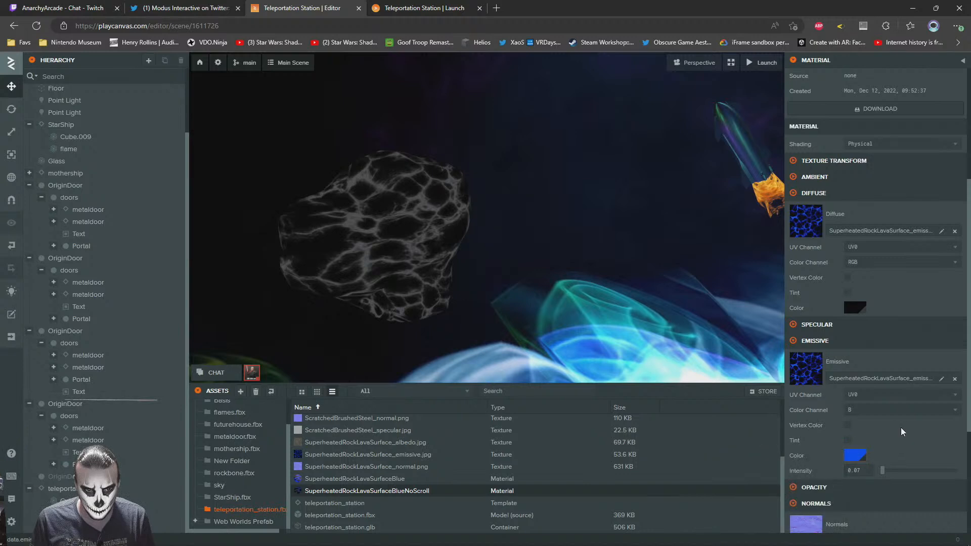
{"action": "mouse_move", "coordinate": [881, 471]}
{"action": "left_mouse_down"}
{"action": "mouse_move", "coordinate": [936, 471]}
{"action": "mouse_move", "coordinate": [885, 471]}
{"action": "left_mouse_up"}
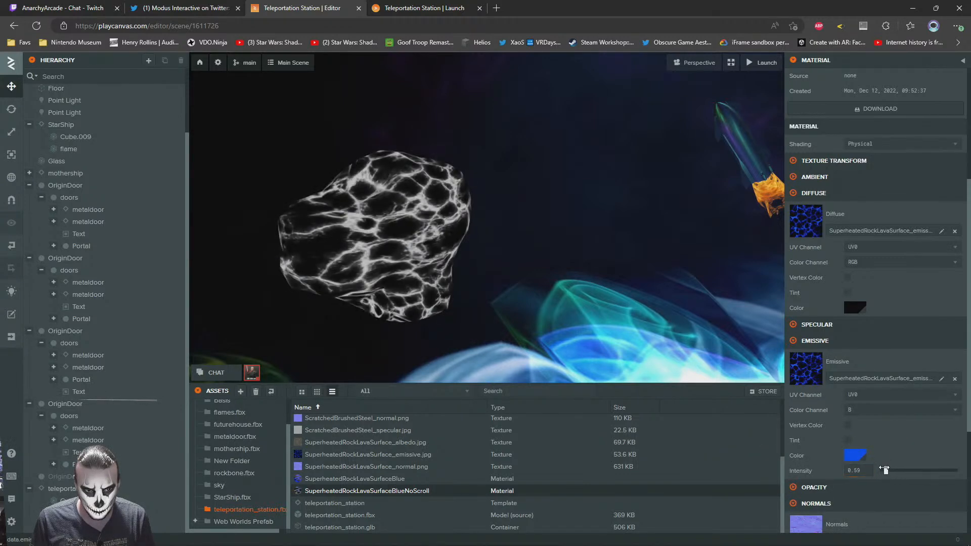
Reset the emissive color to 000000 and the emissive color channel to RGB
{"action": "left_click", "coordinate": [855, 458]}
{"action": "type", "text": "000000"}
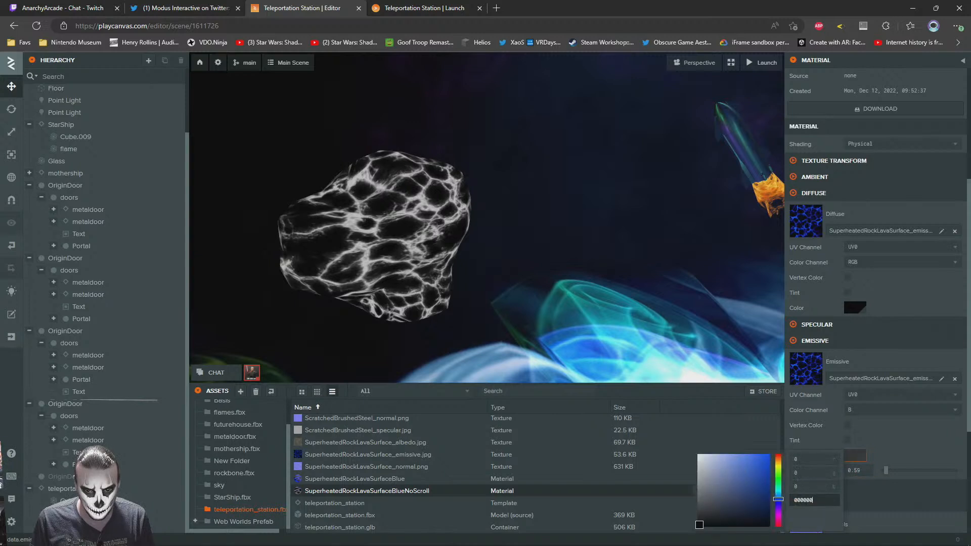
{"action": "left_click", "coordinate": [879, 411]}
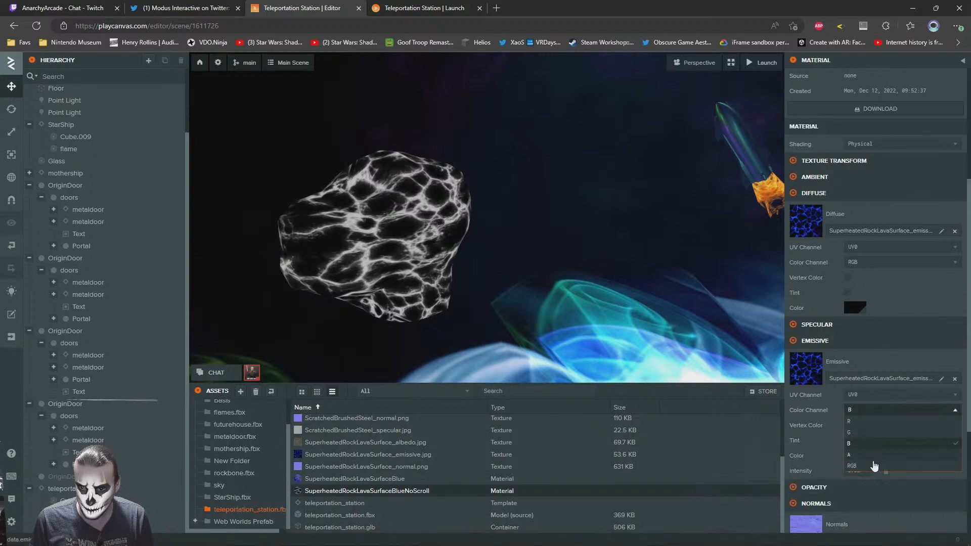
{"action": "left_click", "coordinate": [875, 465]}
Lower the emissive intensity to 0.05 and check the rock in the launched scene
{"action": "left_click_drag", "start_coordinate": [885, 471], "coordinate": [883, 470]}
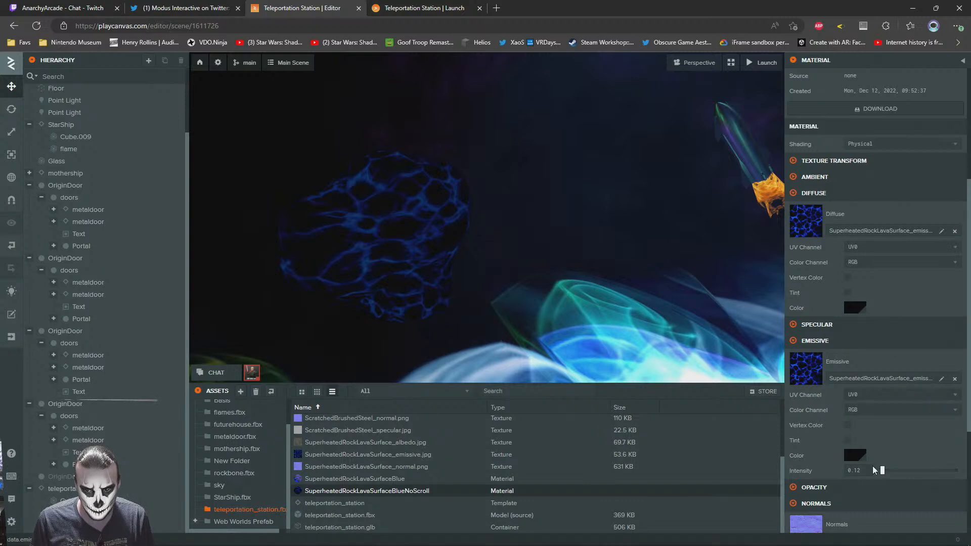
{"action": "mouse_move", "coordinate": [881, 471]}
{"action": "left_mouse_down"}
{"action": "mouse_move", "coordinate": [869, 471]}
{"action": "mouse_move", "coordinate": [882, 470]}
{"action": "left_mouse_up"}
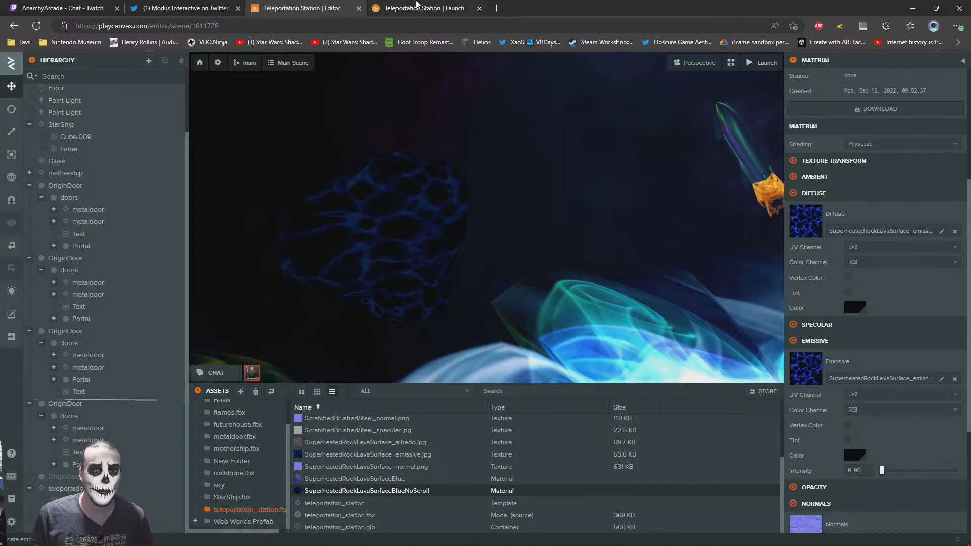
{"action": "left_click", "coordinate": [416, 6]}
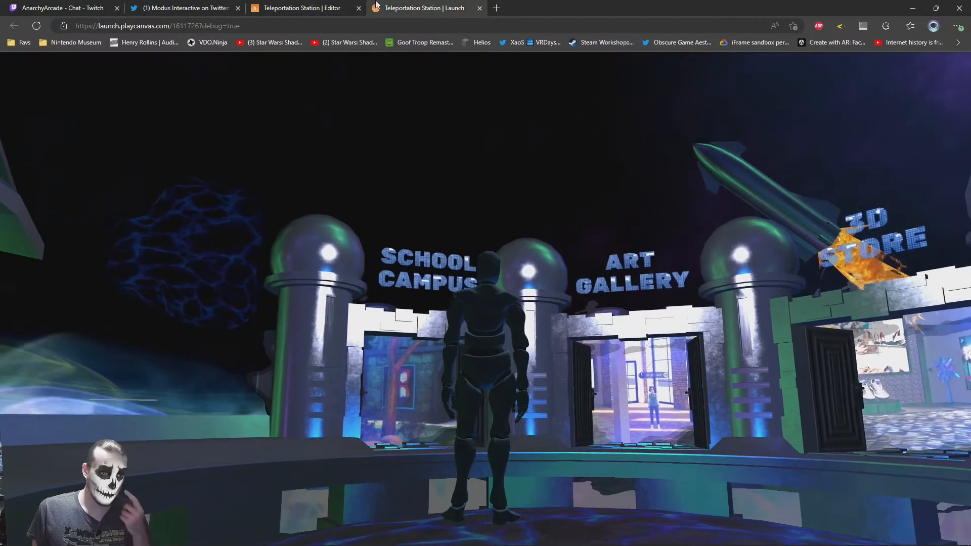
Return to the scene editor and set the NoScroll material's emissive intensity to 1
{"action": "left_click", "coordinate": [328, 8]}
{"action": "left_click_drag", "start_coordinate": [865, 470], "coordinate": [811, 433]}
{"action": "type", "text": "1"}
{"action": "key", "text": "Return"}
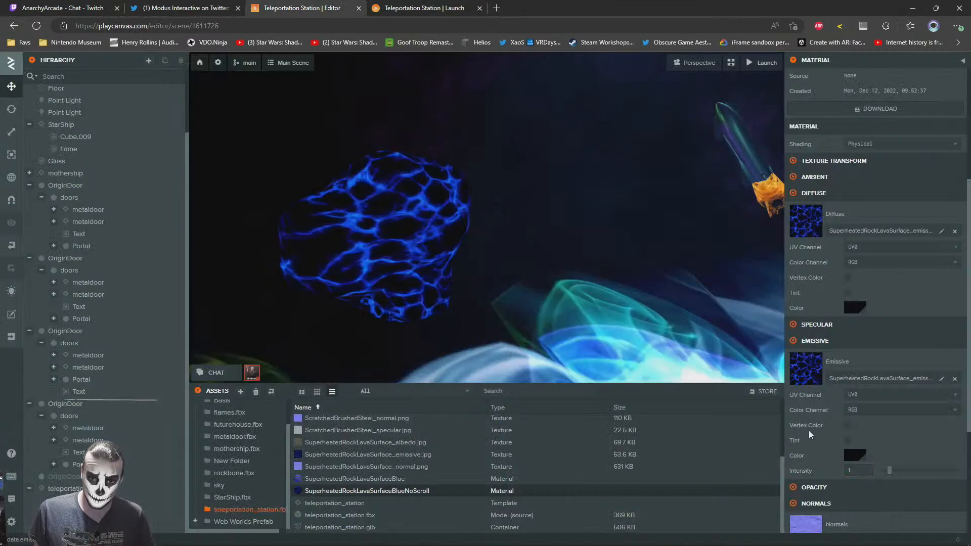
Check the lava rock's glow in the launched scene and return to the scene editor
{"action": "left_click", "coordinate": [398, 5]}
{"action": "left_click_drag", "start_coordinate": [474, 313], "coordinate": [511, 326]}
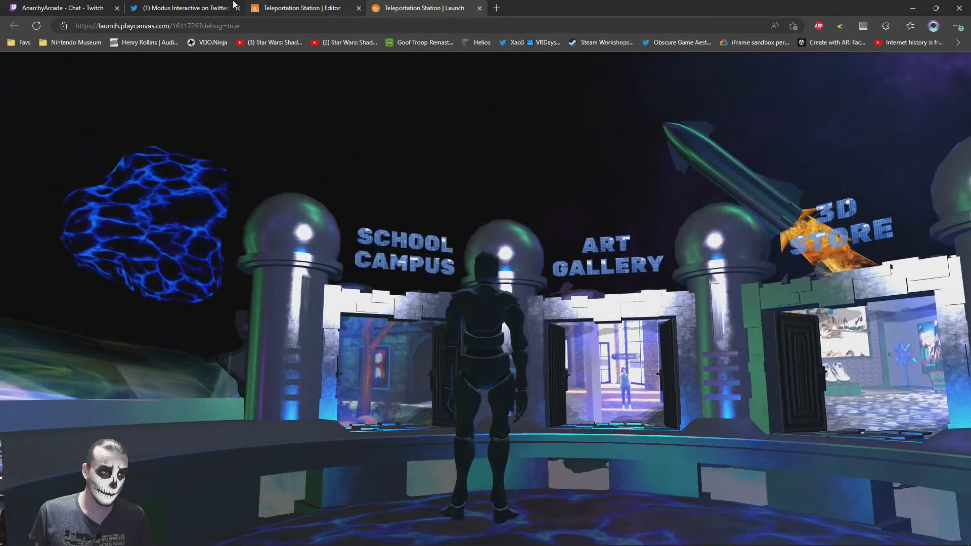
{"action": "left_click", "coordinate": [302, 8]}
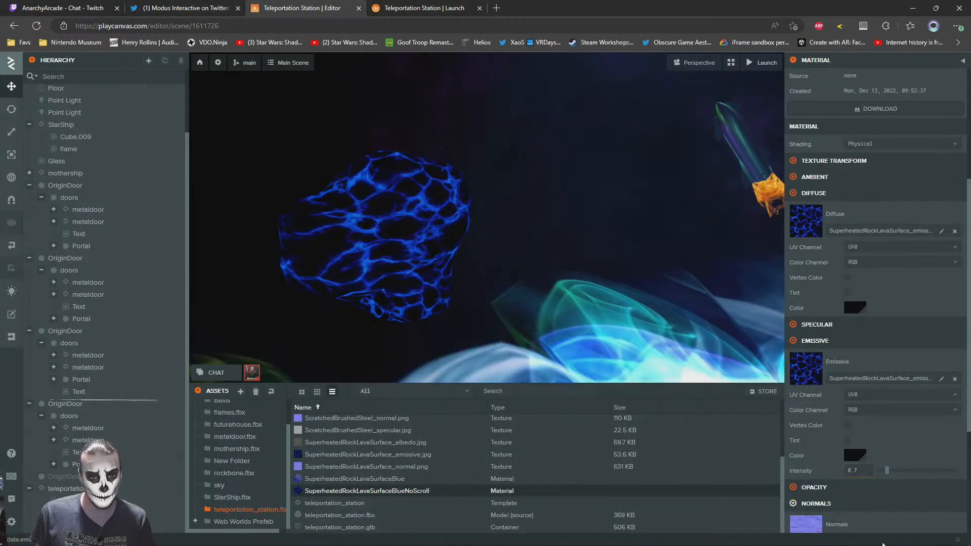
Set the NoScroll material's emissive intensity to 0.5 and check the rock in the launched scene
{"action": "left_click_drag", "start_coordinate": [864, 468], "coordinate": [800, 469]}
{"action": "type", "text": "0.5"}
{"action": "key", "text": "Return"}
{"action": "left_click", "coordinate": [408, 5]}
{"action": "left_click_drag", "start_coordinate": [473, 354], "coordinate": [440, 329]}
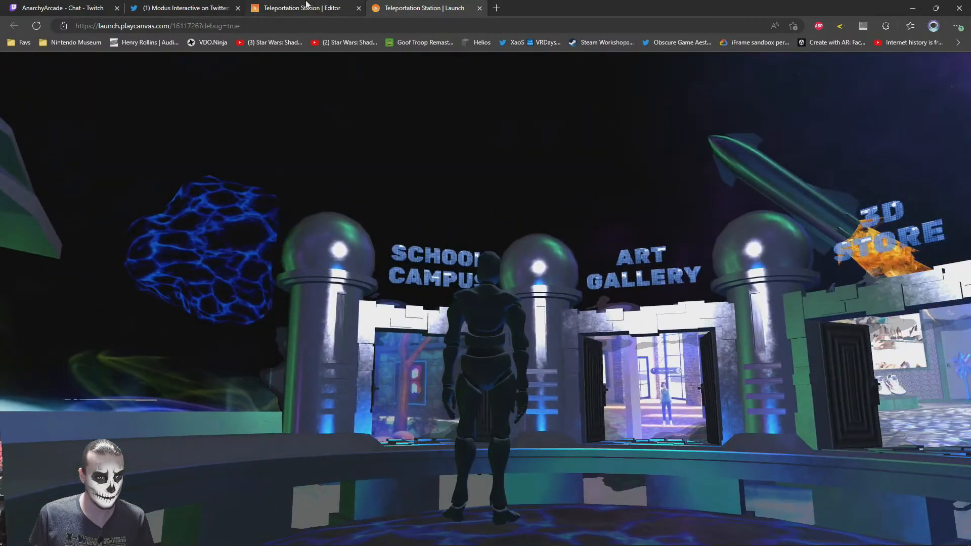
{"action": "left_click", "coordinate": [306, 6]}
Inspect the lava rock's Anim and Render components and locate the Take 001.glb animation asset
{"action": "left_click", "coordinate": [368, 240]}
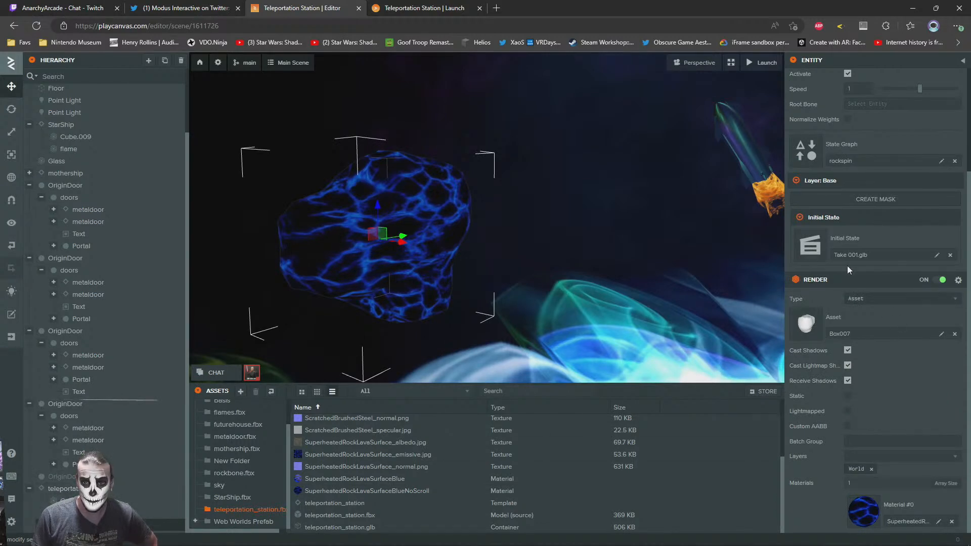
{"action": "scroll", "coordinate": [838, 223], "scroll_direction": "up", "scroll_amount": 2}
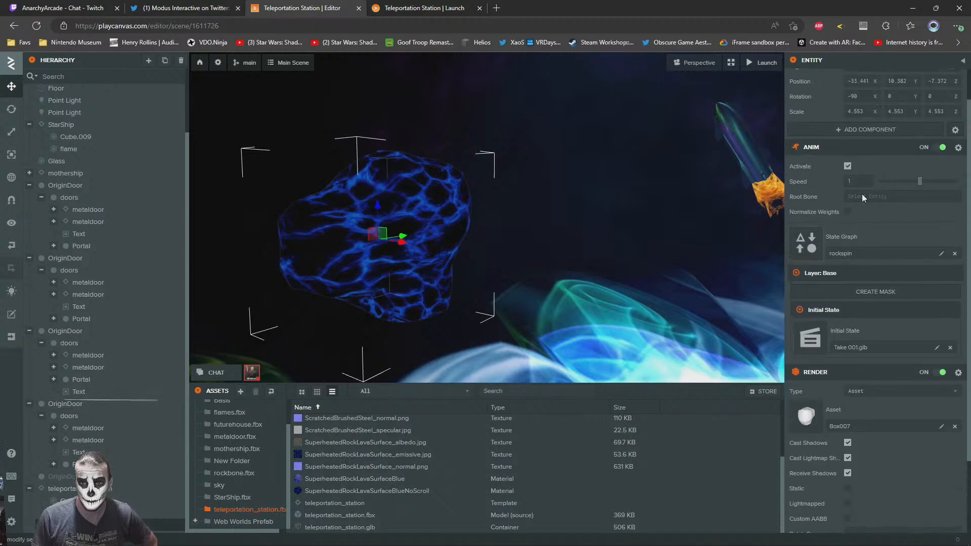
{"action": "scroll", "coordinate": [861, 248], "scroll_direction": "down", "scroll_amount": 2}
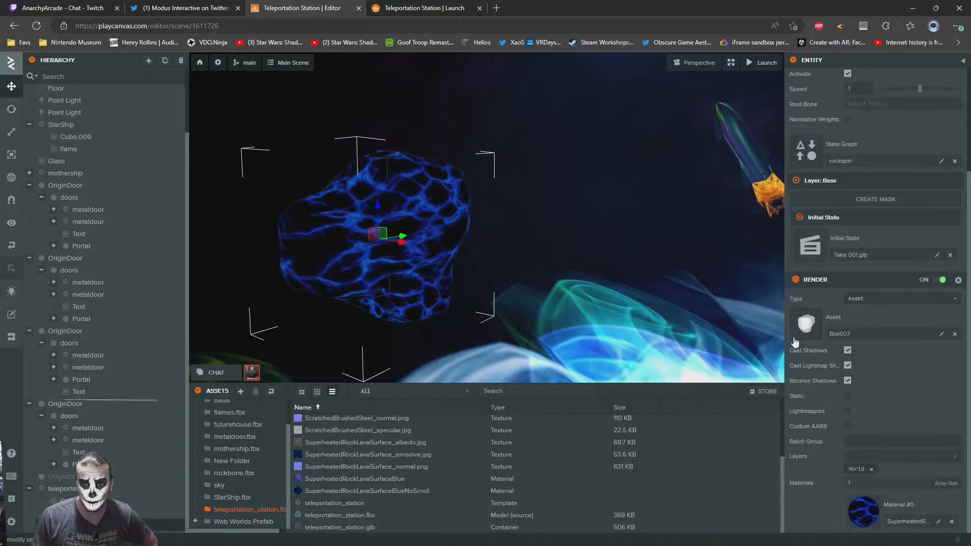
{"action": "left_click", "coordinate": [812, 247]}
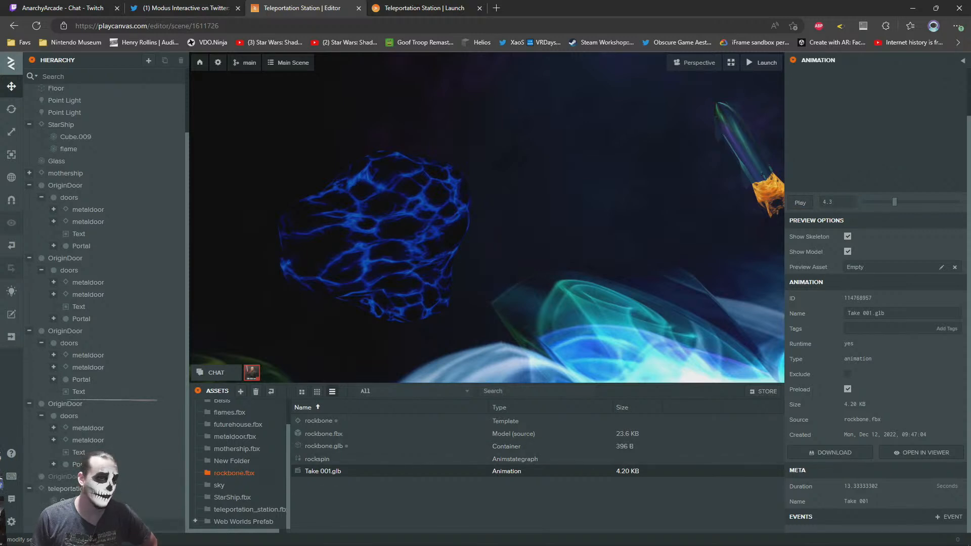
Delete the Anim component from the rock entity Box007
{"action": "left_click", "coordinate": [96, 525]}
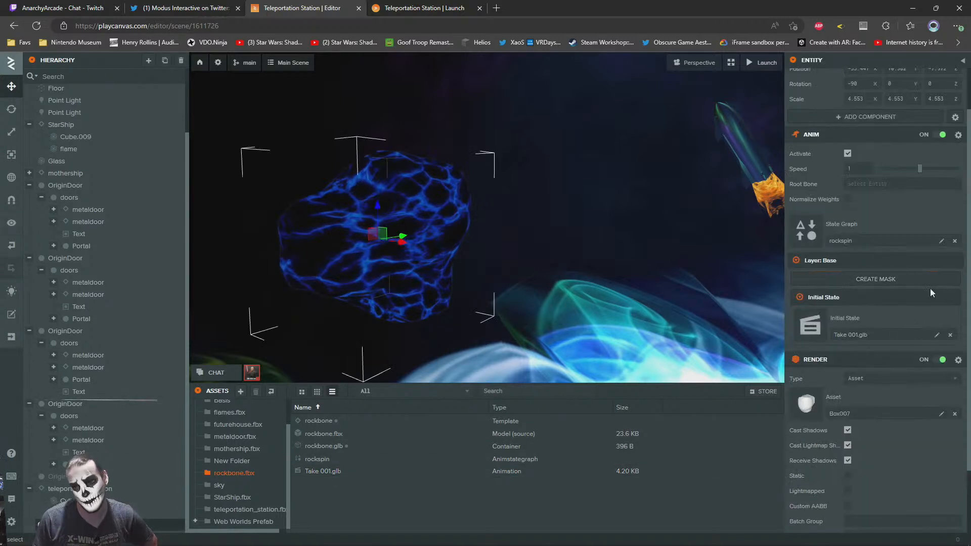
{"action": "left_click", "coordinate": [959, 136]}
{"action": "left_click", "coordinate": [914, 186]}
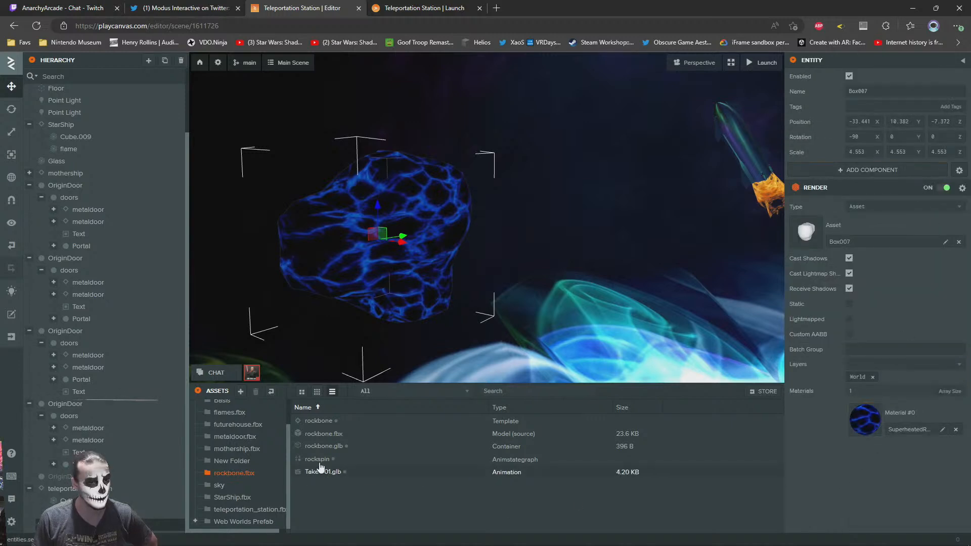
Add the rockbone template to the hierarchy at the rock's position and nest Box007 inside it
{"action": "left_click_drag", "start_coordinate": [319, 422], "coordinate": [127, 525]}
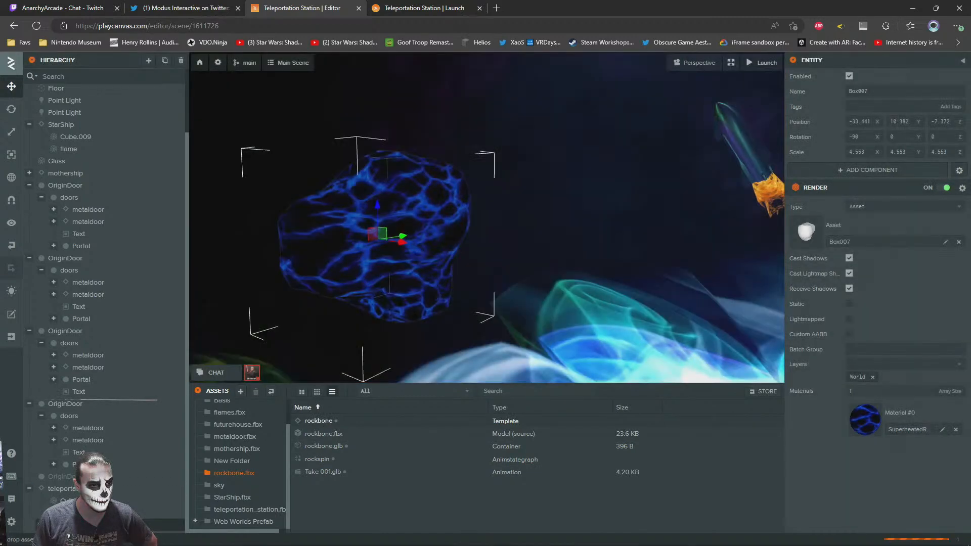
{"action": "left_click_drag", "start_coordinate": [37, 511], "coordinate": [52, 513]}
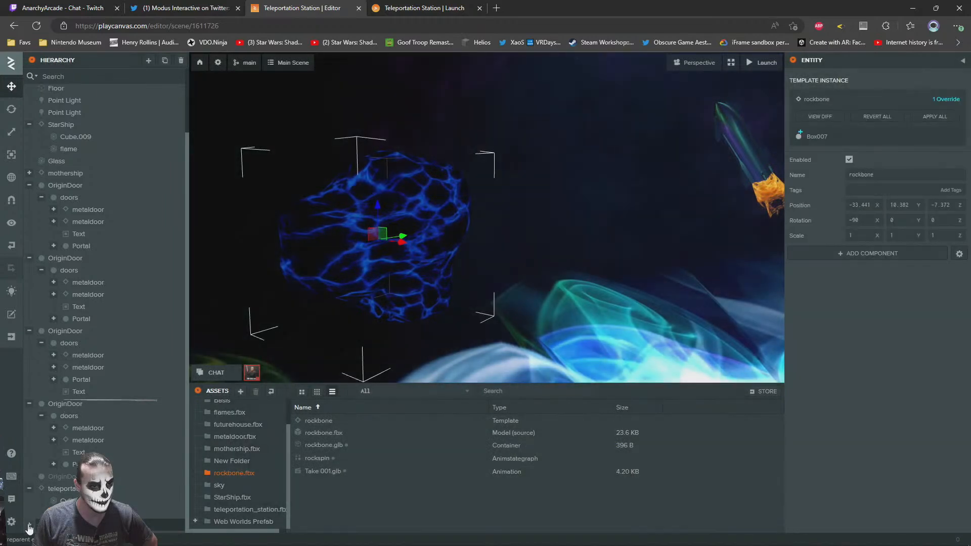
{"action": "scroll", "coordinate": [126, 458], "scroll_direction": "down", "scroll_amount": 1}
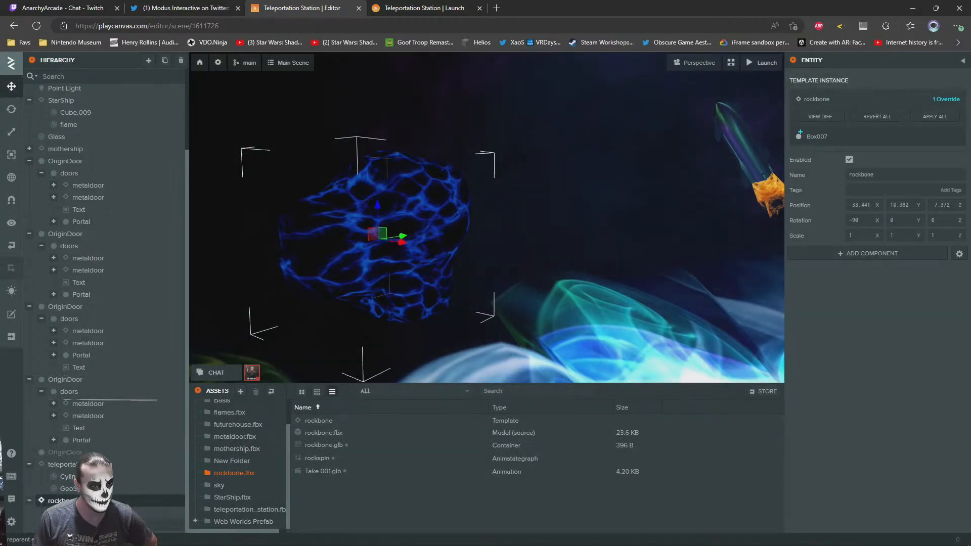
{"action": "scroll", "coordinate": [101, 304], "scroll_direction": "up", "scroll_amount": 1}
{"action": "scroll", "coordinate": [101, 304], "scroll_direction": "down", "scroll_amount": 1}
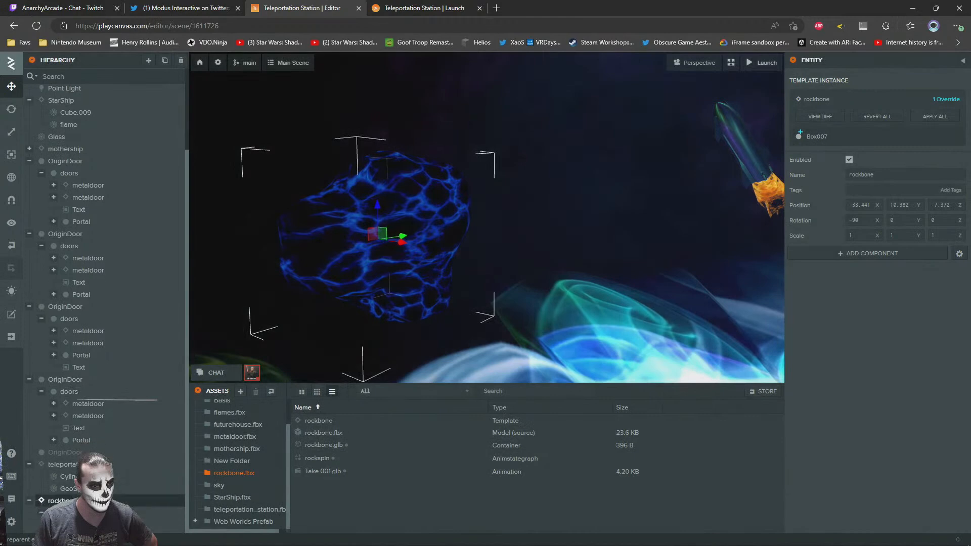
{"action": "left_click", "coordinate": [91, 525]}
{"action": "left_click", "coordinate": [63, 500]}
{"action": "left_click", "coordinate": [71, 513]}
{"action": "left_click", "coordinate": [81, 525]}
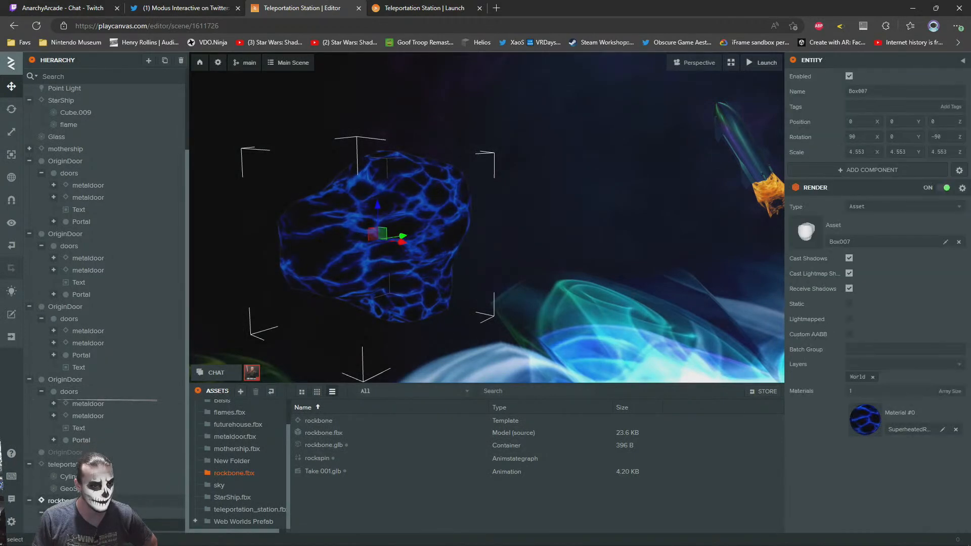
Add an Anim component to the rockbone entity
{"action": "left_click", "coordinate": [63, 501]}
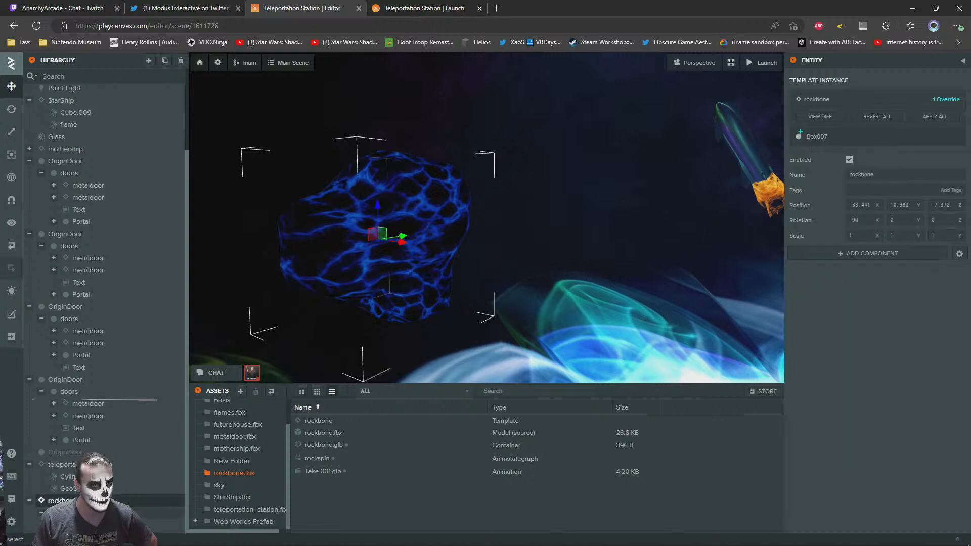
{"action": "left_click", "coordinate": [827, 258]}
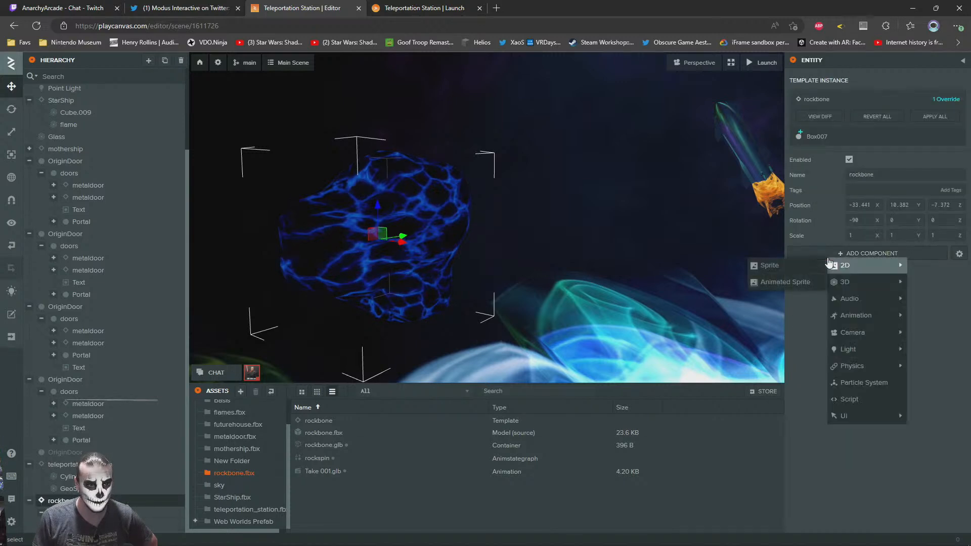
{"action": "mouse_move", "coordinate": [857, 322]}
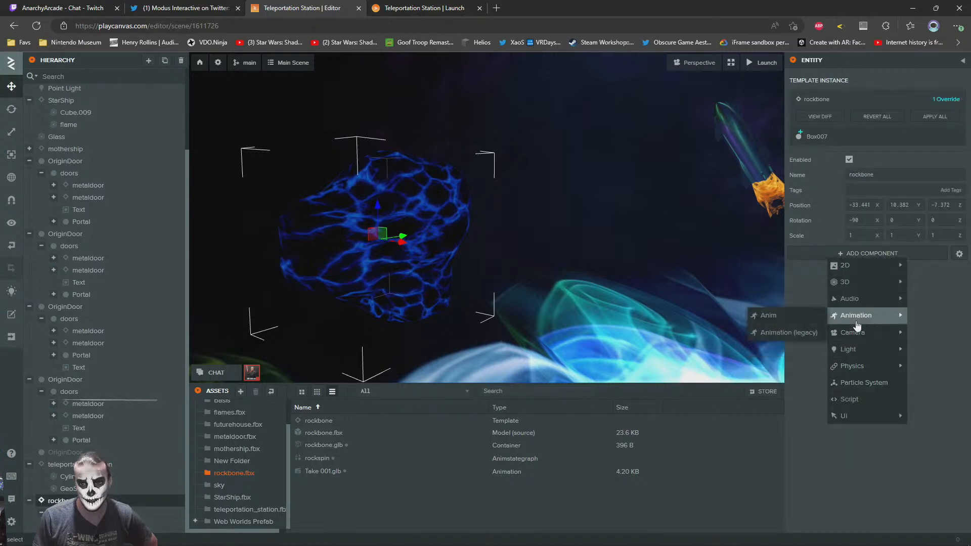
{"action": "left_click", "coordinate": [766, 316]}
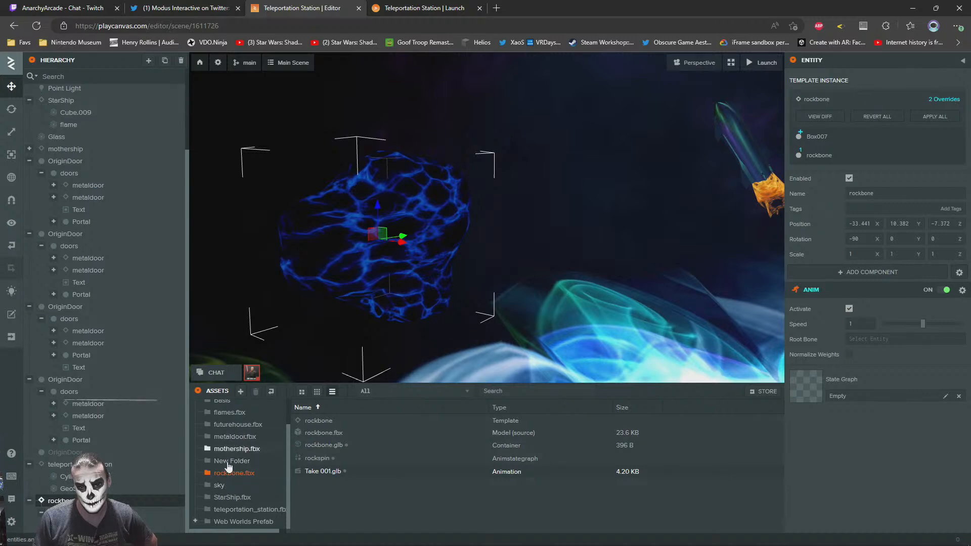
Assign rockspin as rockbone's state graph and Take 001.glb as its initial state animation
{"action": "scroll", "coordinate": [233, 497], "scroll_direction": "up", "scroll_amount": 1}
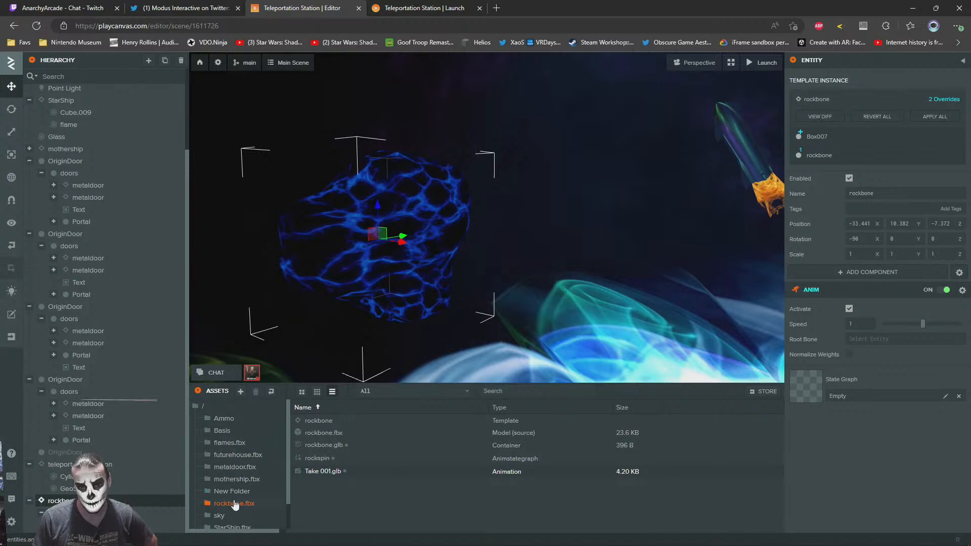
{"action": "left_click_drag", "start_coordinate": [492, 463], "coordinate": [851, 398]}
{"action": "left_click_drag", "start_coordinate": [322, 470], "coordinate": [855, 478]}
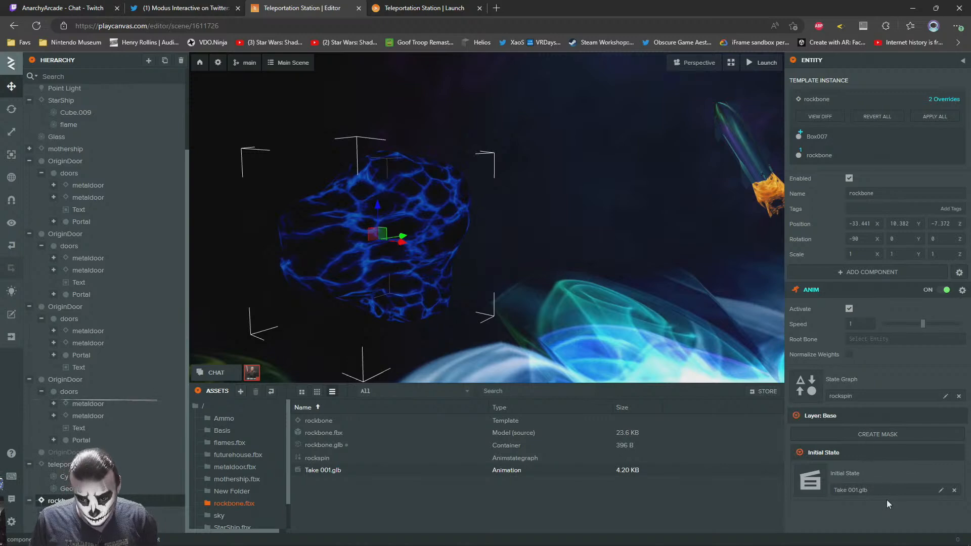
Check the rock's spin in the launched scene and return to the scene editor
{"action": "left_click", "coordinate": [392, 6]}
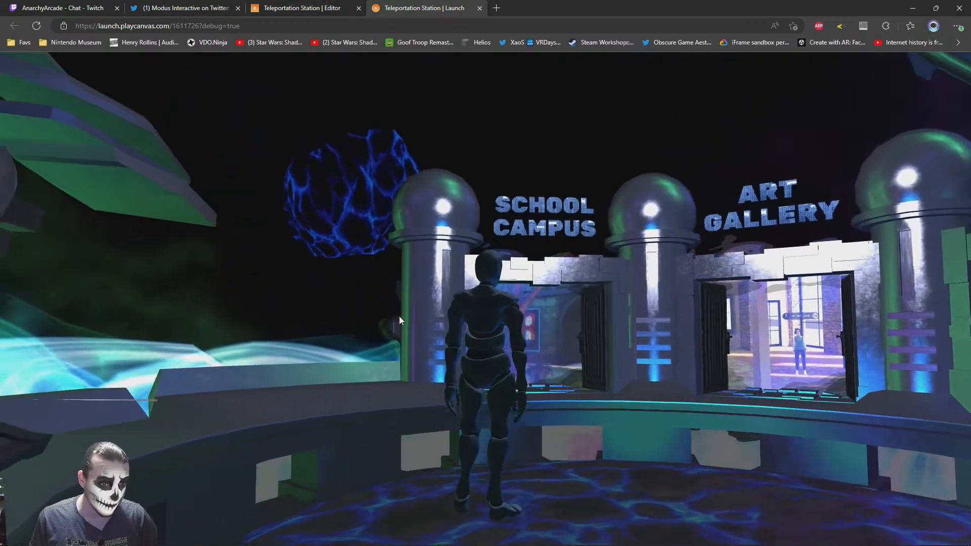
{"action": "left_click_drag", "start_coordinate": [400, 317], "coordinate": [479, 304]}
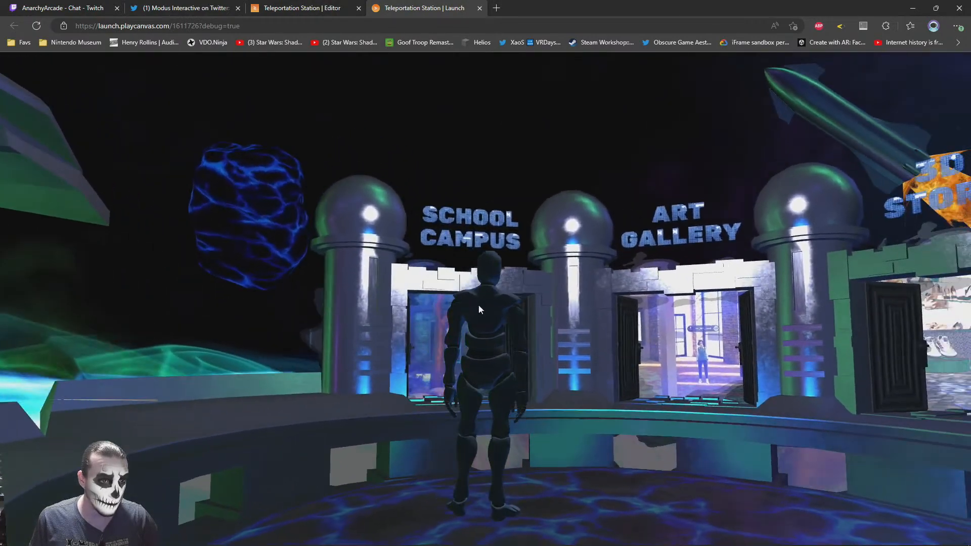
{"action": "left_click", "coordinate": [308, 5]}
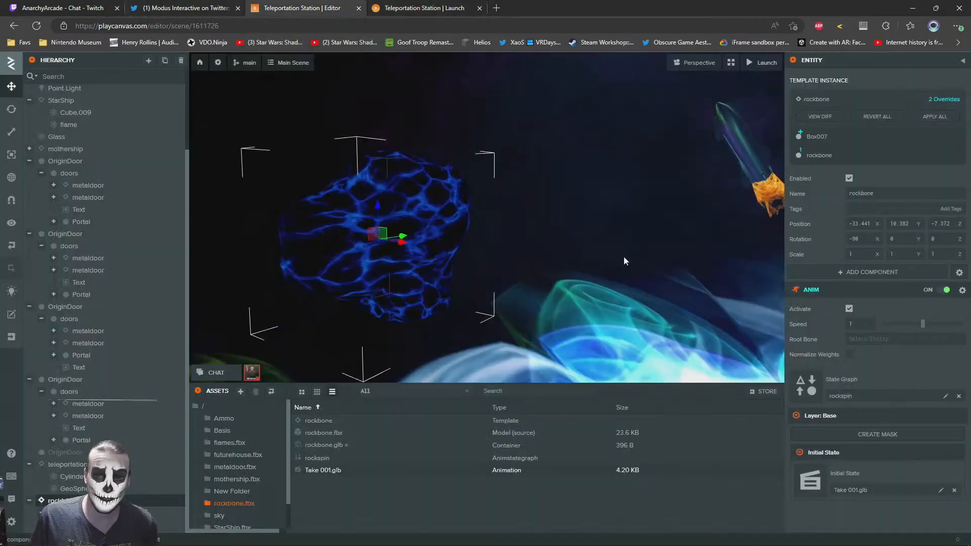
Try a rockbone animation speed of 0.3 and look at the rock in the launched scene
{"action": "left_click", "coordinate": [860, 324]}
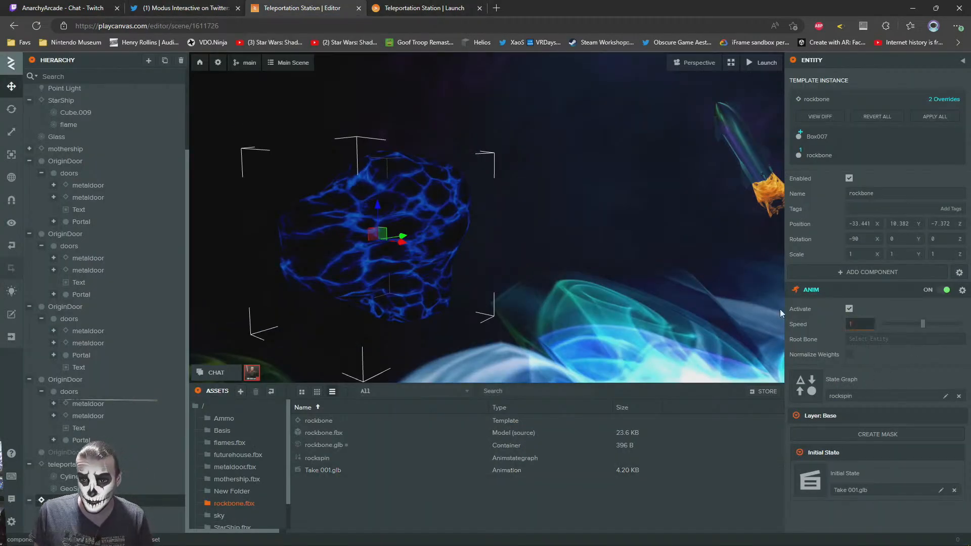
{"action": "type", "text": "0.8"}
{"action": "key", "text": "Return"}
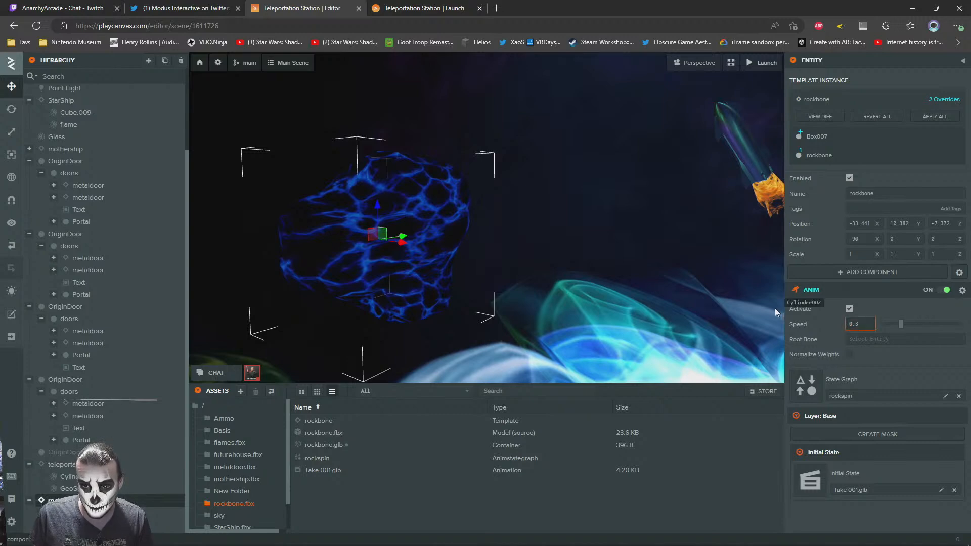
{"action": "left_click", "coordinate": [445, 5]}
{"action": "left_click", "coordinate": [293, 4]}
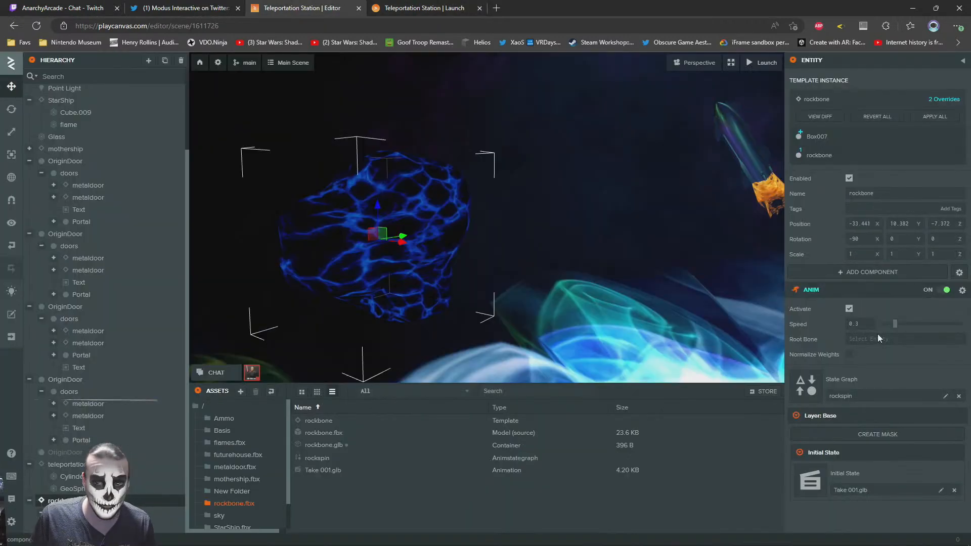
Lower rockbone's animation speed to 0.1 and check the rock in the launched scene
{"action": "type", "text": "0.1"}
{"action": "key", "text": "Return"}
{"action": "left_click", "coordinate": [445, 4]}
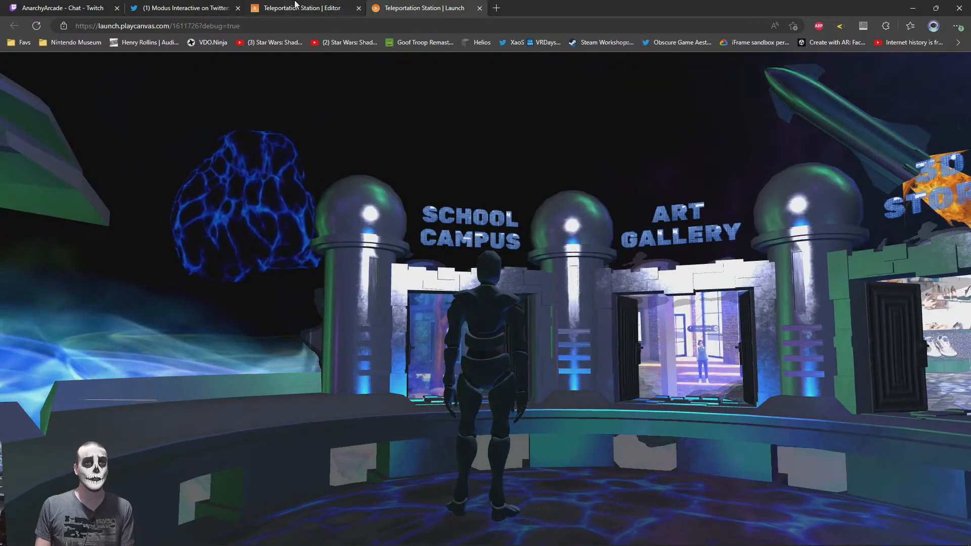
{"action": "left_click", "coordinate": [321, 6]}
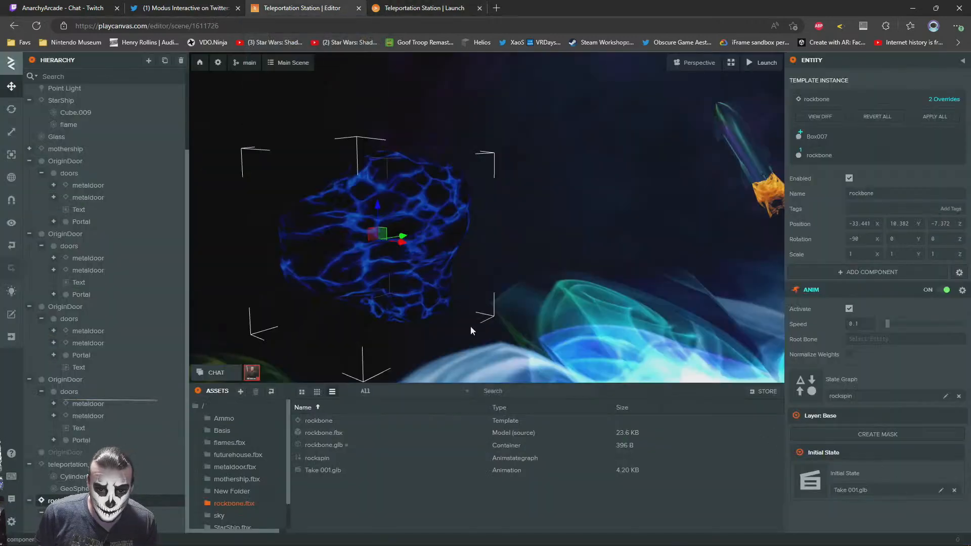
Assign the SuperheatedRockLavaSurfaceBlue material to the rock mesh Box007
{"action": "left_click", "coordinate": [338, 238]}
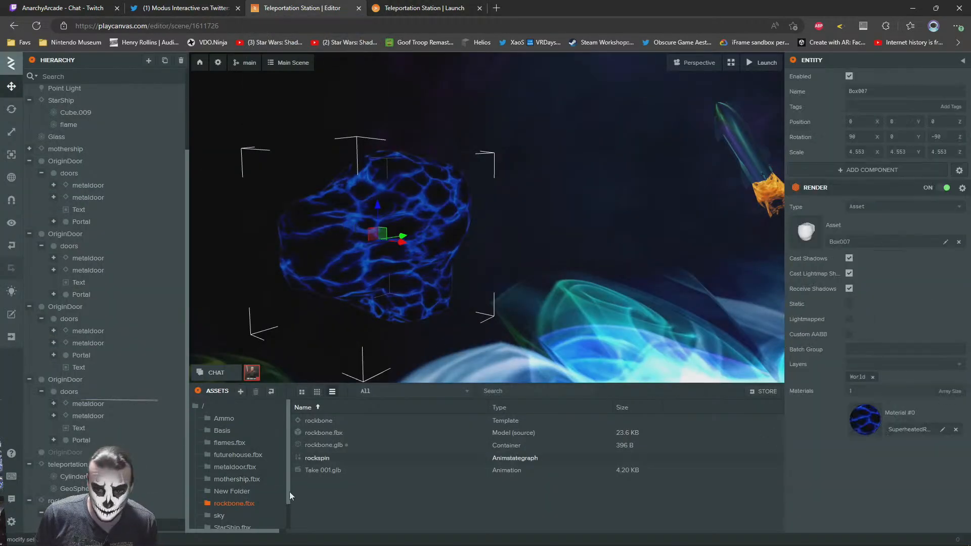
{"action": "left_click", "coordinate": [855, 431]}
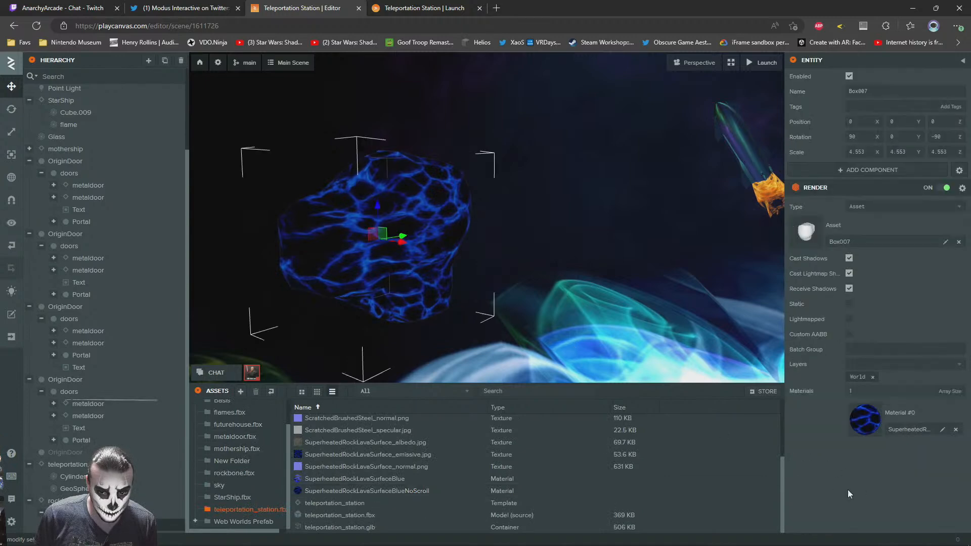
{"action": "left_click", "coordinate": [373, 454]}
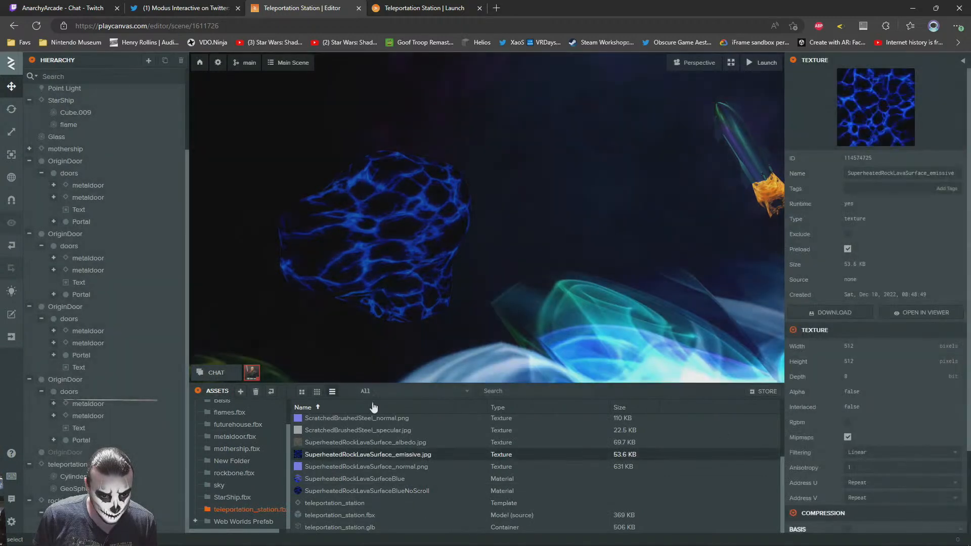
{"action": "left_click", "coordinate": [401, 288]}
{"action": "left_click_drag", "start_coordinate": [349, 478], "coordinate": [885, 421]}
Move around the launched scene to examine the rock with its new material, and return to the scene editor
{"action": "left_click", "coordinate": [368, 6]}
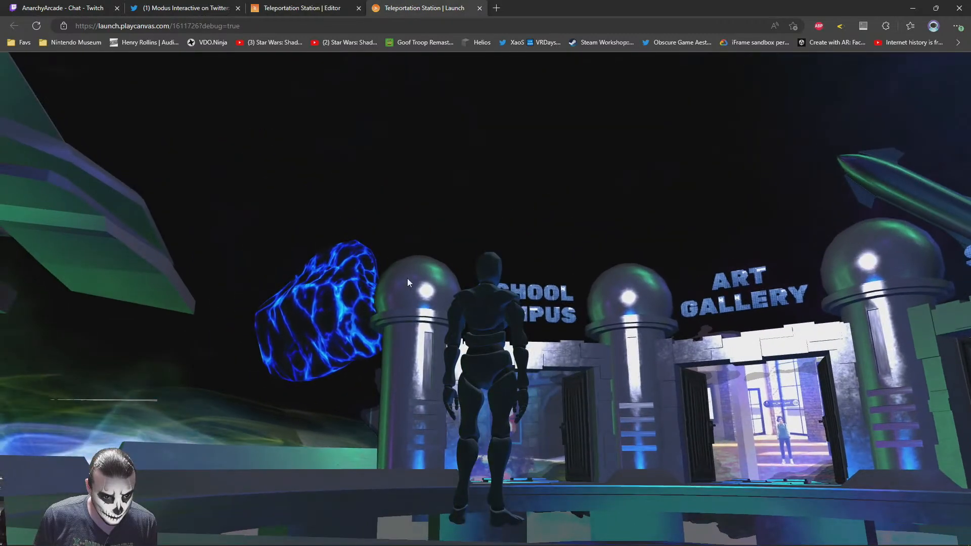
{"action": "left_click_drag", "start_coordinate": [407, 279], "coordinate": [505, 279]}
{"action": "key", "text": "a"}
{"action": "key", "text": "d"}
{"action": "left_click", "coordinate": [312, 7]}
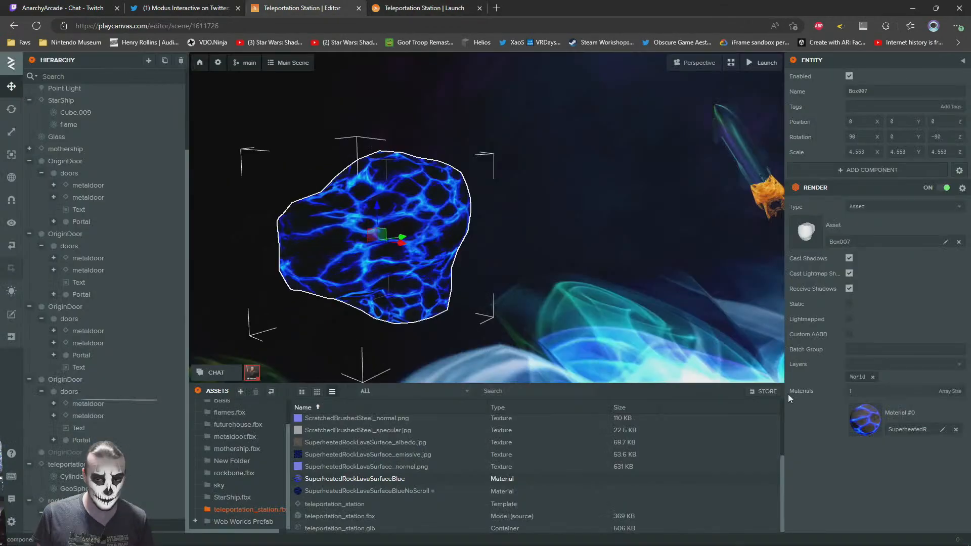
Set rockbone's animation speed to 0.5 and check the rock in the launched scene
{"action": "left_click", "coordinate": [69, 501]}
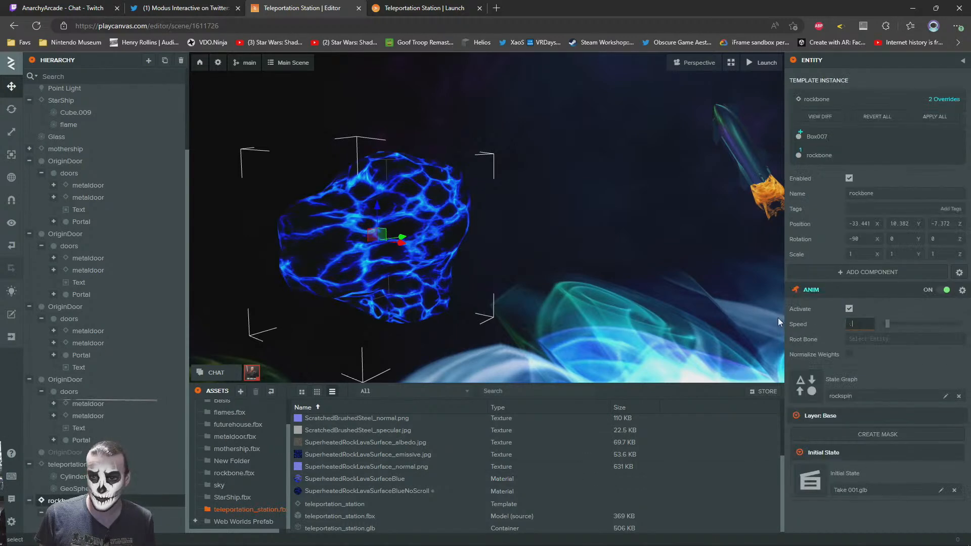
{"action": "key", "text": "ctrl+Tab"}
{"action": "left_click_drag", "start_coordinate": [713, 339], "coordinate": [733, 341]}
{"action": "left_click", "coordinate": [324, 6]}
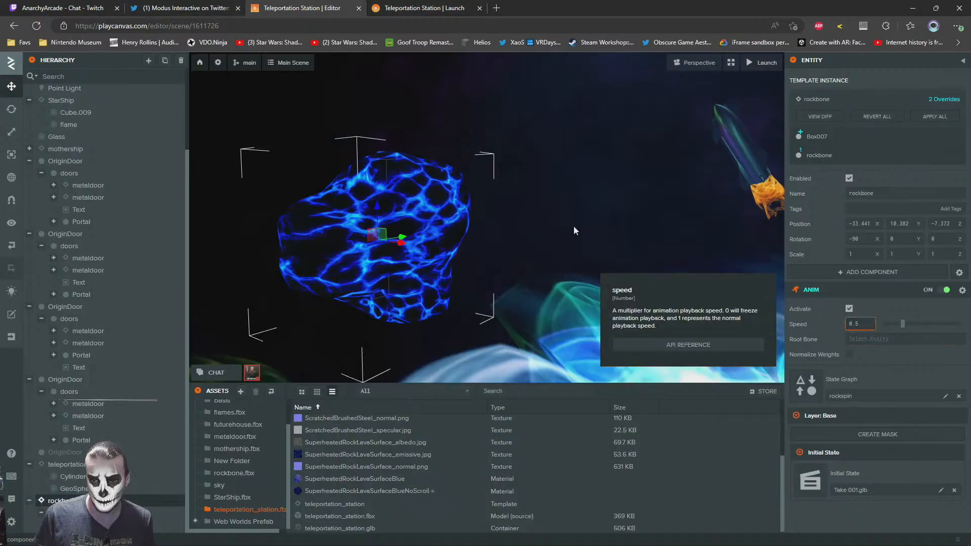
Examine the rock in the launched scene, move rockbone to about X −35.3, Y 22.6, Z −21.8, and check its new position in the launched scene
{"action": "key", "text": "ctrl+Tab"}
{"action": "left_click_drag", "start_coordinate": [528, 365], "coordinate": [539, 305]}
{"action": "key", "text": "w"}
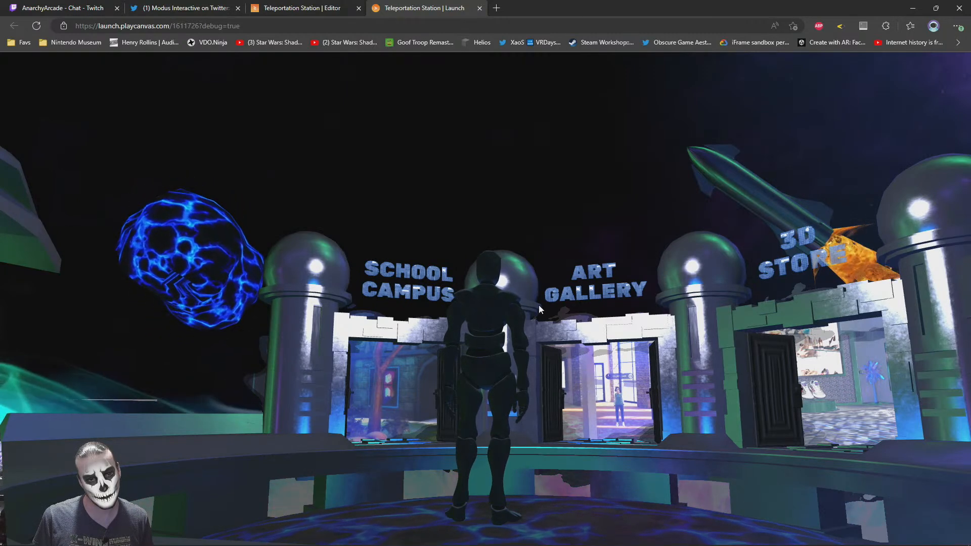
{"action": "left_click", "coordinate": [281, 6]}
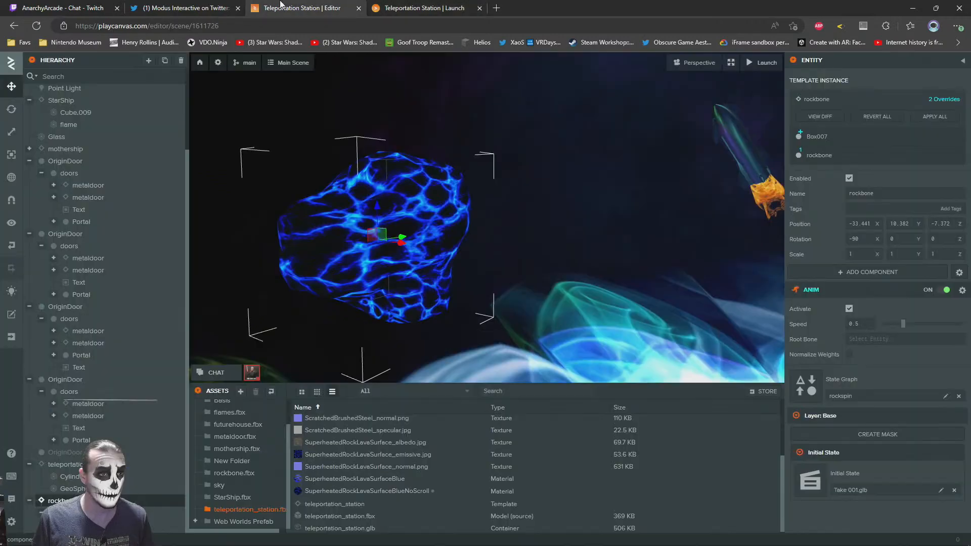
{"action": "left_click_drag", "start_coordinate": [405, 239], "coordinate": [503, 317]}
{"action": "scroll", "coordinate": [510, 315], "scroll_direction": "down", "scroll_amount": 5}
{"action": "left_click_drag", "start_coordinate": [335, 302], "coordinate": [357, 99]}
{"action": "left_click", "coordinate": [395, 7]}
{"action": "left_click", "coordinate": [298, 6]}
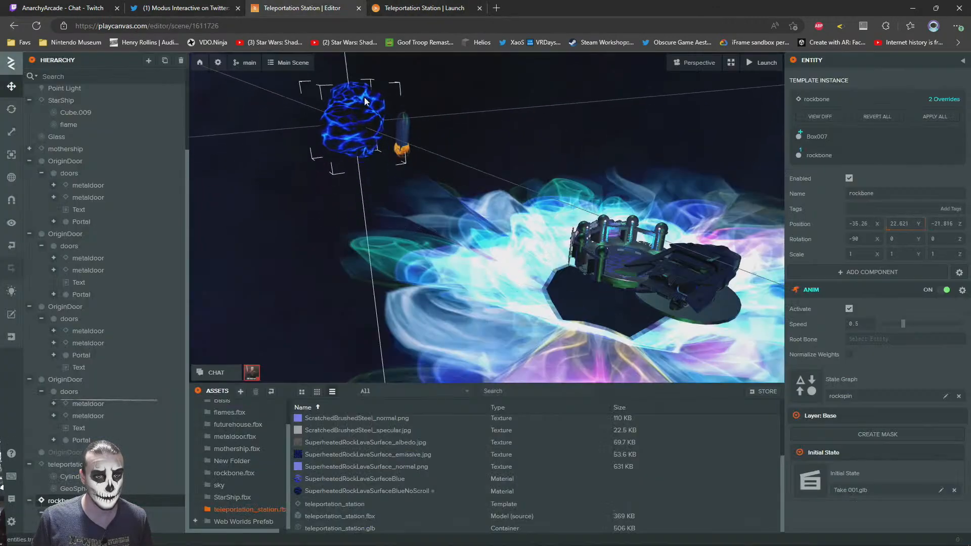
{"action": "left_click", "coordinate": [379, 6]}
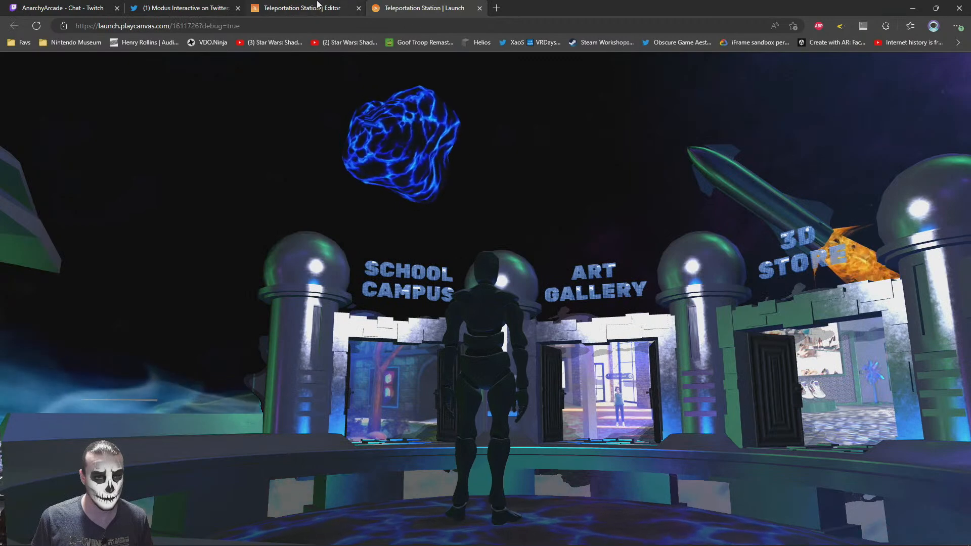
Duplicate rockbone and place the copy across from the original, beyond the starship, at about X 8.4 and Z −21.8
{"action": "left_click", "coordinate": [319, 6]}
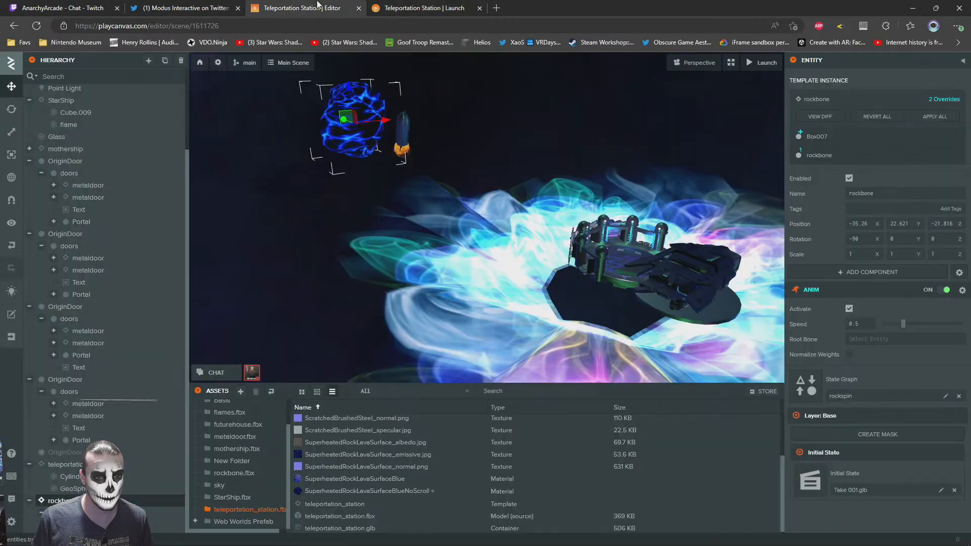
{"action": "left_click", "coordinate": [11, 109]}
{"action": "left_click", "coordinate": [12, 87]}
{"action": "right_click_drag", "start_coordinate": [517, 255], "coordinate": [372, 200]}
{"action": "left_click_drag", "start_coordinate": [370, 197], "coordinate": [648, 193]}
{"action": "key", "text": "ctrl+z"}
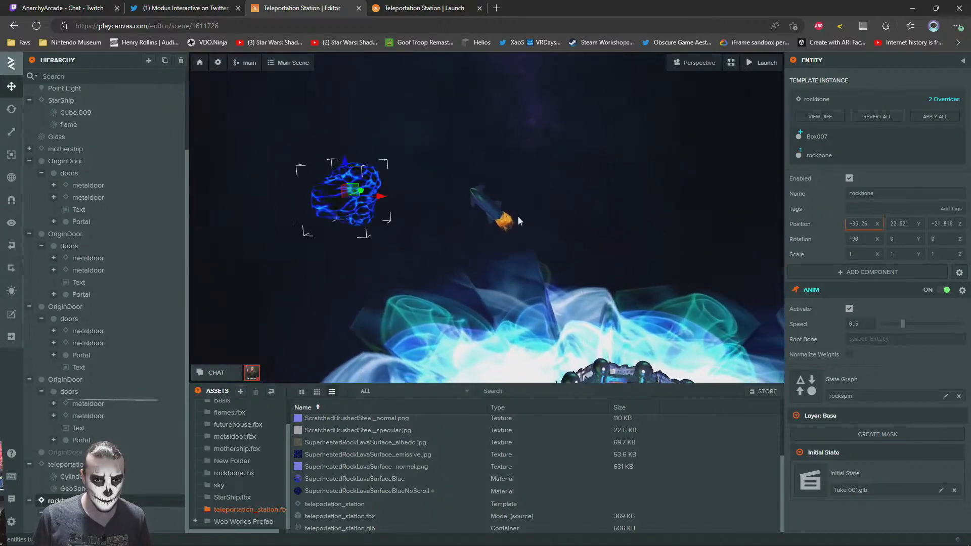
{"action": "key", "text": "ctrl+d"}
{"action": "left_click_drag", "start_coordinate": [370, 198], "coordinate": [681, 275]}
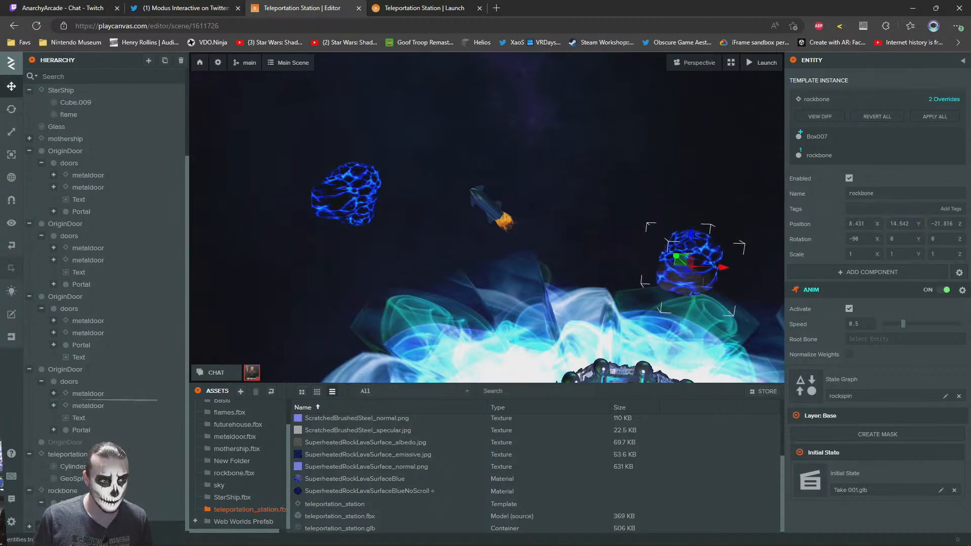
Rotate the second rock to about X 125.9, Y 0, Z 77 and check it in the launched scene
{"action": "left_click", "coordinate": [11, 108]}
{"action": "left_click_drag", "start_coordinate": [672, 244], "coordinate": [627, 229]}
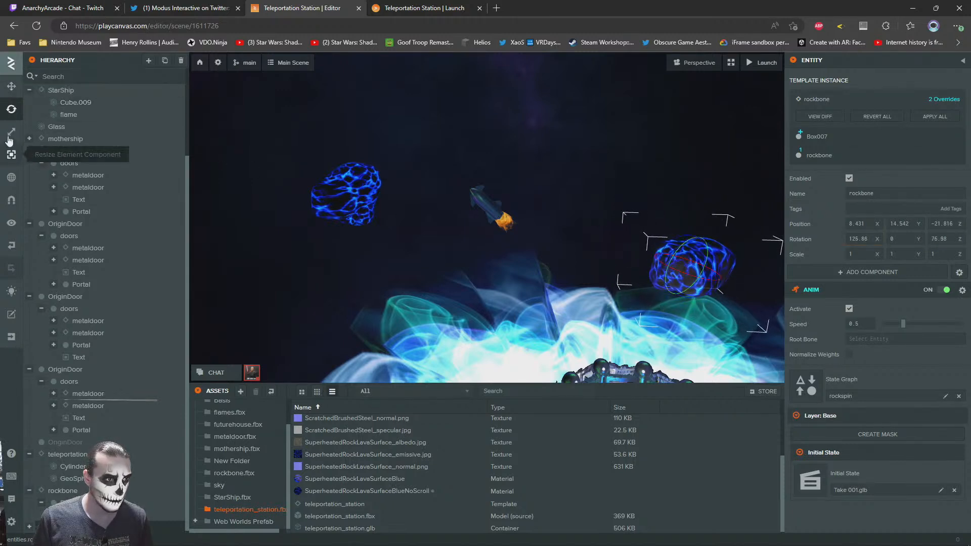
{"action": "left_click", "coordinate": [438, 5]}
{"action": "left_click_drag", "start_coordinate": [288, 264], "coordinate": [232, 4]}
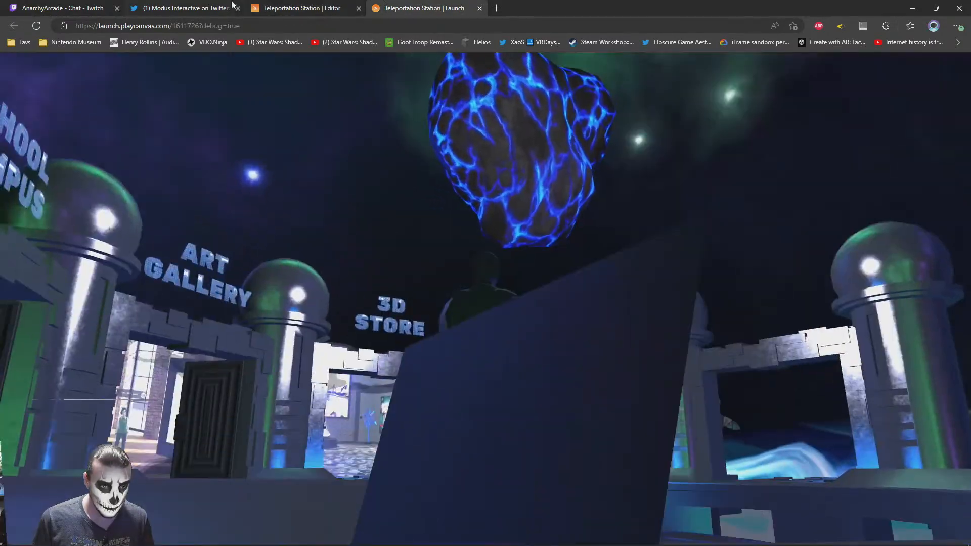
Move the second rock farther out to about X 13.4, Y 13.4, Z −38.1 and walk around the launched scene to check it
{"action": "left_click", "coordinate": [255, 7]}
{"action": "key", "text": "f"}
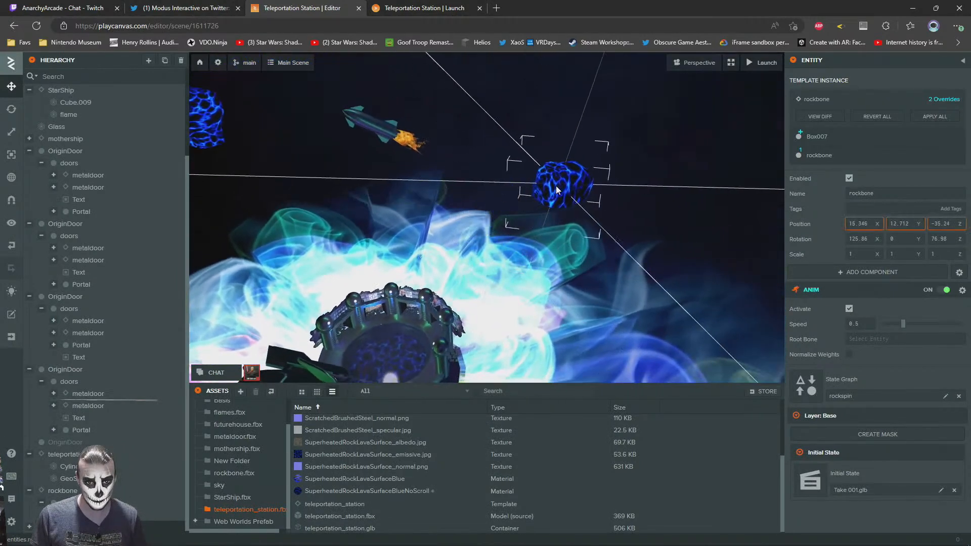
{"action": "left_click", "coordinate": [428, 6]}
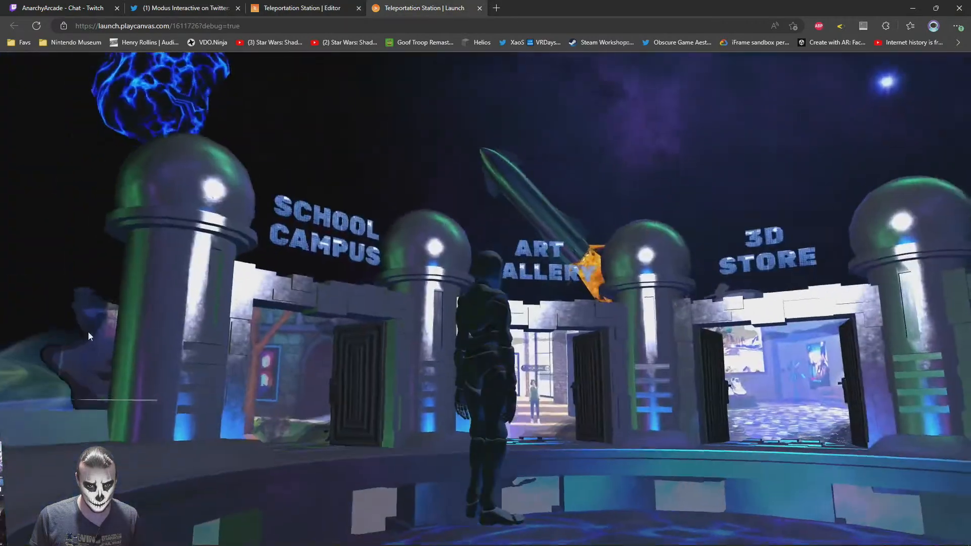
{"action": "left_click_drag", "start_coordinate": [89, 334], "coordinate": [651, 390]}
{"action": "key", "text": "w"}
{"action": "key", "text": "d"}
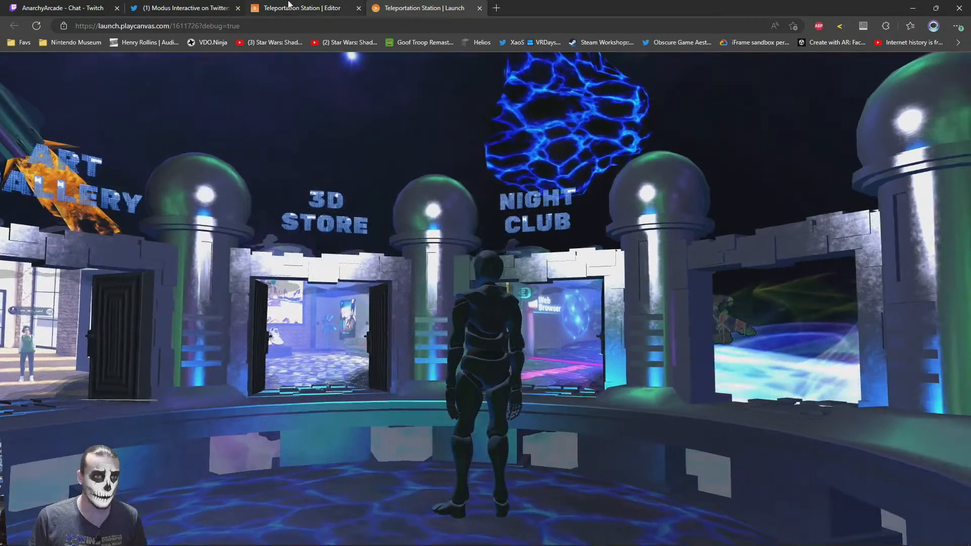
Duplicate the second rock, place the copy at about X −3, Y 23.9, Z −57.1, and look around the launched scene
{"action": "left_click", "coordinate": [289, 5]}
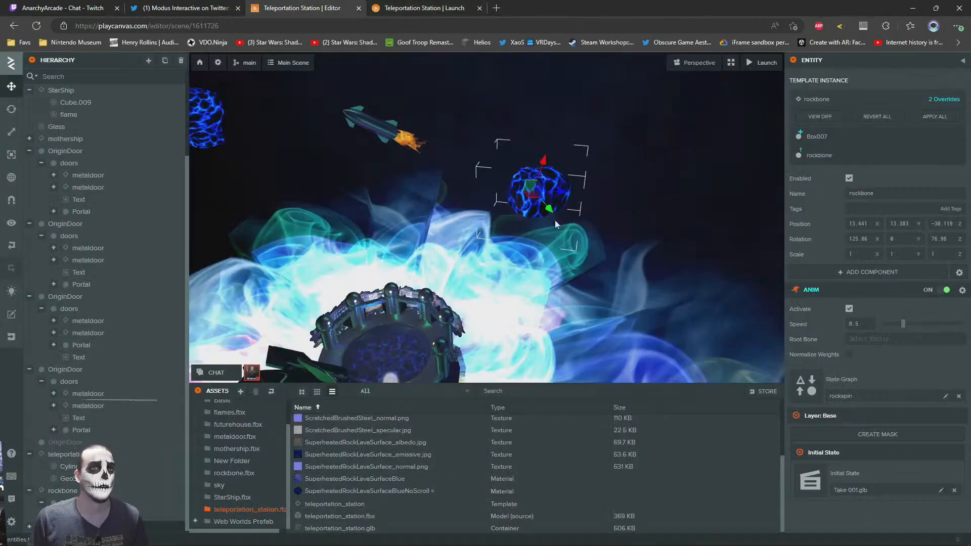
{"action": "key", "text": "ctrl+d"}
{"action": "left_click_drag", "start_coordinate": [624, 253], "coordinate": [558, 164]}
{"action": "right_click_drag", "start_coordinate": [548, 201], "coordinate": [534, 181]}
{"action": "key", "text": "w"}
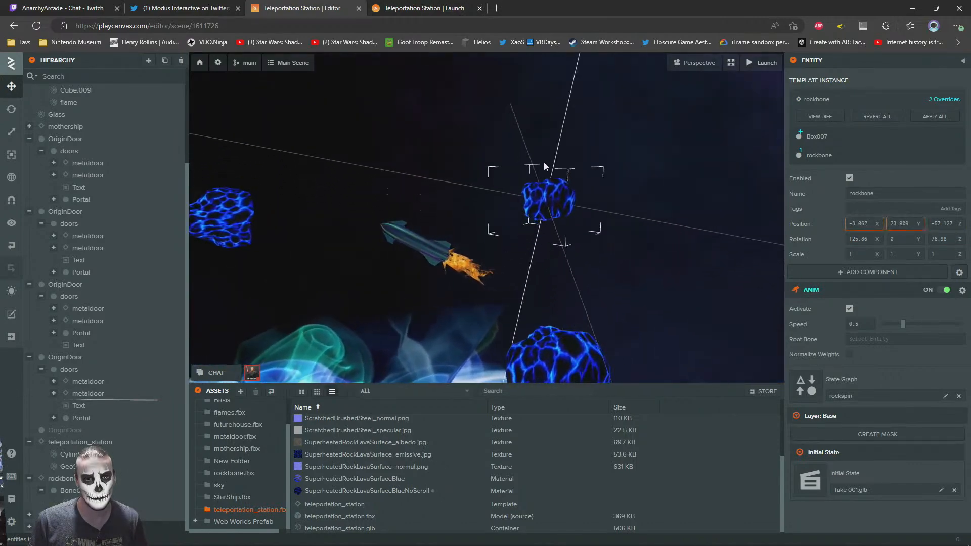
{"action": "key", "text": "ctrl+Tab"}
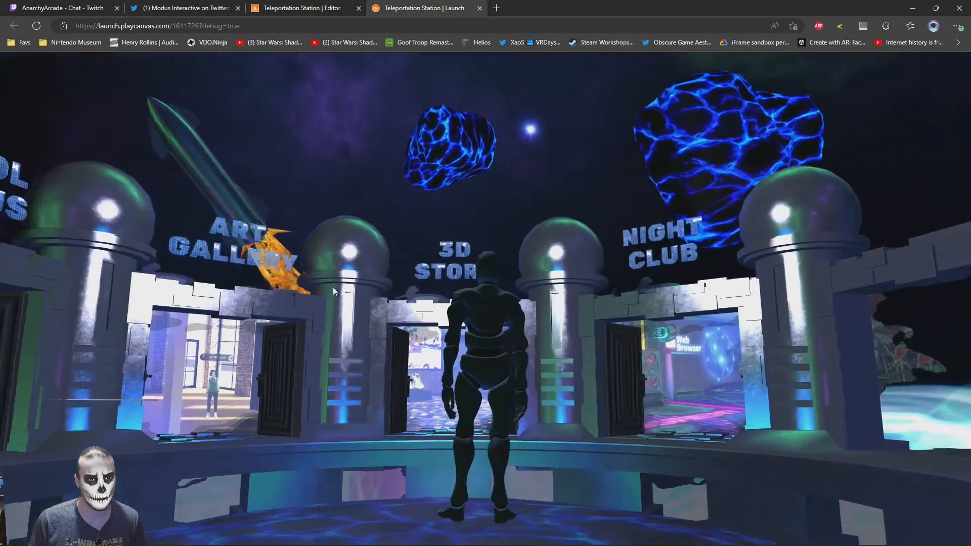
{"action": "key", "text": "w"}
{"action": "left_click_drag", "start_coordinate": [333, 287], "coordinate": [690, 360]}
{"action": "key", "text": "w"}
{"action": "left_click_drag", "start_coordinate": [202, 356], "coordinate": [294, 354]}
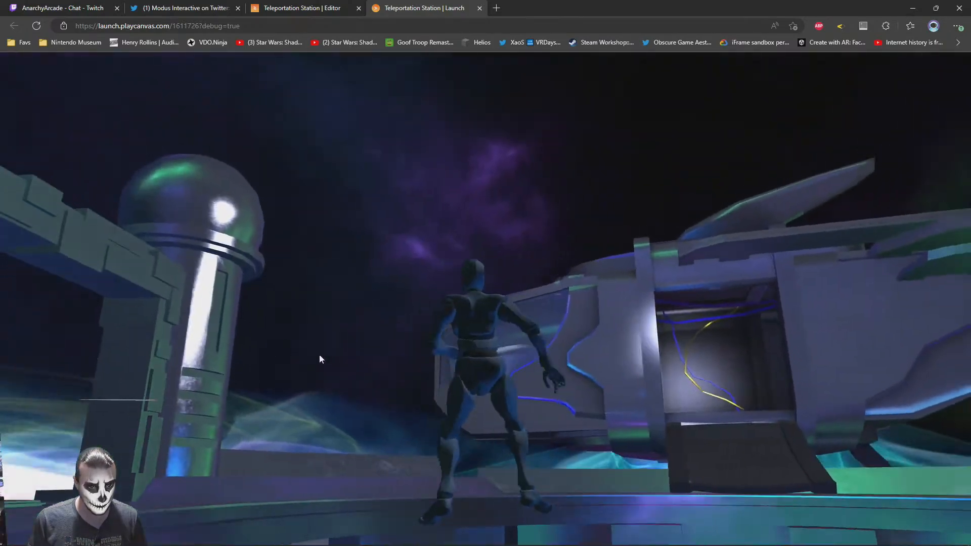
Rotate the third rock to about X 22, Y 83.5, Z 107.6 and raise it to about Y 25.4
{"action": "left_click", "coordinate": [283, 7]}
{"action": "key", "text": "s"}
{"action": "right_click_drag", "start_coordinate": [388, 211], "coordinate": [410, 210]}
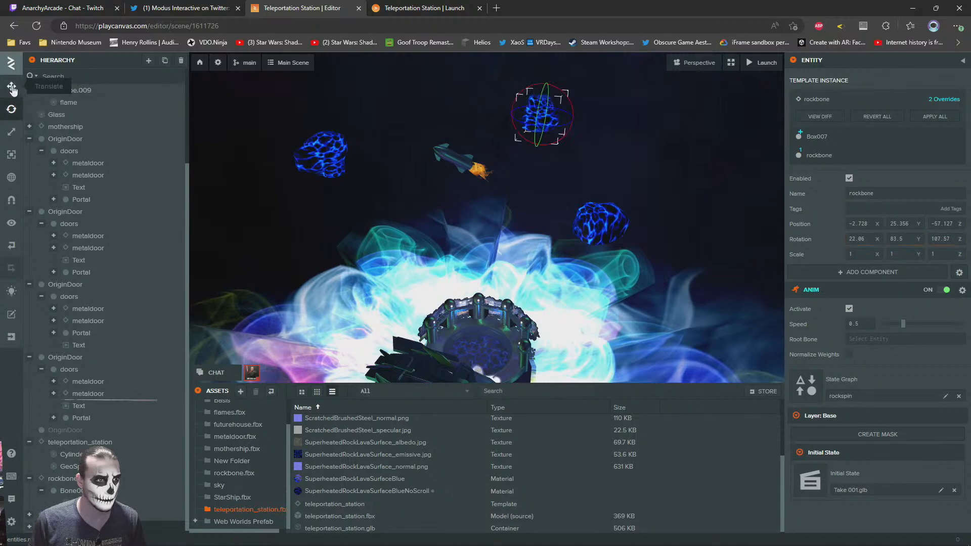
Try duplicating the first rock's Box007 mesh and moving the copy to about Y −53.4, Z −38
{"action": "left_click", "coordinate": [337, 152]}
{"action": "key", "text": "a"}
{"action": "right_click_drag", "start_coordinate": [411, 206], "coordinate": [535, 213]}
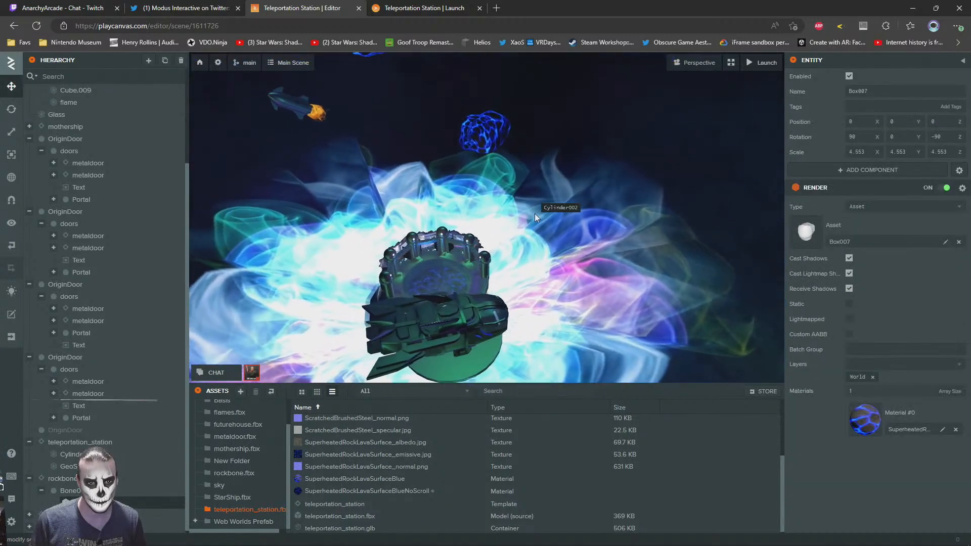
{"action": "key", "text": "a"}
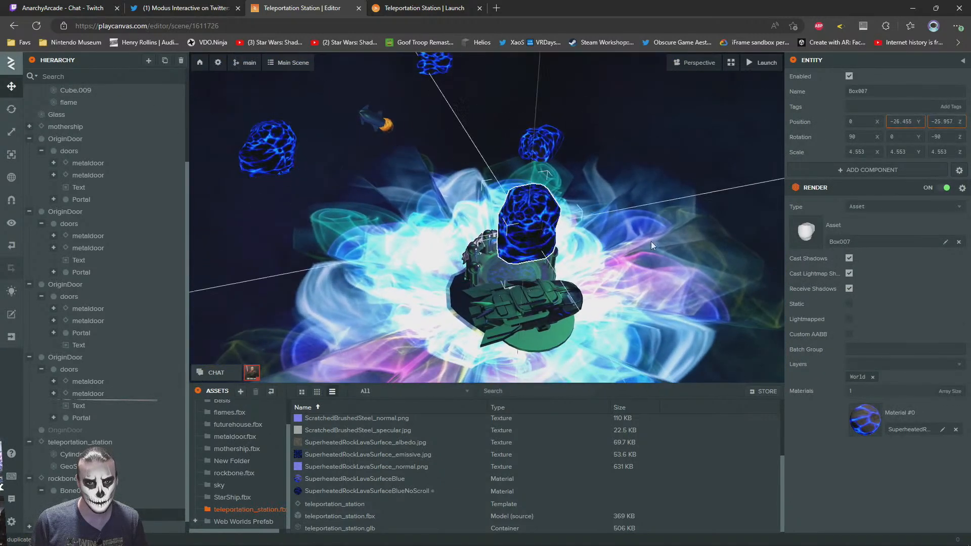
{"action": "left_click_drag", "start_coordinate": [769, 244], "coordinate": [774, 243]}
{"action": "right_click_drag", "start_coordinate": [510, 243], "coordinate": [607, 227]}
{"action": "key", "text": "a"}
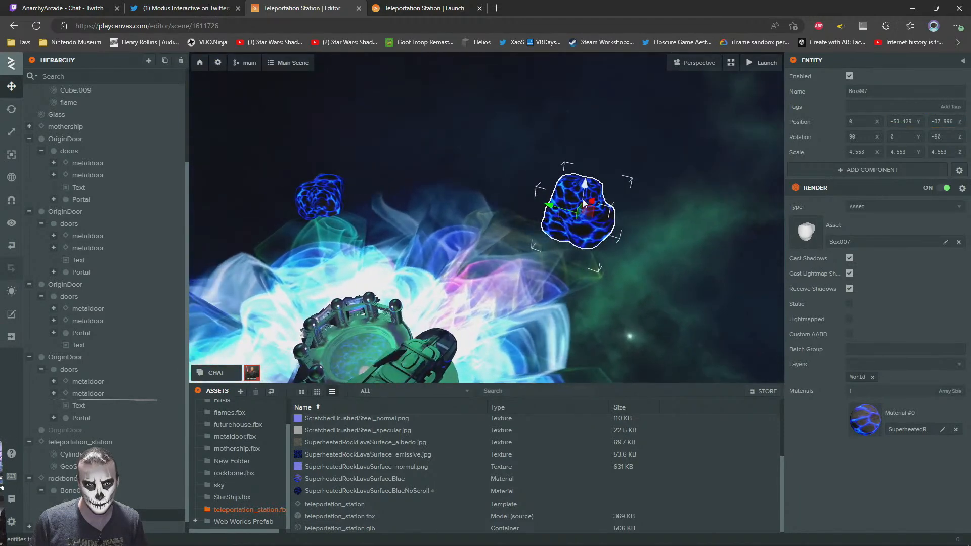
Try repositioning the duplicated Box007 mesh near the mothership, at about Z −30.3, checking against the launched scene
{"action": "left_click", "coordinate": [420, 7]}
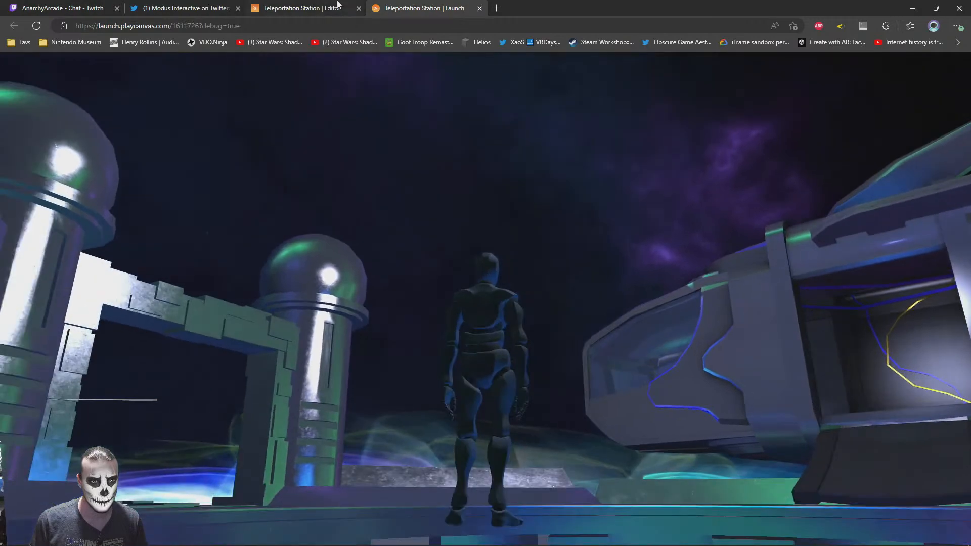
{"action": "left_click", "coordinate": [338, 6]}
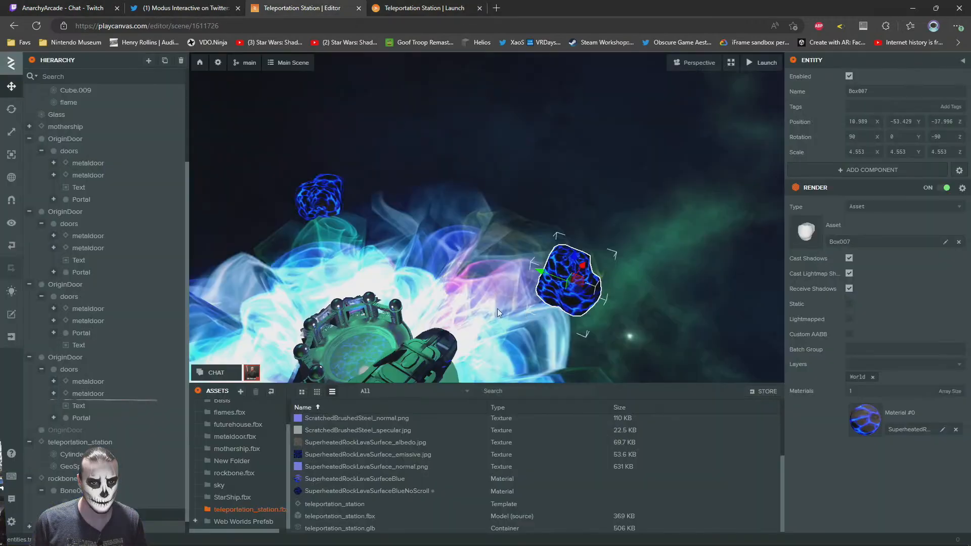
{"action": "right_click_drag", "start_coordinate": [676, 240], "coordinate": [700, 242]}
{"action": "key", "text": "w"}
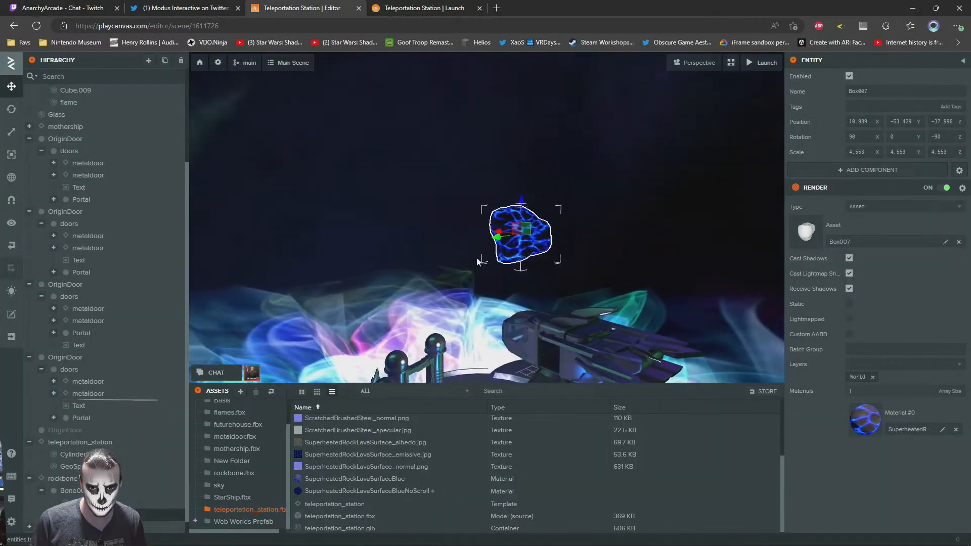
{"action": "left_click_drag", "start_coordinate": [505, 230], "coordinate": [468, 244]}
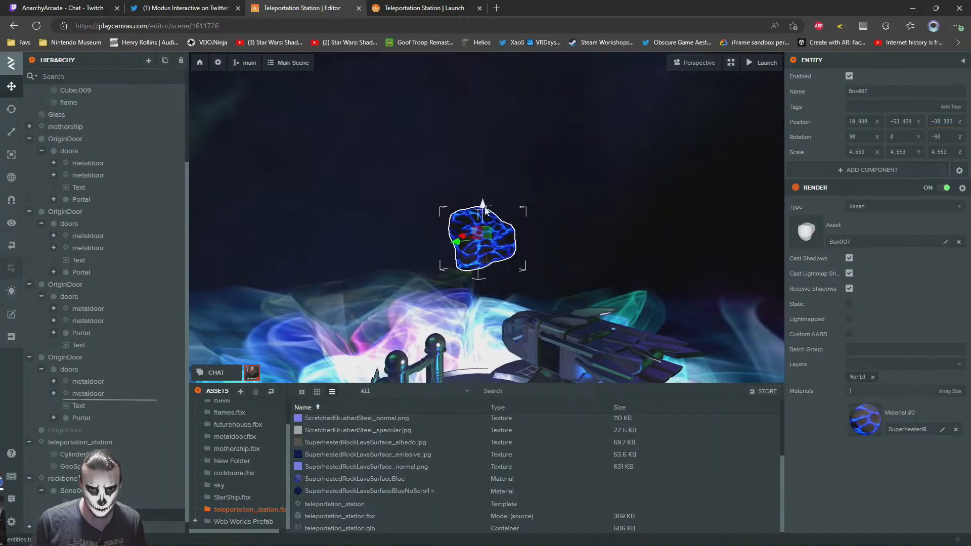
Look around the launched scene, reload it, and examine the rocks, including the duplicated mesh near the mothership
{"action": "left_click", "coordinate": [420, 7]}
{"action": "left_click_drag", "start_coordinate": [517, 312], "coordinate": [885, 313]}
{"action": "left_click_drag", "start_coordinate": [187, 369], "coordinate": [597, 268]}
{"action": "left_click_drag", "start_coordinate": [327, 278], "coordinate": [703, 303]}
{"action": "key", "text": "F5"}
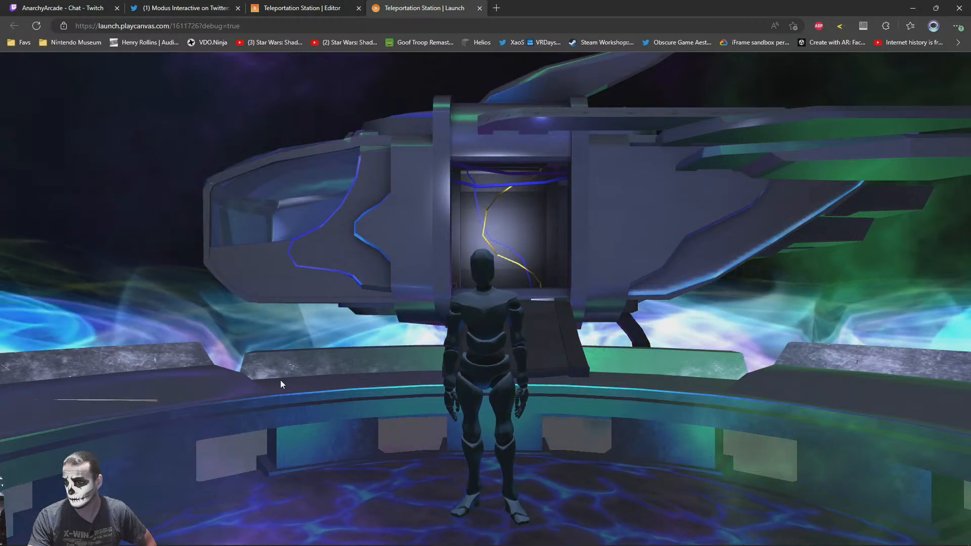
{"action": "left_click_drag", "start_coordinate": [591, 354], "coordinate": [272, 41]}
{"action": "left_click", "coordinate": [303, 7]}
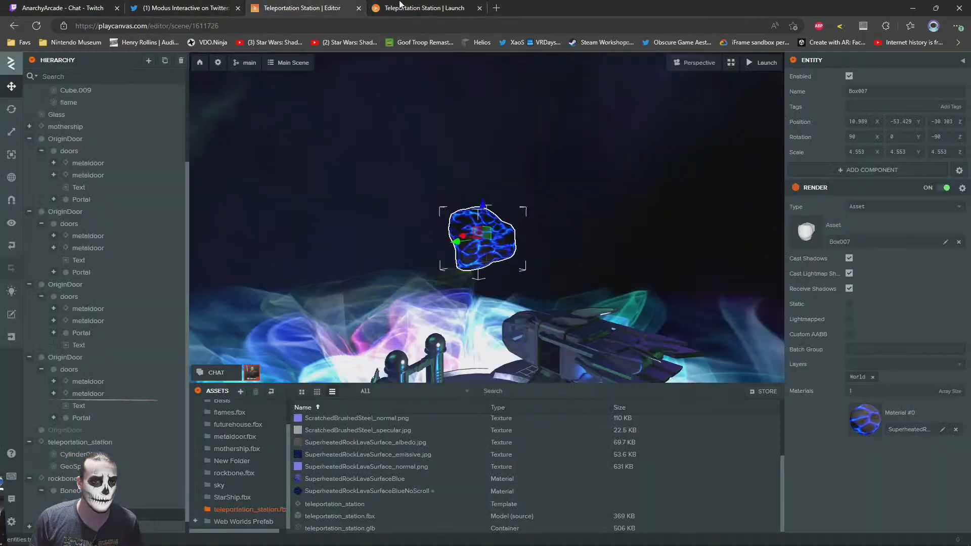
{"action": "left_click", "coordinate": [383, 5]}
{"action": "left_click_drag", "start_coordinate": [713, 376], "coordinate": [466, 371]}
Delete the duplicated Box007 mesh, duplicate the whole rockbone entity, and place the copy at about X 16.3, Y 10.3, Z 8.4
{"action": "left_click", "coordinate": [317, 7]}
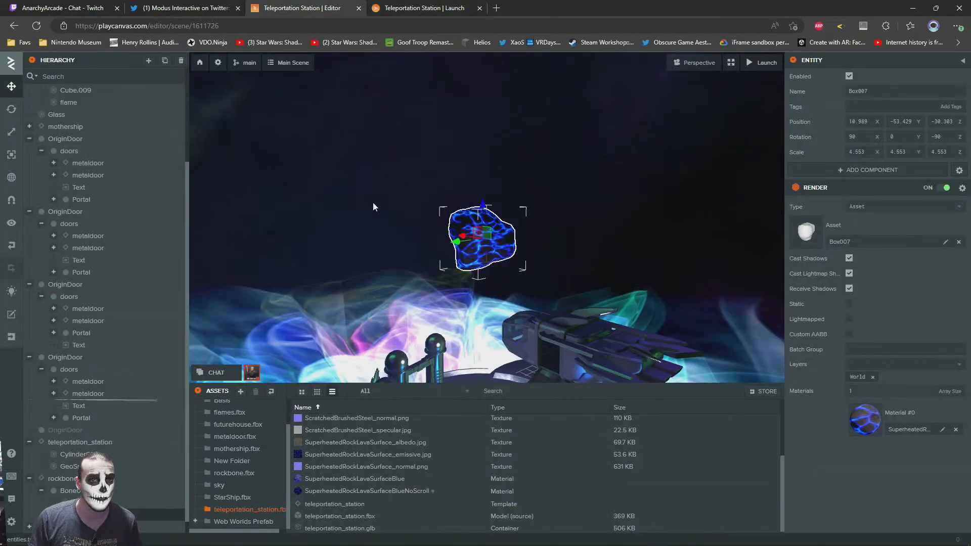
{"action": "left_click", "coordinate": [62, 484]}
{"action": "key", "text": "f"}
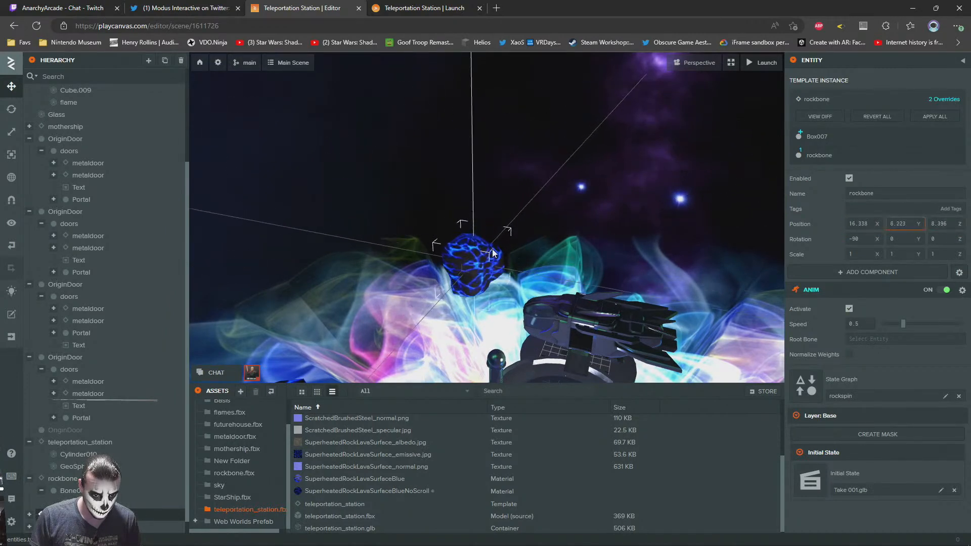
Rotate the new rock near the mothership to about X −4.6, Z −89.2 and look for it in the launched scene
{"action": "left_click", "coordinate": [11, 109]}
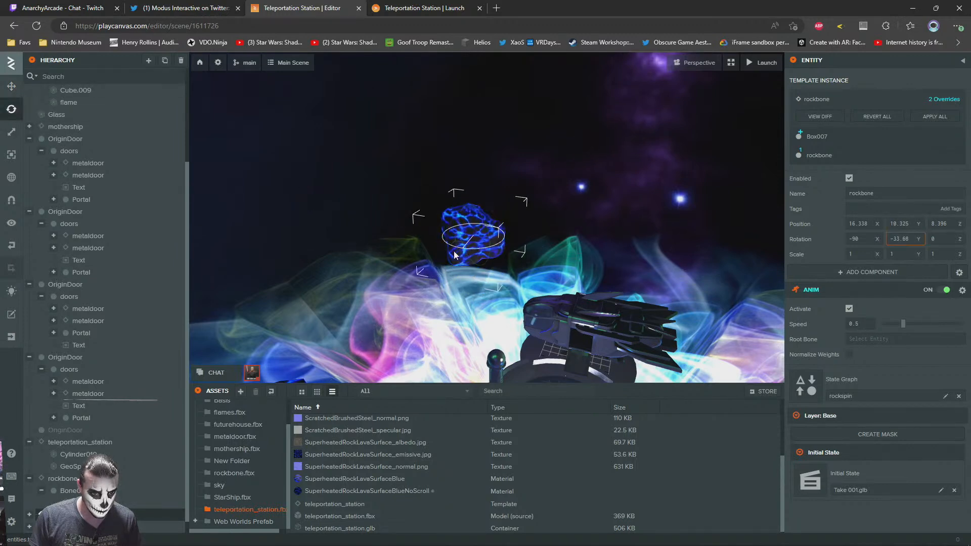
{"action": "left_click", "coordinate": [418, 8]}
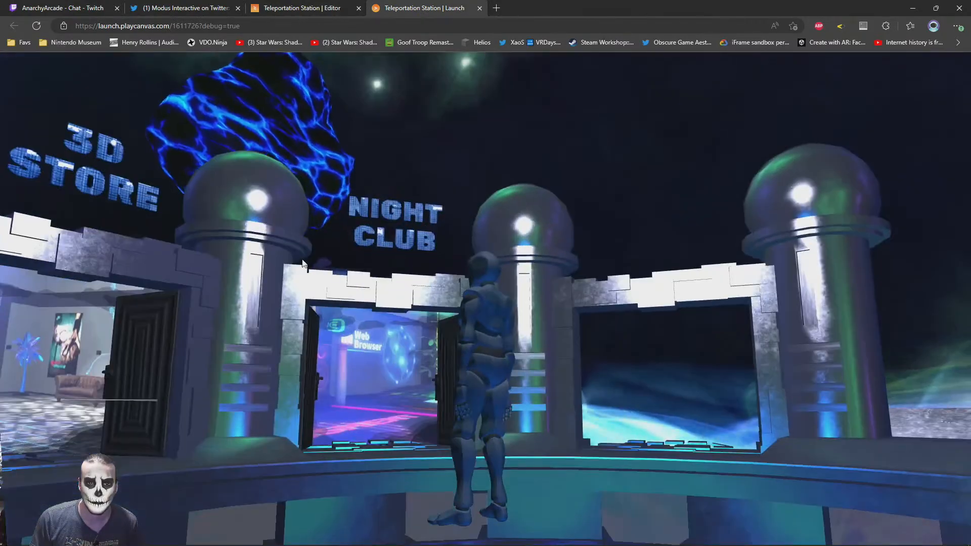
{"action": "left_click_drag", "start_coordinate": [466, 269], "coordinate": [472, 366]}
{"action": "key", "text": "w"}
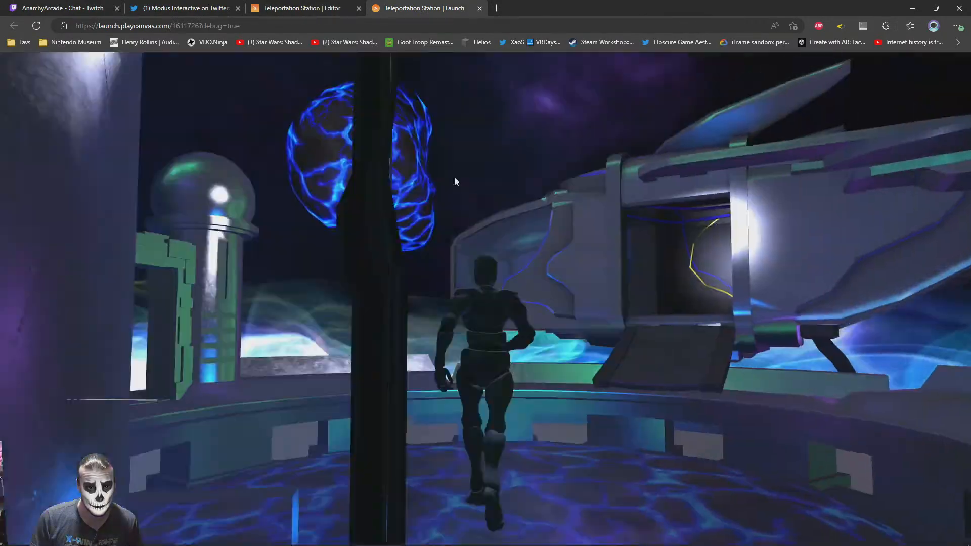
Move the rock near the mothership to about X 19.9, Y 11.3, Z 13.5 and check it in the launched scene
{"action": "left_click", "coordinate": [296, 12]}
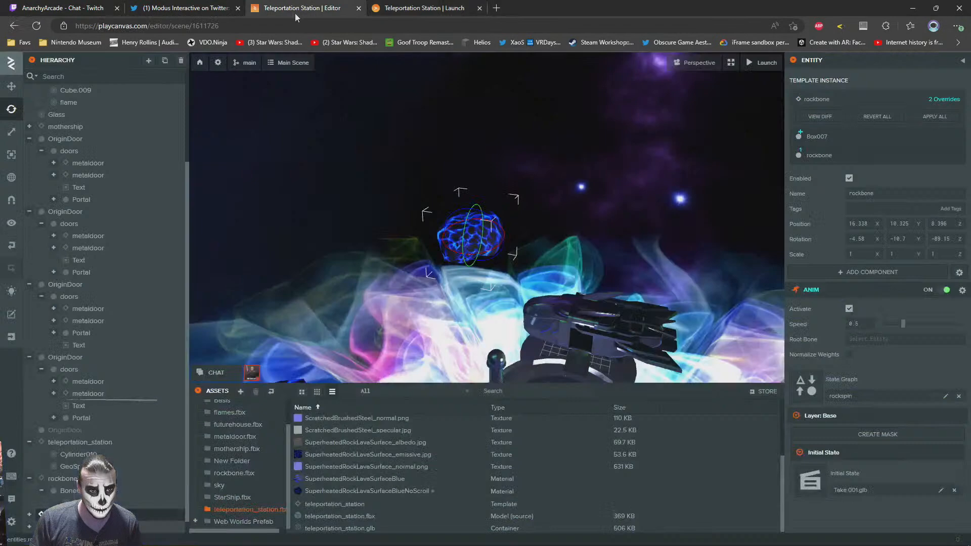
{"action": "left_click", "coordinate": [11, 87]}
{"action": "key", "text": "f"}
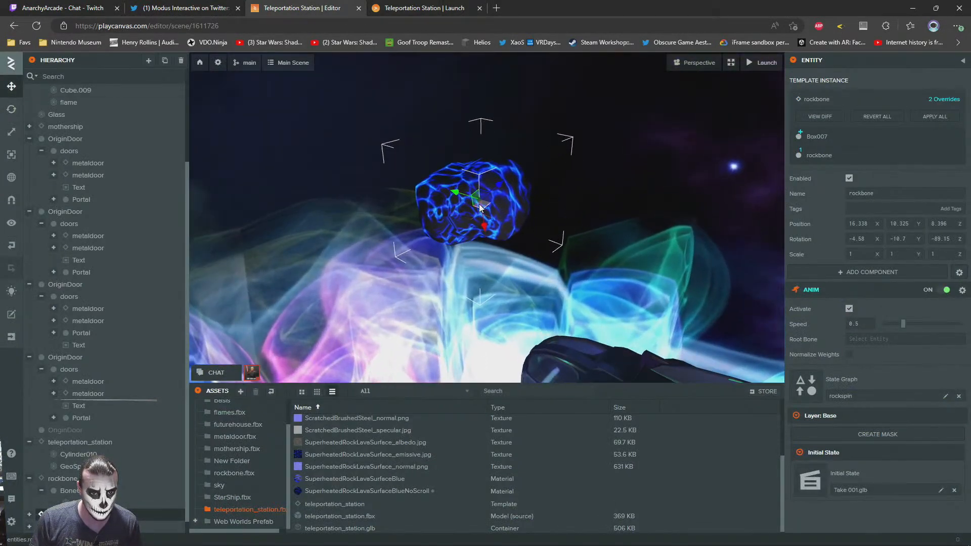
{"action": "left_click_drag", "start_coordinate": [480, 208], "coordinate": [489, 188]}
{"action": "left_click", "coordinate": [460, 15]}
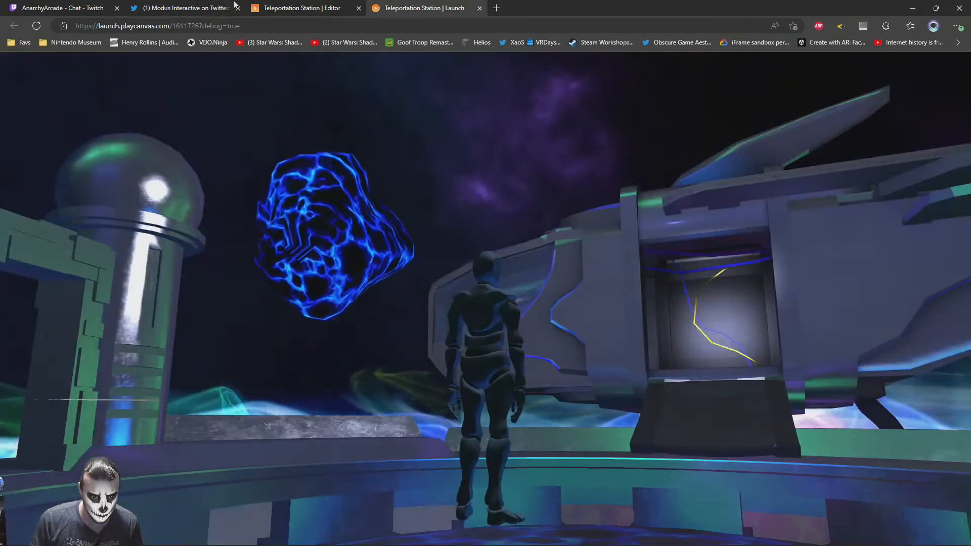
{"action": "left_click", "coordinate": [298, 8]}
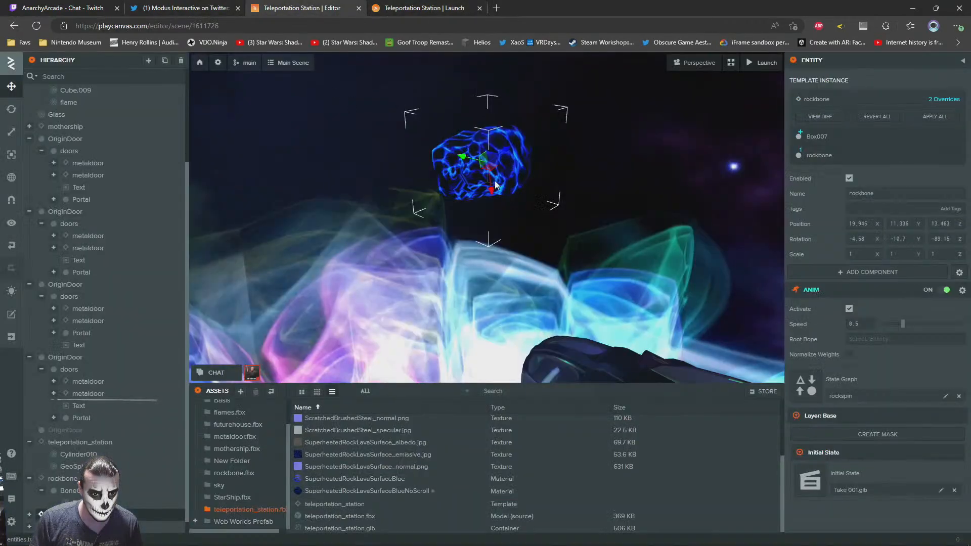
{"action": "key", "text": "ctrl+Tab"}
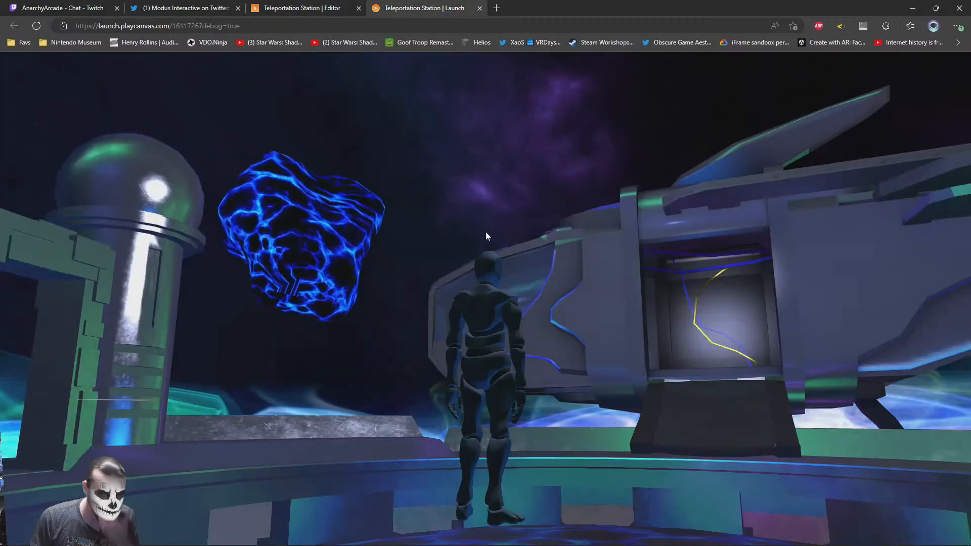
Look around the launched scene, examining the rocks near the mothership and above the portal doors
{"action": "key", "text": "w"}
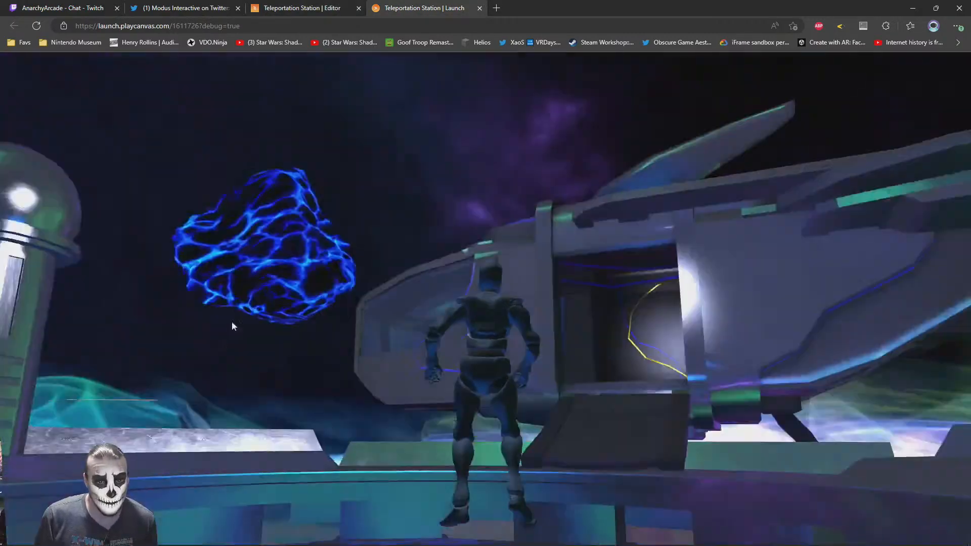
{"action": "key", "text": "w"}
{"action": "left_click_drag", "start_coordinate": [279, 355], "coordinate": [652, 390]}
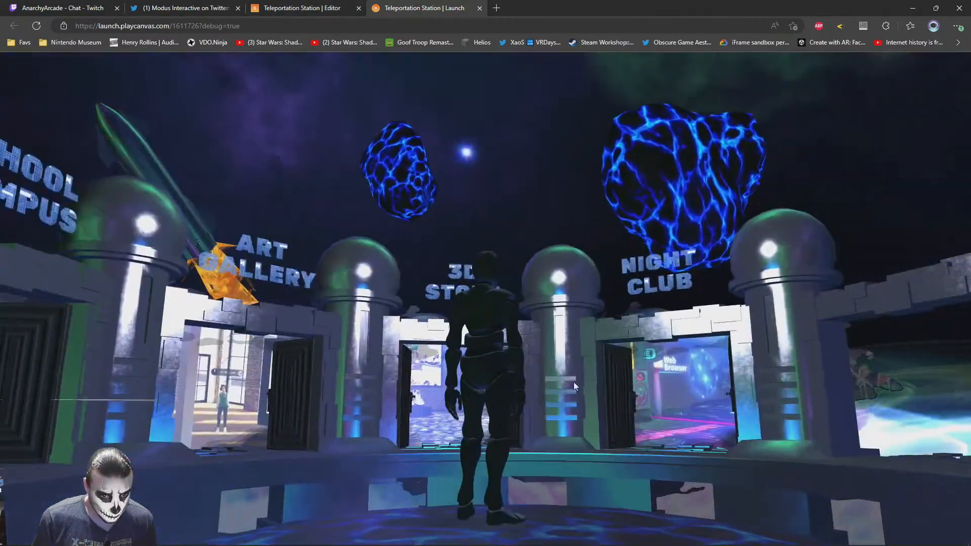
{"action": "left_click_drag", "start_coordinate": [314, 248], "coordinate": [738, 318]}
{"action": "key", "text": "w"}
{"action": "key", "text": "w"}
{"action": "left_click_drag", "start_coordinate": [357, 284], "coordinate": [256, 284]}
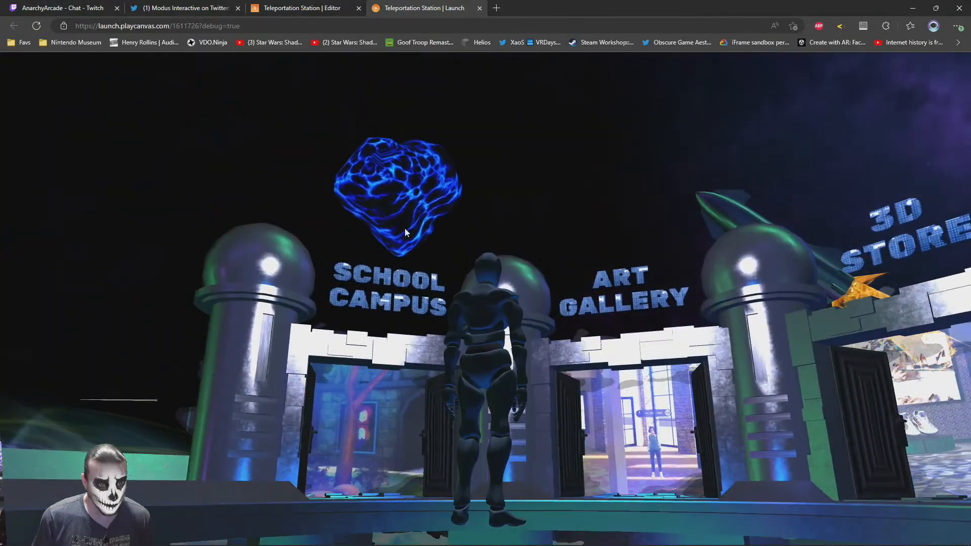
Delete the SuperheatedRockLavaSurfaceBlueNoScroll material from the editor's assets
{"action": "left_click", "coordinate": [319, 6]}
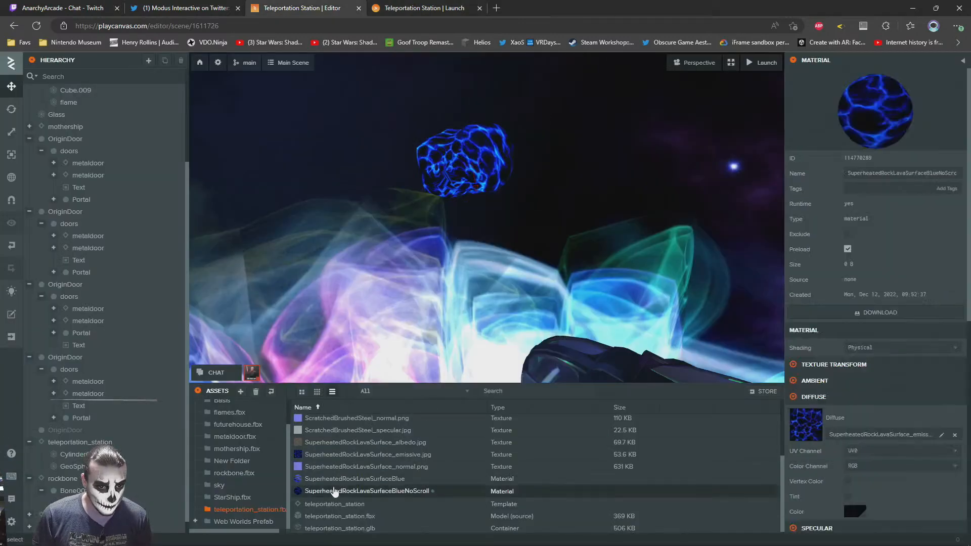
{"action": "key", "text": "Delete"}
{"action": "left_click", "coordinate": [536, 319]}
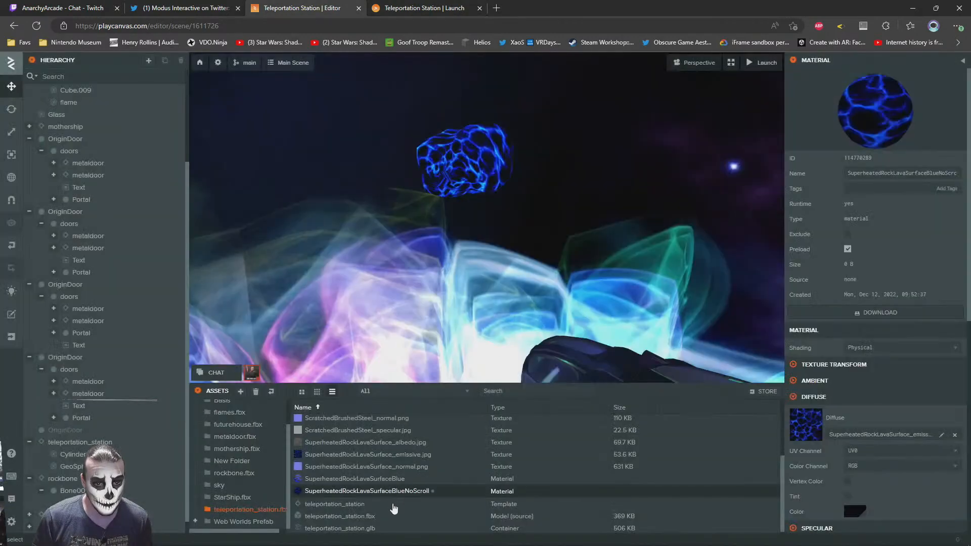
Return to the launched scene and examine the rock beside the mothership's cockpit while walking around the platform
{"action": "left_click", "coordinate": [450, 6]}
{"action": "left_click_drag", "start_coordinate": [356, 265], "coordinate": [748, 373]}
{"action": "key", "text": "s"}
{"action": "left_click_drag", "start_coordinate": [472, 356], "coordinate": [675, 315]}
{"action": "key", "text": "w"}
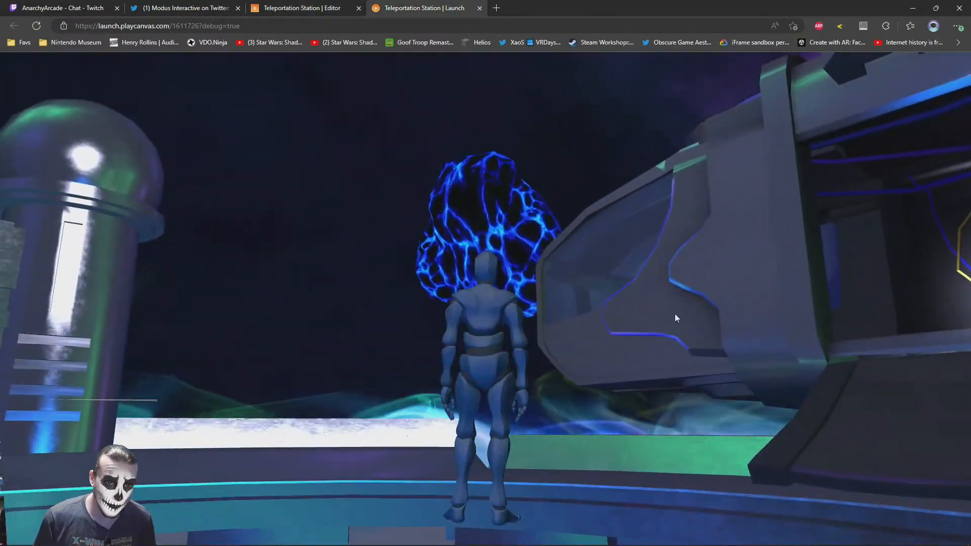
{"action": "mouse_move", "coordinate": [672, 318]}
{"action": "left_mouse_down"}
{"action": "mouse_move", "coordinate": [664, 307]}
{"action": "mouse_move", "coordinate": [592, 329]}
{"action": "mouse_move", "coordinate": [337, 281]}
{"action": "mouse_move", "coordinate": [336, 290]}
{"action": "mouse_move", "coordinate": [471, 257]}
{"action": "mouse_move", "coordinate": [618, 265]}
{"action": "mouse_move", "coordinate": [561, 248]}
{"action": "mouse_move", "coordinate": [344, 309]}
{"action": "mouse_move", "coordinate": [396, 274]}
{"action": "mouse_move", "coordinate": [469, 293]}
{"action": "mouse_move", "coordinate": [478, 284]}
{"action": "mouse_move", "coordinate": [299, 281]}
{"action": "mouse_move", "coordinate": [265, 268]}
{"action": "mouse_move", "coordinate": [361, 286]}
{"action": "mouse_move", "coordinate": [468, 280]}
{"action": "mouse_move", "coordinate": [366, 369]}
{"action": "mouse_move", "coordinate": [344, 331]}
{"action": "mouse_move", "coordinate": [497, 254]}
{"action": "mouse_move", "coordinate": [685, 258]}
{"action": "mouse_move", "coordinate": [605, 338]}
{"action": "mouse_move", "coordinate": [581, 333]}
{"action": "left_mouse_up"}
{"action": "key", "text": "w"}
{"action": "key", "text": "s"}
{"action": "key", "text": "w"}
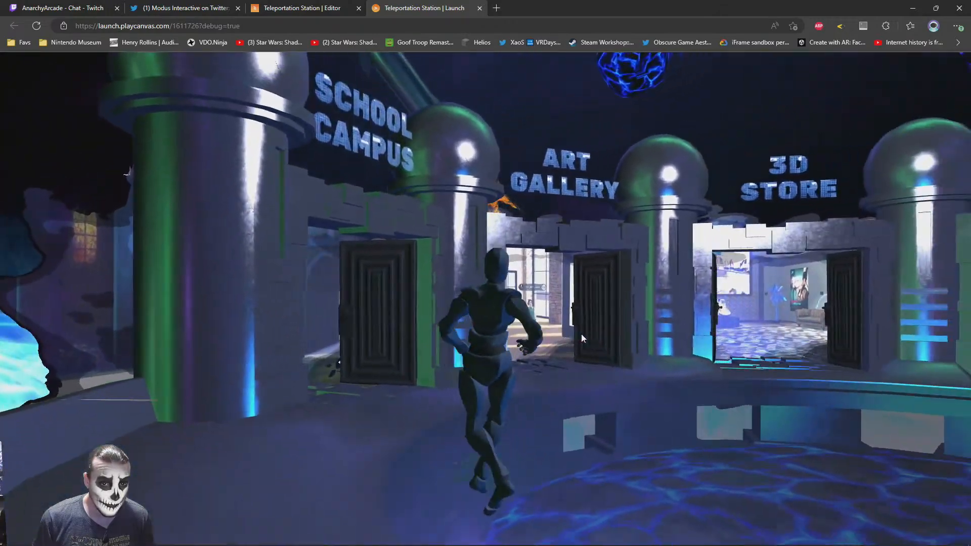
Examine the portal doors, the flaming starship and the docked mothership from the station's central platform
{"action": "key", "text": "d"}
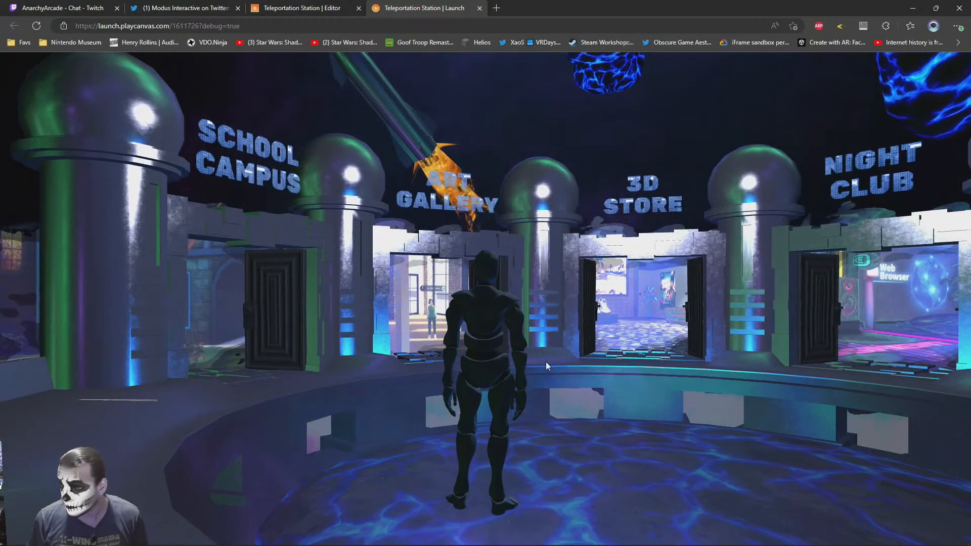
{"action": "left_click_drag", "start_coordinate": [567, 375], "coordinate": [247, 449]}
{"action": "key", "text": "w"}
{"action": "left_click_drag", "start_coordinate": [530, 338], "coordinate": [193, 368]}
{"action": "key", "text": "w"}
{"action": "left_click_drag", "start_coordinate": [424, 367], "coordinate": [609, 363]}
{"action": "left_click_drag", "start_coordinate": [365, 349], "coordinate": [262, 336]}
{"action": "left_click_drag", "start_coordinate": [536, 349], "coordinate": [263, 359]}
{"action": "key", "text": "w"}
{"action": "left_click_drag", "start_coordinate": [635, 341], "coordinate": [594, 268]}
{"action": "key", "text": "s"}
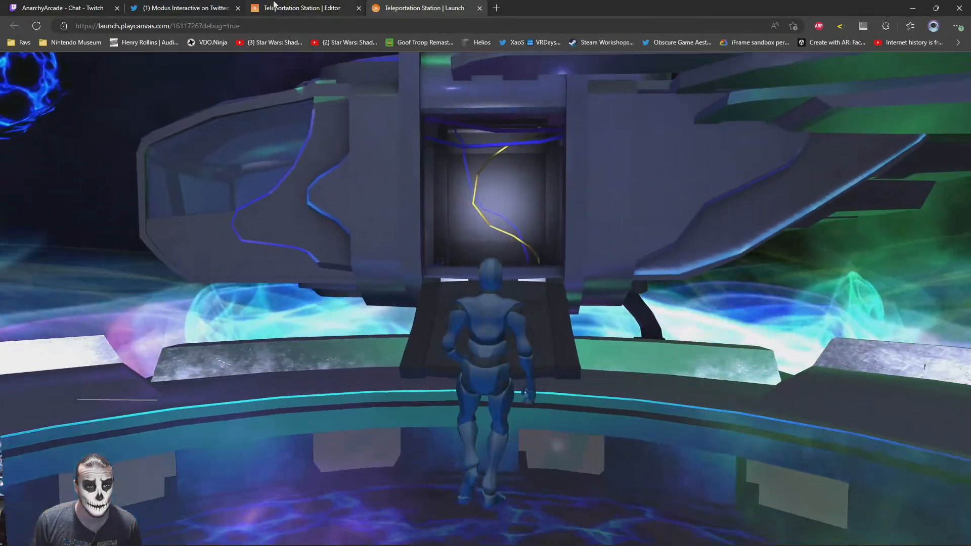
{"action": "key", "text": "s"}
{"action": "key", "text": "a"}
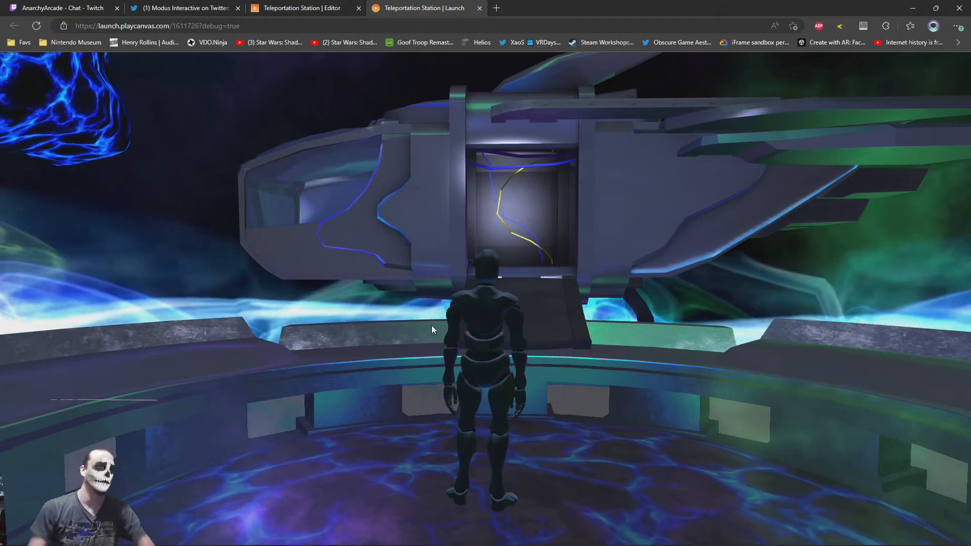
Go from the Teleportation Station editor to the account's project list and find the Movie Theater project by searching for "theater"
{"action": "left_click", "coordinate": [304, 6]}
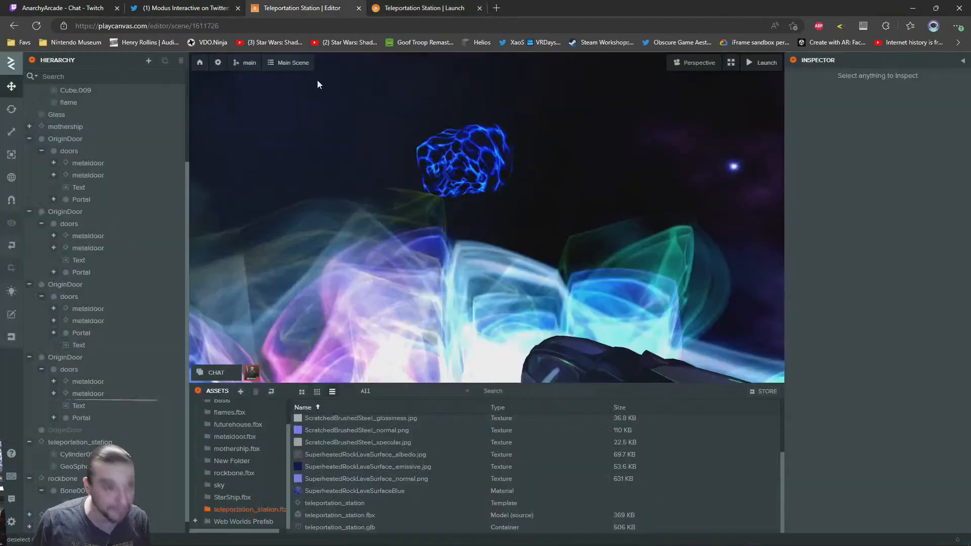
{"action": "left_click", "coordinate": [196, 64]}
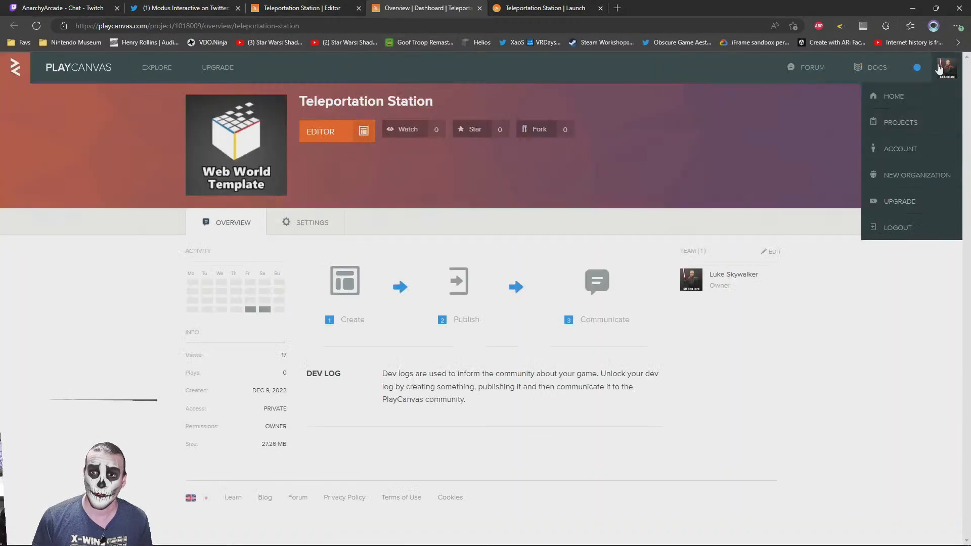
{"action": "left_click", "coordinate": [900, 123]}
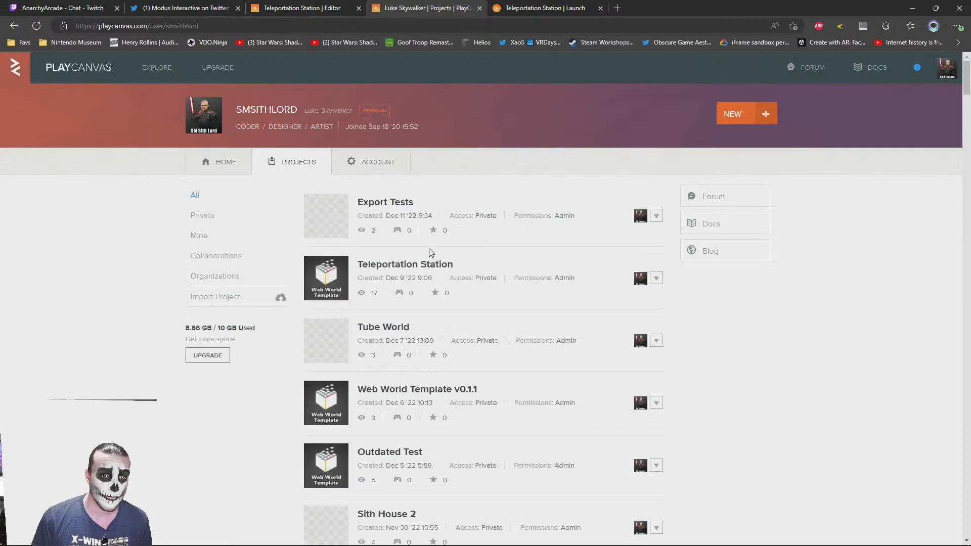
{"action": "type", "text": "t"}
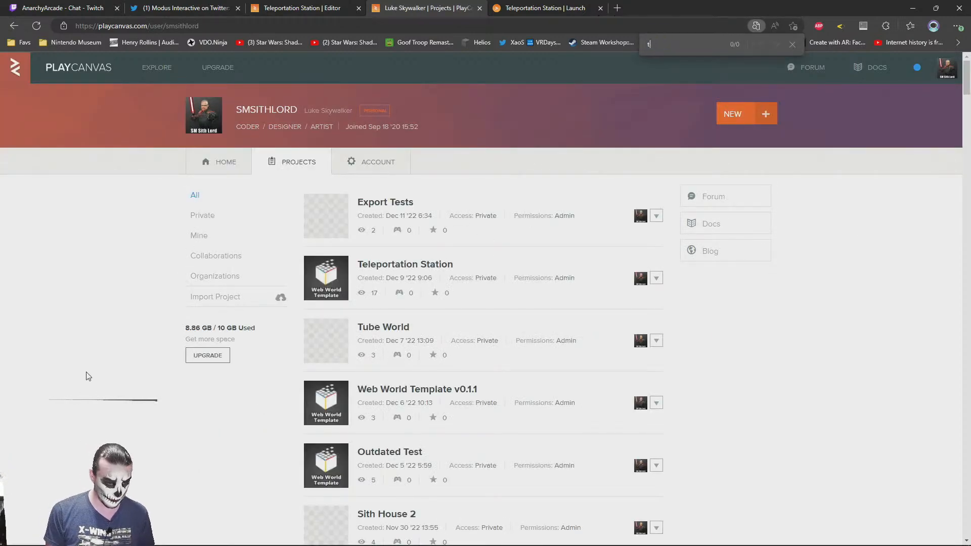
{"action": "type", "text": "heater"}
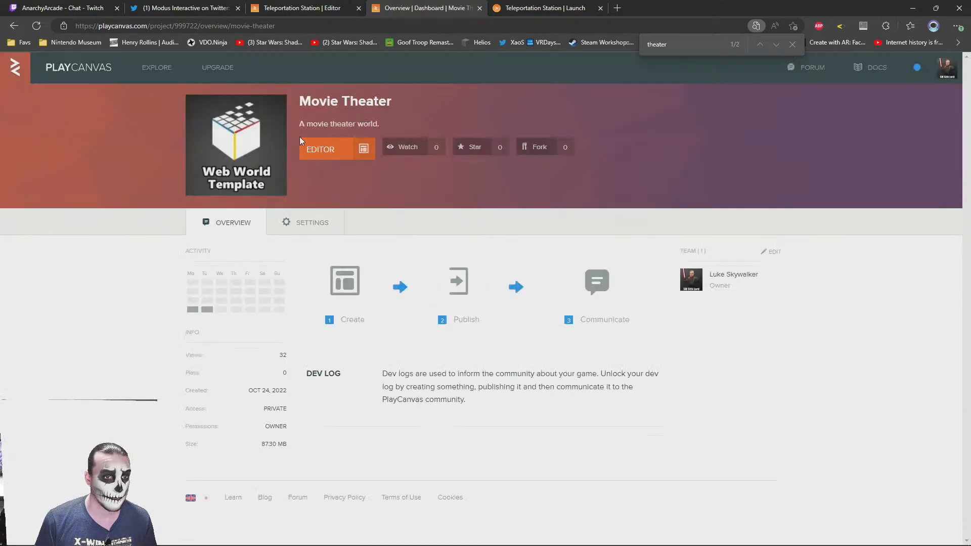
Open the Movie Theater project in the editor, close its overview page, and load Main Scene
{"action": "left_click", "coordinate": [306, 146]}
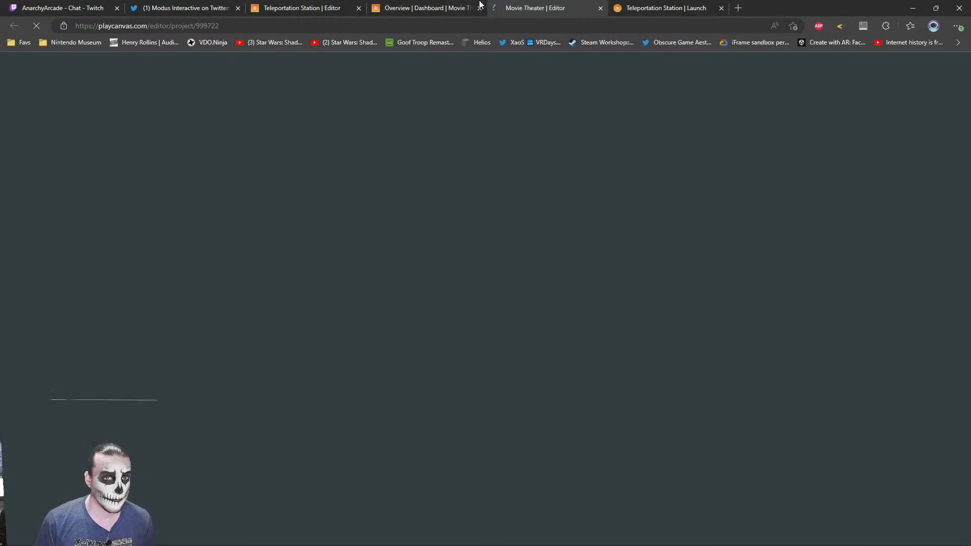
{"action": "left_click", "coordinate": [438, 7]}
{"action": "key", "text": "ctrl+w"}
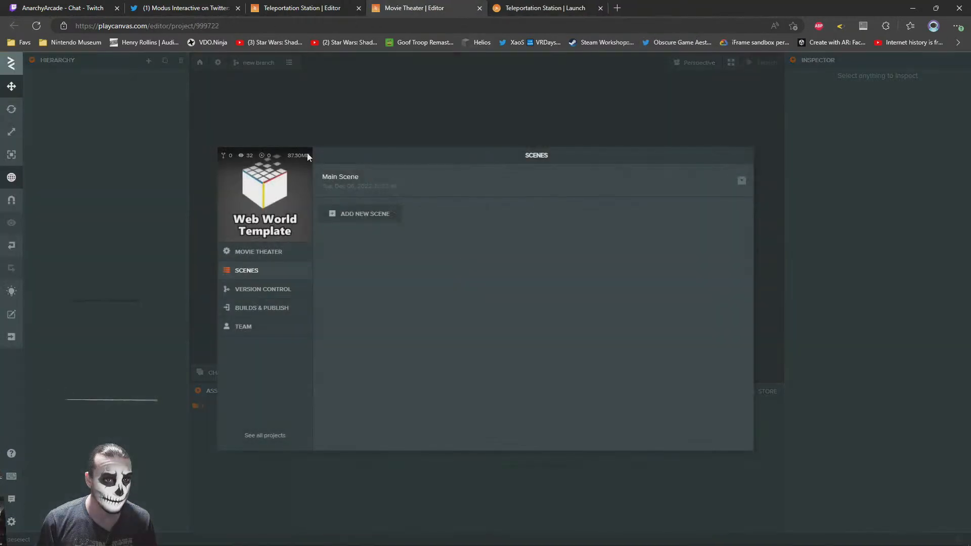
{"action": "left_click", "coordinate": [411, 193]}
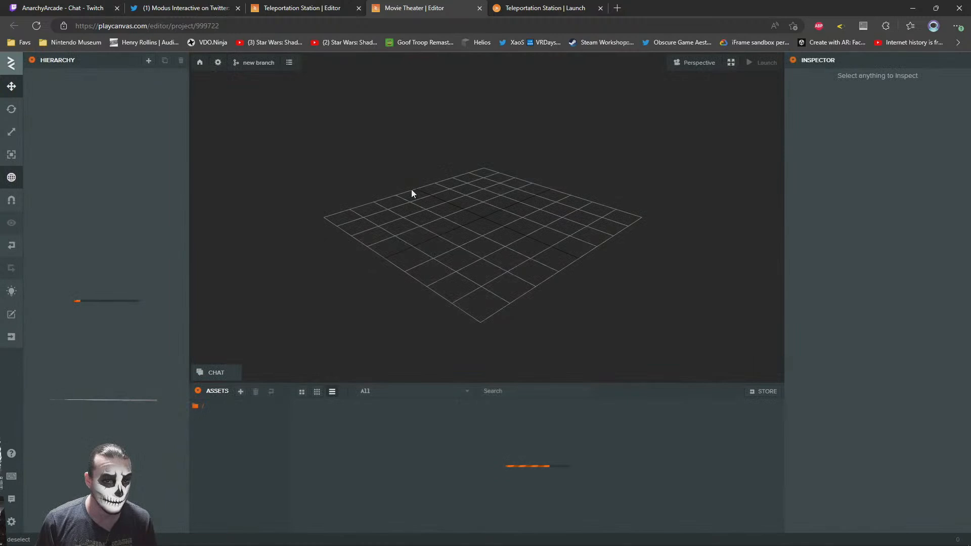
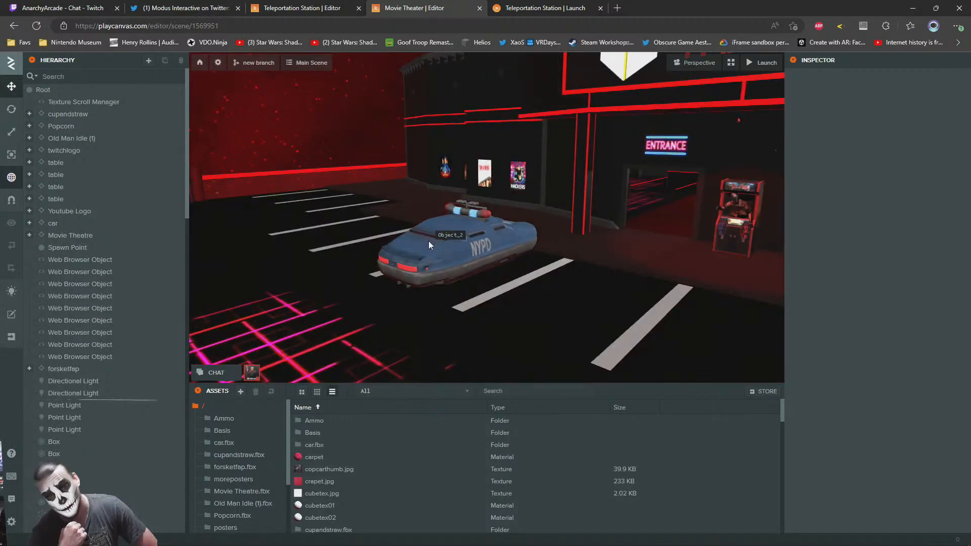
Find the bald character standing near the theater's interior door, select it and locate its sithje render asset
{"action": "right_click_drag", "start_coordinate": [473, 327], "coordinate": [507, 268]}
{"action": "key", "text": "w"}
{"action": "key", "text": "w"}
{"action": "key", "text": "s"}
{"action": "key", "text": "w"}
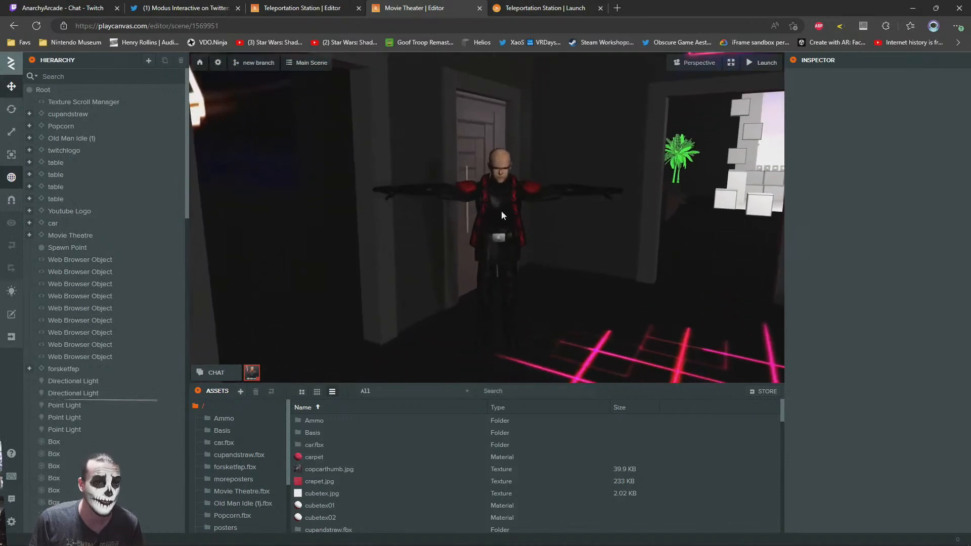
{"action": "left_click", "coordinate": [502, 212]}
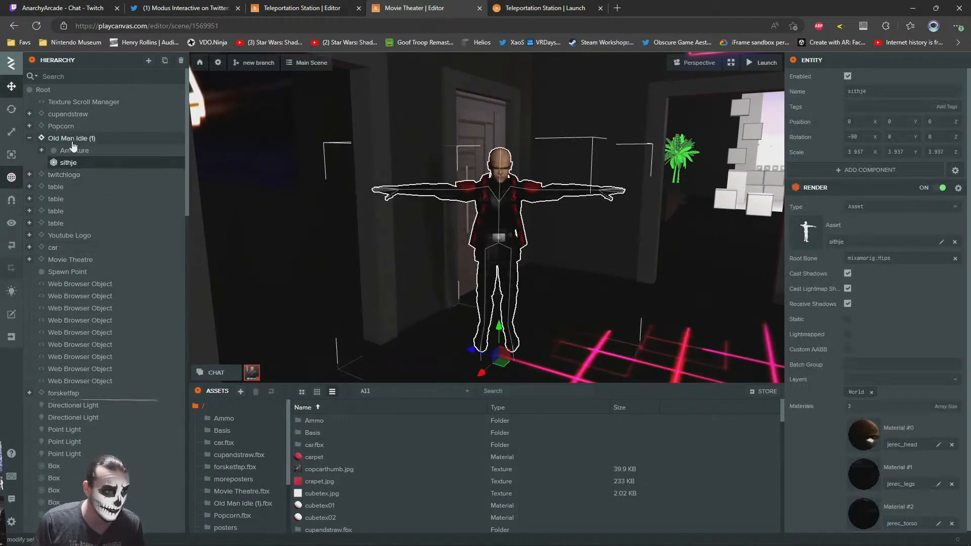
{"action": "left_click", "coordinate": [817, 238]}
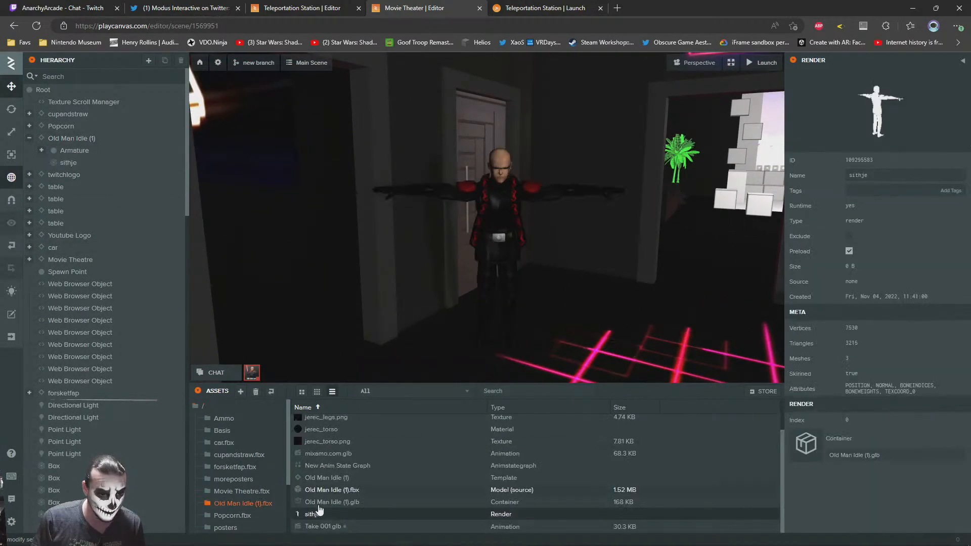
Copy the Old Man Idle (1).fbx folder from Movie Theater and paste it into the Teleportation Station project's root asset folder
{"action": "left_click", "coordinate": [235, 504]}
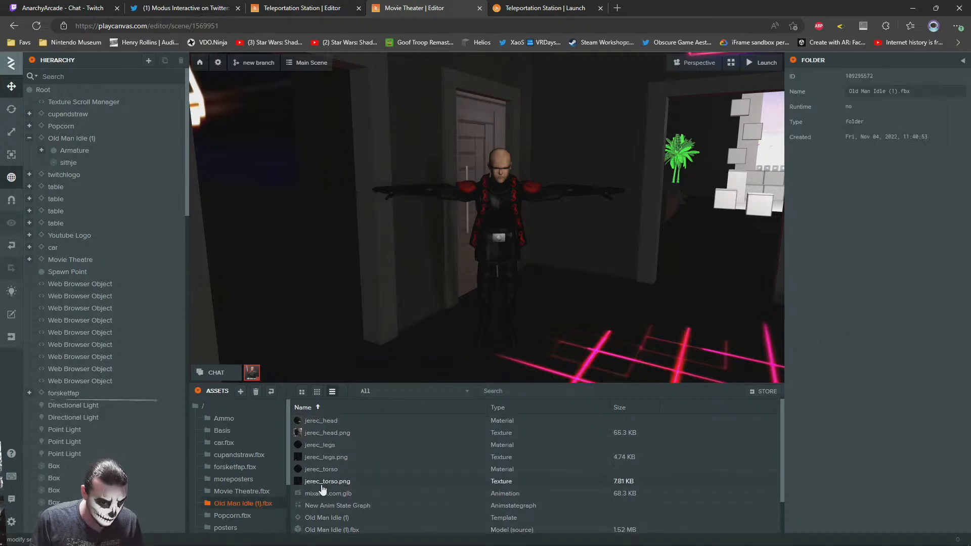
{"action": "right_click", "coordinate": [237, 504]}
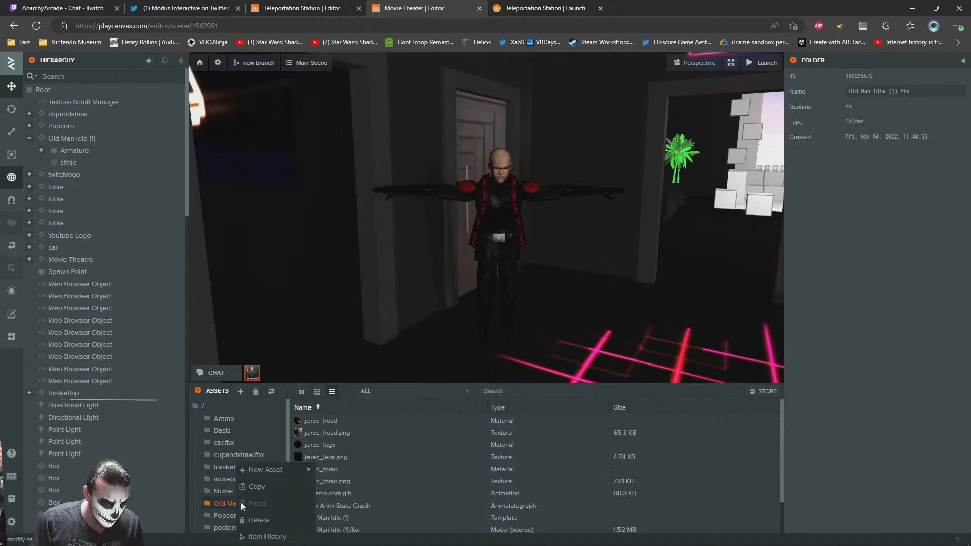
{"action": "left_click", "coordinate": [263, 487]}
{"action": "left_click", "coordinate": [528, 6]}
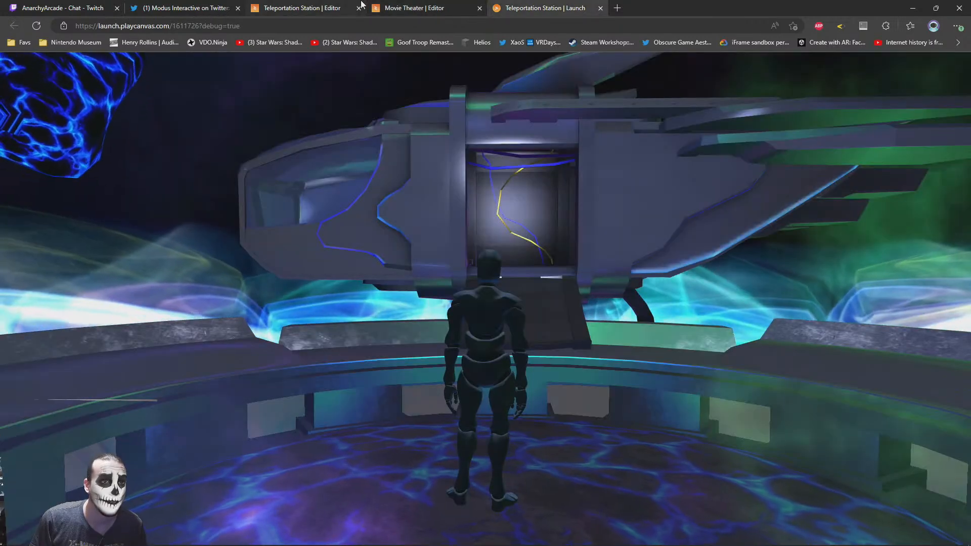
{"action": "left_click", "coordinate": [326, 7]}
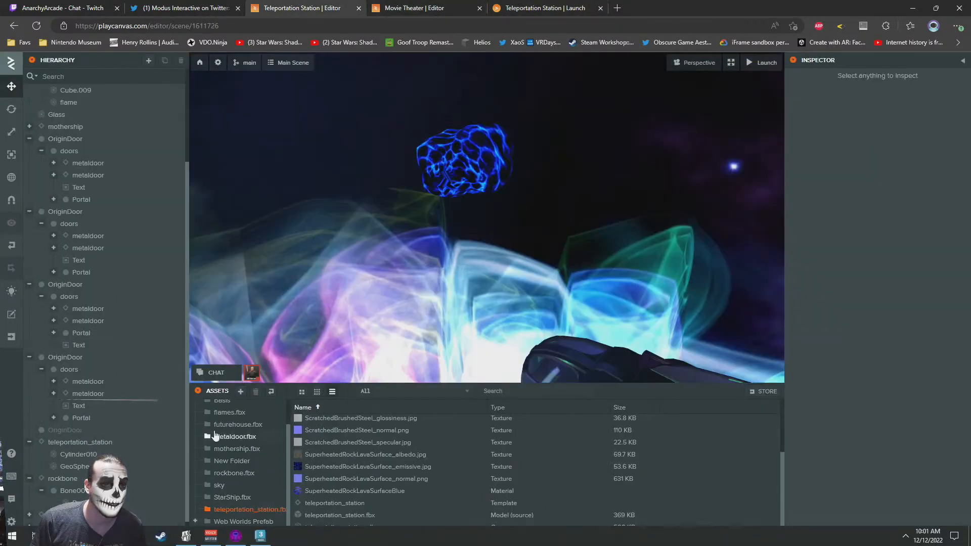
{"action": "scroll", "coordinate": [206, 442], "scroll_direction": "up", "scroll_amount": 2}
{"action": "left_click", "coordinate": [203, 407]}
{"action": "right_click", "coordinate": [203, 413]}
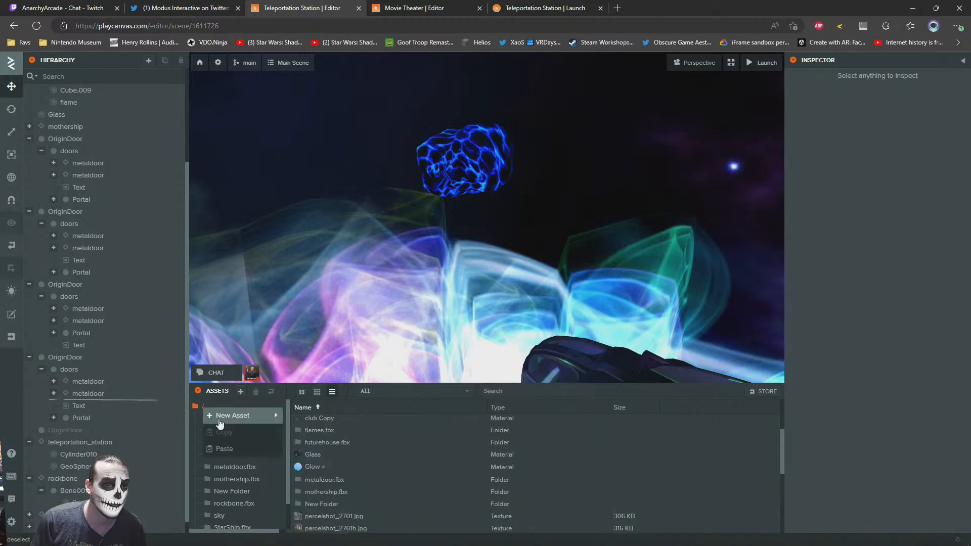
{"action": "left_click", "coordinate": [232, 446]}
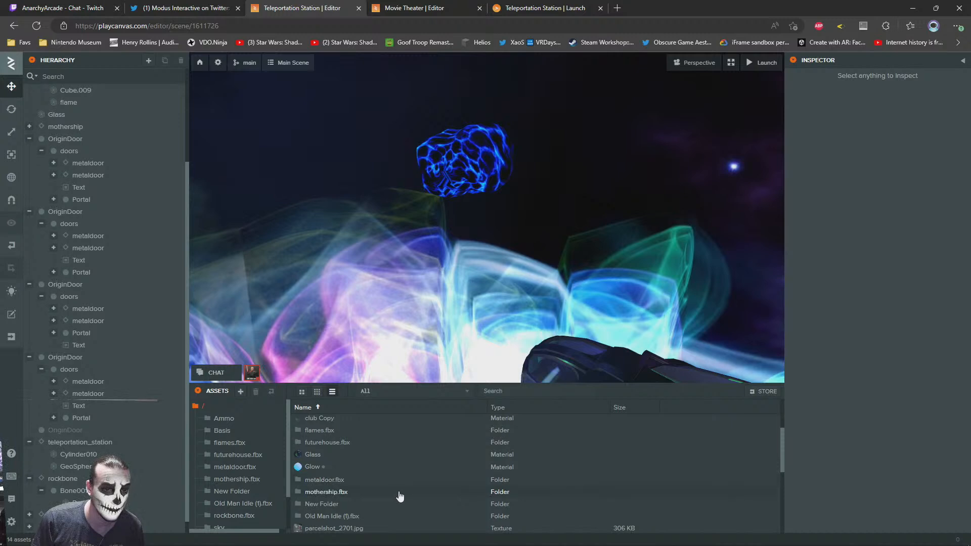
Add the Old Man Idle (1) template to the station scene and move it into the mothership's doorway at Y 2.057, Z 0.769
{"action": "double_click", "coordinate": [326, 516]}
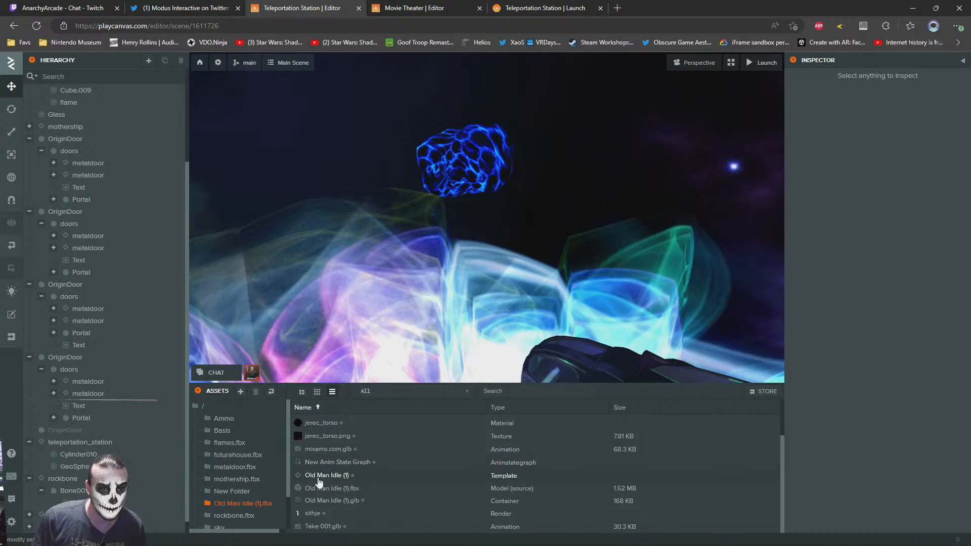
{"action": "left_click_drag", "start_coordinate": [325, 479], "coordinate": [81, 135]}
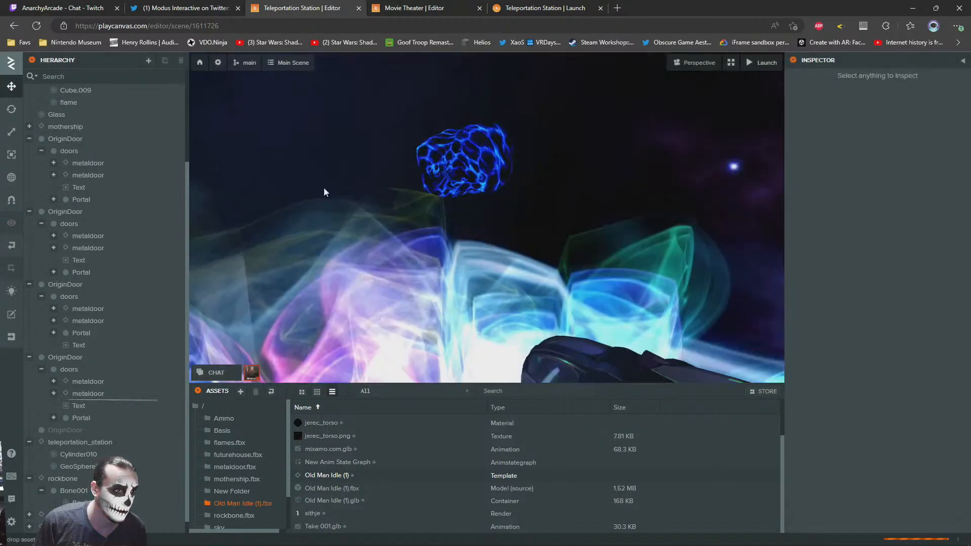
{"action": "key", "text": "f"}
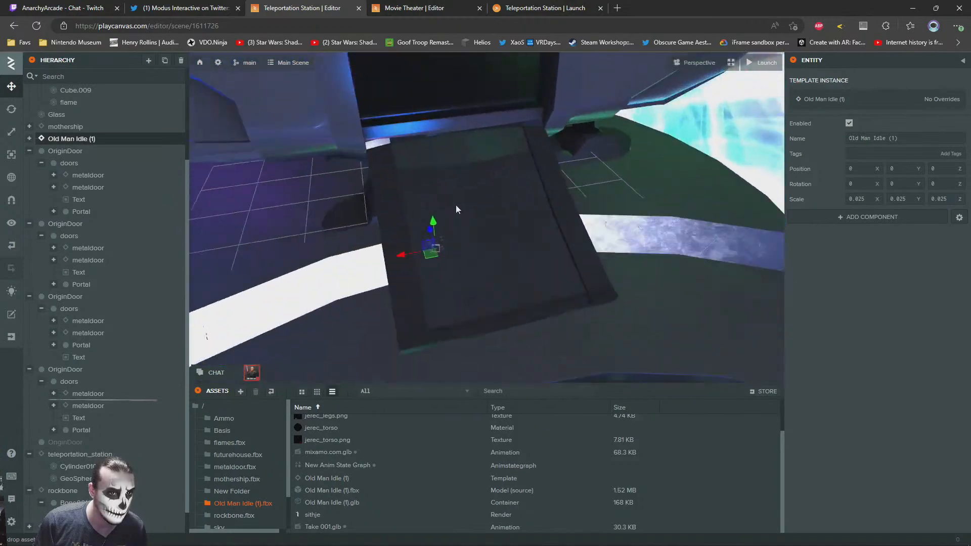
{"action": "left_click_drag", "start_coordinate": [430, 293], "coordinate": [429, 160]}
{"action": "right_click_drag", "start_coordinate": [484, 214], "coordinate": [371, 172]}
{"action": "key", "text": "w"}
{"action": "key", "text": "d"}
{"action": "left_click_drag", "start_coordinate": [343, 204], "coordinate": [495, 276]}
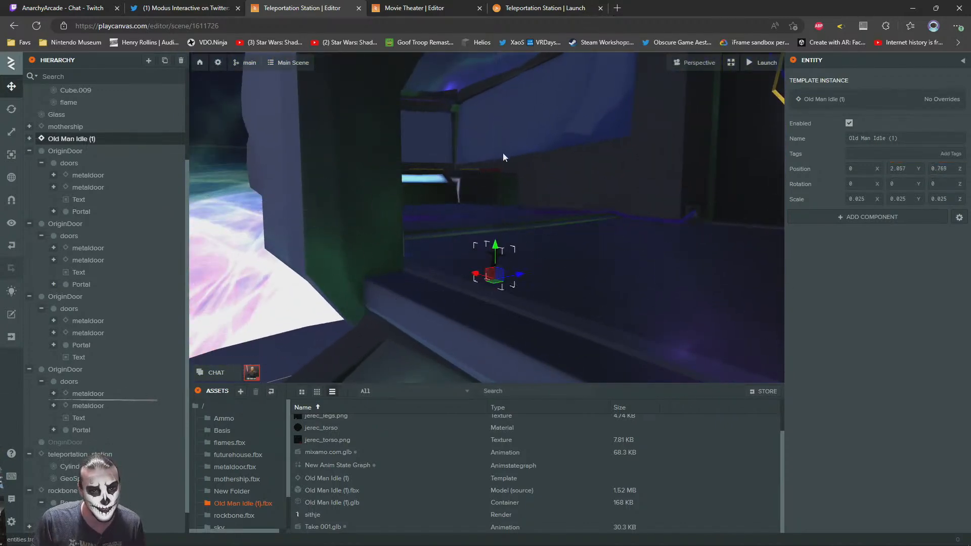
Search the web for "inch to meter ratio" in a new browser tab and open the UnitConverters.net inches-to-meters page
{"action": "key", "text": "ctrl+t"}
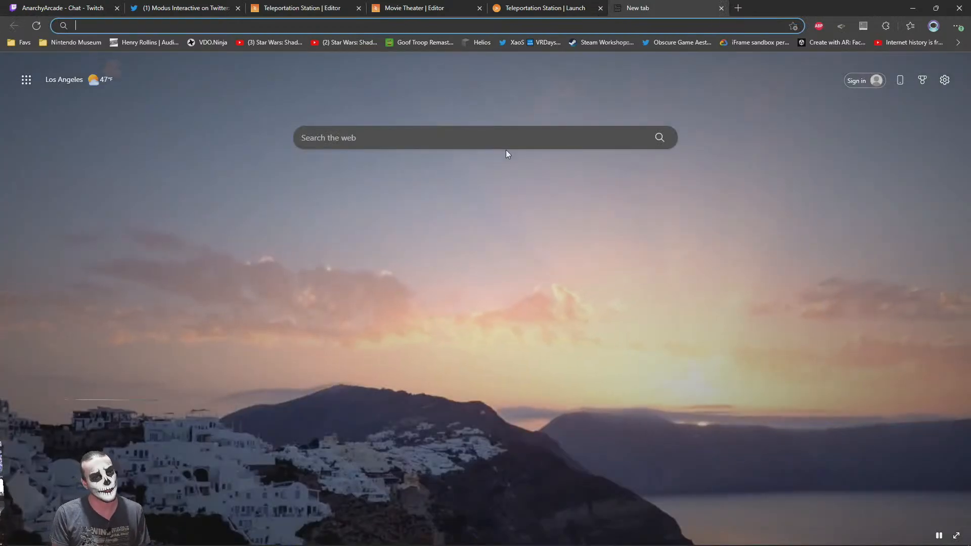
{"action": "type", "text": "inch to meter ration"}
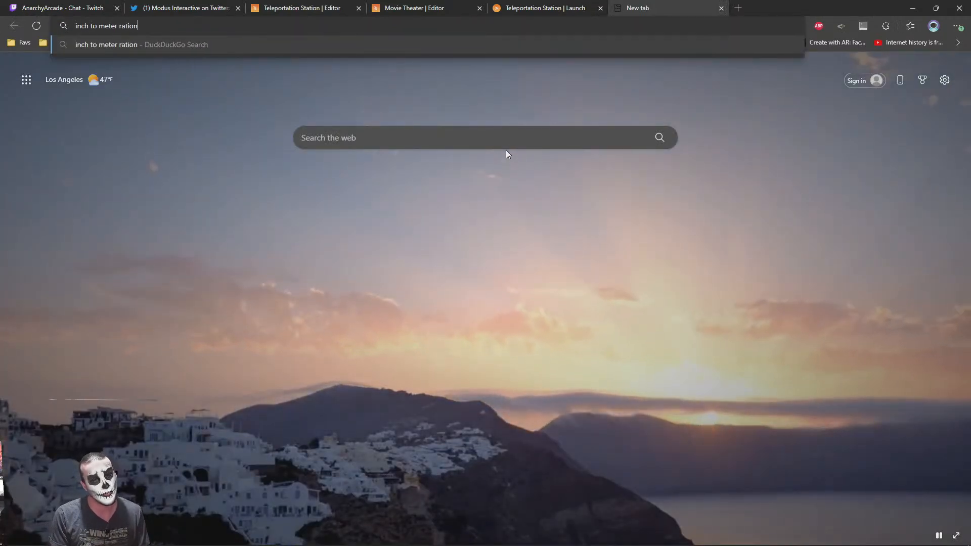
{"action": "key", "text": "Return"}
{"action": "left_click", "coordinate": [173, 71]}
{"action": "key", "text": "BackSpace"}
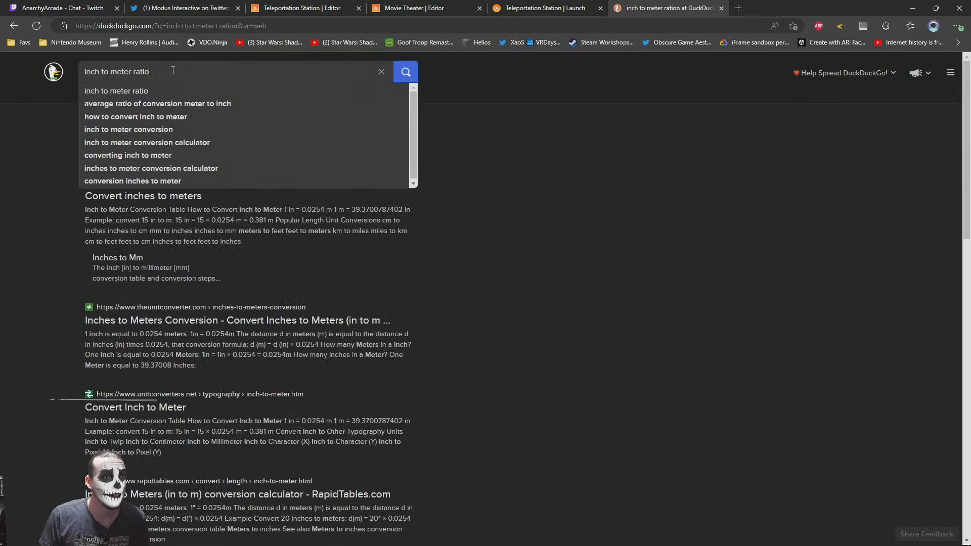
{"action": "key", "text": "Return"}
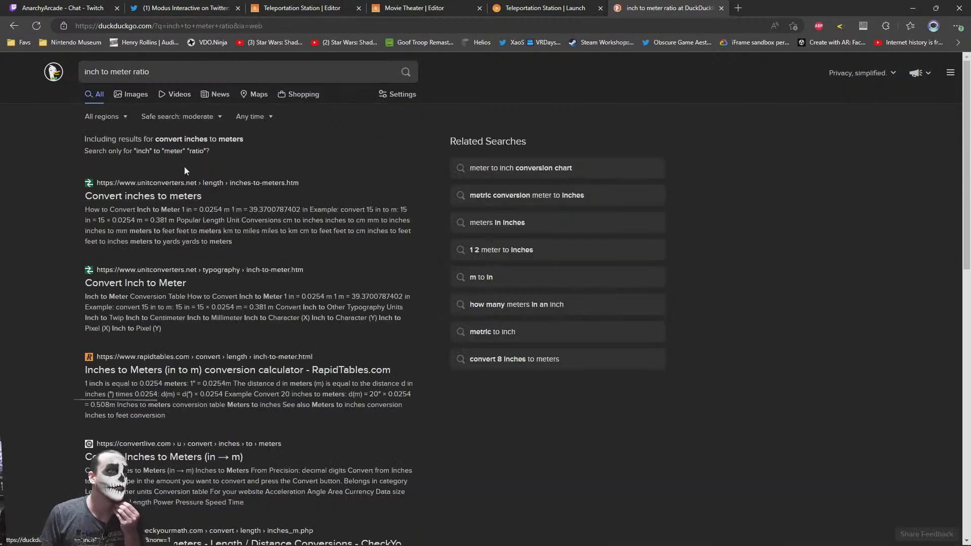
{"action": "left_click", "coordinate": [164, 197]}
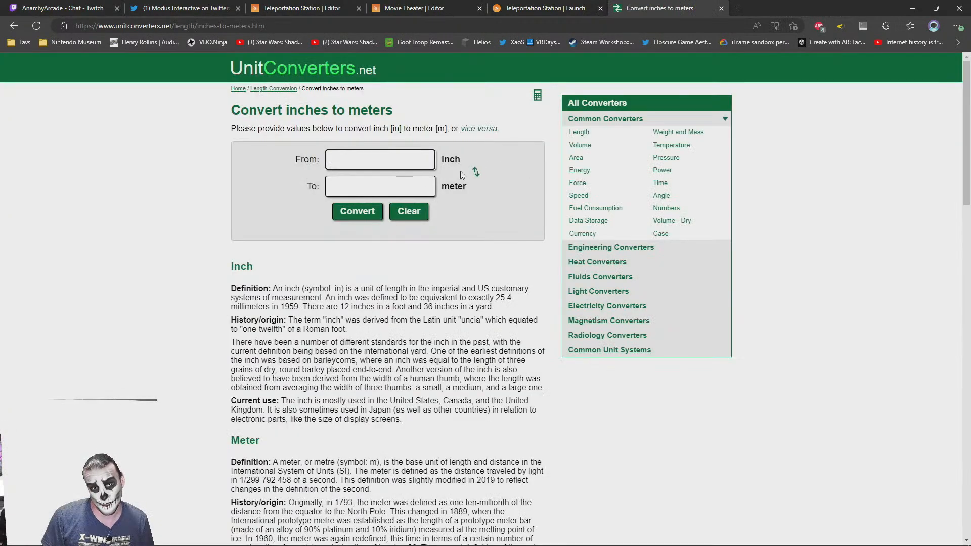
Convert 1 inch to meters, and 1 meter back to inches
{"action": "left_click", "coordinate": [377, 160]}
{"action": "type", "text": "1"}
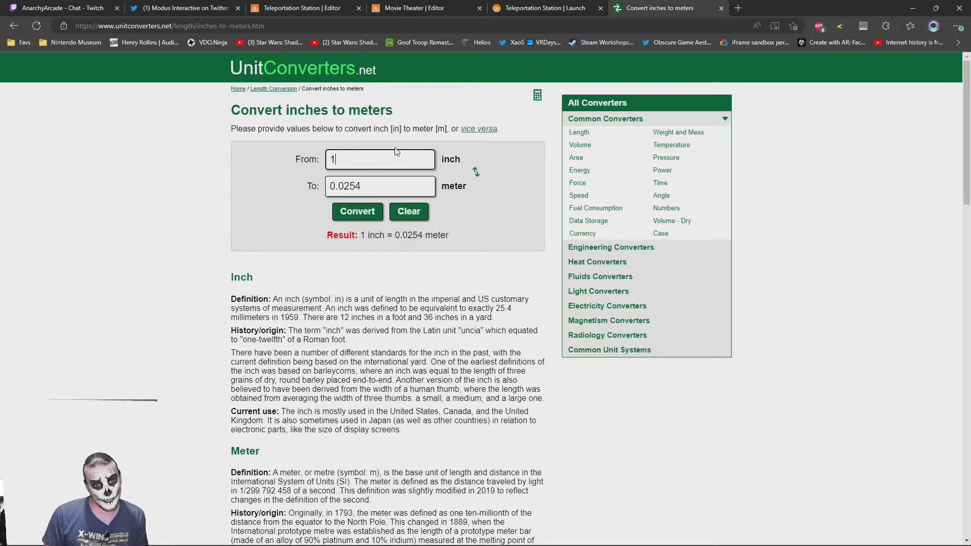
{"action": "key", "text": "Tab"}
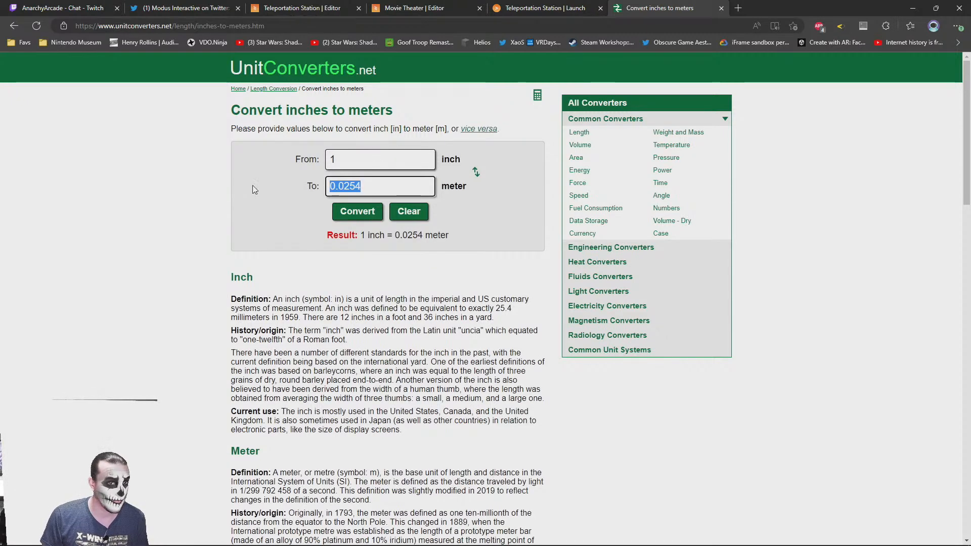
{"action": "type", "text": "1"}
{"action": "left_click_drag", "start_coordinate": [390, 159], "coordinate": [329, 159]}
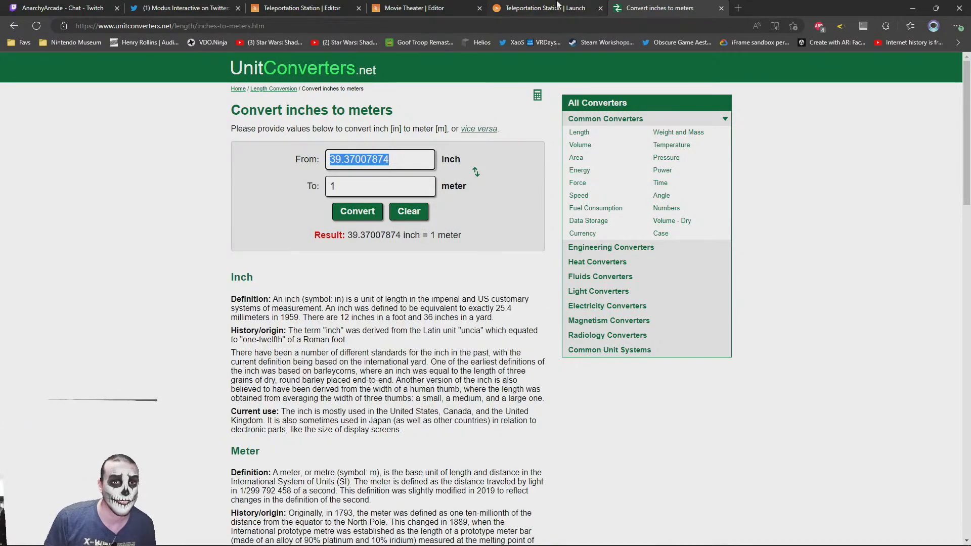
Return to the Teleportation Station editor and set the Old Man Idle (1) scale to 1 on all three axes
{"action": "left_click", "coordinate": [580, 6]}
{"action": "left_click", "coordinate": [431, 6]}
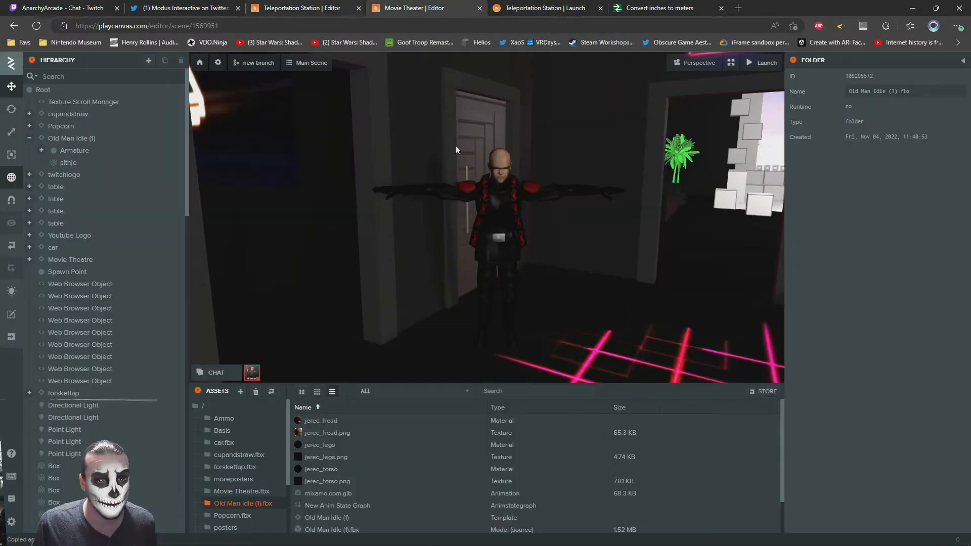
{"action": "left_click", "coordinate": [304, 8]}
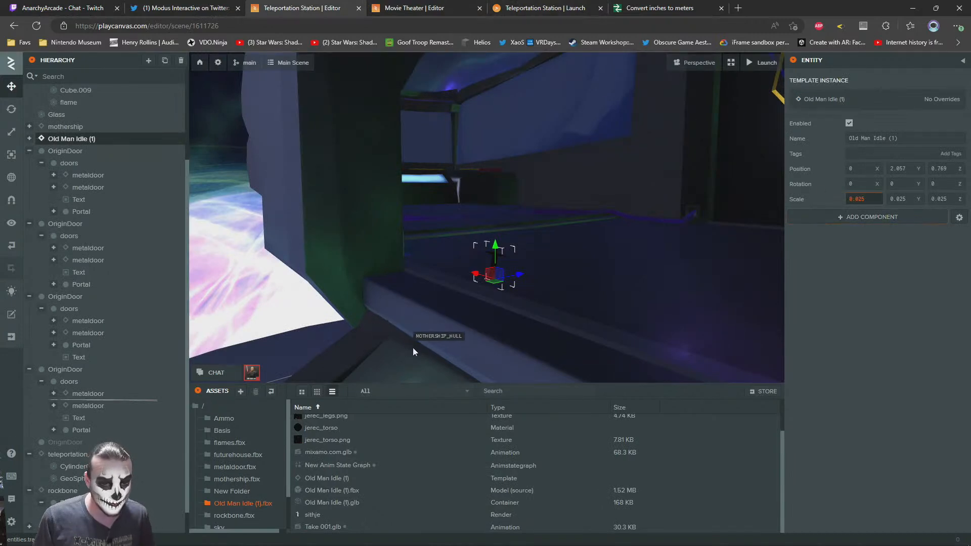
{"action": "type", "text": "1"}
{"action": "key", "text": "Return"}
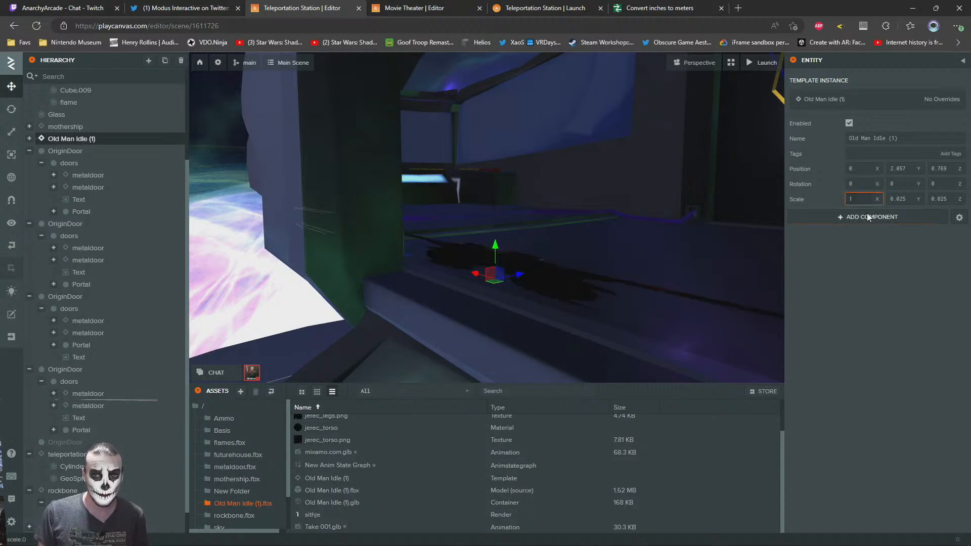
{"action": "type", "text": "1"}
{"action": "key", "text": "Tab"}
{"action": "type", "text": "1"}
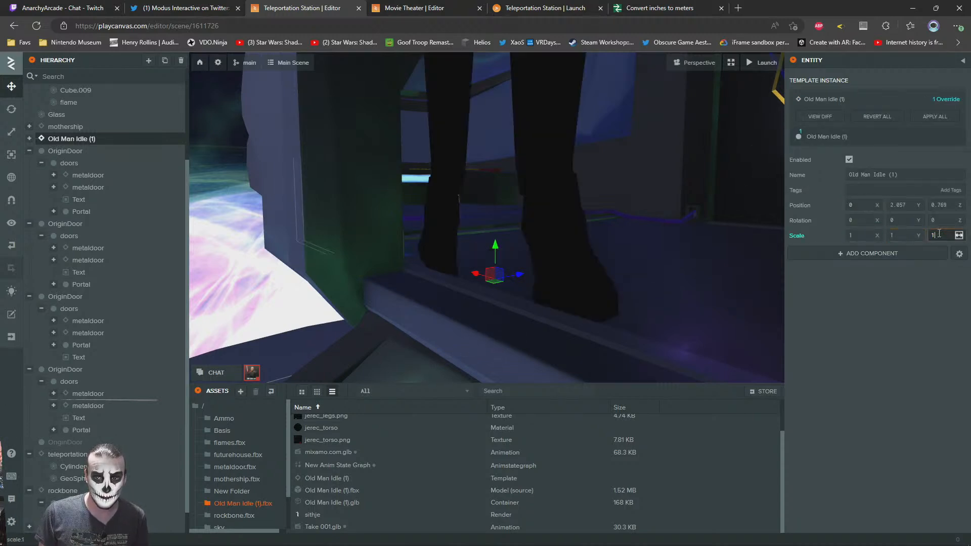
{"action": "key", "text": "Return"}
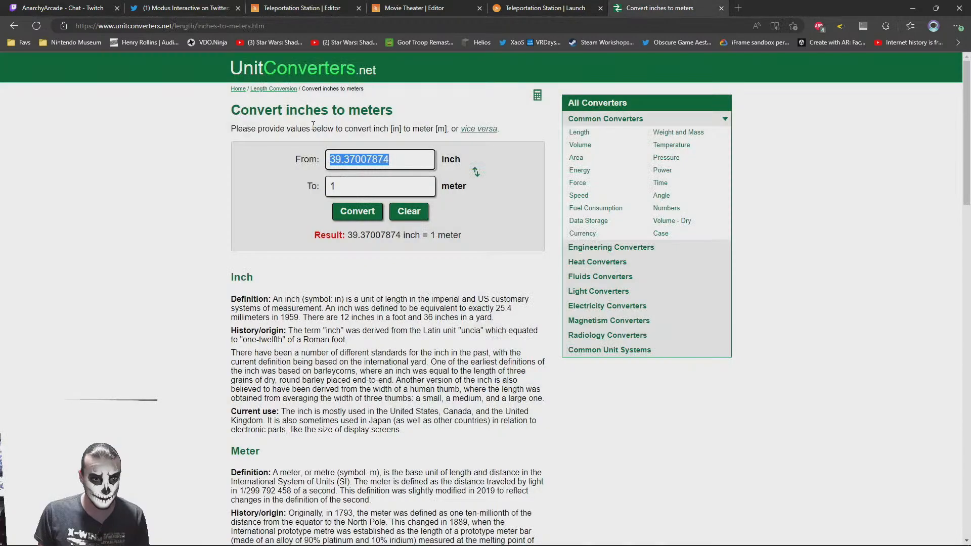
Convert 1 inch to meters again and set the character's scale in the station scene to 0.0254 on each axis
{"action": "left_click", "coordinate": [659, 8]}
{"action": "type", "text": "1"}
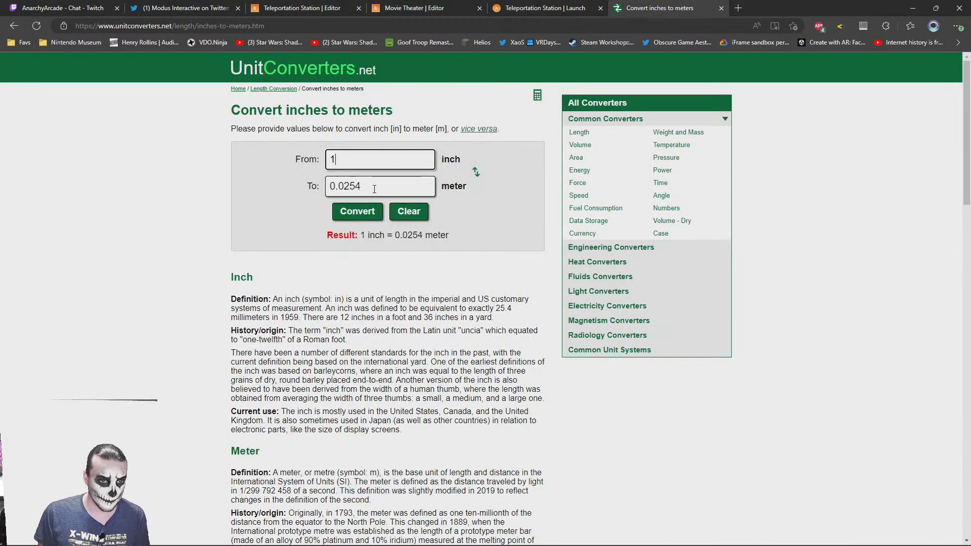
{"action": "key", "text": "Tab"}
{"action": "left_click", "coordinate": [555, 4]}
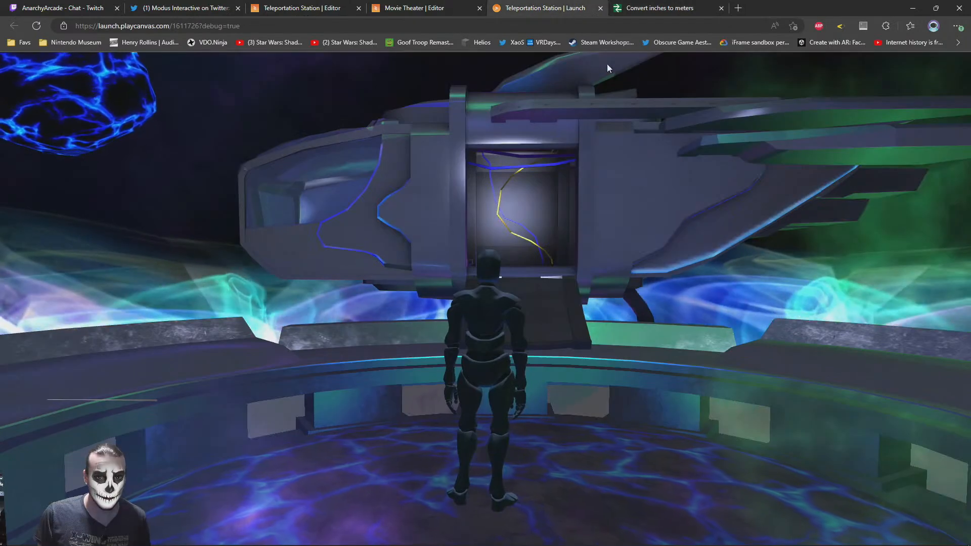
{"action": "left_click", "coordinate": [429, 5]}
{"action": "left_click", "coordinate": [329, 5]}
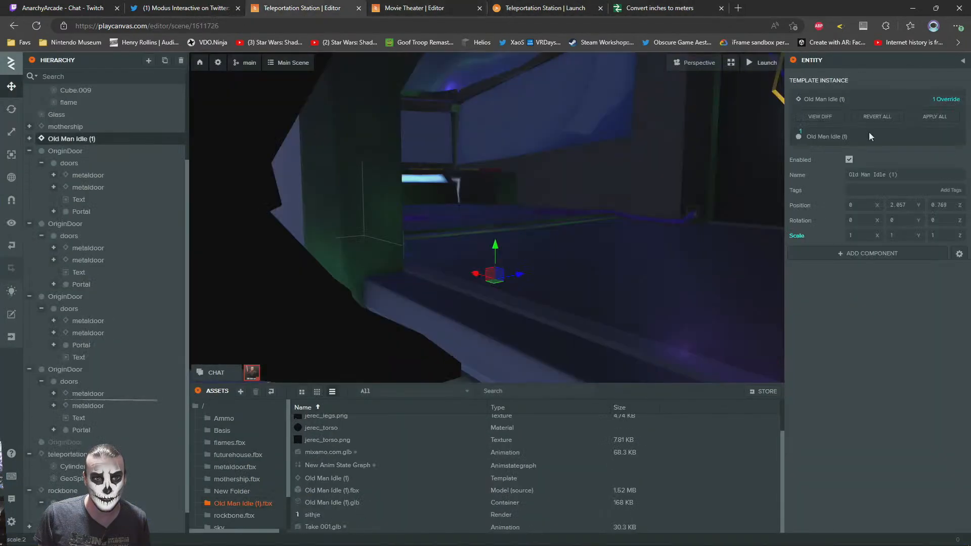
{"action": "left_click", "coordinate": [857, 238]}
{"action": "type", "text": "0.0254"}
{"action": "key", "text": "Return"}
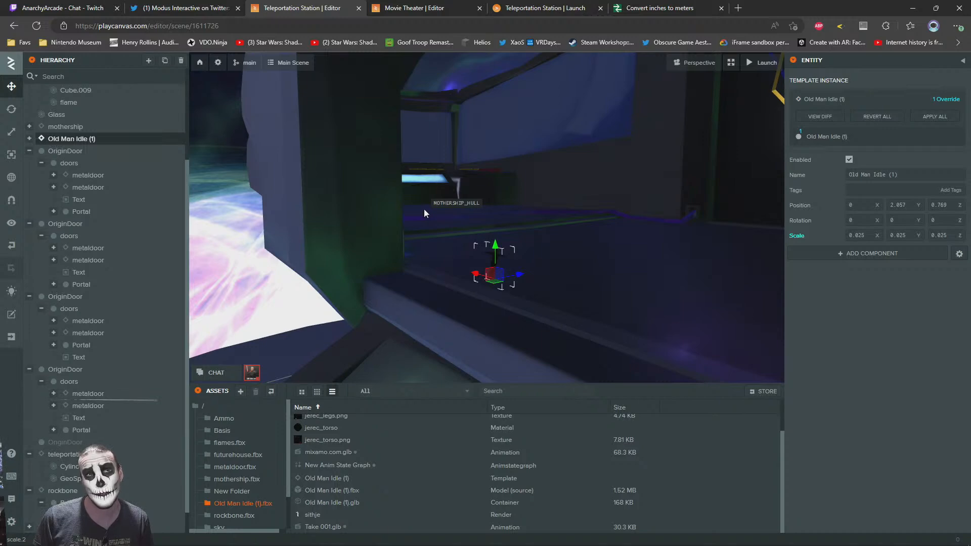
Look up the original character's scale in the Movie Theater project and apply 0.27 to the station copy
{"action": "key", "text": "ctrl+Tab"}
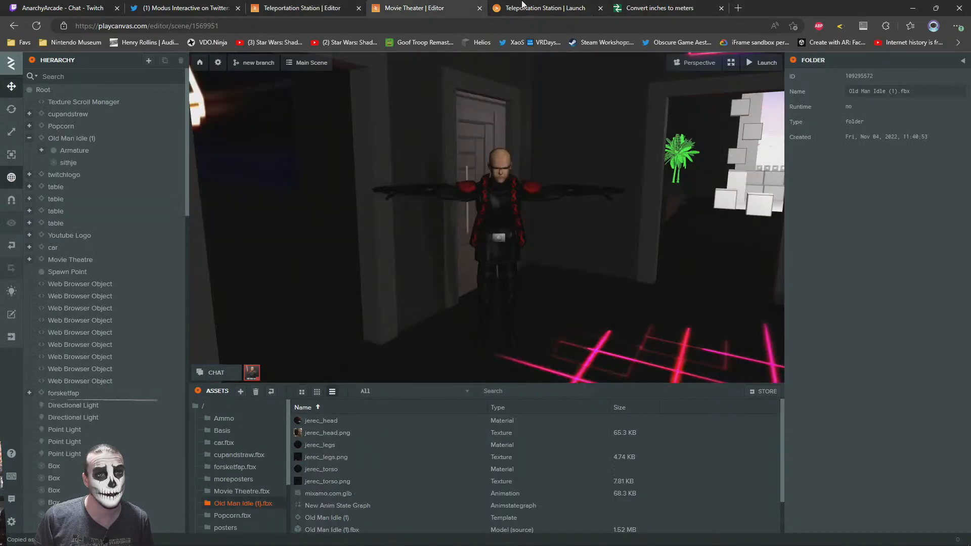
{"action": "left_click", "coordinate": [502, 280]}
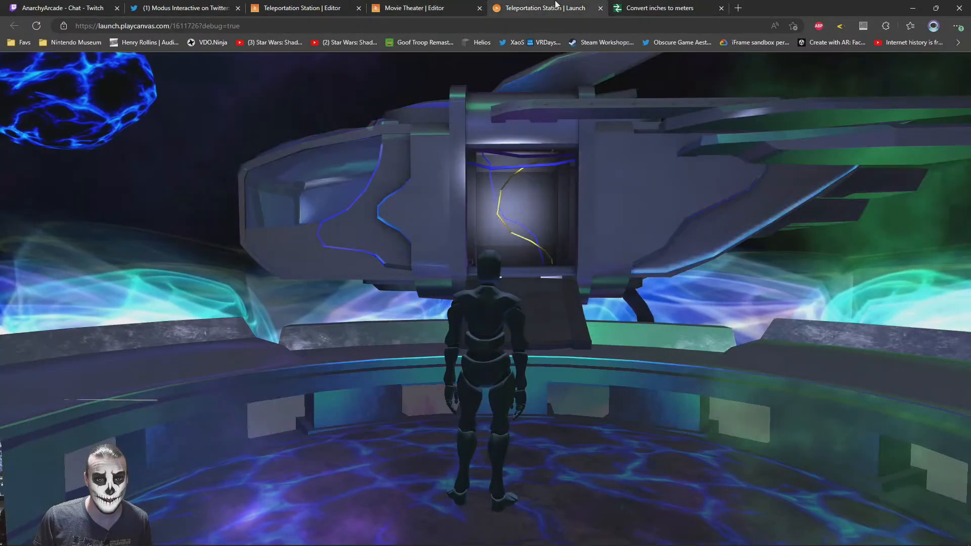
{"action": "left_click", "coordinate": [552, 8]}
{"action": "left_click", "coordinate": [318, 5]}
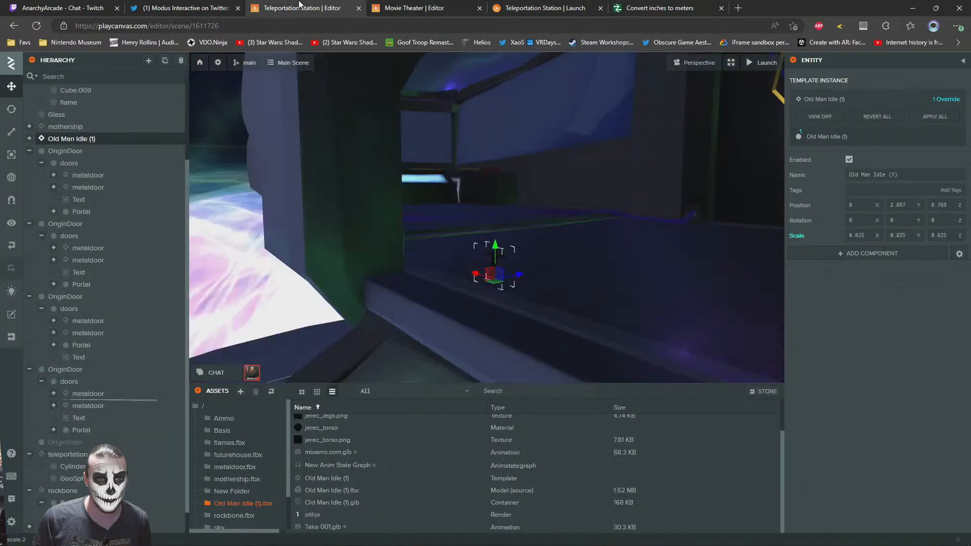
{"action": "left_click_drag", "start_coordinate": [916, 237], "coordinate": [793, 226]}
{"action": "type", "text": "0.27"}
{"action": "left_click", "coordinate": [797, 226]}
Check the character's size against the mothership's doorway and set its scale to 0.28 on all three axes
{"action": "left_click_drag", "start_coordinate": [550, 306], "coordinate": [518, 267]}
{"action": "scroll", "coordinate": [532, 261], "scroll_direction": "down", "scroll_amount": 6}
{"action": "scroll", "coordinate": [577, 242], "scroll_direction": "up", "scroll_amount": 4}
{"action": "left_click_drag", "start_coordinate": [586, 237], "coordinate": [662, 251]}
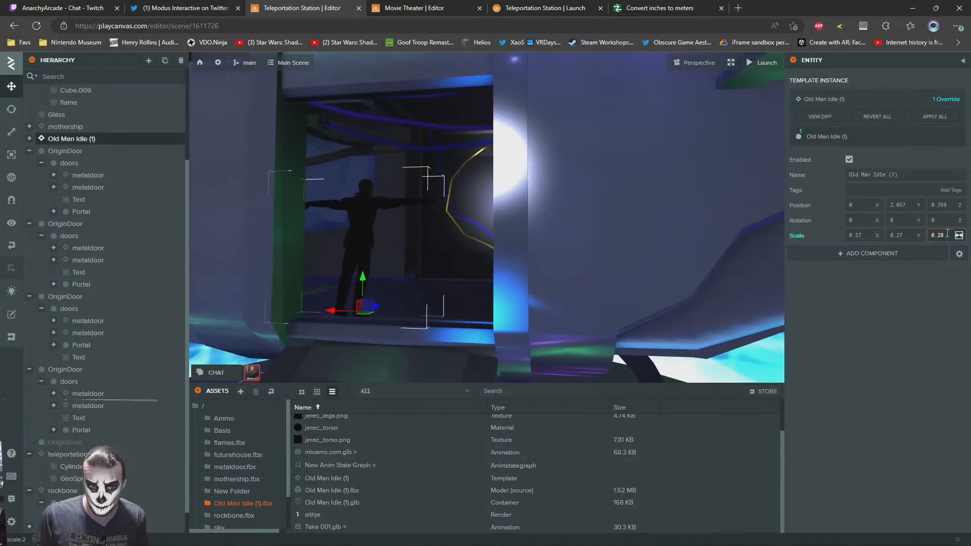
{"action": "left_click_drag", "start_coordinate": [953, 235], "coordinate": [823, 232]}
{"action": "type", "text": "0.28"}
{"action": "key", "text": "Return"}
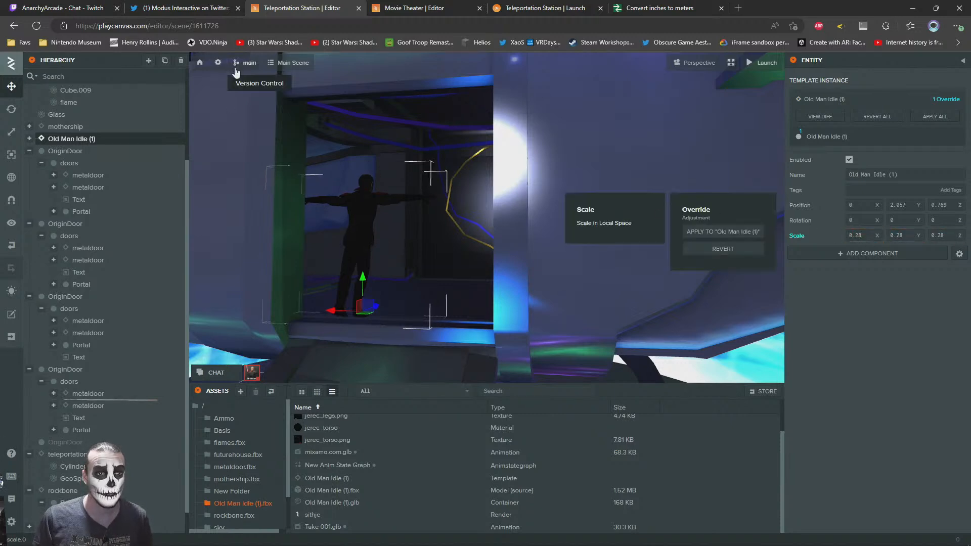
Rotate Old Man Idle (1) to 180, 0, 180 and move it into the mothership's doorway at about -0.472, 1.989, 0.27
{"action": "left_click", "coordinate": [11, 109]}
{"action": "left_click_drag", "start_coordinate": [350, 323], "coordinate": [426, 274]}
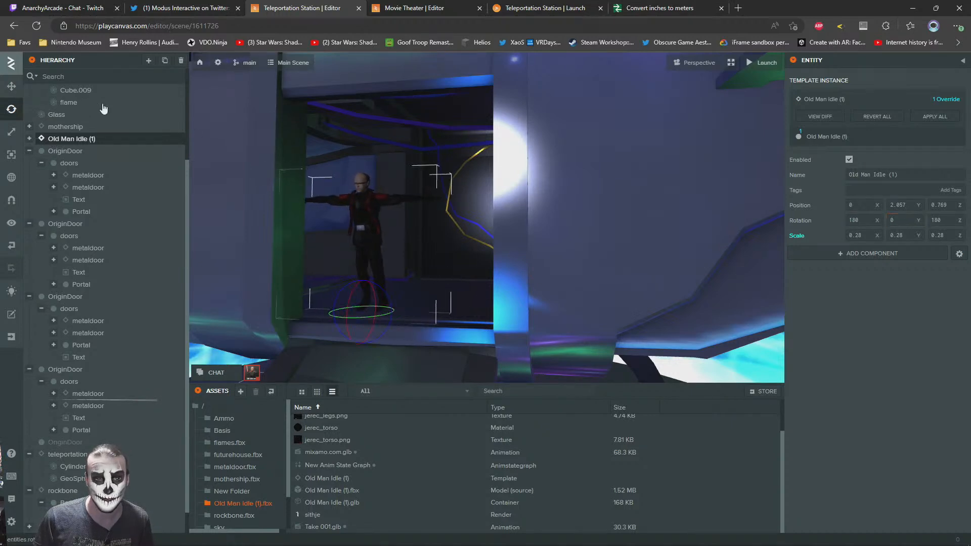
{"action": "left_click", "coordinate": [16, 89]}
{"action": "left_click_drag", "start_coordinate": [301, 183], "coordinate": [300, 163]}
{"action": "scroll", "coordinate": [393, 263], "scroll_direction": "up", "scroll_amount": 1}
{"action": "mouse_move", "coordinate": [299, 163]}
{"action": "right_mouse_down"}
{"action": "mouse_move", "coordinate": [284, 163]}
{"action": "mouse_move", "coordinate": [306, 167]}
{"action": "right_mouse_up"}
{"action": "mouse_move", "coordinate": [362, 227]}
{"action": "left_mouse_down"}
{"action": "mouse_move", "coordinate": [366, 251]}
{"action": "mouse_move", "coordinate": [359, 242]}
{"action": "left_mouse_up"}
{"action": "key", "text": "f"}
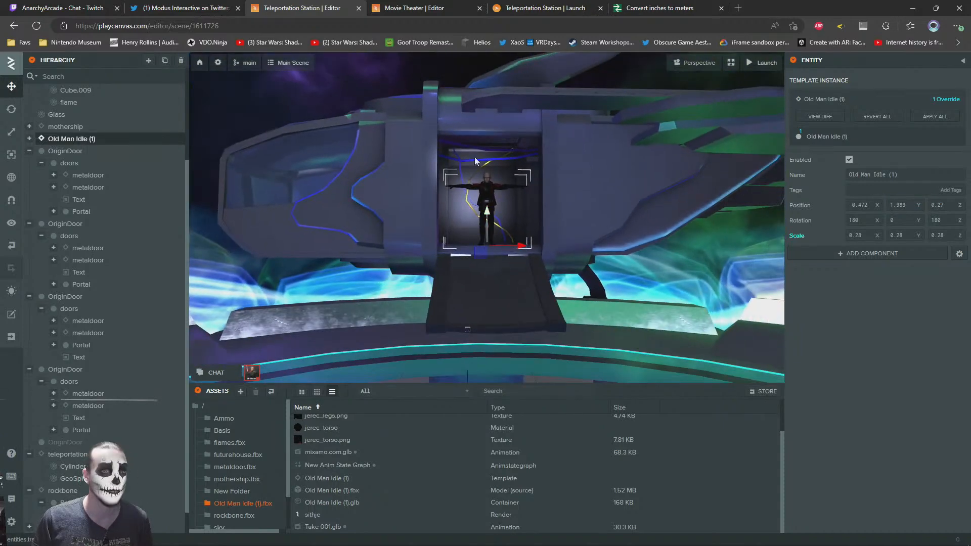
Reload the launched Teleportation Station to check the character's placement in the mothership's doorway
{"action": "left_click", "coordinate": [420, 6]}
{"action": "left_click", "coordinate": [545, 8]}
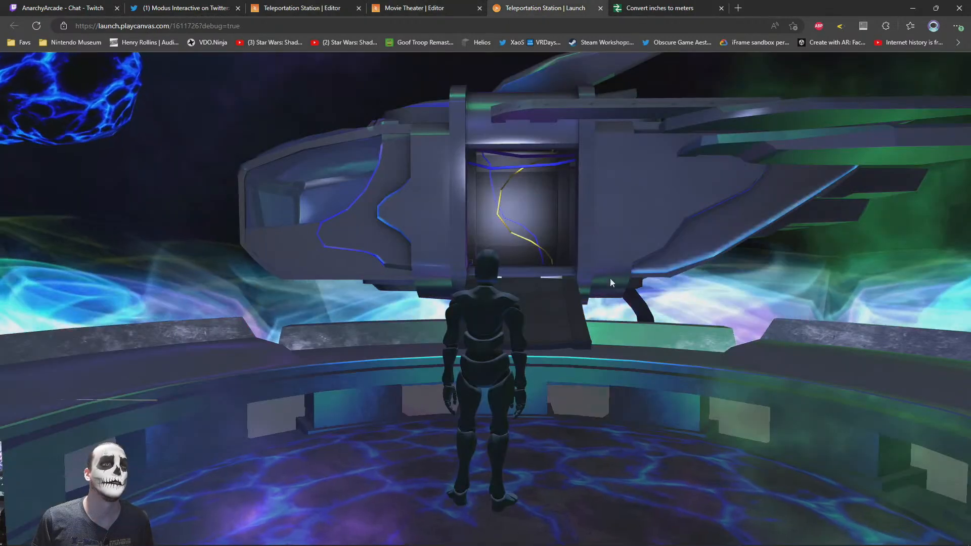
{"action": "key", "text": "F5"}
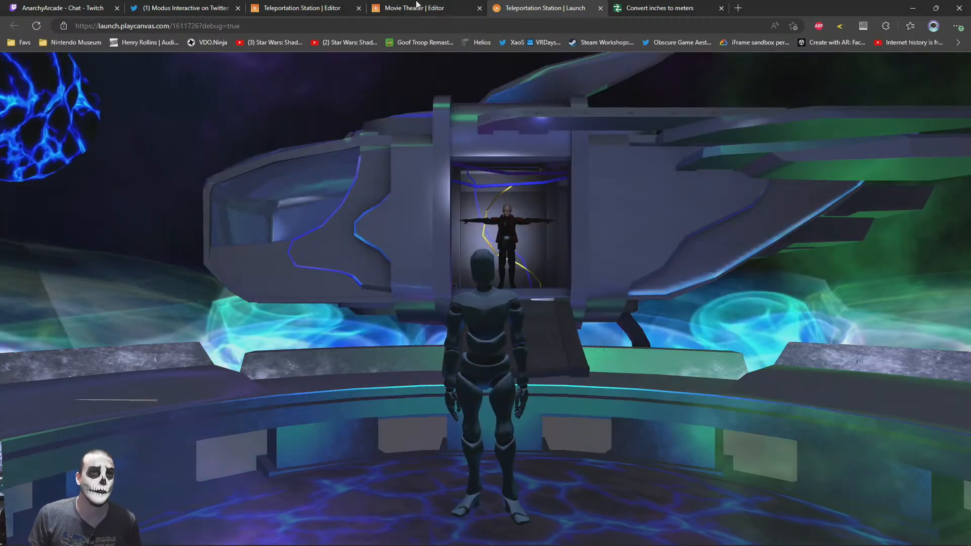
Check the character's animation setup in the Movie Theater project, and give the station copy an Anim component using New Anim State Graph
{"action": "left_click", "coordinate": [415, 7]}
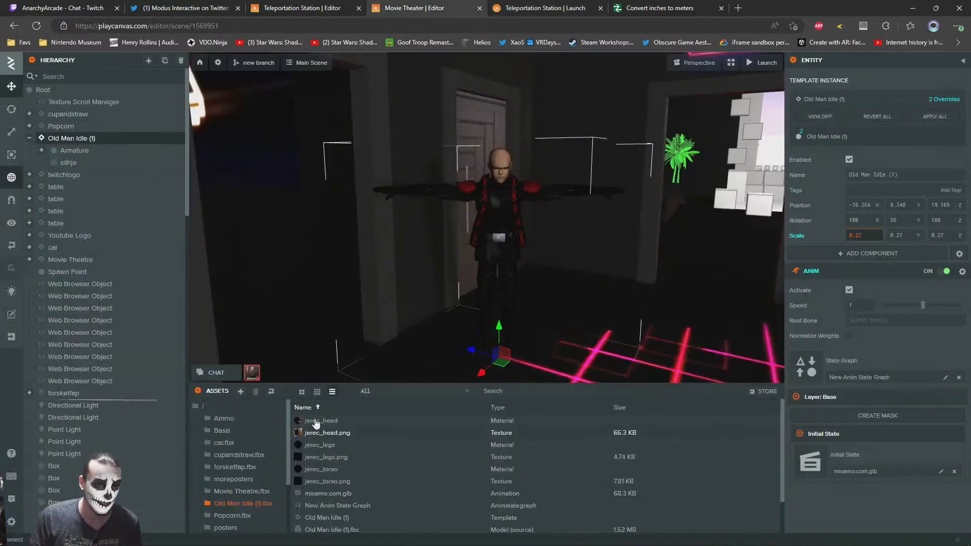
{"action": "left_click", "coordinate": [291, 8]}
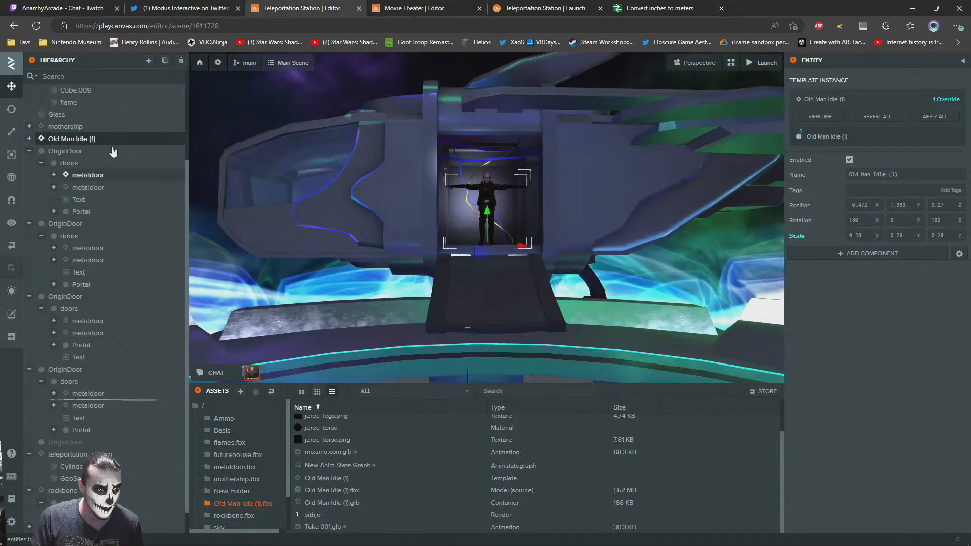
{"action": "left_click", "coordinate": [29, 139]}
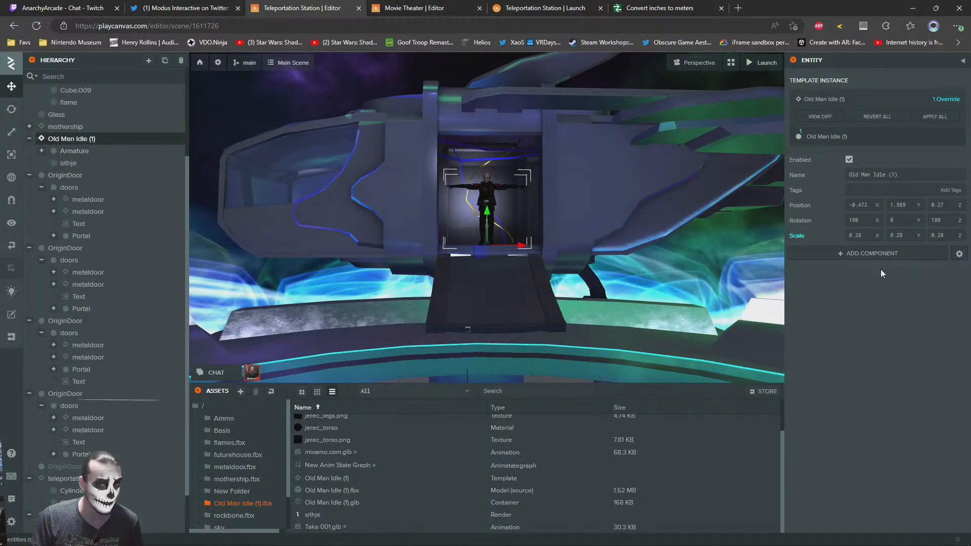
{"action": "left_click", "coordinate": [70, 163]}
{"action": "left_click", "coordinate": [69, 139]}
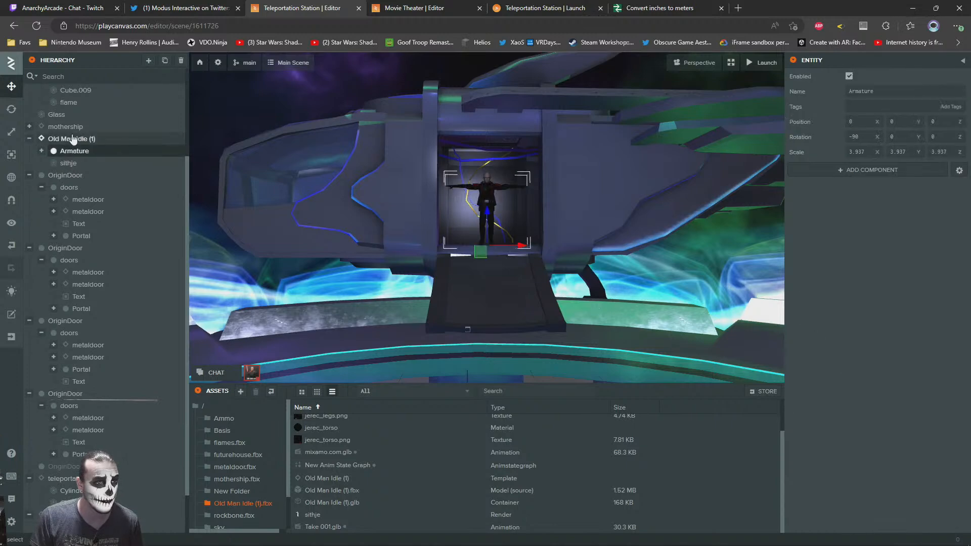
{"action": "left_click", "coordinate": [856, 255]}
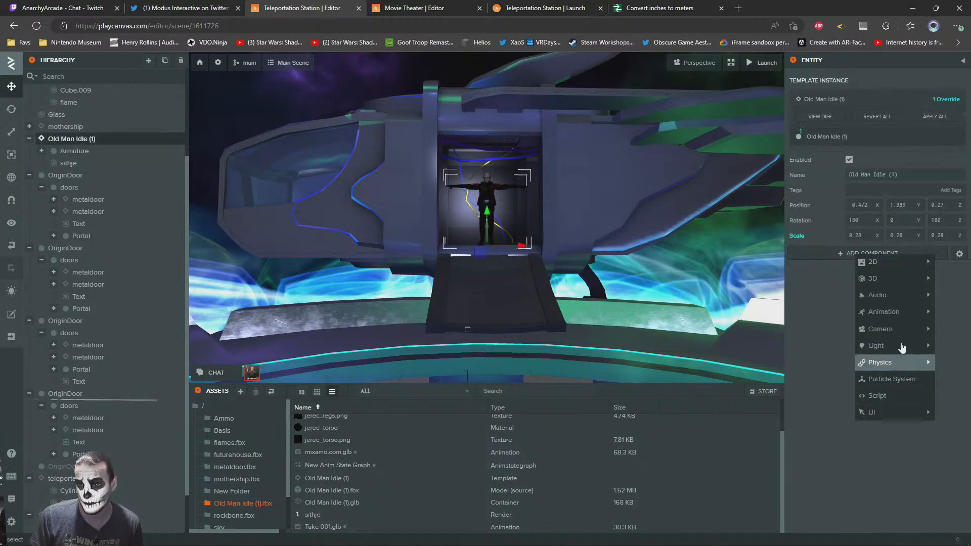
{"action": "mouse_move", "coordinate": [885, 312]}
{"action": "left_click", "coordinate": [820, 316]}
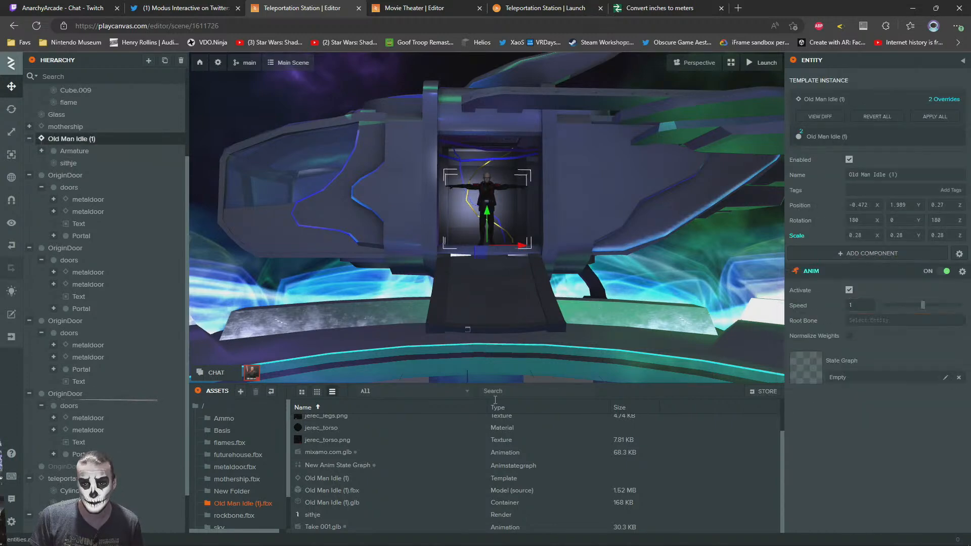
{"action": "left_click_drag", "start_coordinate": [334, 466], "coordinate": [815, 377]}
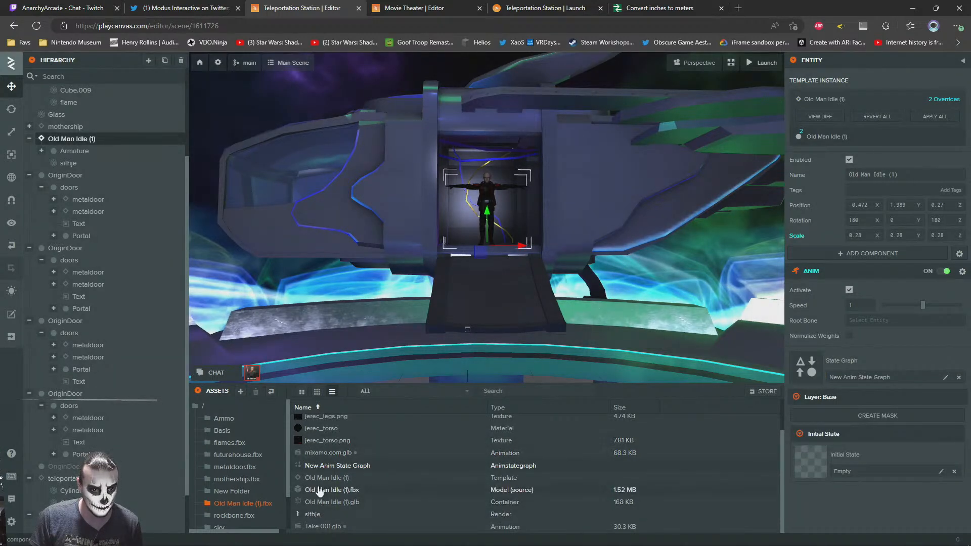
Try Take 001.glb as the animation for the character's Initial State and check it in the launched station
{"action": "left_click_drag", "start_coordinate": [314, 527], "coordinate": [866, 473]}
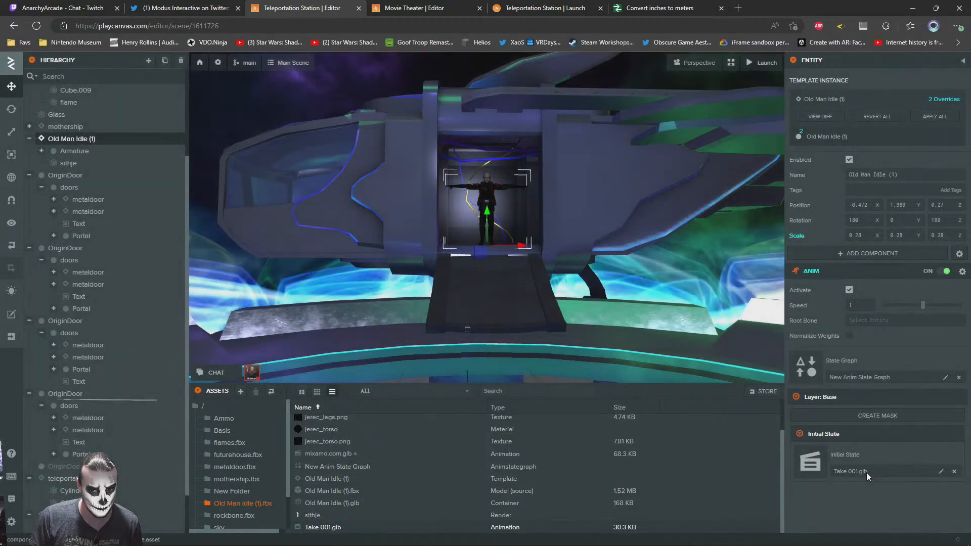
{"action": "left_click", "coordinate": [526, 7]}
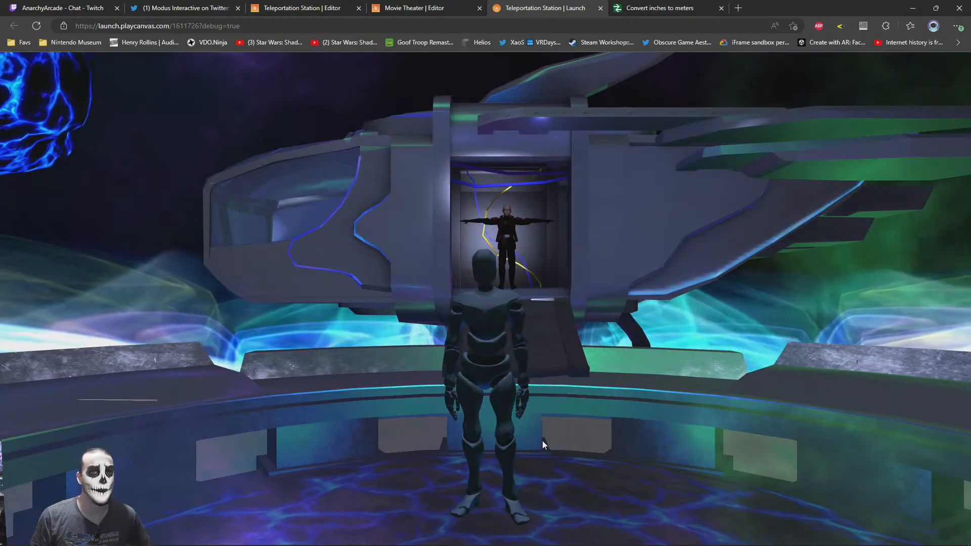
{"action": "left_click", "coordinate": [329, 7]}
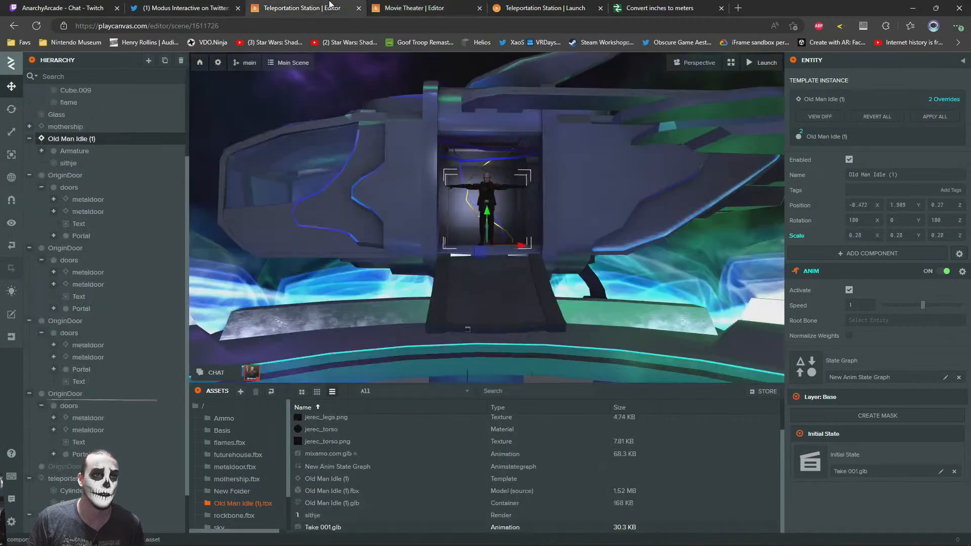
{"action": "left_click", "coordinate": [42, 151]}
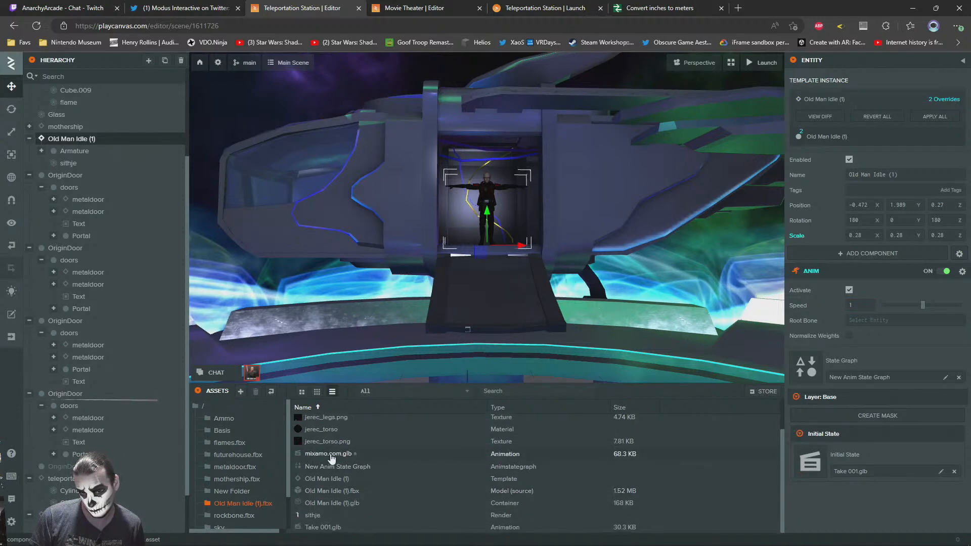
Assign mixamo.com.glb to the character's Initial State, reload the launched station and walk toward the ship to check the animation
{"action": "left_click_drag", "start_coordinate": [313, 457], "coordinate": [856, 470]}
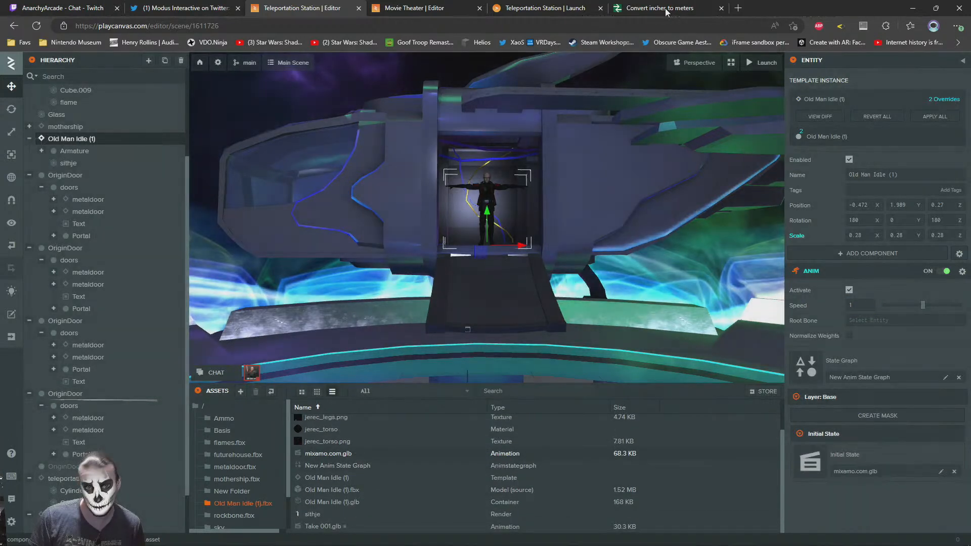
{"action": "left_click", "coordinate": [429, 6]}
{"action": "left_click", "coordinate": [539, 7]}
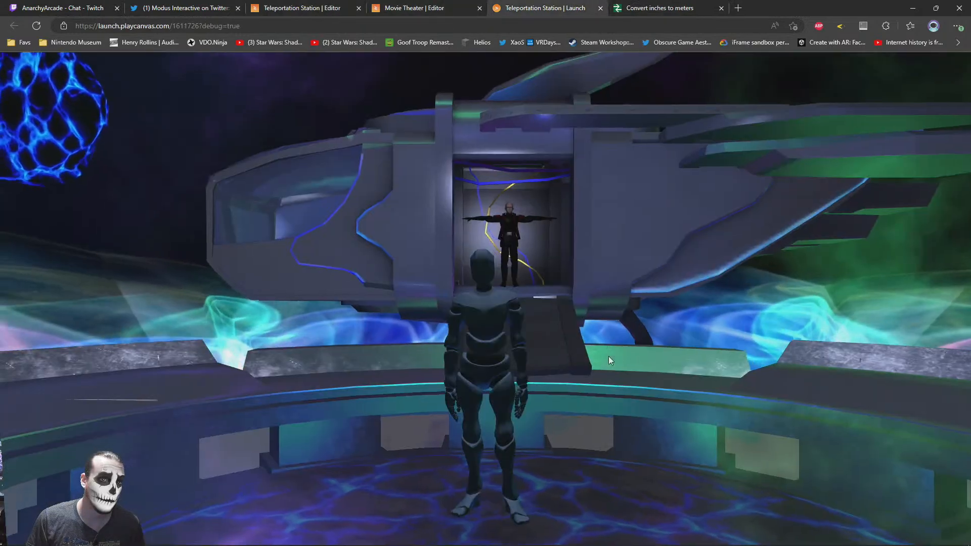
{"action": "key", "text": "F5"}
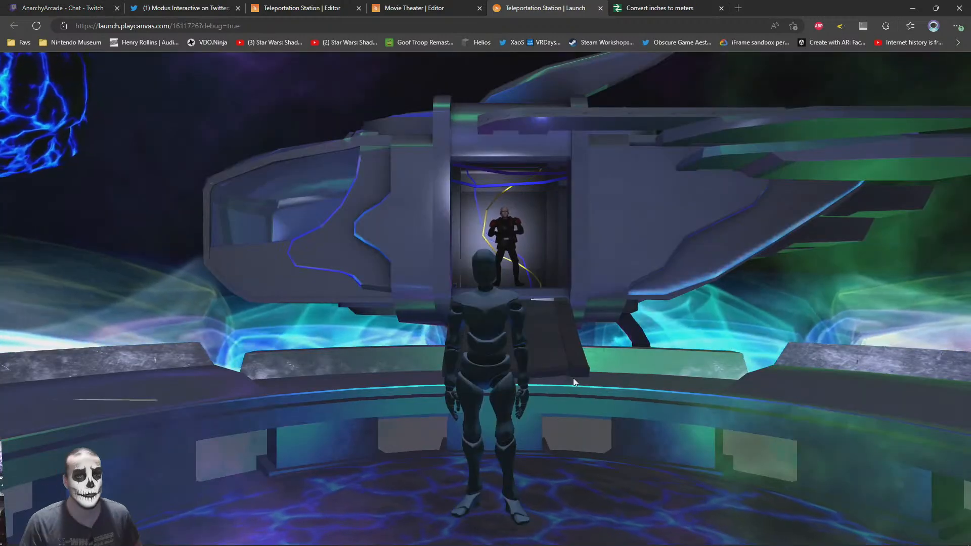
{"action": "key", "text": "w"}
{"action": "left_click_drag", "start_coordinate": [573, 378], "coordinate": [526, 375]}
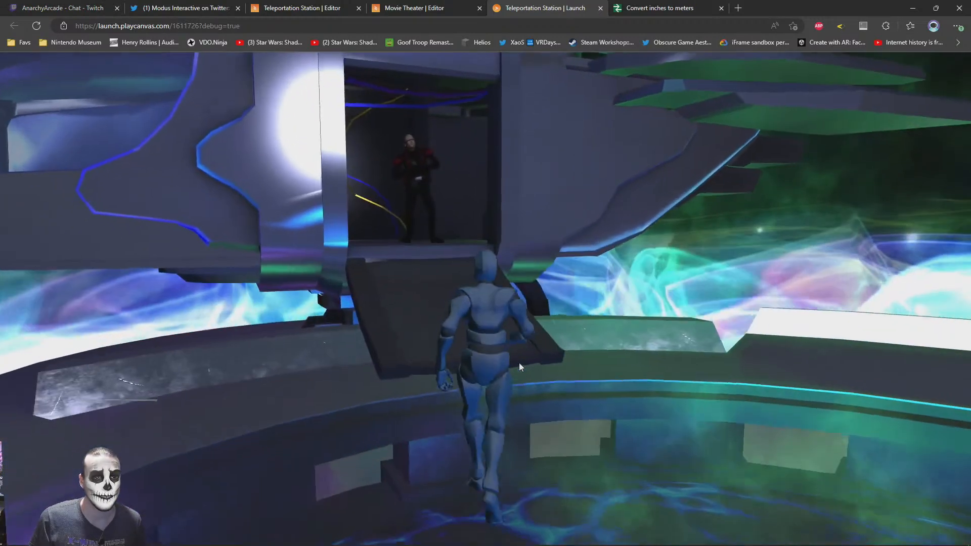
Move the character slightly forward in the mothership's doorway in the editor, and return to the running station
{"action": "left_click", "coordinate": [310, 8]}
{"action": "key", "text": "w"}
{"action": "right_click_drag", "start_coordinate": [427, 190], "coordinate": [204, 180]}
{"action": "key", "text": "a"}
{"action": "left_click_drag", "start_coordinate": [413, 249], "coordinate": [418, 290]}
{"action": "left_click", "coordinate": [550, 7]}
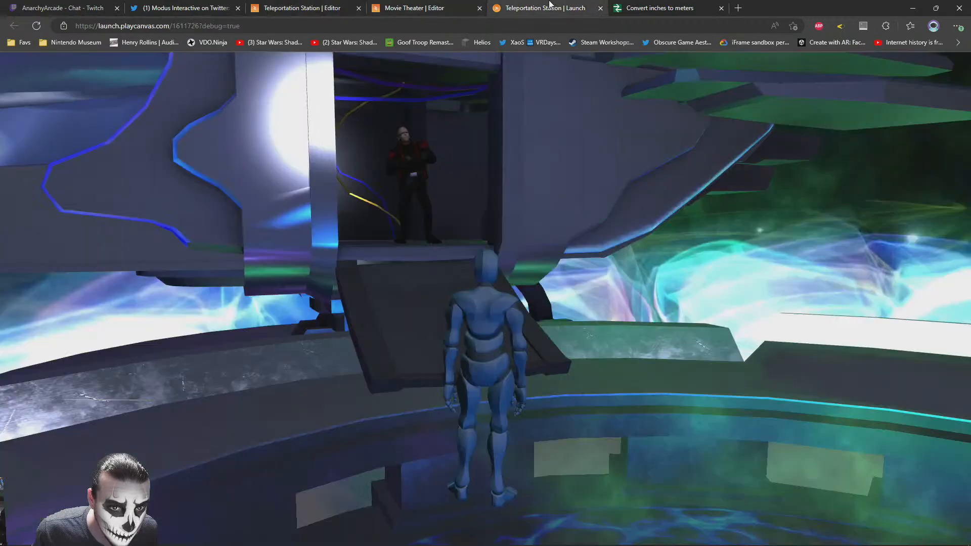
Inspect the character from the ramp in the running station and fine-tune its position inside the doorway in the editor
{"action": "key", "text": "w"}
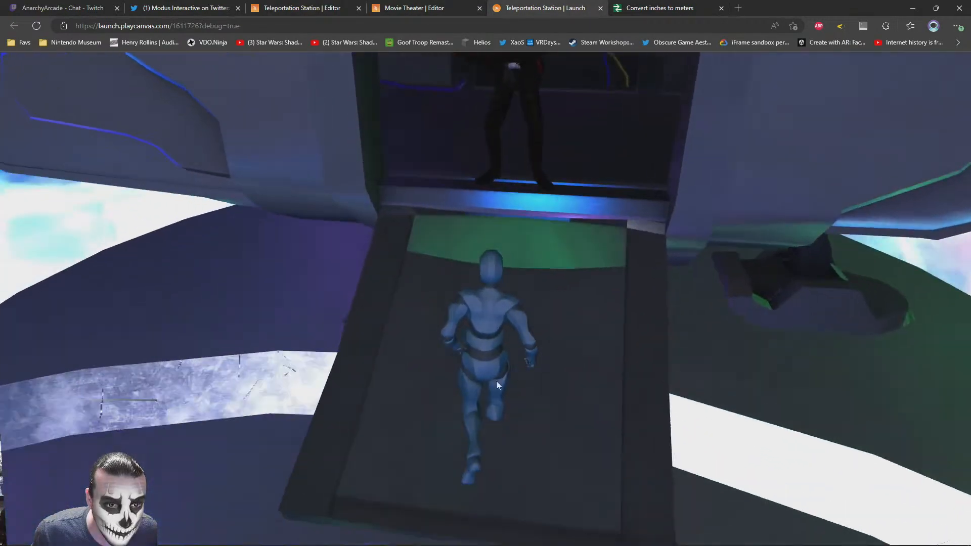
{"action": "key", "text": "s"}
{"action": "key", "text": "s"}
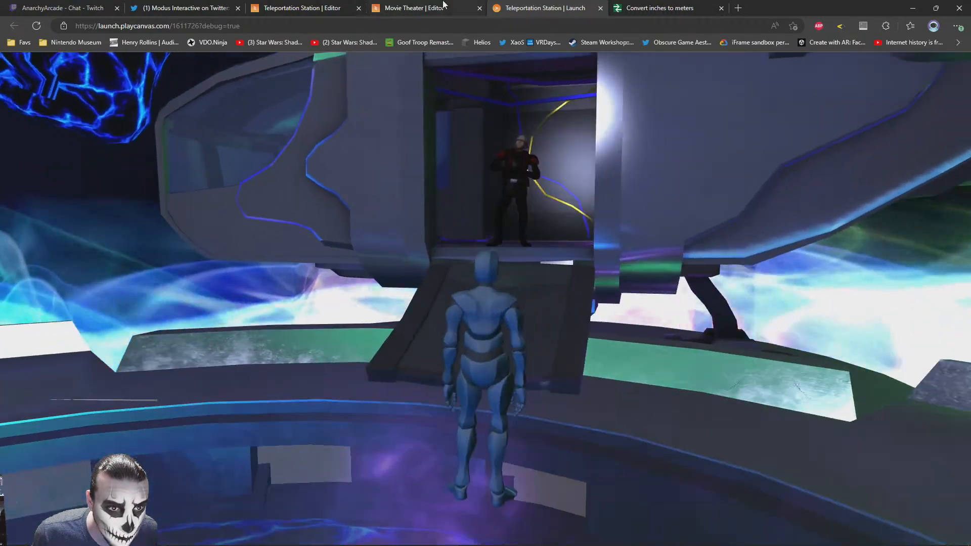
{"action": "left_click", "coordinate": [441, 3]}
{"action": "left_click", "coordinate": [342, 3]}
{"action": "left_click_drag", "start_coordinate": [371, 293], "coordinate": [408, 290]}
{"action": "left_click", "coordinate": [502, 4]}
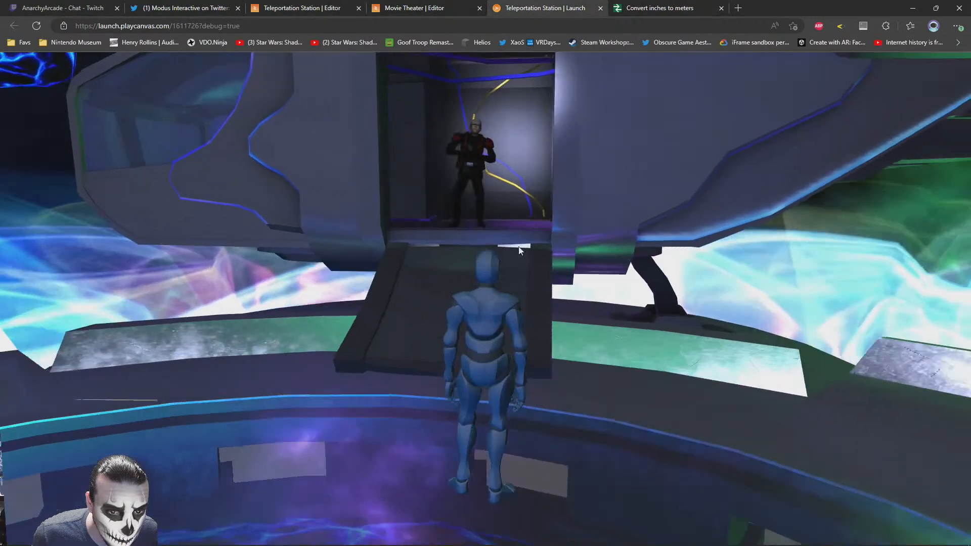
Walk around the running station to examine the animated character and the hub from several distances and angles
{"action": "key", "text": "s"}
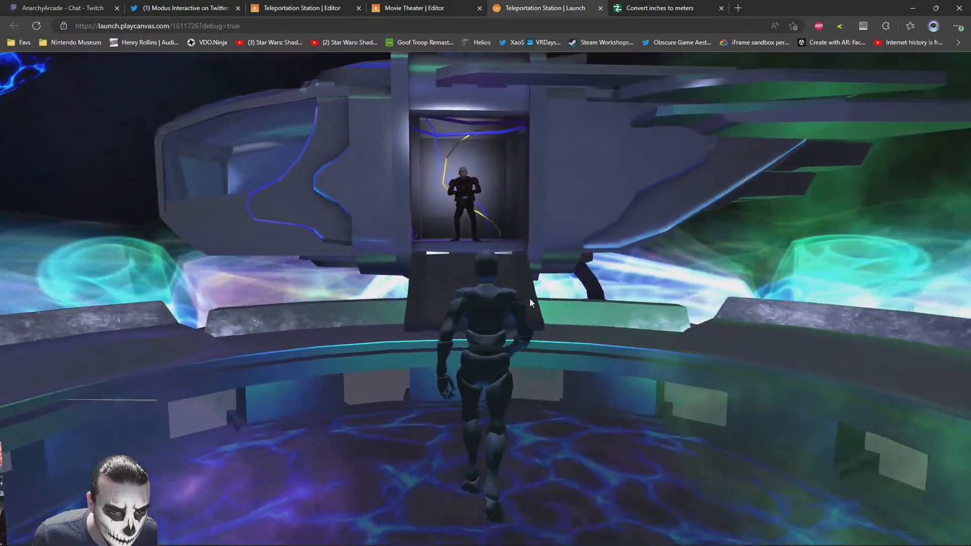
{"action": "key", "text": "w"}
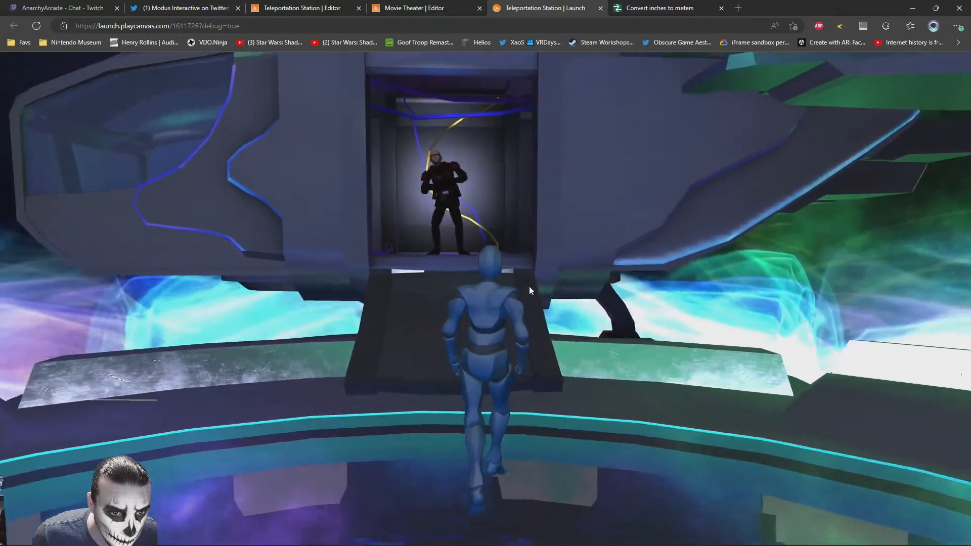
{"action": "key", "text": "s"}
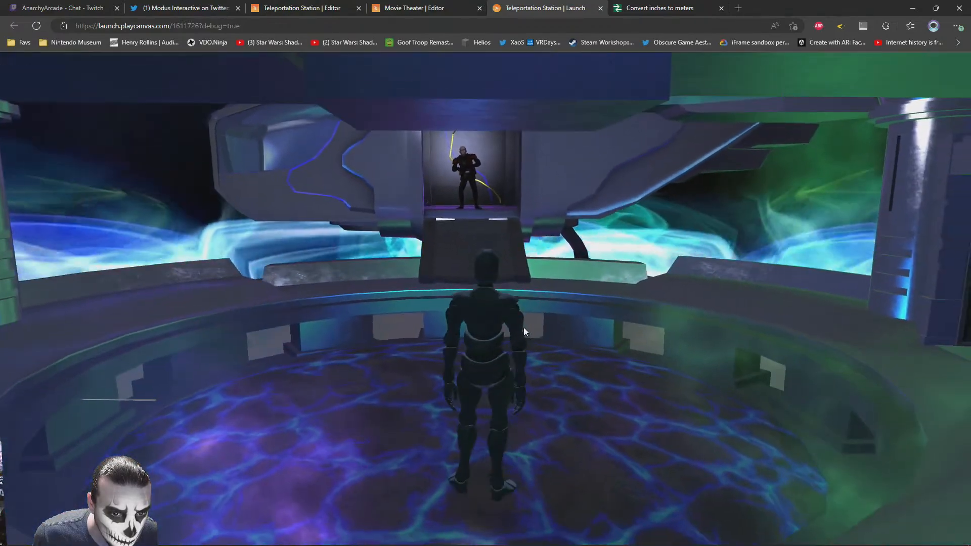
{"action": "key", "text": "w"}
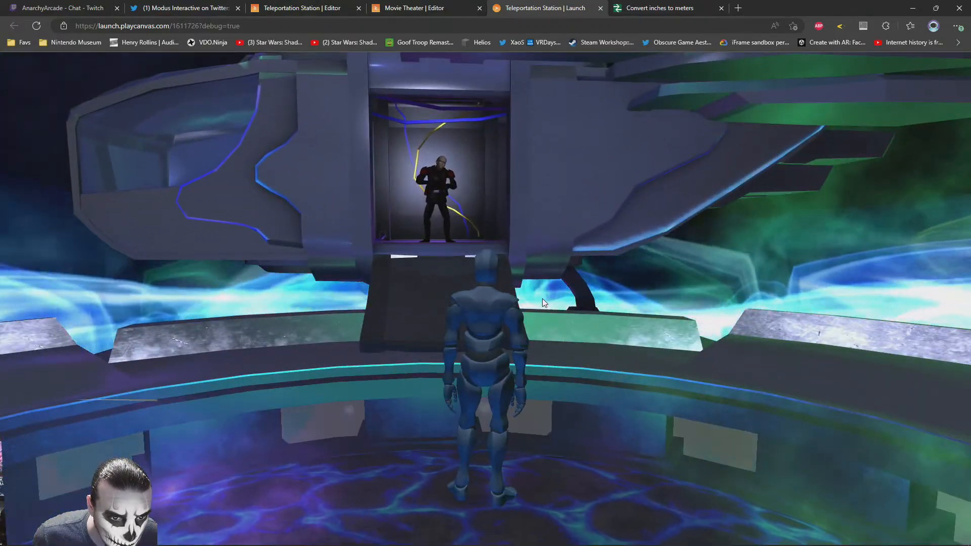
{"action": "key", "text": "w"}
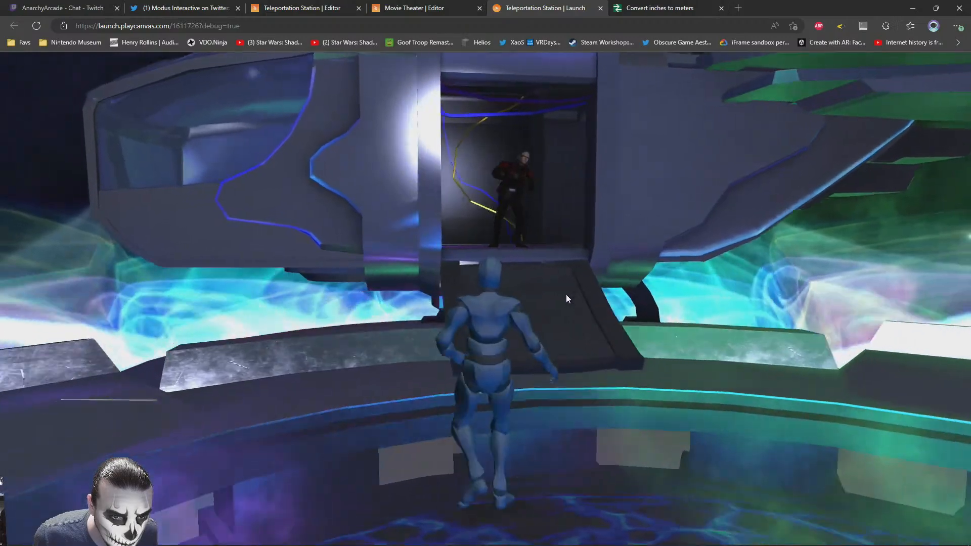
{"action": "key", "text": "a"}
{"action": "key", "text": "d"}
{"action": "left_click_drag", "start_coordinate": [561, 296], "coordinate": [372, 319]}
{"action": "key", "text": "s"}
{"action": "key", "text": "w"}
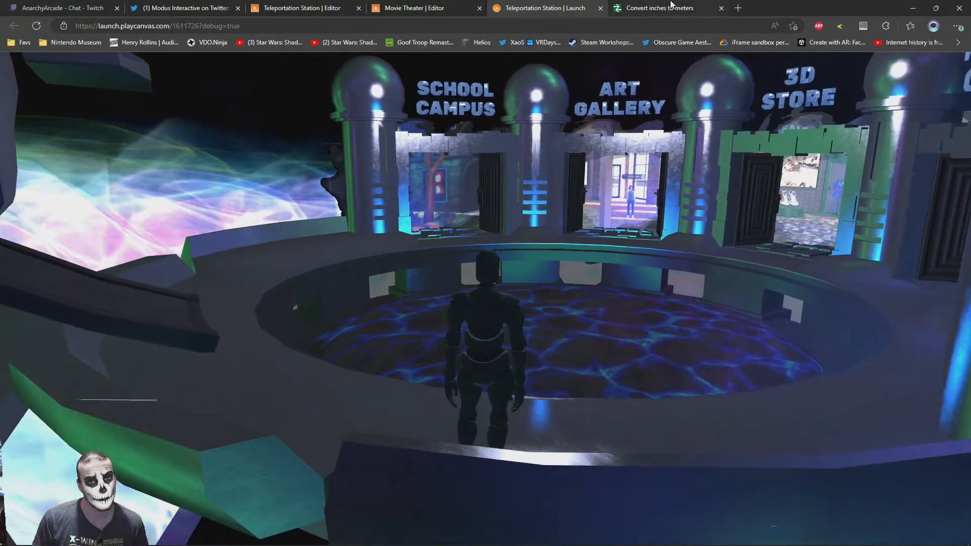
Switch to teleportation_station.max in 3ds Max and clone the hidden Cylinder009
{"action": "key", "text": "alt+Tab"}
{"action": "key", "text": "alt+Tab"}
{"action": "key", "text": "alt+Tab"}
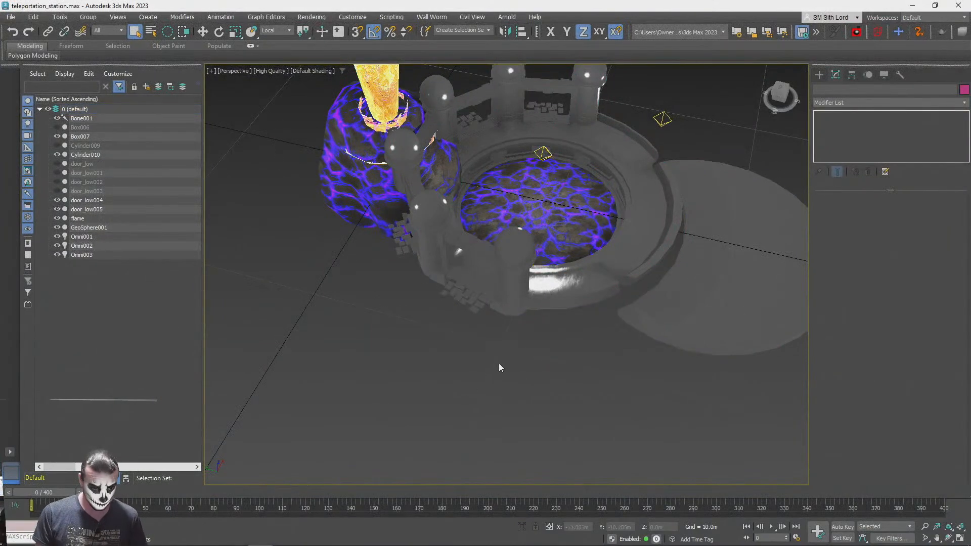
{"action": "right_click", "coordinate": [508, 349]}
{"action": "middle_click_drag", "start_coordinate": [383, 339], "coordinate": [298, 394]}
{"action": "middle_click_drag", "start_coordinate": [587, 334], "coordinate": [633, 377], "text": "alt"}
{"action": "scroll", "coordinate": [473, 165], "scroll_direction": "up", "scroll_amount": 1}
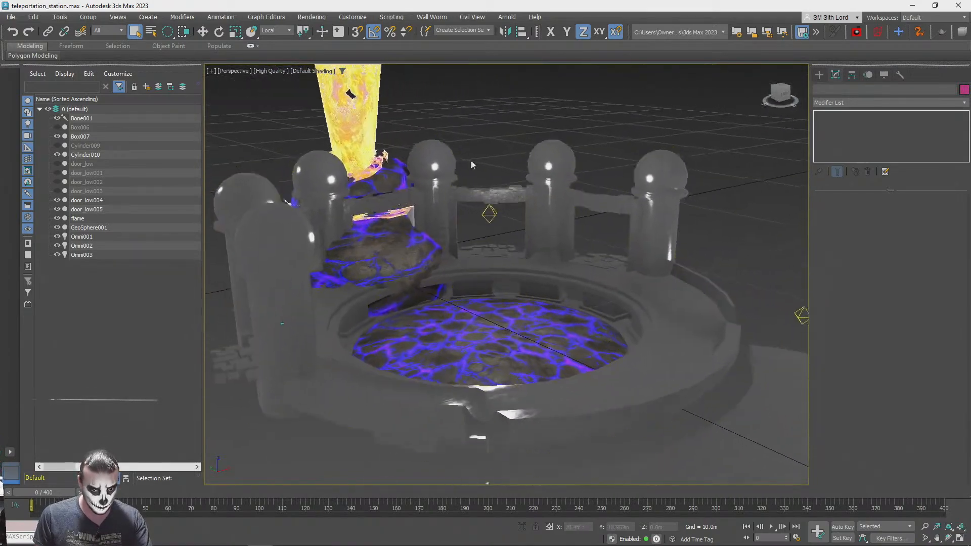
{"action": "scroll", "coordinate": [473, 165], "scroll_direction": "down", "scroll_amount": 1}
{"action": "left_click", "coordinate": [80, 145]}
{"action": "key", "text": "z"}
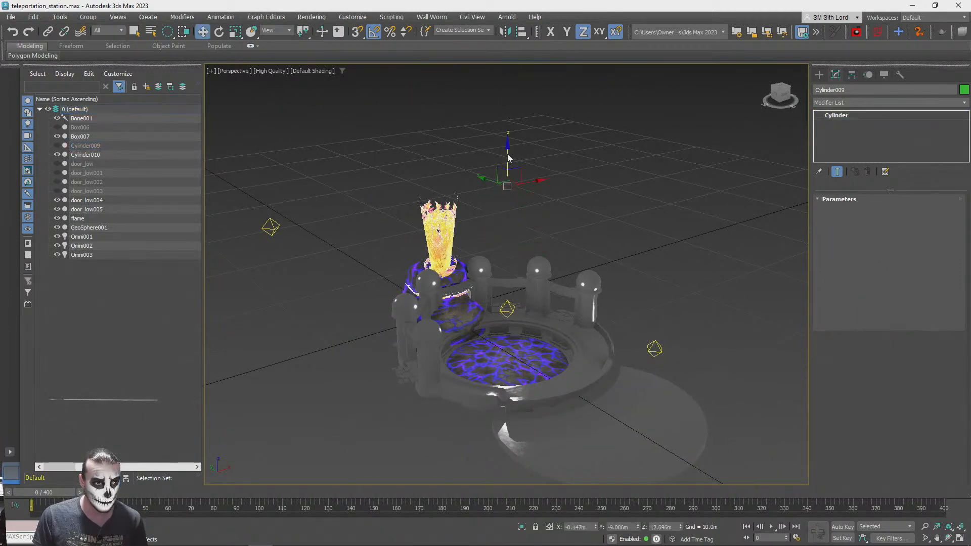
{"action": "key", "text": "ctrl+v"}
{"action": "left_click", "coordinate": [487, 322]}
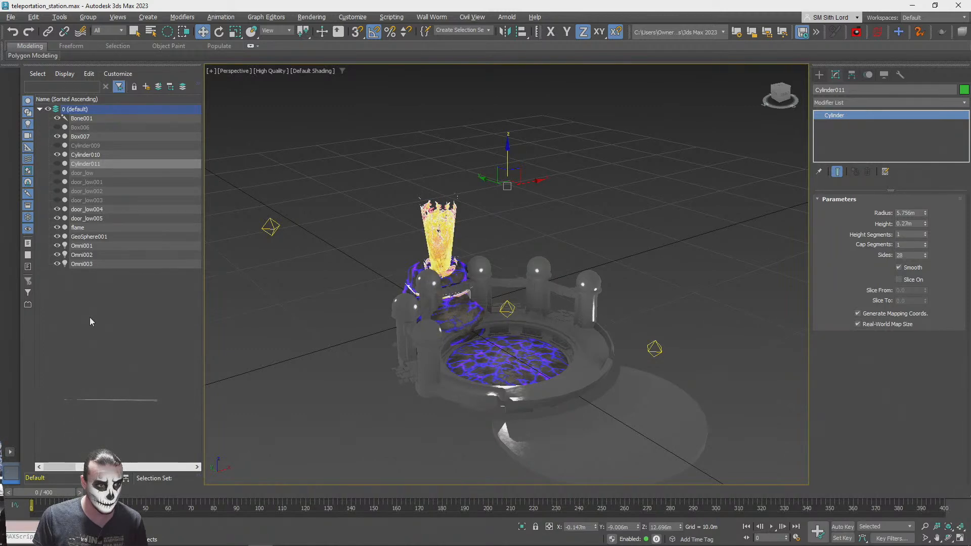
Unhide the copied cylinder and lower it over the station's central pool to about Z 0.691 m
{"action": "left_click", "coordinate": [58, 163]}
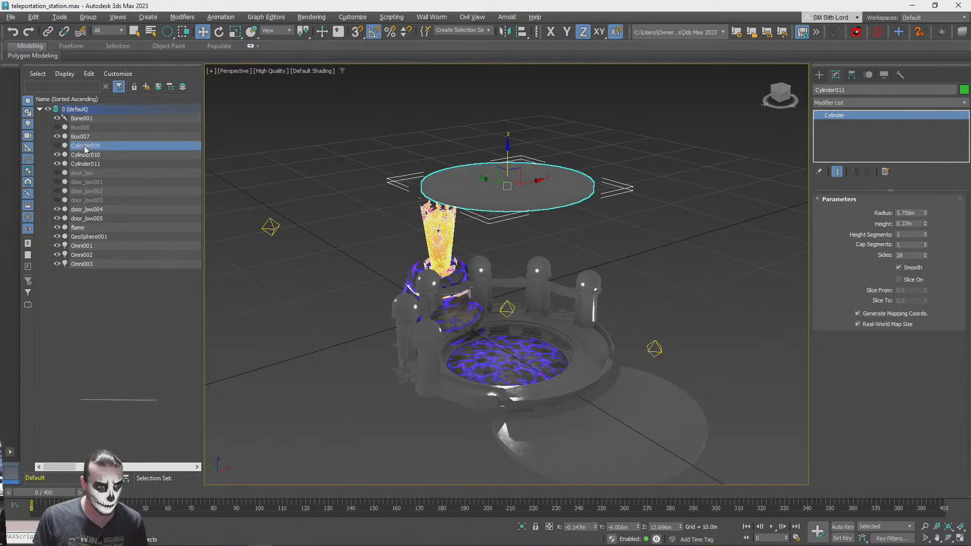
{"action": "left_click_drag", "start_coordinate": [508, 152], "coordinate": [516, 310]}
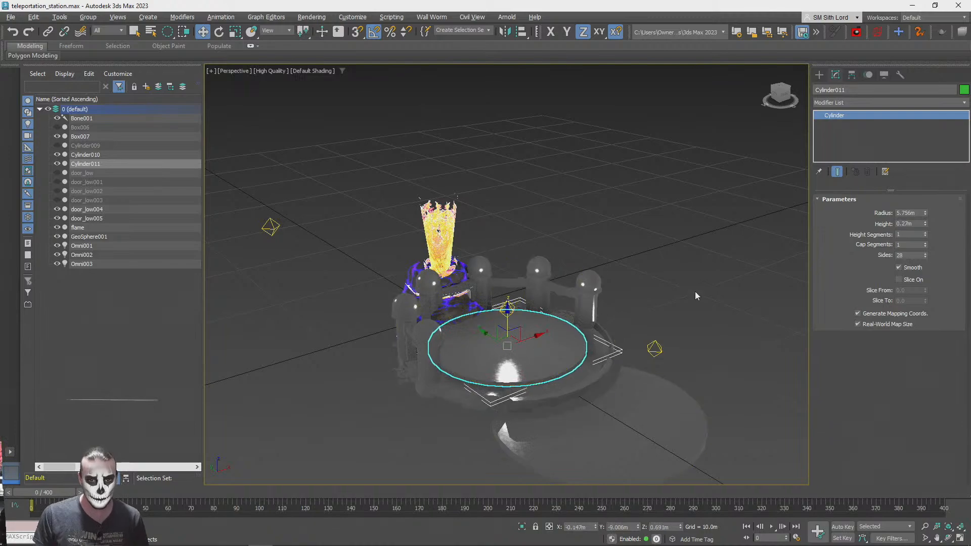
Resize the selected cylinder to radius 7.656 m, height 8 m and 12 sides, and lower it to about Z 0.434 m
{"action": "left_click", "coordinate": [785, 95]}
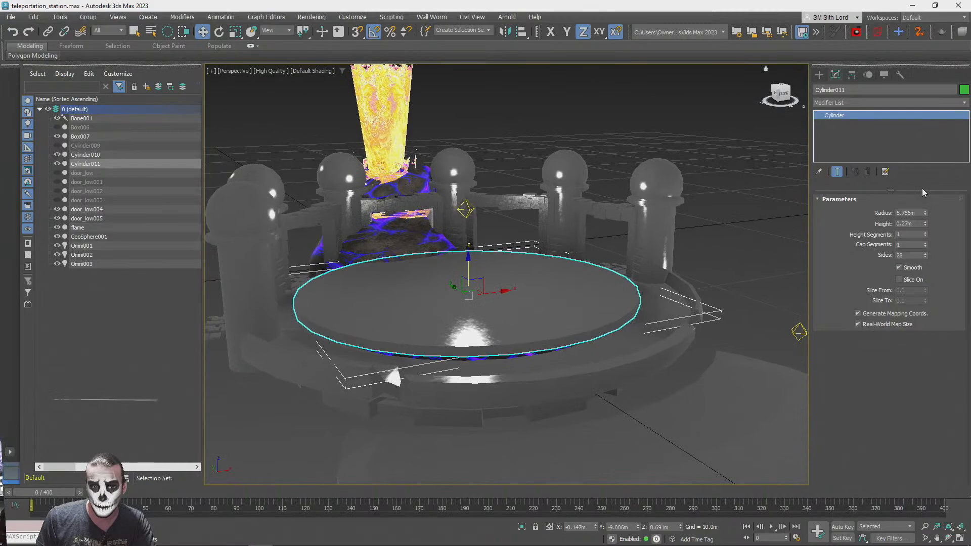
{"action": "key", "text": "F4"}
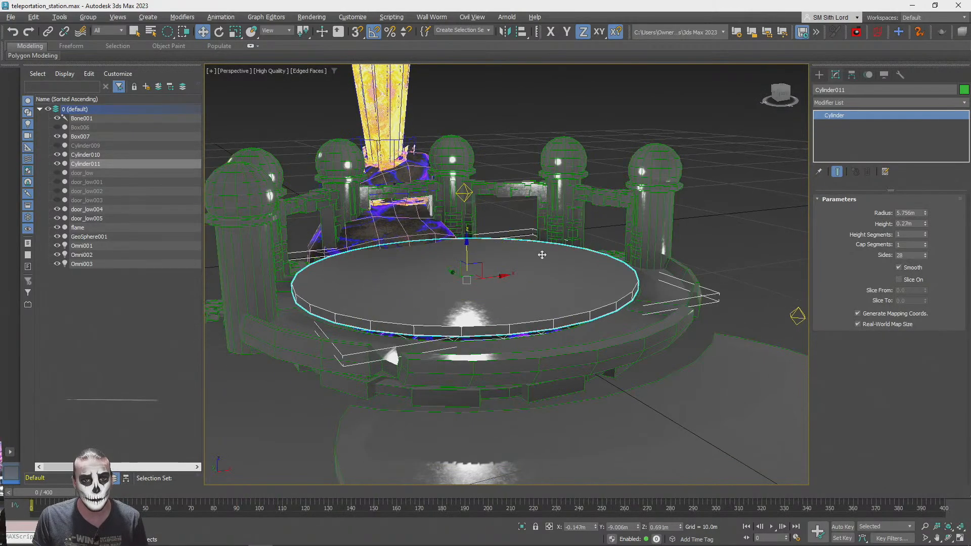
{"action": "middle_click_drag", "start_coordinate": [541, 256], "coordinate": [618, 304]}
{"action": "scroll", "coordinate": [618, 304], "scroll_direction": "up", "scroll_amount": 5}
{"action": "scroll", "coordinate": [562, 322], "scroll_direction": "down", "scroll_amount": 5}
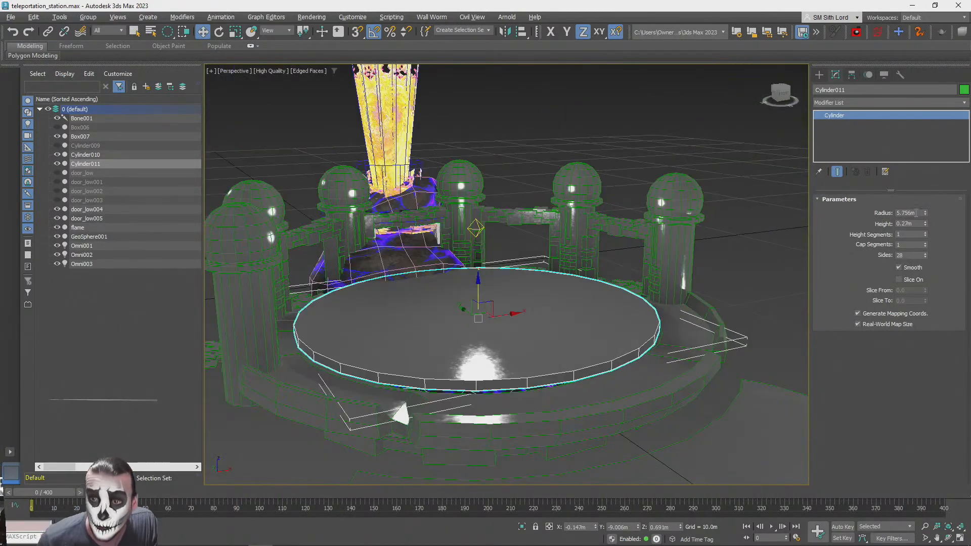
{"action": "left_click_drag", "start_coordinate": [925, 214], "coordinate": [886, 371]}
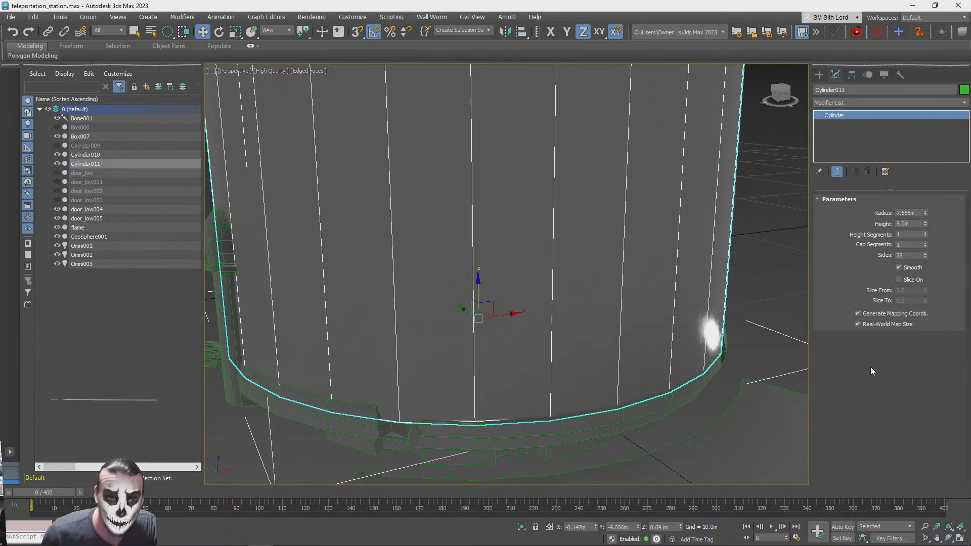
{"action": "left_click_drag", "start_coordinate": [478, 280], "coordinate": [481, 284]}
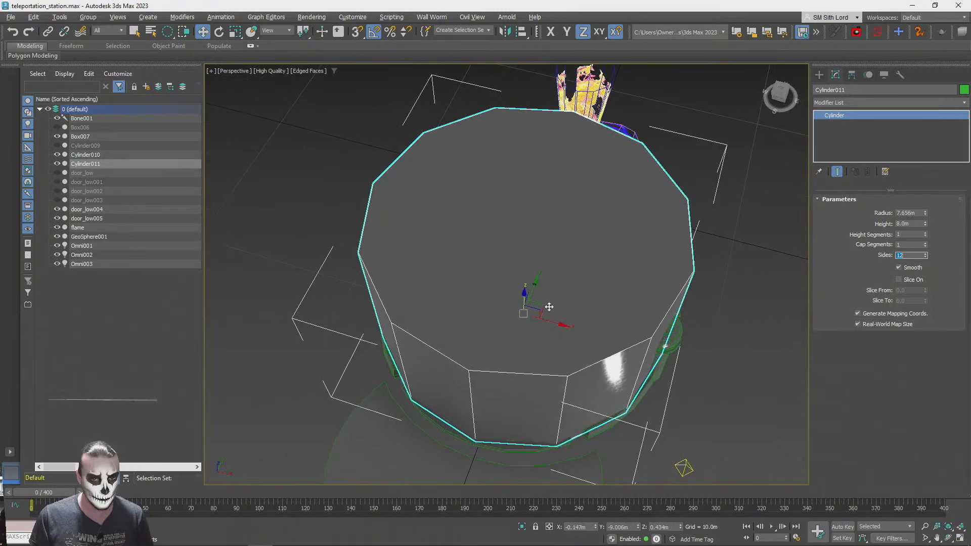
Copy the large cylinder toward the first pillar in wireframe display and reduce the copy to radius 0.766 m with 6 sides
{"action": "key", "text": "F3"}
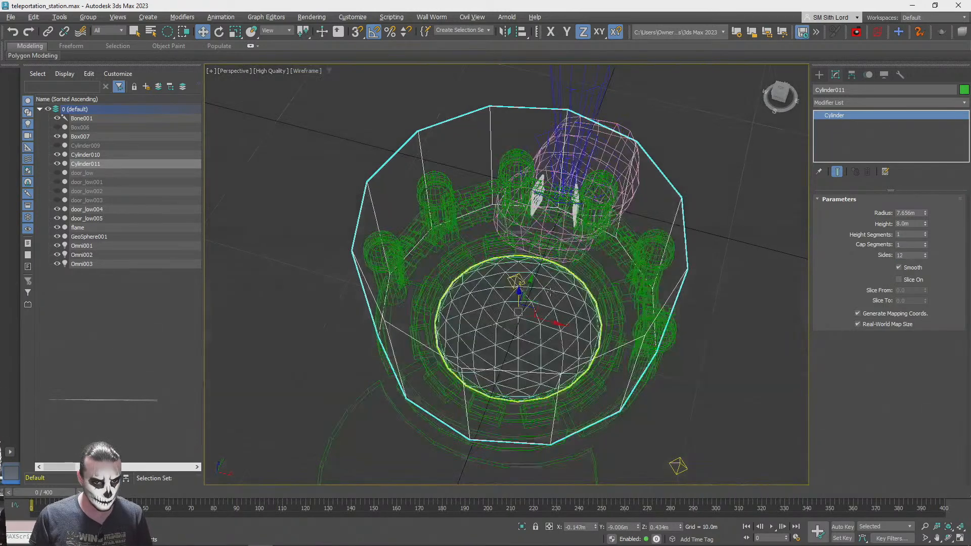
{"action": "mouse_move", "coordinate": [539, 309]}
{"action": "left_mouse_down", "text": "shift"}
{"action": "mouse_move", "coordinate": [504, 313]}
{"action": "mouse_move", "coordinate": [405, 288]}
{"action": "left_mouse_up", "text": "shift"}
{"action": "left_click", "coordinate": [487, 321]}
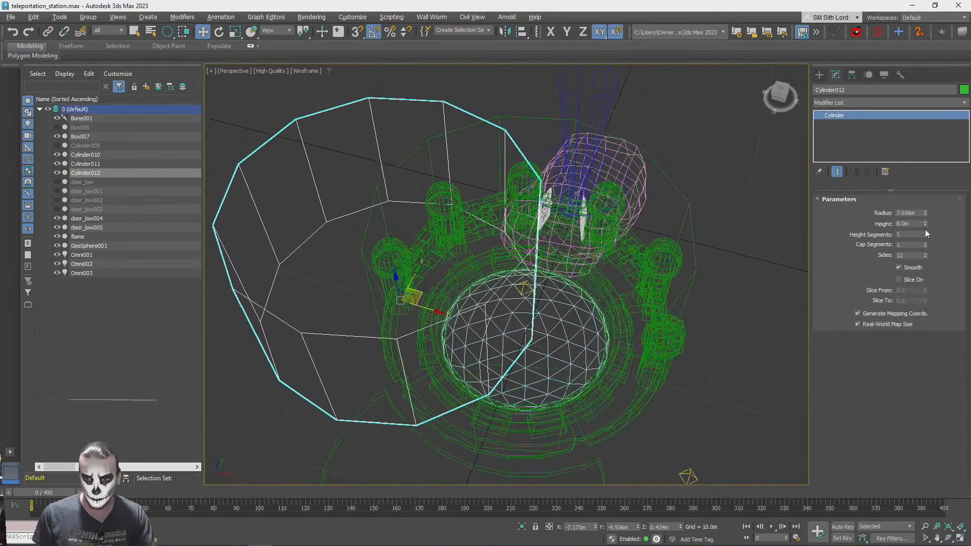
{"action": "left_click_drag", "start_coordinate": [927, 213], "coordinate": [928, 253]}
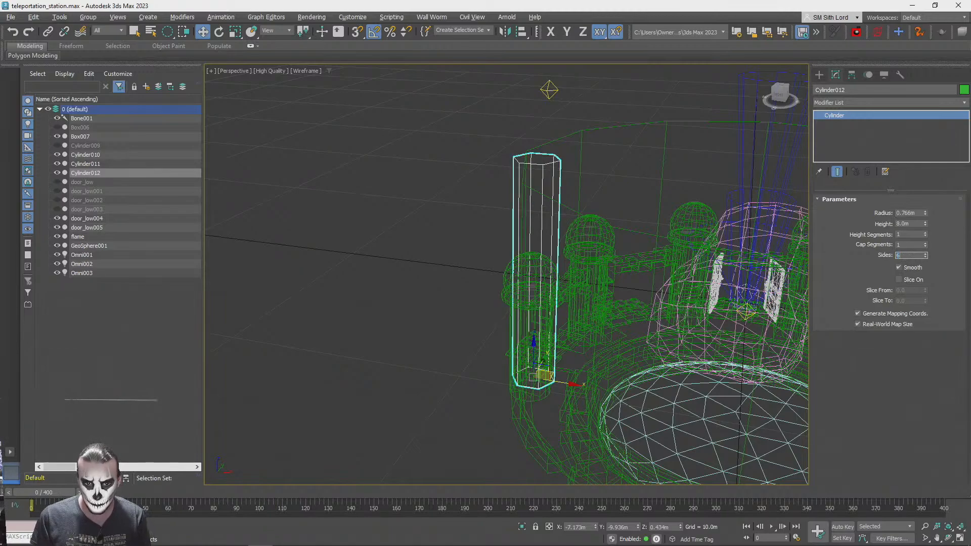
Align the six-sided cylinder around the first pillar's base at about X -7.372 m, Y -9.804 m, Z -0.354 m
{"action": "scroll", "coordinate": [540, 351], "scroll_direction": "up", "scroll_amount": 6}
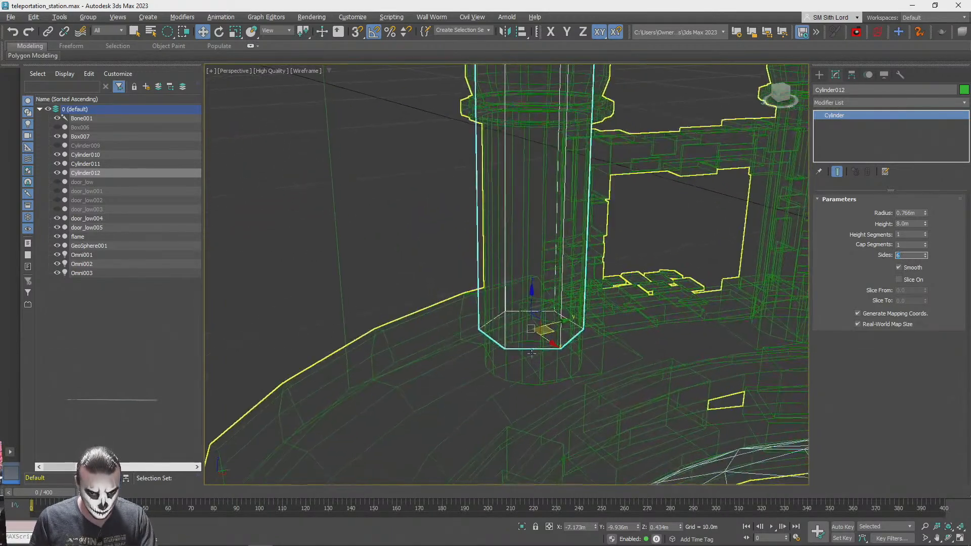
{"action": "left_click_drag", "start_coordinate": [532, 328], "coordinate": [532, 338]}
{"action": "middle_click_drag", "start_coordinate": [532, 337], "coordinate": [667, 328], "text": "alt"}
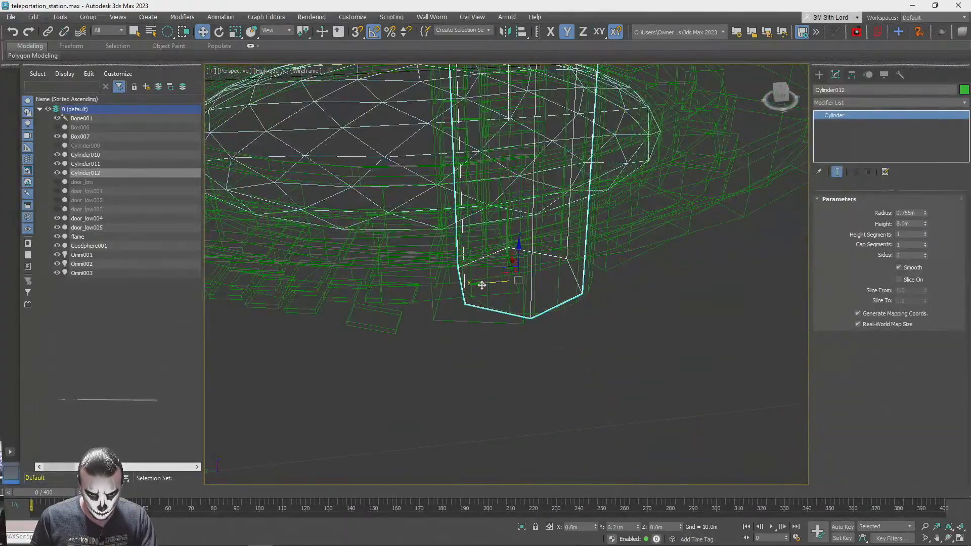
{"action": "left_click_drag", "start_coordinate": [482, 285], "coordinate": [483, 284]}
{"action": "scroll", "coordinate": [484, 284], "scroll_direction": "up", "scroll_amount": 3}
{"action": "middle_click_drag", "start_coordinate": [506, 298], "coordinate": [555, 358], "text": "alt"}
{"action": "left_click_drag", "start_coordinate": [572, 405], "coordinate": [569, 381]}
{"action": "key", "text": "F3"}
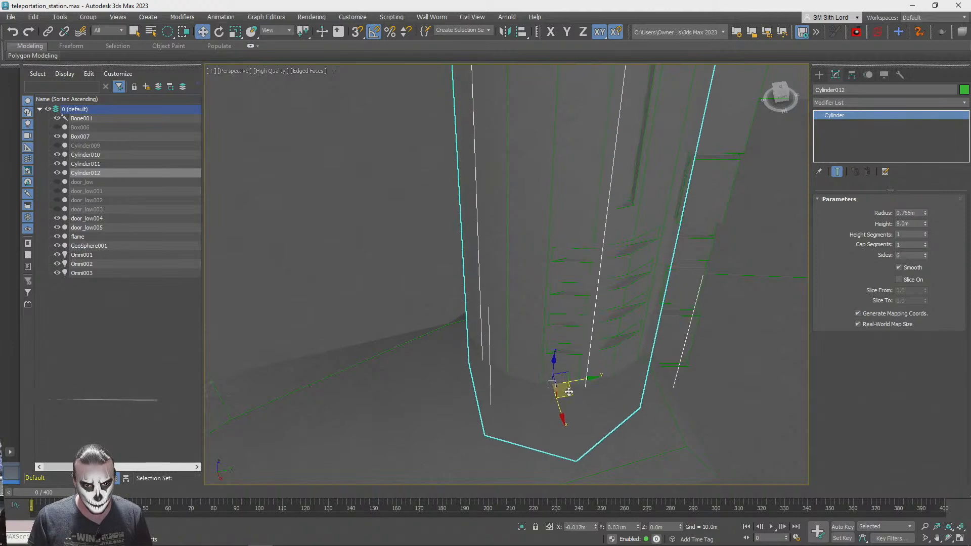
{"action": "key", "text": "F3"}
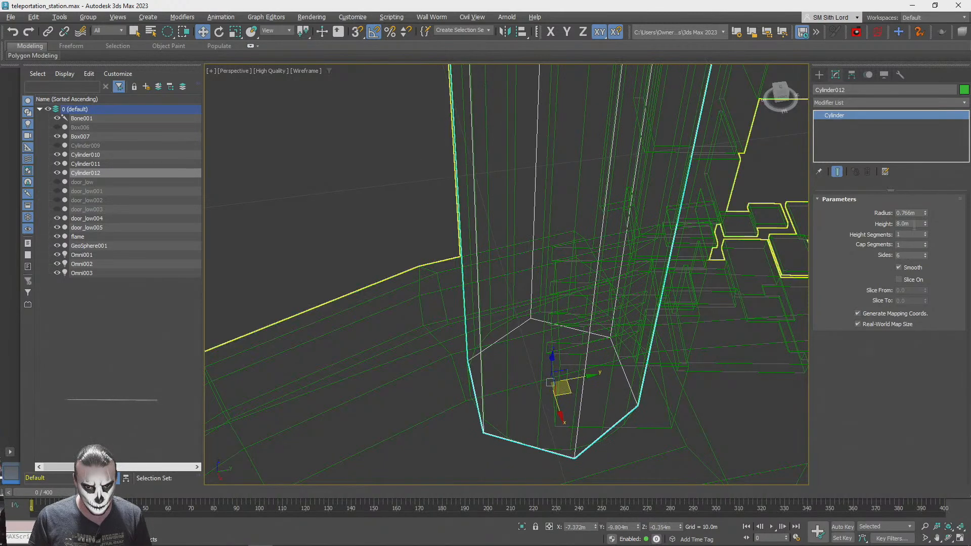
Fit the six-sided cylinder around the first pillar by setting its radius to 0.916 m and height to 5.36 m
{"action": "key", "text": "F3"}
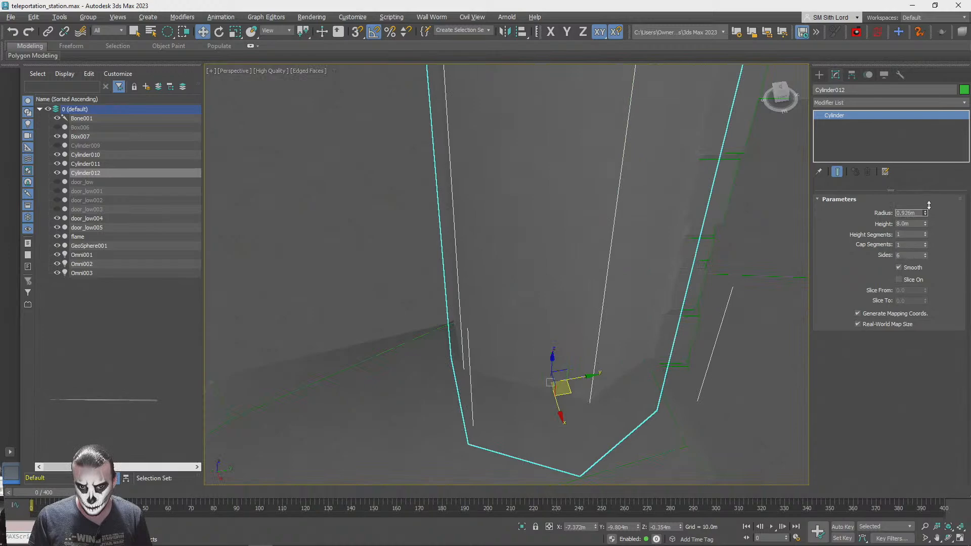
{"action": "key", "text": "F3"}
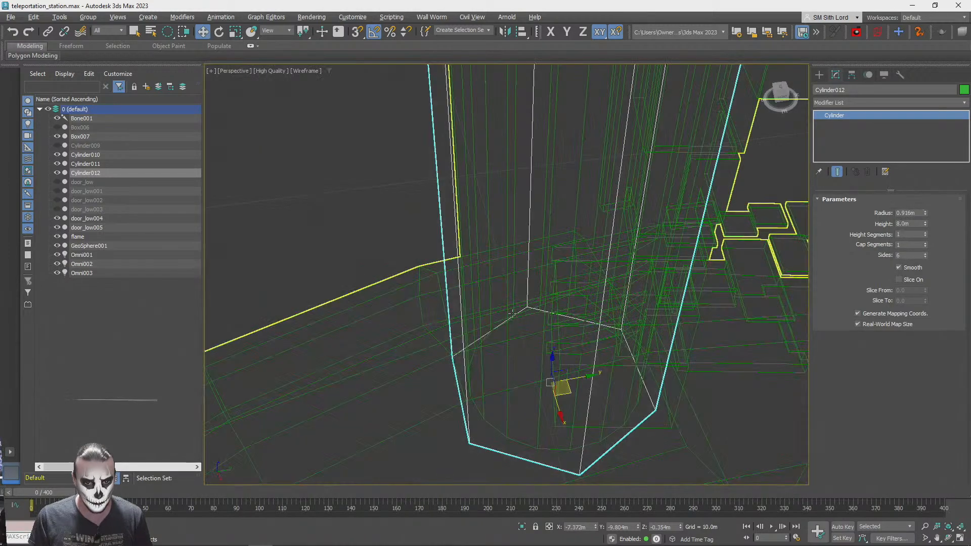
{"action": "scroll", "coordinate": [513, 314], "scroll_direction": "down", "scroll_amount": 6}
{"action": "middle_click_drag", "start_coordinate": [515, 313], "coordinate": [523, 286], "text": "alt"}
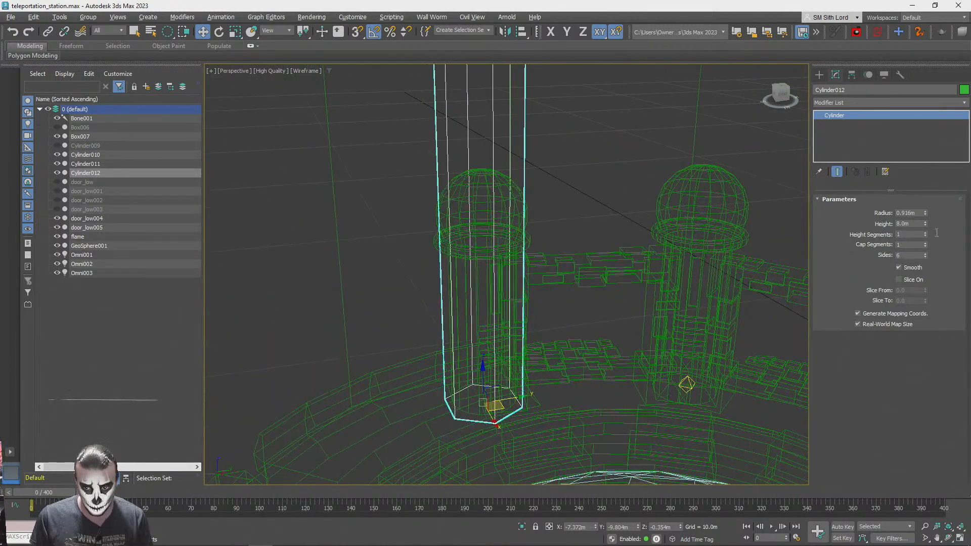
{"action": "left_click_drag", "start_coordinate": [925, 224], "coordinate": [930, 242]}
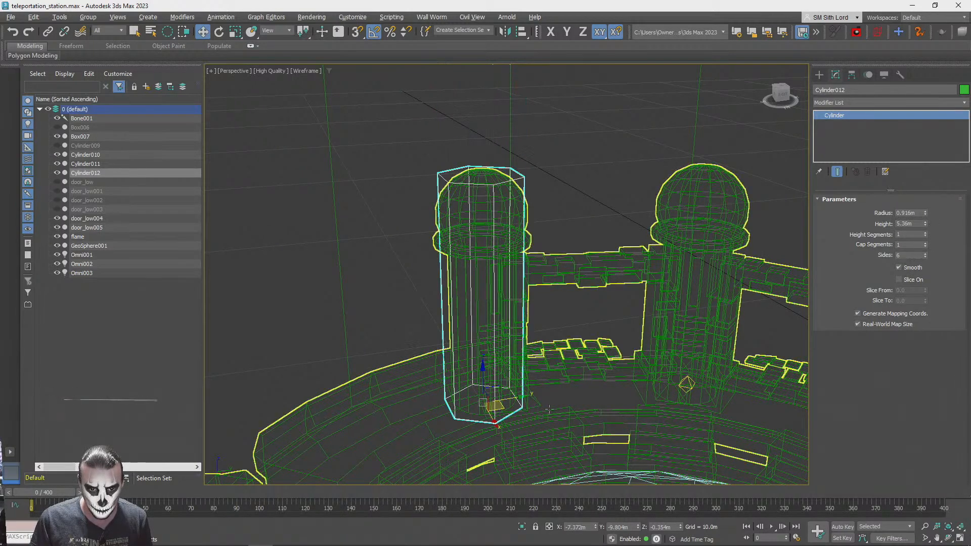
Make one independent copy of the six-sided cylinder over the second pillar
{"action": "left_click_drag", "start_coordinate": [496, 406], "coordinate": [698, 390]}
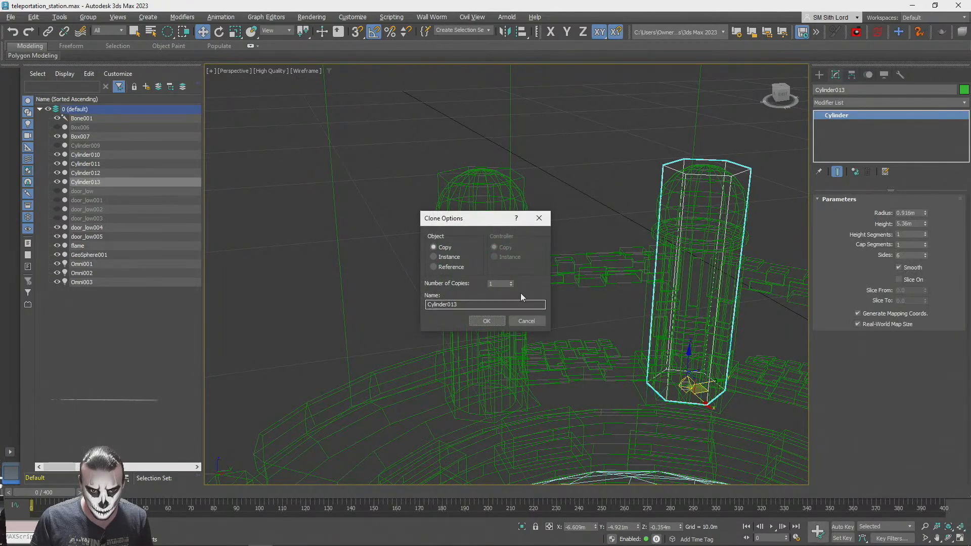
{"action": "left_click", "coordinate": [488, 324]}
{"action": "mouse_move", "coordinate": [767, 418]}
{"action": "middle_mouse_down", "text": "alt"}
{"action": "mouse_move", "coordinate": [487, 325]}
{"action": "mouse_move", "coordinate": [499, 332]}
{"action": "middle_mouse_up", "text": "alt"}
{"action": "scroll", "coordinate": [499, 333], "scroll_direction": "down", "scroll_amount": 3}
{"action": "scroll", "coordinate": [520, 365], "scroll_direction": "up", "scroll_amount": 3}
Fine-tune the copied cylinder around the second pillar to about X -6.268 m, Y -5.275 m
{"action": "middle_click_drag", "start_coordinate": [521, 366], "coordinate": [519, 426], "text": "alt"}
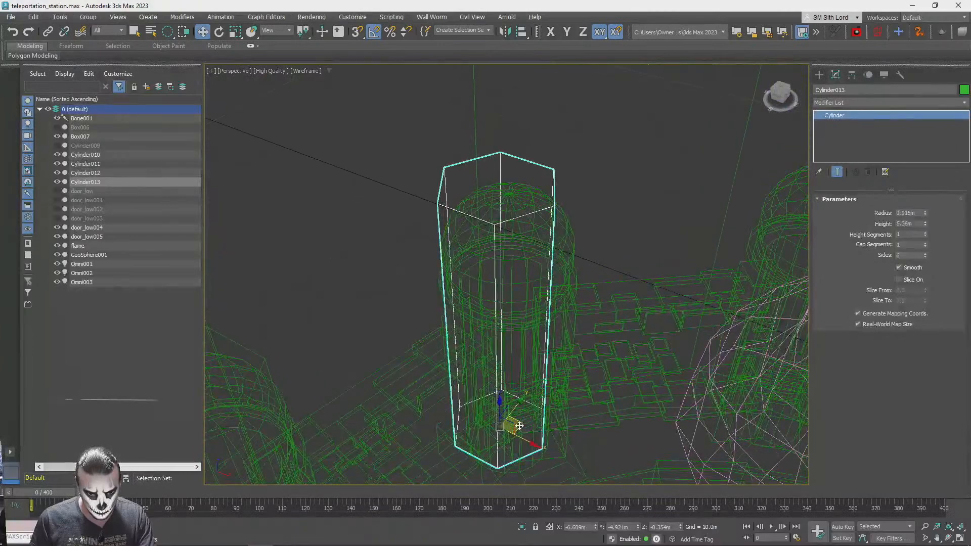
{"action": "key", "text": "F3"}
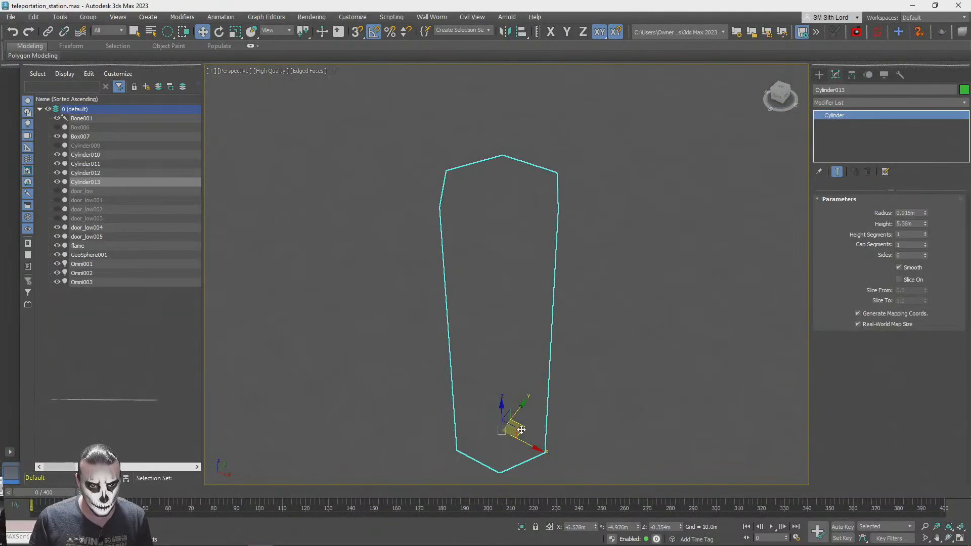
{"action": "scroll", "coordinate": [522, 430], "scroll_direction": "up", "scroll_amount": 4}
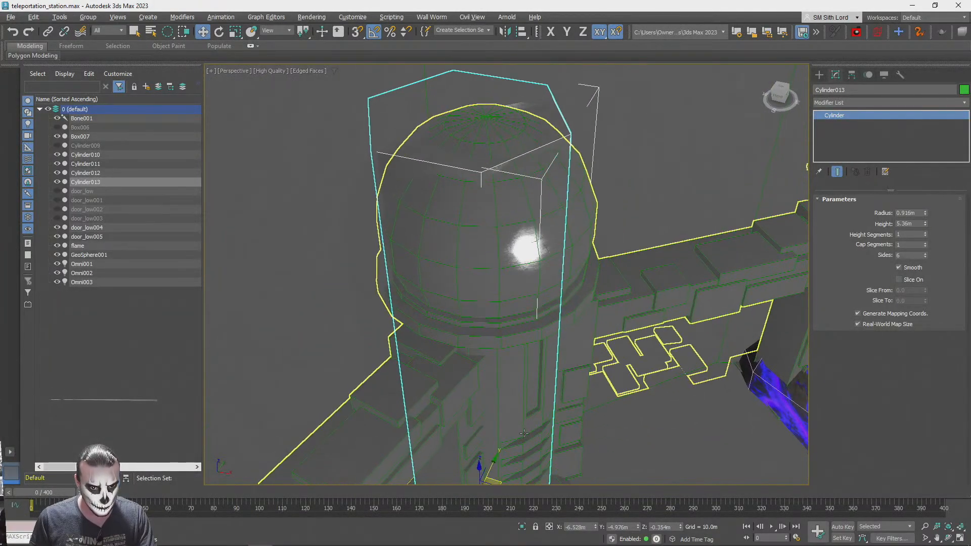
{"action": "middle_click_drag", "start_coordinate": [521, 428], "coordinate": [524, 399], "text": "alt"}
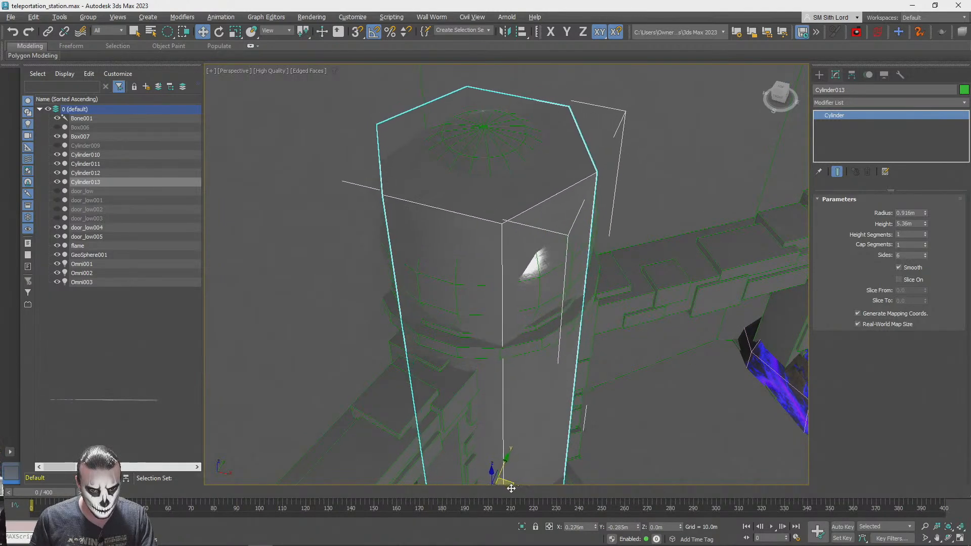
{"action": "middle_click_drag", "start_coordinate": [509, 488], "coordinate": [515, 453], "text": "alt"}
{"action": "scroll", "coordinate": [501, 435], "scroll_direction": "up", "scroll_amount": 3}
{"action": "middle_click_drag", "start_coordinate": [501, 435], "coordinate": [505, 386], "text": "alt"}
{"action": "scroll", "coordinate": [500, 402], "scroll_direction": "up", "scroll_amount": 3}
{"action": "scroll", "coordinate": [506, 386], "scroll_direction": "down", "scroll_amount": 4}
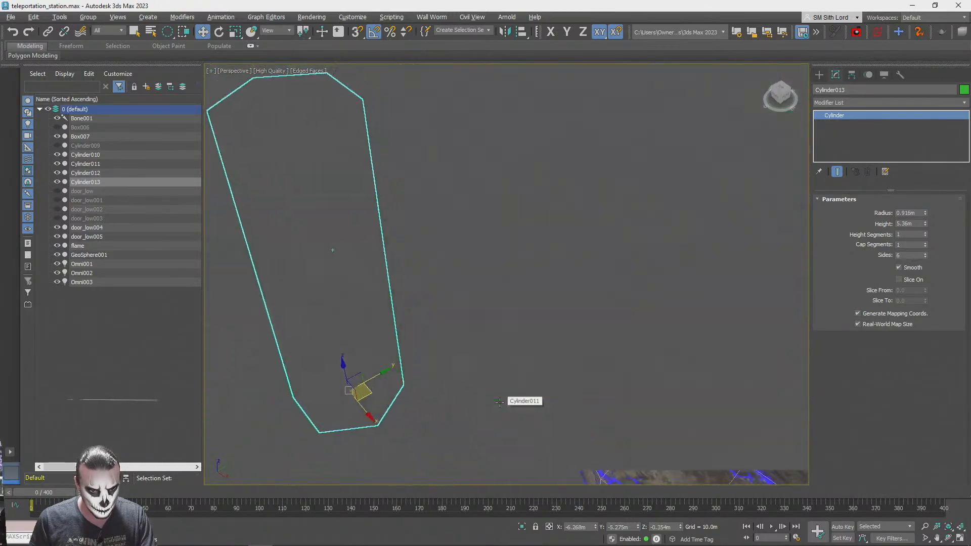
{"action": "scroll", "coordinate": [505, 386], "scroll_direction": "up", "scroll_amount": 3}
{"action": "scroll", "coordinate": [505, 387], "scroll_direction": "down", "scroll_amount": 3}
{"action": "middle_click_drag", "start_coordinate": [411, 408], "coordinate": [393, 412], "text": "alt"}
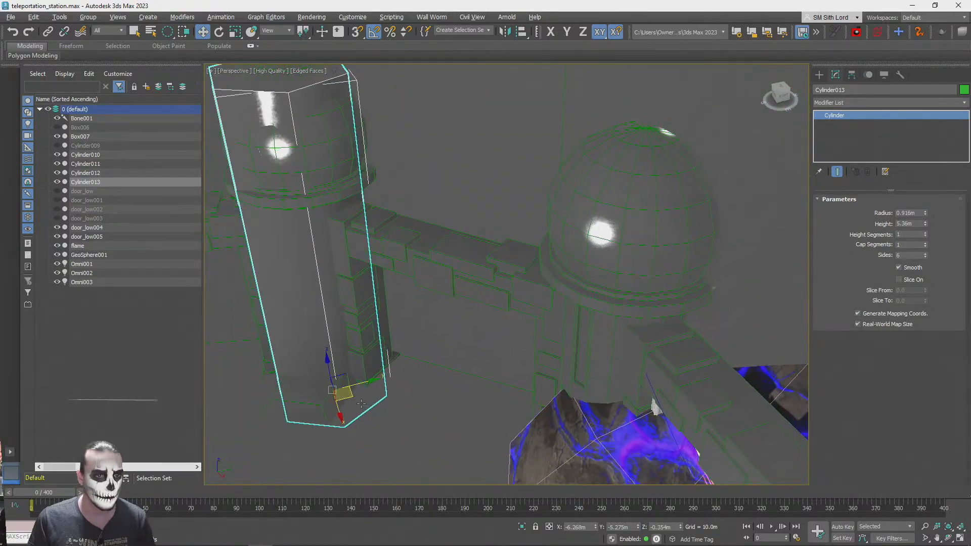
Copy the pillar cylinder onto the third and fourth pillars as independent objects Cylinder014 and Cylinder015
{"action": "mouse_move", "coordinate": [345, 393]}
{"action": "left_mouse_down"}
{"action": "mouse_move", "coordinate": [473, 506]}
{"action": "mouse_move", "coordinate": [624, 516]}
{"action": "mouse_move", "coordinate": [599, 512]}
{"action": "left_mouse_up"}
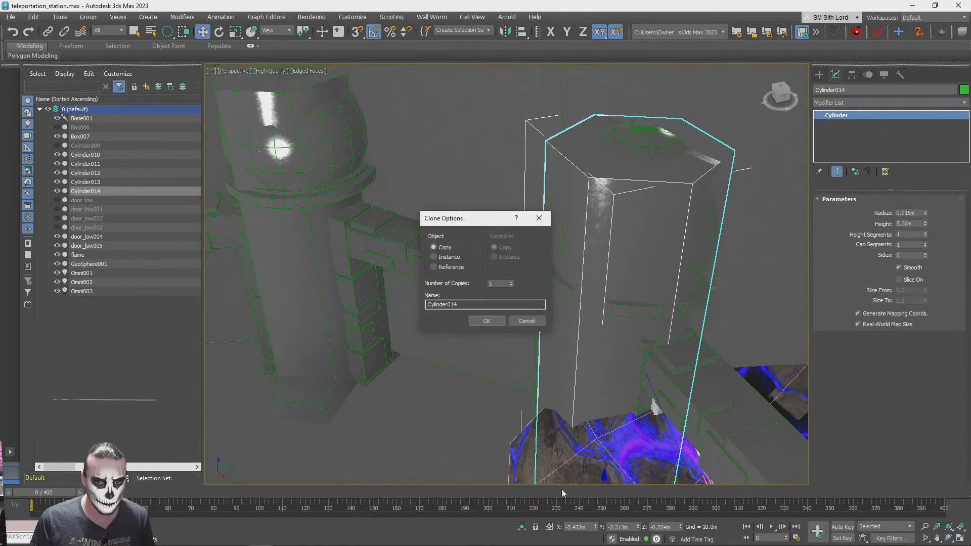
{"action": "left_click", "coordinate": [487, 321]}
{"action": "mouse_move", "coordinate": [498, 324]}
{"action": "middle_mouse_down", "text": "alt"}
{"action": "mouse_move", "coordinate": [516, 318]}
{"action": "mouse_move", "coordinate": [419, 395]}
{"action": "middle_mouse_up", "text": "alt"}
{"action": "mouse_move", "coordinate": [367, 447]}
{"action": "left_mouse_down"}
{"action": "mouse_move", "coordinate": [509, 373]}
{"action": "mouse_move", "coordinate": [632, 354]}
{"action": "left_mouse_up"}
{"action": "left_click", "coordinate": [487, 323]}
Copy the pillar cylinder onto the fifth and sixth pillars as independent objects Cylinder016 and Cylinder017
{"action": "middle_click_drag", "start_coordinate": [484, 322], "coordinate": [484, 343], "text": "alt"}
{"action": "mouse_move", "coordinate": [254, 394]}
{"action": "left_mouse_down"}
{"action": "mouse_move", "coordinate": [517, 343]}
{"action": "mouse_move", "coordinate": [518, 363]}
{"action": "left_mouse_up"}
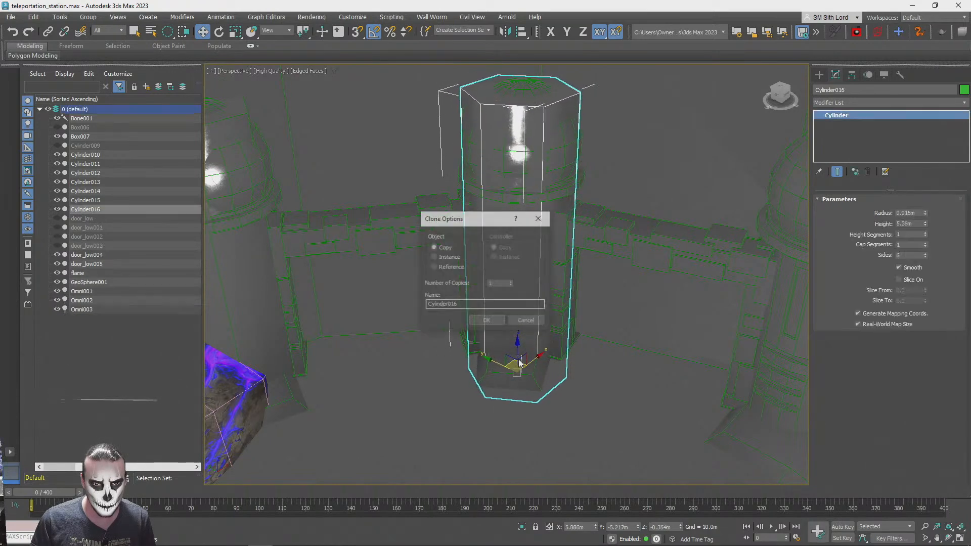
{"action": "left_click", "coordinate": [486, 325]}
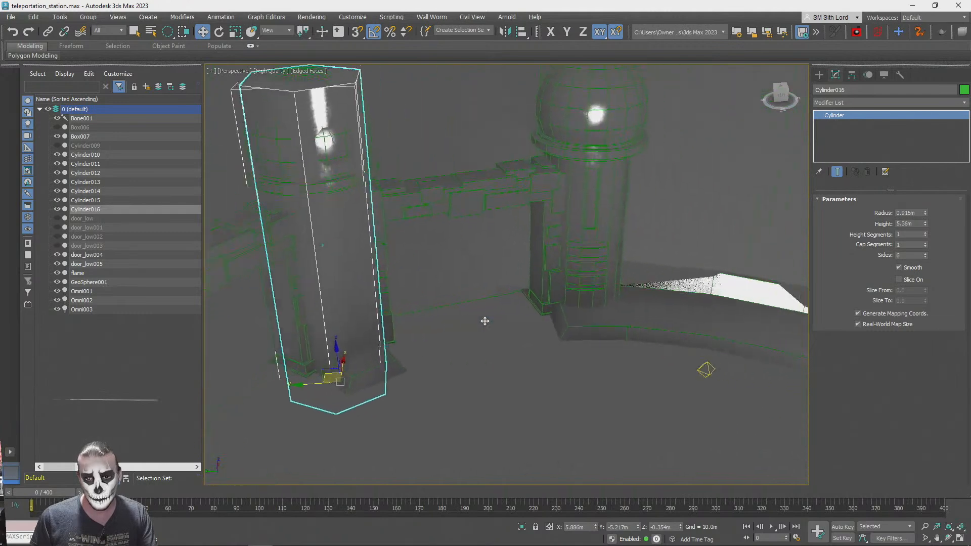
{"action": "left_click_drag", "start_coordinate": [309, 387], "coordinate": [545, 335]}
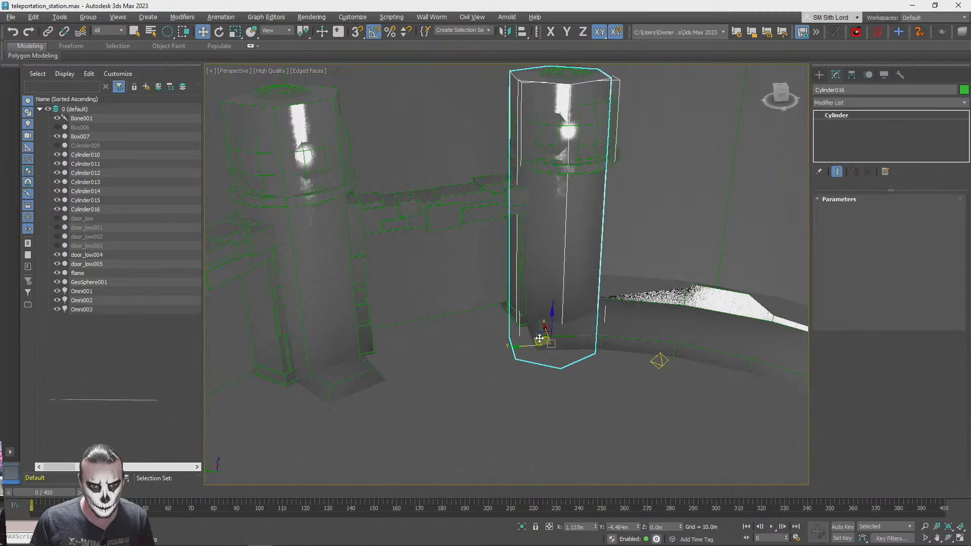
{"action": "left_click_drag", "start_coordinate": [540, 338], "coordinate": [540, 340], "text": "shift"}
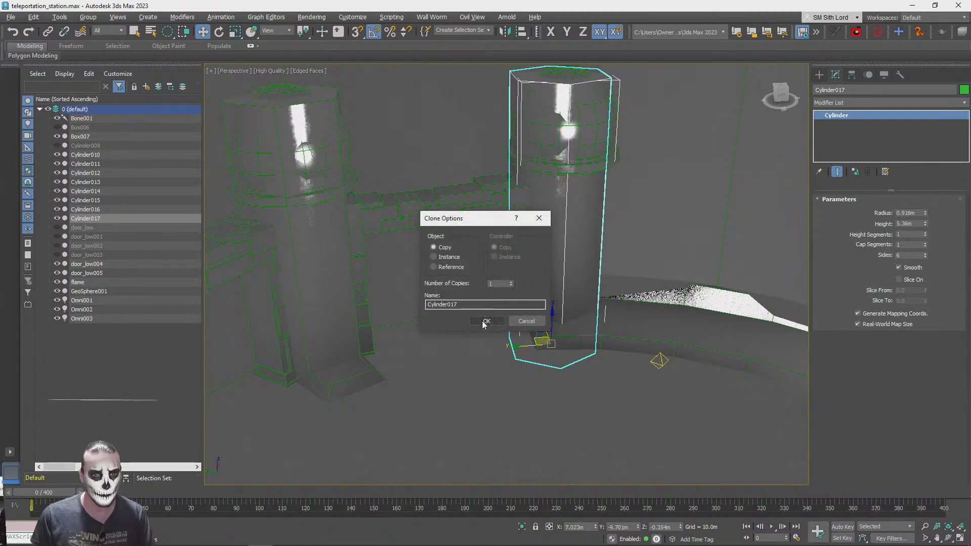
{"action": "left_click", "coordinate": [483, 325]}
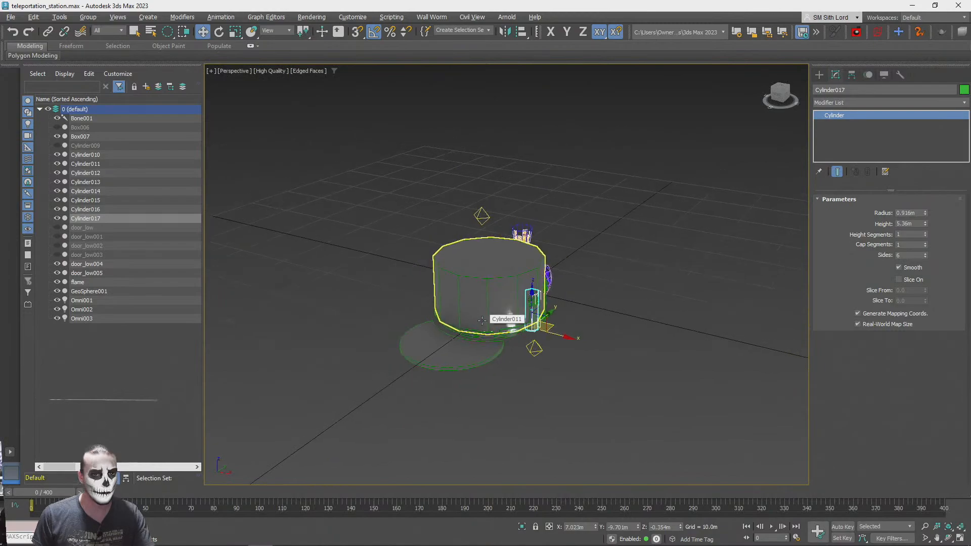
Convert the large 12-sided cylinder enclosing the platform to an editable poly
{"action": "scroll", "coordinate": [483, 320], "scroll_direction": "up", "scroll_amount": 10}
{"action": "scroll", "coordinate": [482, 320], "scroll_direction": "up", "scroll_amount": 10}
{"action": "scroll", "coordinate": [482, 320], "scroll_direction": "up", "scroll_amount": 10}
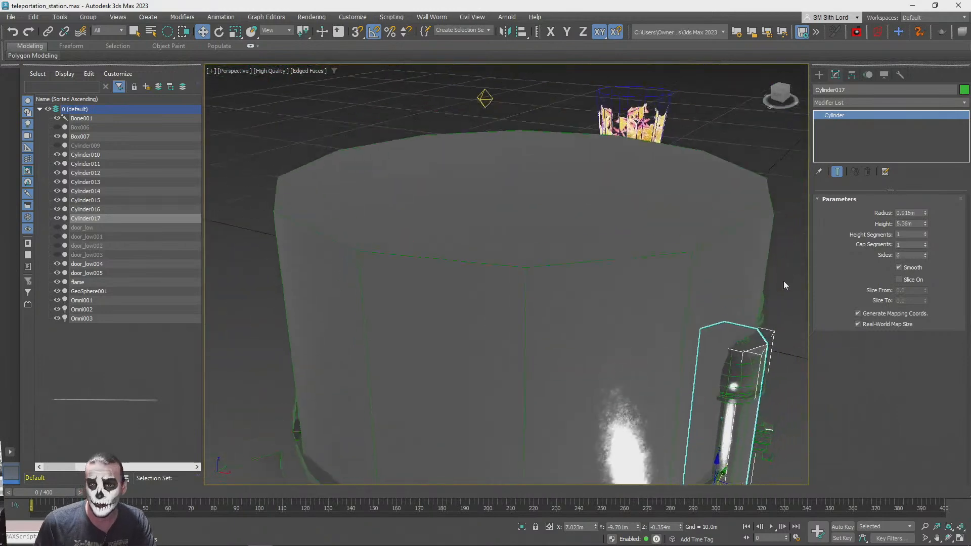
{"action": "scroll", "coordinate": [784, 284], "scroll_direction": "down", "scroll_amount": 10}
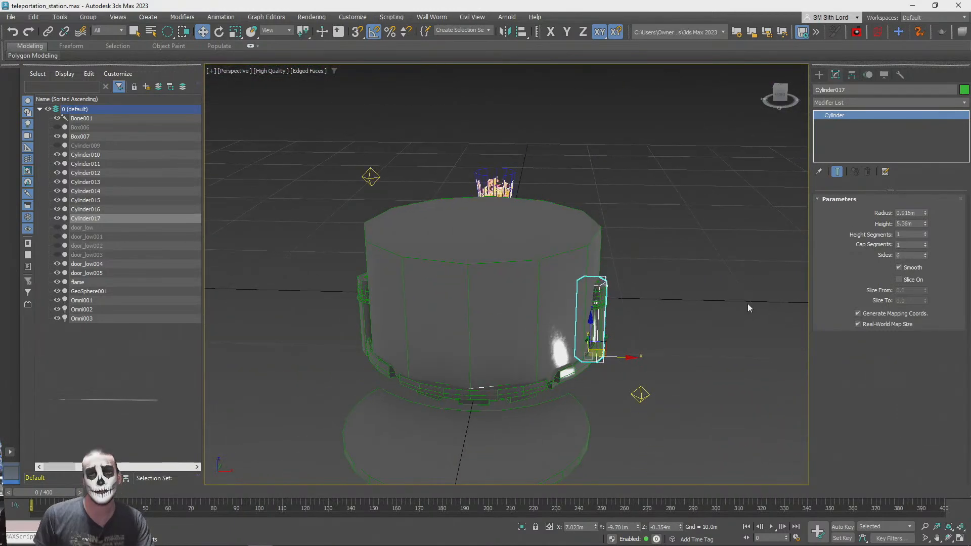
{"action": "key", "text": "F3"}
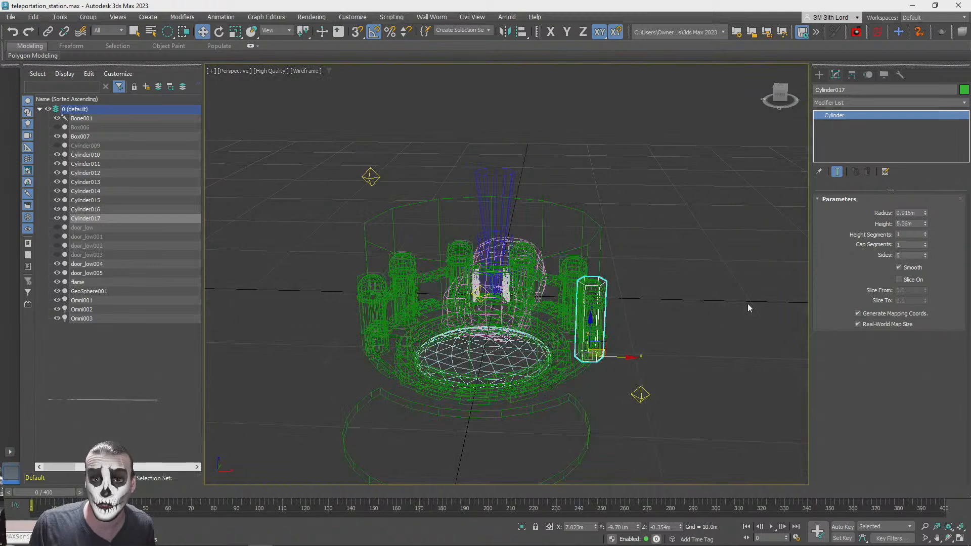
{"action": "key", "text": "F3"}
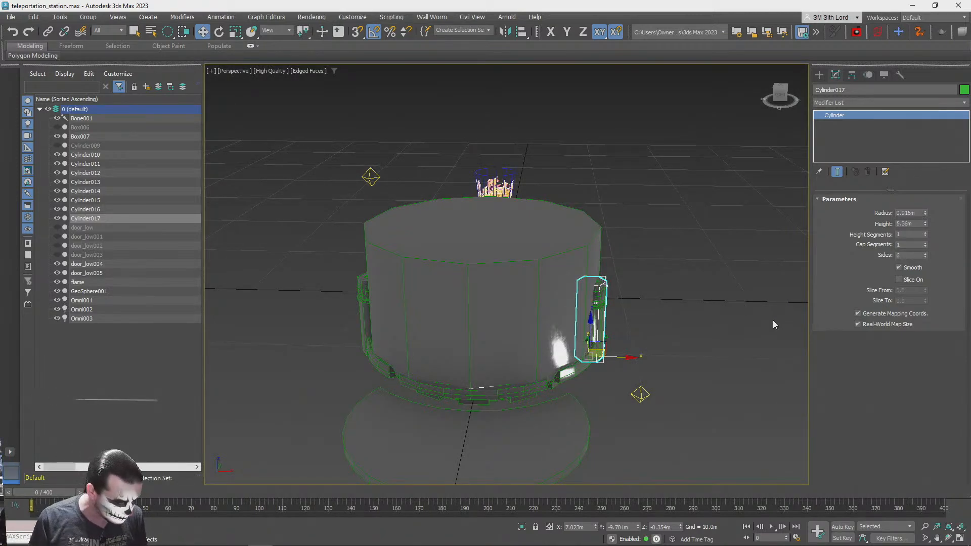
{"action": "left_click", "coordinate": [519, 274]}
{"action": "scroll", "coordinate": [519, 273], "scroll_direction": "up", "scroll_amount": 10}
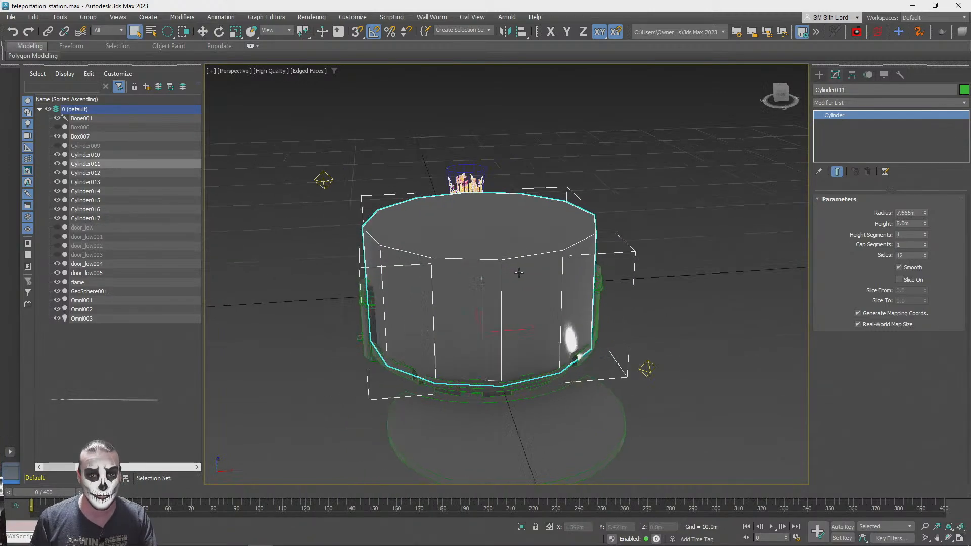
{"action": "key", "text": "z"}
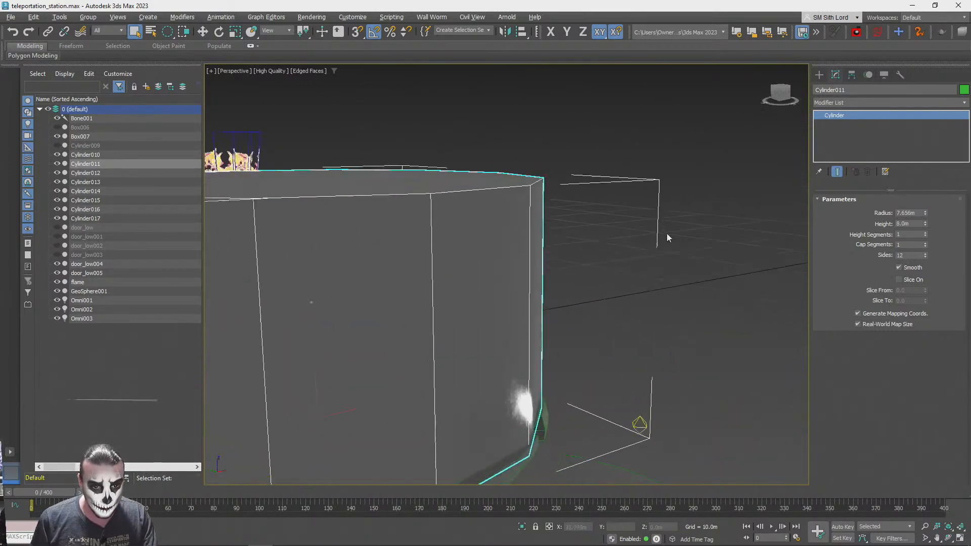
{"action": "right_click", "coordinate": [832, 115]}
{"action": "left_click", "coordinate": [883, 192]}
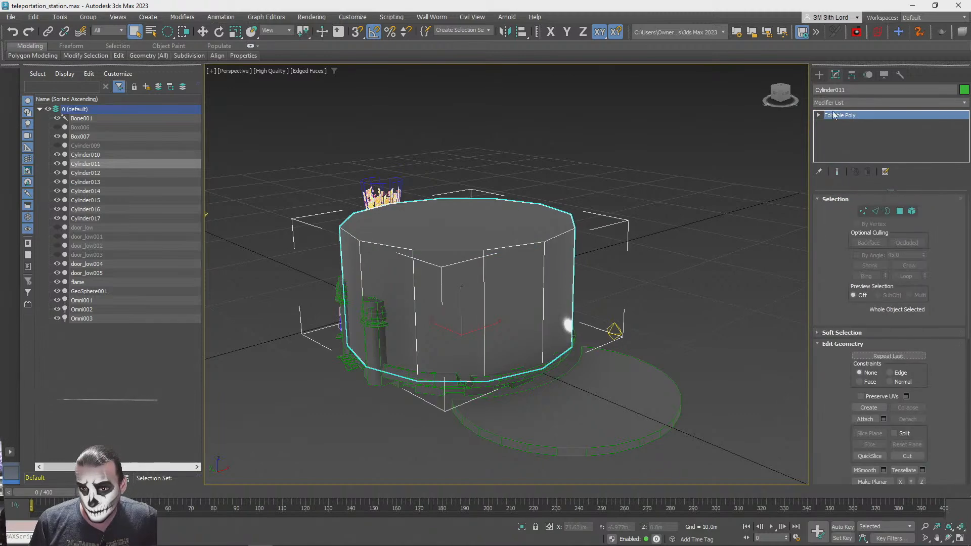
Flip the normals of all polygons of the large enclosing cylinder so they face inward
{"action": "left_click", "coordinate": [900, 210]}
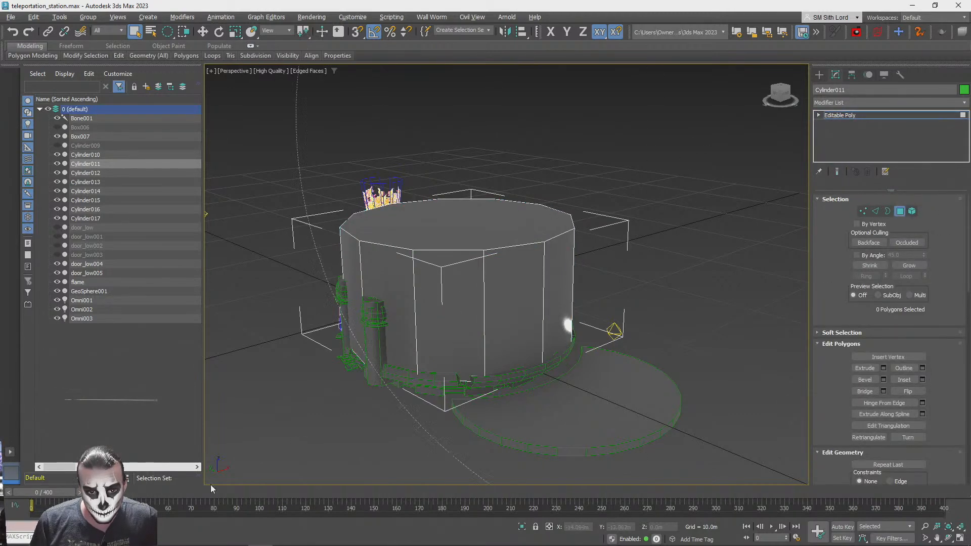
{"action": "key", "text": "ctrl+a"}
{"action": "left_click", "coordinate": [910, 391]}
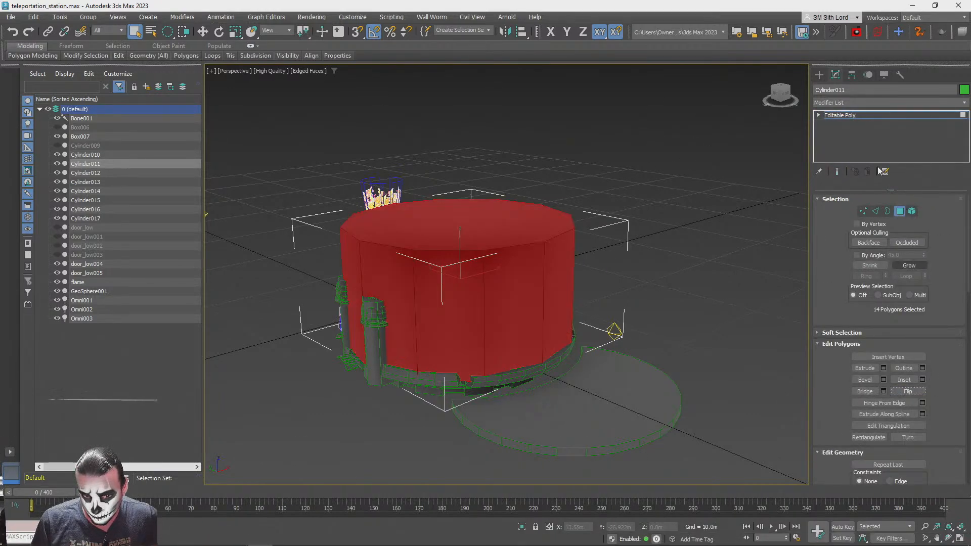
{"action": "left_click", "coordinate": [857, 115]}
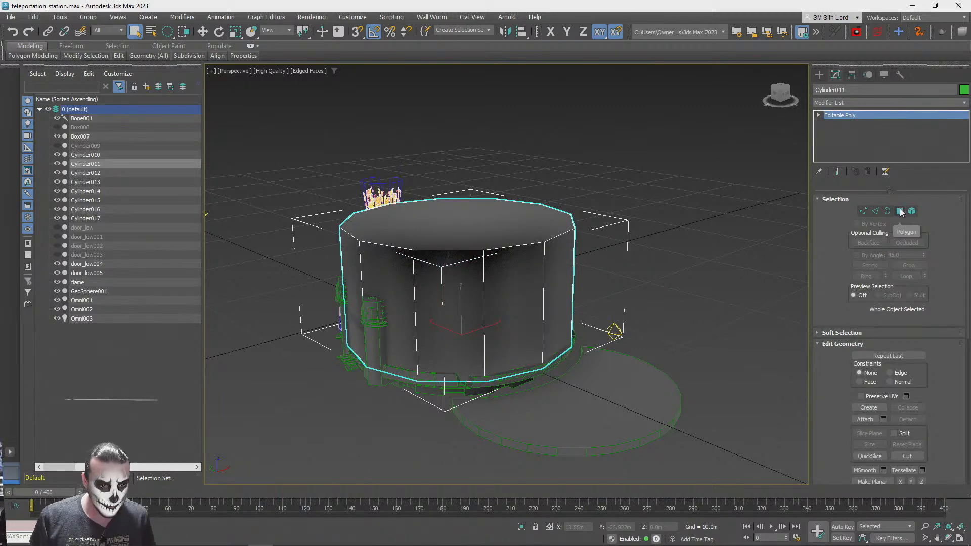
Attach all six pillar cylinders to the large enclosing cylinder, working in wireframe display
{"action": "key", "text": "F3"}
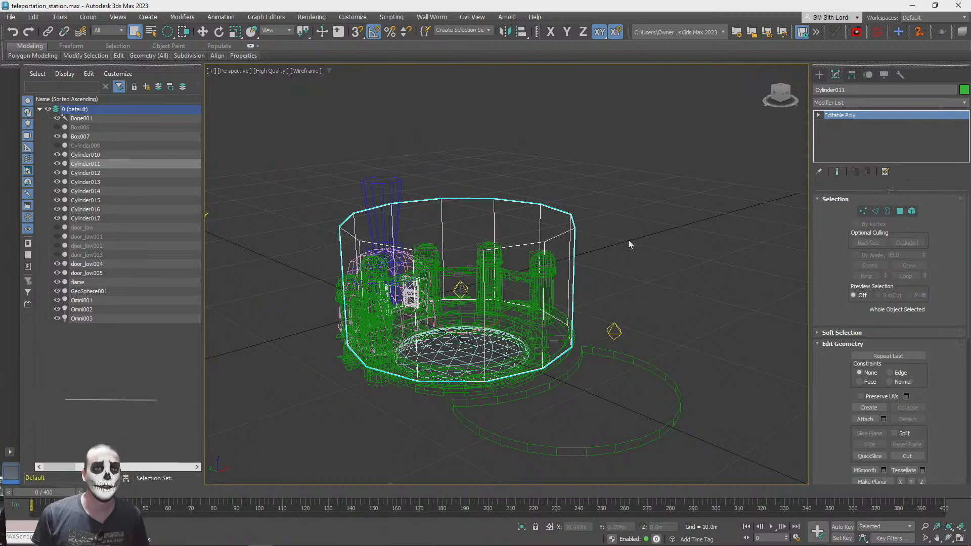
{"action": "left_click", "coordinate": [912, 212]}
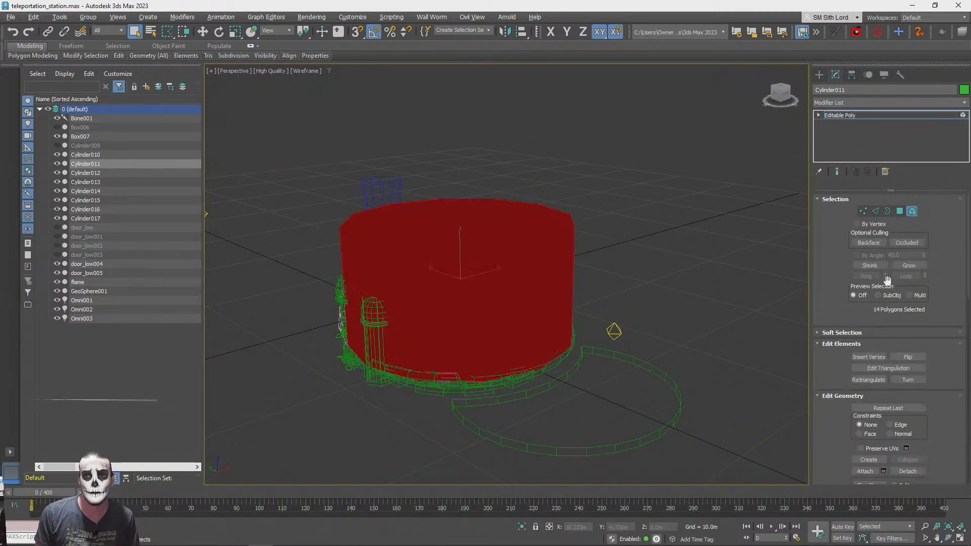
{"action": "left_click", "coordinate": [715, 256]}
{"action": "scroll", "coordinate": [601, 168], "scroll_direction": "up", "scroll_amount": 10}
{"action": "middle_click_drag", "start_coordinate": [601, 168], "coordinate": [546, 157], "text": "alt"}
{"action": "left_click", "coordinate": [511, 193]}
{"action": "left_click", "coordinate": [482, 195]}
{"action": "left_click", "coordinate": [659, 150]}
{"action": "middle_click_drag", "start_coordinate": [659, 150], "coordinate": [867, 275], "text": "alt"}
{"action": "left_click", "coordinate": [468, 160]}
{"action": "left_click", "coordinate": [526, 221]}
{"action": "left_click", "coordinate": [517, 163]}
{"action": "scroll", "coordinate": [640, 181], "scroll_direction": "down", "scroll_amount": 5}
{"action": "scroll", "coordinate": [425, 226], "scroll_direction": "up", "scroll_amount": 3}
{"action": "scroll", "coordinate": [425, 226], "scroll_direction": "down", "scroll_amount": 3}
{"action": "middle_click_drag", "start_coordinate": [425, 226], "coordinate": [937, 253], "text": "alt"}
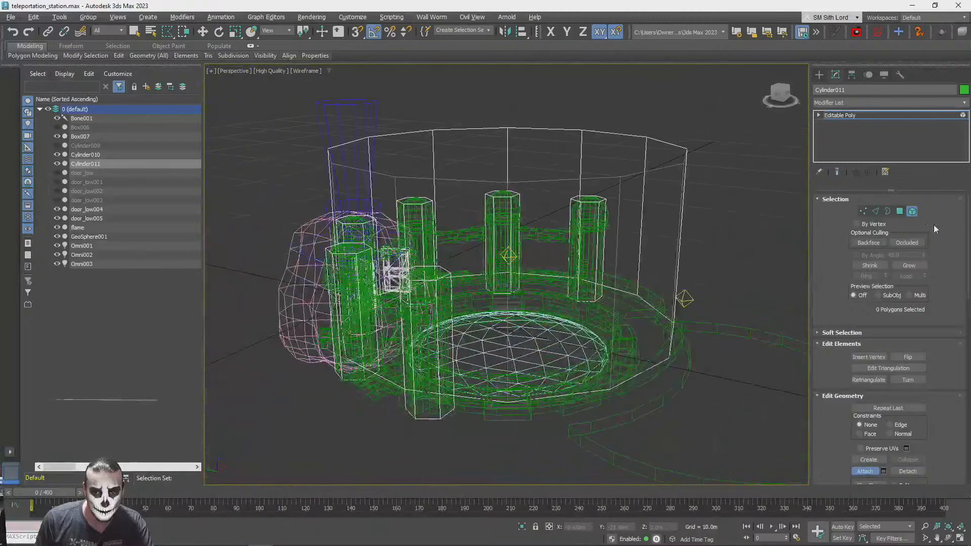
{"action": "left_click", "coordinate": [864, 475]}
Return to shaded display and open the ScratchedBrushedSteel material in the Slate Material Editor
{"action": "middle_click_drag", "start_coordinate": [652, 223], "coordinate": [692, 243], "text": "alt"}
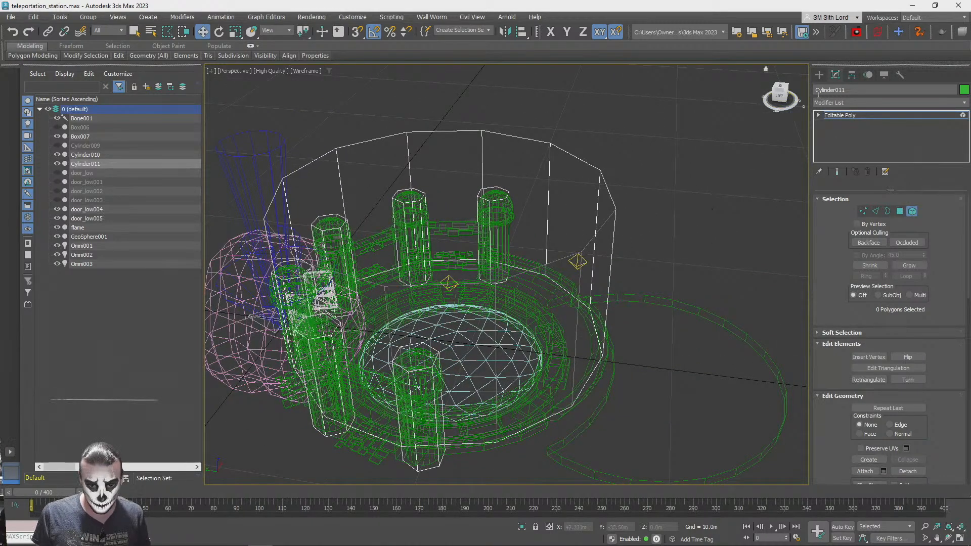
{"action": "key", "text": "F3"}
{"action": "key", "text": "m"}
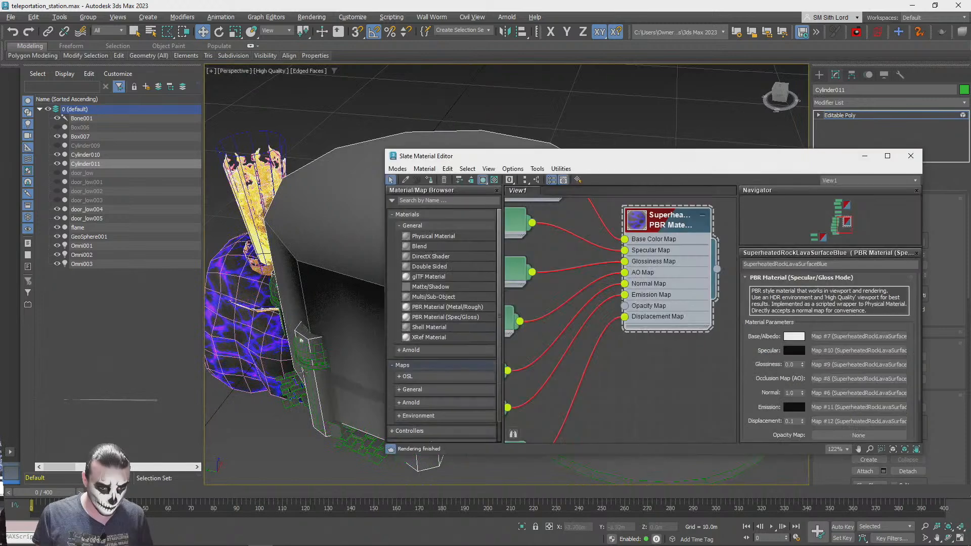
{"action": "scroll", "coordinate": [627, 248], "scroll_direction": "down", "scroll_amount": 6}
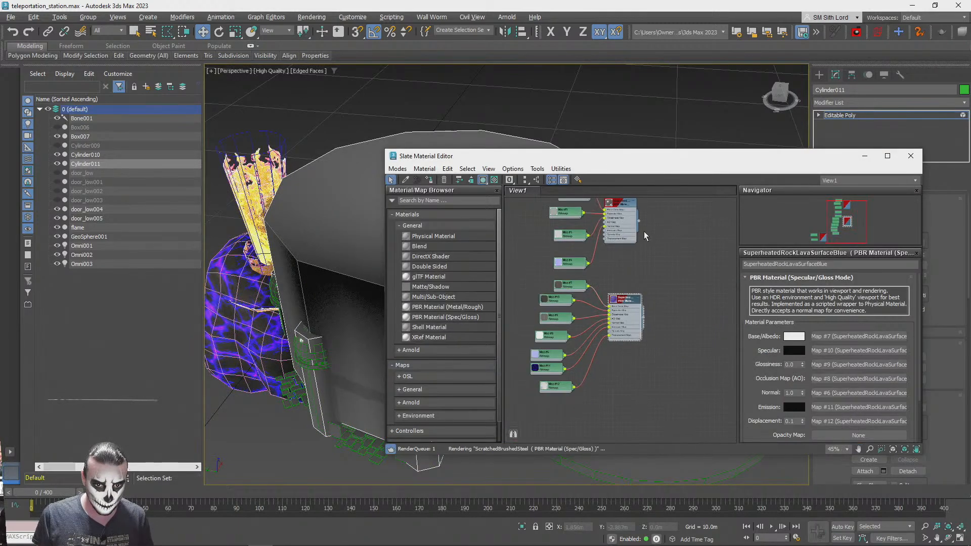
{"action": "middle_click_drag", "start_coordinate": [622, 367], "coordinate": [616, 312]}
{"action": "double_click", "coordinate": [575, 269]}
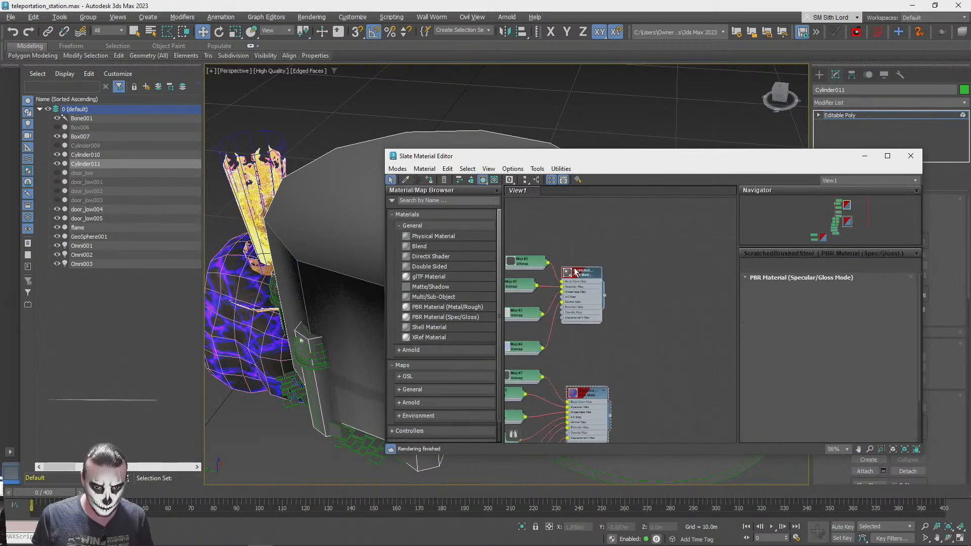
Create a box about 3.753 m long, 6.423 m wide and 1.085 m high at the front edge of the enclosing cylinder
{"action": "left_click_drag", "start_coordinate": [705, 164], "coordinate": [362, 287]}
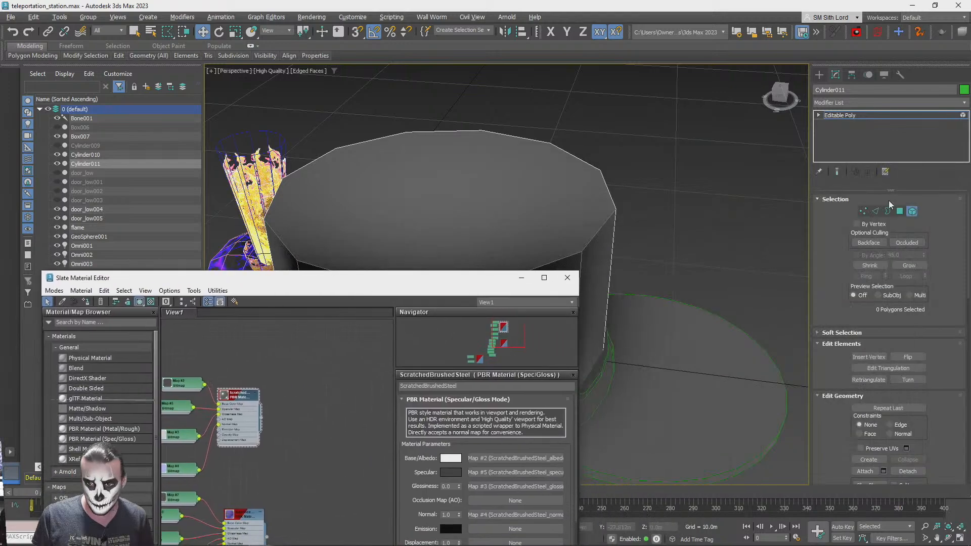
{"action": "scroll", "coordinate": [637, 298], "scroll_direction": "down", "scroll_amount": 3}
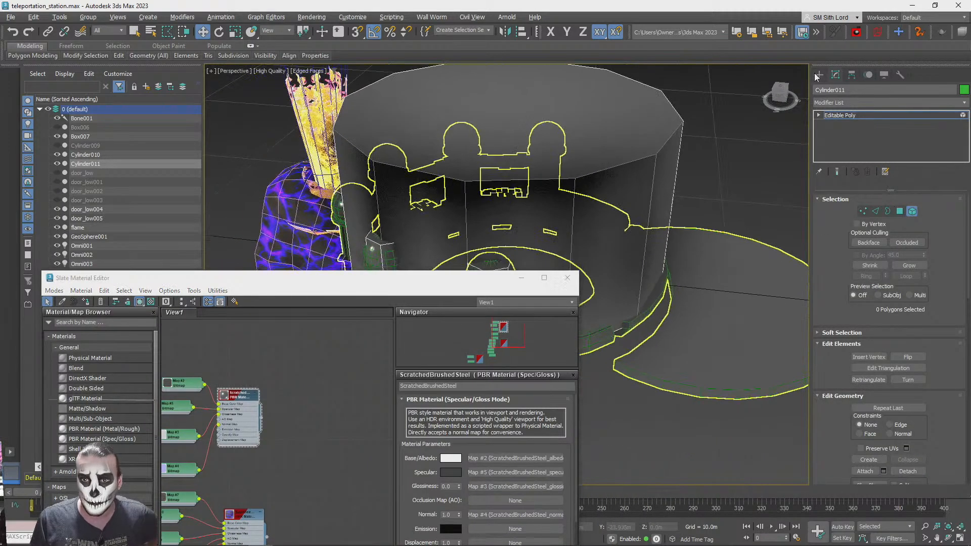
{"action": "left_click", "coordinate": [817, 75]}
{"action": "left_click", "coordinate": [819, 91]}
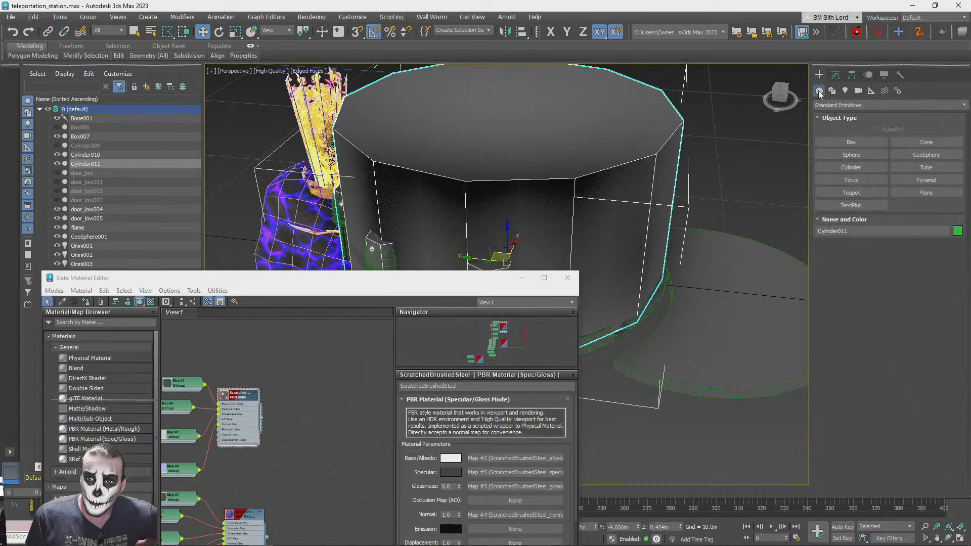
{"action": "left_click", "coordinate": [852, 142]}
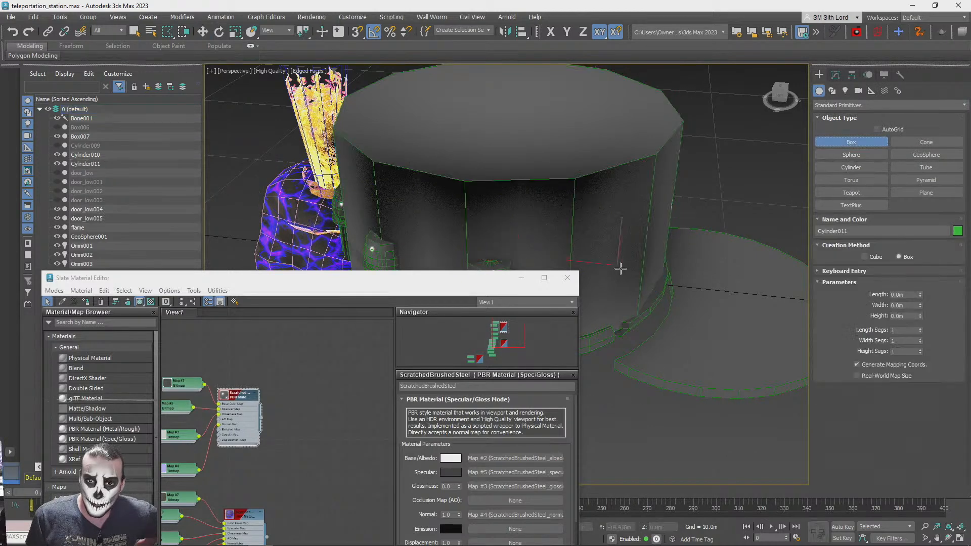
{"action": "left_click_drag", "start_coordinate": [672, 323], "coordinate": [680, 331]}
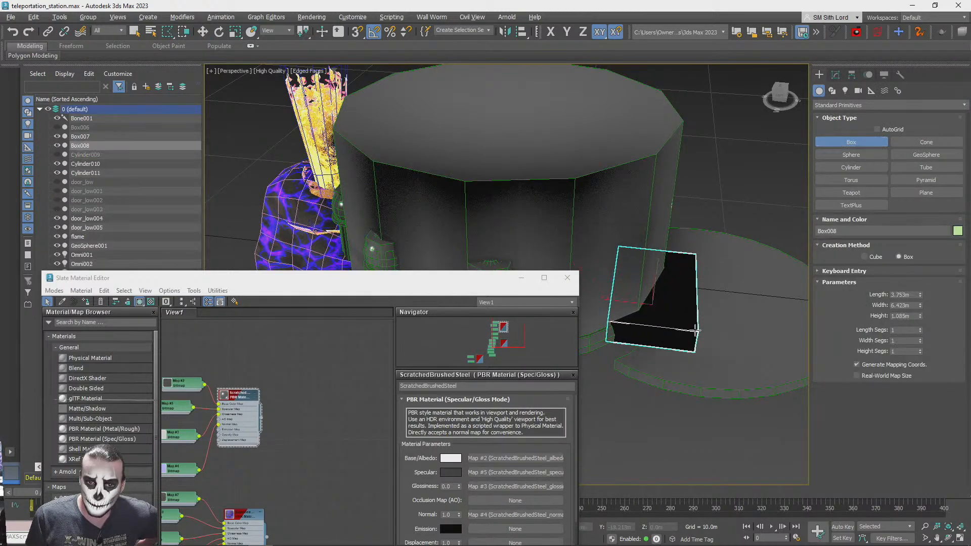
Assign the ScratchedBrushedSteel material to the new box and enable Real-World Map Size for it
{"action": "left_click", "coordinate": [86, 302]}
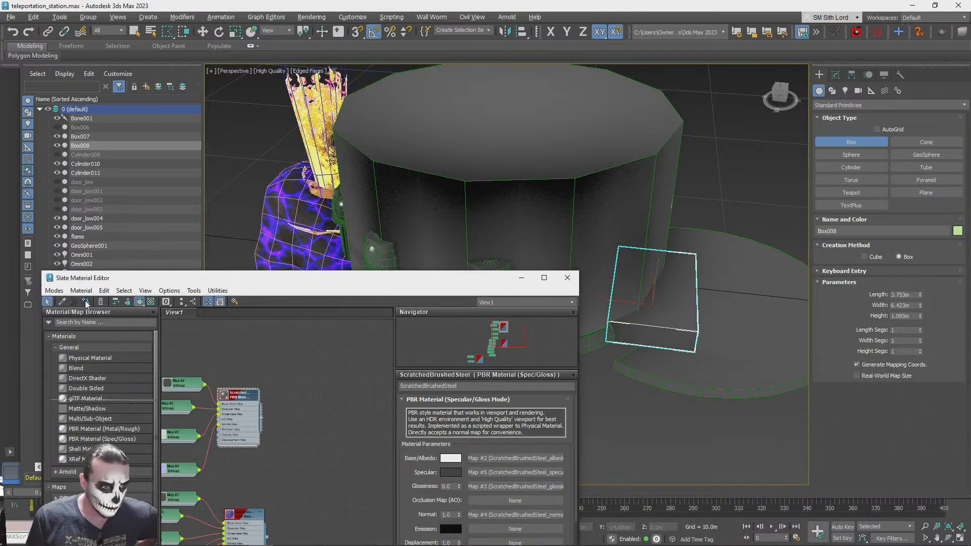
{"action": "left_click", "coordinate": [568, 278]}
{"action": "left_click", "coordinate": [885, 374]}
Move the box along X to about -0.086 m, centring it at the station's entrance
{"action": "middle_click_drag", "start_coordinate": [628, 297], "coordinate": [513, 277], "text": "alt"}
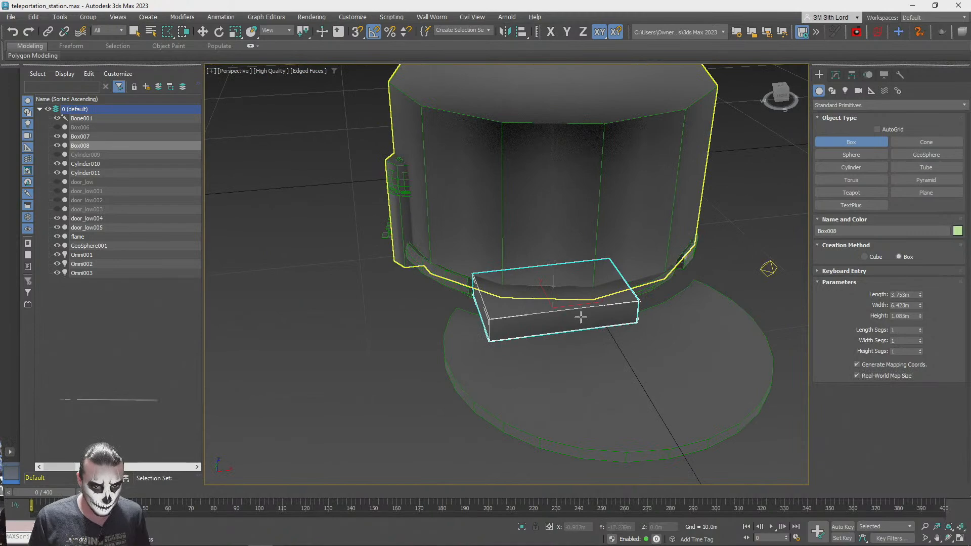
{"action": "key", "text": "w"}
{"action": "left_click_drag", "start_coordinate": [579, 302], "coordinate": [616, 300]}
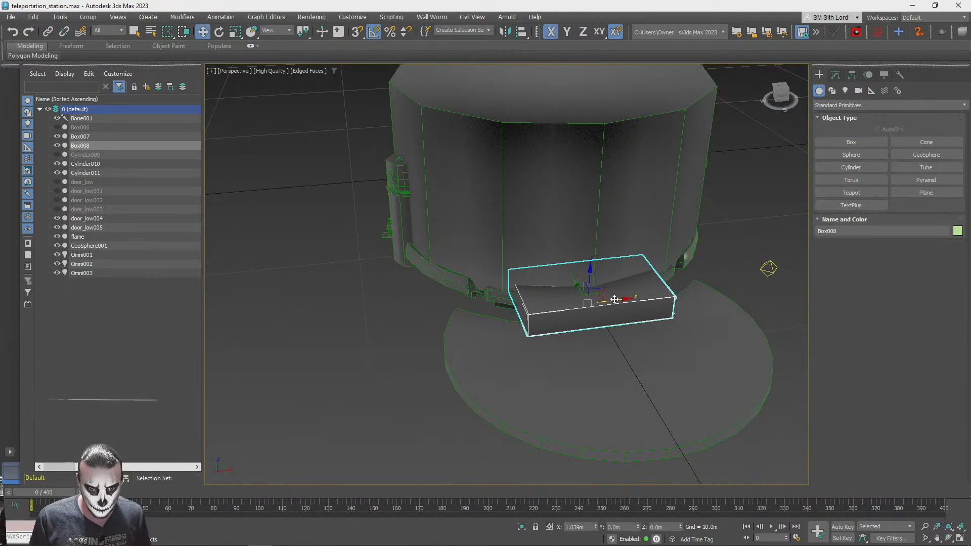
{"action": "middle_click_drag", "start_coordinate": [617, 299], "coordinate": [579, 317], "text": "alt"}
{"action": "scroll", "coordinate": [523, 311], "scroll_direction": "up", "scroll_amount": 6}
{"action": "scroll", "coordinate": [529, 330], "scroll_direction": "down", "scroll_amount": 3}
Switch to the launched Teleportation Station scene in the browser and examine the area around the central platform
{"action": "key", "text": "alt+Tab"}
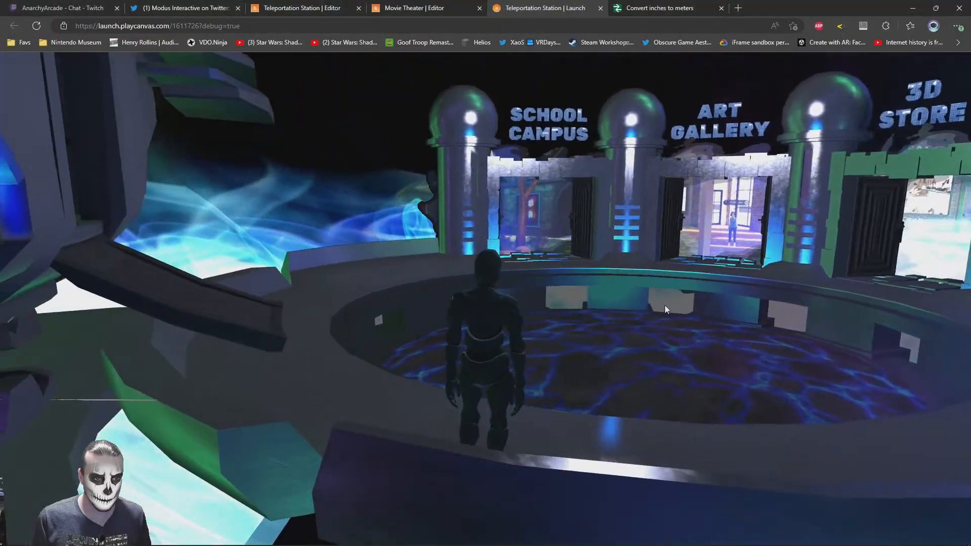
{"action": "left_click_drag", "start_coordinate": [665, 305], "coordinate": [541, 331]}
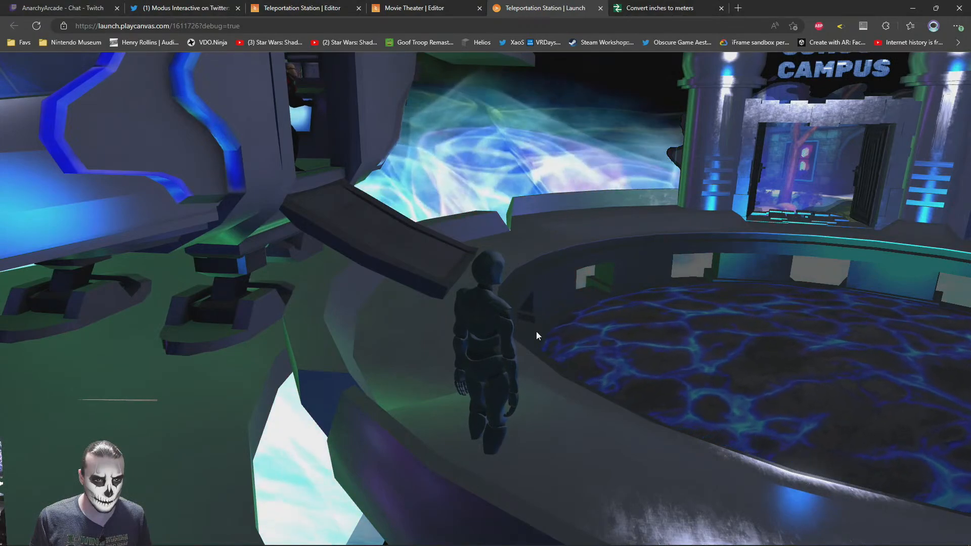
{"action": "key", "text": "alt+Tab"}
Resize the box to about 3.918 m wide and 8.759 m high, and move it to about Y -16.179 m
{"action": "left_click", "coordinate": [835, 75]}
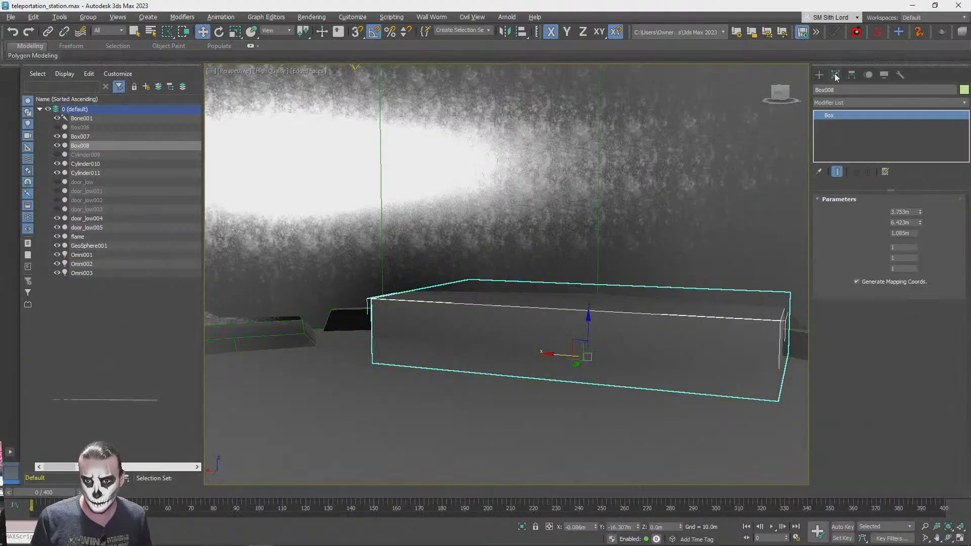
{"action": "left_click_drag", "start_coordinate": [921, 233], "coordinate": [923, 261]}
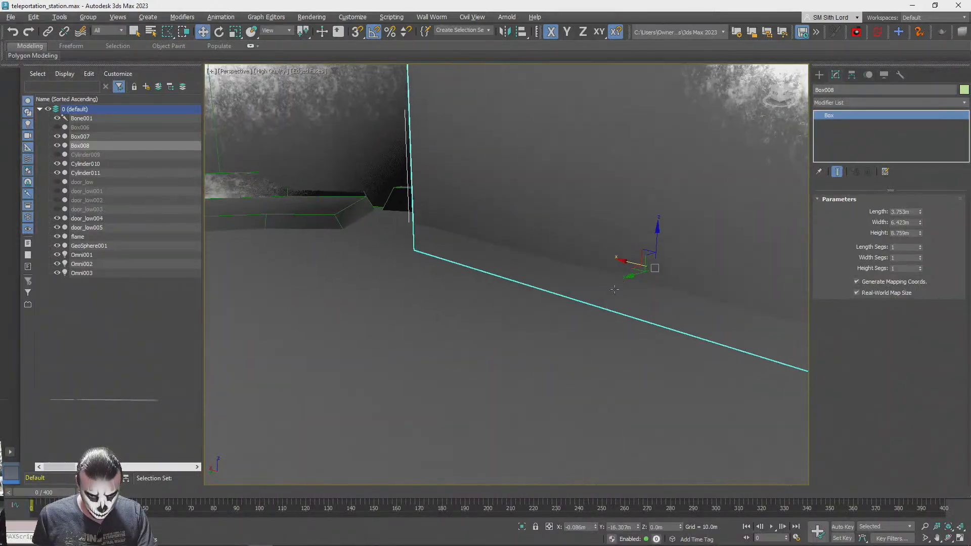
{"action": "left_click_drag", "start_coordinate": [630, 275], "coordinate": [608, 280]}
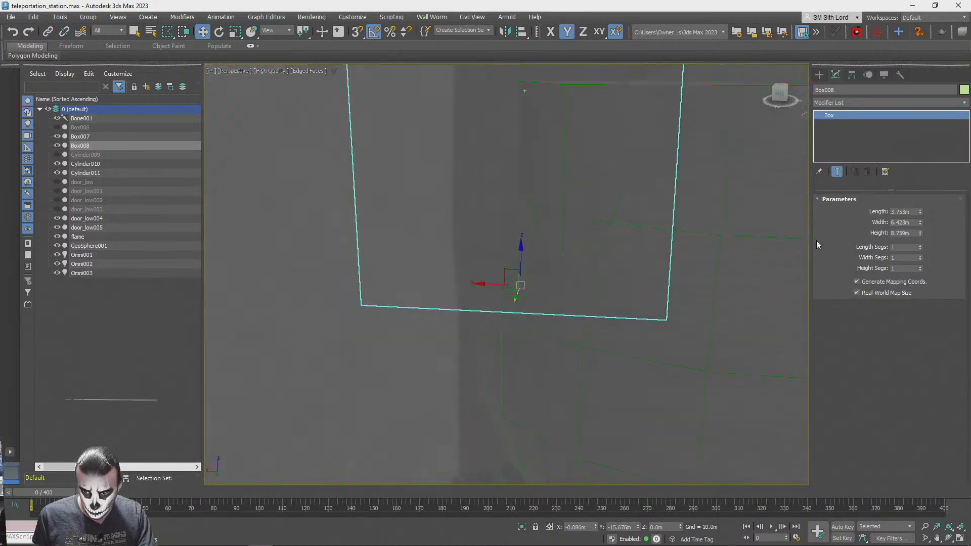
{"action": "left_click_drag", "start_coordinate": [921, 220], "coordinate": [924, 238]}
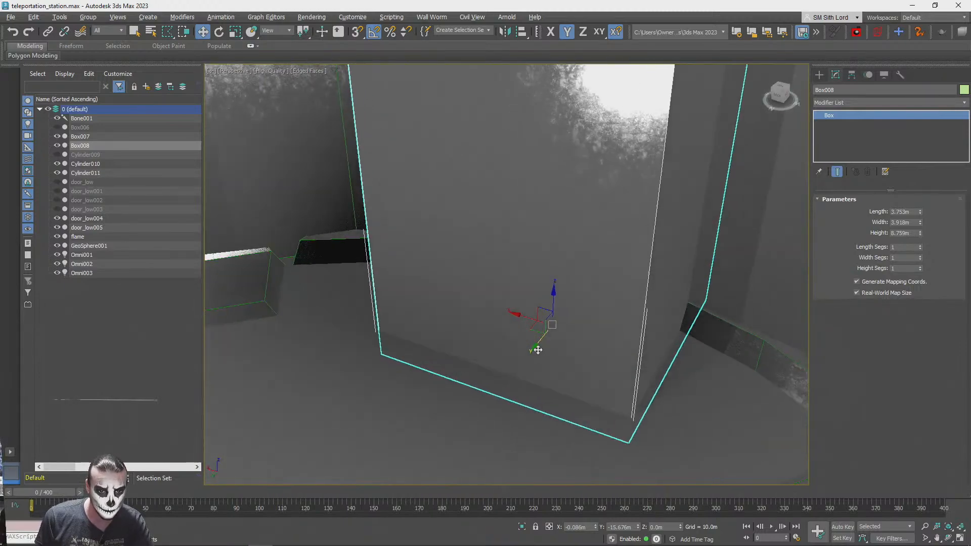
{"action": "left_click_drag", "start_coordinate": [541, 346], "coordinate": [535, 325]}
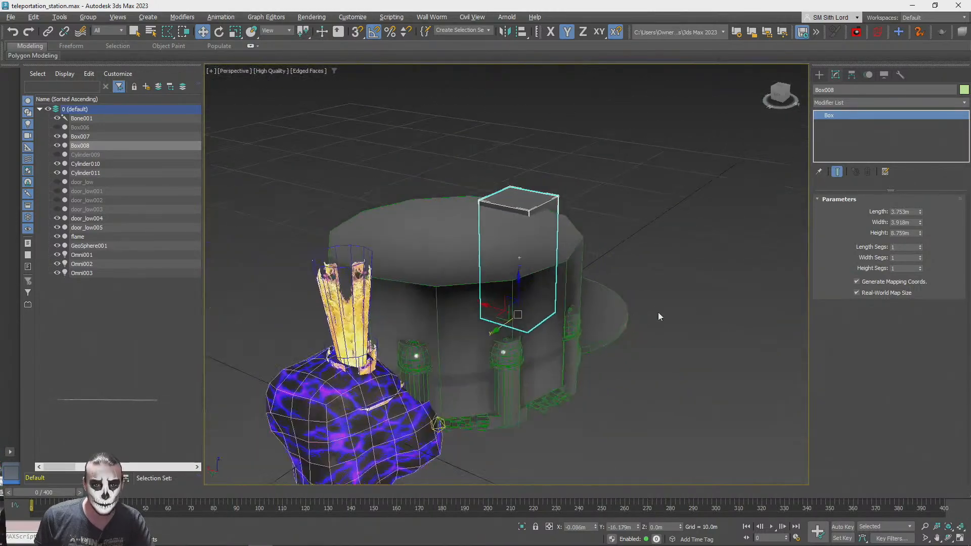
Attach the tall entrance box to the combined enclosing cylinder object Cylinder011
{"action": "left_click", "coordinate": [655, 219]}
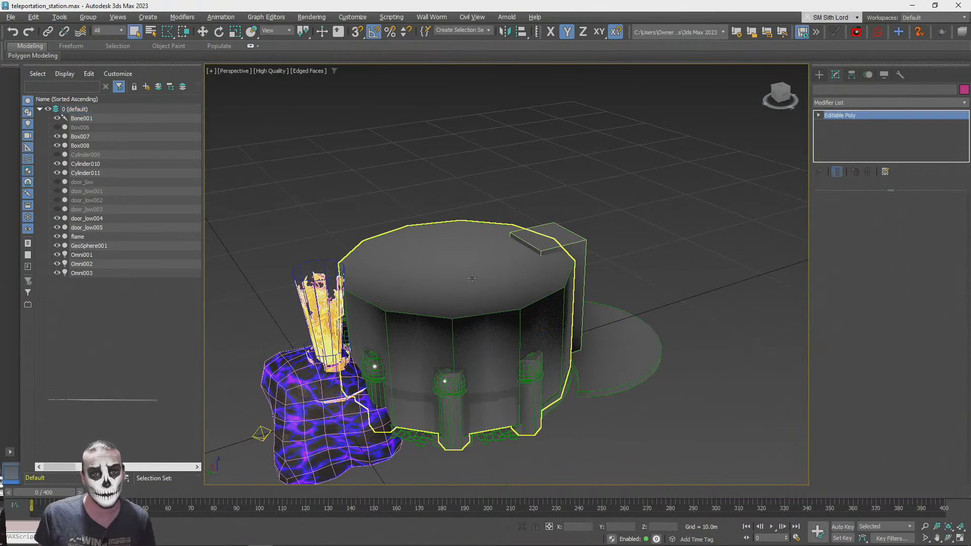
{"action": "left_click", "coordinate": [473, 278]}
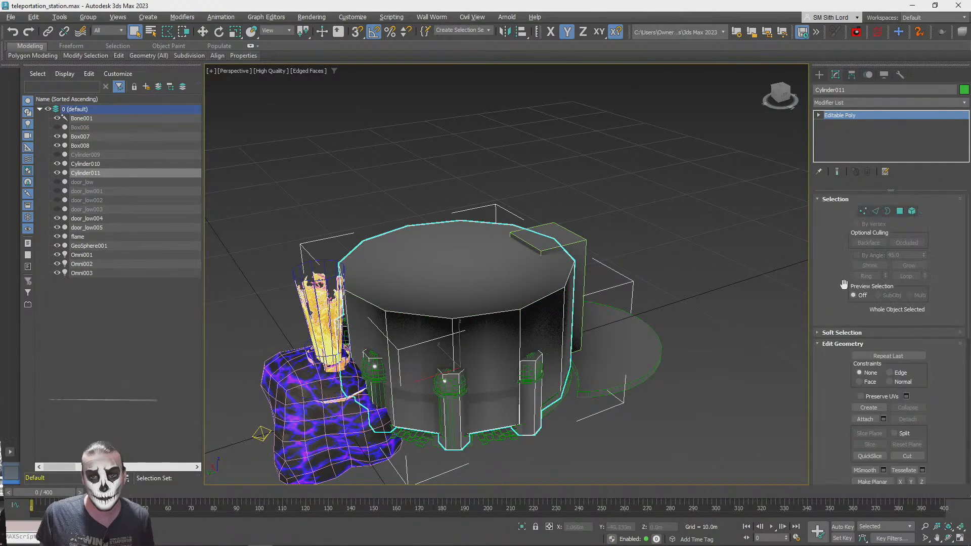
{"action": "left_click", "coordinate": [606, 260]}
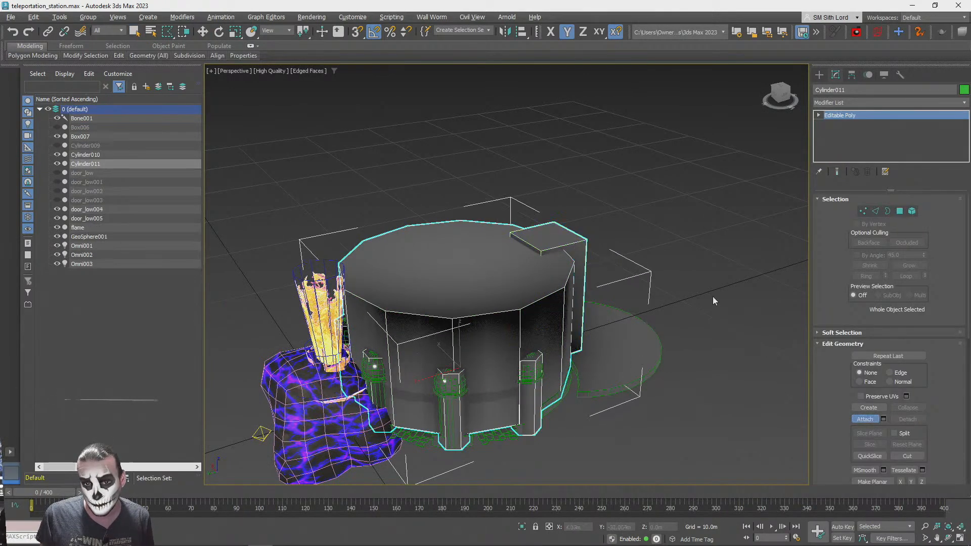
Move only Cylinder011's pivot to the world origin at X 0, Y 0, Z 0
{"action": "left_click", "coordinate": [852, 75]}
{"action": "left_click", "coordinate": [881, 144]}
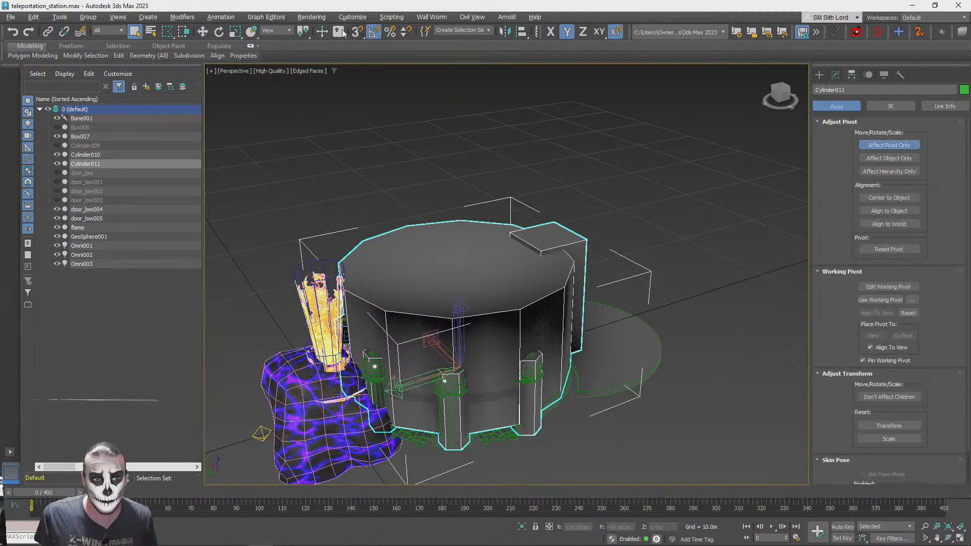
{"action": "right_click", "coordinate": [203, 32]}
{"action": "right_click", "coordinate": [462, 194]}
{"action": "left_click", "coordinate": [534, 162]}
{"action": "left_click", "coordinate": [875, 146]}
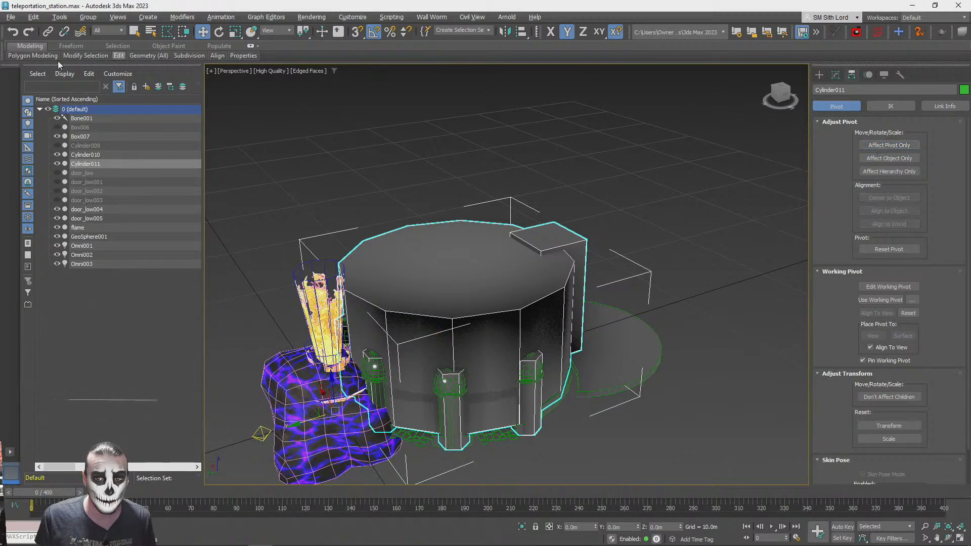
Export the selected Cylinder011 enclosure to the Desktop as teleportation_station_col.fbx with the existing FBX export settings
{"action": "left_click", "coordinate": [10, 16]}
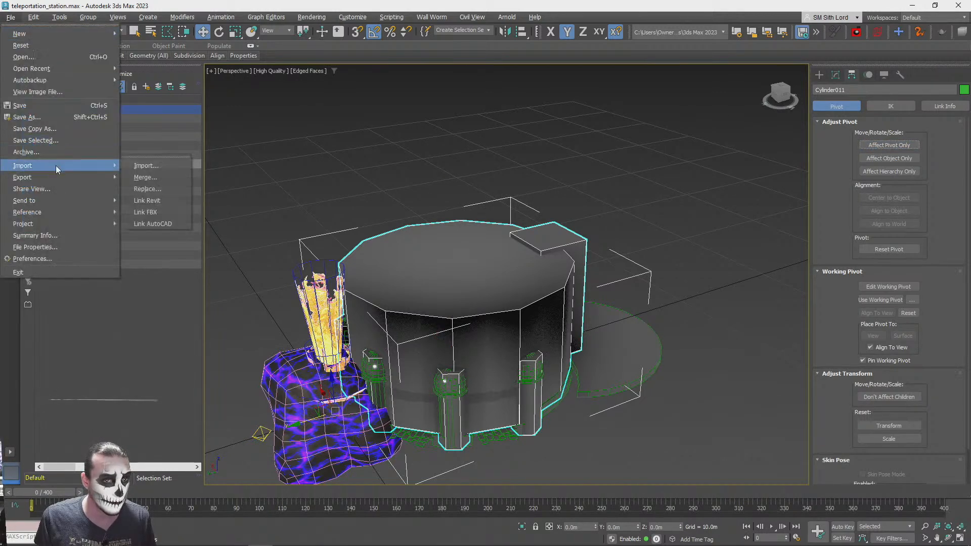
{"action": "left_click", "coordinate": [154, 189]}
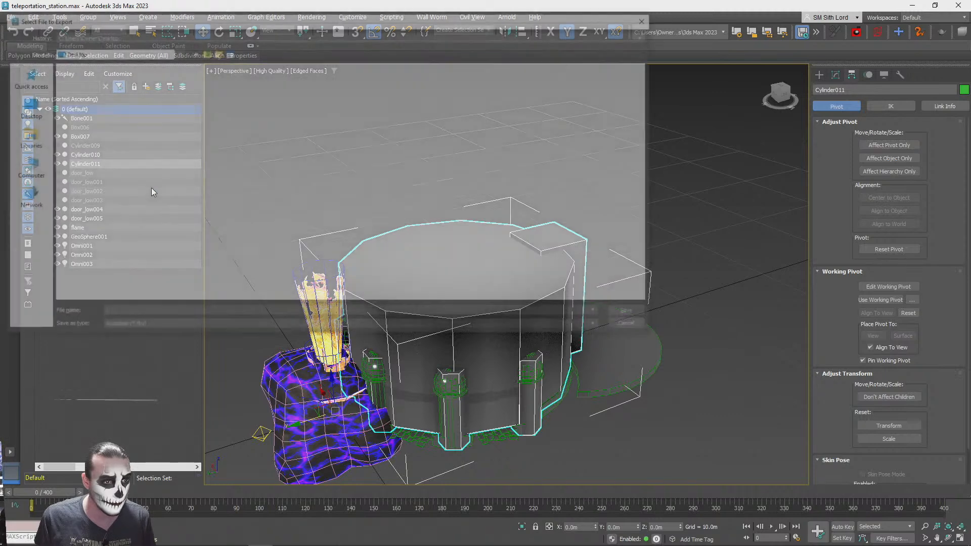
{"action": "type", "text": "telepo"}
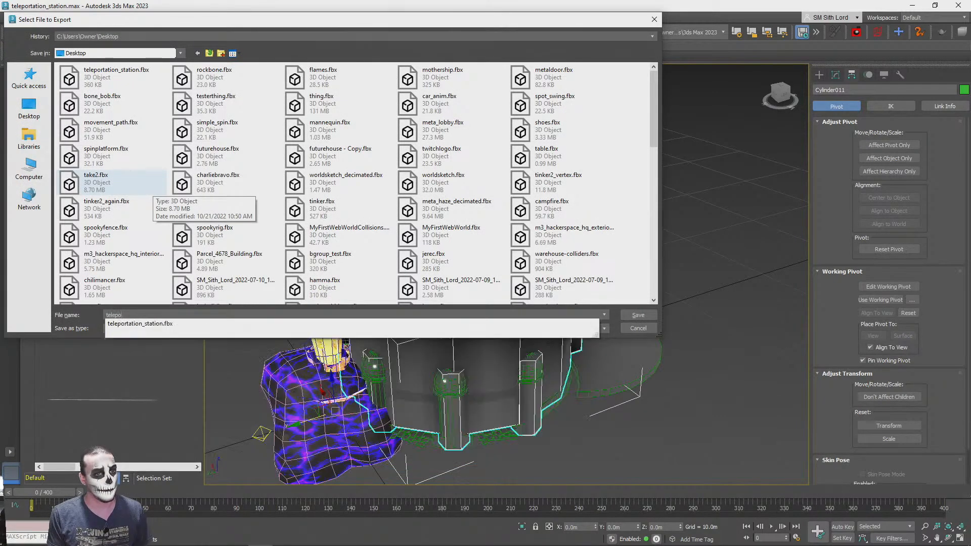
{"action": "key", "text": "Down"}
{"action": "key", "text": "BackSpace"}
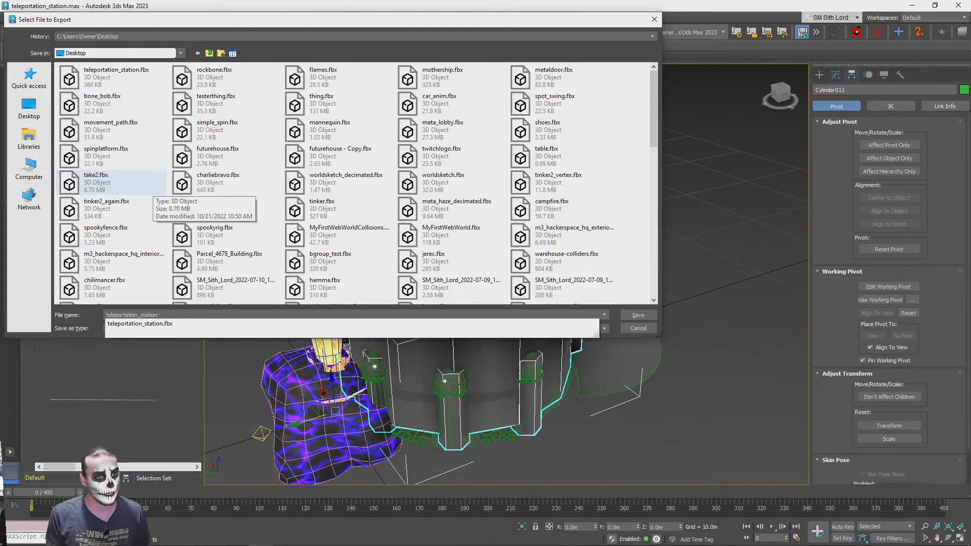
{"action": "type", "text": "_"}
{"action": "key", "text": "Return"}
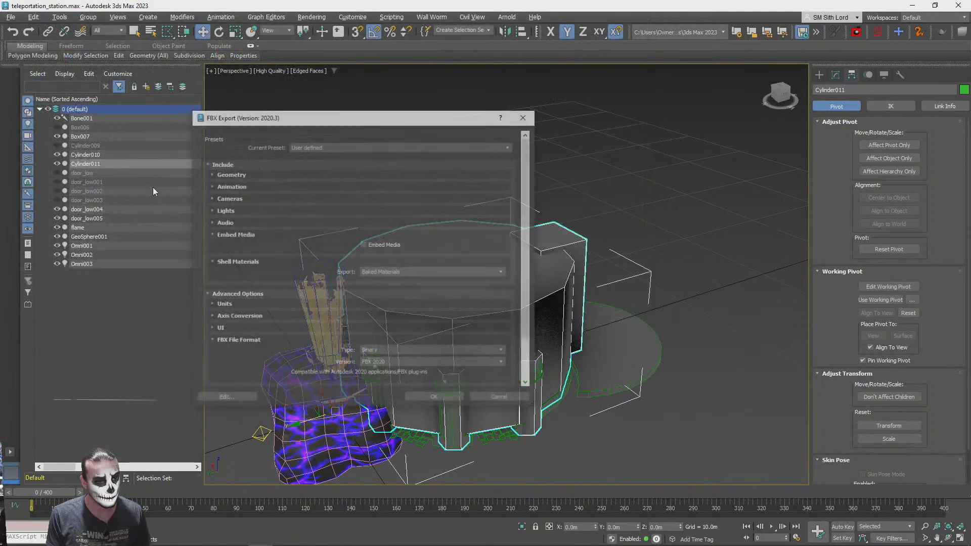
{"action": "left_click", "coordinate": [449, 399]}
Switch to the Teleportation Station scene in the PlayCanvas editor and collapse the Old Man Idle (1) entity in the hierarchy
{"action": "left_click", "coordinate": [909, 6]}
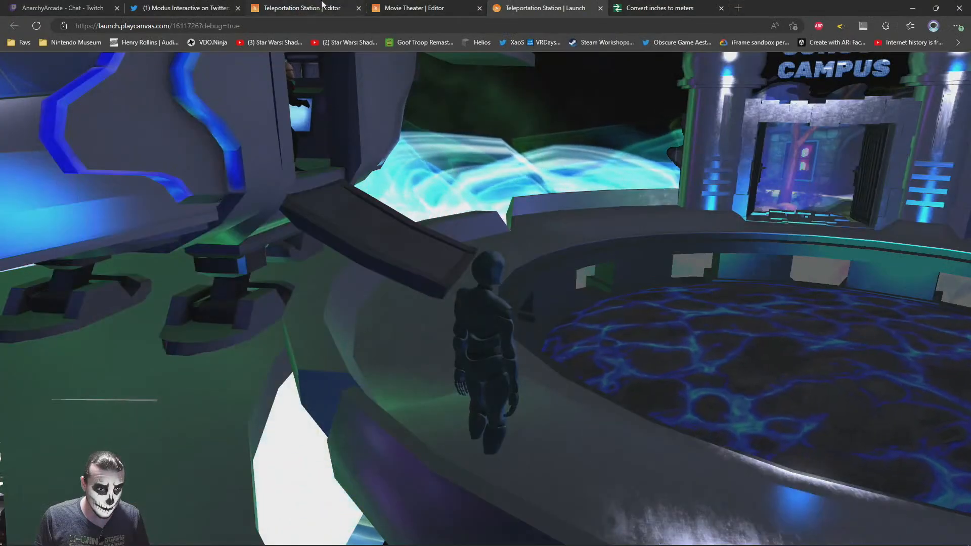
{"action": "left_click", "coordinate": [303, 8]}
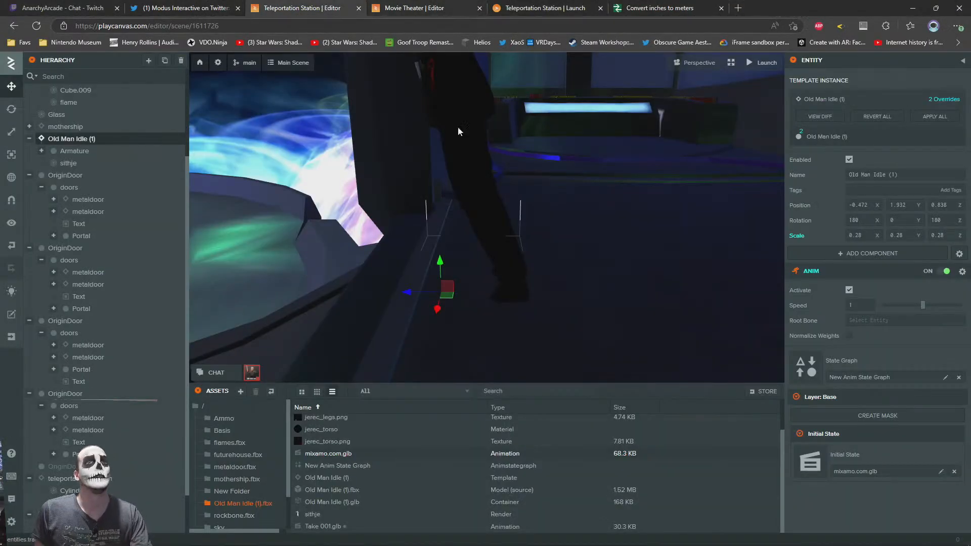
{"action": "right_click_drag", "start_coordinate": [561, 255], "coordinate": [291, 237]}
{"action": "key", "text": "s"}
{"action": "key", "text": "d"}
{"action": "left_click", "coordinate": [29, 139]}
{"action": "left_click", "coordinate": [29, 151]}
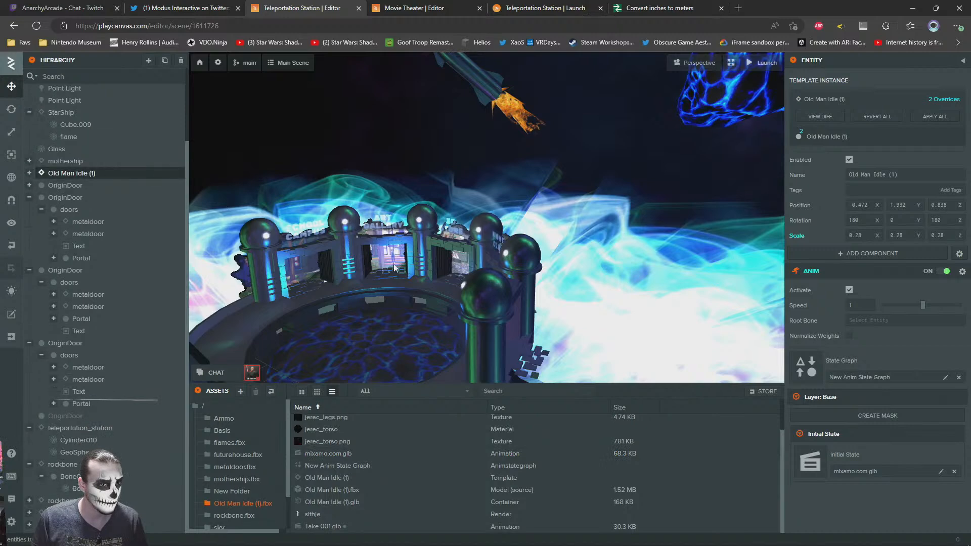
Add Collision and Rigid Body components to the teleportation_station entity and set the collision type to Mesh
{"action": "left_click", "coordinate": [65, 429]}
{"action": "left_click", "coordinate": [868, 273]}
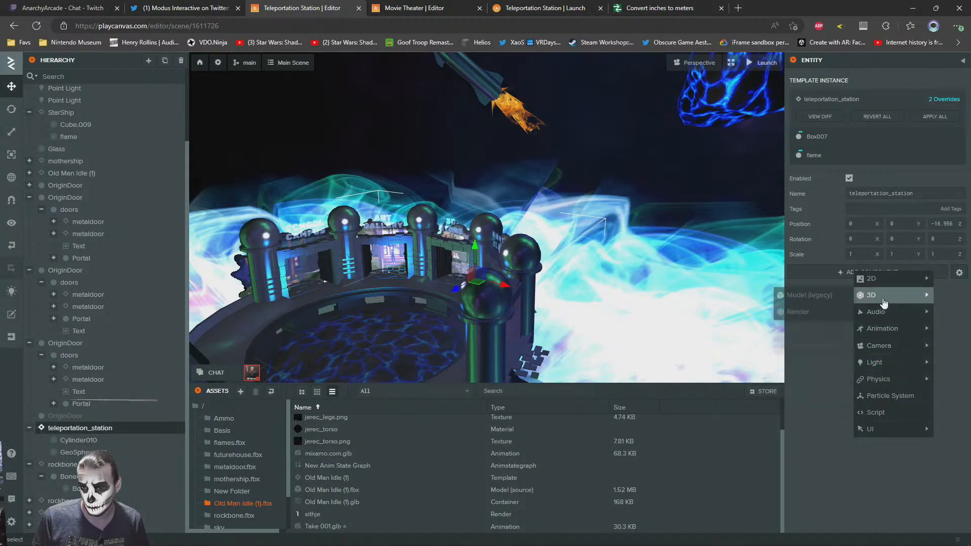
{"action": "left_click", "coordinate": [830, 380]}
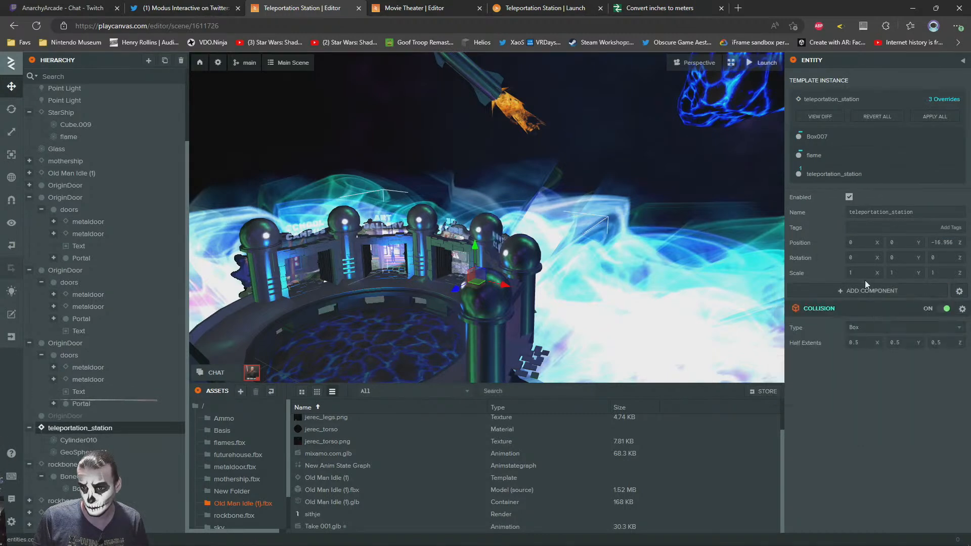
{"action": "left_click", "coordinate": [865, 291]}
{"action": "mouse_move", "coordinate": [887, 381]}
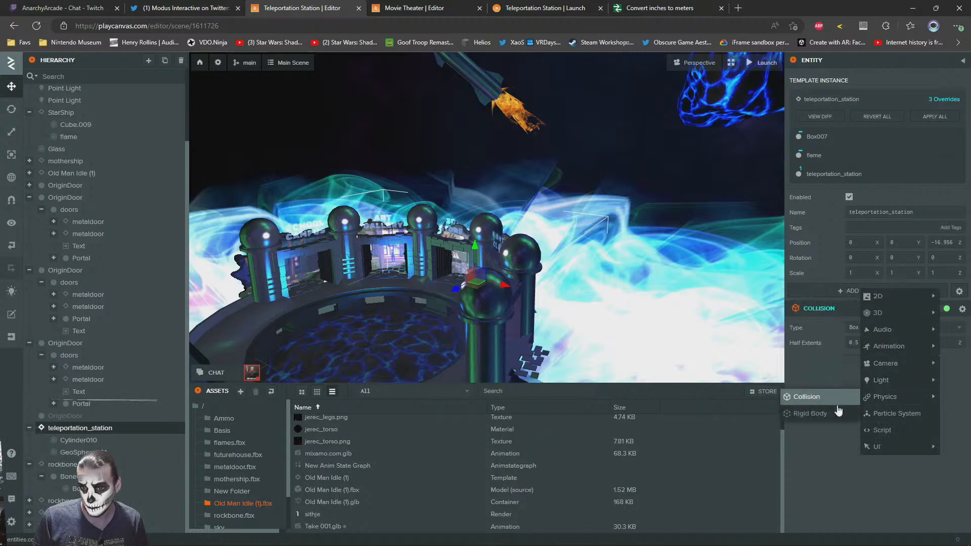
{"action": "left_click", "coordinate": [815, 414]}
{"action": "left_click", "coordinate": [866, 330]}
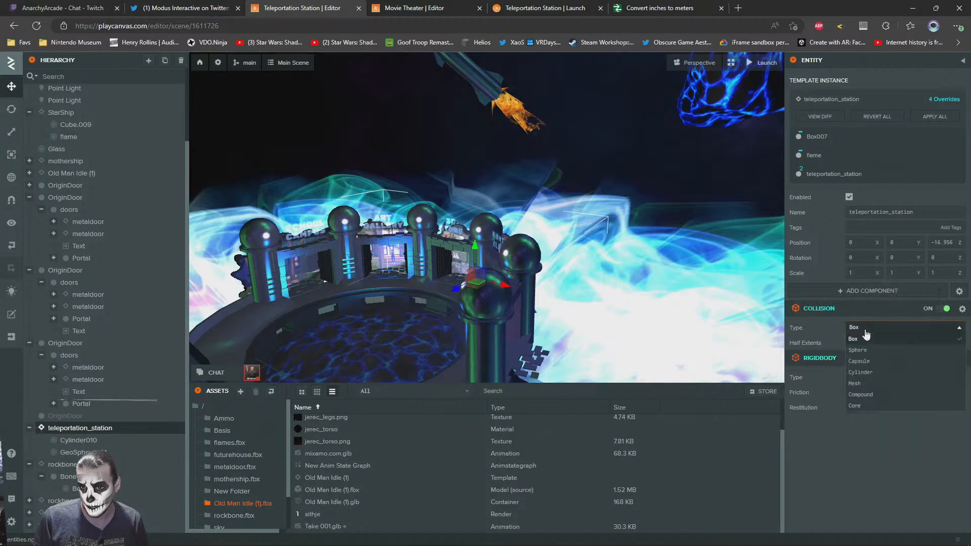
{"action": "left_click", "coordinate": [867, 384]}
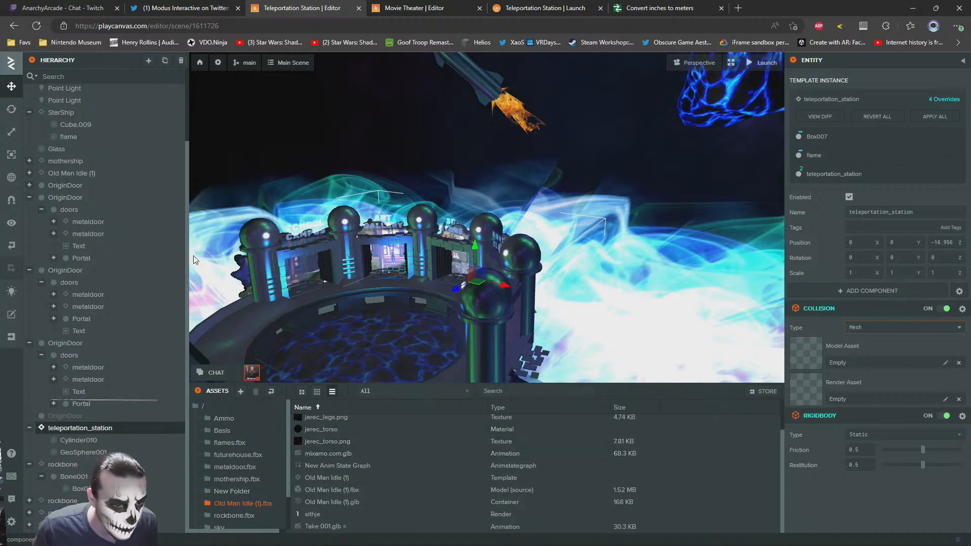
Show the root assets folder and bring the Desktop file window in front of the PlayCanvas editor
{"action": "left_click", "coordinate": [203, 406]}
{"action": "key", "text": "super+Tab"}
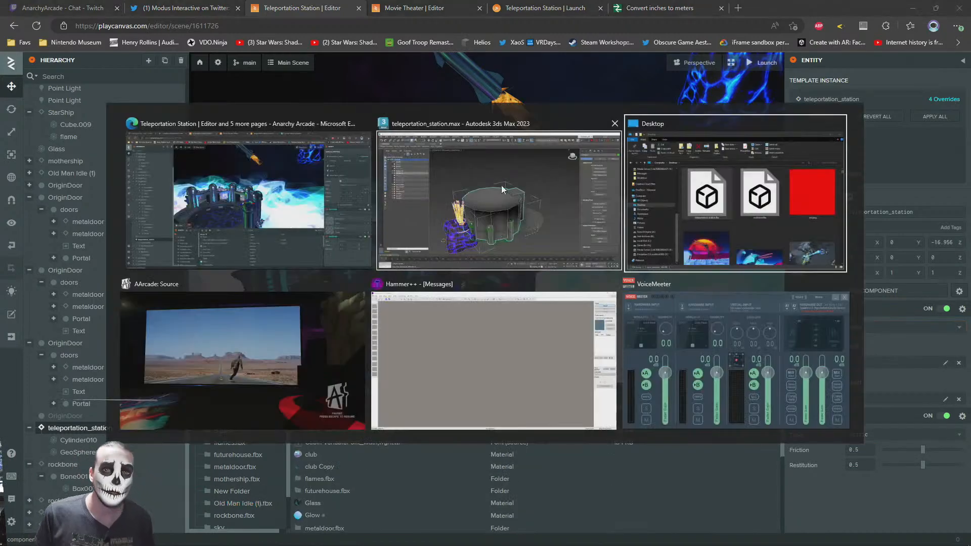
{"action": "left_click", "coordinate": [678, 152]}
{"action": "left_click_drag", "start_coordinate": [681, 47], "coordinate": [566, 48]}
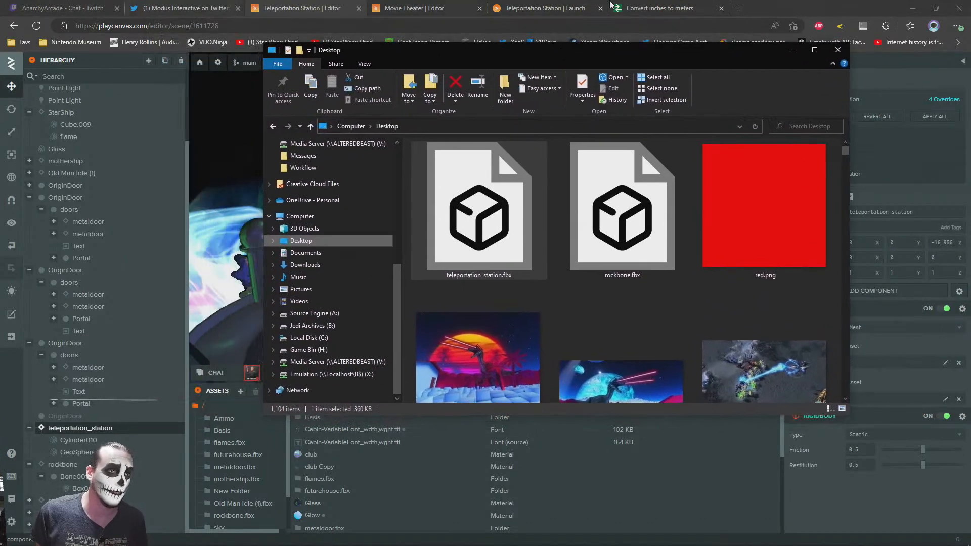
Switch to 3ds Max and select flame, Box007, Cylinder011, Cylinder010 and GeoSphere001 together
{"action": "key", "text": "alt+Tab"}
{"action": "key", "text": "alt+Tab"}
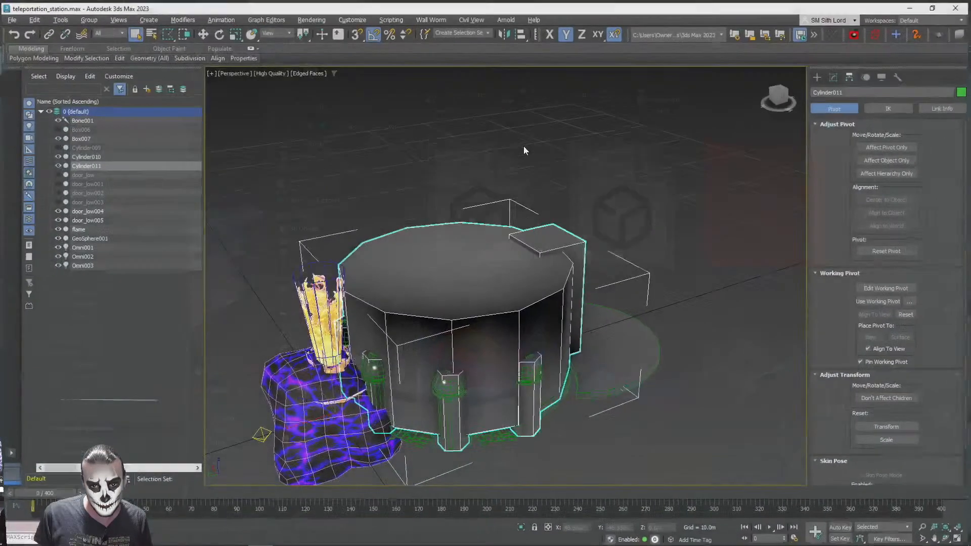
{"action": "left_click", "coordinate": [332, 323]}
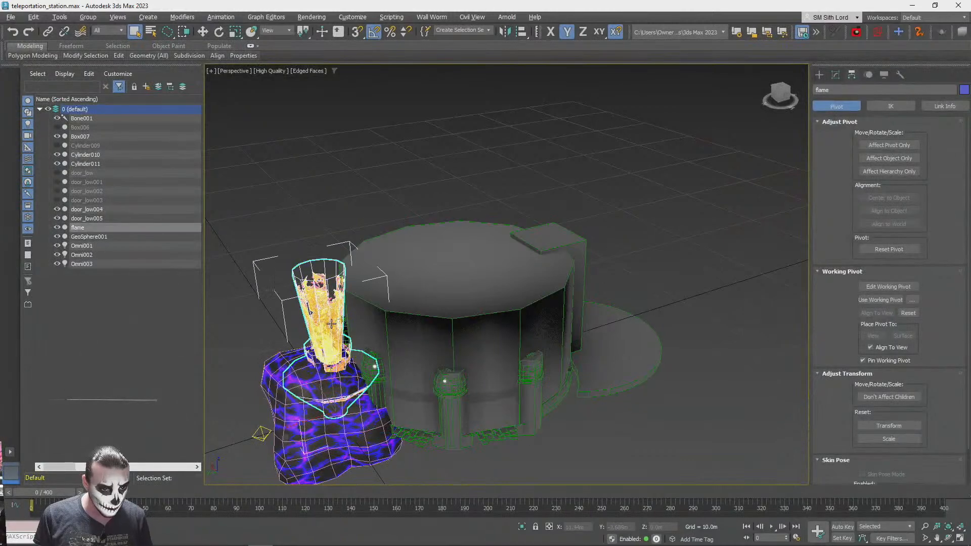
{"action": "left_click", "coordinate": [324, 426], "text": "ctrl"}
{"action": "left_click", "coordinate": [468, 364], "text": "ctrl"}
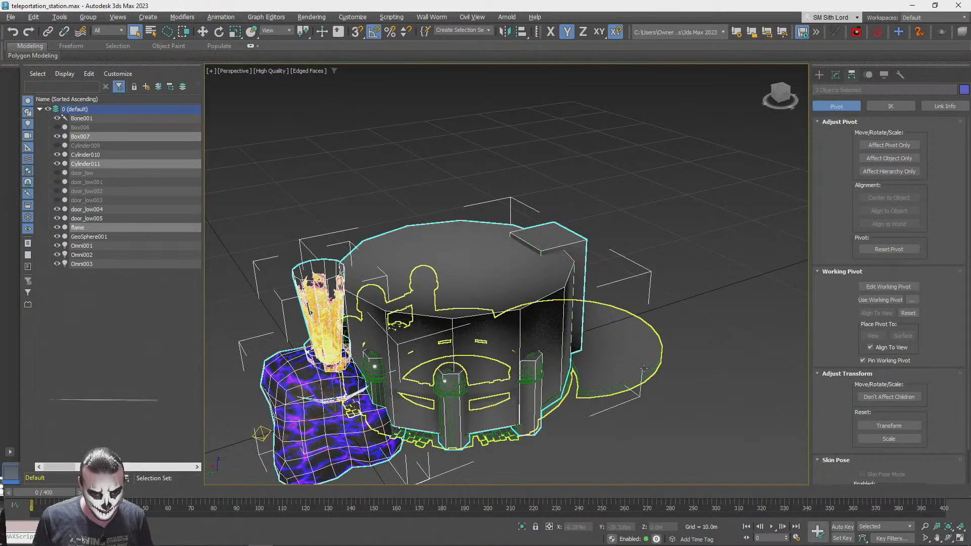
{"action": "left_click", "coordinate": [643, 368], "text": "ctrl"}
{"action": "middle_click_drag", "start_coordinate": [527, 389], "coordinate": [494, 349], "text": "alt"}
{"action": "scroll", "coordinate": [526, 390], "scroll_direction": "up", "scroll_amount": 5}
{"action": "middle_click_drag", "start_coordinate": [526, 390], "coordinate": [529, 278], "text": "alt"}
{"action": "left_click", "coordinate": [495, 264], "text": "ctrl"}
{"action": "scroll", "coordinate": [495, 265], "scroll_direction": "down", "scroll_amount": 8}
{"action": "scroll", "coordinate": [529, 279], "scroll_direction": "down", "scroll_amount": 4}
{"action": "key", "text": "w"}
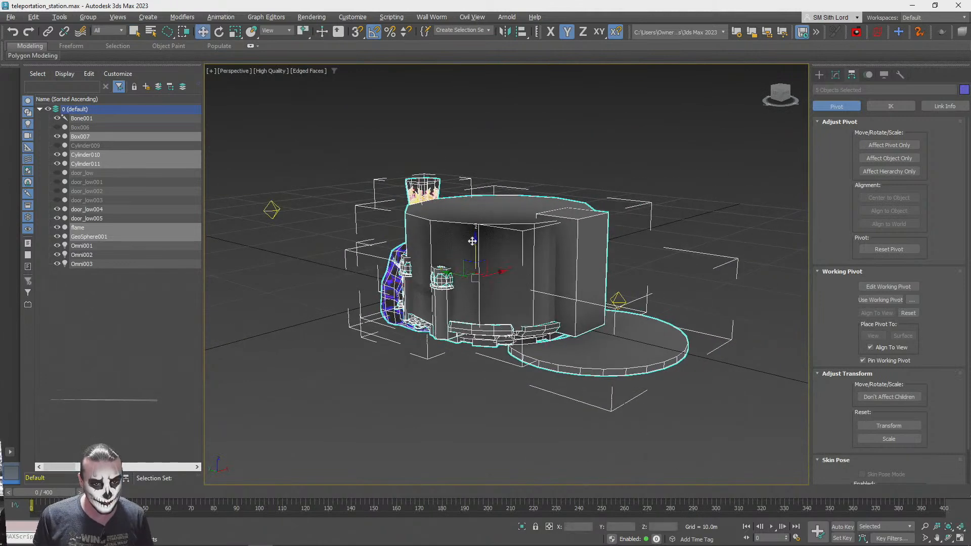
{"action": "left_click_drag", "start_coordinate": [476, 246], "coordinate": [535, 177]}
{"action": "key", "text": "ctrl+z"}
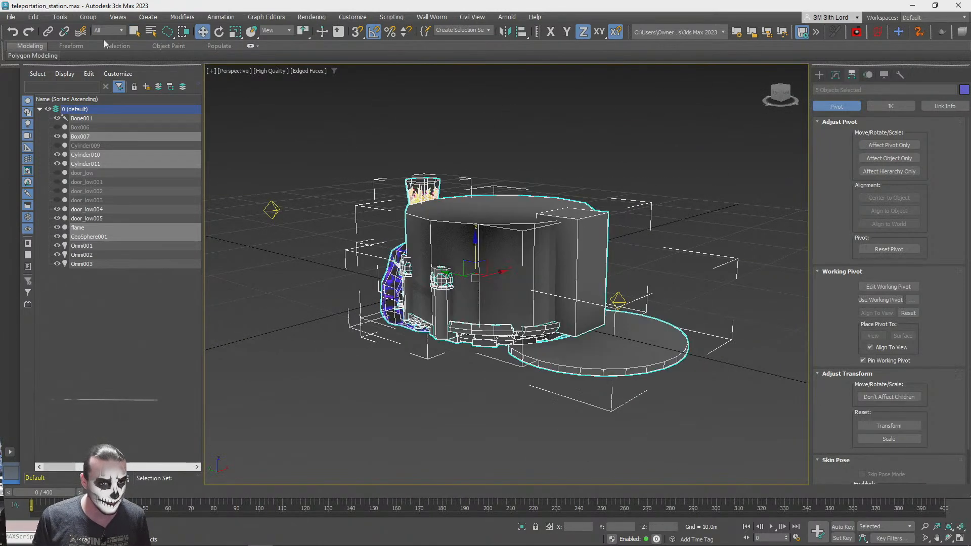
Export the five selected station objects over the existing teleportation_station.fbx on the Desktop
{"action": "left_click", "coordinate": [10, 17]}
{"action": "mouse_move", "coordinate": [40, 176]}
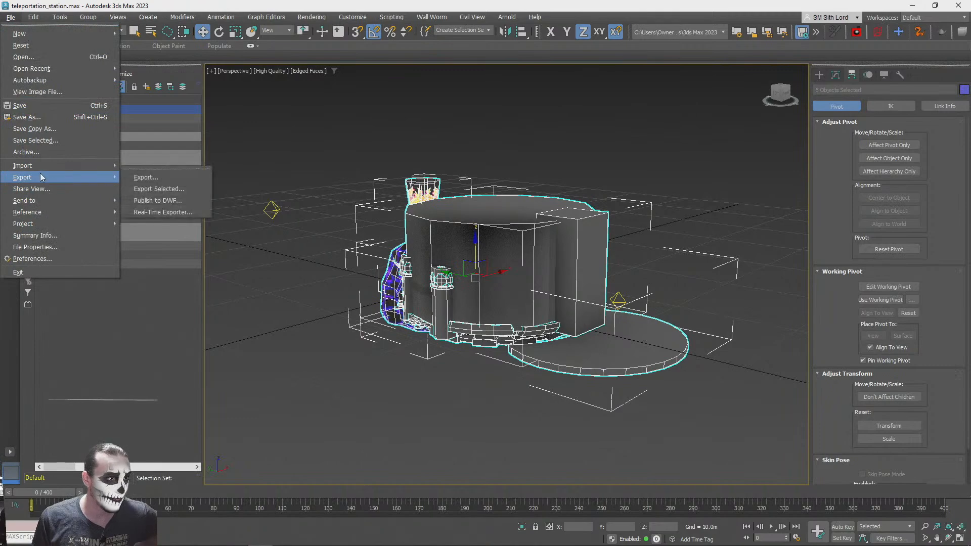
{"action": "left_click", "coordinate": [140, 187]}
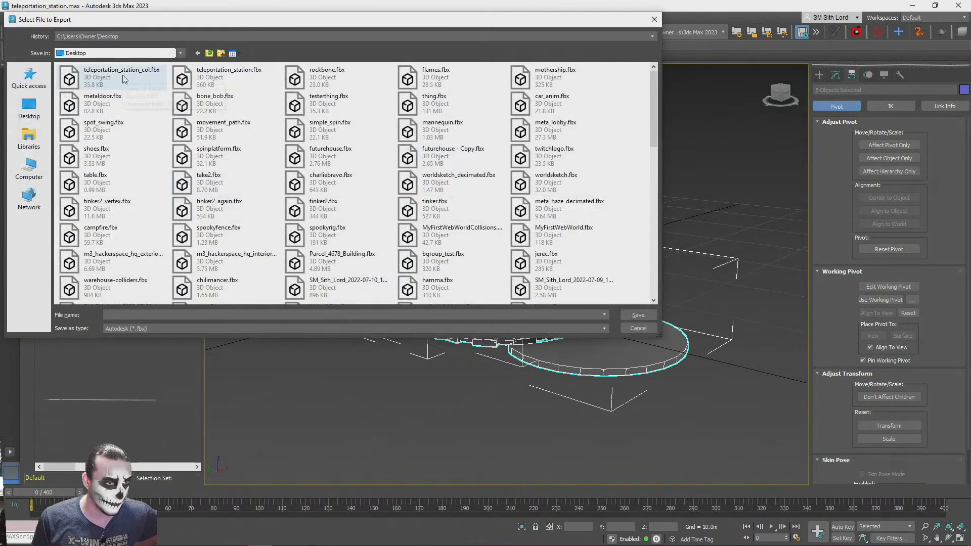
{"action": "double_click", "coordinate": [181, 79]}
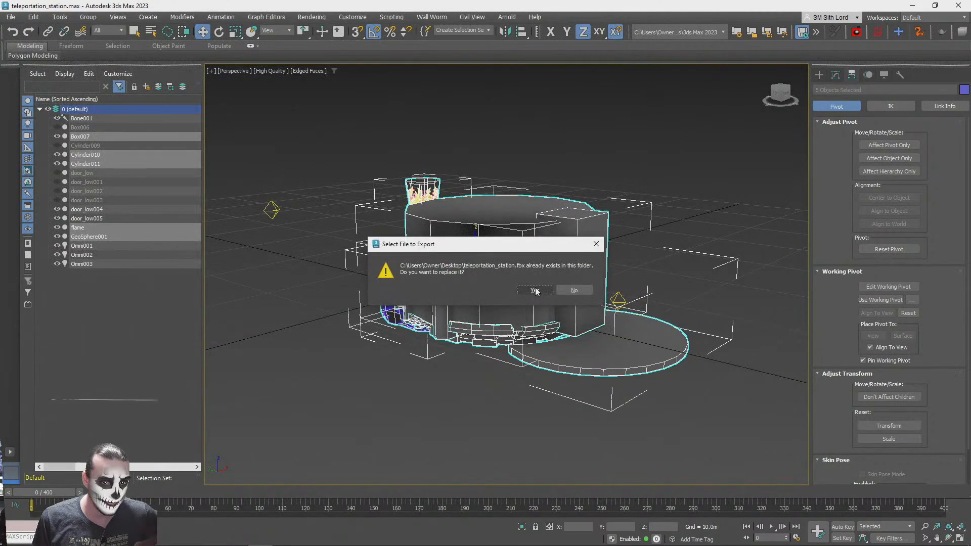
{"action": "left_click", "coordinate": [535, 290]}
{"action": "left_click", "coordinate": [436, 398]}
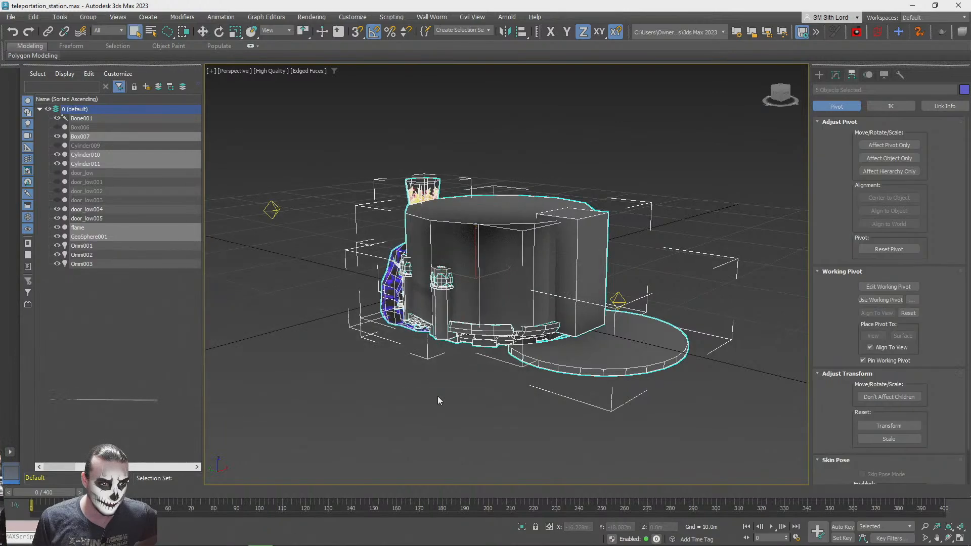
Switch back to the PlayCanvas editor and upload teleportation_station.fbx from the Desktop into the root assets folder
{"action": "left_click", "coordinate": [919, 4]}
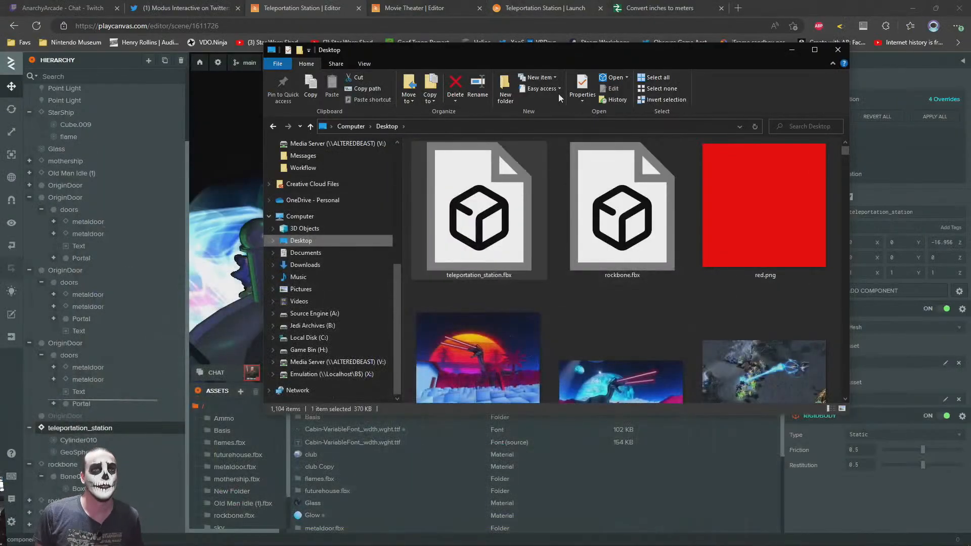
{"action": "left_click", "coordinate": [490, 226]}
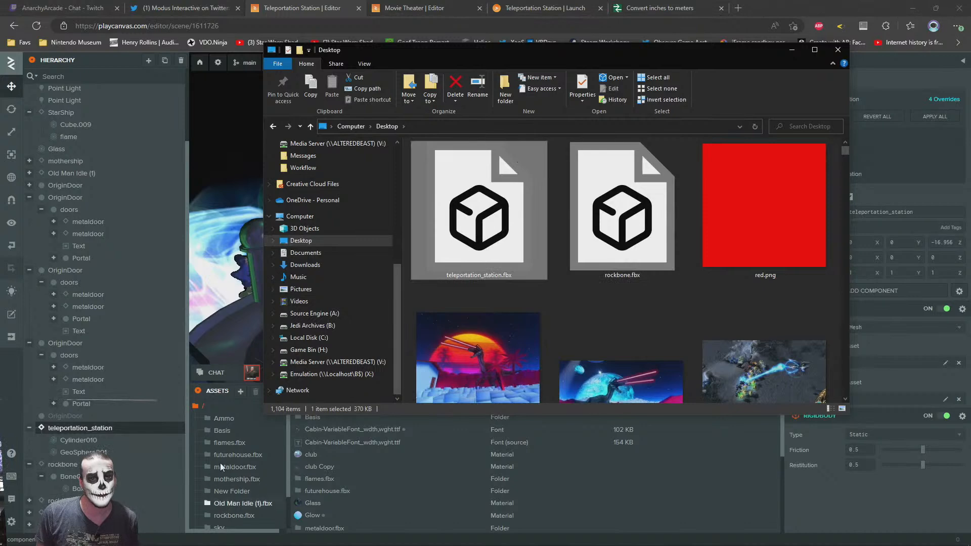
{"action": "left_click", "coordinate": [216, 421]}
{"action": "key", "text": "alt+Tab"}
{"action": "left_click_drag", "start_coordinate": [479, 226], "coordinate": [627, 497]}
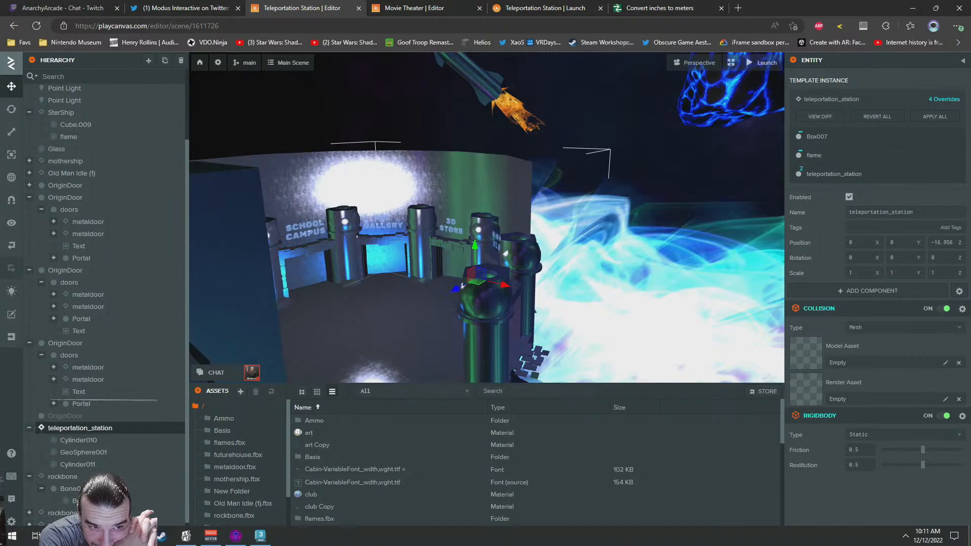
Delete the enclosing Cylinder011 entity from the teleportation station in the scene
{"action": "right_click_drag", "start_coordinate": [467, 235], "coordinate": [426, 220]}
{"action": "left_click", "coordinate": [429, 195]}
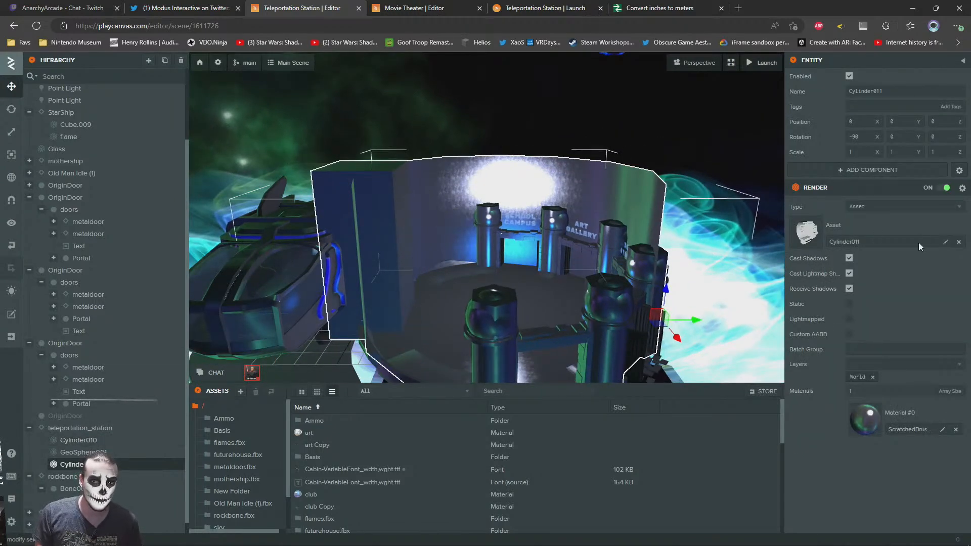
{"action": "key", "text": "Delete"}
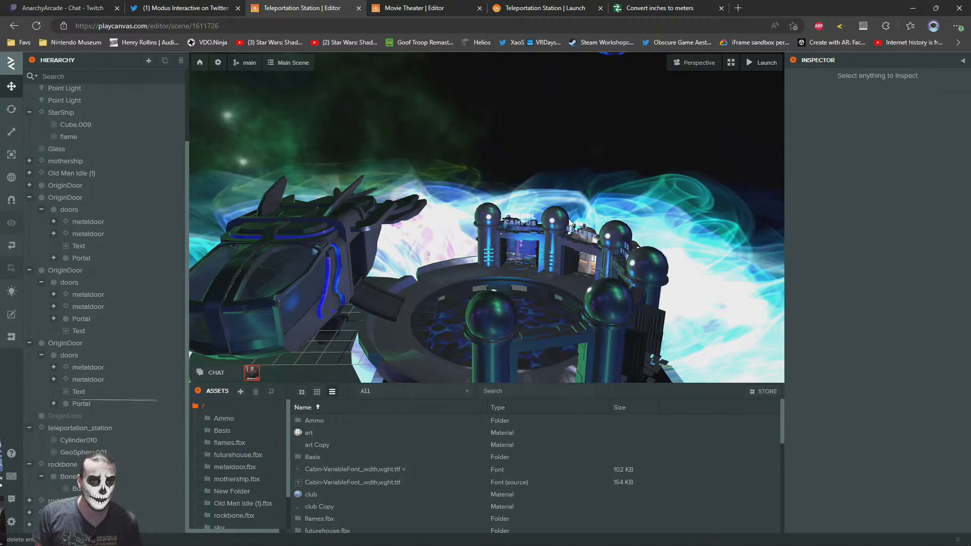
Try Cylinder011 from teleportation_station.fbx as the render asset of the teleportation_station entity's mesh collision, and undo the assignment
{"action": "right_click_drag", "start_coordinate": [499, 236], "coordinate": [413, 272]}
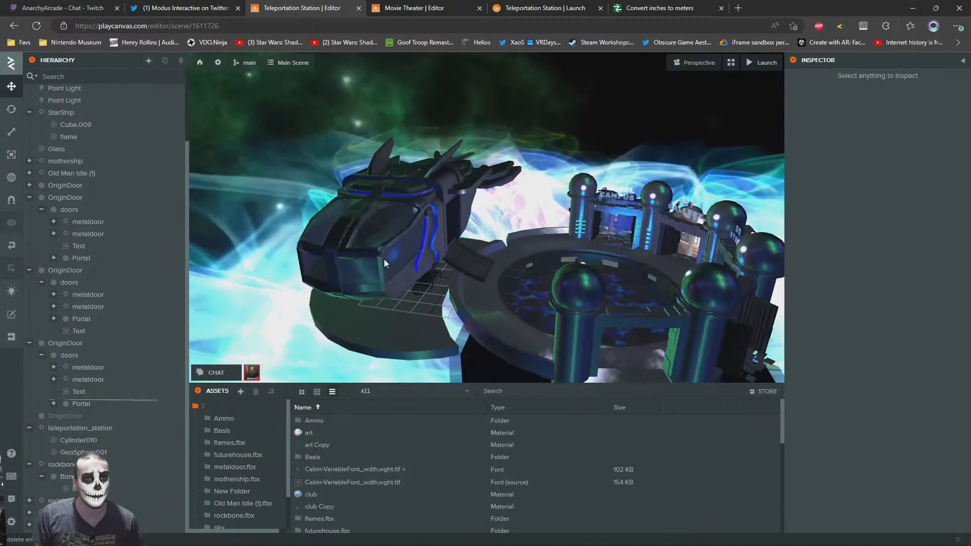
{"action": "left_click", "coordinate": [502, 318]}
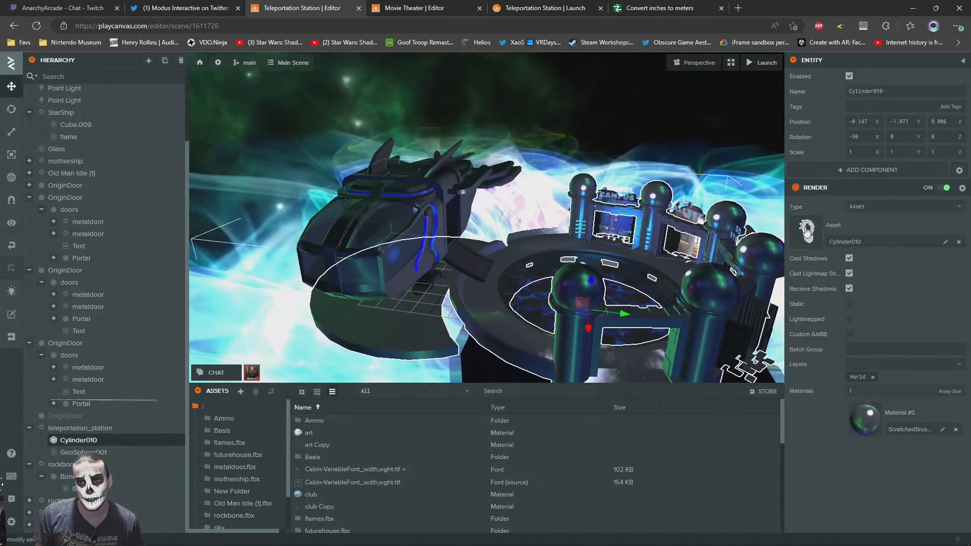
{"action": "left_click", "coordinate": [81, 428]}
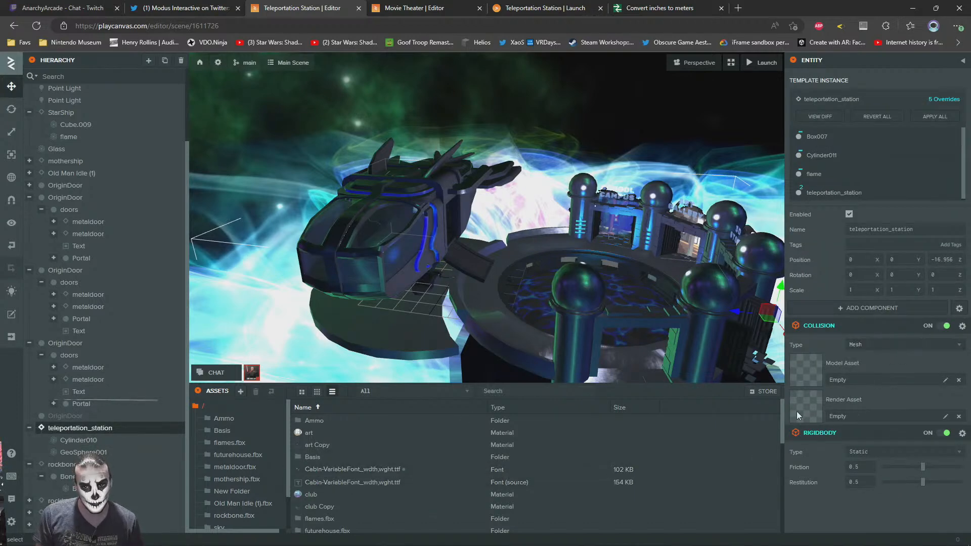
{"action": "scroll", "coordinate": [217, 497], "scroll_direction": "down", "scroll_amount": 1}
{"action": "left_click", "coordinate": [232, 509]}
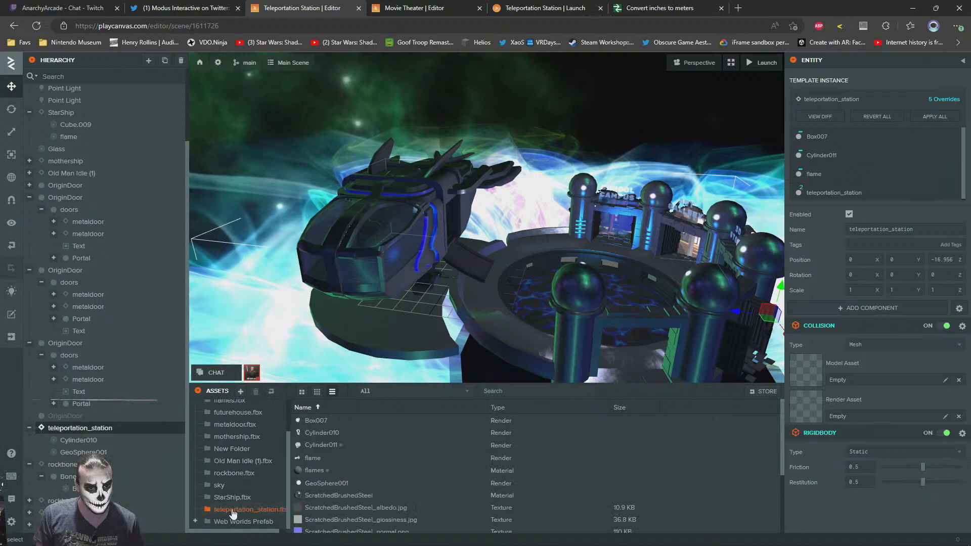
{"action": "left_click_drag", "start_coordinate": [314, 446], "coordinate": [882, 405]}
{"action": "left_click_drag", "start_coordinate": [437, 244], "coordinate": [468, 275]}
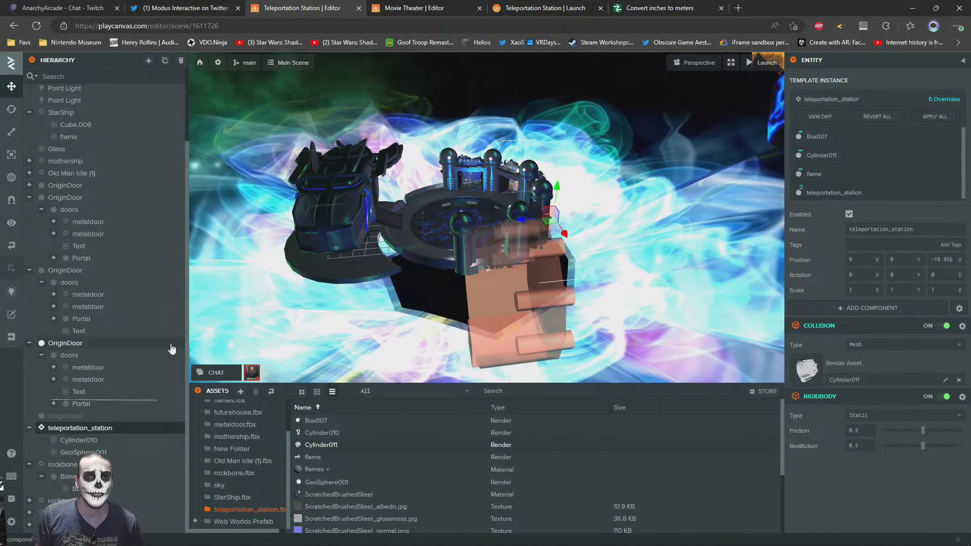
{"action": "key", "text": "ctrl+z"}
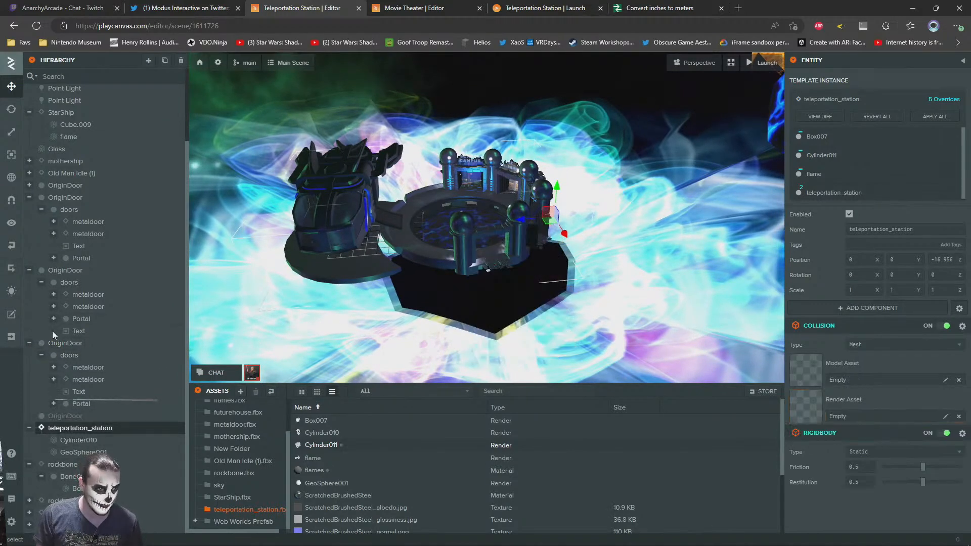
Create a new empty entity under Root and name it col
{"action": "scroll", "coordinate": [37, 303], "scroll_direction": "up", "scroll_amount": 3}
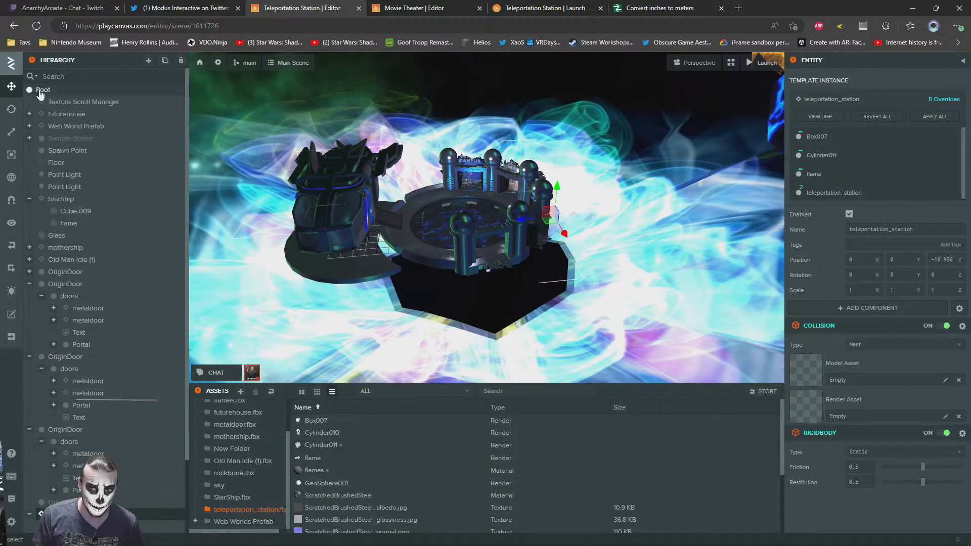
{"action": "right_click", "coordinate": [40, 91]}
{"action": "mouse_move", "coordinate": [99, 97]}
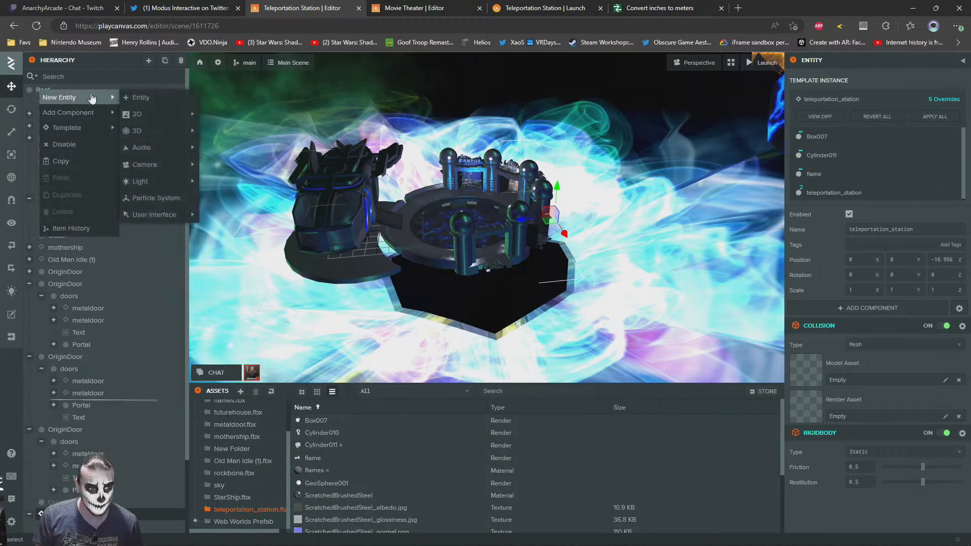
{"action": "left_click", "coordinate": [172, 101]}
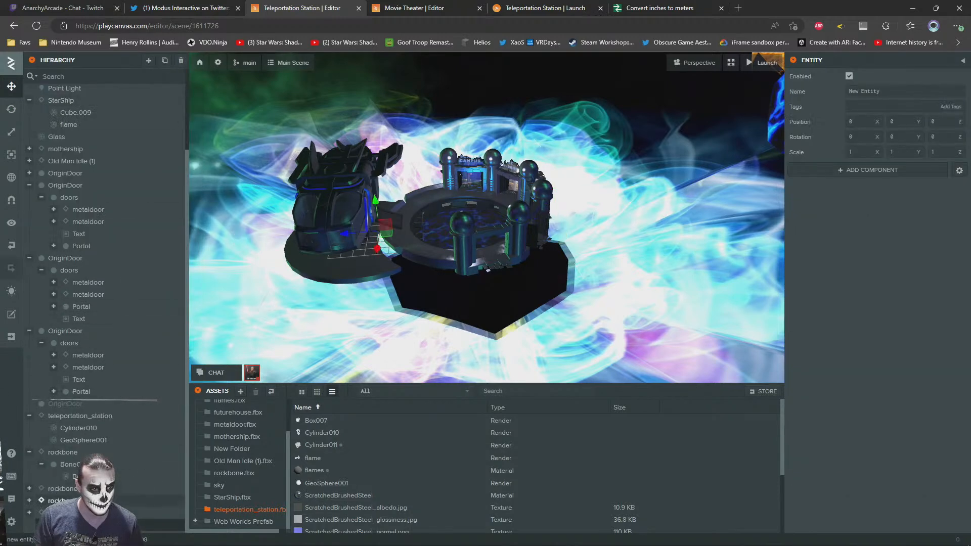
{"action": "type", "text": "col"}
Make the col entity a child of teleportation_station
{"action": "left_click", "coordinate": [836, 170]}
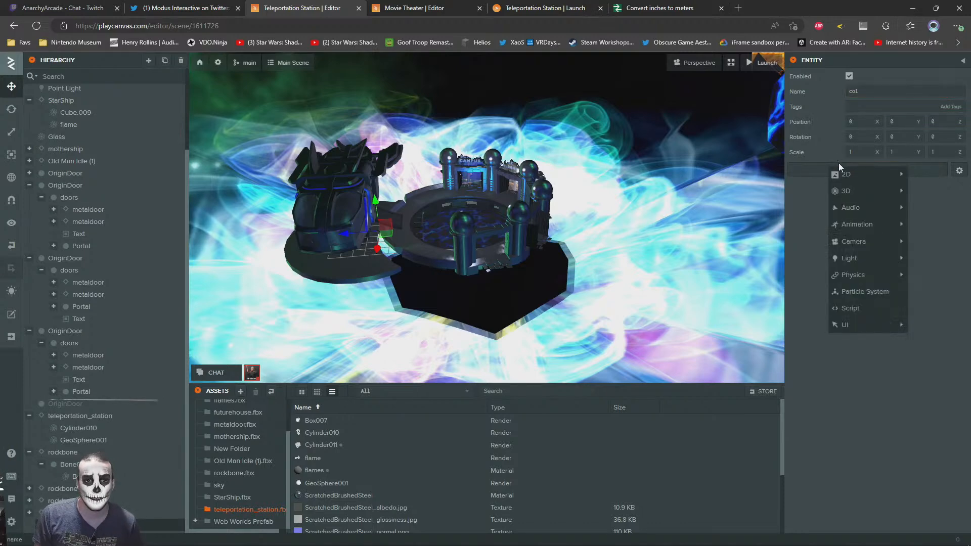
{"action": "mouse_move", "coordinate": [869, 235]}
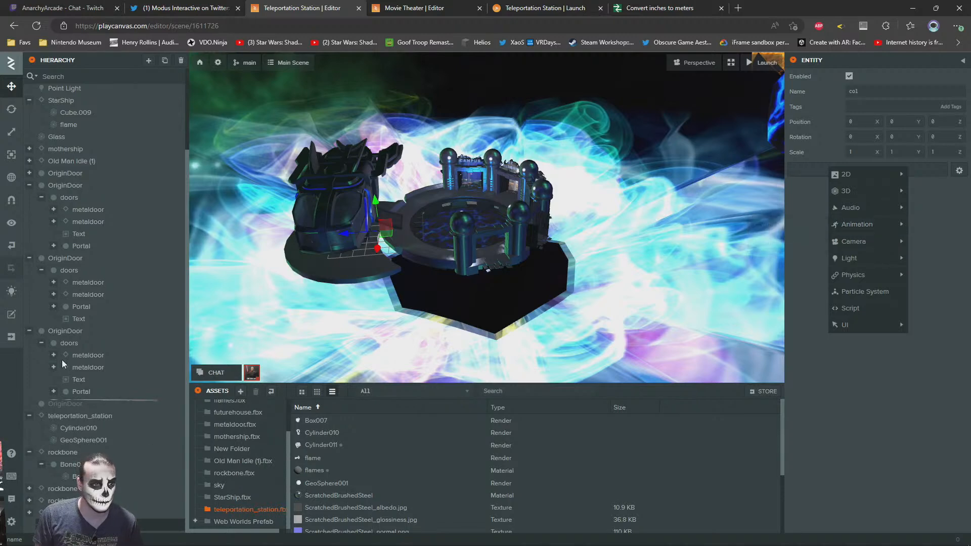
{"action": "left_click", "coordinate": [63, 524]}
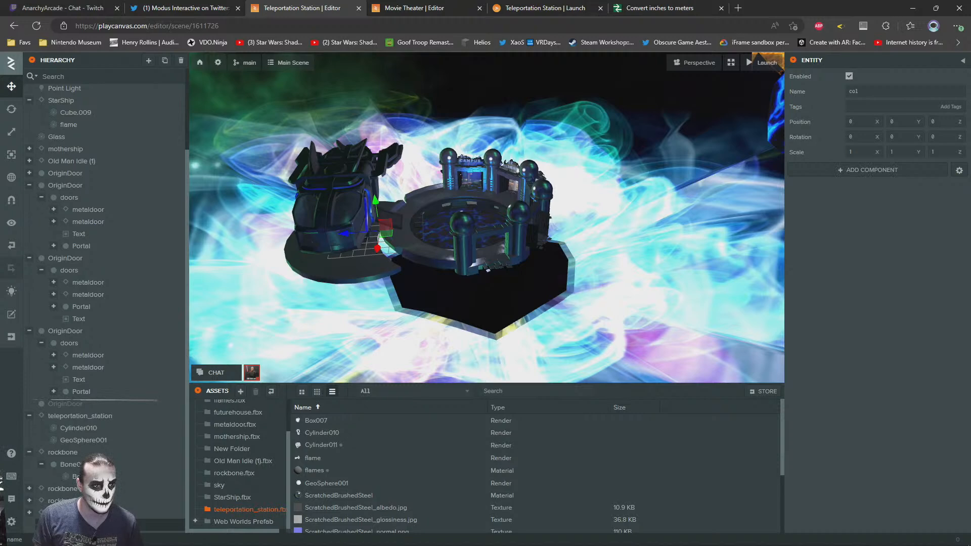
{"action": "left_click_drag", "start_coordinate": [84, 441], "coordinate": [90, 415]}
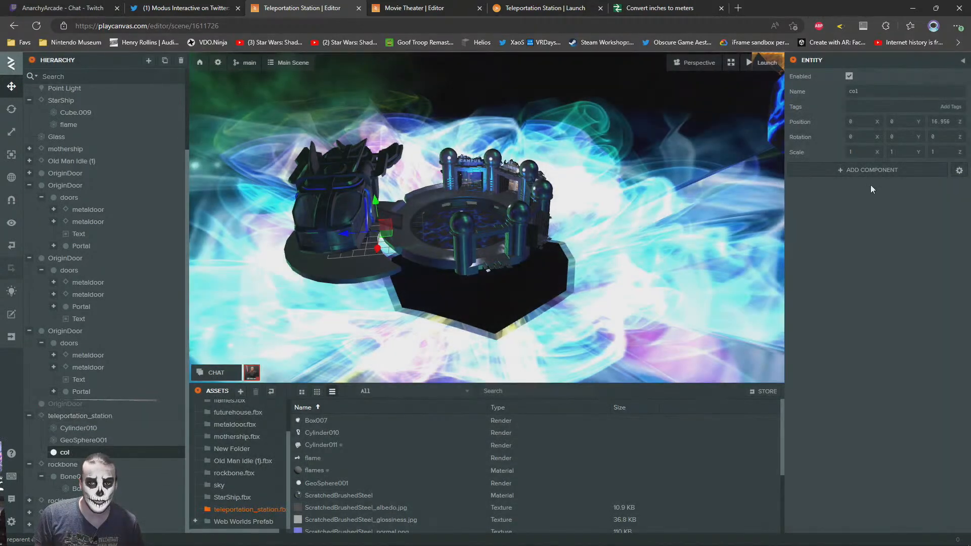
Delete the Rigidbody and Collision components from the teleportation_station entity
{"action": "left_click", "coordinate": [76, 416]}
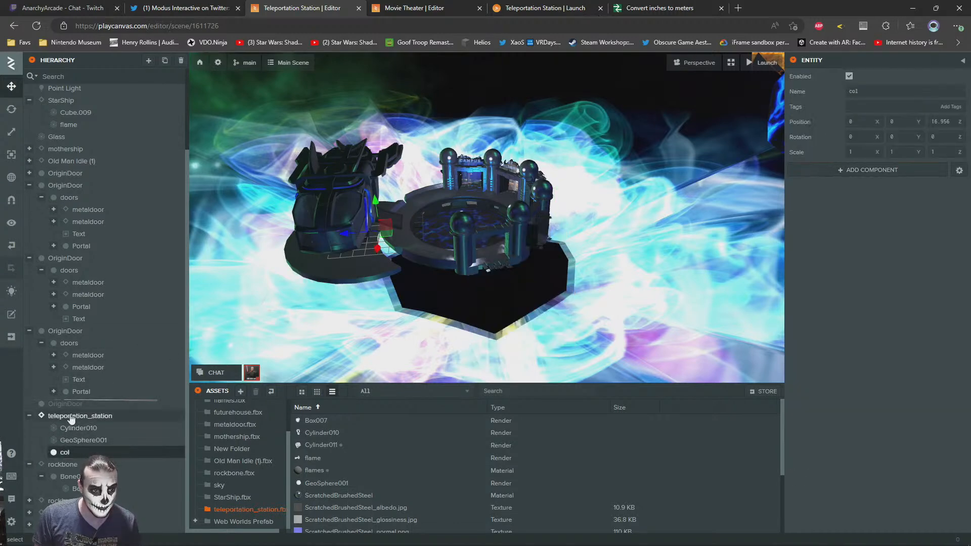
{"action": "left_click", "coordinate": [962, 434]}
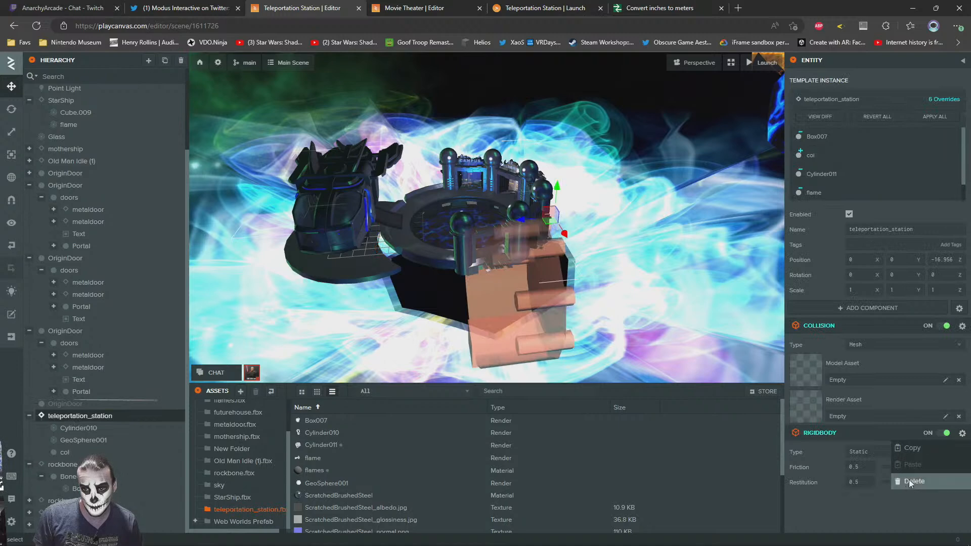
{"action": "left_click", "coordinate": [918, 482]}
{"action": "left_click", "coordinate": [960, 326]}
{"action": "left_click", "coordinate": [910, 378]}
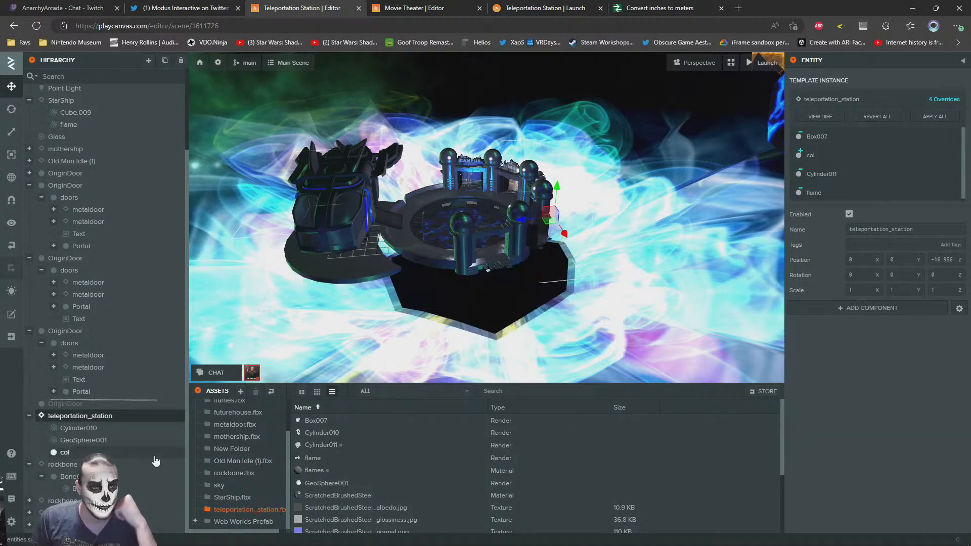
Set the Z position of the col entity to 0
{"action": "left_click", "coordinate": [86, 453]}
{"action": "left_click", "coordinate": [868, 170]}
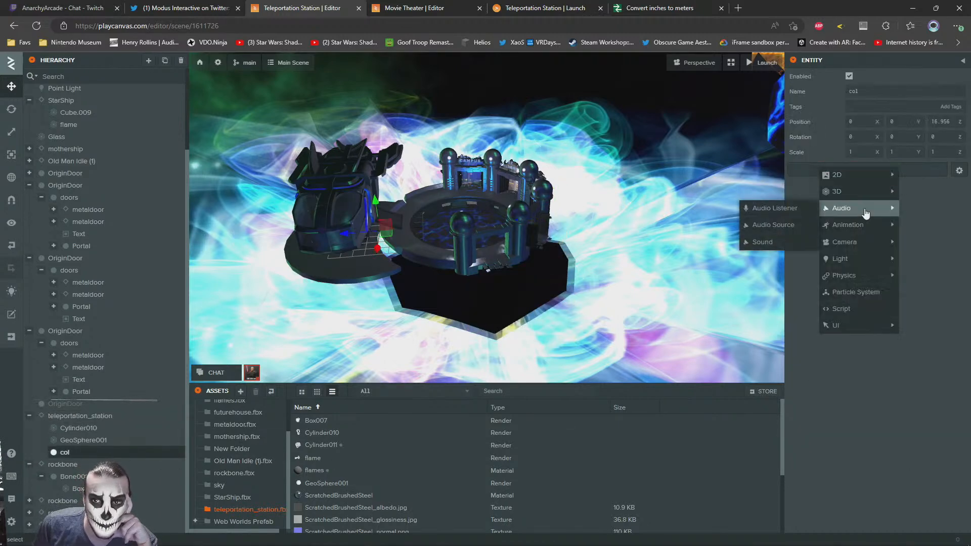
{"action": "mouse_move", "coordinate": [872, 228]}
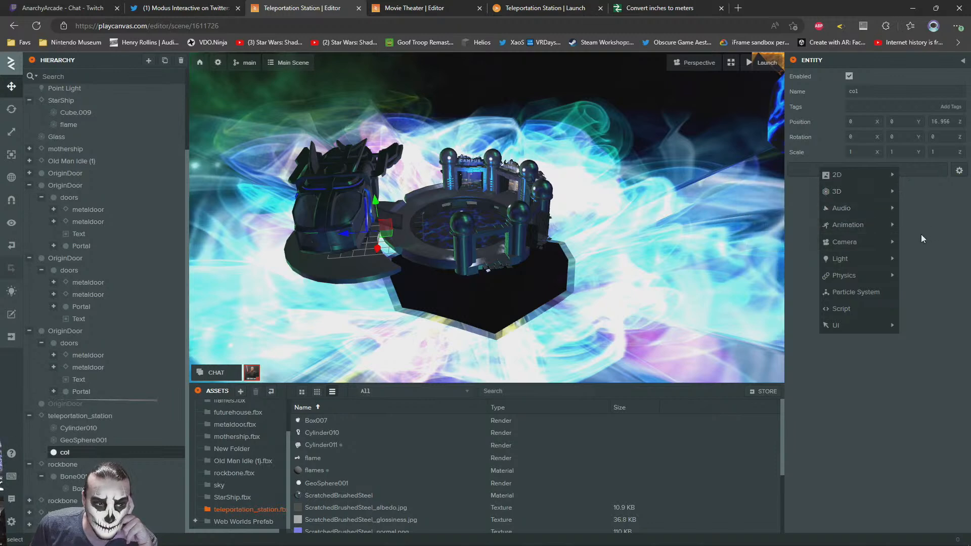
{"action": "left_click", "coordinate": [941, 152]}
{"action": "double_click", "coordinate": [942, 123]}
{"action": "type", "text": "0"}
{"action": "key", "text": "Return"}
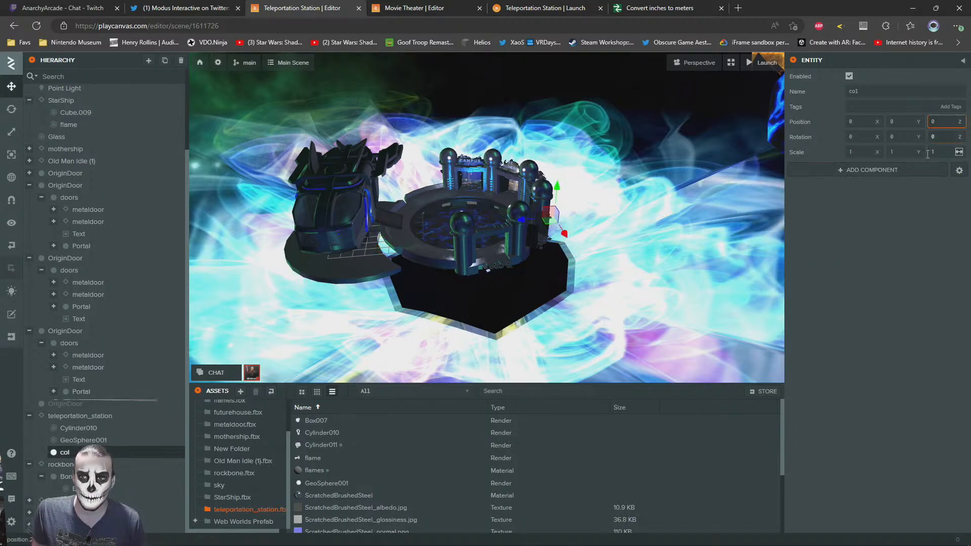
Add Collision and Rigid Body physics components to the col entity
{"action": "left_click", "coordinate": [865, 172]}
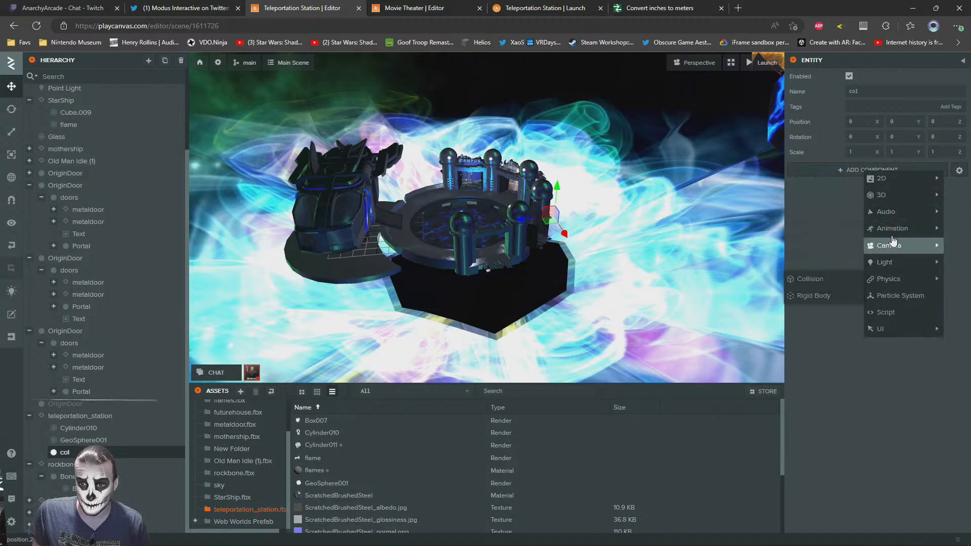
{"action": "mouse_move", "coordinate": [898, 285]}
{"action": "left_click", "coordinate": [843, 274]}
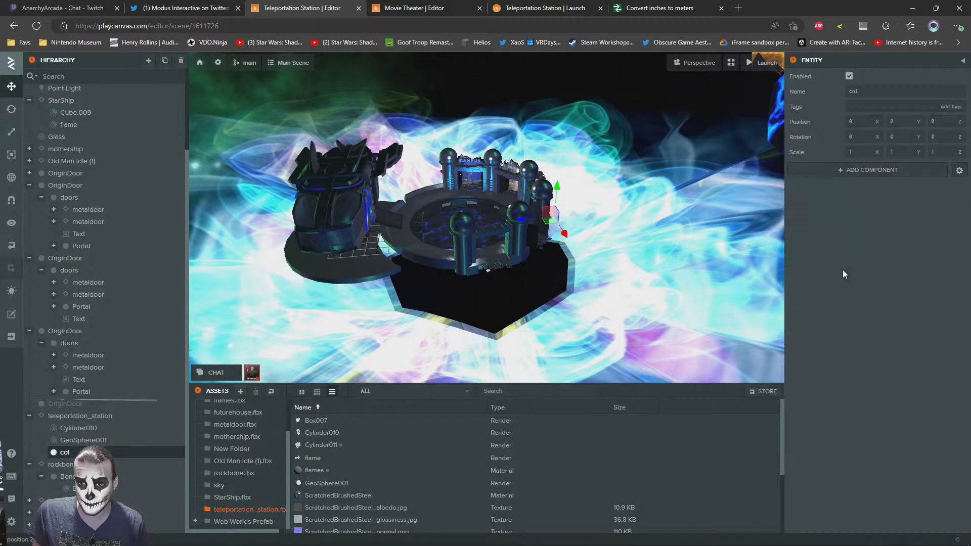
{"action": "left_click", "coordinate": [878, 170]}
{"action": "left_click", "coordinate": [840, 283]}
{"action": "left_click", "coordinate": [870, 174]}
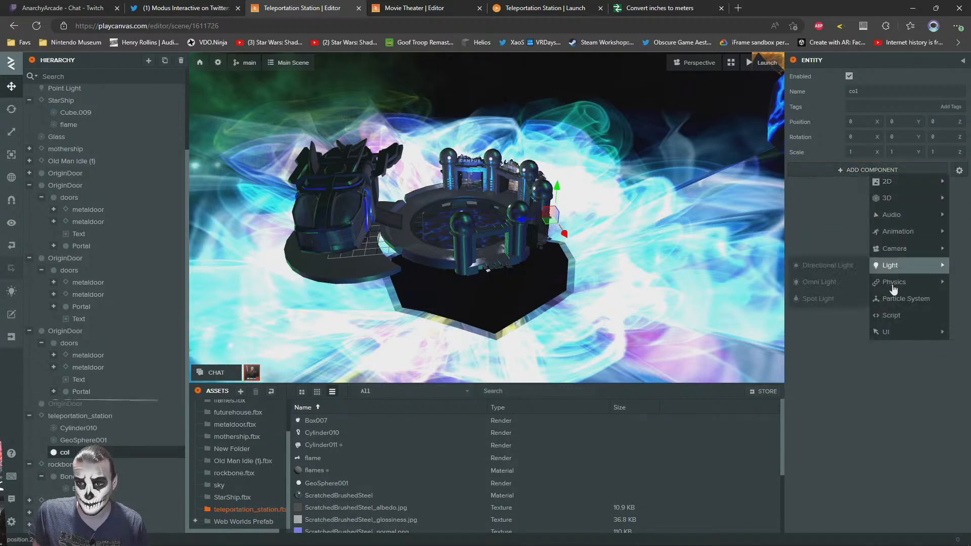
{"action": "left_click", "coordinate": [834, 285]}
{"action": "left_click", "coordinate": [869, 170]}
{"action": "left_click", "coordinate": [820, 299]}
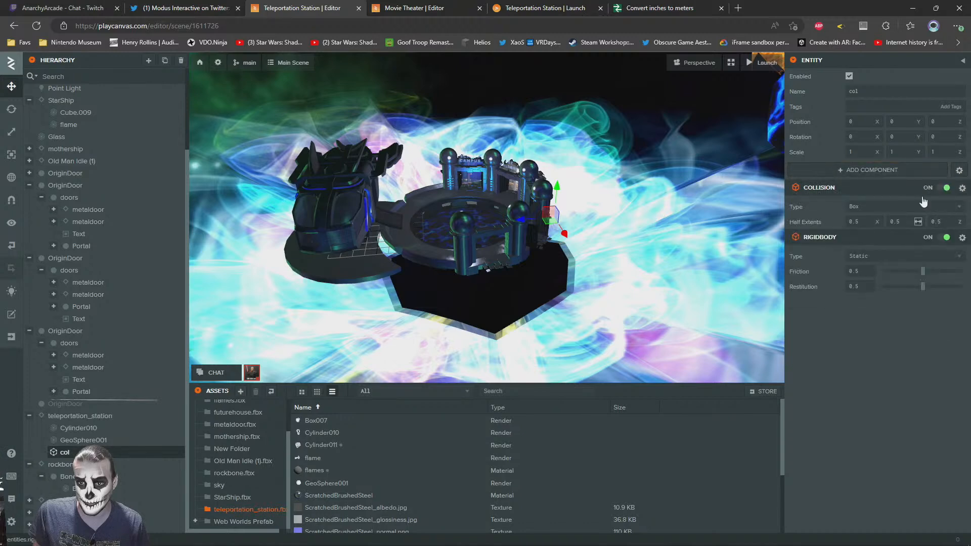
Set col's collision type to Mesh and assign Cylinder011 as its render asset
{"action": "left_click", "coordinate": [865, 210]}
{"action": "left_click", "coordinate": [874, 263]}
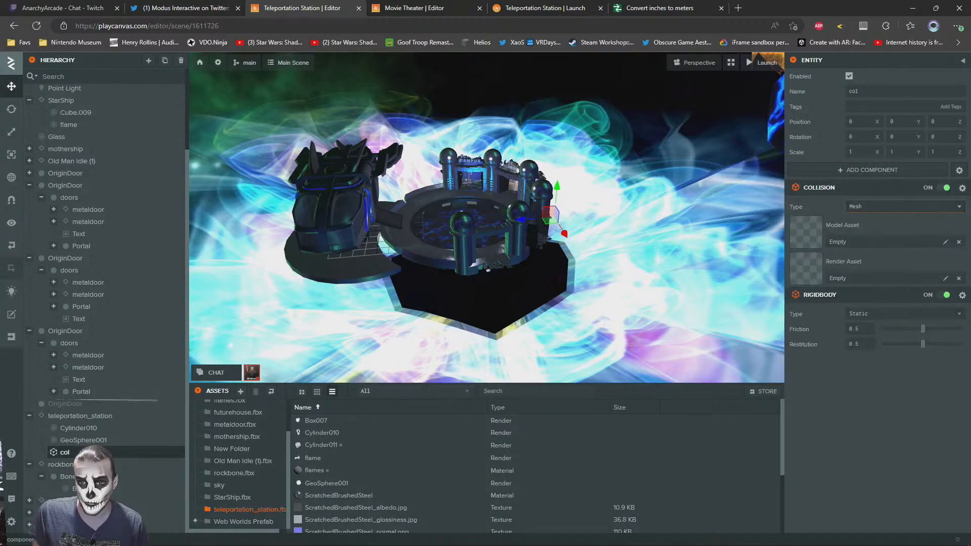
{"action": "left_click", "coordinate": [324, 484]}
{"action": "left_click", "coordinate": [321, 445]}
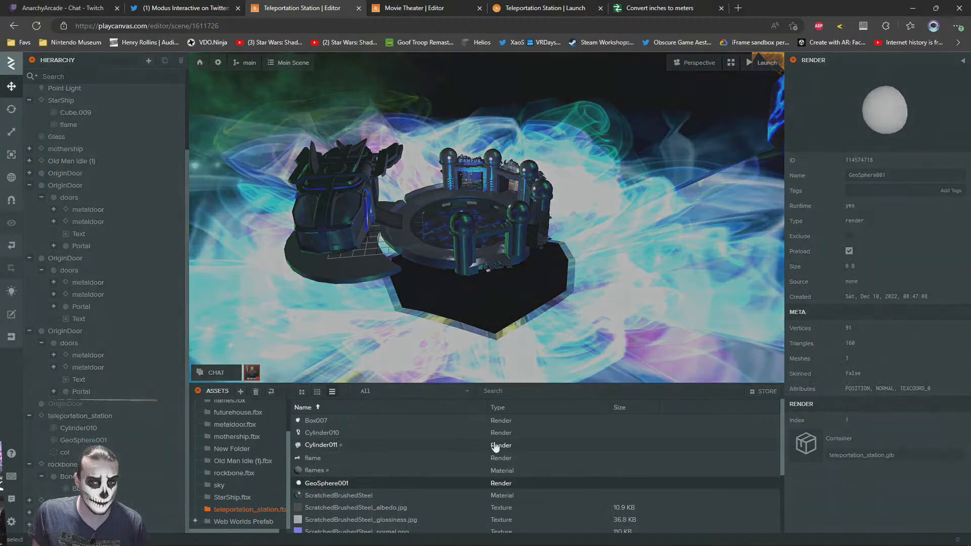
{"action": "left_click", "coordinate": [80, 452]}
{"action": "left_click_drag", "start_coordinate": [413, 438], "coordinate": [841, 273]}
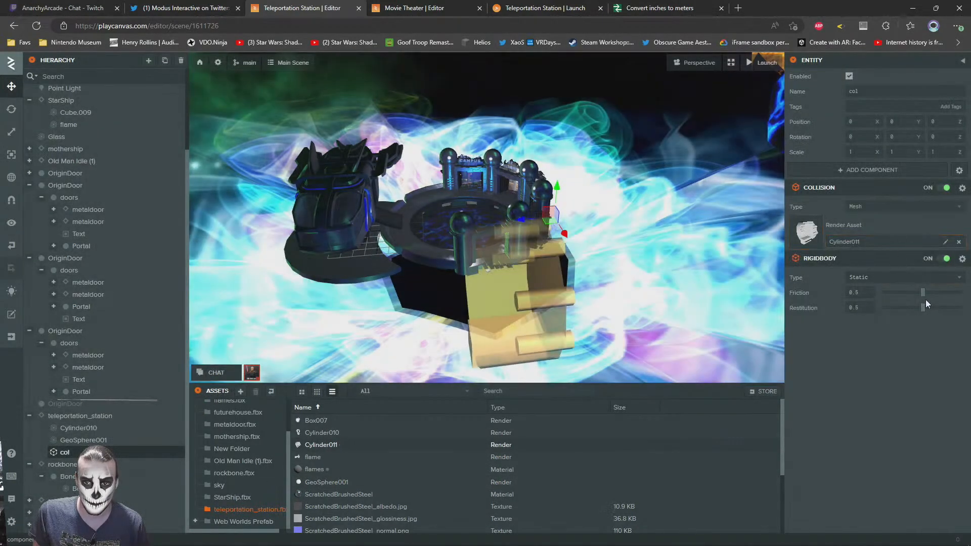
Rotate the col entity to -90 degrees about X so its collision mesh lines up with the station
{"action": "left_click", "coordinate": [11, 108]}
{"action": "left_click_drag", "start_coordinate": [546, 197], "coordinate": [617, 190]}
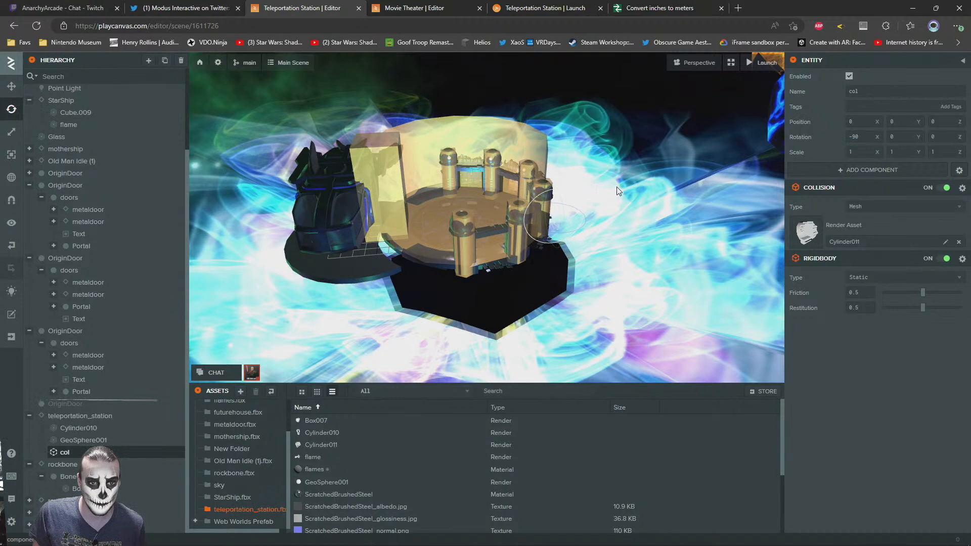
{"action": "left_click", "coordinate": [506, 73]}
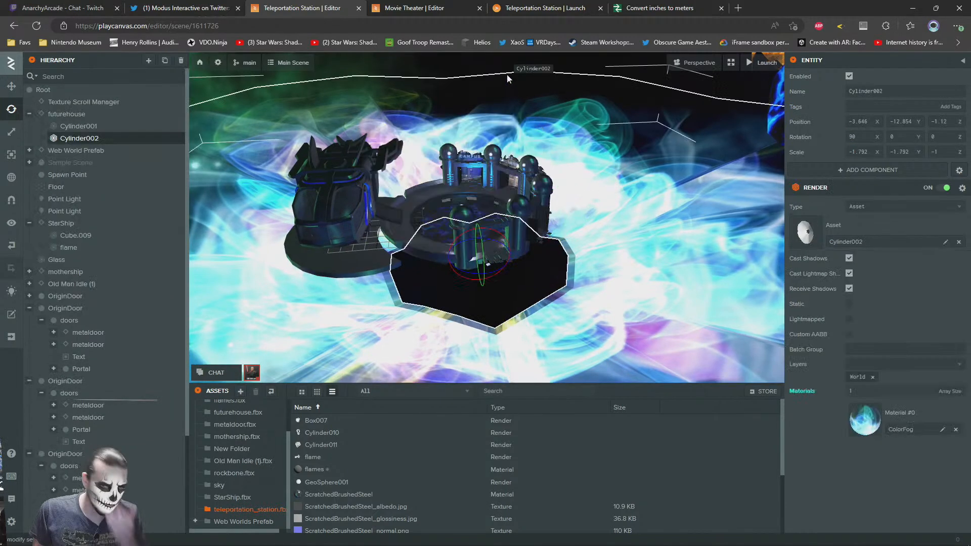
{"action": "scroll", "coordinate": [511, 101], "scroll_direction": "up", "scroll_amount": 2}
{"action": "left_click", "coordinate": [517, 80]}
{"action": "left_click_drag", "start_coordinate": [481, 171], "coordinate": [393, 236]}
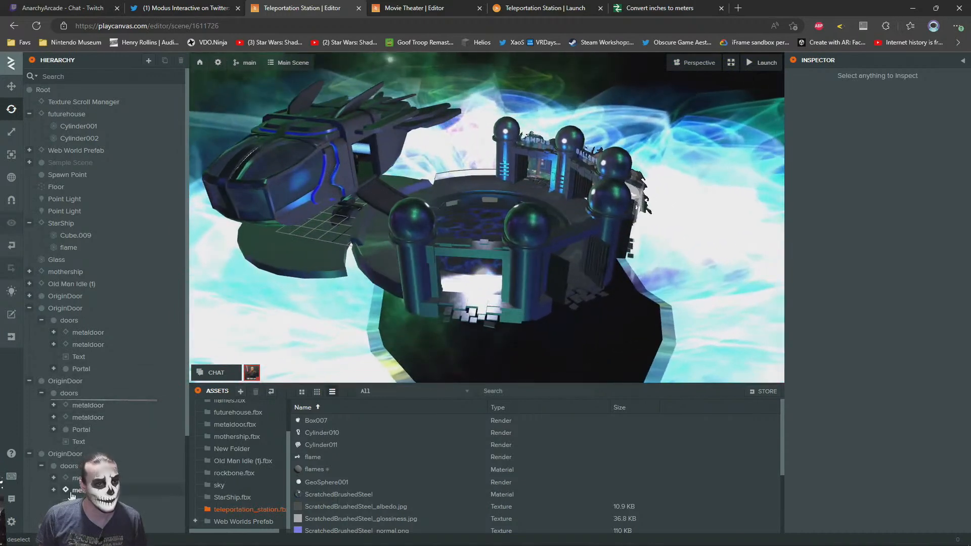
Lower the col entity slightly to a Y position of about -0.139 and check its alignment with the station
{"action": "scroll", "coordinate": [71, 494], "scroll_direction": "down", "scroll_amount": 3}
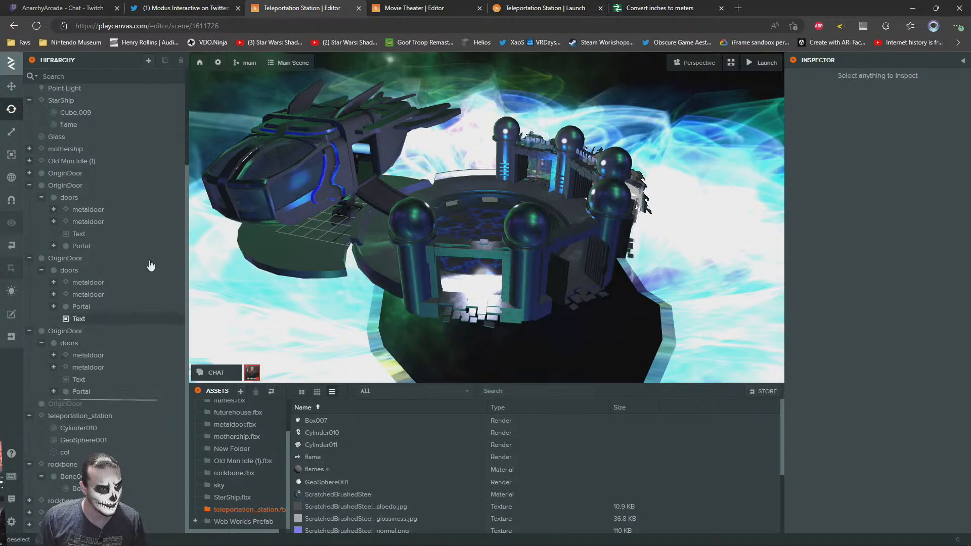
{"action": "left_click", "coordinate": [77, 428]}
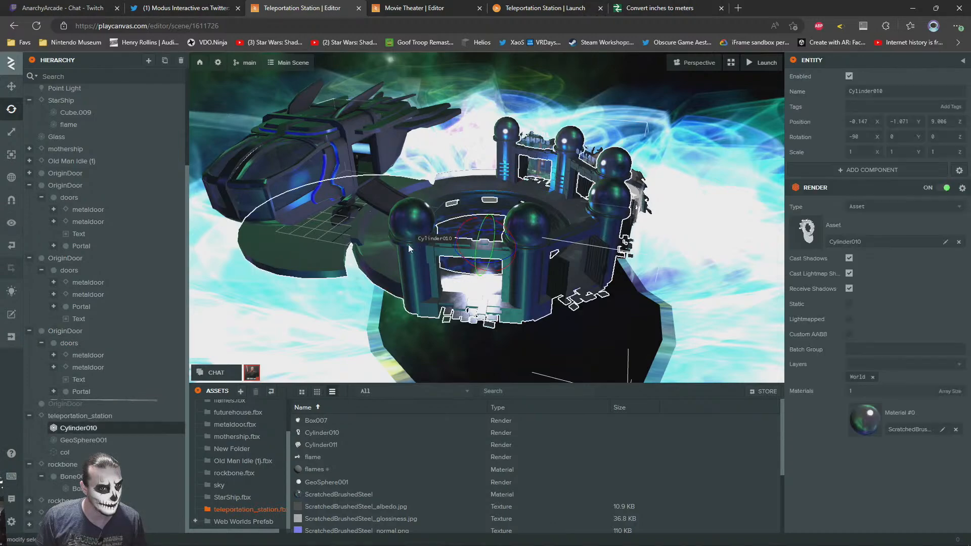
{"action": "left_click", "coordinate": [76, 440]}
{"action": "double_click", "coordinate": [71, 453]}
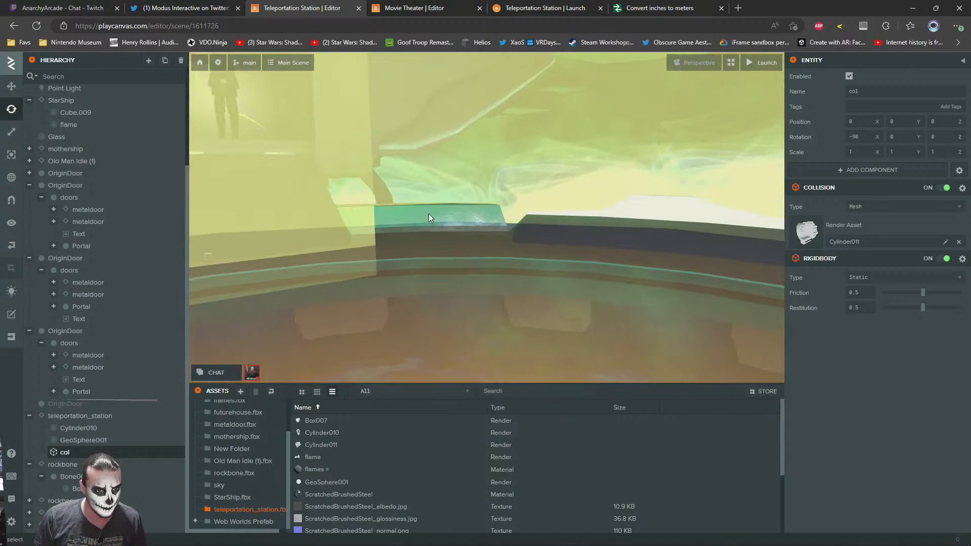
{"action": "left_click_drag", "start_coordinate": [429, 214], "coordinate": [526, 243]}
{"action": "key", "text": "1"}
{"action": "left_click_drag", "start_coordinate": [438, 203], "coordinate": [439, 208]}
{"action": "right_click_drag", "start_coordinate": [439, 208], "coordinate": [348, 189]}
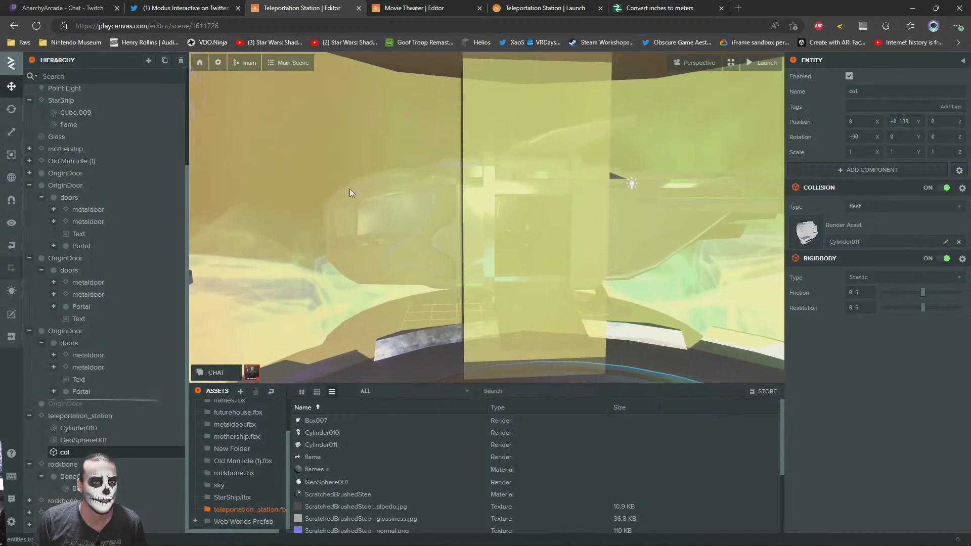
Switch to the launched Teleportation Station scene and run the avatar around the starship to test the new collision mesh
{"action": "left_click", "coordinate": [432, 7]}
{"action": "left_click", "coordinate": [545, 8]}
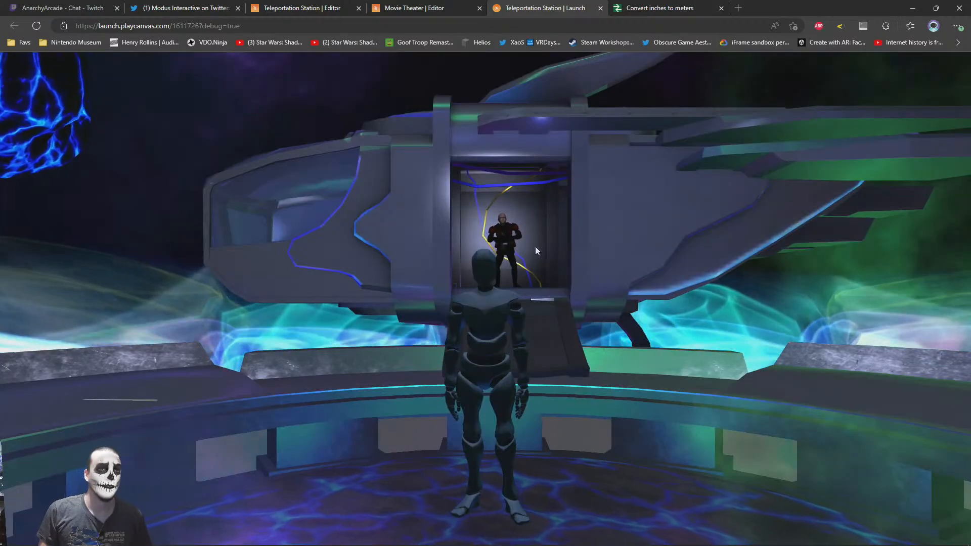
{"action": "left_click_drag", "start_coordinate": [535, 247], "coordinate": [334, 324]}
{"action": "key", "text": "w"}
{"action": "left_click_drag", "start_coordinate": [682, 287], "coordinate": [533, 340]}
{"action": "left_click_drag", "start_coordinate": [935, 298], "coordinate": [754, 450]}
{"action": "left_click_drag", "start_coordinate": [521, 362], "coordinate": [232, 360]}
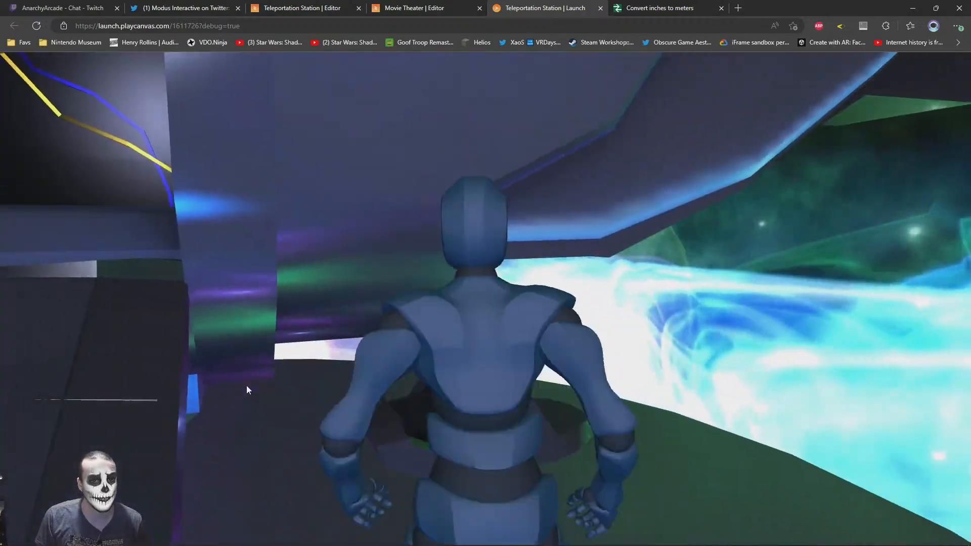
Run the avatar along the ring of portal doorways to check the station's collision at the walls and pillars
{"action": "left_click_drag", "start_coordinate": [849, 386], "coordinate": [202, 380]}
{"action": "key", "text": "w"}
{"action": "key", "text": "d"}
{"action": "key", "text": "a"}
{"action": "key", "text": "d"}
{"action": "key", "text": "w"}
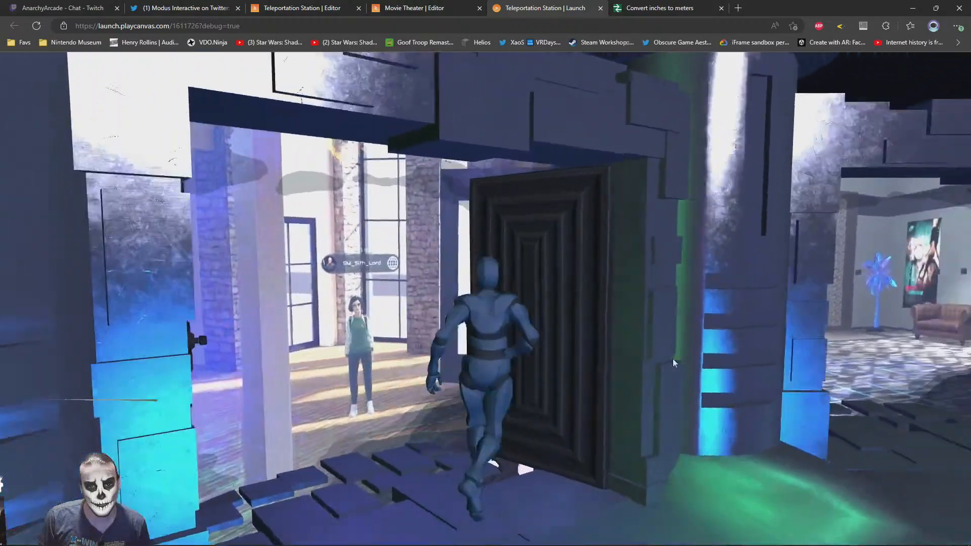
{"action": "left_click_drag", "start_coordinate": [880, 365], "coordinate": [679, 375]}
{"action": "key", "text": "w"}
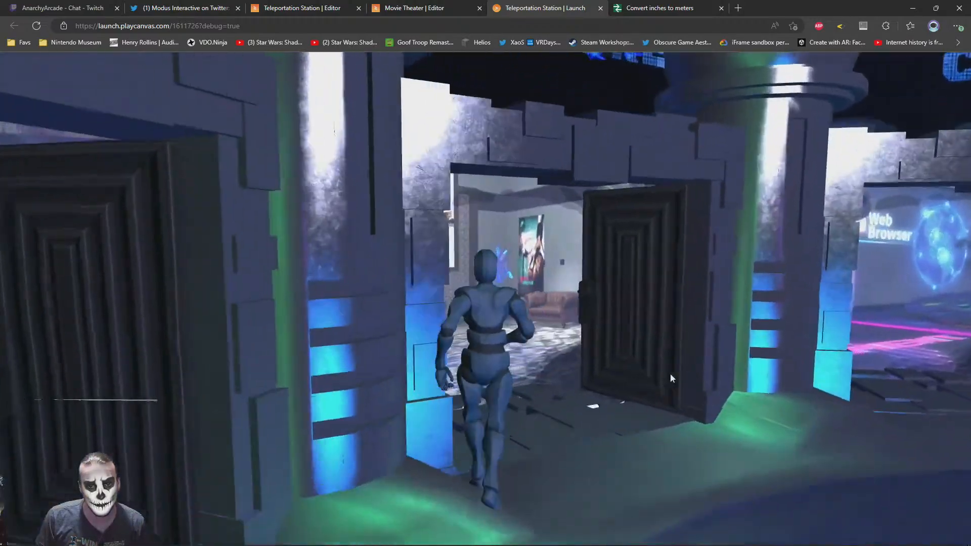
{"action": "key", "text": "d"}
{"action": "key", "text": "d"}
{"action": "left_click_drag", "start_coordinate": [752, 372], "coordinate": [912, 400]}
{"action": "key", "text": "d"}
{"action": "key", "text": "d"}
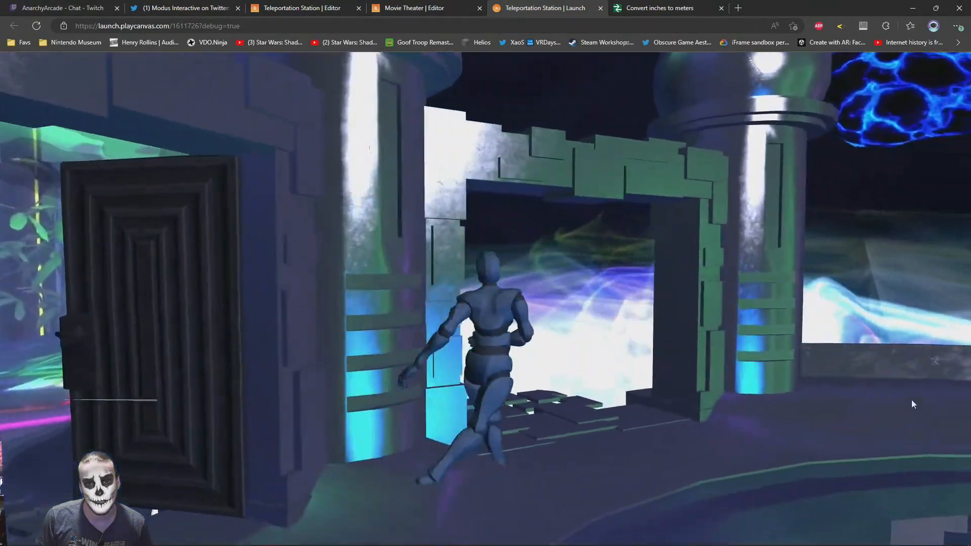
Run the avatar through the station's center to view the portal signs, and head toward the starship ramp
{"action": "key", "text": "w"}
{"action": "left_click_drag", "start_coordinate": [566, 428], "coordinate": [223, 387]}
{"action": "key", "text": "w"}
{"action": "key", "text": "w"}
{"action": "left_click_drag", "start_coordinate": [681, 271], "coordinate": [531, 157]}
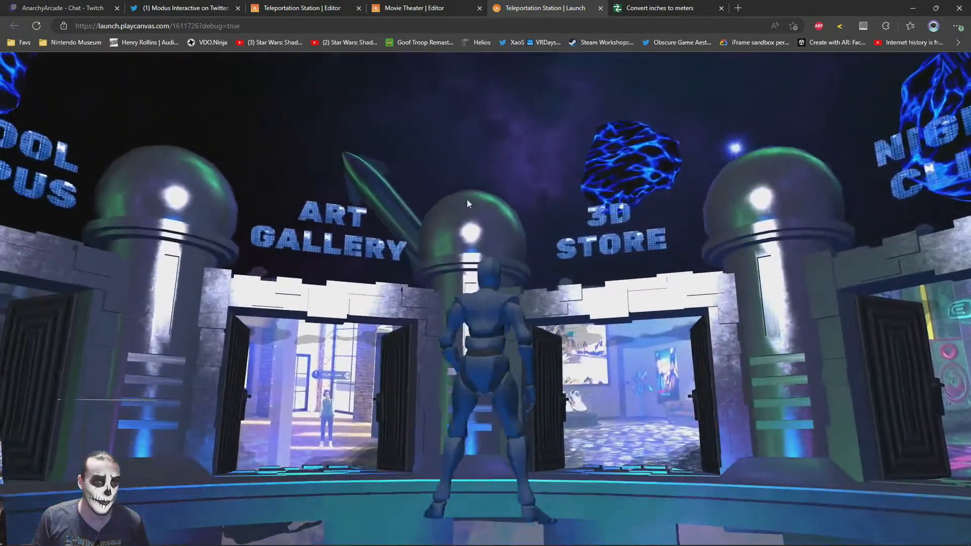
{"action": "key", "text": "a"}
{"action": "left_click_drag", "start_coordinate": [287, 266], "coordinate": [759, 379]}
{"action": "key", "text": "w"}
{"action": "left_click_drag", "start_coordinate": [411, 368], "coordinate": [667, 381]}
{"action": "key", "text": "w"}
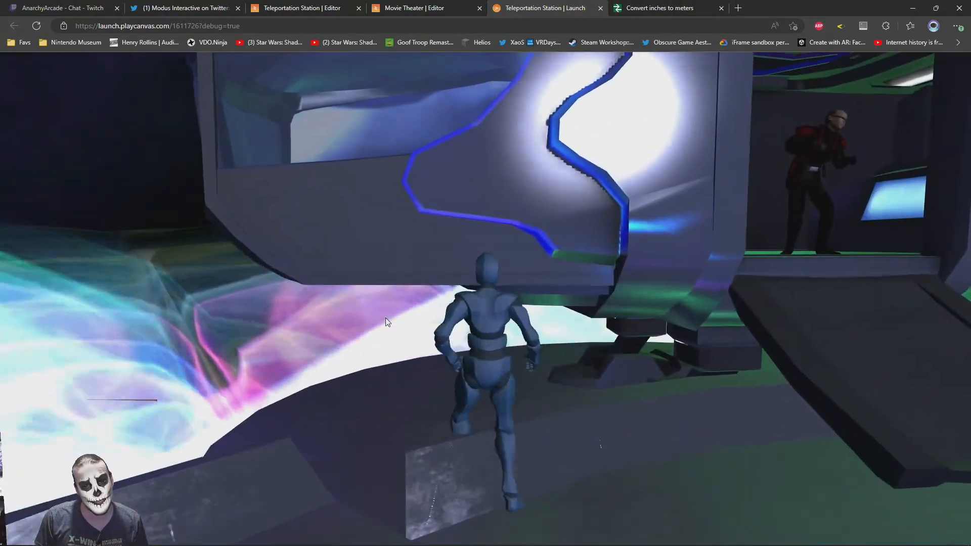
Jump and walk the avatar around the station, turning the view to inspect collisions and the surrounding portals
{"action": "mouse_move", "coordinate": [386, 320]}
{"action": "left_mouse_down"}
{"action": "mouse_move", "coordinate": [707, 327]}
{"action": "mouse_move", "coordinate": [460, 347]}
{"action": "mouse_move", "coordinate": [517, 336]}
{"action": "mouse_move", "coordinate": [399, 310]}
{"action": "left_mouse_up"}
{"action": "left_click_drag", "start_coordinate": [520, 325], "coordinate": [386, 384]}
{"action": "key", "text": "space"}
{"action": "key", "text": "w"}
{"action": "left_click_drag", "start_coordinate": [523, 316], "coordinate": [602, 307]}
{"action": "key", "text": "w"}
{"action": "key", "text": "s"}
{"action": "left_click_drag", "start_coordinate": [390, 290], "coordinate": [835, 334]}
{"action": "left_click_drag", "start_coordinate": [674, 311], "coordinate": [253, 293]}
{"action": "key", "text": "w"}
{"action": "left_click_drag", "start_coordinate": [622, 264], "coordinate": [676, 314]}
{"action": "key", "text": "s"}
{"action": "left_click_drag", "start_coordinate": [526, 316], "coordinate": [735, 293]}
{"action": "left_click_drag", "start_coordinate": [586, 299], "coordinate": [660, 290]}
{"action": "left_click_drag", "start_coordinate": [531, 324], "coordinate": [620, 369]}
{"action": "key", "text": "w"}
{"action": "left_click_drag", "start_coordinate": [511, 354], "coordinate": [386, 351]}
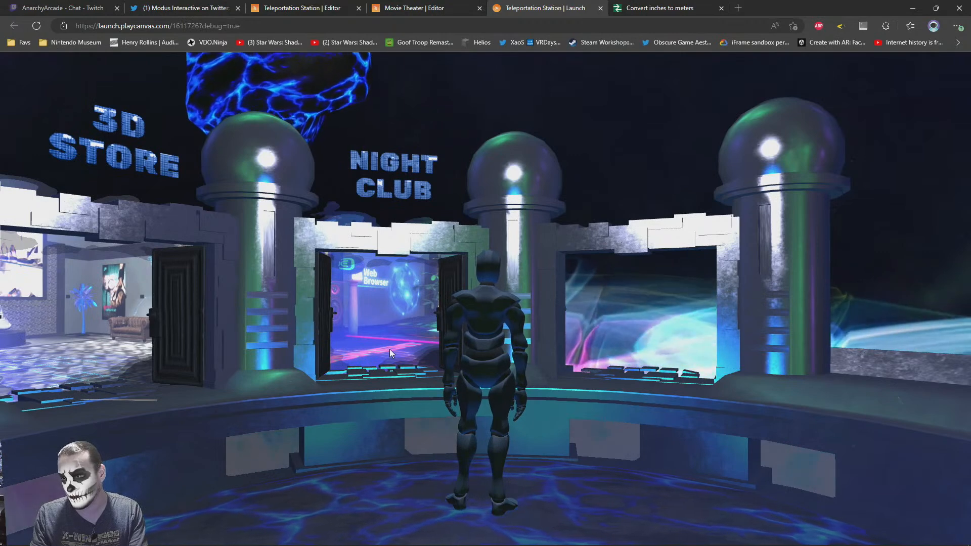
Open somniumspace.com/parcel/3388 in a new browser tab
{"action": "key", "text": "ctrl+t"}
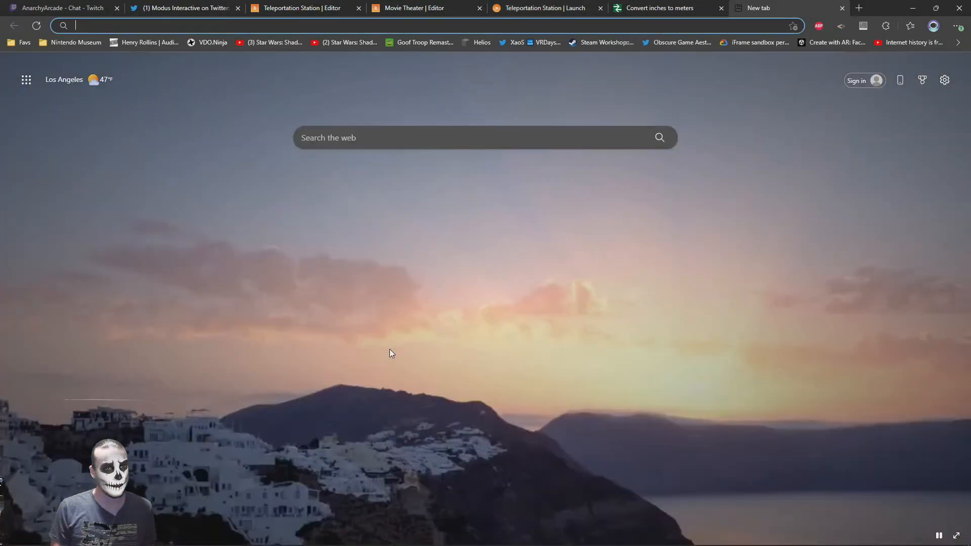
{"action": "type", "text": "somenium"}
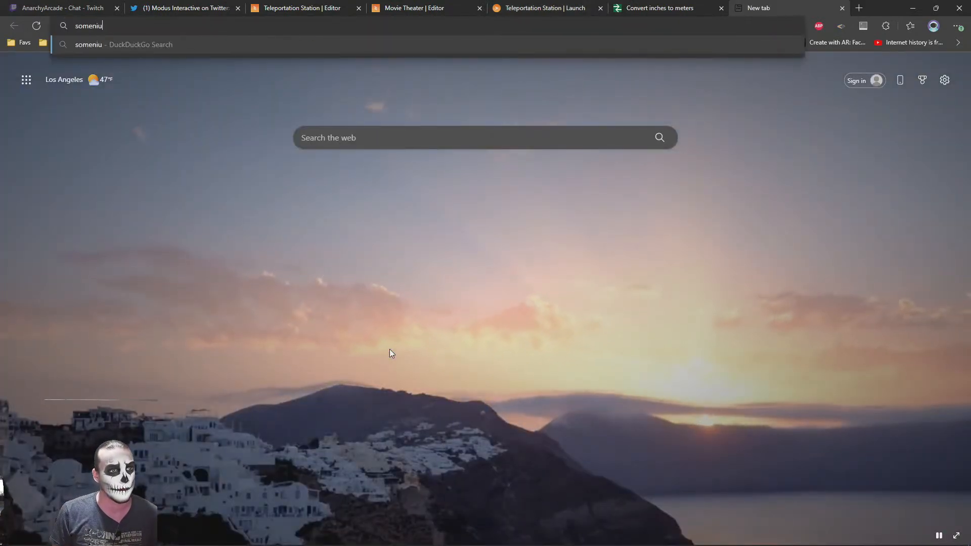
{"action": "key", "text": "BackSpace"}
{"action": "key", "text": "BackSpace"}
{"action": "key", "text": "BackSpace"}
{"action": "key", "text": "BackSpace"}
{"action": "key", "text": "BackSpace"}
{"action": "key", "text": "BackSpace"}
{"action": "key", "text": "BackSpace"}
{"action": "key", "text": "BackSpace"}
{"action": "type", "text": "somniumspace.com/parcel"}
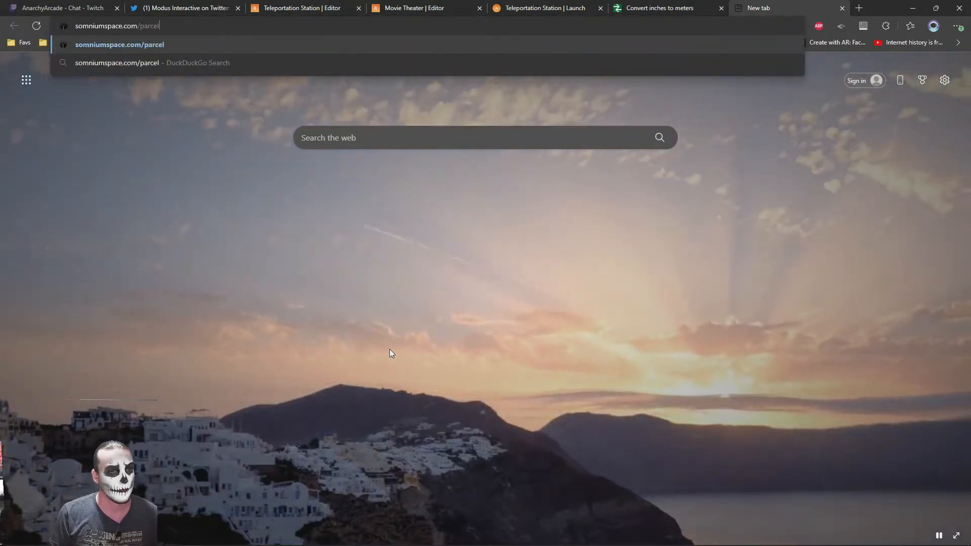
{"action": "type", "text": "/3388"}
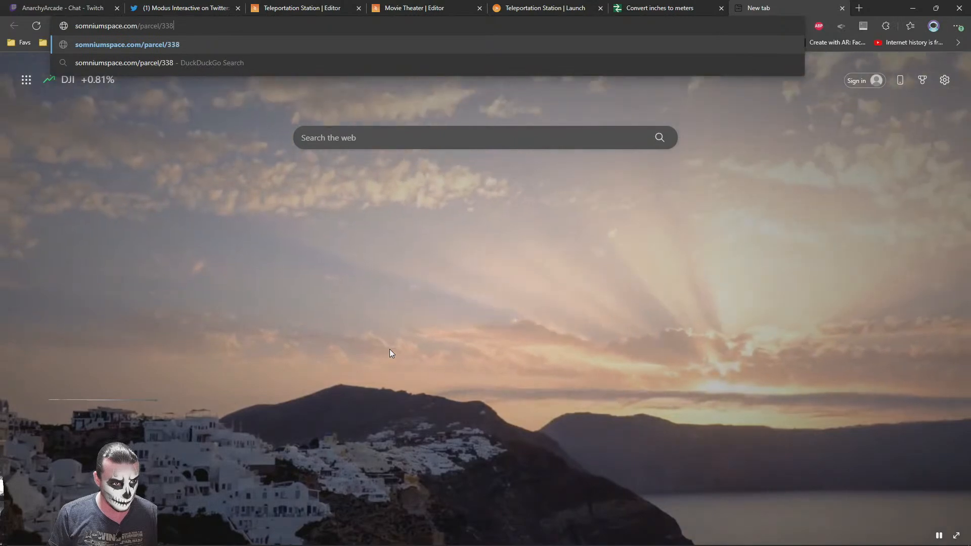
{"action": "key", "text": "Return"}
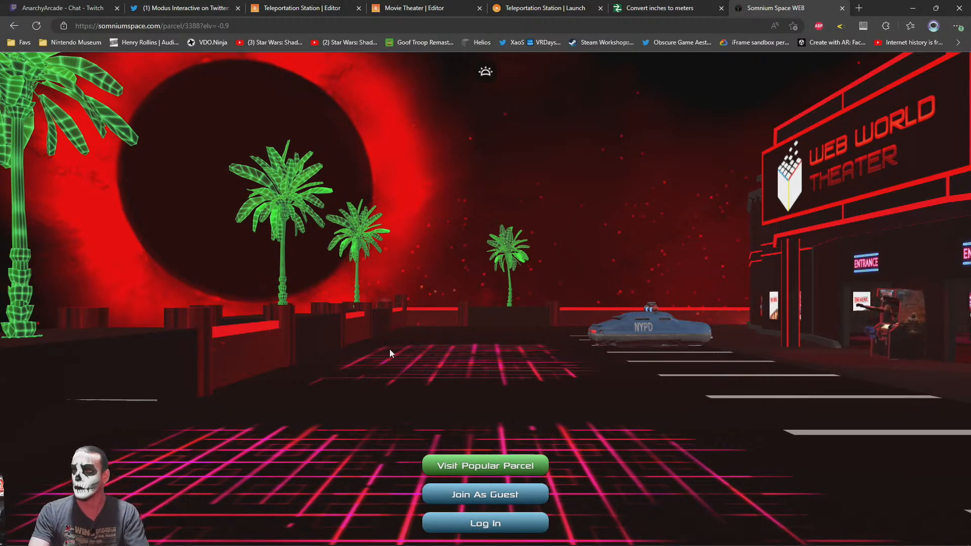
Browse the Popular Parcels list in Somnium Space WEB
{"action": "left_click", "coordinate": [483, 465]}
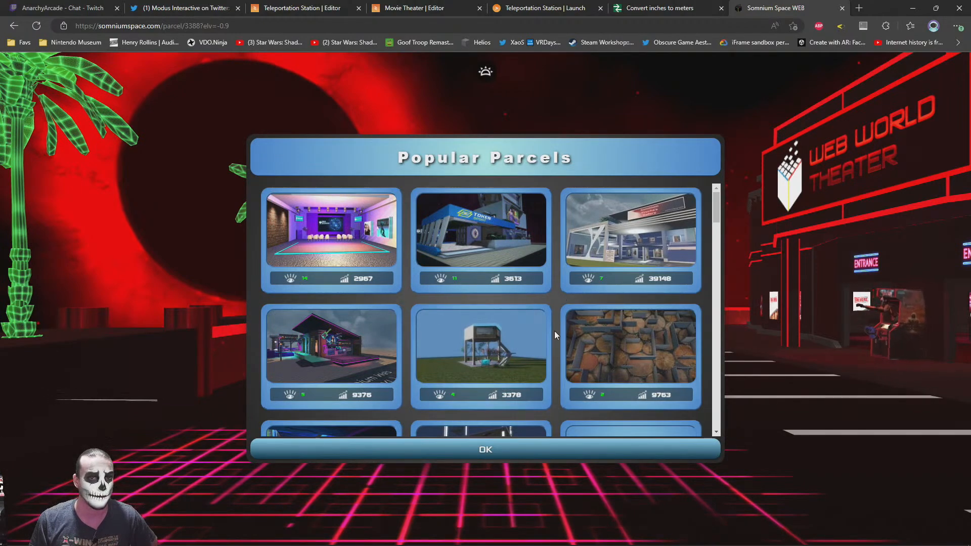
{"action": "scroll", "coordinate": [556, 336], "scroll_direction": "down", "scroll_amount": 6}
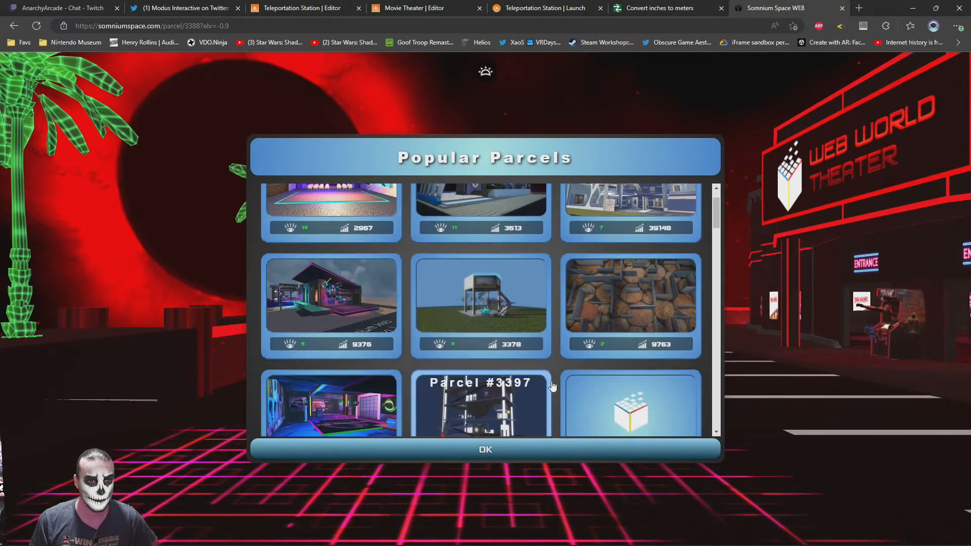
{"action": "scroll", "coordinate": [566, 360], "scroll_direction": "down", "scroll_amount": 4}
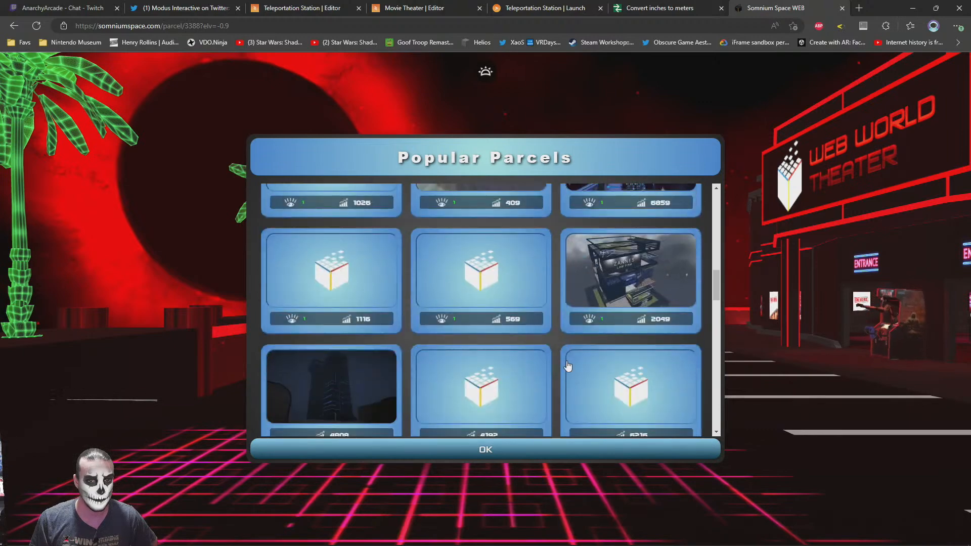
{"action": "scroll", "coordinate": [567, 365], "scroll_direction": "up", "scroll_amount": 2}
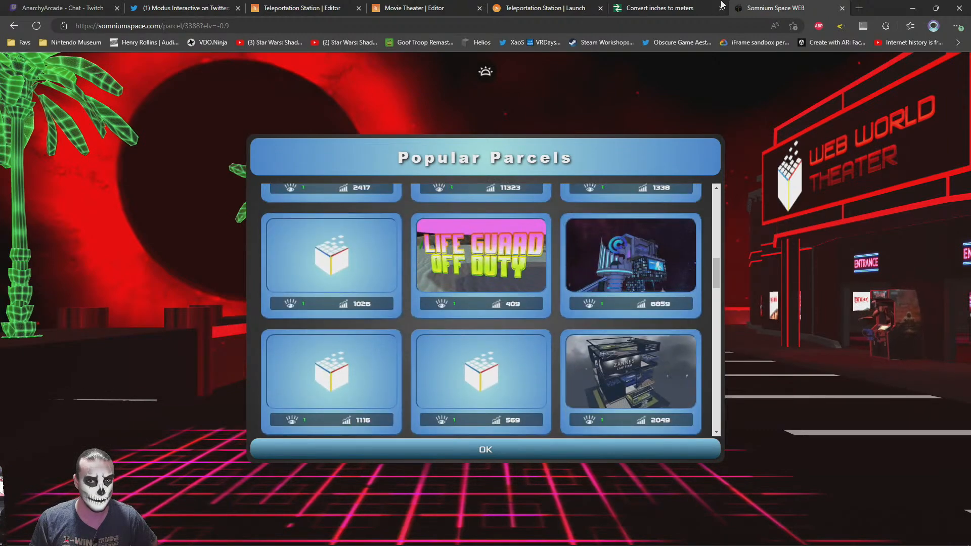
Return to the launched Teleportation Station and look around its School Campus, Art Gallery and 3D Store portals
{"action": "left_click", "coordinate": [545, 7]}
{"action": "left_click_drag", "start_coordinate": [544, 383], "coordinate": [30, 334]}
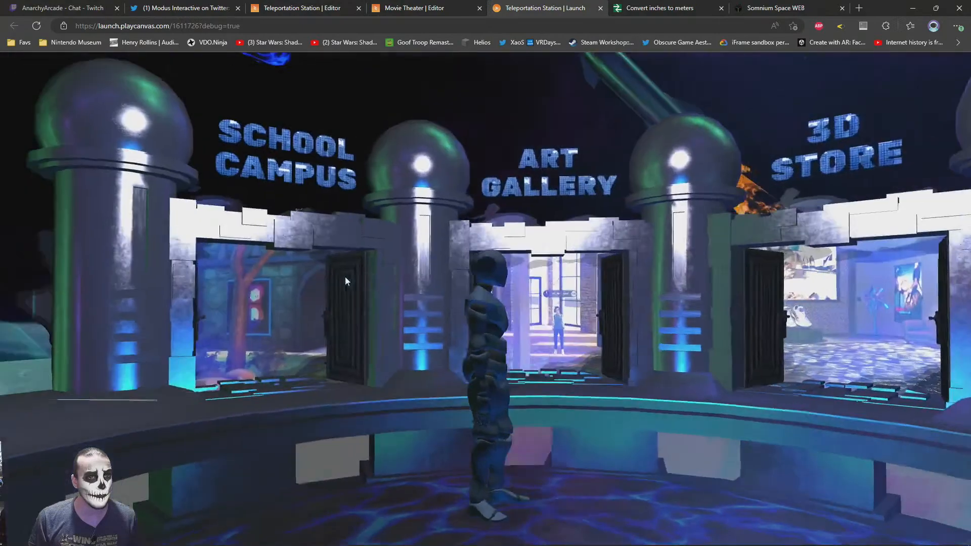
{"action": "left_click_drag", "start_coordinate": [345, 276], "coordinate": [847, 257]}
Switch back to Somnium Space WEB, close the popular parcels list and log in to the account
{"action": "left_click", "coordinate": [773, 8]}
{"action": "left_click", "coordinate": [493, 450]}
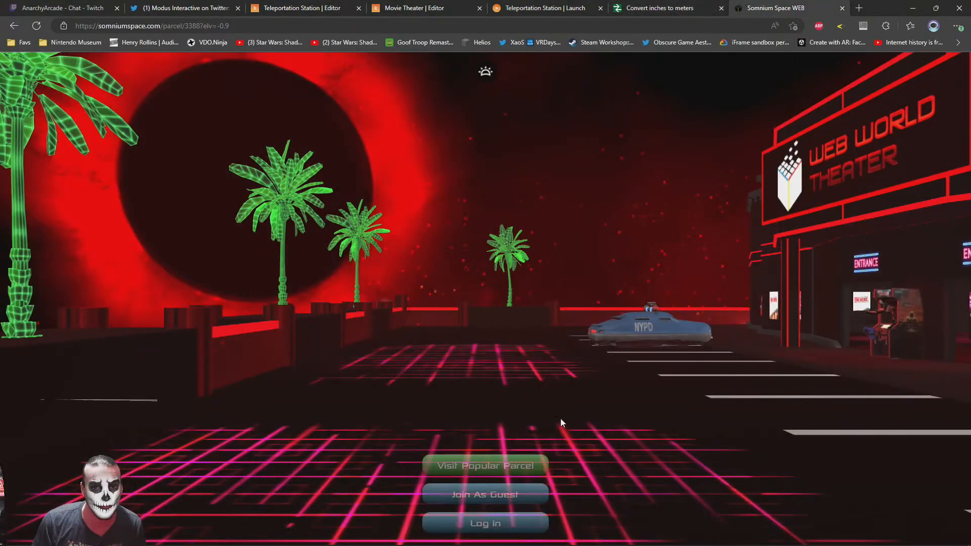
{"action": "left_click", "coordinate": [501, 527]}
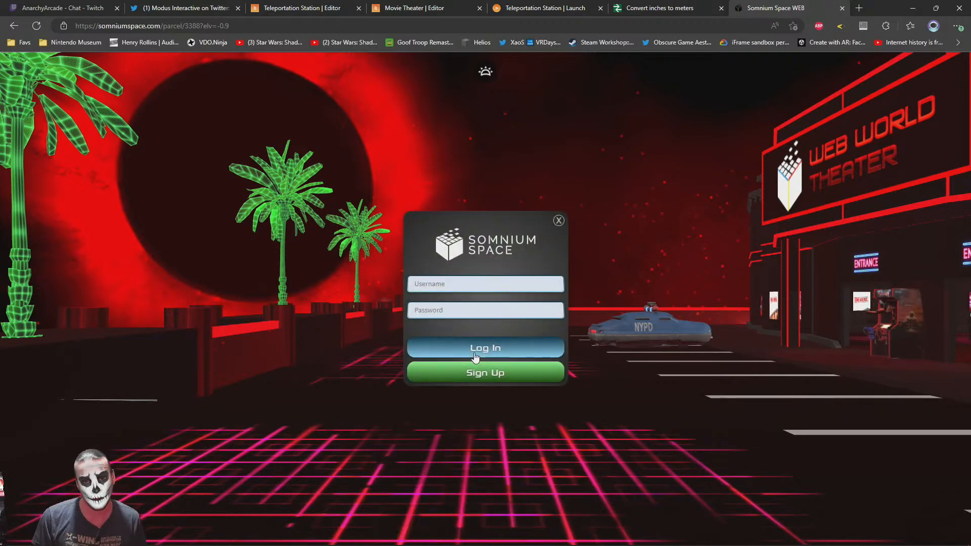
{"action": "left_click", "coordinate": [476, 352]}
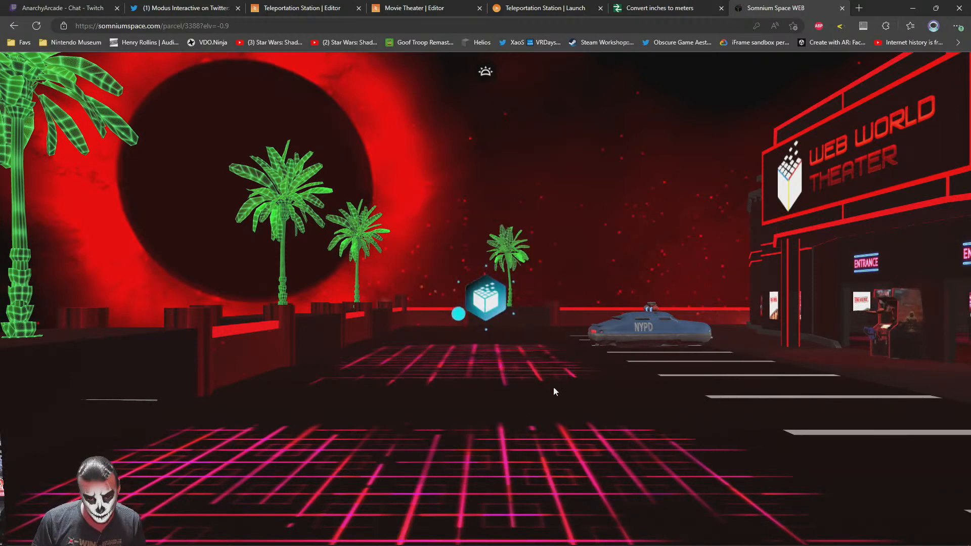
{"action": "left_click", "coordinate": [373, 365]}
{"action": "mouse_move", "coordinate": [401, 363]}
{"action": "left_mouse_down"}
{"action": "mouse_move", "coordinate": [627, 368]}
{"action": "mouse_move", "coordinate": [576, 318]}
{"action": "mouse_move", "coordinate": [640, 444]}
{"action": "mouse_move", "coordinate": [561, 409]}
{"action": "mouse_move", "coordinate": [485, 310]}
{"action": "mouse_move", "coordinate": [360, 348]}
{"action": "mouse_move", "coordinate": [327, 219]}
{"action": "mouse_move", "coordinate": [681, 327]}
{"action": "mouse_move", "coordinate": [287, 326]}
{"action": "mouse_move", "coordinate": [487, 328]}
{"action": "mouse_move", "coordinate": [381, 318]}
{"action": "mouse_move", "coordinate": [479, 320]}
{"action": "mouse_move", "coordinate": [533, 305]}
{"action": "mouse_move", "coordinate": [521, 307]}
{"action": "left_mouse_up"}
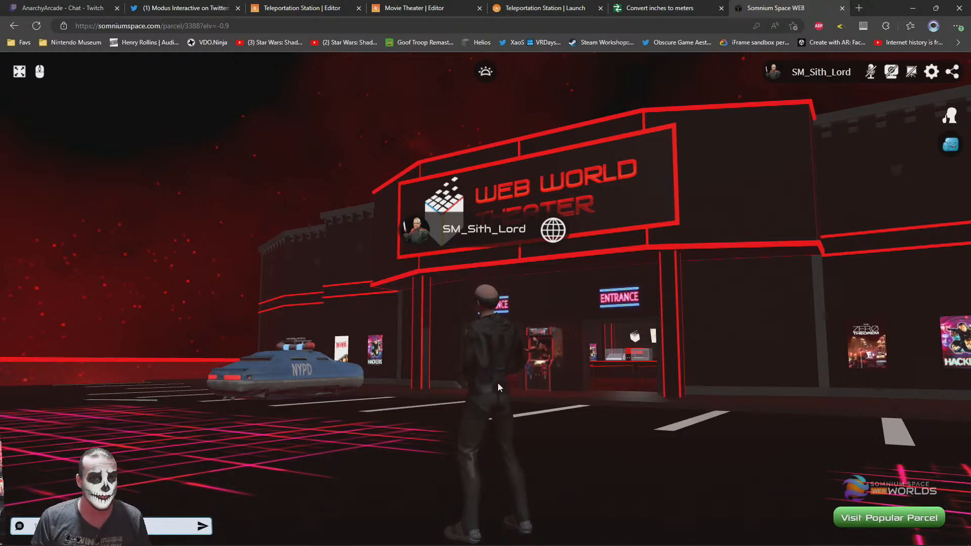
Open the options for Parcel #3388 and enter Photo Mode facing the Web World Theater
{"action": "left_click_drag", "start_coordinate": [498, 387], "coordinate": [550, 324]}
{"action": "left_click", "coordinate": [876, 489]}
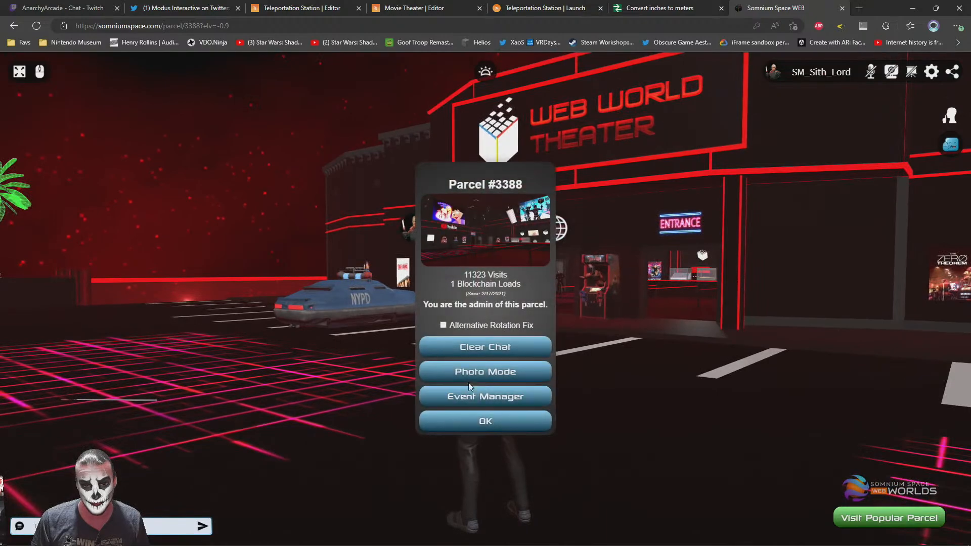
{"action": "left_click", "coordinate": [472, 374]}
{"action": "left_click_drag", "start_coordinate": [568, 360], "coordinate": [756, 360]}
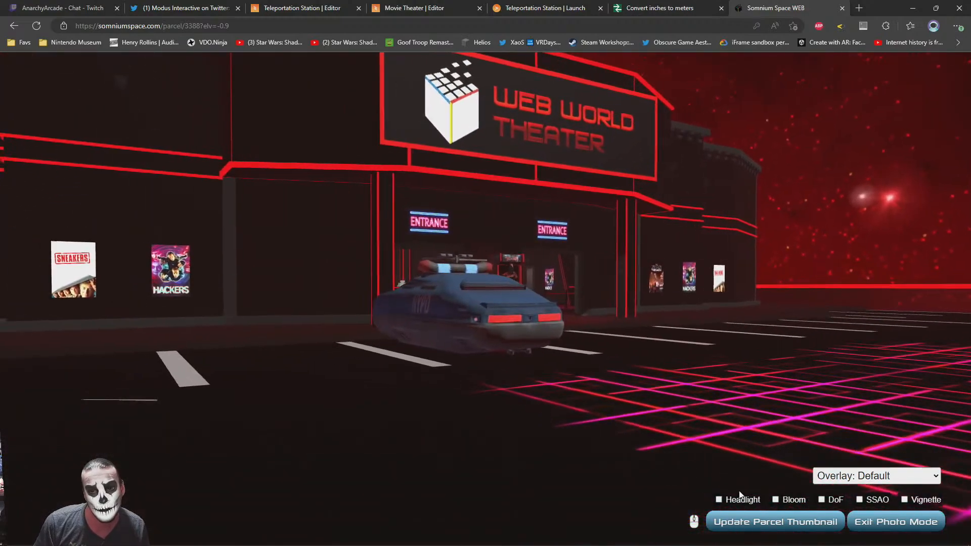
Enable Bloom in Photo Mode and change the overlay setting to hide the on-screen controls
{"action": "left_click", "coordinate": [775, 499]}
{"action": "left_click", "coordinate": [870, 476]}
{"action": "left_click", "coordinate": [841, 506]}
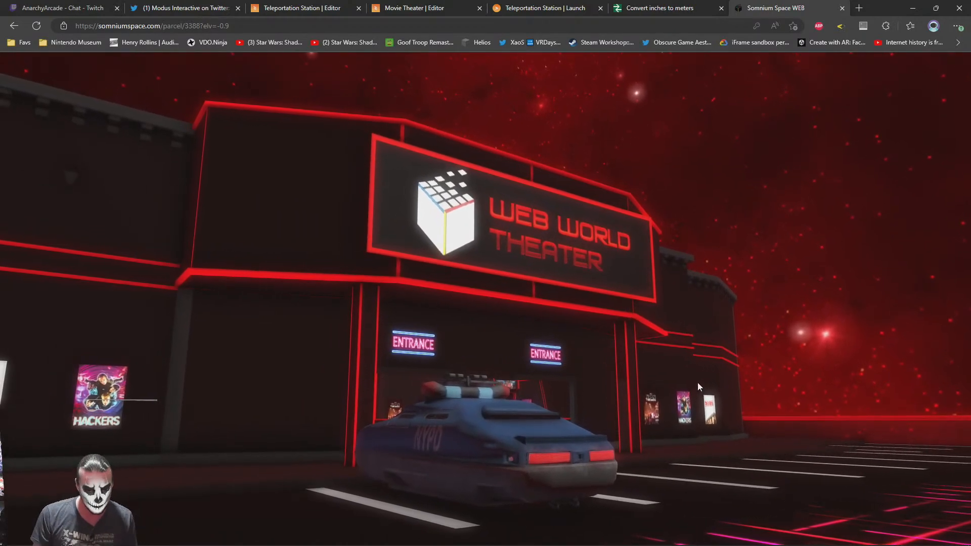
Show the scene full screen and move the photo camera to frame the Web World Theater's front entrance head-on
{"action": "key", "text": "F11"}
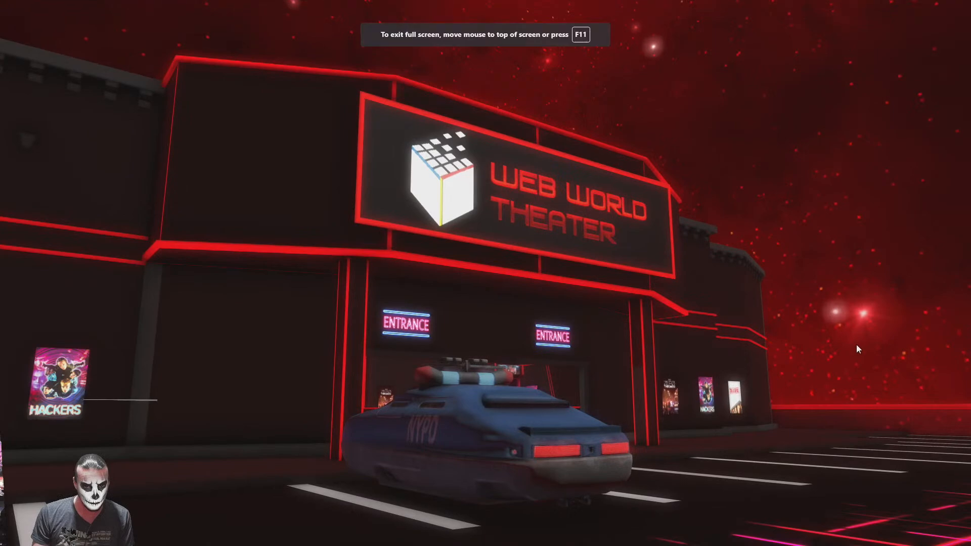
{"action": "left_click_drag", "start_coordinate": [707, 328], "coordinate": [572, 479]}
{"action": "key", "text": "w"}
{"action": "key", "text": "s"}
{"action": "key", "text": "a"}
{"action": "key", "text": "w"}
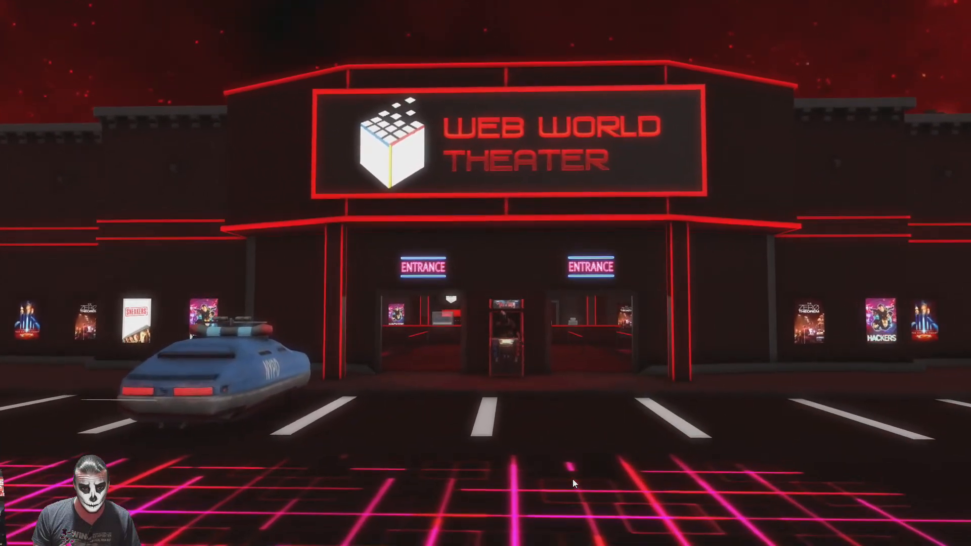
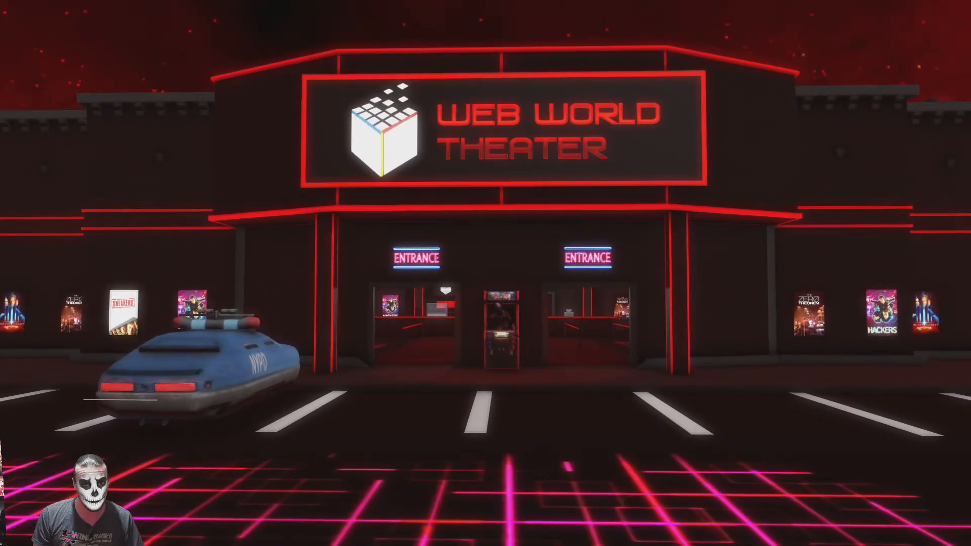
Leave full screen, copy the new theater screenshot from Captures > Desktop on Source Engine (A:), and close the image and folder windows
{"action": "key", "text": "Escape"}
{"action": "key", "text": "alt+Tab"}
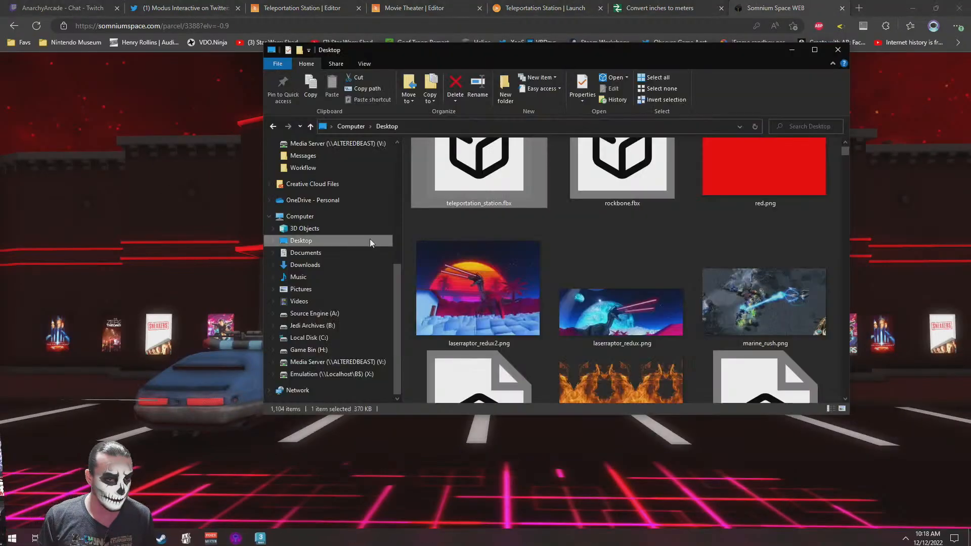
{"action": "left_click", "coordinate": [313, 314]}
{"action": "double_click", "coordinate": [441, 180]}
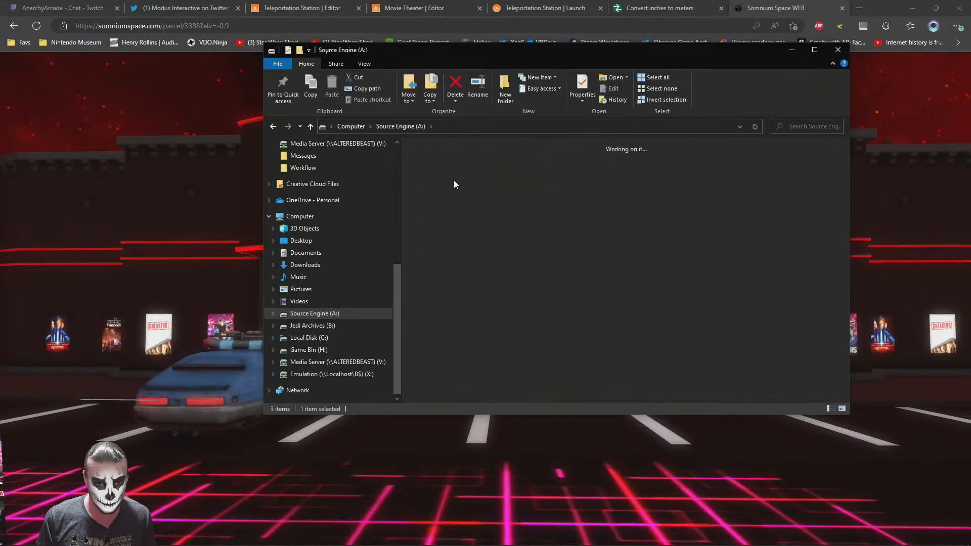
{"action": "double_click", "coordinate": [745, 206]}
{"action": "double_click", "coordinate": [481, 244]}
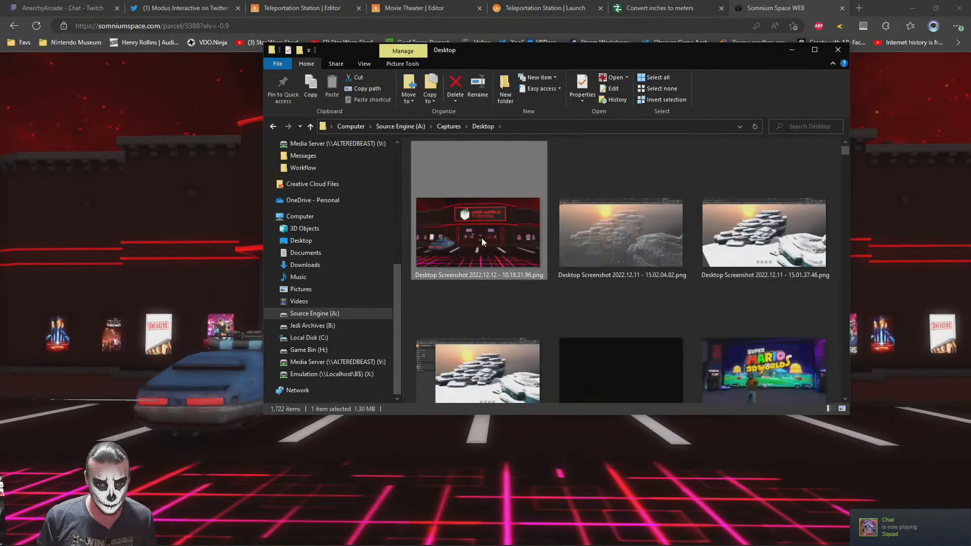
{"action": "left_click", "coordinate": [855, 8]}
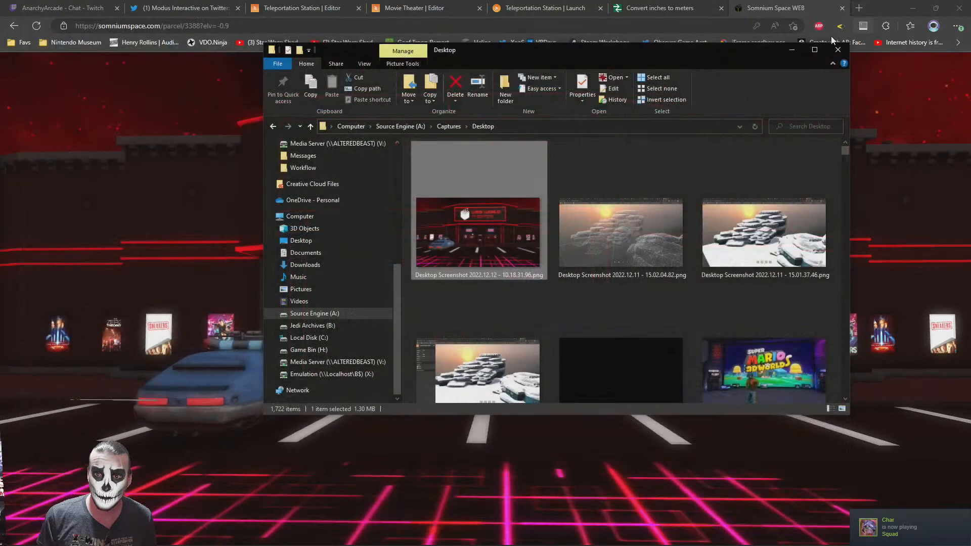
{"action": "left_click", "coordinate": [839, 49]}
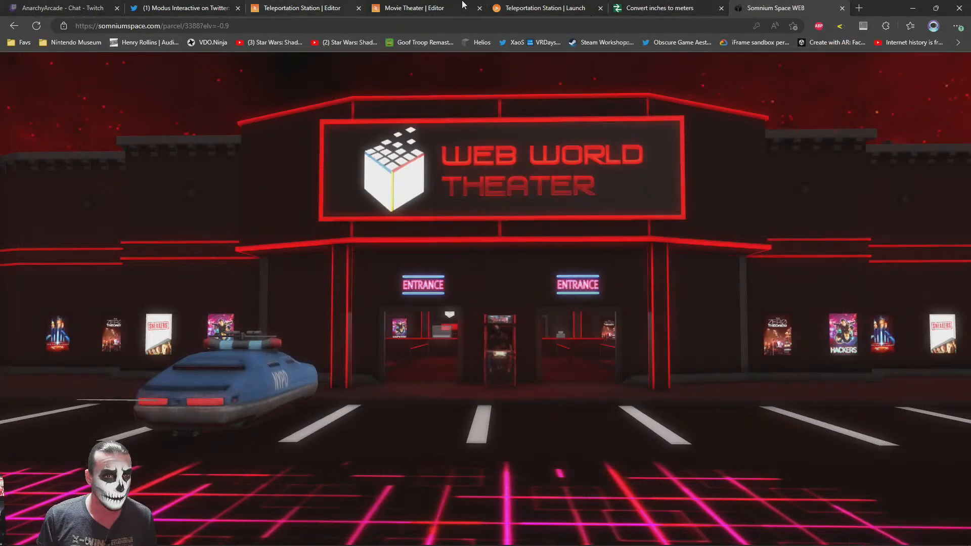
Look around the launched teleportation scene, return to the Teleportation Station editor and close the Movie Theater editor tab
{"action": "left_click", "coordinate": [536, 8]}
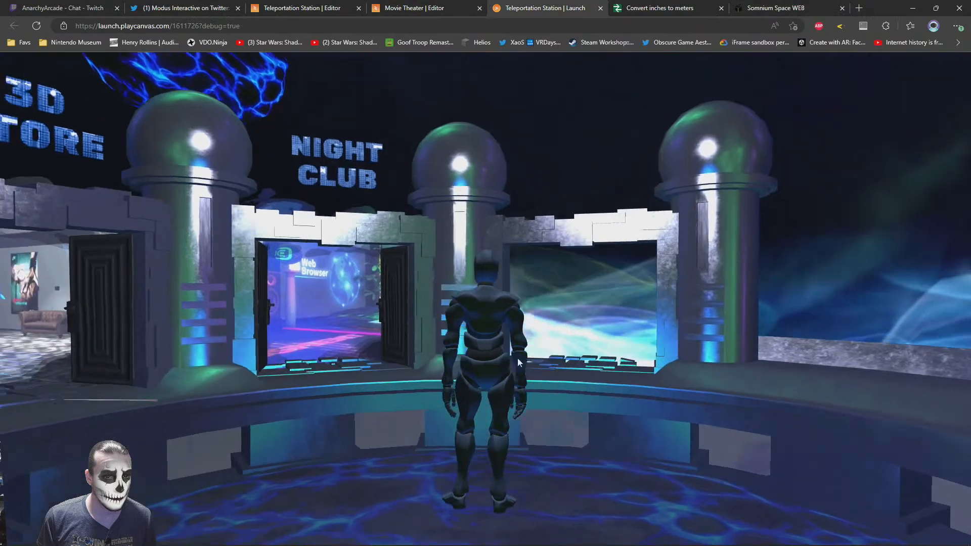
{"action": "left_click_drag", "start_coordinate": [517, 359], "coordinate": [423, 371]}
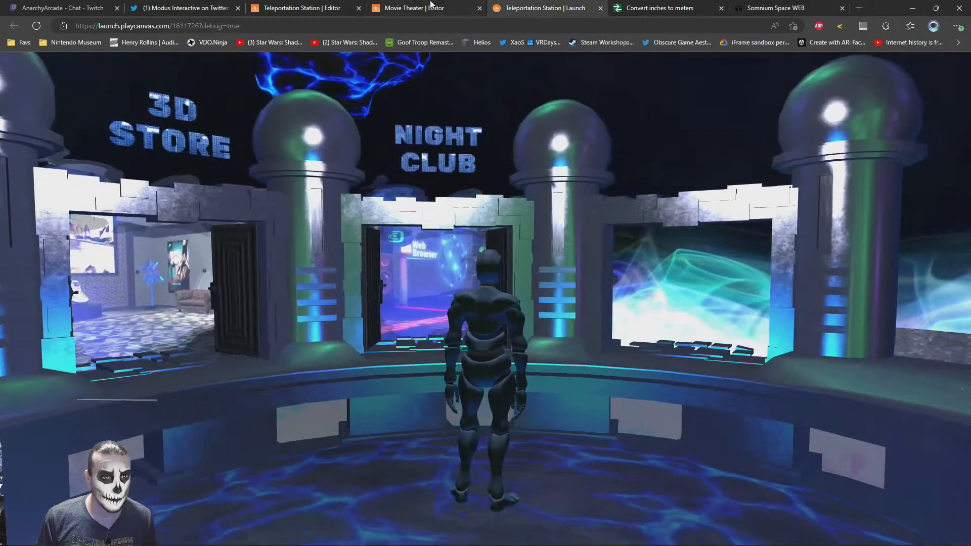
{"action": "left_click", "coordinate": [295, 6]}
{"action": "middle_click", "coordinate": [433, 4]}
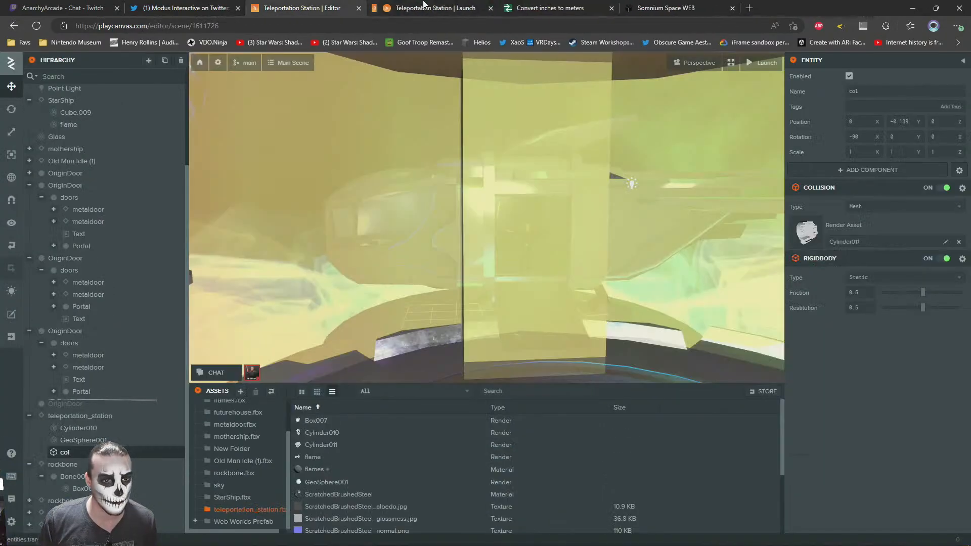
Select the image plane in the School Campus portal and open its school material and the texture it uses
{"action": "right_click_drag", "start_coordinate": [304, 270], "coordinate": [459, 256]}
{"action": "left_click", "coordinate": [403, 218]}
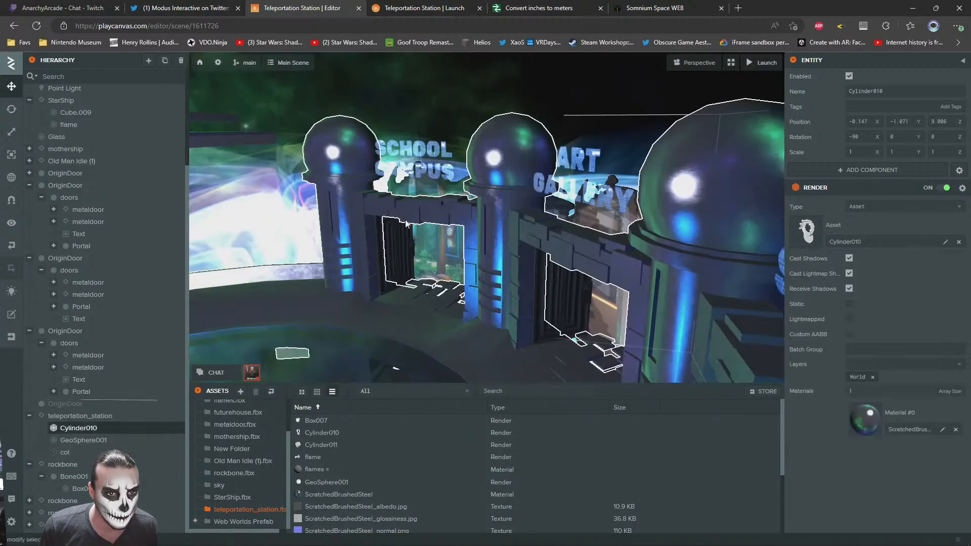
{"action": "left_click", "coordinate": [429, 178]}
{"action": "key", "text": "w"}
{"action": "right_click_drag", "start_coordinate": [430, 178], "coordinate": [584, 220]}
{"action": "left_click", "coordinate": [584, 222]}
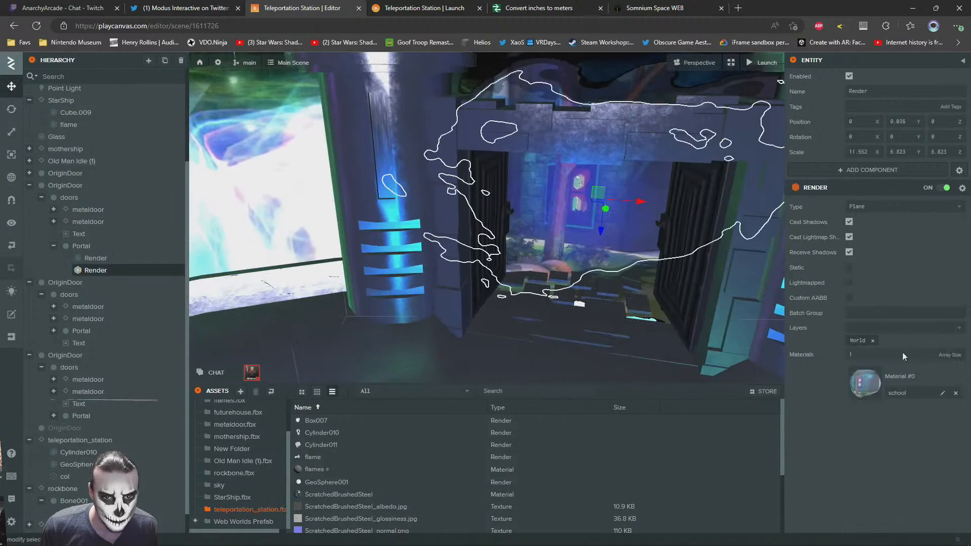
{"action": "left_click", "coordinate": [862, 388]}
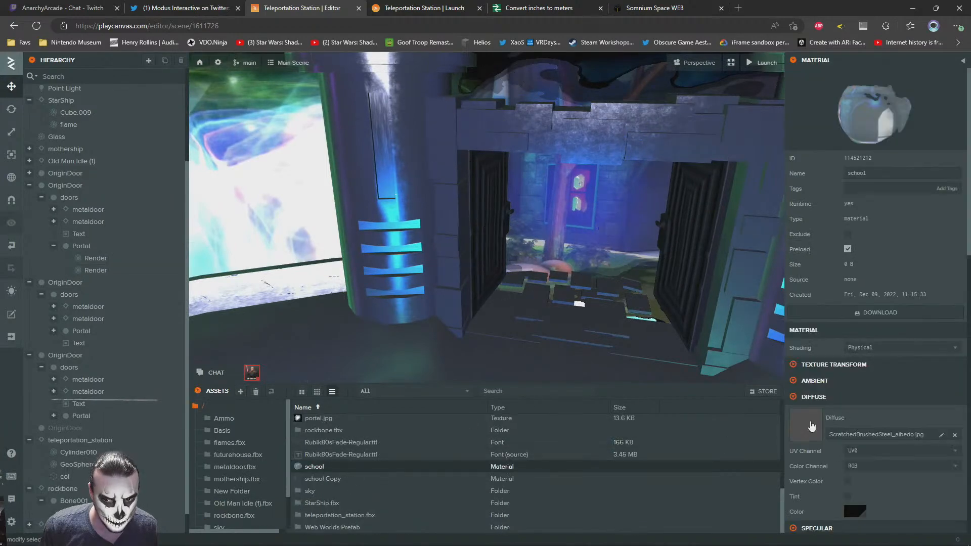
{"action": "scroll", "coordinate": [813, 428], "scroll_direction": "down", "scroll_amount": 15}
{"action": "left_click", "coordinate": [806, 157]}
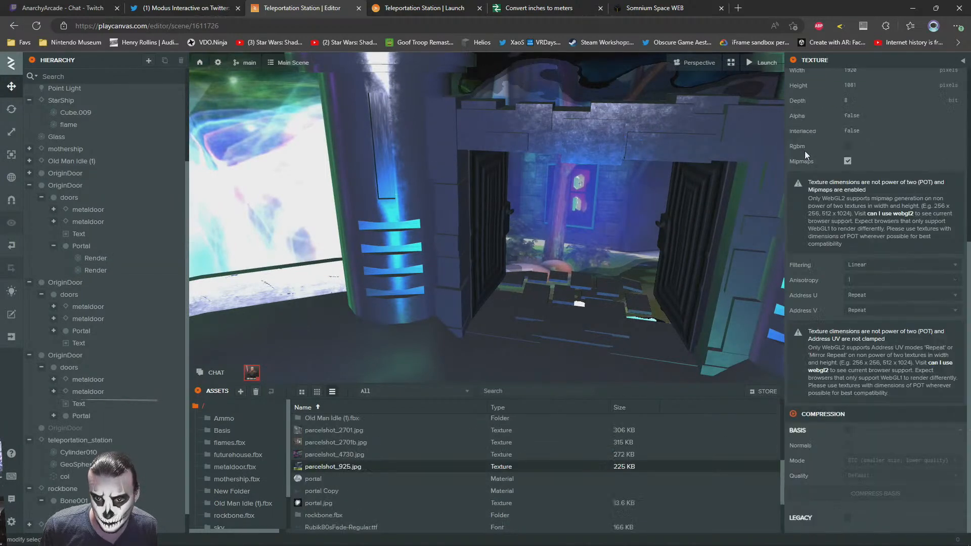
Check the pixel dimensions of the textures parcelshot_925, parcelshot_2701b, parcelshot_4730 and parcelshot_2701 in the project assets
{"action": "scroll", "coordinate": [862, 276], "scroll_direction": "up", "scroll_amount": 4}
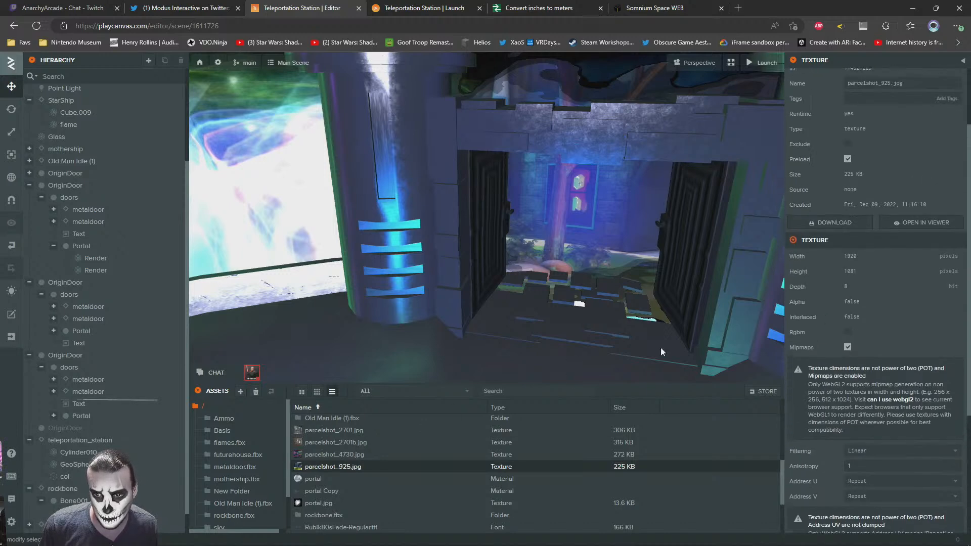
{"action": "left_click", "coordinate": [340, 444]}
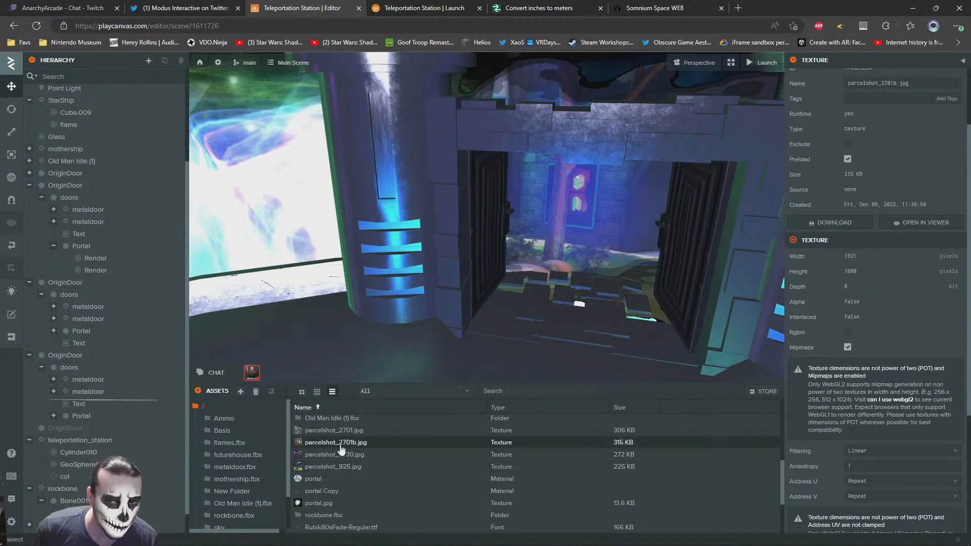
{"action": "left_click", "coordinate": [341, 457]}
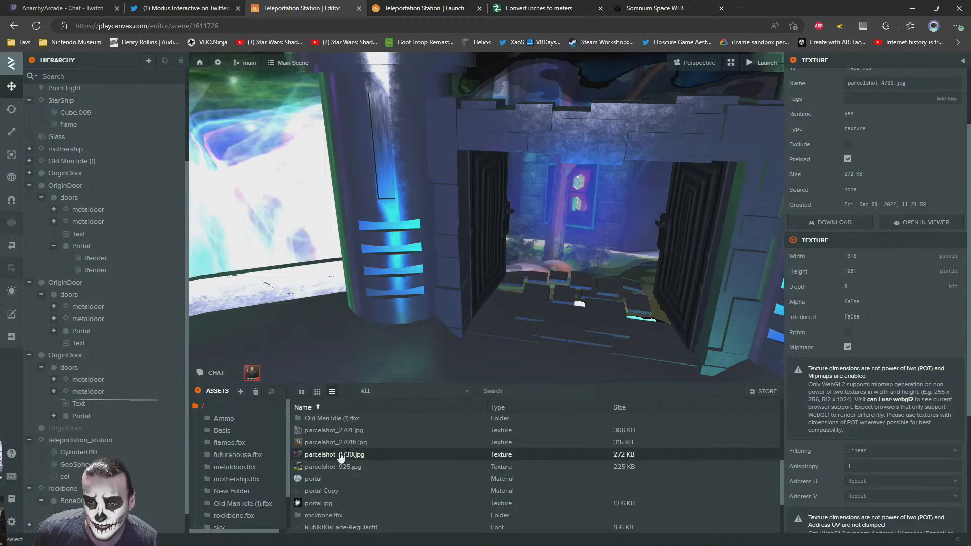
{"action": "left_click", "coordinate": [341, 432]}
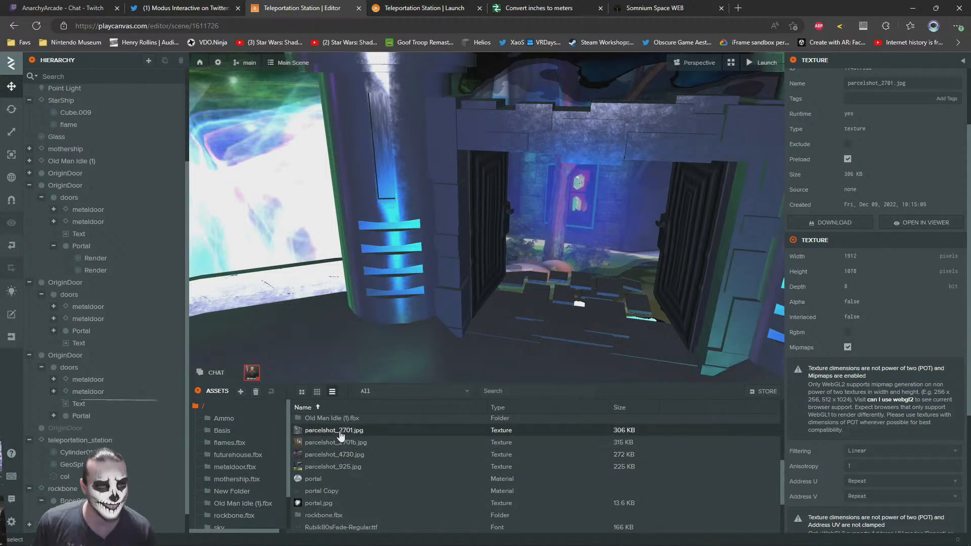
{"action": "scroll", "coordinate": [340, 444], "scroll_direction": "up", "scroll_amount": 3}
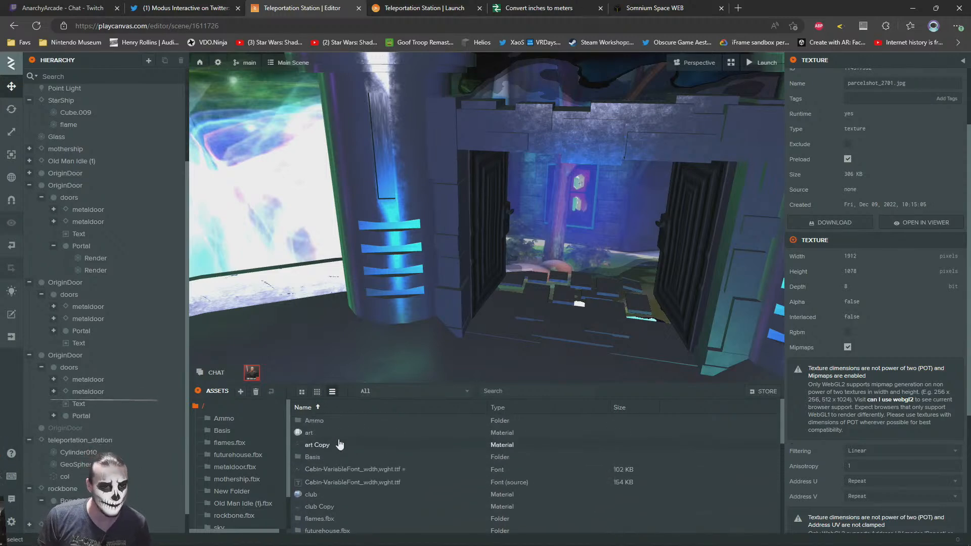
{"action": "scroll", "coordinate": [329, 475], "scroll_direction": "down", "scroll_amount": 3}
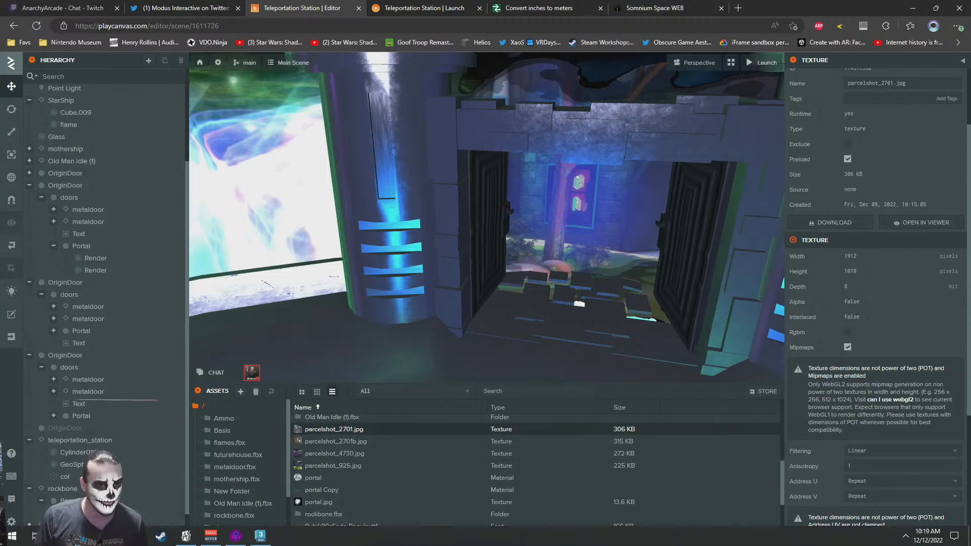
Open laserraptor_redux2.png from the Desktop folder in IrfanView and replace it with the copied theater screenshot
{"action": "left_click", "coordinate": [34, 536]}
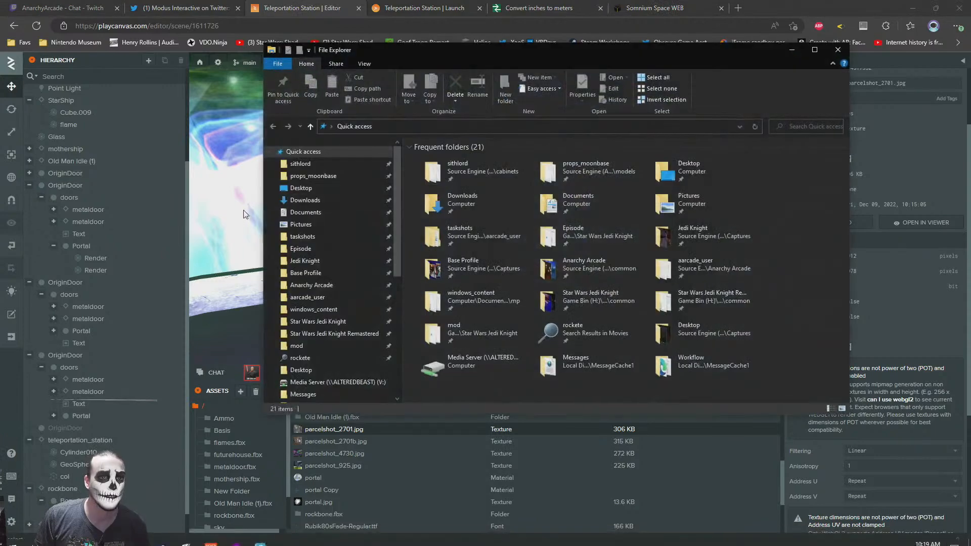
{"action": "left_click", "coordinate": [301, 188]}
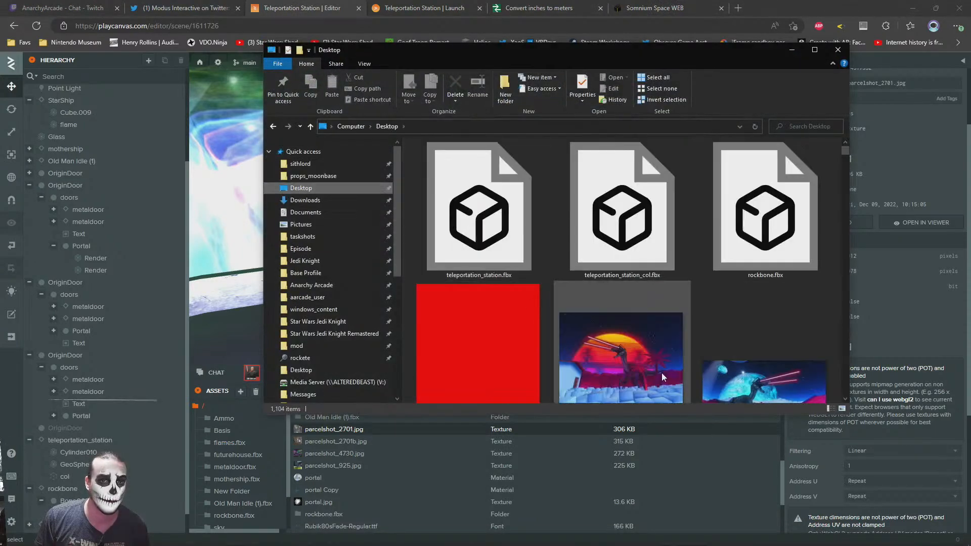
{"action": "double_click", "coordinate": [663, 374]}
Resize the theater screenshot to a width of 512 pixels with the aspect ratio preserved
{"action": "key", "text": "ctrl+r"}
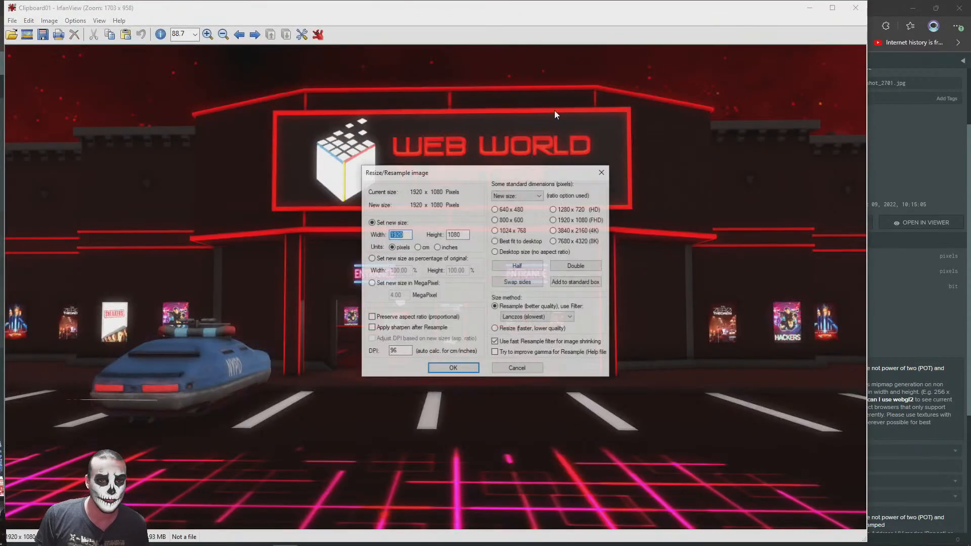
{"action": "left_click", "coordinate": [390, 318]}
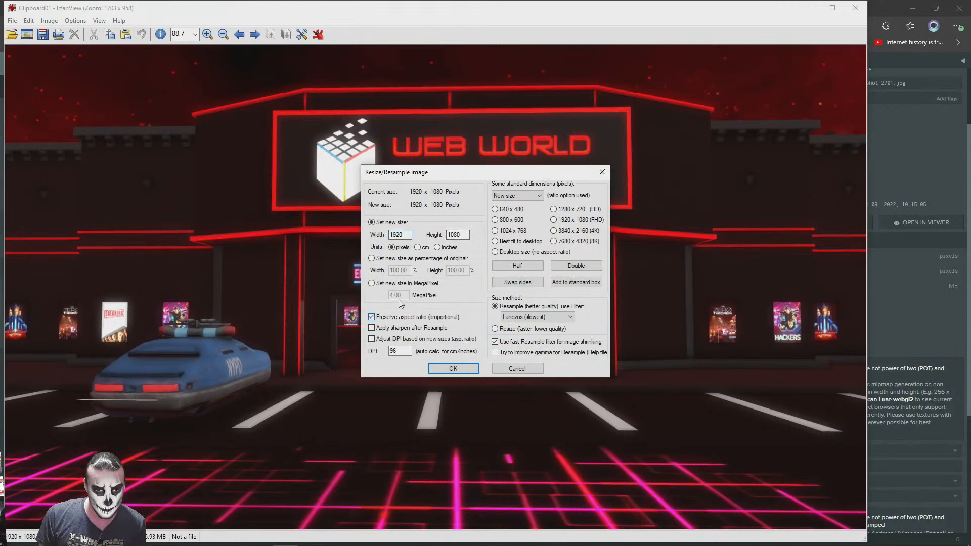
{"action": "type", "text": "5"}
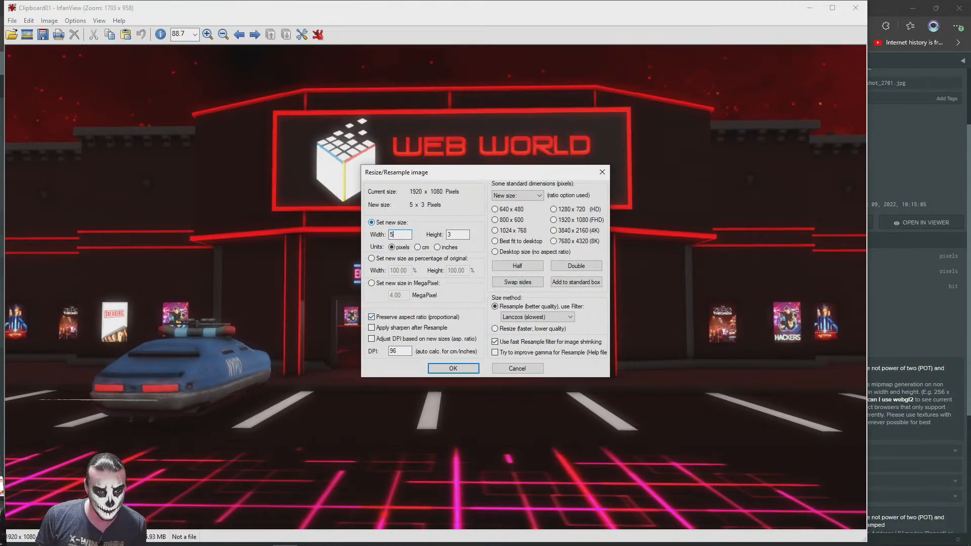
{"action": "type", "text": "12"}
{"action": "key", "text": "Return"}
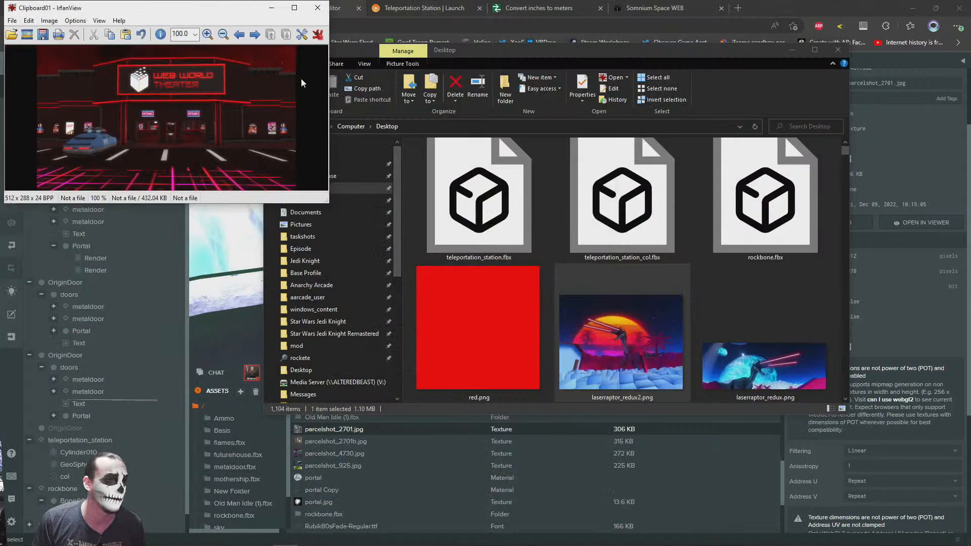
Save the resized screenshot to the Desktop as a JPG named parcel_theater and return to the PlayCanvas editor
{"action": "key", "text": "s"}
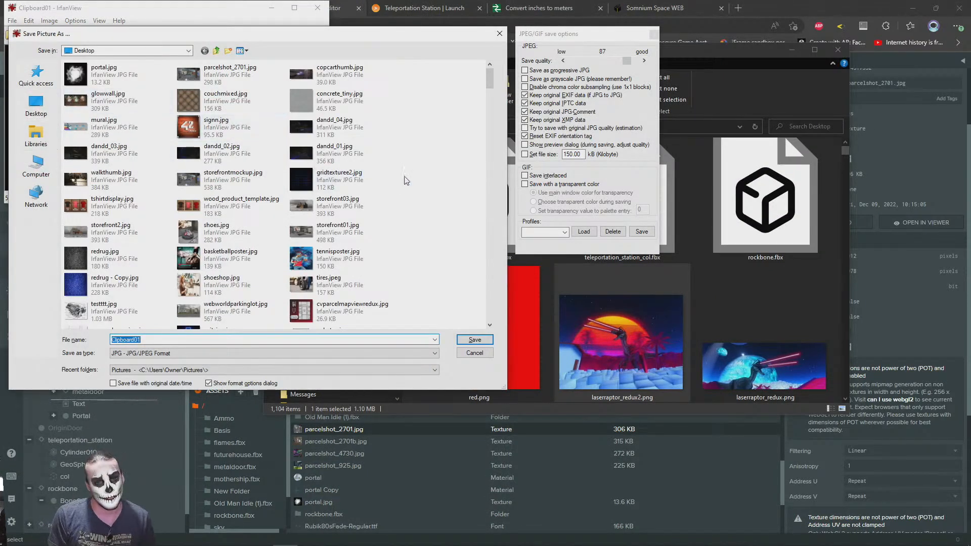
{"action": "type", "text": "parcel_theater"}
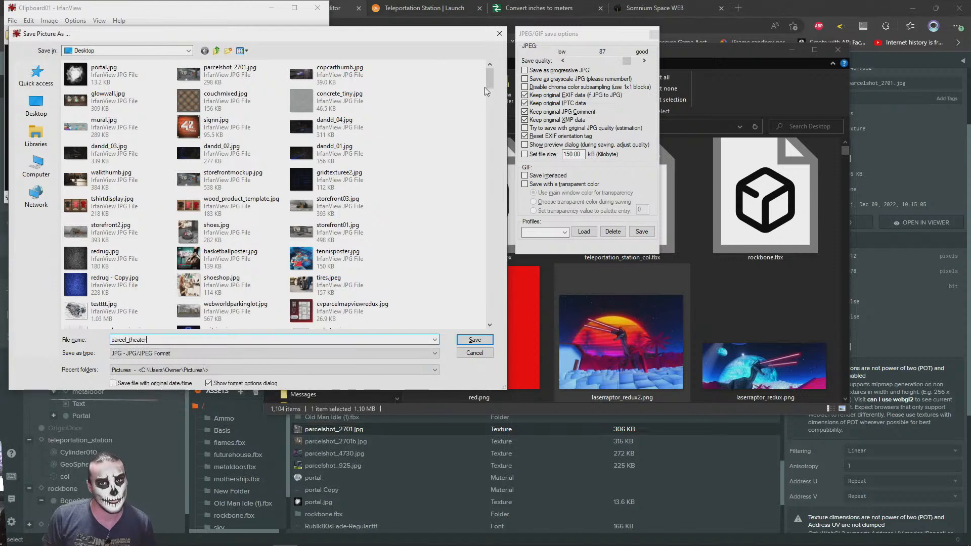
{"action": "left_click", "coordinate": [475, 339]}
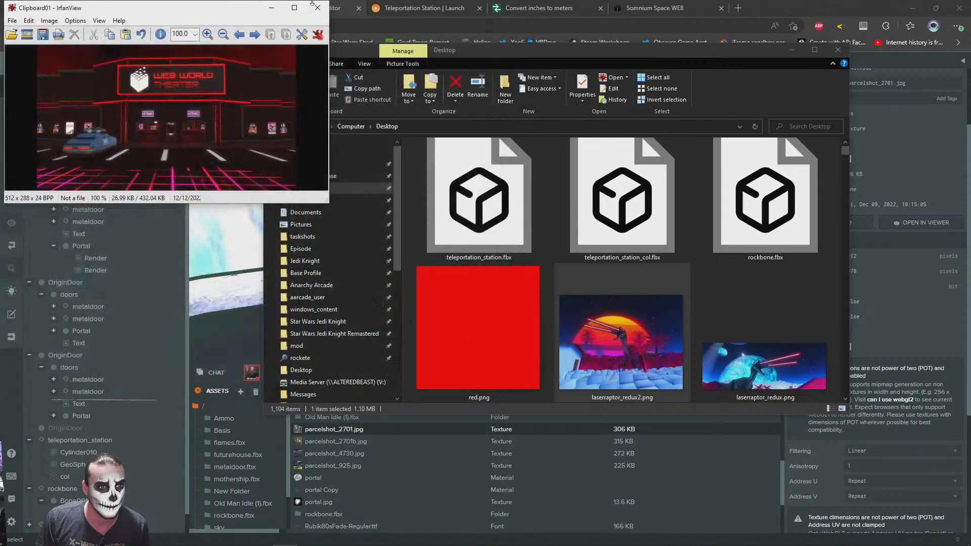
{"action": "left_click", "coordinate": [792, 5]}
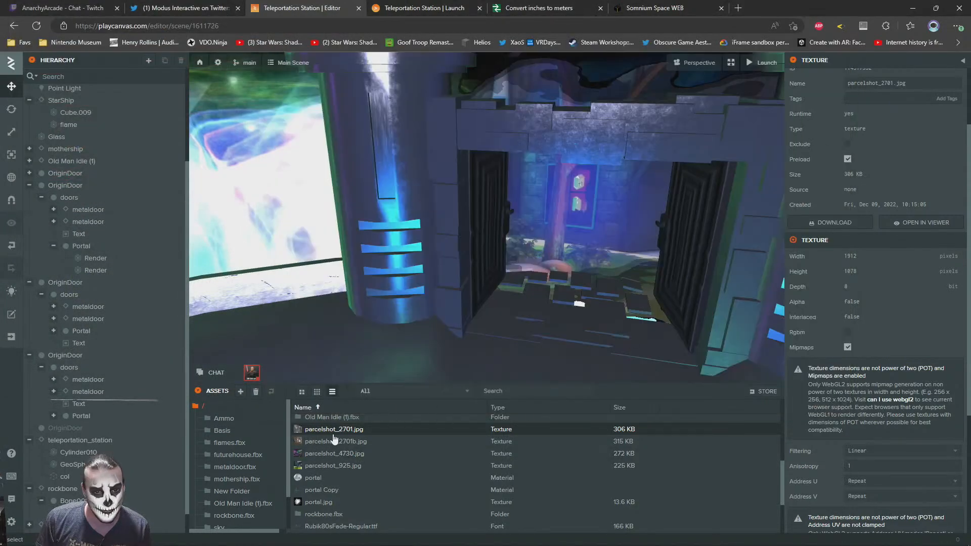
Download the textures parcelshot_2701.jpg, parcelshot_2701b.jpg, parcelshot_4730.jpg and parcelshot_925.jpg from the project assets
{"action": "left_click", "coordinate": [836, 223]}
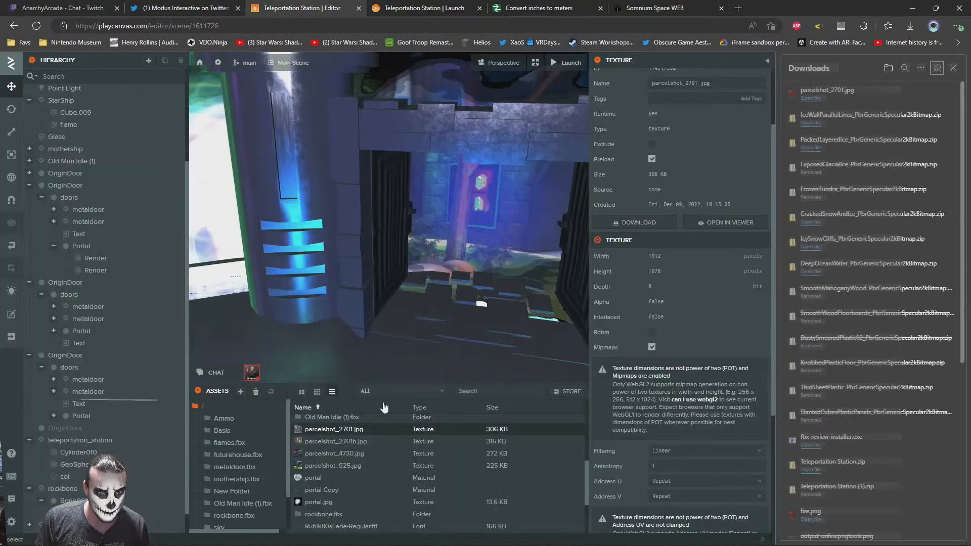
{"action": "left_click", "coordinate": [346, 443]}
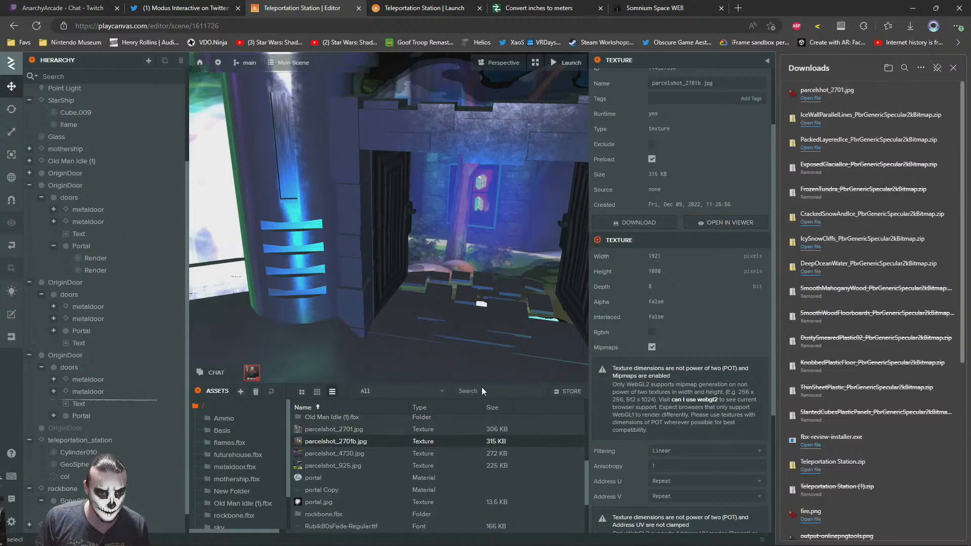
{"action": "left_click", "coordinate": [617, 223]}
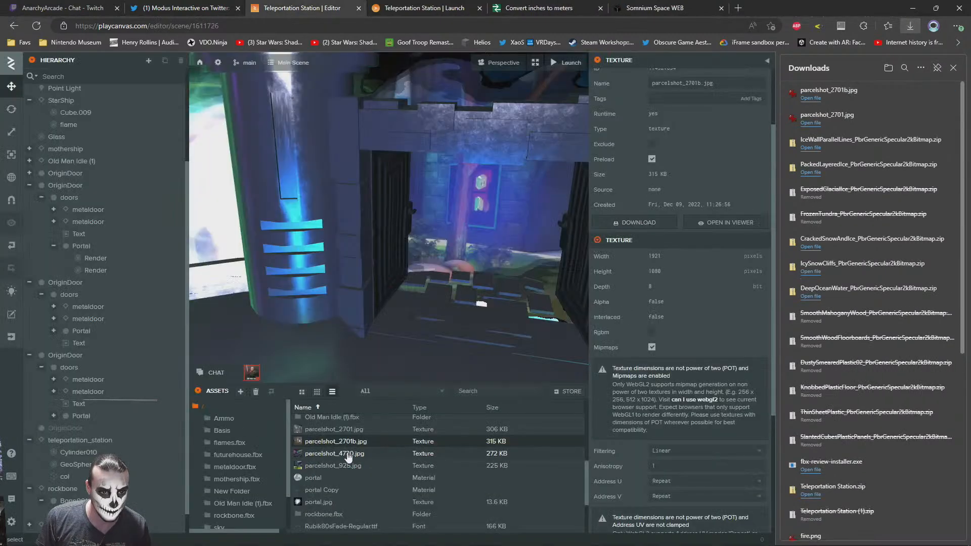
{"action": "left_click", "coordinate": [344, 454]}
{"action": "left_click", "coordinate": [638, 223]}
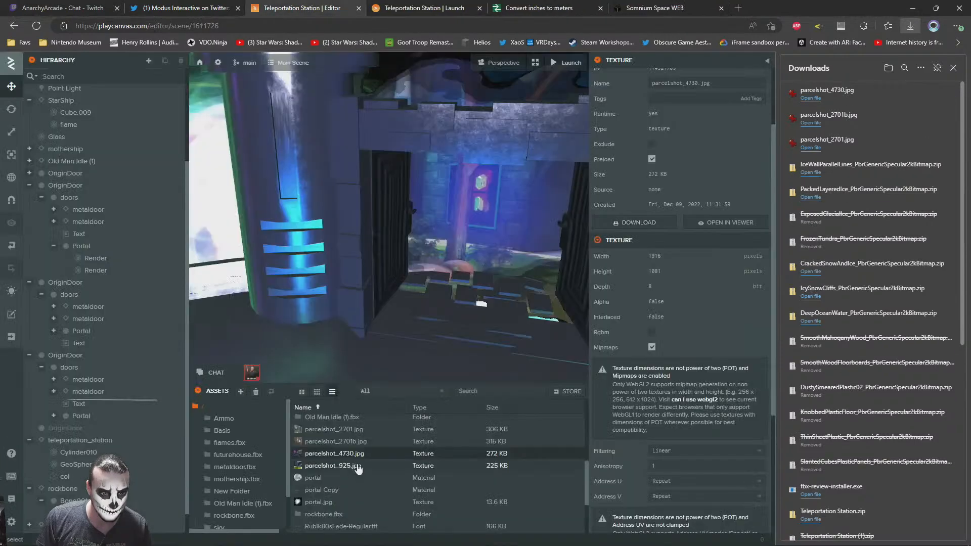
{"action": "left_click", "coordinate": [355, 467]}
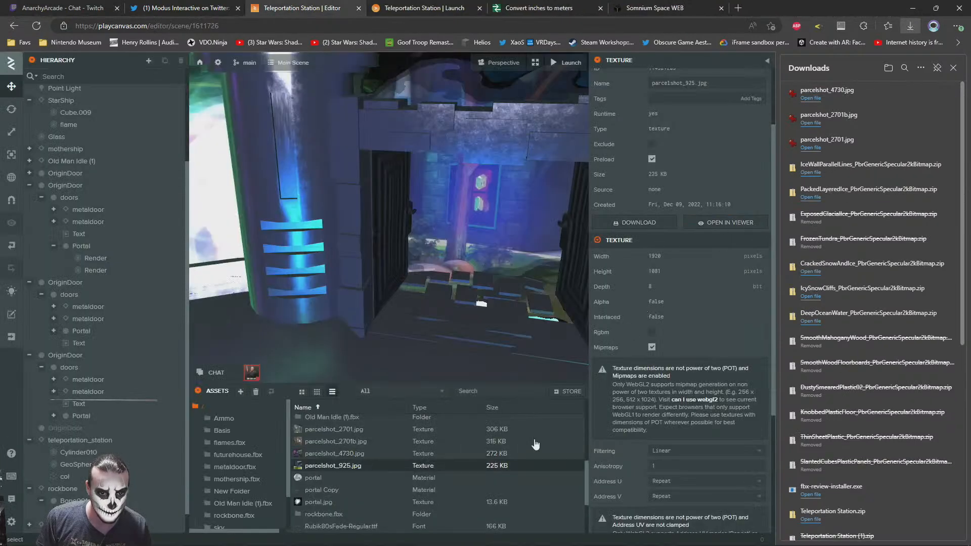
{"action": "left_click", "coordinate": [646, 225]}
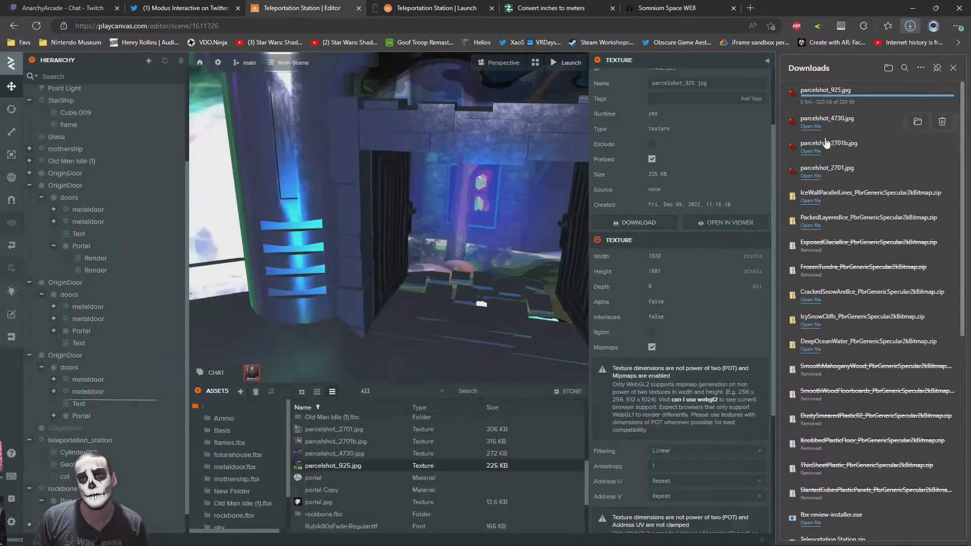
Open the downloaded parcelshot_2701.jpg in IrfanView and resize it to 512 pixels wide with the aspect ratio preserved
{"action": "left_click", "coordinate": [813, 174]}
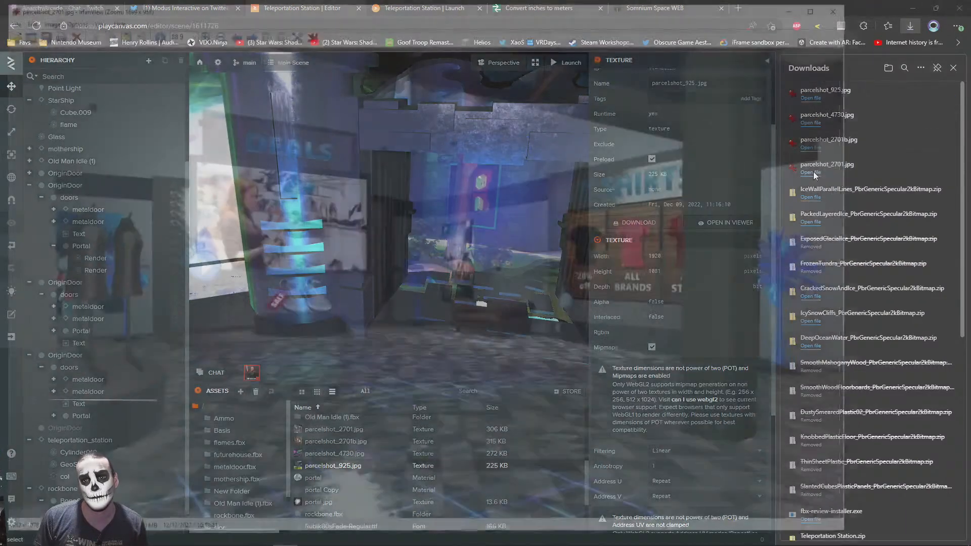
{"action": "key", "text": "ctrl+r"}
{"action": "left_click", "coordinate": [401, 318]}
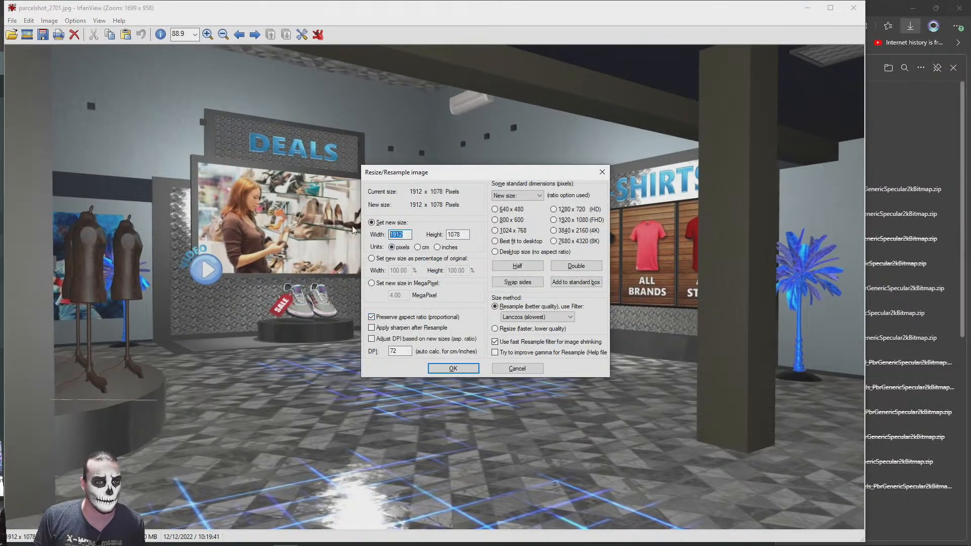
{"action": "key", "text": "Return"}
Save the resized parcelshot_2701 image to the Desktop as a JPG, replacing the existing file, and close it
{"action": "key", "text": "ctrl+s"}
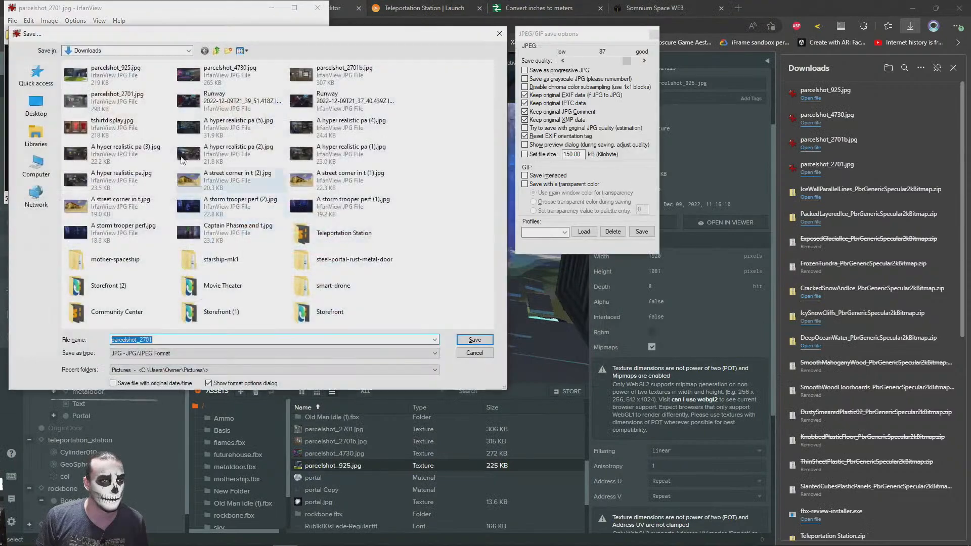
{"action": "left_click", "coordinate": [36, 106]}
{"action": "left_click", "coordinate": [474, 341]}
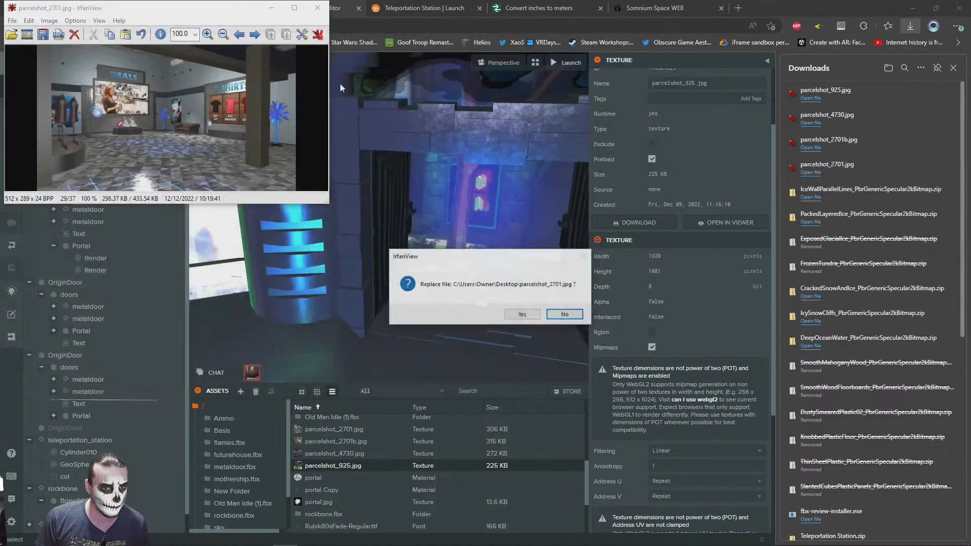
{"action": "left_click", "coordinate": [522, 315]}
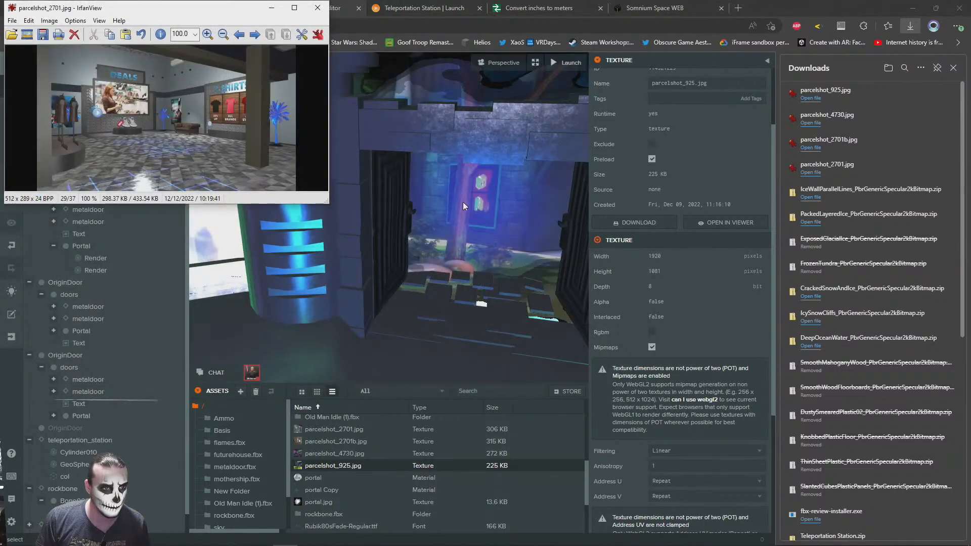
{"action": "left_click", "coordinate": [318, 9]}
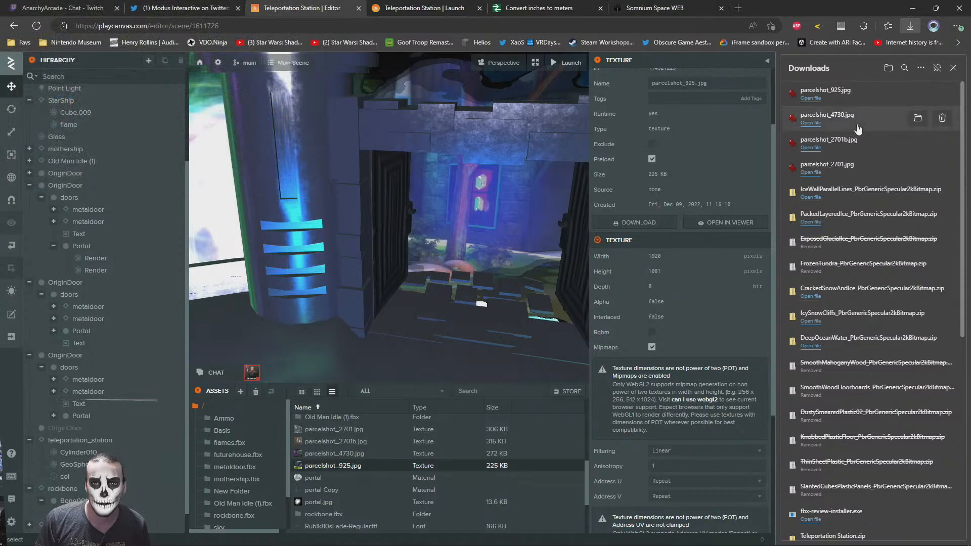
Resize the downloaded parcelshot_2701b.jpg to 512 pixels wide in IrfanView and save it to the Desktop as a JPG
{"action": "left_click", "coordinate": [812, 147]}
{"action": "key", "text": "ctrl+r"}
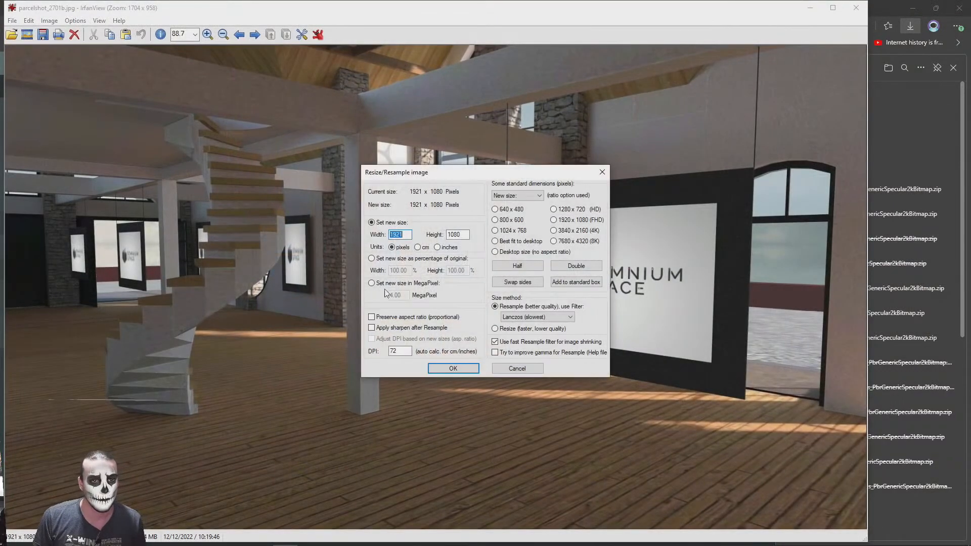
{"action": "key", "text": "Return"}
{"action": "key", "text": "s"}
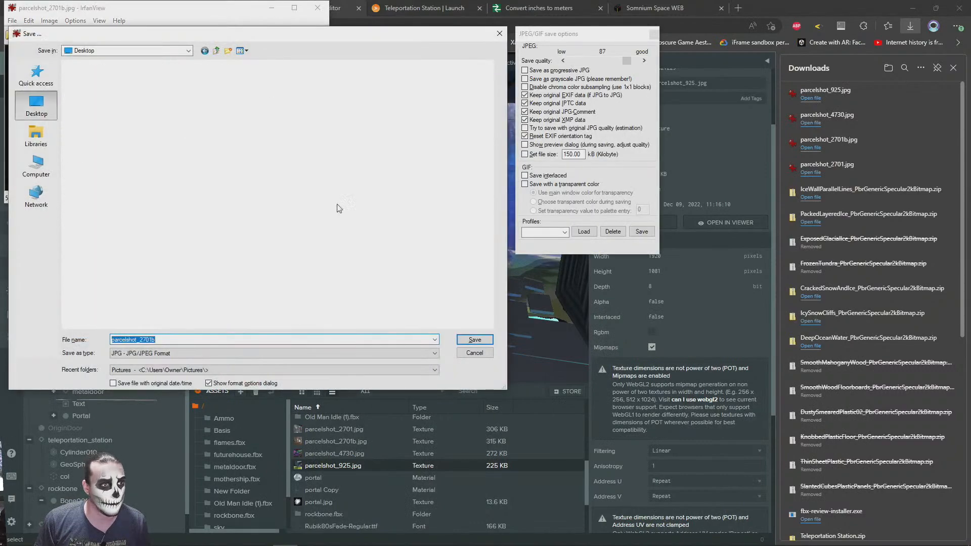
{"action": "left_click", "coordinate": [476, 340]}
{"action": "left_click", "coordinate": [321, 12]}
Open the downloaded parcelshot_4730.jpg and resize it to 512 pixels wide with the aspect ratio preserved
{"action": "left_click", "coordinate": [811, 123]}
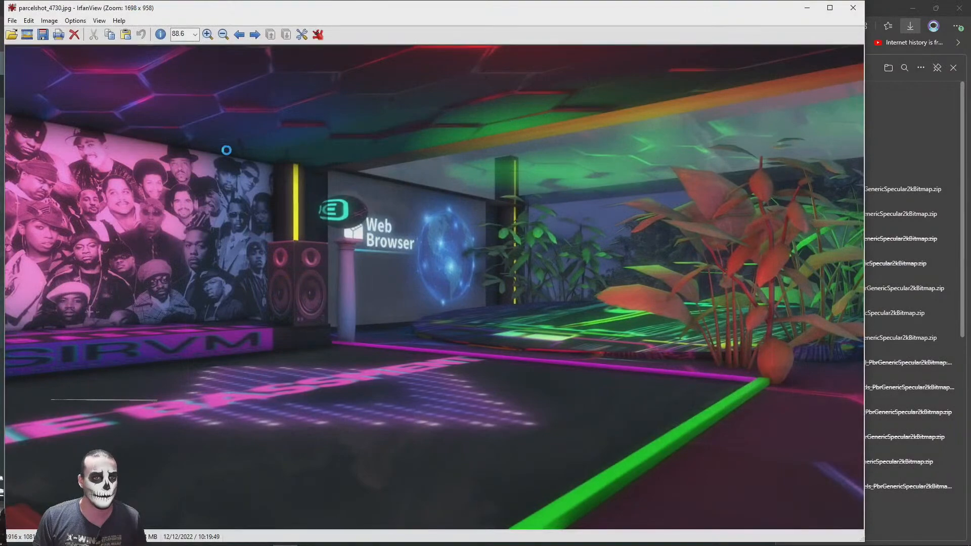
{"action": "key", "text": "ctrl+r"}
{"action": "left_click", "coordinate": [387, 316]}
{"action": "type", "text": "512"}
{"action": "key", "text": "Return"}
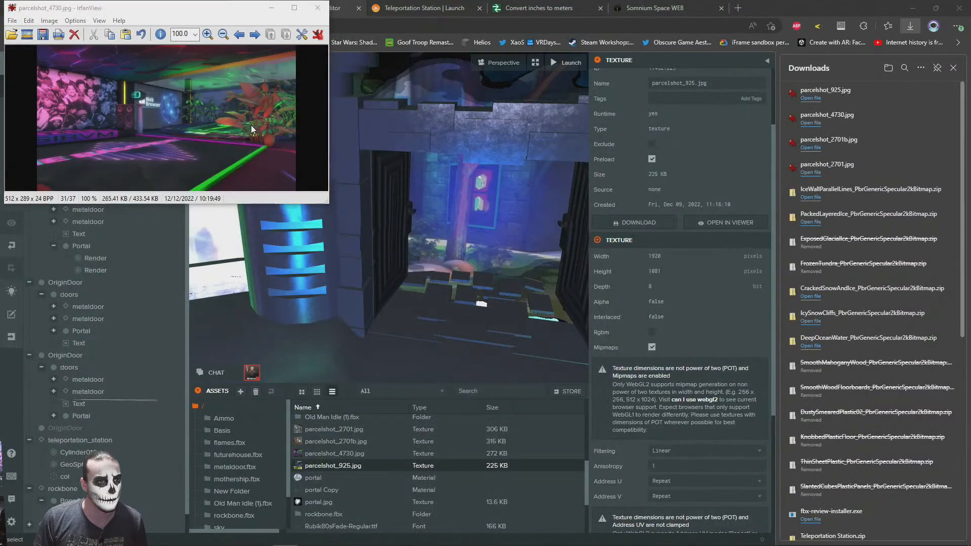
Save the resized parcelshot_4730 image to the Desktop as a JPG and open the downloaded parcelshot_925.jpg
{"action": "key", "text": "ctrl+s"}
{"action": "left_click", "coordinate": [36, 105]}
{"action": "left_click", "coordinate": [488, 344]}
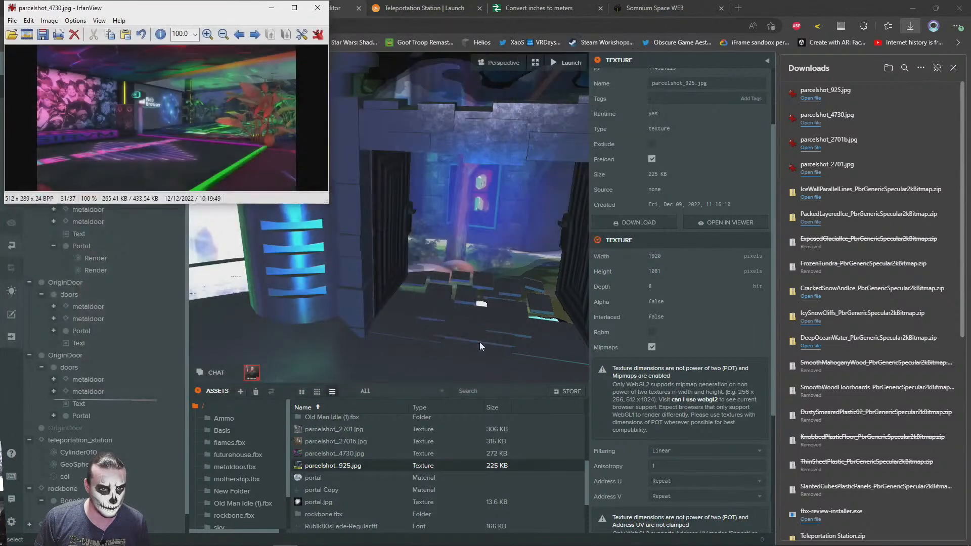
{"action": "left_click", "coordinate": [811, 99]}
{"action": "key", "text": "ctrl+r"}
{"action": "type", "text": "5"}
{"action": "key", "text": "Escape"}
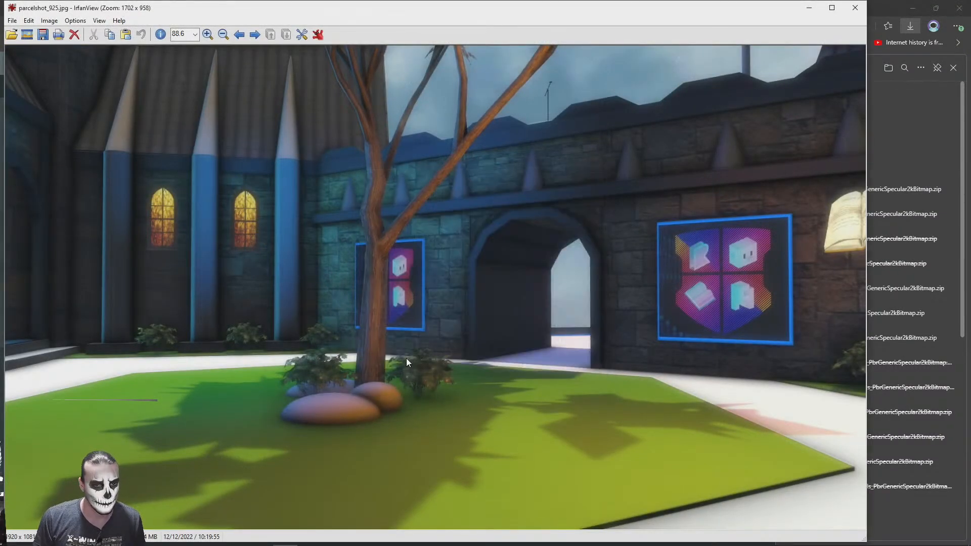
Resize parcelshot_925.jpg to 512 pixels wide with the aspect ratio preserved
{"action": "key", "text": "ctrl+r"}
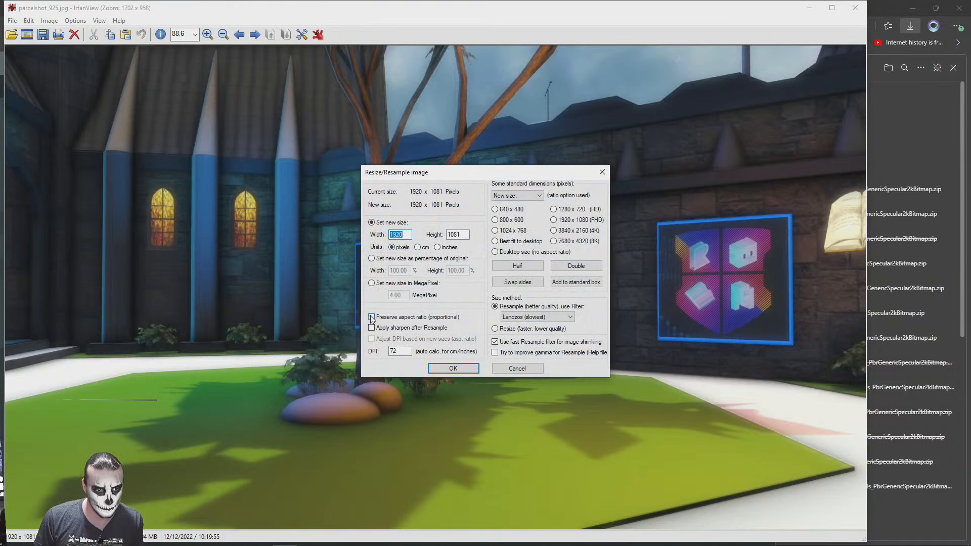
{"action": "type", "text": "510"}
{"action": "key", "text": "Return"}
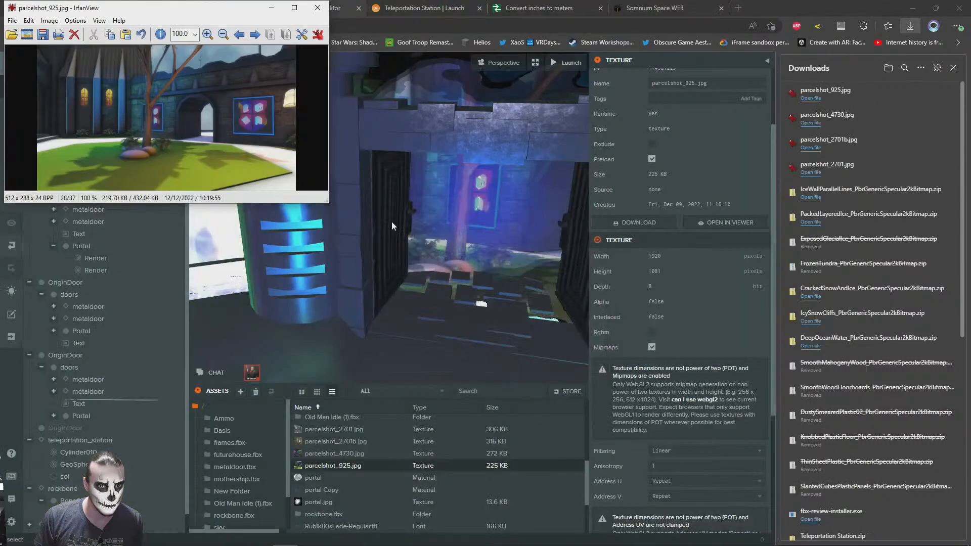
Save the resized parcelshot_925 image to the Desktop as a JPG and close it
{"action": "key", "text": "ctrl+s"}
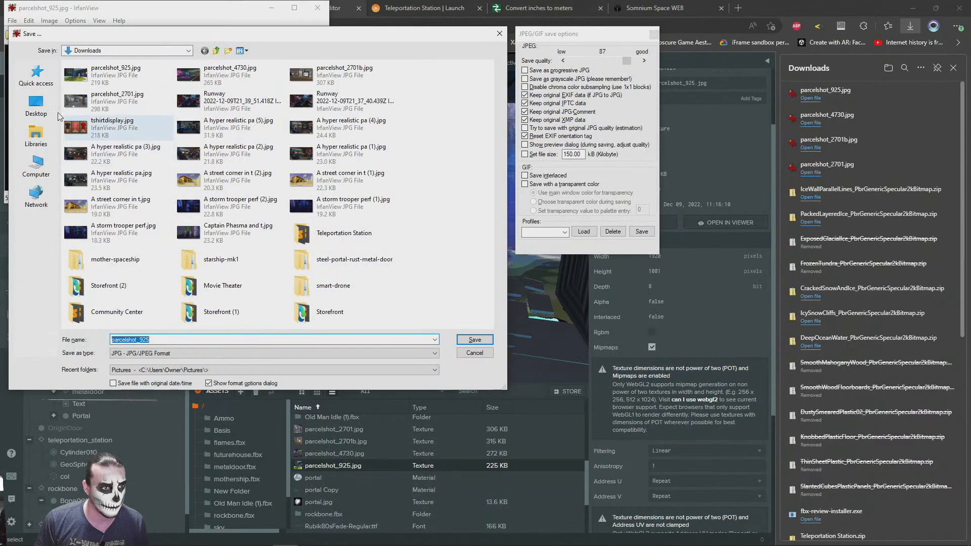
{"action": "left_click", "coordinate": [36, 104]}
{"action": "left_click", "coordinate": [472, 343]}
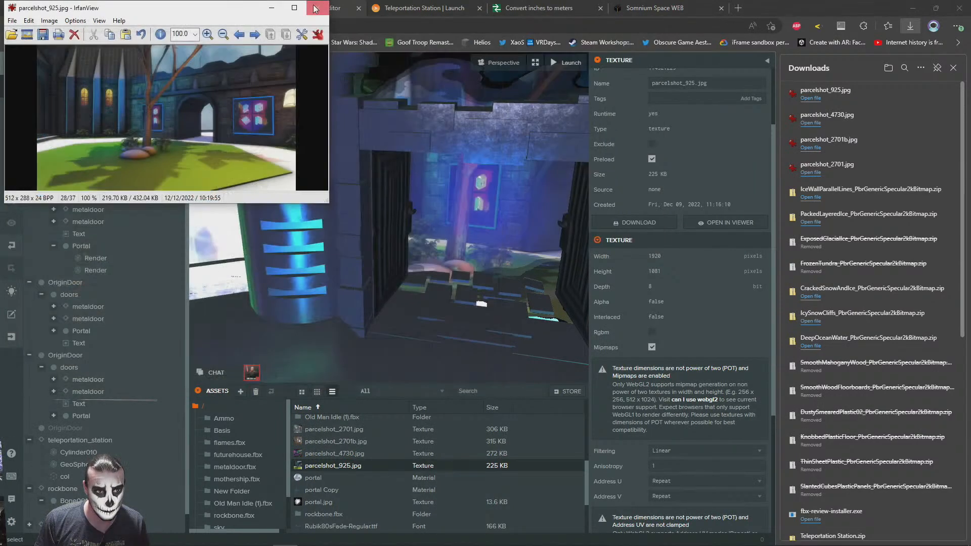
{"action": "left_click", "coordinate": [318, 8]}
Close the browser's download list and examine the Night Club portal and the empty doorway beside it
{"action": "left_click", "coordinate": [953, 67]}
{"action": "left_click_drag", "start_coordinate": [495, 293], "coordinate": [572, 258]}
{"action": "scroll", "coordinate": [447, 277], "scroll_direction": "down", "scroll_amount": 8}
{"action": "scroll", "coordinate": [345, 236], "scroll_direction": "up", "scroll_amount": 5}
{"action": "left_click_drag", "start_coordinate": [345, 237], "coordinate": [600, 198]}
{"action": "left_click", "coordinate": [506, 155]}
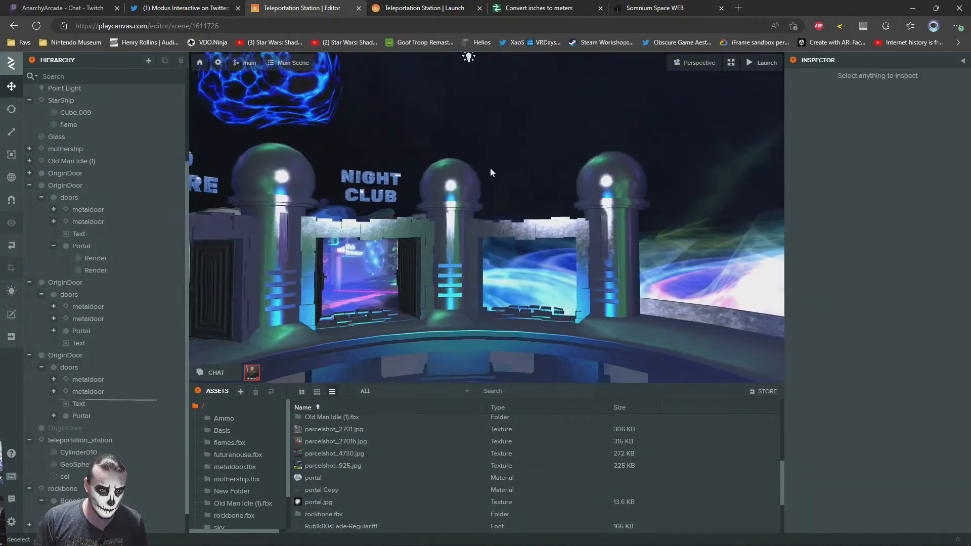
{"action": "left_click_drag", "start_coordinate": [506, 153], "coordinate": [494, 199]}
{"action": "scroll", "coordinate": [494, 199], "scroll_direction": "up", "scroll_amount": 3}
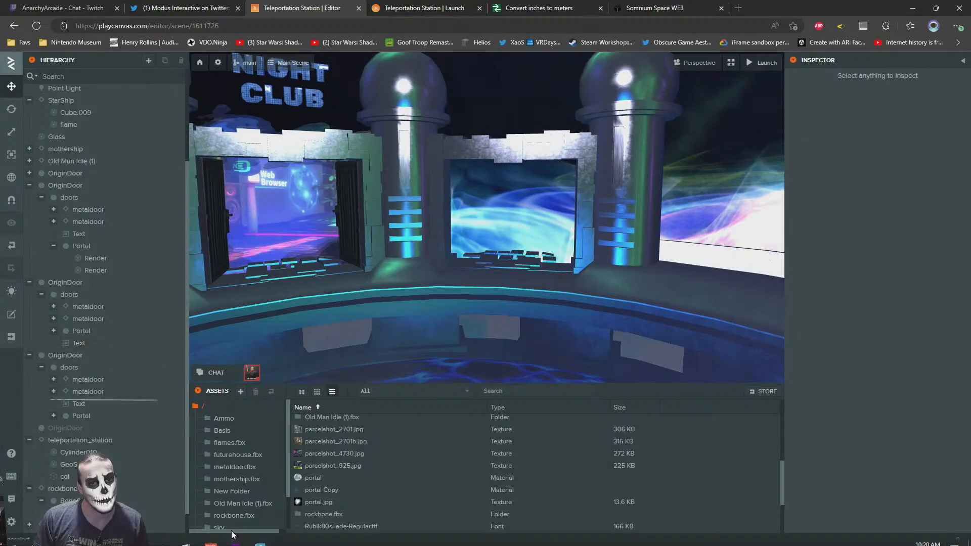
Upload parcel_theater.jpg and the four resized parcelshot images from the Desktop folder into the PlayCanvas project assets
{"action": "left_click", "coordinate": [236, 542]}
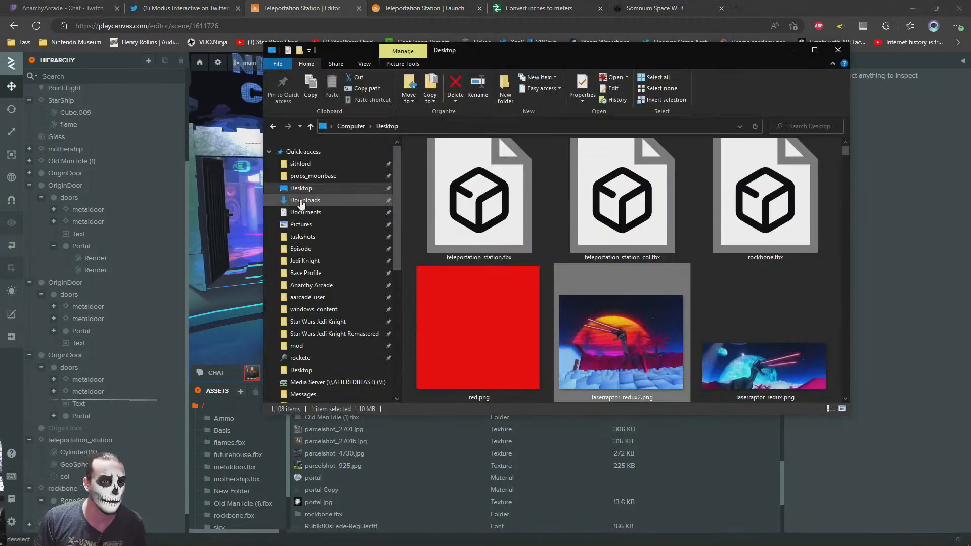
{"action": "left_click", "coordinate": [300, 200]}
{"action": "left_click", "coordinate": [301, 190]}
{"action": "left_click", "coordinate": [476, 249]}
{"action": "scroll", "coordinate": [477, 251], "scroll_direction": "down", "scroll_amount": 1}
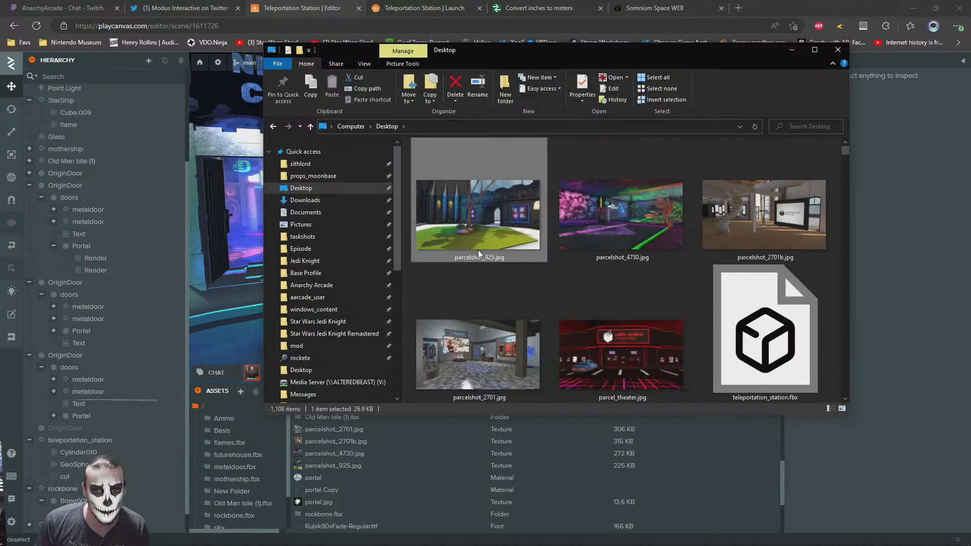
{"action": "left_click", "coordinate": [615, 353], "text": "shift"}
{"action": "left_click_drag", "start_coordinate": [641, 372], "coordinate": [700, 444]}
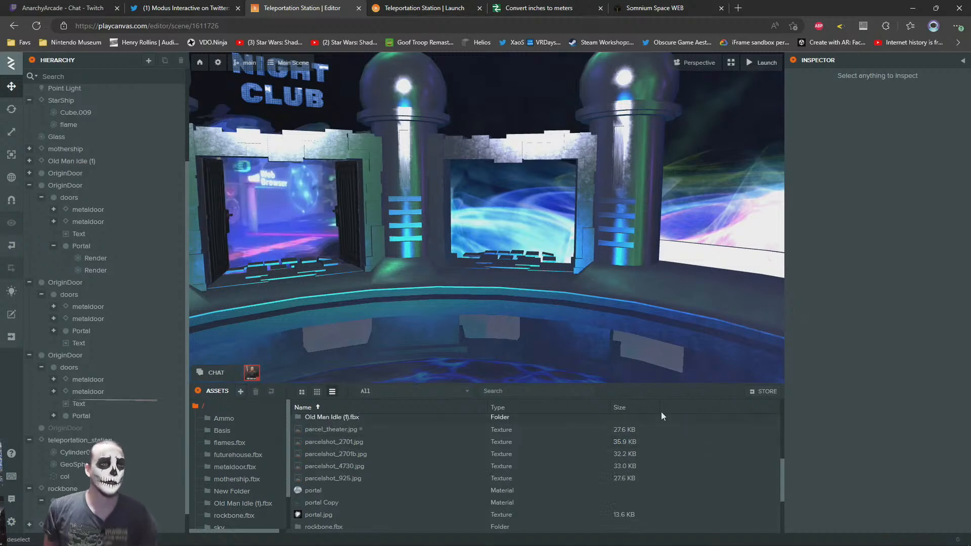
Examine the portal doorways and check the disabled, empty OriginDoor entity by toggling it on and off
{"action": "right_click_drag", "start_coordinate": [579, 269], "coordinate": [478, 275]}
{"action": "scroll", "coordinate": [508, 265], "scroll_direction": "up", "scroll_amount": 4}
{"action": "scroll", "coordinate": [492, 264], "scroll_direction": "down", "scroll_amount": 5}
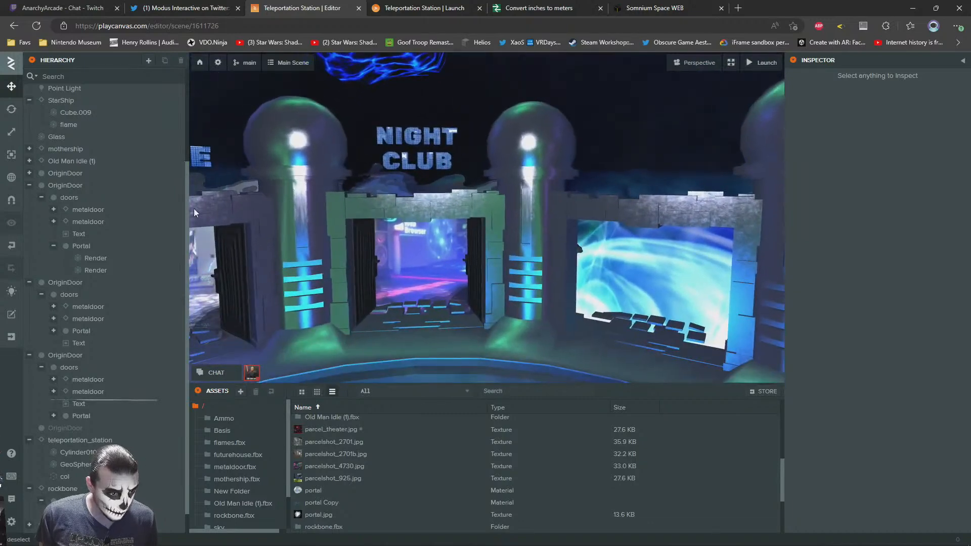
{"action": "left_click", "coordinate": [64, 284]}
{"action": "right_click_drag", "start_coordinate": [406, 232], "coordinate": [378, 254]}
{"action": "left_click", "coordinate": [66, 441]}
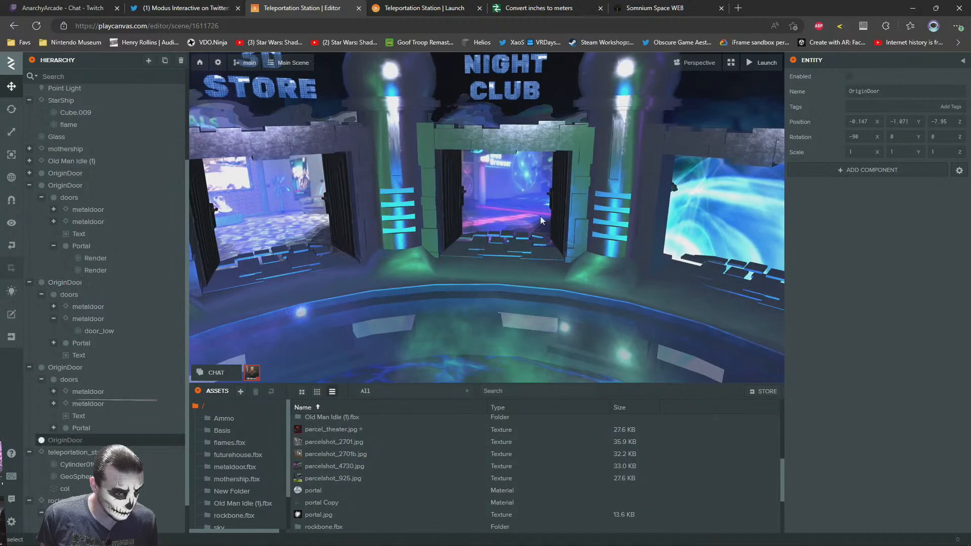
{"action": "scroll", "coordinate": [541, 211], "scroll_direction": "down", "scroll_amount": 4}
{"action": "right_click_drag", "start_coordinate": [540, 211], "coordinate": [558, 230]}
{"action": "scroll", "coordinate": [557, 230], "scroll_direction": "up", "scroll_amount": 3}
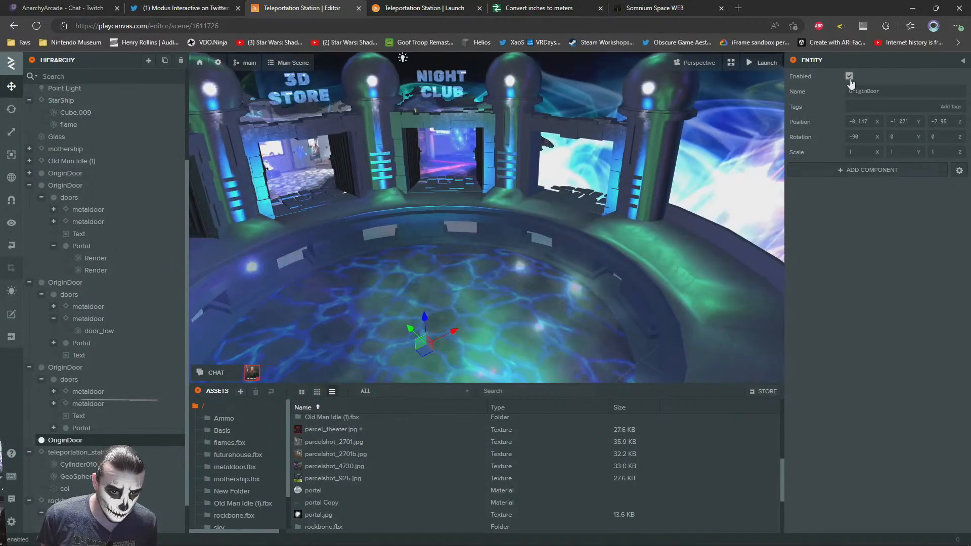
Identify the OriginDoor that holds the Night Club portal and copy its doors entity
{"action": "left_click", "coordinate": [69, 381]}
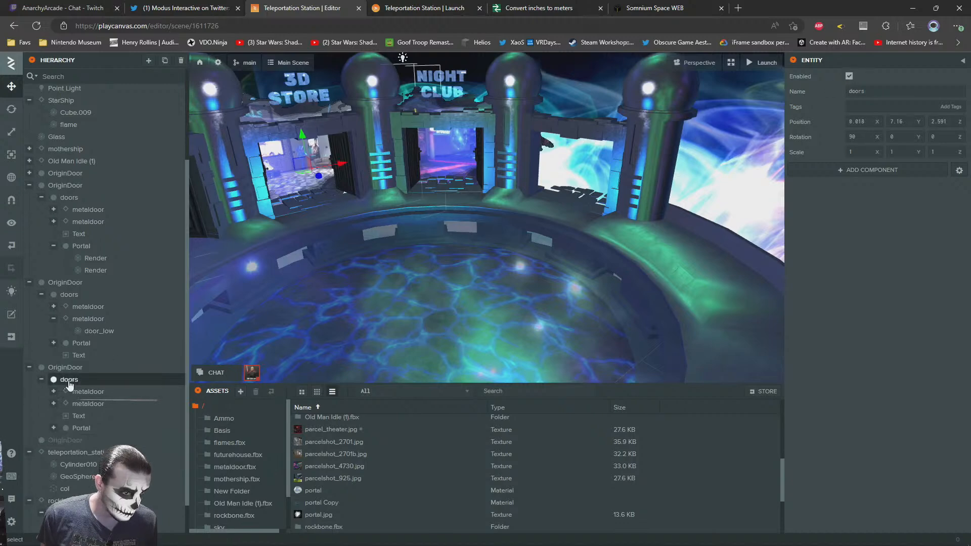
{"action": "left_click", "coordinate": [442, 153]}
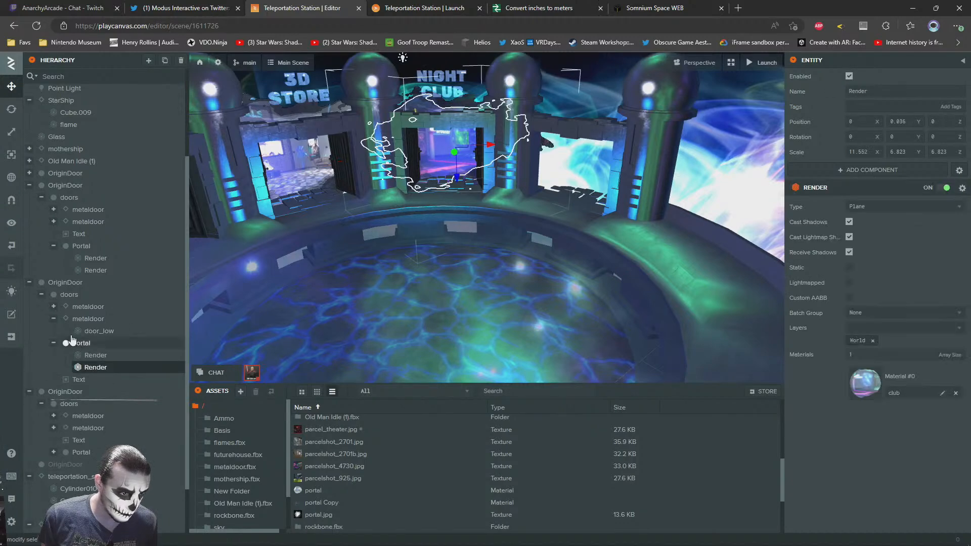
{"action": "left_click", "coordinate": [74, 298]}
{"action": "right_click", "coordinate": [73, 299]}
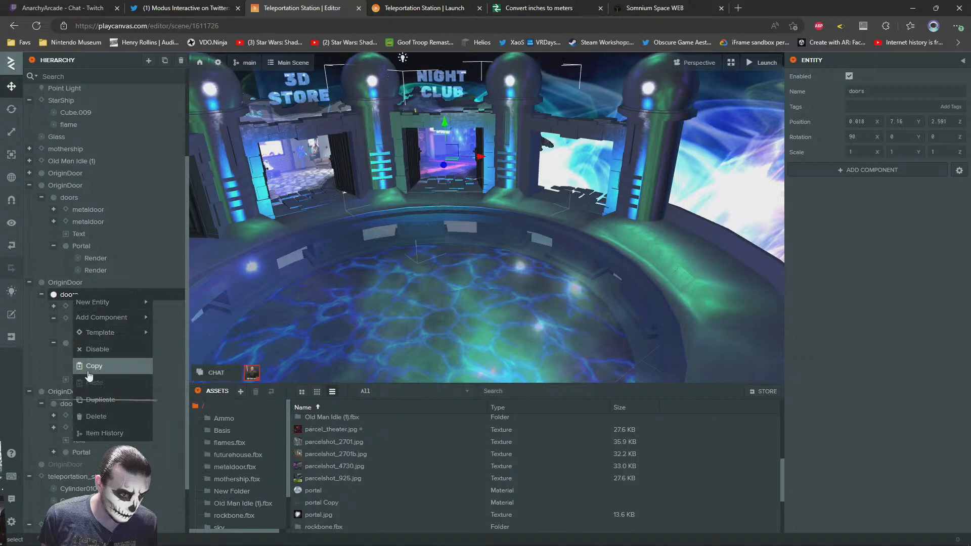
{"action": "left_click", "coordinate": [89, 398]}
Paste the copied doors entity under the disabled, empty OriginDoor and enable that OriginDoor
{"action": "left_click", "coordinate": [56, 469]}
{"action": "right_click", "coordinate": [55, 470]}
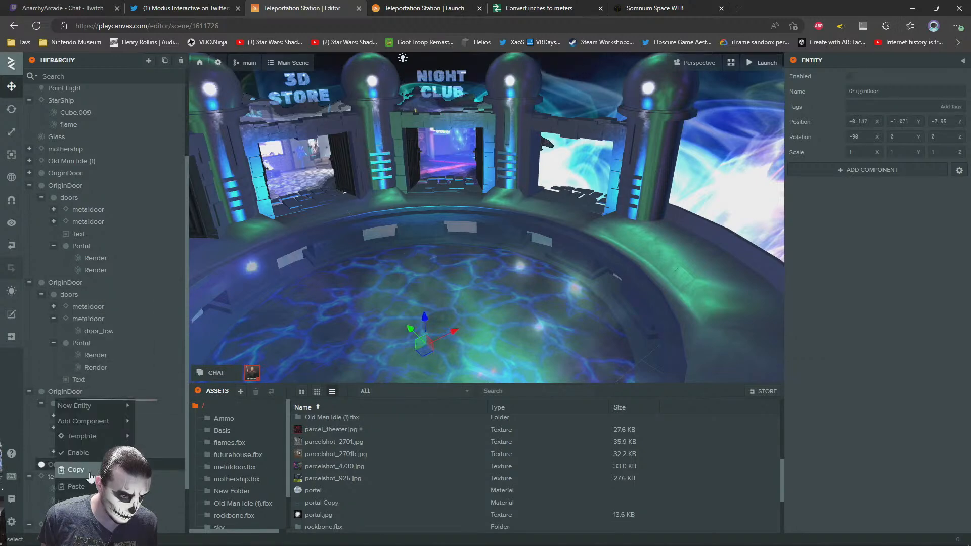
{"action": "left_click", "coordinate": [77, 487]}
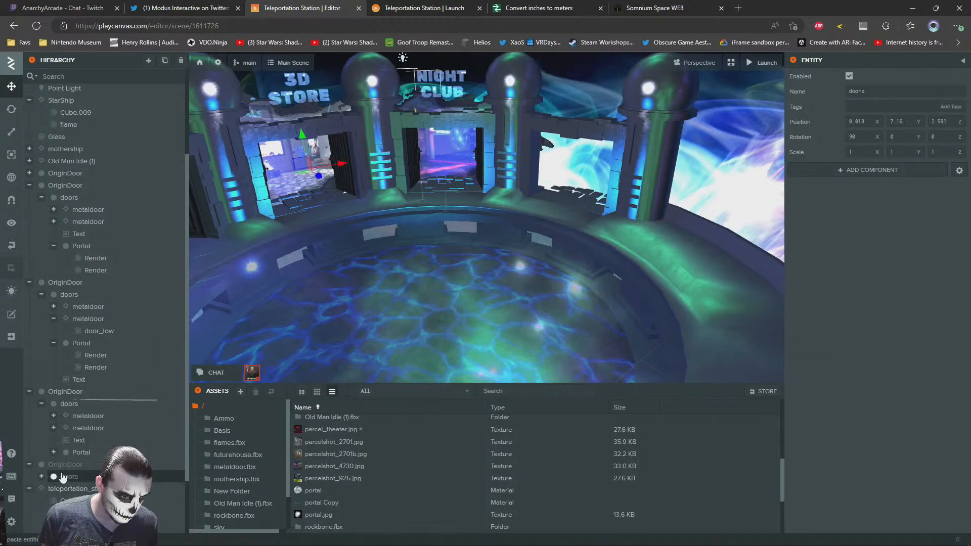
{"action": "left_click", "coordinate": [849, 77]}
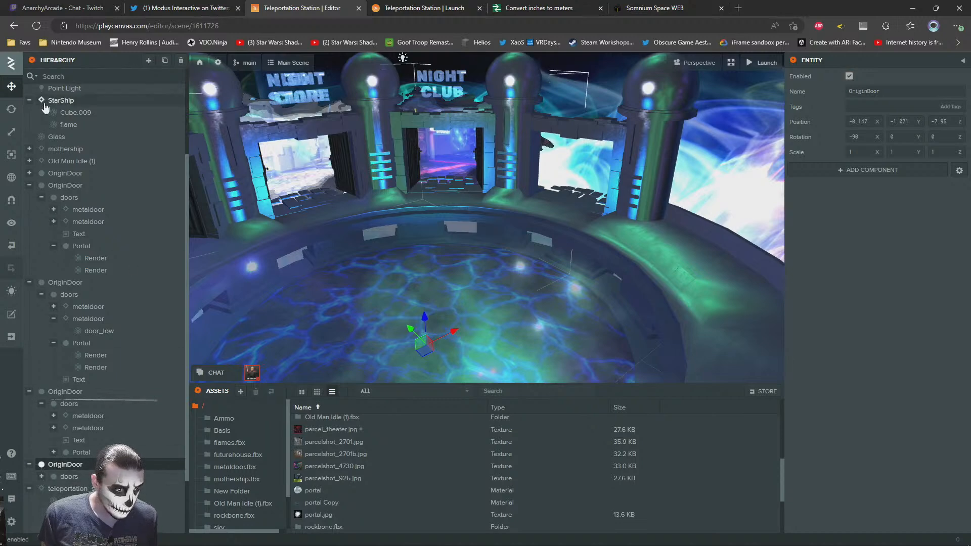
Try to rotate the newly enabled OriginDoor to about -69.5 degrees in Y and undo the rotation
{"action": "left_click", "coordinate": [16, 111]}
{"action": "left_click_drag", "start_coordinate": [415, 367], "coordinate": [383, 349]}
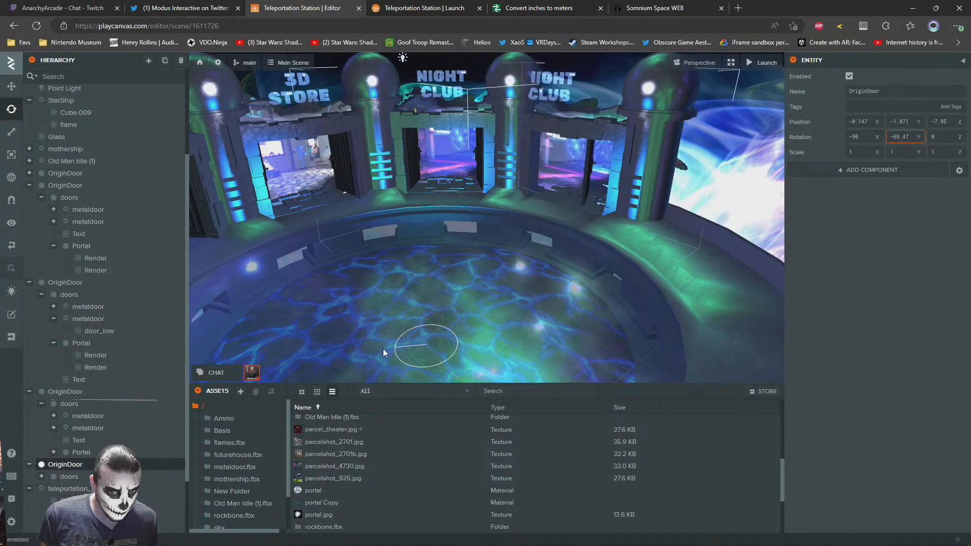
{"action": "left_click", "coordinate": [11, 246]}
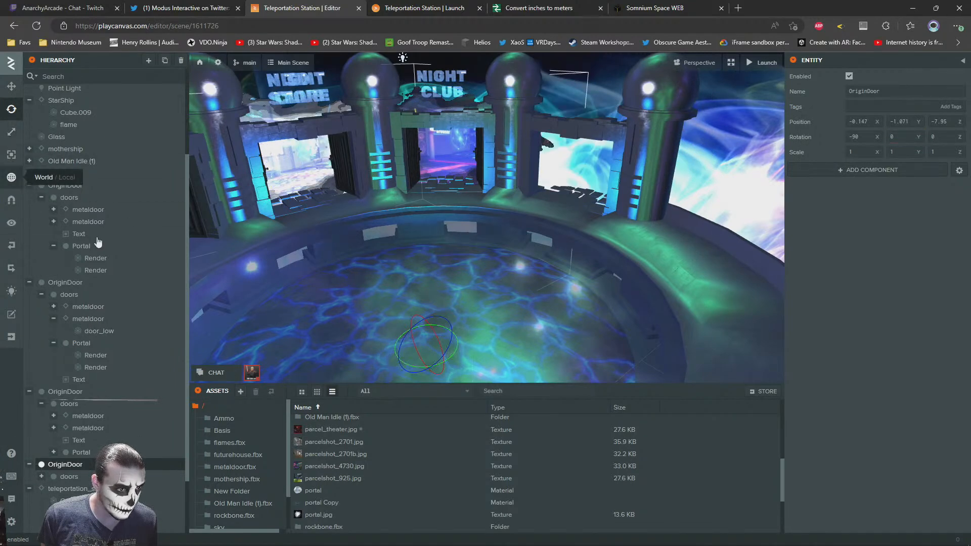
Rotate the new OriginDoor to about -77.65 degrees in Y so its doors fit the empty doorway, and check the fit
{"action": "left_click_drag", "start_coordinate": [409, 362], "coordinate": [363, 335]}
{"action": "right_click_drag", "start_coordinate": [480, 201], "coordinate": [595, 202]}
{"action": "key", "text": "a"}
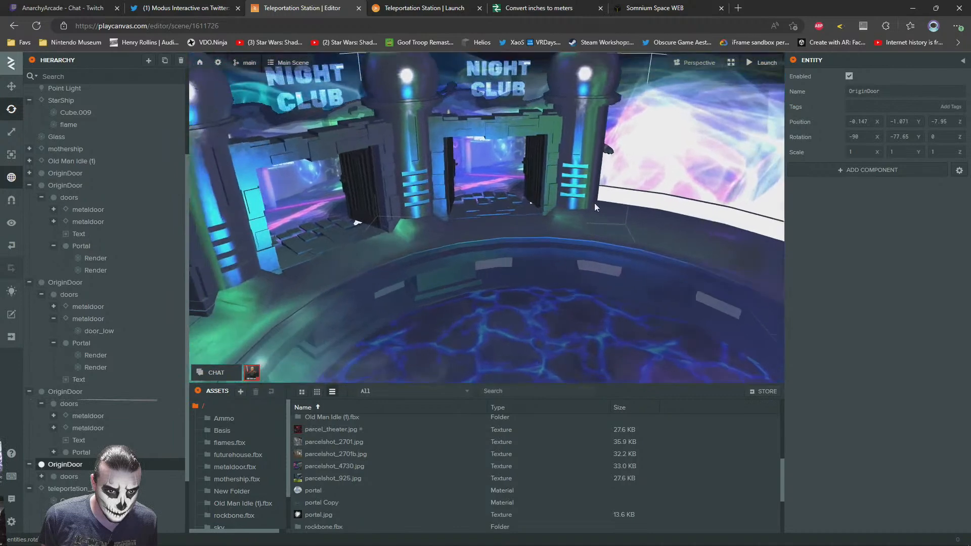
{"action": "key", "text": "w"}
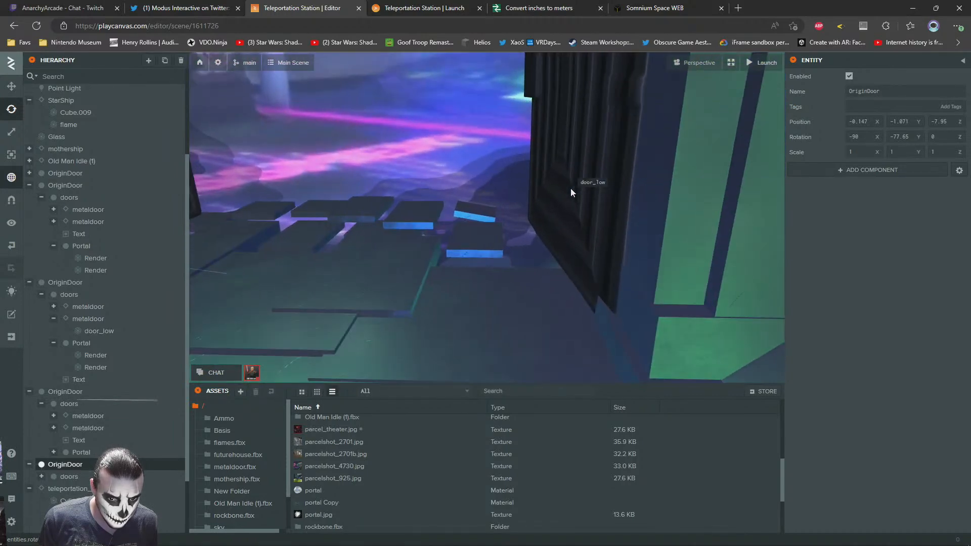
{"action": "right_click_drag", "start_coordinate": [571, 188], "coordinate": [611, 123]}
{"action": "key", "text": "s"}
{"action": "left_click", "coordinate": [611, 123]}
{"action": "scroll", "coordinate": [524, 166], "scroll_direction": "up", "scroll_amount": 3}
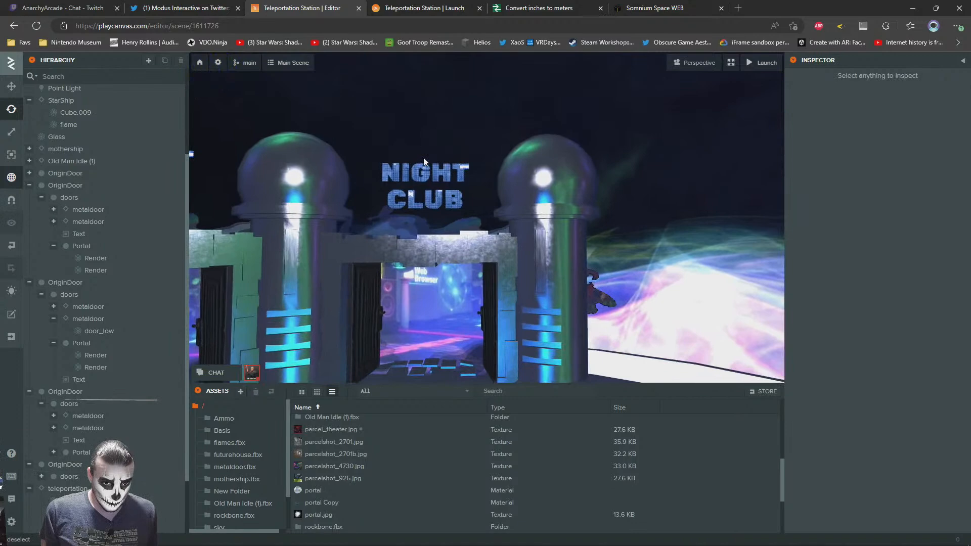
Change the sign text above the newly placed doorway to MOVIE THEATER on two lines and compare it with the NIGHT CLUB sign
{"action": "left_click", "coordinate": [423, 166]}
{"action": "left_click", "coordinate": [851, 439]}
{"action": "key", "text": "ctrl+a"}
{"action": "type", "text": "MOVIE"}
{"action": "key", "text": "Return"}
{"action": "type", "text": "THEATER"}
{"action": "scroll", "coordinate": [584, 111], "scroll_direction": "down", "scroll_amount": 1}
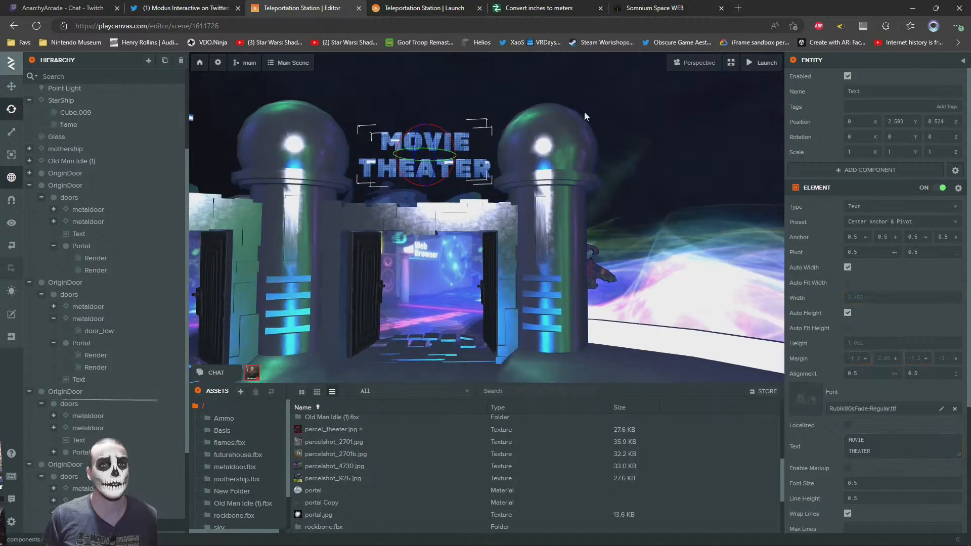
{"action": "left_click", "coordinate": [584, 111]}
{"action": "left_click_drag", "start_coordinate": [514, 236], "coordinate": [580, 144]}
{"action": "left_click", "coordinate": [580, 144]}
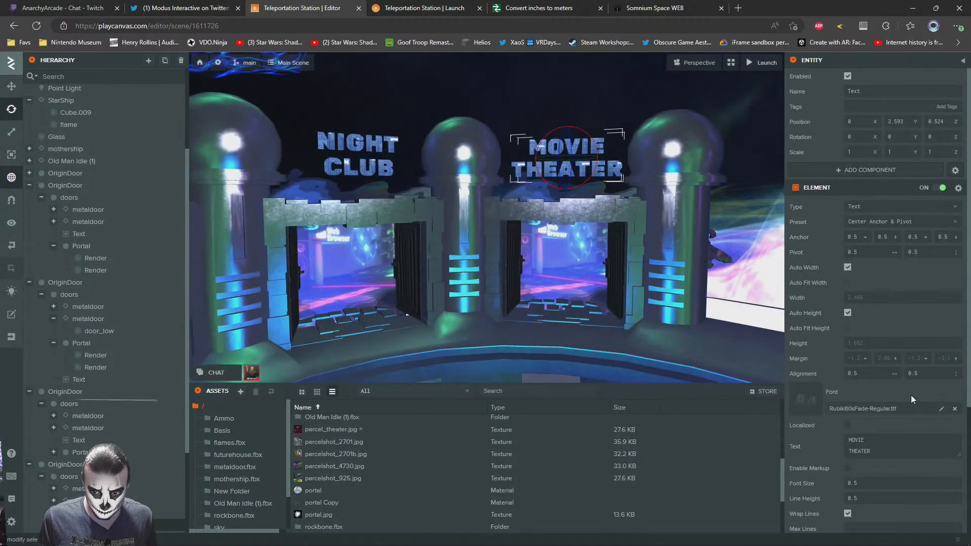
{"action": "scroll", "coordinate": [817, 438], "scroll_direction": "down", "scroll_amount": 3}
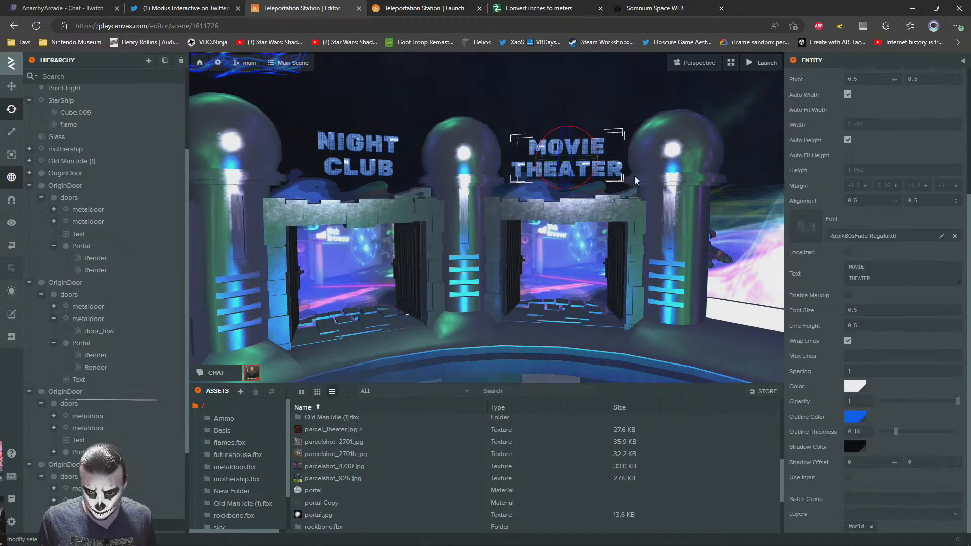
{"action": "left_click", "coordinate": [563, 94]}
Examine the portal plane in the Movie Theater doorway, open its club material and inspect the emissive texture
{"action": "right_click_drag", "start_coordinate": [419, 214], "coordinate": [442, 232]}
{"action": "scroll", "coordinate": [442, 232], "scroll_direction": "up", "scroll_amount": 3}
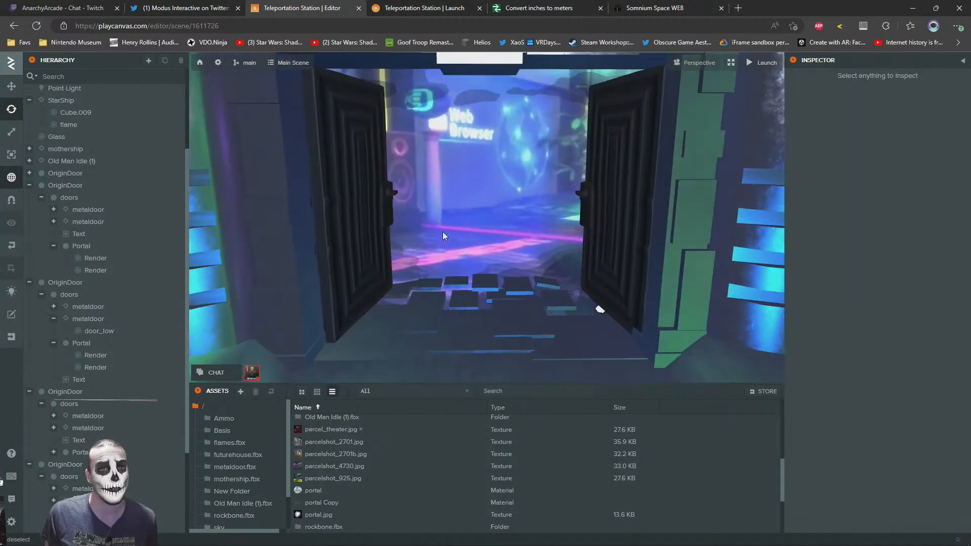
{"action": "scroll", "coordinate": [444, 228], "scroll_direction": "down", "scroll_amount": 1}
{"action": "scroll", "coordinate": [445, 226], "scroll_direction": "down", "scroll_amount": 3}
{"action": "right_click_drag", "start_coordinate": [506, 220], "coordinate": [487, 205]}
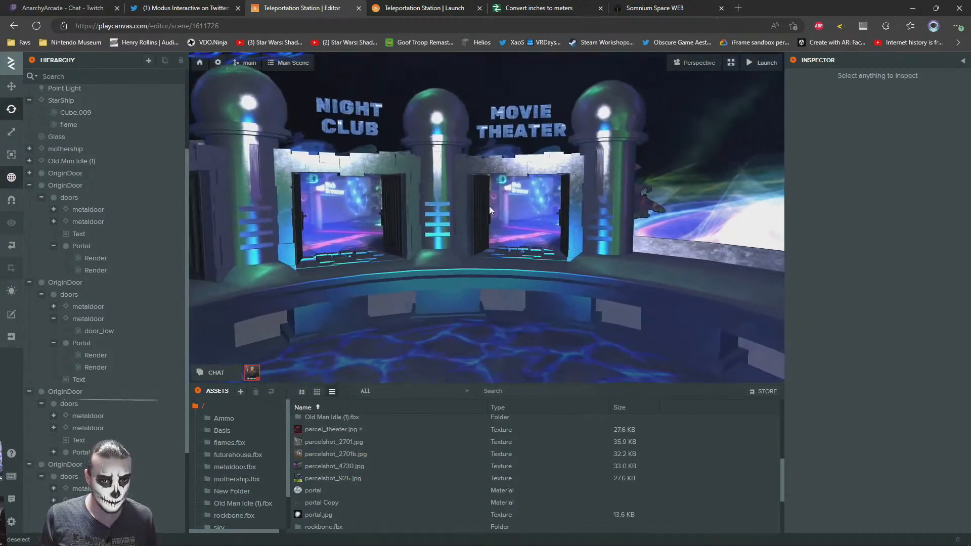
{"action": "scroll", "coordinate": [486, 205], "scroll_direction": "up", "scroll_amount": 3}
{"action": "scroll", "coordinate": [490, 205], "scroll_direction": "up", "scroll_amount": 3}
{"action": "scroll", "coordinate": [427, 234], "scroll_direction": "down", "scroll_amount": 3}
{"action": "left_click_drag", "start_coordinate": [430, 233], "coordinate": [484, 229]}
{"action": "scroll", "coordinate": [429, 227], "scroll_direction": "up", "scroll_amount": 4}
{"action": "scroll", "coordinate": [528, 229], "scroll_direction": "down", "scroll_amount": 3}
{"action": "left_click", "coordinate": [485, 232]}
{"action": "left_click", "coordinate": [886, 376]}
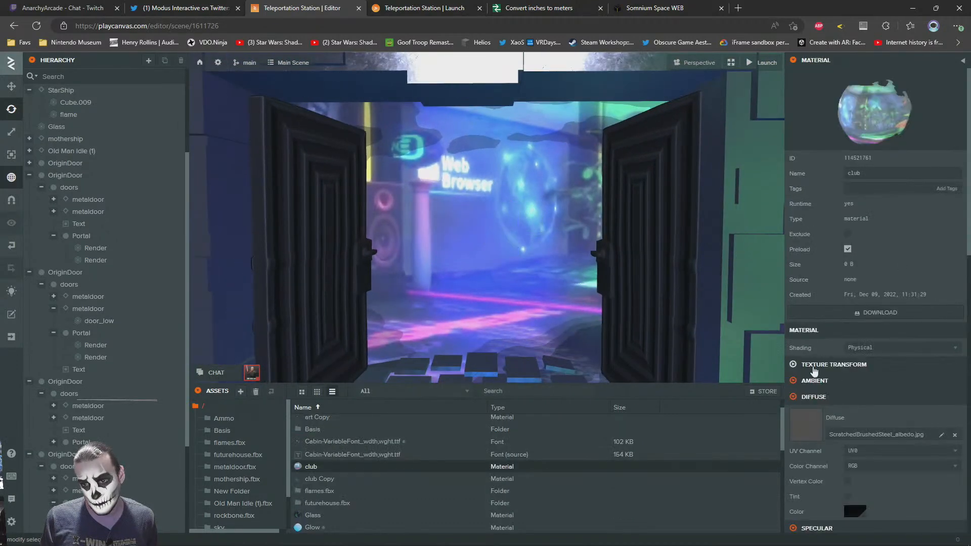
{"action": "scroll", "coordinate": [804, 395], "scroll_direction": "down", "scroll_amount": 8}
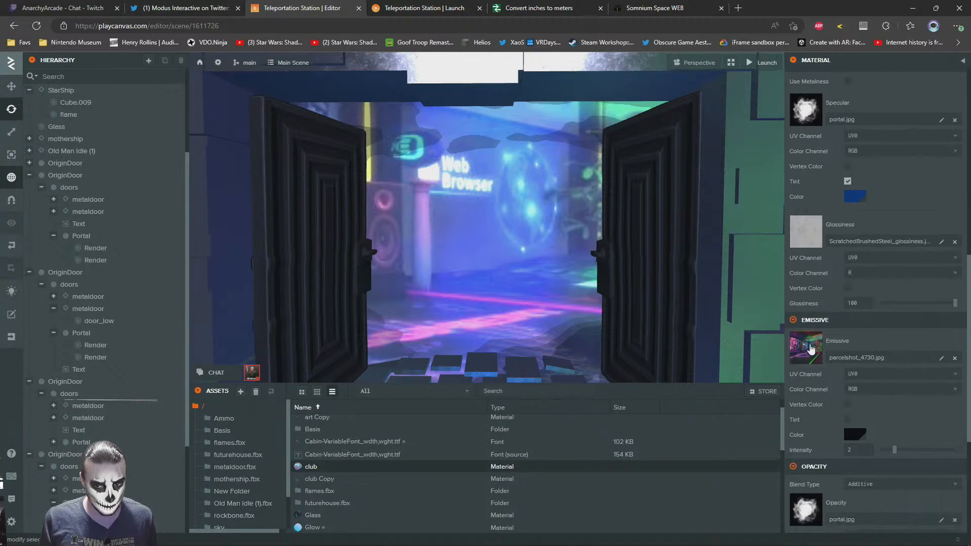
{"action": "left_click", "coordinate": [811, 348]}
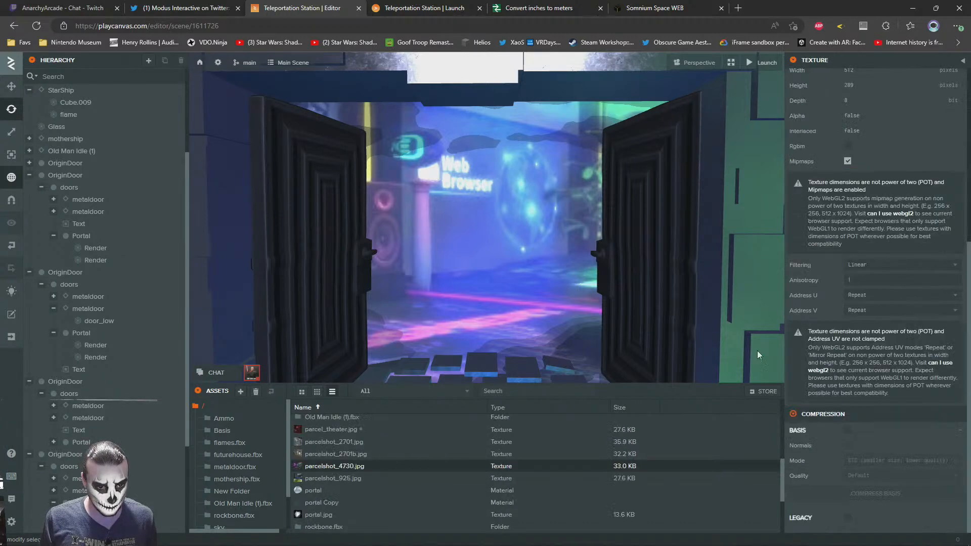
Duplicate the club material and name the copy theater
{"action": "left_click", "coordinate": [501, 266]}
{"action": "left_click", "coordinate": [854, 386]}
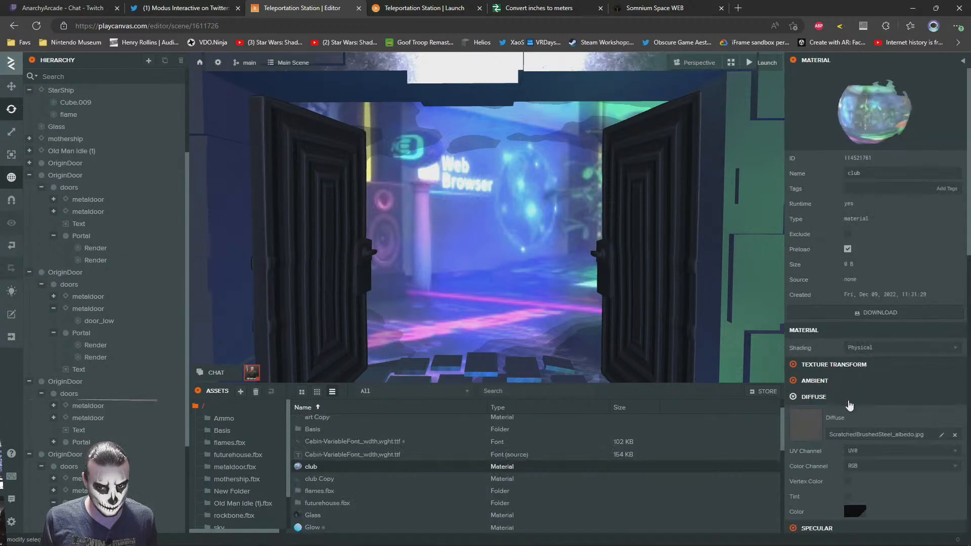
{"action": "right_click", "coordinate": [311, 468]}
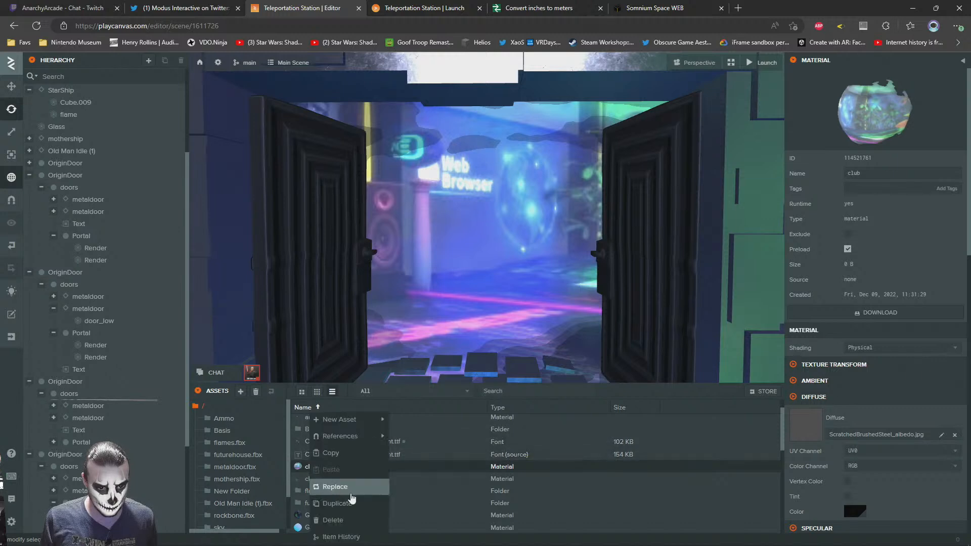
{"action": "left_click", "coordinate": [342, 503]}
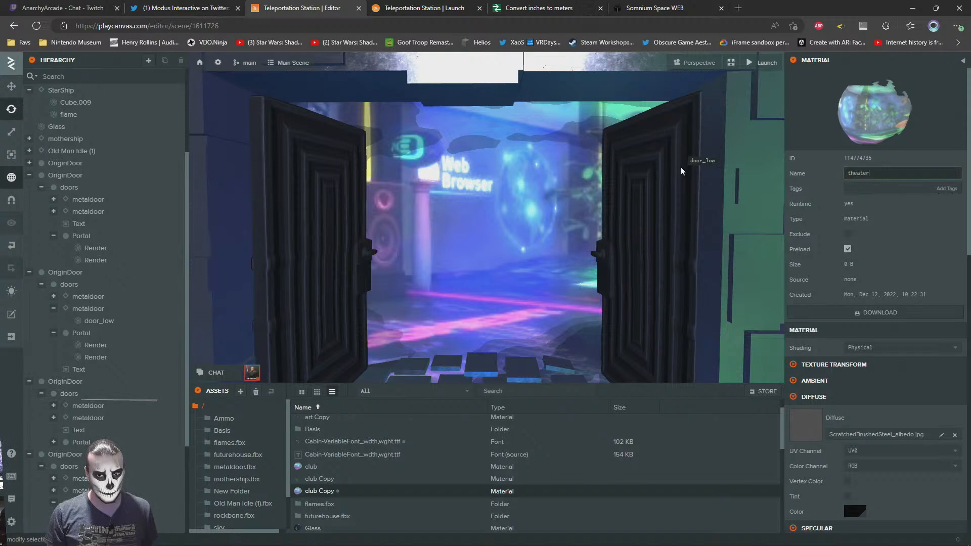
{"action": "key", "text": "Return"}
Assign the theater material to the Render plane of the Movie Theater portal
{"action": "left_click", "coordinate": [426, 288]}
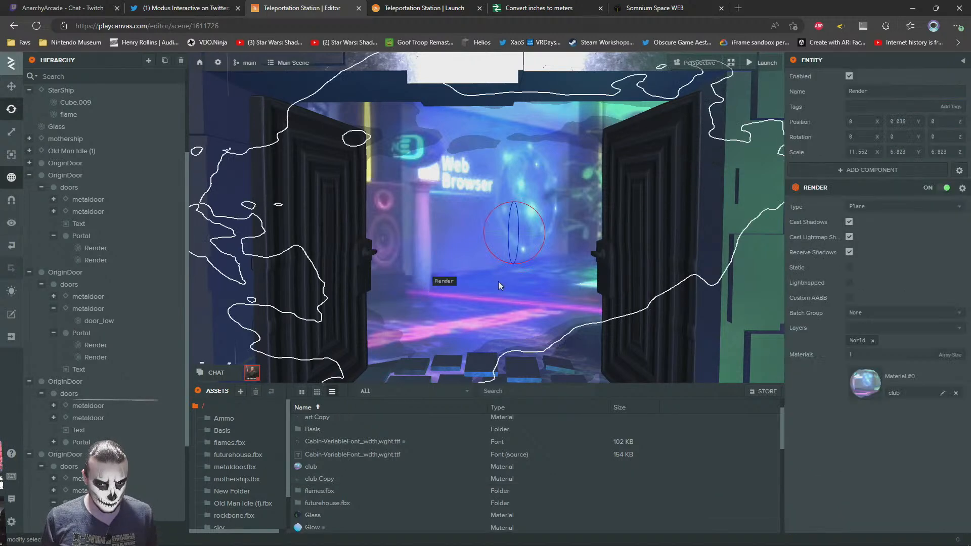
{"action": "scroll", "coordinate": [368, 512], "scroll_direction": "down", "scroll_amount": 5}
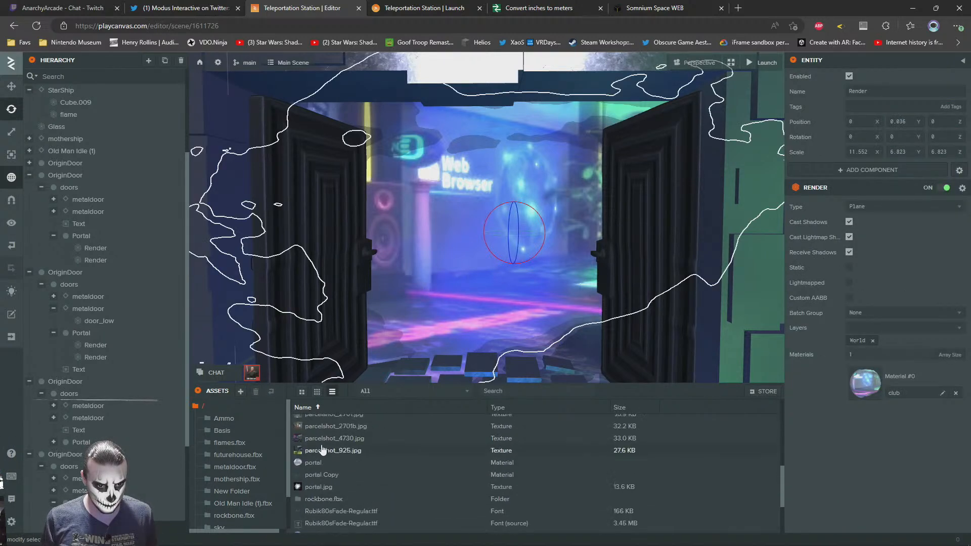
{"action": "left_click_drag", "start_coordinate": [310, 515], "coordinate": [925, 360]}
Set the theater material's emissive texture to parcel_theater.jpg
{"action": "left_click_drag", "start_coordinate": [848, 385], "coordinate": [850, 384]}
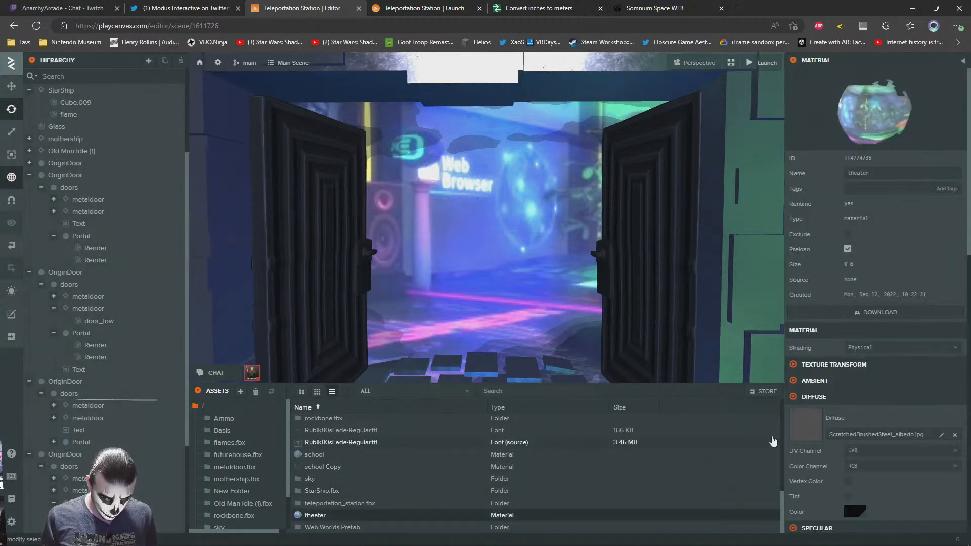
{"action": "scroll", "coordinate": [819, 440], "scroll_direction": "down", "scroll_amount": 8}
{"action": "scroll", "coordinate": [349, 496], "scroll_direction": "up", "scroll_amount": 3}
{"action": "scroll", "coordinate": [346, 500], "scroll_direction": "up", "scroll_amount": 1}
{"action": "left_click_drag", "start_coordinate": [331, 455], "coordinate": [837, 260]}
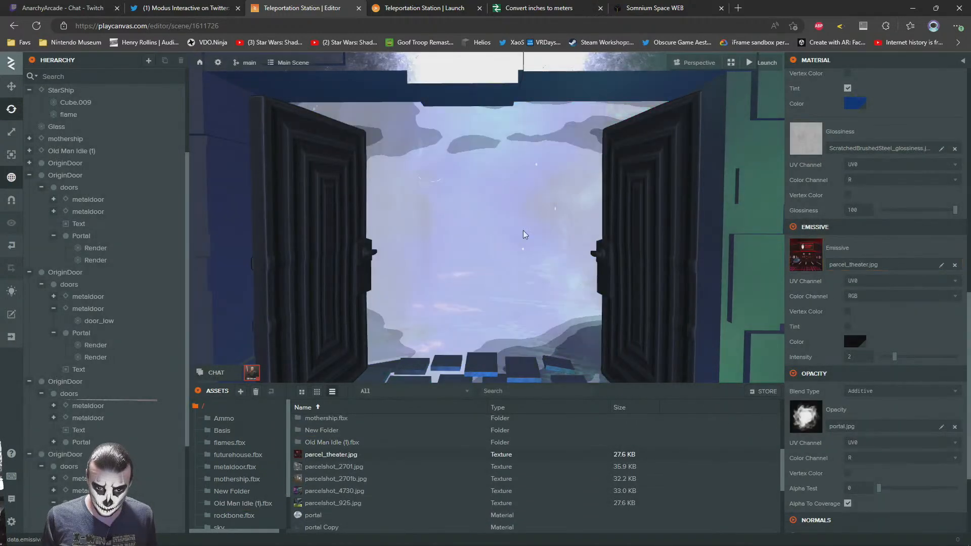
View the Movie Theater portal from the side, select its second Render plane and open that plane's club Copy material
{"action": "left_click_drag", "start_coordinate": [477, 228], "coordinate": [261, 249]}
{"action": "scroll", "coordinate": [574, 245], "scroll_direction": "down", "scroll_amount": 5}
{"action": "scroll", "coordinate": [876, 399], "scroll_direction": "down", "scroll_amount": 3}
{"action": "left_click_drag", "start_coordinate": [437, 269], "coordinate": [561, 315]}
{"action": "scroll", "coordinate": [560, 315], "scroll_direction": "up", "scroll_amount": 4}
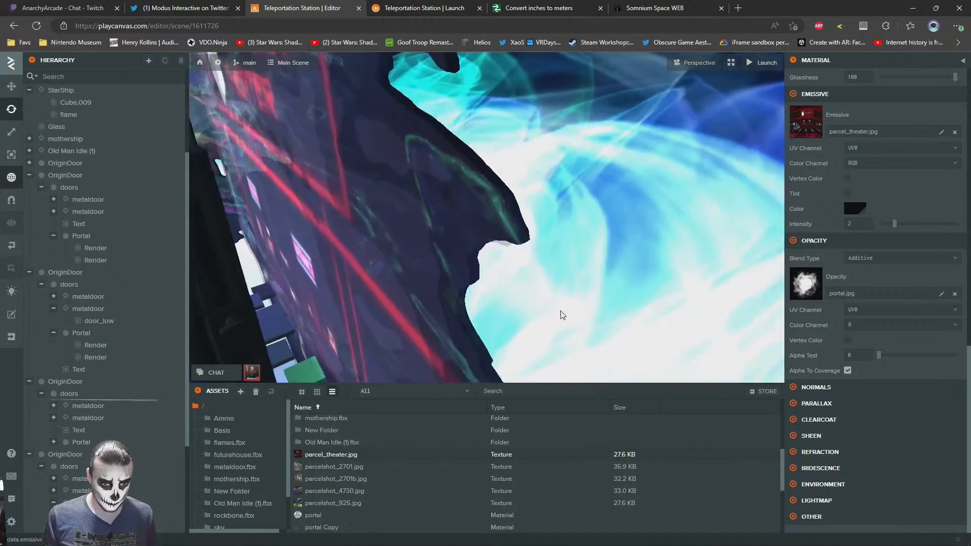
{"action": "left_click", "coordinate": [468, 234]}
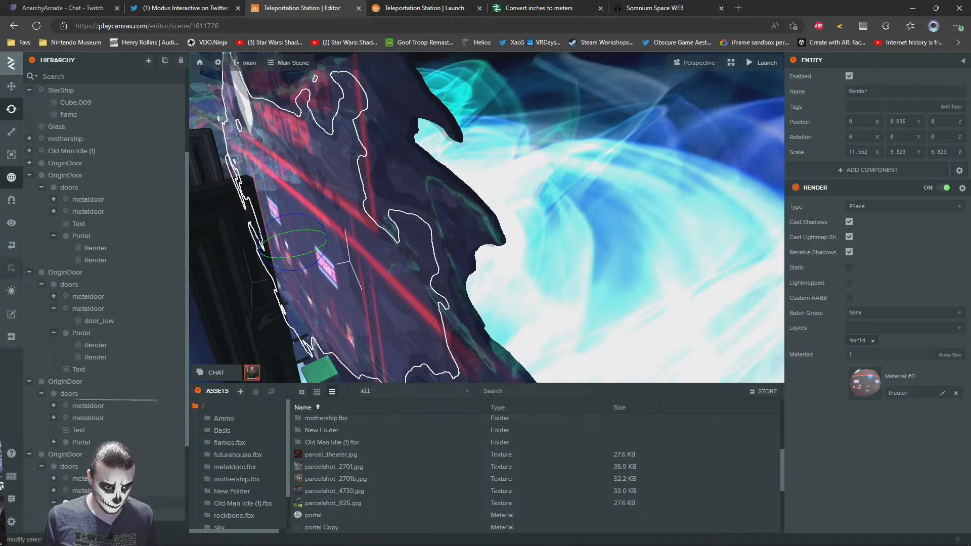
{"action": "left_click", "coordinate": [101, 527]}
{"action": "left_click", "coordinate": [865, 394]}
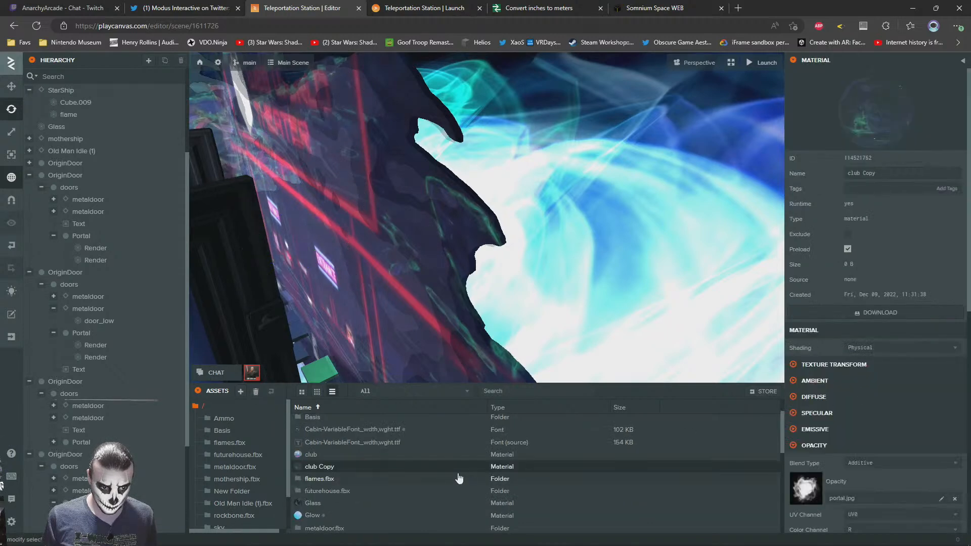
Duplicate the club Copy material and name the duplicate theater Copy
{"action": "scroll", "coordinate": [324, 465], "scroll_direction": "down", "scroll_amount": 1}
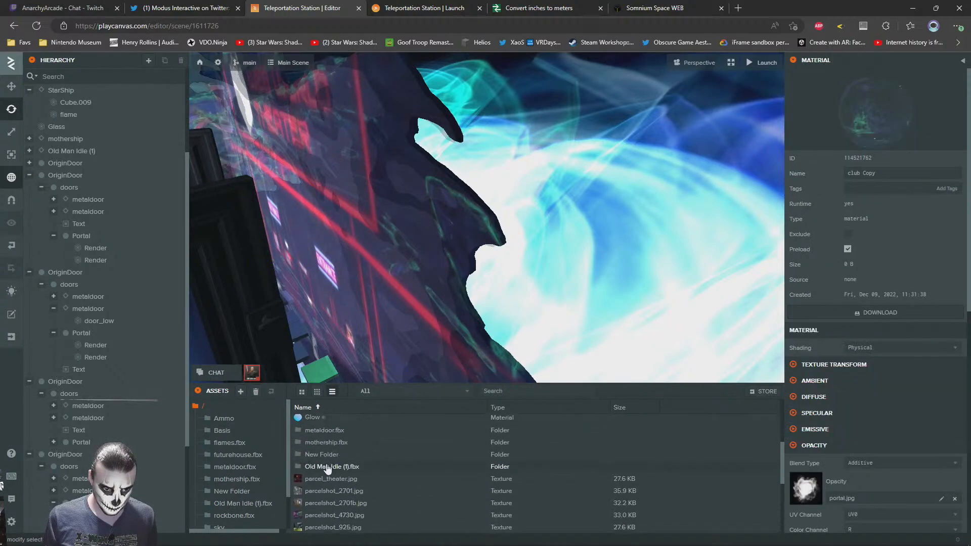
{"action": "right_click", "coordinate": [319, 454]}
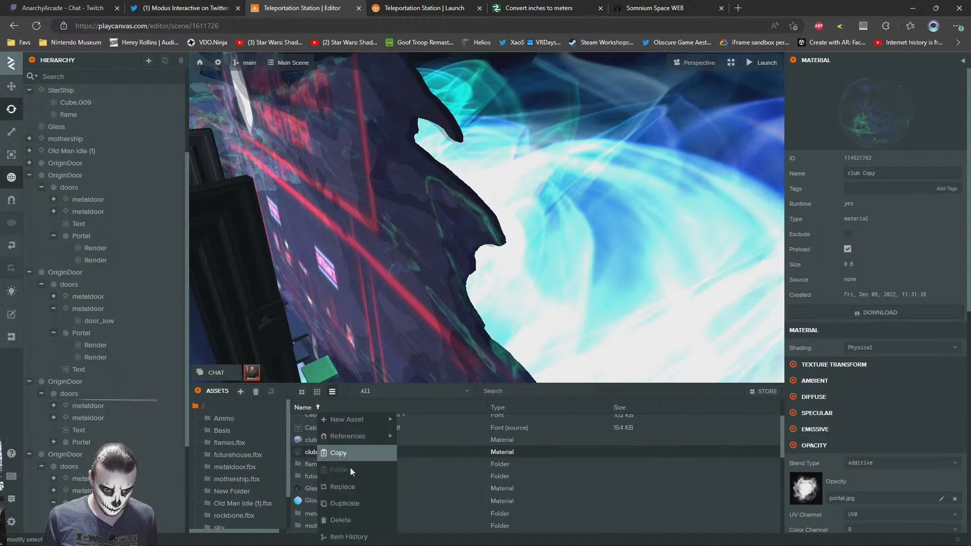
{"action": "left_click", "coordinate": [352, 504]}
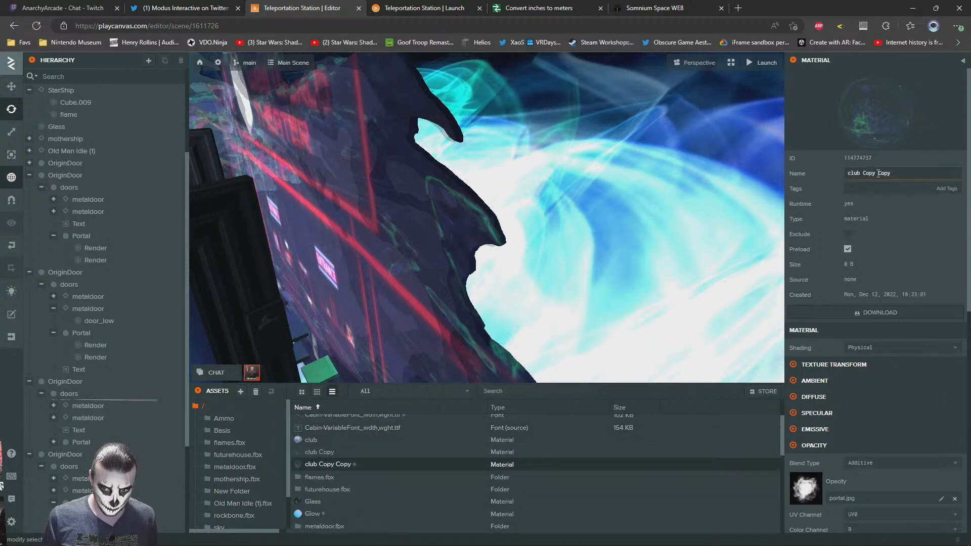
{"action": "type", "text": "theater"}
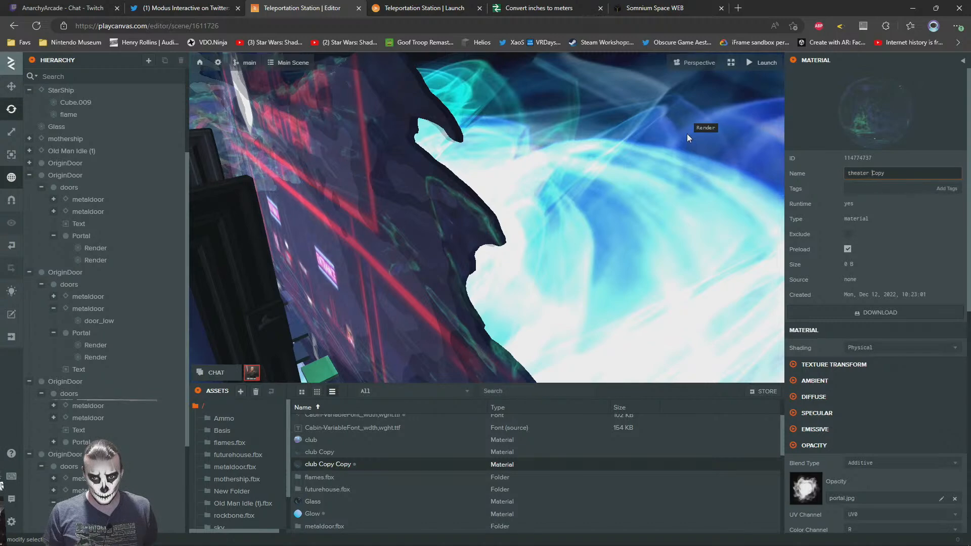
{"action": "key", "text": "Return"}
Set the Clear Coat Normals texture of the theater Copy material to parcel_theater.jpg
{"action": "scroll", "coordinate": [828, 469], "scroll_direction": "down", "scroll_amount": 8}
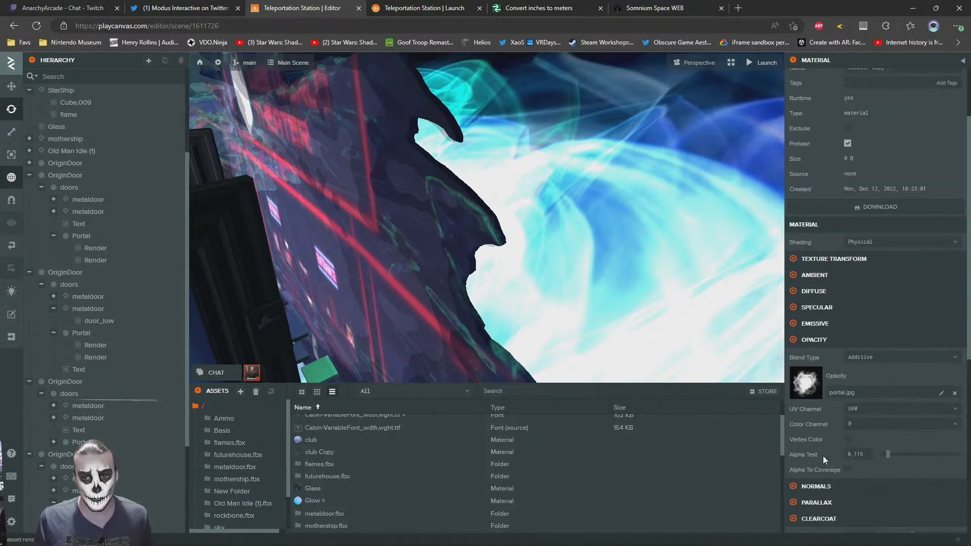
{"action": "scroll", "coordinate": [653, 463], "scroll_direction": "down", "scroll_amount": 5}
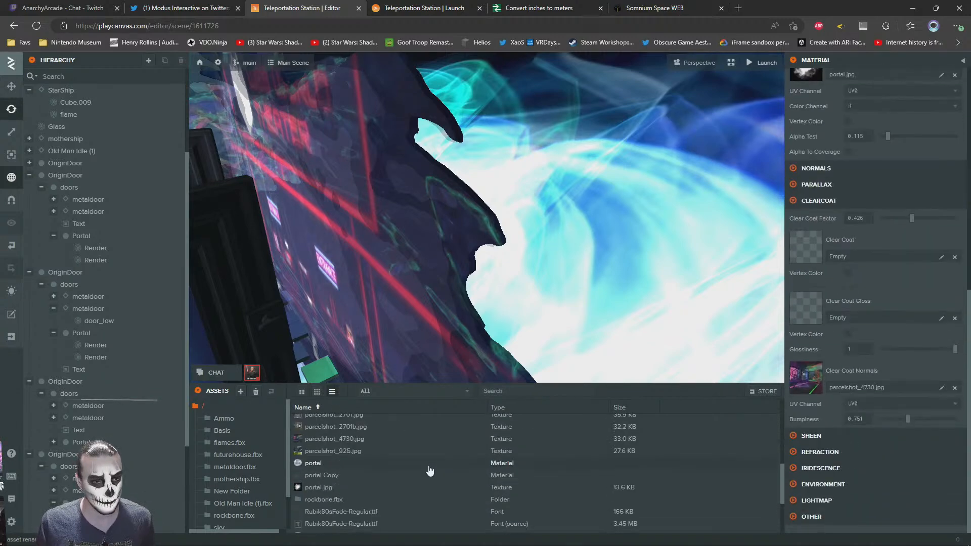
{"action": "left_click_drag", "start_coordinate": [322, 434], "coordinate": [883, 380]}
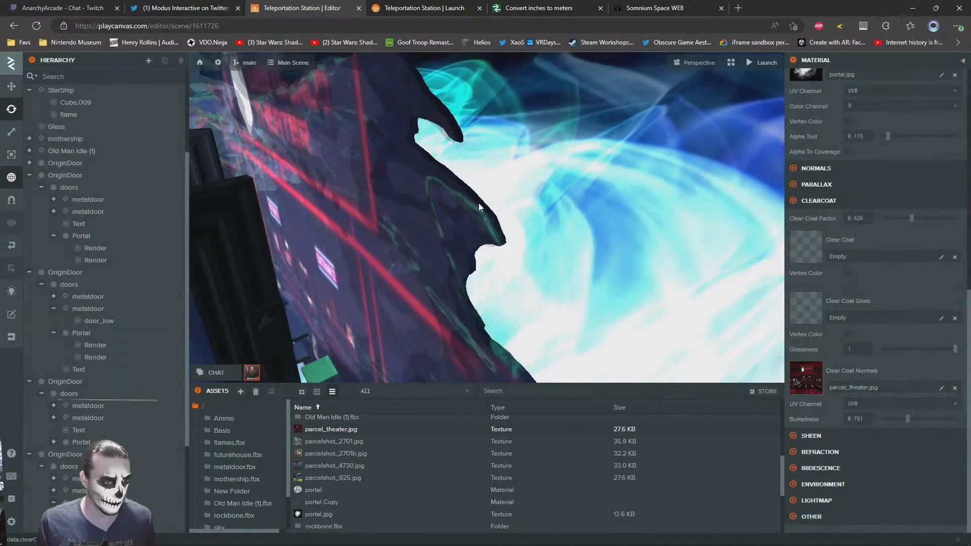
Assign the theater Copy material to the second Render plane of the Movie Theater portal
{"action": "left_click", "coordinate": [475, 229]}
{"action": "left_click", "coordinate": [101, 527]}
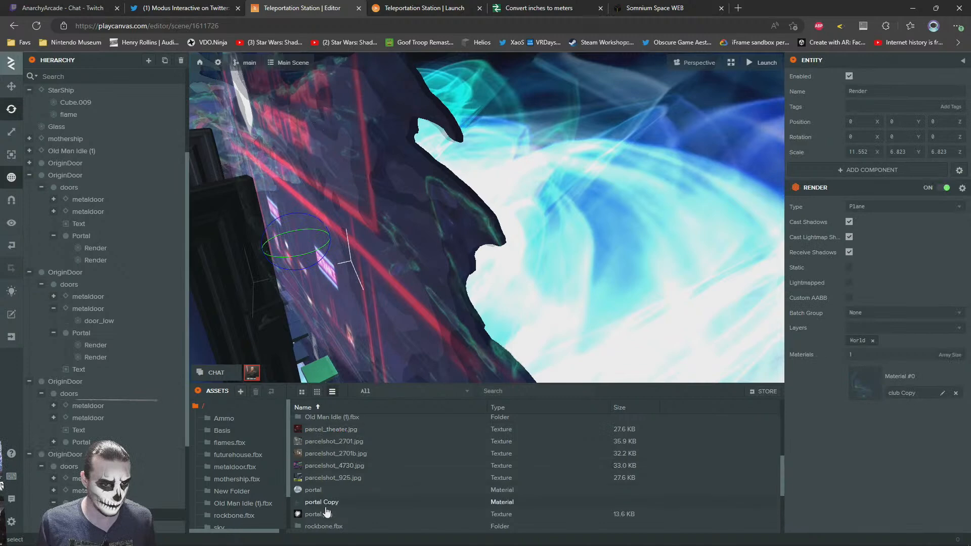
{"action": "scroll", "coordinate": [340, 481], "scroll_direction": "down", "scroll_amount": 5}
{"action": "left_click_drag", "start_coordinate": [322, 516], "coordinate": [915, 392]}
Deselect the plane and fly around the station to check the Movie Theater doorway beside the other portals
{"action": "right_click_drag", "start_coordinate": [602, 258], "coordinate": [553, 202]}
{"action": "key", "text": "s"}
{"action": "left_click", "coordinate": [634, 93]}
{"action": "right_click_drag", "start_coordinate": [526, 152], "coordinate": [513, 182]}
{"action": "key", "text": "w"}
{"action": "right_click_drag", "start_coordinate": [517, 259], "coordinate": [415, 270]}
{"action": "key", "text": "w"}
{"action": "key", "text": "s"}
{"action": "key", "text": "w"}
{"action": "key", "text": "s"}
{"action": "key", "text": "w"}
{"action": "scroll", "coordinate": [439, 485], "scroll_direction": "up", "scroll_amount": 5}
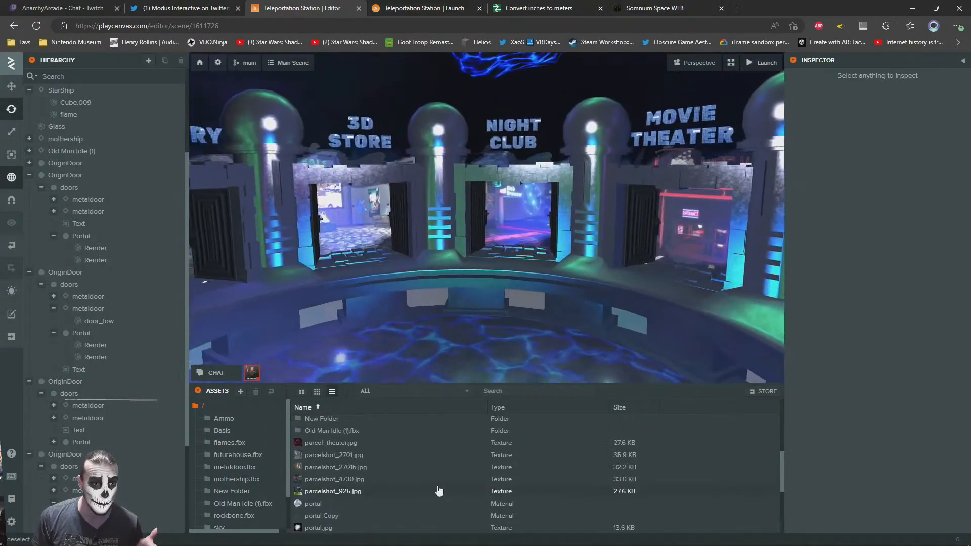
Switch to the inches-to-meters converter page and close it
{"action": "left_click", "coordinate": [431, 4]}
{"action": "left_click", "coordinate": [517, 3]}
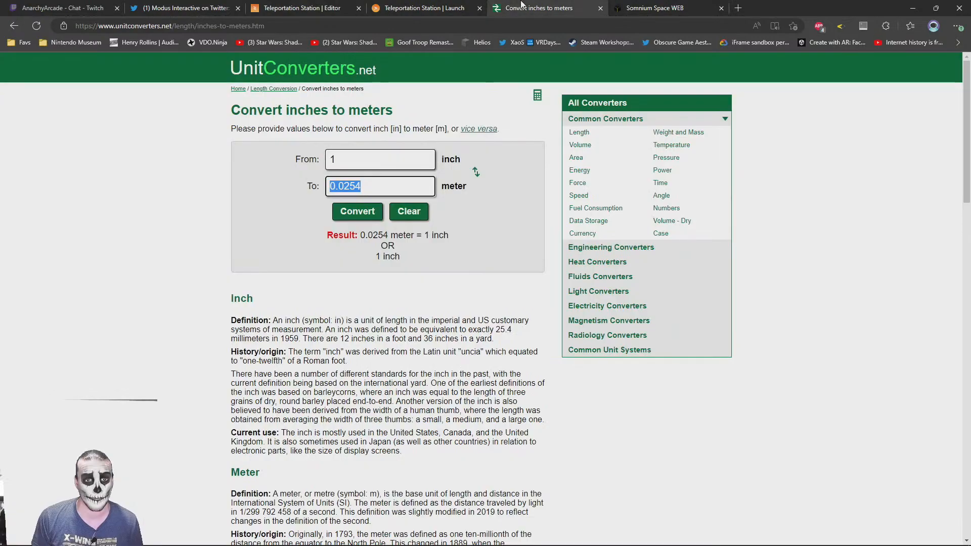
{"action": "middle_click", "coordinate": [564, 4]}
Look around the Somnium Space parcel in the browser, then close that page
{"action": "left_click_drag", "start_coordinate": [663, 390], "coordinate": [282, 398]}
{"action": "left_click_drag", "start_coordinate": [441, 422], "coordinate": [715, 388]}
{"action": "left_click_drag", "start_coordinate": [475, 390], "coordinate": [789, 349]}
{"action": "left_click_drag", "start_coordinate": [455, 349], "coordinate": [553, 290]}
{"action": "key", "text": "w"}
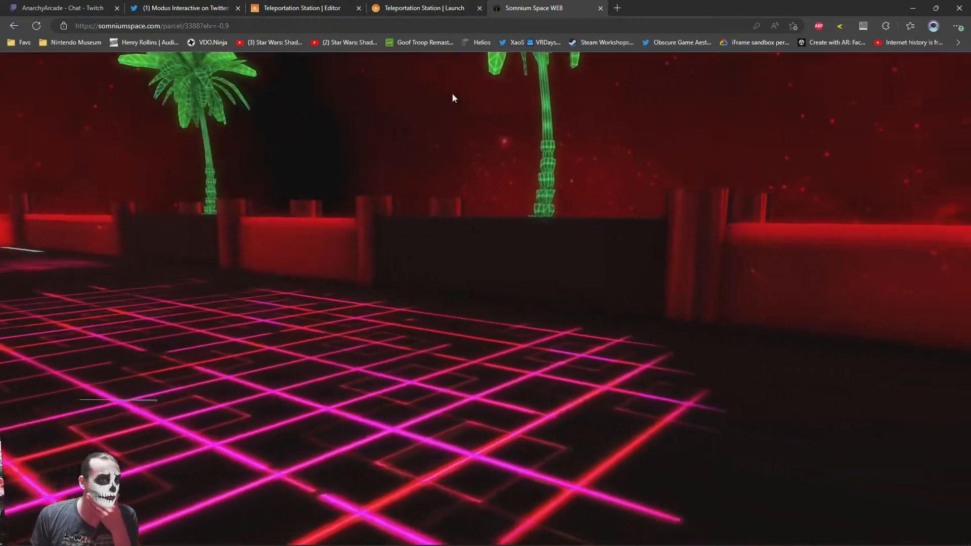
{"action": "middle_click", "coordinate": [558, 5]}
Walk the avatar up to the Movie Theater portal in the launched scene to check how it looks
{"action": "left_click_drag", "start_coordinate": [531, 324], "coordinate": [688, 406]}
{"action": "key", "text": "w"}
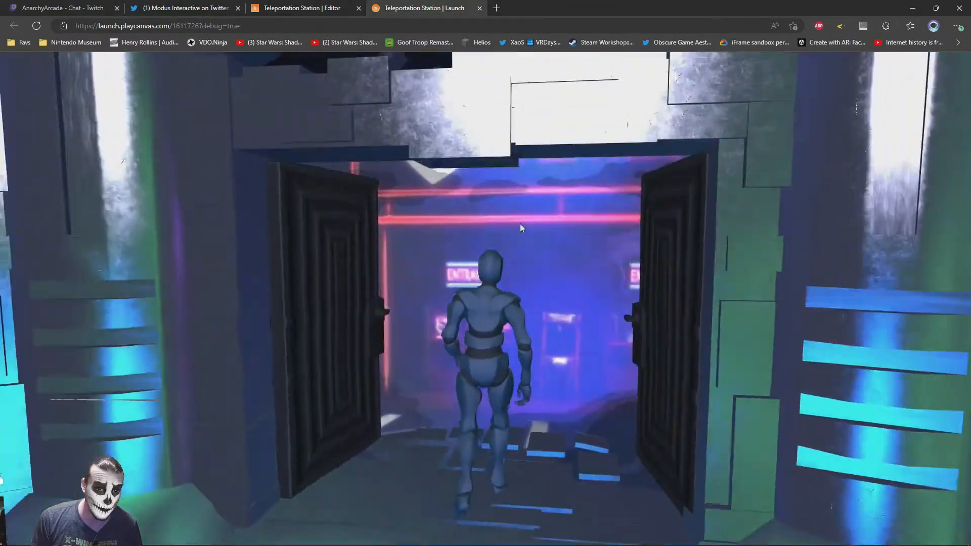
{"action": "left_click_drag", "start_coordinate": [520, 223], "coordinate": [687, 380]}
{"action": "key", "text": "w"}
Walk the avatar past the other portal doorways and over to the spaceship to inspect them in the launched scene
{"action": "left_click_drag", "start_coordinate": [659, 367], "coordinate": [344, 278]}
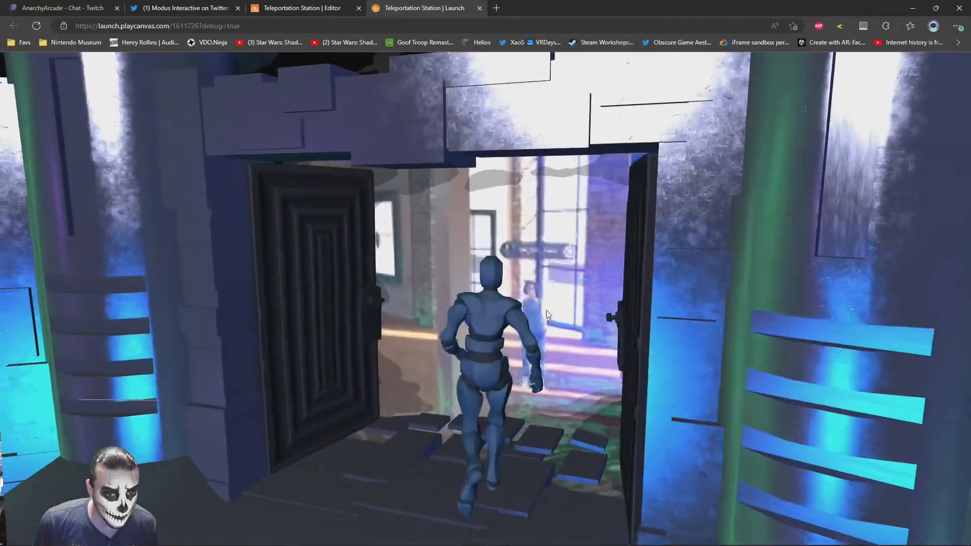
{"action": "left_click_drag", "start_coordinate": [506, 303], "coordinate": [121, 329]}
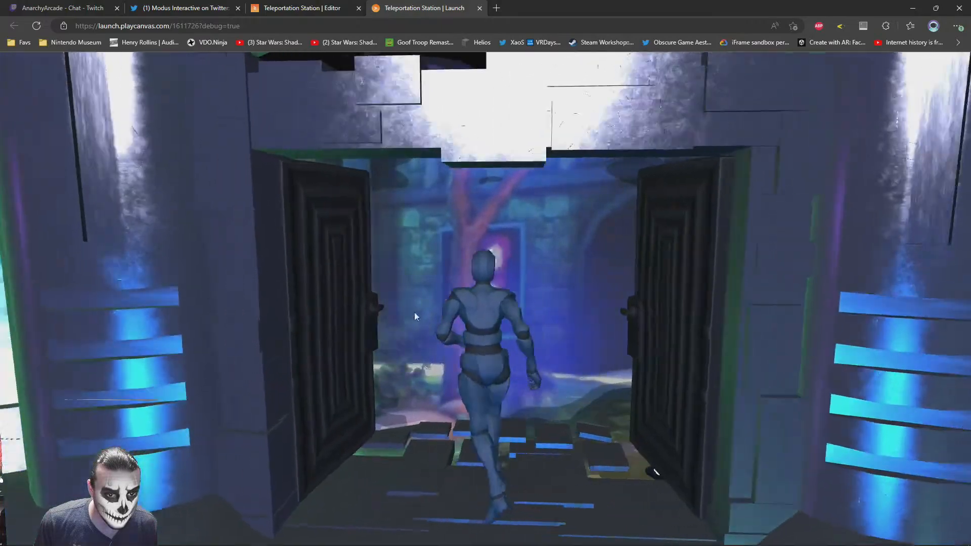
{"action": "left_click_drag", "start_coordinate": [395, 310], "coordinate": [574, 315]}
{"action": "key", "text": "s"}
{"action": "left_click_drag", "start_coordinate": [344, 223], "coordinate": [465, 253]}
{"action": "key", "text": "w"}
{"action": "left_click_drag", "start_coordinate": [487, 341], "coordinate": [749, 285]}
{"action": "key", "text": "s"}
{"action": "key", "text": "s"}
{"action": "key", "text": "d"}
{"action": "left_click_drag", "start_coordinate": [243, 303], "coordinate": [218, 380]}
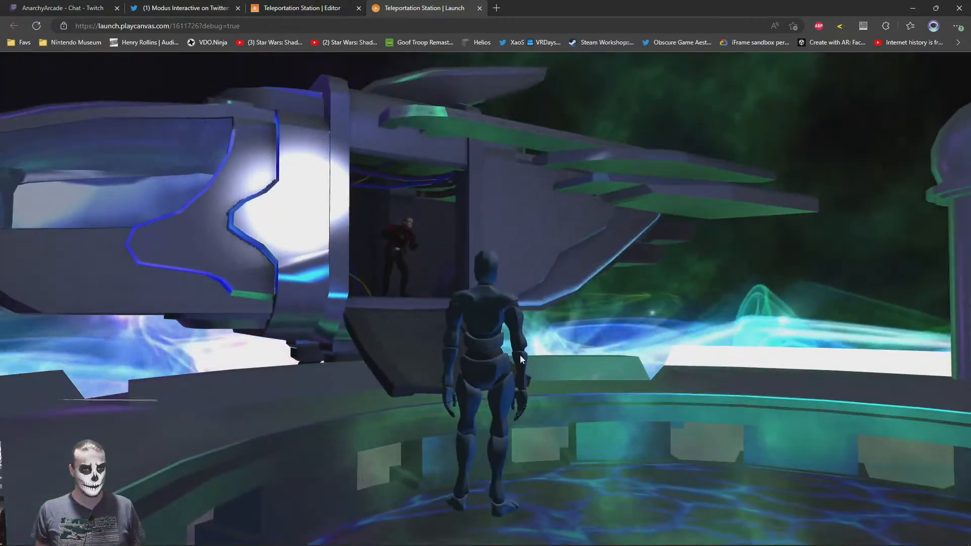
Show the launched scene in full screen and walk the avatar towards the row of portal doorways
{"action": "key", "text": "F11"}
{"action": "left_click_drag", "start_coordinate": [518, 289], "coordinate": [789, 278]}
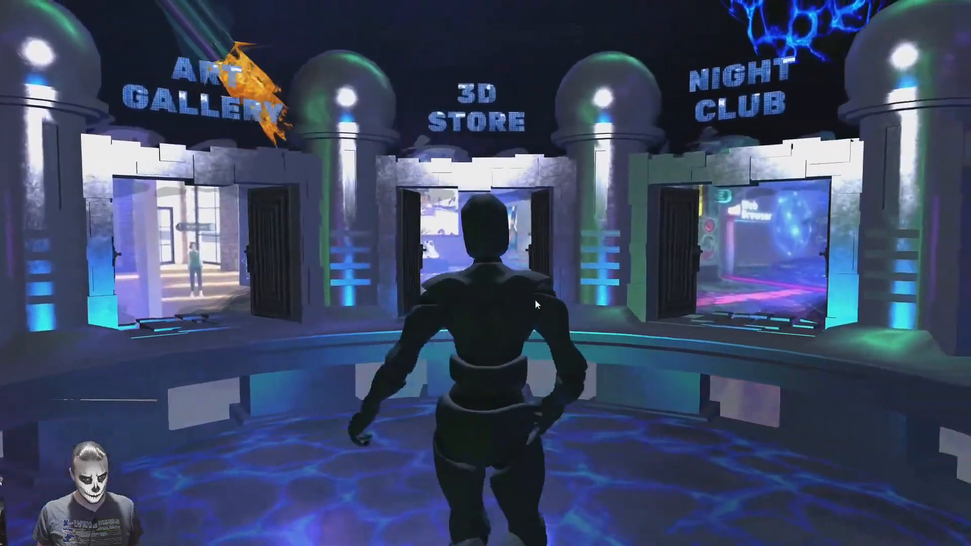
{"action": "left_click_drag", "start_coordinate": [536, 301], "coordinate": [636, 281]}
{"action": "key", "text": "w"}
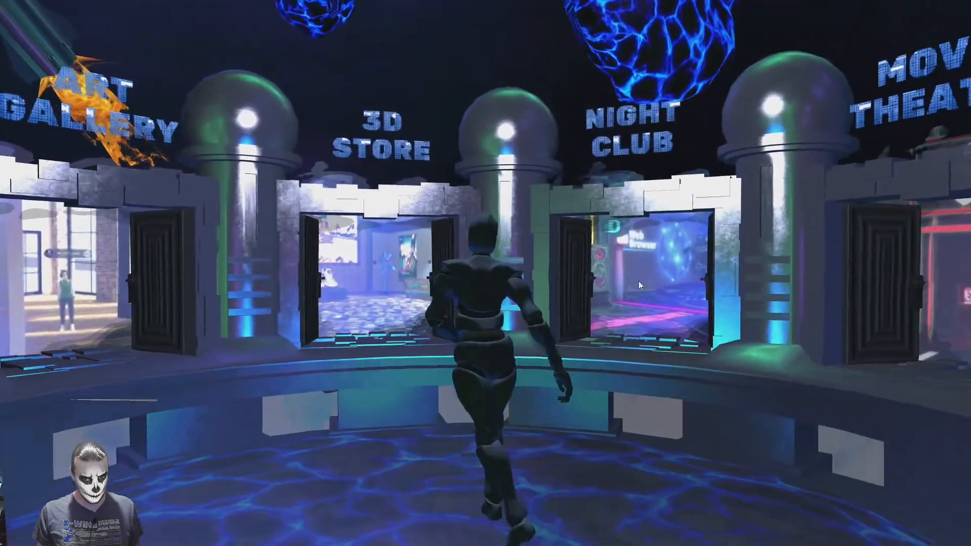
Walk the avatar along the row of portal doorways and up to the School Campus portal in the launched scene
{"action": "left_click_drag", "start_coordinate": [526, 293], "coordinate": [551, 317]}
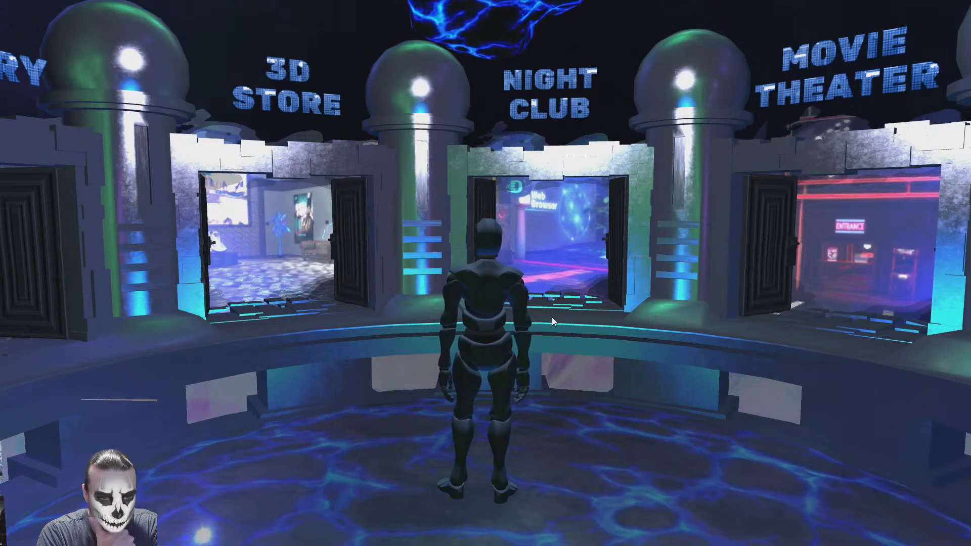
{"action": "key", "text": "w"}
{"action": "left_click_drag", "start_coordinate": [675, 353], "coordinate": [515, 309]}
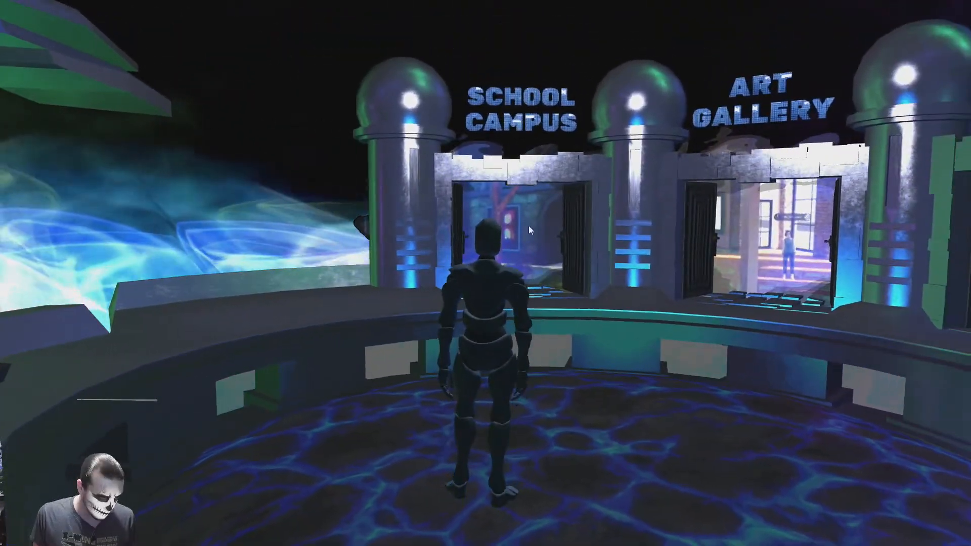
{"action": "key", "text": "w"}
{"action": "mouse_move", "coordinate": [491, 278]}
{"action": "left_mouse_down"}
{"action": "mouse_move", "coordinate": [600, 336]}
{"action": "mouse_move", "coordinate": [499, 293]}
{"action": "left_mouse_up"}
{"action": "key", "text": "s"}
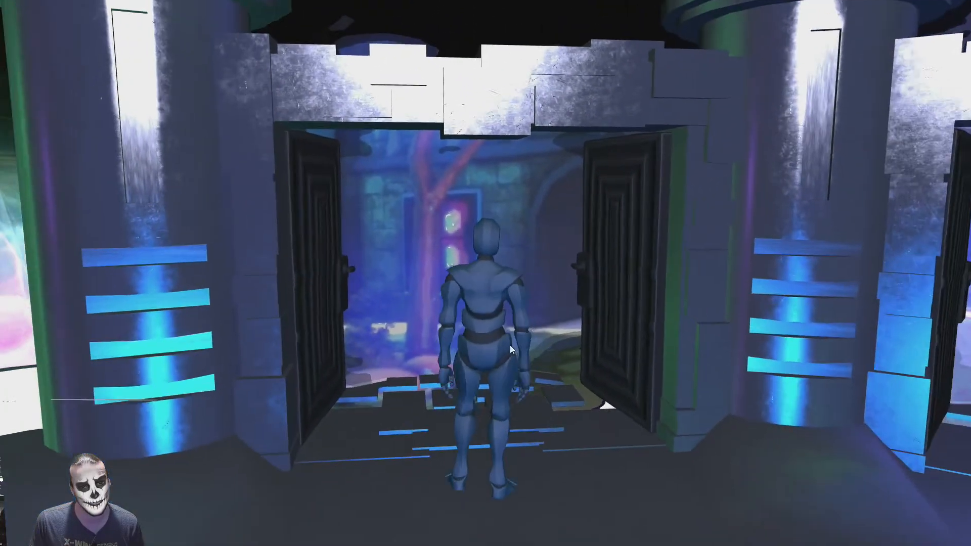
{"action": "key", "text": "w"}
{"action": "key", "text": "s"}
{"action": "mouse_move", "coordinate": [547, 364]}
{"action": "left_mouse_down"}
{"action": "mouse_move", "coordinate": [592, 331]}
{"action": "mouse_move", "coordinate": [572, 310]}
{"action": "mouse_move", "coordinate": [696, 308]}
{"action": "mouse_move", "coordinate": [366, 291]}
{"action": "mouse_move", "coordinate": [458, 314]}
{"action": "mouse_move", "coordinate": [344, 293]}
{"action": "mouse_move", "coordinate": [574, 301]}
{"action": "left_mouse_up"}
{"action": "key", "text": "s"}
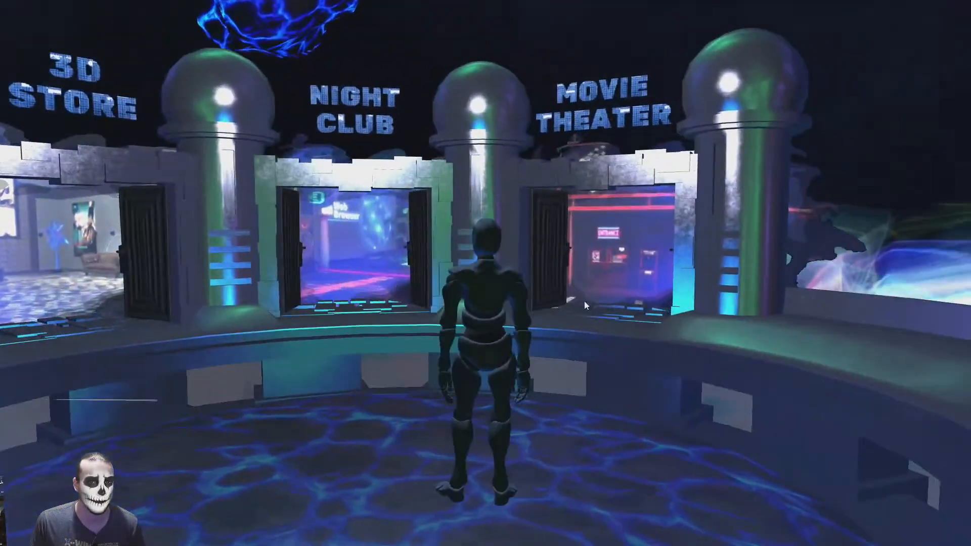
Walk the avatar up to the Movie Theater portal and back across the hall, viewing all the portal doorways
{"action": "key", "text": "w"}
{"action": "left_click_drag", "start_coordinate": [440, 308], "coordinate": [538, 280]}
{"action": "key", "text": "w"}
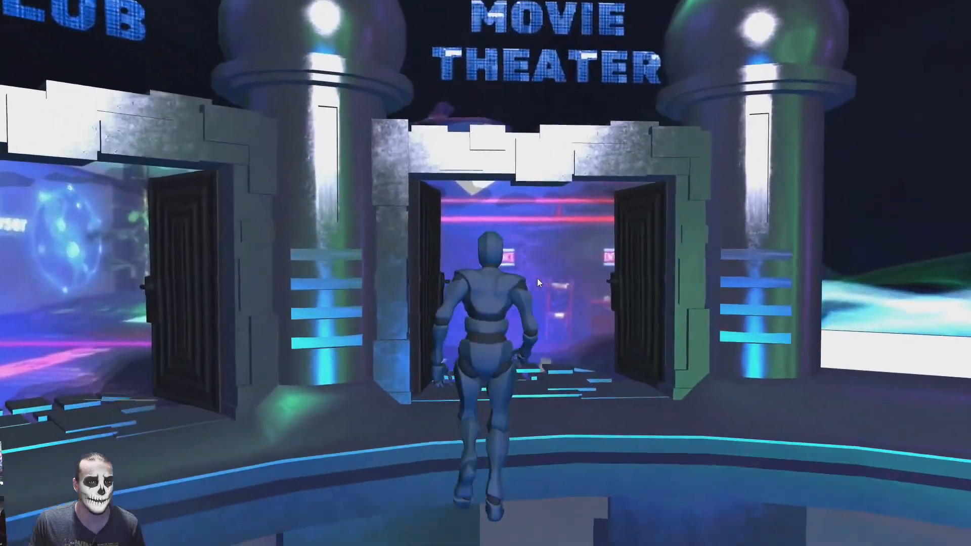
{"action": "left_click_drag", "start_coordinate": [426, 296], "coordinate": [262, 345]}
{"action": "key", "text": "s"}
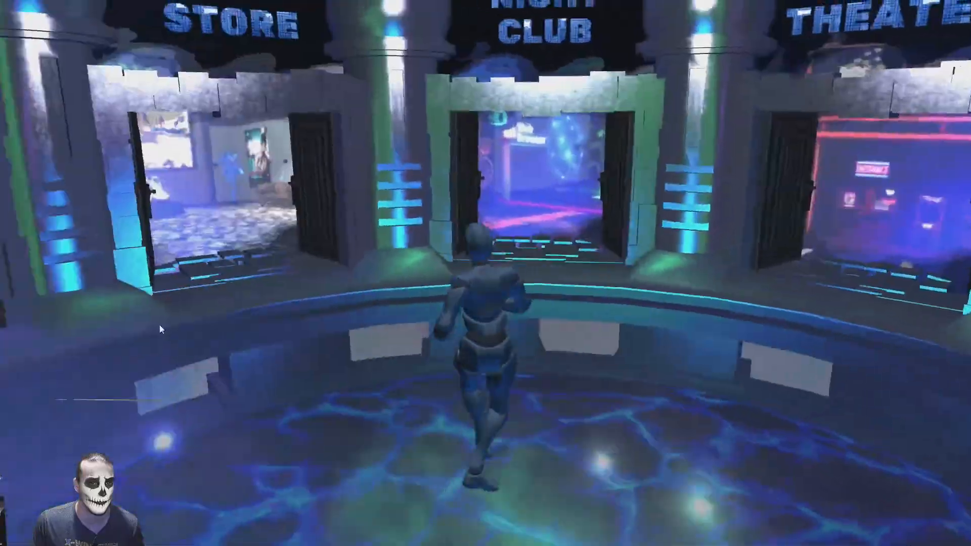
{"action": "left_click_drag", "start_coordinate": [568, 348], "coordinate": [384, 339]}
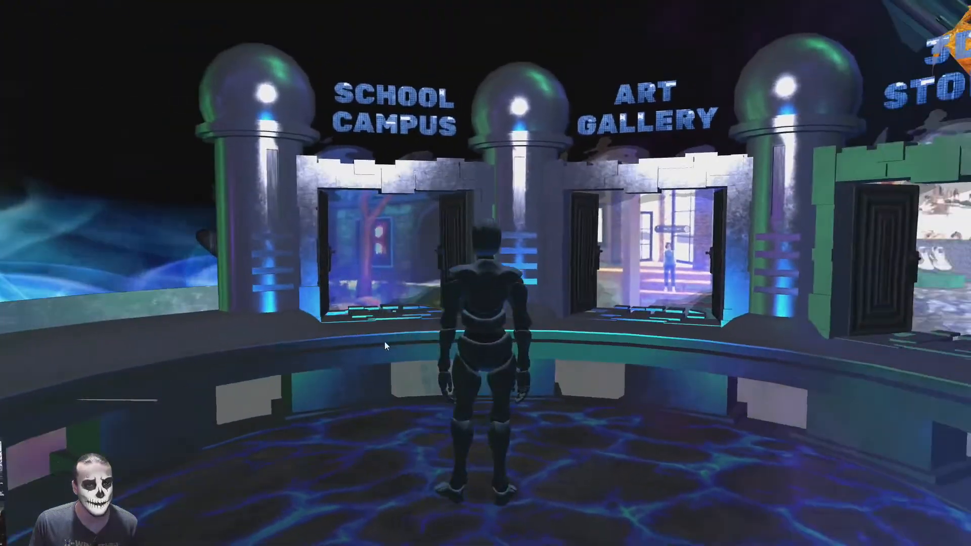
{"action": "key", "text": "w"}
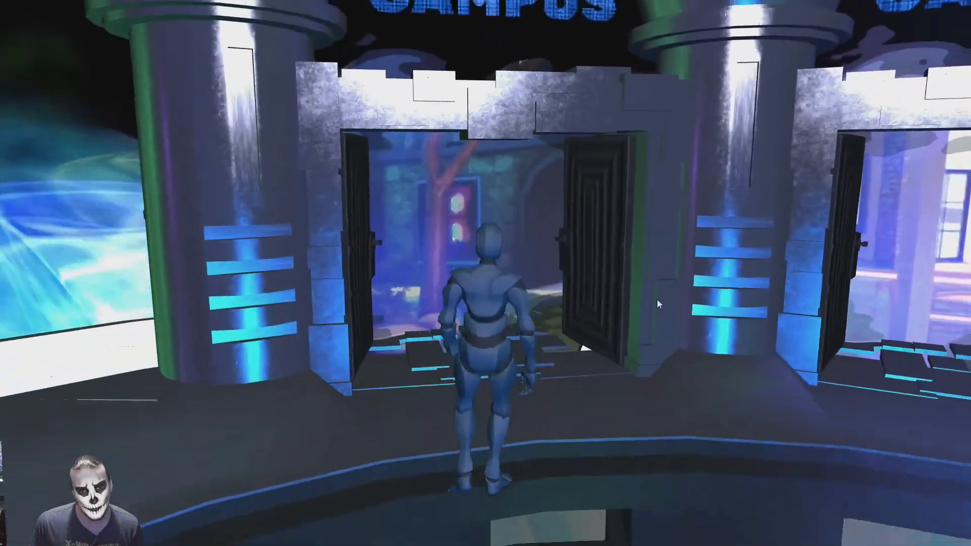
{"action": "left_click_drag", "start_coordinate": [657, 300], "coordinate": [798, 302]}
{"action": "key", "text": "s"}
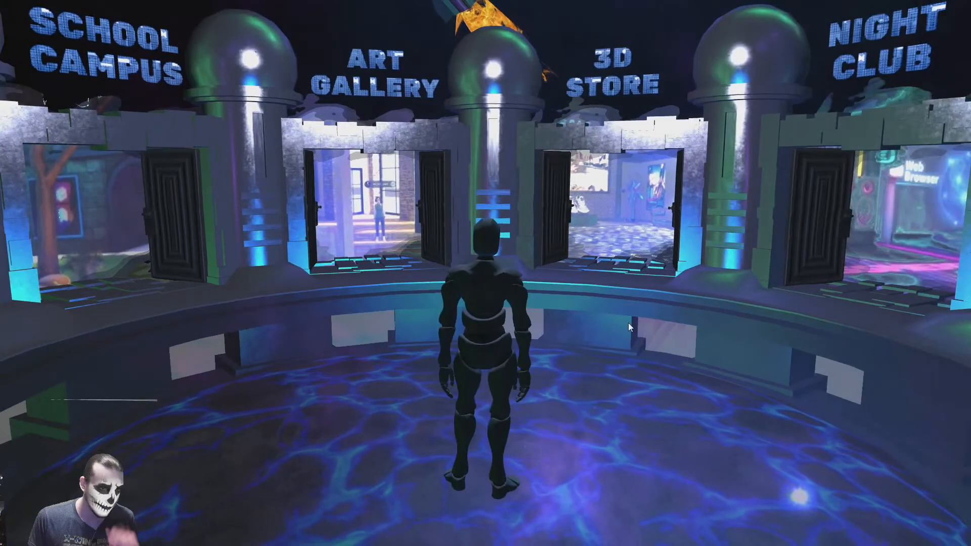
{"action": "key", "text": "w"}
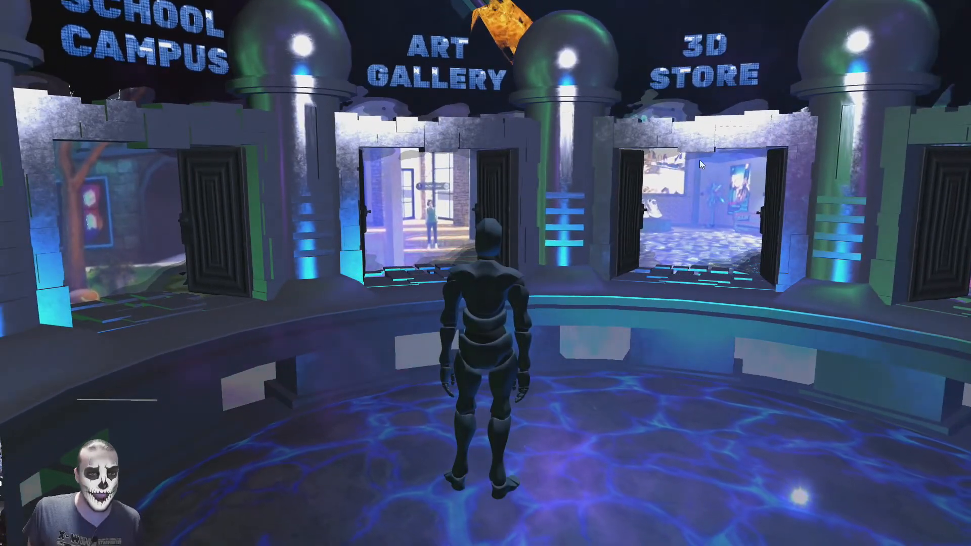
Leave full screen and return to the Teleportation Station editor to look over the portal doorways
{"action": "key", "text": "Escape"}
{"action": "left_click", "coordinate": [313, 5]}
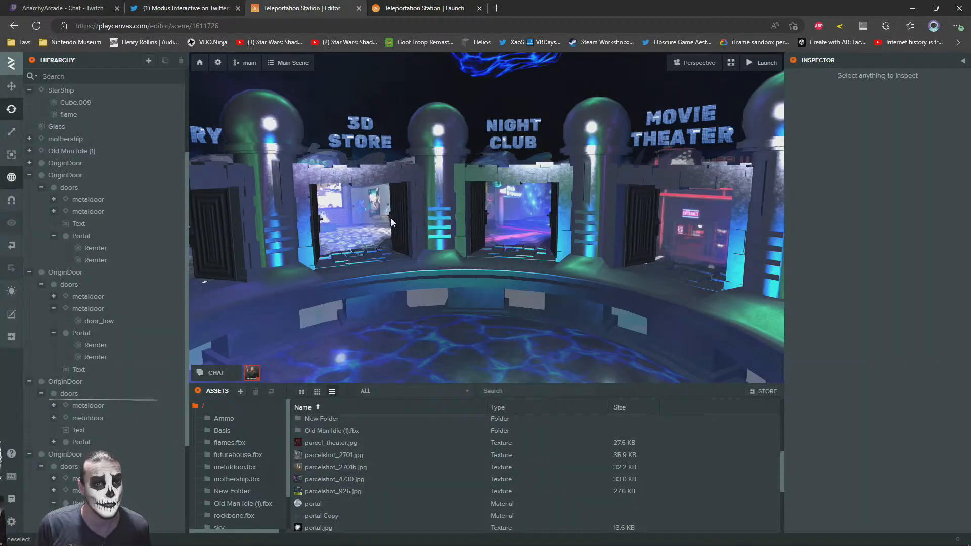
{"action": "right_click_drag", "start_coordinate": [487, 208], "coordinate": [279, 193]}
{"action": "scroll", "coordinate": [387, 181], "scroll_direction": "up", "scroll_amount": 3}
{"action": "scroll", "coordinate": [279, 192], "scroll_direction": "down", "scroll_amount": 5}
{"action": "scroll", "coordinate": [439, 211], "scroll_direction": "up", "scroll_amount": 4}
{"action": "right_click_drag", "start_coordinate": [439, 210], "coordinate": [466, 253]}
{"action": "scroll", "coordinate": [49, 156], "scroll_direction": "up", "scroll_amount": 3}
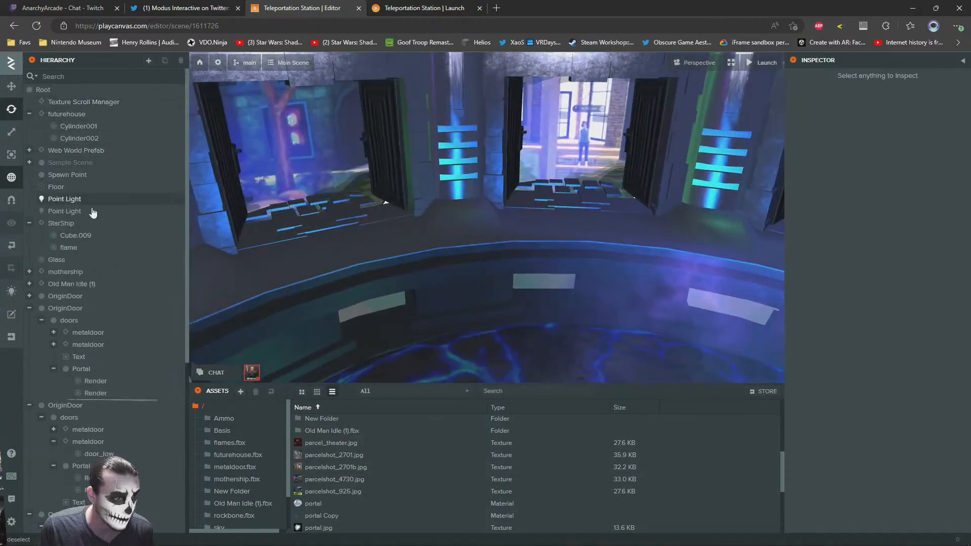
Add a new entity named "clickable" under the doors entity of the Night Club doorway
{"action": "double_click", "coordinate": [69, 417]}
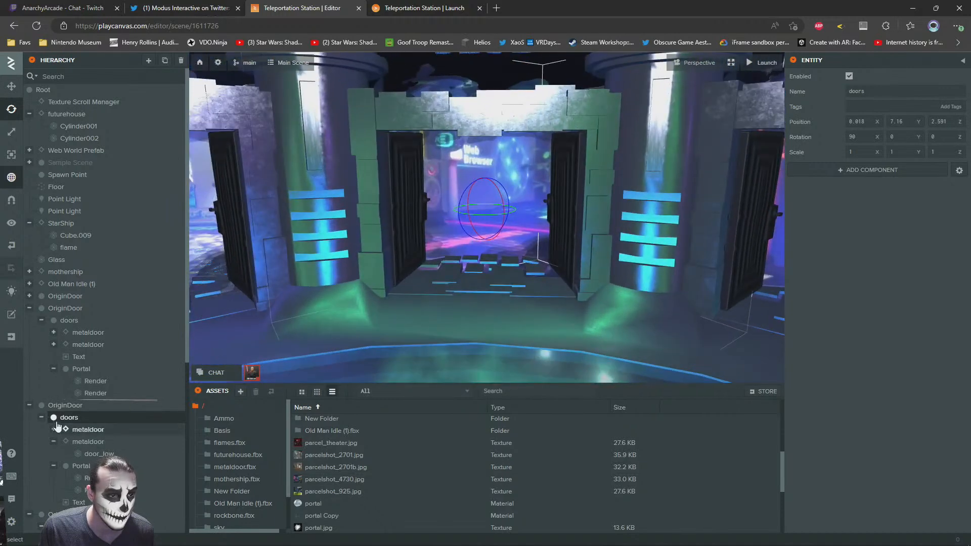
{"action": "right_click", "coordinate": [64, 419]}
{"action": "mouse_move", "coordinate": [97, 409]}
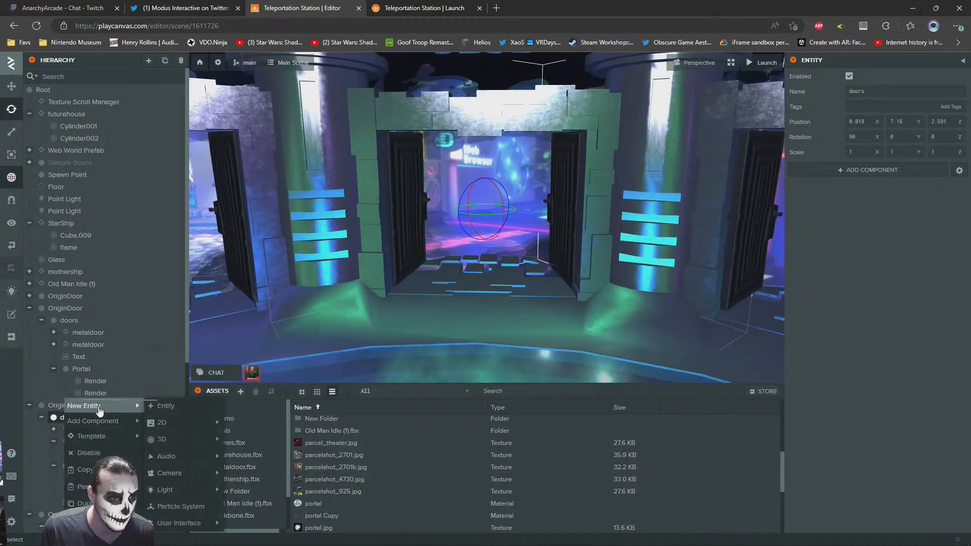
{"action": "left_click", "coordinate": [171, 407]}
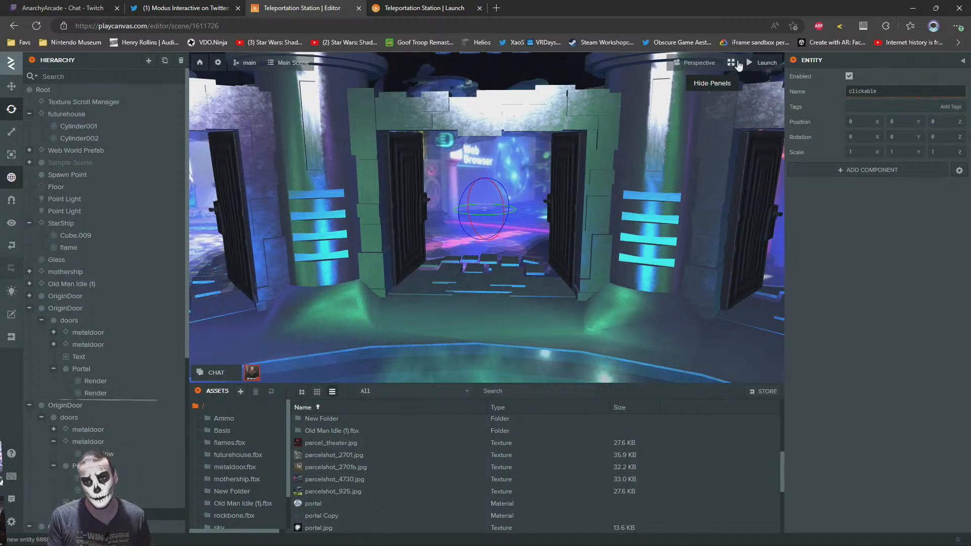
{"action": "type", "text": "clickable"}
{"action": "key", "text": "Return"}
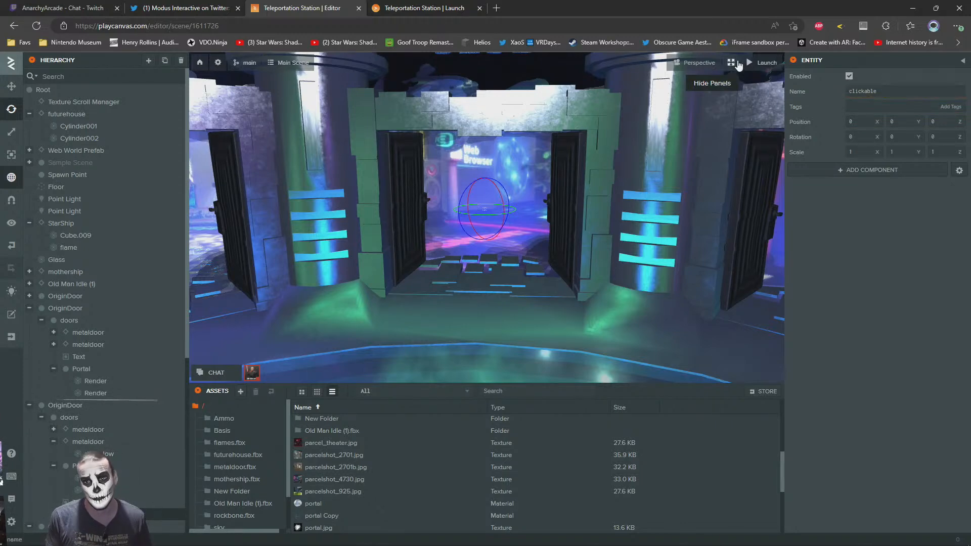
Add a Collision component to the clickable entity in the Night Club doorway
{"action": "right_click_drag", "start_coordinate": [605, 114], "coordinate": [591, 235]}
{"action": "key", "text": "w"}
{"action": "key", "text": "s"}
{"action": "key", "text": "f"}
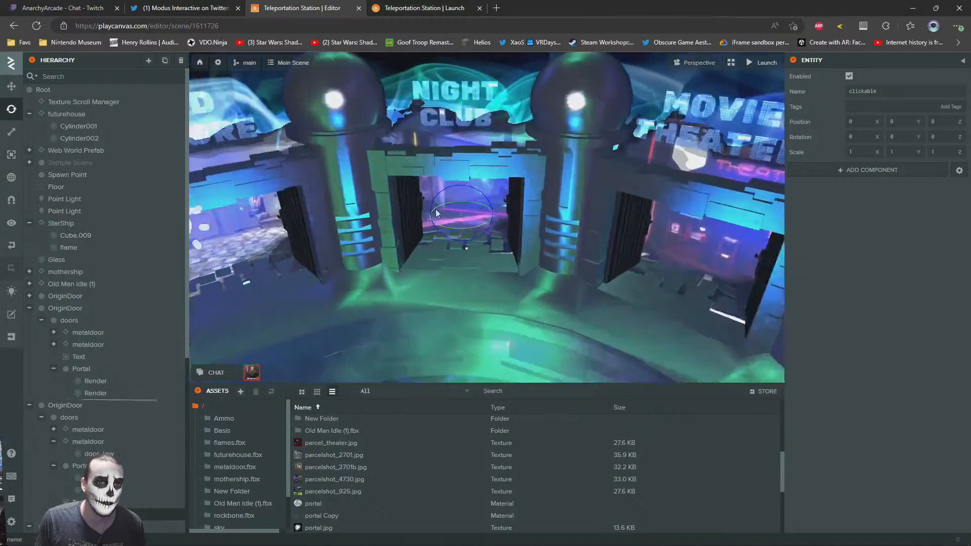
{"action": "scroll", "coordinate": [438, 191], "scroll_direction": "down", "scroll_amount": 5}
{"action": "scroll", "coordinate": [430, 185], "scroll_direction": "up", "scroll_amount": 5}
{"action": "left_click_drag", "start_coordinate": [418, 186], "coordinate": [398, 188]}
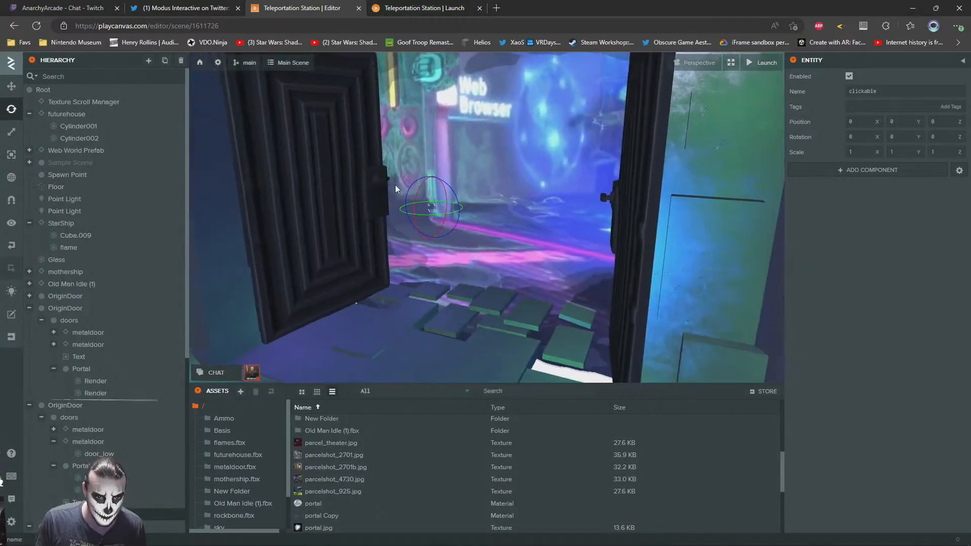
{"action": "scroll", "coordinate": [397, 178], "scroll_direction": "down", "scroll_amount": 5}
{"action": "left_click", "coordinate": [849, 171]}
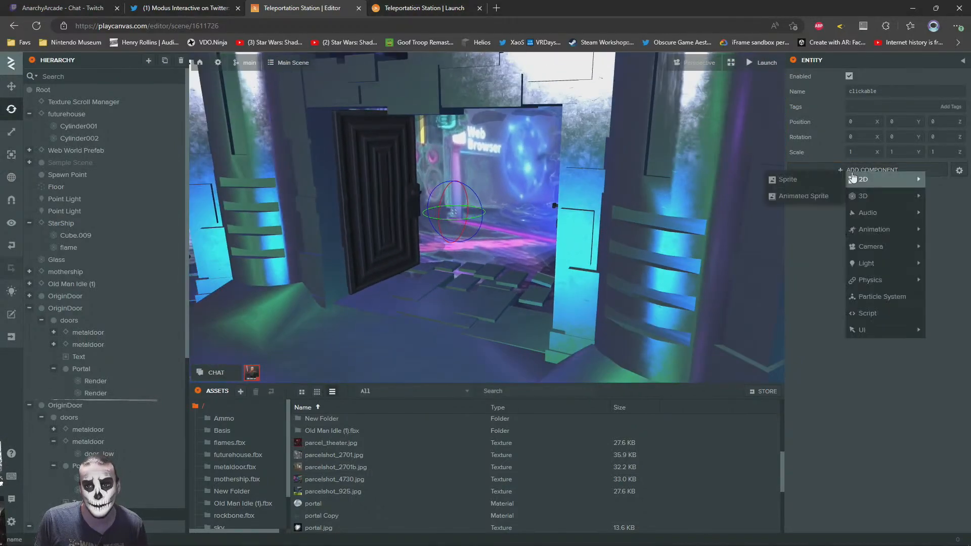
{"action": "mouse_move", "coordinate": [879, 281]}
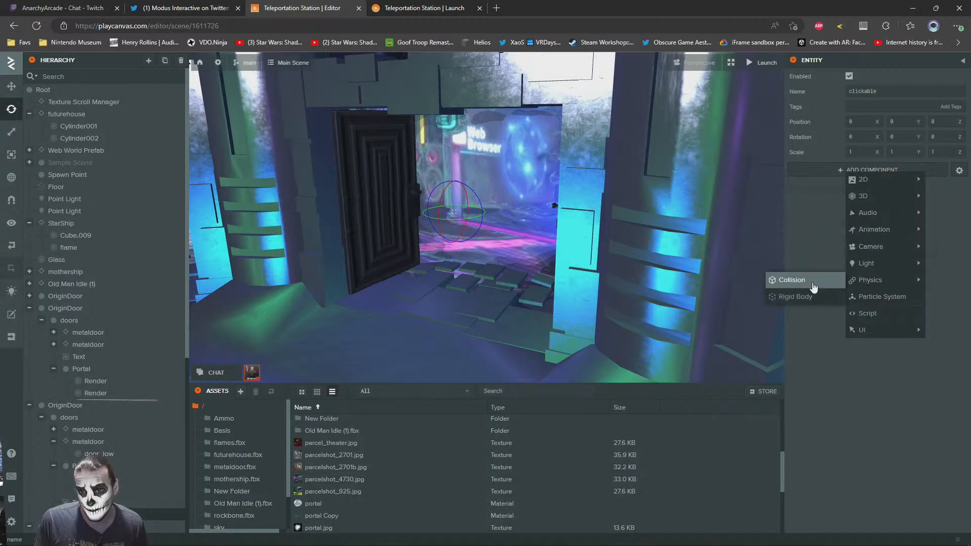
{"action": "left_click", "coordinate": [810, 282]}
Size the collision box to fill the Night Club doorway, with half extents of about 1.46, 1.28 and 0.12
{"action": "left_click_drag", "start_coordinate": [463, 211], "coordinate": [765, 238]}
{"action": "left_click_drag", "start_coordinate": [877, 222], "coordinate": [915, 221]}
{"action": "scroll", "coordinate": [709, 222], "scroll_direction": "down", "scroll_amount": 3}
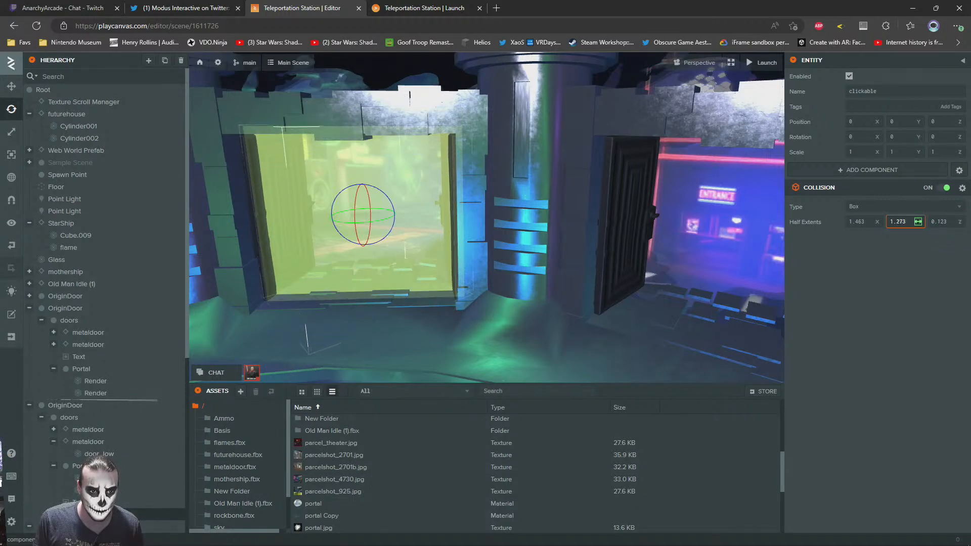
Move the clickable entity forward to the front of the Night Club doorway, at a Z position of 0.386
{"action": "left_click", "coordinate": [11, 86]}
{"action": "left_click_drag", "start_coordinate": [455, 230], "coordinate": [520, 238]}
{"action": "right_click_drag", "start_coordinate": [506, 228], "coordinate": [644, 186]}
{"action": "middle_click_drag", "start_coordinate": [660, 125], "coordinate": [639, 176]}
{"action": "left_click_drag", "start_coordinate": [632, 192], "coordinate": [603, 198]}
{"action": "key", "text": "f"}
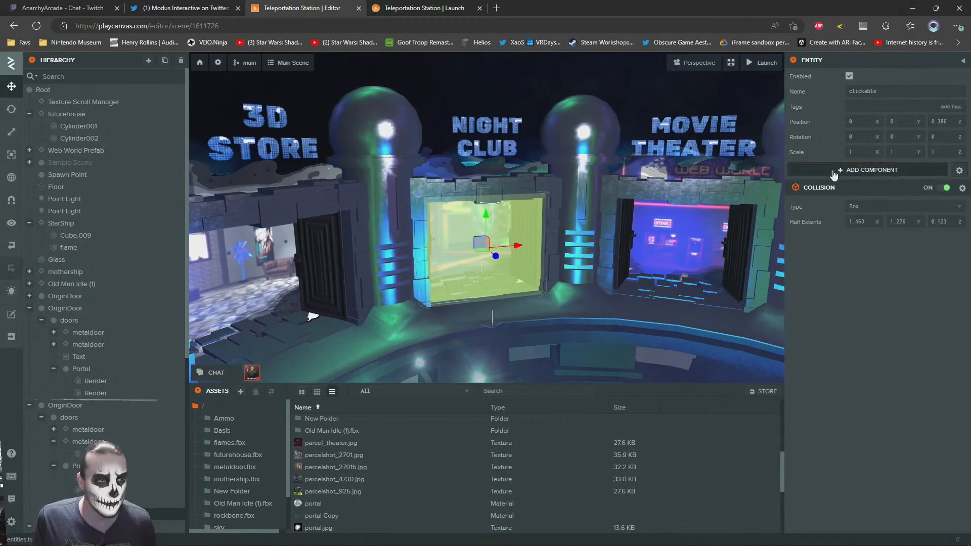
Add a Script component to the clickable entity and open the Assets folder inside Web Worlds Prefab
{"action": "left_click", "coordinate": [834, 172]}
{"action": "mouse_move", "coordinate": [867, 281]}
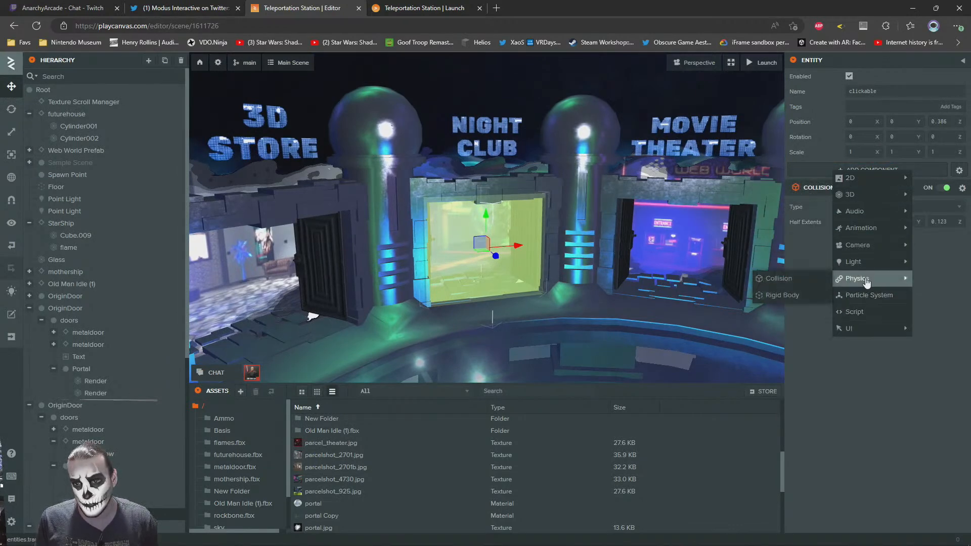
{"action": "left_click", "coordinate": [856, 312]}
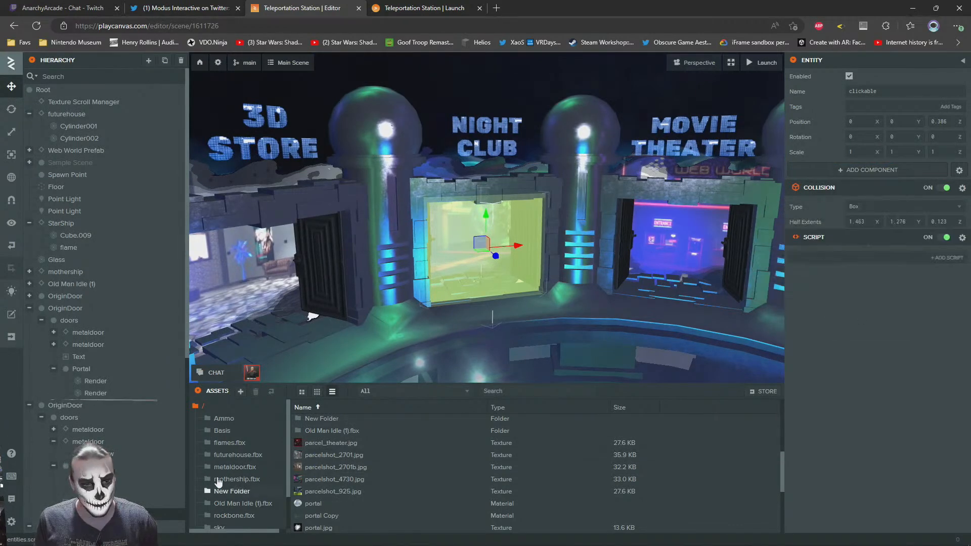
{"action": "scroll", "coordinate": [227, 501], "scroll_direction": "down", "scroll_amount": 1}
{"action": "left_click", "coordinate": [233, 524]}
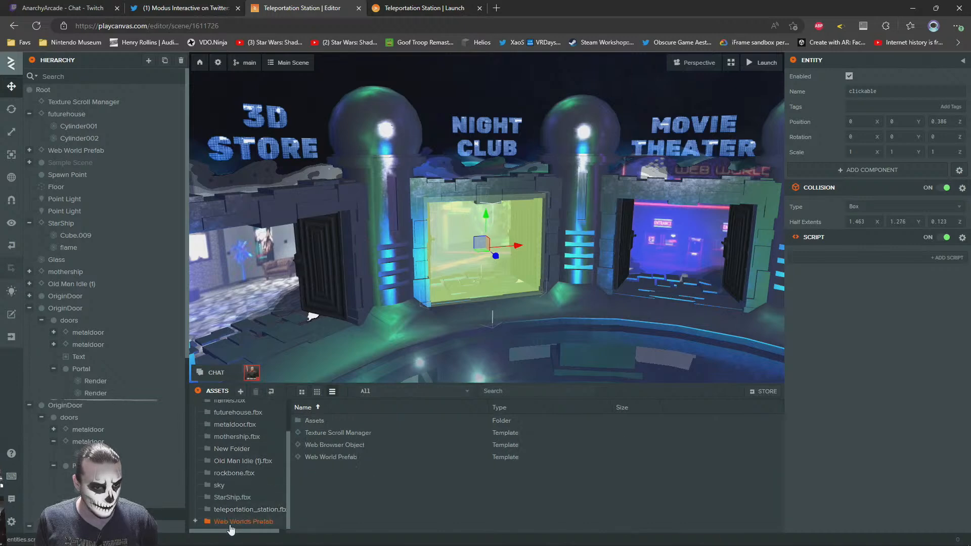
{"action": "double_click", "coordinate": [314, 420]}
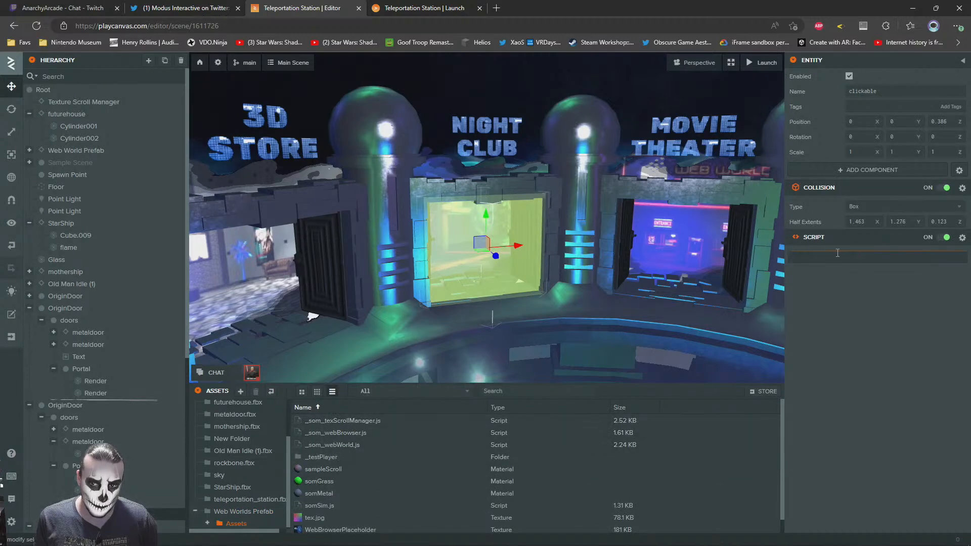
Attach the _som_webBrowser script to the clickable entity of the Night Club doorway
{"action": "left_click", "coordinate": [383, 255]}
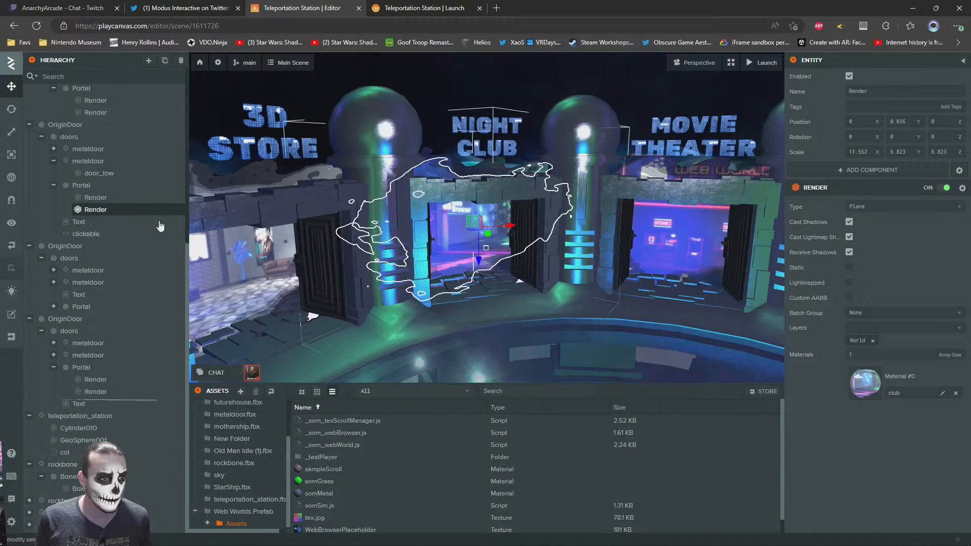
{"action": "left_click", "coordinate": [108, 237]}
{"action": "left_click", "coordinate": [838, 258]}
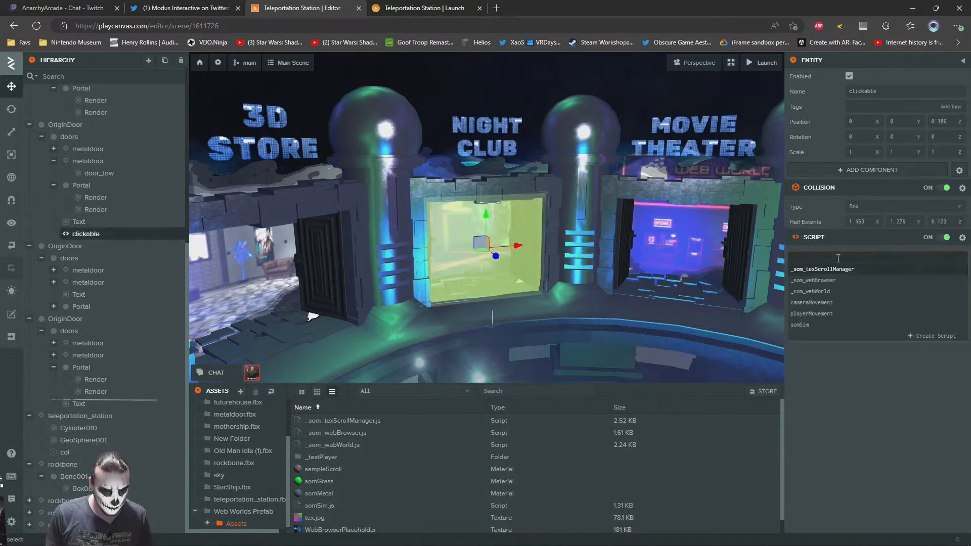
{"action": "type", "text": "_som"}
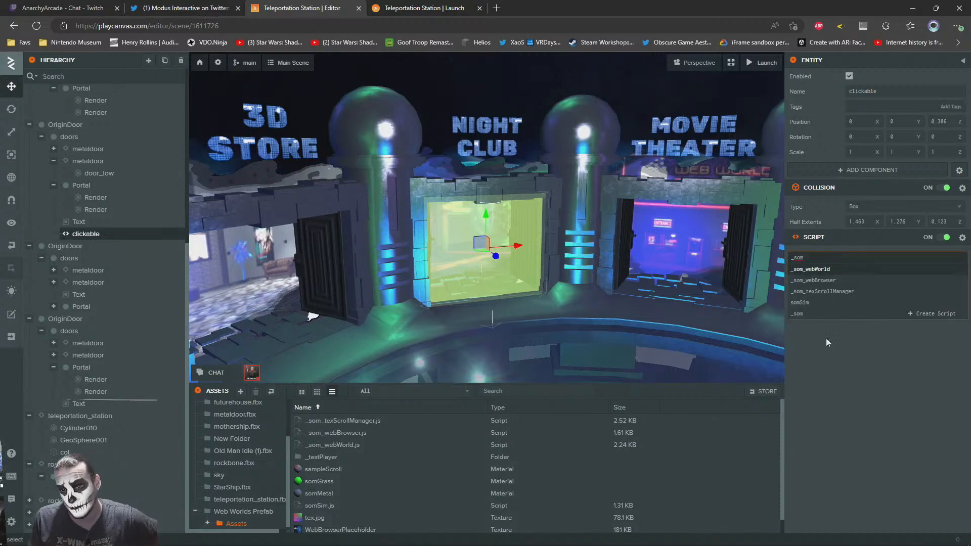
{"action": "left_click", "coordinate": [815, 281]}
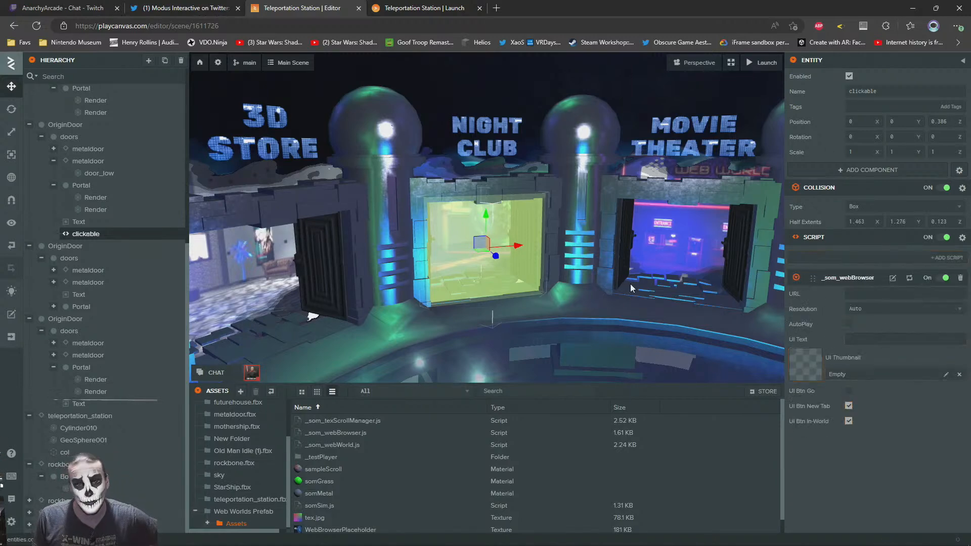
Check the parcel texture names in the root asset folder and set the _som_webBrowser script's URL to somniumspace.com/parcel/4730
{"action": "key", "text": "w"}
{"action": "right_click_drag", "start_coordinate": [544, 283], "coordinate": [508, 246]}
{"action": "key", "text": "a"}
{"action": "key", "text": "s"}
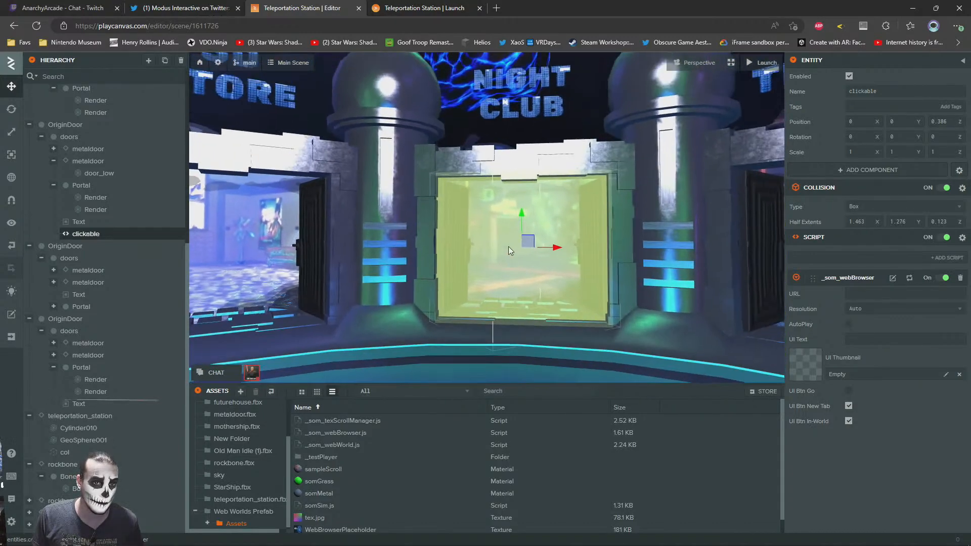
{"action": "key", "text": "d"}
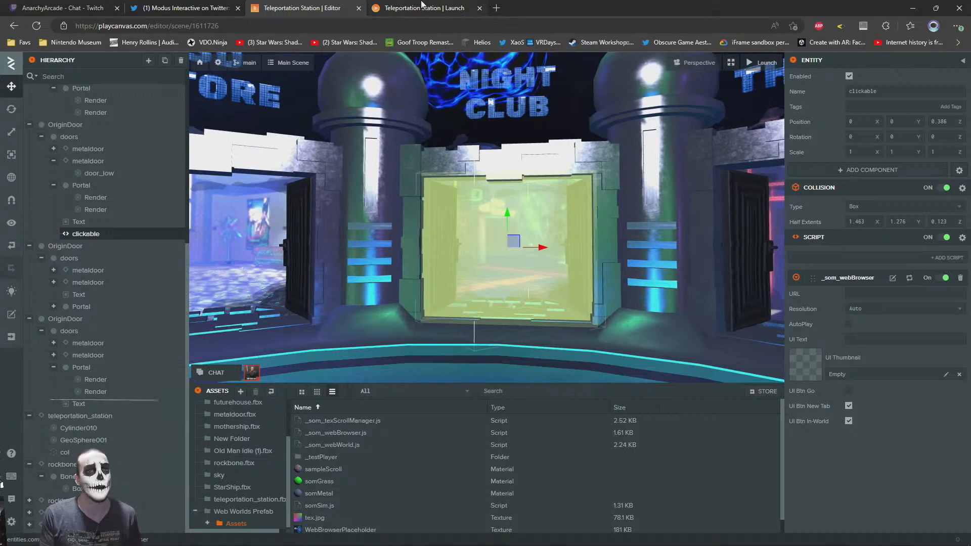
{"action": "scroll", "coordinate": [303, 455], "scroll_direction": "down", "scroll_amount": 1}
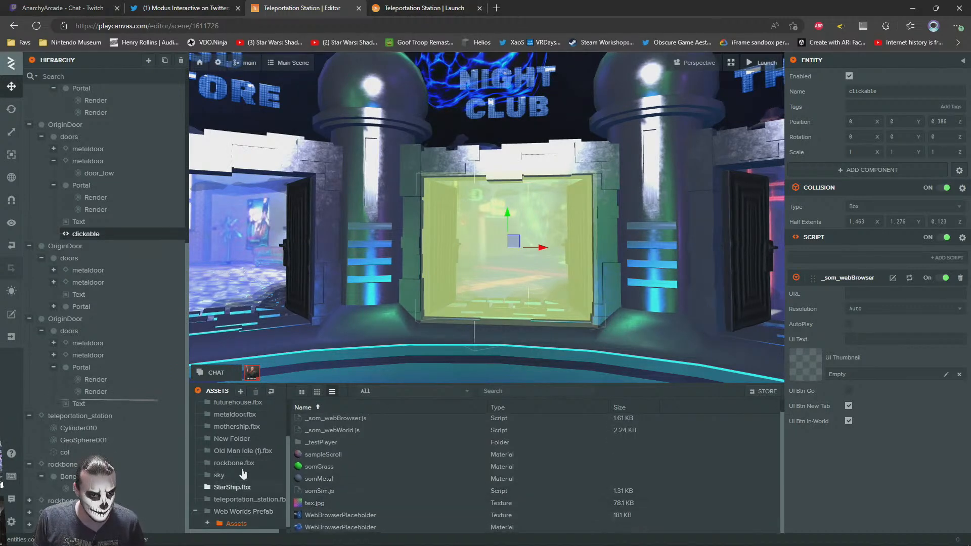
{"action": "scroll", "coordinate": [234, 429], "scroll_direction": "up", "scroll_amount": 3}
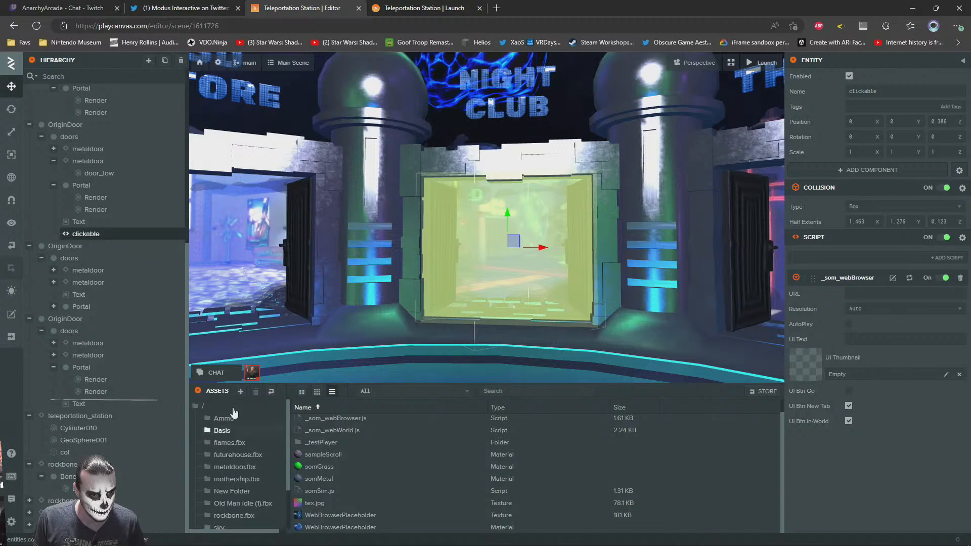
{"action": "left_click", "coordinate": [195, 405]}
{"action": "scroll", "coordinate": [403, 484], "scroll_direction": "down", "scroll_amount": 3}
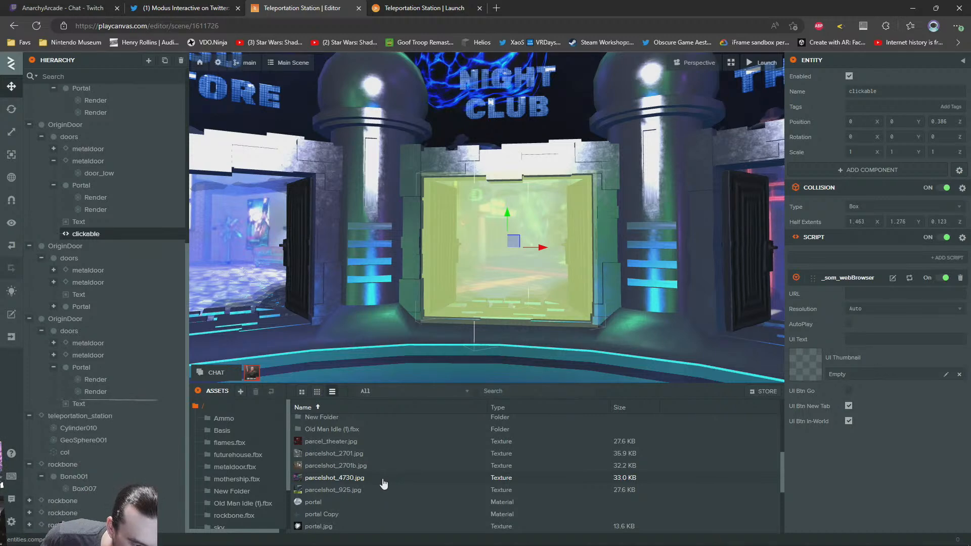
{"action": "left_click", "coordinate": [863, 294]}
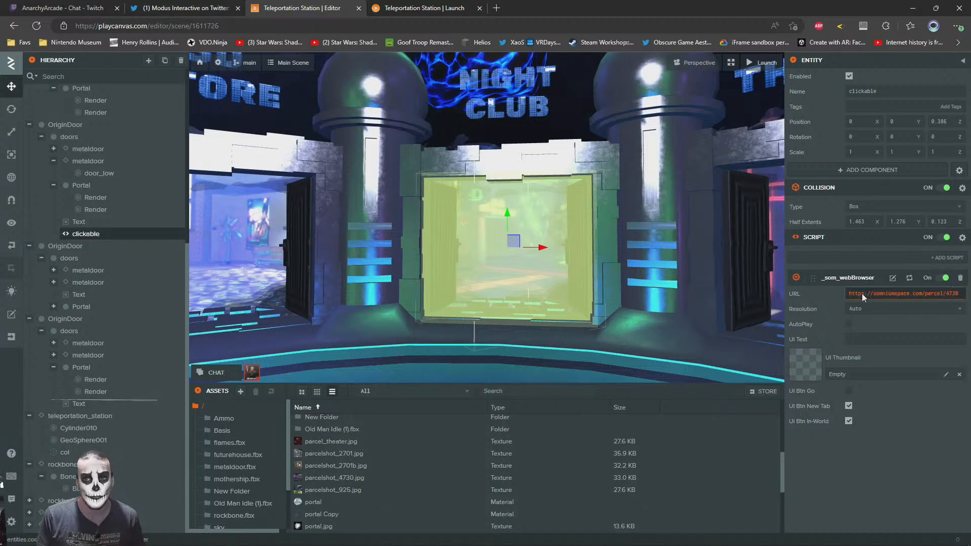
Open the Night Club parcel URL in a new browser tab to check that it loads, and return to the editor
{"action": "key", "text": "ctrl+t"}
{"action": "type", "text": "https://somniumspace.com/parcel/4730"}
{"action": "key", "text": "Return"}
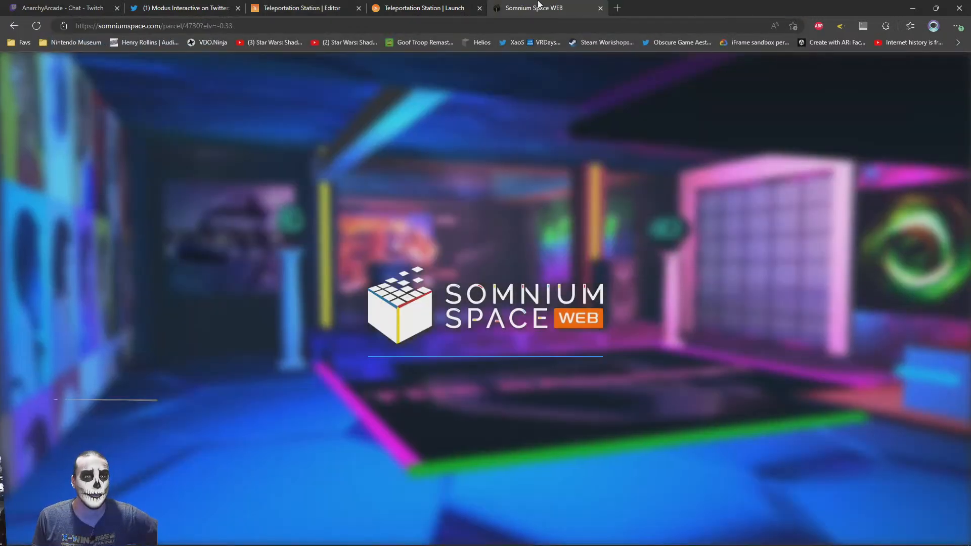
{"action": "middle_click", "coordinate": [539, 5]}
{"action": "key", "text": "Return"}
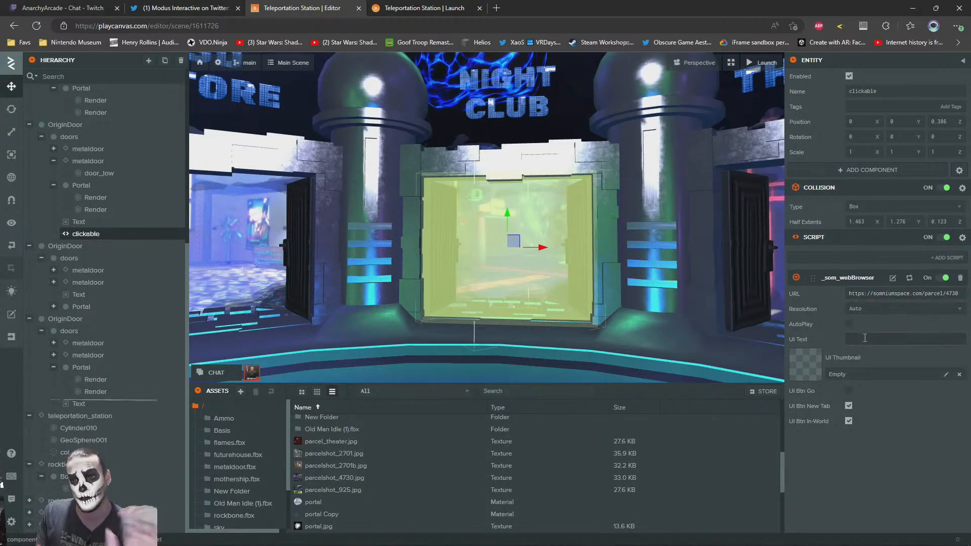
Set the _som_webBrowser script's UI Text to Night Club and assign parcelshot_4730.jpg as its UI Thumbnail
{"action": "left_click", "coordinate": [876, 341]}
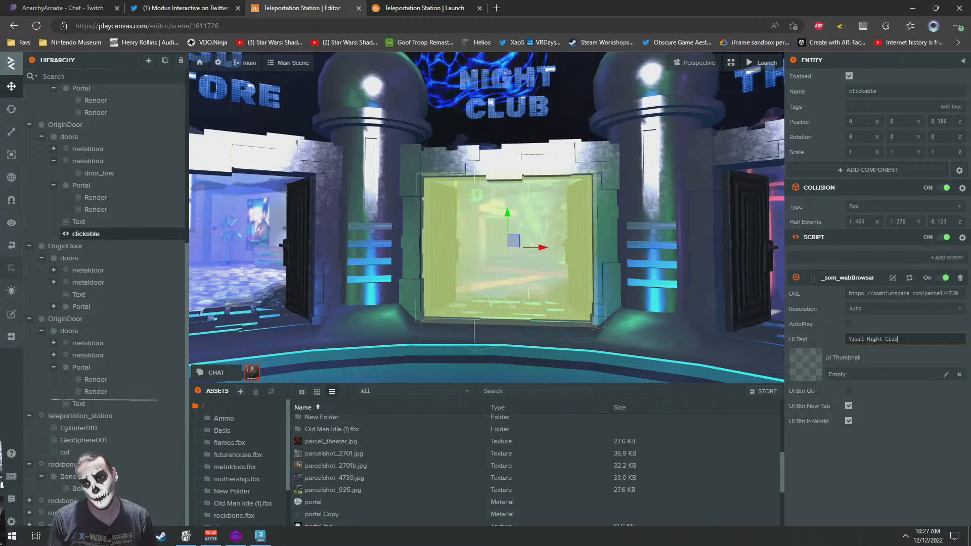
{"action": "type", "text": "Night Club"}
{"action": "key", "text": "Return"}
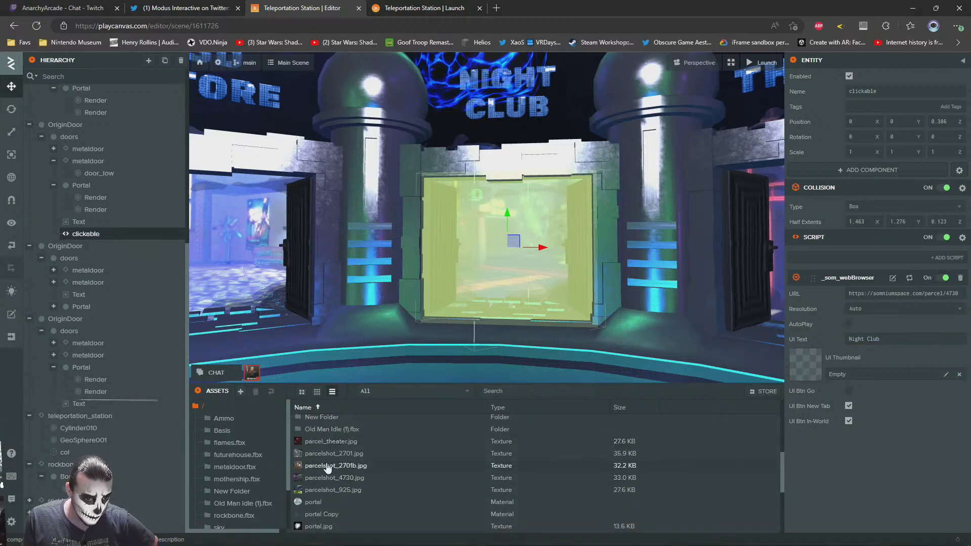
{"action": "left_click_drag", "start_coordinate": [309, 479], "coordinate": [850, 374]}
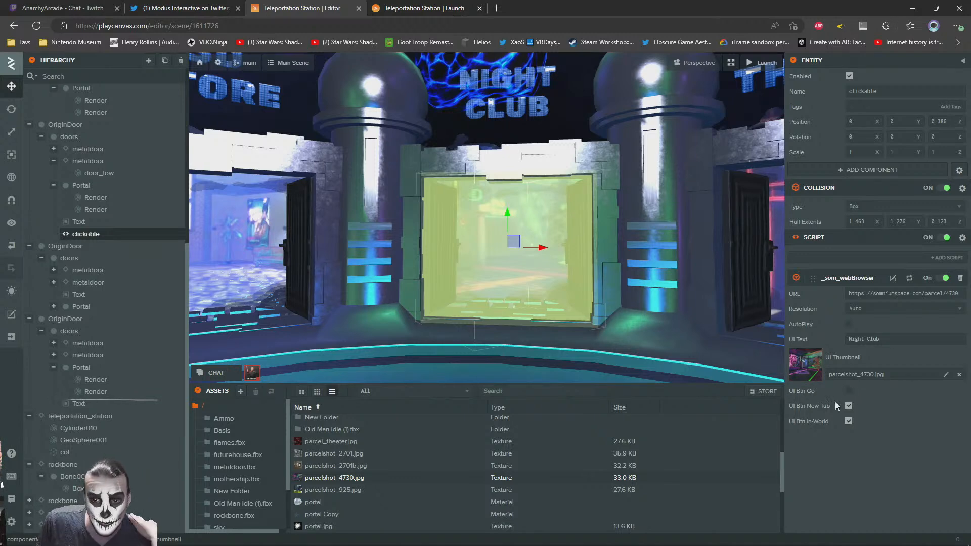
Enable UI Btn Go and disable UI Btn New Tab and UI Btn In-World on the Night Club clickable
{"action": "left_click", "coordinate": [849, 391]}
{"action": "left_click", "coordinate": [850, 423]}
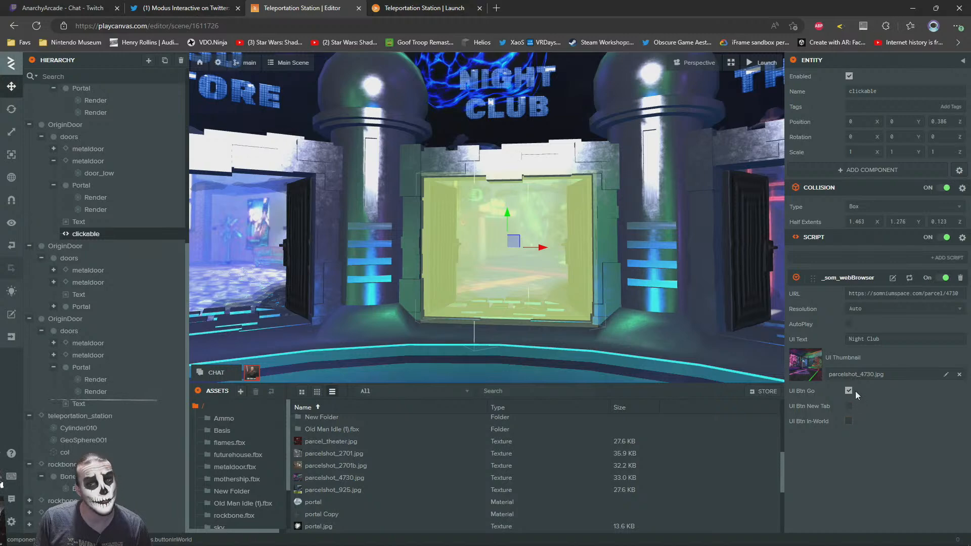
Copy the Night Club's clickable entity and paste it under the doors entity of the 3D Store doorway
{"action": "key", "text": "s"}
{"action": "right_click_drag", "start_coordinate": [581, 215], "coordinate": [419, 219]}
{"action": "key", "text": "s"}
{"action": "key", "text": "s"}
{"action": "key", "text": "w"}
{"action": "right_click_drag", "start_coordinate": [452, 183], "coordinate": [482, 223]}
{"action": "key", "text": "s"}
{"action": "key", "text": "w"}
{"action": "key", "text": "s"}
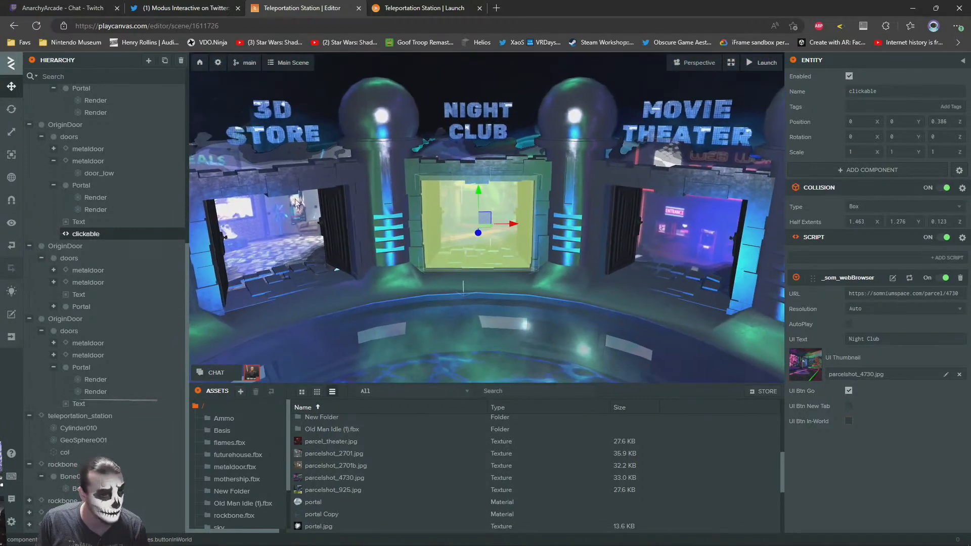
{"action": "right_click", "coordinate": [86, 239]}
{"action": "left_click", "coordinate": [108, 322]}
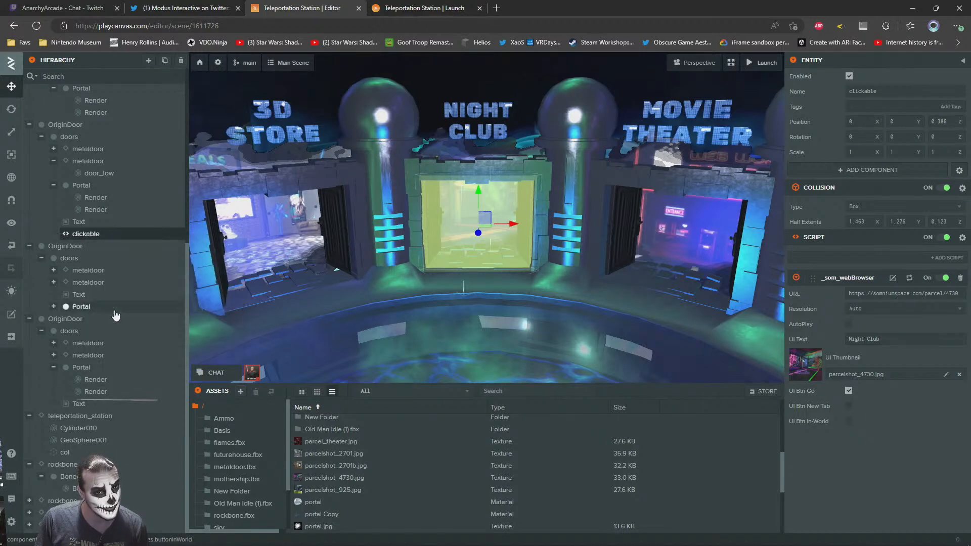
{"action": "right_click", "coordinate": [69, 259]}
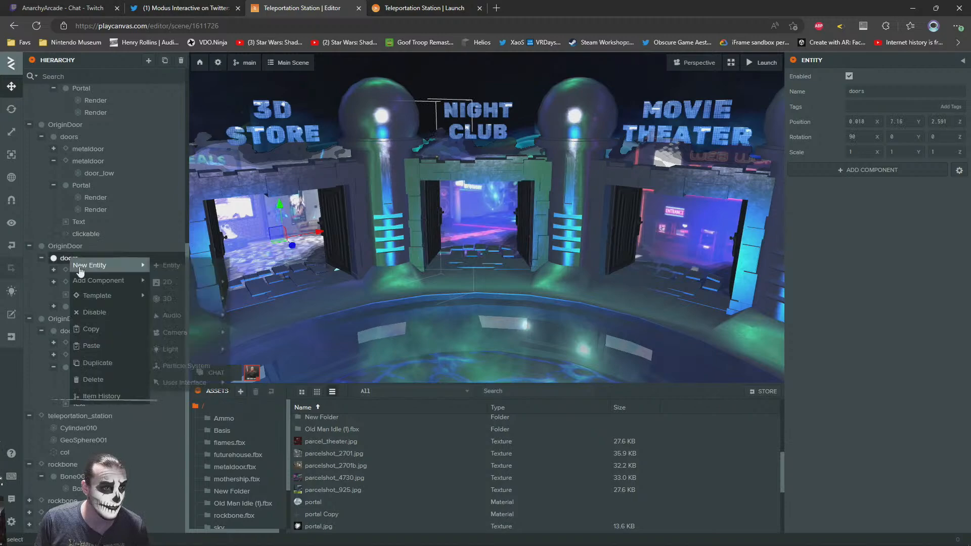
{"action": "left_click", "coordinate": [98, 347]}
{"action": "key", "text": "f"}
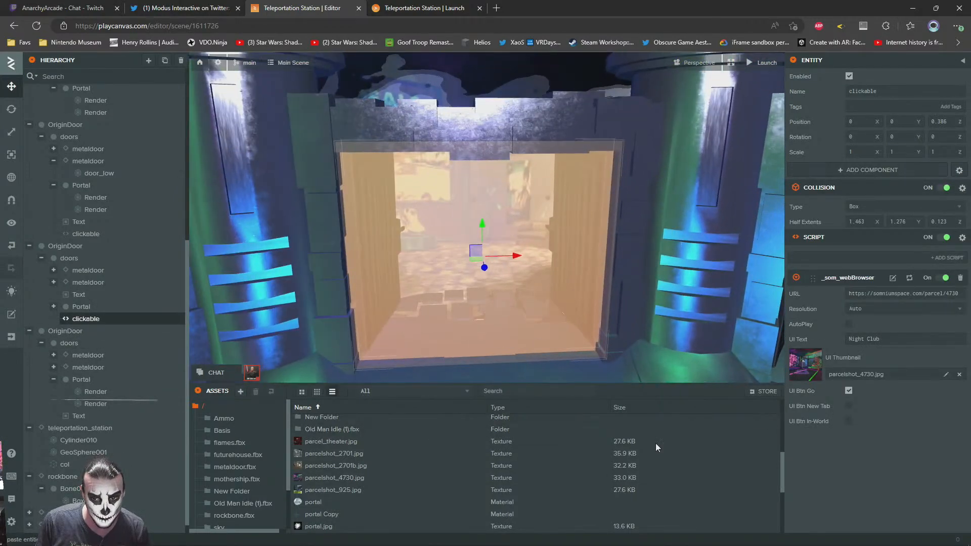
Assign parcelshot_2701.jpg as the 3D Store clickable's UI Thumbnail and set its UI Text to 3D Store
{"action": "left_click_drag", "start_coordinate": [324, 454], "coordinate": [862, 362]}
{"action": "right_click_drag", "start_coordinate": [451, 275], "coordinate": [450, 261]}
{"action": "left_click_drag", "start_coordinate": [897, 340], "coordinate": [722, 324]}
{"action": "type", "text": "3"}
{"action": "scroll", "coordinate": [509, 220], "scroll_direction": "down", "scroll_amount": 5}
{"action": "type", "text": "D Store"}
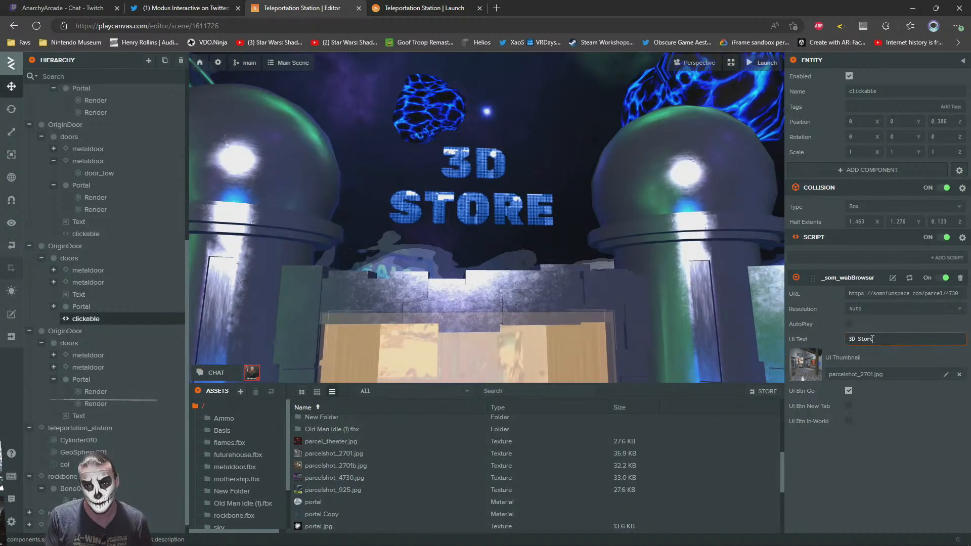
{"action": "left_click", "coordinate": [86, 234]}
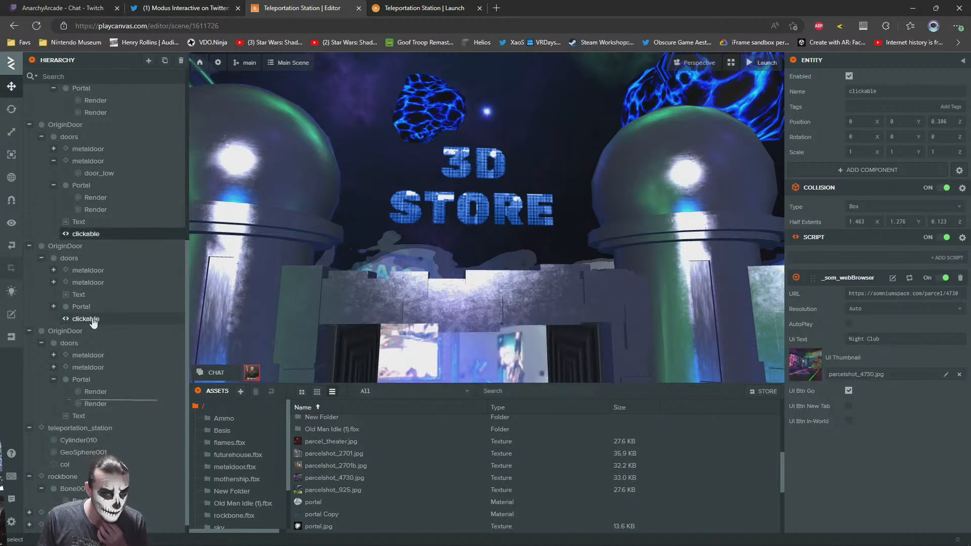
{"action": "left_click", "coordinate": [93, 319]}
{"action": "key", "text": "f"}
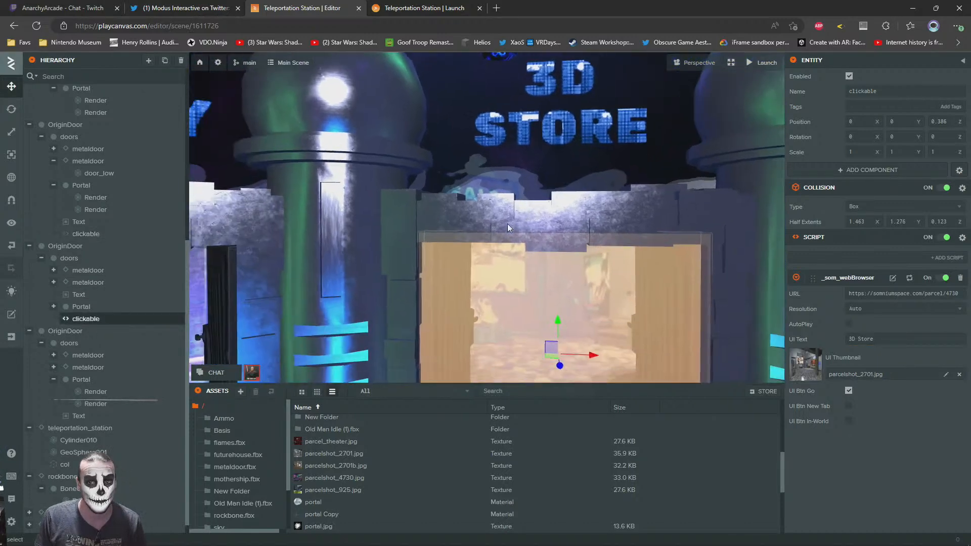
View the launched station's doorways and open somniumspace.com/parcel/3388 in a new browser tab
{"action": "left_click", "coordinate": [433, 6]}
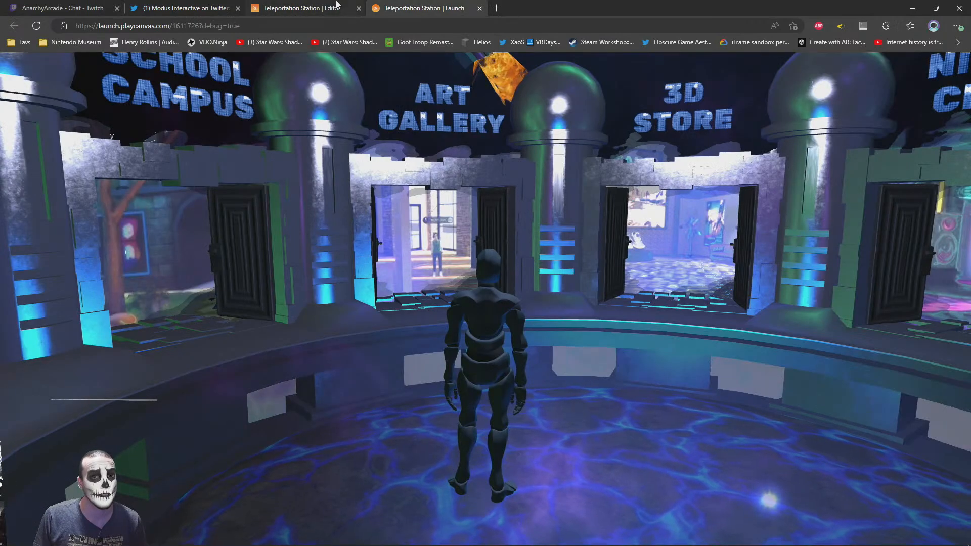
{"action": "key", "text": "ctrl+t"}
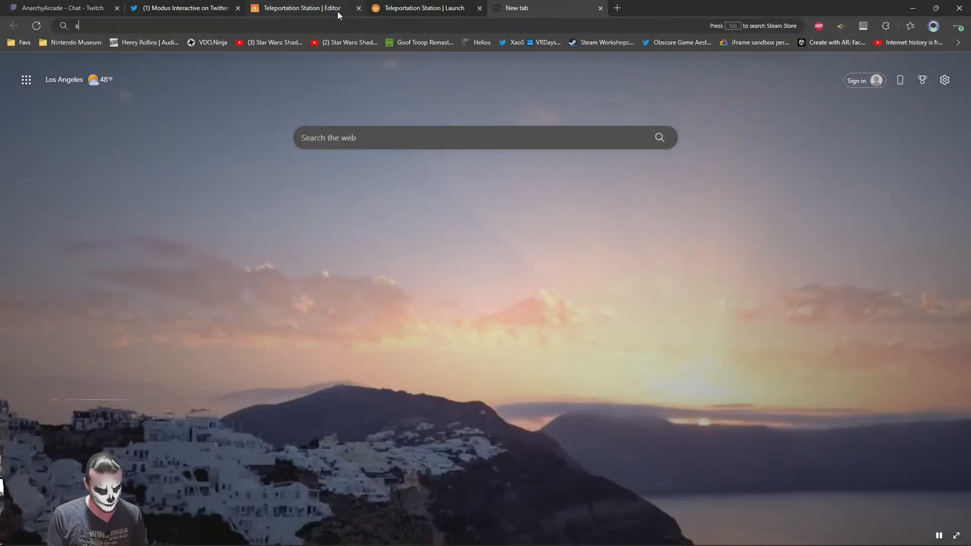
{"action": "type", "text": "somniumspace.com"}
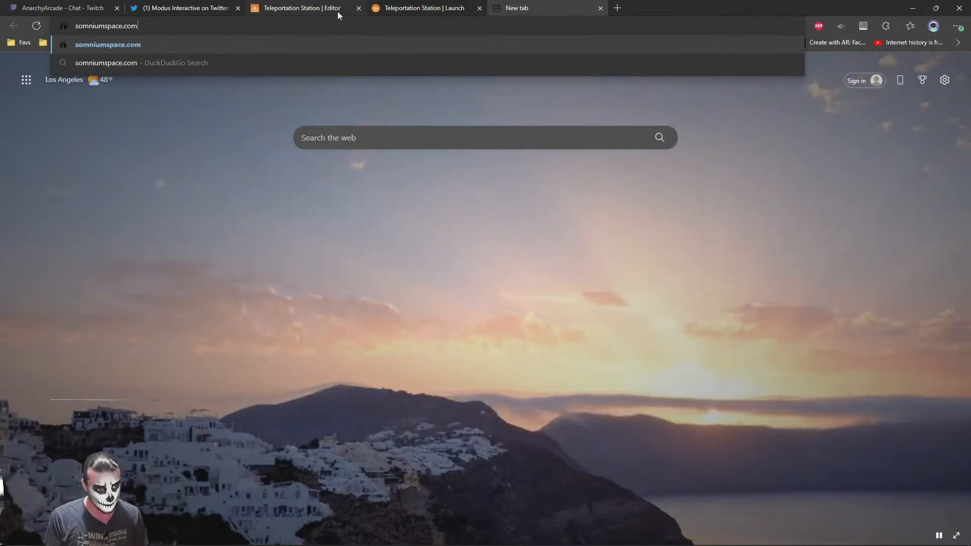
{"action": "type", "text": "/parcel"}
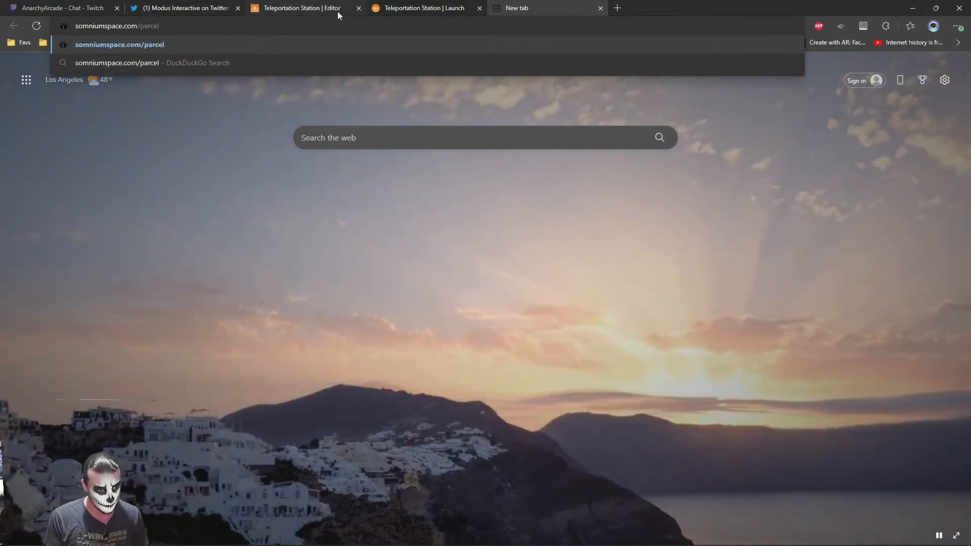
{"action": "type", "text": "/3388"}
{"action": "key", "text": "Return"}
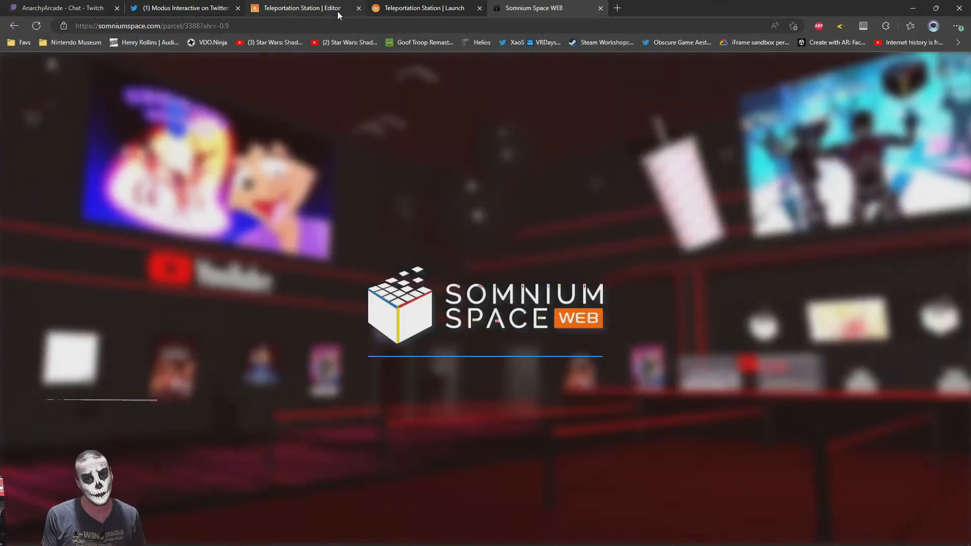
Open twitter.com in another new browser tab
{"action": "key", "text": "ctrl+t"}
{"action": "type", "text": "twitter.com"}
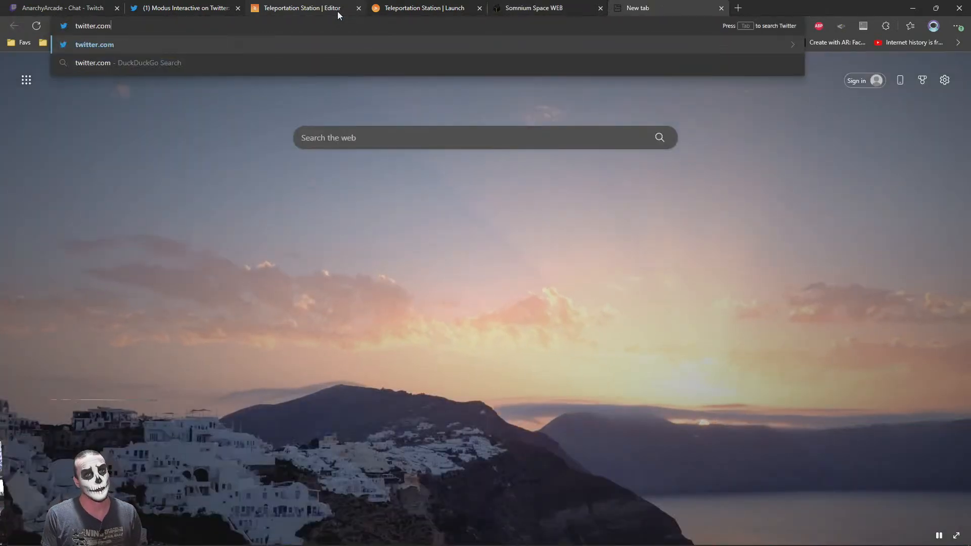
{"action": "key", "text": "Return"}
Open the Popular Parcels list on the Somnium Space page and look through its parcels
{"action": "left_click", "coordinate": [511, 7]}
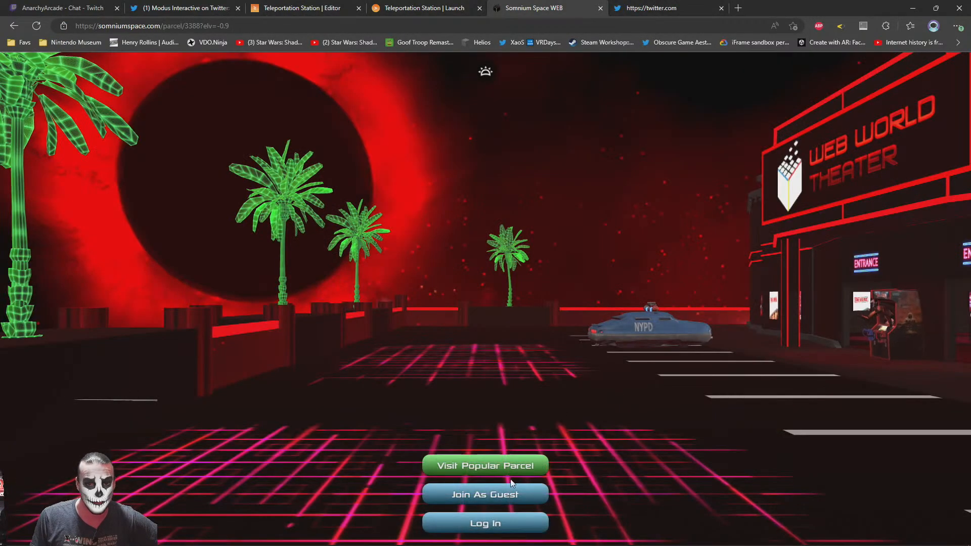
{"action": "left_click", "coordinate": [476, 463]}
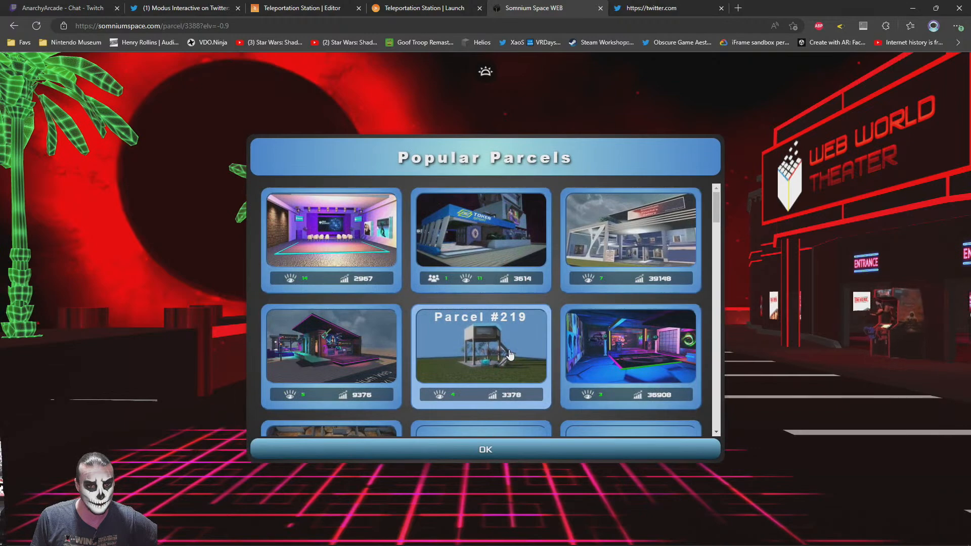
{"action": "scroll", "coordinate": [509, 355], "scroll_direction": "down", "scroll_amount": 8}
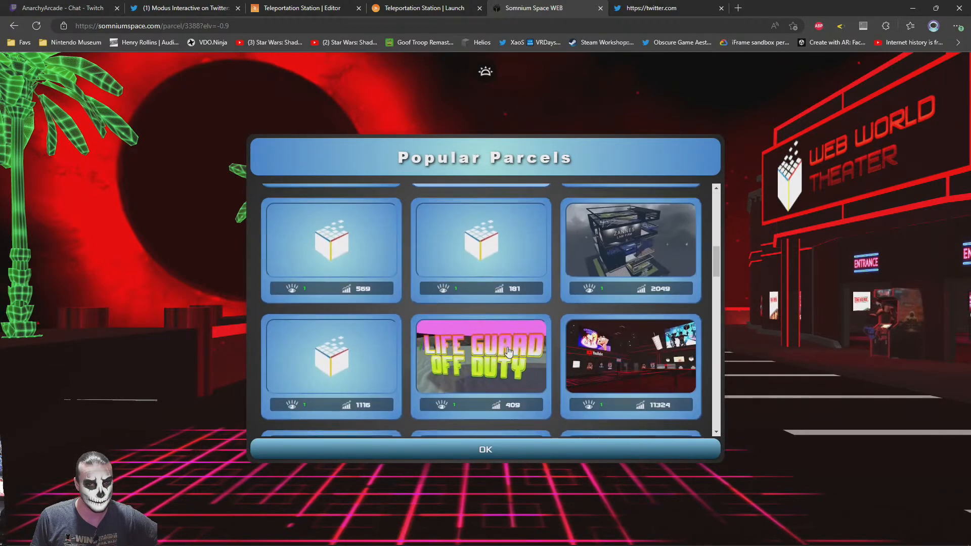
{"action": "scroll", "coordinate": [509, 353], "scroll_direction": "down", "scroll_amount": 6}
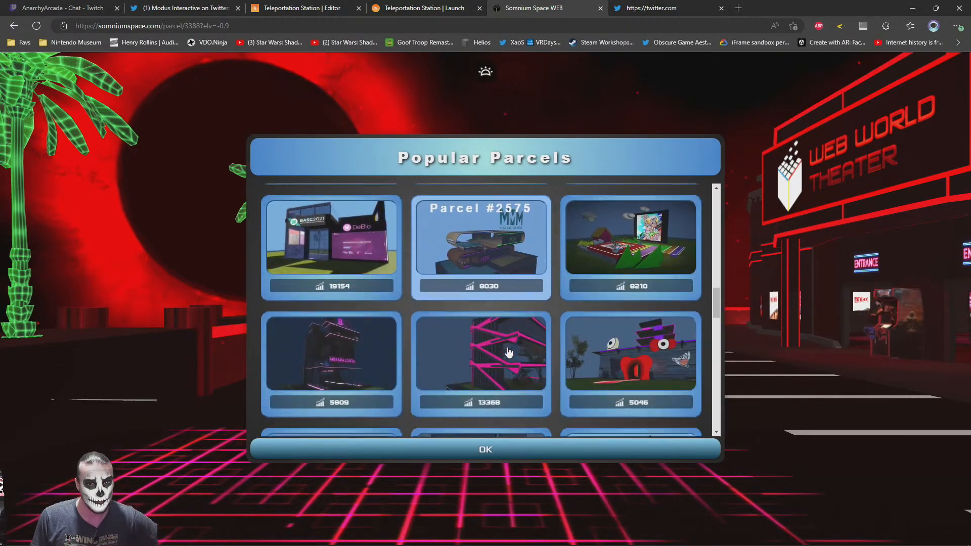
{"action": "scroll", "coordinate": [508, 353], "scroll_direction": "down", "scroll_amount": 6}
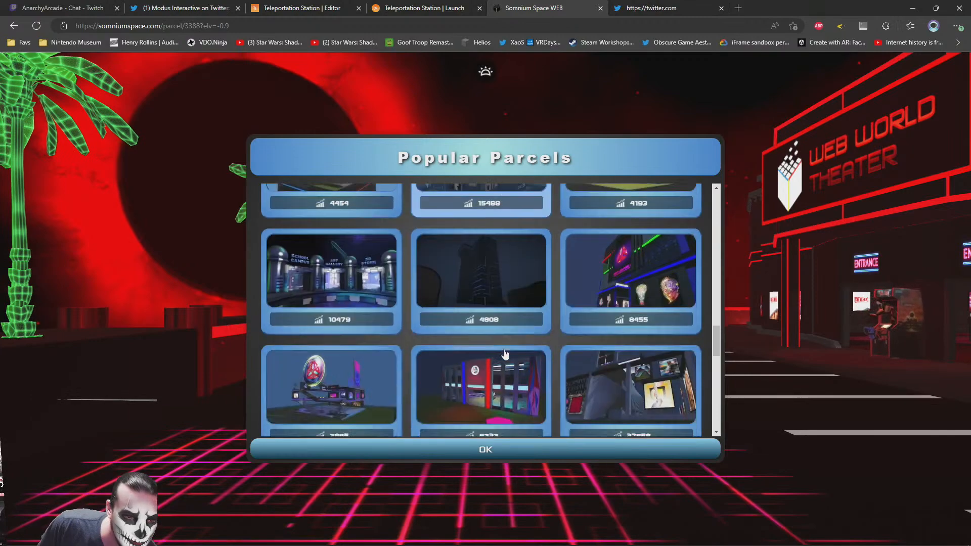
{"action": "scroll", "coordinate": [504, 345], "scroll_direction": "down", "scroll_amount": 6}
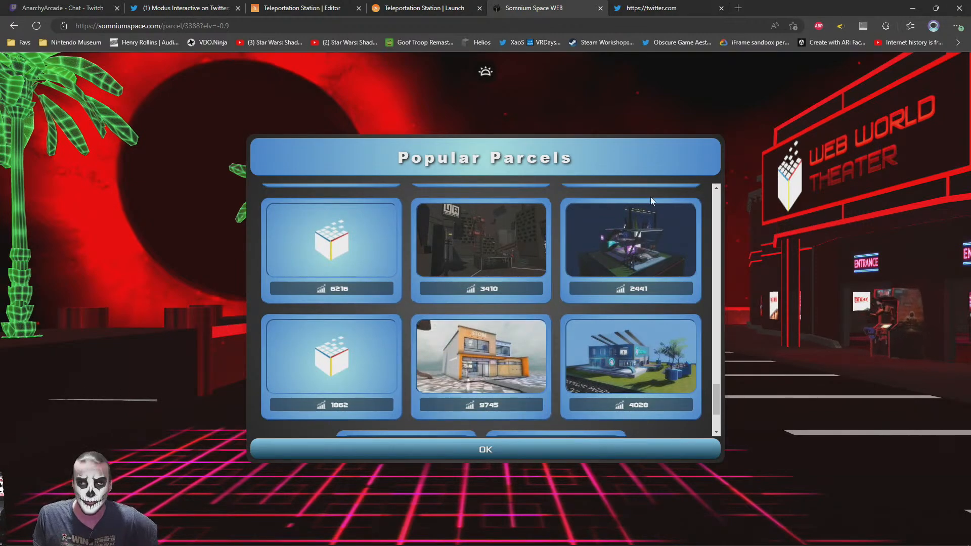
{"action": "left_click", "coordinate": [453, 7]}
{"action": "key", "text": "ctrl+shift+Tab"}
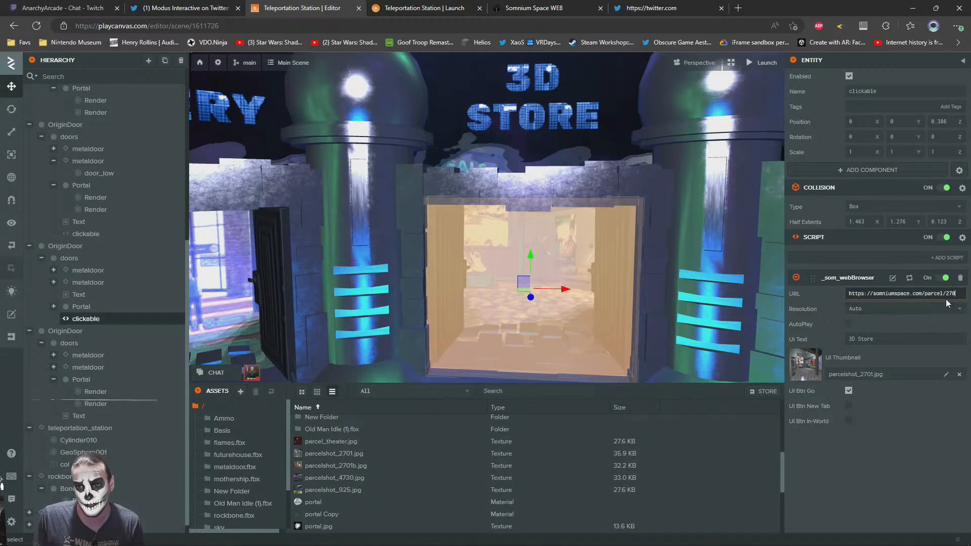
{"action": "right_click", "coordinate": [960, 294]}
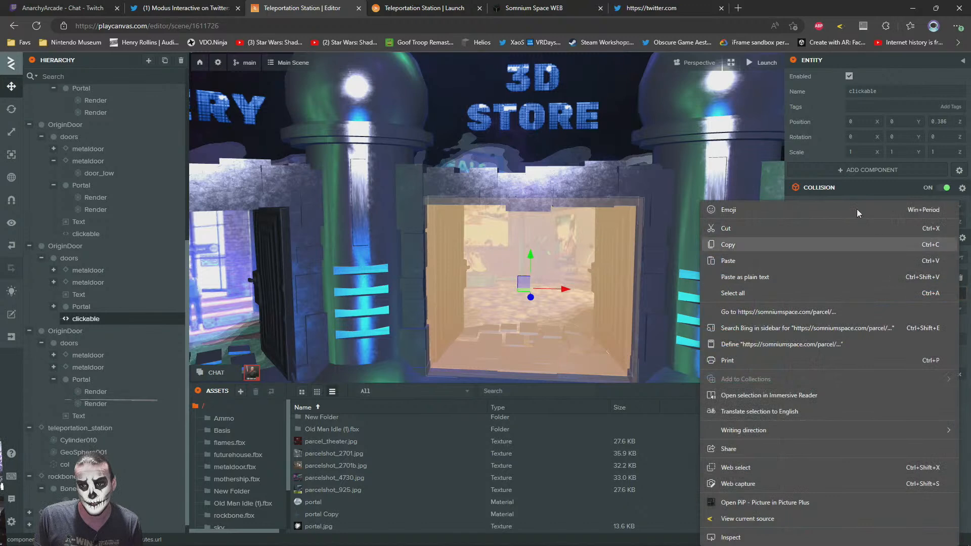
{"action": "left_click", "coordinate": [790, 7]}
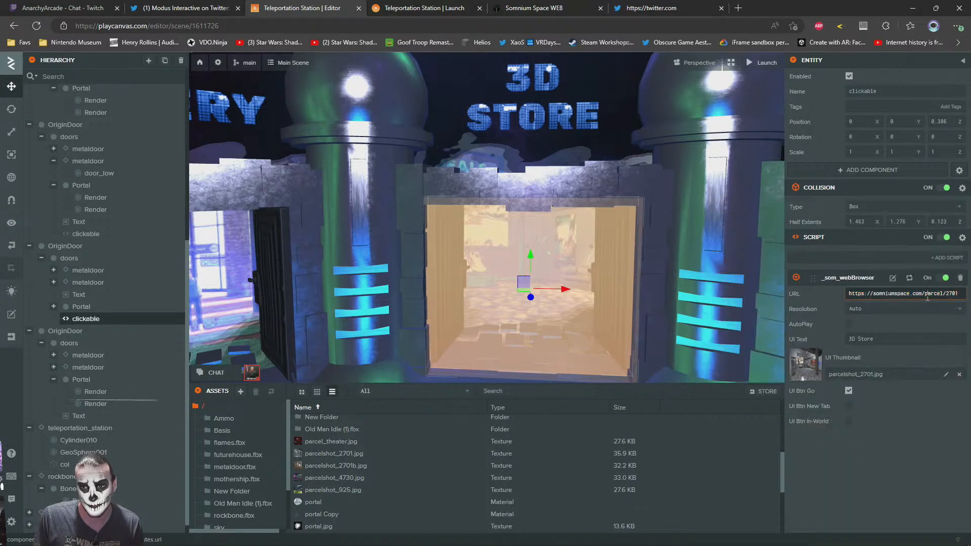
Look back through the Popular Parcels list on the Somnium Space page for doorway destinations and close the list
{"action": "left_click", "coordinate": [587, 6]}
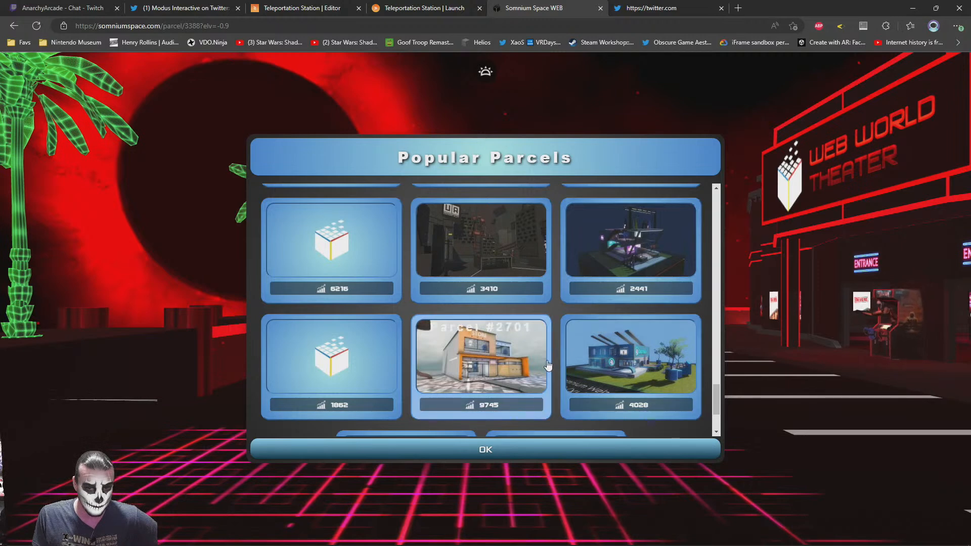
{"action": "scroll", "coordinate": [547, 364], "scroll_direction": "down", "scroll_amount": 2}
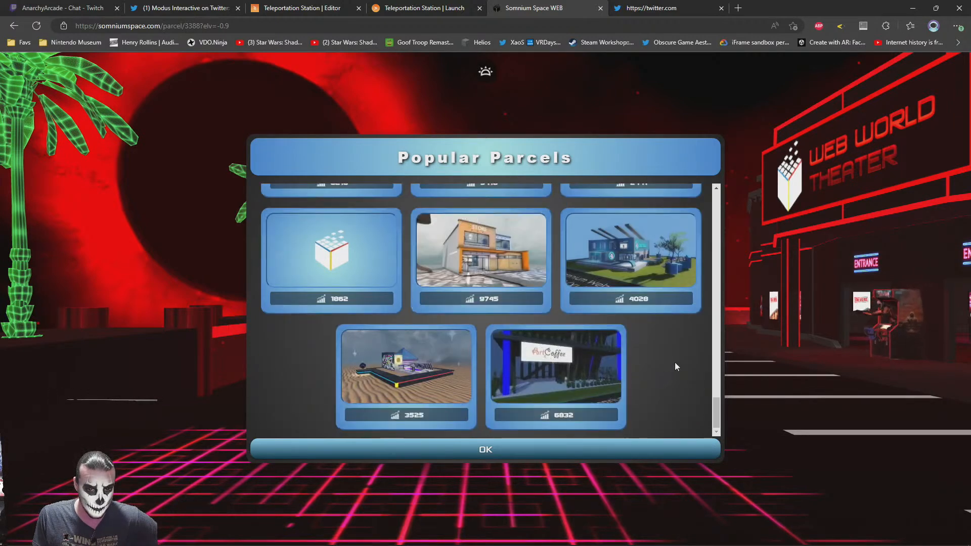
{"action": "scroll", "coordinate": [675, 365], "scroll_direction": "up", "scroll_amount": 2}
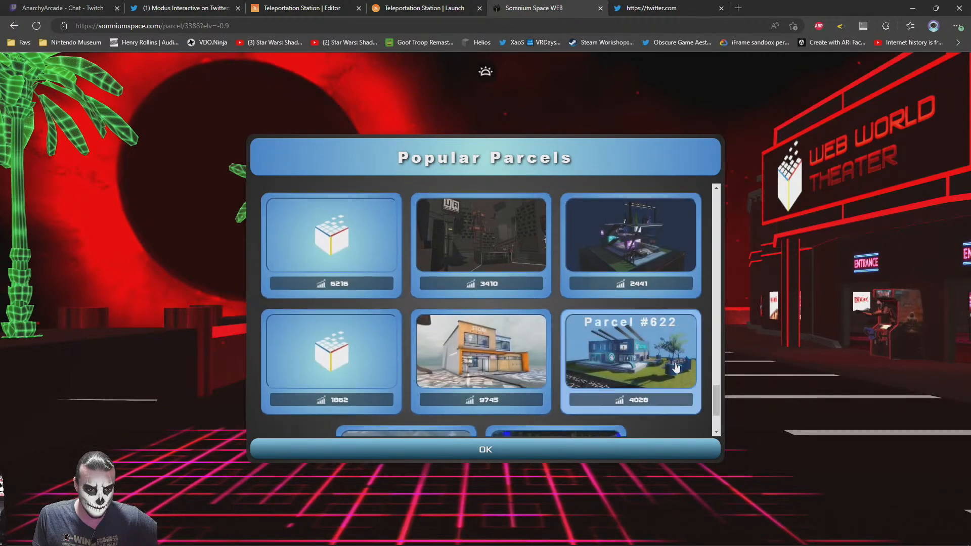
{"action": "scroll", "coordinate": [677, 366], "scroll_direction": "up", "scroll_amount": 5}
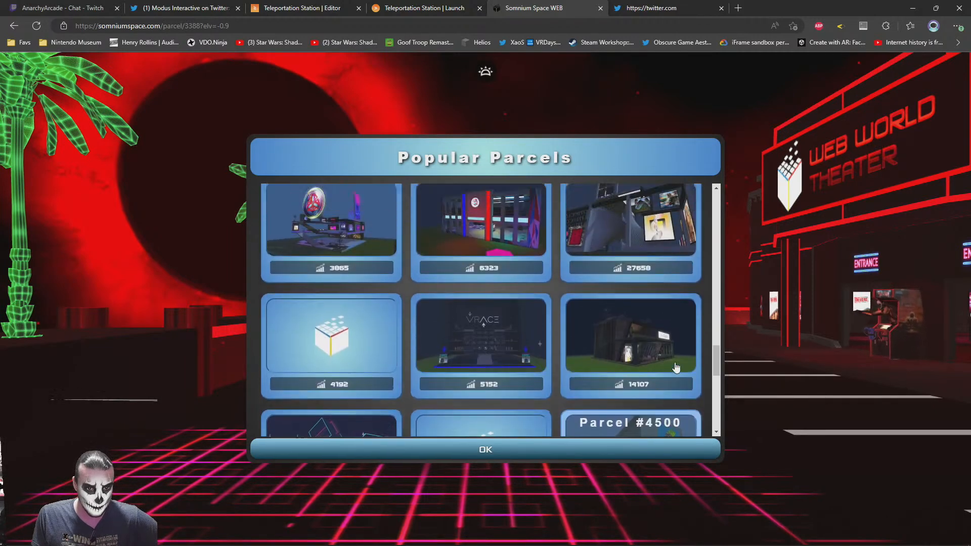
{"action": "scroll", "coordinate": [676, 367], "scroll_direction": "up", "scroll_amount": 2}
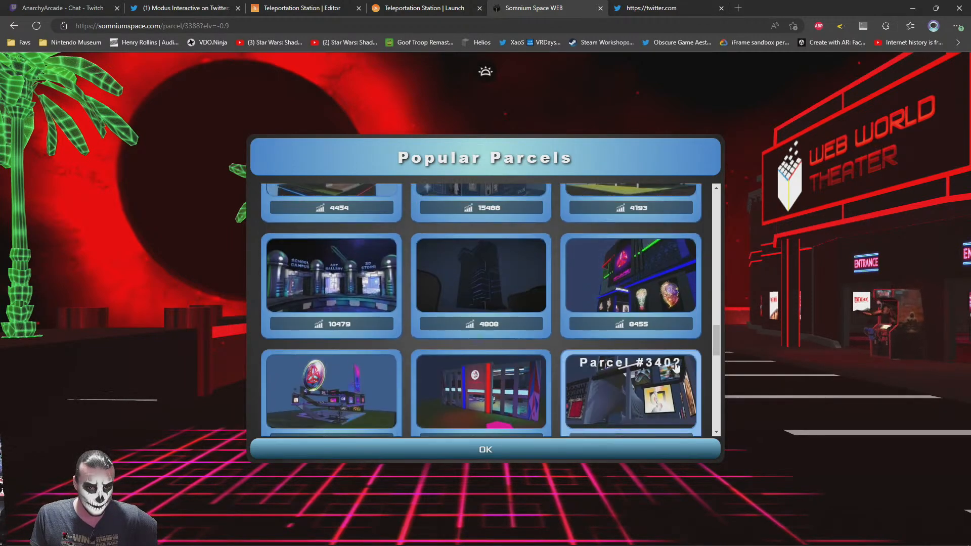
{"action": "scroll", "coordinate": [677, 366], "scroll_direction": "up", "scroll_amount": 5}
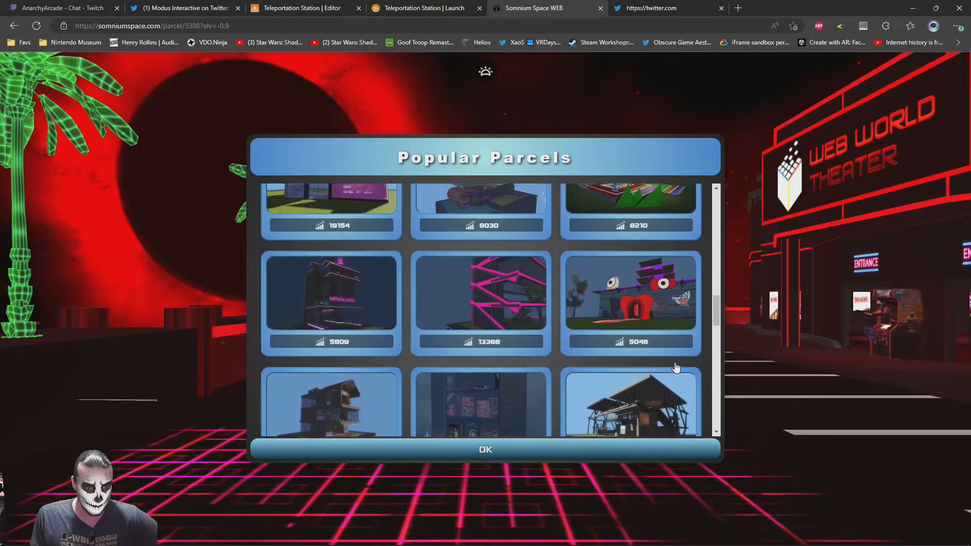
{"action": "scroll", "coordinate": [676, 367], "scroll_direction": "up", "scroll_amount": 3}
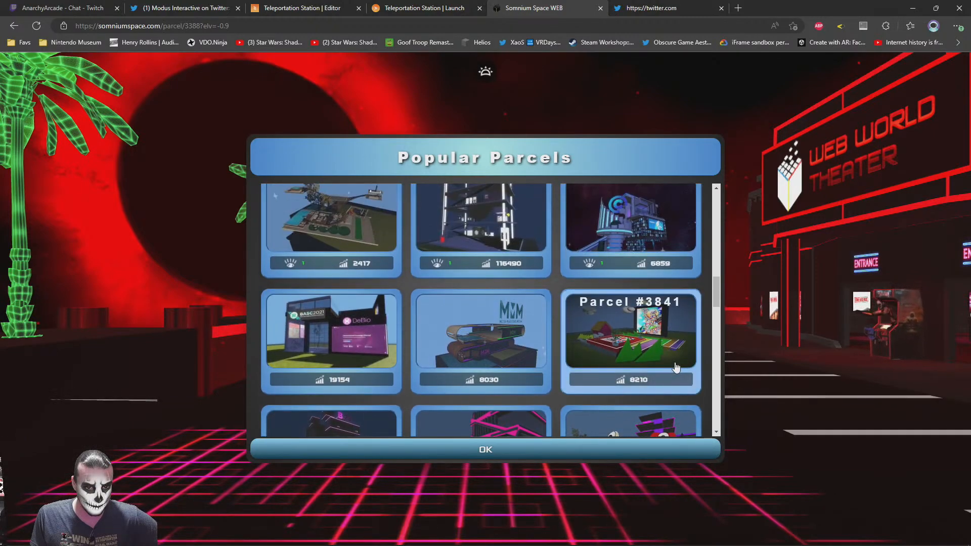
{"action": "scroll", "coordinate": [677, 367], "scroll_direction": "up", "scroll_amount": 10}
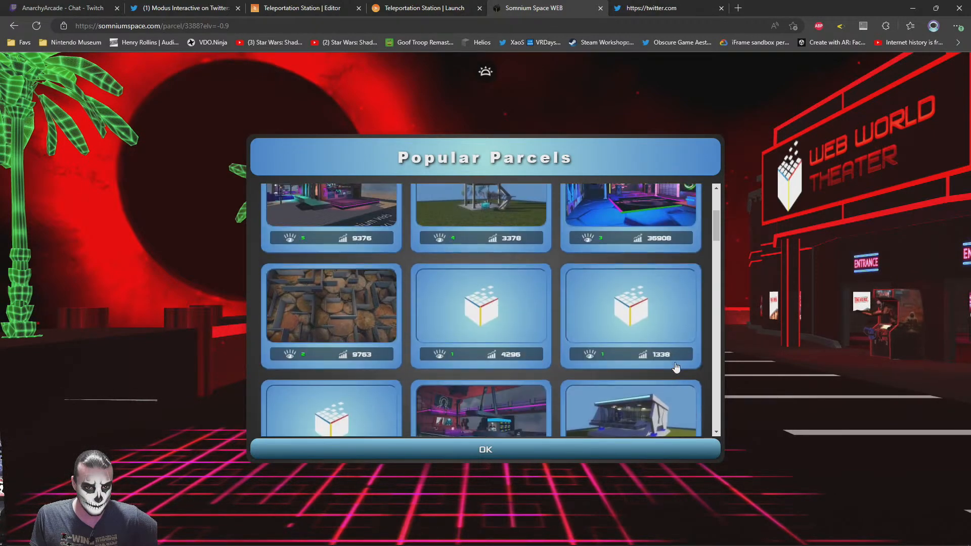
{"action": "scroll", "coordinate": [677, 368], "scroll_direction": "up", "scroll_amount": 4}
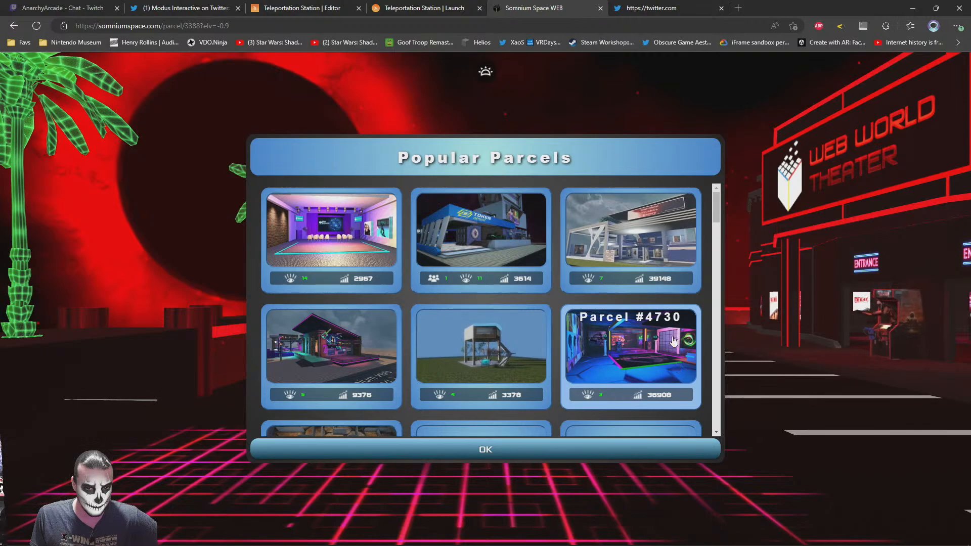
{"action": "left_click", "coordinate": [450, 449]}
Walk the avatar around the launched Teleportation Station and examine the School Campus, Art Gallery and 3D Store doorways from several angles
{"action": "left_click", "coordinate": [429, 6]}
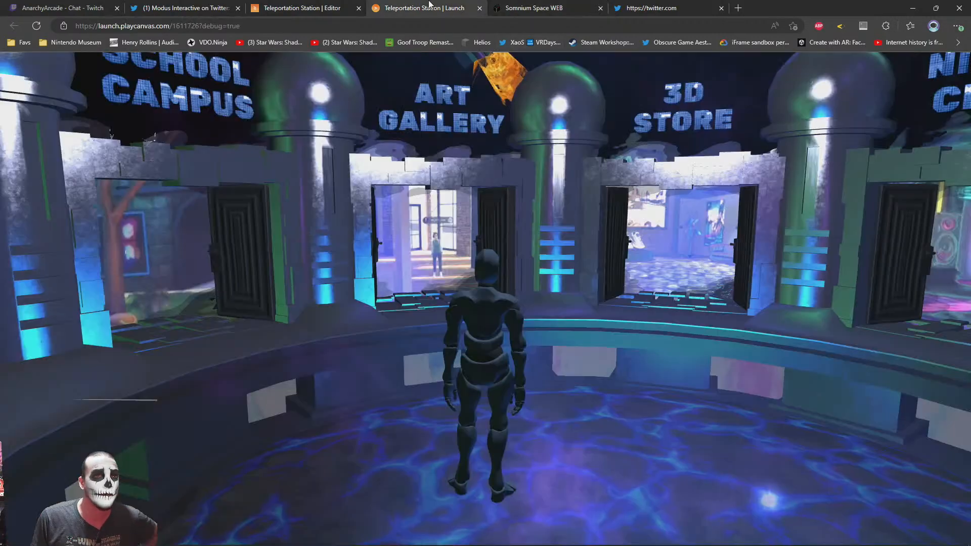
{"action": "left_click_drag", "start_coordinate": [605, 373], "coordinate": [458, 346]}
{"action": "key", "text": "w"}
{"action": "key", "text": "s"}
{"action": "key", "text": "a"}
{"action": "key", "text": "w"}
{"action": "key", "text": "s"}
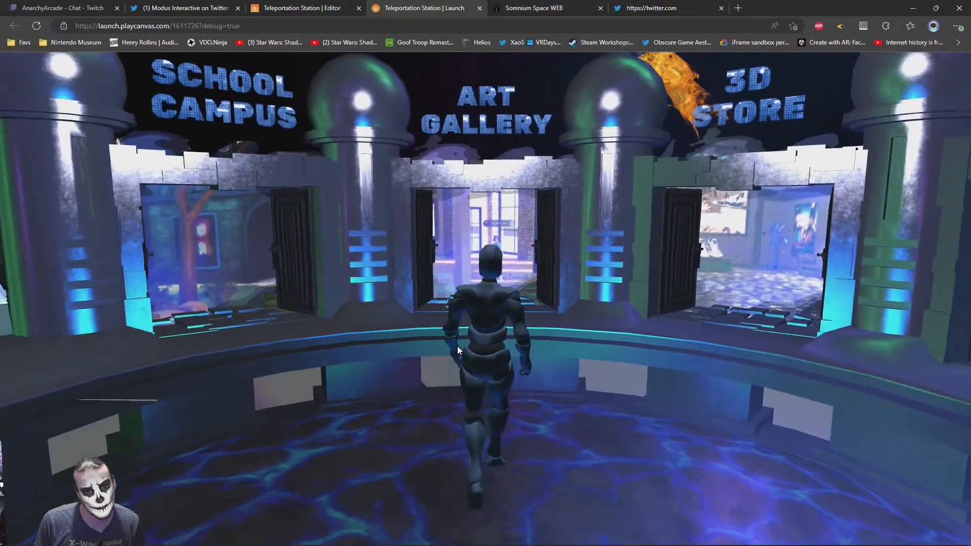
{"action": "left_click_drag", "start_coordinate": [458, 347], "coordinate": [315, 325]}
{"action": "key", "text": "s"}
{"action": "key", "text": "w"}
{"action": "key", "text": "d"}
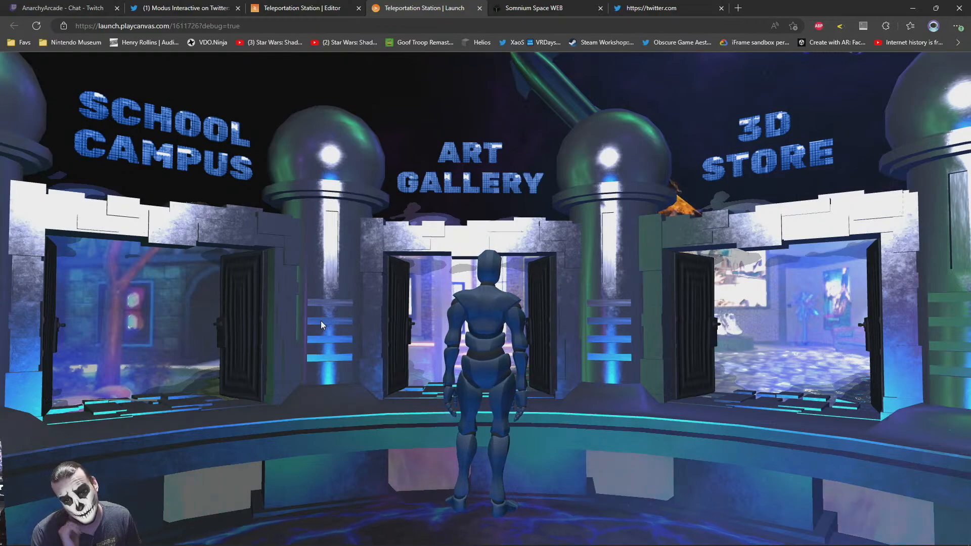
{"action": "key", "text": "s"}
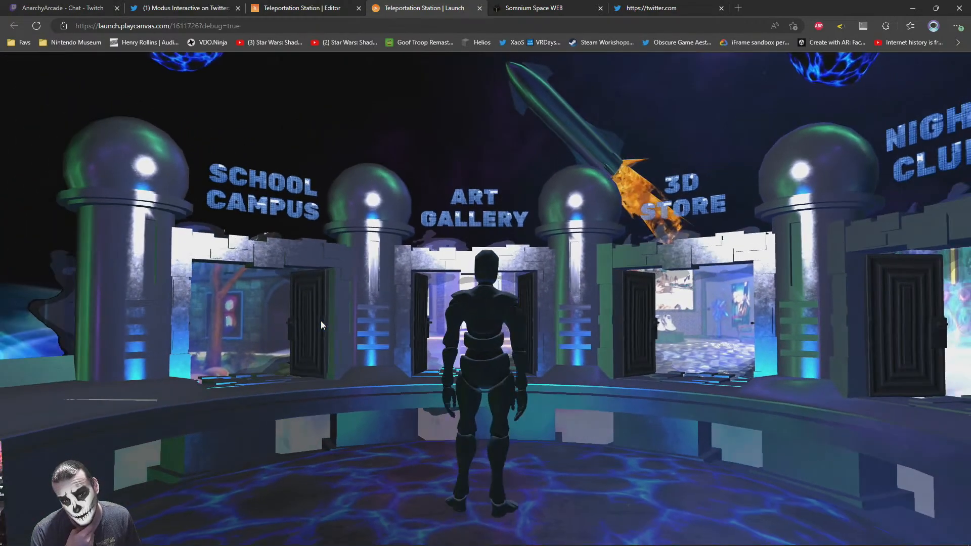
{"action": "key", "text": "w"}
{"action": "left_click_drag", "start_coordinate": [321, 321], "coordinate": [563, 410]}
{"action": "key", "text": "s"}
{"action": "key", "text": "w"}
{"action": "left_click_drag", "start_coordinate": [639, 369], "coordinate": [539, 351]}
{"action": "key", "text": "s"}
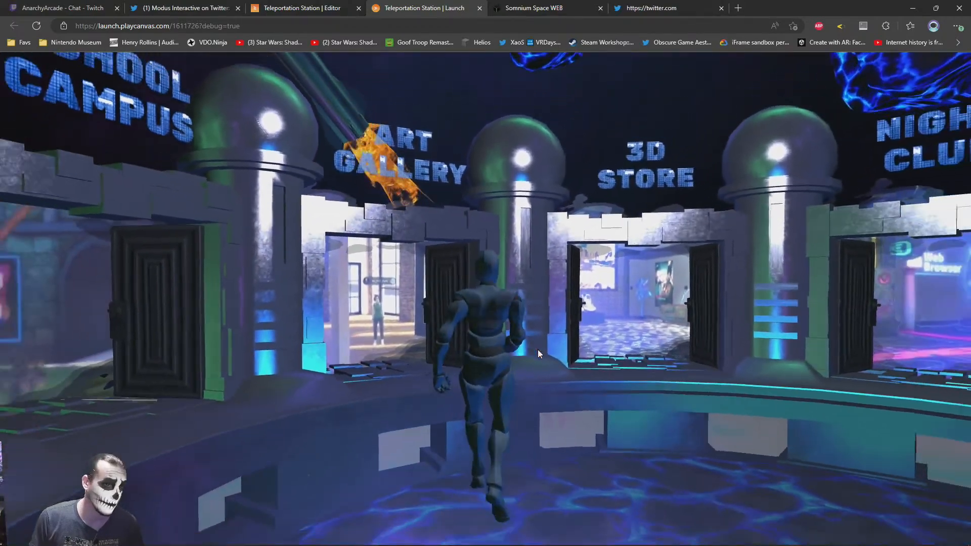
{"action": "key", "text": "w"}
{"action": "left_click_drag", "start_coordinate": [527, 312], "coordinate": [400, 317]}
{"action": "key", "text": "w"}
{"action": "key", "text": "d"}
{"action": "left_click_drag", "start_coordinate": [633, 316], "coordinate": [484, 326]}
{"action": "key", "text": "w"}
{"action": "key", "text": "d"}
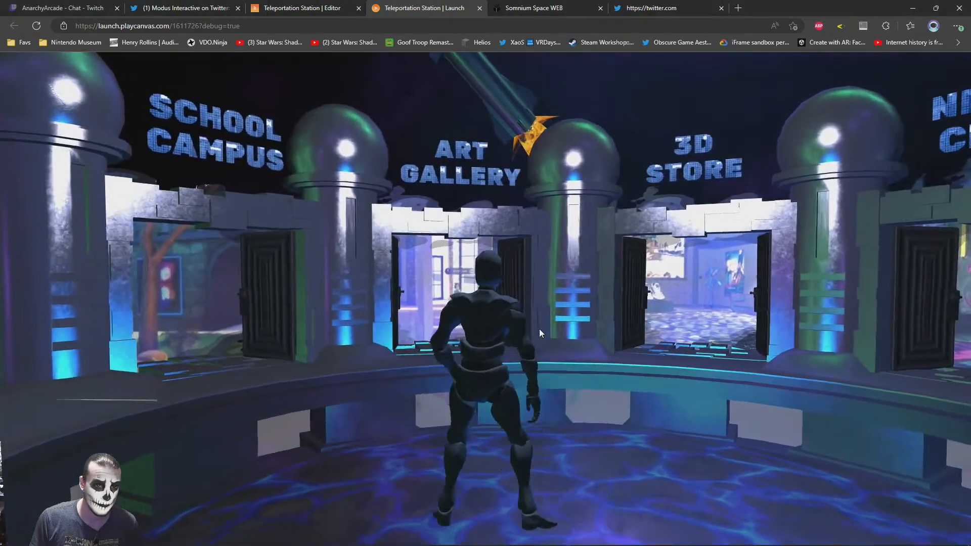
Search the web in a new tab for "somnium space web worlds medium" and open the article introducing Somnium Space WEB WORLDs
{"action": "key", "text": "ctrl+t"}
{"action": "type", "text": "som"}
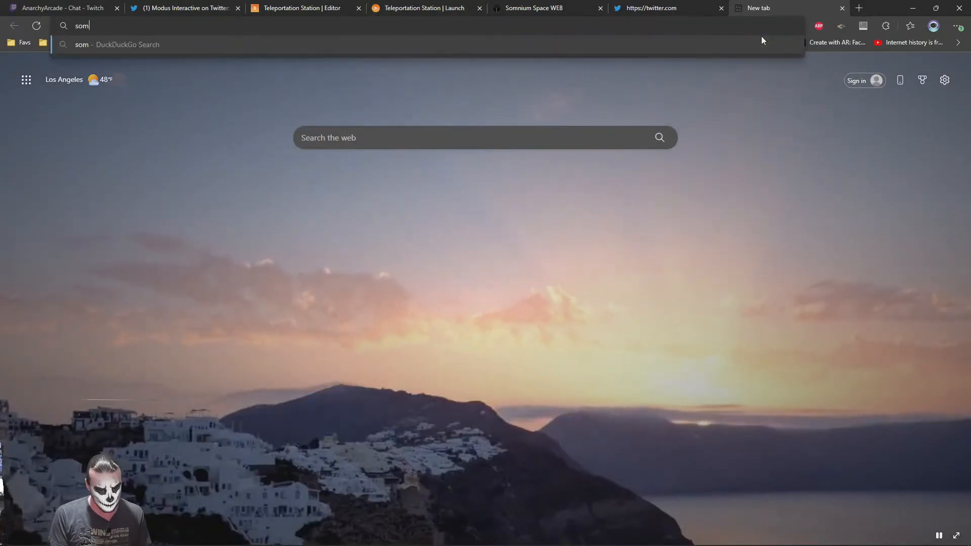
{"action": "type", "text": "nium space we"}
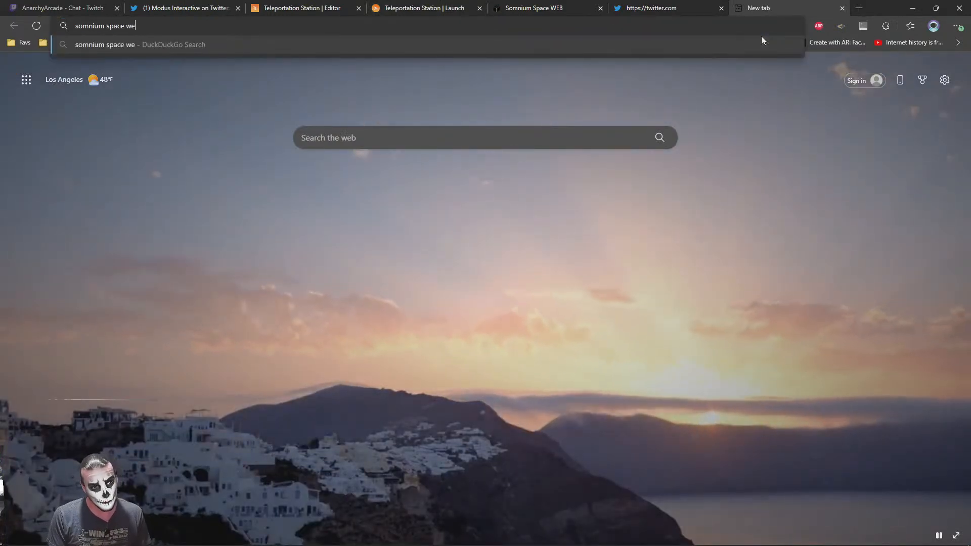
{"action": "type", "text": "b worlds medium"}
{"action": "key", "text": "Return"}
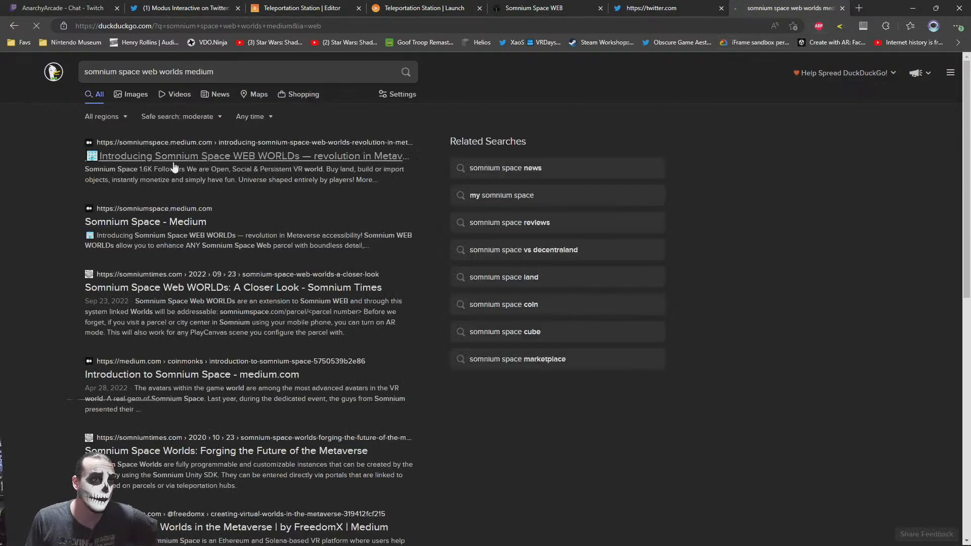
{"action": "left_click", "coordinate": [173, 161]}
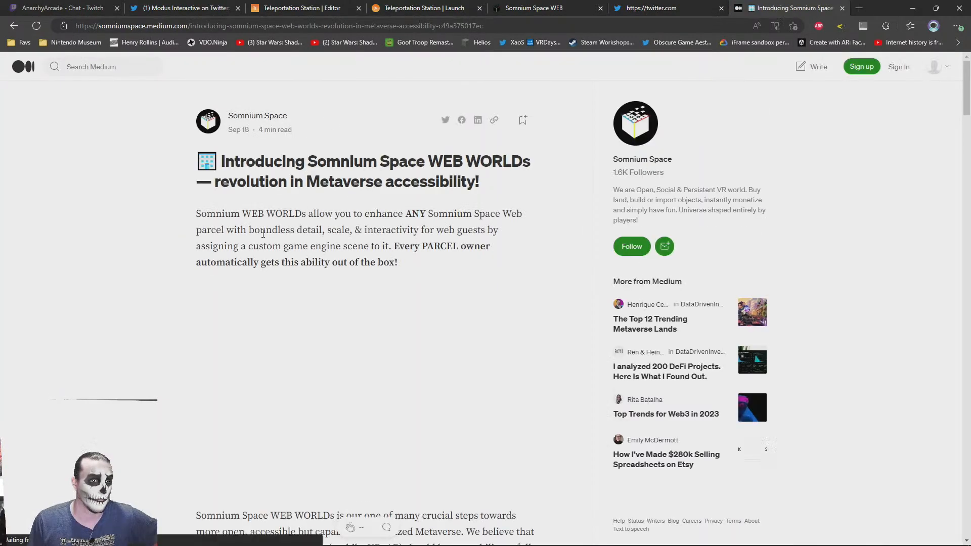
Find the example worlds in the article and open the Cityscape World link, somniumspace.com/parcel/359, in a new tab
{"action": "scroll", "coordinate": [125, 372], "scroll_direction": "down", "scroll_amount": 20}
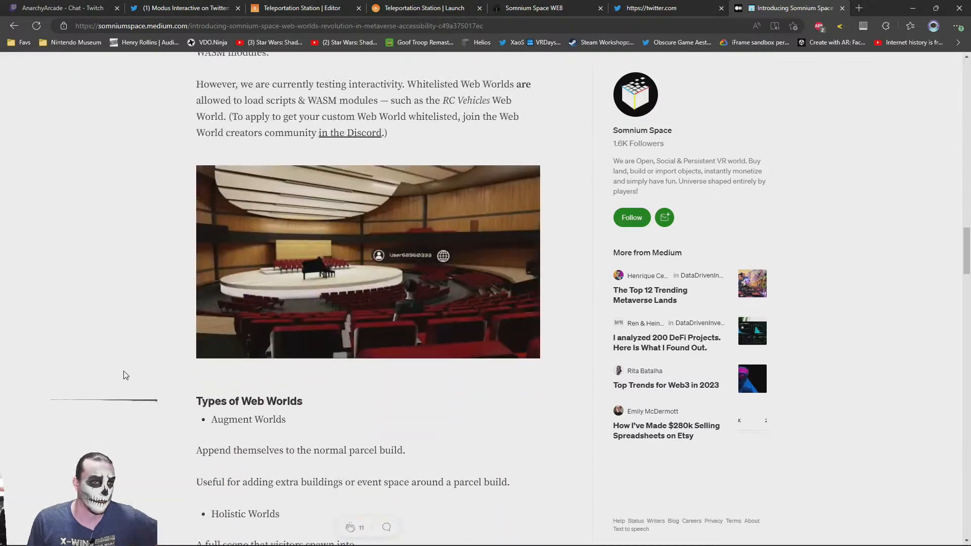
{"action": "scroll", "coordinate": [126, 374], "scroll_direction": "up", "scroll_amount": 10}
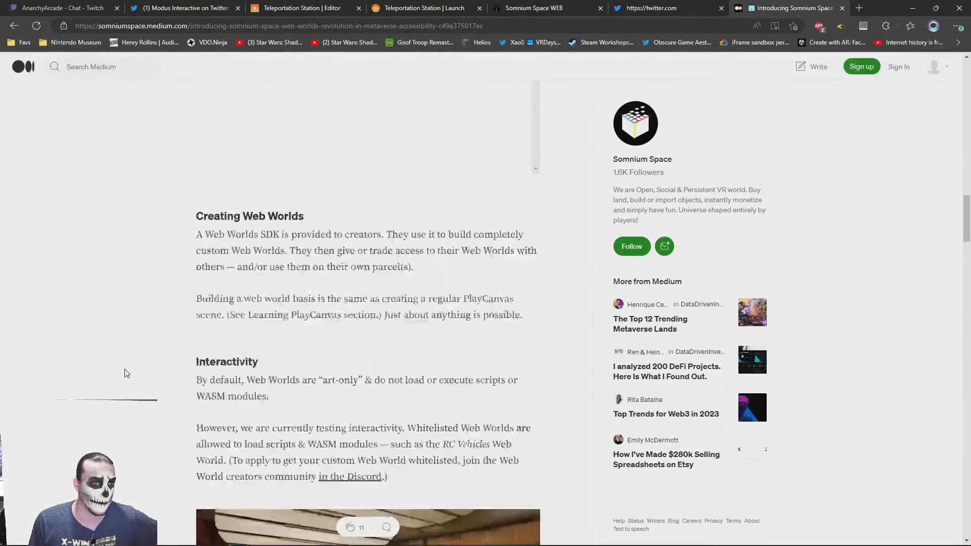
{"action": "scroll", "coordinate": [126, 375], "scroll_direction": "up", "scroll_amount": 8}
{"action": "scroll", "coordinate": [126, 375], "scroll_direction": "down", "scroll_amount": 2}
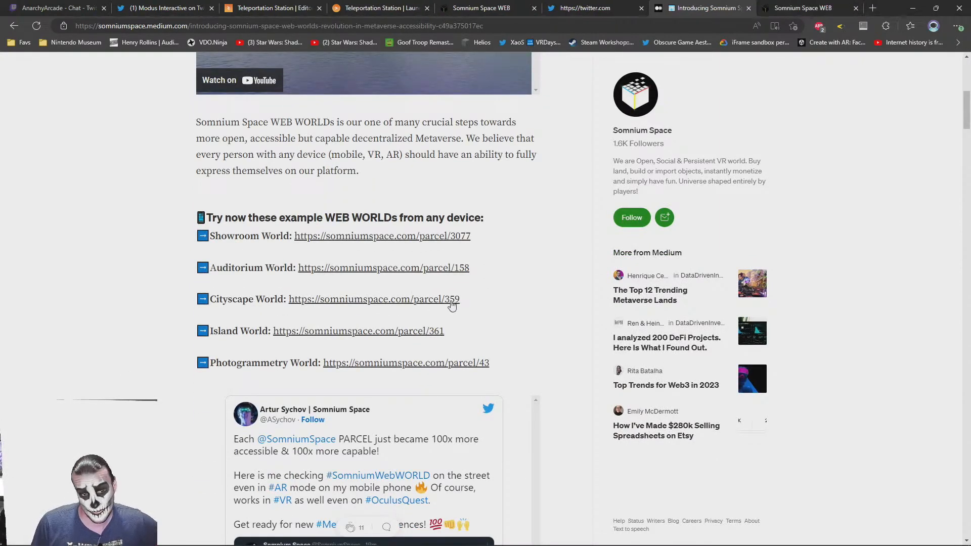
{"action": "left_click", "coordinate": [808, 6]}
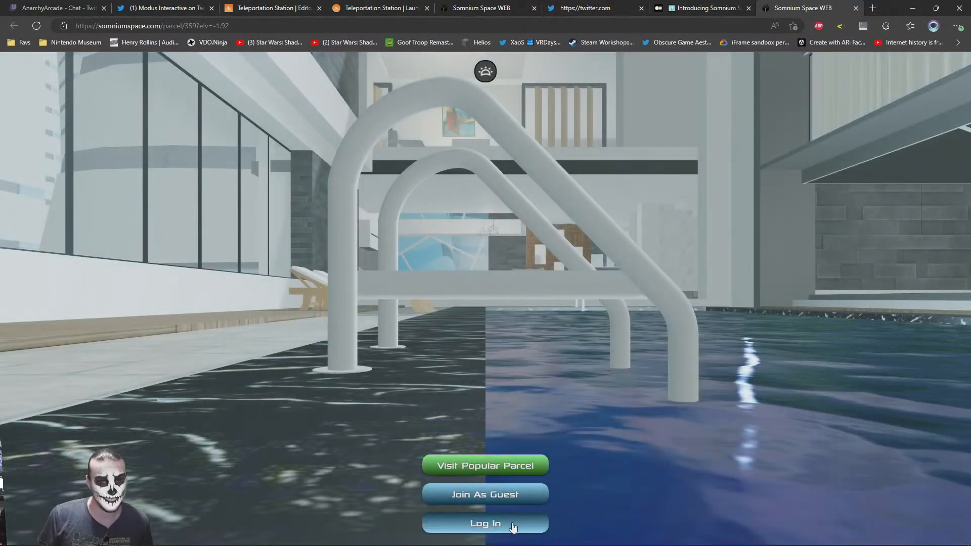
Log in to the Cityscape World parcel and look around the poolside with the avatar
{"action": "left_click", "coordinate": [513, 526]}
{"action": "left_click", "coordinate": [460, 351]}
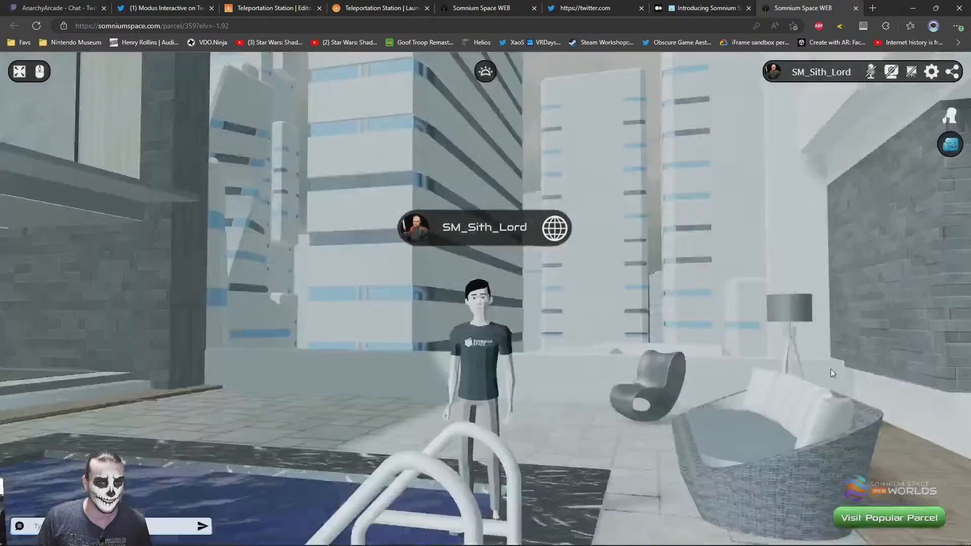
{"action": "left_click_drag", "start_coordinate": [831, 369], "coordinate": [651, 320]}
{"action": "key", "text": "w"}
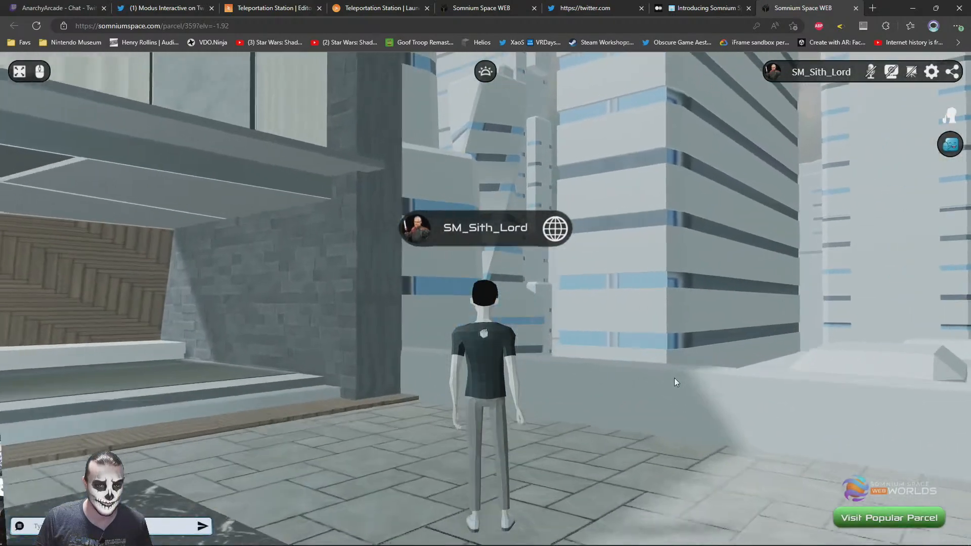
{"action": "mouse_move", "coordinate": [675, 378]}
{"action": "left_mouse_down"}
{"action": "mouse_move", "coordinate": [457, 338]}
{"action": "mouse_move", "coordinate": [396, 307]}
{"action": "mouse_move", "coordinate": [86, 304]}
{"action": "left_mouse_up"}
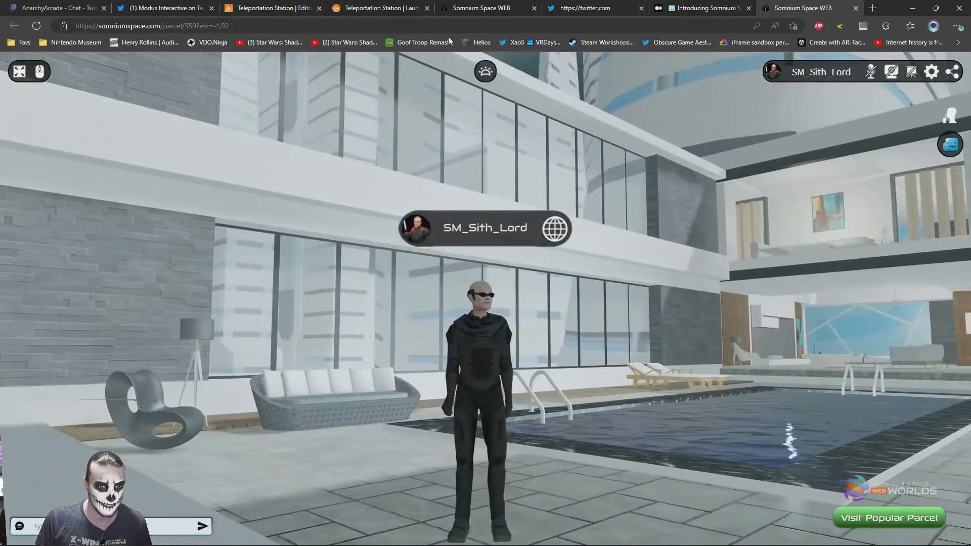
{"action": "key", "text": "w"}
Move past the pool into the house in first-person view and inspect the interior around the wooden partition
{"action": "left_click_drag", "start_coordinate": [488, 242], "coordinate": [723, 351]}
{"action": "left_click", "coordinate": [485, 75]}
{"action": "mouse_move", "coordinate": [511, 394]}
{"action": "left_mouse_down"}
{"action": "mouse_move", "coordinate": [465, 333]}
{"action": "mouse_move", "coordinate": [505, 360]}
{"action": "mouse_move", "coordinate": [459, 347]}
{"action": "mouse_move", "coordinate": [378, 356]}
{"action": "mouse_move", "coordinate": [526, 364]}
{"action": "mouse_move", "coordinate": [552, 344]}
{"action": "left_mouse_up"}
{"action": "key", "text": "w"}
{"action": "scroll", "coordinate": [508, 363], "scroll_direction": "up", "scroll_amount": 5}
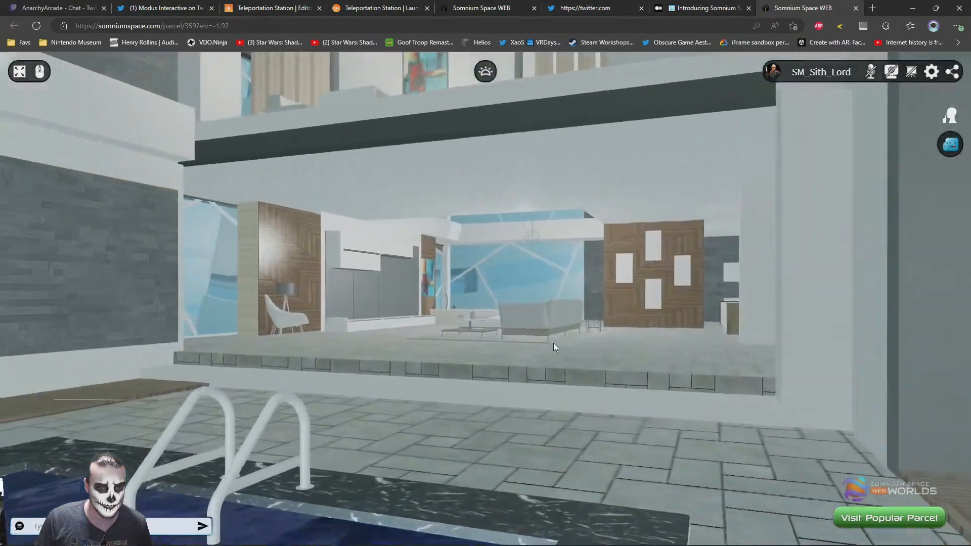
{"action": "left_click", "coordinate": [445, 335]}
{"action": "left_click_drag", "start_coordinate": [792, 402], "coordinate": [497, 397]}
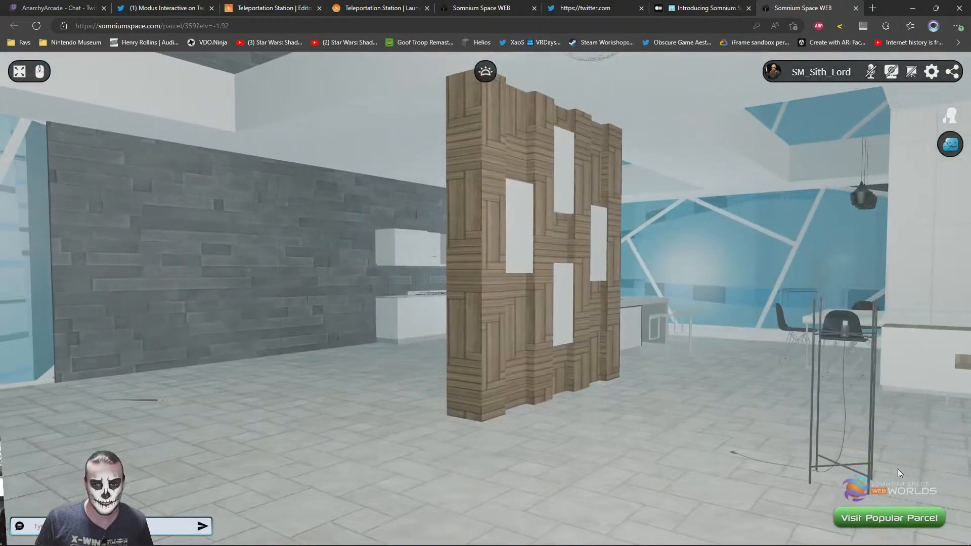
Enter photo mode, try the Bloom effect, and keep only SSAO enabled
{"action": "left_click", "coordinate": [486, 322]}
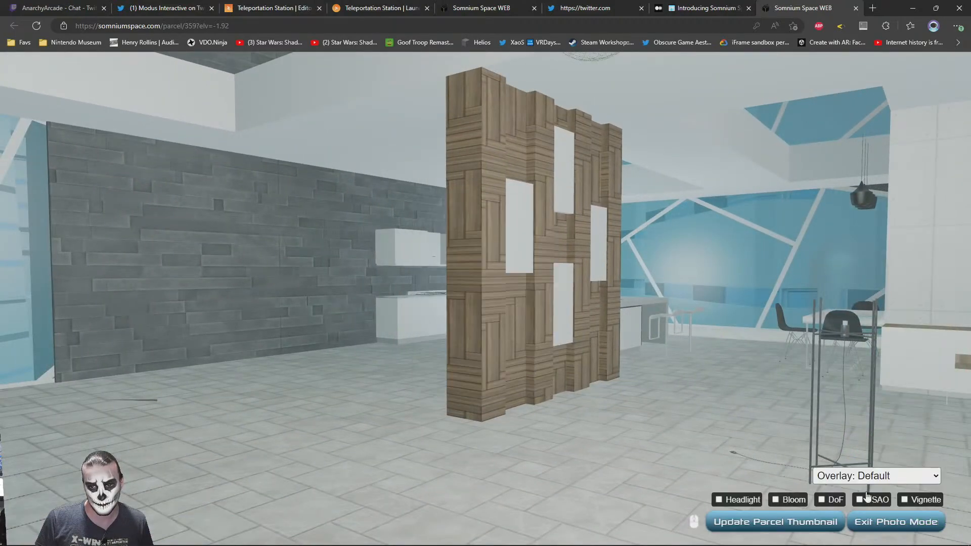
{"action": "left_click", "coordinate": [795, 501]}
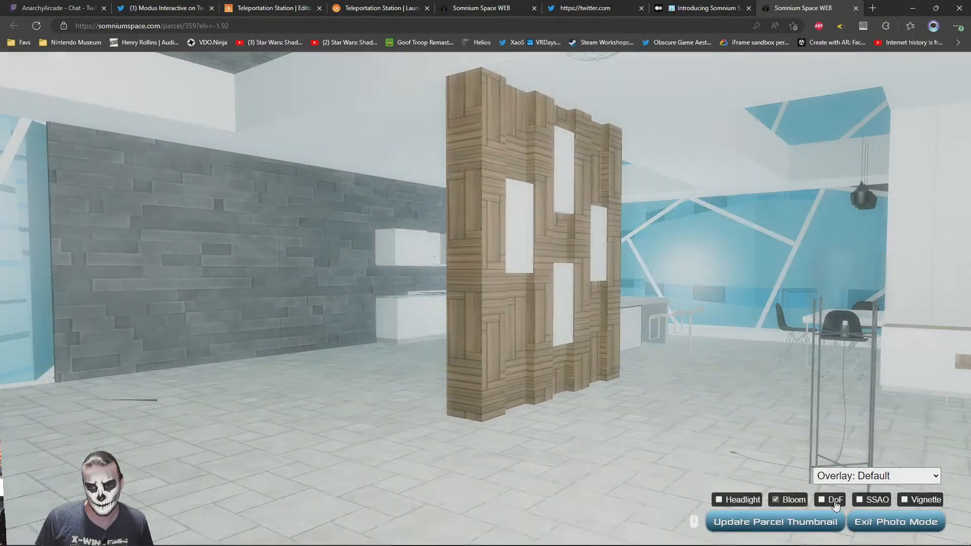
{"action": "left_click", "coordinate": [871, 500]}
{"action": "left_click", "coordinate": [776, 498]}
Move the photo camera back outside to frame the pool with the house and the orange and yellow cars
{"action": "left_click_drag", "start_coordinate": [389, 291], "coordinate": [697, 480]}
{"action": "key", "text": "s"}
{"action": "key", "text": "s"}
{"action": "key", "text": "w"}
{"action": "key", "text": "s"}
{"action": "key", "text": "s"}
{"action": "left_click_drag", "start_coordinate": [559, 294], "coordinate": [703, 388]}
{"action": "key", "text": "w"}
{"action": "key", "text": "s"}
{"action": "key", "text": "s"}
{"action": "key", "text": "s"}
{"action": "key", "text": "a"}
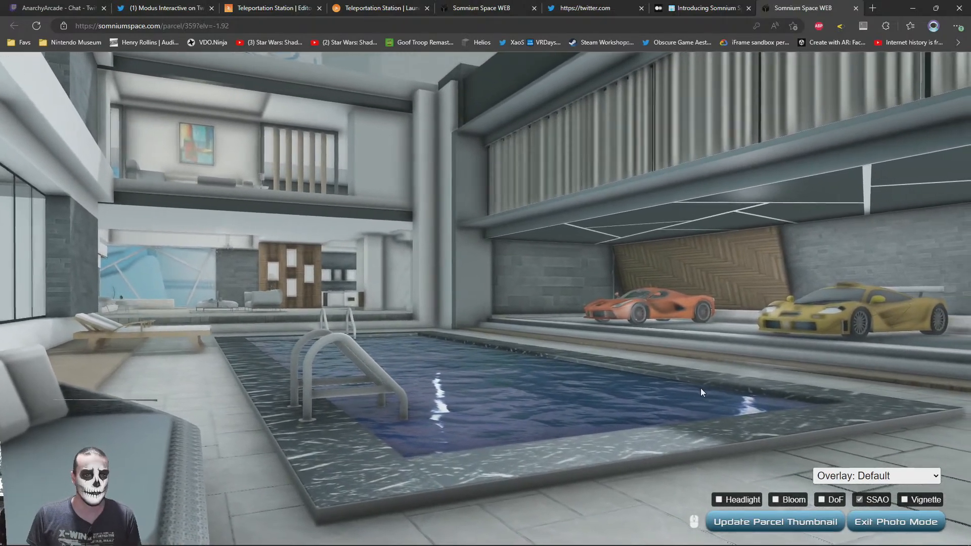
Show the photo view full screen, try the Headlight effect, enable Vignette and set the overlay to None
{"action": "key", "text": "F11"}
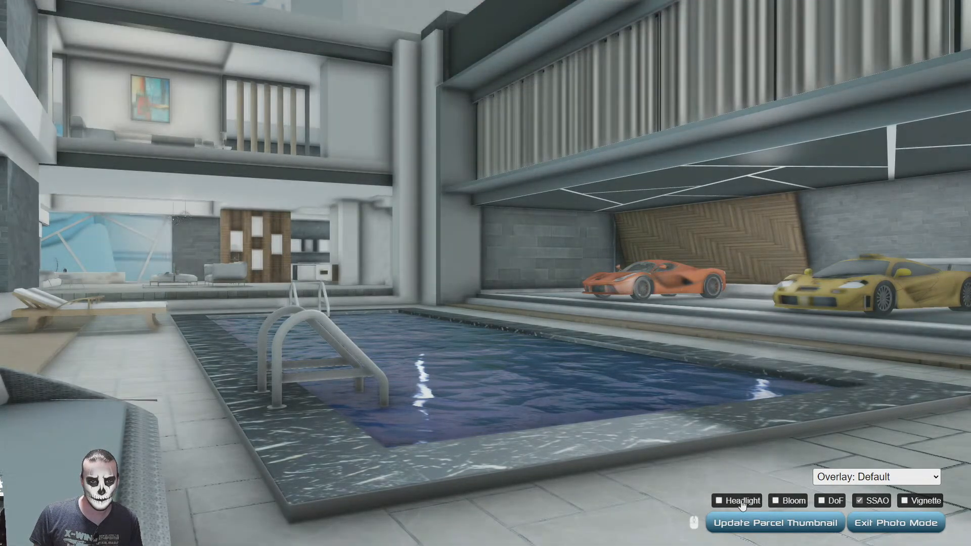
{"action": "left_click", "coordinate": [742, 501]}
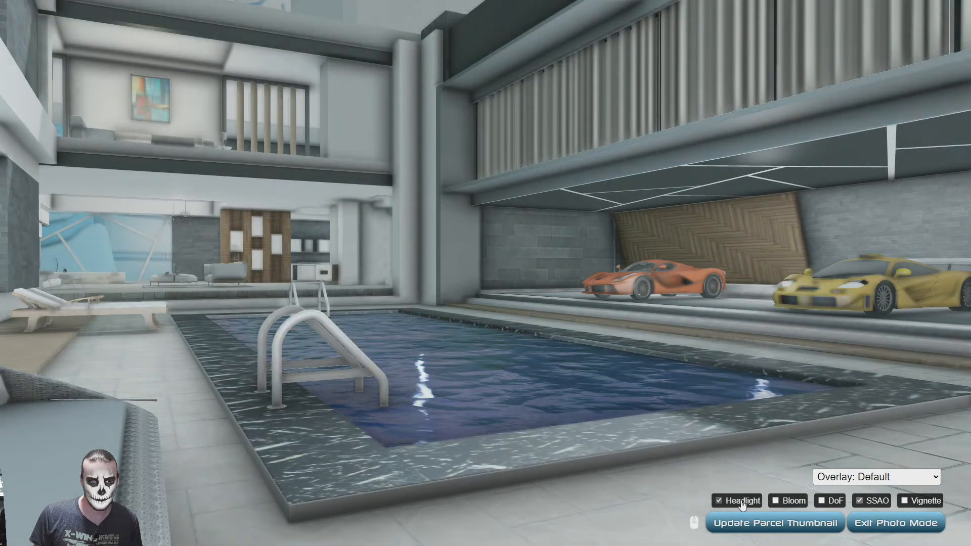
{"action": "left_click", "coordinate": [742, 502]}
{"action": "left_click", "coordinate": [924, 503]}
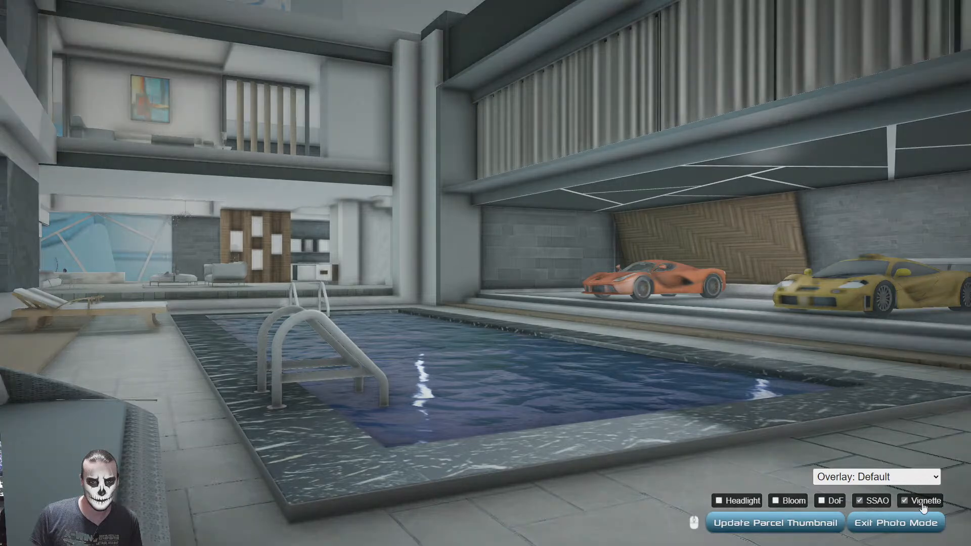
{"action": "left_click", "coordinate": [867, 477]}
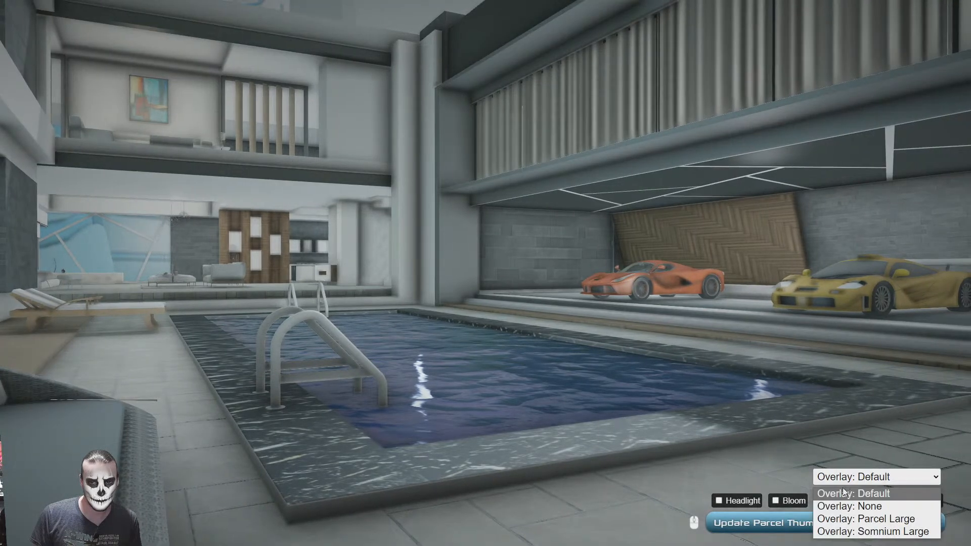
{"action": "left_click", "coordinate": [844, 507]}
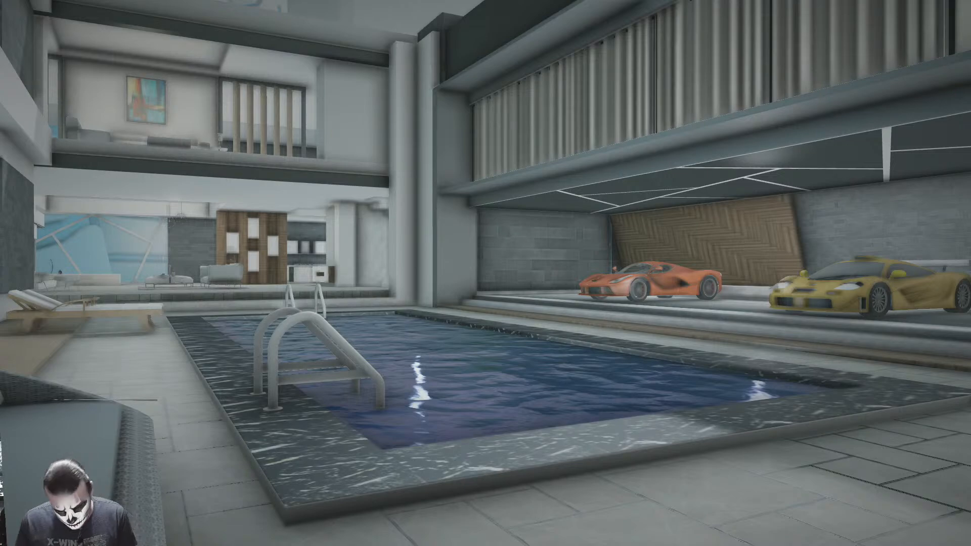
Reframe the photo view of the pool, house and orange and yellow cars, and show it full screen
{"action": "key", "text": "Escape"}
{"action": "left_click_drag", "start_coordinate": [570, 362], "coordinate": [527, 255]}
{"action": "key", "text": "w"}
{"action": "left_click", "coordinate": [678, 6]}
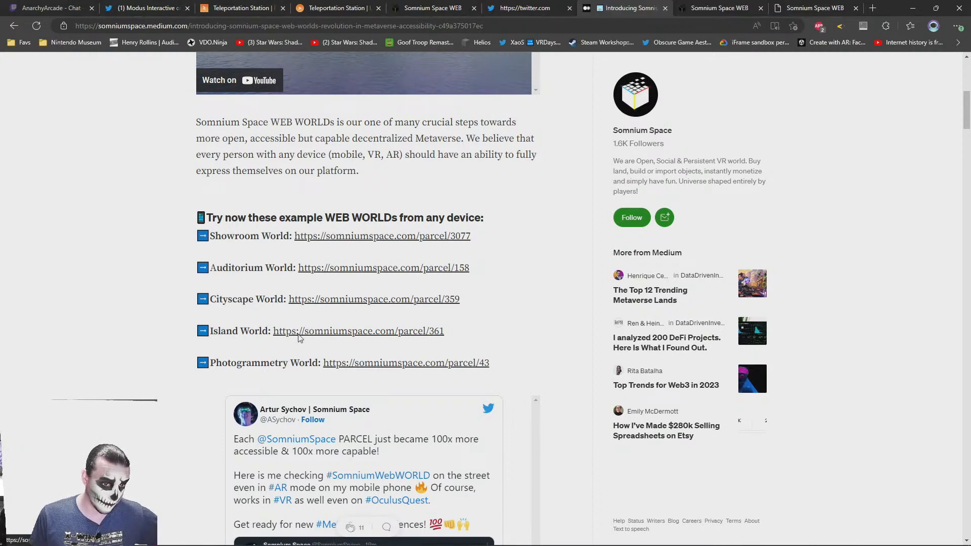
{"action": "left_click", "coordinate": [726, 5]}
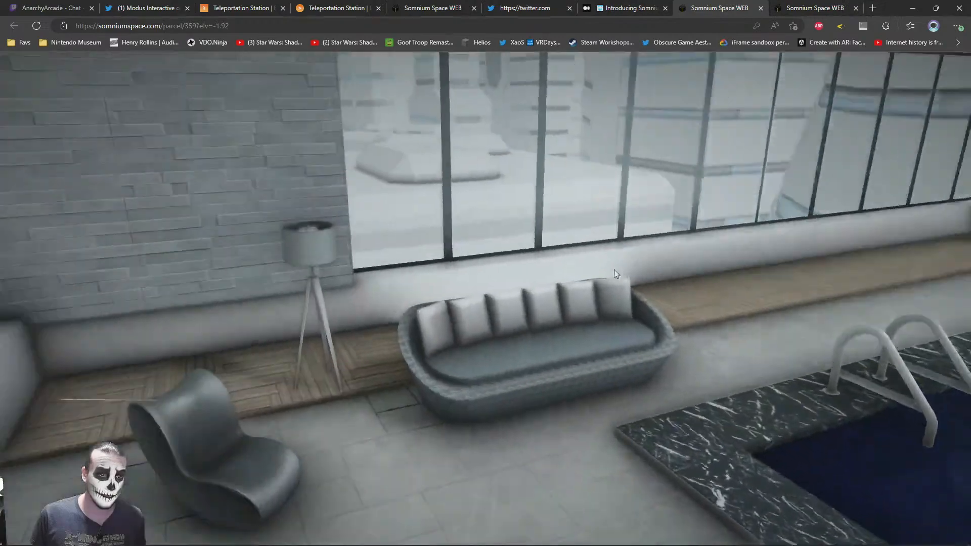
{"action": "left_click_drag", "start_coordinate": [614, 269], "coordinate": [389, 329]}
{"action": "key", "text": "w"}
{"action": "left_click_drag", "start_coordinate": [566, 372], "coordinate": [420, 391]}
{"action": "key", "text": "F11"}
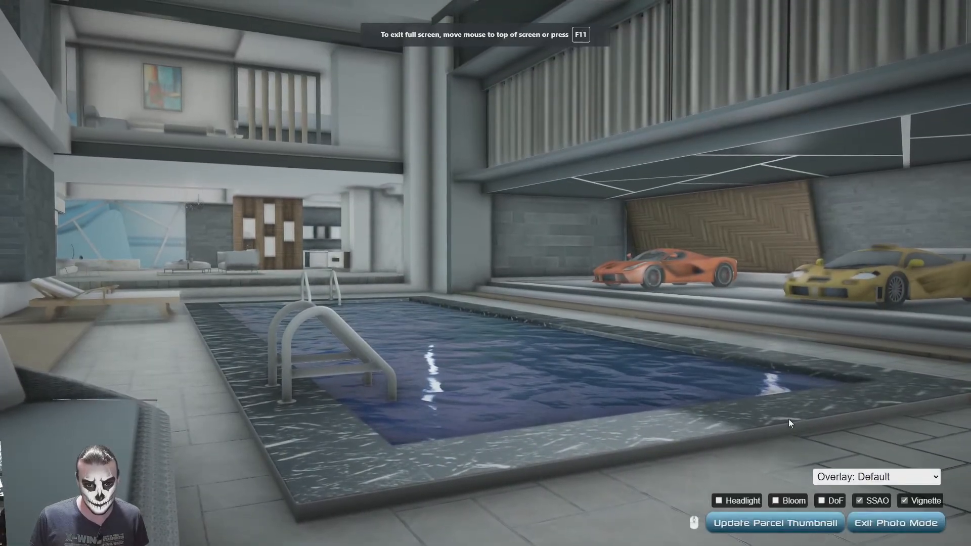
Save and upload the framed pool view as the parcel thumbnail, and close the parcel 359 page
{"action": "left_click", "coordinate": [752, 524]}
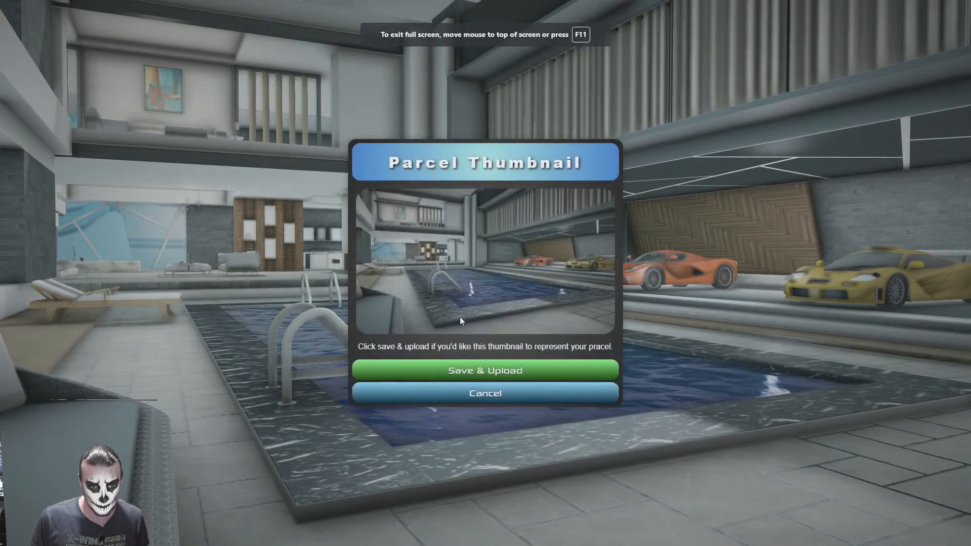
{"action": "left_click", "coordinate": [464, 372]}
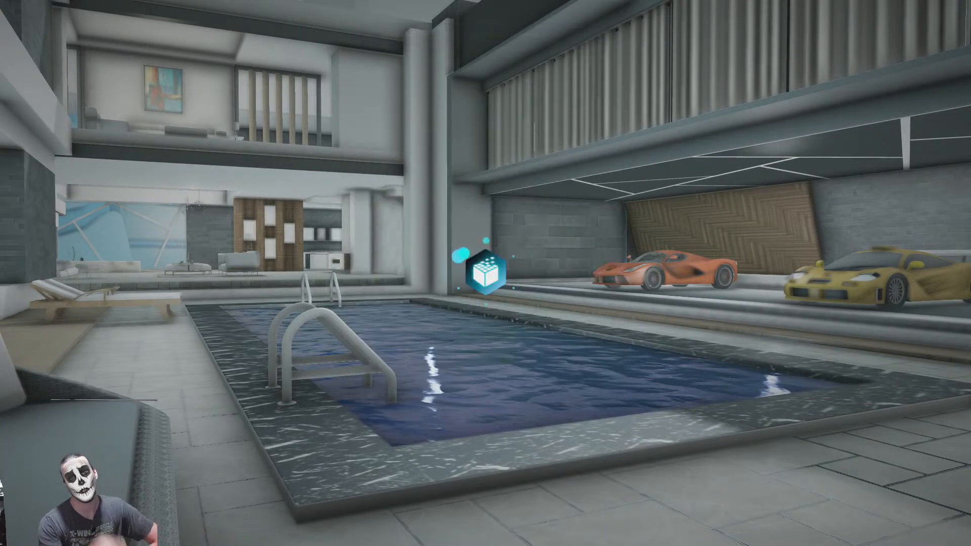
{"action": "left_click", "coordinate": [464, 344]}
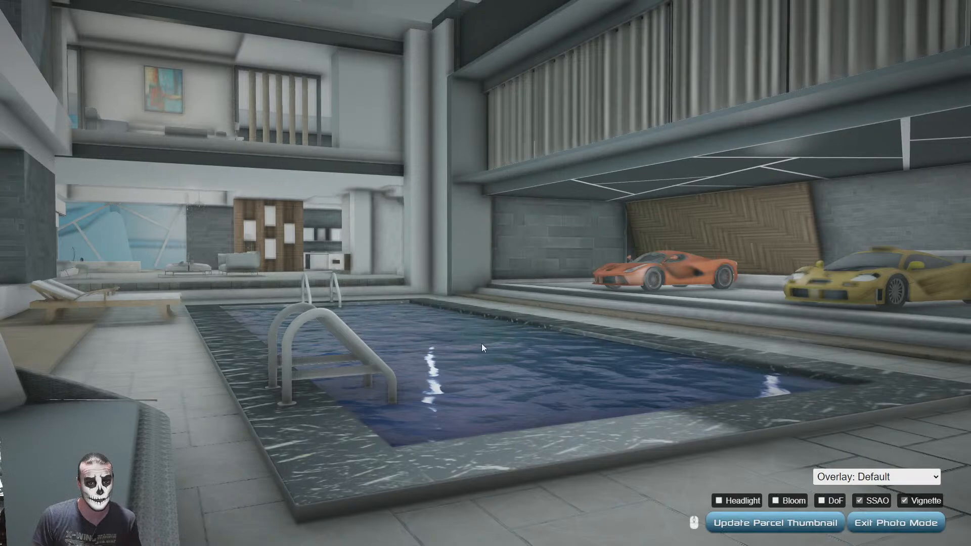
{"action": "key", "text": "Escape"}
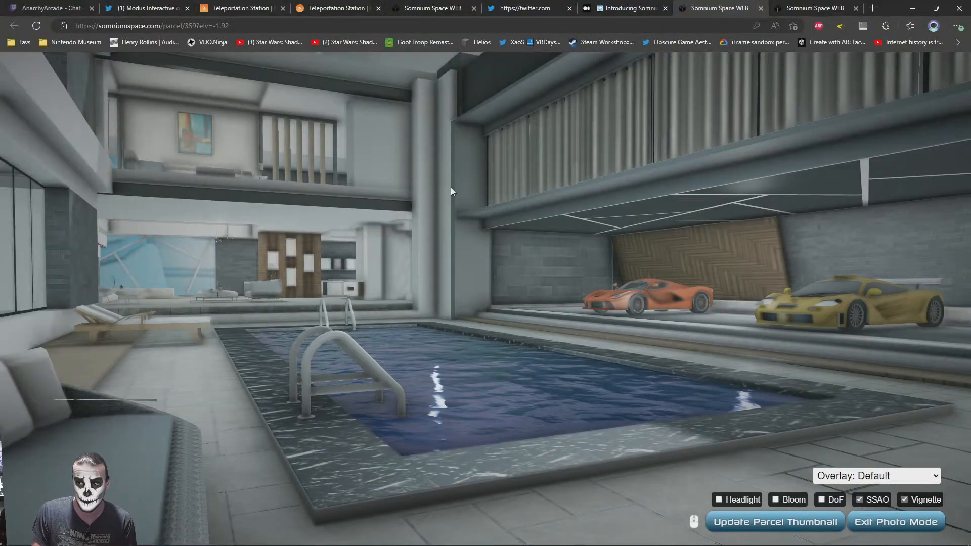
{"action": "middle_click", "coordinate": [738, 4]}
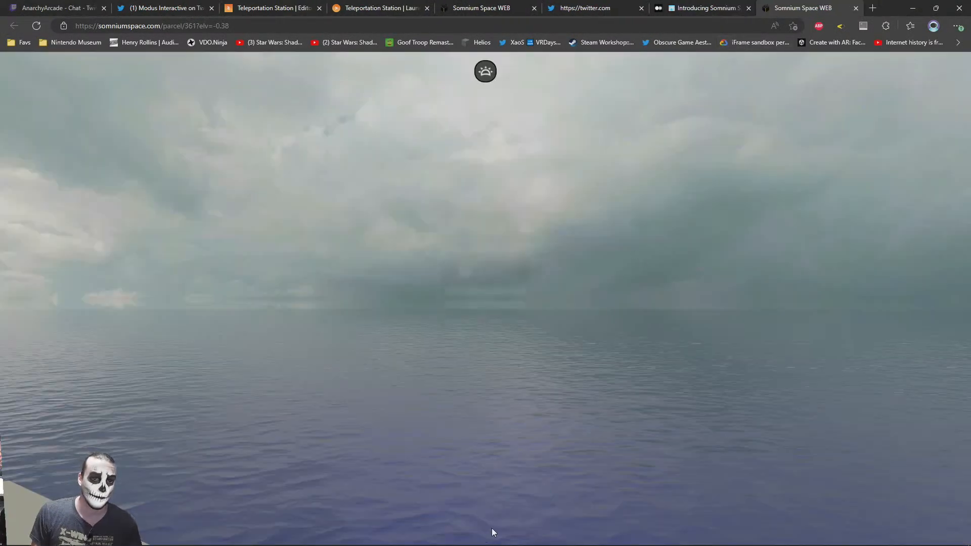
Enter the Island World at parcel 361, turn the view toward the dinosaurs and start photo mode
{"action": "left_click", "coordinate": [454, 350]}
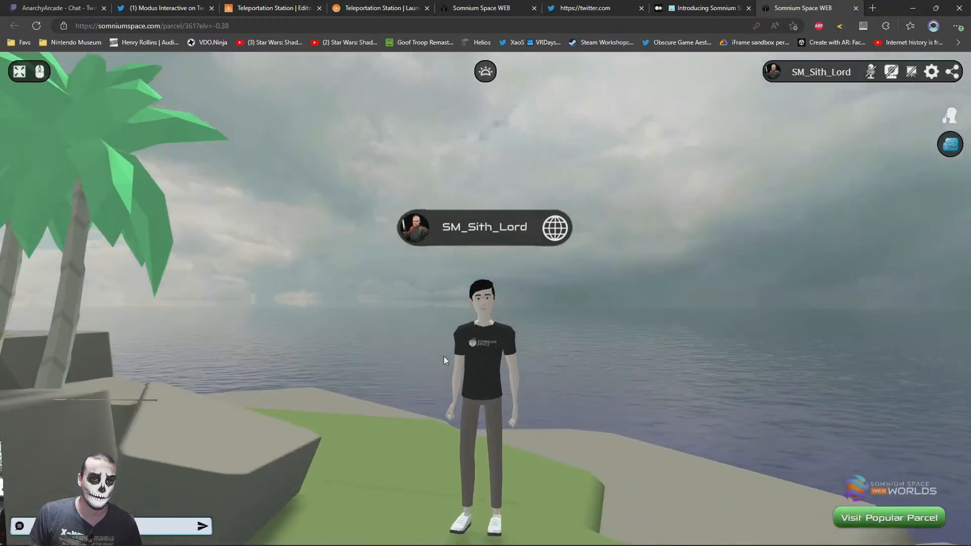
{"action": "left_click_drag", "start_coordinate": [444, 356], "coordinate": [781, 372]}
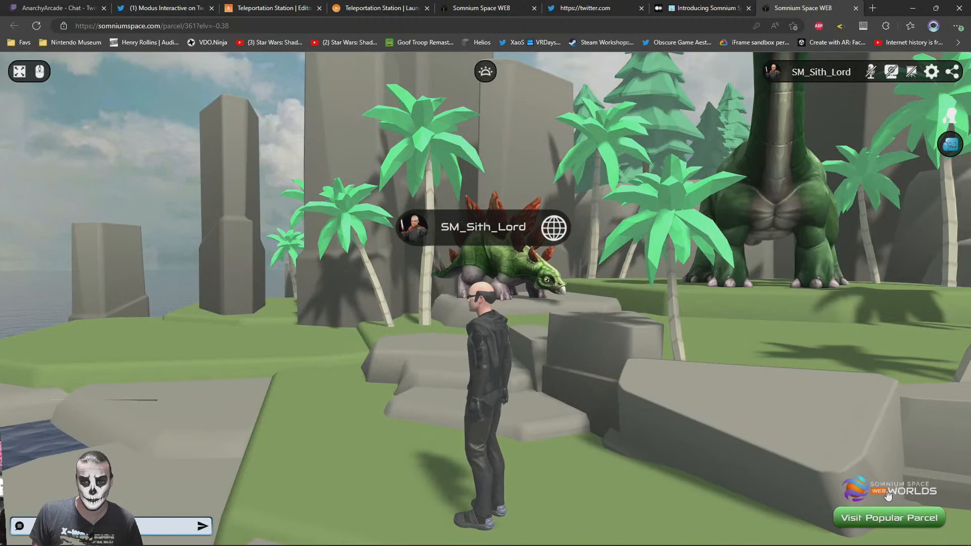
{"action": "left_click", "coordinate": [932, 72]}
{"action": "left_click", "coordinate": [491, 335]}
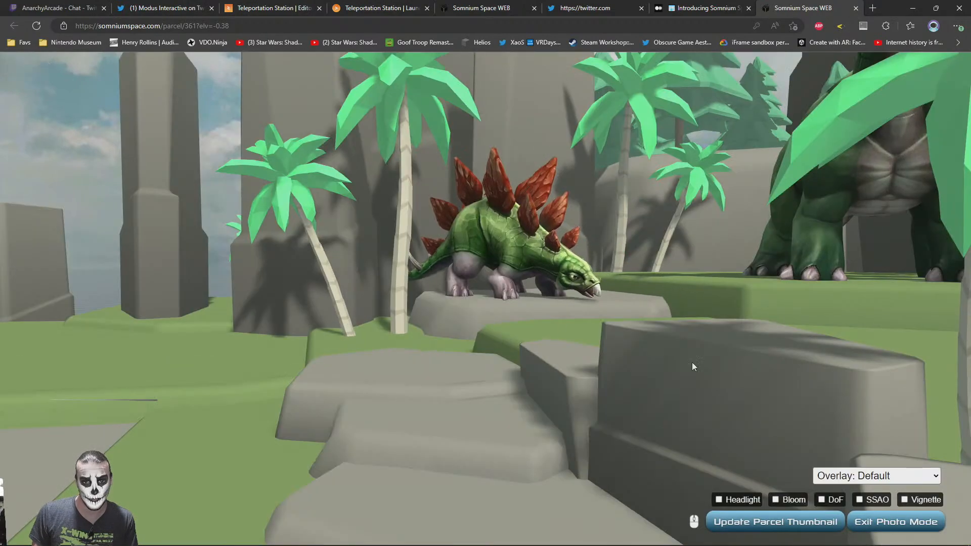
Enable the Headlight, Bloom and SSAO photo effects, leaving DoF off
{"action": "left_click", "coordinate": [745, 500]}
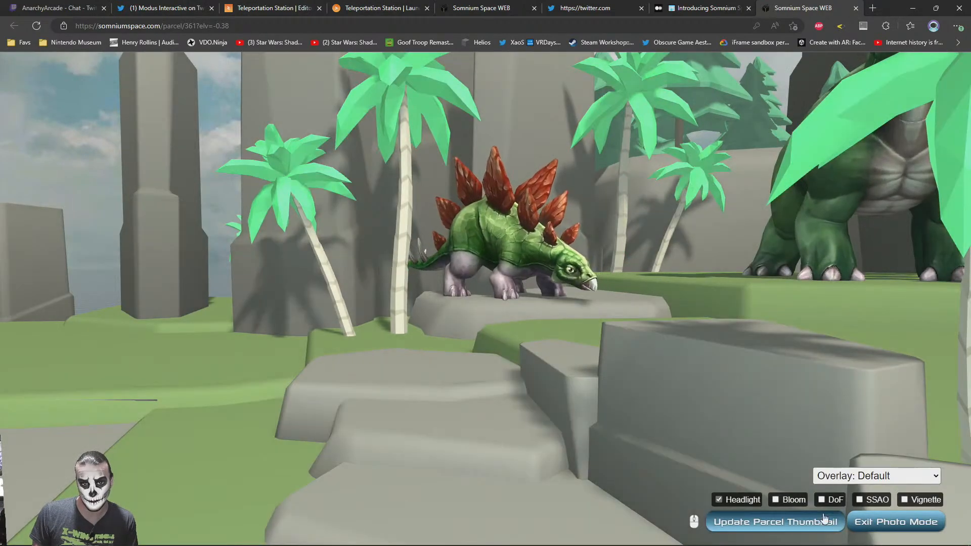
{"action": "left_click", "coordinate": [825, 504]}
{"action": "left_click", "coordinate": [788, 504]}
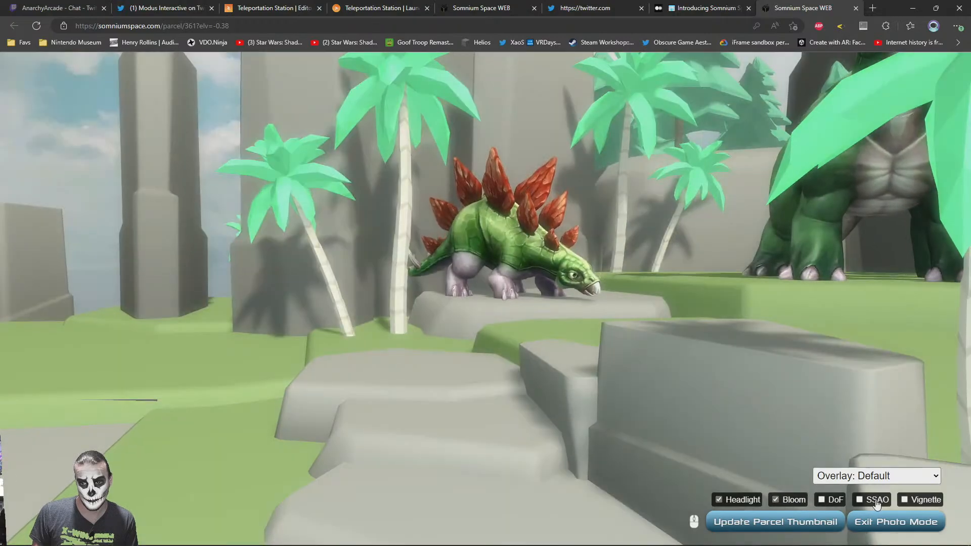
{"action": "left_click", "coordinate": [871, 499]}
Frame the three dinosaurs among the palm trees and rocks in full screen, and hide the photo overlay for a clean shot
{"action": "key", "text": "F11"}
{"action": "left_click_drag", "start_coordinate": [527, 339], "coordinate": [338, 370]}
{"action": "left_click_drag", "start_coordinate": [798, 336], "coordinate": [528, 368]}
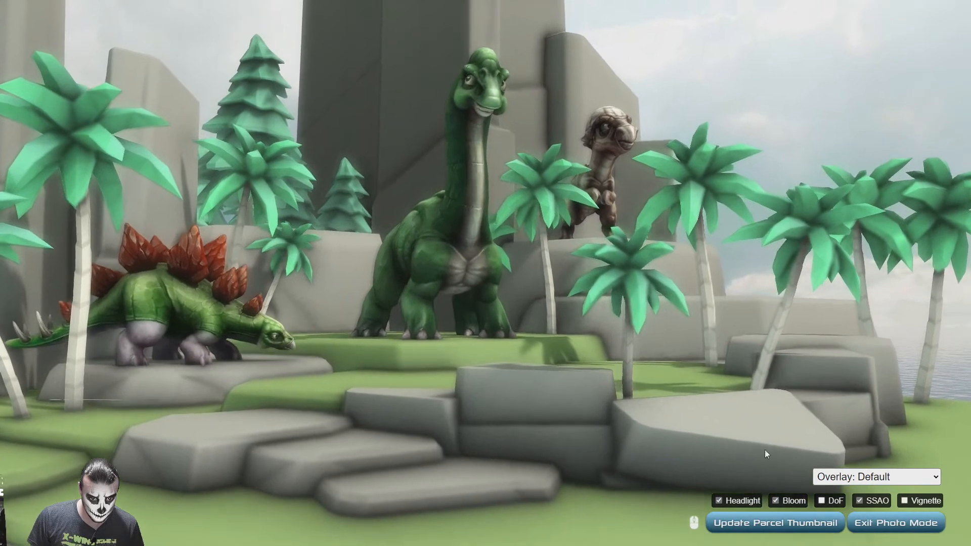
{"action": "left_click", "coordinate": [847, 482]}
{"action": "left_click", "coordinate": [848, 506]}
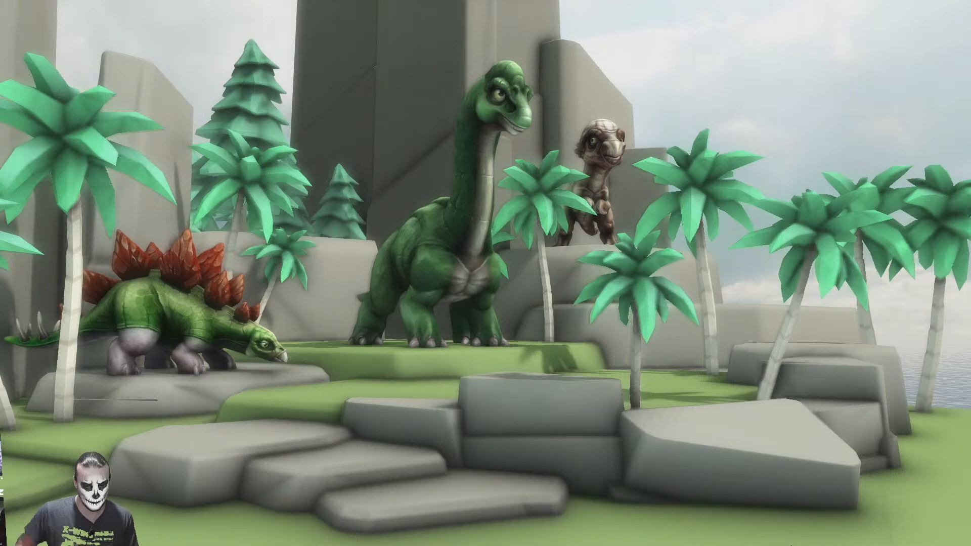
{"action": "key", "text": "Escape"}
Switch to File Explorer and open the Captures > Desktop folder on the Source Engine (A:) drive
{"action": "key", "text": "alt+Tab"}
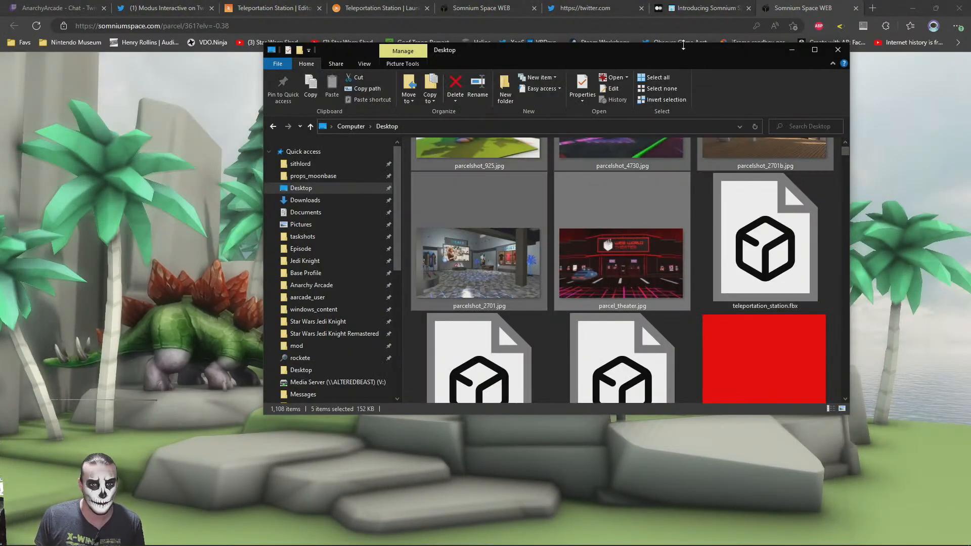
{"action": "left_click", "coordinate": [563, 249]}
{"action": "left_click", "coordinate": [475, 158]}
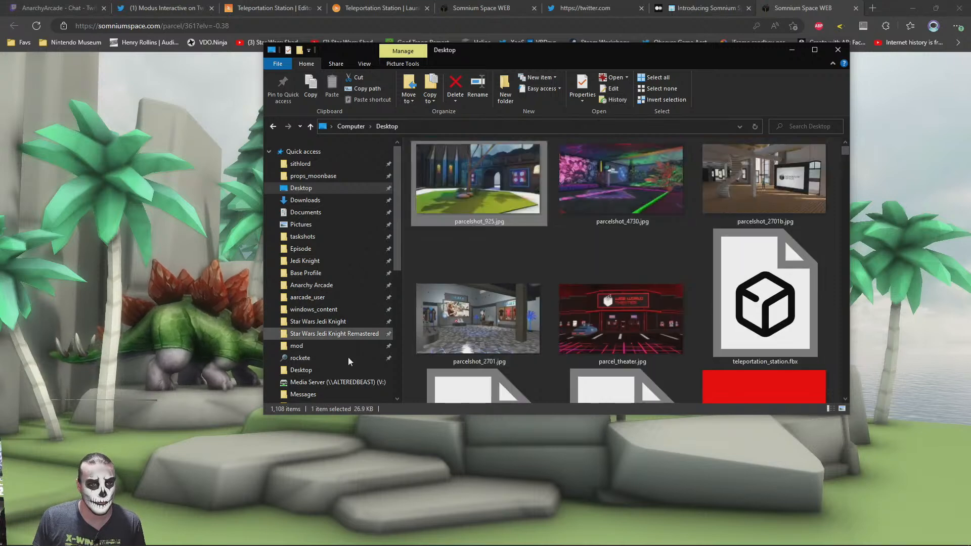
{"action": "scroll", "coordinate": [337, 379], "scroll_direction": "down", "scroll_amount": 6}
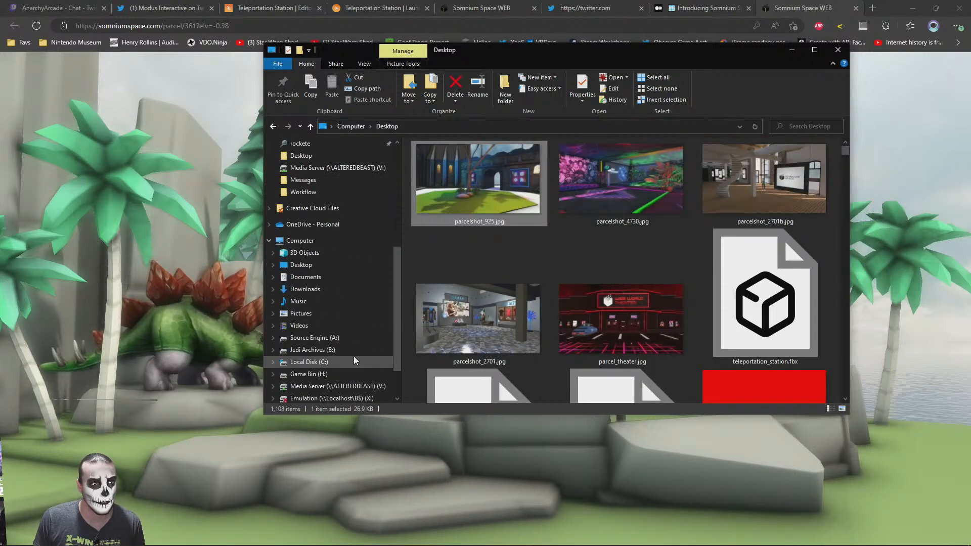
{"action": "scroll", "coordinate": [354, 361], "scroll_direction": "down", "scroll_amount": 1}
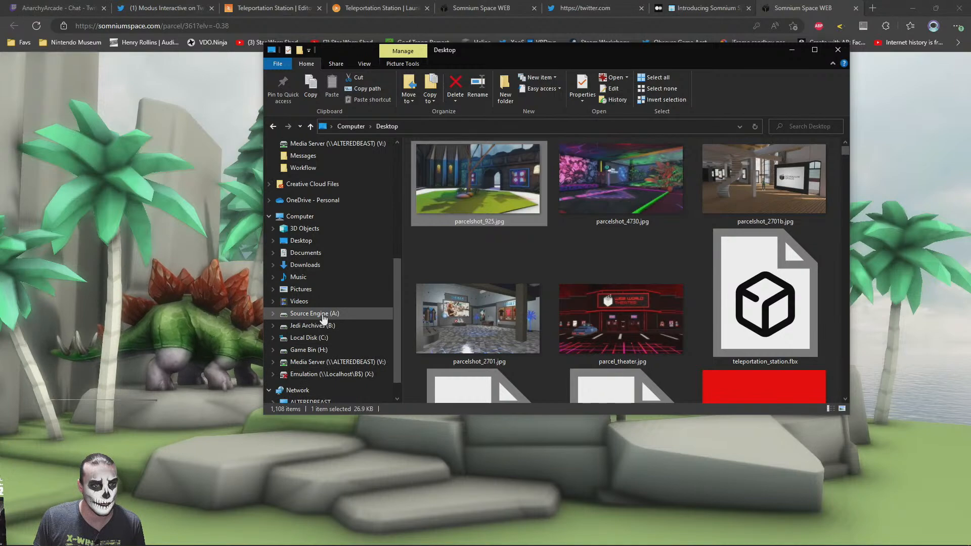
{"action": "left_click", "coordinate": [324, 315]}
{"action": "double_click", "coordinate": [420, 177]}
{"action": "double_click", "coordinate": [762, 207]}
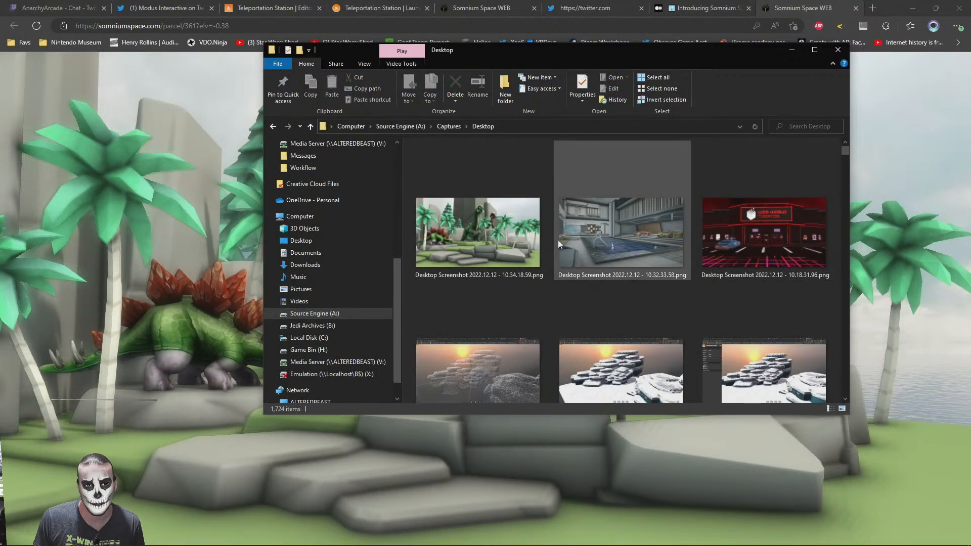
Open the newest dinosaur island screenshot, resize it to a width of 512 pixels and choose the Desktop as its save location
{"action": "double_click", "coordinate": [495, 174]}
{"action": "key", "text": "ctrl+r"}
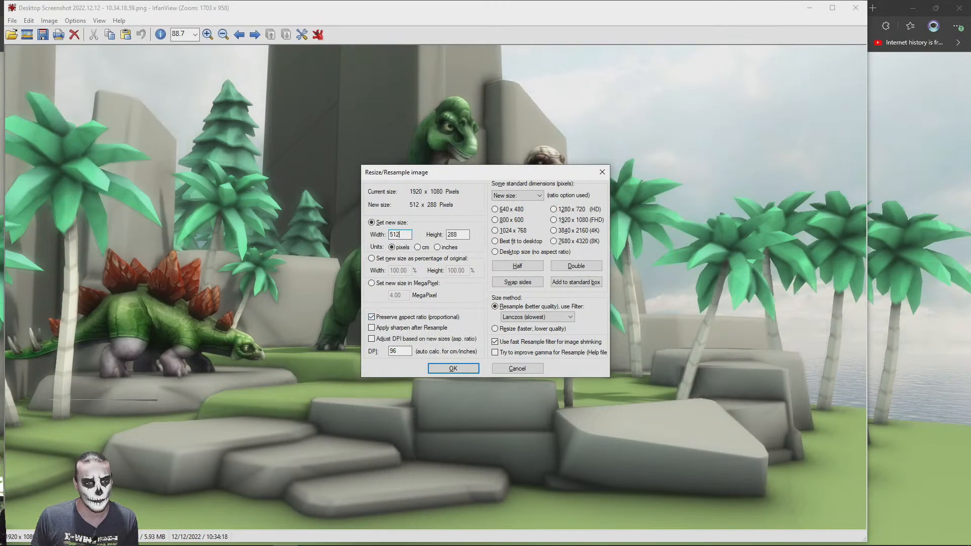
{"action": "type", "text": "512"}
{"action": "key", "text": "Return"}
{"action": "key", "text": "ctrl+s"}
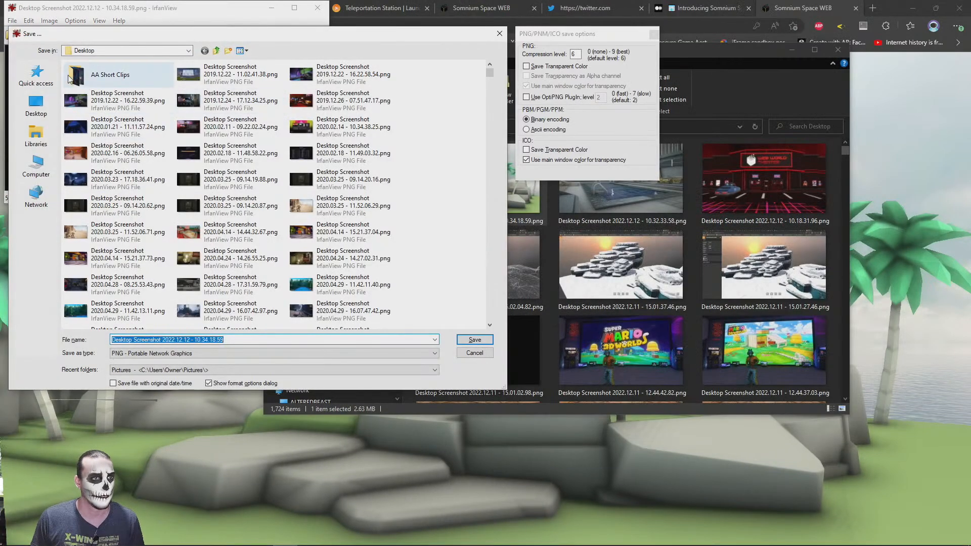
{"action": "left_click", "coordinate": [45, 107]}
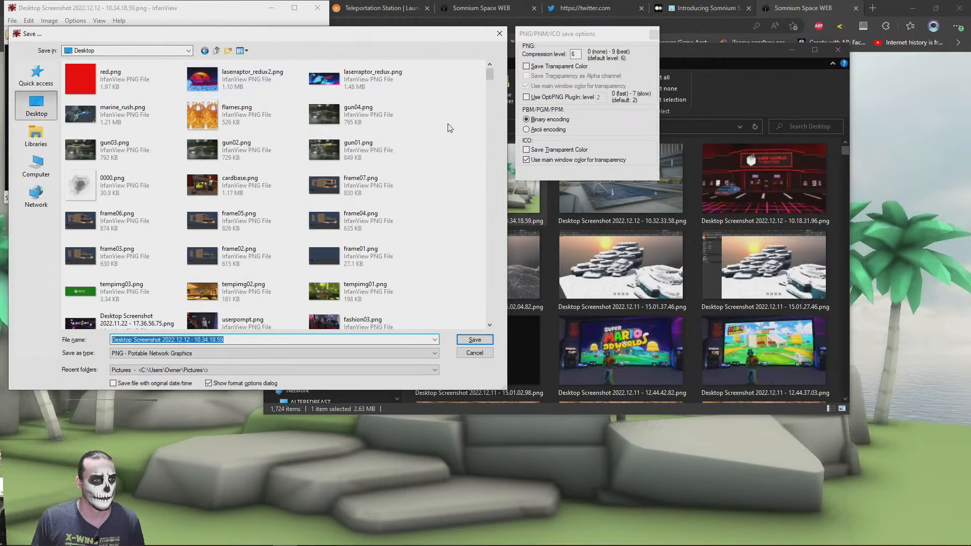
{"action": "right_click", "coordinate": [321, 105]}
{"action": "mouse_move", "coordinate": [354, 123]}
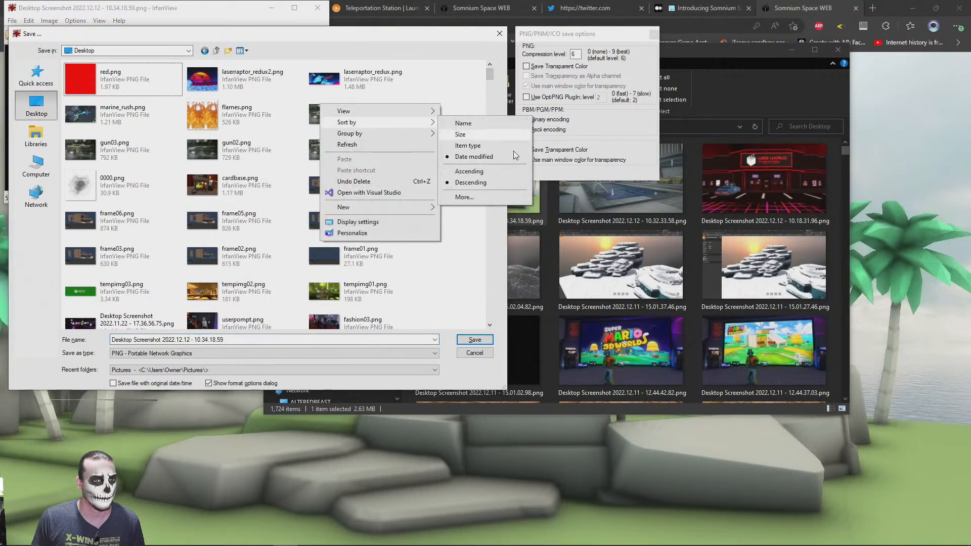
{"action": "left_click", "coordinate": [470, 172]}
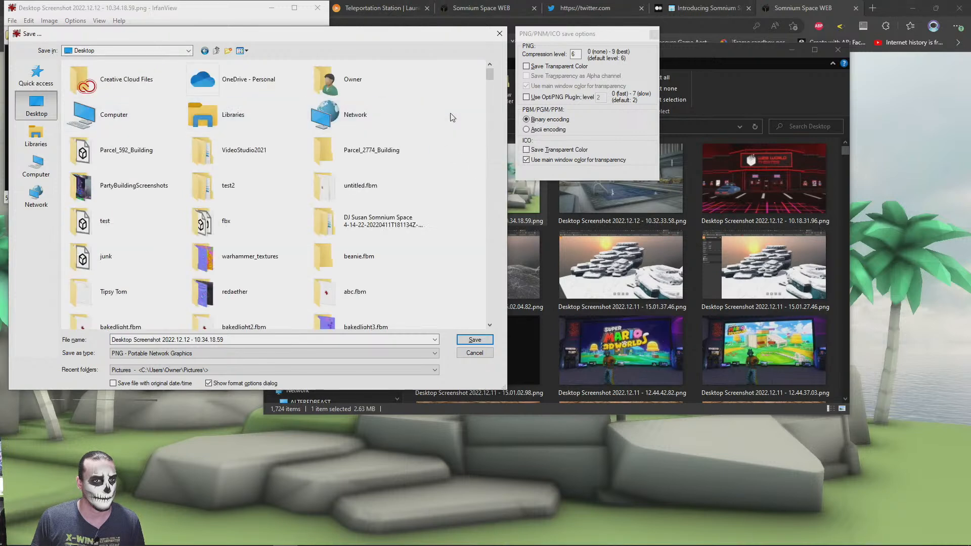
{"action": "right_click", "coordinate": [330, 115]}
{"action": "mouse_move", "coordinate": [357, 132]}
{"action": "left_click", "coordinate": [501, 166]}
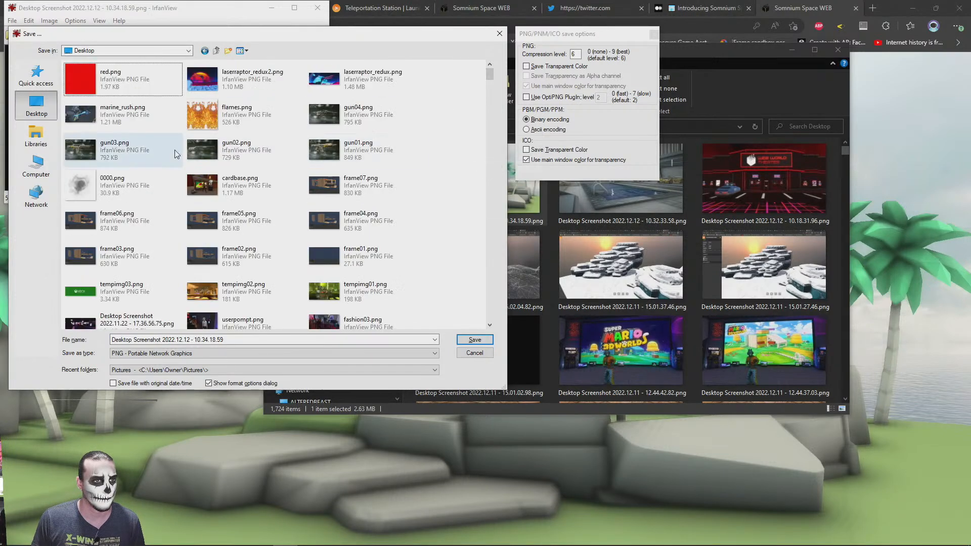
Save the resized image as a JPG based on the parcelshot_925.jpg file name with a new ending, and close the image viewer
{"action": "left_click", "coordinate": [171, 354]}
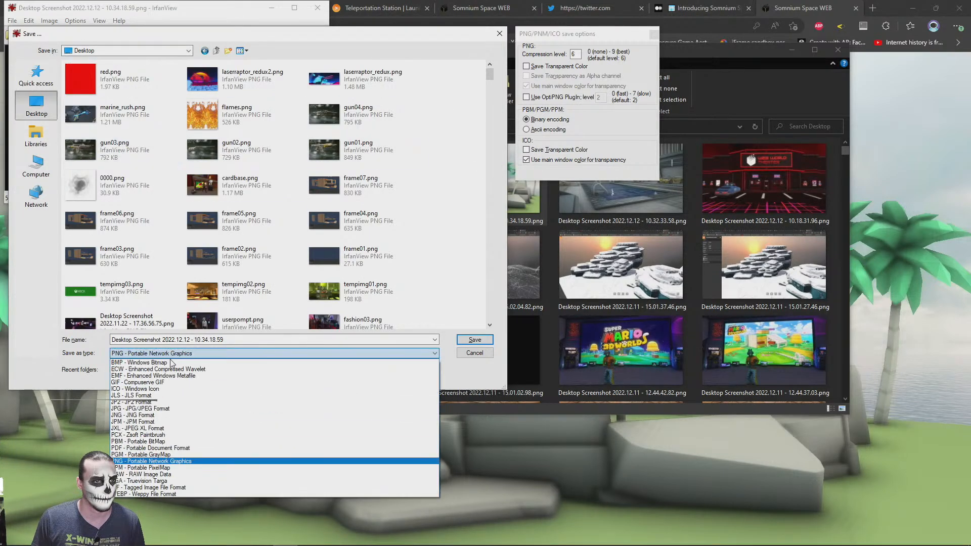
{"action": "left_click", "coordinate": [141, 409]}
{"action": "left_click", "coordinate": [126, 81]}
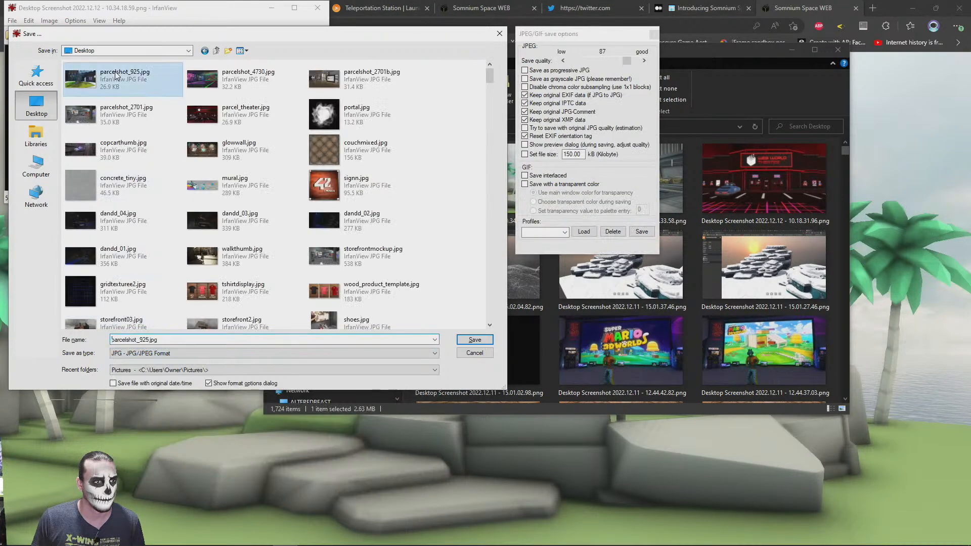
{"action": "left_click", "coordinate": [183, 341]}
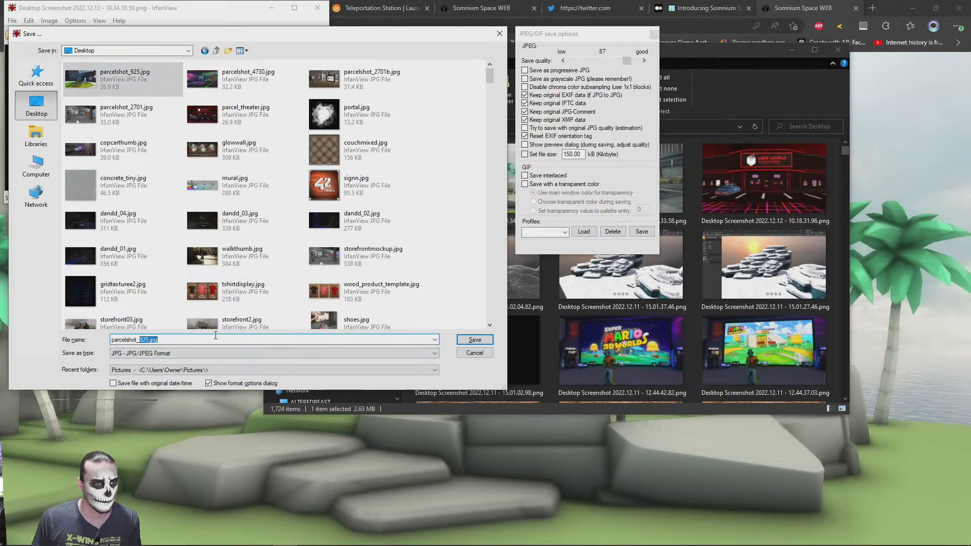
{"action": "key", "text": "Return"}
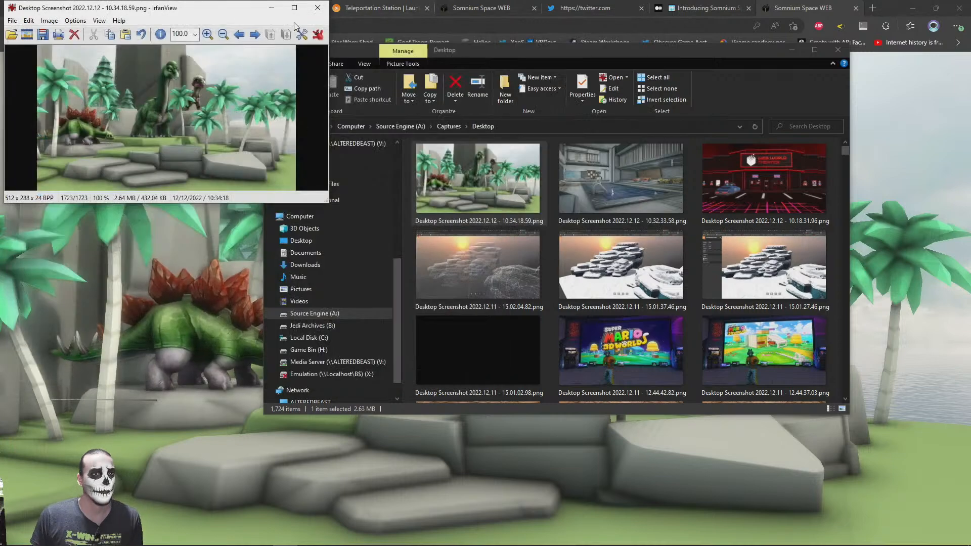
{"action": "left_click", "coordinate": [319, 7]}
Return to the Teleportation Station editor in the browser, view the Art Gallery doorway and inspect the parcelshot_2701b.jpg texture
{"action": "left_click", "coordinate": [887, 5]}
{"action": "left_click", "coordinate": [701, 7]}
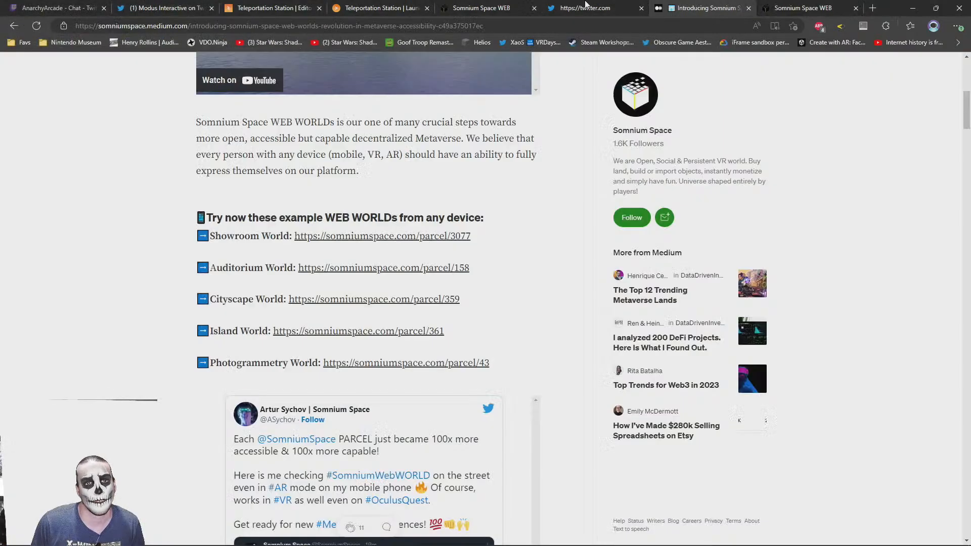
{"action": "left_click", "coordinate": [485, 5]}
{"action": "left_click", "coordinate": [335, 6]}
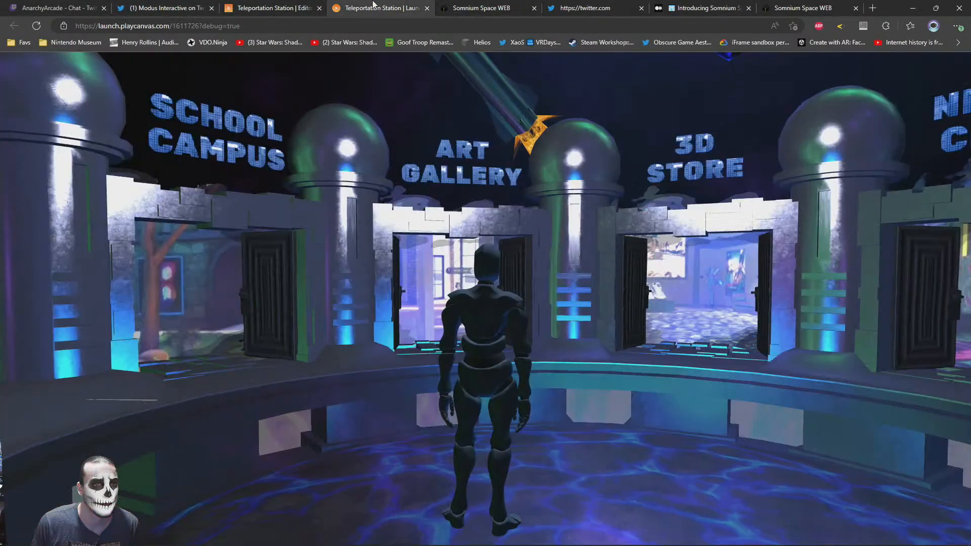
{"action": "left_click", "coordinate": [243, 6]}
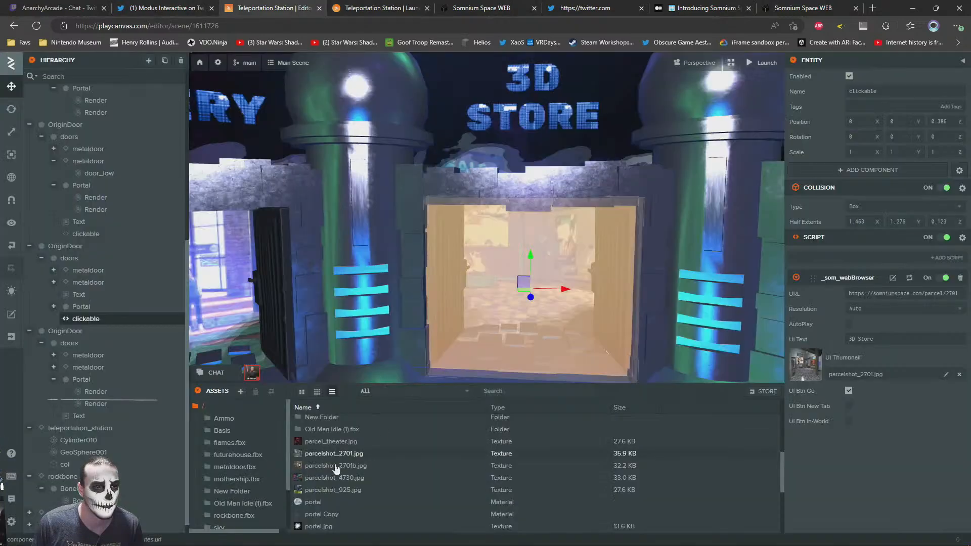
{"action": "right_click_drag", "start_coordinate": [524, 246], "coordinate": [455, 250]}
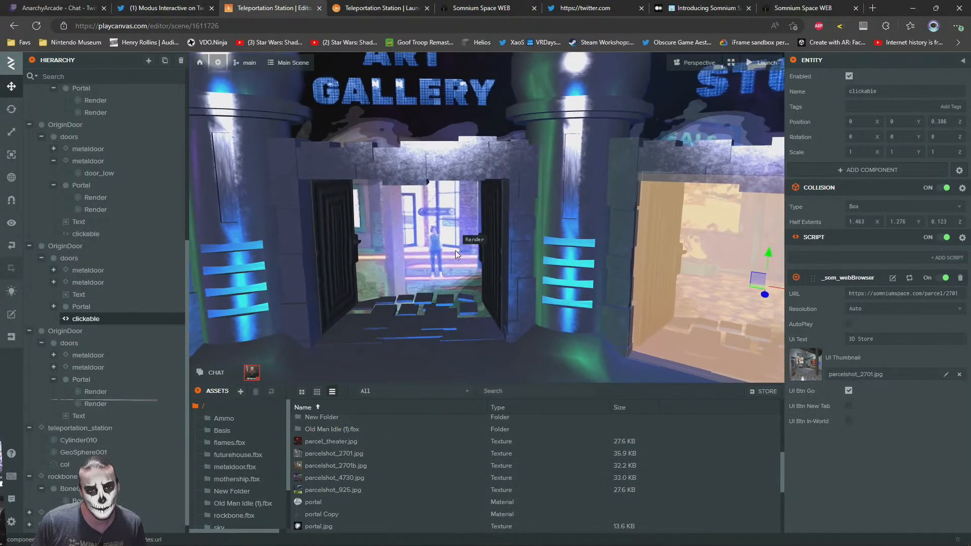
{"action": "left_click", "coordinate": [311, 472]}
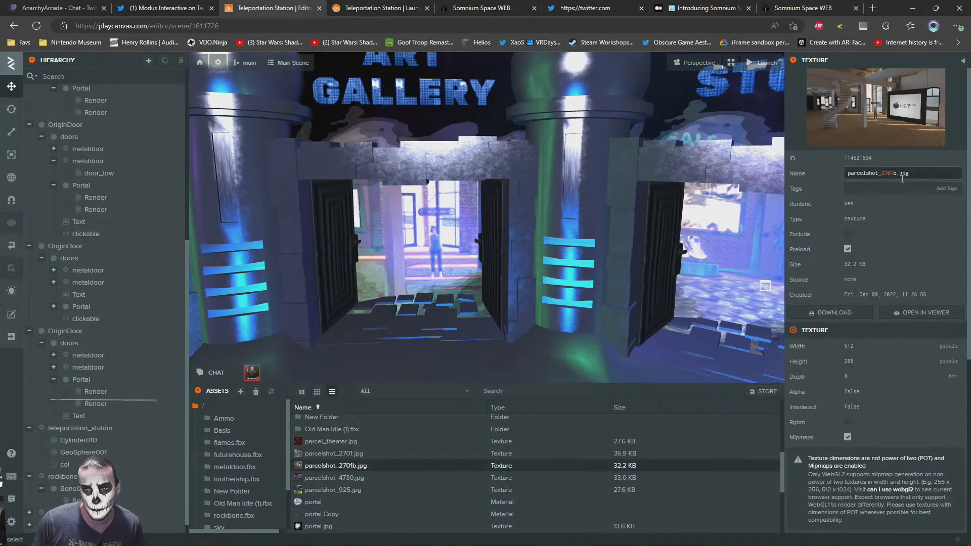
{"action": "mouse_move", "coordinate": [11, 516]}
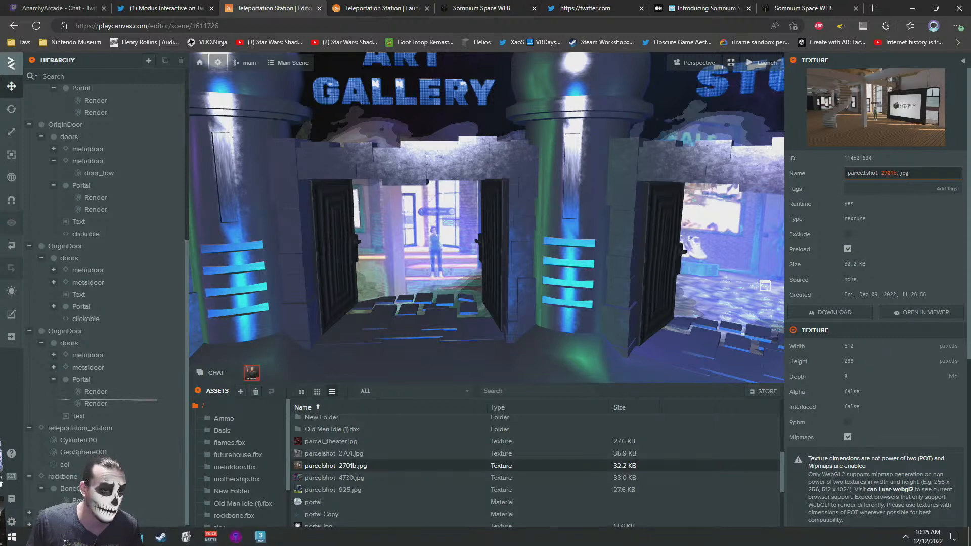
Switch to File Explorer, open the Desktop folder and try to rename parcelshot_361.jpg as parcelshot_2701b.jpg
{"action": "left_click", "coordinate": [61, 537]}
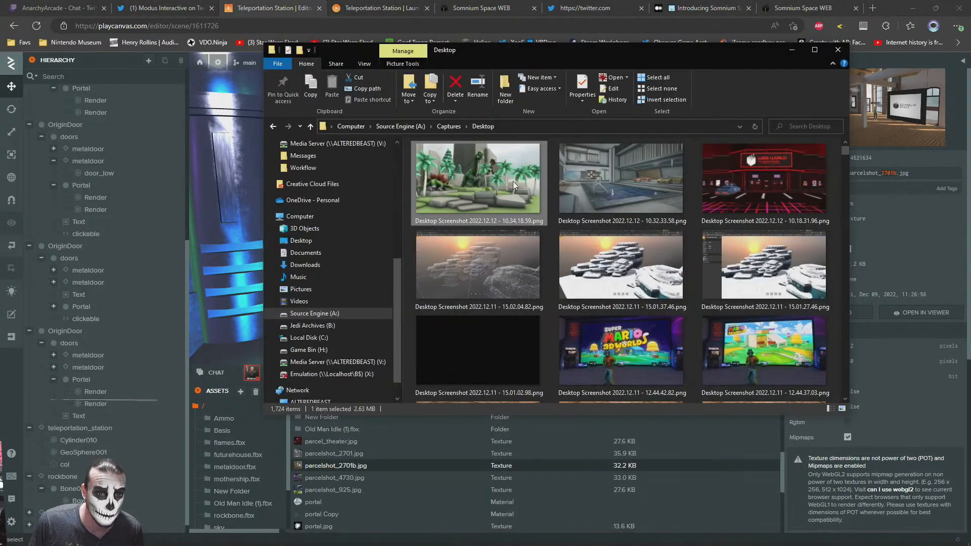
{"action": "left_click", "coordinate": [302, 242]}
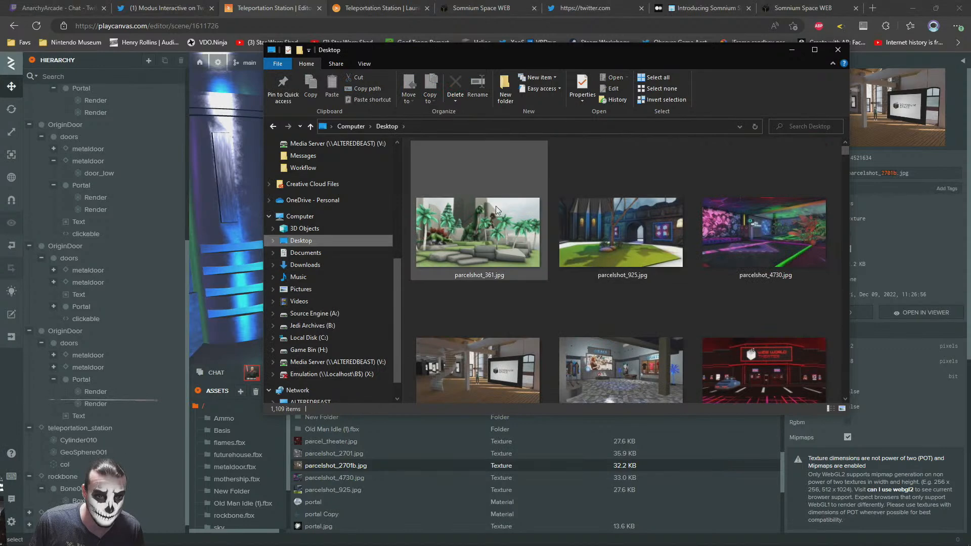
{"action": "left_click", "coordinate": [481, 276]}
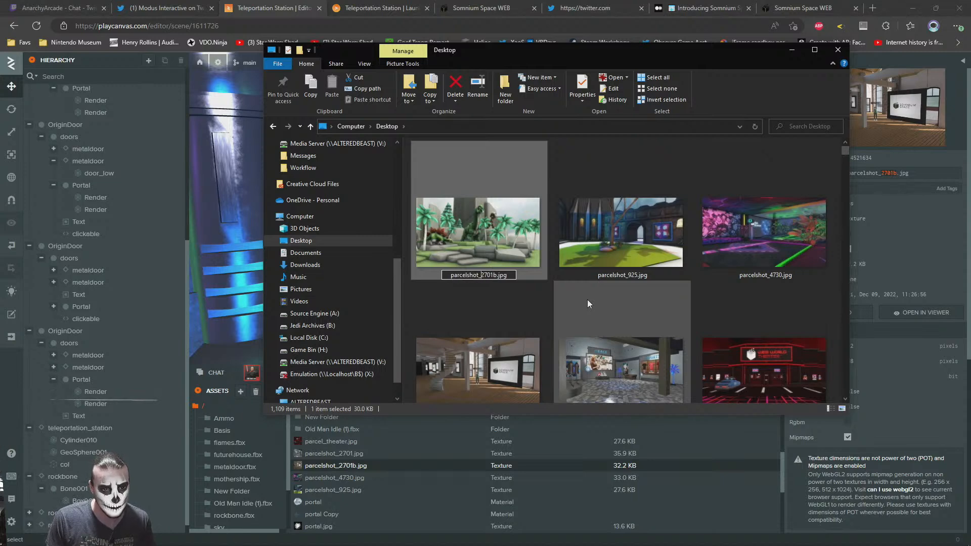
{"action": "key", "text": "Return"}
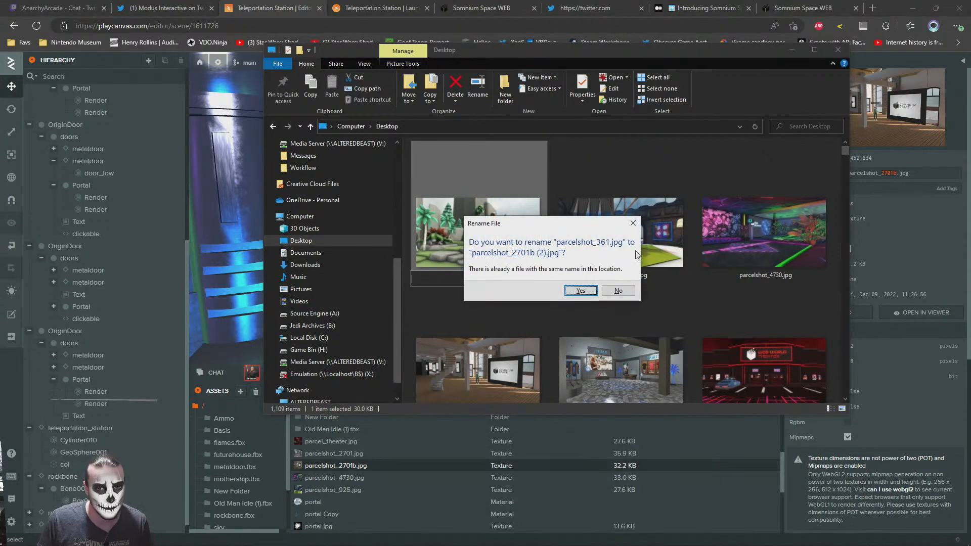
{"action": "left_click", "coordinate": [637, 224]}
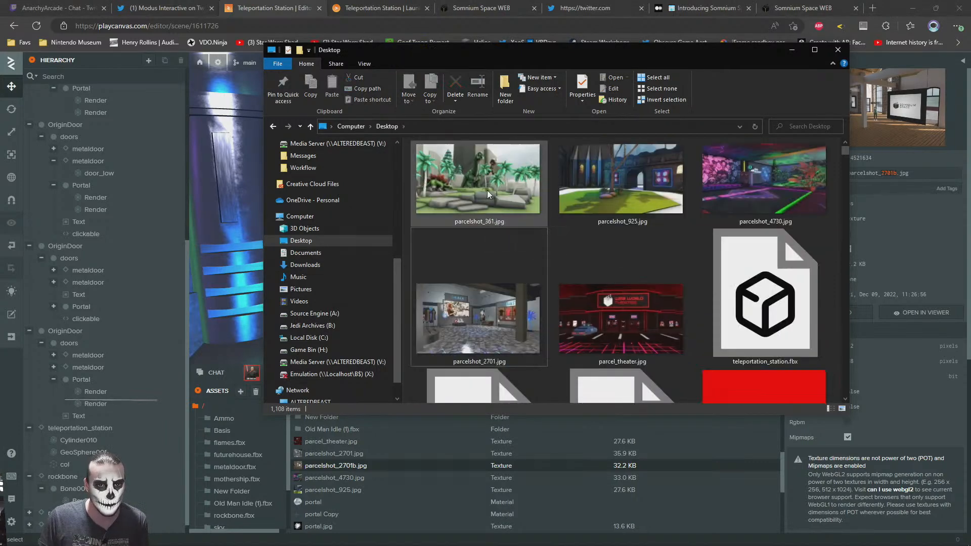
Rename the dinosaur island image as parcelshot_2701b.jpg and upload it to the editor's assets, replacing the texture of that name
{"action": "left_click", "coordinate": [482, 224]}
{"action": "key", "text": "Right"}
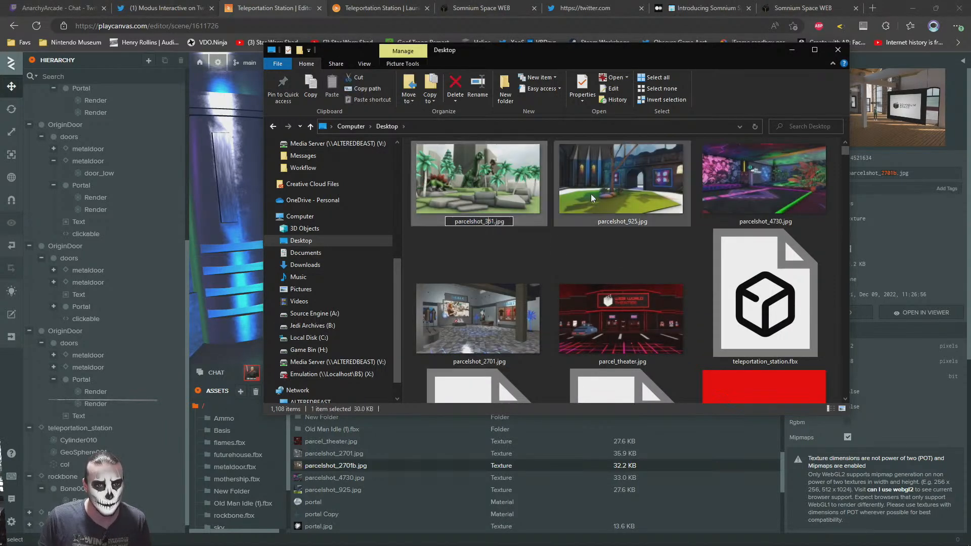
{"action": "key", "text": "BackSpace"}
{"action": "key", "text": "BackSpace"}
{"action": "key", "text": "BackSpace"}
{"action": "type", "text": "2701b"}
{"action": "key", "text": "Return"}
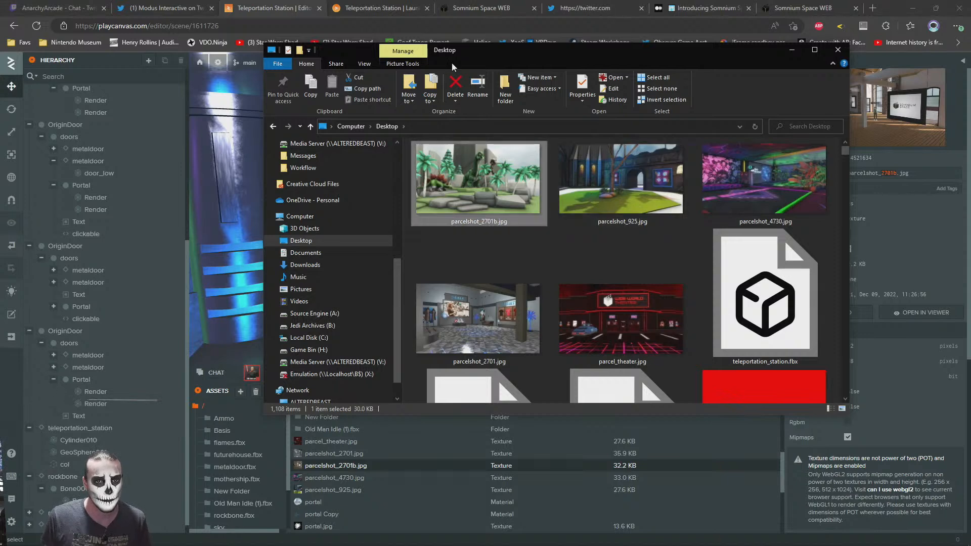
{"action": "left_click_drag", "start_coordinate": [498, 192], "coordinate": [611, 463]}
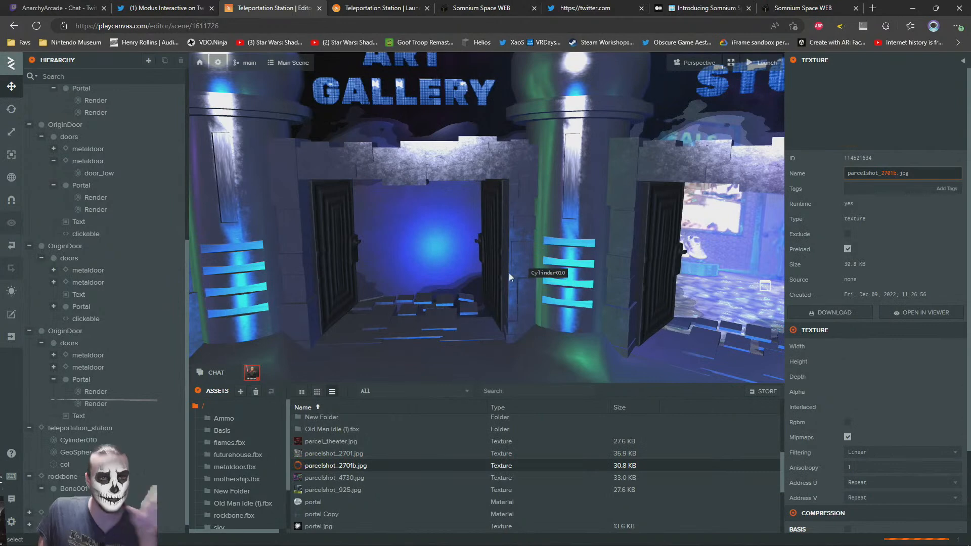
Copy the 3D Store doorway's clickable entity and paste it under the Art Gallery doorway's doors entity
{"action": "left_click", "coordinate": [433, 234]}
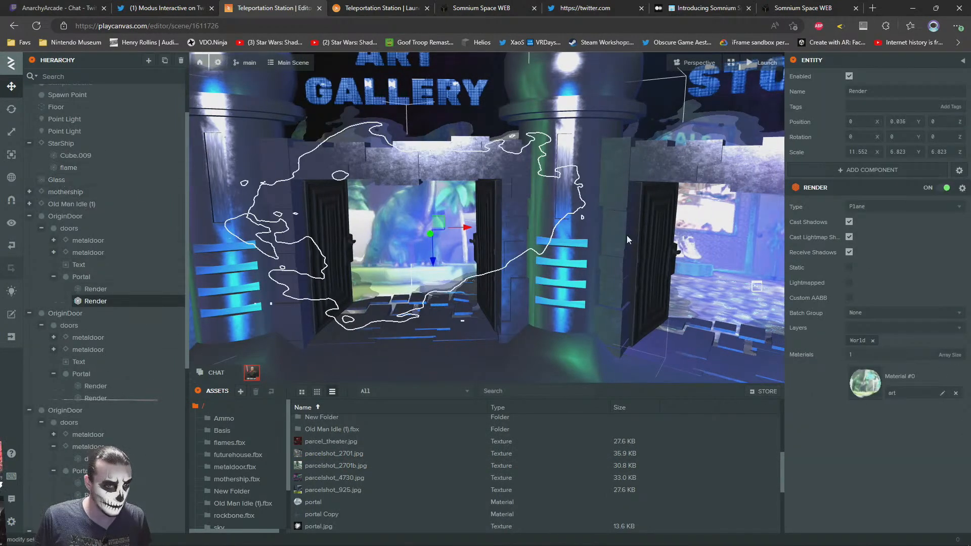
{"action": "left_click", "coordinate": [722, 264]}
{"action": "left_click", "coordinate": [86, 316]}
{"action": "right_click", "coordinate": [87, 316]}
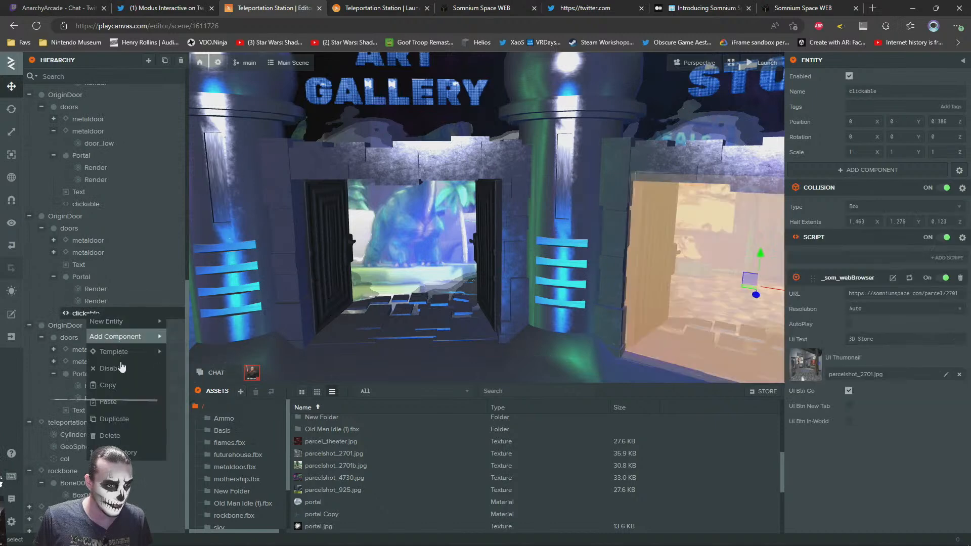
{"action": "left_click", "coordinate": [115, 384]}
{"action": "left_click", "coordinate": [395, 250]}
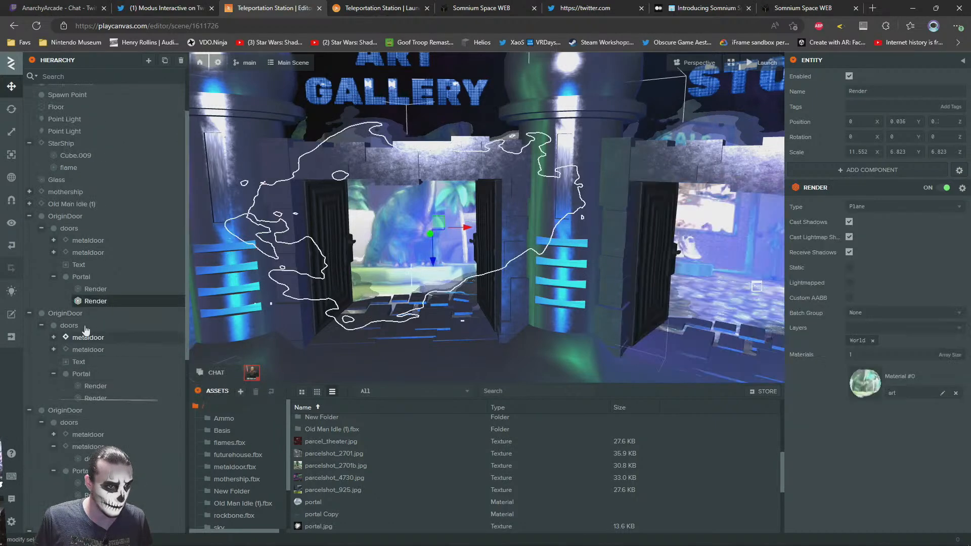
{"action": "right_click", "coordinate": [65, 237]}
{"action": "left_click", "coordinate": [105, 326]}
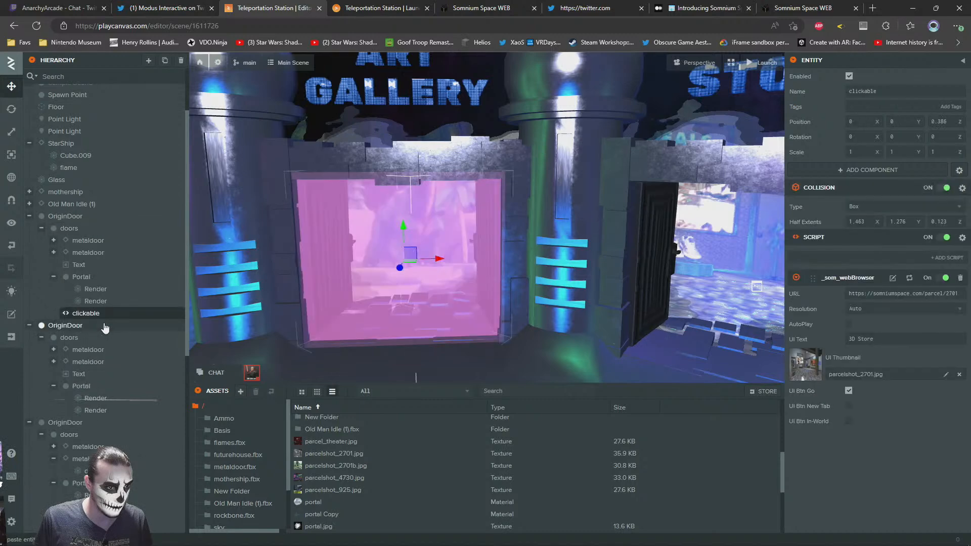
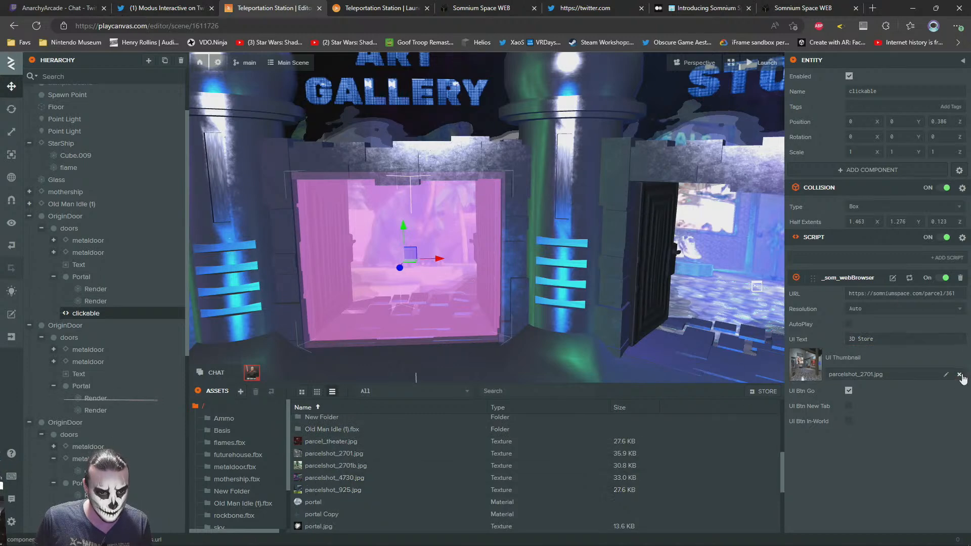
Replace the UI thumbnail of the Art Gallery door's clickable entity with parcelshot_2701b.jpg
{"action": "left_click_drag", "start_coordinate": [324, 469], "coordinate": [538, 461]}
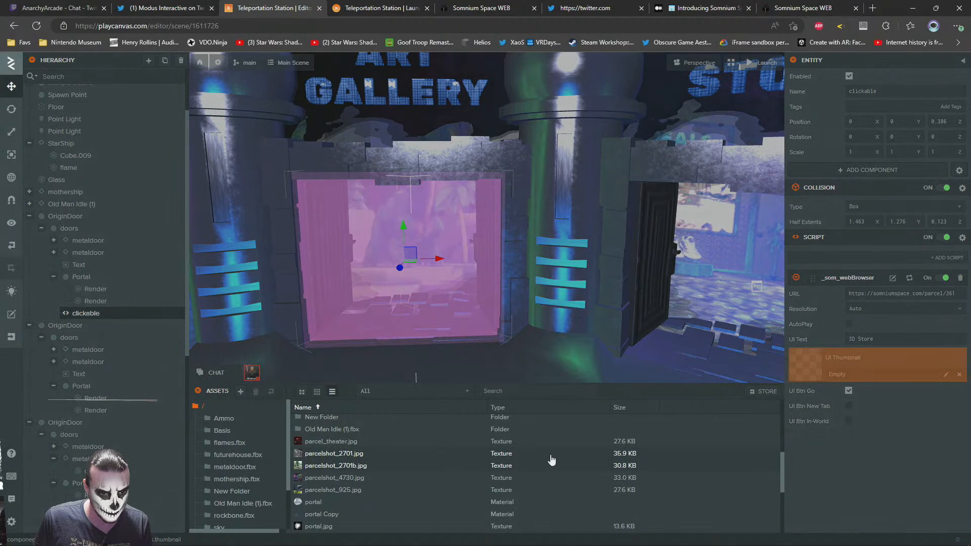
{"action": "left_click_drag", "start_coordinate": [828, 389], "coordinate": [814, 377]}
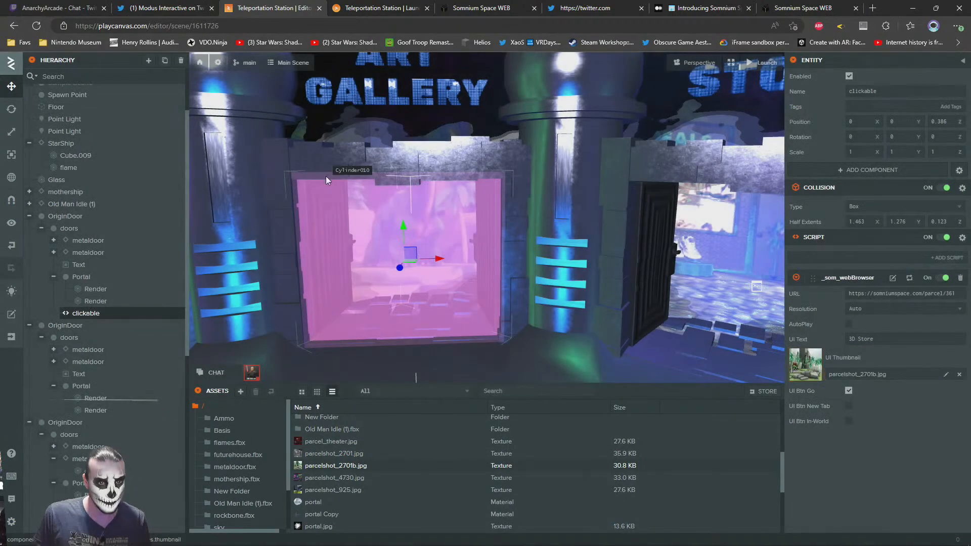
Inspect the Night Club door's portal material and the web browser script settings of its clickable entity
{"action": "right_click_drag", "start_coordinate": [375, 216], "coordinate": [508, 204]}
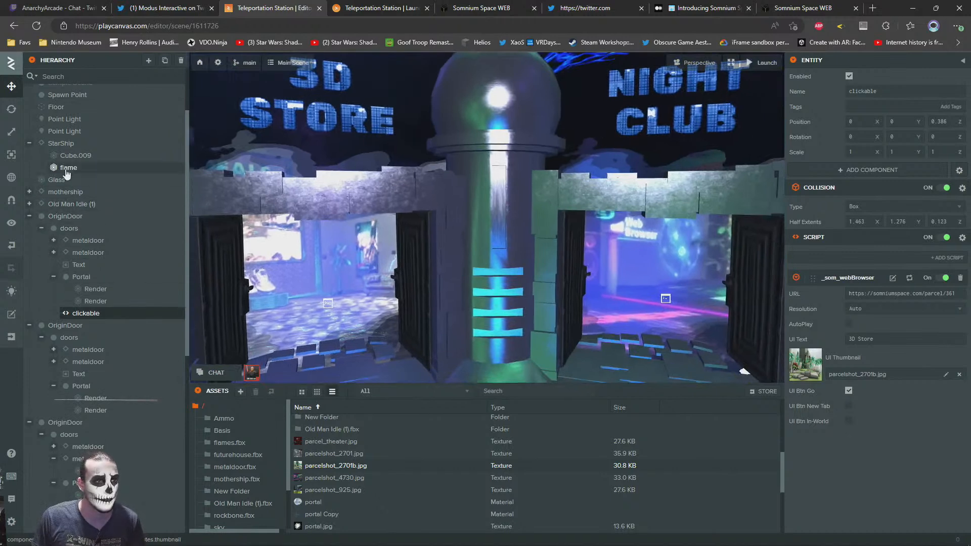
{"action": "left_click", "coordinate": [668, 270]}
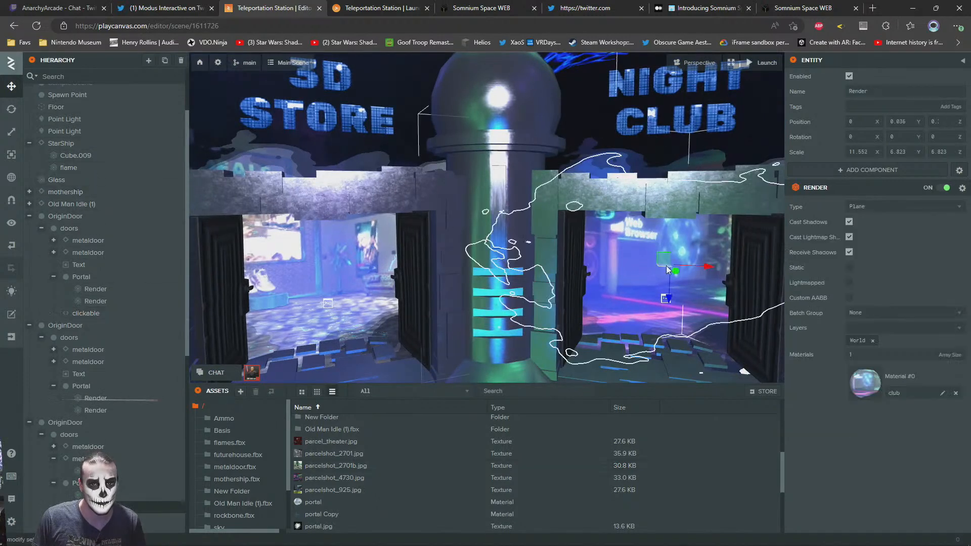
{"action": "left_click", "coordinate": [865, 387]}
{"action": "left_click", "coordinate": [653, 244]}
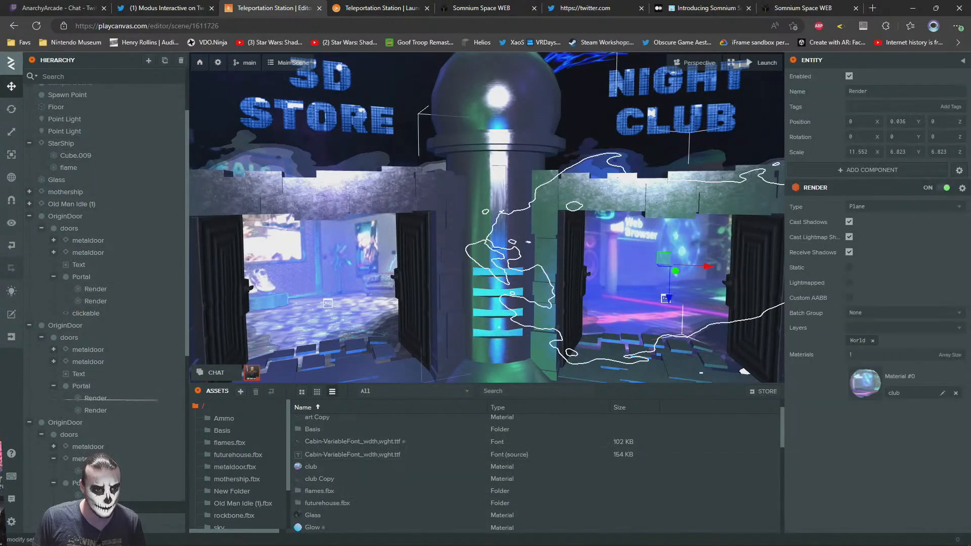
{"action": "scroll", "coordinate": [93, 422], "scroll_direction": "down", "scroll_amount": 2}
{"action": "left_click", "coordinate": [86, 439]}
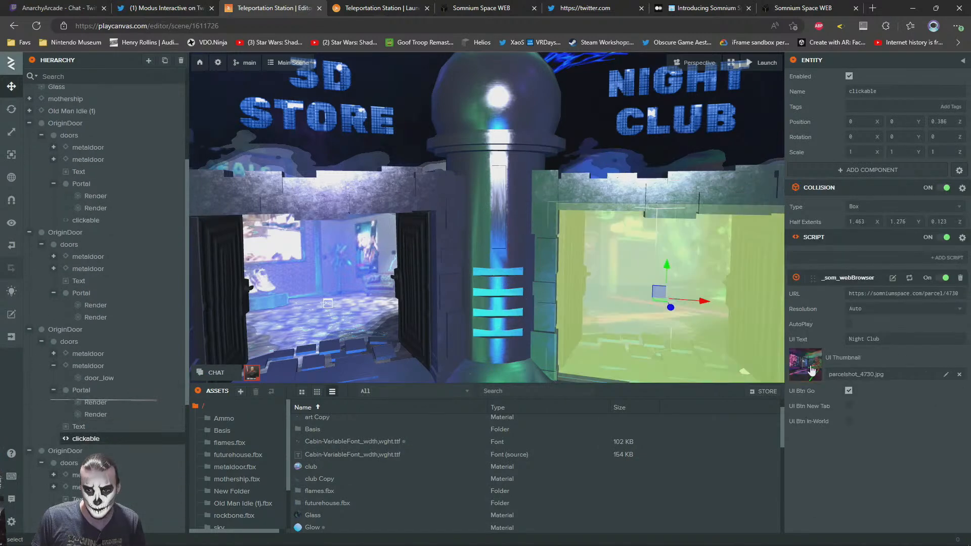
Check the 3D Store door's portal plane in the scene, and reselect the Art Gallery door's clickable entity
{"action": "scroll", "coordinate": [126, 329], "scroll_direction": "down", "scroll_amount": 4}
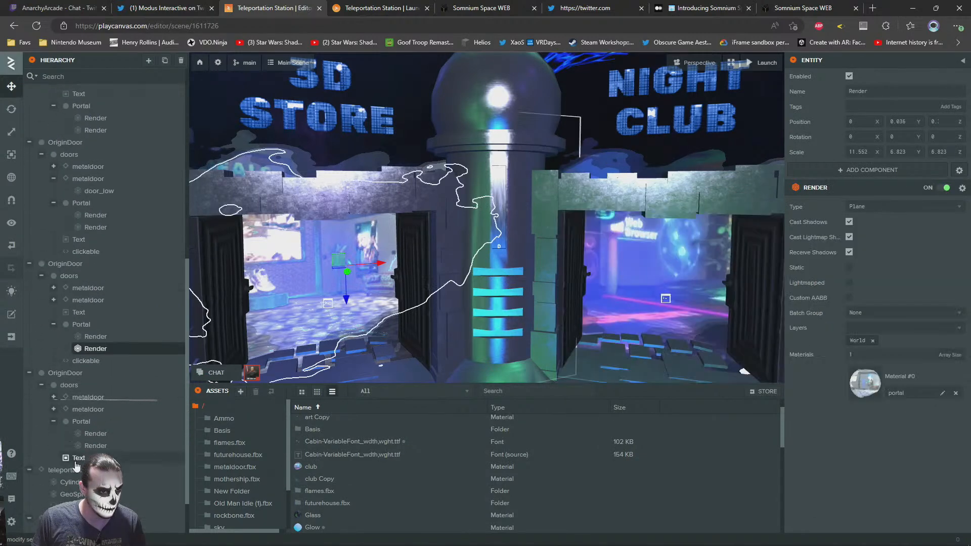
{"action": "left_click", "coordinate": [167, 356]}
{"action": "left_click_drag", "start_coordinate": [517, 293], "coordinate": [470, 263]}
{"action": "left_click", "coordinate": [493, 247]}
{"action": "left_click", "coordinate": [86, 313]}
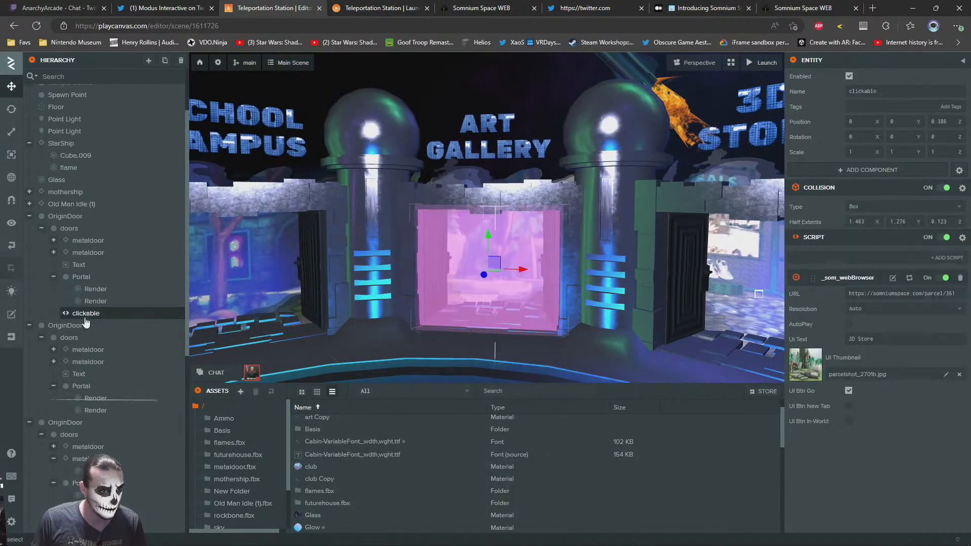
{"action": "right_click", "coordinate": [86, 316]}
Change the Art Gallery door's sign text to "DINO ISLAND" on two lines
{"action": "left_click", "coordinate": [486, 123]}
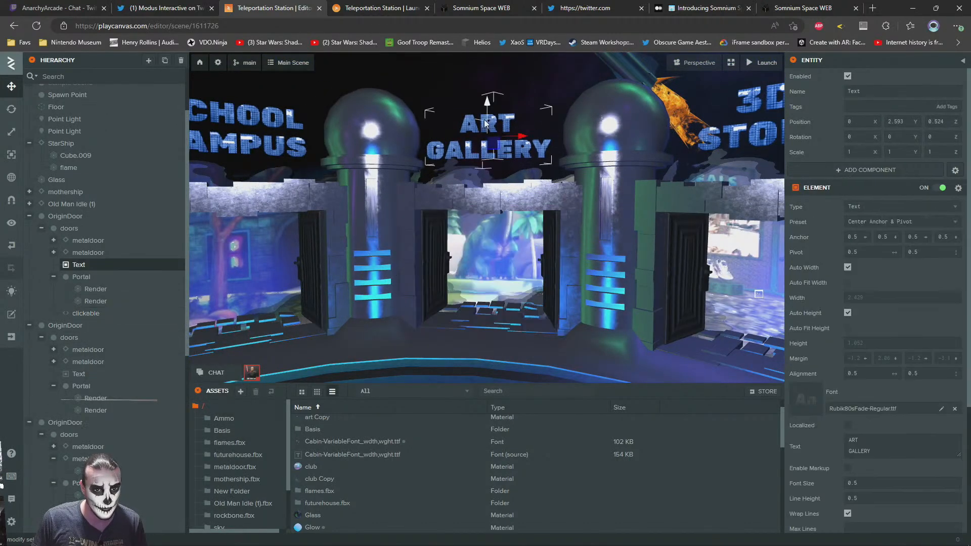
{"action": "left_click_drag", "start_coordinate": [878, 452], "coordinate": [644, 383]}
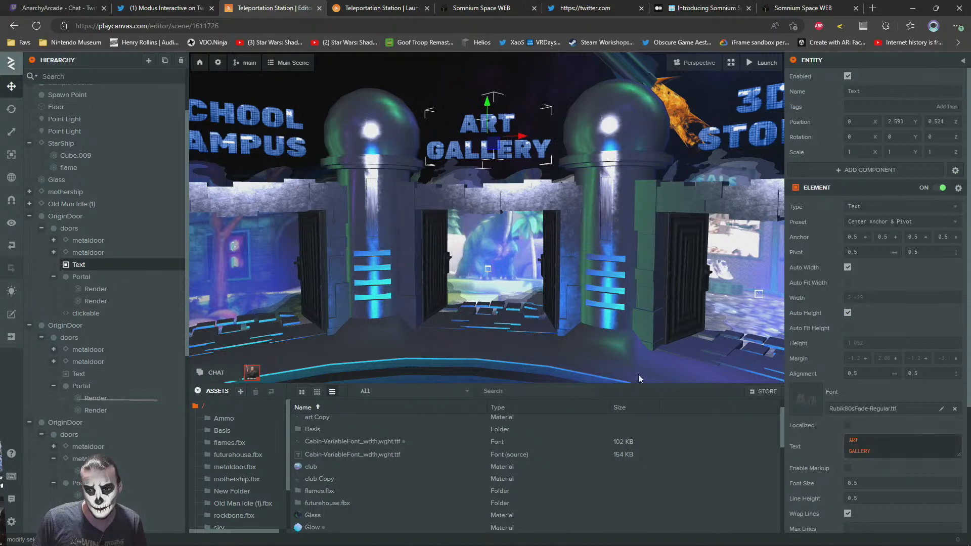
{"action": "type", "text": "DINO"}
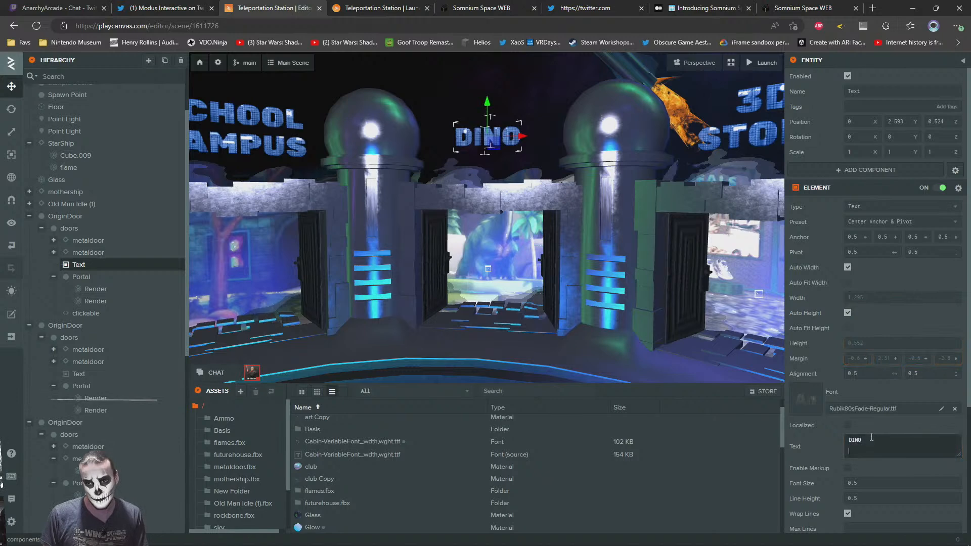
{"action": "type", "text": " ISLAND"}
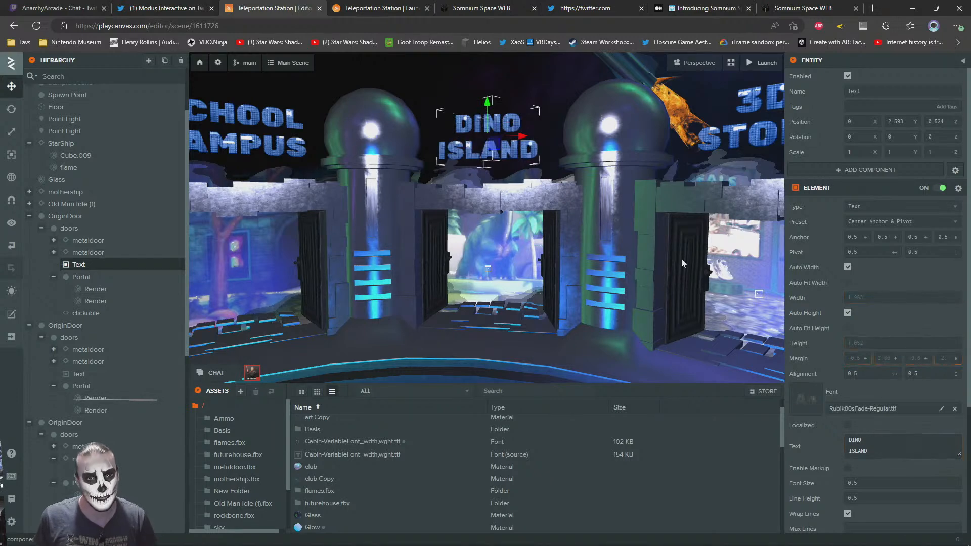
{"action": "left_click", "coordinate": [435, 89]}
Inspect the School Campus door's portal plane and view the dinosaur parcel in Somnium Space
{"action": "right_click_drag", "start_coordinate": [526, 221], "coordinate": [461, 215]}
{"action": "left_click", "coordinate": [462, 229]}
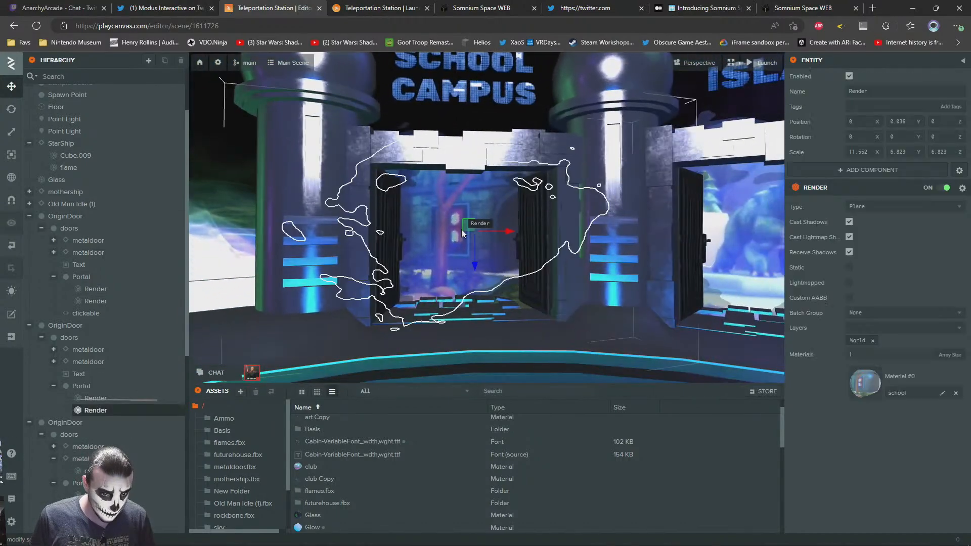
{"action": "left_click", "coordinate": [810, 7]}
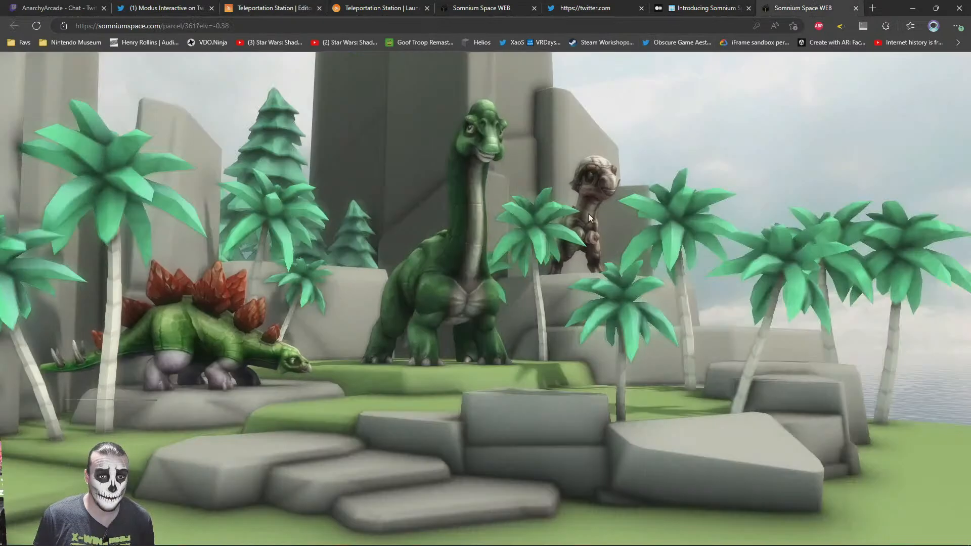
Open the Popular Parcels list on the Web World Theater parcel page, scan its thumbnails to the end and close it
{"action": "left_click", "coordinate": [472, 7]}
{"action": "left_click", "coordinate": [483, 465]}
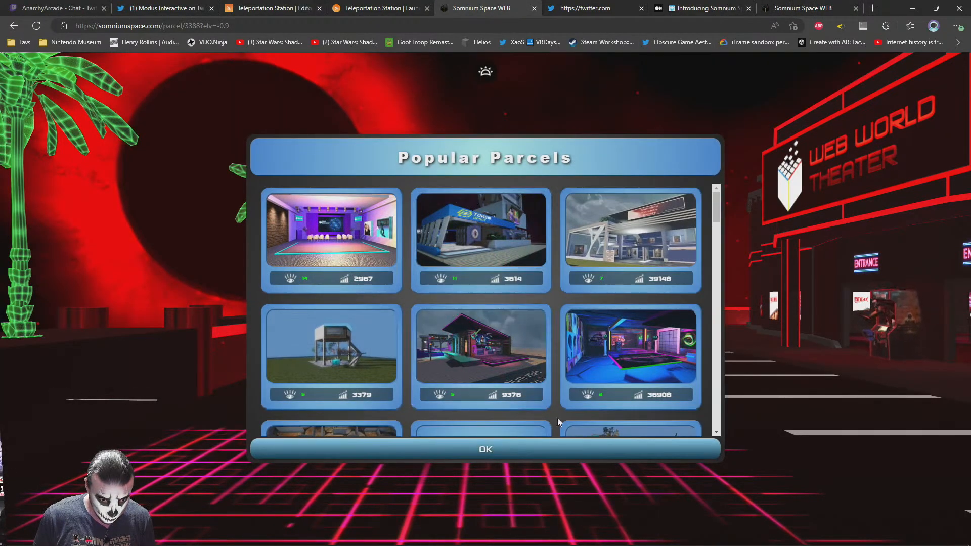
{"action": "scroll", "coordinate": [555, 415], "scroll_direction": "down", "scroll_amount": 5}
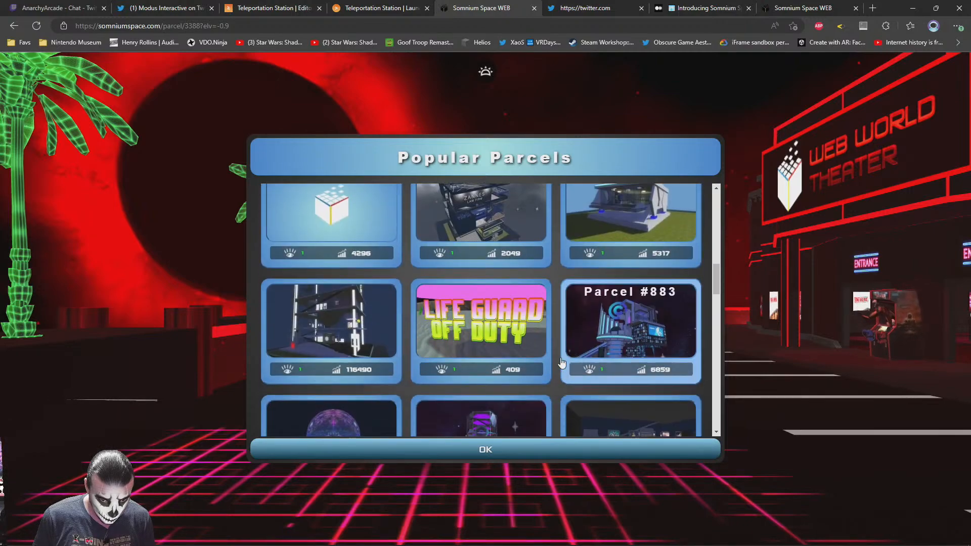
{"action": "scroll", "coordinate": [564, 394], "scroll_direction": "down", "scroll_amount": 5}
{"action": "scroll", "coordinate": [561, 364], "scroll_direction": "down", "scroll_amount": 5}
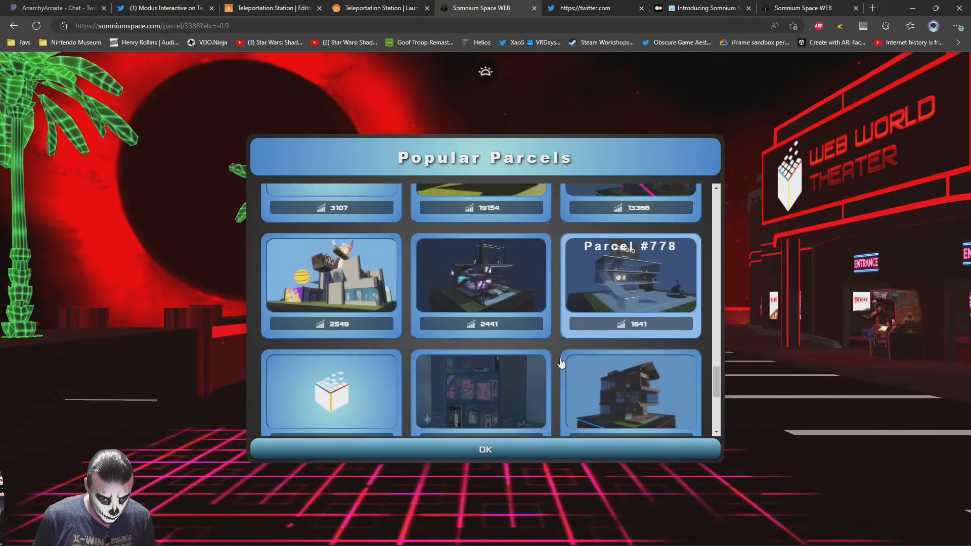
{"action": "scroll", "coordinate": [558, 356], "scroll_direction": "down", "scroll_amount": 3}
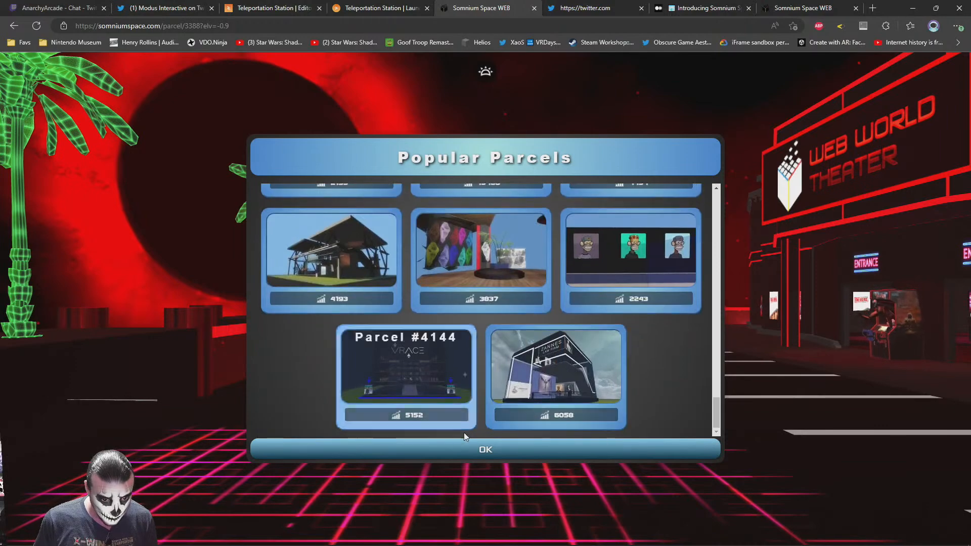
{"action": "left_click", "coordinate": [467, 449]}
Reopen the Popular Parcels list to reload it, examine every parcel thumbnail again and close it
{"action": "left_click", "coordinate": [471, 466]}
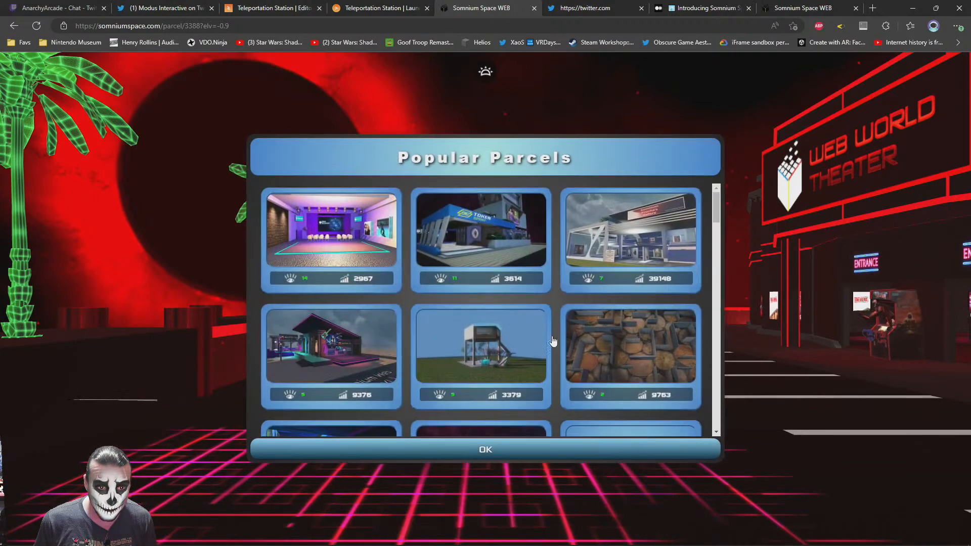
{"action": "scroll", "coordinate": [565, 343], "scroll_direction": "down", "scroll_amount": 2}
{"action": "scroll", "coordinate": [556, 345], "scroll_direction": "down", "scroll_amount": 8}
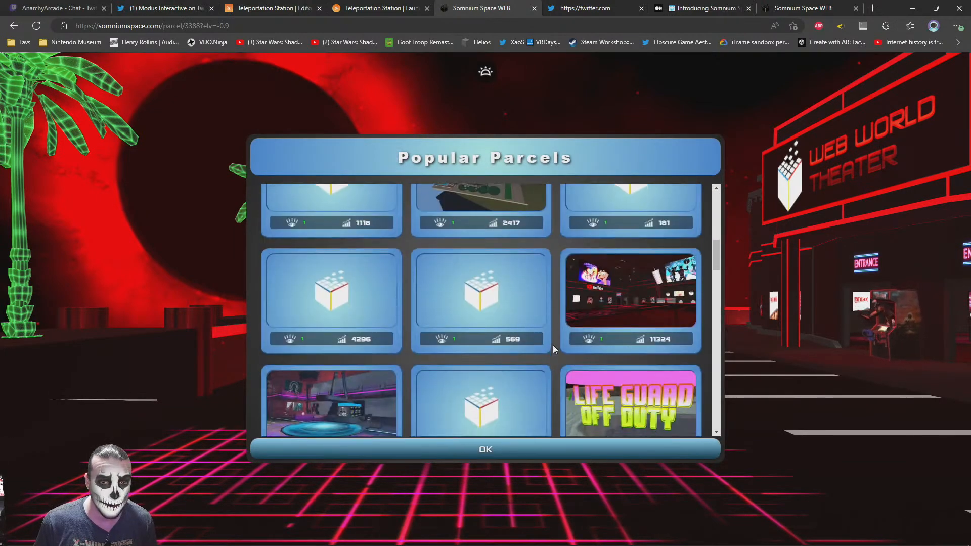
{"action": "scroll", "coordinate": [554, 345], "scroll_direction": "down", "scroll_amount": 10}
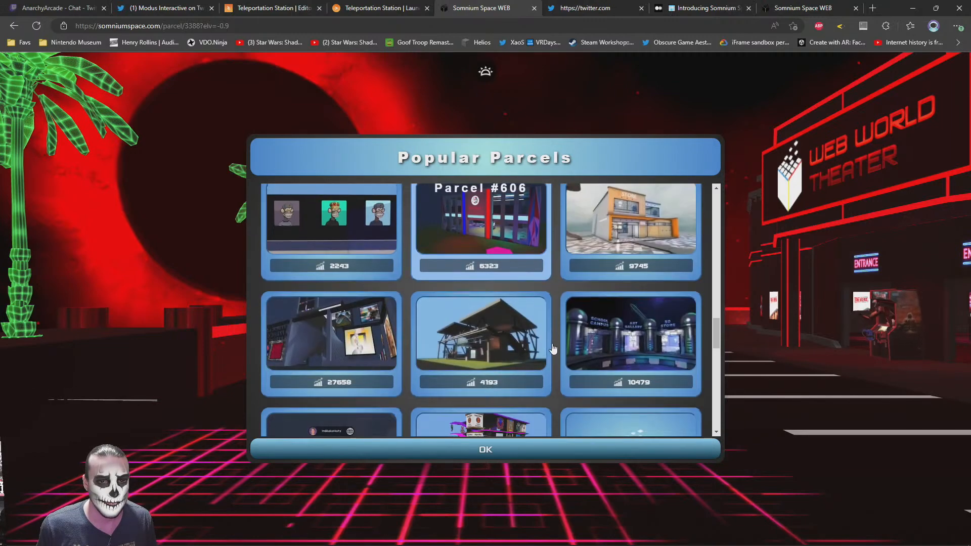
{"action": "scroll", "coordinate": [554, 347], "scroll_direction": "down", "scroll_amount": 4}
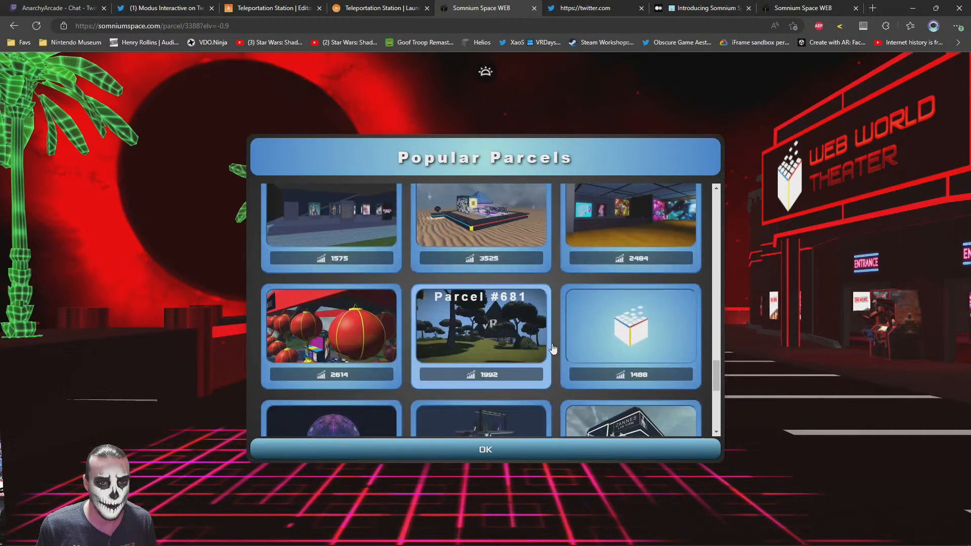
{"action": "scroll", "coordinate": [556, 336], "scroll_direction": "down", "scroll_amount": 2}
{"action": "scroll", "coordinate": [555, 334], "scroll_direction": "down", "scroll_amount": 3}
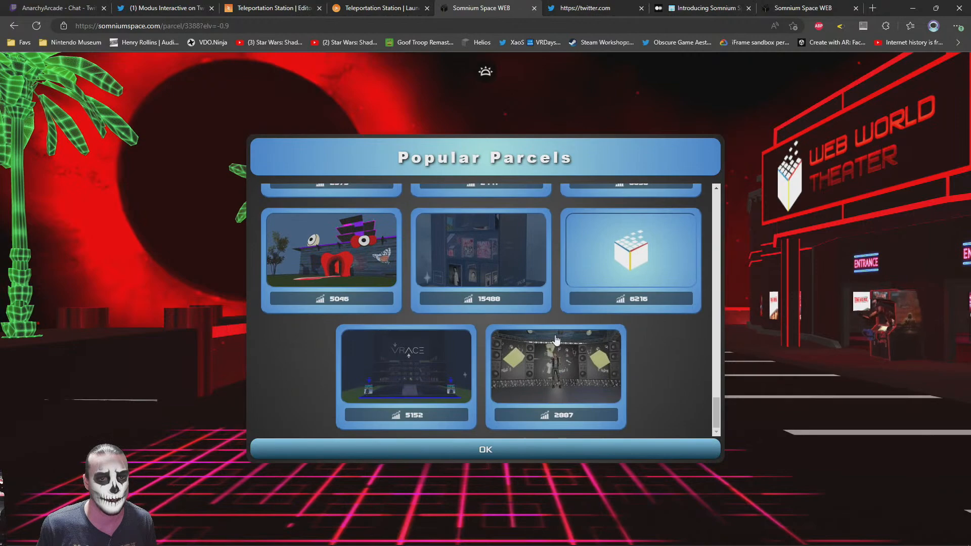
{"action": "left_click", "coordinate": [513, 448]}
Reload the Popular Parcels list two more times, looking through all the parcel thumbnails each time
{"action": "left_click", "coordinate": [483, 465]}
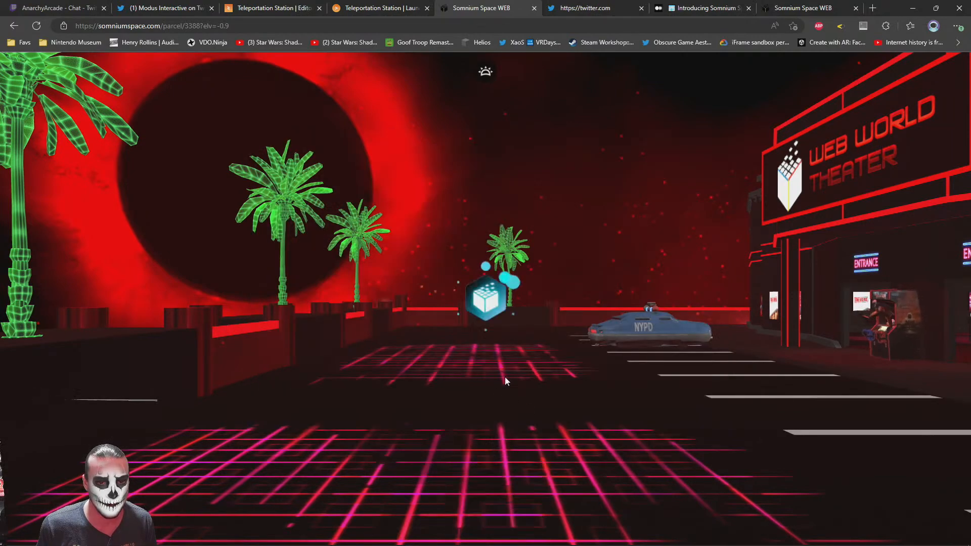
{"action": "scroll", "coordinate": [571, 309], "scroll_direction": "down", "scroll_amount": 5}
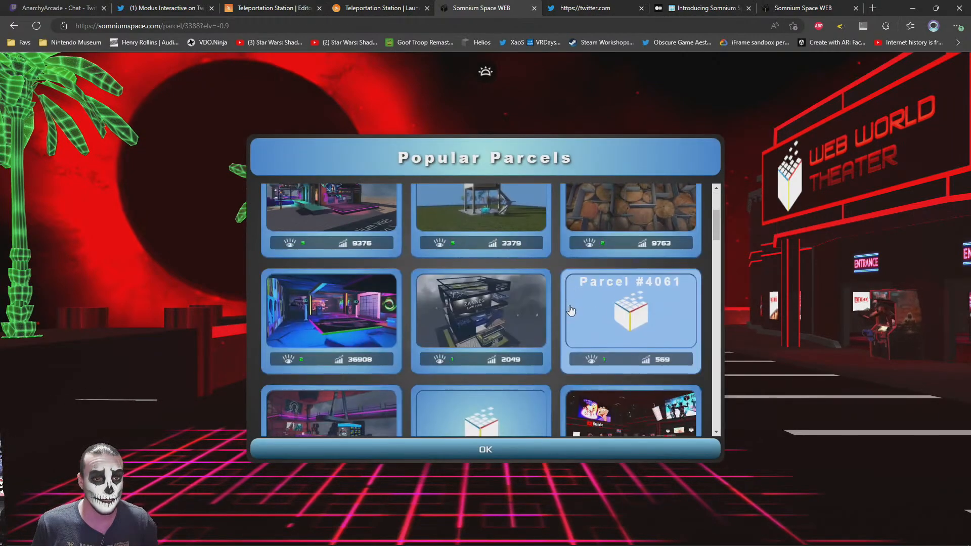
{"action": "scroll", "coordinate": [571, 310], "scroll_direction": "down", "scroll_amount": 10}
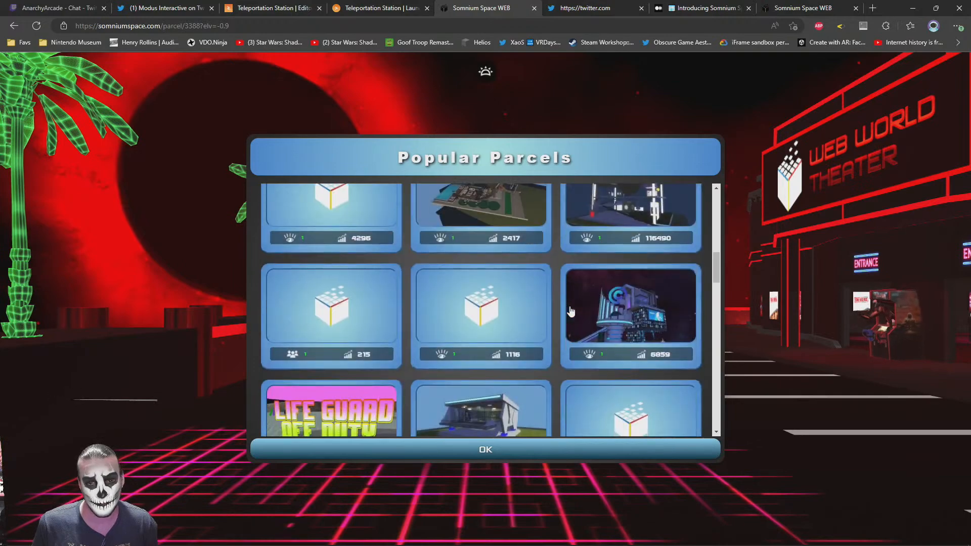
{"action": "scroll", "coordinate": [571, 310], "scroll_direction": "down", "scroll_amount": 10}
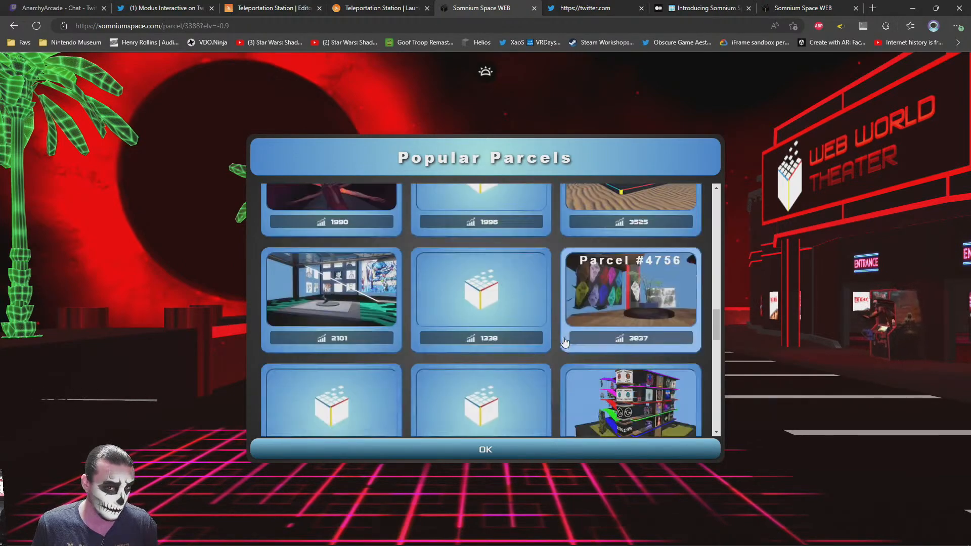
{"action": "scroll", "coordinate": [564, 342], "scroll_direction": "down", "scroll_amount": 10}
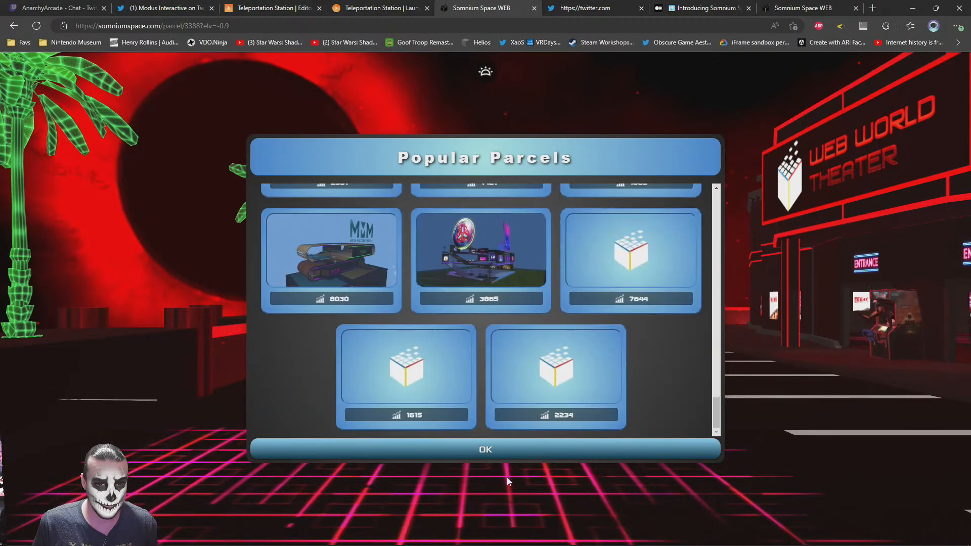
{"action": "left_click", "coordinate": [500, 449]}
{"action": "left_click", "coordinate": [517, 267]}
{"action": "scroll", "coordinate": [554, 337], "scroll_direction": "down", "scroll_amount": 5}
{"action": "scroll", "coordinate": [555, 337], "scroll_direction": "down", "scroll_amount": 10}
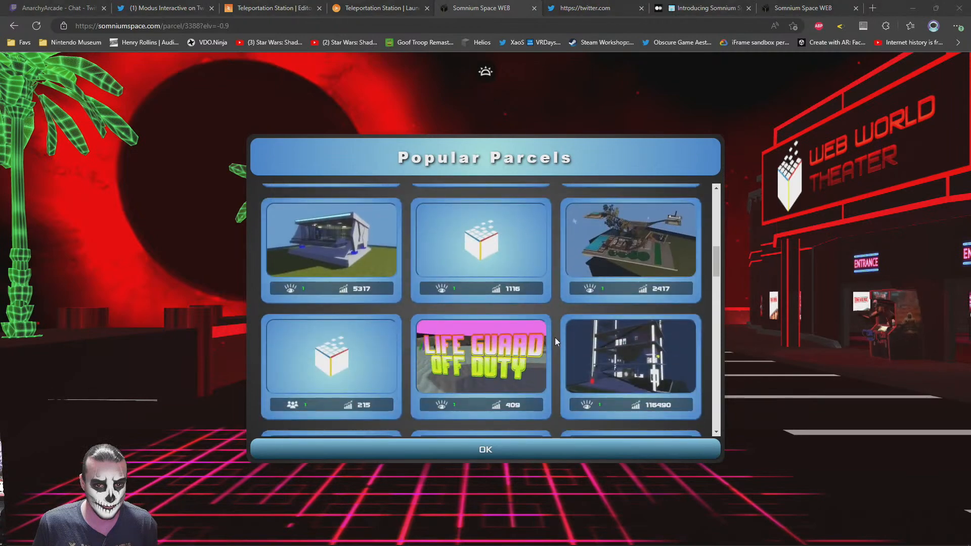
{"action": "scroll", "coordinate": [554, 338], "scroll_direction": "down", "scroll_amount": 8}
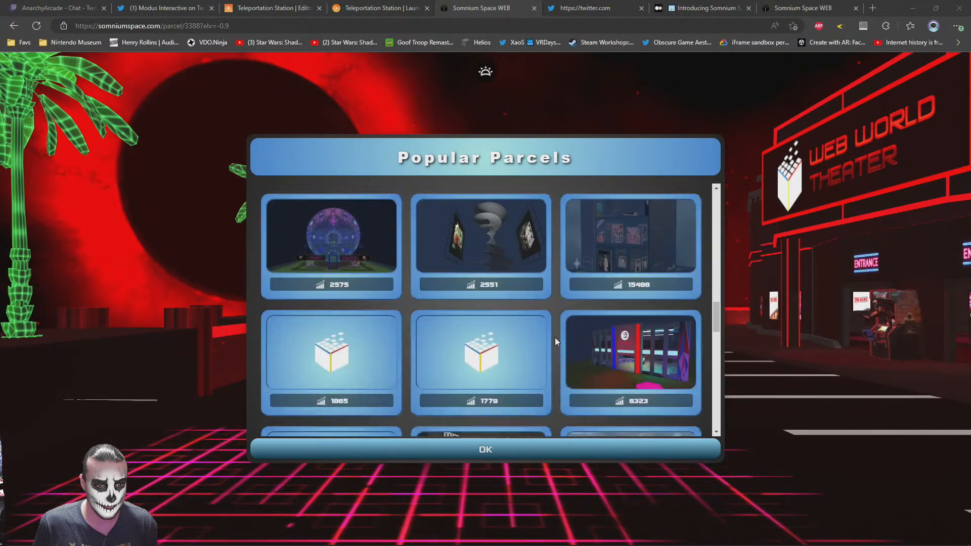
{"action": "scroll", "coordinate": [554, 338], "scroll_direction": "down", "scroll_amount": 6}
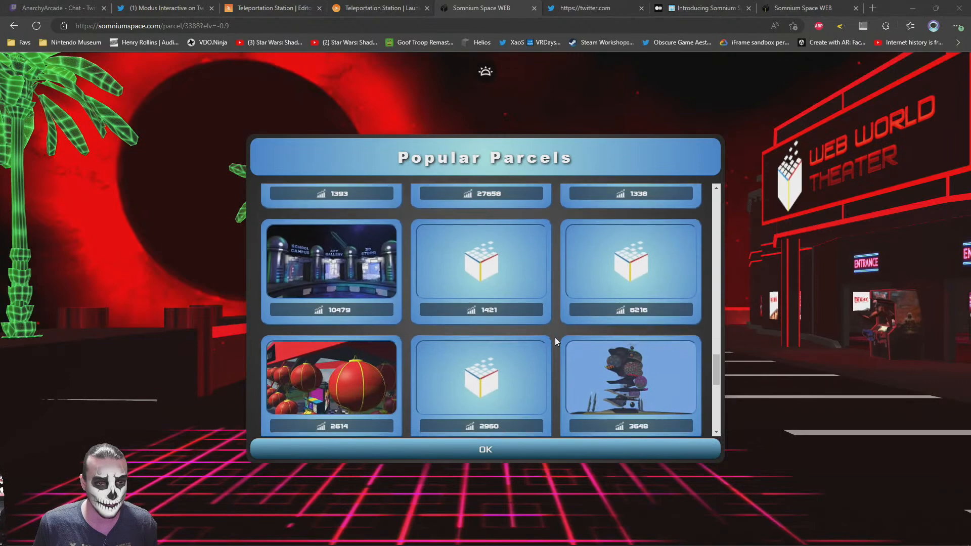
{"action": "scroll", "coordinate": [554, 338], "scroll_direction": "down", "scroll_amount": 3}
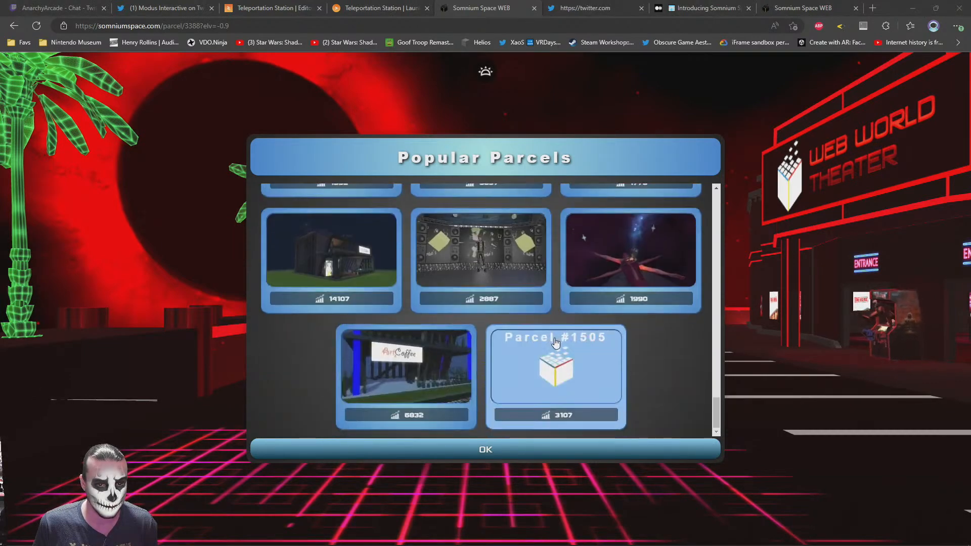
{"action": "left_click", "coordinate": [533, 454]}
Reload the Popular Parcels list and examine its thumbnails as far as Parcel #925
{"action": "left_click", "coordinate": [466, 461]}
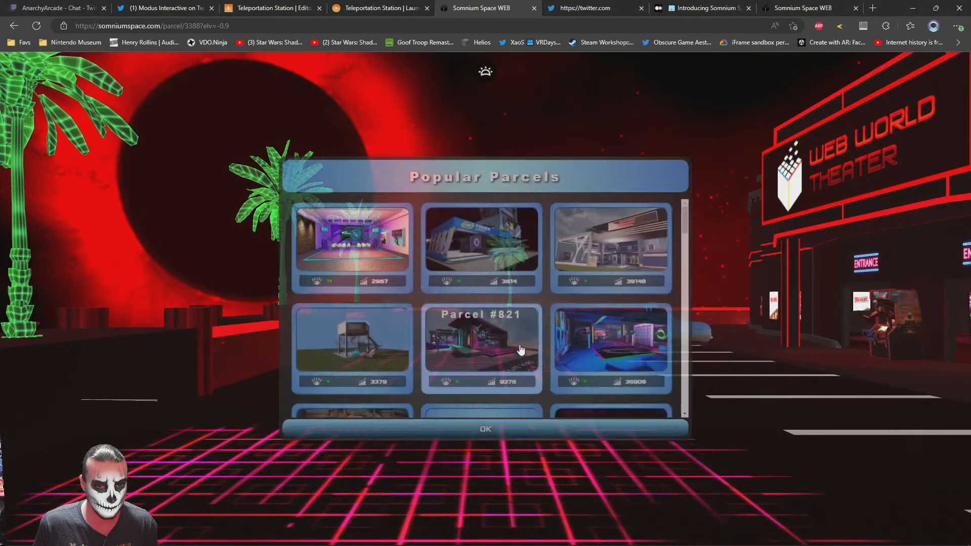
{"action": "scroll", "coordinate": [557, 343], "scroll_direction": "down", "scroll_amount": 3}
{"action": "scroll", "coordinate": [556, 344], "scroll_direction": "down", "scroll_amount": 5}
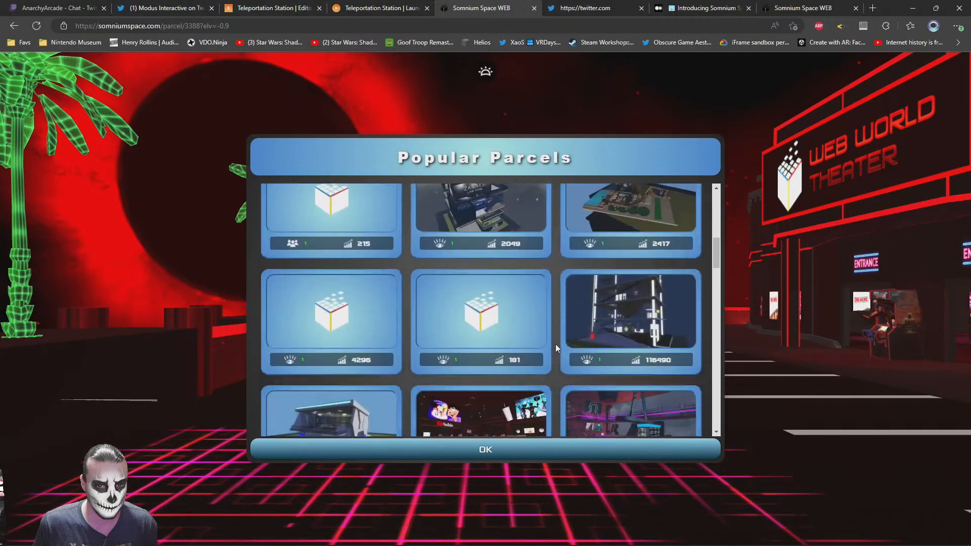
{"action": "scroll", "coordinate": [555, 344], "scroll_direction": "down", "scroll_amount": 3}
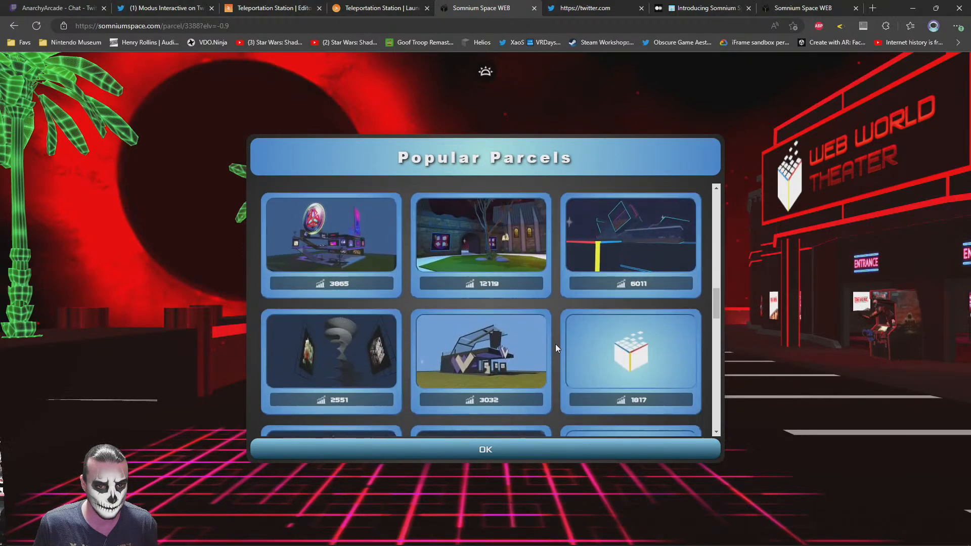
{"action": "scroll", "coordinate": [517, 315], "scroll_direction": "up", "scroll_amount": 1}
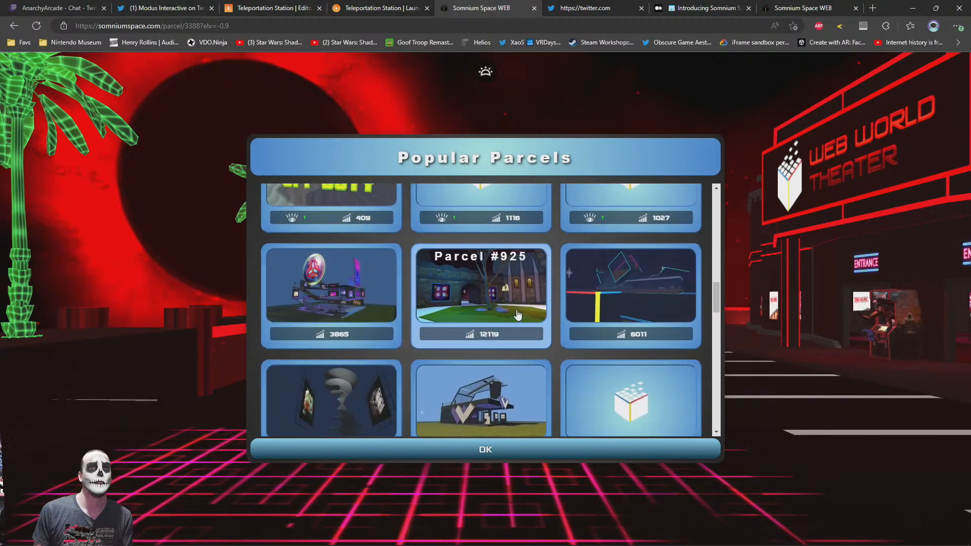
{"action": "left_click", "coordinate": [588, 6]}
{"action": "left_click", "coordinate": [443, 6]}
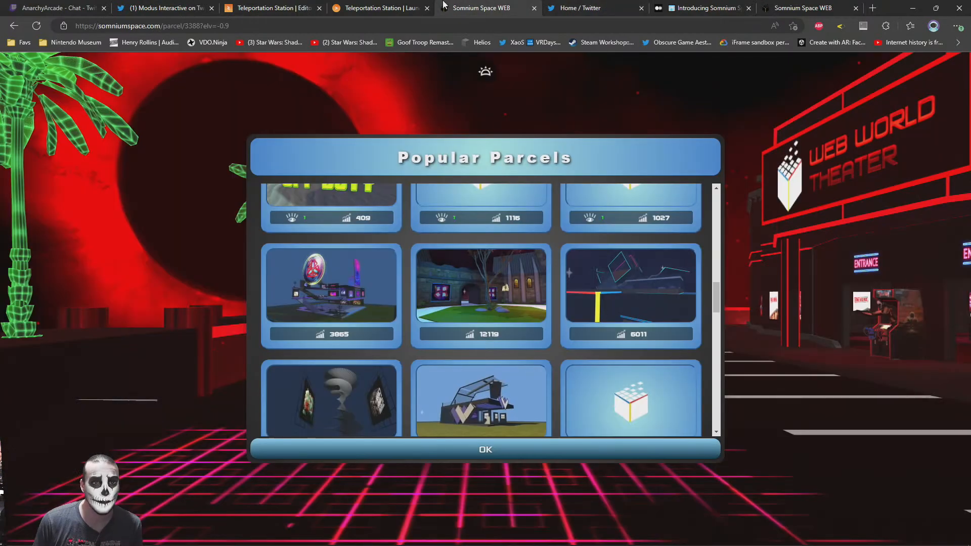
{"action": "left_click", "coordinate": [386, 5]}
{"action": "left_click", "coordinate": [326, 7]}
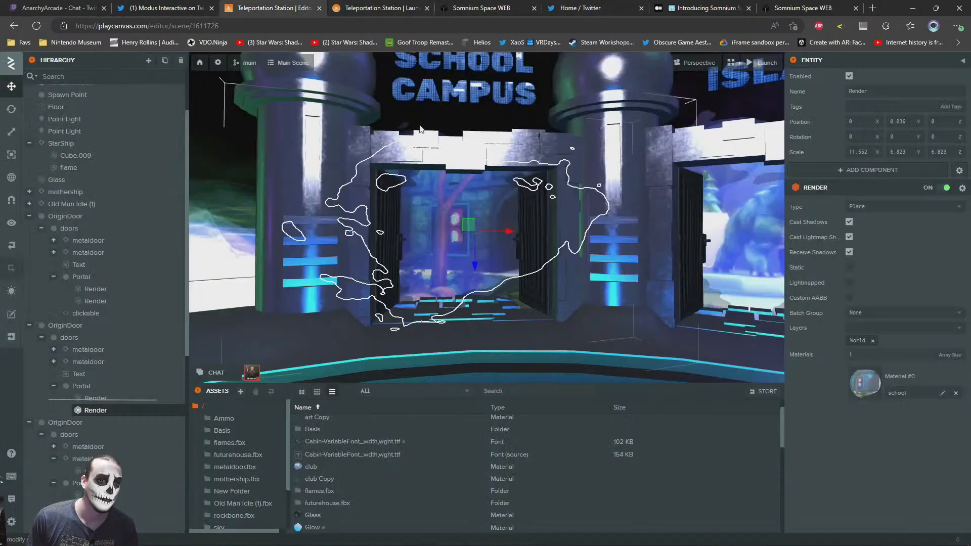
{"action": "left_click", "coordinate": [85, 315]}
{"action": "right_click", "coordinate": [85, 315]}
{"action": "left_click", "coordinate": [116, 385]}
{"action": "right_click", "coordinate": [69, 337]}
{"action": "left_click", "coordinate": [102, 447]}
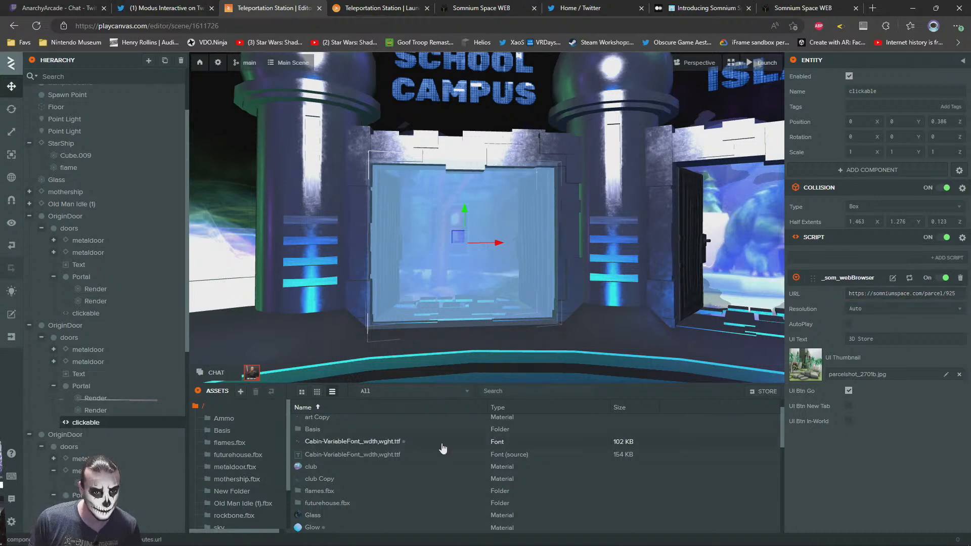
Assign parcelshot_925.jpg as the School Campus clickable's UI thumbnail and set its UI text to "School Campus"
{"action": "scroll", "coordinate": [313, 477], "scroll_direction": "down", "scroll_amount": 5}
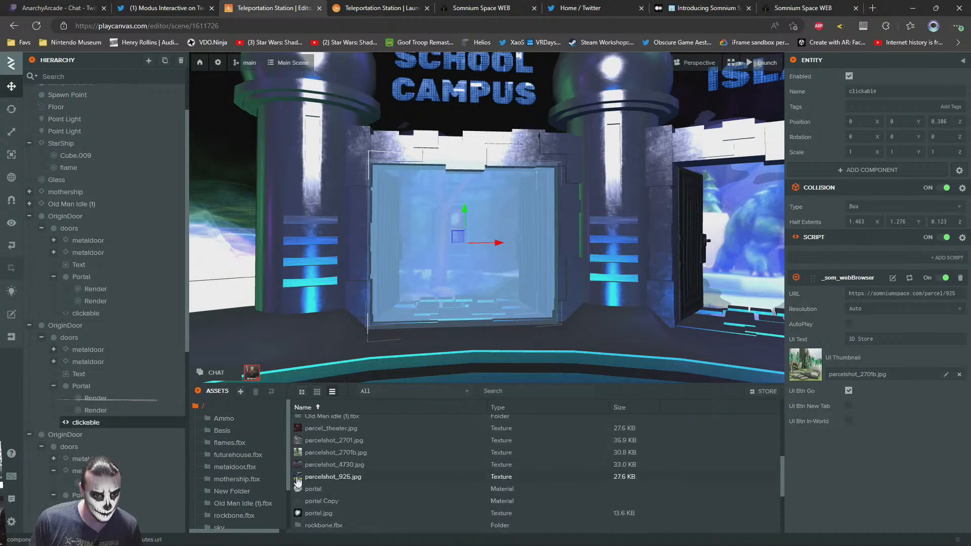
{"action": "left_click_drag", "start_coordinate": [299, 480], "coordinate": [834, 355]}
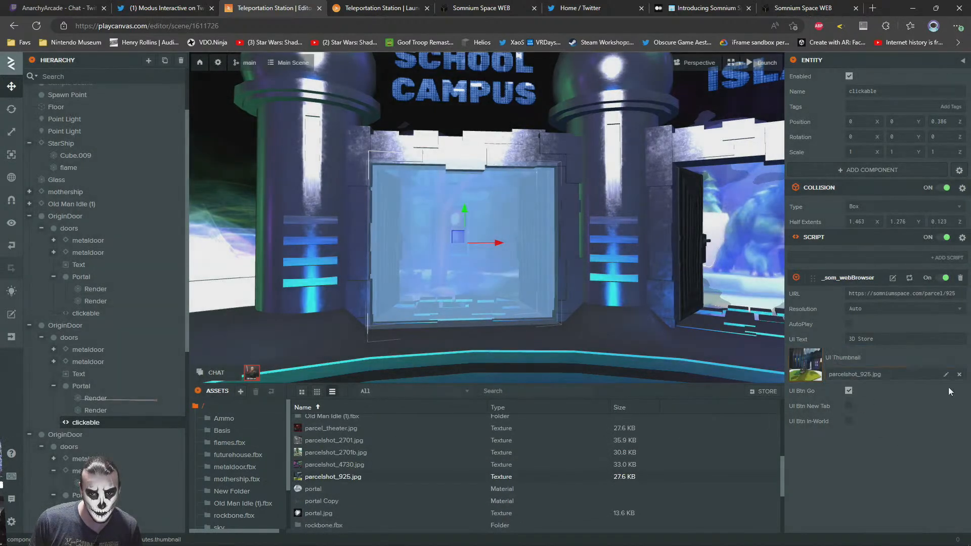
{"action": "left_click_drag", "start_coordinate": [839, 343], "coordinate": [742, 336]}
{"action": "type", "text": "School Campus"}
{"action": "key", "text": "Return"}
Set the UI text of the Dino Island door's clickable entity to "Dino Island"
{"action": "left_click", "coordinate": [86, 313]}
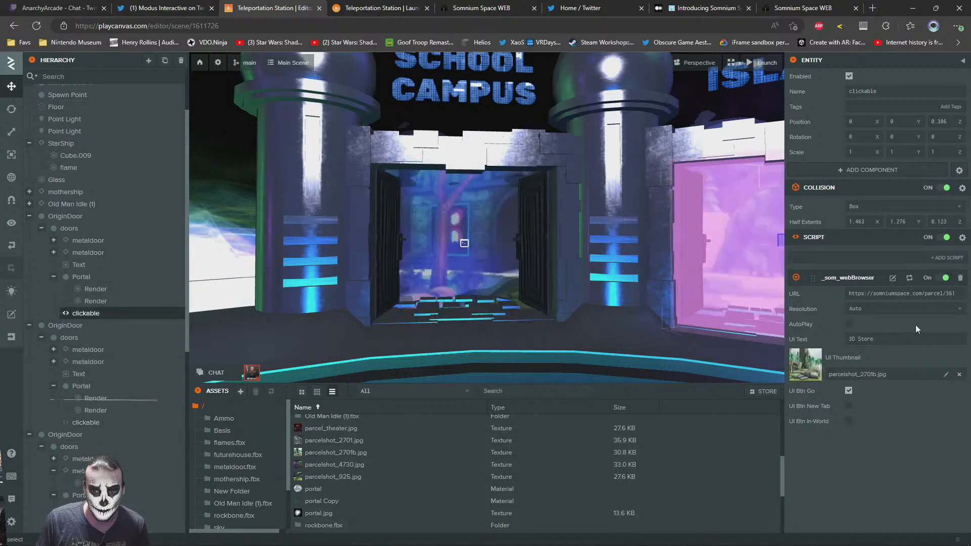
{"action": "type", "text": "Di"}
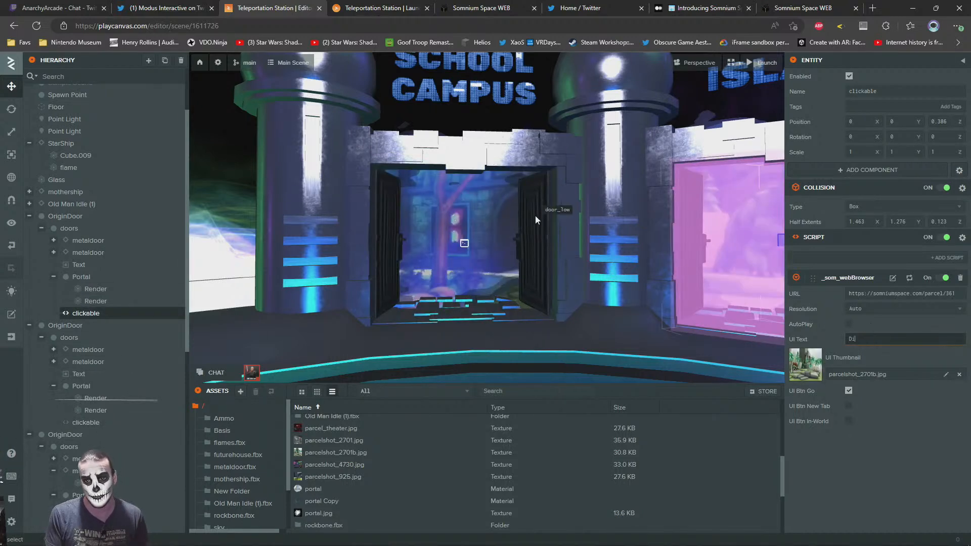
{"action": "type", "text": "no Island"}
{"action": "key", "text": "Return"}
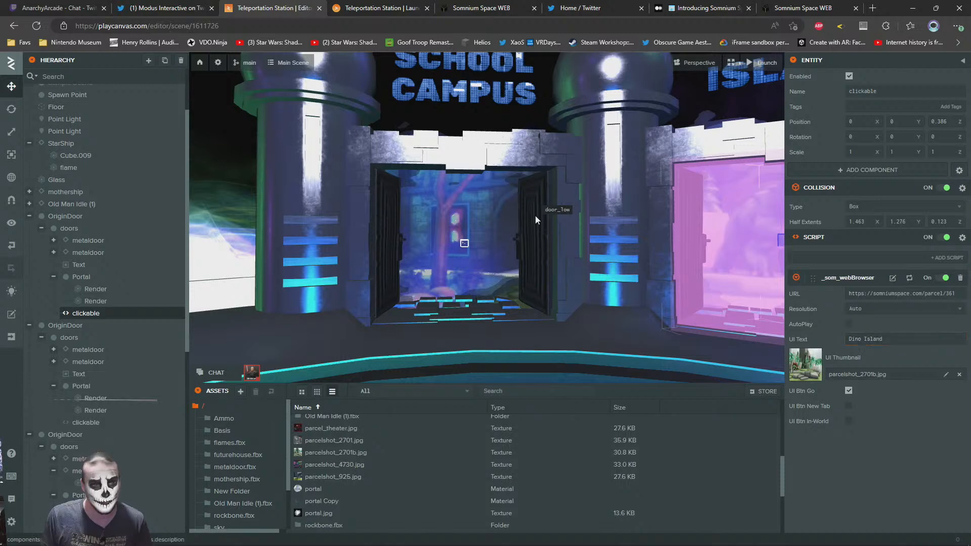
Inspect the web browser script settings of the 3D Store door's clickable entity
{"action": "key", "text": "f"}
{"action": "left_click", "coordinate": [567, 190]}
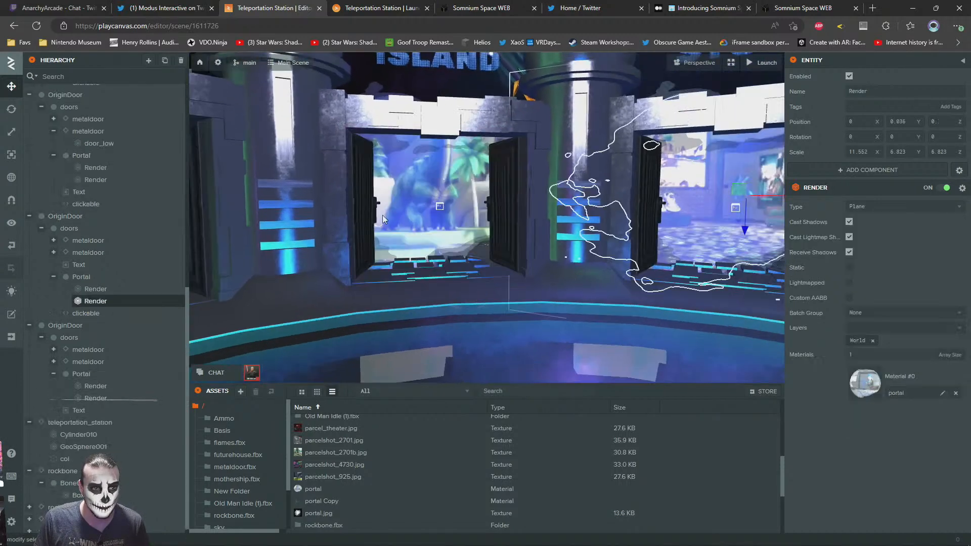
{"action": "left_click", "coordinate": [86, 313]}
{"action": "left_click", "coordinate": [143, 204]}
{"action": "key", "text": "f"}
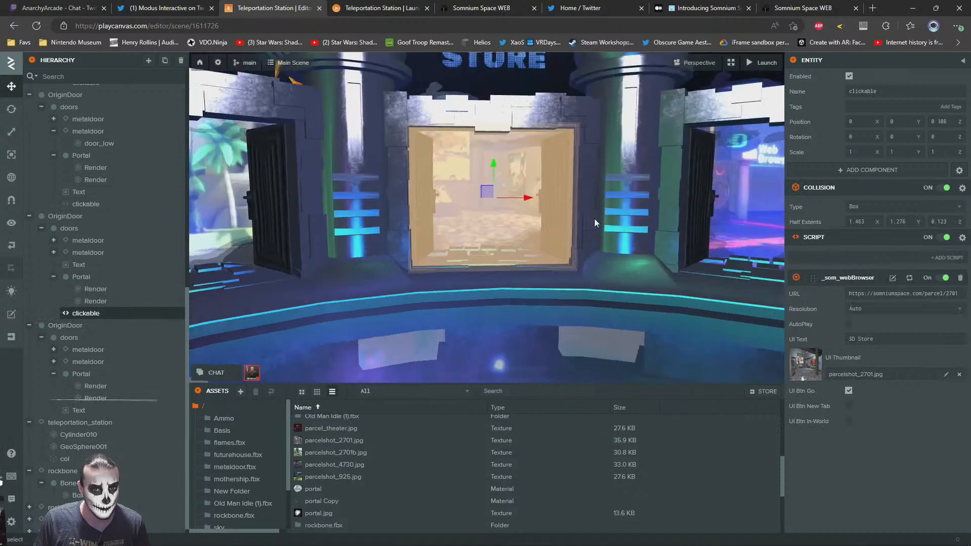
Find the School Campus door's clickable entity in the hierarchy and check its URL, UI text and thumbnail
{"action": "right_click_drag", "start_coordinate": [501, 273], "coordinate": [442, 241]}
{"action": "left_click", "coordinate": [449, 252]}
{"action": "scroll", "coordinate": [85, 430], "scroll_direction": "down", "scroll_amount": 1}
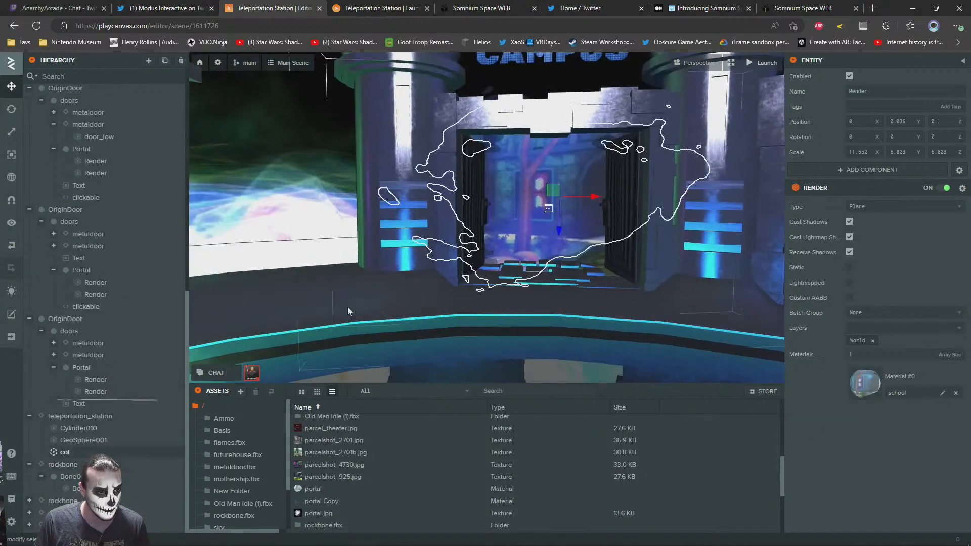
{"action": "left_click", "coordinate": [496, 169]}
{"action": "left_click", "coordinate": [496, 170]}
{"action": "scroll", "coordinate": [105, 305], "scroll_direction": "up", "scroll_amount": 2}
{"action": "scroll", "coordinate": [104, 316], "scroll_direction": "down", "scroll_amount": 1}
{"action": "scroll", "coordinate": [97, 336], "scroll_direction": "up", "scroll_amount": 4}
{"action": "scroll", "coordinate": [97, 335], "scroll_direction": "down", "scroll_amount": 1}
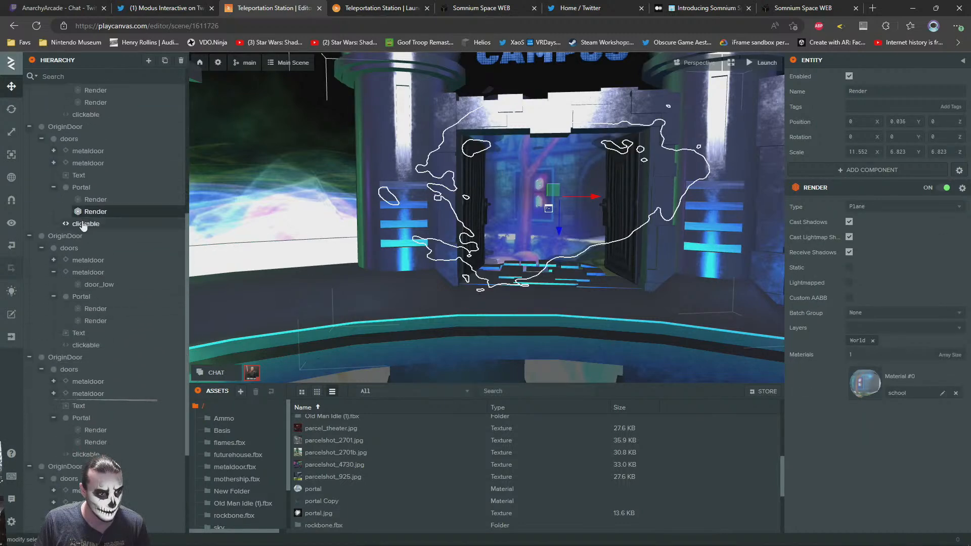
{"action": "left_click", "coordinate": [84, 224]}
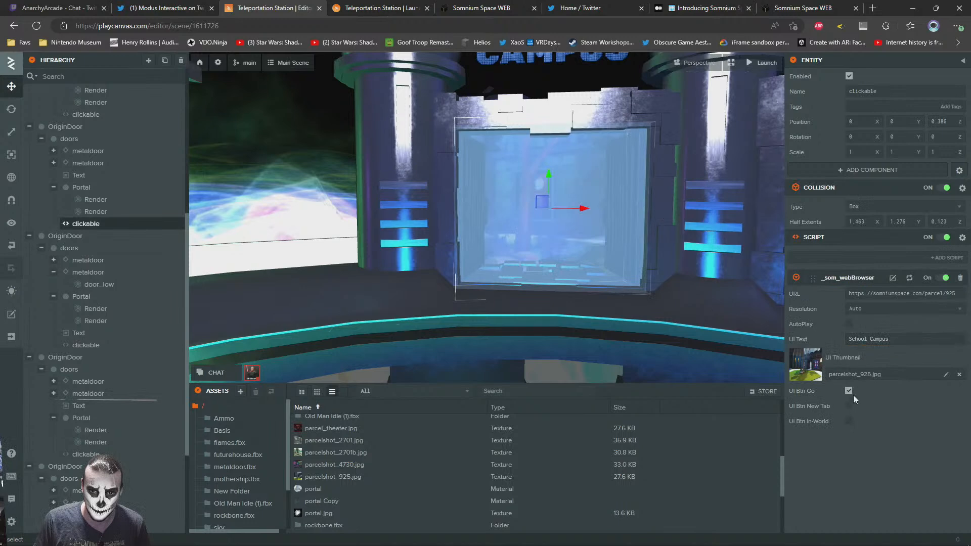
{"action": "left_click", "coordinate": [891, 340]}
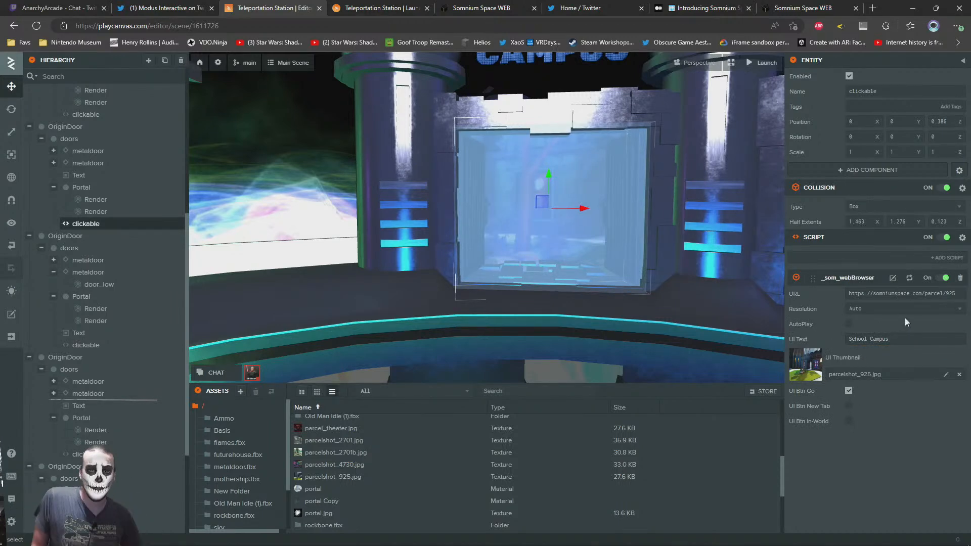
Deselect the clickable entity and review the School Campus and Dino Island doors from farther back
{"action": "left_click", "coordinate": [308, 93]}
{"action": "key", "text": "s"}
{"action": "right_click_drag", "start_coordinate": [308, 93], "coordinate": [383, 264]}
{"action": "key", "text": "w"}
{"action": "key", "text": "w"}
{"action": "key", "text": "s"}
{"action": "key", "text": "w"}
{"action": "key", "text": "s"}
{"action": "key", "text": "w"}
{"action": "key", "text": "w"}
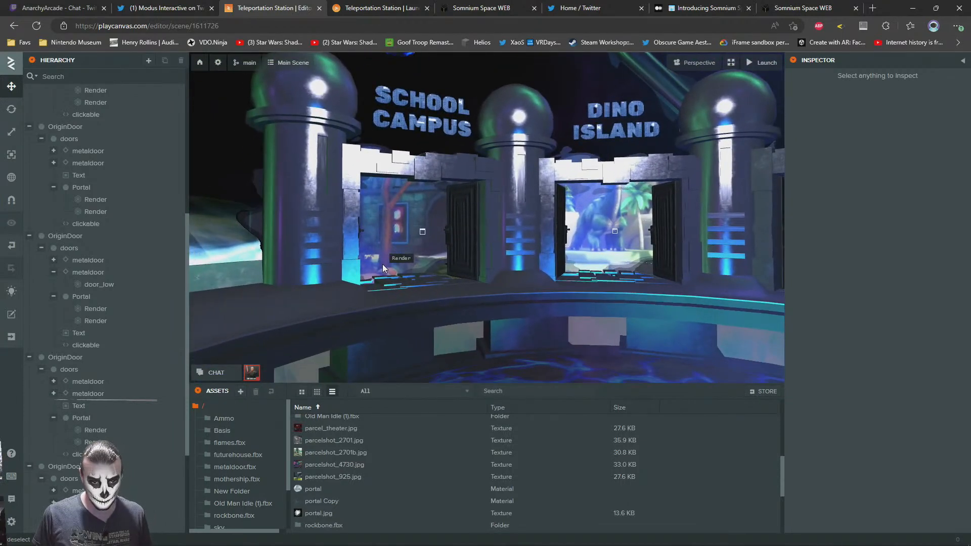
Copy the 3D Store door's clickable entity and paste it into the Movie Theater door's doors entity
{"action": "right_click_drag", "start_coordinate": [391, 263], "coordinate": [580, 246]}
{"action": "left_click", "coordinate": [557, 230]}
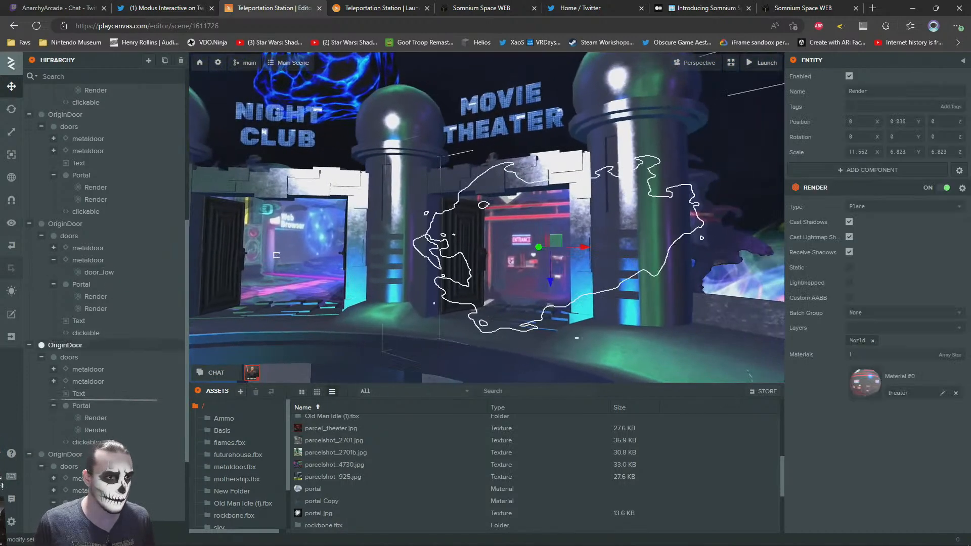
{"action": "scroll", "coordinate": [91, 385], "scroll_direction": "down", "scroll_amount": 3}
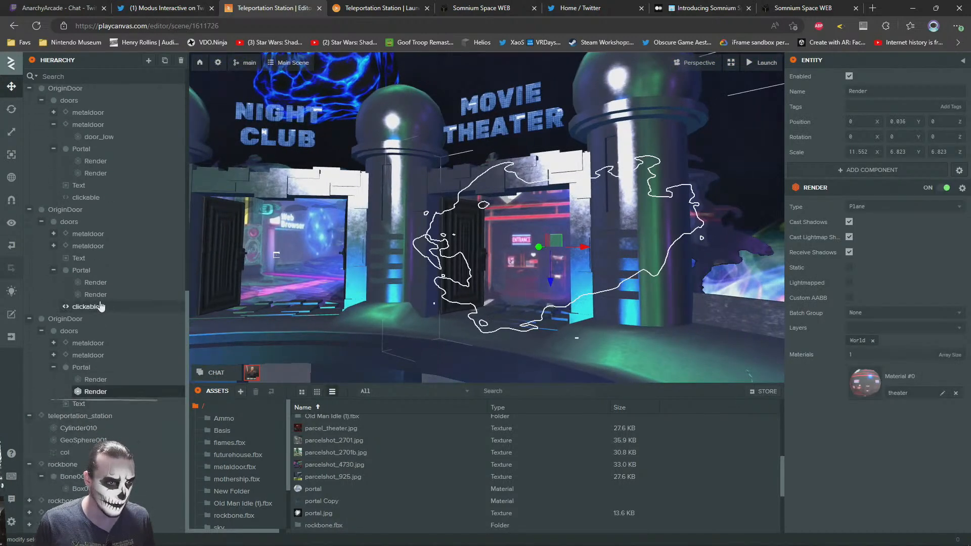
{"action": "right_click", "coordinate": [91, 312]}
{"action": "key", "text": "Escape"}
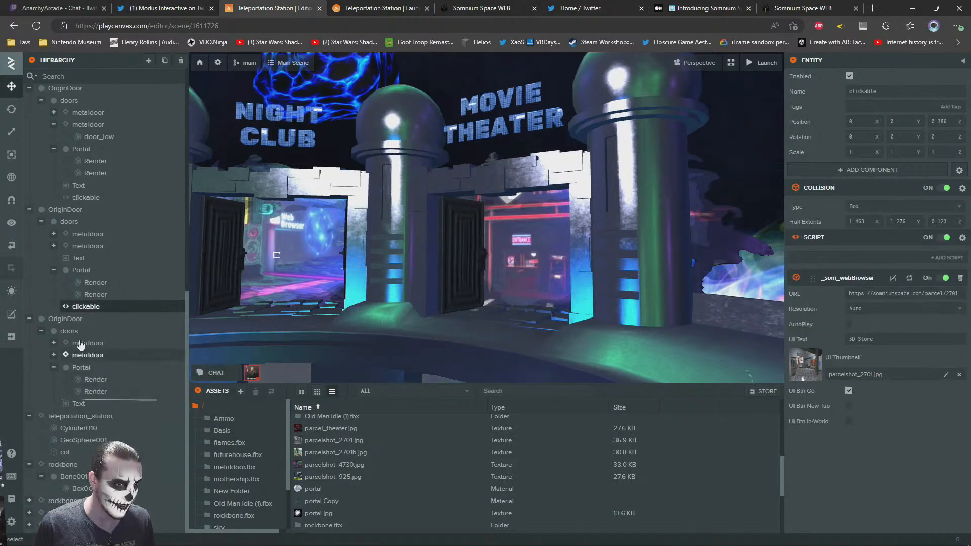
{"action": "right_click", "coordinate": [69, 331]}
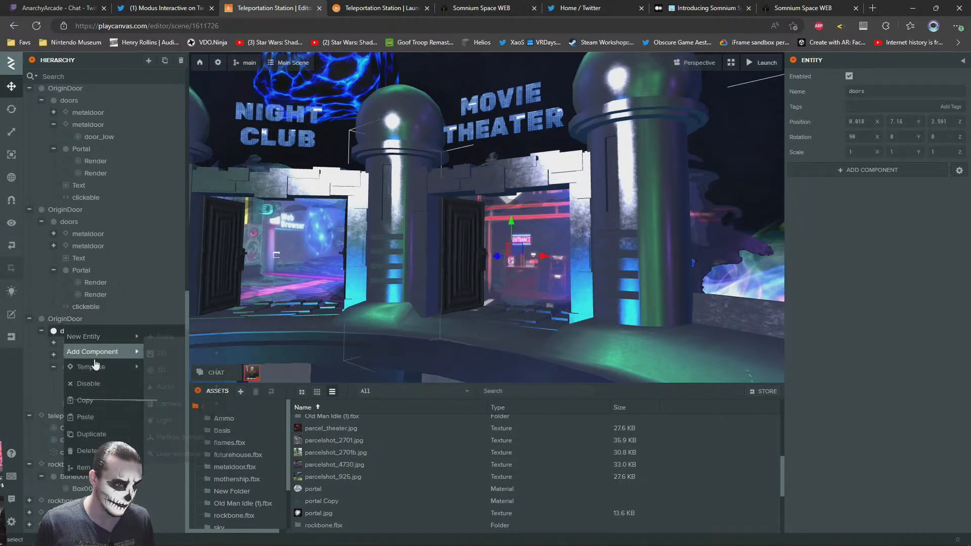
{"action": "left_click", "coordinate": [86, 409]}
Assign parcel_theater.jpg as the Movie Theater clickable's UI thumbnail and set its UI text to "Movie Theater"
{"action": "left_click_drag", "start_coordinate": [314, 428], "coordinate": [890, 365]}
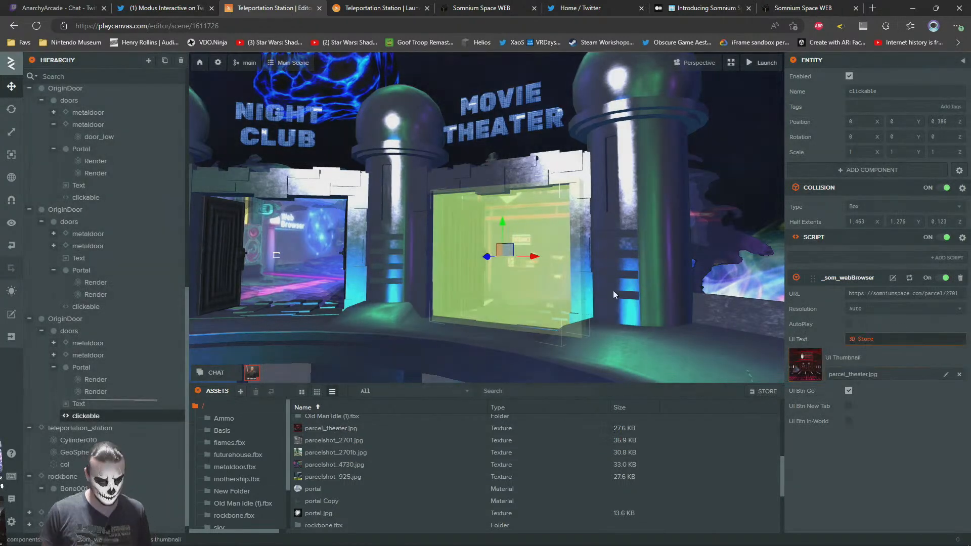
{"action": "type", "text": "Movie Theater"}
{"action": "key", "text": "Return"}
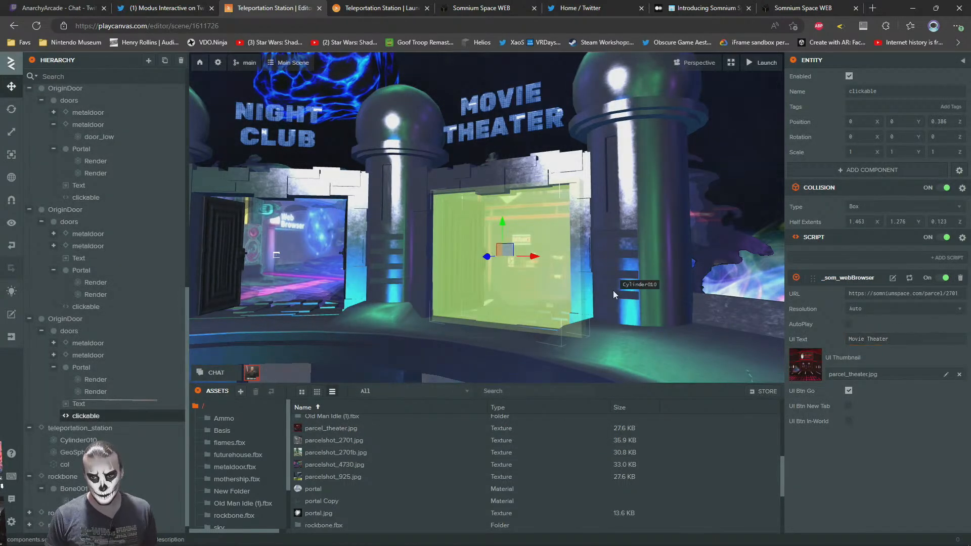
{"action": "mouse_move", "coordinate": [639, 255]}
{"action": "right_mouse_down"}
{"action": "mouse_move", "coordinate": [399, 255]}
{"action": "mouse_move", "coordinate": [423, 235]}
{"action": "mouse_move", "coordinate": [425, 251]}
{"action": "mouse_move", "coordinate": [558, 267]}
{"action": "mouse_move", "coordinate": [657, 259]}
{"action": "right_mouse_up"}
{"action": "scroll", "coordinate": [404, 254], "scroll_direction": "down", "scroll_amount": 3}
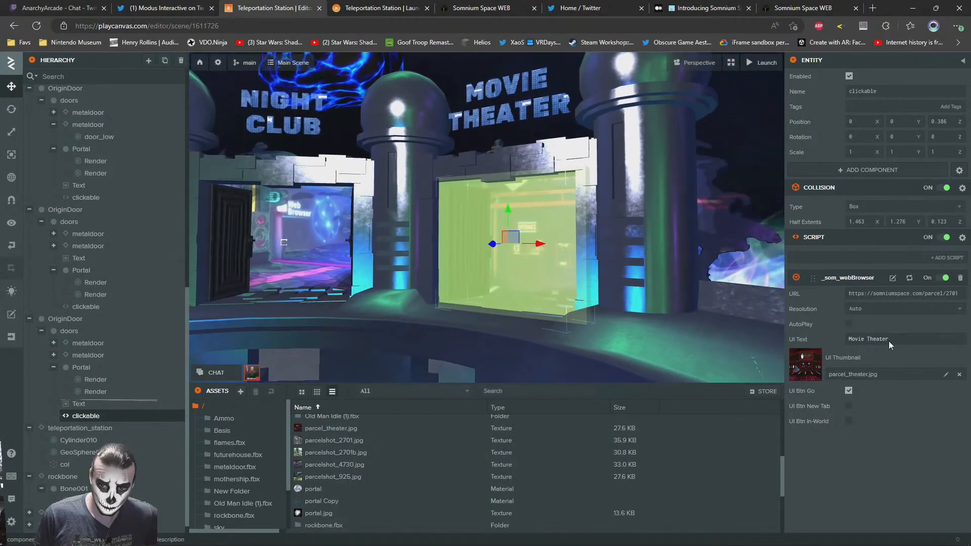
{"action": "left_click", "coordinate": [954, 294]}
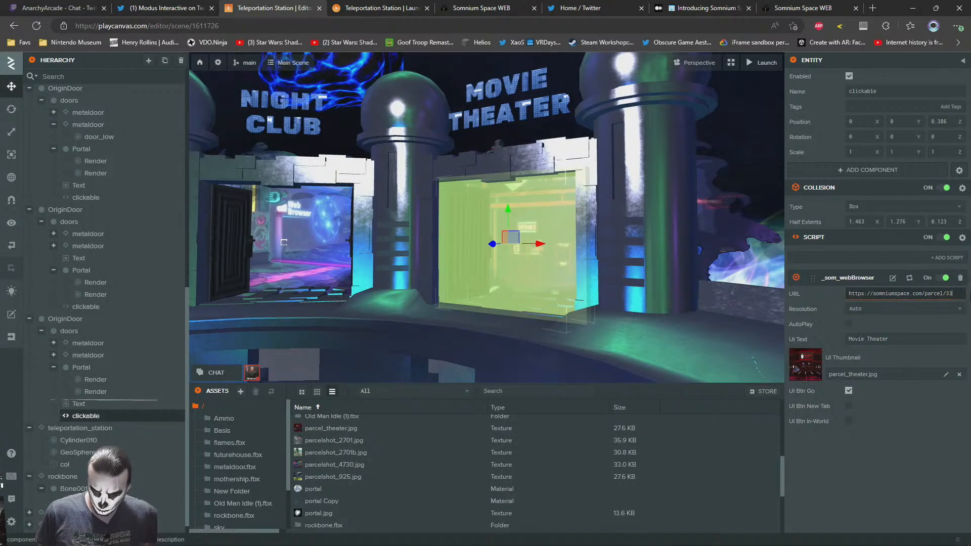
{"action": "key", "text": "Return"}
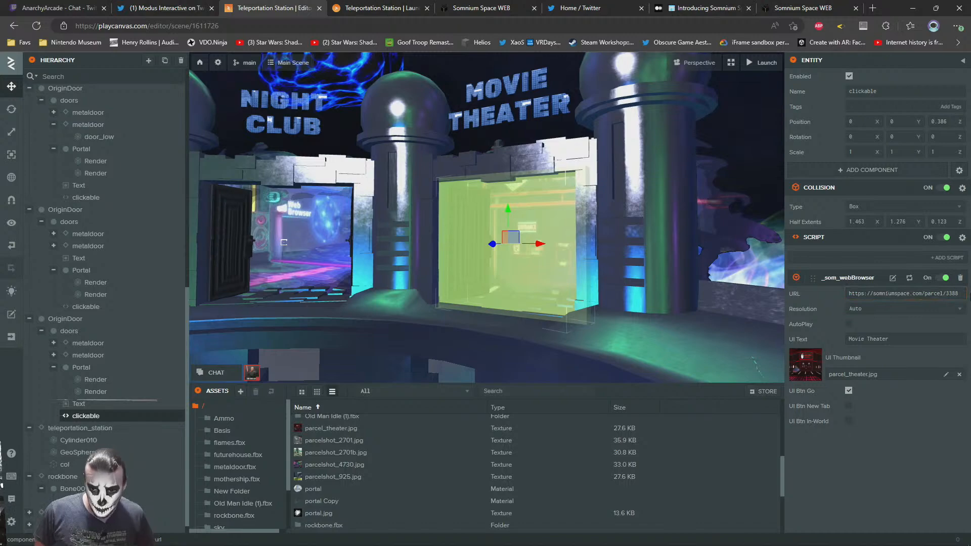
Look back over the portal doors and read the list of example WEB WORLDs in the Somnium Space Medium article
{"action": "right_click_drag", "start_coordinate": [416, 239], "coordinate": [533, 197]}
{"action": "key", "text": "s"}
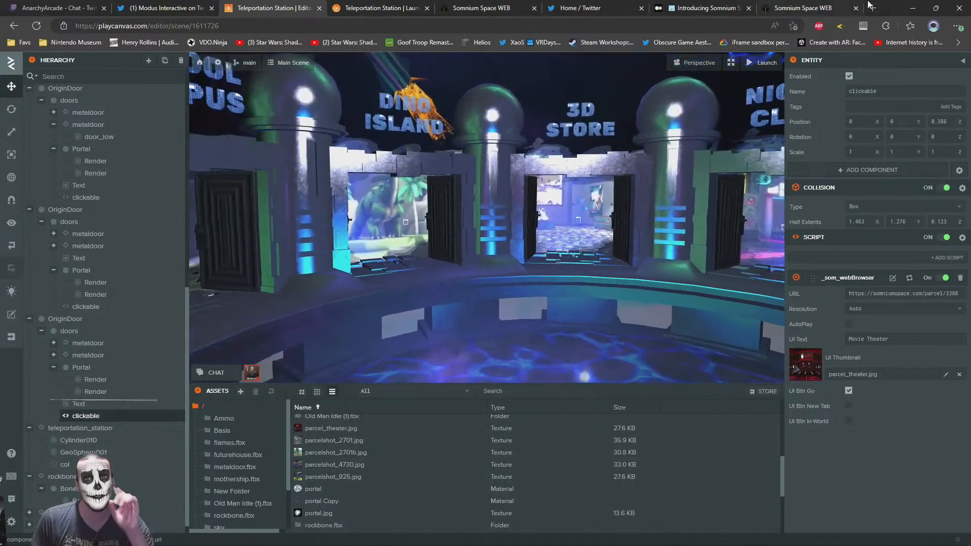
{"action": "left_click", "coordinate": [707, 8]}
{"action": "left_click_drag", "start_coordinate": [505, 369], "coordinate": [188, 237]}
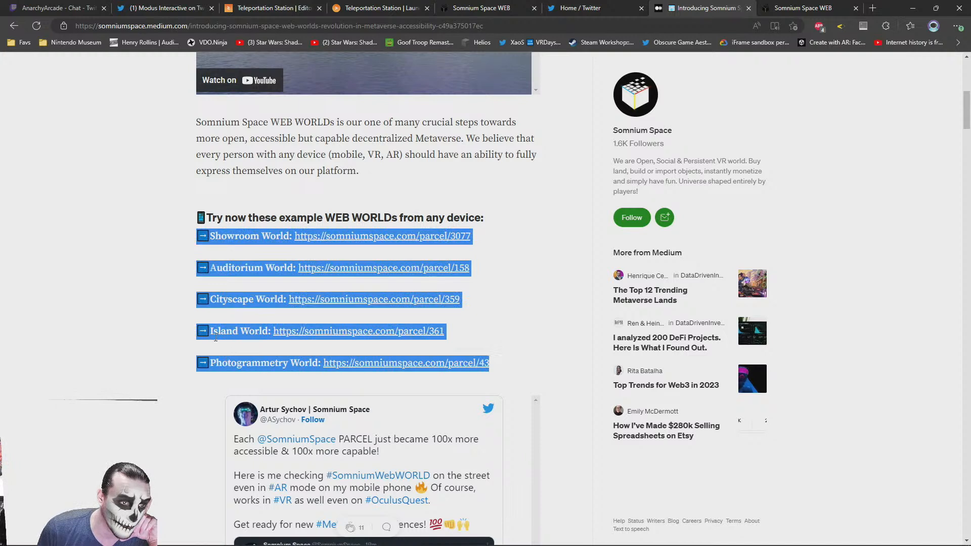
{"action": "left_click", "coordinate": [218, 357]}
{"action": "left_click_drag", "start_coordinate": [211, 299], "coordinate": [254, 300]}
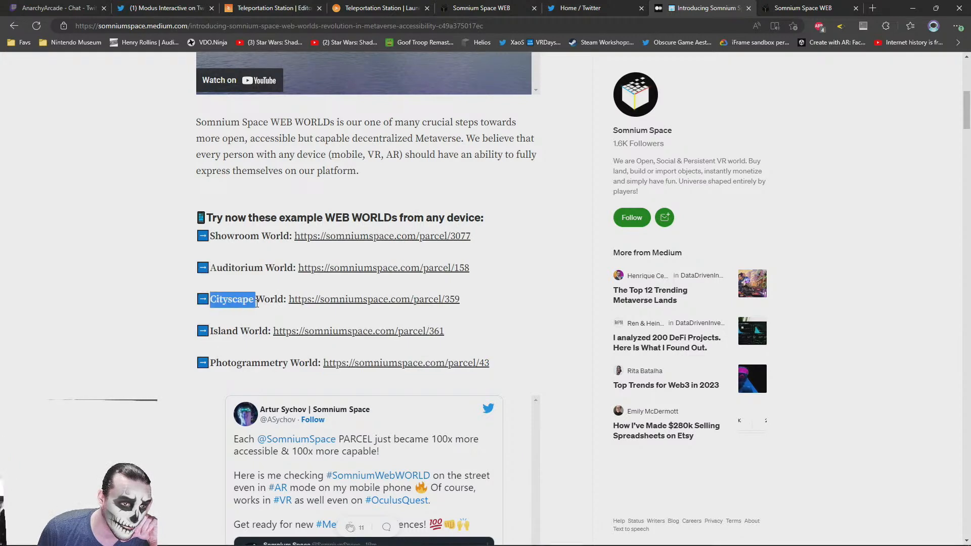
{"action": "left_click_drag", "start_coordinate": [211, 237], "coordinate": [259, 237]}
{"action": "left_click_drag", "start_coordinate": [217, 268], "coordinate": [246, 269]}
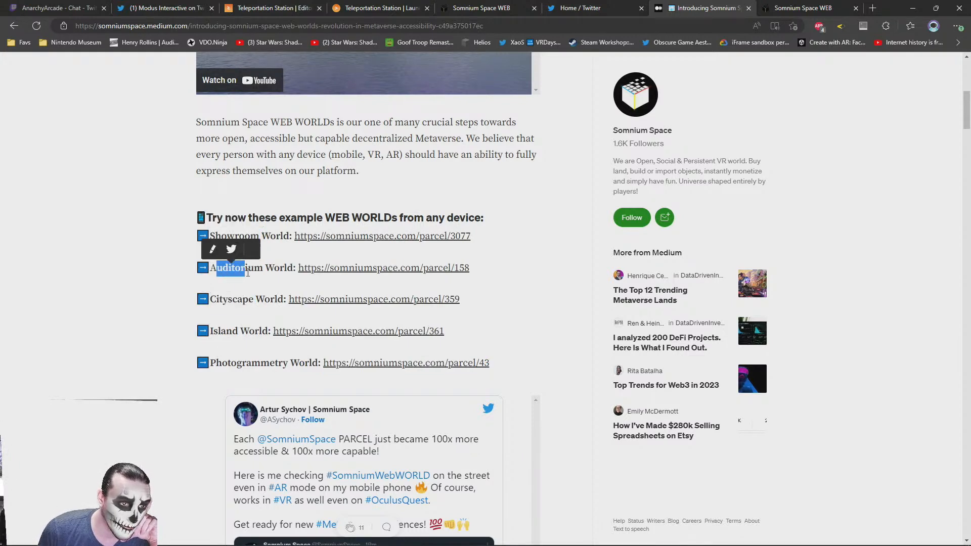
{"action": "left_click_drag", "start_coordinate": [214, 332], "coordinate": [249, 332]}
{"action": "left_click_drag", "start_coordinate": [217, 363], "coordinate": [281, 363]}
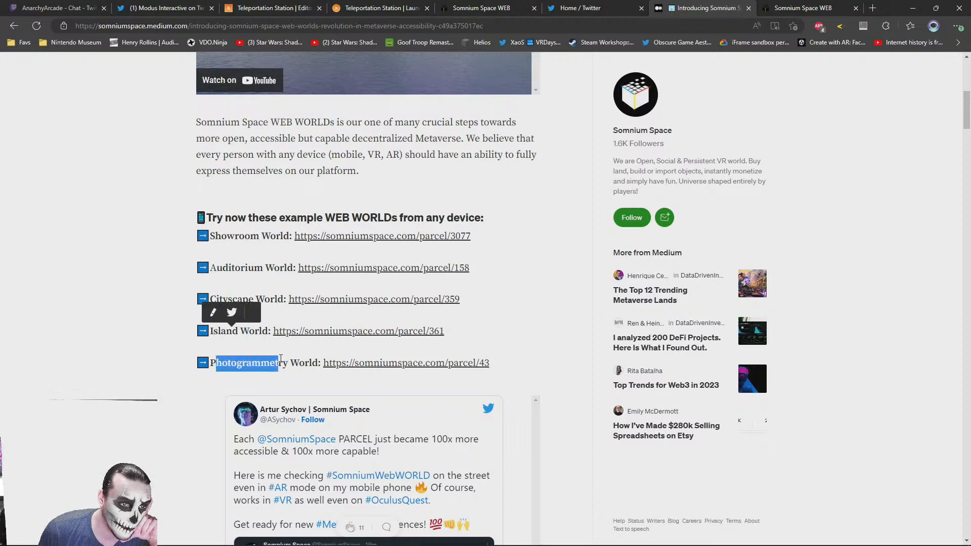
{"action": "left_click", "coordinate": [500, 365]}
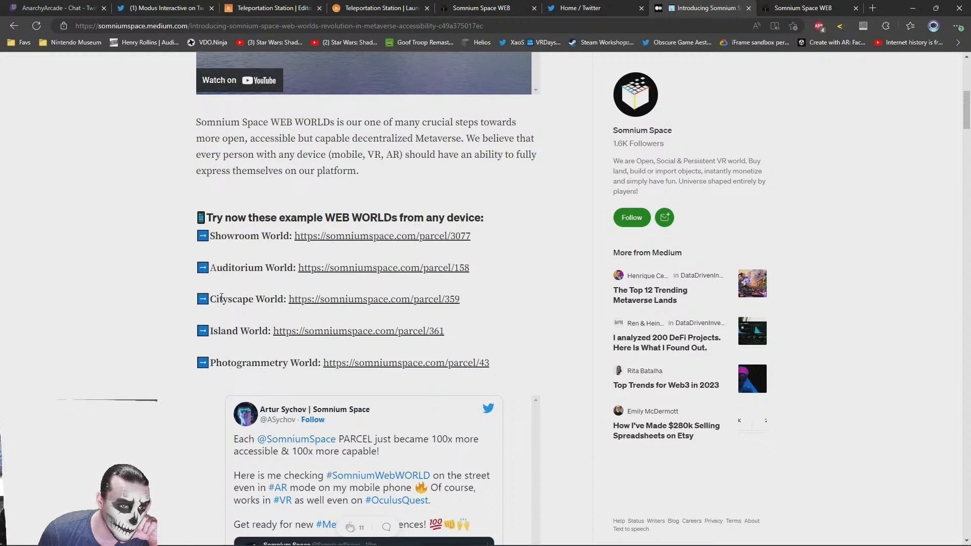
{"action": "left_click_drag", "start_coordinate": [211, 299], "coordinate": [249, 300]}
{"action": "left_click", "coordinate": [505, 296]}
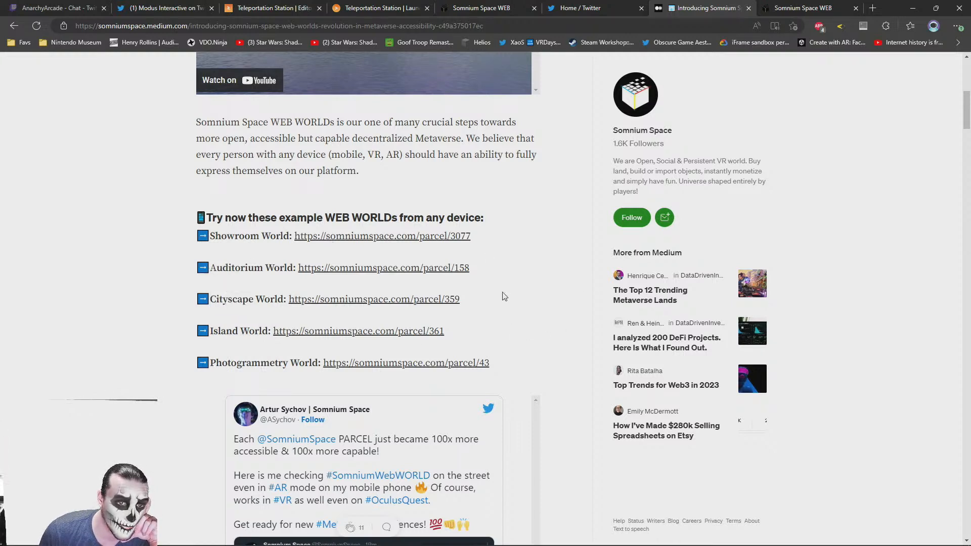
Recheck the example WEB WORLDs list, then walk the avatar past the portal doors in the launched Teleportation Station
{"action": "scroll", "coordinate": [544, 278], "scroll_direction": "up", "scroll_amount": 5}
{"action": "scroll", "coordinate": [556, 253], "scroll_direction": "down", "scroll_amount": 5}
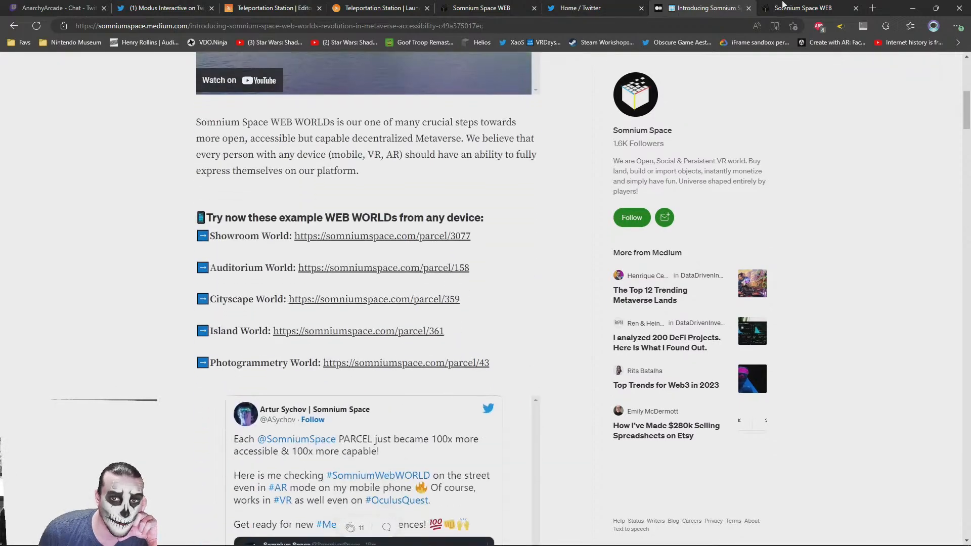
{"action": "left_click", "coordinate": [791, 8]}
{"action": "left_click", "coordinate": [464, 6]}
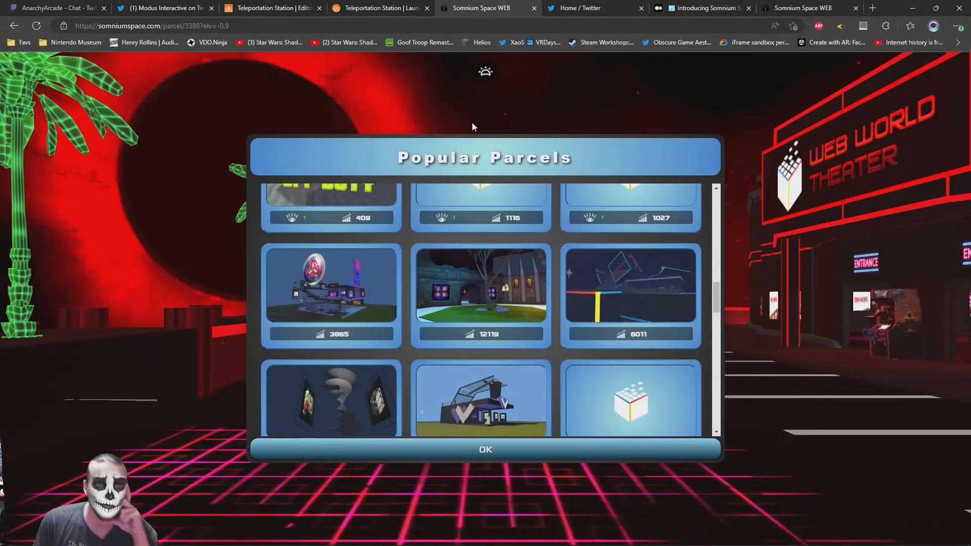
{"action": "left_click", "coordinate": [377, 8]}
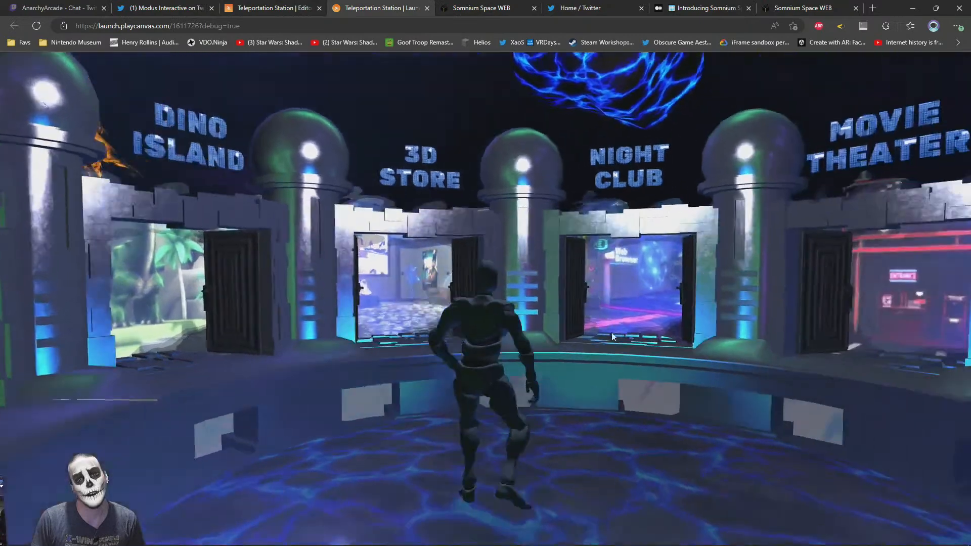
{"action": "key", "text": "w"}
{"action": "left_click_drag", "start_coordinate": [611, 332], "coordinate": [663, 332]}
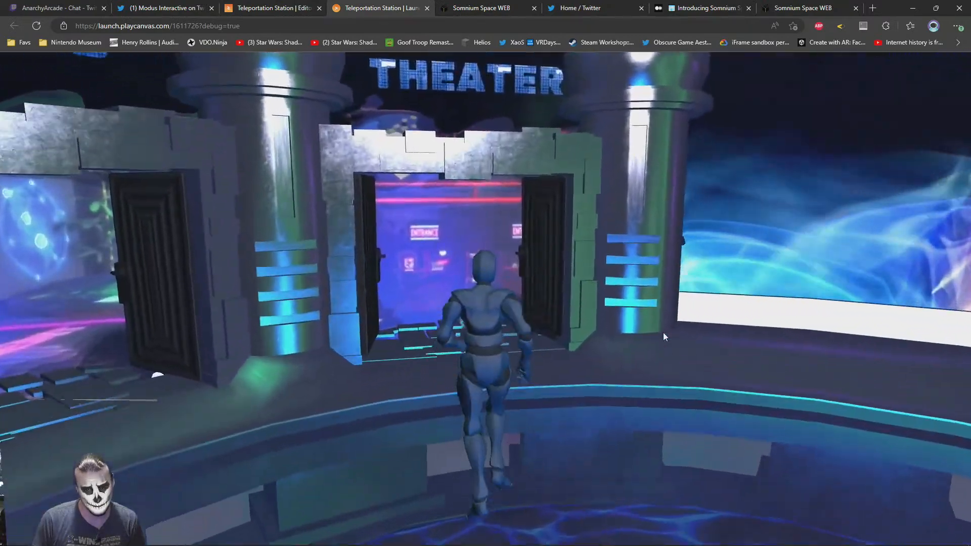
{"action": "key", "text": "s"}
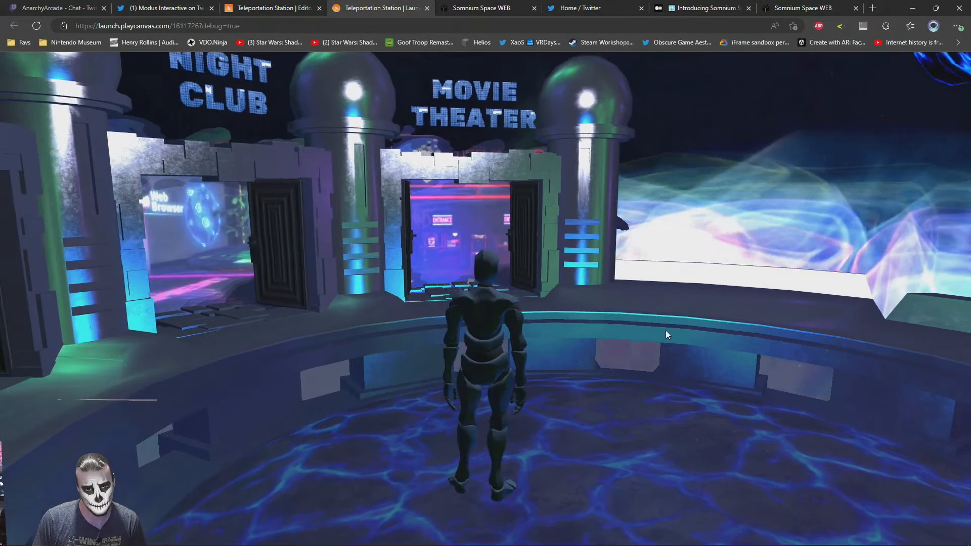
{"action": "left_click_drag", "start_coordinate": [666, 334], "coordinate": [744, 340]}
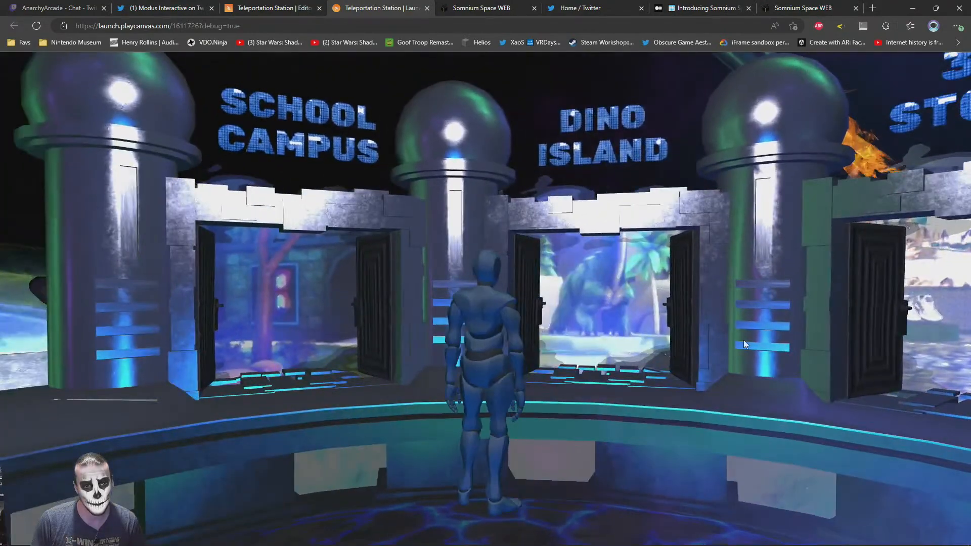
{"action": "key", "text": "w"}
{"action": "left_click_drag", "start_coordinate": [811, 349], "coordinate": [499, 385]}
{"action": "left_click_drag", "start_coordinate": [693, 395], "coordinate": [783, 384]}
Compare the open Somnium Space pages for parcels 361 and 3388 with the launched station's portal doors
{"action": "left_click", "coordinate": [805, 7]}
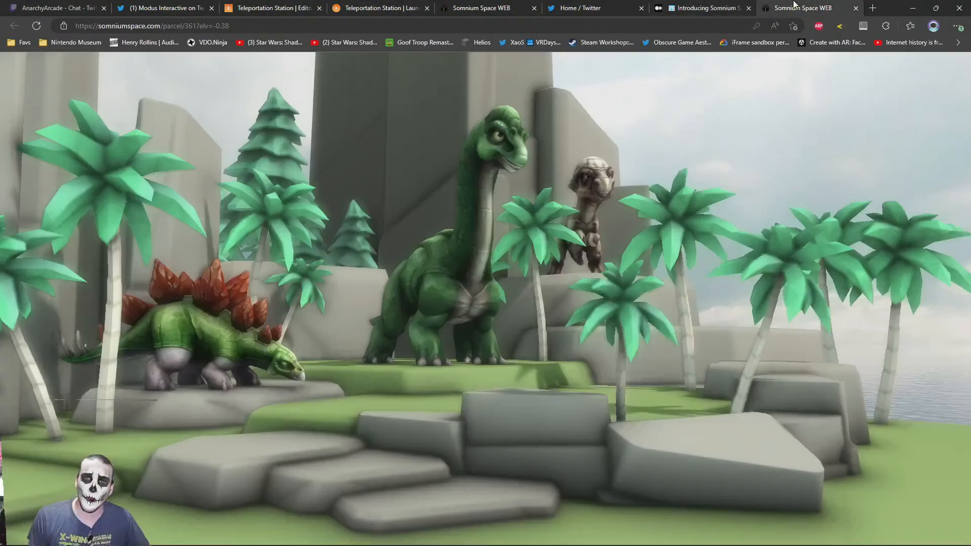
{"action": "left_click", "coordinate": [489, 5]}
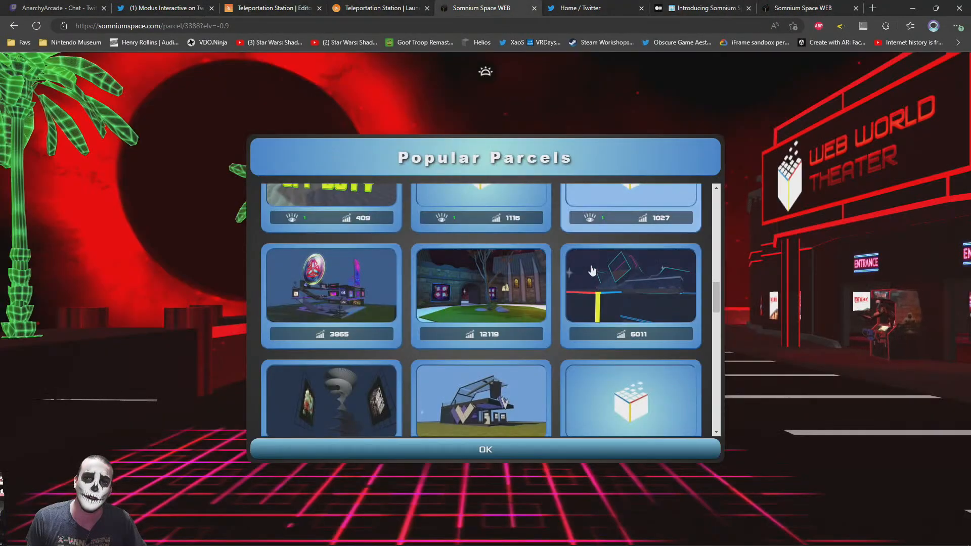
{"action": "left_click", "coordinate": [828, 5]}
{"action": "left_click", "coordinate": [448, 10]}
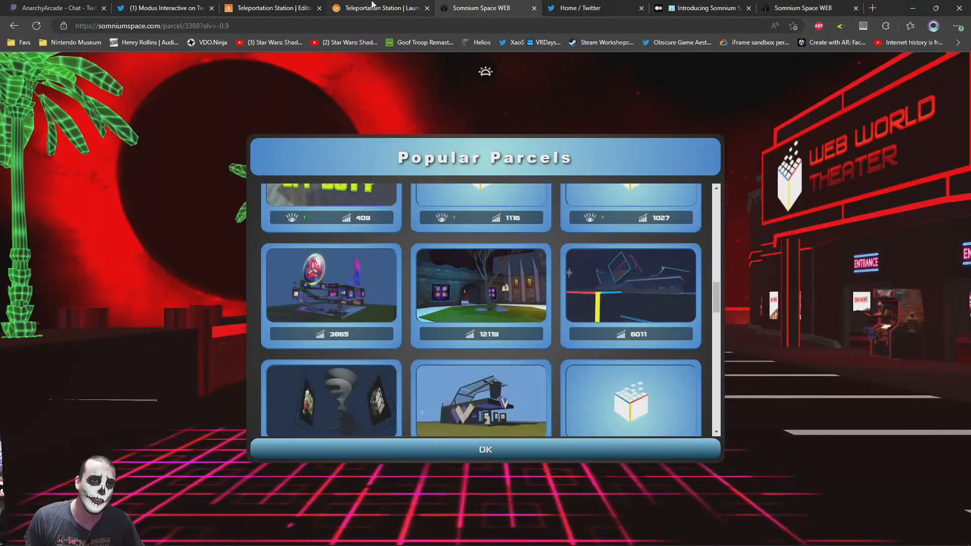
{"action": "left_click", "coordinate": [370, 6]}
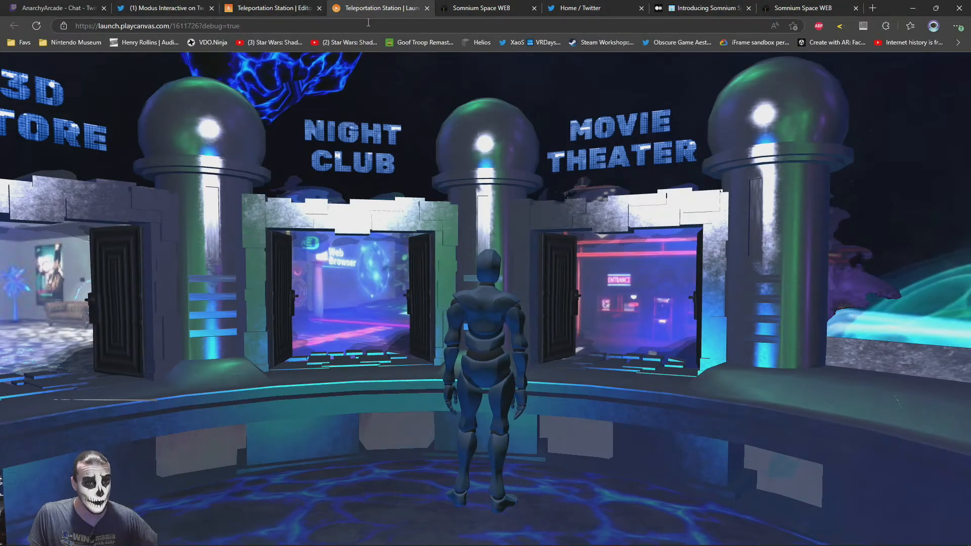
In the PlayCanvas editor, enable UI Btn New Tab on the Movie Theater, Night Club and 3D Store clickables
{"action": "key", "text": "ctrl+shift+Tab"}
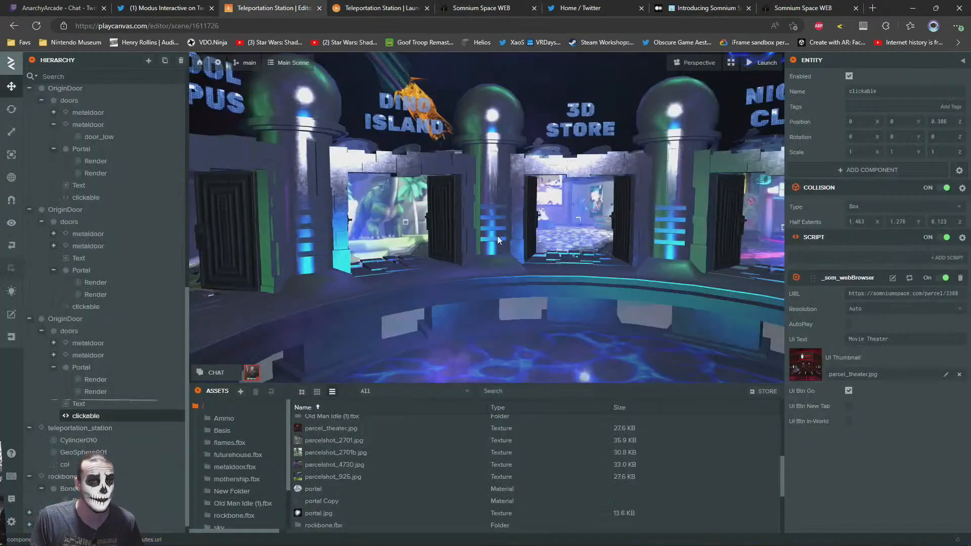
{"action": "right_click_drag", "start_coordinate": [503, 231], "coordinate": [560, 234]}
{"action": "right_click_drag", "start_coordinate": [652, 244], "coordinate": [716, 246]}
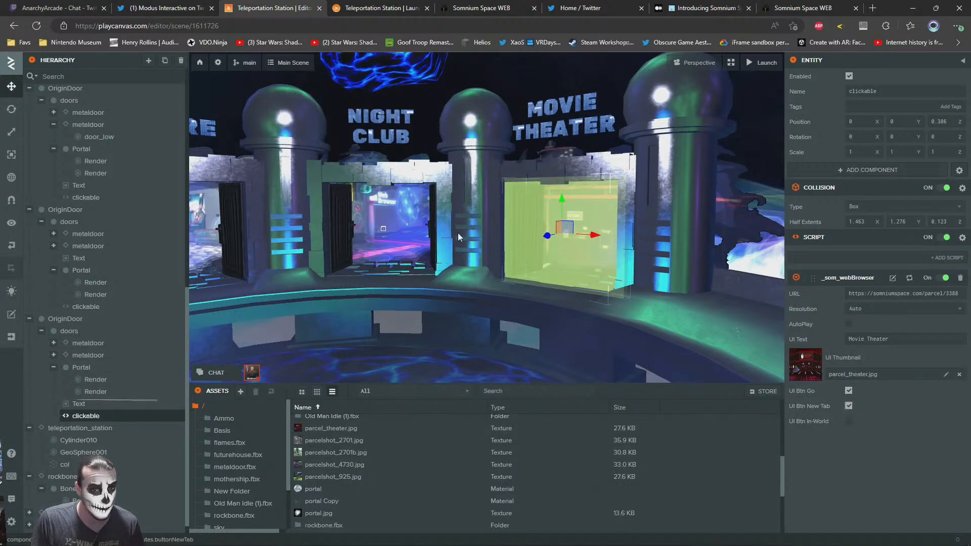
{"action": "left_click", "coordinate": [396, 249]}
{"action": "left_click", "coordinate": [93, 200]}
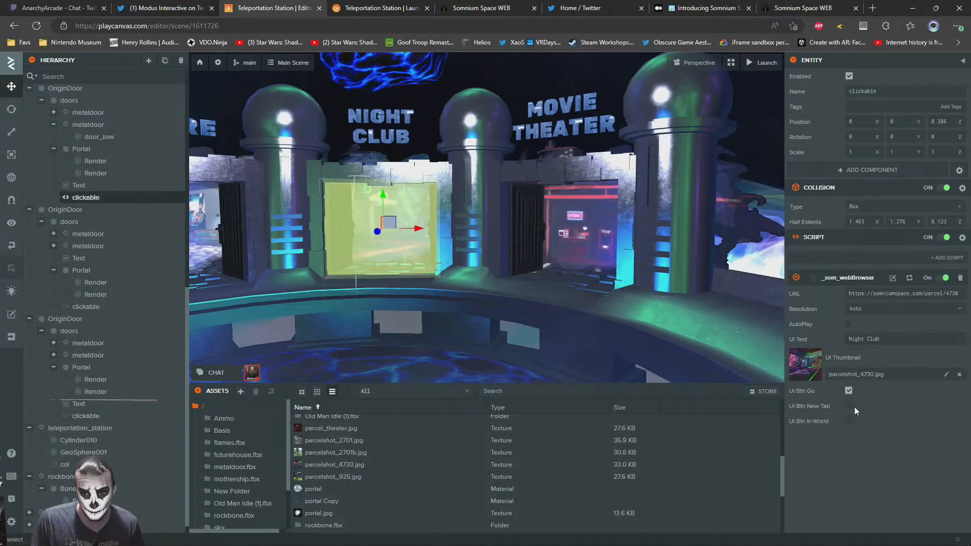
{"action": "right_click_drag", "start_coordinate": [493, 247], "coordinate": [395, 244]}
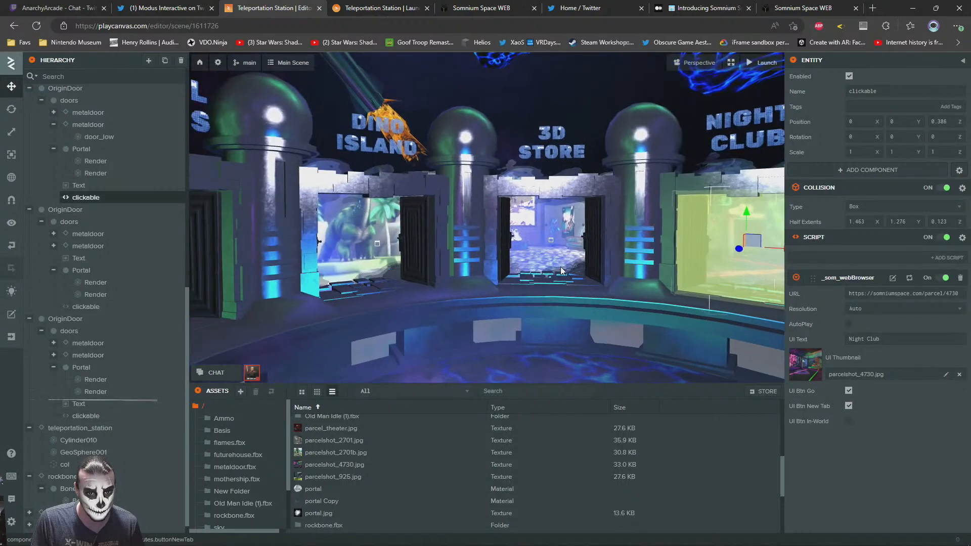
{"action": "left_click", "coordinate": [84, 306]}
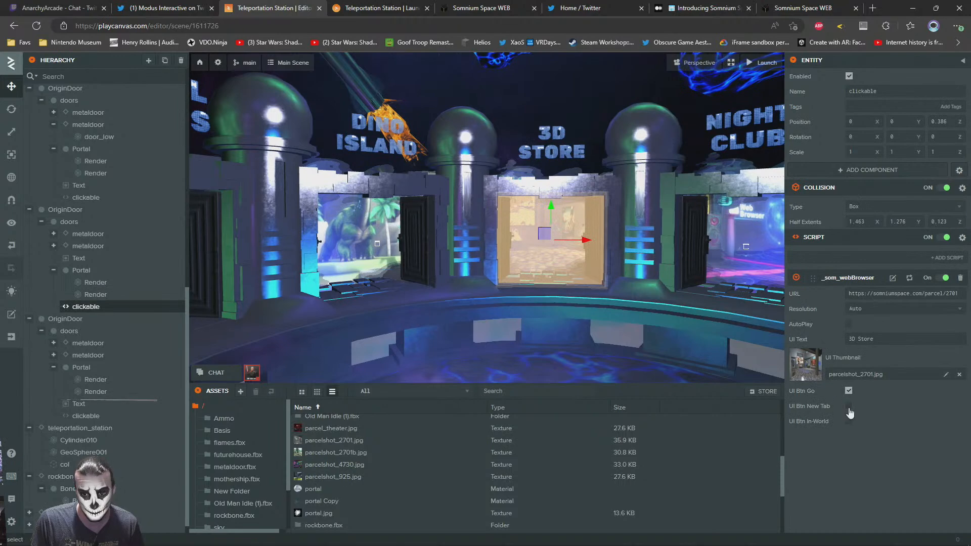
{"action": "right_click_drag", "start_coordinate": [536, 224], "coordinate": [560, 258]}
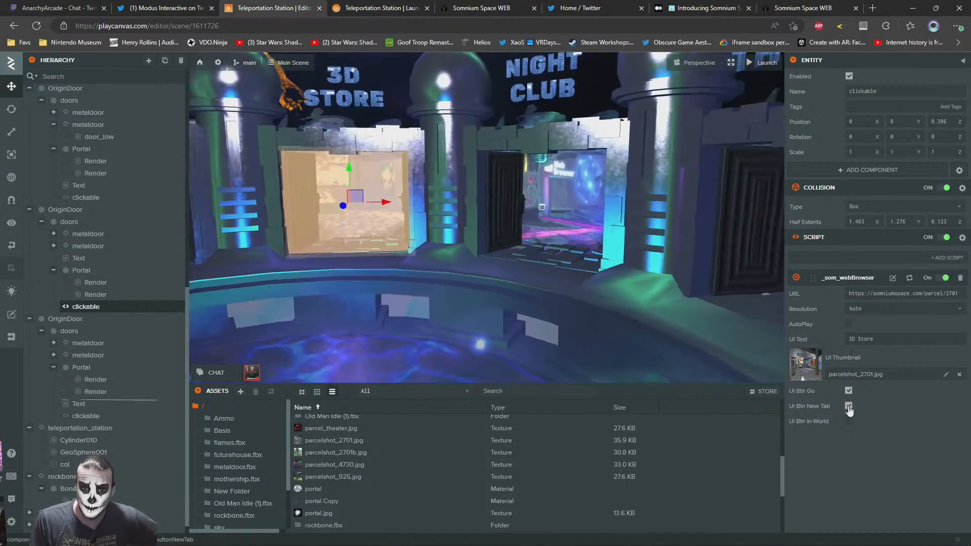
Disable UI Btn New Tab again on the 3D Store, Night Club and Movie Theater clickables
{"action": "right_click_drag", "start_coordinate": [371, 229], "coordinate": [403, 233]}
{"action": "left_click", "coordinate": [404, 232]}
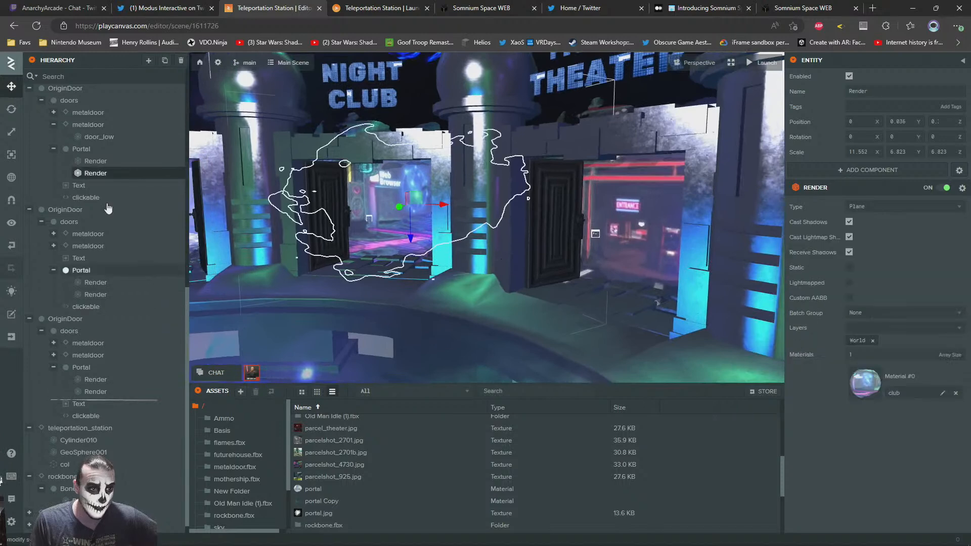
{"action": "left_click", "coordinate": [84, 197]}
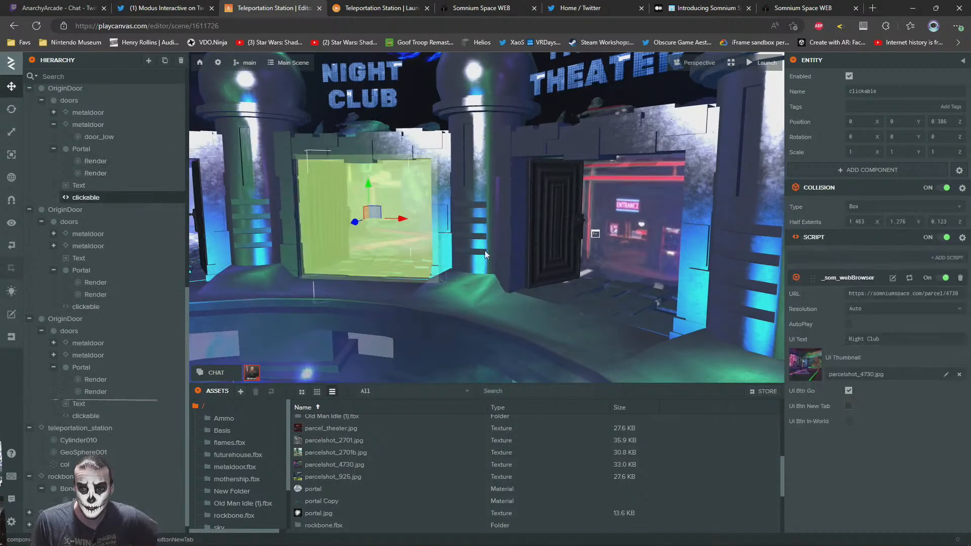
{"action": "right_click_drag", "start_coordinate": [572, 274], "coordinate": [539, 256]}
{"action": "left_click", "coordinate": [433, 258]}
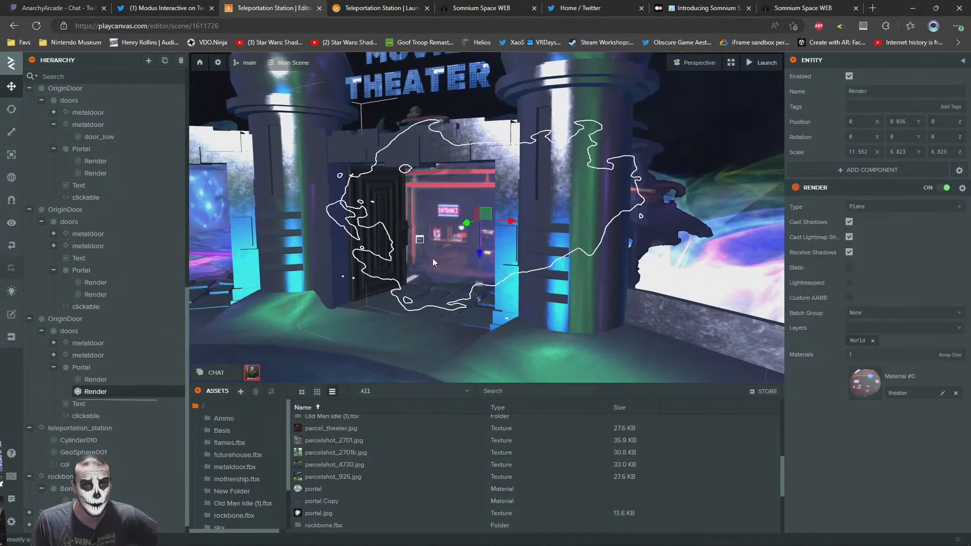
{"action": "left_click", "coordinate": [77, 417]}
{"action": "right_click_drag", "start_coordinate": [473, 258], "coordinate": [397, 258]}
{"action": "key", "text": "s"}
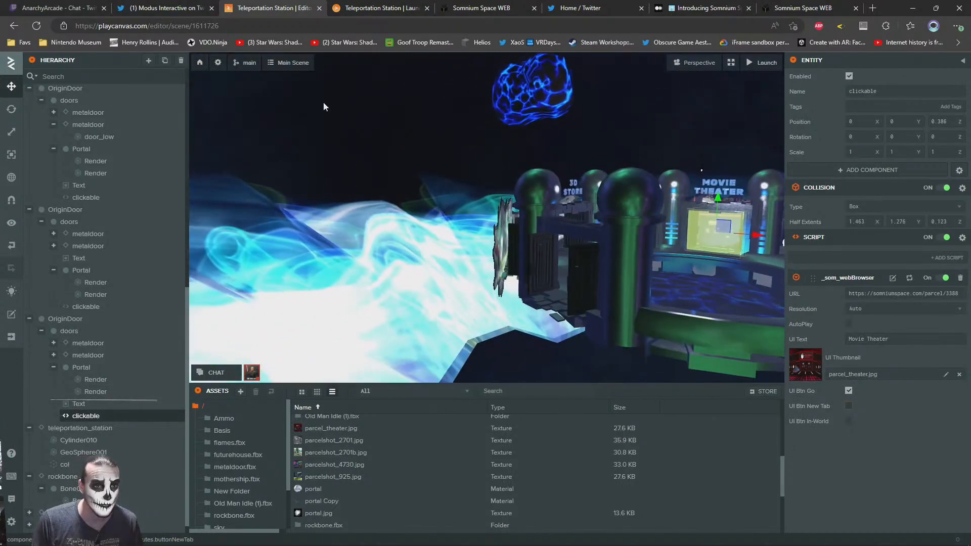
Deselect everything, look over the portal doors, and walk the avatar into the Movie Theater portal in the launched scene
{"action": "left_click", "coordinate": [323, 103]}
{"action": "key", "text": "w"}
{"action": "right_click_drag", "start_coordinate": [349, 223], "coordinate": [480, 256]}
{"action": "right_click_drag", "start_coordinate": [466, 258], "coordinate": [421, 265]}
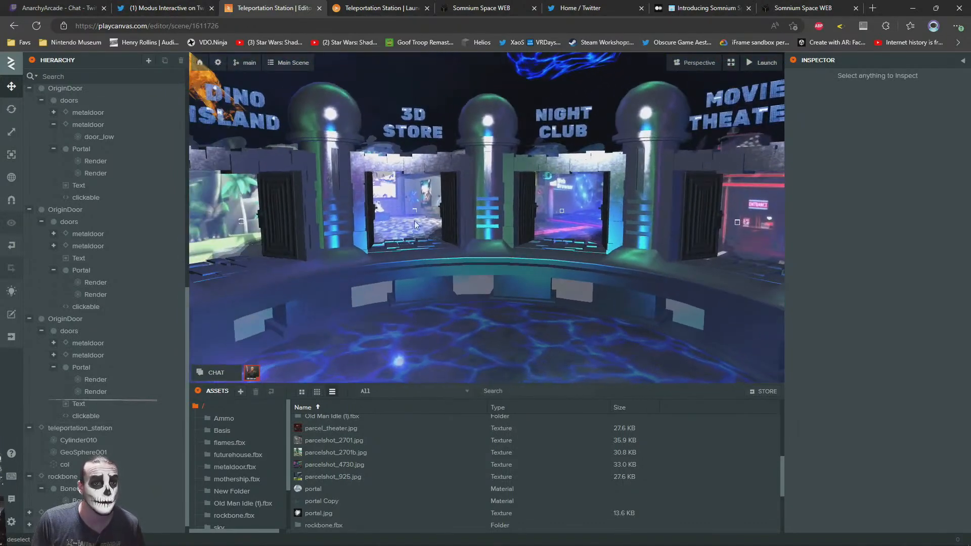
{"action": "right_click_drag", "start_coordinate": [542, 217], "coordinate": [568, 226]}
{"action": "left_click", "coordinate": [354, 8]}
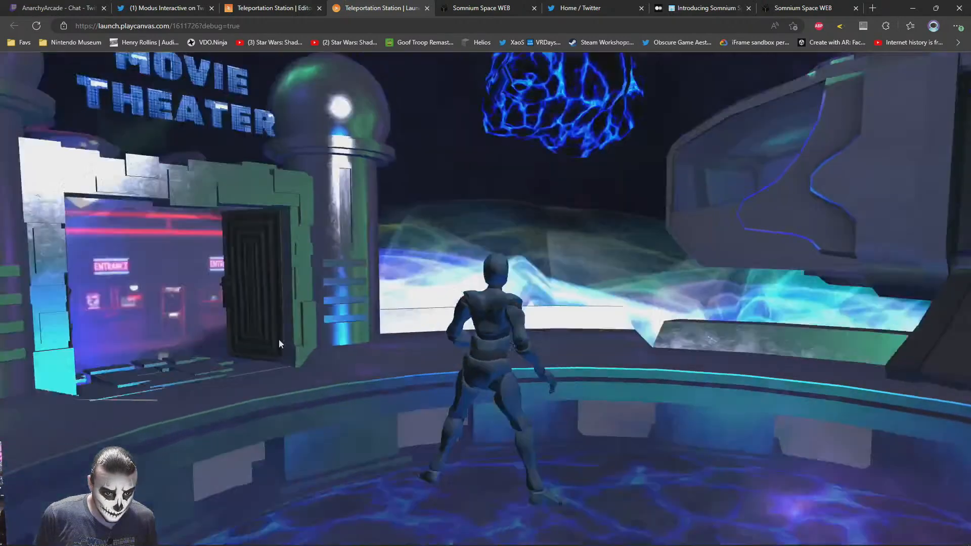
{"action": "key", "text": "w"}
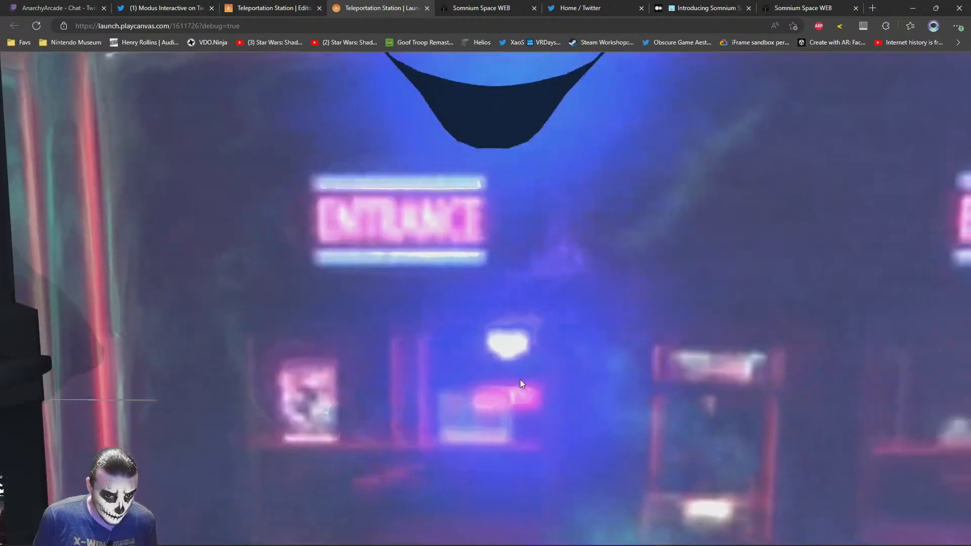
{"action": "key", "text": "w"}
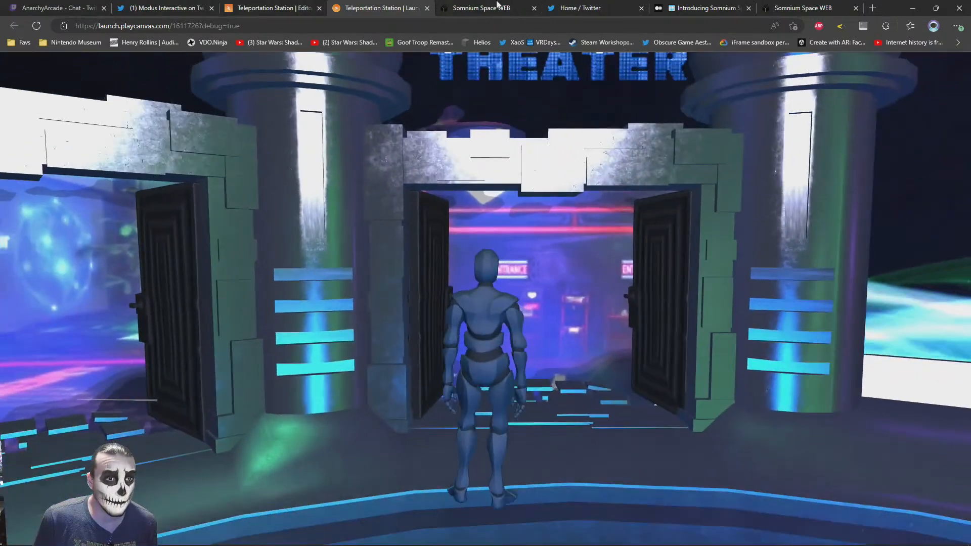
{"action": "left_click", "coordinate": [480, 8]}
{"action": "left_click", "coordinate": [298, 8]}
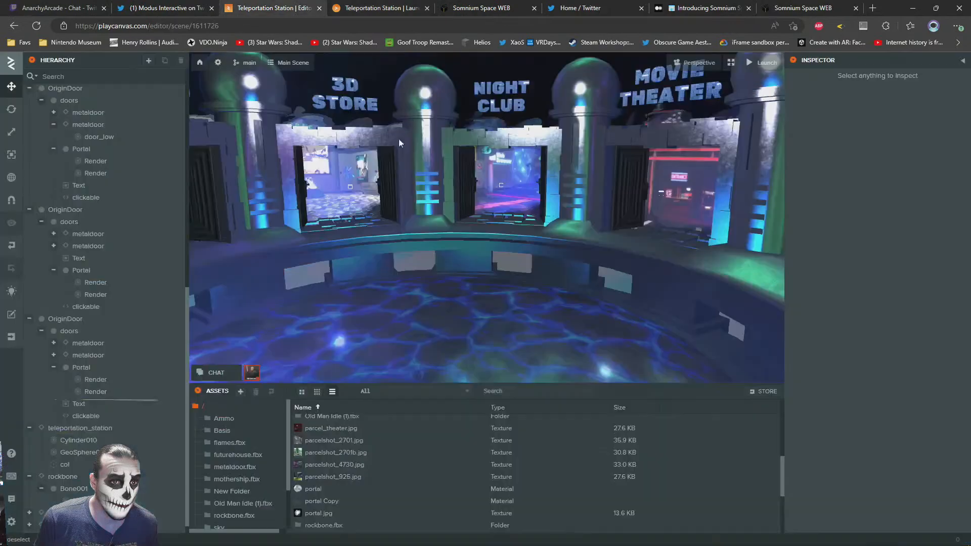
{"action": "left_click", "coordinate": [94, 308]}
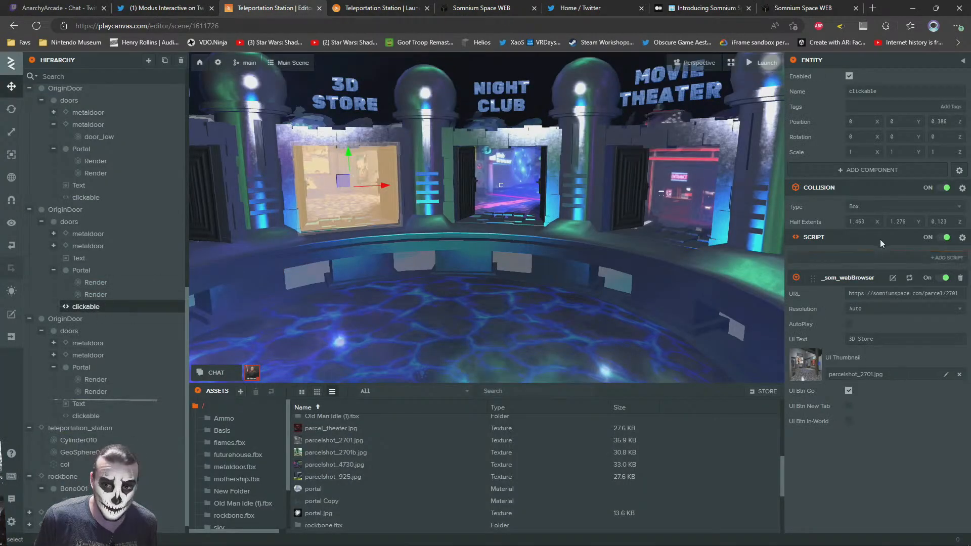
{"action": "left_click", "coordinate": [867, 171]}
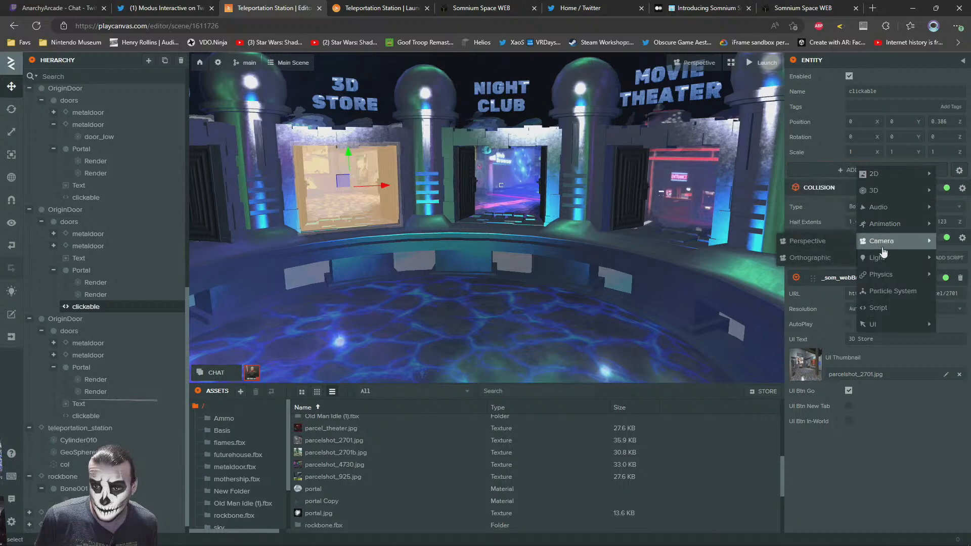
{"action": "left_click", "coordinate": [878, 453]}
Add a Rigid Body physics component to the Movie Theater door's clickable entity
{"action": "right_click_drag", "start_coordinate": [569, 227], "coordinate": [587, 202]}
{"action": "left_click", "coordinate": [122, 295]}
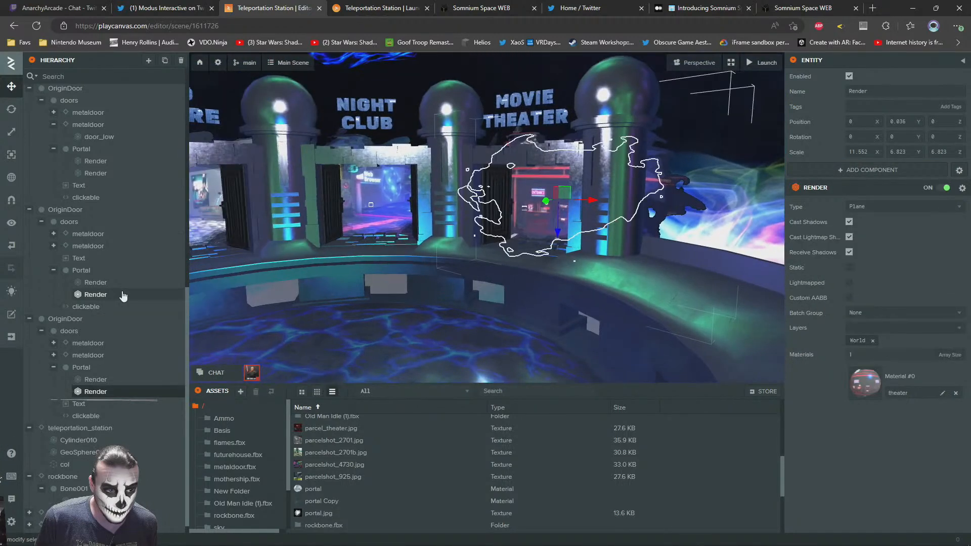
{"action": "left_click", "coordinate": [85, 417]}
{"action": "left_click", "coordinate": [860, 170]}
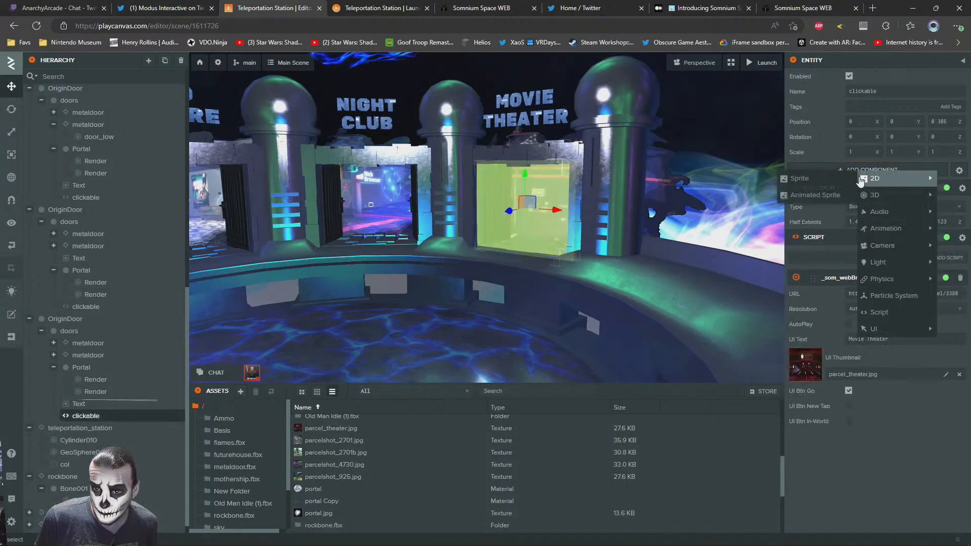
{"action": "left_click", "coordinate": [807, 298]}
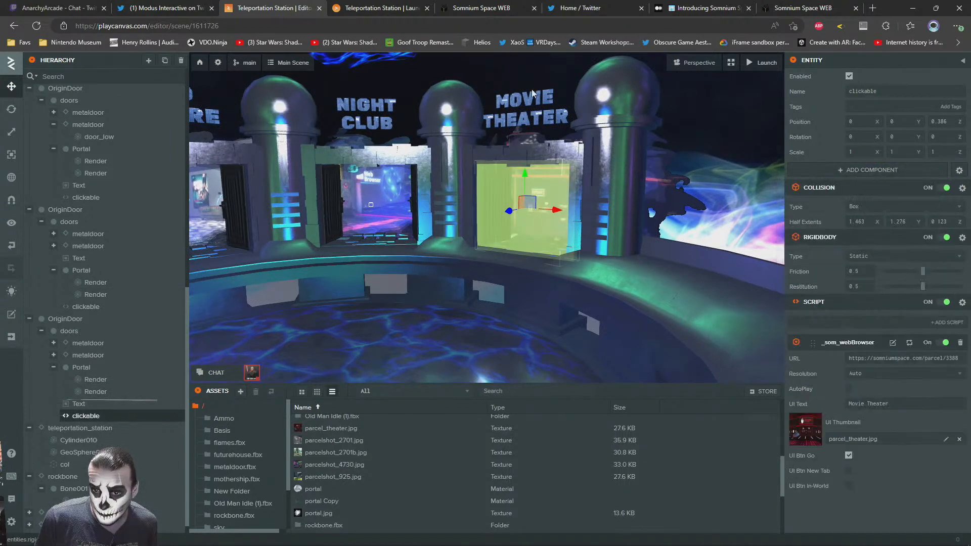
Walk the avatar around the Movie Theater doorway in the launched scene and view the parcel 3388 page
{"action": "left_click", "coordinate": [431, 6]}
{"action": "key", "text": "w"}
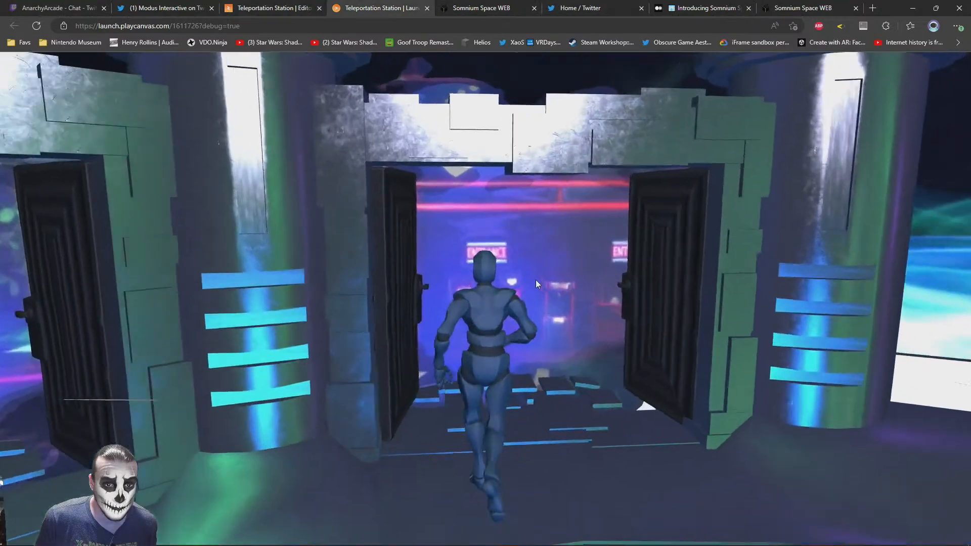
{"action": "key", "text": "d"}
{"action": "key", "text": "a"}
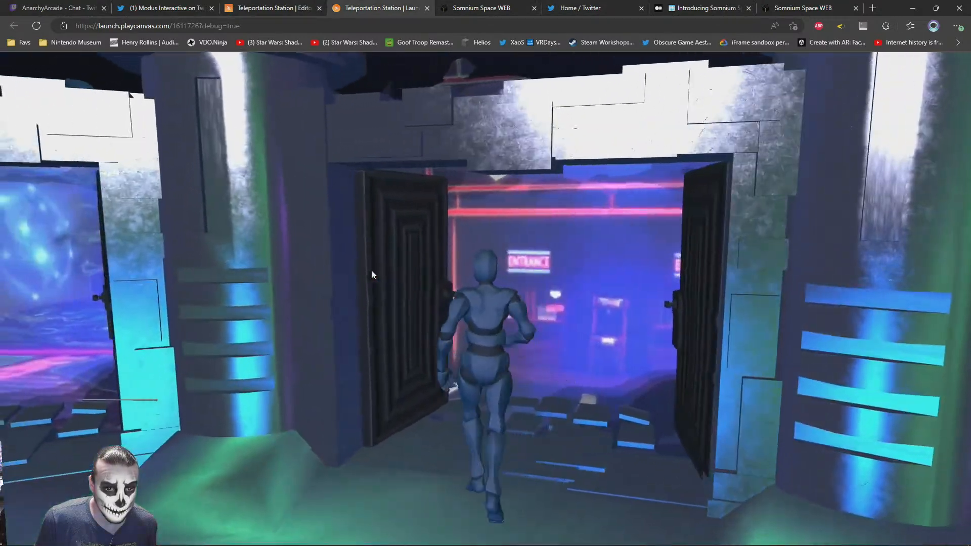
{"action": "key", "text": "s"}
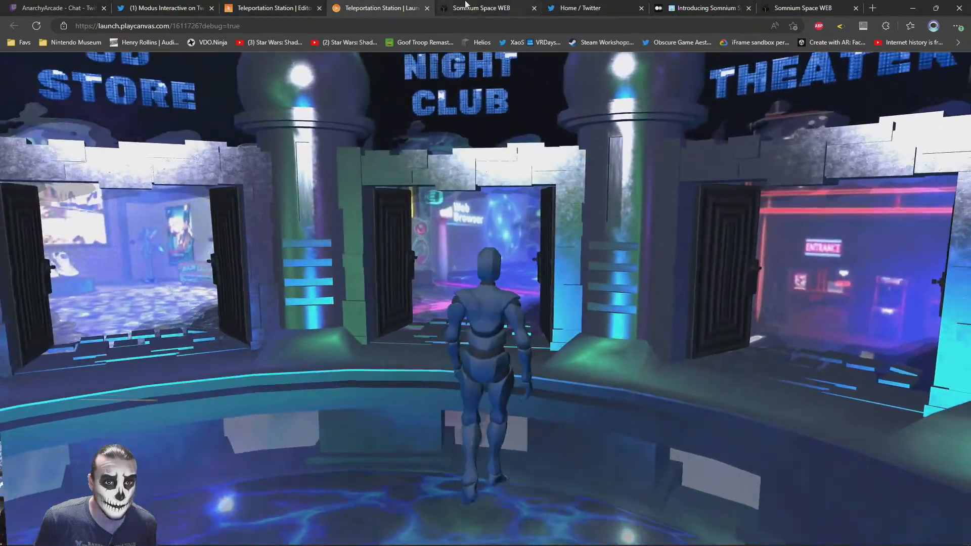
{"action": "left_click", "coordinate": [506, 7]}
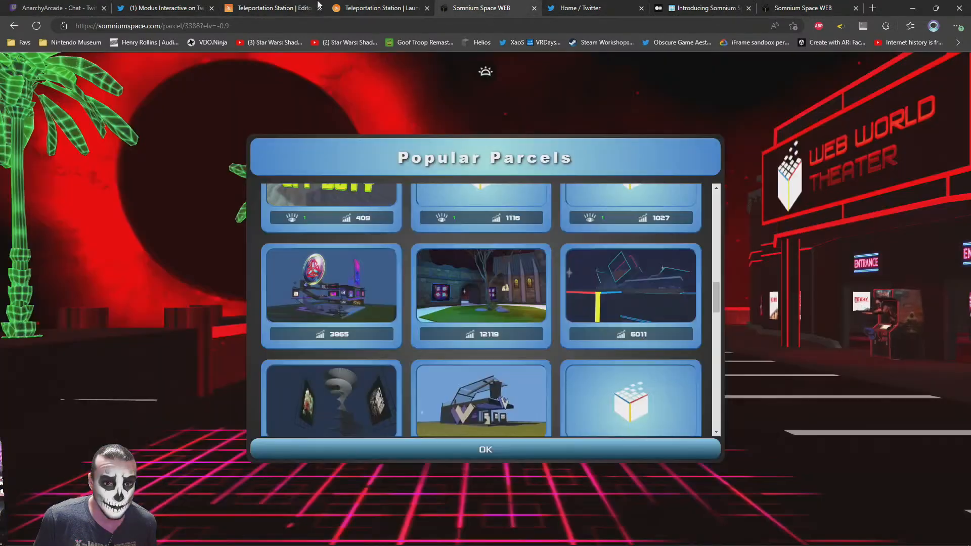
Add a Rigid Body physics component to the Night Club door's clickable entity in the editor
{"action": "left_click", "coordinate": [314, 6]}
{"action": "left_click", "coordinate": [371, 203]}
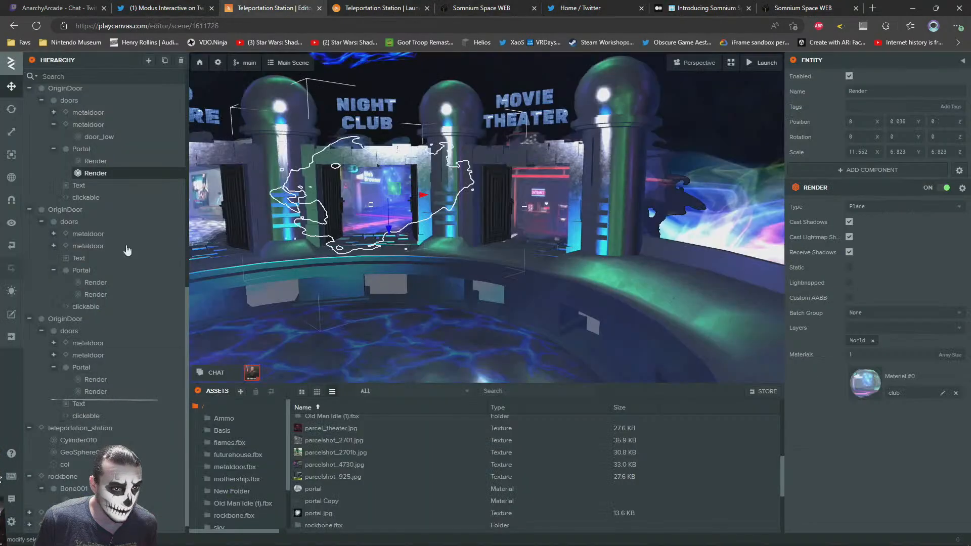
{"action": "left_click", "coordinate": [85, 199]}
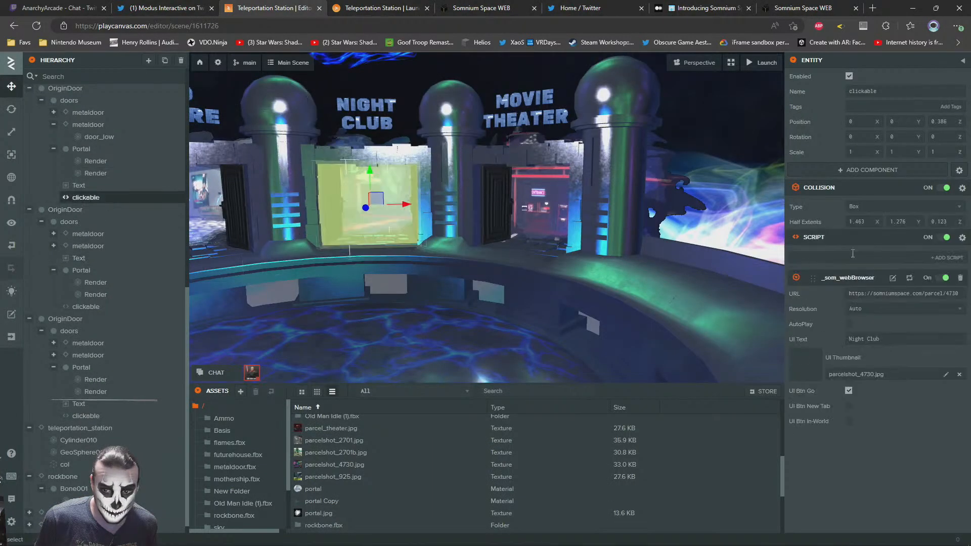
{"action": "left_click", "coordinate": [835, 170]}
{"action": "mouse_move", "coordinate": [858, 259]}
{"action": "left_click", "coordinate": [792, 292]}
Add a Rigid Body physics component to the 3D Store door's clickable entity
{"action": "right_click_drag", "start_coordinate": [526, 254], "coordinate": [498, 246]}
{"action": "left_click", "coordinate": [499, 246]}
{"action": "left_click", "coordinate": [85, 307]}
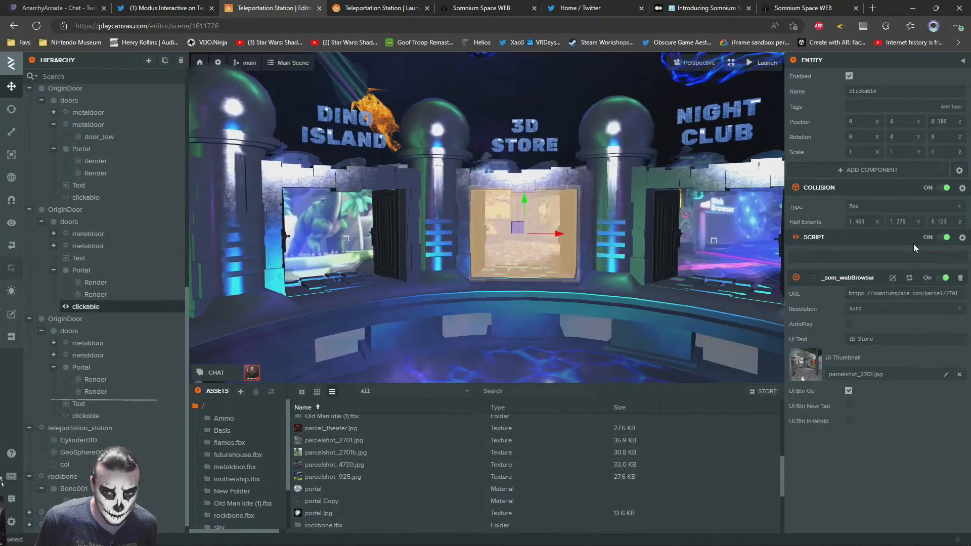
{"action": "left_click", "coordinate": [842, 172]}
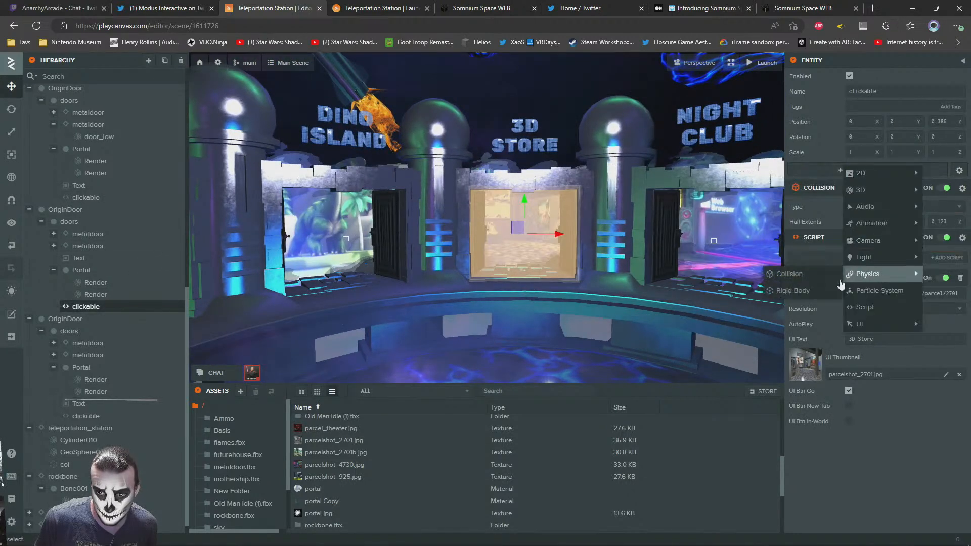
{"action": "left_click", "coordinate": [800, 289]}
Add a Rigid Body physics component to the Dino Island door's clickable entity
{"action": "right_click_drag", "start_coordinate": [516, 263], "coordinate": [463, 260]}
{"action": "left_click", "coordinate": [508, 250]}
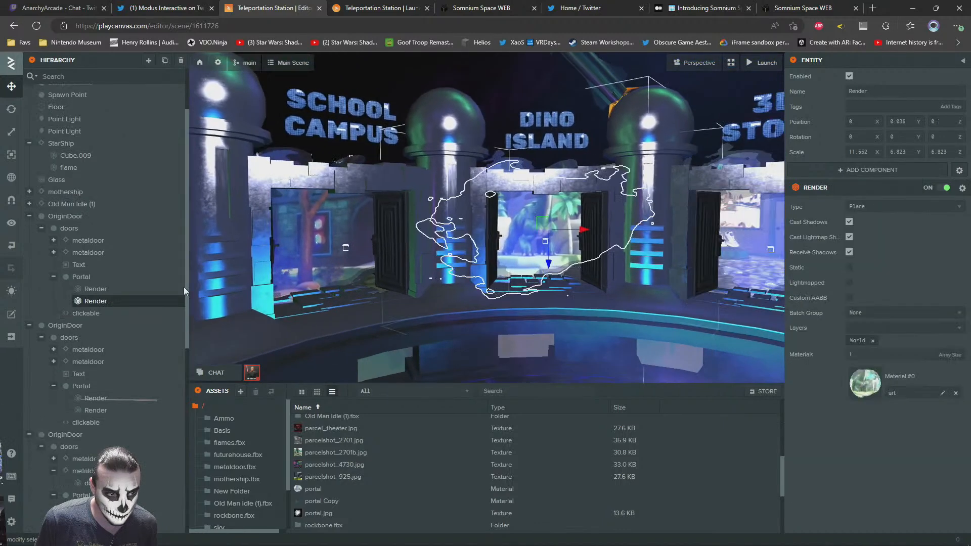
{"action": "left_click", "coordinate": [86, 314]}
{"action": "left_click", "coordinate": [844, 172]}
{"action": "mouse_move", "coordinate": [868, 256]}
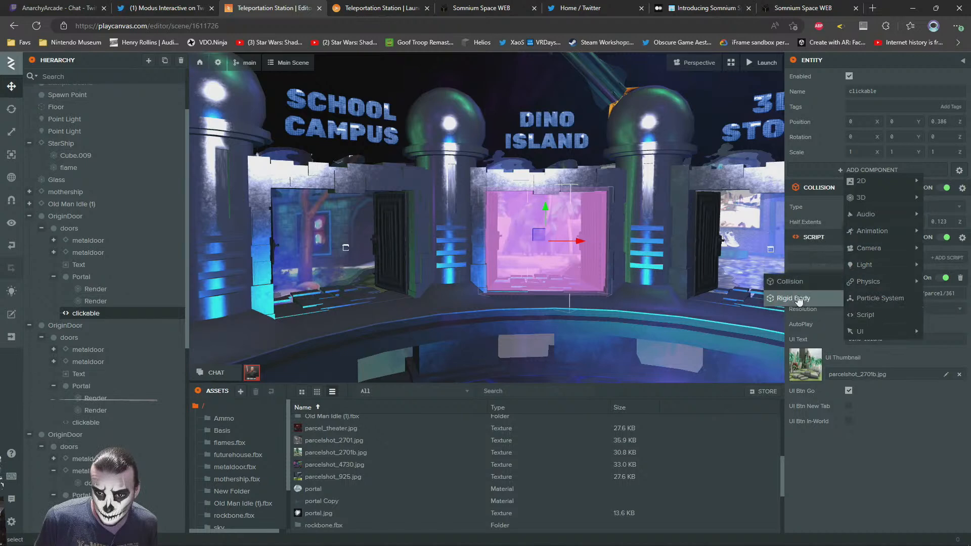
{"action": "left_click", "coordinate": [803, 294]}
Add a Rigid Body physics component to the School Campus door's clickable entity
{"action": "right_click_drag", "start_coordinate": [638, 271], "coordinate": [582, 258]}
{"action": "left_click", "coordinate": [448, 201]}
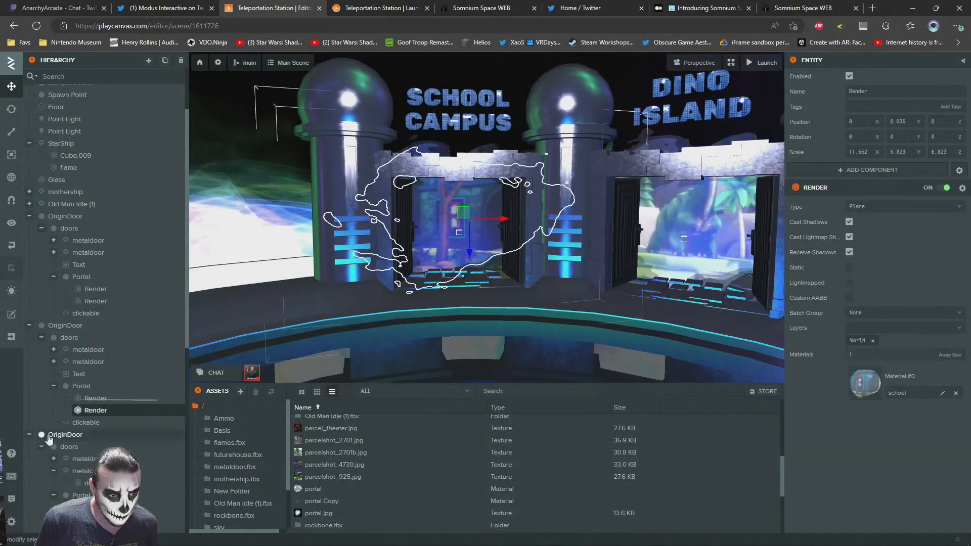
{"action": "left_click", "coordinate": [86, 424]}
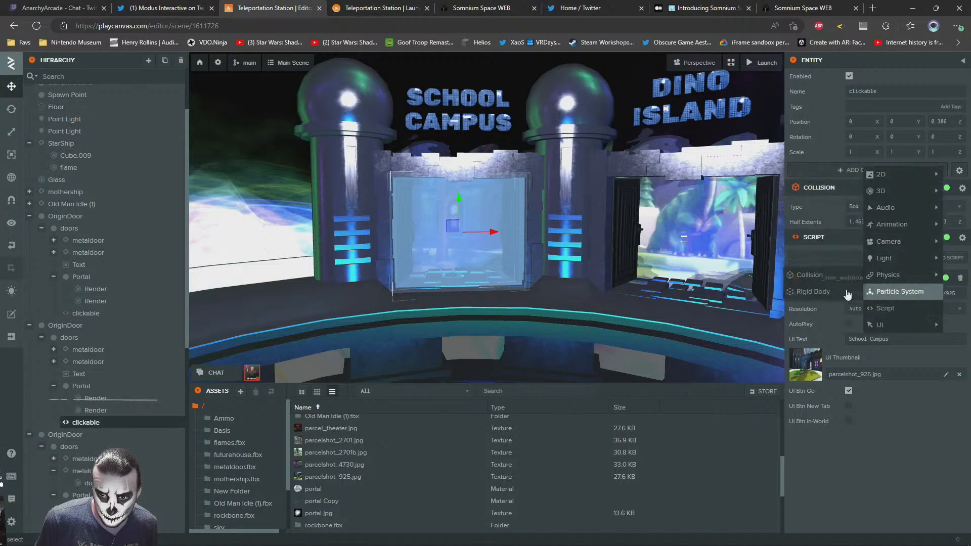
{"action": "left_click", "coordinate": [817, 292]}
Switch to the launched scene and walk the avatar past the Night Club and Movie Theater doorways, looking round toward the starship
{"action": "right_click_drag", "start_coordinate": [562, 236], "coordinate": [521, 247]}
{"action": "key", "text": "s"}
{"action": "left_click", "coordinate": [380, 8]}
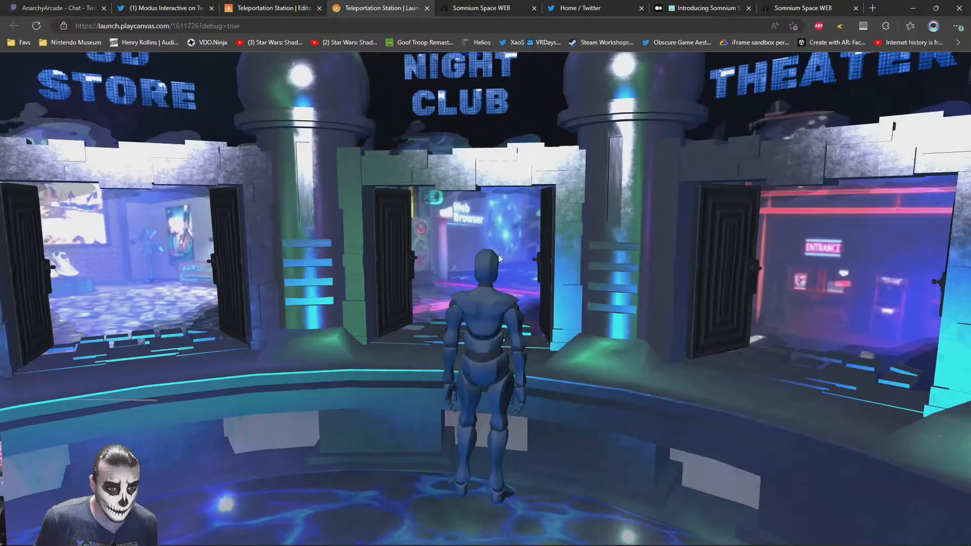
{"action": "key", "text": "w"}
{"action": "left_click_drag", "start_coordinate": [858, 321], "coordinate": [275, 318]}
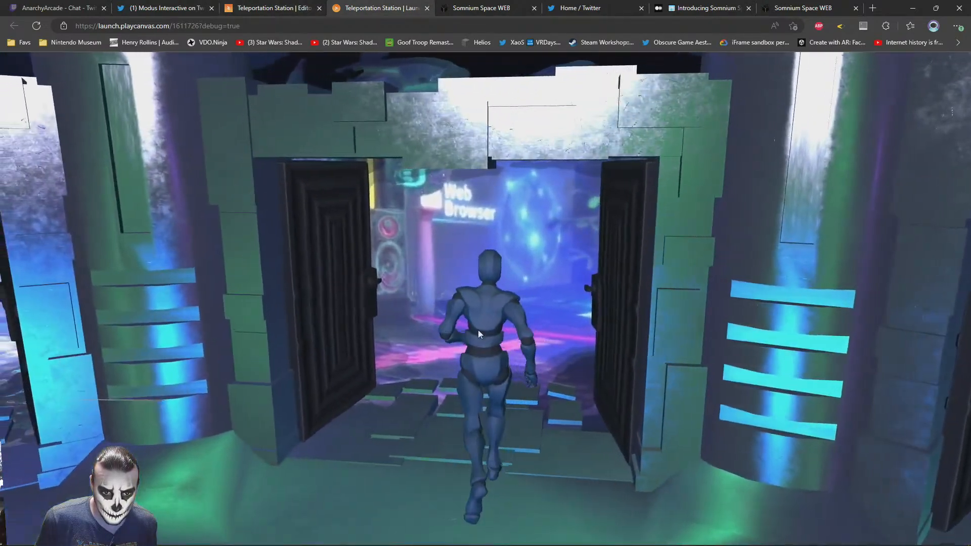
{"action": "left_click_drag", "start_coordinate": [478, 330], "coordinate": [698, 362]}
{"action": "key", "text": "w"}
{"action": "key", "text": "s"}
{"action": "left_click_drag", "start_coordinate": [319, 319], "coordinate": [653, 349]}
{"action": "key", "text": "w"}
{"action": "left_click_drag", "start_coordinate": [501, 384], "coordinate": [810, 349]}
{"action": "left_click_drag", "start_coordinate": [466, 265], "coordinate": [318, 310]}
{"action": "key", "text": "w"}
{"action": "left_click_drag", "start_coordinate": [779, 321], "coordinate": [217, 304]}
{"action": "left_click_drag", "start_coordinate": [789, 289], "coordinate": [253, 314]}
{"action": "left_click_drag", "start_coordinate": [607, 324], "coordinate": [420, 322]}
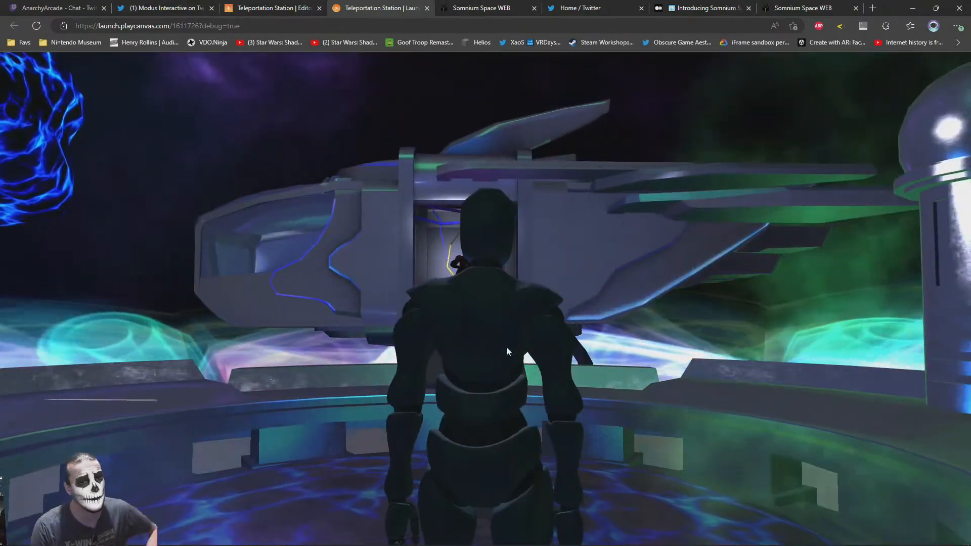
Walk the avatar around the platform between the starship and the Movie Theater door to examine the surroundings
{"action": "key", "text": "w"}
{"action": "left_click_drag", "start_coordinate": [582, 330], "coordinate": [116, 344]}
{"action": "left_click_drag", "start_coordinate": [708, 374], "coordinate": [438, 419]}
{"action": "left_click_drag", "start_coordinate": [503, 371], "coordinate": [551, 408]}
{"action": "key", "text": "w"}
{"action": "left_click_drag", "start_coordinate": [484, 431], "coordinate": [806, 343]}
{"action": "left_click_drag", "start_coordinate": [496, 329], "coordinate": [574, 390]}
{"action": "key", "text": "w"}
{"action": "key", "text": "w"}
{"action": "key", "text": "w"}
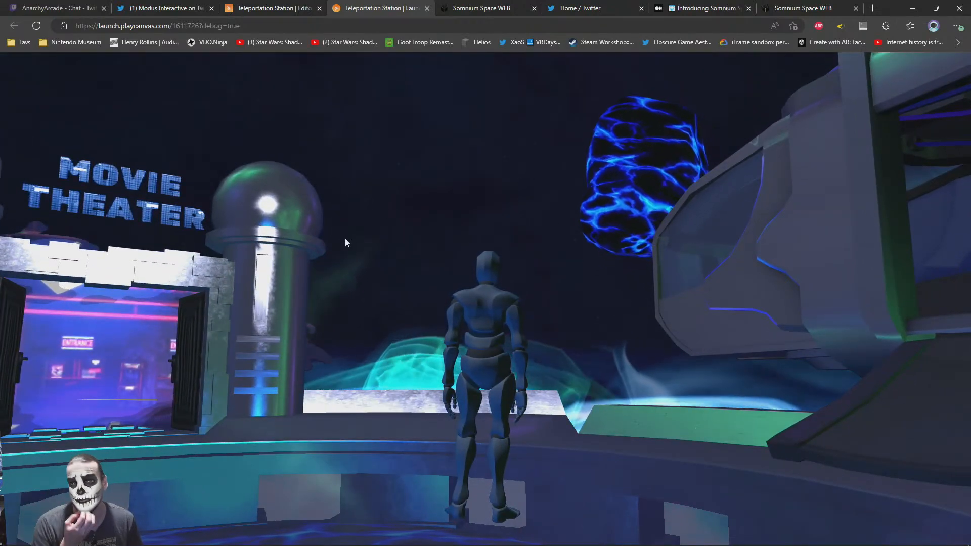
Search the web for a sleepcore compilation video and open "Retrofuturism: The Future That Never Came | Sleepcore" on YouTube
{"action": "key", "text": "ctrl+t"}
{"action": "type", "text": "sleepcore"}
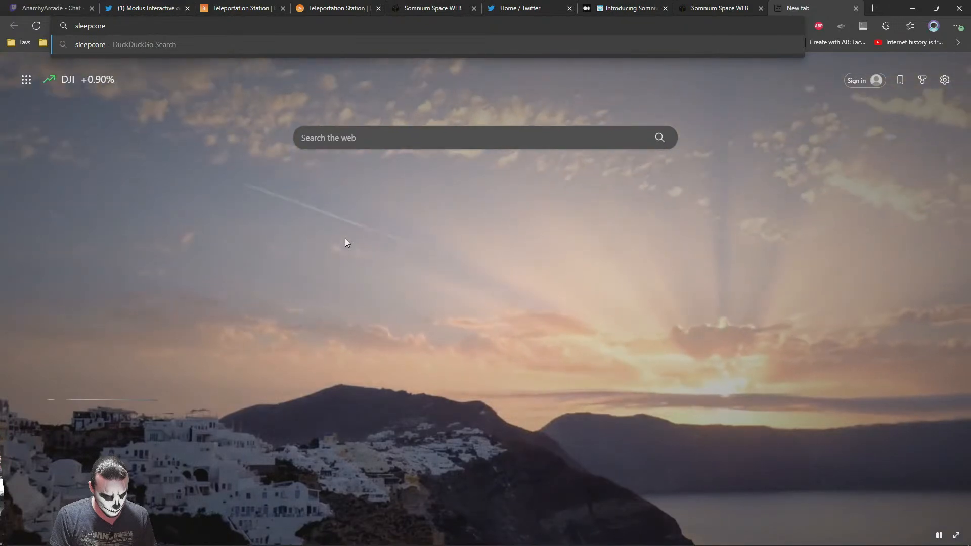
{"action": "type", "text": "compilation year video youtue"}
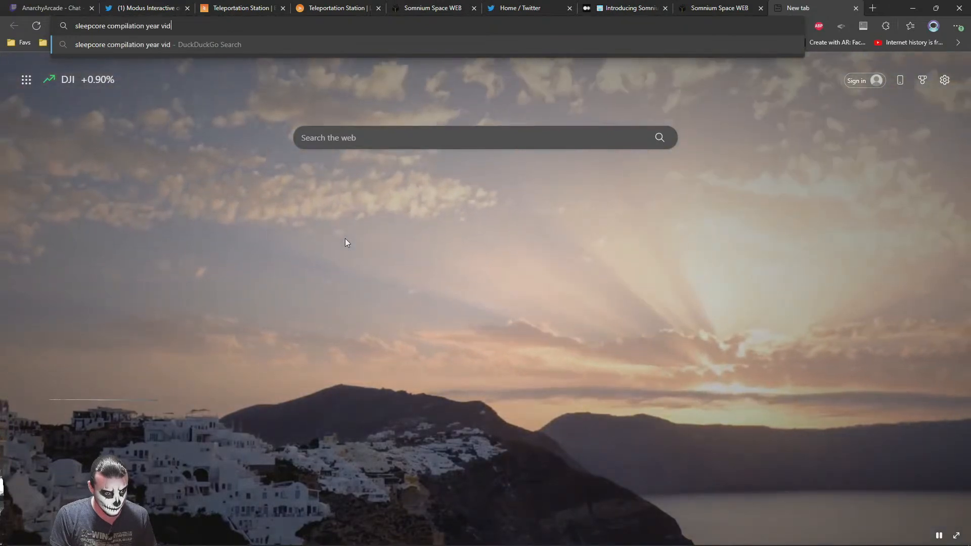
{"action": "key", "text": "Return"}
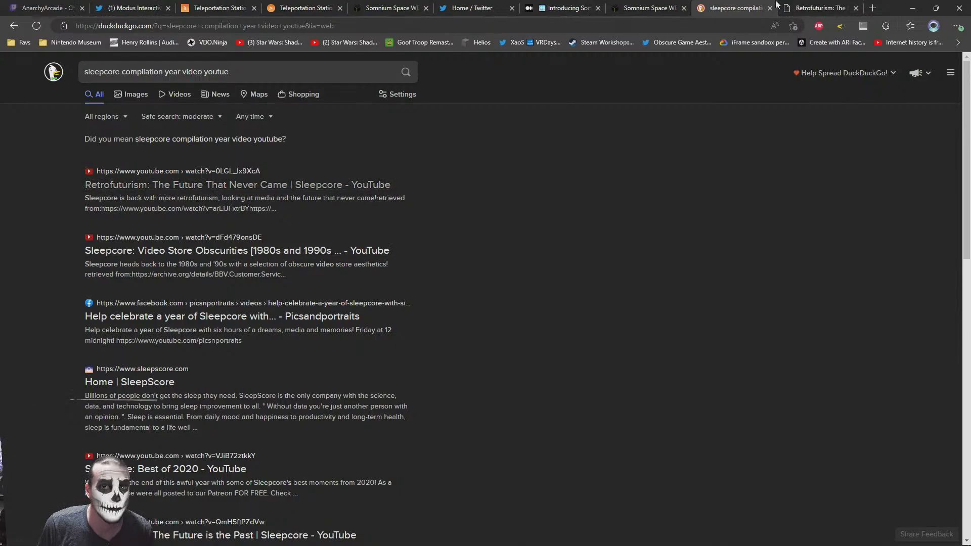
{"action": "left_click", "coordinate": [779, 6]}
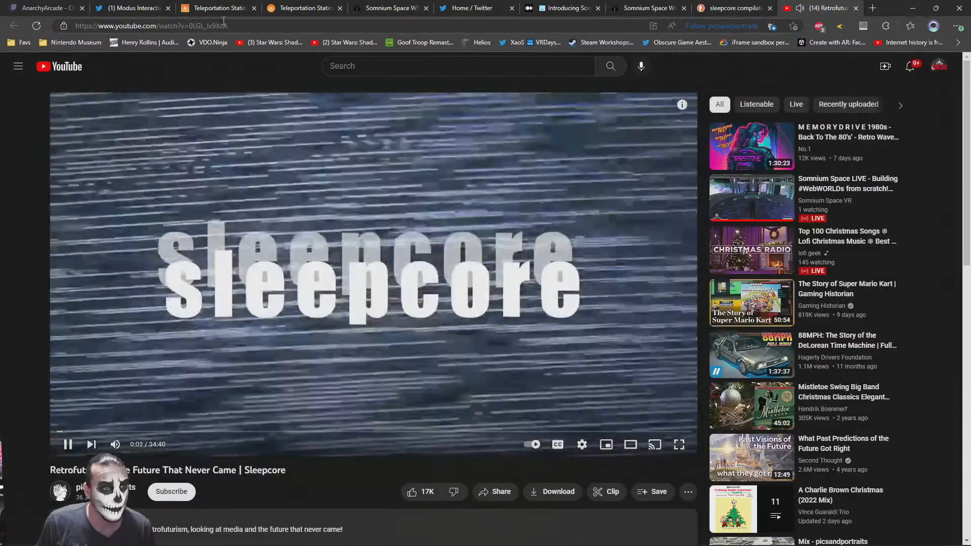
Copy the YouTube video's URL, skim the video, close it, and return to the launched scene
{"action": "left_click", "coordinate": [223, 24]}
{"action": "key", "text": "ctrl+c"}
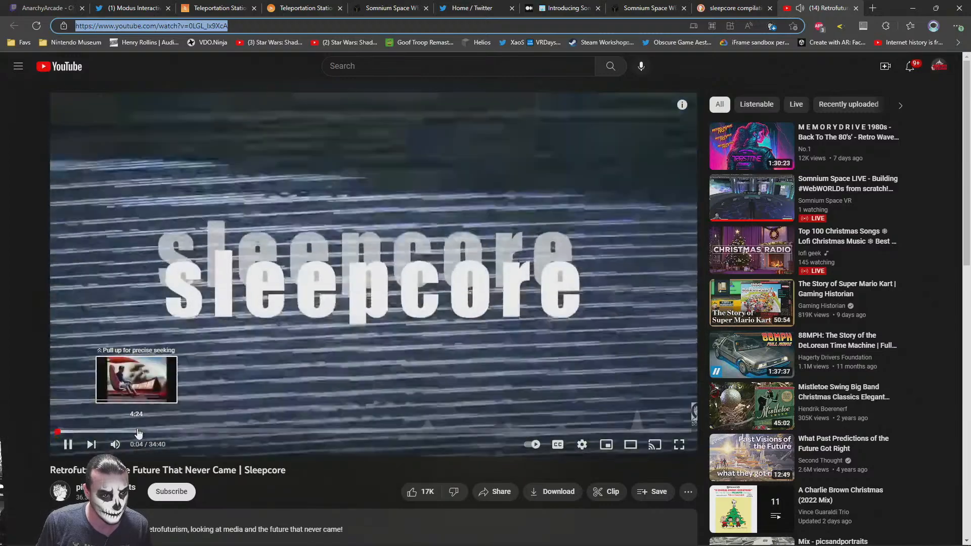
{"action": "left_click", "coordinate": [138, 433]}
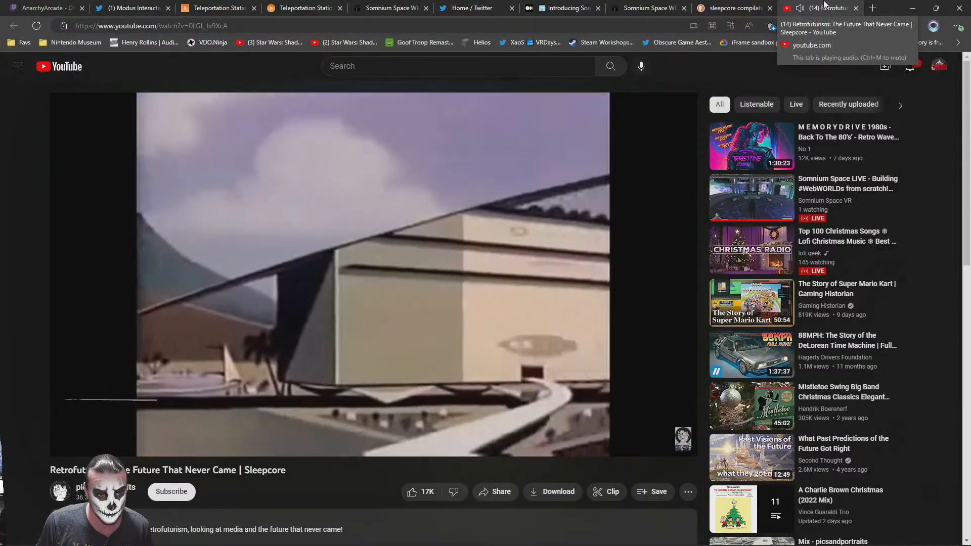
{"action": "middle_click", "coordinate": [824, 4]}
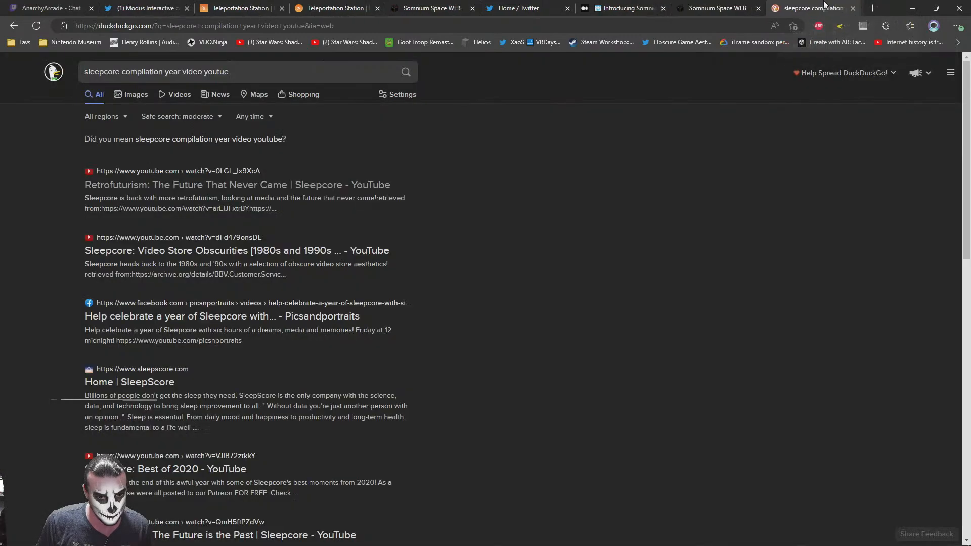
{"action": "key", "text": "alt+Tab"}
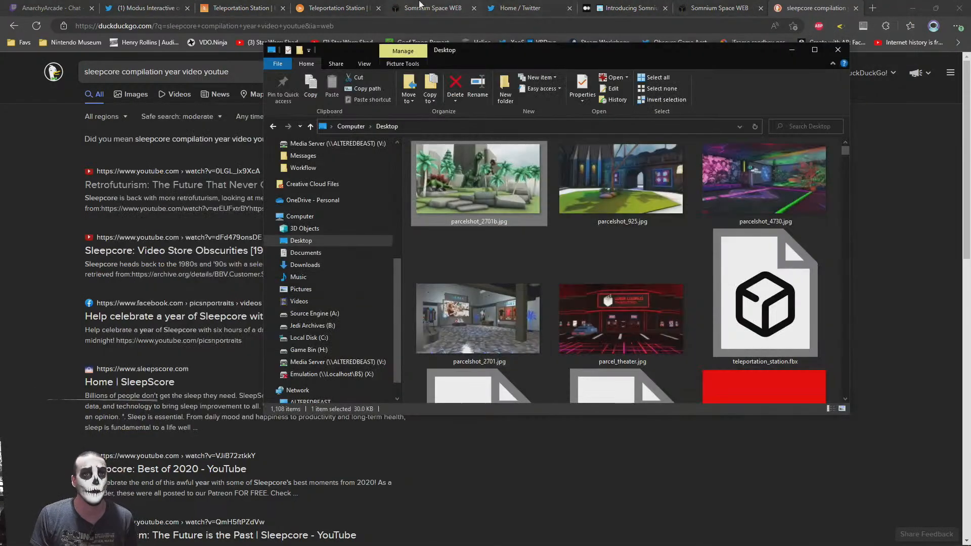
{"action": "left_click", "coordinate": [424, 6]}
{"action": "left_click", "coordinate": [336, 8]}
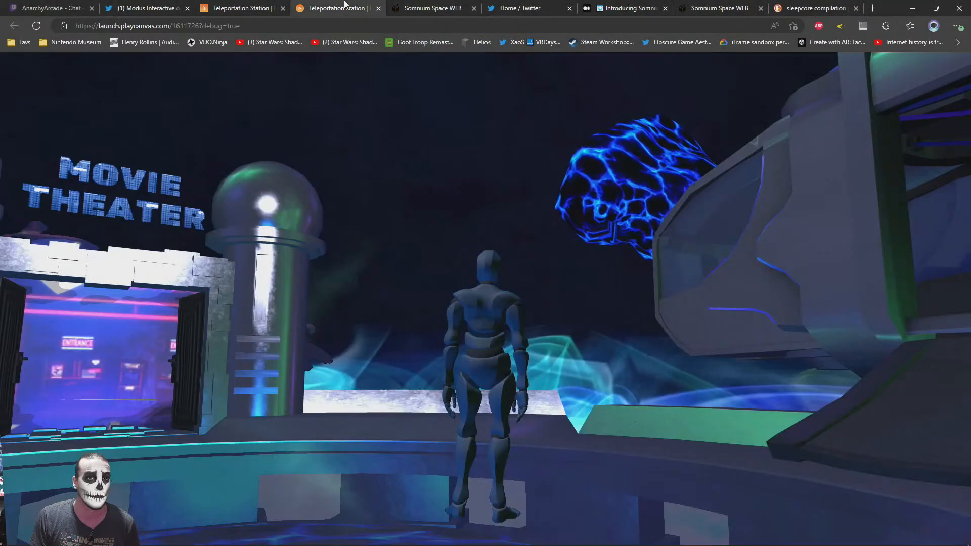
Reopen the copied YouTube URL, skim through the muted video, and rewind it to the sleepcore title
{"action": "left_click", "coordinate": [873, 7]}
{"action": "key", "text": "ctrl+v"}
{"action": "key", "text": "Return"}
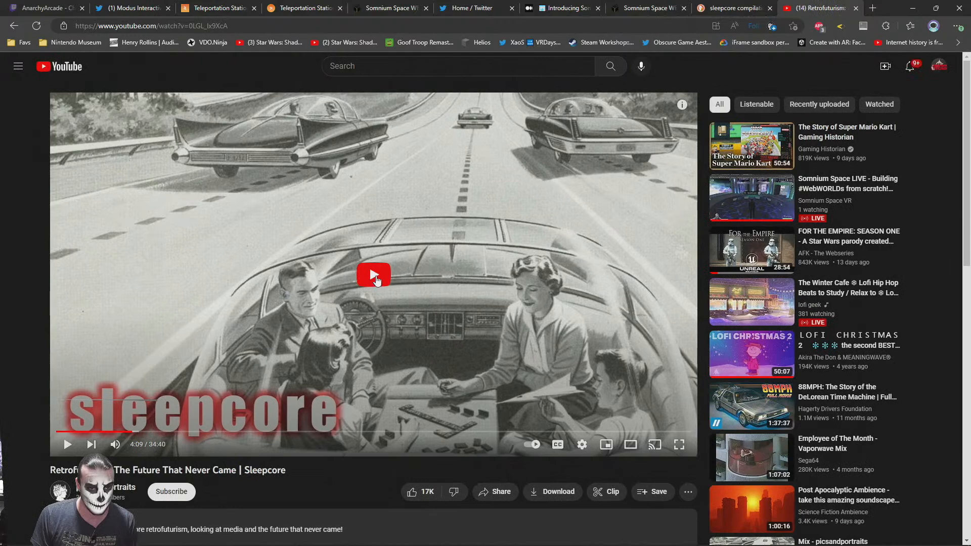
{"action": "left_click", "coordinate": [374, 277]}
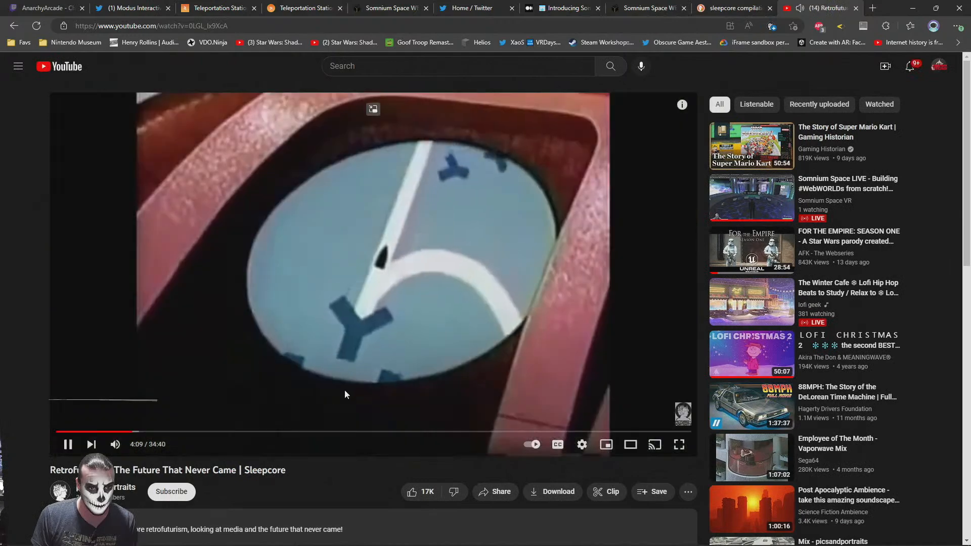
{"action": "left_click", "coordinate": [90, 446]}
{"action": "left_click", "coordinate": [16, 27]}
{"action": "left_click_drag", "start_coordinate": [281, 440], "coordinate": [485, 436]}
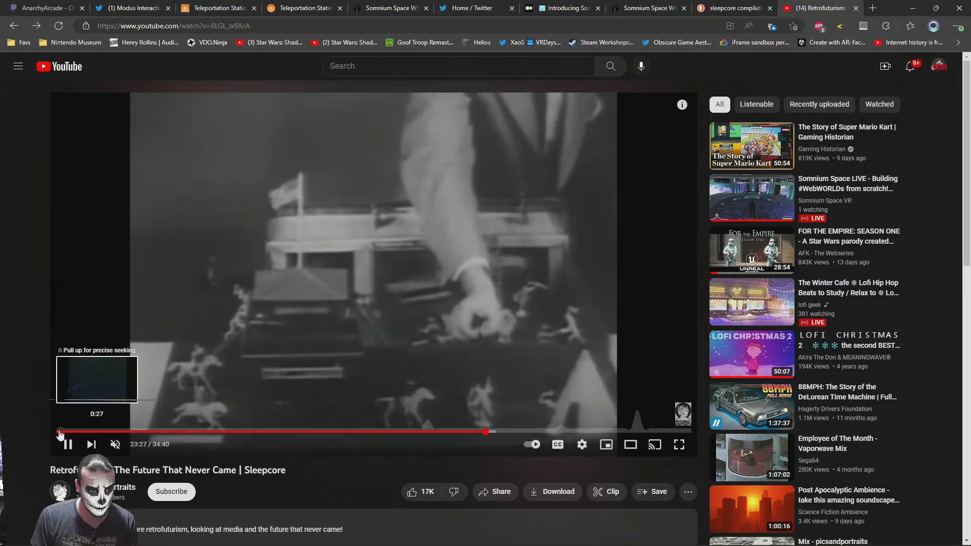
{"action": "left_click", "coordinate": [58, 432]}
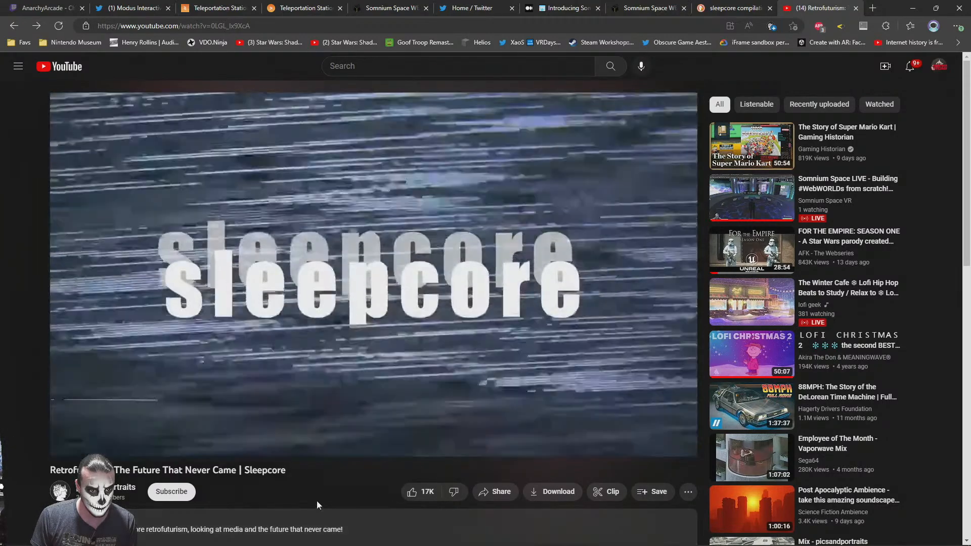
Capture the screen, paste it into IrfanView, and crop it to the sleepcore title frame, about 1272 x 711 pixels
{"action": "key", "text": "alt+Tab"}
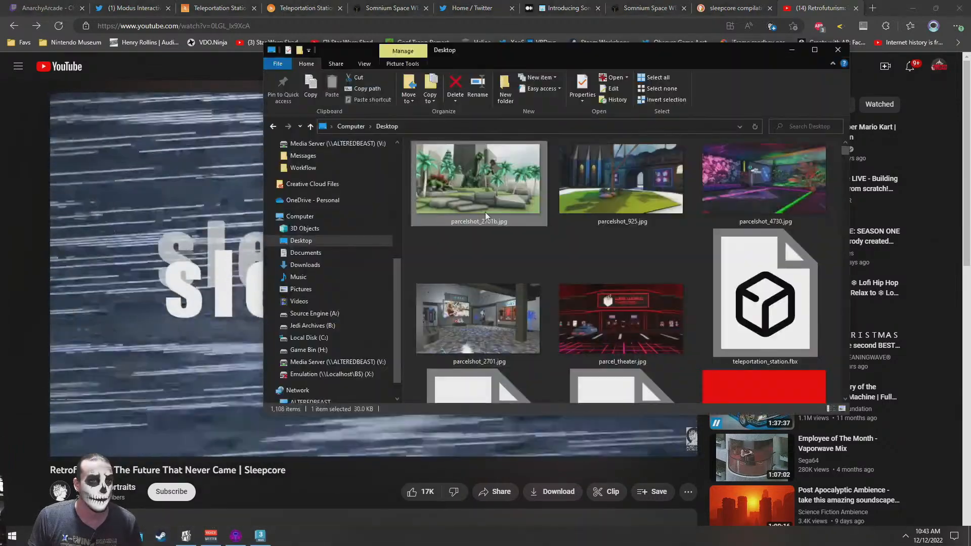
{"action": "double_click", "coordinate": [485, 210]}
{"action": "key", "text": "ctrl+v"}
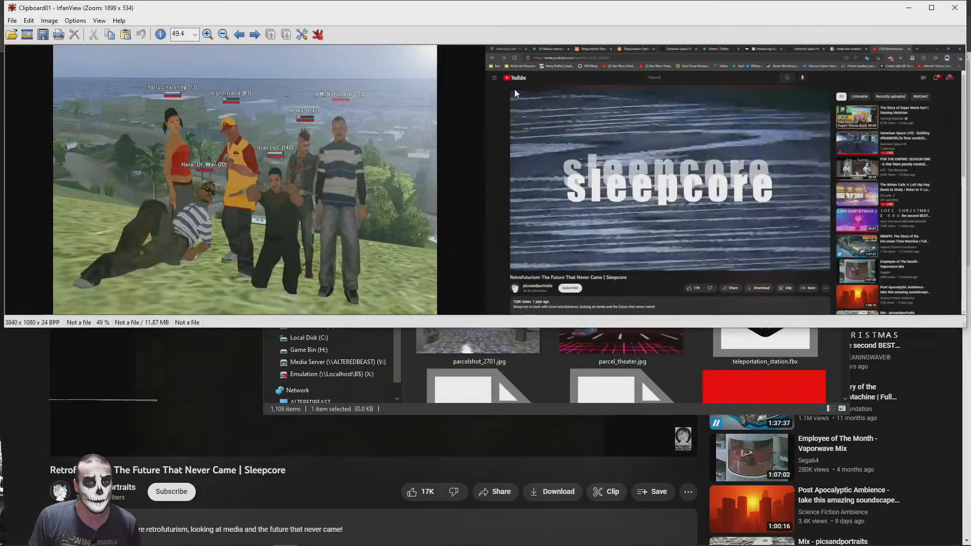
{"action": "left_click_drag", "start_coordinate": [512, 92], "coordinate": [774, 257]}
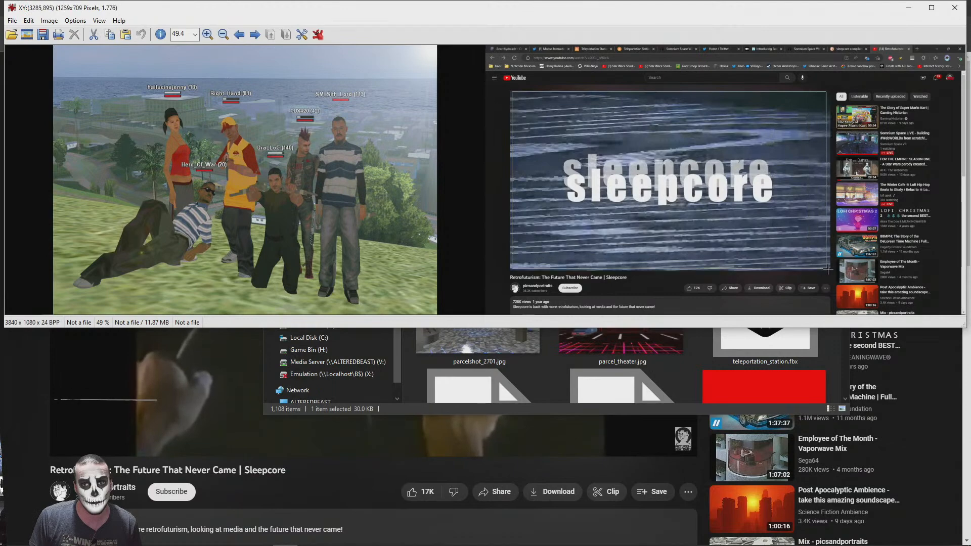
{"action": "key", "text": "ctrl+y"}
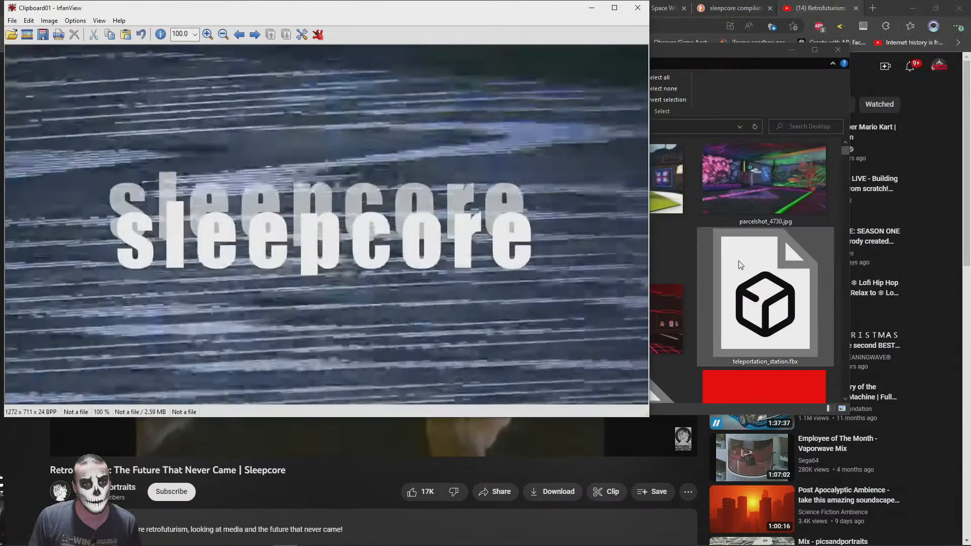
{"action": "key", "text": "ctrl+r"}
{"action": "key", "text": "Escape"}
{"action": "key", "text": "ctrl+e"}
{"action": "key", "text": "Escape"}
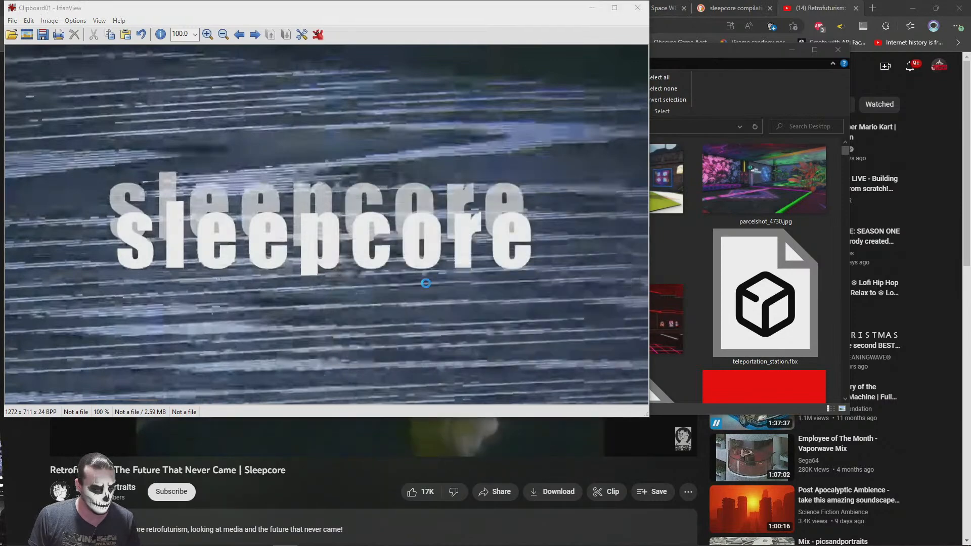
Resize the cropped title image proportionally to 512 pixels wide and save it on the Desktop as a JPG named sleepcore
{"action": "key", "text": "ctrl+r"}
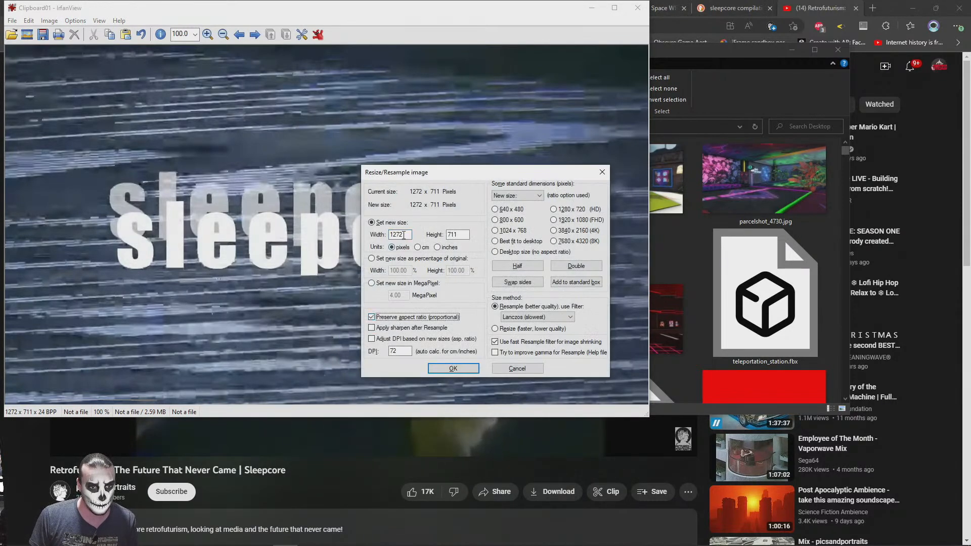
{"action": "type", "text": "512"}
{"action": "key", "text": "Return"}
{"action": "key", "text": "ctrl+s"}
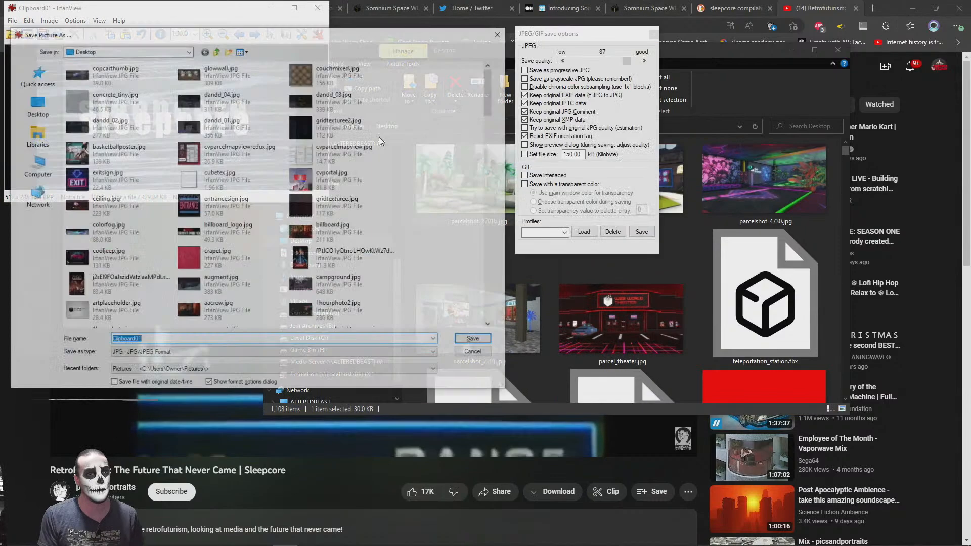
{"action": "type", "text": "sleepcore"}
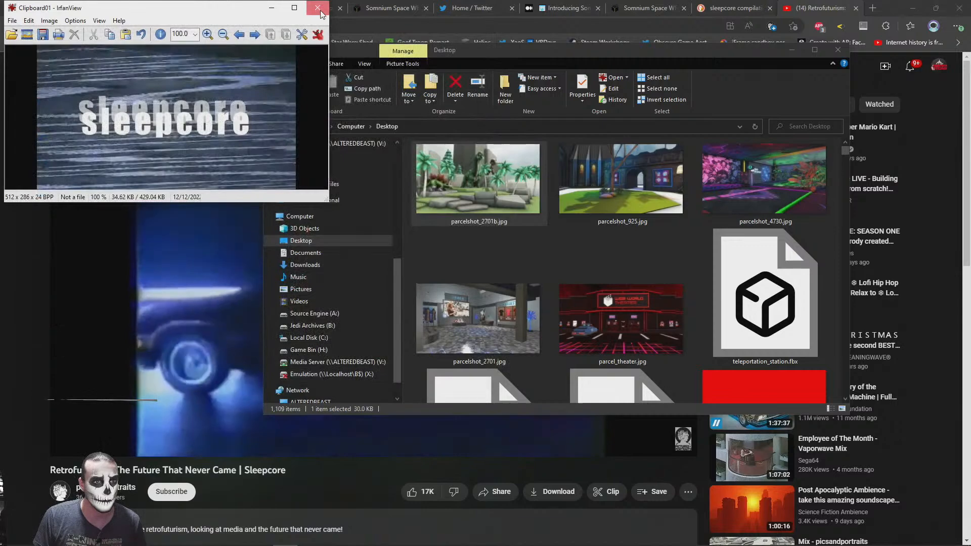
{"action": "left_click", "coordinate": [318, 8]}
Return to the Teleportation Station scene in the PlayCanvas editor
{"action": "left_click", "coordinate": [178, 301]}
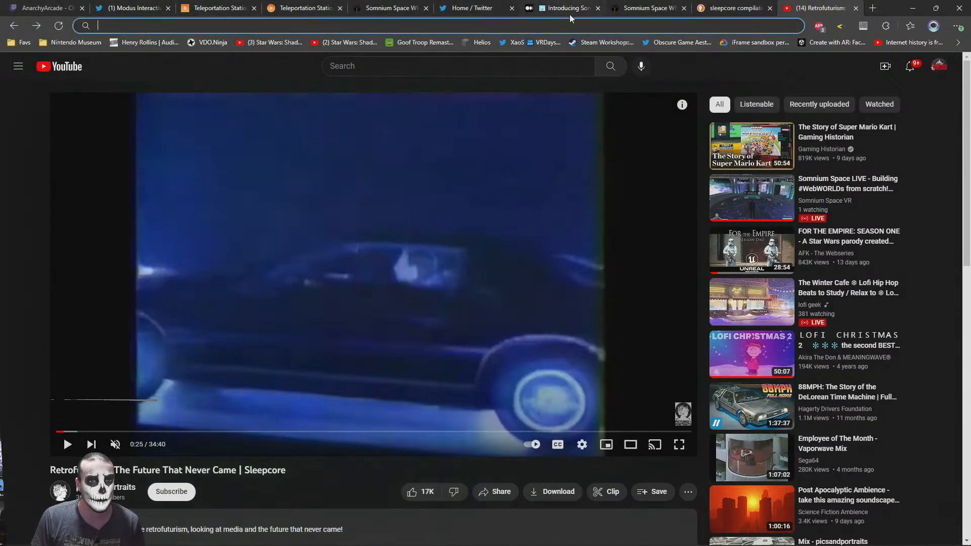
{"action": "left_click", "coordinate": [421, 5]}
{"action": "left_click", "coordinate": [545, 9]}
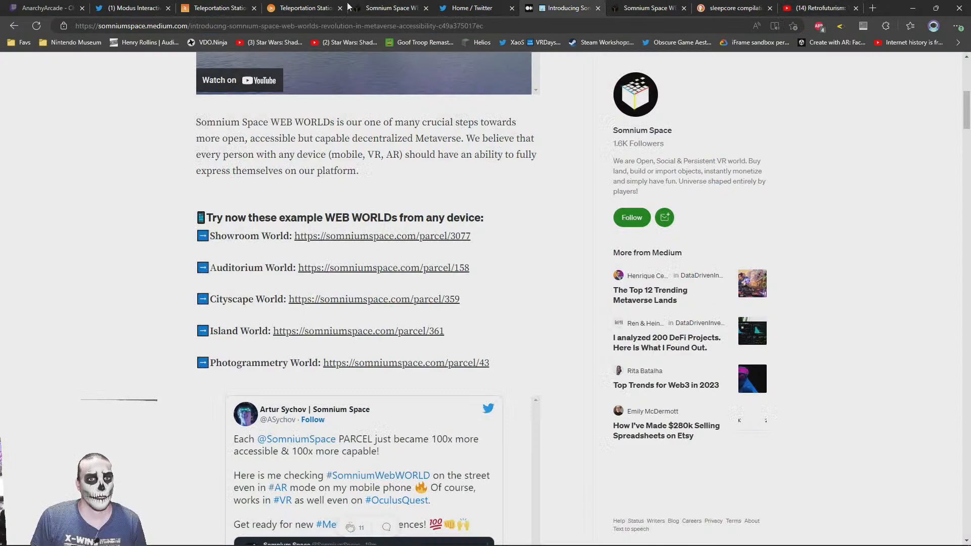
{"action": "left_click", "coordinate": [312, 5]}
{"action": "left_click", "coordinate": [246, 7]}
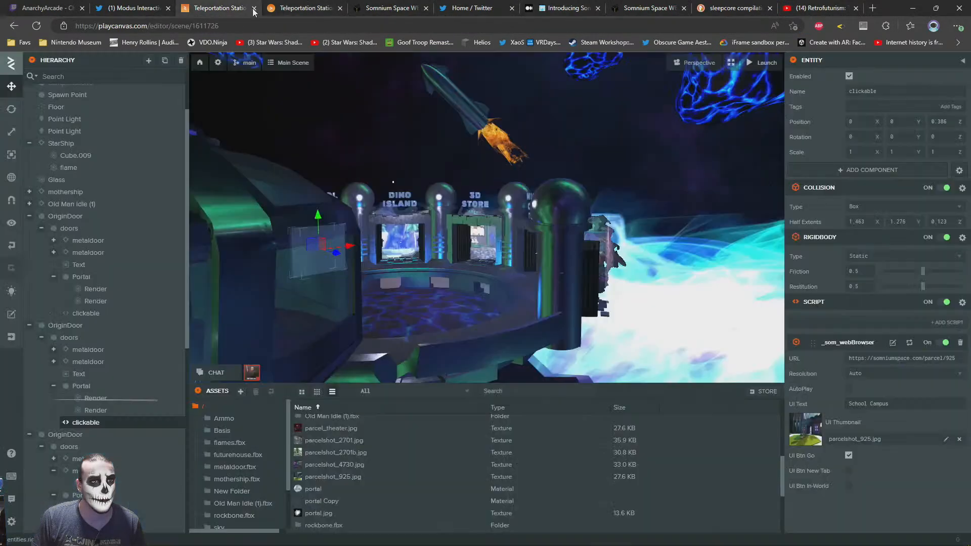
{"action": "key", "text": "w"}
{"action": "right_click_drag", "start_coordinate": [564, 188], "coordinate": [322, 305]}
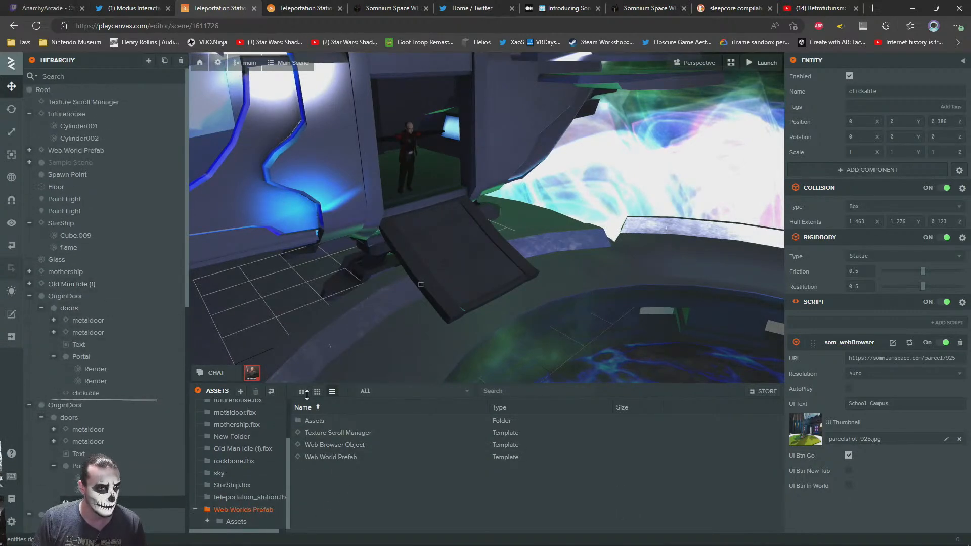
{"action": "left_click_drag", "start_coordinate": [329, 461], "coordinate": [49, 295]}
{"action": "right_click_drag", "start_coordinate": [585, 268], "coordinate": [452, 260]}
{"action": "scroll", "coordinate": [452, 260], "scroll_direction": "down", "scroll_amount": 3}
{"action": "scroll", "coordinate": [478, 260], "scroll_direction": "up", "scroll_amount": 1}
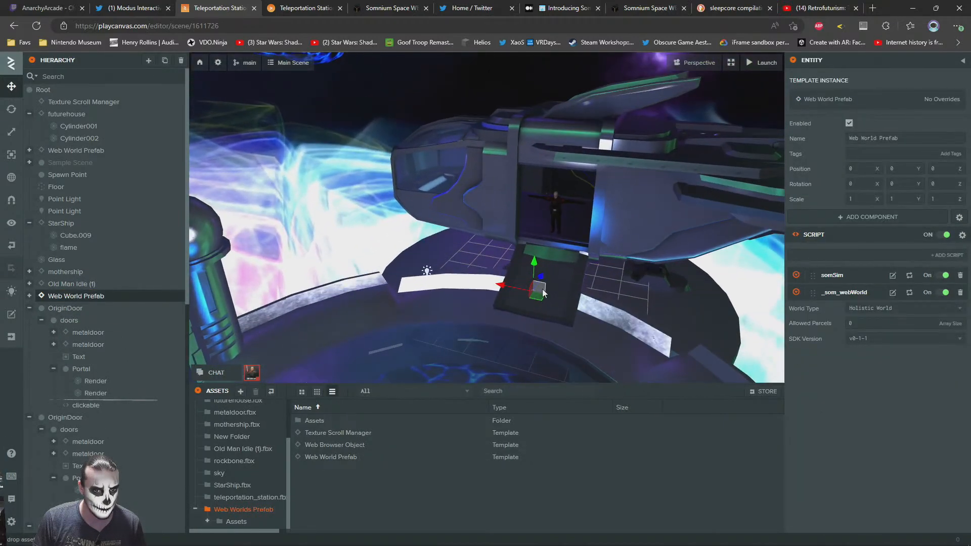
{"action": "left_click_drag", "start_coordinate": [323, 162], "coordinate": [323, 184]}
{"action": "mouse_move", "coordinate": [454, 281]}
{"action": "right_mouse_down"}
{"action": "mouse_move", "coordinate": [457, 242]}
{"action": "mouse_move", "coordinate": [488, 250]}
{"action": "mouse_move", "coordinate": [457, 265]}
{"action": "right_mouse_up"}
{"action": "key", "text": "d"}
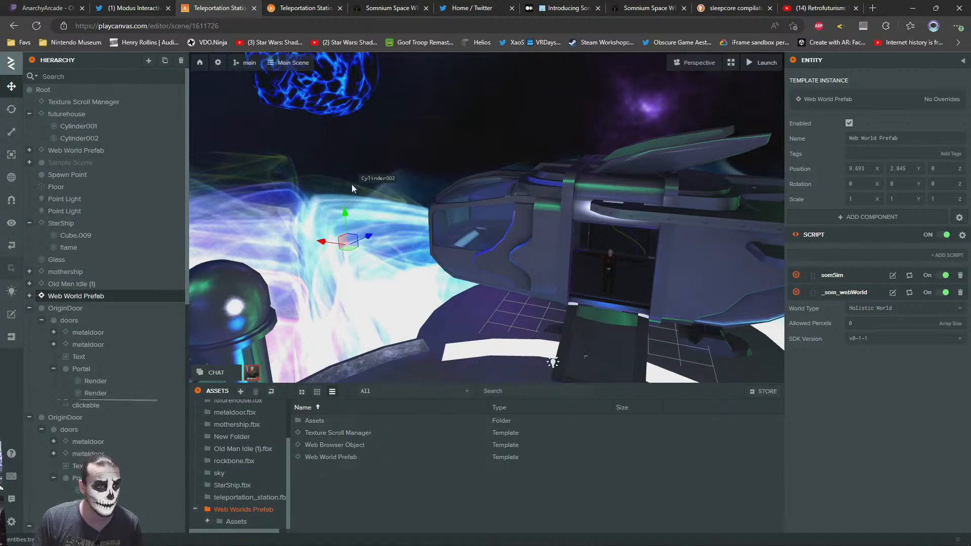
{"action": "key", "text": "Delete"}
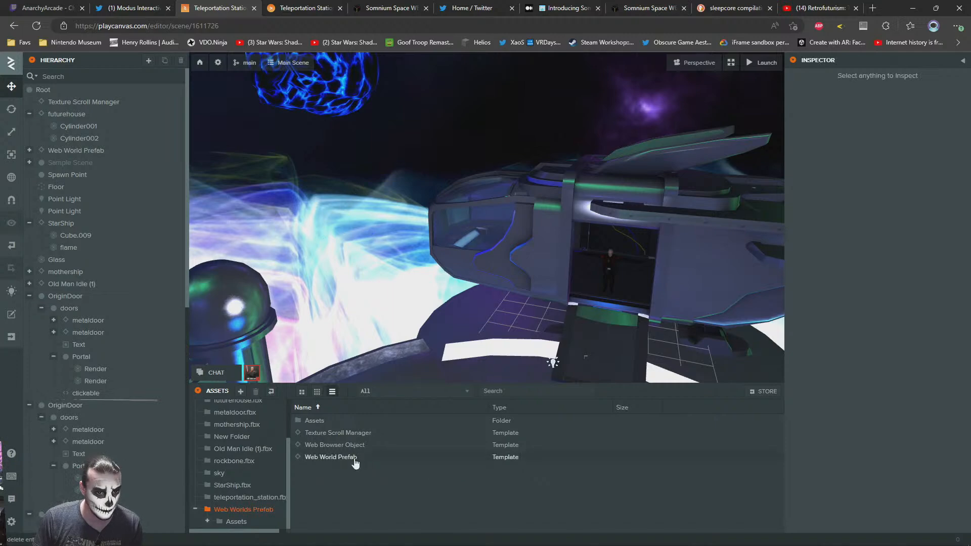
Add a Web Browser Object template instance to the scene and move it beside the spaceship, at about X 8.017, Y 2.973
{"action": "left_click_drag", "start_coordinate": [332, 449], "coordinate": [64, 297]}
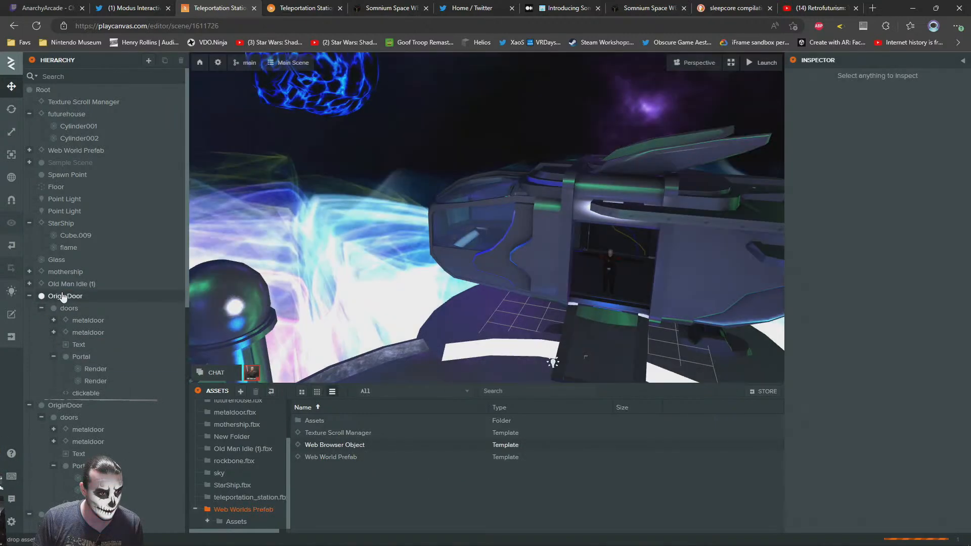
{"action": "right_click_drag", "start_coordinate": [377, 236], "coordinate": [426, 285]}
{"action": "left_click_drag", "start_coordinate": [470, 216], "coordinate": [228, 137]}
{"action": "right_click_drag", "start_coordinate": [459, 261], "coordinate": [405, 218]}
Add a Model (Legacy) component to the Web Browser Object
{"action": "left_click", "coordinate": [852, 218]}
{"action": "mouse_move", "coordinate": [852, 221]}
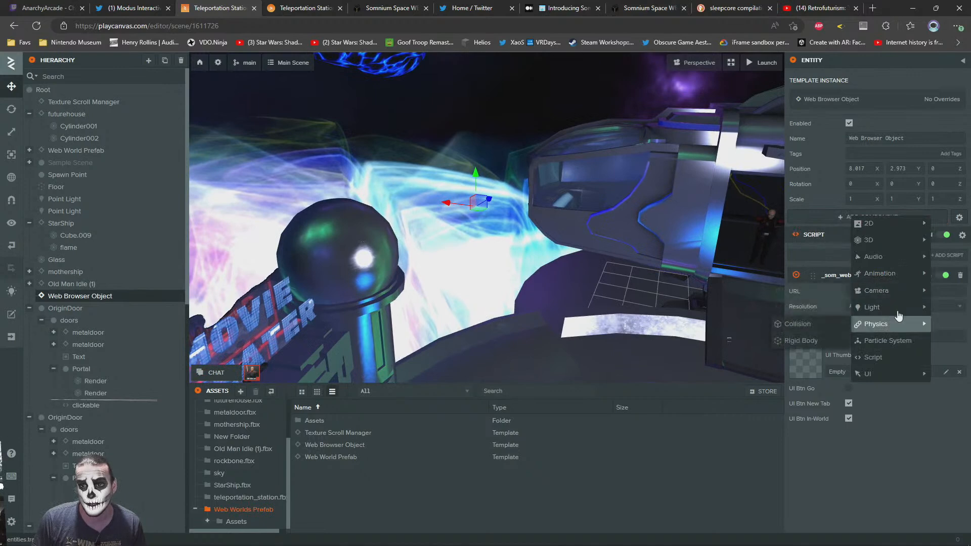
{"action": "mouse_move", "coordinate": [901, 333]}
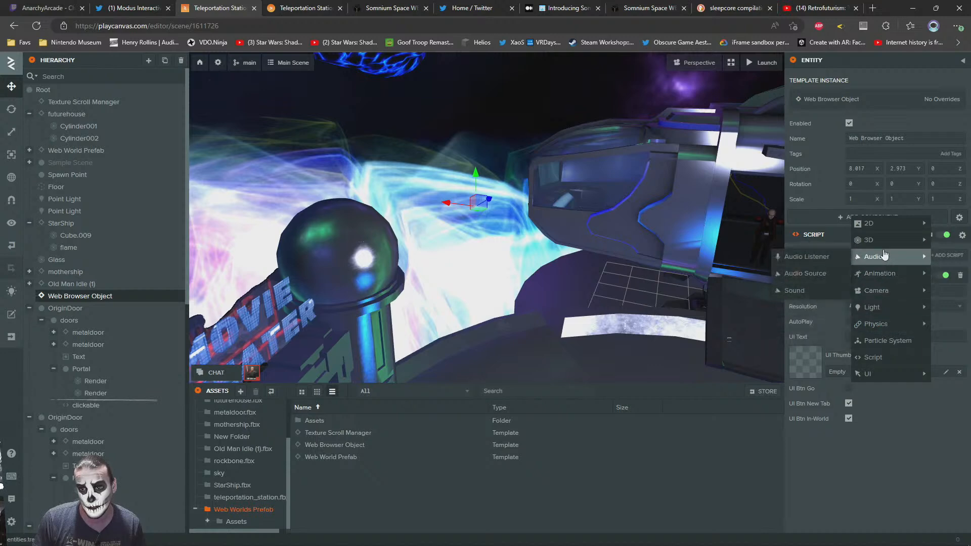
{"action": "mouse_move", "coordinate": [891, 246]}
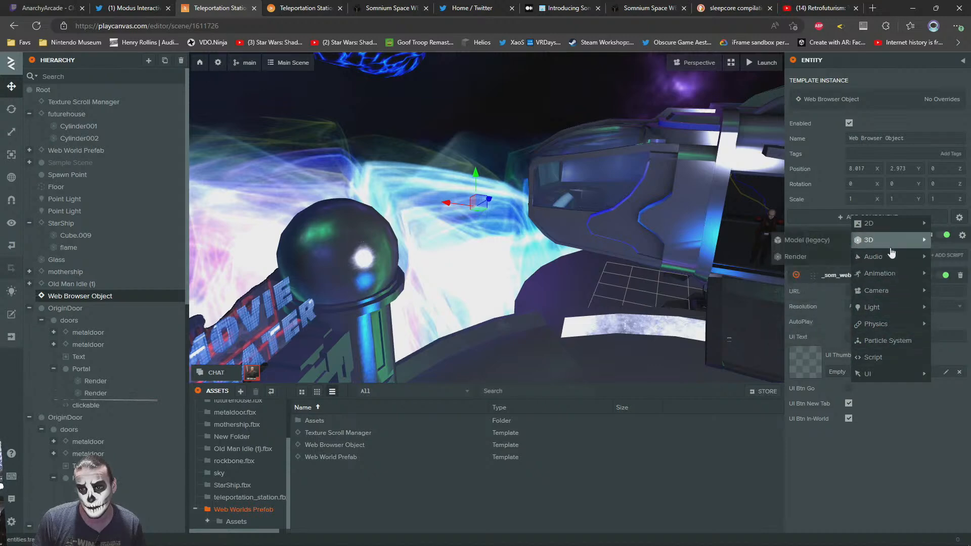
{"action": "left_click", "coordinate": [801, 242]}
Try to assign the WebBrowserPlaceholder material from the prefab's Assets folder to the Web Browser Object
{"action": "right_click_drag", "start_coordinate": [547, 252], "coordinate": [580, 243]}
{"action": "scroll", "coordinate": [850, 434], "scroll_direction": "down", "scroll_amount": 2}
{"action": "scroll", "coordinate": [855, 436], "scroll_direction": "down", "scroll_amount": 1}
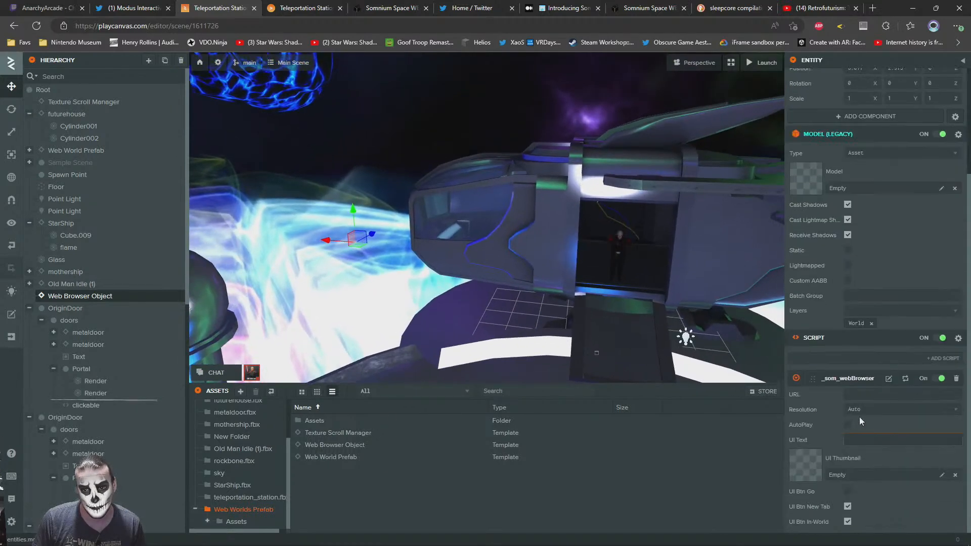
{"action": "double_click", "coordinate": [314, 421]}
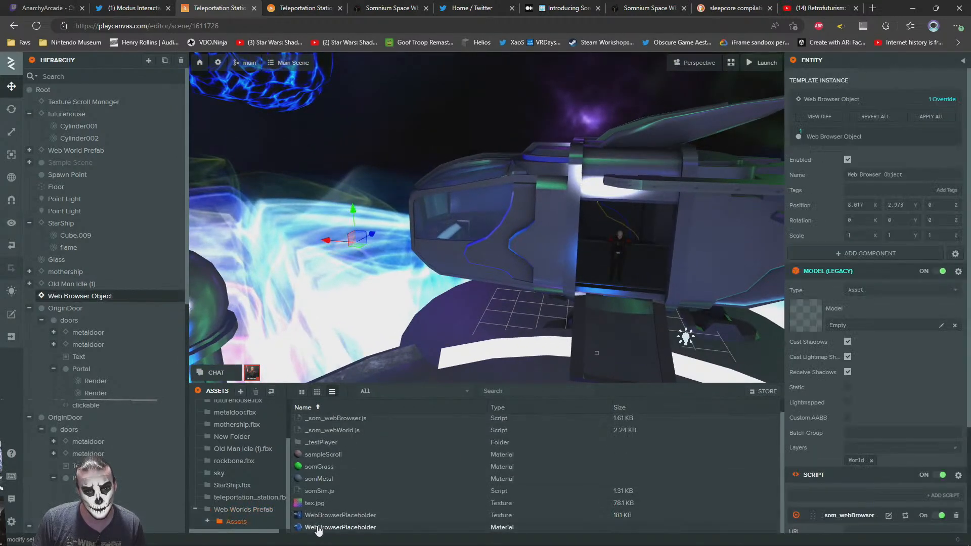
{"action": "left_click_drag", "start_coordinate": [313, 529], "coordinate": [796, 489]}
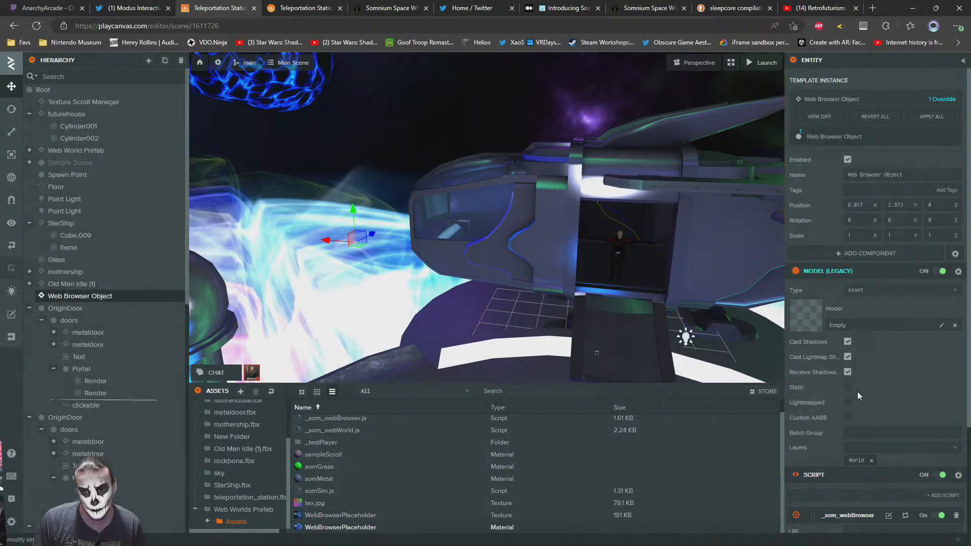
{"action": "scroll", "coordinate": [857, 391], "scroll_direction": "down", "scroll_amount": 2}
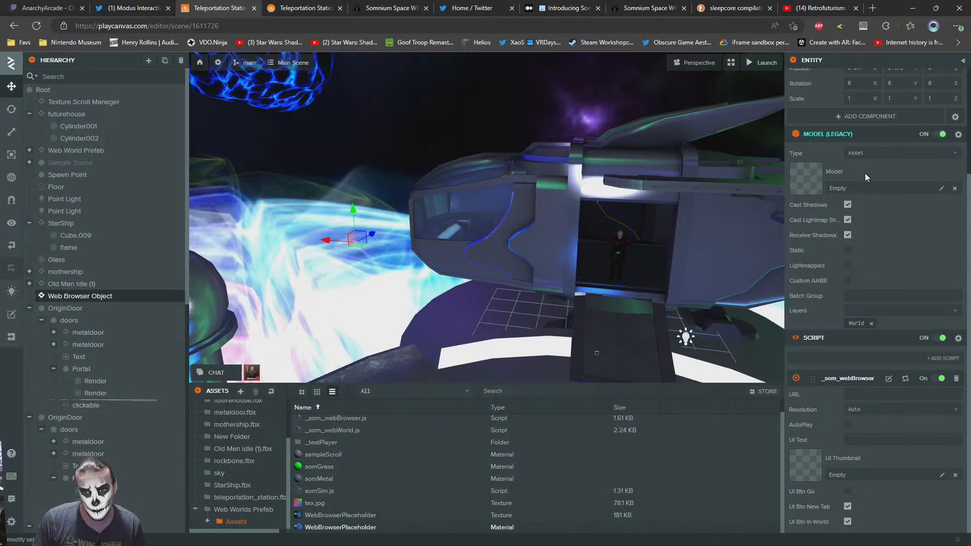
Set the Web Browser Object's model type to Plane and rotate it to about 85 degrees around Z so it stands upright
{"action": "left_click", "coordinate": [876, 154]}
{"action": "left_click", "coordinate": [860, 231]}
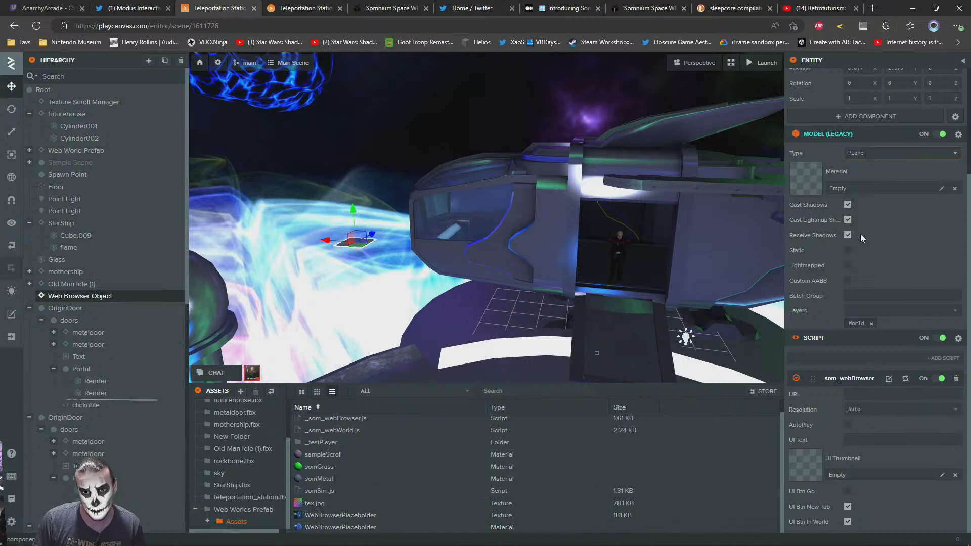
{"action": "key", "text": "f"}
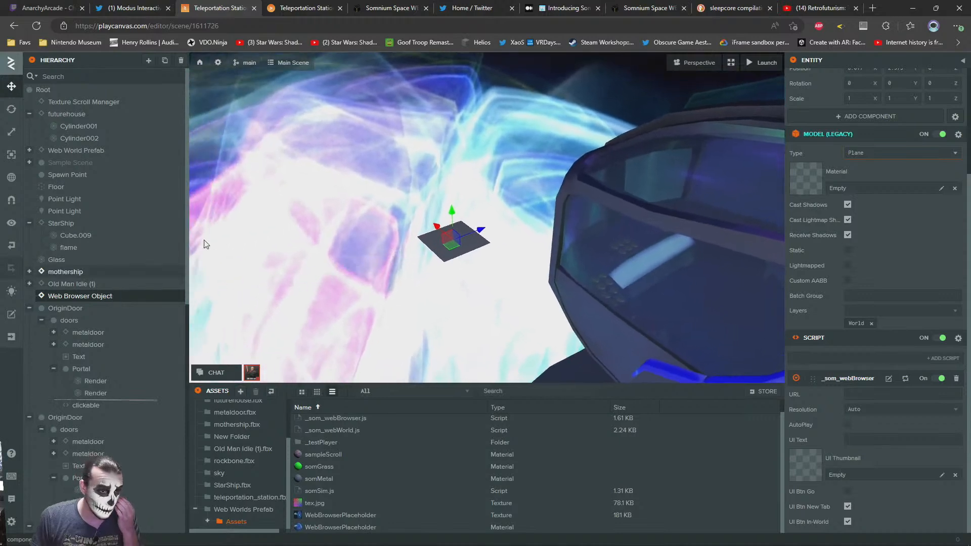
{"action": "left_click", "coordinate": [11, 109]}
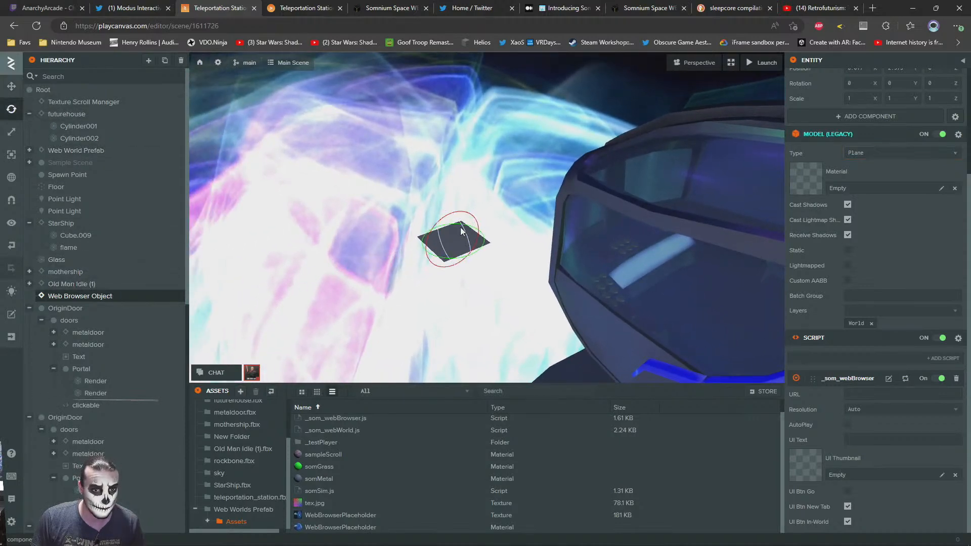
{"action": "left_click_drag", "start_coordinate": [460, 229], "coordinate": [478, 273]}
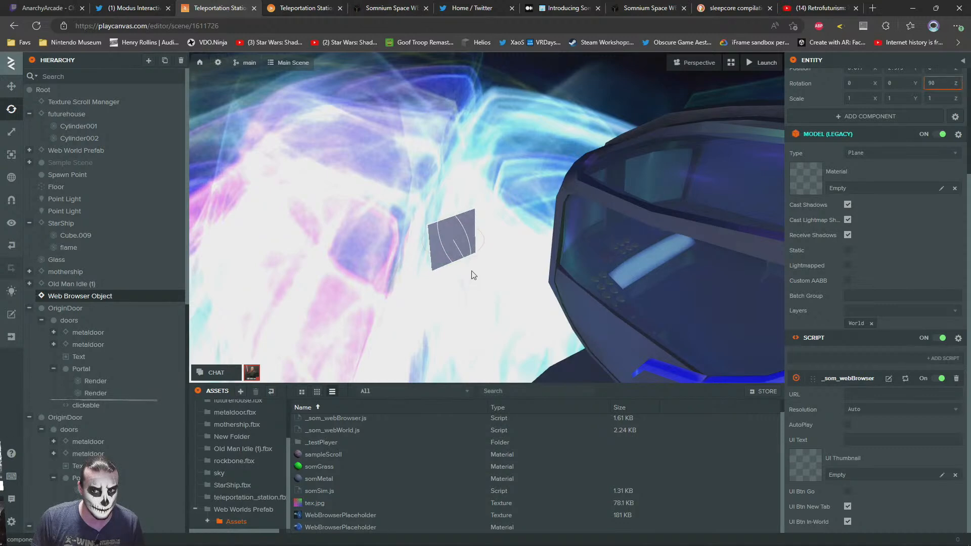
{"action": "left_click", "coordinate": [12, 132]}
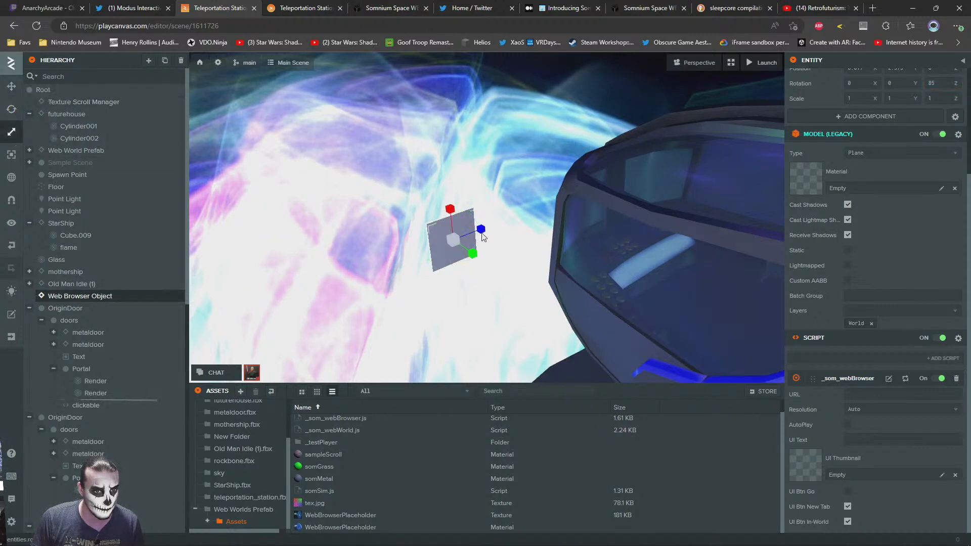
{"action": "left_click_drag", "start_coordinate": [449, 239], "coordinate": [472, 228]}
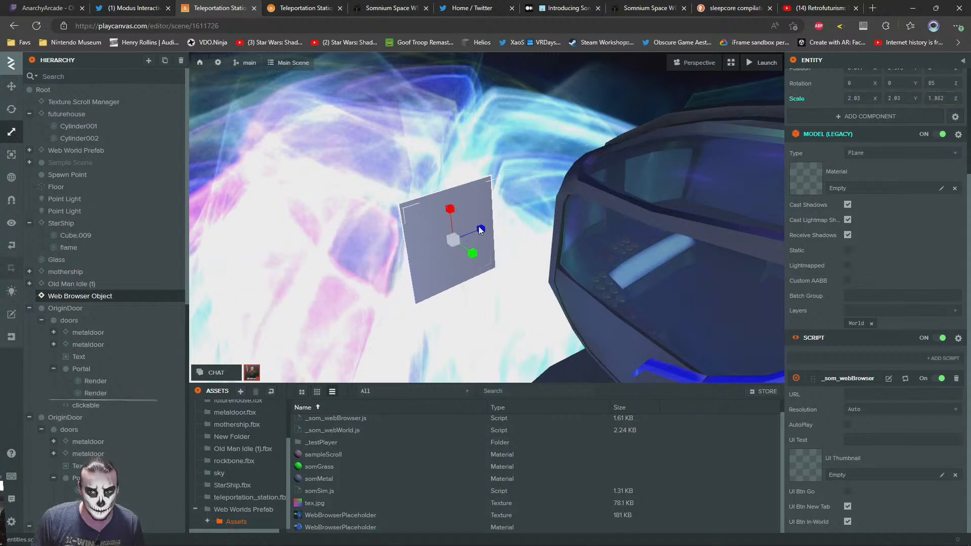
{"action": "key", "text": "ctrl+z"}
Duplicate the WebBrowserPlaceholder material, move the copy into the root assets folder, and locate it there
{"action": "middle_click_drag", "start_coordinate": [438, 244], "coordinate": [438, 226]}
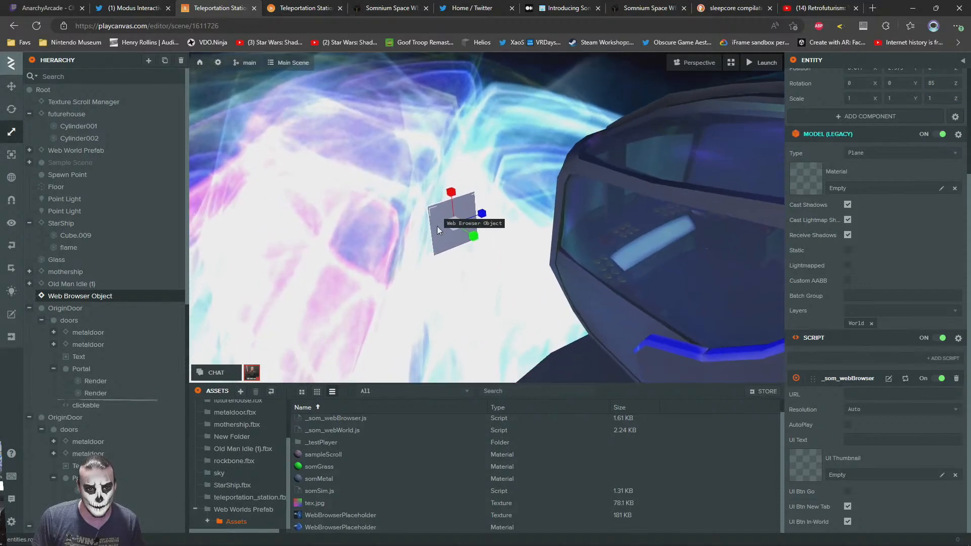
{"action": "right_click", "coordinate": [315, 529]}
{"action": "left_click", "coordinate": [298, 529]}
{"action": "right_click", "coordinate": [306, 529]}
{"action": "left_click", "coordinate": [335, 507]}
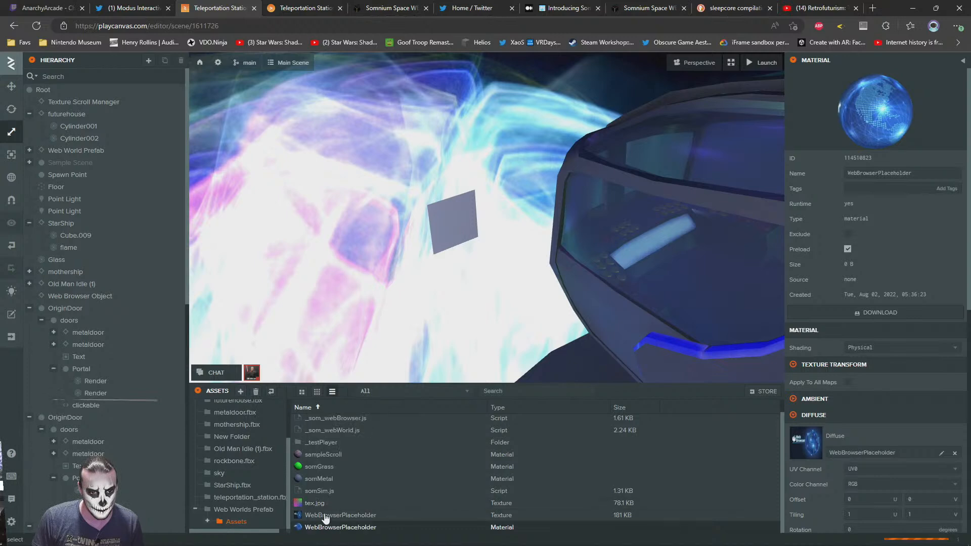
{"action": "left_click_drag", "start_coordinate": [303, 517], "coordinate": [223, 415]}
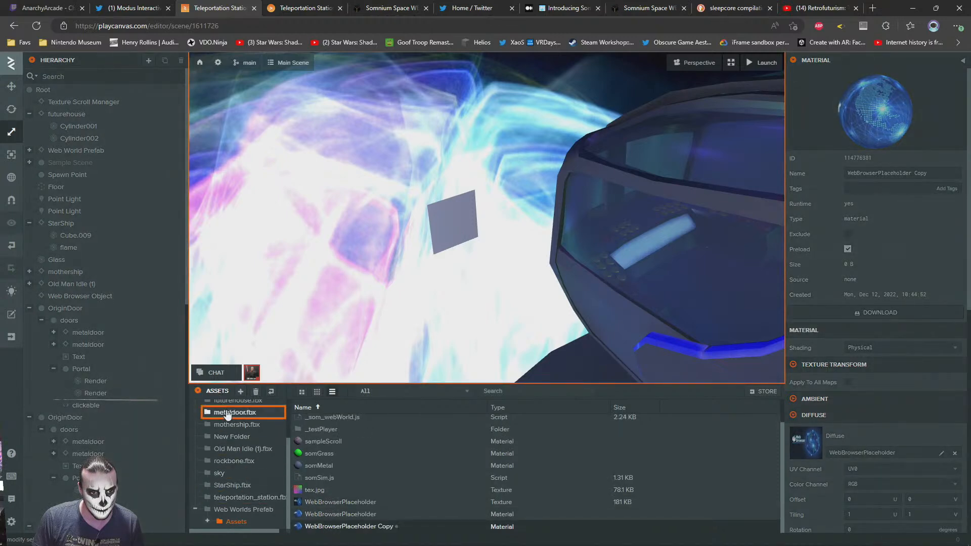
{"action": "left_click_drag", "start_coordinate": [324, 527], "coordinate": [325, 529]}
{"action": "left_click_drag", "start_coordinate": [287, 471], "coordinate": [288, 430]}
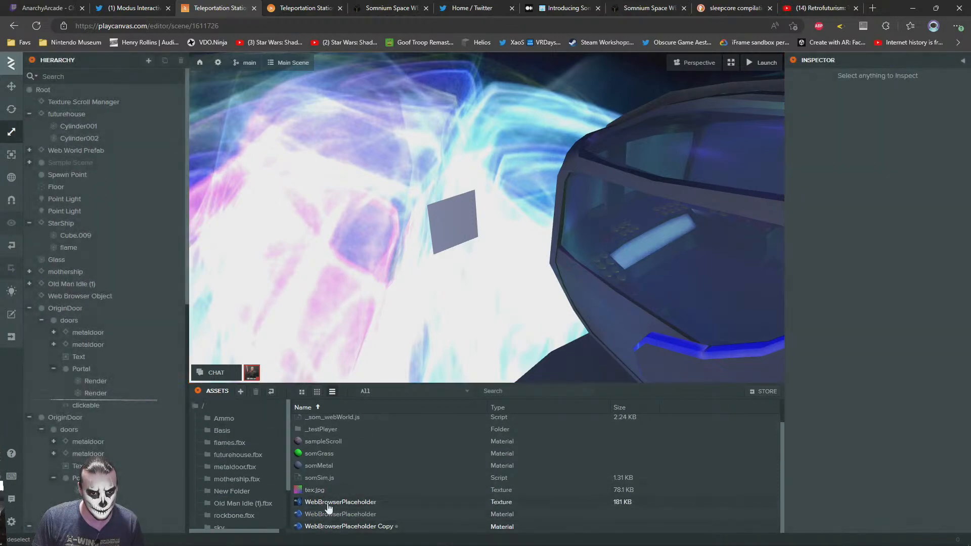
{"action": "left_click", "coordinate": [198, 406]}
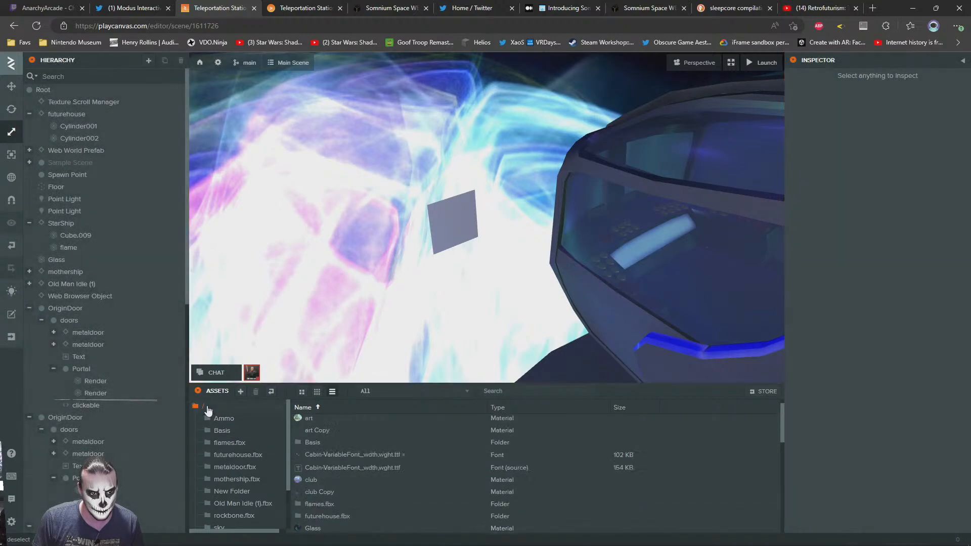
{"action": "scroll", "coordinate": [398, 473], "scroll_direction": "down", "scroll_amount": 8}
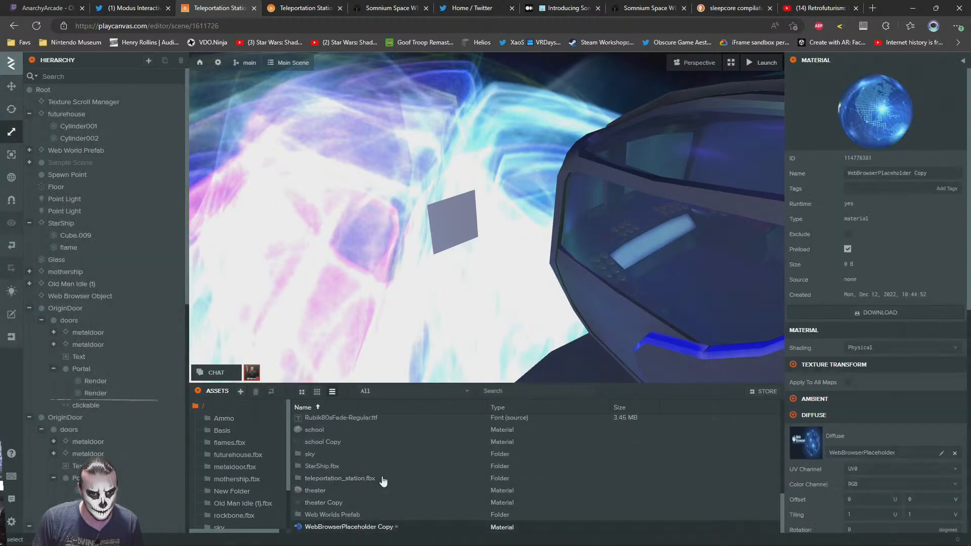
Assign the WebBrowserPlaceholder Copy material to the Web Browser Object's plane
{"action": "left_click", "coordinate": [460, 225]}
{"action": "scroll", "coordinate": [836, 359], "scroll_direction": "down", "scroll_amount": 3}
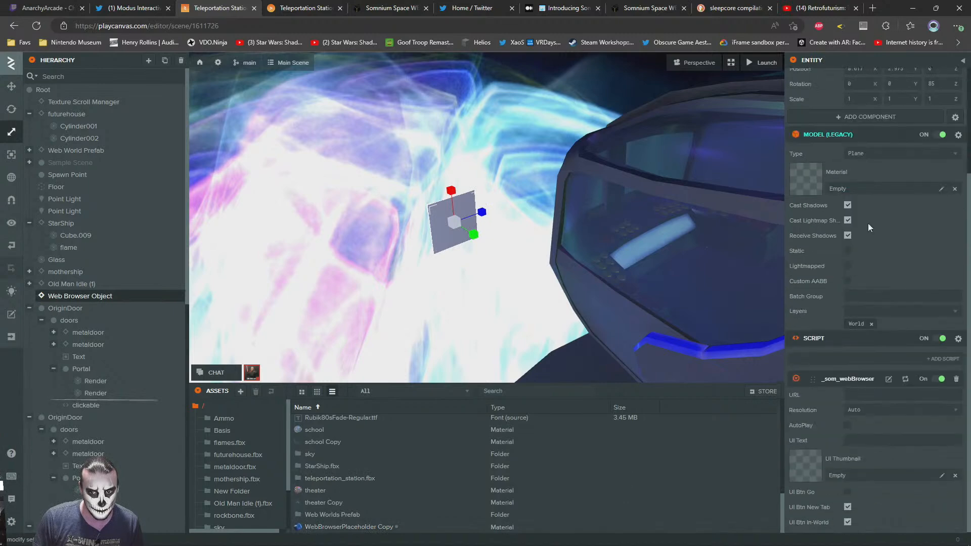
{"action": "left_click_drag", "start_coordinate": [385, 525], "coordinate": [819, 186]}
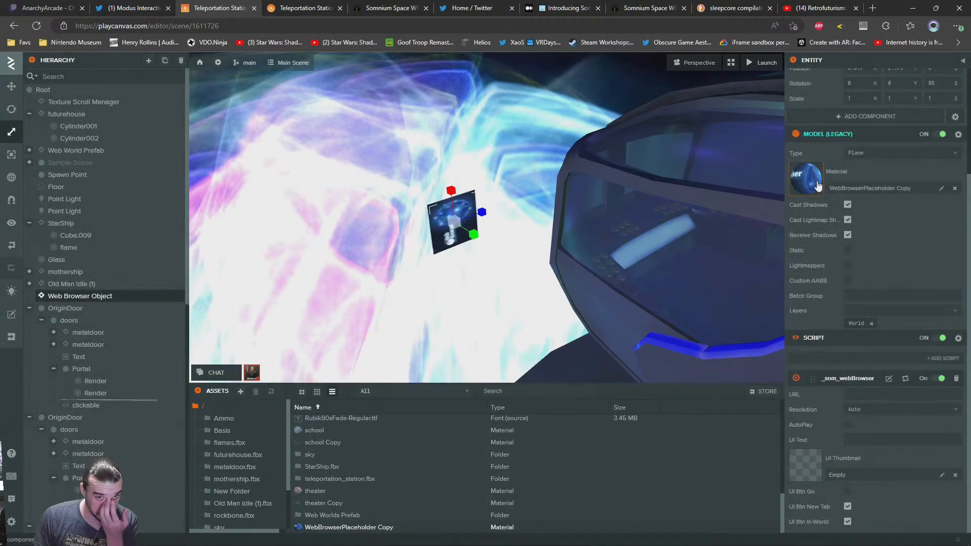
Rotate the Web Browser Object to X 85, Y -90 so its placeholder image reads the right way up
{"action": "left_click", "coordinate": [13, 109]}
{"action": "left_click_drag", "start_coordinate": [439, 203], "coordinate": [490, 184]}
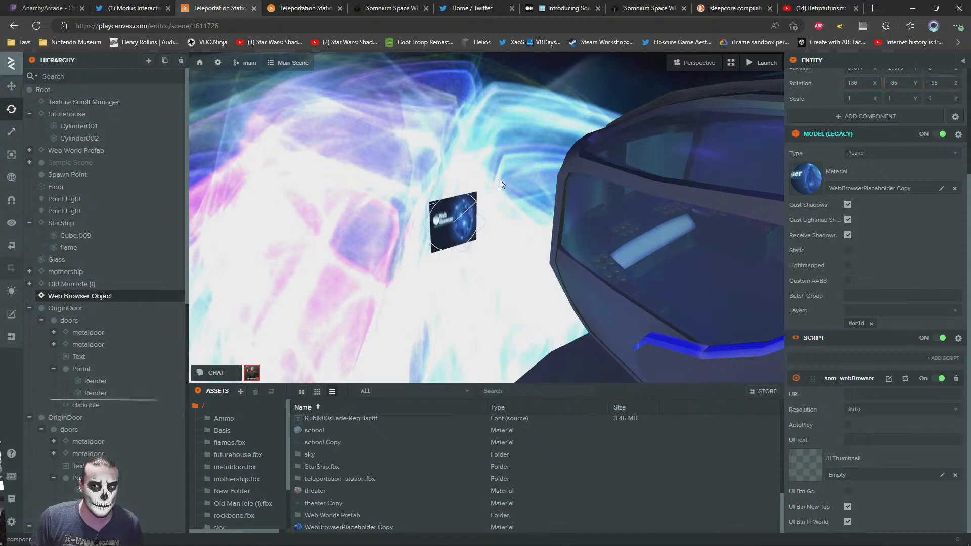
{"action": "left_click_drag", "start_coordinate": [503, 179], "coordinate": [493, 181]}
{"action": "left_click", "coordinate": [62, 286]}
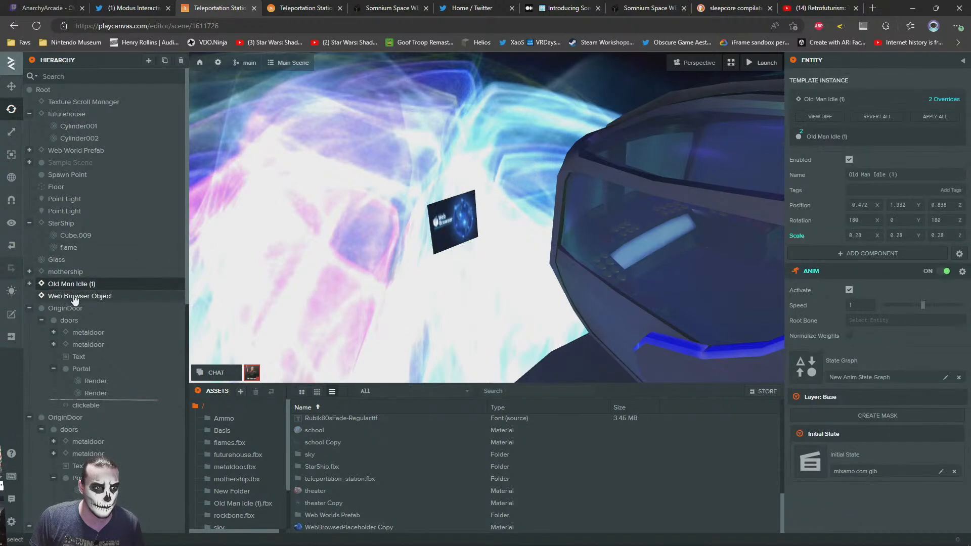
{"action": "left_click", "coordinate": [75, 298]}
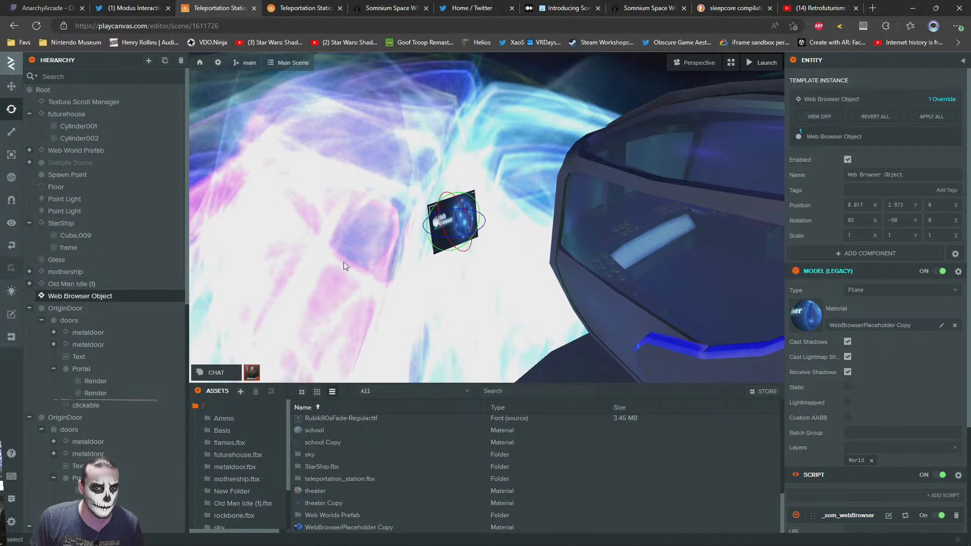
{"action": "key", "text": "3"}
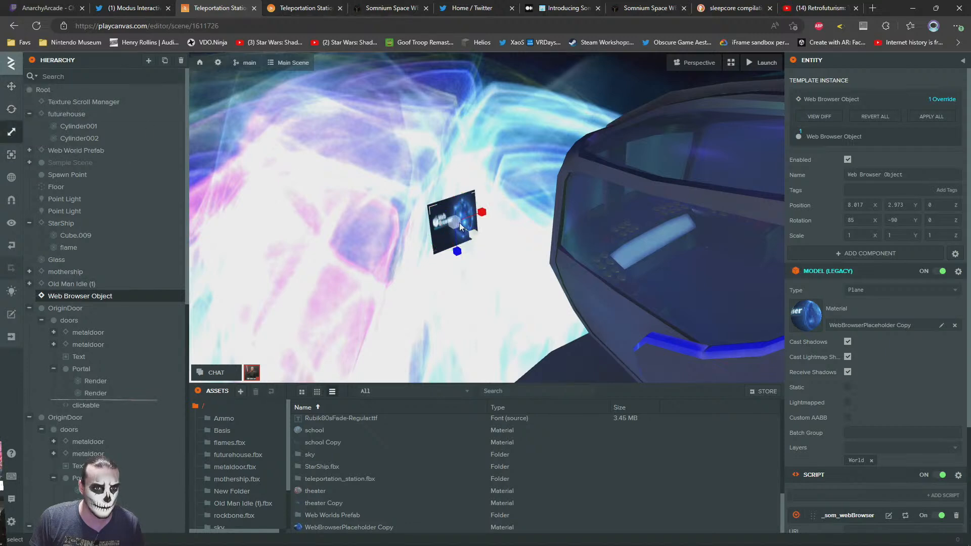
{"action": "left_click_drag", "start_coordinate": [456, 219], "coordinate": [490, 208]}
{"action": "key", "text": "ctrl+z"}
{"action": "key", "text": "ctrl+z"}
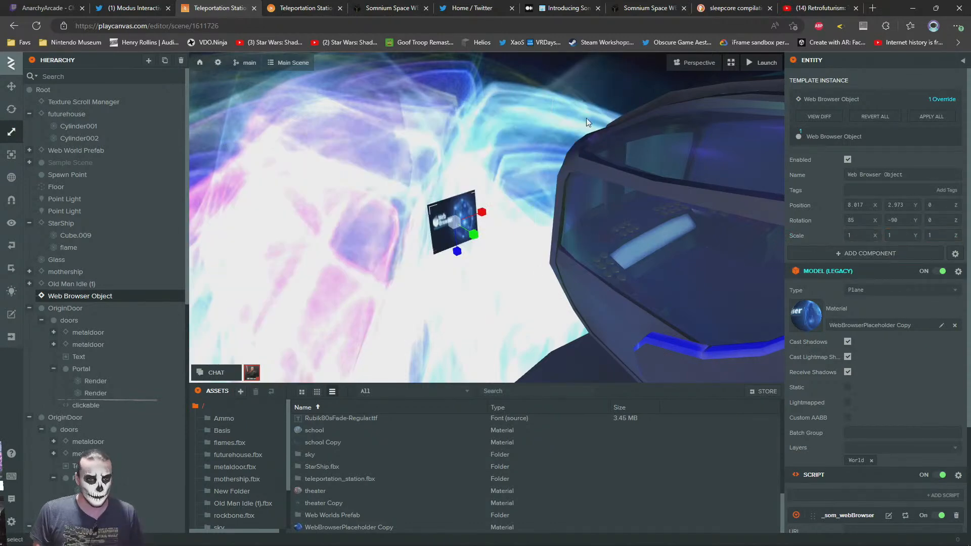
Divide 16 by 9 in Calculator and set the Web Browser Object's X scale to 1.7777 for a widescreen ratio
{"action": "key", "text": "super"}
{"action": "type", "text": "cal"}
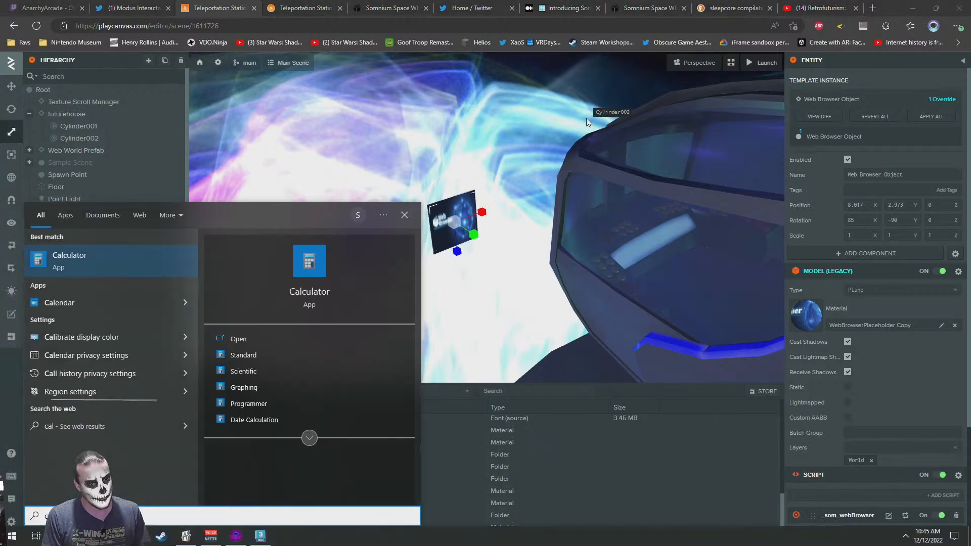
{"action": "key", "text": "Return"}
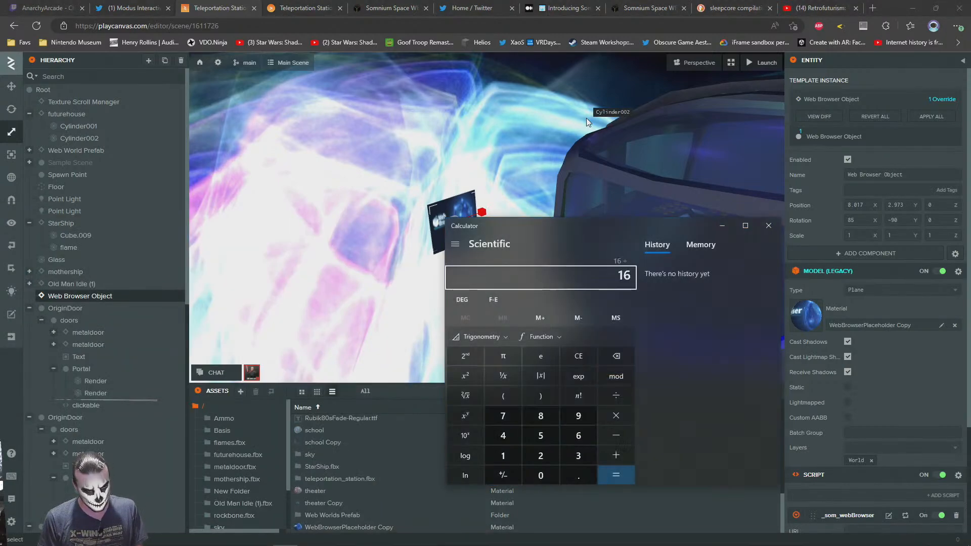
{"action": "type", "text": "9"}
{"action": "key", "text": "Return"}
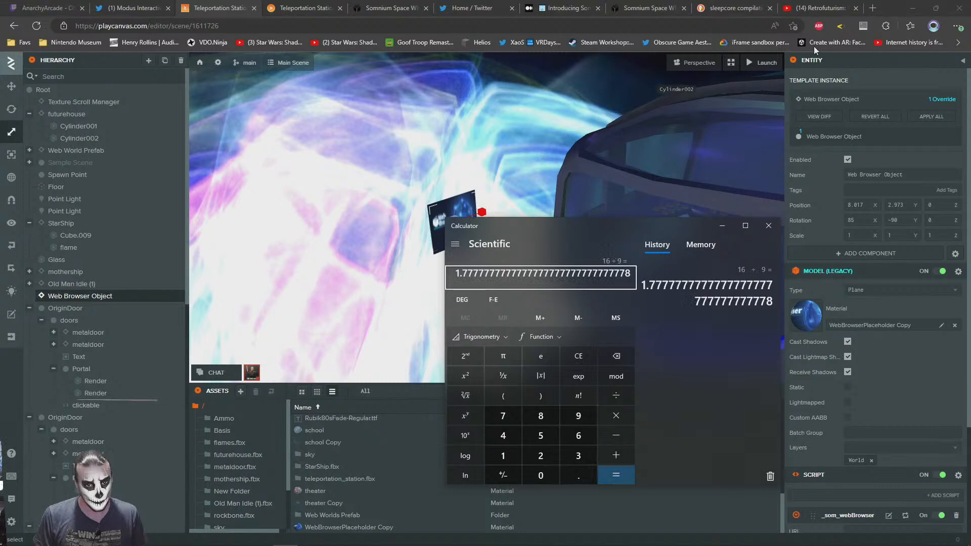
{"action": "left_click", "coordinate": [858, 234]}
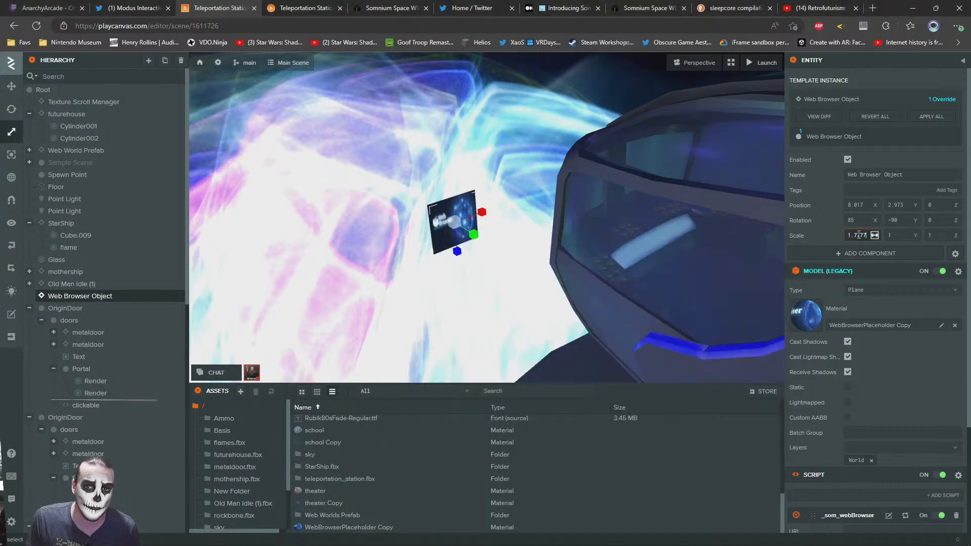
{"action": "type", "text": ".7777"}
{"action": "key", "text": "Return"}
Scale the Web Browser Object up uniformly to about 4.859 × 2.733 × 2.733
{"action": "left_click_drag", "start_coordinate": [453, 224], "coordinate": [464, 146]}
{"action": "key", "text": "s"}
{"action": "right_click_drag", "start_coordinate": [480, 223], "coordinate": [437, 222]}
{"action": "scroll", "coordinate": [437, 223], "scroll_direction": "down", "scroll_amount": 3}
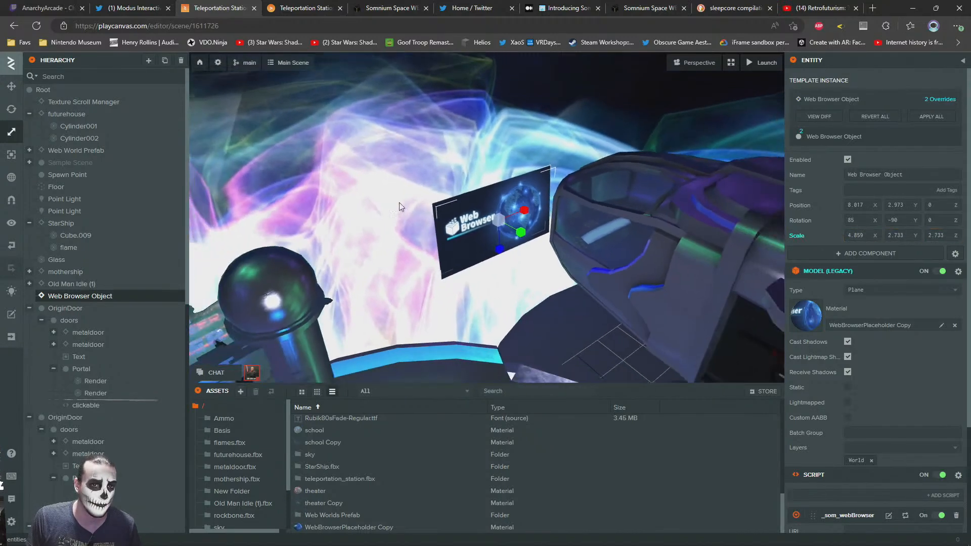
Rotate the Web Browser Object to -90, -45, 175 and move it beside the spaceship at about 8.205, 2.956, -2.026
{"action": "left_click", "coordinate": [16, 112]}
{"action": "left_click_drag", "start_coordinate": [481, 236], "coordinate": [471, 226]}
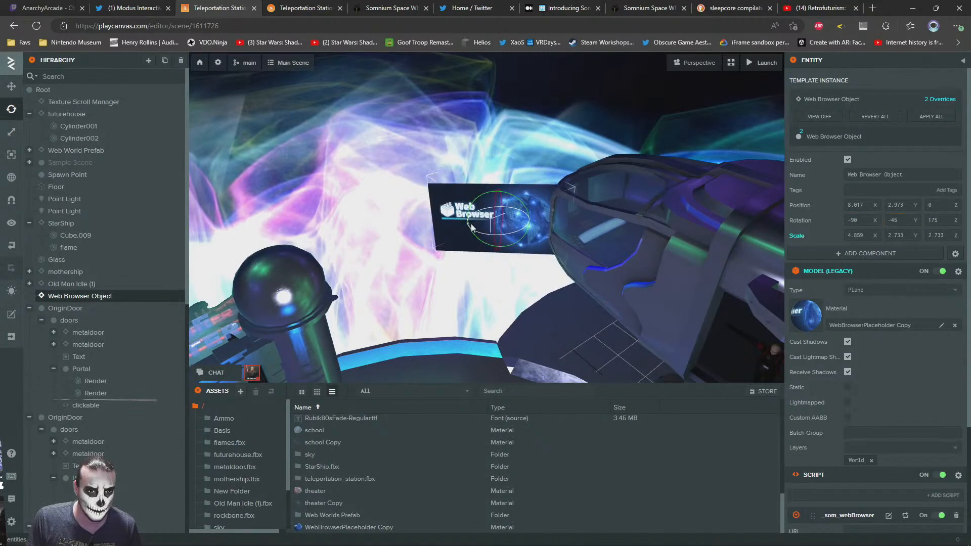
{"action": "left_click", "coordinate": [11, 86]}
{"action": "left_click_drag", "start_coordinate": [508, 223], "coordinate": [474, 156]}
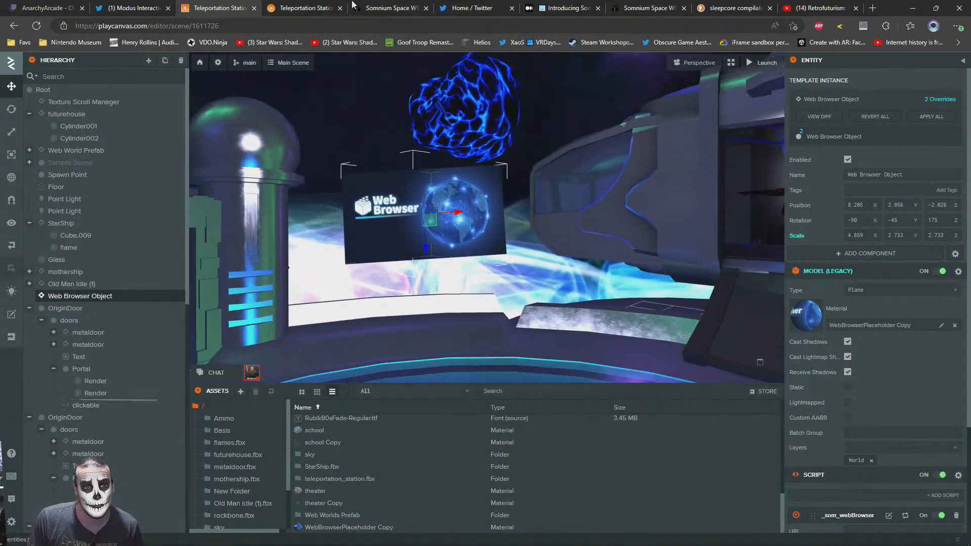
Check the browser screen in the launched scene, switch the editor's gizmo to world space, and set the screen's Z rotation to 180
{"action": "left_click", "coordinate": [306, 7]}
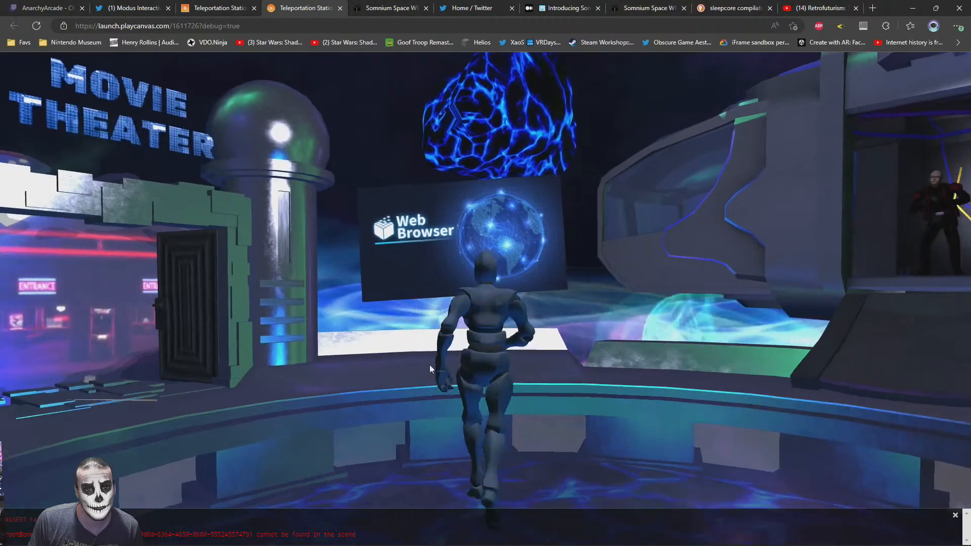
{"action": "key", "text": "w"}
{"action": "left_click_drag", "start_coordinate": [429, 365], "coordinate": [469, 350]}
{"action": "key", "text": "s"}
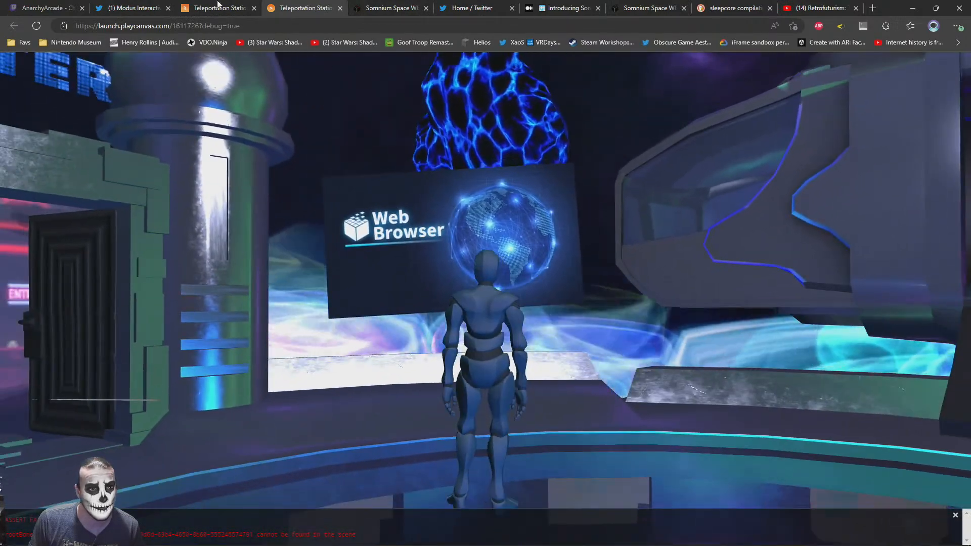
{"action": "left_click", "coordinate": [218, 6]}
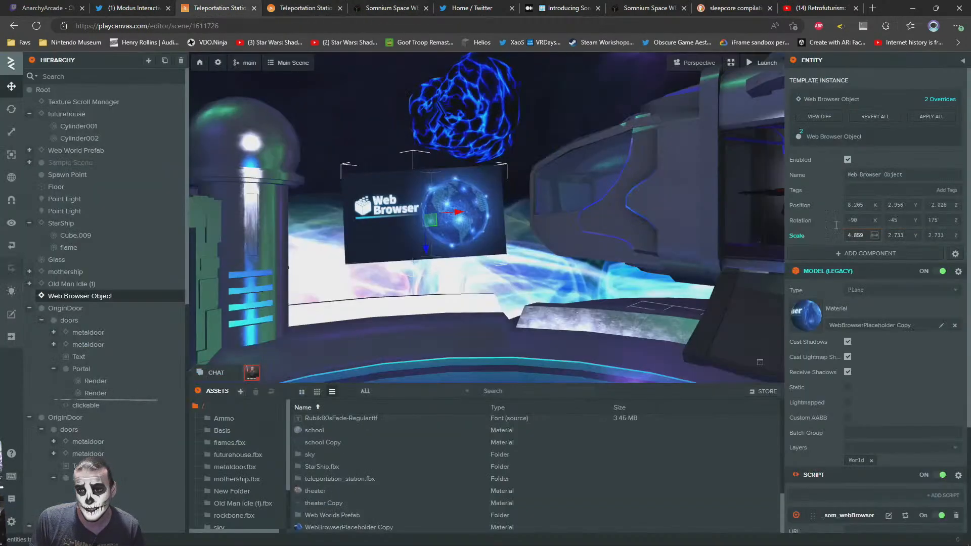
{"action": "left_click", "coordinate": [12, 178]}
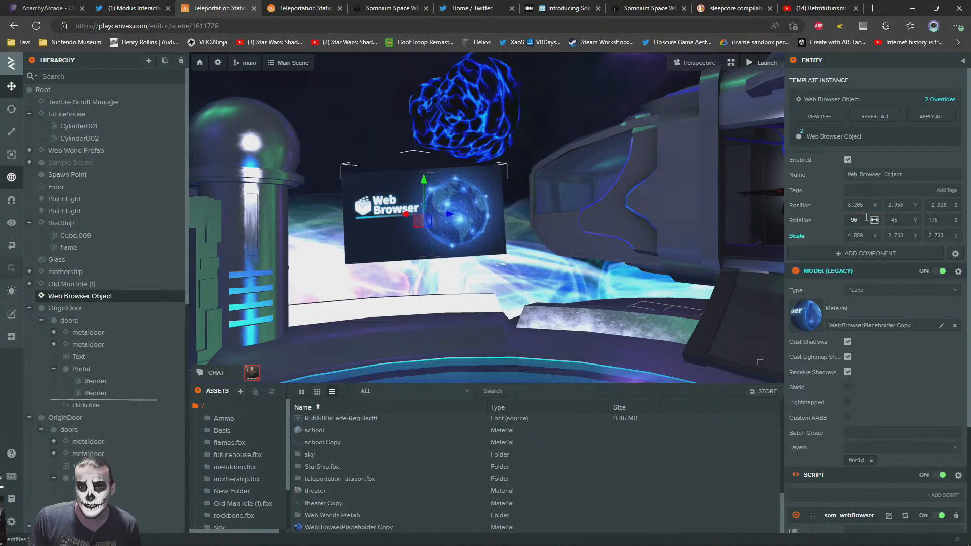
{"action": "left_click", "coordinate": [943, 220]}
{"action": "type", "text": "180"}
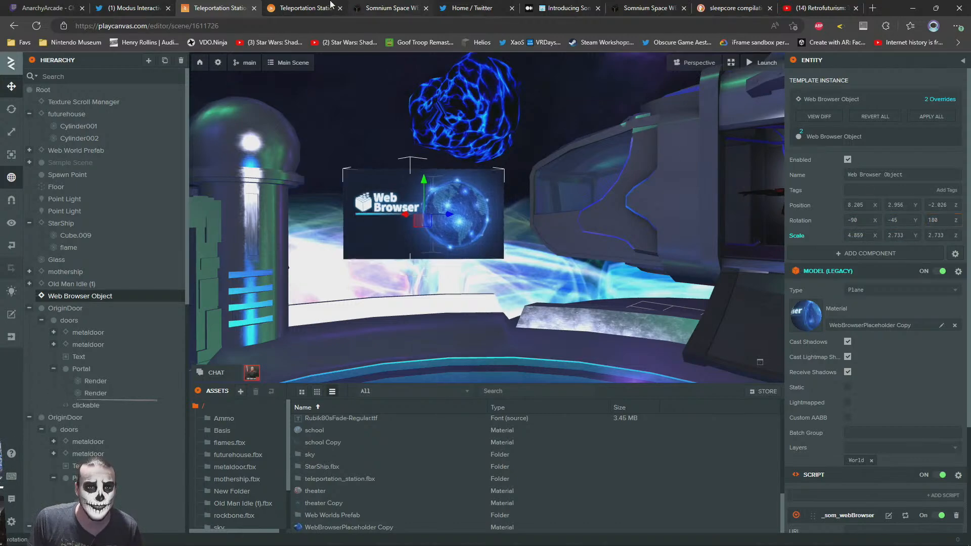
Walk the avatar around the launched scene to examine the browser screen's level and size between the movie theater and the spaceship
{"action": "left_click", "coordinate": [342, 4]}
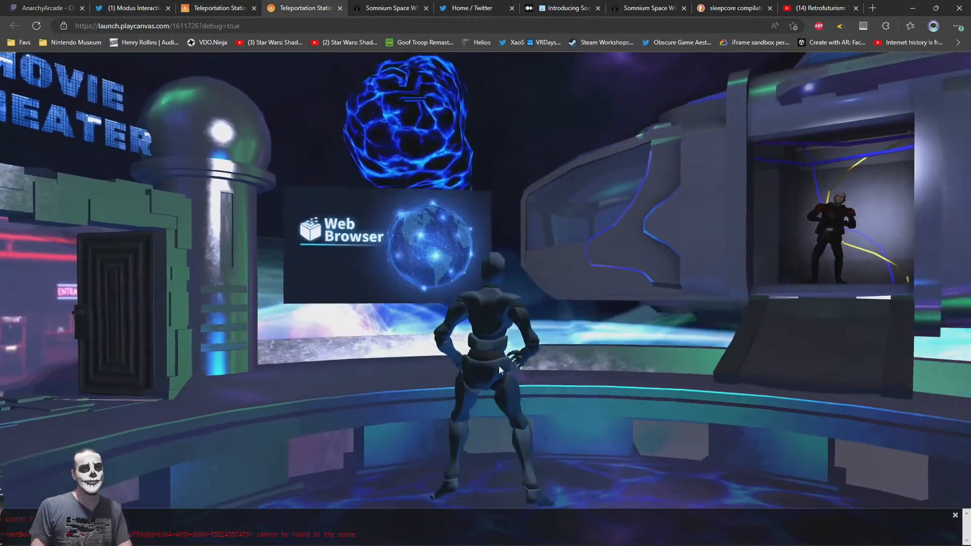
{"action": "left_click_drag", "start_coordinate": [499, 366], "coordinate": [541, 376]}
{"action": "left_click_drag", "start_coordinate": [395, 325], "coordinate": [319, 324]}
{"action": "key", "text": "w"}
{"action": "left_click_drag", "start_coordinate": [516, 243], "coordinate": [578, 249]}
{"action": "key", "text": "s"}
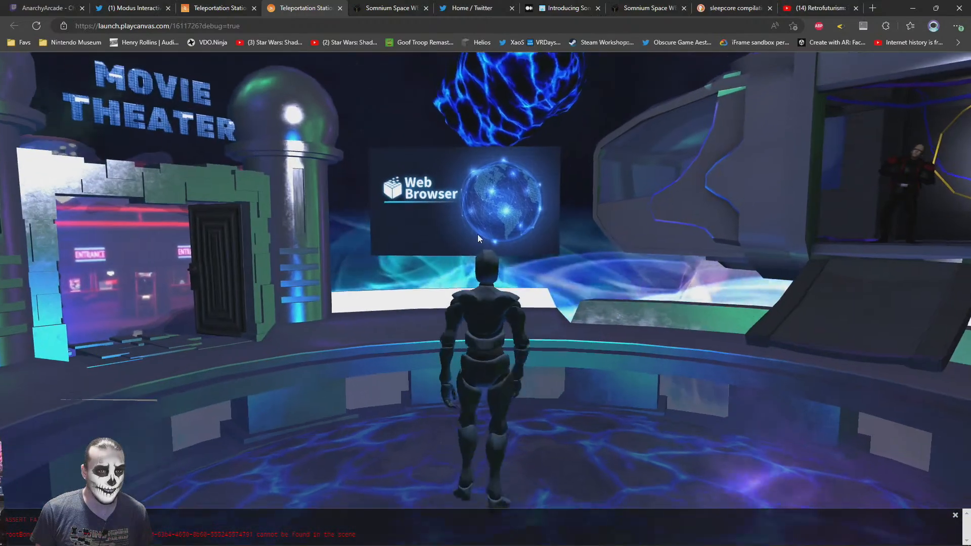
{"action": "key", "text": "s"}
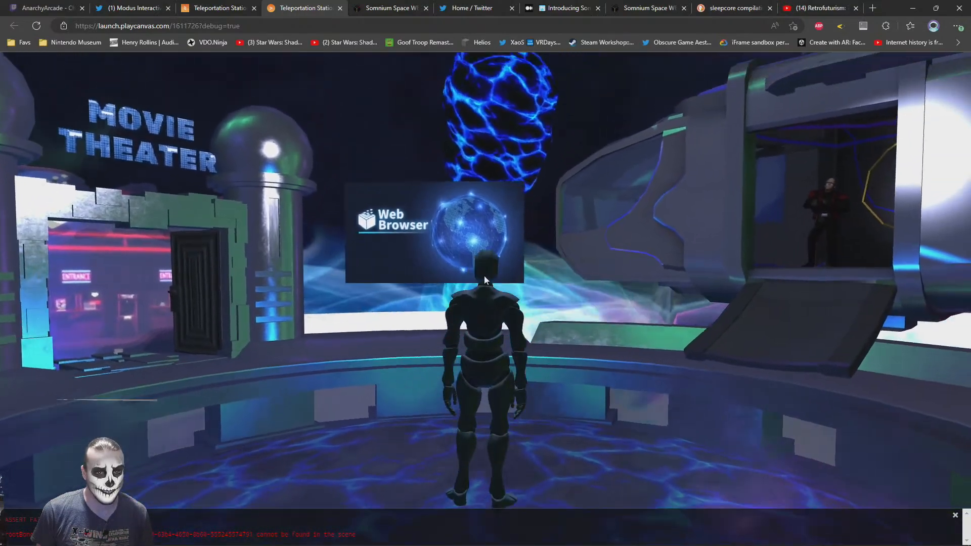
{"action": "key", "text": "w"}
{"action": "left_click_drag", "start_coordinate": [482, 283], "coordinate": [493, 270]}
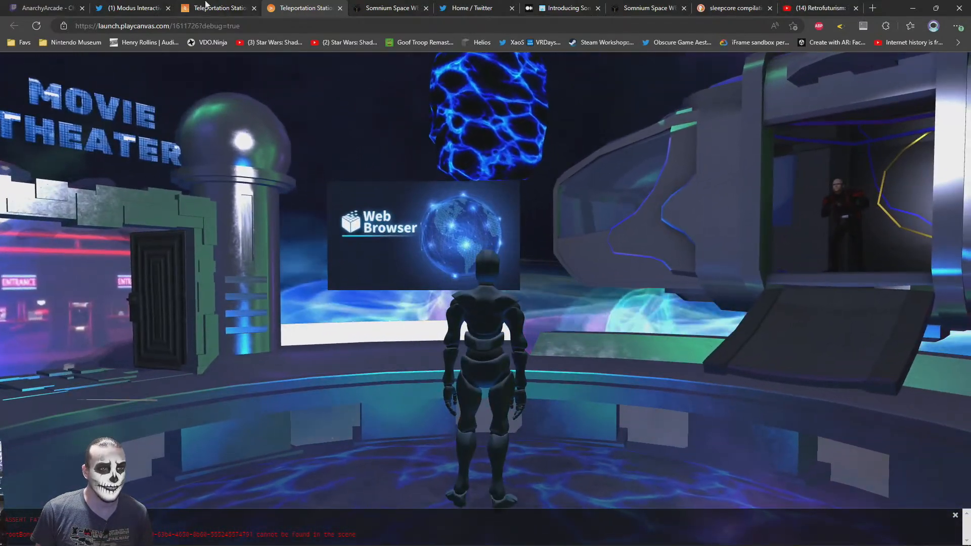
Switch to 3ds Max and examine the outer walls of the teleportation station model from several angles
{"action": "key", "text": "alt+Tab"}
{"action": "key", "text": "Tab"}
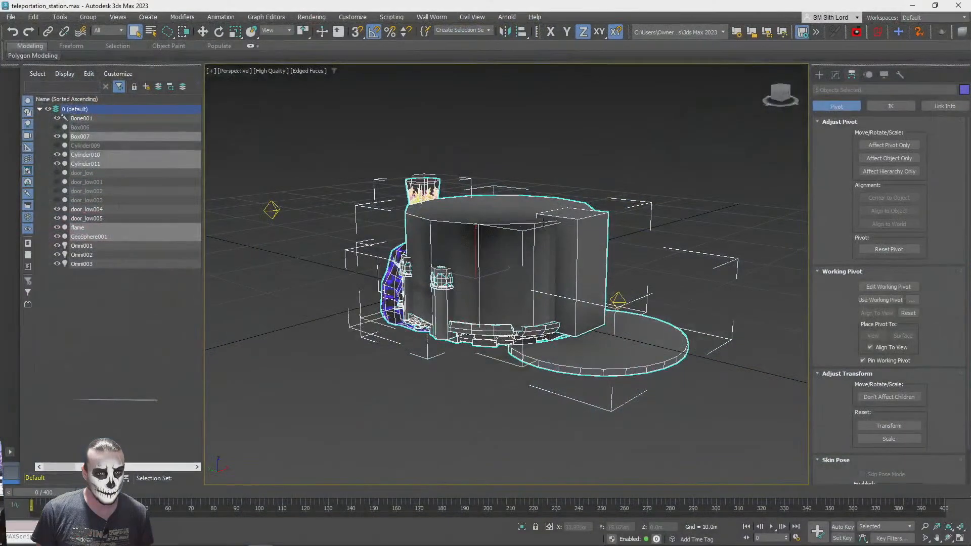
{"action": "middle_click_drag", "start_coordinate": [545, 243], "coordinate": [467, 98]}
{"action": "scroll", "coordinate": [384, 259], "scroll_direction": "up", "scroll_amount": 2}
{"action": "scroll", "coordinate": [384, 259], "scroll_direction": "up", "scroll_amount": 2}
{"action": "scroll", "coordinate": [467, 98], "scroll_direction": "down", "scroll_amount": 4}
{"action": "scroll", "coordinate": [466, 98], "scroll_direction": "up", "scroll_amount": 2}
{"action": "scroll", "coordinate": [467, 98], "scroll_direction": "down", "scroll_amount": 3}
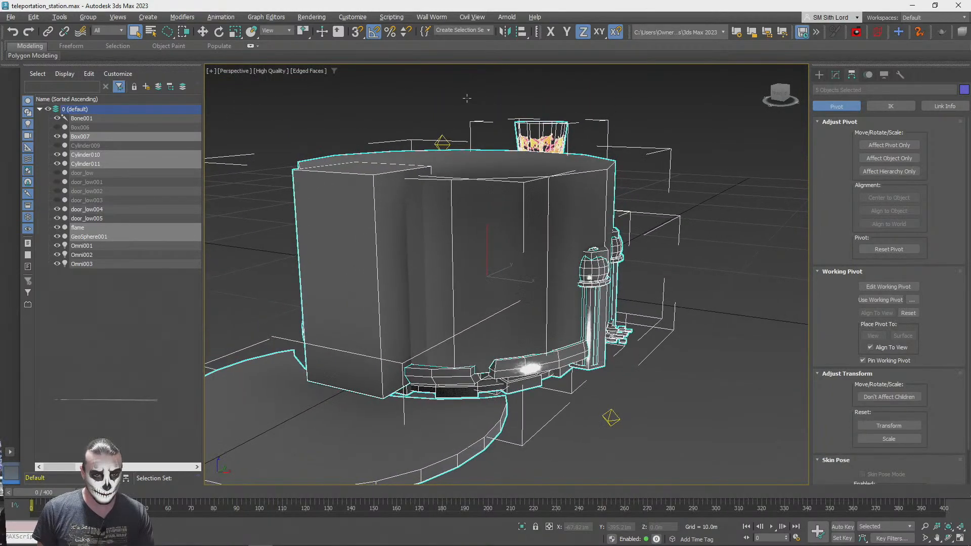
{"action": "middle_click_drag", "start_coordinate": [466, 98], "coordinate": [465, 98], "text": "alt"}
{"action": "scroll", "coordinate": [467, 98], "scroll_direction": "up", "scroll_amount": 2}
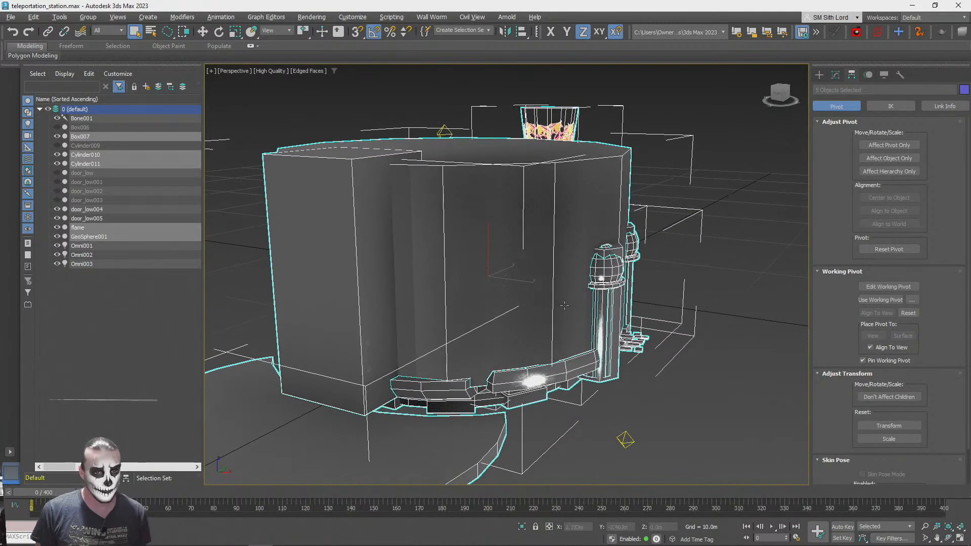
Return to the launched scene and walk the avatar toward the browser screen to examine the platform edge in front of it
{"action": "key", "text": "alt+Tab"}
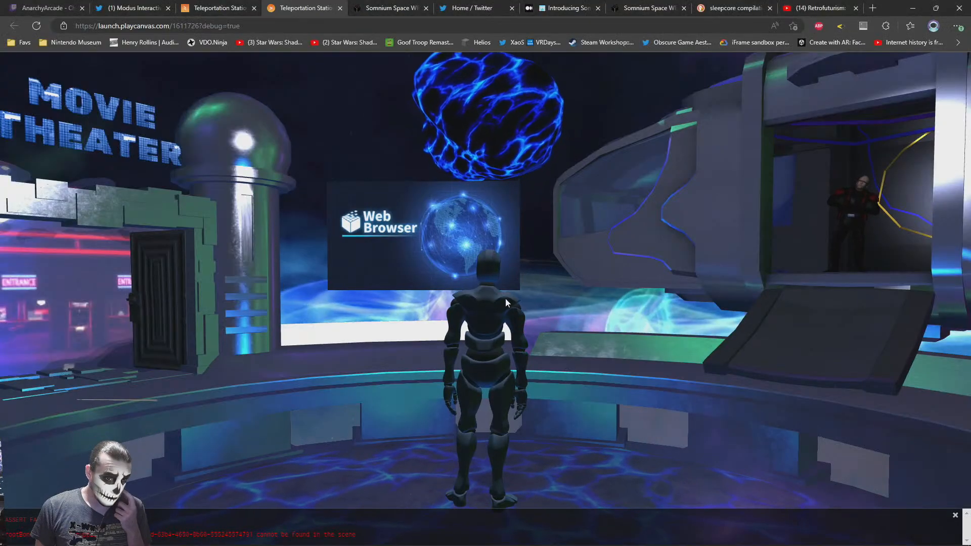
{"action": "left_click_drag", "start_coordinate": [553, 266], "coordinate": [581, 303]}
{"action": "key", "text": "w"}
{"action": "right_click_drag", "start_coordinate": [581, 304], "coordinate": [672, 353]}
{"action": "right_click_drag", "start_coordinate": [526, 349], "coordinate": [514, 363]}
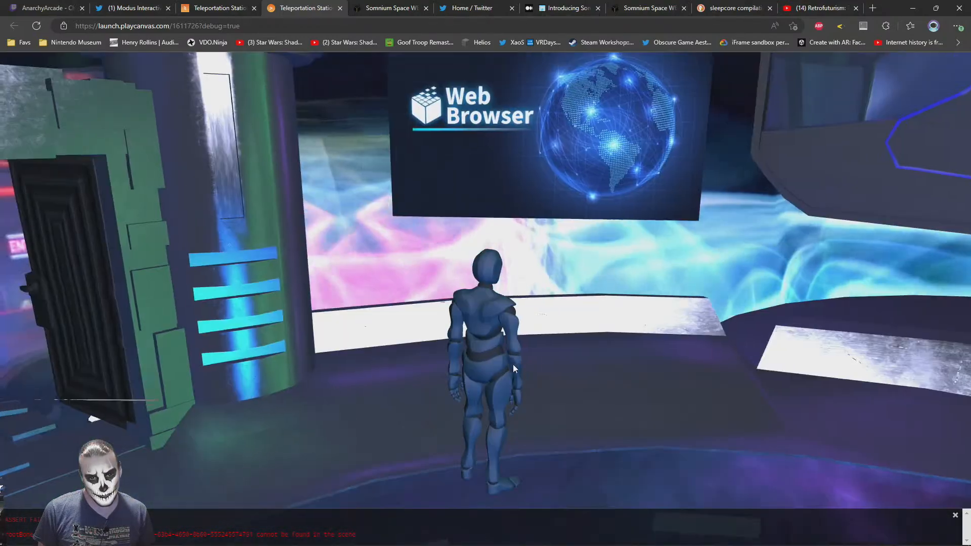
{"action": "left_click_drag", "start_coordinate": [515, 364], "coordinate": [506, 365]}
{"action": "key", "text": "w"}
{"action": "left_click_drag", "start_coordinate": [364, 352], "coordinate": [347, 271]}
{"action": "key", "text": "w"}
{"action": "key", "text": "s"}
{"action": "key", "text": "w"}
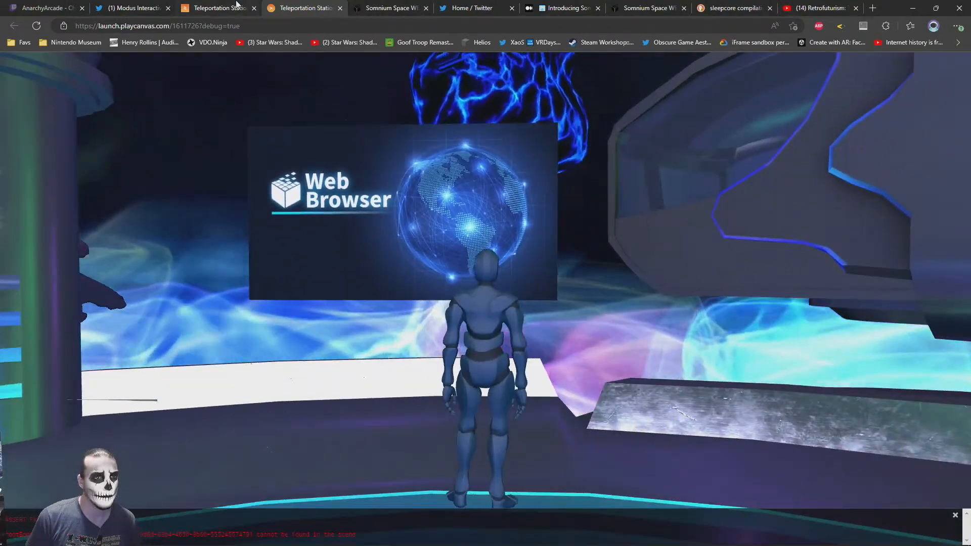
In 3ds Max, lower the top polygon of Cylinder011 by about 7.37 m so the tall block shrinks to the platform
{"action": "left_click", "coordinate": [241, 7]}
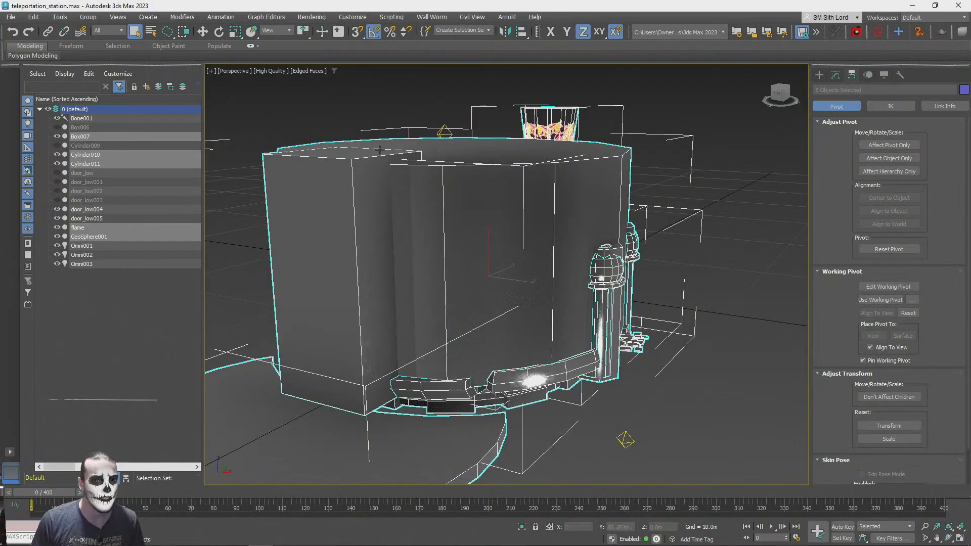
{"action": "left_click", "coordinate": [545, 191]}
{"action": "key", "text": "z"}
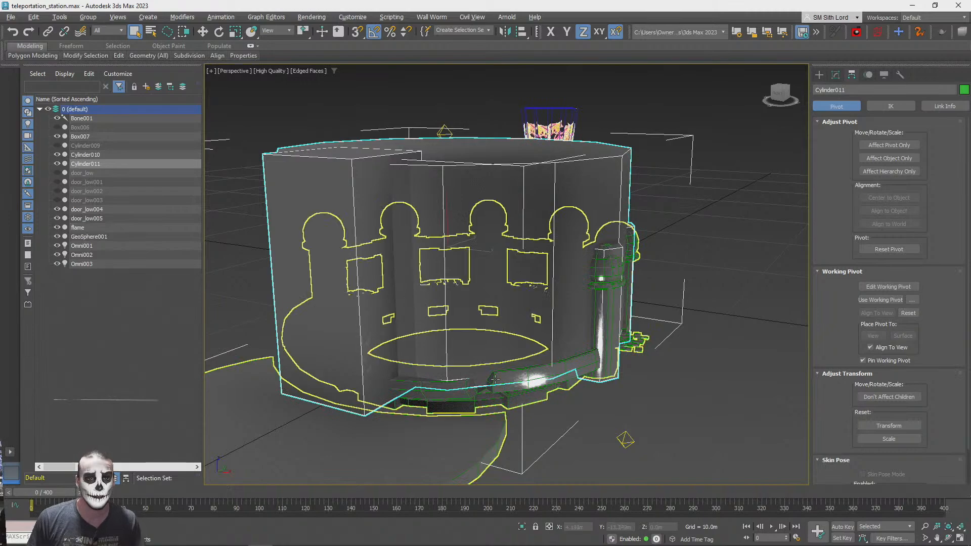
{"action": "left_click", "coordinate": [835, 74]}
{"action": "key", "text": "4"}
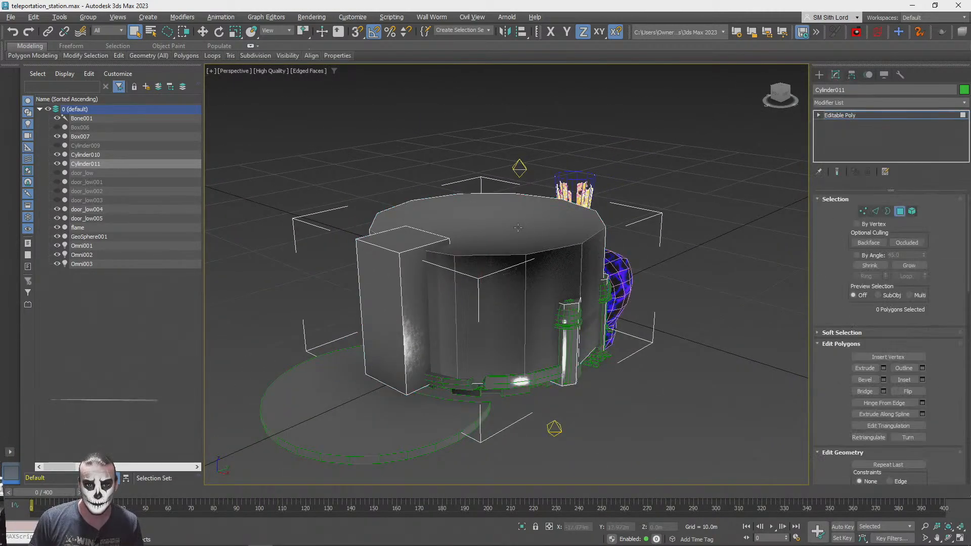
{"action": "left_click", "coordinate": [525, 232]}
{"action": "key", "text": "w"}
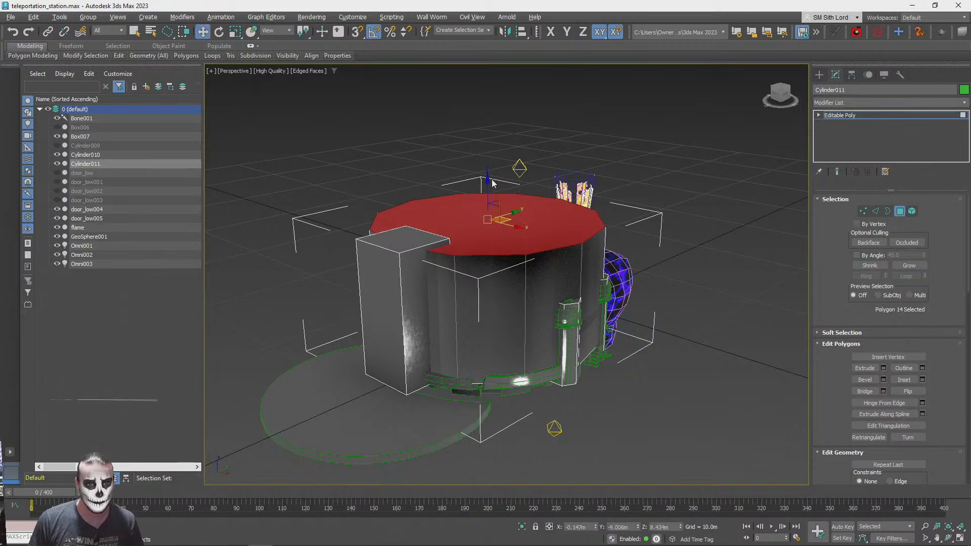
{"action": "left_click_drag", "start_coordinate": [487, 184], "coordinate": [486, 290]}
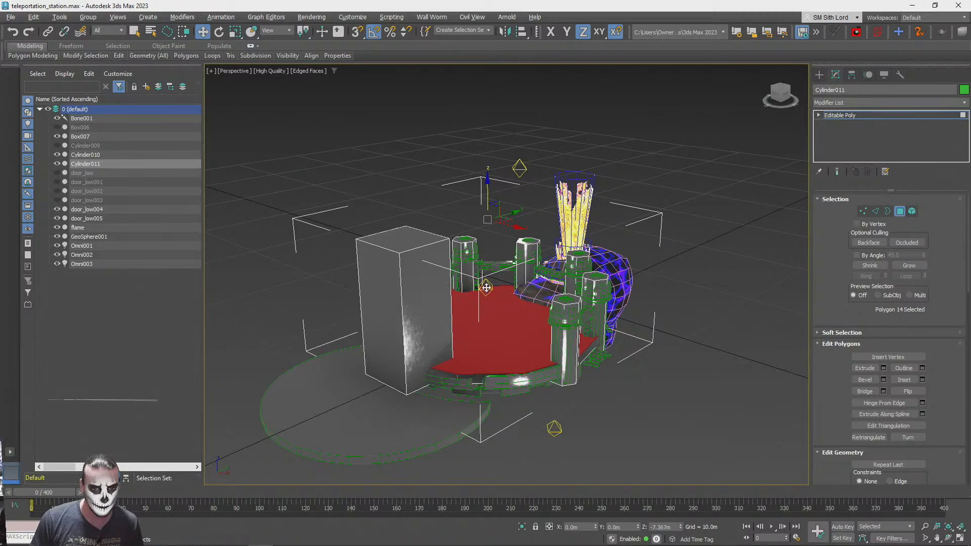
Delete the lowered top polygon of Cylinder011 and leave polygon editing
{"action": "scroll", "coordinate": [486, 287], "scroll_direction": "up", "scroll_amount": 10}
{"action": "scroll", "coordinate": [486, 287], "scroll_direction": "down", "scroll_amount": 8}
{"action": "middle_click_drag", "start_coordinate": [486, 287], "coordinate": [512, 289], "text": "alt"}
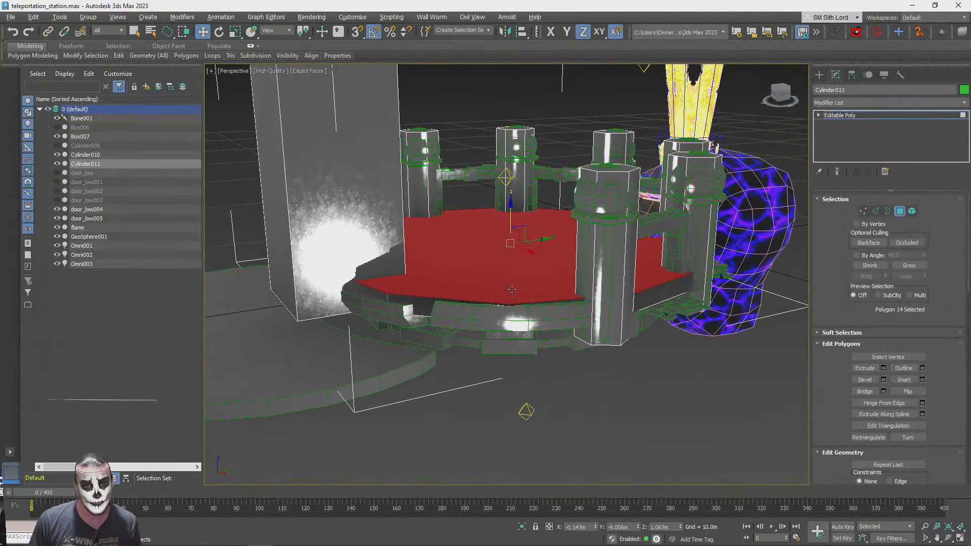
{"action": "key", "text": "Delete"}
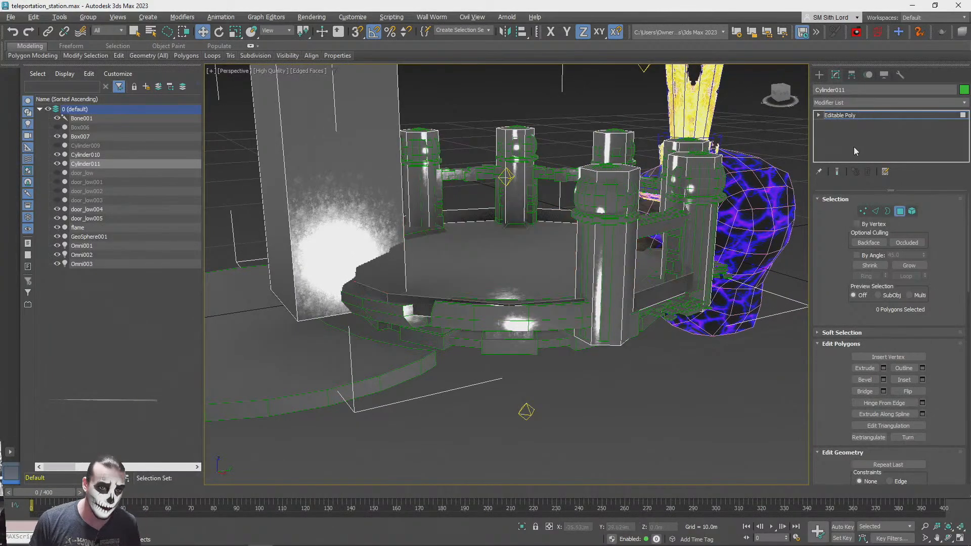
{"action": "left_click", "coordinate": [901, 211]}
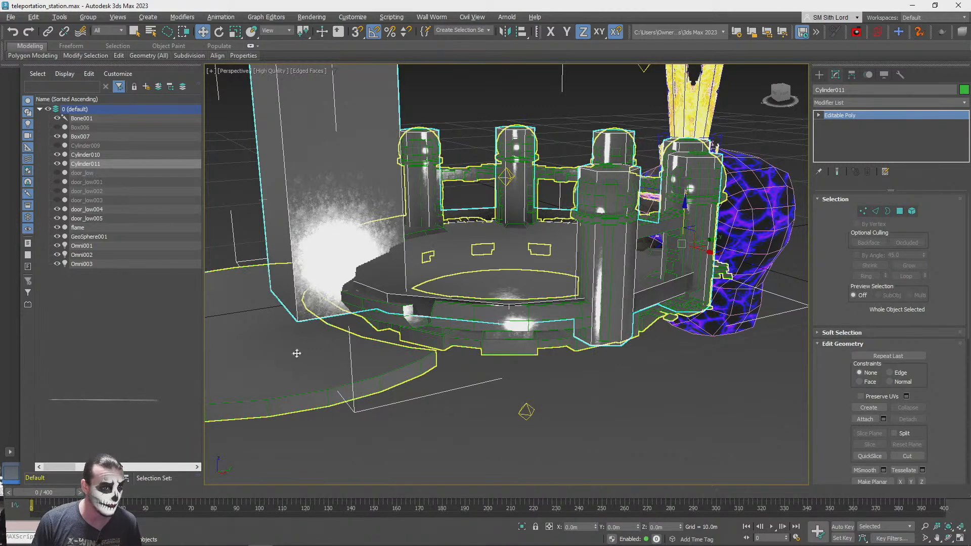
Select Cylinder010, GeoSphere001, Box007 and the flame together with Cylinder011
{"action": "left_click", "coordinate": [511, 337], "text": "ctrl"}
{"action": "left_click", "coordinate": [782, 224], "text": "ctrl"}
{"action": "left_click", "coordinate": [689, 117], "text": "ctrl"}
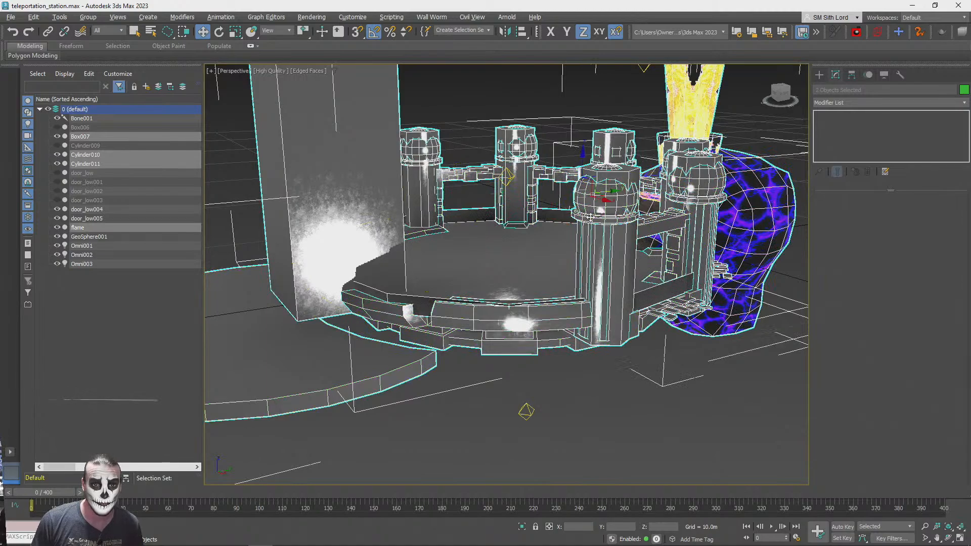
{"action": "middle_click_drag", "start_coordinate": [516, 320], "coordinate": [515, 320], "text": "alt"}
{"action": "scroll", "coordinate": [516, 320], "scroll_direction": "up", "scroll_amount": 4}
{"action": "left_click", "coordinate": [550, 342], "text": "ctrl"}
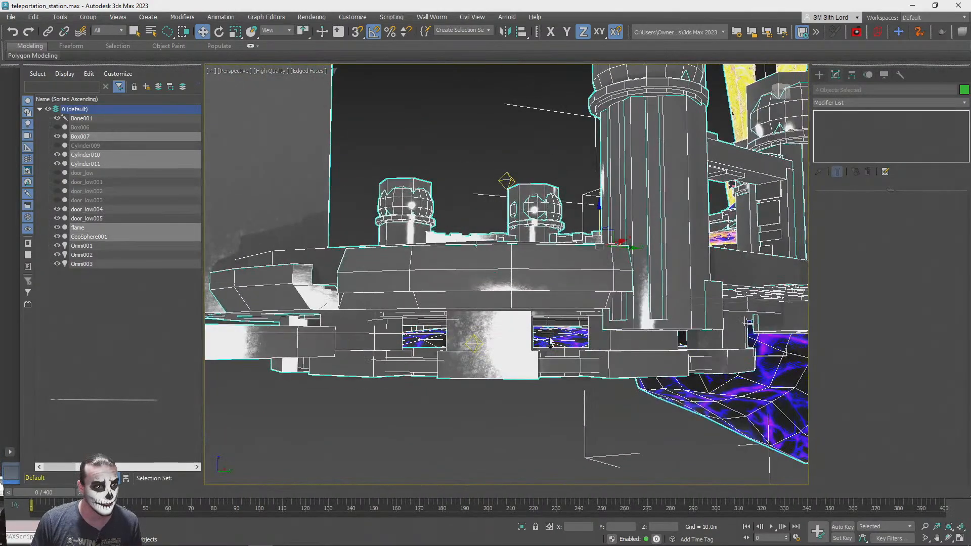
Try moving the selected station objects straight down to test the selection, and undo the move
{"action": "scroll", "coordinate": [550, 341], "scroll_direction": "down", "scroll_amount": 7}
{"action": "middle_click_drag", "start_coordinate": [550, 341], "coordinate": [587, 351], "text": "alt"}
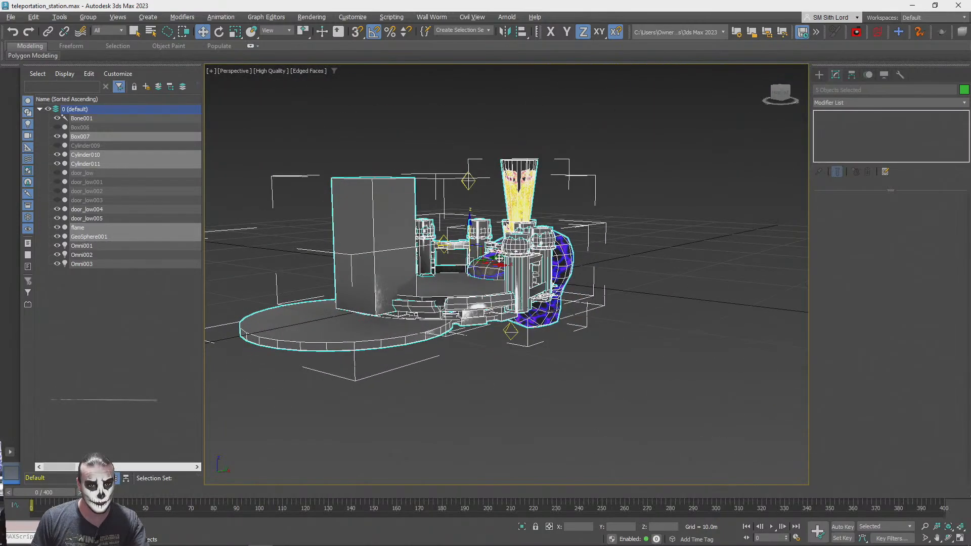
{"action": "left_click_drag", "start_coordinate": [468, 222], "coordinate": [480, 458]}
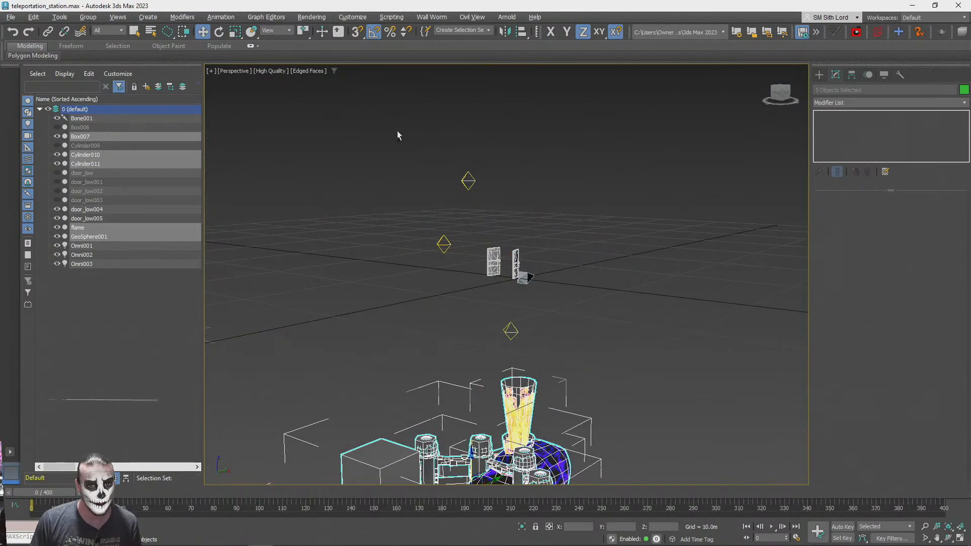
{"action": "key", "text": "ctrl+z"}
Export the selected station objects to an FBX file using the existing binary FBX 2020 settings
{"action": "left_click", "coordinate": [11, 18]}
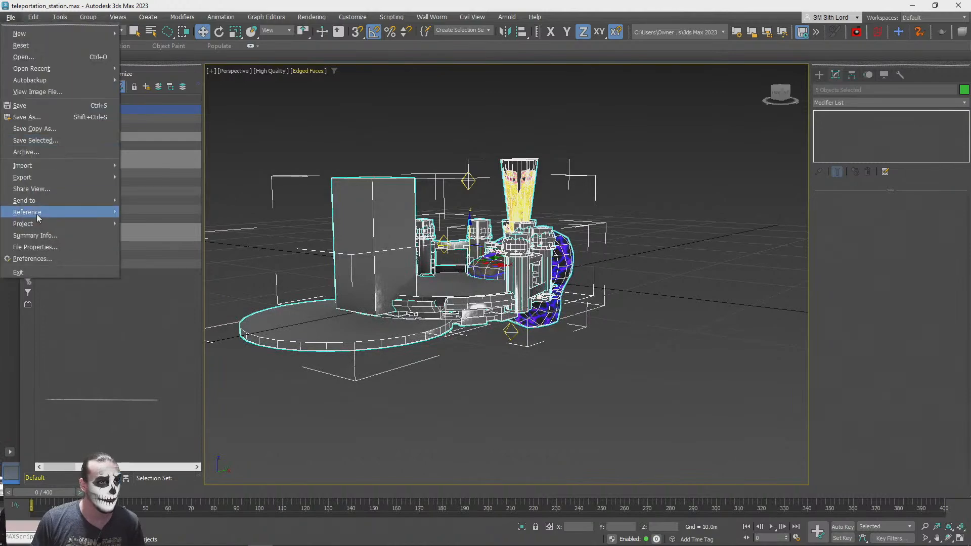
{"action": "mouse_move", "coordinate": [30, 179]}
{"action": "left_click", "coordinate": [169, 189]}
{"action": "left_click", "coordinate": [116, 75]}
{"action": "left_click", "coordinate": [636, 314]}
{"action": "left_click", "coordinate": [530, 291]}
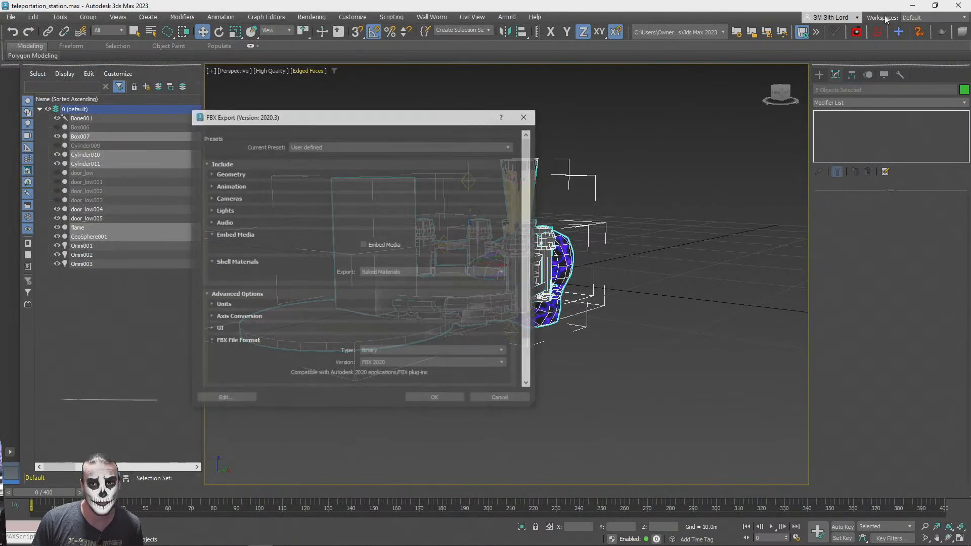
{"action": "scroll", "coordinate": [296, 248], "scroll_direction": "down", "scroll_amount": 1}
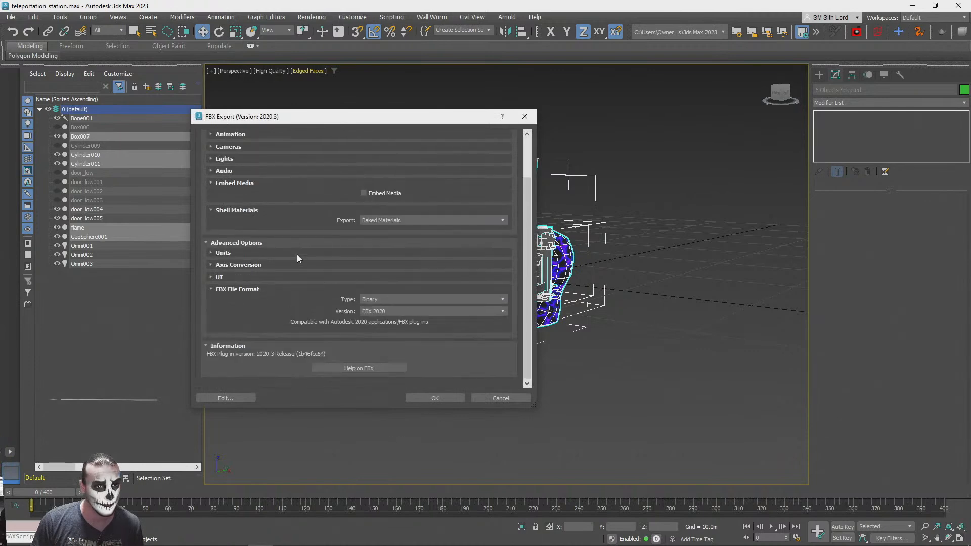
{"action": "left_click", "coordinate": [436, 399]}
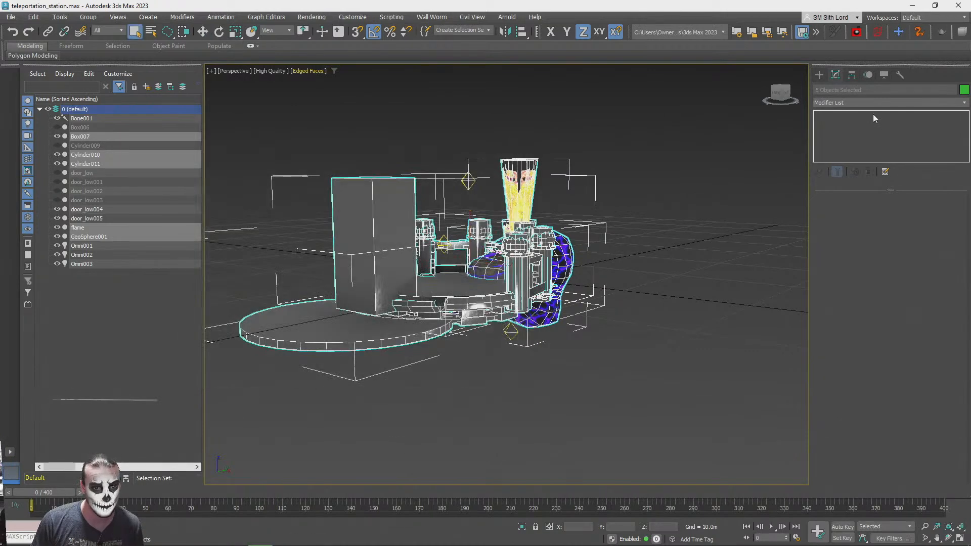
Switch to the PlayCanvas editor and upload the exported FBX from the Desktop folder into the root assets folder
{"action": "left_click", "coordinate": [913, 6]}
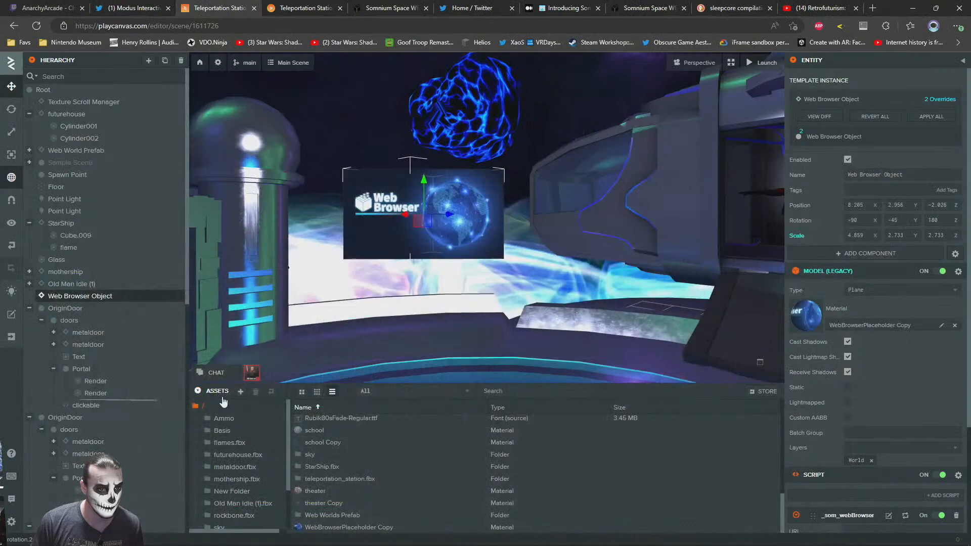
{"action": "left_click", "coordinate": [196, 405]}
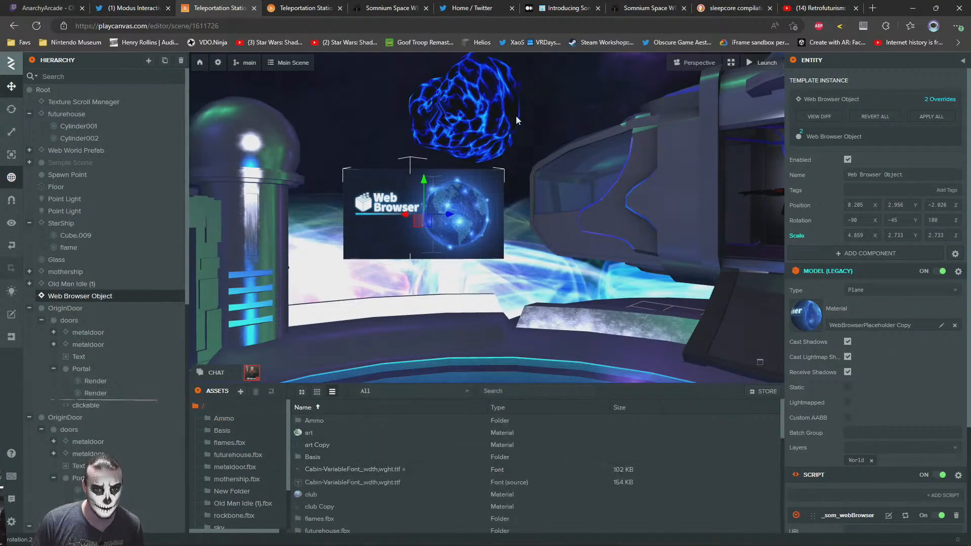
{"action": "left_click", "coordinate": [553, 229]}
{"action": "key", "text": "super+Tab"}
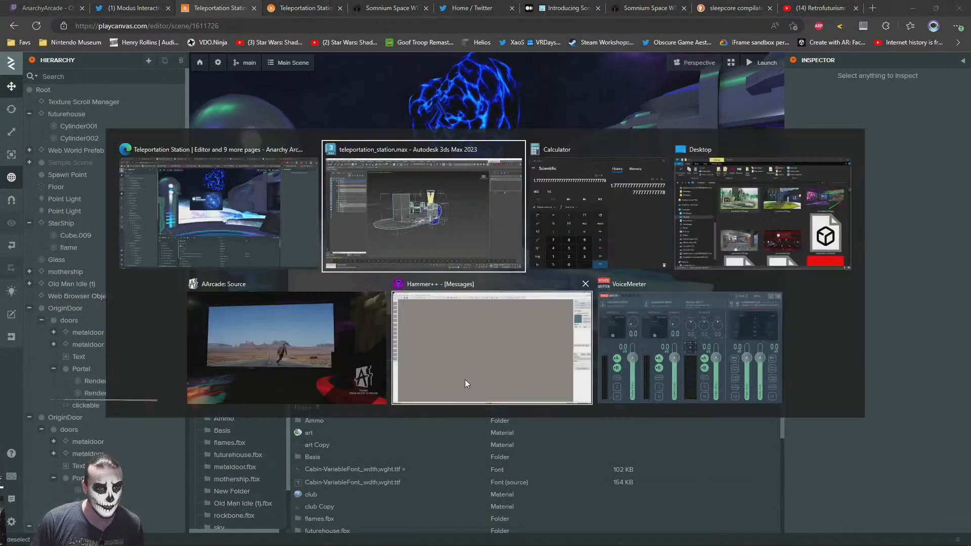
{"action": "left_click", "coordinate": [727, 214]}
{"action": "left_click_drag", "start_coordinate": [765, 288], "coordinate": [749, 455]}
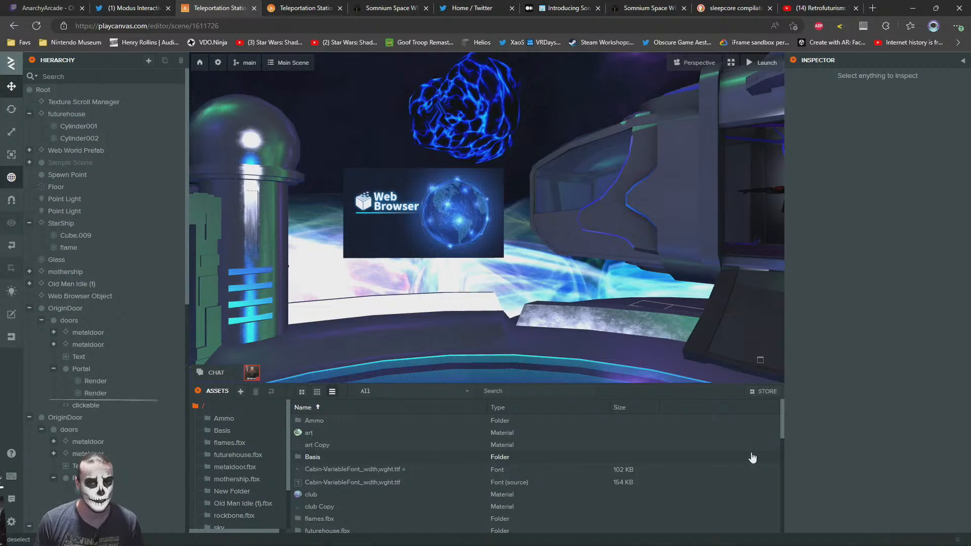
{"action": "mouse_move", "coordinate": [571, 252]}
{"action": "right_mouse_down"}
{"action": "mouse_move", "coordinate": [279, 280]}
{"action": "mouse_move", "coordinate": [312, 244]}
{"action": "mouse_move", "coordinate": [488, 266]}
{"action": "mouse_move", "coordinate": [566, 260]}
{"action": "right_mouse_up"}
Walk the avatar around the launched Teleportation Station and view the web browser beside the spaceship
{"action": "left_click", "coordinate": [389, 11]}
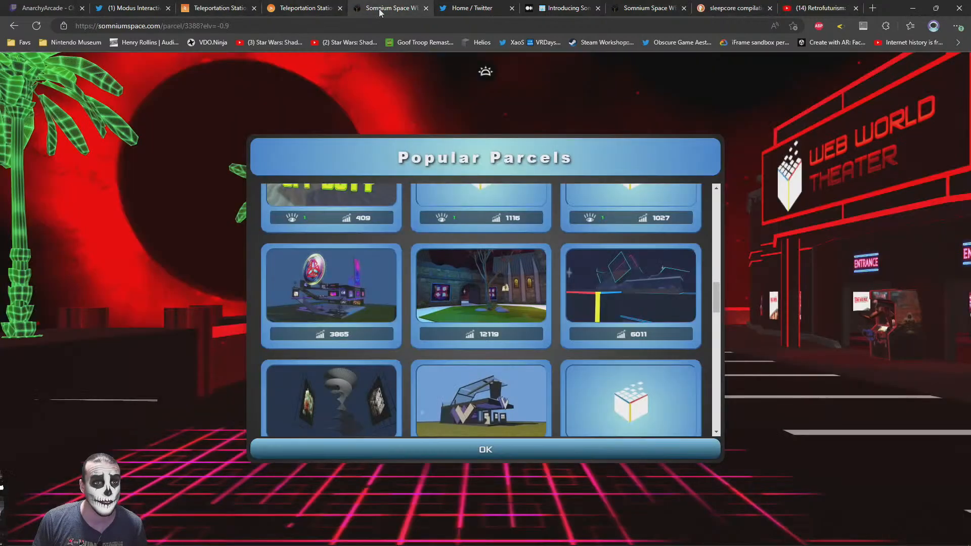
{"action": "left_click", "coordinate": [303, 8]}
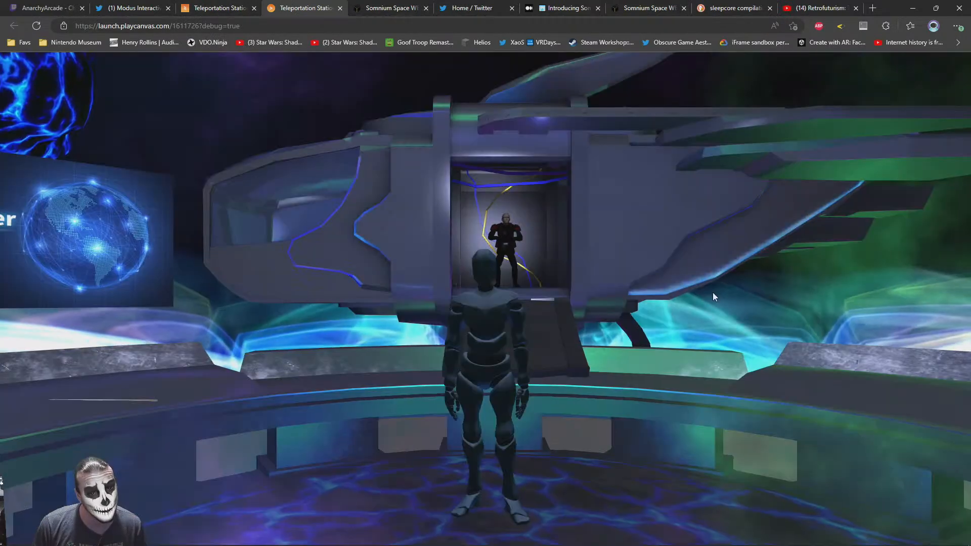
{"action": "key", "text": "w"}
{"action": "left_click_drag", "start_coordinate": [713, 293], "coordinate": [968, 331]}
{"action": "left_click_drag", "start_coordinate": [713, 364], "coordinate": [261, 360]}
{"action": "key", "text": "w"}
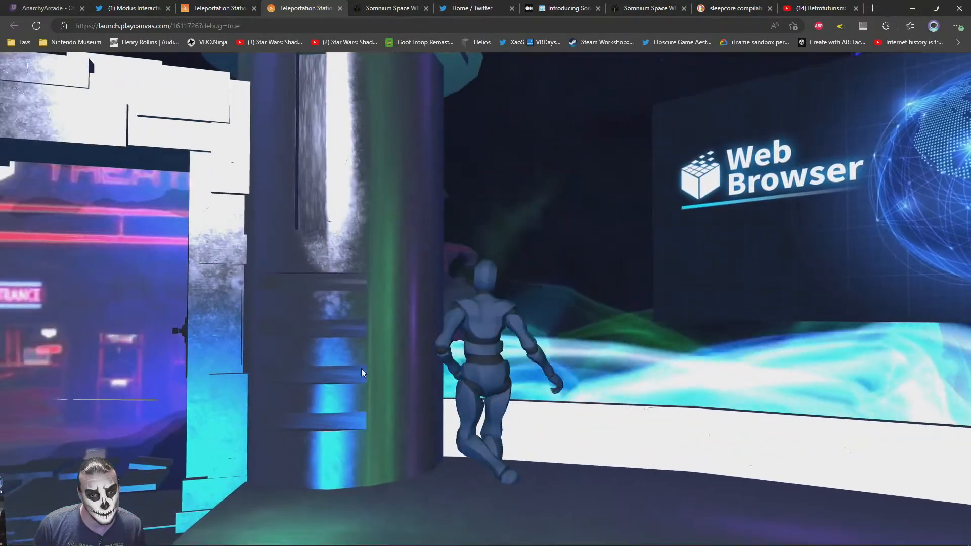
{"action": "left_click_drag", "start_coordinate": [361, 368], "coordinate": [632, 339]}
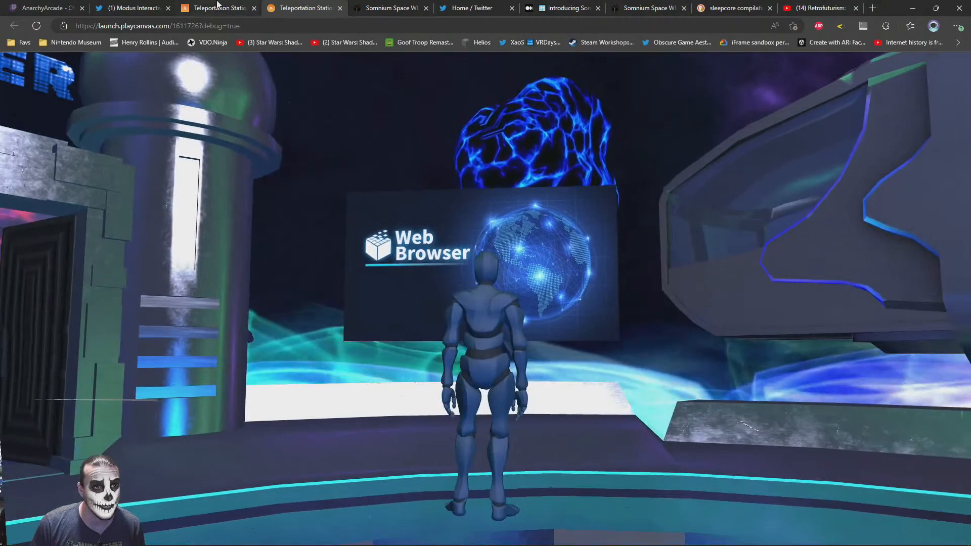
Return to the scene editor and examine the col collision mesh under teleportation_station
{"action": "left_click", "coordinate": [215, 8]}
{"action": "left_click", "coordinate": [416, 341]}
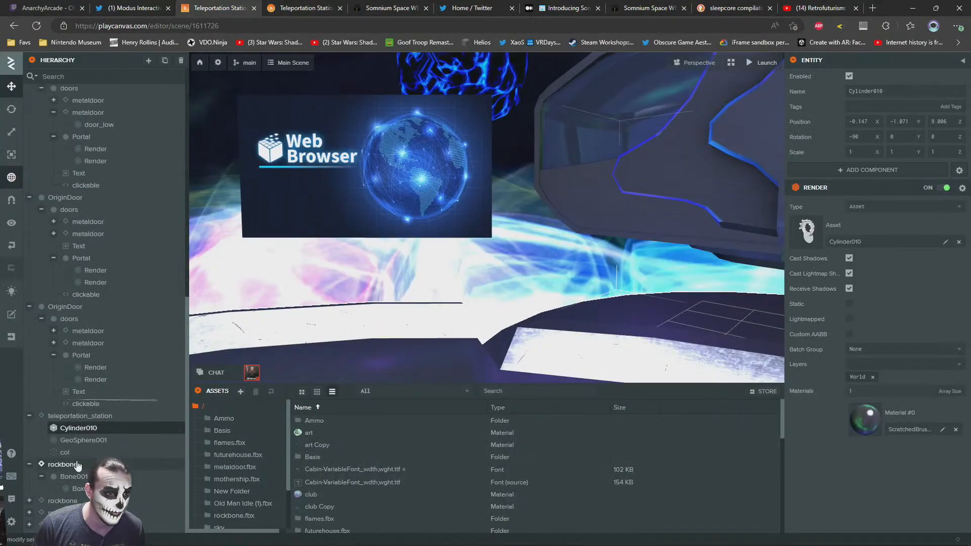
{"action": "double_click", "coordinate": [65, 453]}
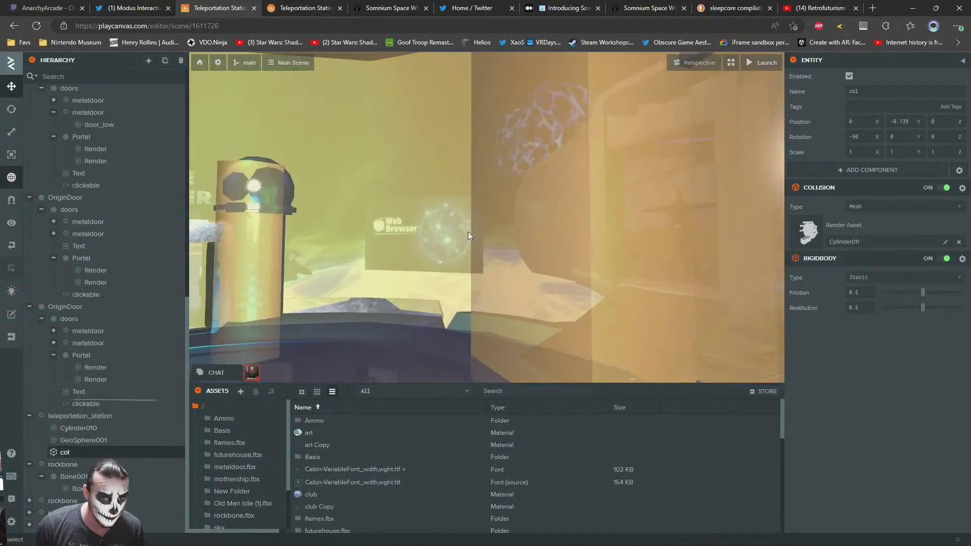
{"action": "key", "text": "s"}
{"action": "right_click_drag", "start_coordinate": [468, 232], "coordinate": [427, 263]}
{"action": "key", "text": "w"}
{"action": "key", "text": "d"}
{"action": "scroll", "coordinate": [248, 494], "scroll_direction": "down", "scroll_amount": 1}
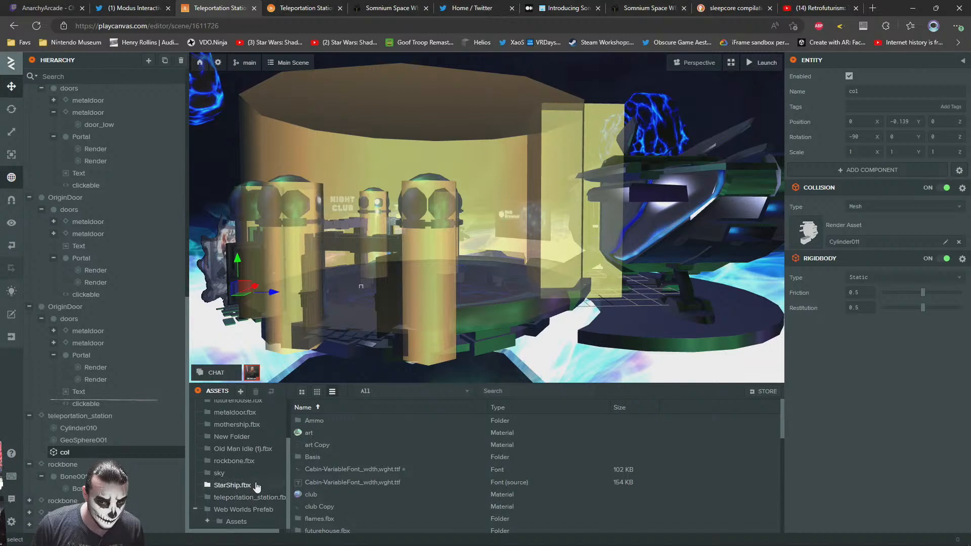
{"action": "scroll", "coordinate": [248, 488], "scroll_direction": "up", "scroll_amount": 1}
Switch to 3ds Max, try moving the selected station objects once more, and undo the move
{"action": "key", "text": "alt+Tab"}
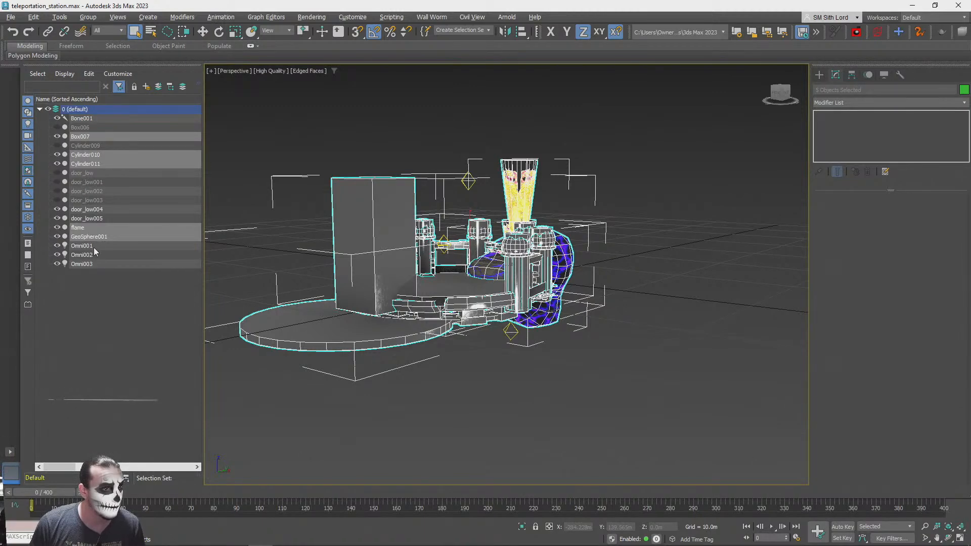
{"action": "middle_click_drag", "start_coordinate": [470, 203], "coordinate": [483, 221]}
{"action": "key", "text": "w"}
{"action": "left_click_drag", "start_coordinate": [482, 224], "coordinate": [420, 99]}
{"action": "key", "text": "ctrl+z"}
Export the selected station objects over teleportation_station.fbx on the Desktop with the existing binary FBX 2020 settings
{"action": "left_click", "coordinate": [20, 19]}
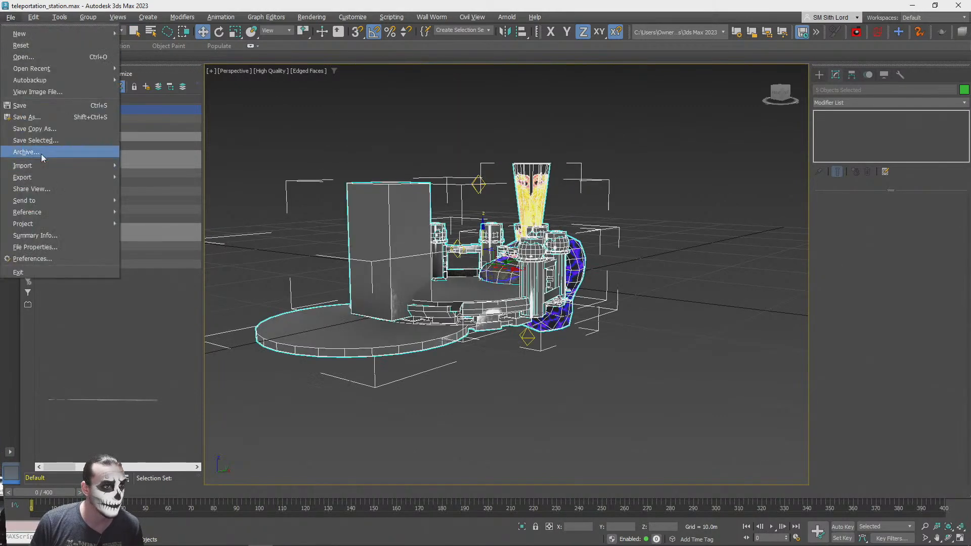
{"action": "mouse_move", "coordinate": [41, 178]}
{"action": "left_click", "coordinate": [157, 189]}
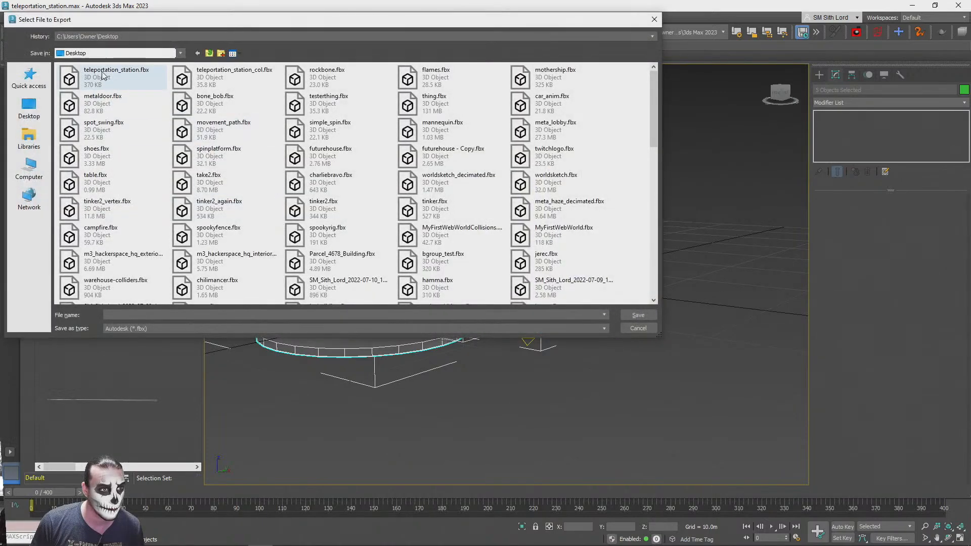
{"action": "left_click", "coordinate": [637, 314]}
{"action": "left_click", "coordinate": [534, 290]}
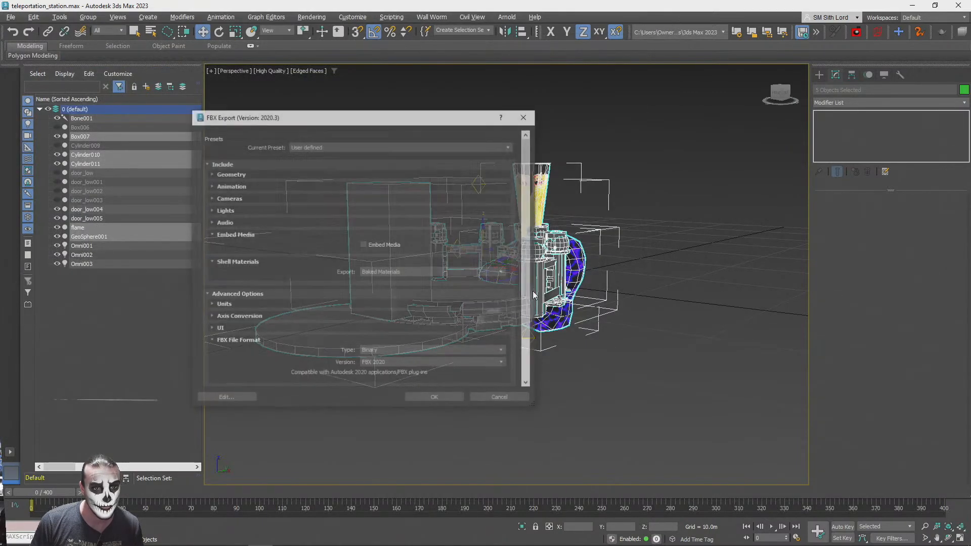
{"action": "key", "text": "Return"}
Switch back to the PlayCanvas root assets folder and reload the Teleportation Station editor page
{"action": "key", "text": "alt+Tab"}
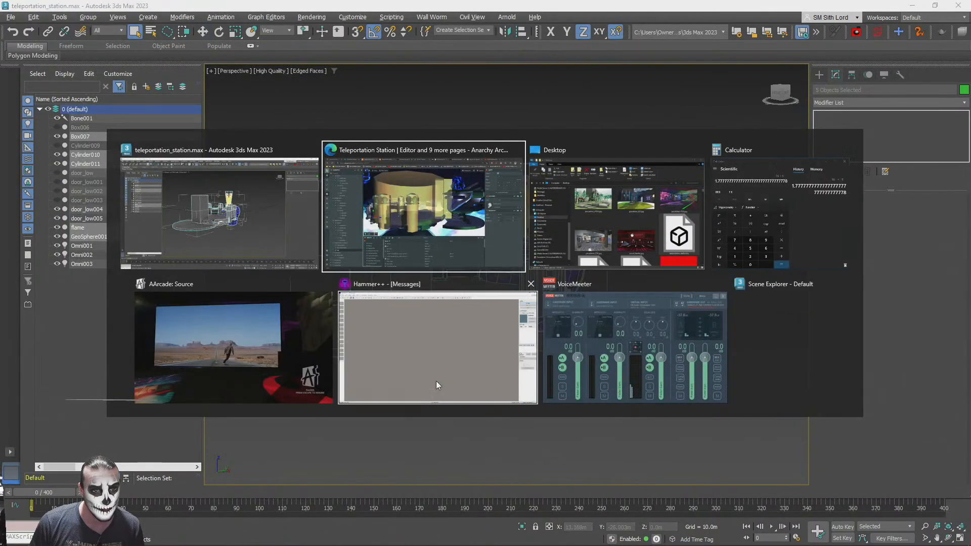
{"action": "left_click", "coordinate": [207, 419]}
{"action": "left_click", "coordinate": [205, 409]}
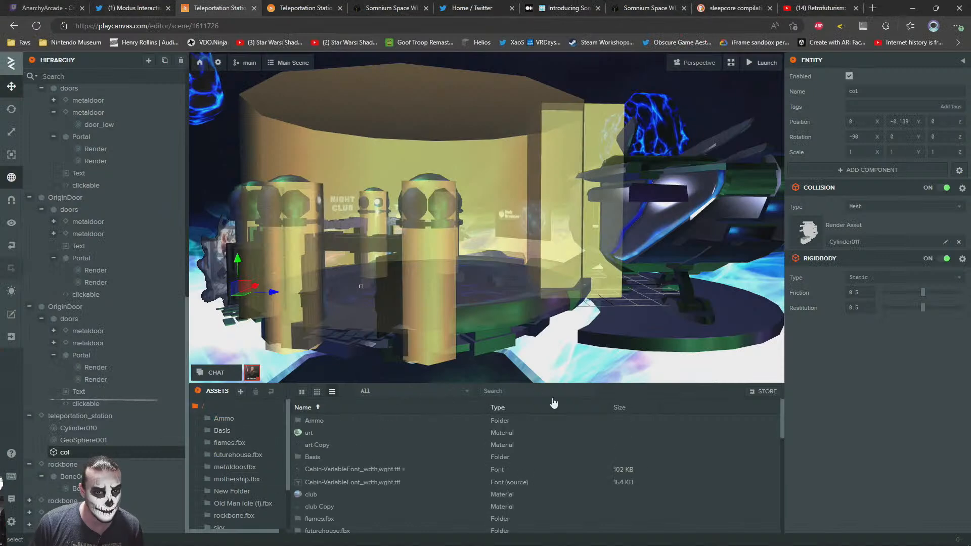
{"action": "key", "text": "alt+Tab"}
{"action": "key", "text": "Escape"}
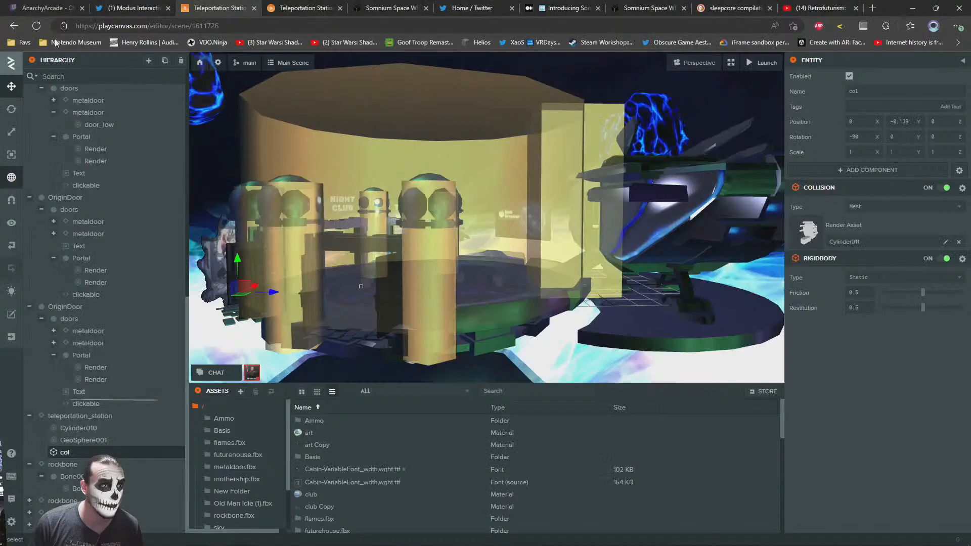
{"action": "left_click", "coordinate": [36, 26]}
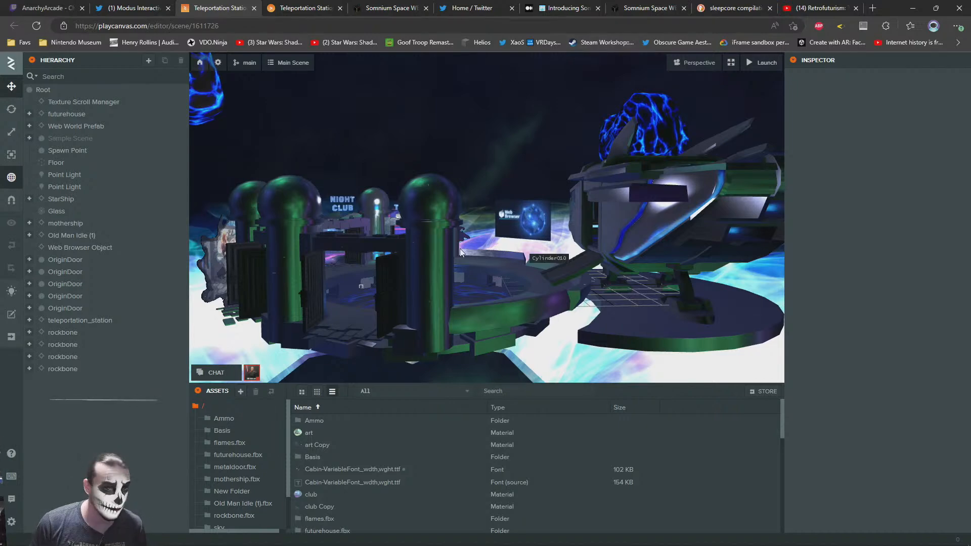
Focus on Cylinder010, check the col entity around the station wall, and select the Web Browser Object
{"action": "left_click", "coordinate": [523, 265]}
{"action": "key", "text": "f"}
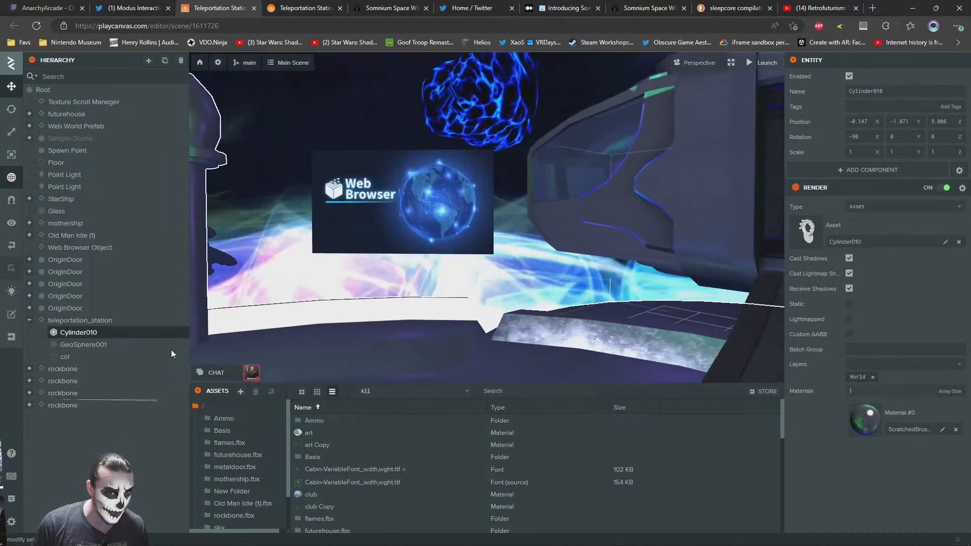
{"action": "left_click", "coordinate": [64, 356]}
{"action": "right_click_drag", "start_coordinate": [442, 205], "coordinate": [538, 242]}
{"action": "left_click", "coordinate": [440, 219]}
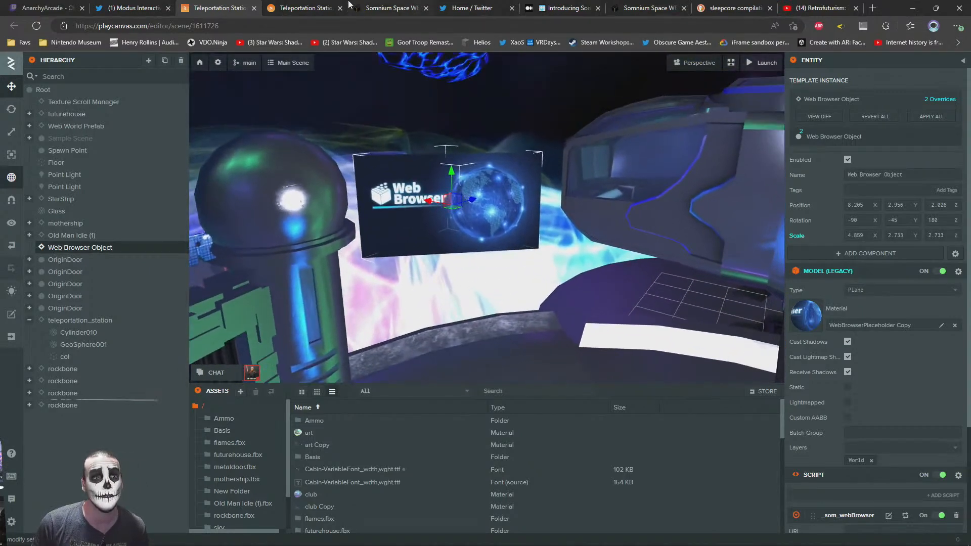
View the web browser in the launched scene and reload that scene
{"action": "left_click", "coordinate": [307, 8]}
{"action": "key", "text": "w"}
{"action": "left_click_drag", "start_coordinate": [443, 226], "coordinate": [683, 323]}
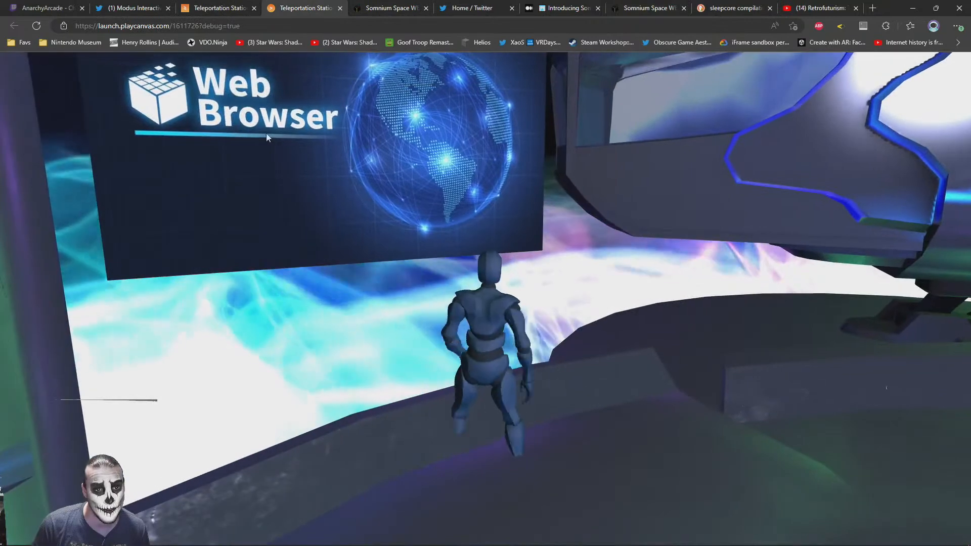
{"action": "key", "text": "F5"}
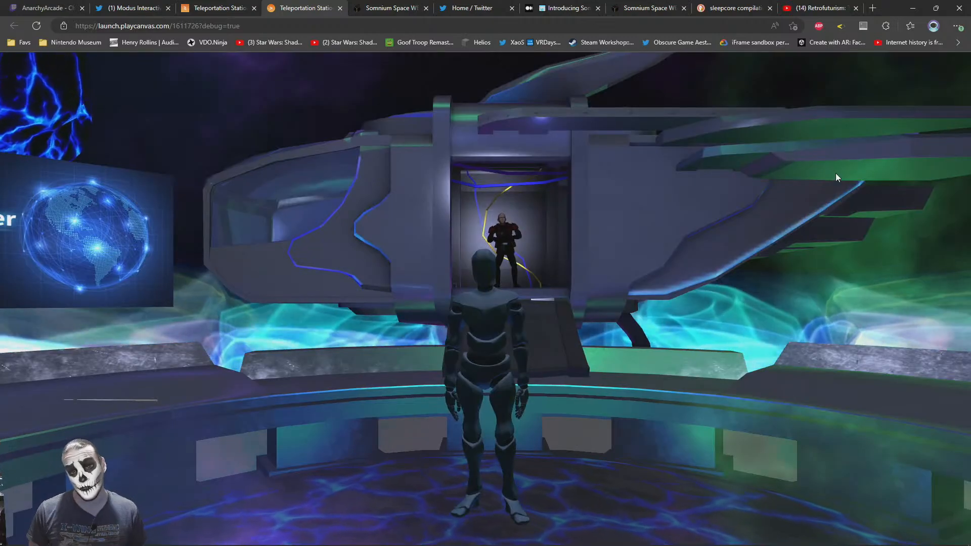
Walk the avatar around the reloaded station past the movie theater doorway to test the collision
{"action": "left_click_drag", "start_coordinate": [574, 365], "coordinate": [511, 357]}
{"action": "key", "text": "w"}
{"action": "key", "text": "d"}
{"action": "key", "text": "a"}
{"action": "key", "text": "a"}
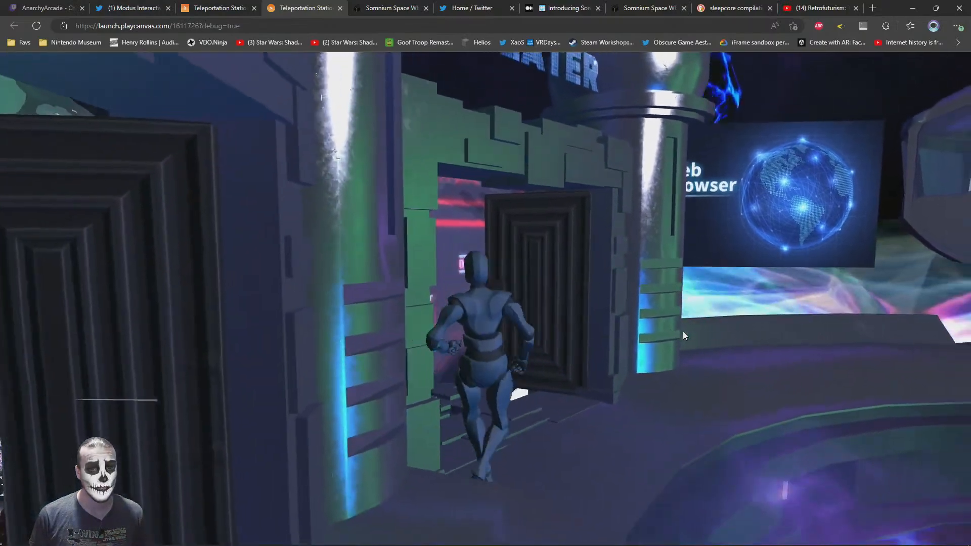
{"action": "key", "text": "s"}
{"action": "key", "text": "d"}
{"action": "left_click_drag", "start_coordinate": [686, 329], "coordinate": [763, 314]}
{"action": "key", "text": "a"}
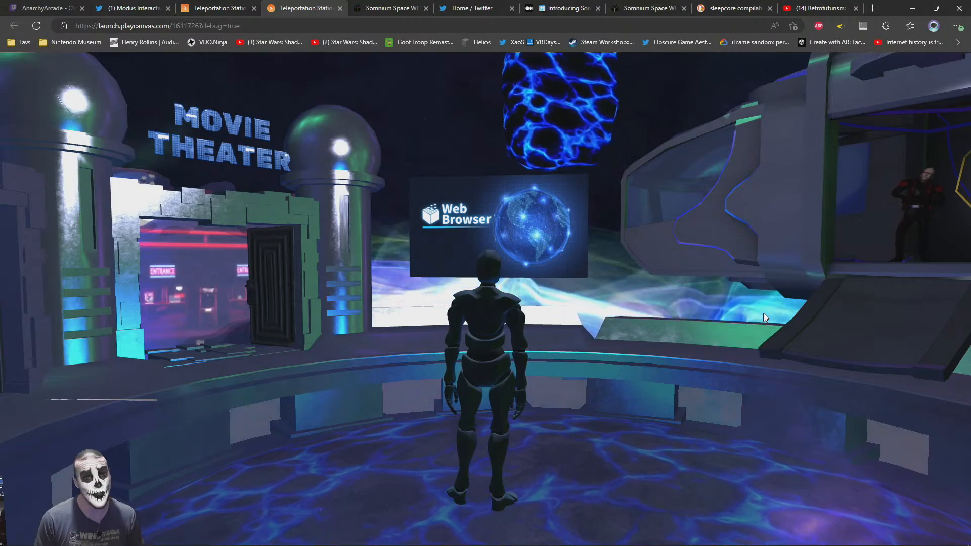
Move the avatar back and forth on the central floor to judge the web browser's placement and angle
{"action": "key", "text": "w"}
{"action": "left_click_drag", "start_coordinate": [502, 321], "coordinate": [593, 347]}
{"action": "key", "text": "d"}
{"action": "key", "text": "a"}
{"action": "key", "text": "w"}
{"action": "key", "text": "s"}
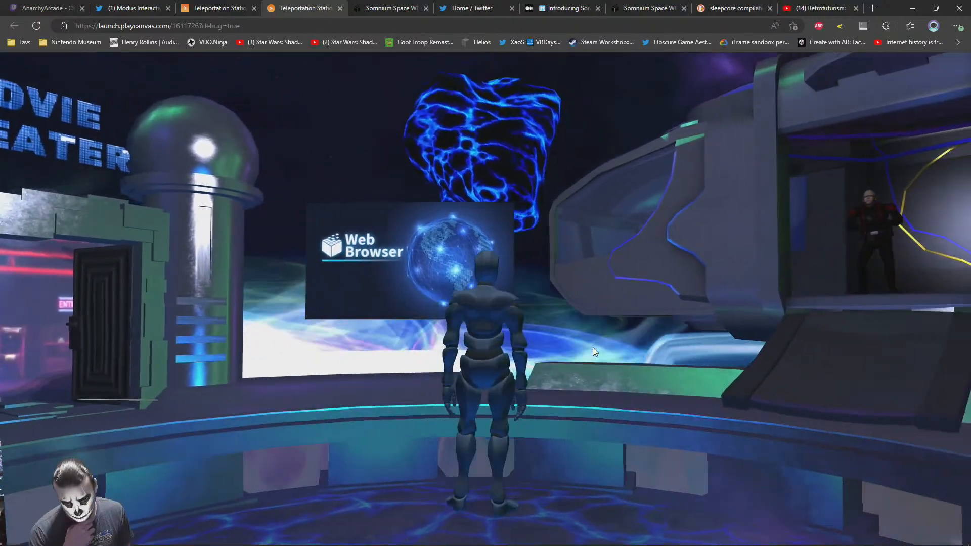
{"action": "key", "text": "a"}
{"action": "key", "text": "s"}
{"action": "key", "text": "w"}
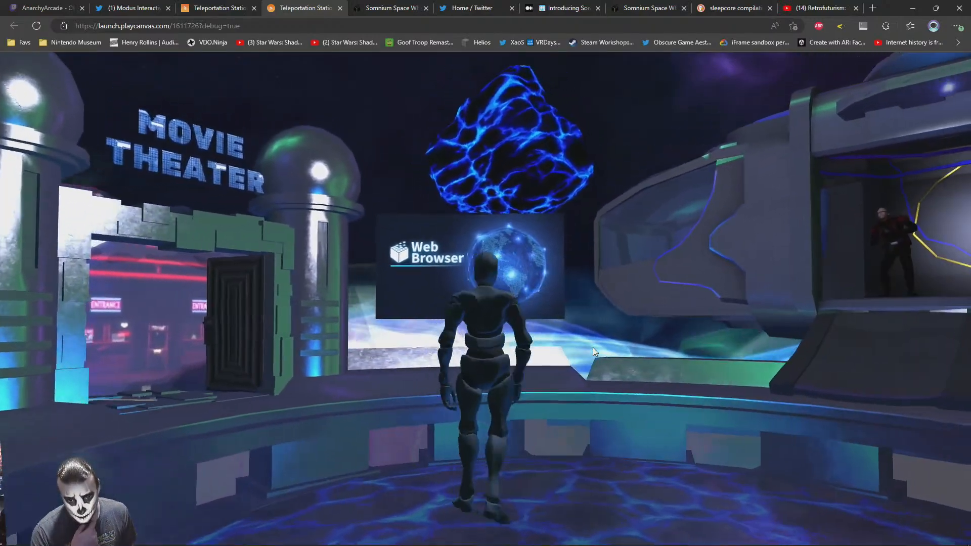
{"action": "key", "text": "d"}
{"action": "key", "text": "a"}
{"action": "key", "text": "s"}
{"action": "key", "text": "w"}
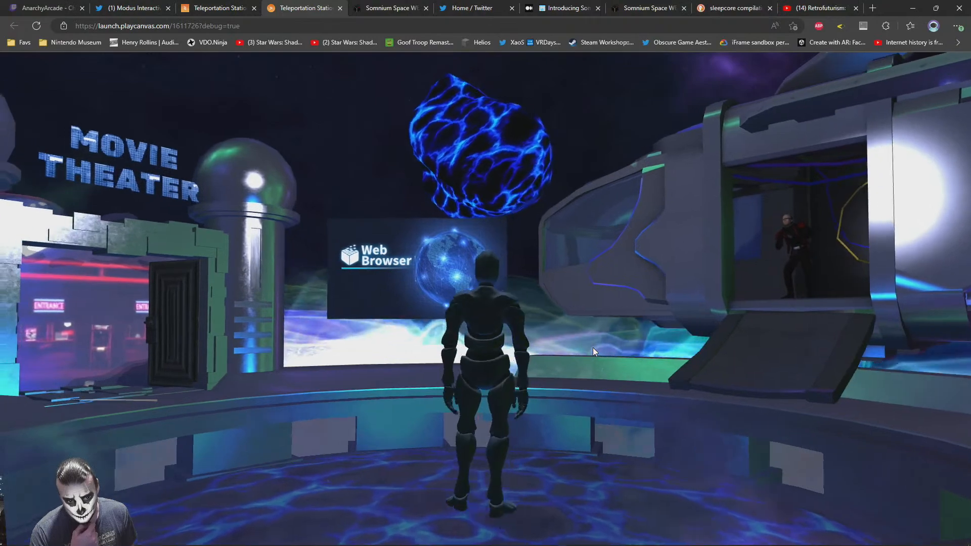
{"action": "key", "text": "a"}
{"action": "key", "text": "w"}
{"action": "key", "text": "s"}
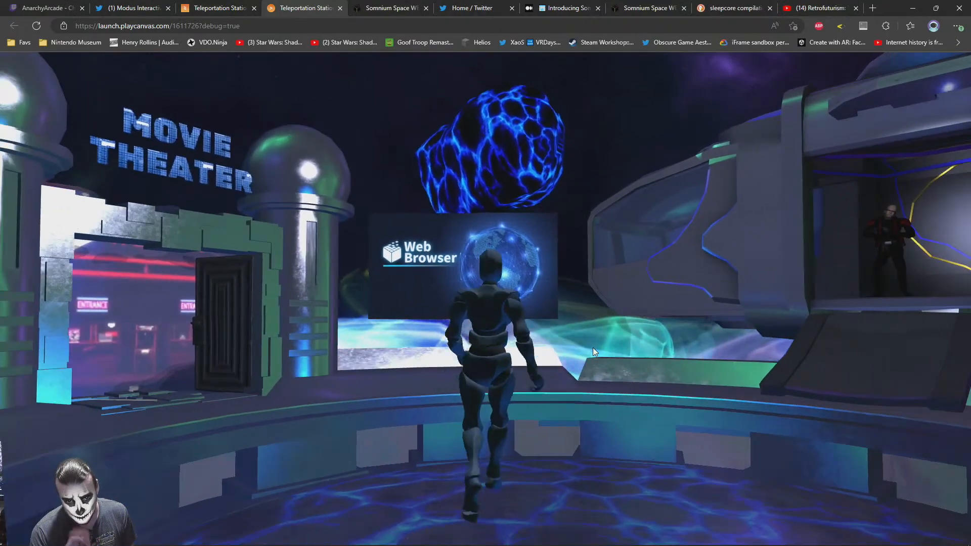
{"action": "key", "text": "d"}
{"action": "key", "text": "a"}
Rotate the Web Browser Object to -55 degrees about Y and view its angle in the launched scene
{"action": "left_click", "coordinate": [250, 12]}
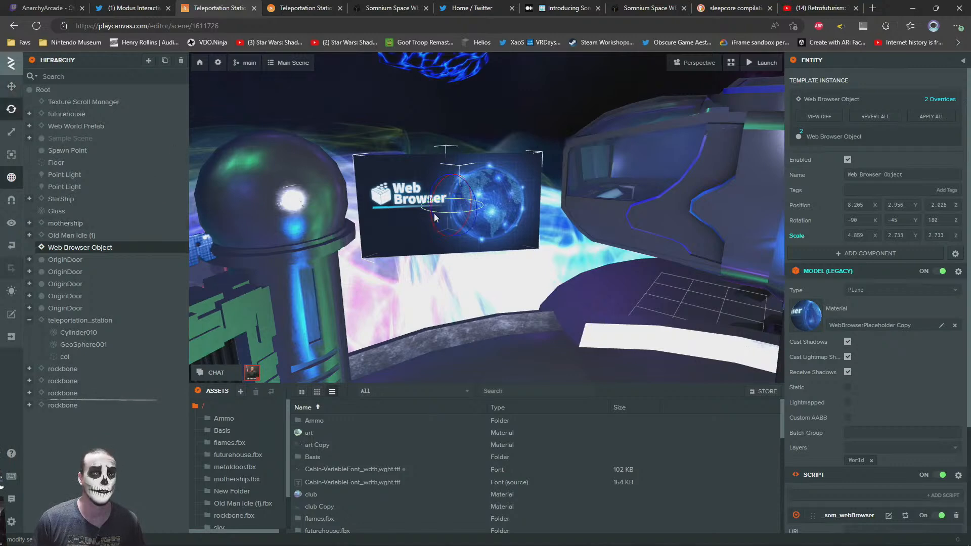
{"action": "left_click_drag", "start_coordinate": [438, 213], "coordinate": [551, 283]}
{"action": "left_click", "coordinate": [391, 4]}
{"action": "left_click", "coordinate": [330, 5]}
{"action": "key", "text": "w"}
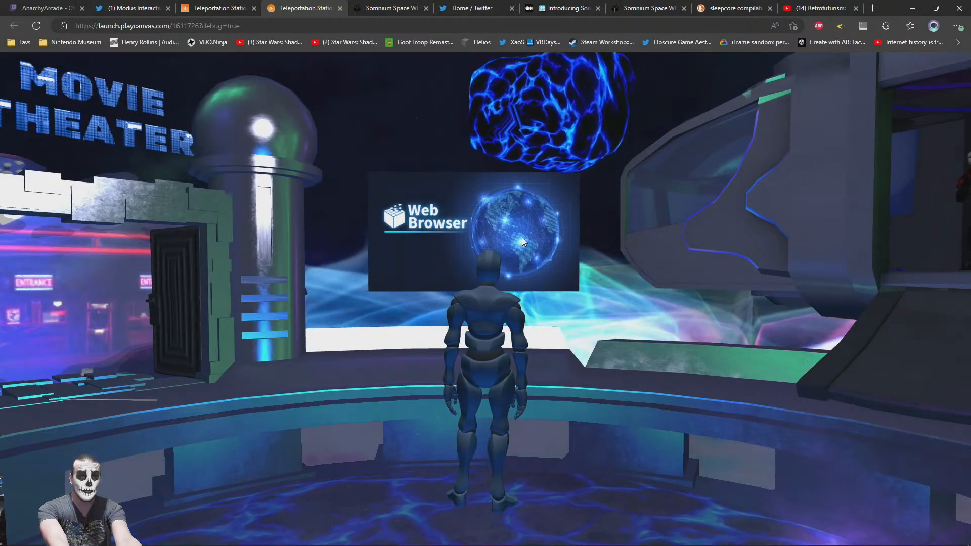
Set the URL of the Web Browser Object's _som_webBrowser script to the Sleepcore retrofuturism YouTube video's address
{"action": "left_click", "coordinate": [223, 6]}
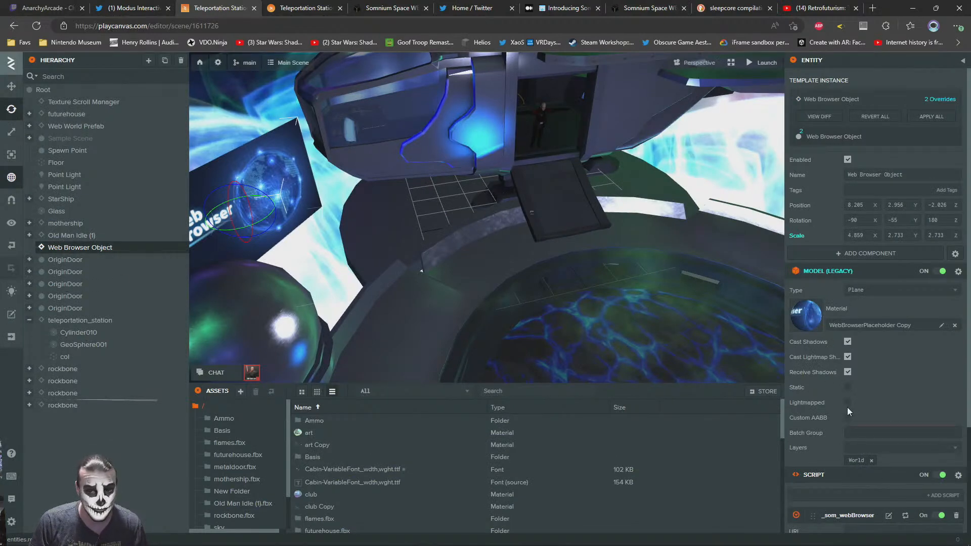
{"action": "scroll", "coordinate": [874, 423], "scroll_direction": "down", "scroll_amount": 3}
{"action": "left_click", "coordinate": [802, 7]}
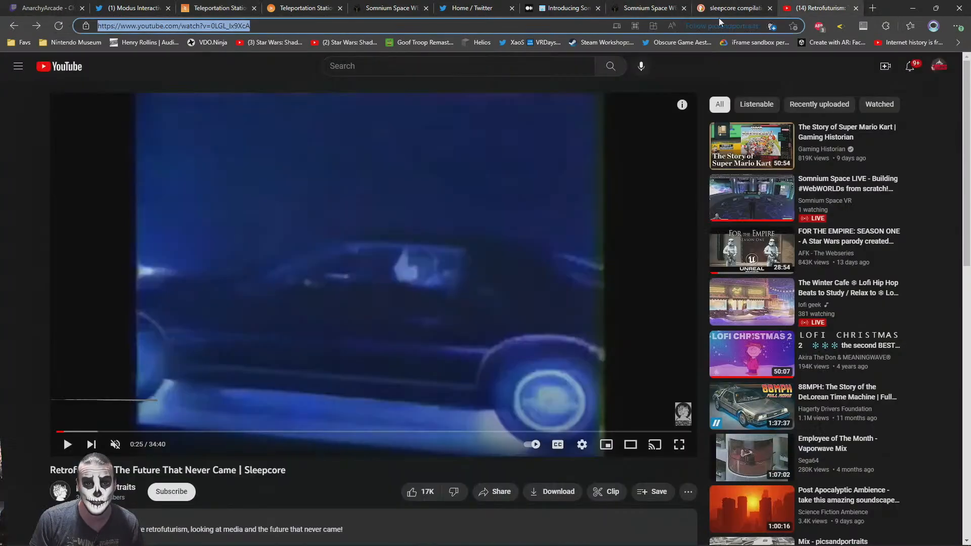
{"action": "left_click", "coordinate": [248, 5]}
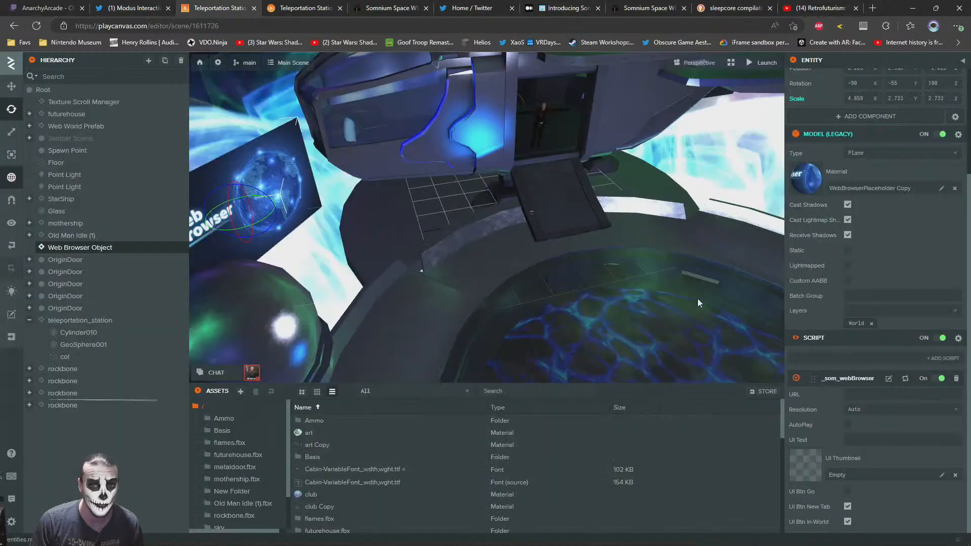
{"action": "left_click", "coordinate": [890, 394]}
{"action": "key", "text": "ctrl+v"}
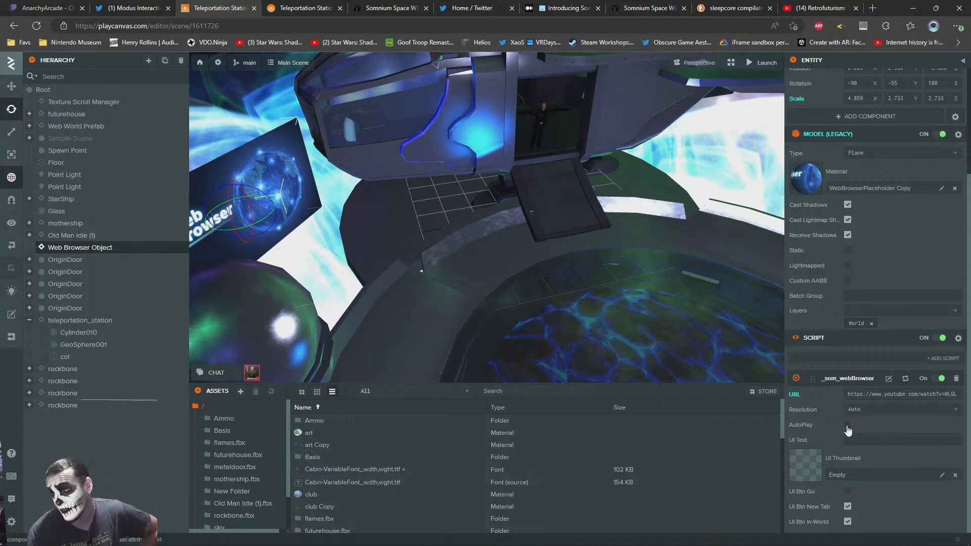
Look around the launched station toward the 3D store, night club and movie theater doorways
{"action": "left_click", "coordinate": [325, 7]}
{"action": "left_click_drag", "start_coordinate": [515, 276], "coordinate": [412, 307]}
{"action": "left_click_drag", "start_coordinate": [653, 319], "coordinate": [227, 328]}
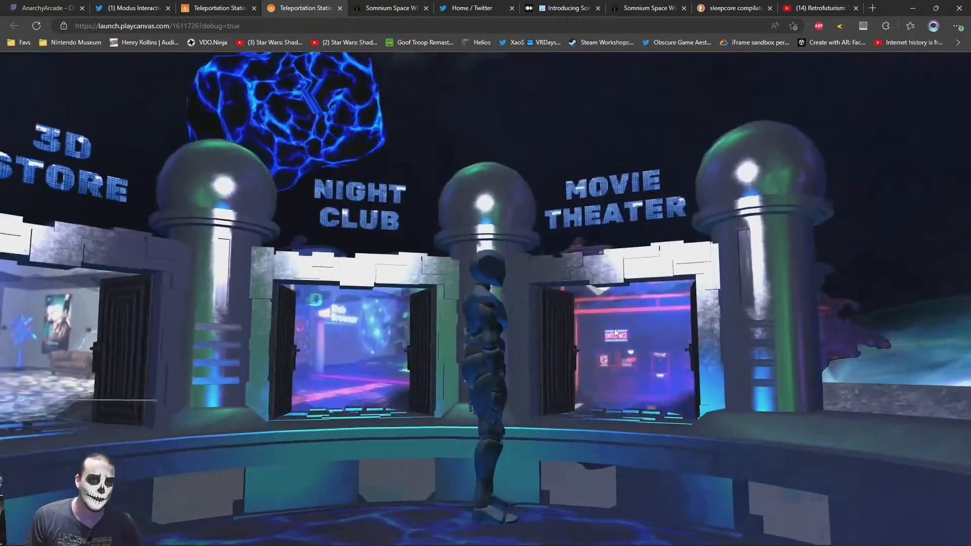
Look around the launched station and walk the avatar toward the web browser beside the movie theater doorway
{"action": "left_click_drag", "start_coordinate": [676, 329], "coordinate": [324, 349]}
{"action": "left_click_drag", "start_coordinate": [624, 342], "coordinate": [365, 358]}
{"action": "left_click_drag", "start_coordinate": [490, 341], "coordinate": [252, 365]}
{"action": "left_click_drag", "start_coordinate": [499, 380], "coordinate": [253, 377]}
{"action": "left_click_drag", "start_coordinate": [773, 366], "coordinate": [506, 365]}
{"action": "key", "text": "w"}
{"action": "left_click_drag", "start_coordinate": [328, 349], "coordinate": [830, 313]}
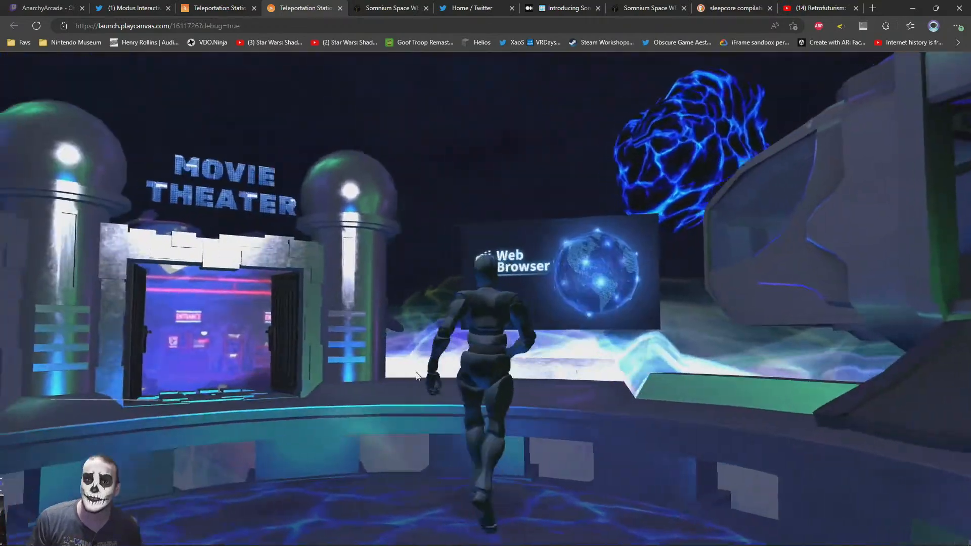
Read the description of the _som_webBrowser script's AutoPlay option and view the web browser in the launched scene
{"action": "left_click", "coordinate": [232, 6]}
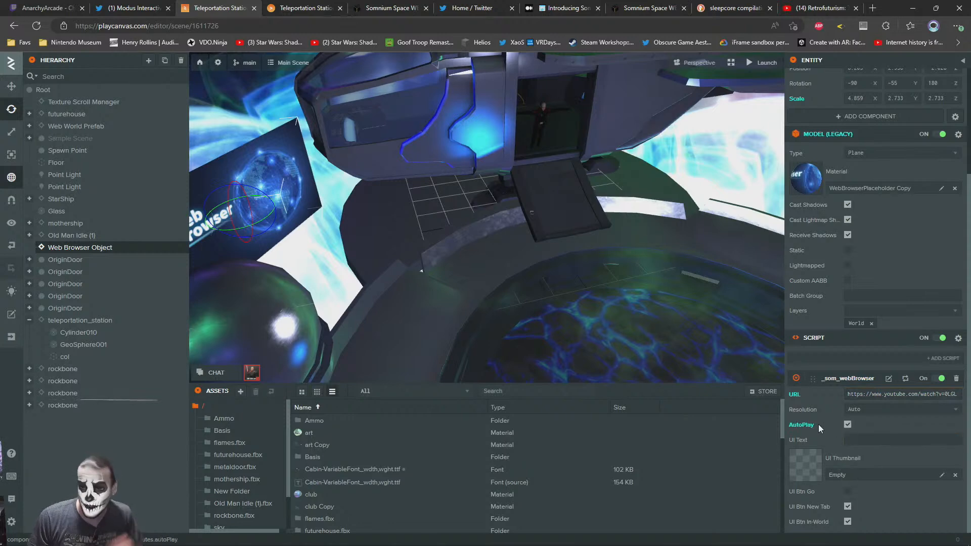
{"action": "mouse_move", "coordinate": [818, 424]}
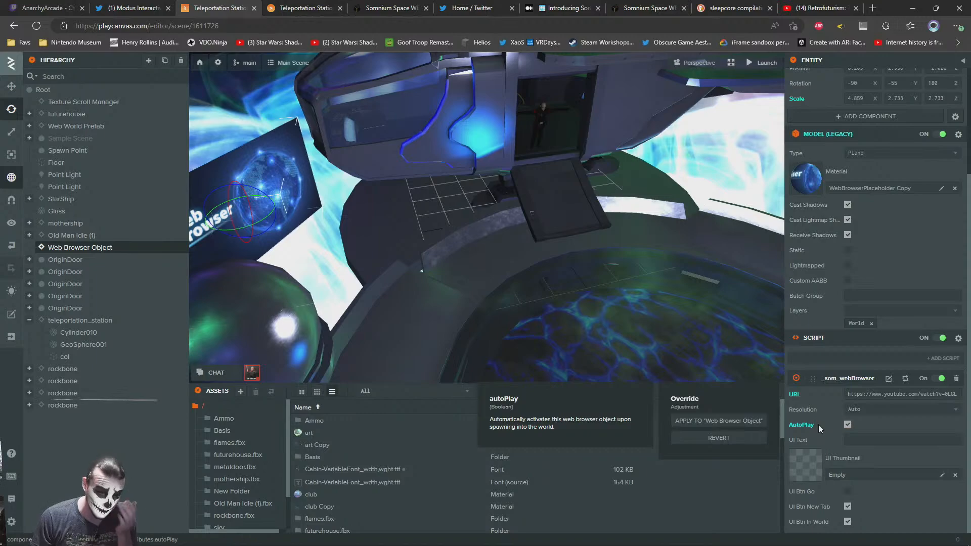
{"action": "left_click", "coordinate": [302, 8]}
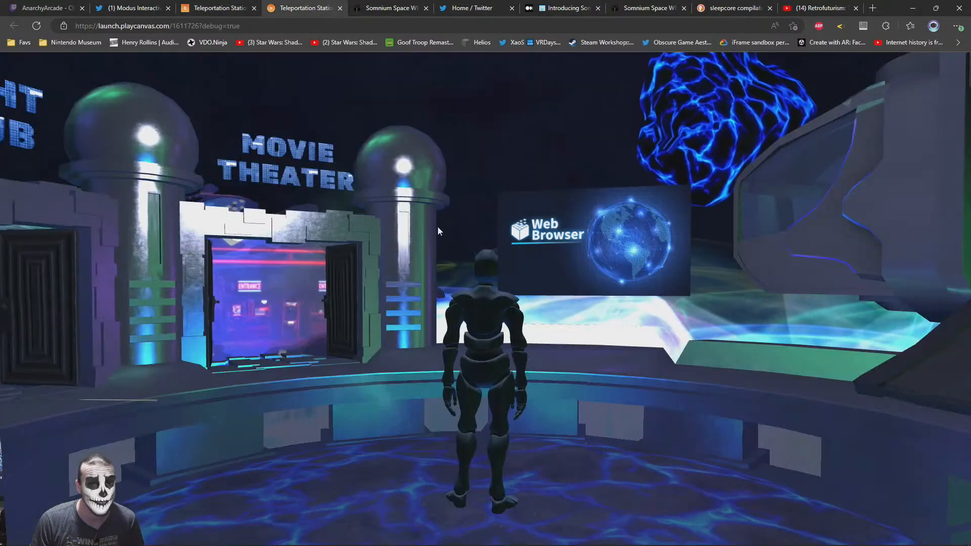
{"action": "mouse_move", "coordinate": [168, 333]}
{"action": "left_mouse_down"}
{"action": "mouse_move", "coordinate": [235, 311]}
{"action": "mouse_move", "coordinate": [297, 206]}
{"action": "mouse_move", "coordinate": [407, 219]}
{"action": "mouse_move", "coordinate": [696, 421]}
{"action": "mouse_move", "coordinate": [636, 399]}
{"action": "mouse_move", "coordinate": [324, 356]}
{"action": "mouse_move", "coordinate": [440, 368]}
{"action": "mouse_move", "coordinate": [642, 369]}
{"action": "mouse_move", "coordinate": [450, 278]}
{"action": "mouse_move", "coordinate": [516, 402]}
{"action": "mouse_move", "coordinate": [639, 380]}
{"action": "mouse_move", "coordinate": [321, 378]}
{"action": "mouse_move", "coordinate": [647, 383]}
{"action": "mouse_move", "coordinate": [423, 389]}
{"action": "mouse_move", "coordinate": [618, 379]}
{"action": "mouse_move", "coordinate": [595, 363]}
{"action": "mouse_move", "coordinate": [624, 368]}
{"action": "mouse_move", "coordinate": [486, 389]}
{"action": "mouse_move", "coordinate": [594, 387]}
{"action": "mouse_move", "coordinate": [435, 387]}
{"action": "mouse_move", "coordinate": [485, 378]}
{"action": "mouse_move", "coordinate": [518, 388]}
{"action": "mouse_move", "coordinate": [538, 300]}
{"action": "left_mouse_up"}
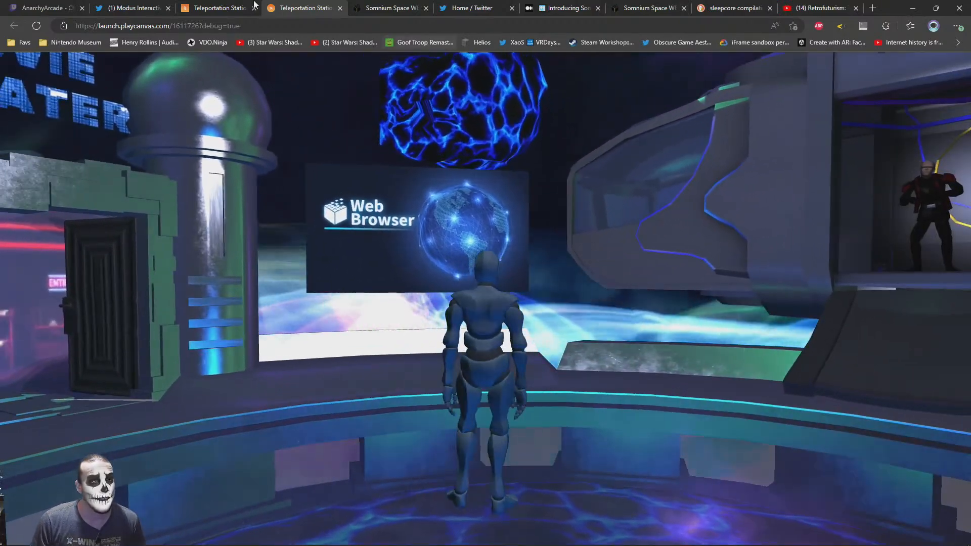
Set the UI Text of the _som_webBrowser script to "Retrofuturism", taken from the YouTube video's title
{"action": "left_click", "coordinate": [223, 6]}
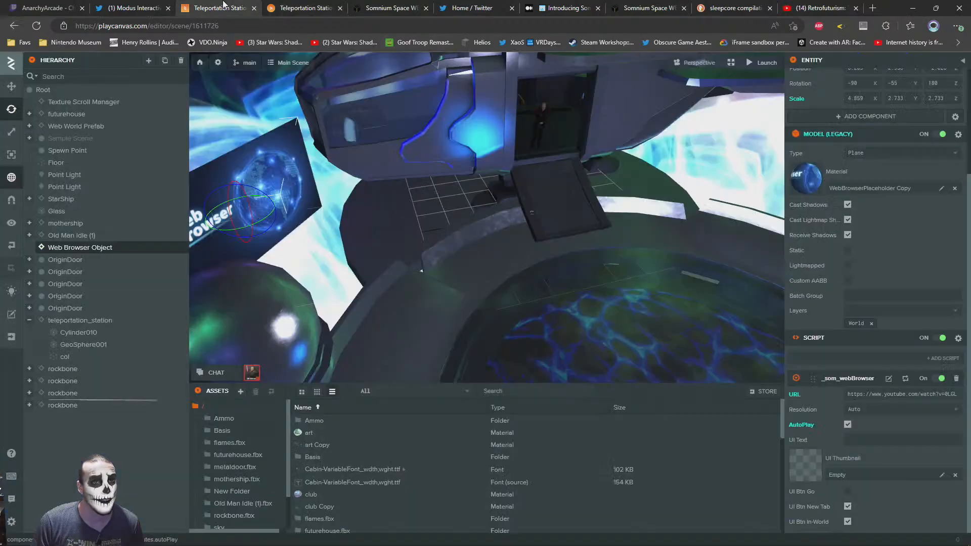
{"action": "left_click", "coordinate": [862, 438]}
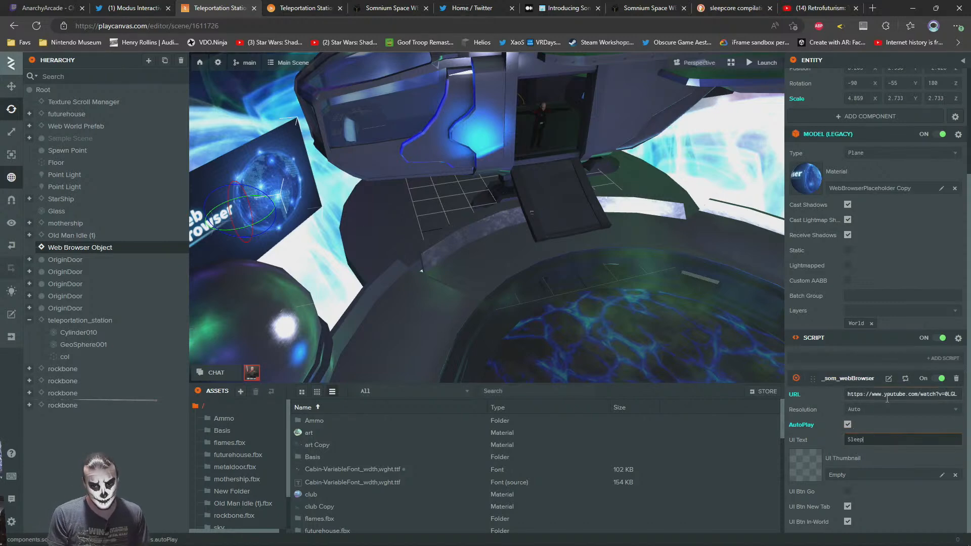
{"action": "left_click", "coordinate": [775, 5]}
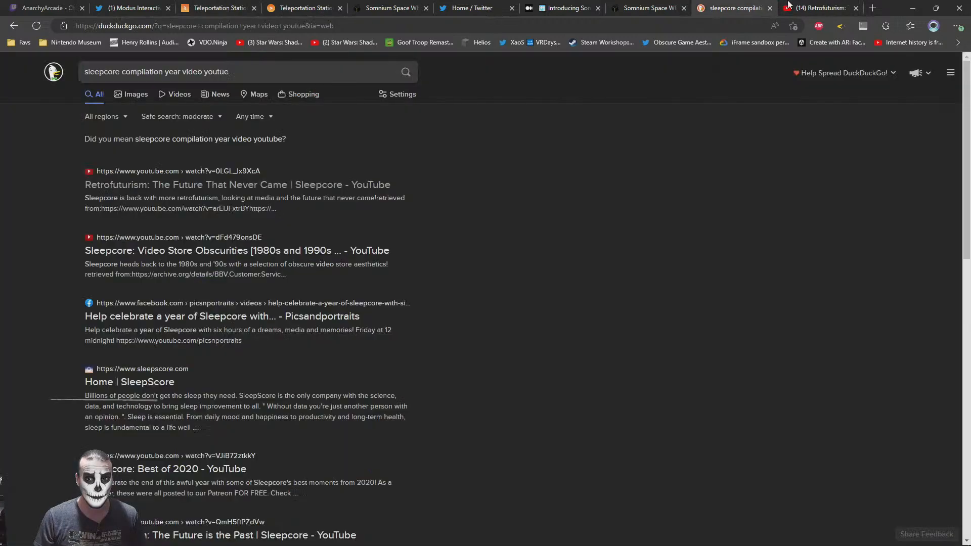
{"action": "left_click", "coordinate": [790, 11]}
{"action": "left_click", "coordinate": [52, 469]}
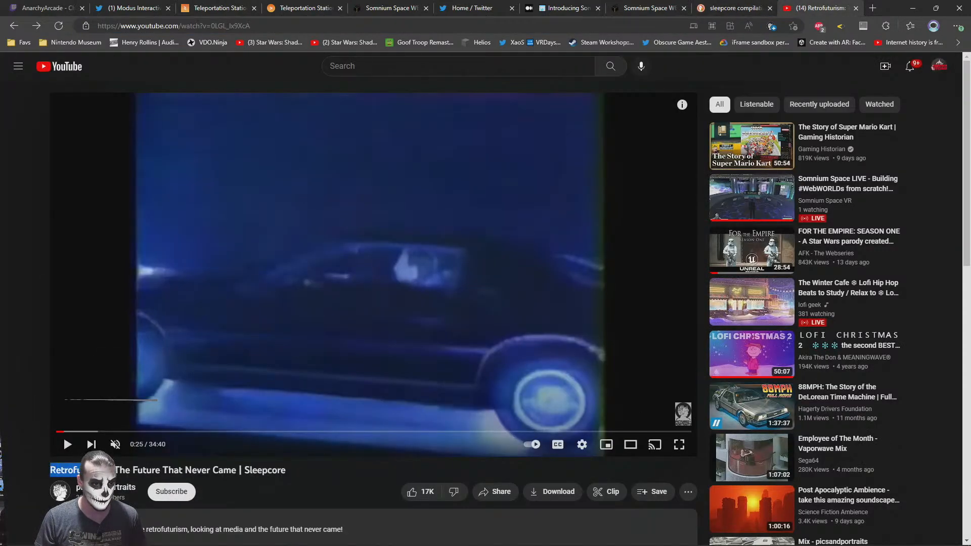
{"action": "left_click", "coordinate": [291, 5]}
{"action": "left_click", "coordinate": [252, 5]}
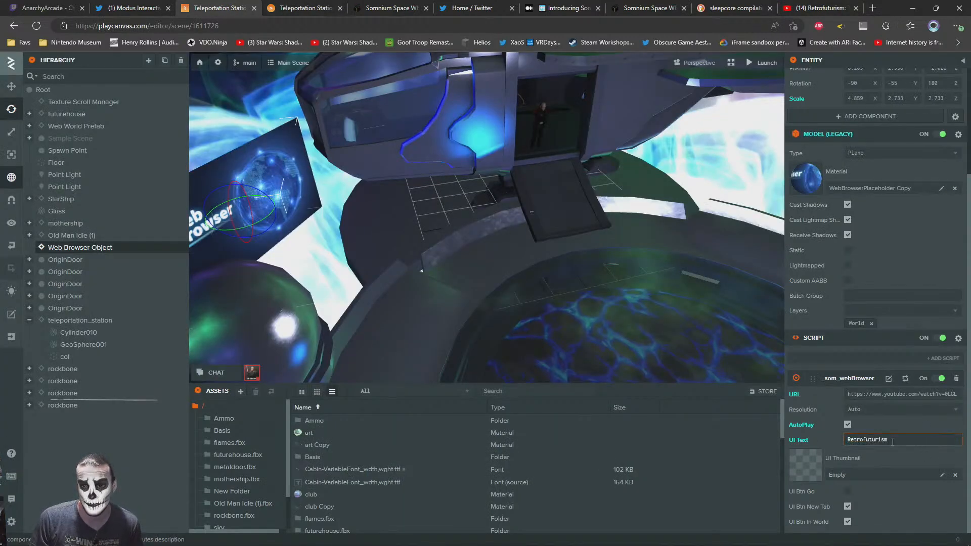
Import the sleepcore.jpg image from the Desktop folder into the PlayCanvas project's assets
{"action": "key", "text": "alt+Tab"}
{"action": "key", "text": "alt+Tab"}
{"action": "key", "text": "alt+Tab"}
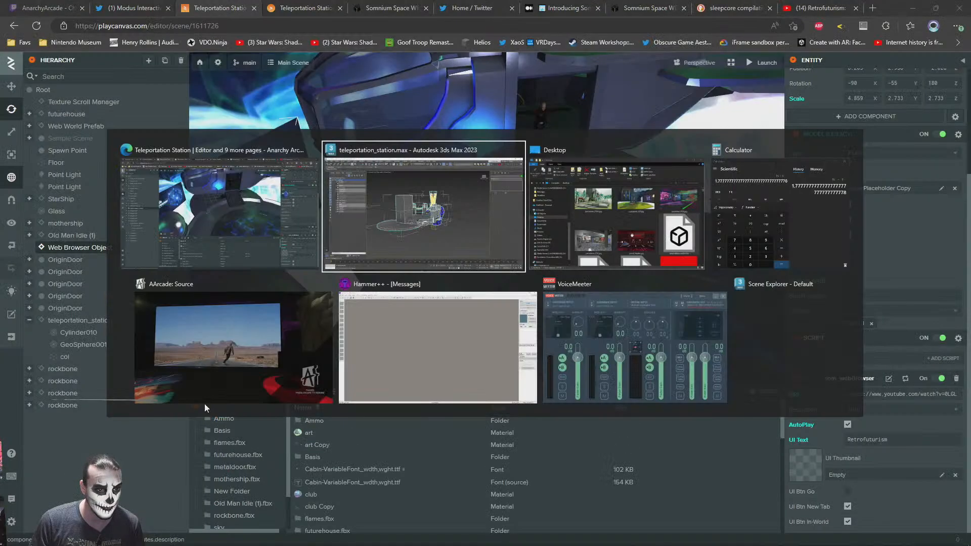
{"action": "left_click", "coordinate": [619, 258]}
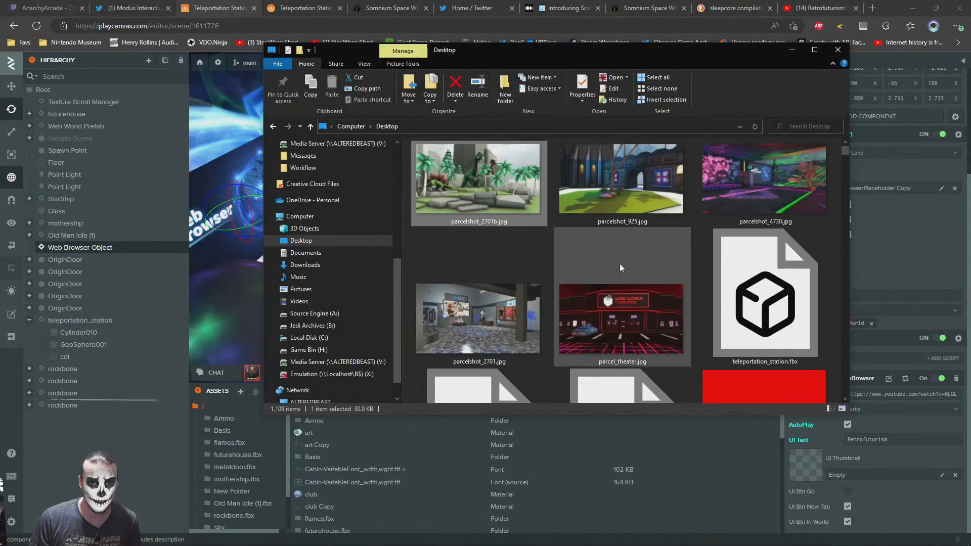
{"action": "key", "text": "End"}
{"action": "key", "text": "Home"}
{"action": "scroll", "coordinate": [629, 258], "scroll_direction": "down", "scroll_amount": 5}
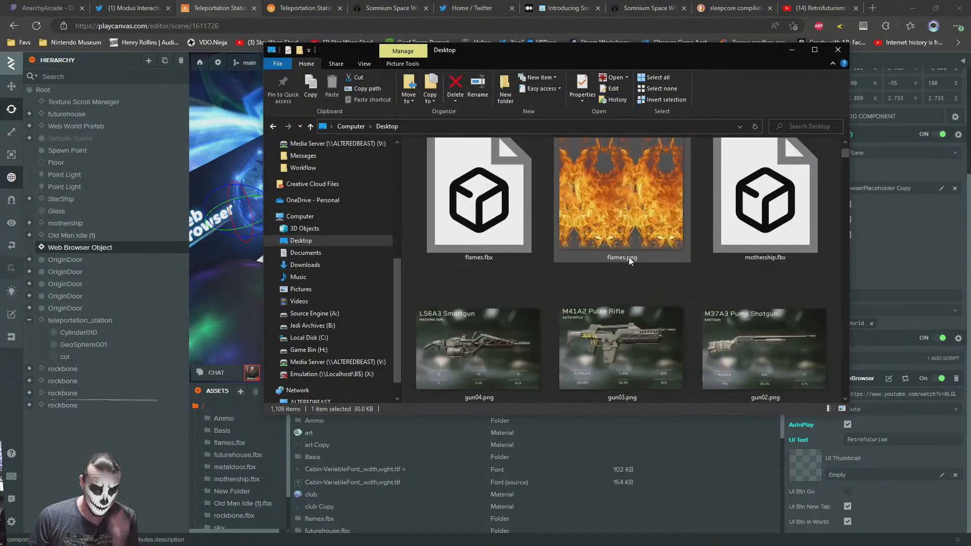
{"action": "key", "text": "End"}
{"action": "left_click_drag", "start_coordinate": [633, 278], "coordinate": [691, 476]}
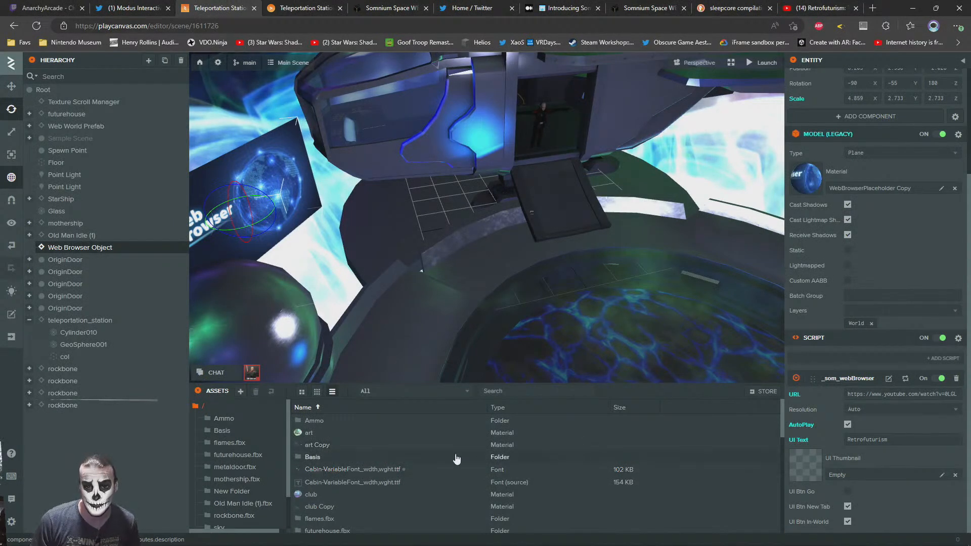
Assign sleepcore.jpg as the script's UI Thumbnail and turn off UI Btn New Tab
{"action": "scroll", "coordinate": [399, 493], "scroll_direction": "down", "scroll_amount": 5}
{"action": "scroll", "coordinate": [398, 496], "scroll_direction": "down", "scroll_amount": 5}
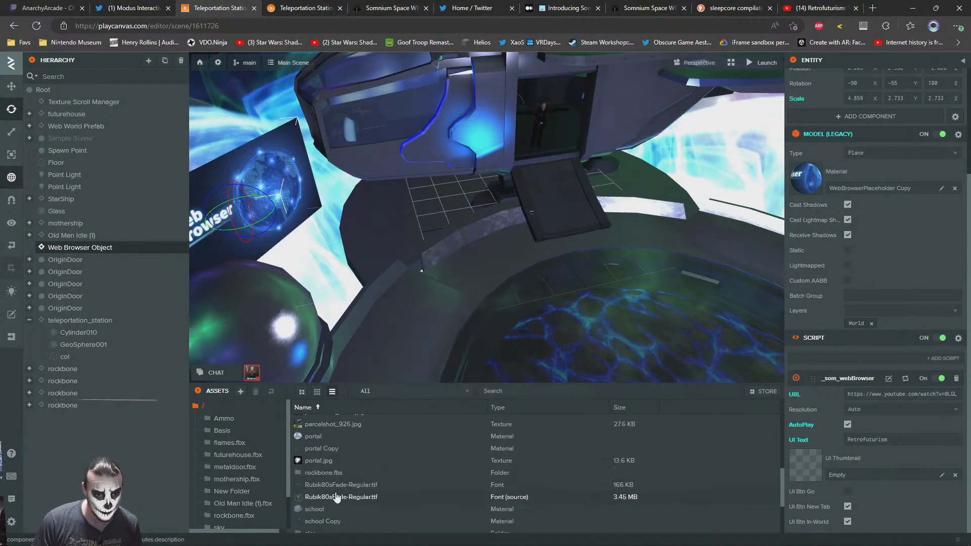
{"action": "left_click_drag", "start_coordinate": [307, 470], "coordinate": [807, 467]}
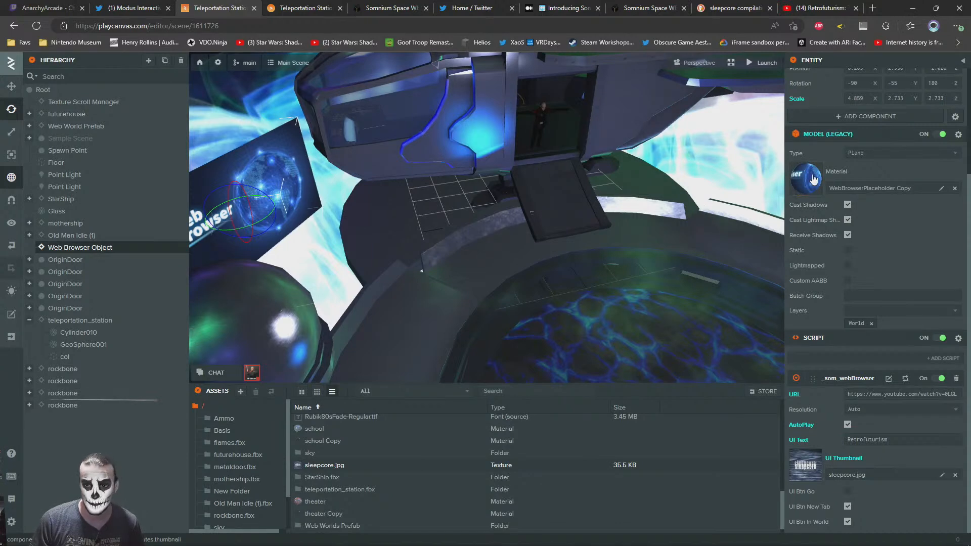
{"action": "left_click", "coordinate": [847, 507]}
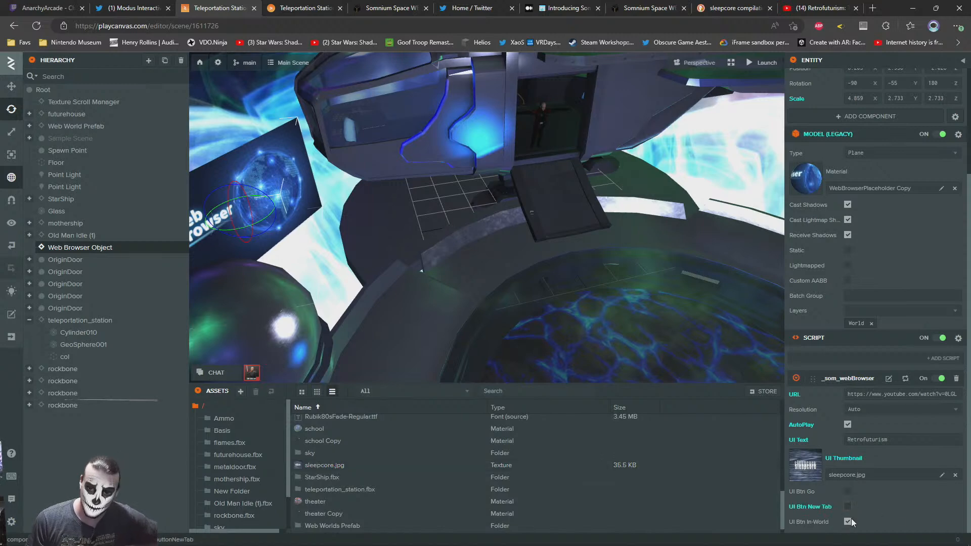
Replace the diffuse and emissive textures of the WebBrowserPlaceholder Copy material with sleepcore.jpg
{"action": "left_click", "coordinate": [809, 179]}
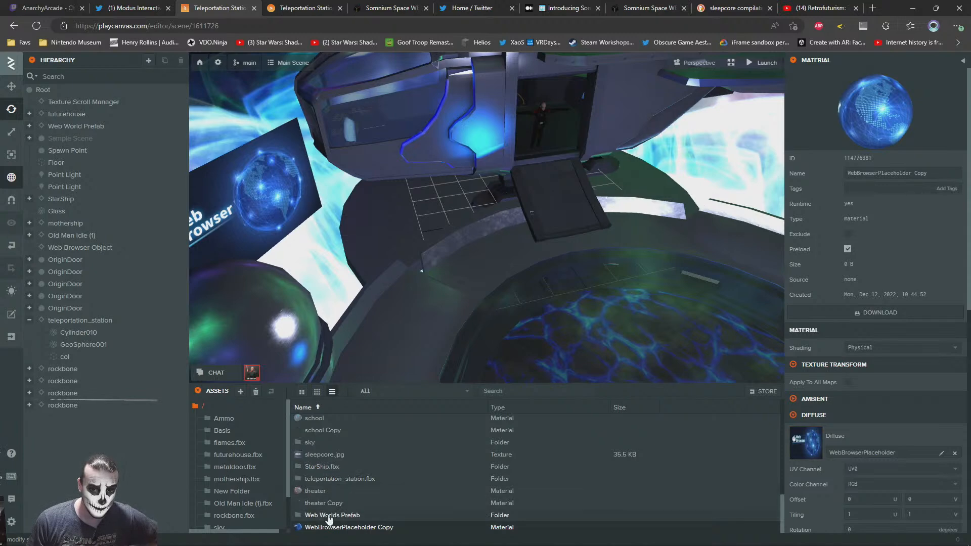
{"action": "left_click_drag", "start_coordinate": [342, 450], "coordinate": [812, 449]}
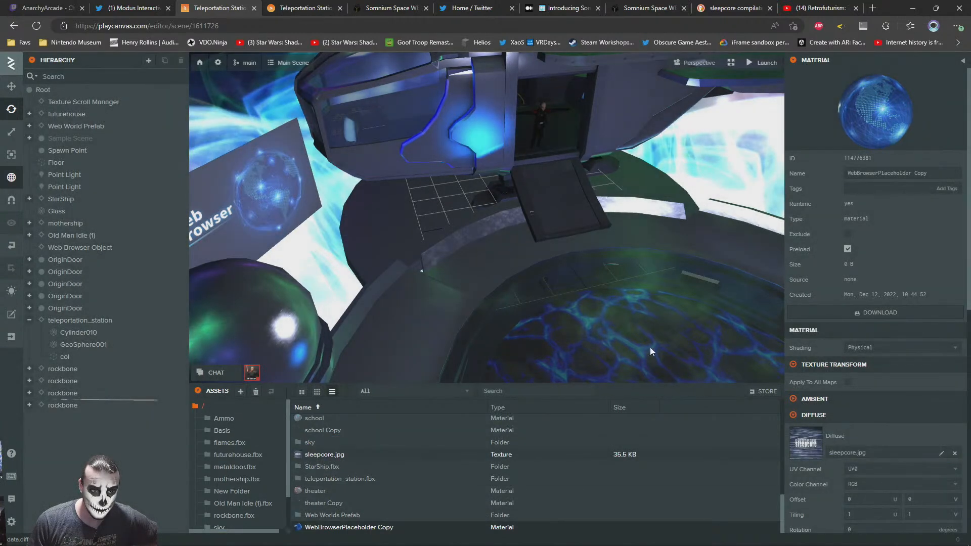
{"action": "scroll", "coordinate": [830, 445], "scroll_direction": "down", "scroll_amount": 7}
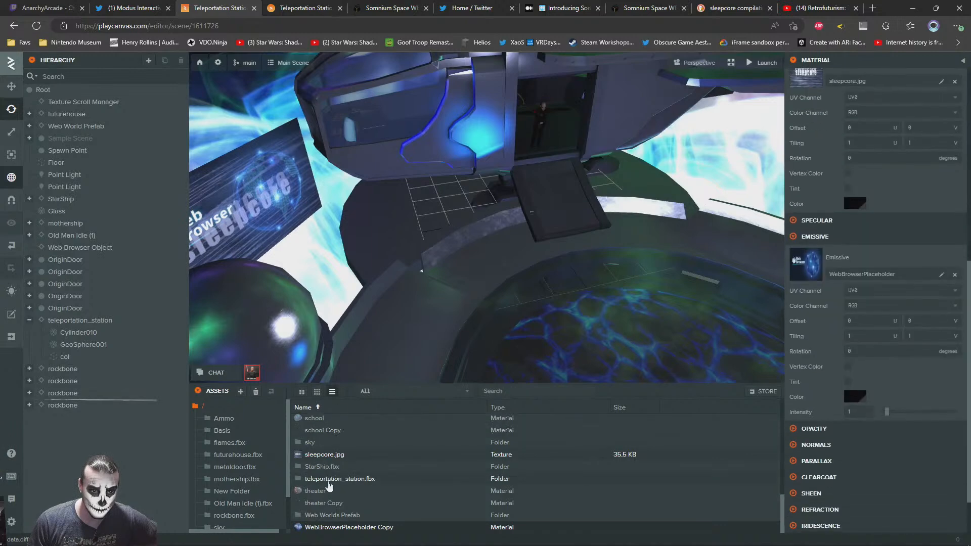
{"action": "left_click_drag", "start_coordinate": [324, 454], "coordinate": [880, 271]}
Look around the station's doorways in the editor and view the retextured web browser in the launched scene
{"action": "right_click_drag", "start_coordinate": [561, 272], "coordinate": [473, 211]}
{"action": "left_click", "coordinate": [428, 157]}
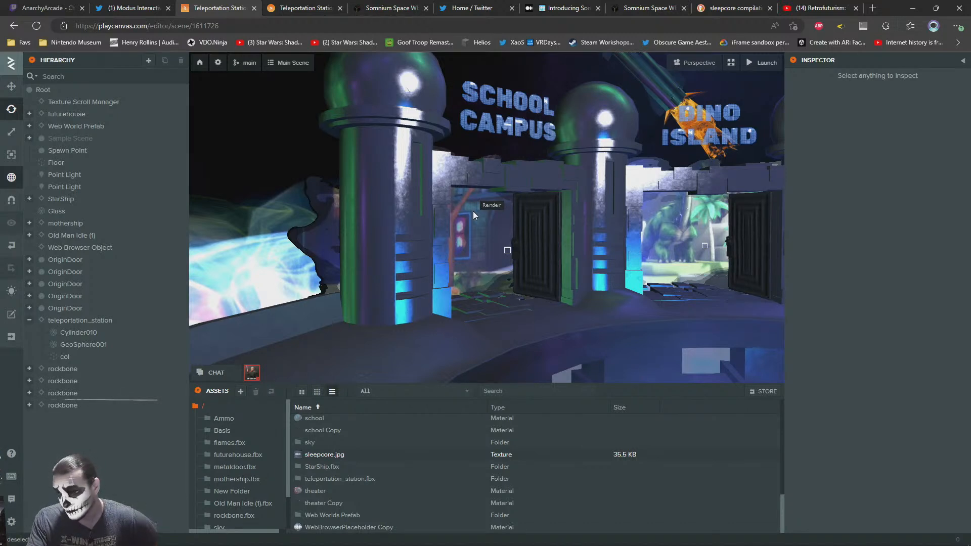
{"action": "right_click_drag", "start_coordinate": [313, 170], "coordinate": [575, 204]}
{"action": "key", "text": "w"}
{"action": "left_click", "coordinate": [323, 6]}
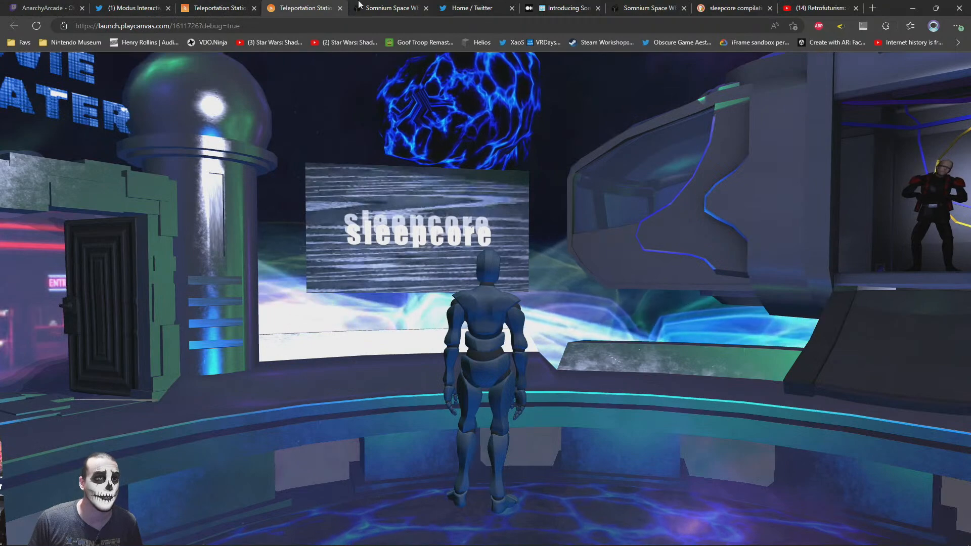
Reload the launched scene with the developer tools recording its network requests, and enlarge the request list
{"action": "key", "text": "F12"}
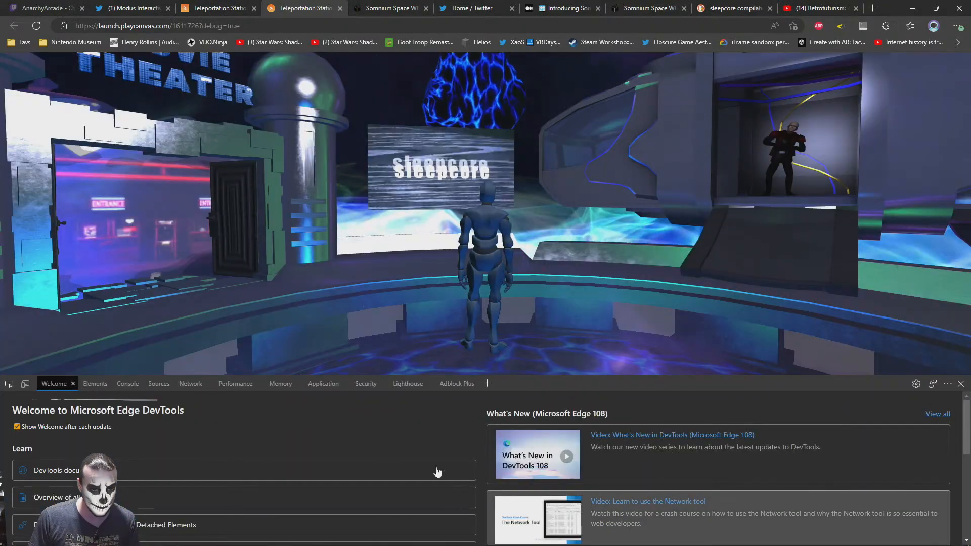
{"action": "left_click", "coordinate": [191, 384]}
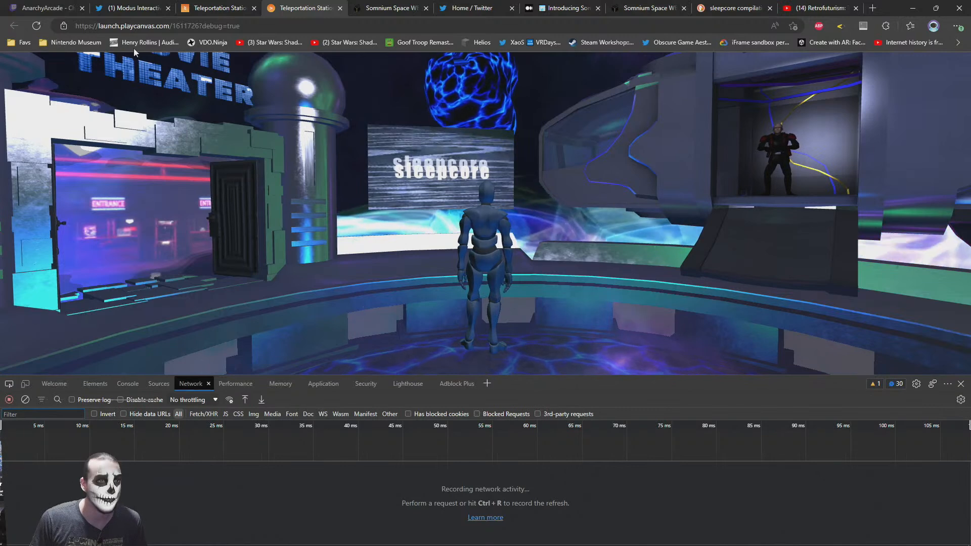
{"action": "right_click", "coordinate": [36, 26]}
{"action": "left_click", "coordinate": [66, 76]}
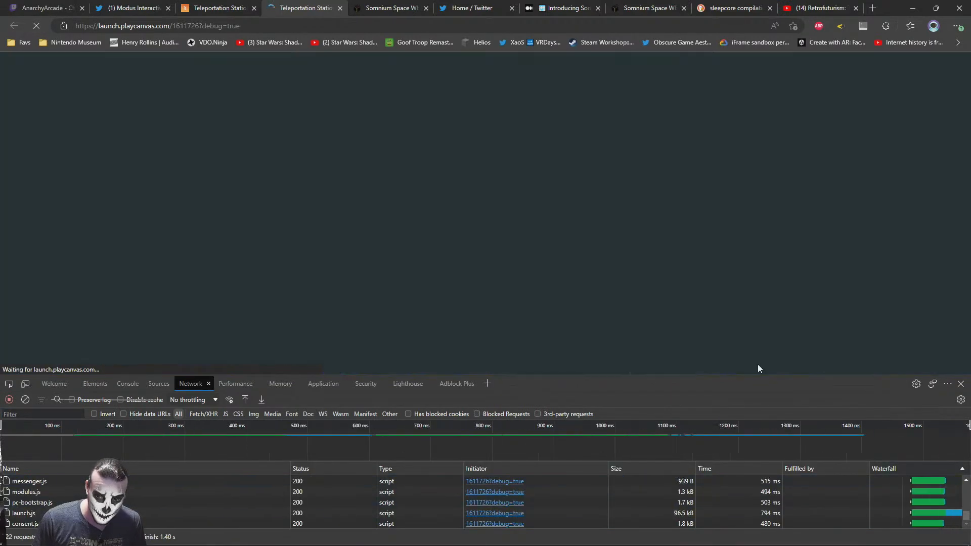
{"action": "left_click_drag", "start_coordinate": [758, 368], "coordinate": [753, 316]}
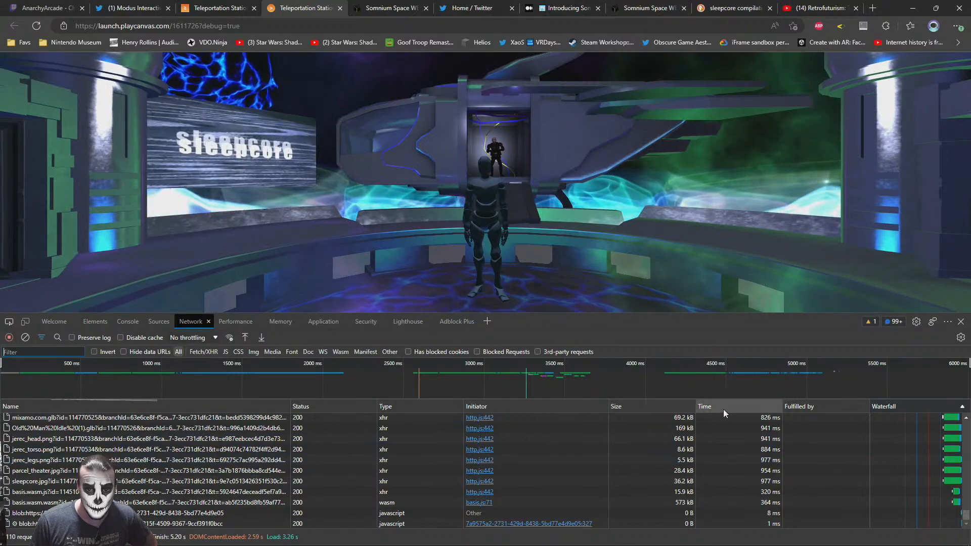
Sort the network requests by size, largest first, and examine which files are heaviest to load
{"action": "left_click", "coordinate": [672, 406]}
{"action": "left_click", "coordinate": [657, 407]}
{"action": "scroll", "coordinate": [660, 458], "scroll_direction": "up", "scroll_amount": 15}
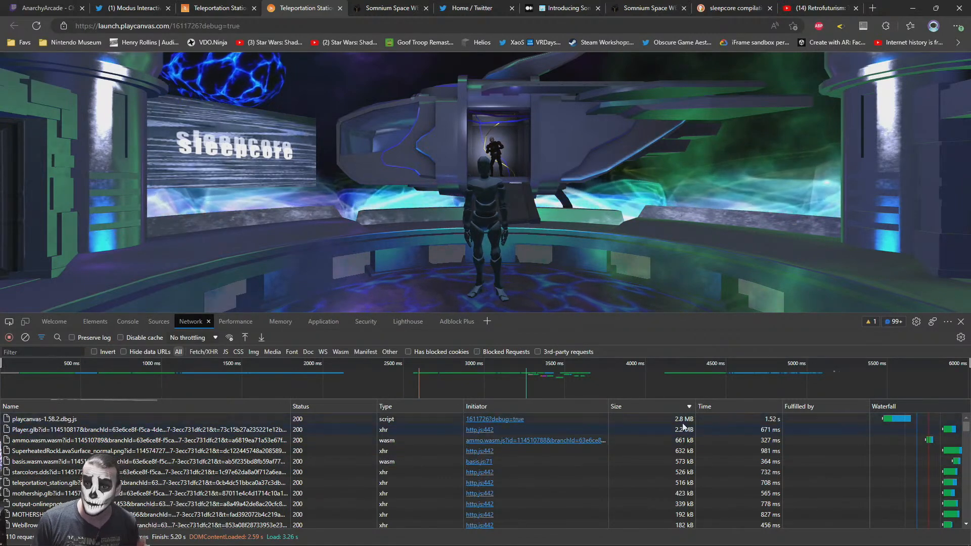
{"action": "mouse_move", "coordinate": [663, 417]}
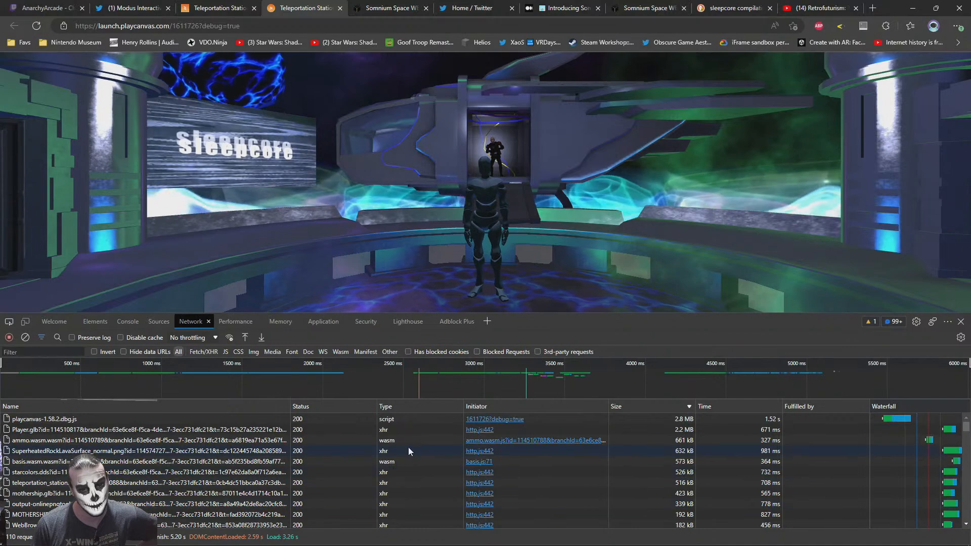
{"action": "scroll", "coordinate": [409, 447], "scroll_direction": "down", "scroll_amount": 5}
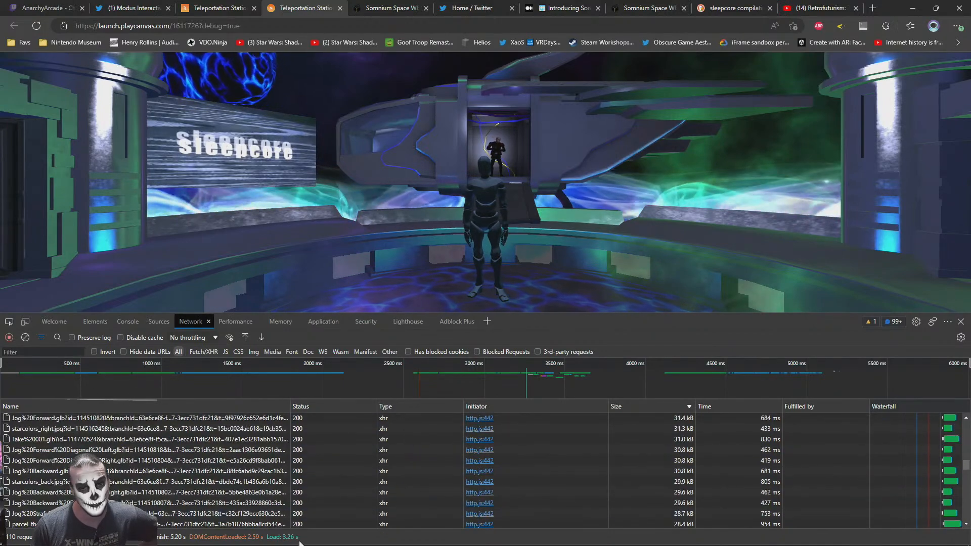
{"action": "scroll", "coordinate": [402, 463], "scroll_direction": "up", "scroll_amount": 2}
{"action": "scroll", "coordinate": [401, 462], "scroll_direction": "up", "scroll_amount": 3}
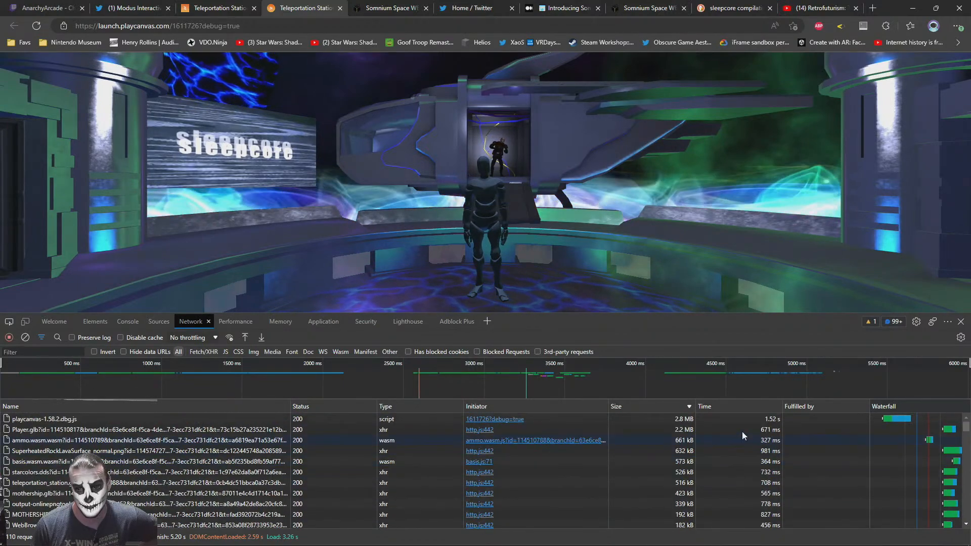
{"action": "scroll", "coordinate": [733, 457], "scroll_direction": "down", "scroll_amount": 20}
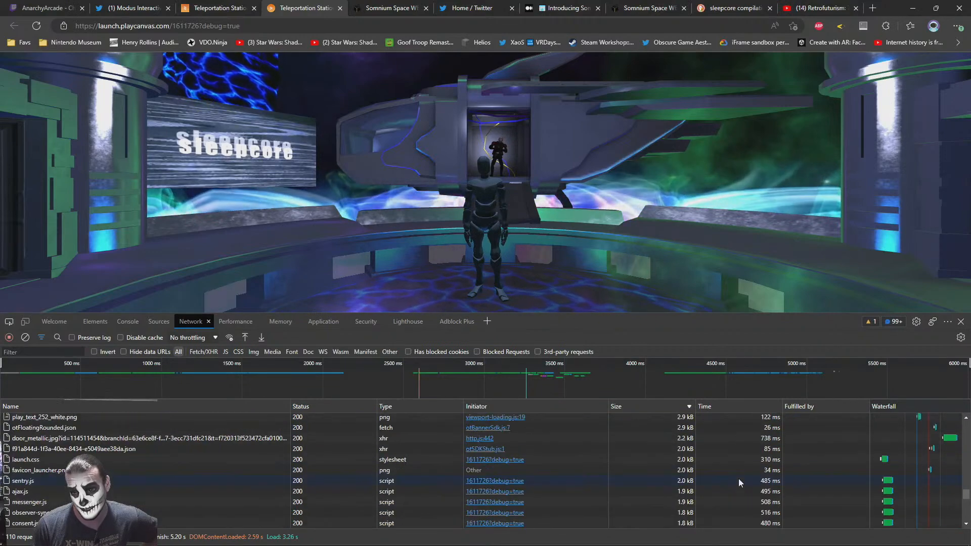
{"action": "scroll", "coordinate": [739, 486], "scroll_direction": "up", "scroll_amount": 20}
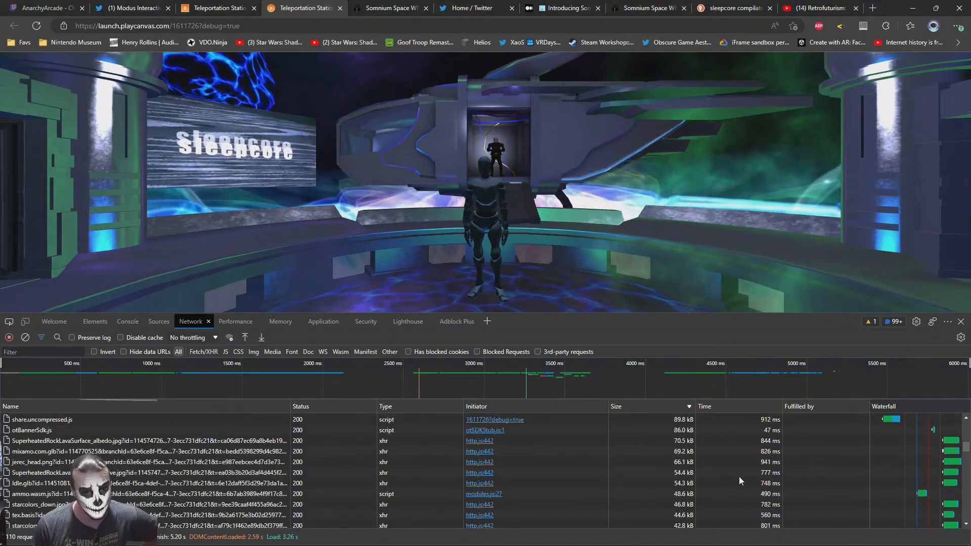
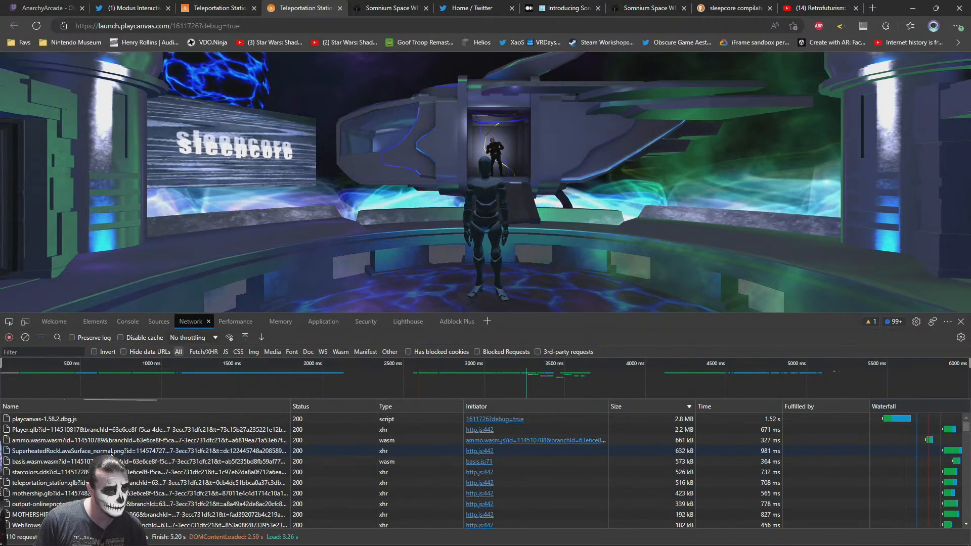
Inspect the request details of SuperheatedRockLavaSurface_normal.png and look through the rest of the size-sorted request list
{"action": "left_click", "coordinate": [93, 453]}
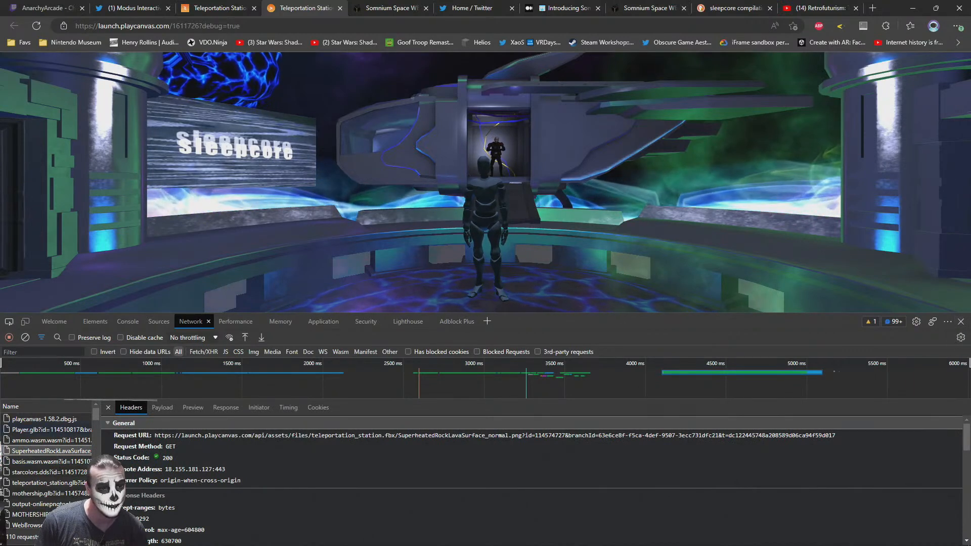
{"action": "left_click", "coordinate": [108, 407]}
{"action": "mouse_move", "coordinate": [497, 459]}
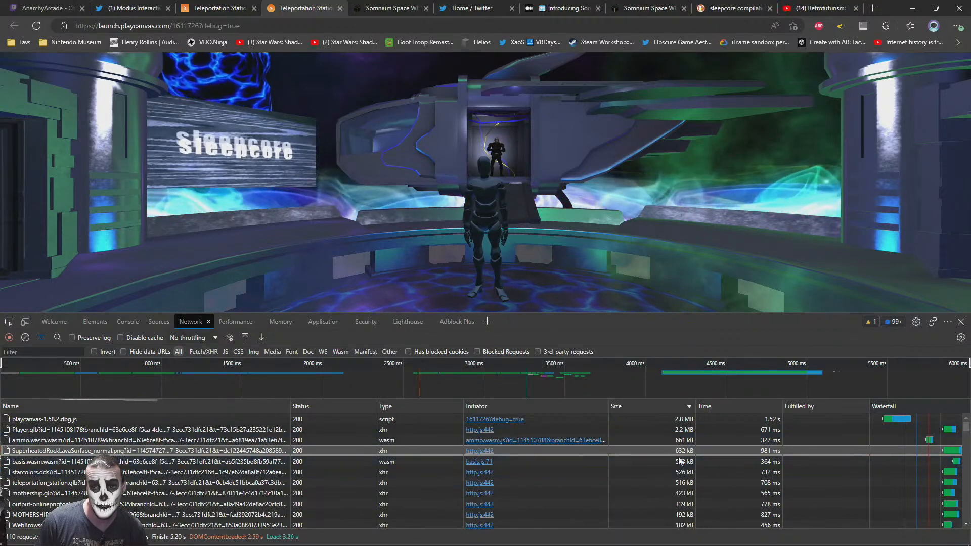
{"action": "scroll", "coordinate": [680, 468], "scroll_direction": "down", "scroll_amount": 1}
{"action": "scroll", "coordinate": [681, 468], "scroll_direction": "down", "scroll_amount": 15}
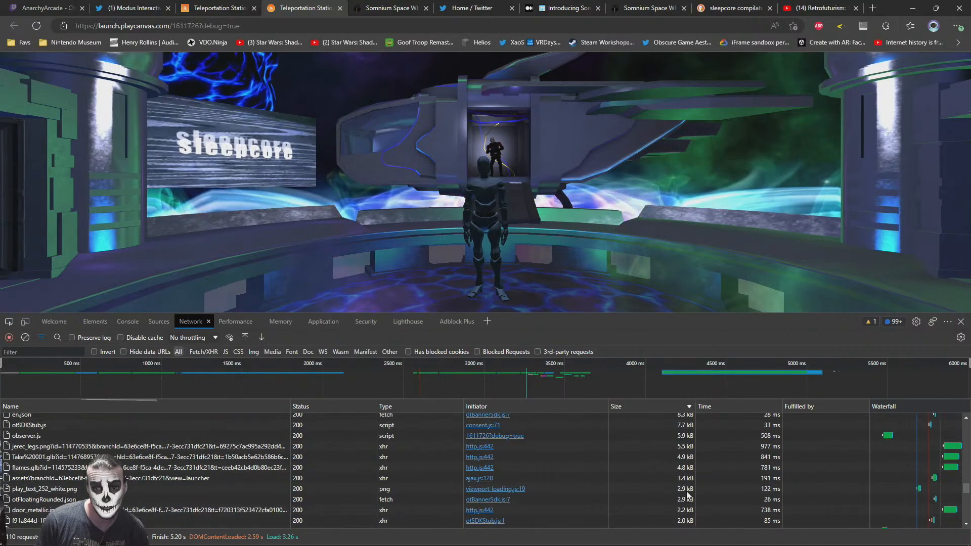
{"action": "scroll", "coordinate": [687, 486], "scroll_direction": "up", "scroll_amount": 20}
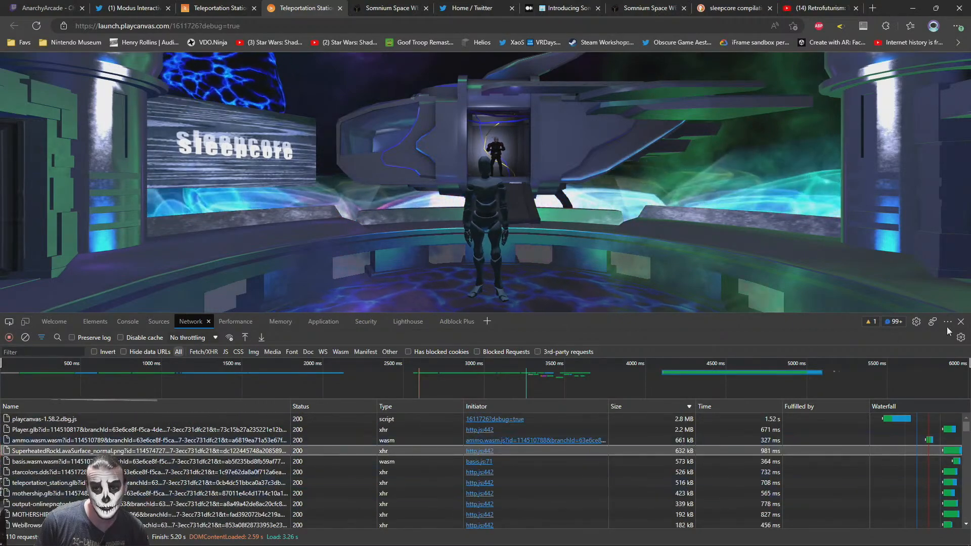
Close the developer tools and the launched scene, and return to the Teleportation Station project in the PlayCanvas editor
{"action": "left_click", "coordinate": [961, 322]}
{"action": "left_click", "coordinate": [340, 7]}
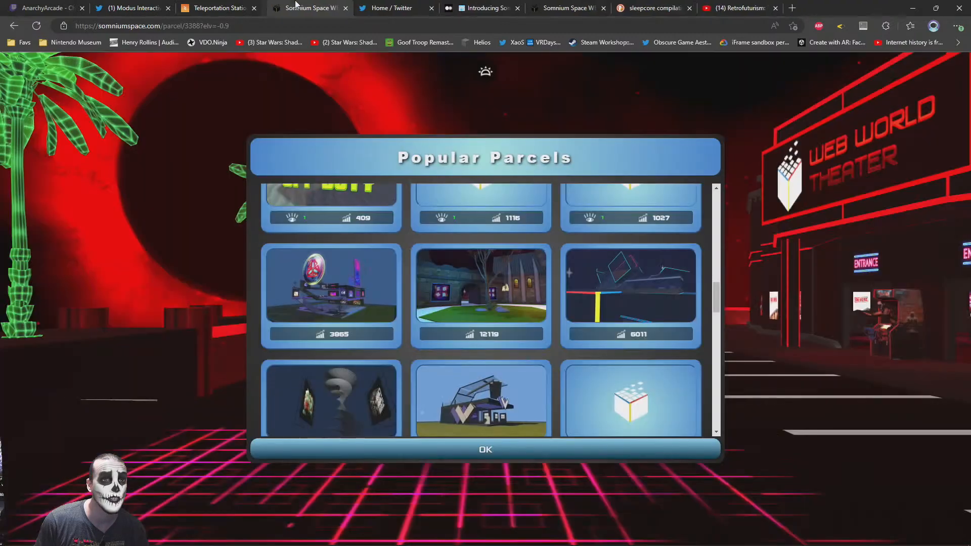
{"action": "left_click", "coordinate": [236, 6]}
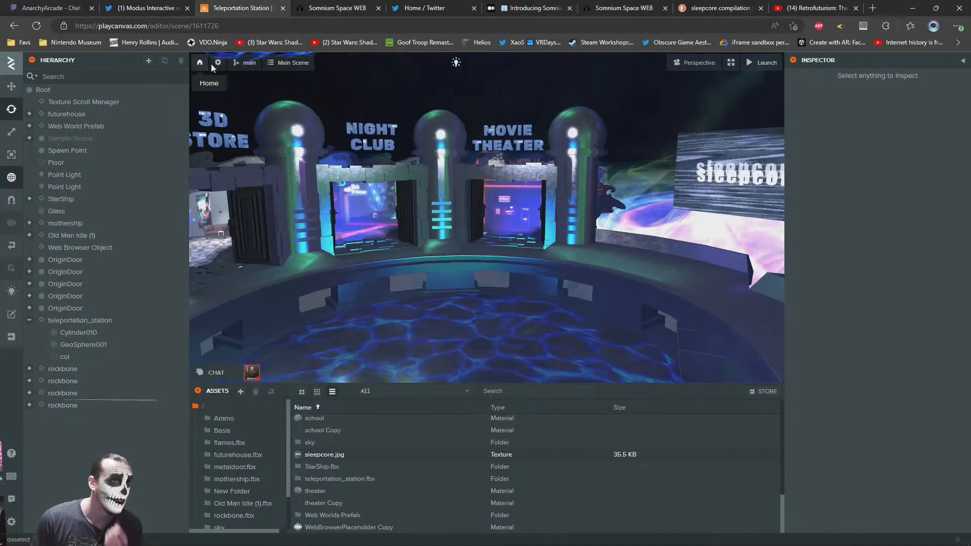
Build Teleportation Station for download with all scenes selected and Optimize Scene Format enabled, and download the finished build
{"action": "left_click", "coordinate": [271, 65]}
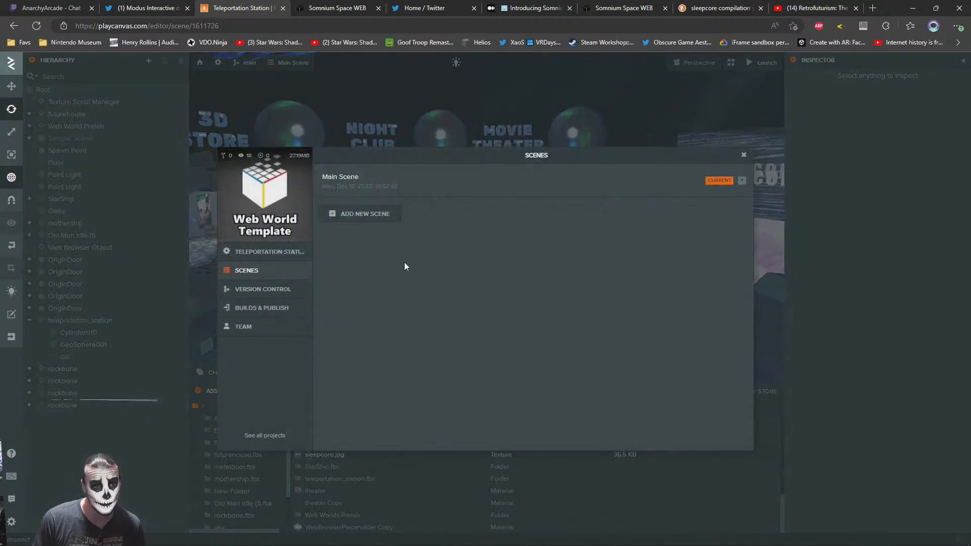
{"action": "left_click", "coordinate": [253, 308]}
{"action": "left_click", "coordinate": [633, 281]}
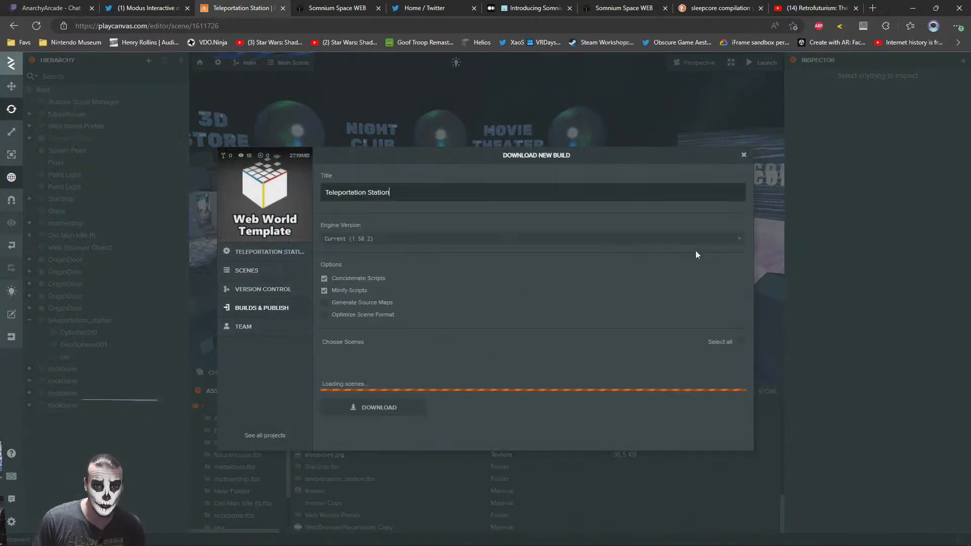
{"action": "left_click", "coordinate": [743, 342]}
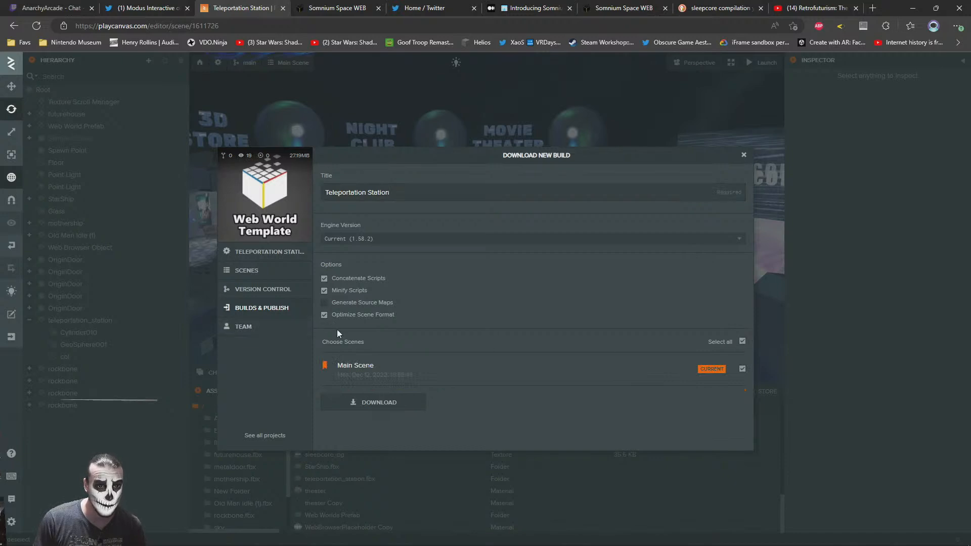
{"action": "left_click", "coordinate": [379, 403]}
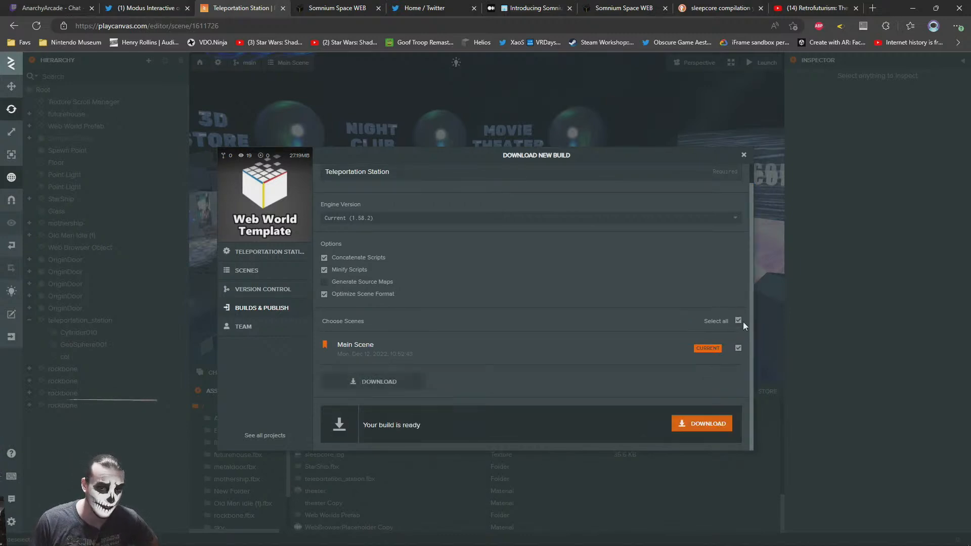
{"action": "left_click", "coordinate": [706, 424]}
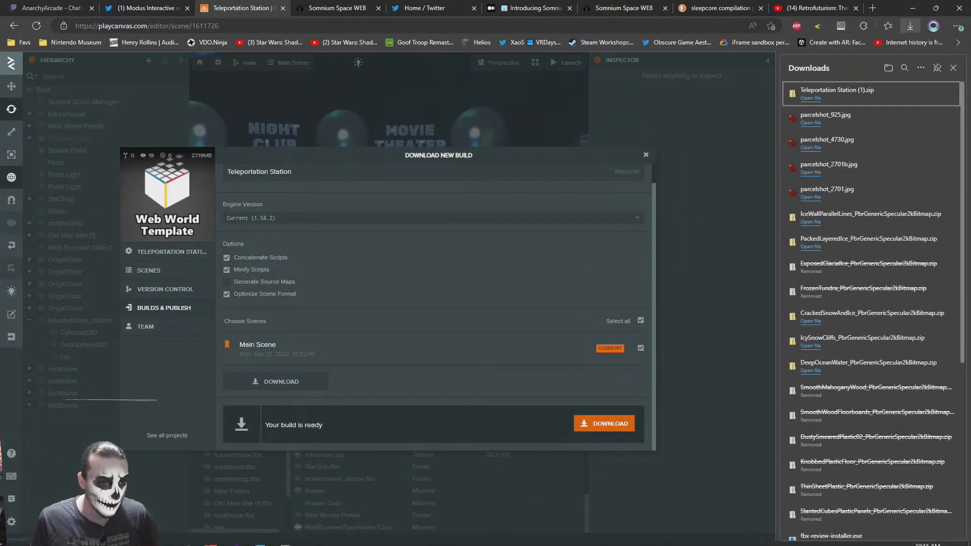
In File Explorer's Downloads folder, delete the old Teleportation Station.zip and the previously extracted Teleportation Station folder
{"action": "left_click", "coordinate": [87, 536]}
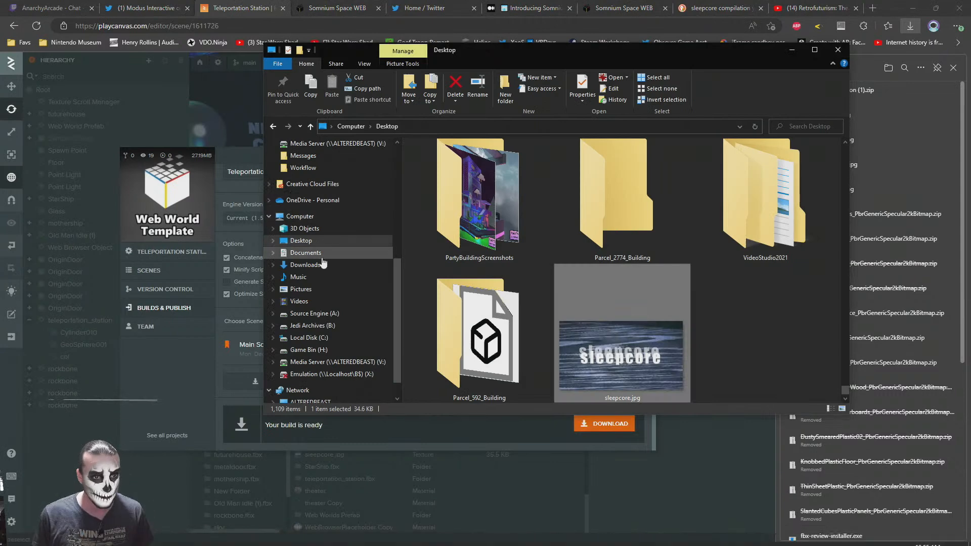
{"action": "left_click", "coordinate": [305, 264]}
{"action": "left_click", "coordinate": [469, 234]}
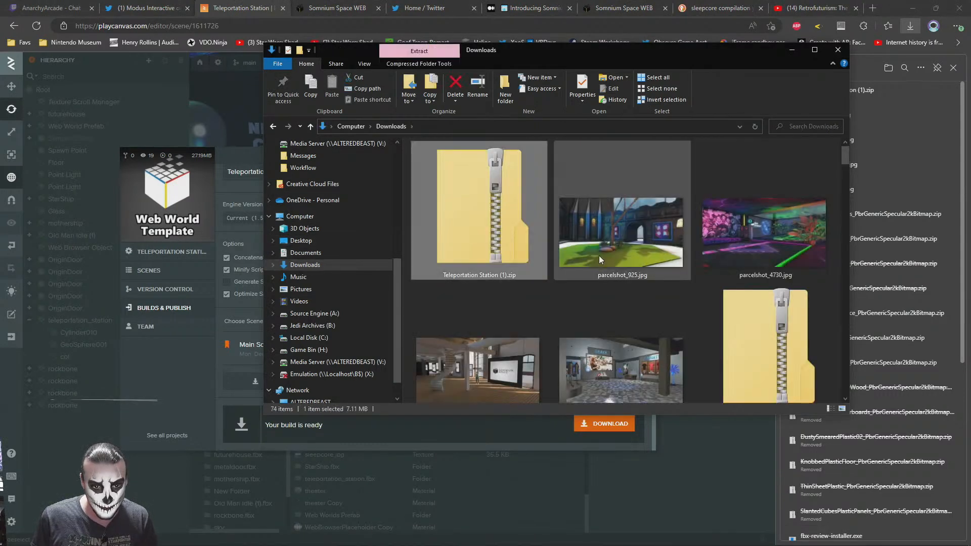
{"action": "key", "text": "t"}
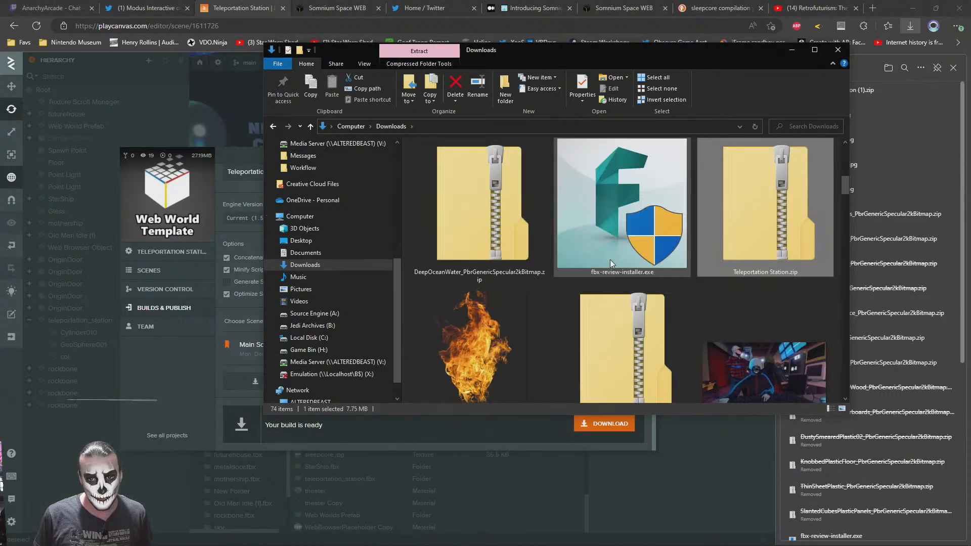
{"action": "key", "text": "Delete"}
{"action": "scroll", "coordinate": [726, 219], "scroll_direction": "down", "scroll_amount": 10}
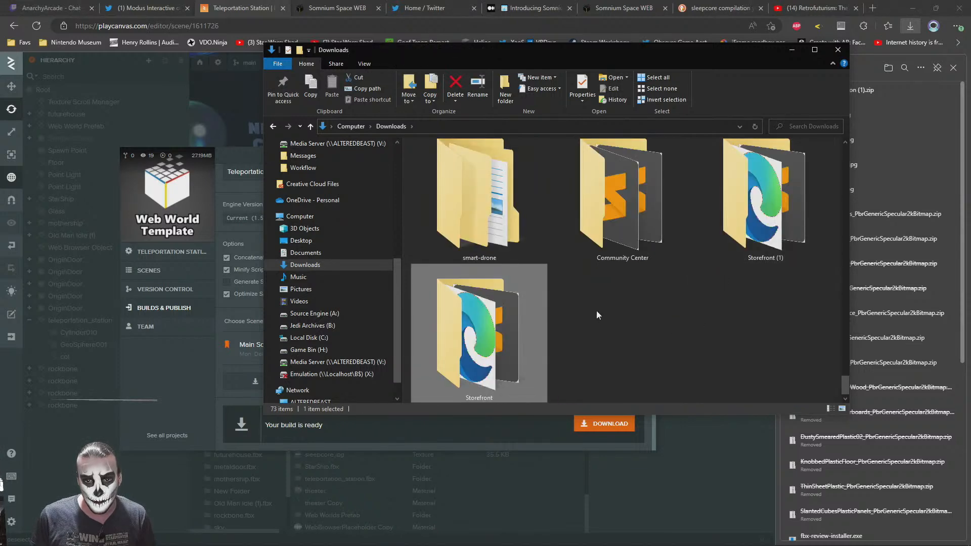
{"action": "scroll", "coordinate": [539, 314], "scroll_direction": "up", "scroll_amount": 2}
{"action": "left_click", "coordinate": [471, 332]}
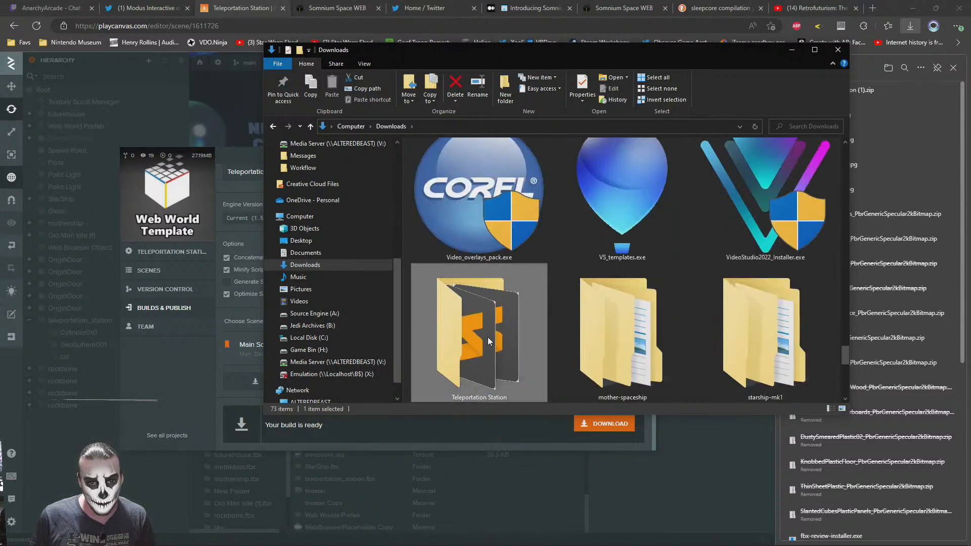
{"action": "key", "text": "Delete"}
Rename the newly downloaded Teleportation Station (1).zip as Teleportation Station.zip
{"action": "key", "text": "Home"}
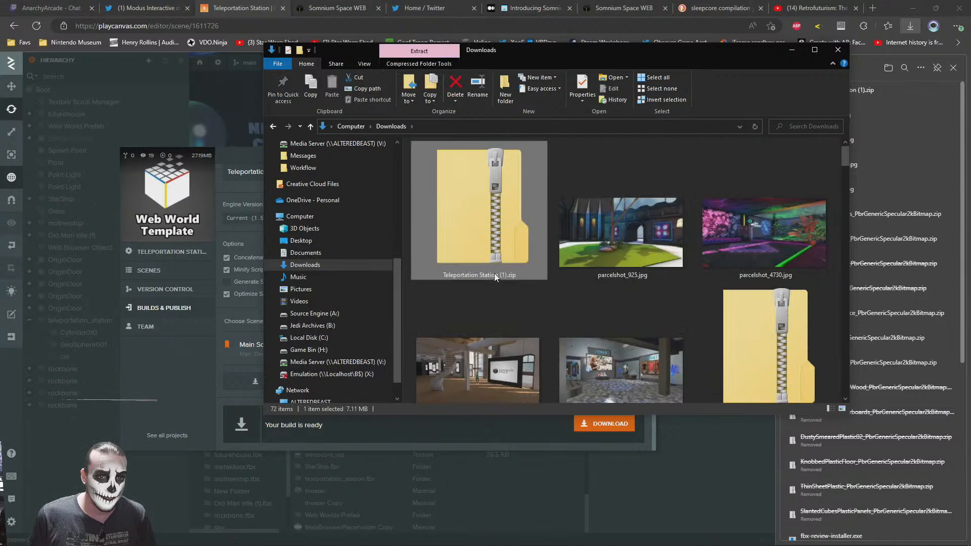
{"action": "left_click", "coordinate": [495, 278]}
{"action": "left_click", "coordinate": [502, 276]}
{"action": "key", "text": "BackSpace"}
{"action": "key", "text": "BackSpace"}
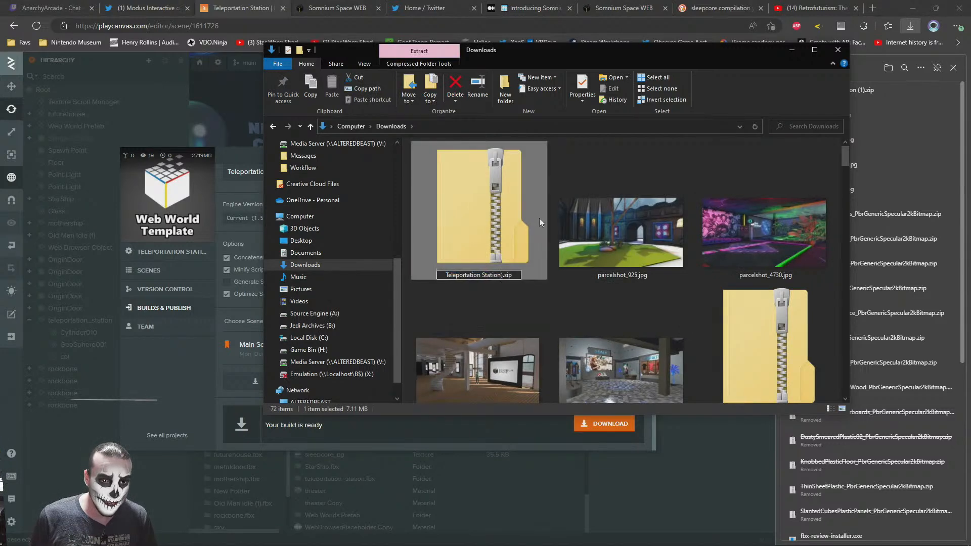
{"action": "key", "text": "Return"}
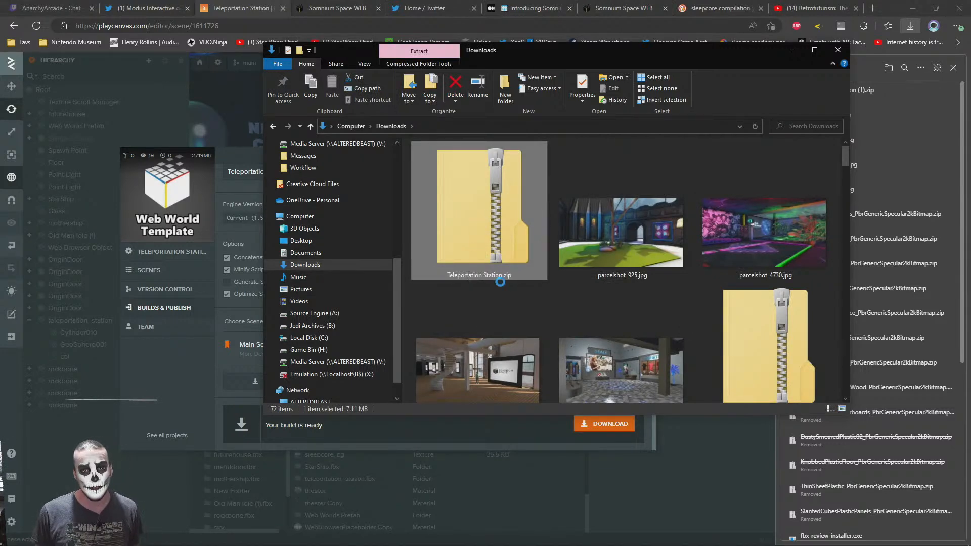
Extract Teleportation Station.zip with 7-Zip into its own Teleportation Station folder and open that folder
{"action": "right_click", "coordinate": [480, 225]}
{"action": "mouse_move", "coordinate": [378, 291]}
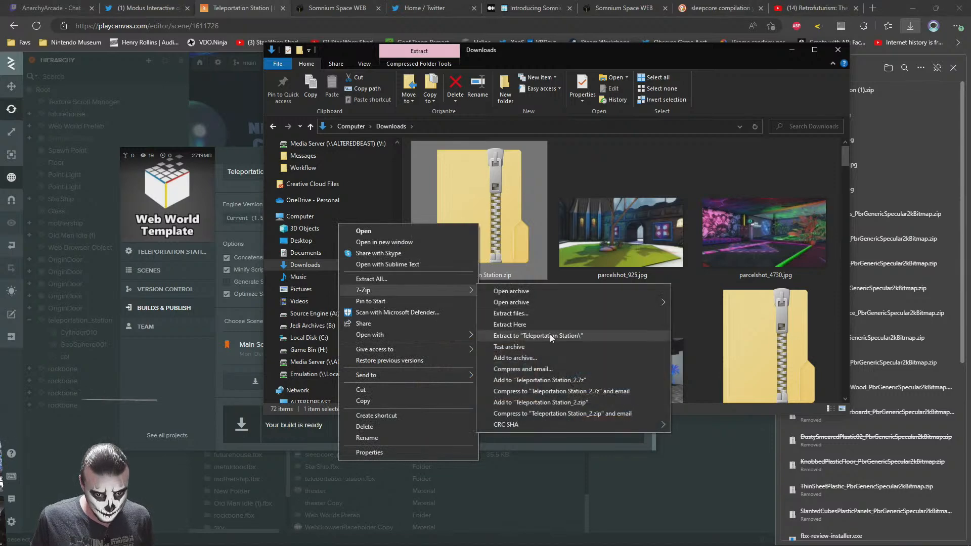
{"action": "left_click", "coordinate": [550, 335]}
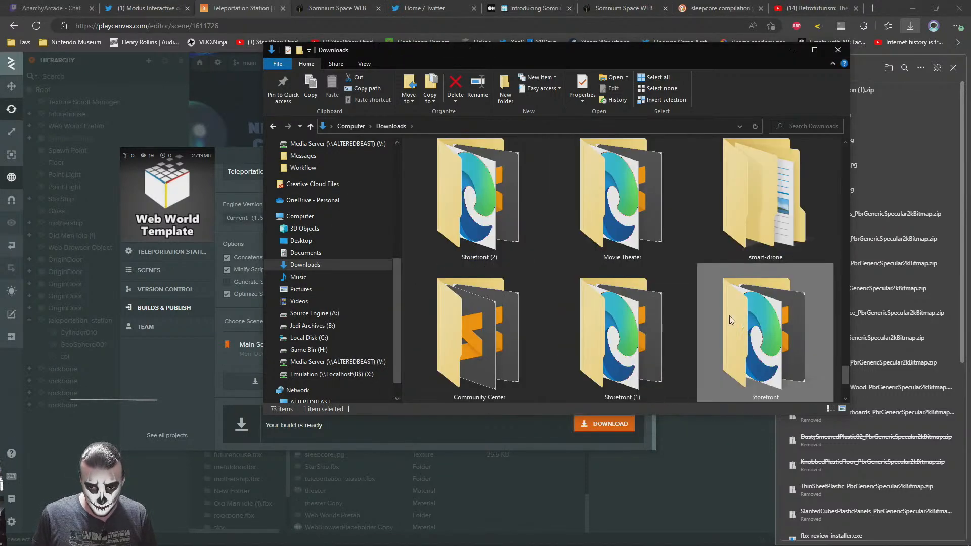
{"action": "scroll", "coordinate": [757, 319], "scroll_direction": "down", "scroll_amount": 2}
{"action": "double_click", "coordinate": [485, 339]}
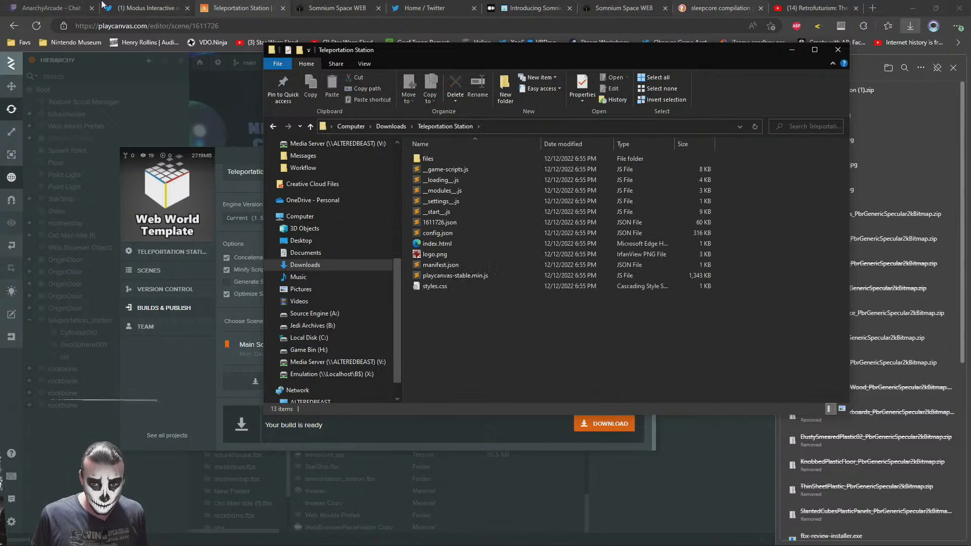
Switch to the browser, load github.com in a new tab, and open the SomWorldTeleportationStation repository from the account's repositories
{"action": "left_click", "coordinate": [291, 4]}
{"action": "key", "text": "ctrl+t"}
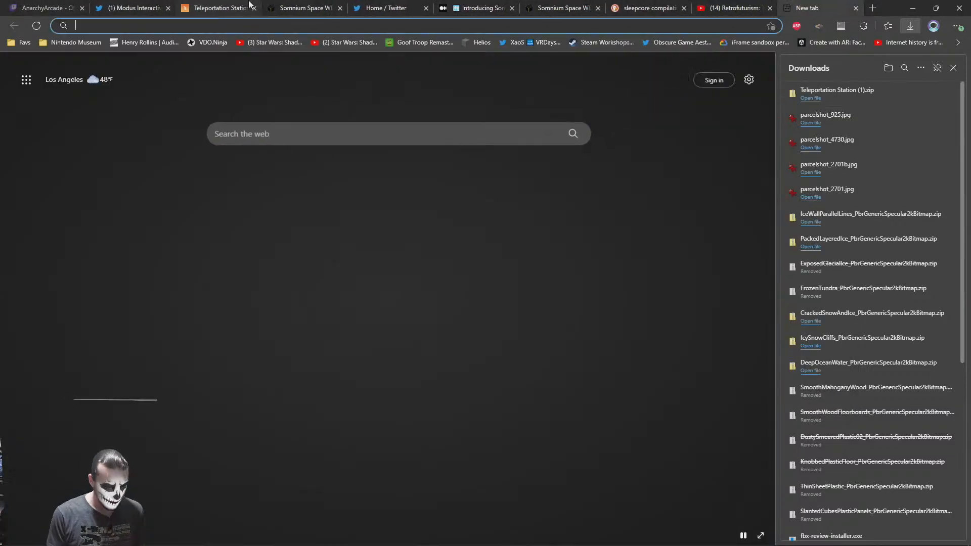
{"action": "type", "text": "github.com"}
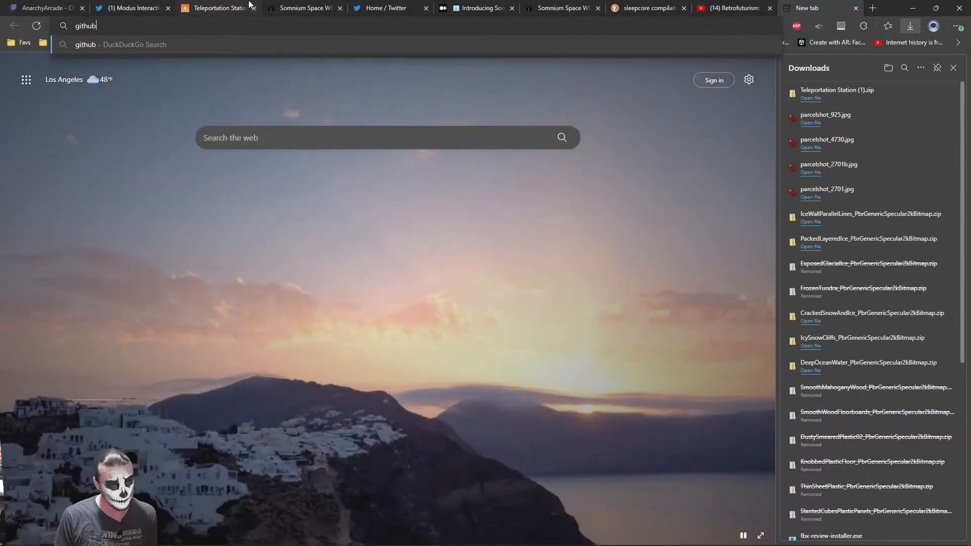
{"action": "key", "text": "Return"}
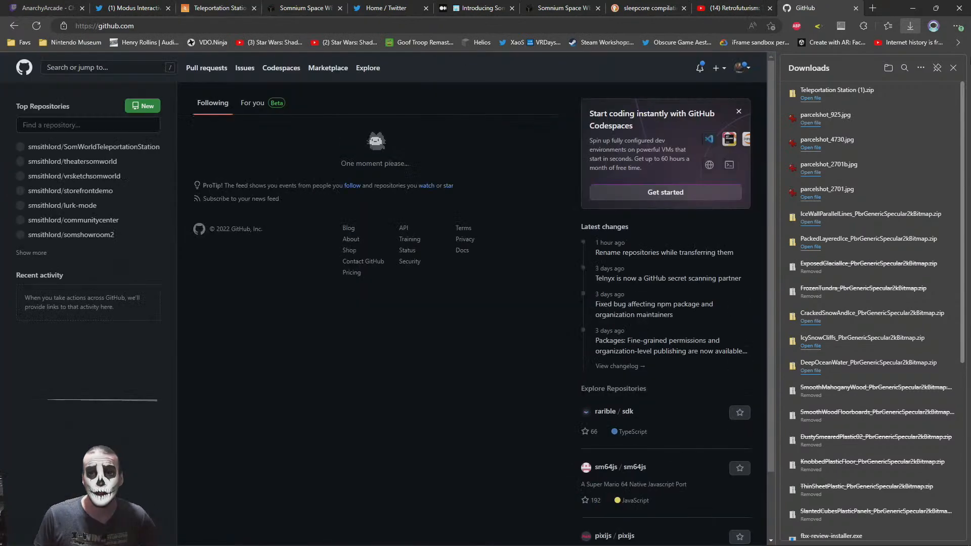
{"action": "left_click", "coordinate": [953, 68]}
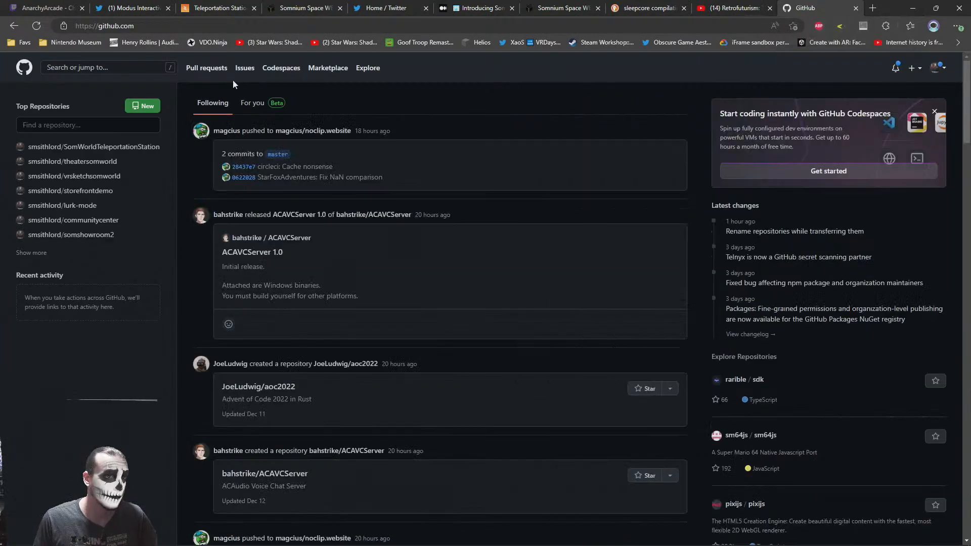
{"action": "left_click", "coordinate": [943, 71]}
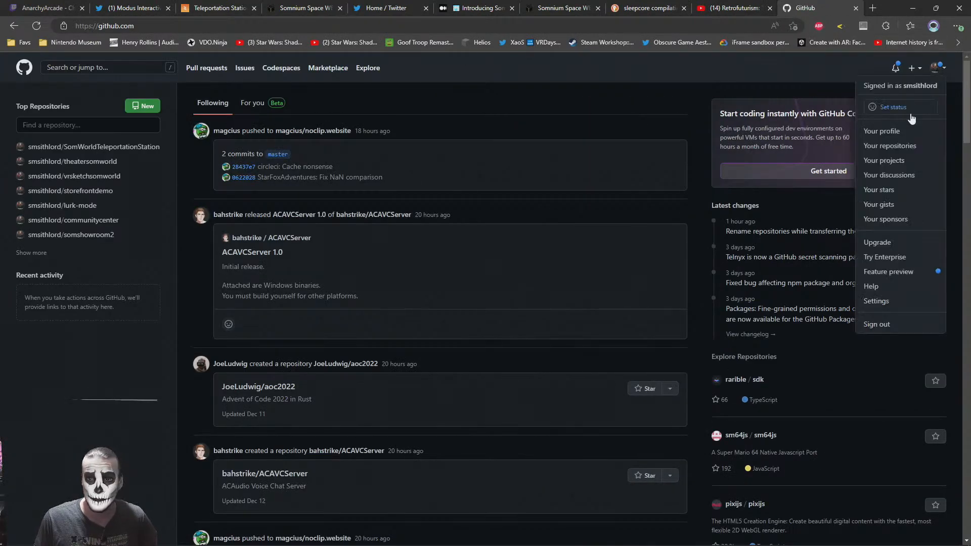
{"action": "left_click", "coordinate": [883, 146]}
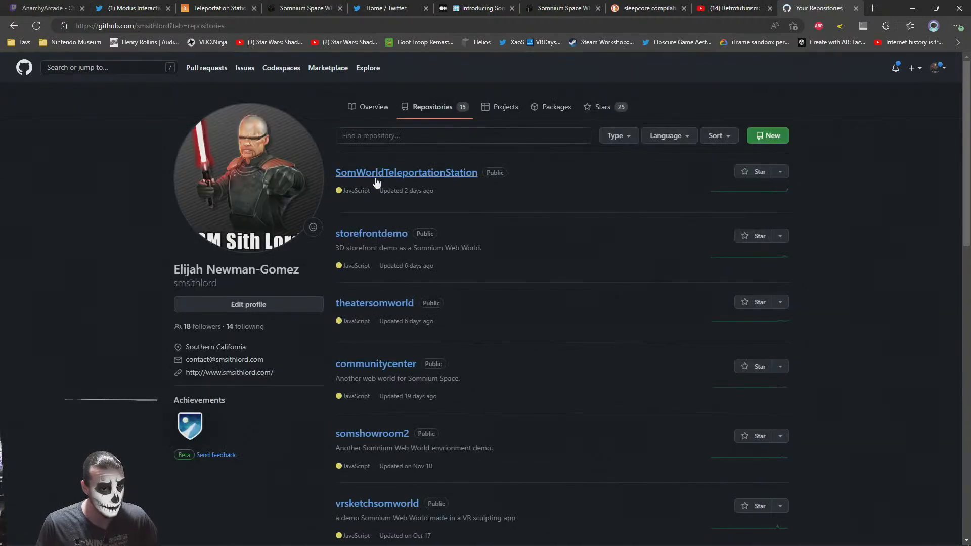
{"action": "left_click", "coordinate": [388, 174]}
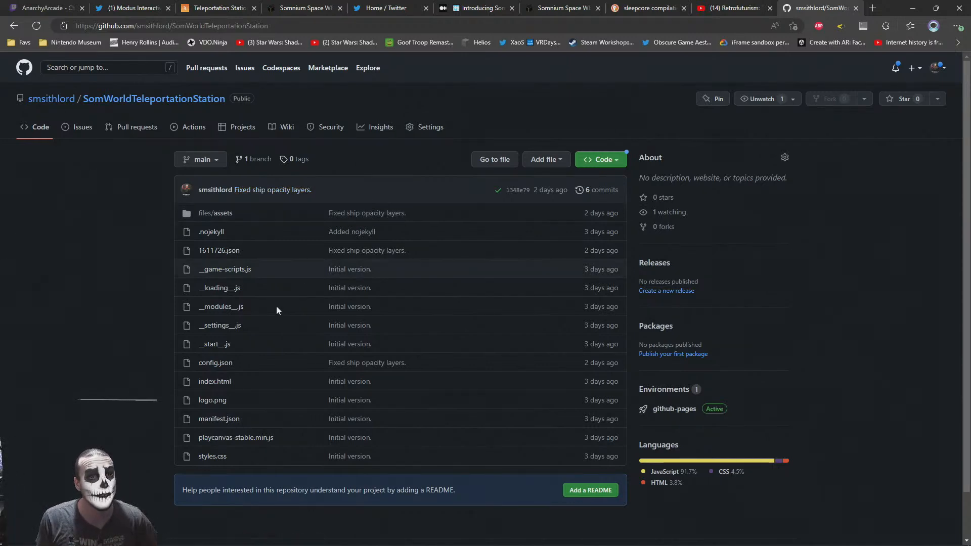
Add all files from the extracted Teleportation Station folder to the repository's file upload
{"action": "left_click", "coordinate": [562, 159]}
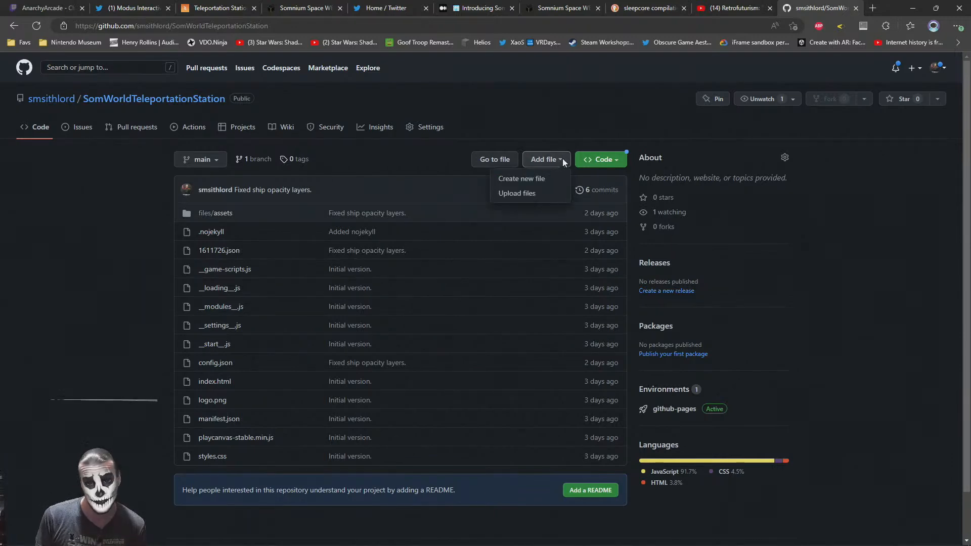
{"action": "left_click", "coordinate": [517, 195]}
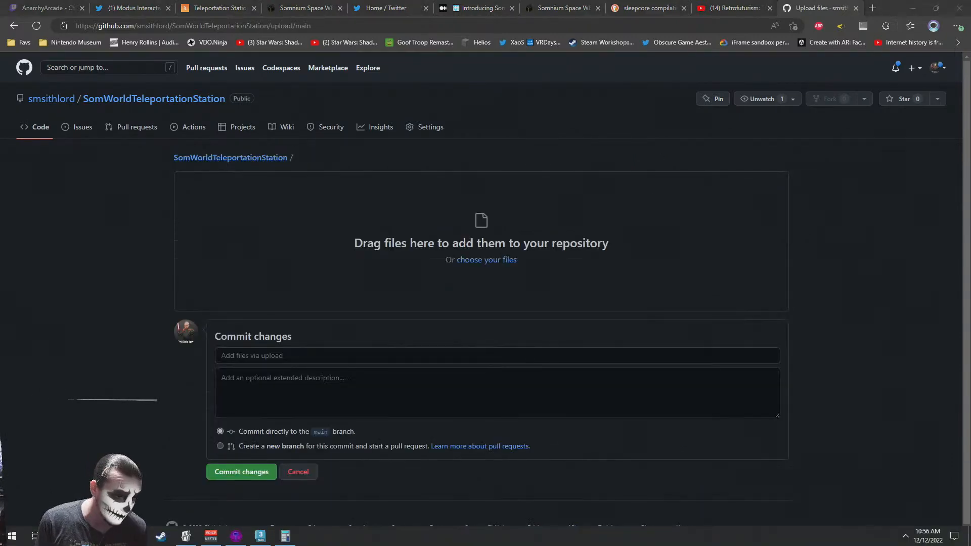
{"action": "left_click", "coordinate": [87, 536]}
{"action": "left_click_drag", "start_coordinate": [616, 370], "coordinate": [206, 228]}
Enter rc1 as the commit message for the uploaded files
{"action": "left_click", "coordinate": [271, 399]}
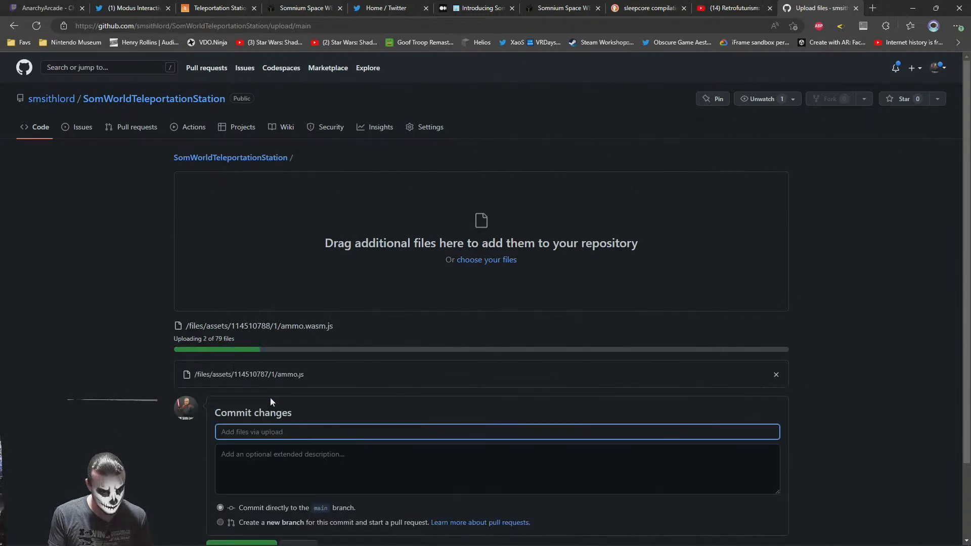
{"action": "type", "text": "rc"}
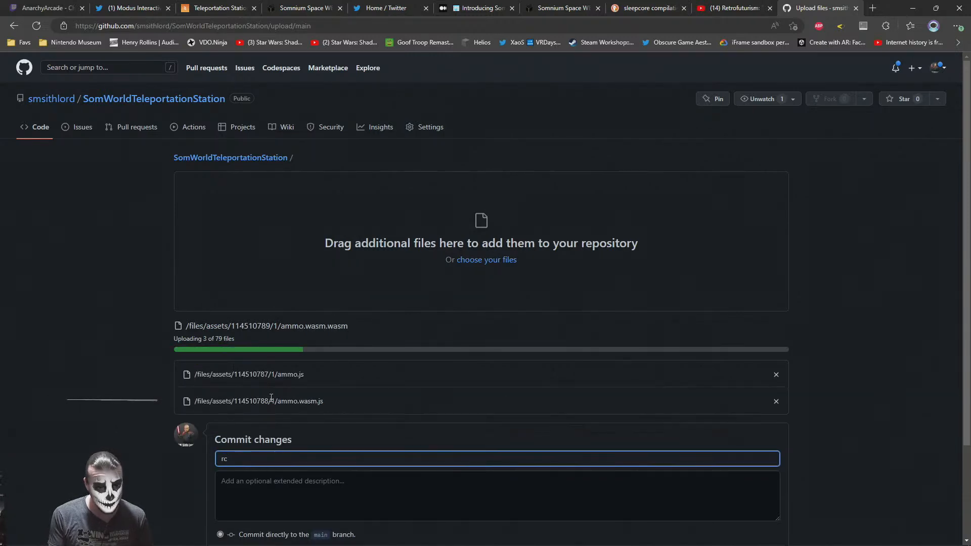
{"action": "type", "text": "1"}
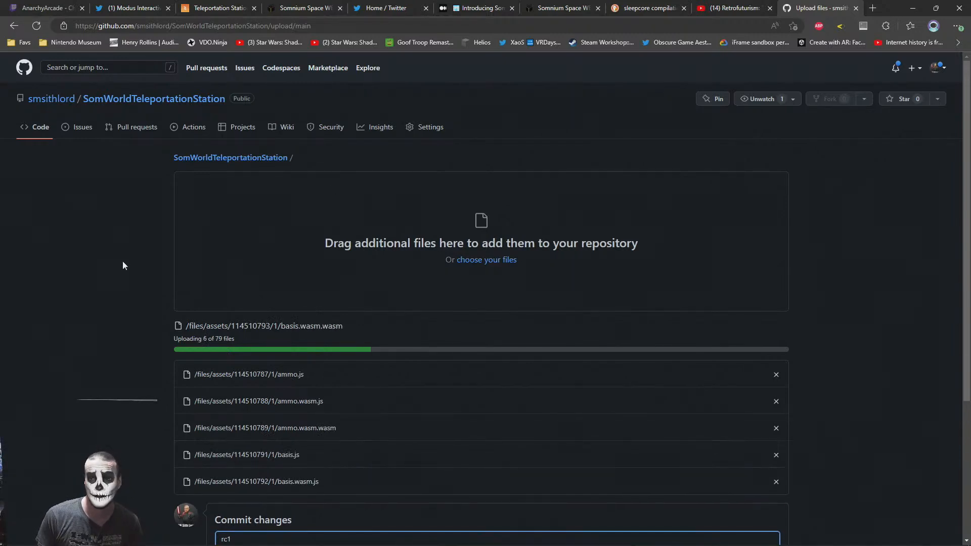
{"action": "scroll", "coordinate": [122, 261], "scroll_direction": "down", "scroll_amount": 4}
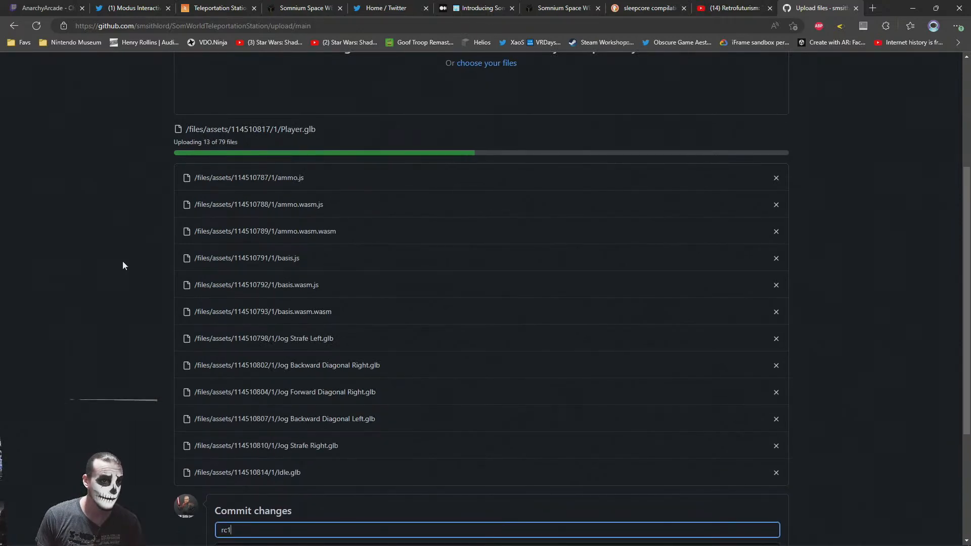
Commit the uploaded files directly to the main branch once the upload completes
{"action": "scroll", "coordinate": [123, 261], "scroll_direction": "up", "scroll_amount": 4}
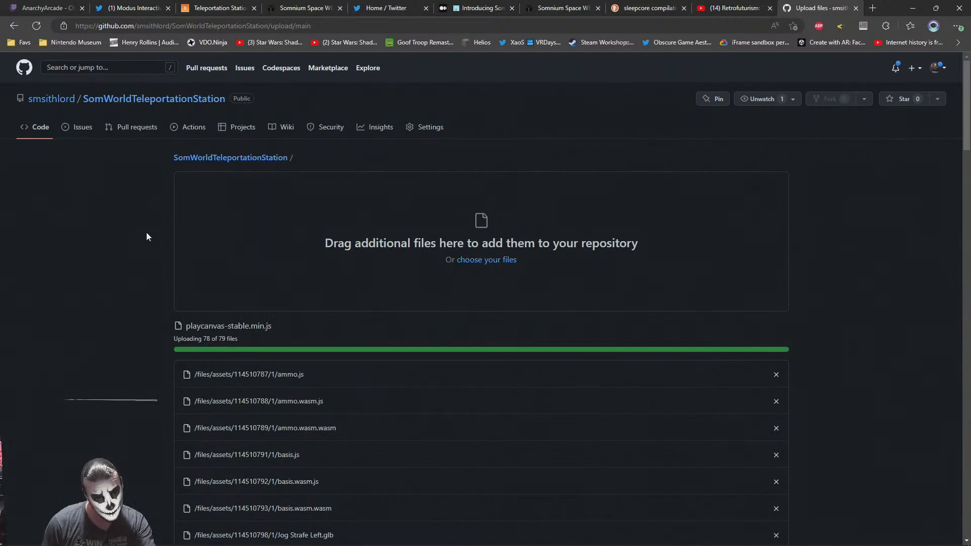
{"action": "scroll", "coordinate": [146, 237], "scroll_direction": "down", "scroll_amount": 15}
{"action": "scroll", "coordinate": [147, 237], "scroll_direction": "down", "scroll_amount": 15}
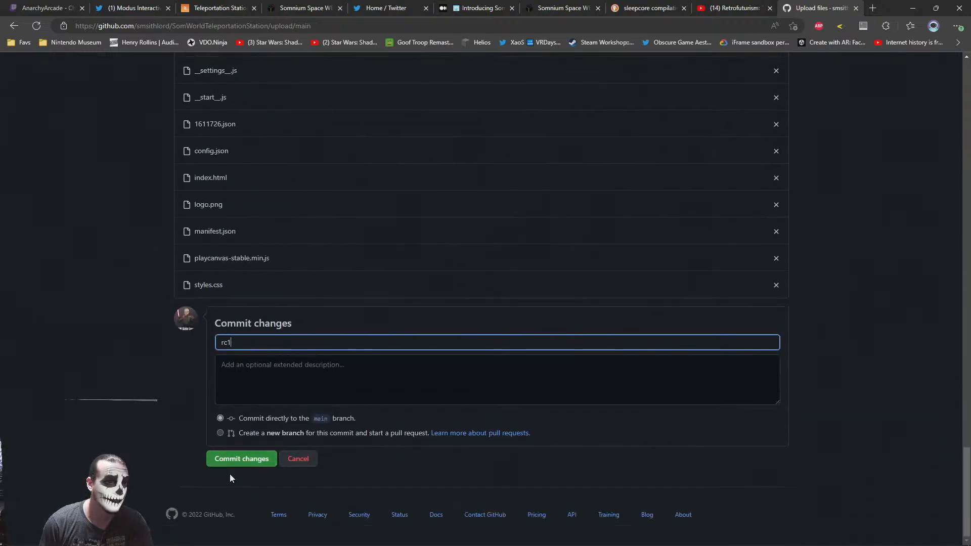
{"action": "left_click", "coordinate": [230, 461]}
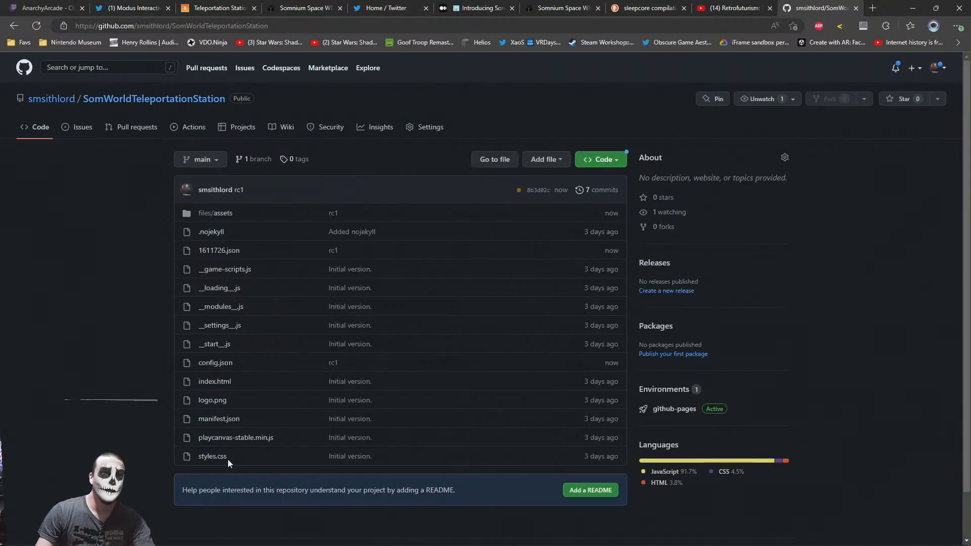
Open the repository's github-pages deployment history and refresh it to check the status of the newest deployment
{"action": "left_click", "coordinate": [664, 410]}
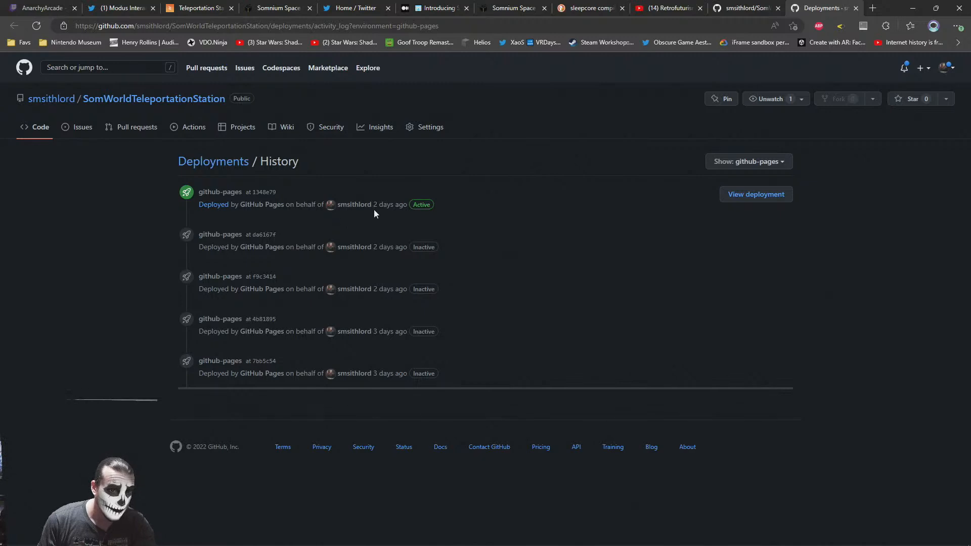
{"action": "left_click_drag", "start_coordinate": [375, 204], "coordinate": [396, 205]}
{"action": "left_click", "coordinate": [610, 272]}
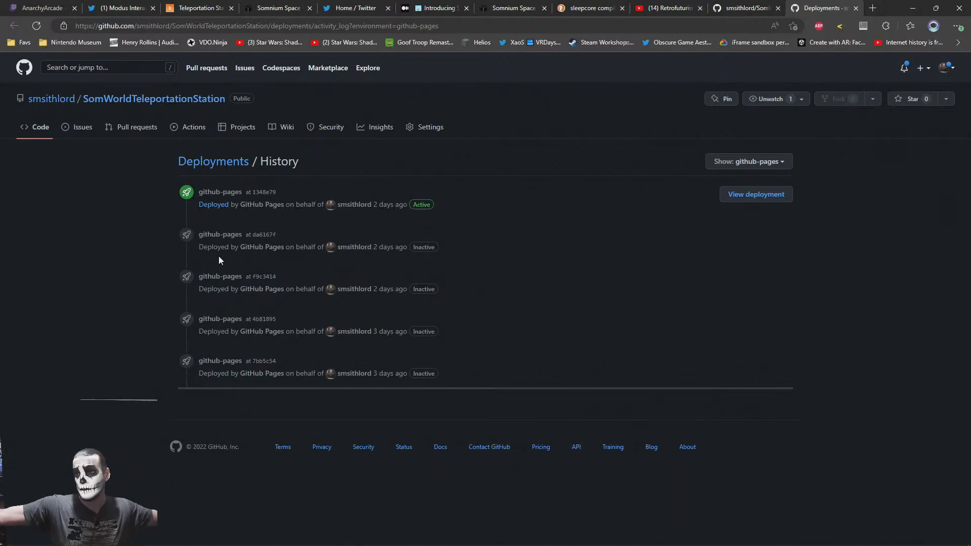
{"action": "left_click", "coordinate": [34, 26]}
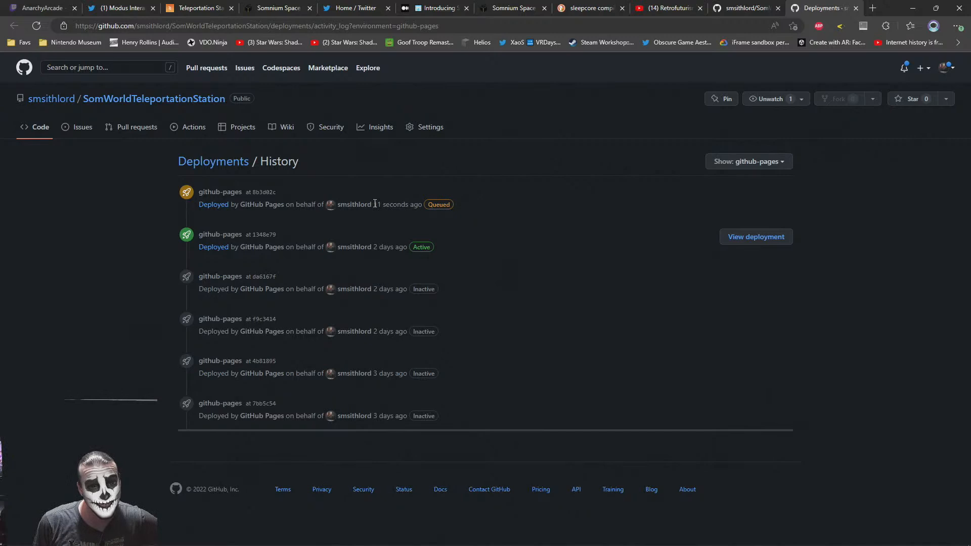
{"action": "left_click_drag", "start_coordinate": [375, 205], "coordinate": [416, 205]}
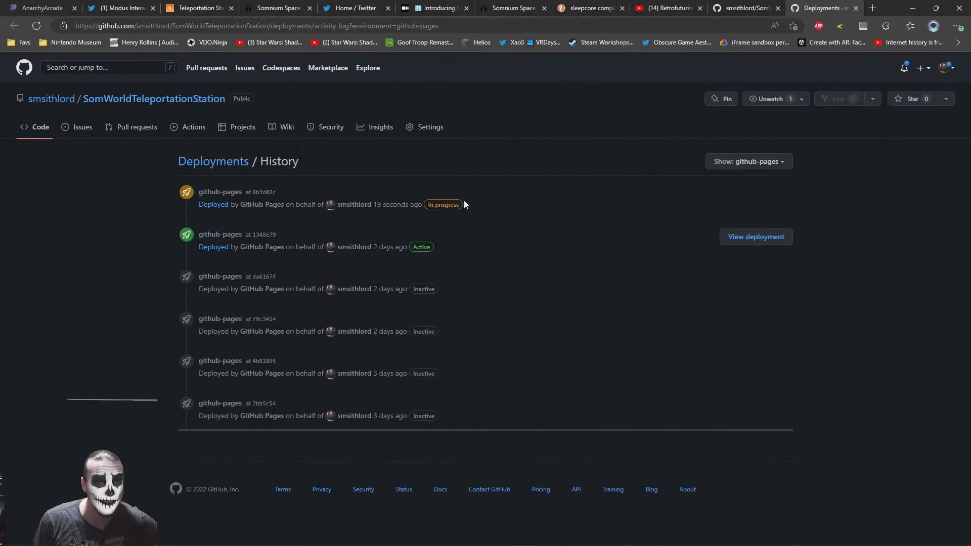
{"action": "left_click", "coordinate": [36, 27]}
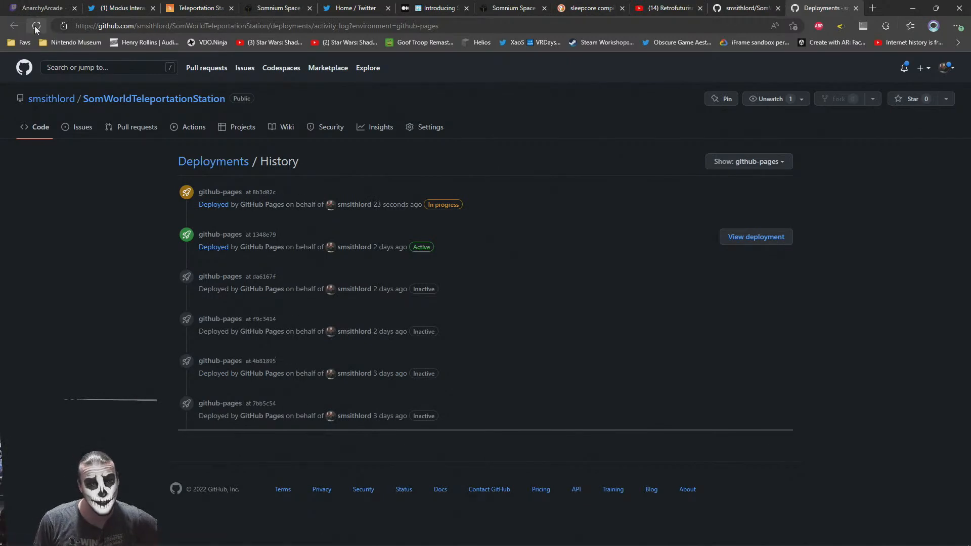
{"action": "left_click", "coordinate": [35, 26]}
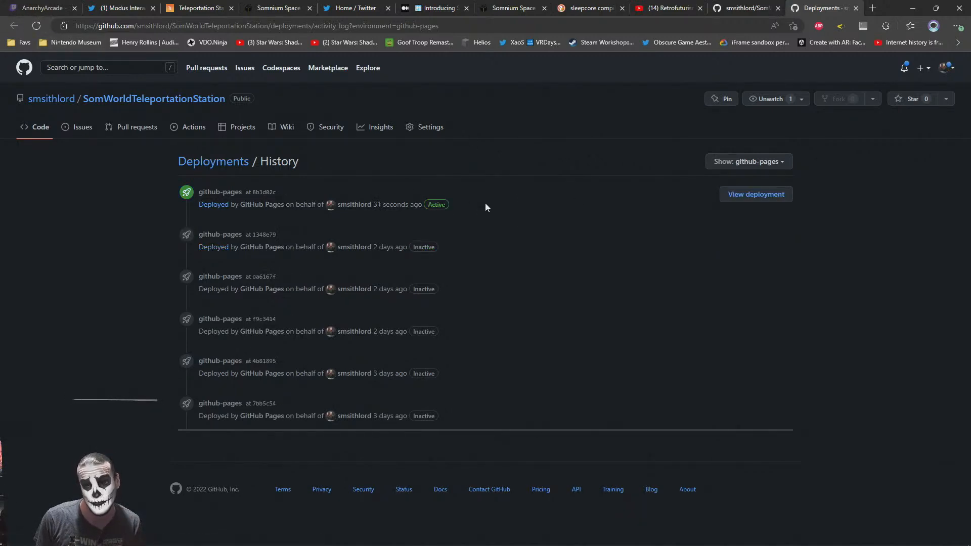
View the live github-pages deployment, look around the station with the avatar, and close that page
{"action": "left_click", "coordinate": [757, 194]}
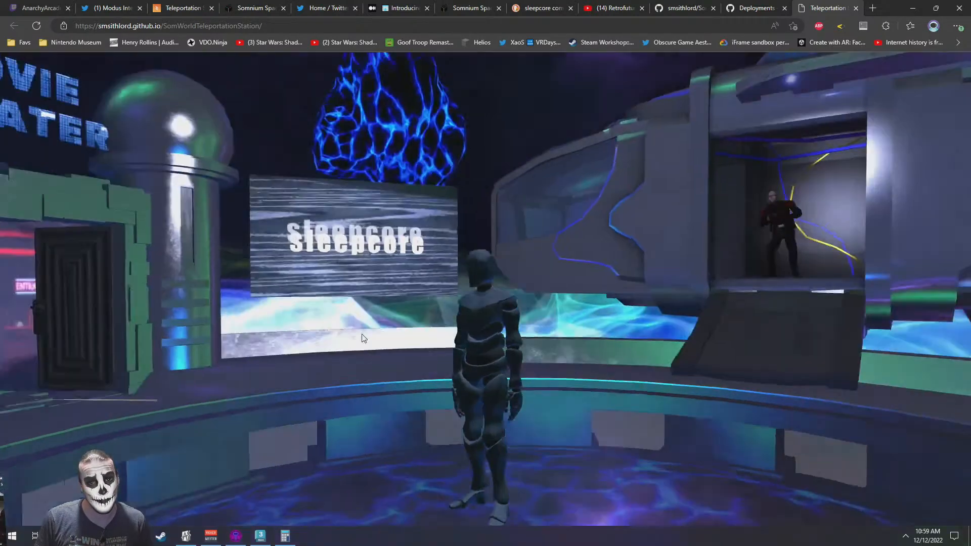
{"action": "left_click_drag", "start_coordinate": [364, 338], "coordinate": [293, 214]}
{"action": "key", "text": "w"}
{"action": "key", "text": "s"}
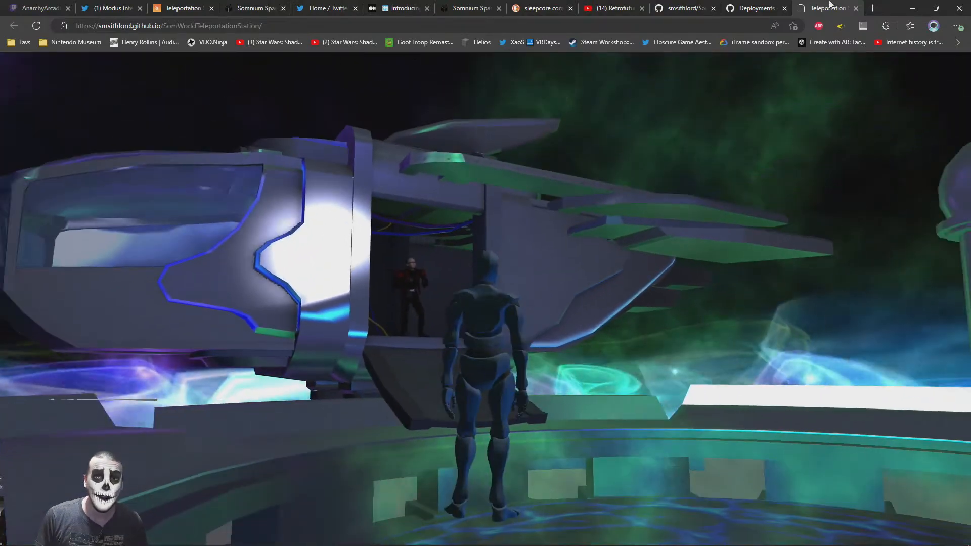
{"action": "key", "text": "ctrl+w"}
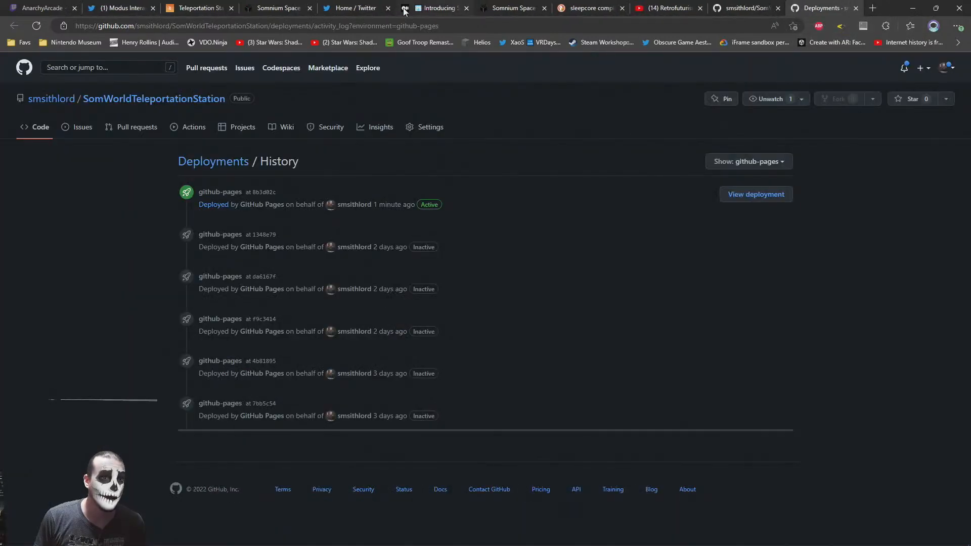
Load Somnium Space parcel 1761 in the existing parcel tab and log in with the saved account credentials
{"action": "left_click", "coordinate": [281, 6]}
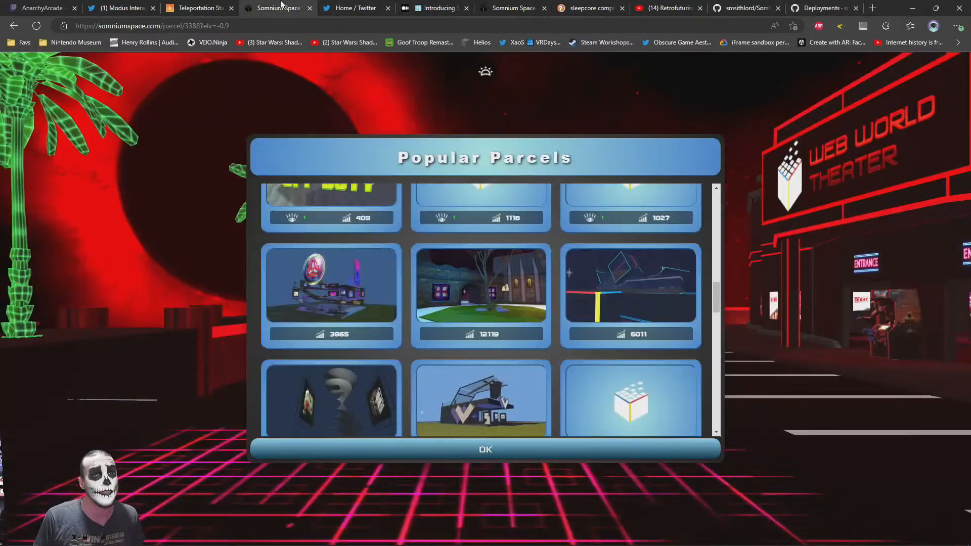
{"action": "left_click", "coordinate": [439, 8]}
{"action": "left_click", "coordinate": [514, 7]}
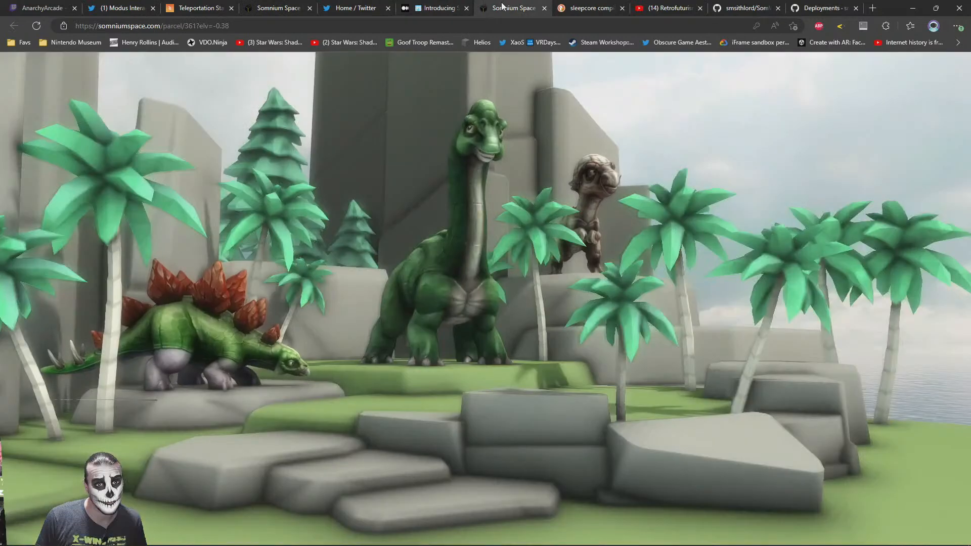
{"action": "left_click", "coordinate": [808, 5]}
{"action": "left_click", "coordinate": [279, 6]}
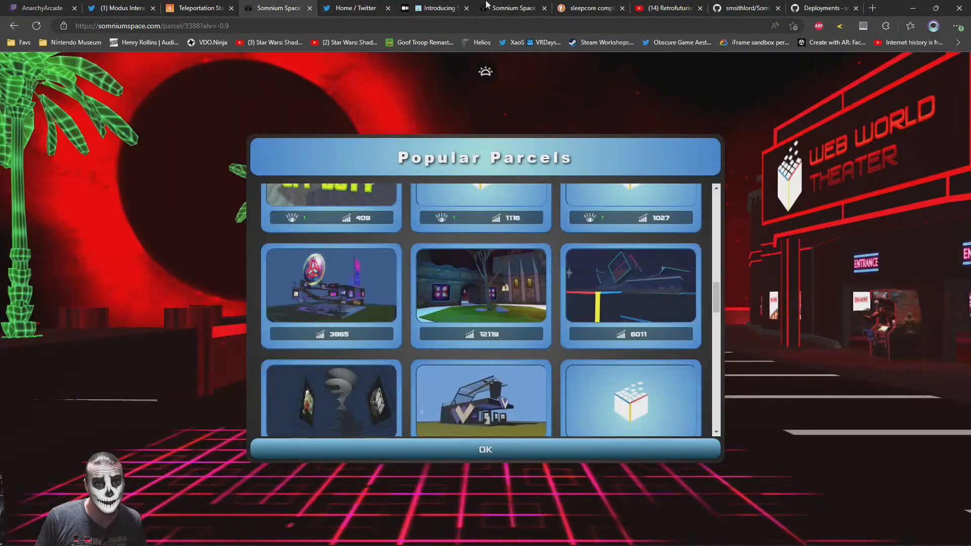
{"action": "left_click_drag", "start_coordinate": [185, 25], "coordinate": [296, 21]}
{"action": "type", "text": "1761"}
{"action": "key", "text": "Return"}
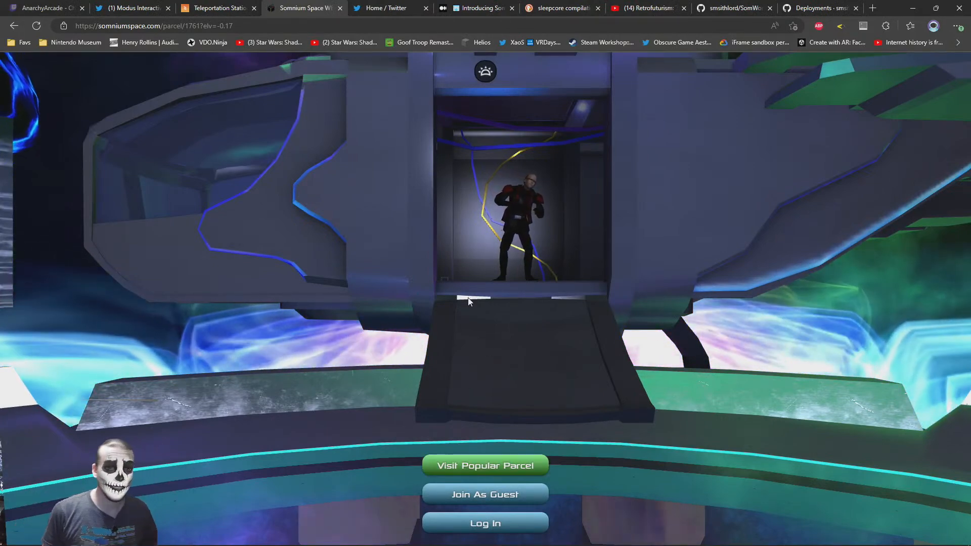
{"action": "left_click", "coordinate": [501, 524]}
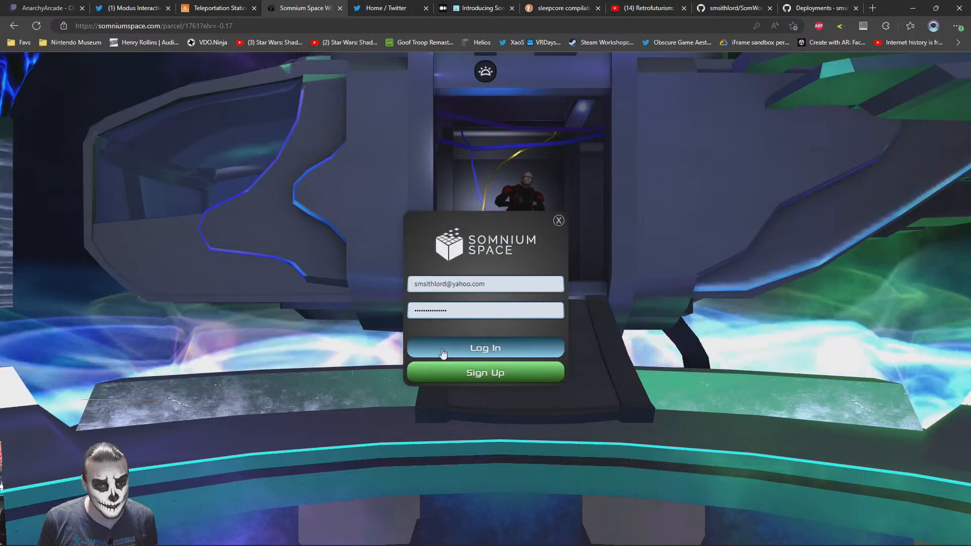
{"action": "left_click", "coordinate": [445, 349]}
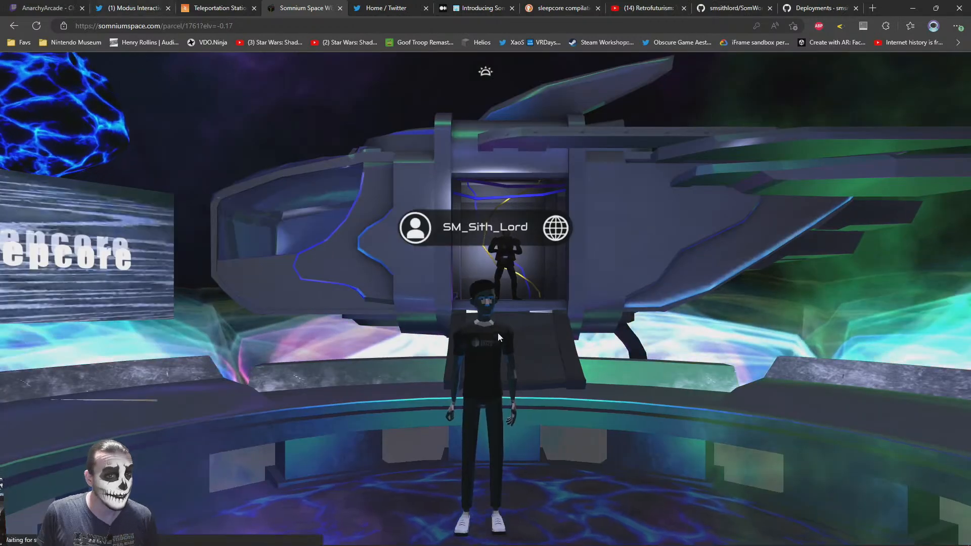
Walk the avatar around the teleportation station in parcel 1761 to inspect its portals up to the Movie Theater doors
{"action": "left_click_drag", "start_coordinate": [684, 380], "coordinate": [804, 366]}
{"action": "left_click_drag", "start_coordinate": [405, 412], "coordinate": [799, 417]}
{"action": "left_click_drag", "start_coordinate": [743, 404], "coordinate": [561, 377]}
{"action": "key", "text": "w"}
{"action": "left_click_drag", "start_coordinate": [442, 293], "coordinate": [521, 319]}
{"action": "left_click_drag", "start_coordinate": [403, 266], "coordinate": [539, 361]}
{"action": "key", "text": "s"}
{"action": "left_click_drag", "start_coordinate": [404, 379], "coordinate": [471, 368]}
{"action": "key", "text": "a"}
{"action": "key", "text": "w"}
{"action": "key", "text": "s"}
{"action": "left_click_drag", "start_coordinate": [347, 326], "coordinate": [450, 354]}
{"action": "key", "text": "a"}
{"action": "key", "text": "w"}
{"action": "key", "text": "s"}
{"action": "left_click_drag", "start_coordinate": [336, 326], "coordinate": [548, 335]}
{"action": "key", "text": "a"}
{"action": "key", "text": "w"}
{"action": "key", "text": "s"}
{"action": "left_click_drag", "start_coordinate": [362, 297], "coordinate": [524, 384]}
{"action": "key", "text": "a"}
{"action": "key", "text": "w"}
{"action": "left_click_drag", "start_coordinate": [185, 259], "coordinate": [390, 333]}
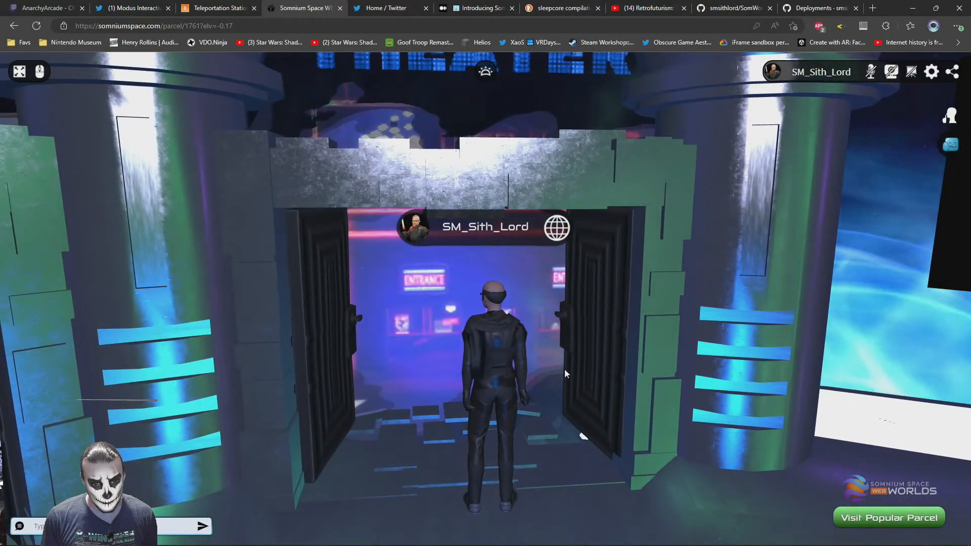
Back the avatar away, send it to the spot in front of the Movie Theater doors, and turn it toward the video screen
{"action": "key", "text": "s"}
{"action": "left_click_drag", "start_coordinate": [506, 353], "coordinate": [508, 411]}
{"action": "key", "text": "d"}
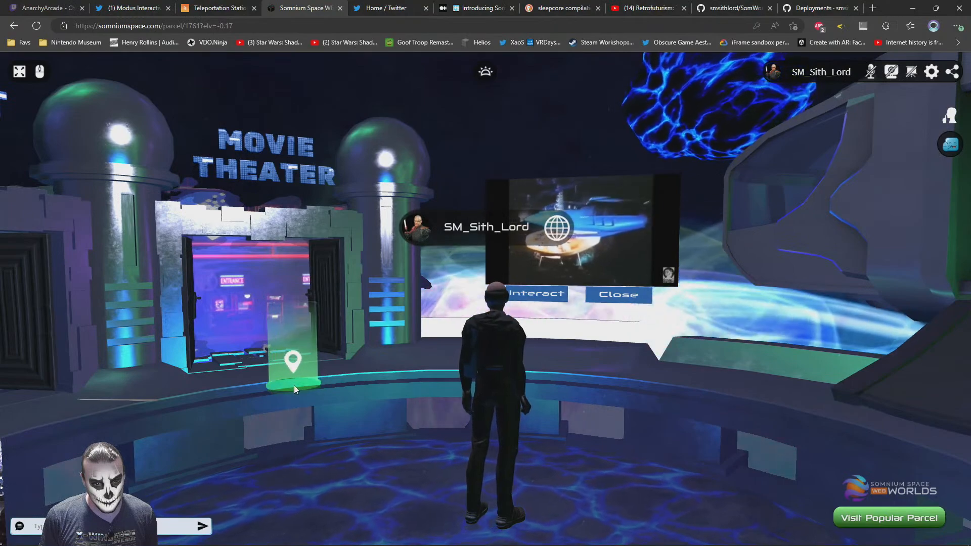
{"action": "left_click", "coordinate": [295, 388]}
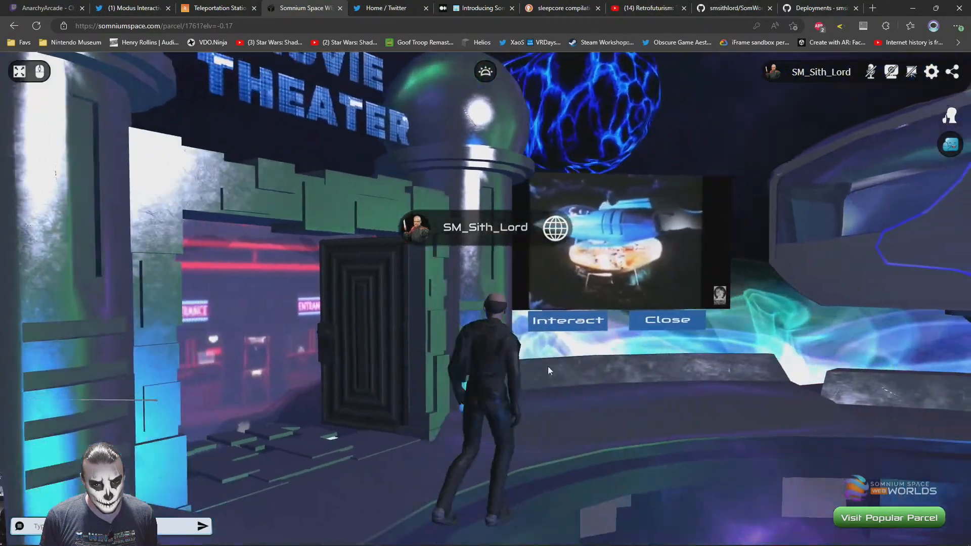
{"action": "key", "text": "d"}
{"action": "left_click_drag", "start_coordinate": [547, 366], "coordinate": [490, 417]}
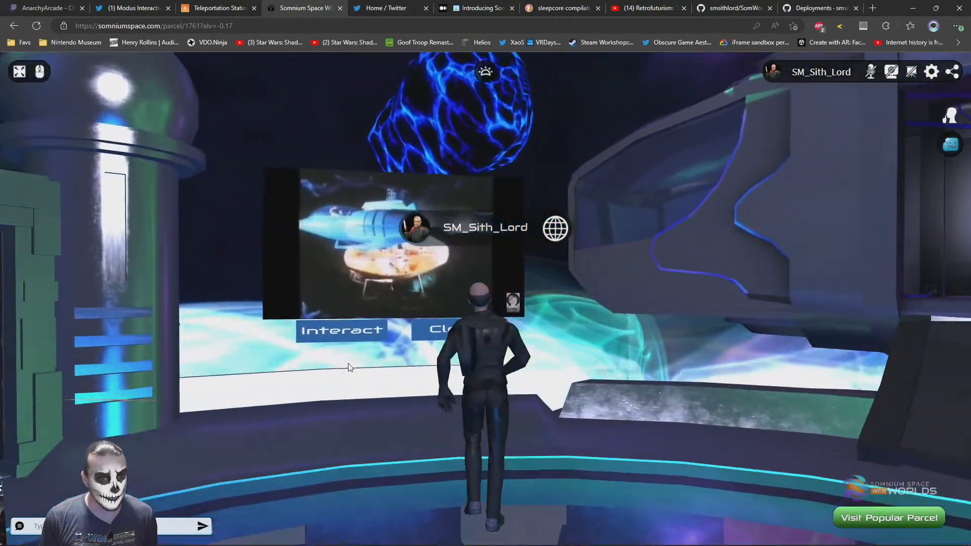
Test interacting with the video on the station's web screen, and close the video
{"action": "left_click_drag", "start_coordinate": [410, 390], "coordinate": [349, 382]}
{"action": "left_click", "coordinate": [261, 329]}
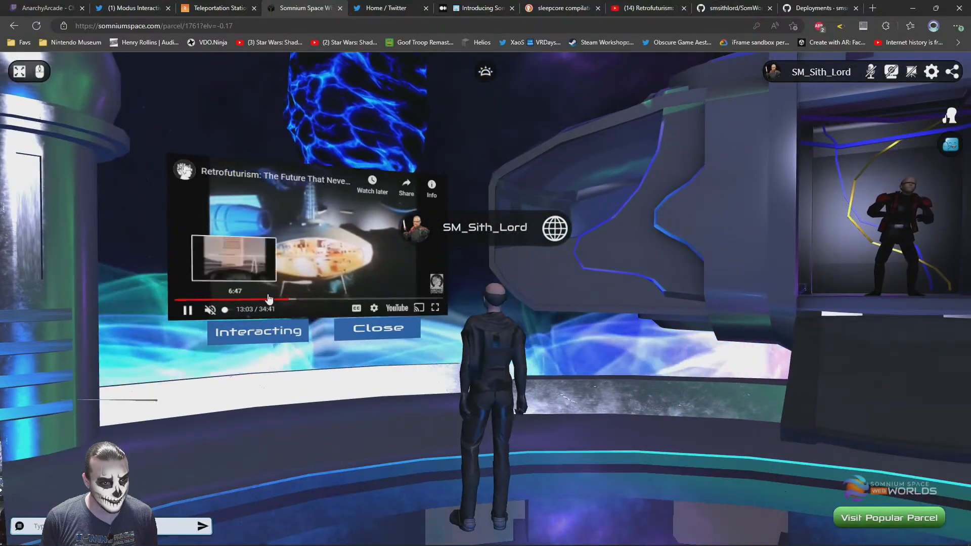
{"action": "left_click_drag", "start_coordinate": [407, 365], "coordinate": [483, 378]}
{"action": "key", "text": "w"}
{"action": "left_click", "coordinate": [580, 331]}
{"action": "key", "text": "s"}
{"action": "left_click_drag", "start_coordinate": [620, 361], "coordinate": [779, 327]}
{"action": "key", "text": "w"}
{"action": "left_click_drag", "start_coordinate": [588, 318], "coordinate": [736, 260]}
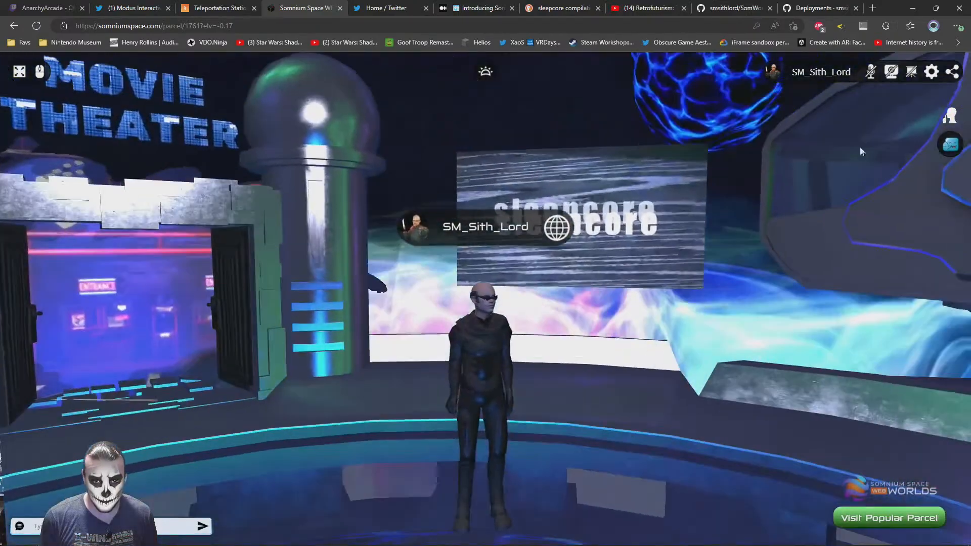
Open the avatar's emote choices and try out emotes in front of the sleepcore screen
{"action": "left_click", "coordinate": [951, 146]}
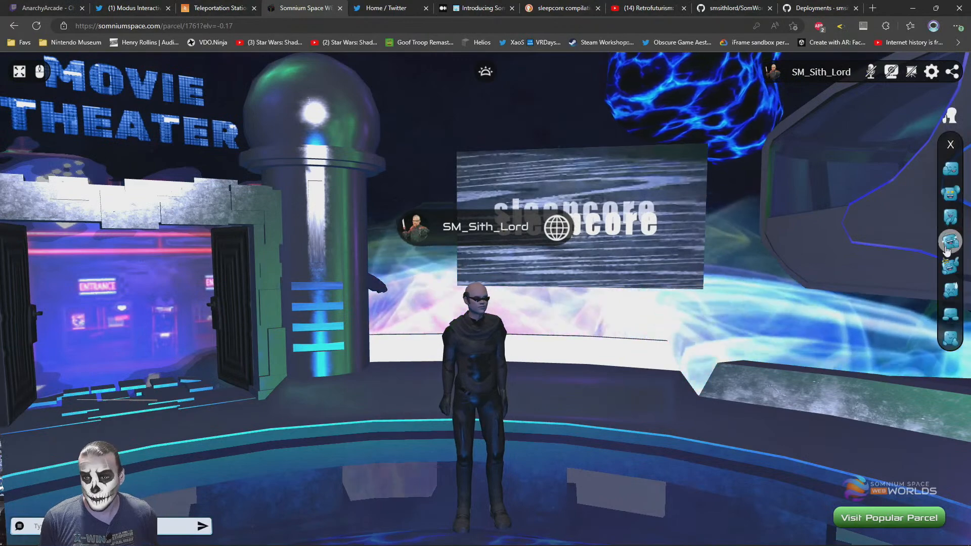
{"action": "left_click_drag", "start_coordinate": [584, 350], "coordinate": [537, 332]}
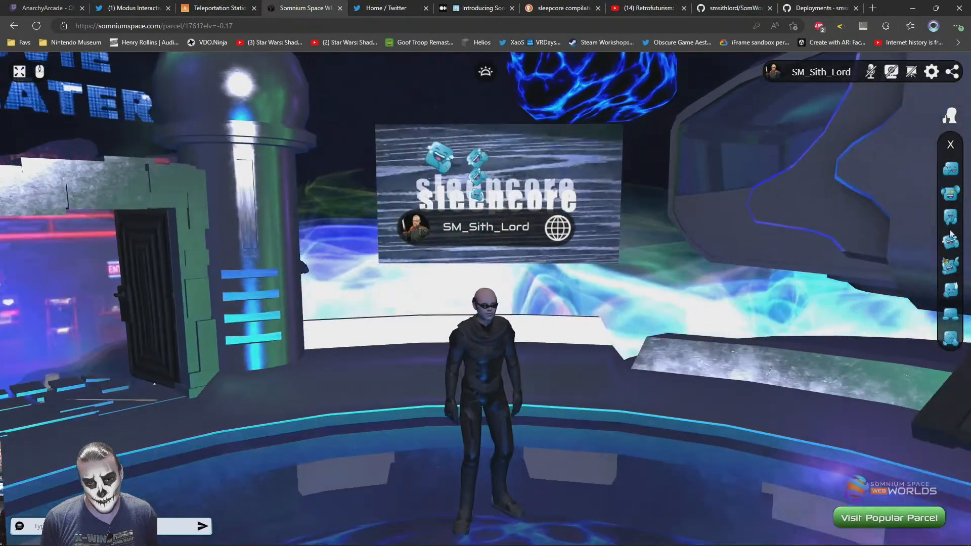
{"action": "left_click", "coordinate": [951, 266]}
{"action": "scroll", "coordinate": [623, 350], "scroll_direction": "down", "scroll_amount": 3}
{"action": "left_click_drag", "start_coordinate": [622, 350], "coordinate": [603, 326]}
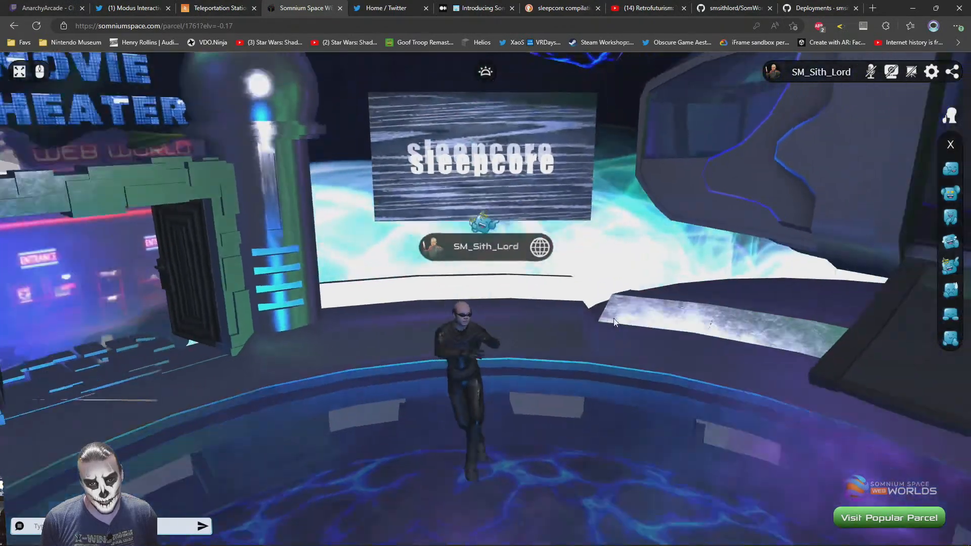
{"action": "scroll", "coordinate": [602, 327], "scroll_direction": "up", "scroll_amount": 3}
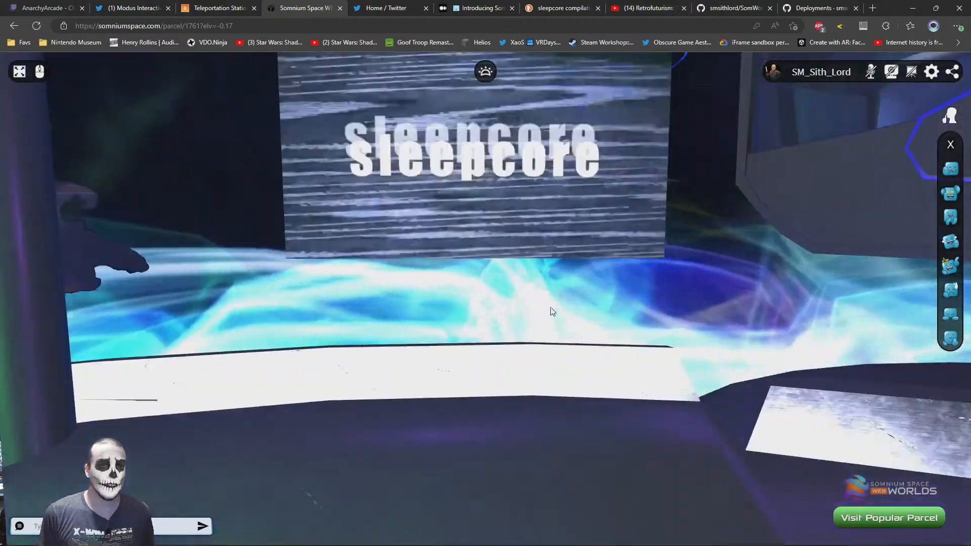
{"action": "key", "text": "s"}
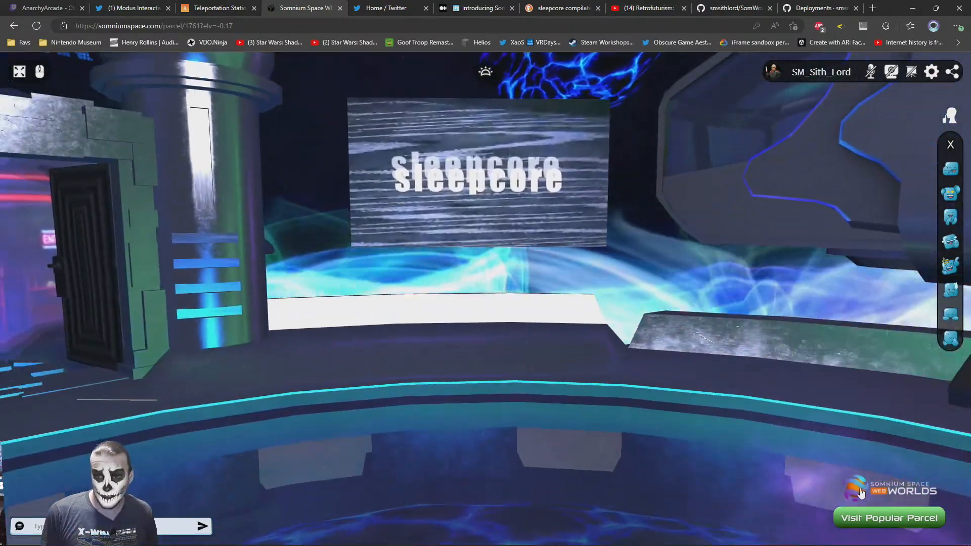
Enter Photo Mode from the parcel information, fly the camera outside the station, and enable Bloom and SSAO
{"action": "left_click", "coordinate": [861, 493]}
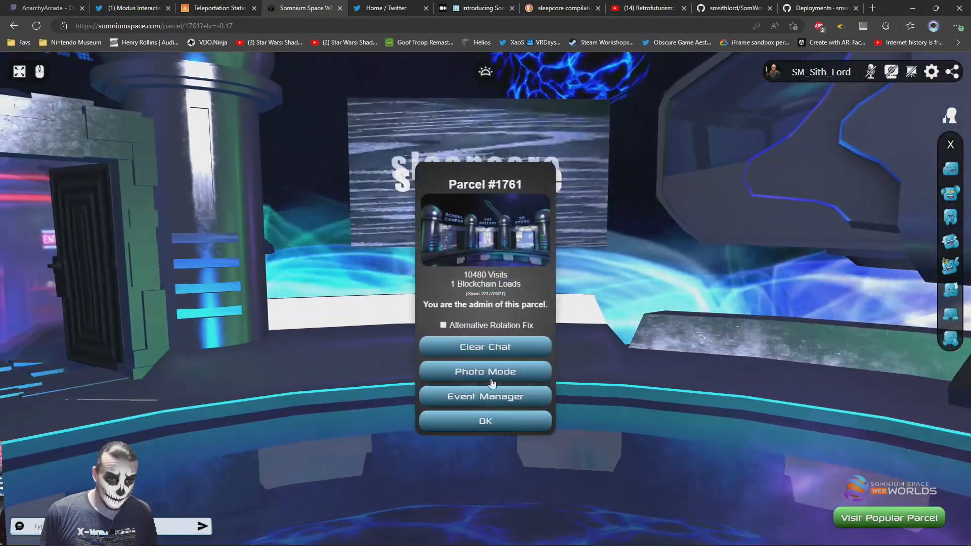
{"action": "left_click", "coordinate": [488, 373]}
{"action": "left_click_drag", "start_coordinate": [481, 318], "coordinate": [577, 311]}
{"action": "key", "text": "s"}
{"action": "key", "text": "s"}
{"action": "key", "text": "d"}
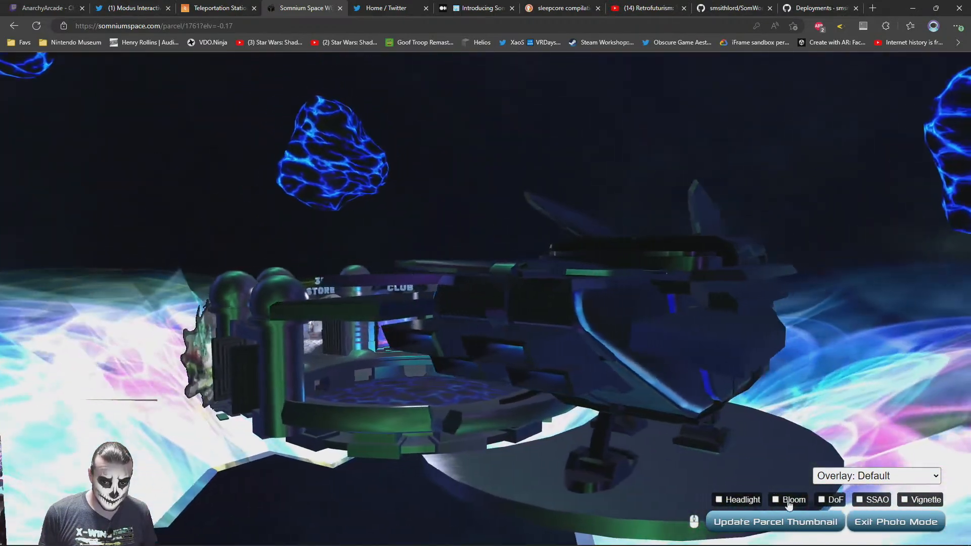
{"action": "left_click", "coordinate": [776, 500]}
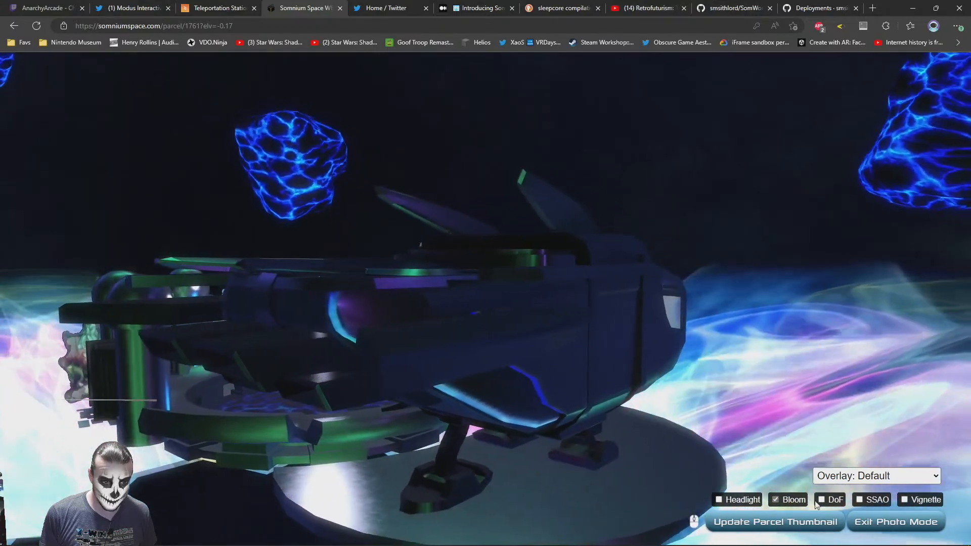
{"action": "left_click", "coordinate": [860, 500]}
Fly the photo camera around the exterior to examine the starship, the portal ring, and the surrounding space
{"action": "key", "text": "d"}
{"action": "key", "text": "w"}
{"action": "left_click_drag", "start_coordinate": [427, 252], "coordinate": [669, 362]}
{"action": "key", "text": "d"}
{"action": "key", "text": "d"}
{"action": "key", "text": "w"}
{"action": "key", "text": "w"}
{"action": "key", "text": "s"}
{"action": "key", "text": "d"}
{"action": "key", "text": "w"}
{"action": "key", "text": "w"}
{"action": "key", "text": "s"}
{"action": "key", "text": "s"}
{"action": "key", "text": "w"}
{"action": "key", "text": "d"}
{"action": "key", "text": "s"}
{"action": "key", "text": "d"}
{"action": "key", "text": "w"}
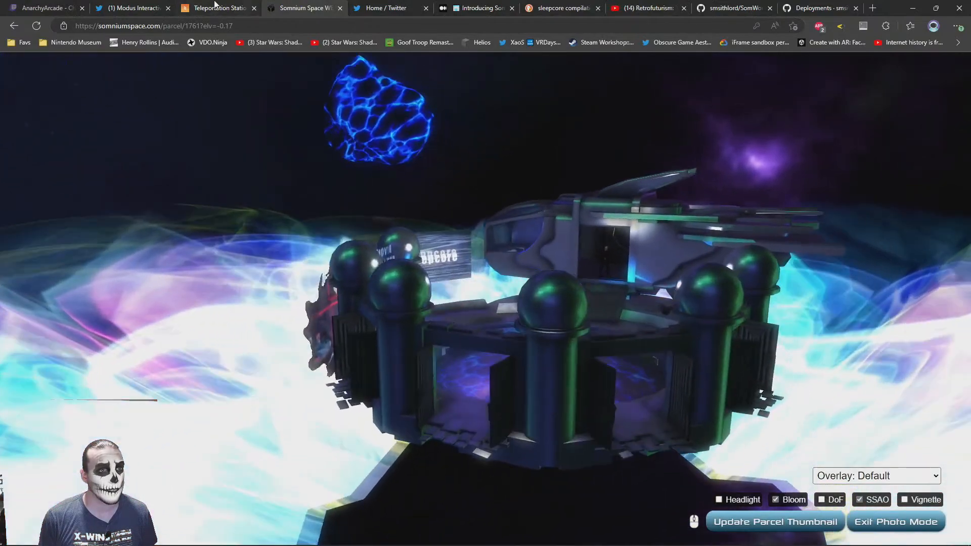
Switch back to the PlayCanvas editor, dismiss the build dialog, and select the Movie Theater door's clickable entity
{"action": "left_click", "coordinate": [215, 7]}
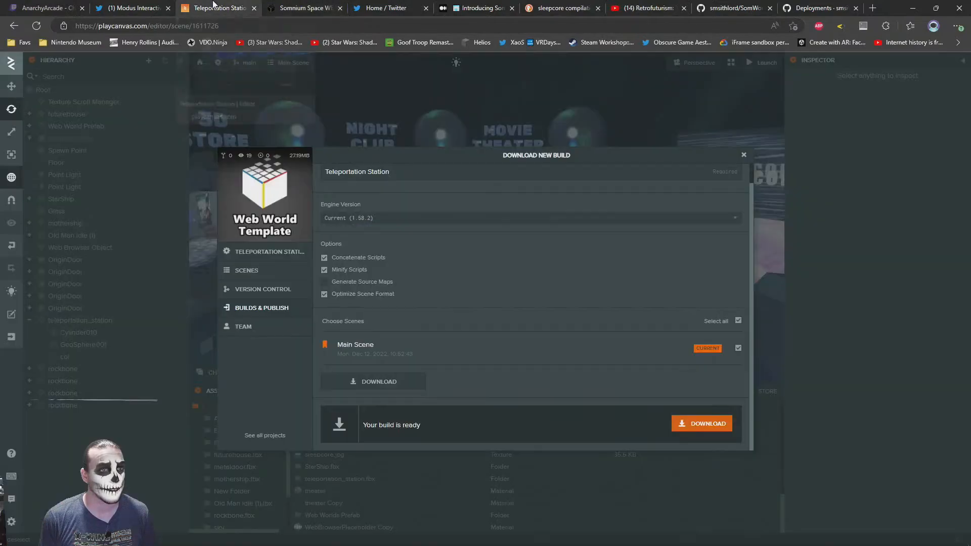
{"action": "left_click", "coordinate": [381, 98]}
{"action": "left_click", "coordinate": [529, 212]}
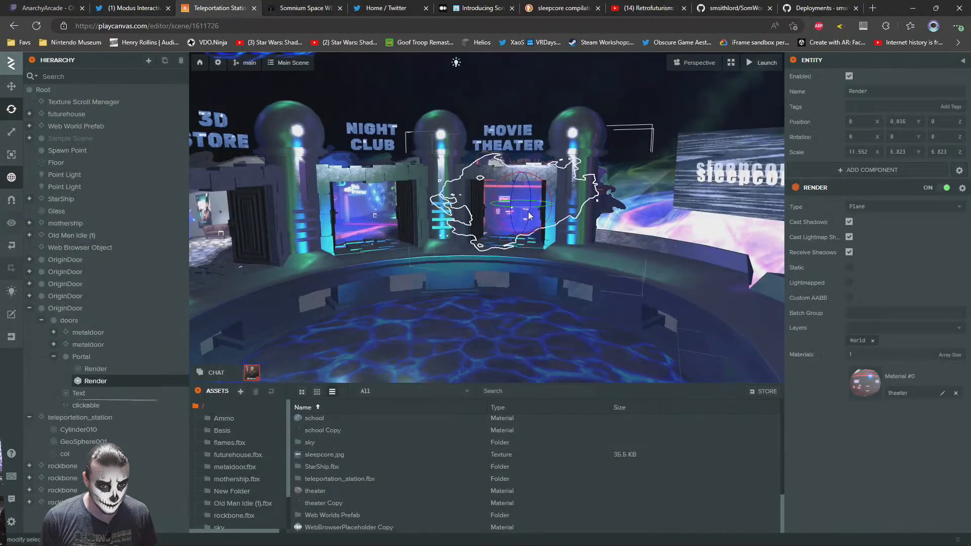
{"action": "left_click", "coordinate": [87, 406]}
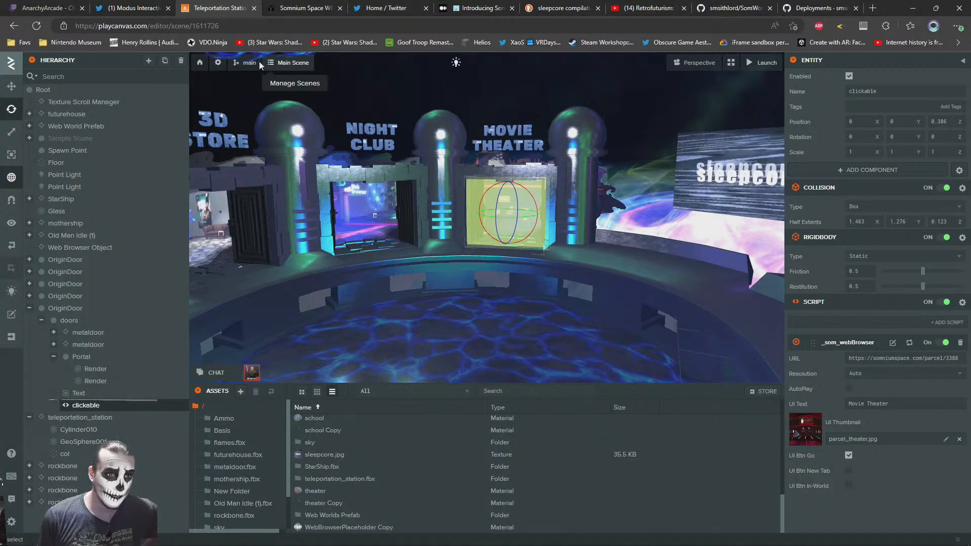
Open the account's project list from the Teleportation Station project page and open the Storefront project in the editor
{"action": "left_click", "coordinate": [201, 63]}
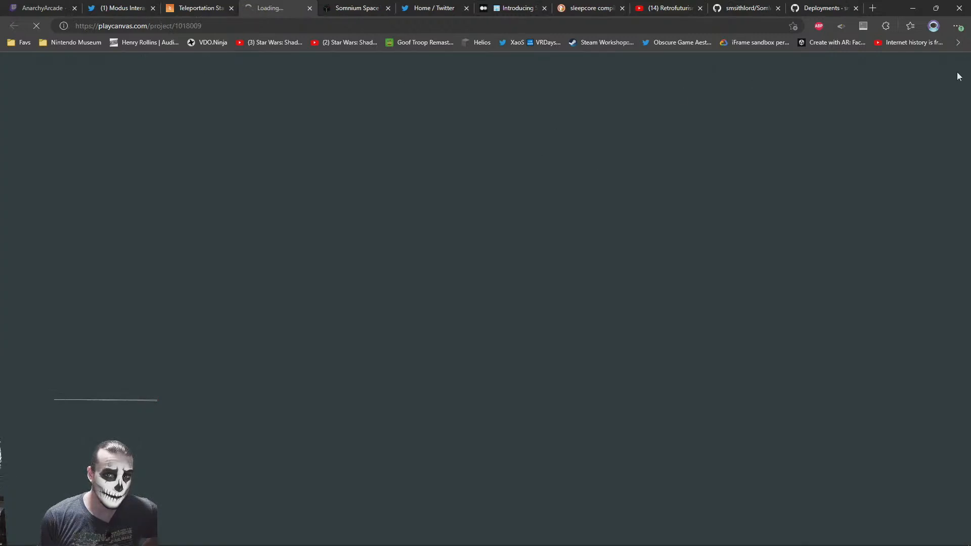
{"action": "mouse_move", "coordinate": [954, 69]}
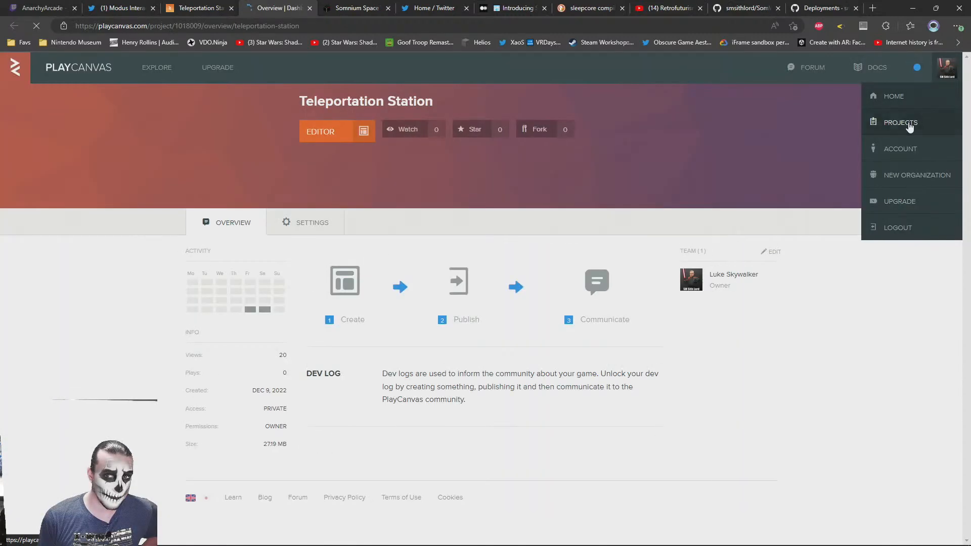
{"action": "left_click", "coordinate": [905, 125]}
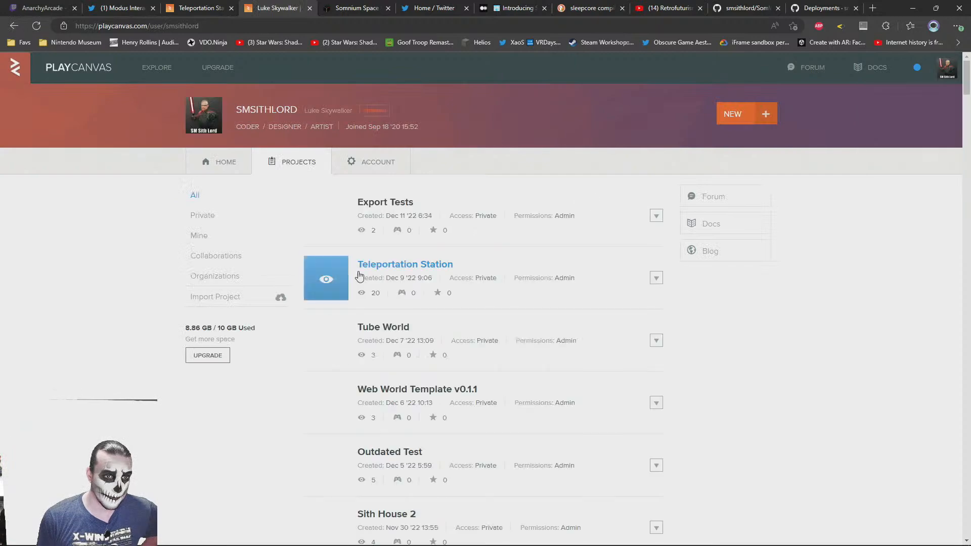
{"action": "scroll", "coordinate": [479, 278], "scroll_direction": "down", "scroll_amount": 6}
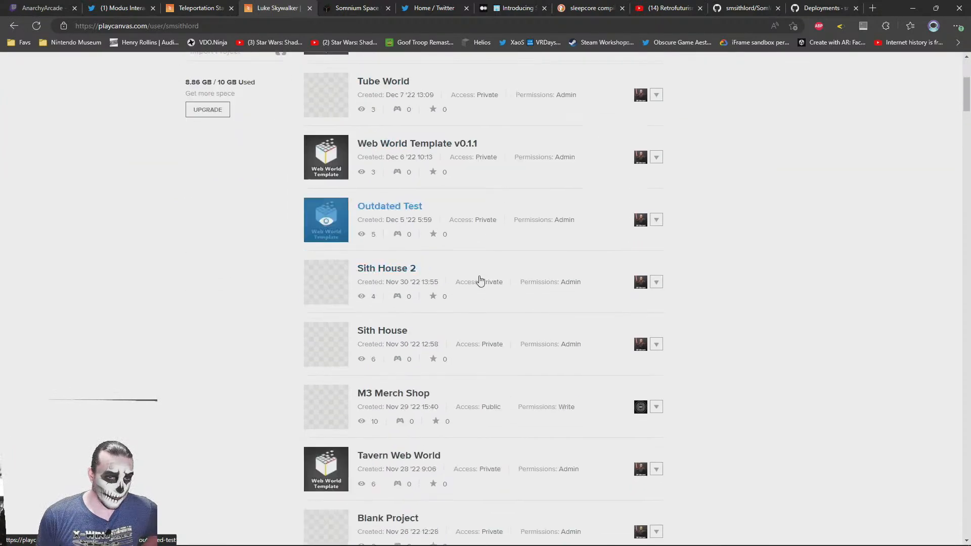
{"action": "scroll", "coordinate": [472, 286], "scroll_direction": "up", "scroll_amount": 6}
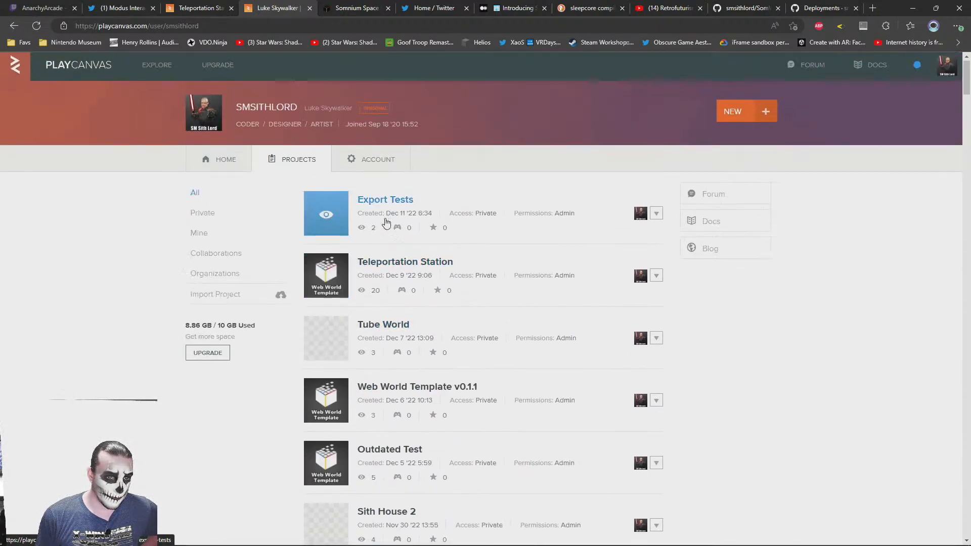
{"action": "scroll", "coordinate": [386, 223], "scroll_direction": "down", "scroll_amount": 2}
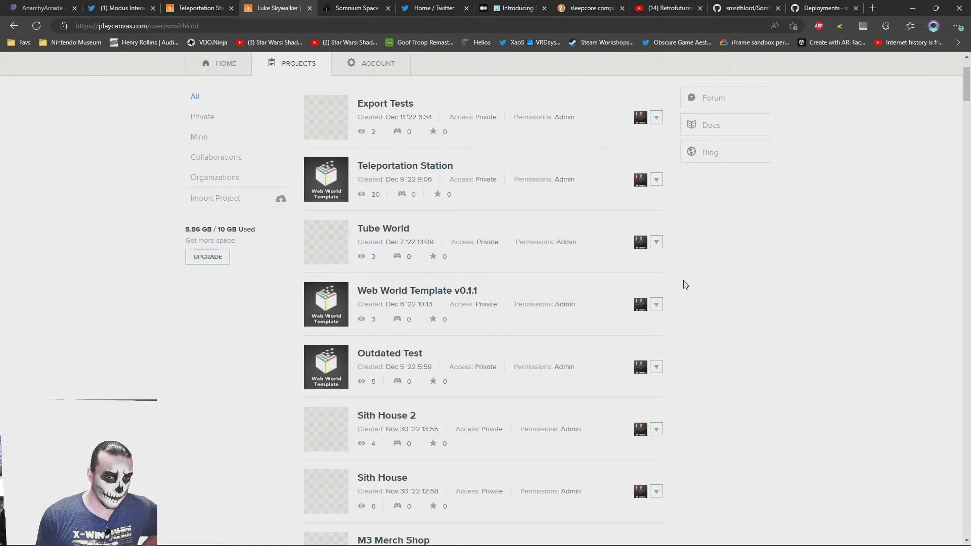
{"action": "scroll", "coordinate": [675, 285], "scroll_direction": "down", "scroll_amount": 2}
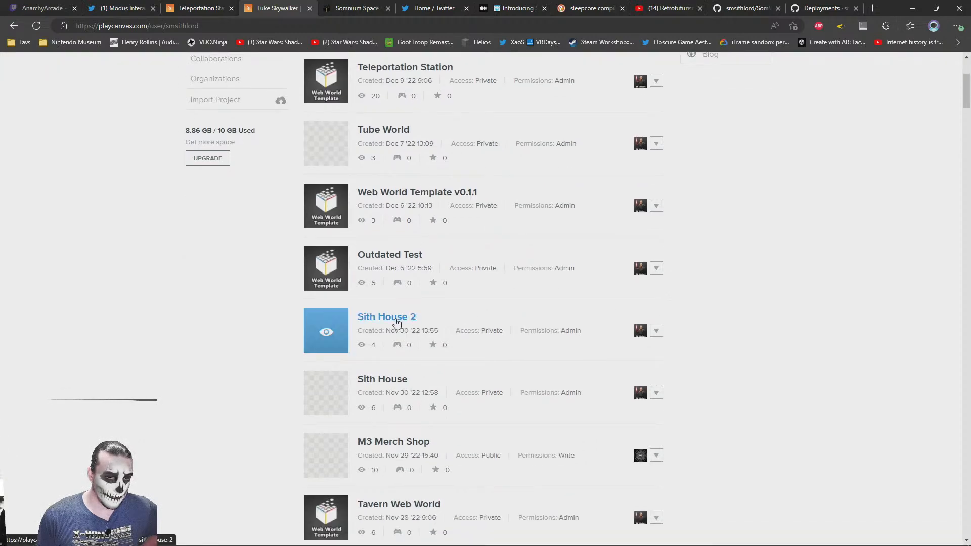
{"action": "scroll", "coordinate": [526, 356], "scroll_direction": "down", "scroll_amount": 6}
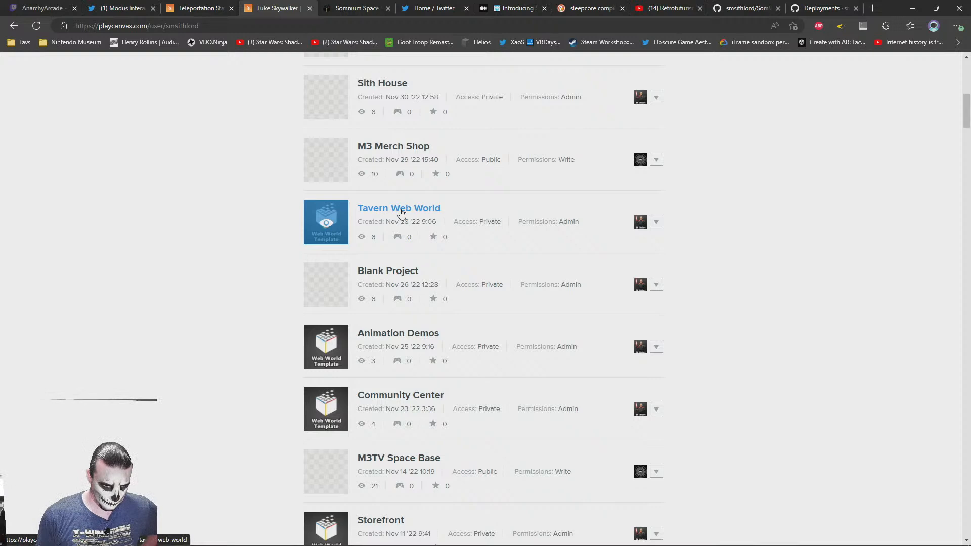
{"action": "left_click", "coordinate": [379, 521]}
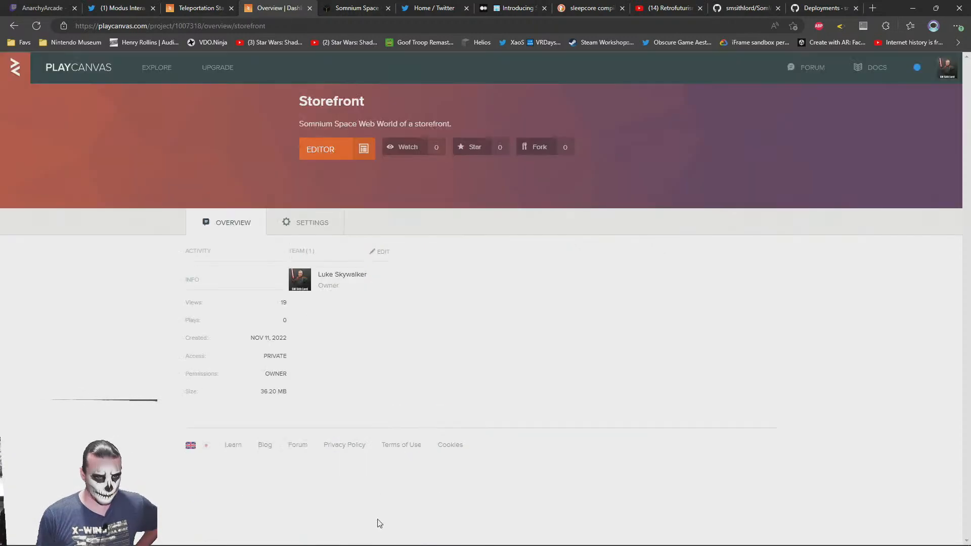
{"action": "left_click", "coordinate": [313, 158]}
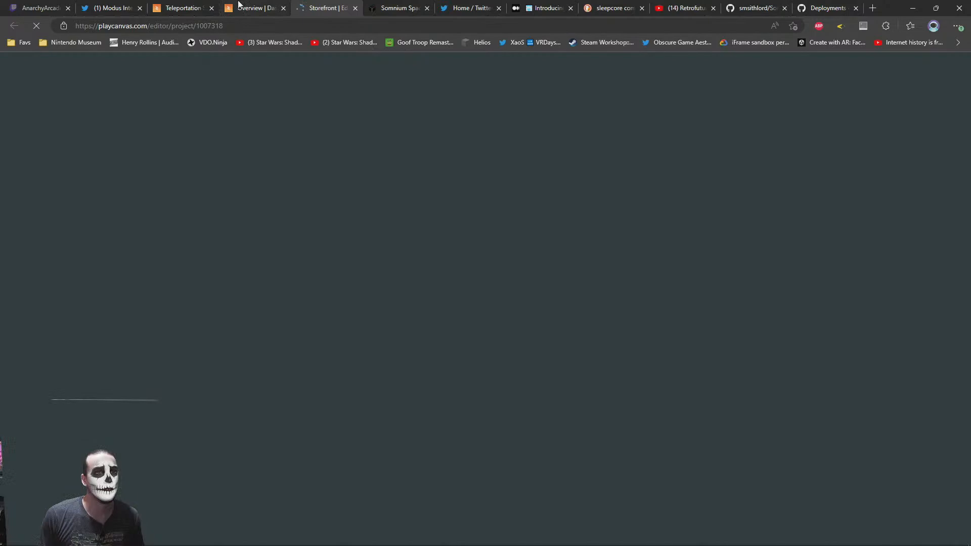
Switch to the live Somnium Space parcel, exit Photo Mode, and look around the 3D Store, Night Club and Movie Theater portals
{"action": "left_click", "coordinate": [242, 7]}
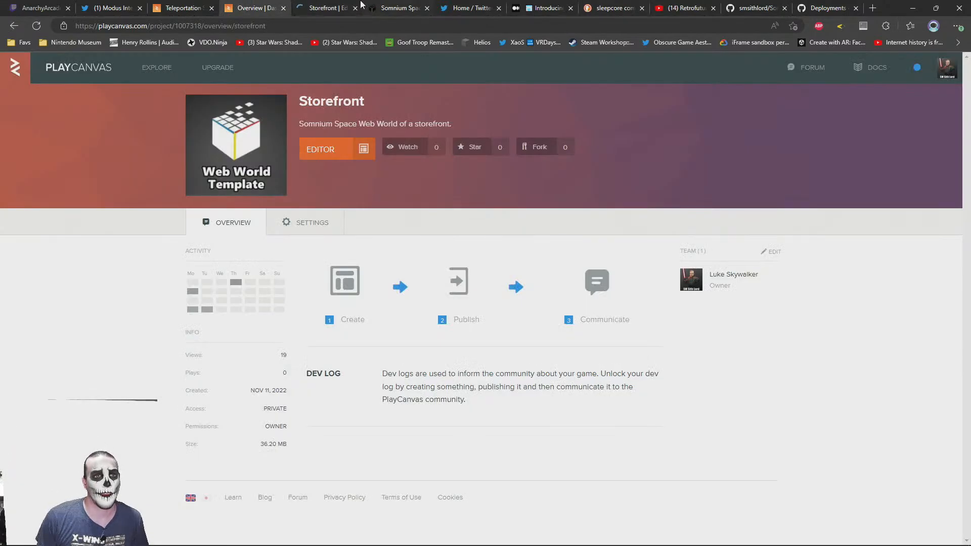
{"action": "left_click", "coordinate": [304, 7]}
{"action": "left_click", "coordinate": [399, 7]}
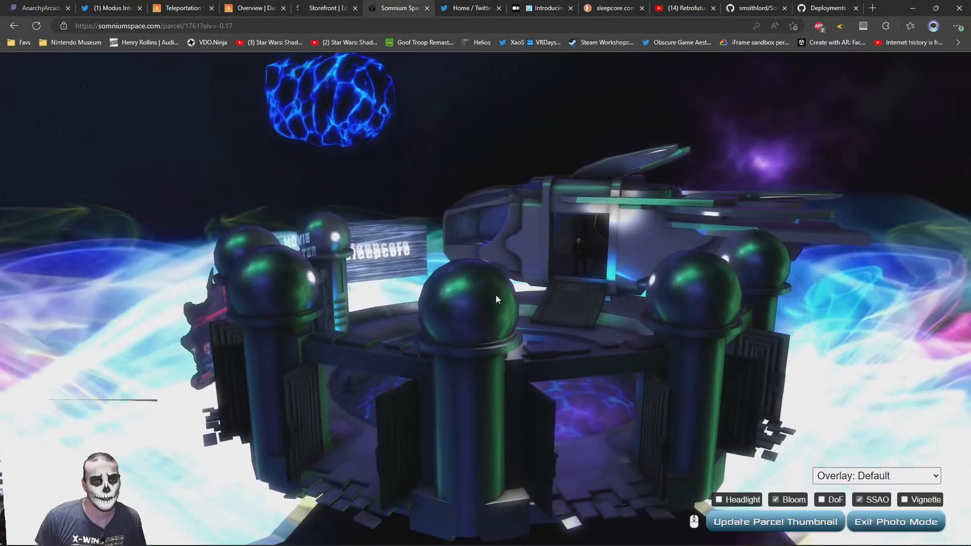
{"action": "left_click", "coordinate": [896, 522]}
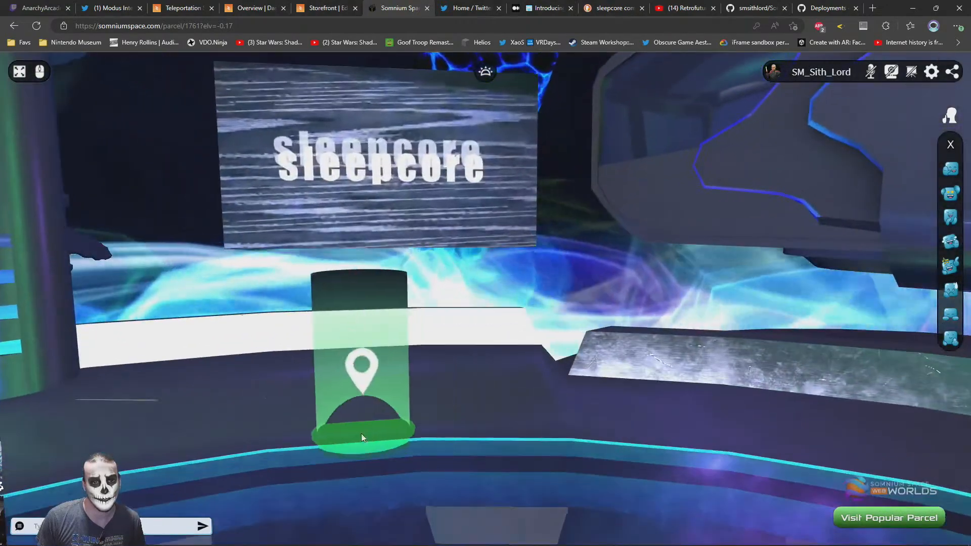
{"action": "left_click_drag", "start_coordinate": [362, 433], "coordinate": [507, 466]}
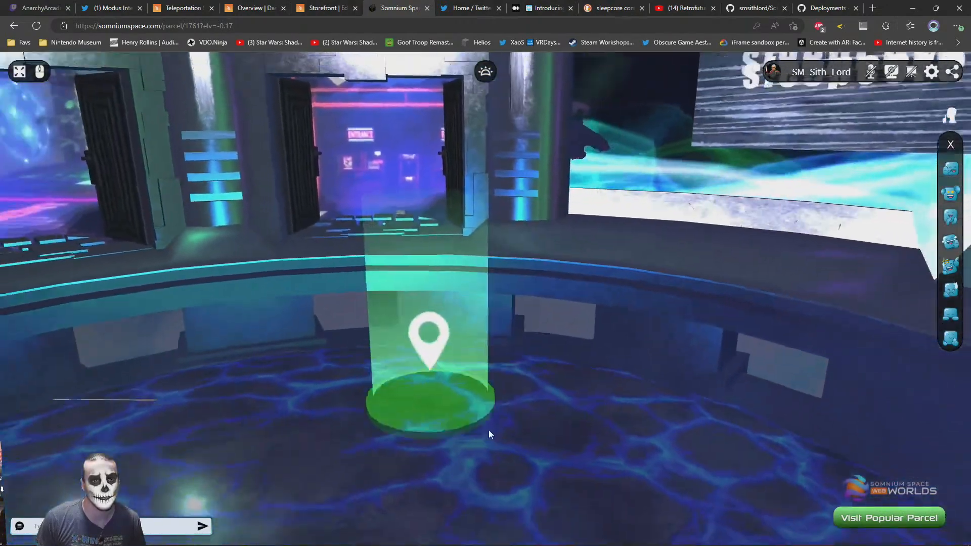
{"action": "left_click_drag", "start_coordinate": [469, 421], "coordinate": [600, 404]}
{"action": "mouse_move", "coordinate": [396, 336]}
{"action": "left_mouse_down"}
{"action": "mouse_move", "coordinate": [403, 362]}
{"action": "mouse_move", "coordinate": [240, 303]}
{"action": "left_mouse_up"}
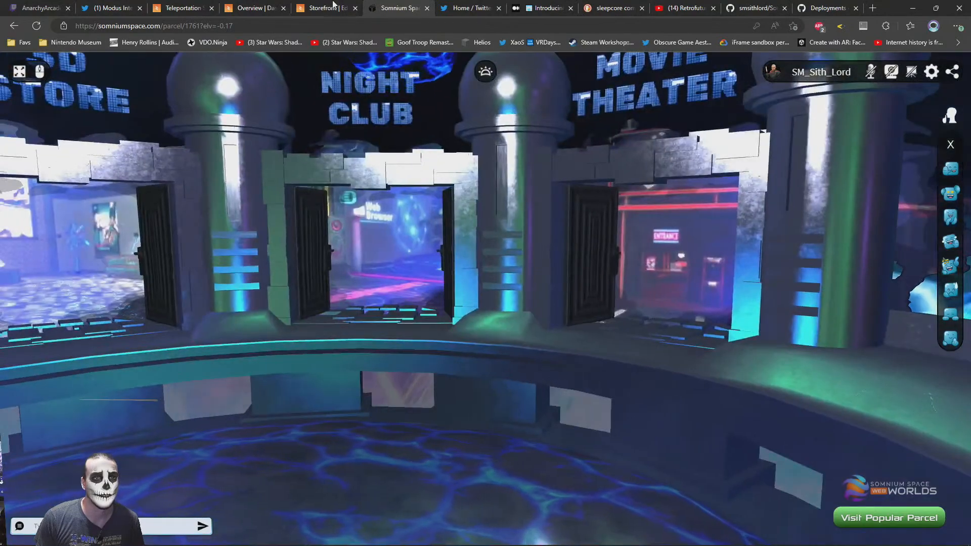
Open the Storefront project's Main Scene and go inside the store to the shoe display
{"action": "left_click", "coordinate": [327, 8]}
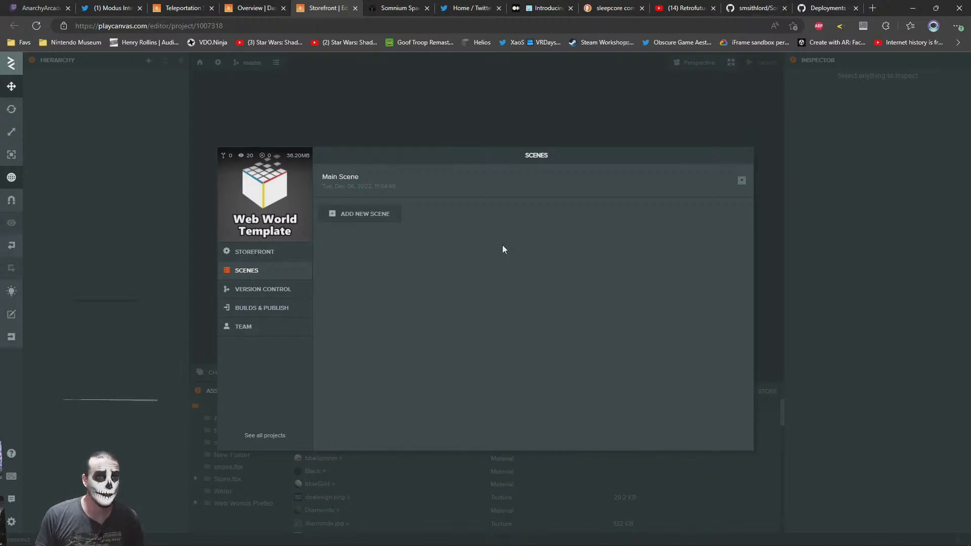
{"action": "left_click", "coordinate": [341, 195]}
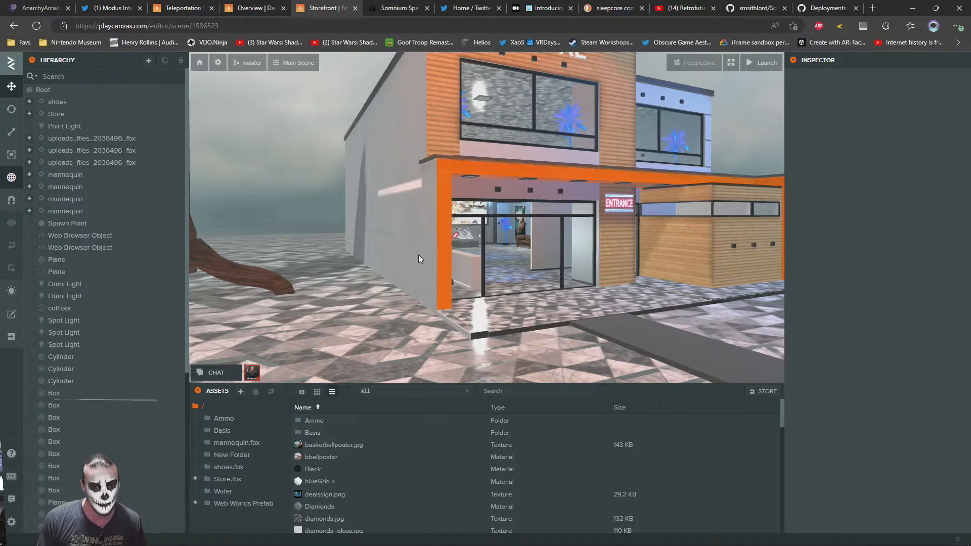
{"action": "right_click_drag", "start_coordinate": [470, 280], "coordinate": [440, 261]}
{"action": "key", "text": "w"}
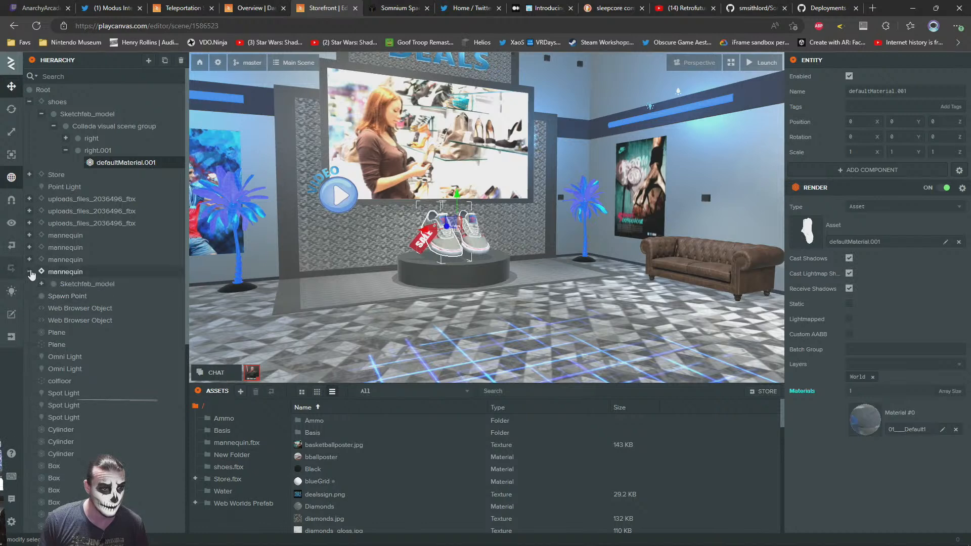
Select the display pedestal, the colfloor entity and the shoes entity, and examine the shoes' collision, rigidbody and web browser script settings
{"action": "left_click", "coordinate": [439, 285]}
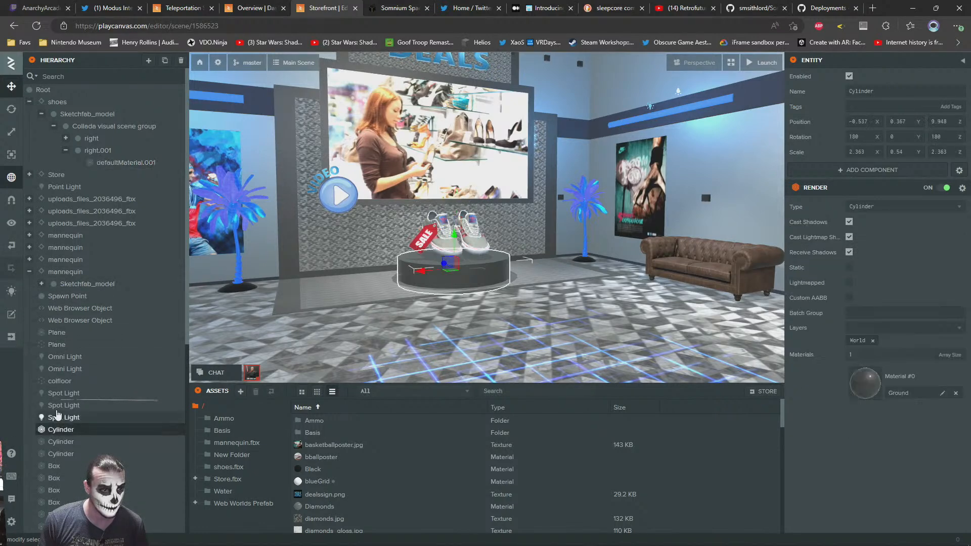
{"action": "left_click", "coordinate": [55, 382]}
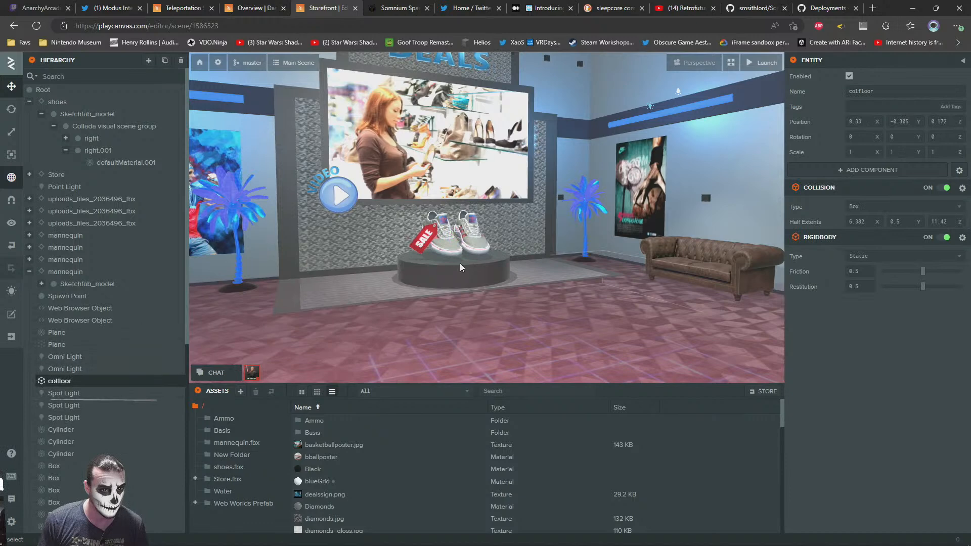
{"action": "left_click", "coordinate": [436, 248]}
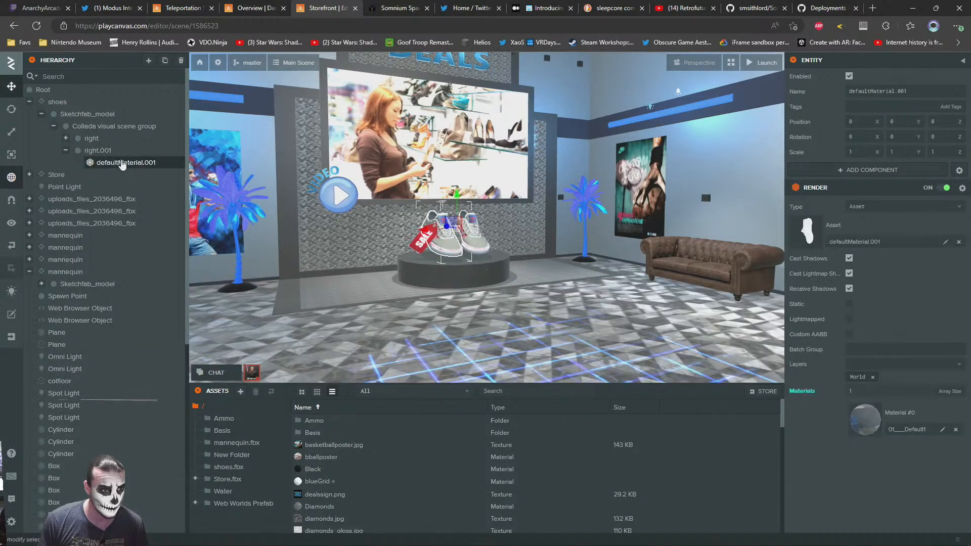
{"action": "left_click", "coordinate": [57, 103]}
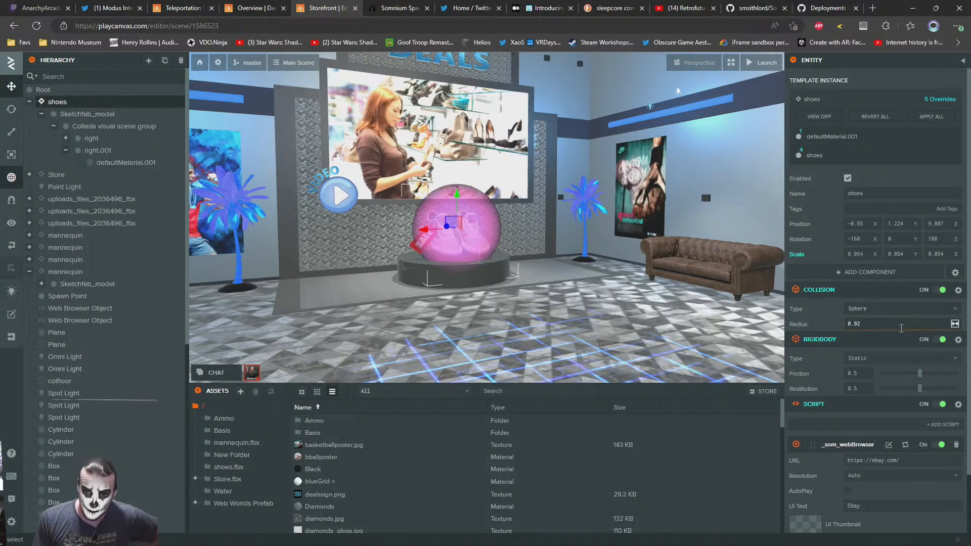
{"action": "scroll", "coordinate": [829, 420], "scroll_direction": "down", "scroll_amount": 1}
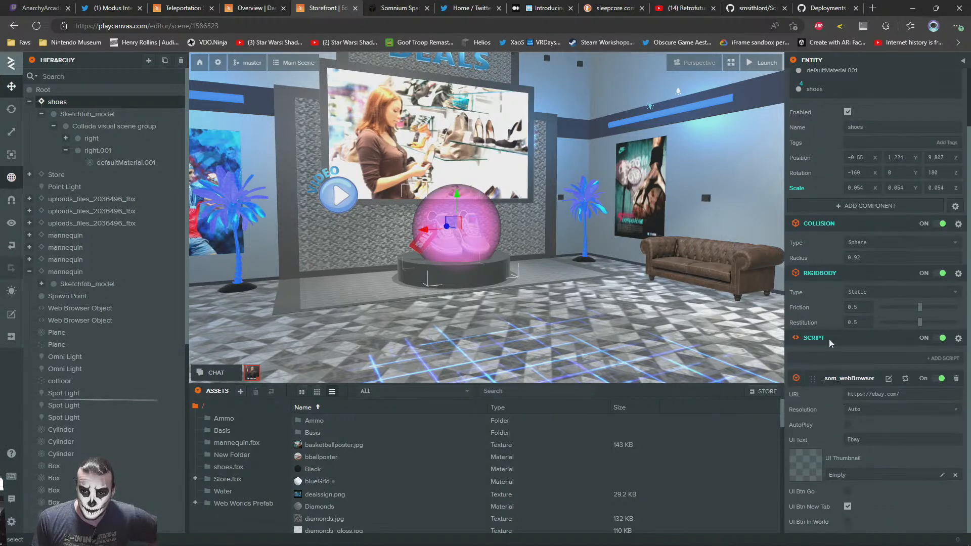
{"action": "scroll", "coordinate": [834, 317], "scroll_direction": "up", "scroll_amount": 1}
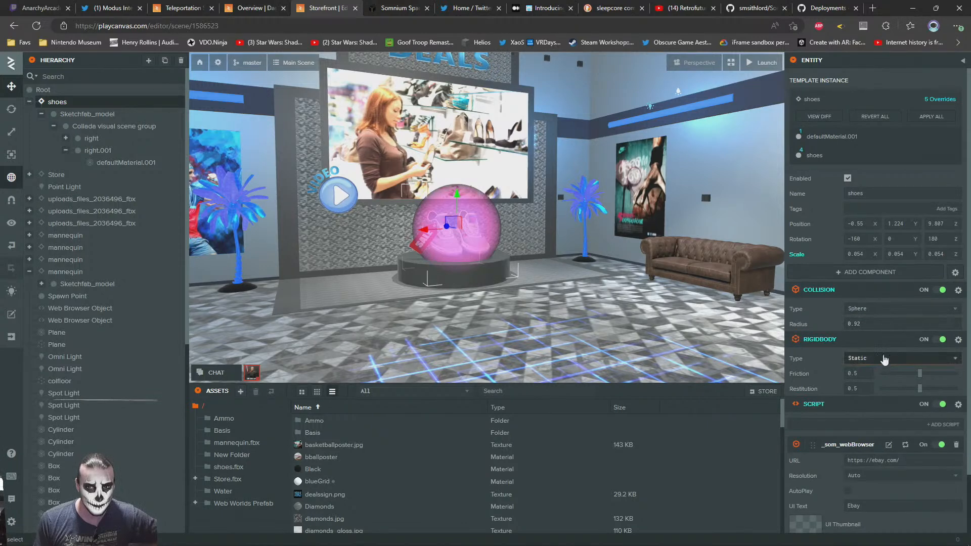
Compare the Storefront shoes entity's settings with those of the Movie Theater door's clickable entity in Teleportation Station
{"action": "left_click", "coordinate": [246, 5]}
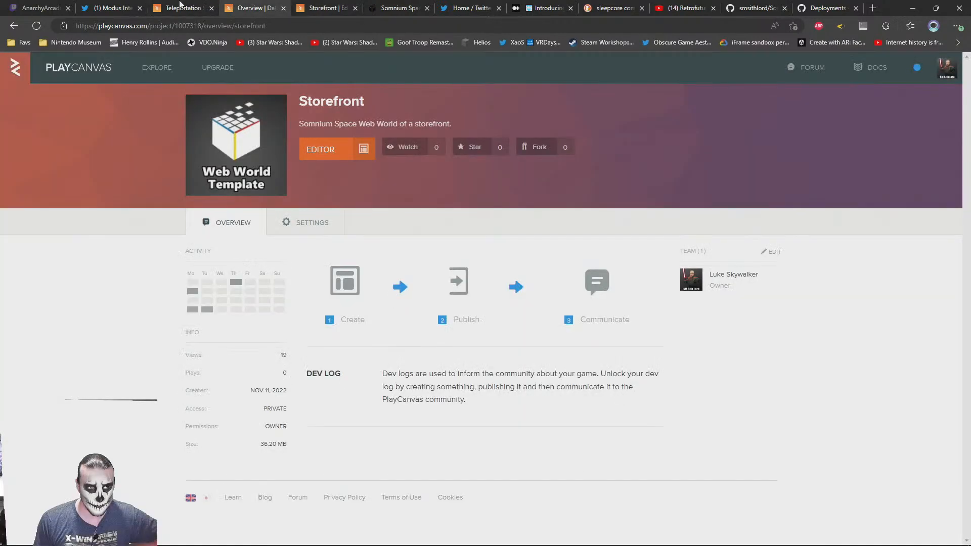
{"action": "left_click", "coordinate": [201, 4]}
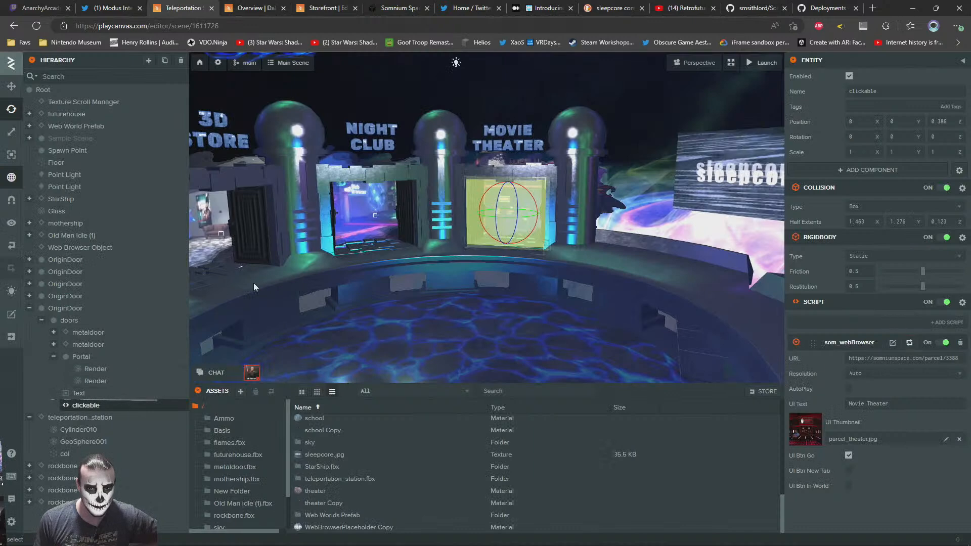
{"action": "left_click", "coordinate": [317, 7]}
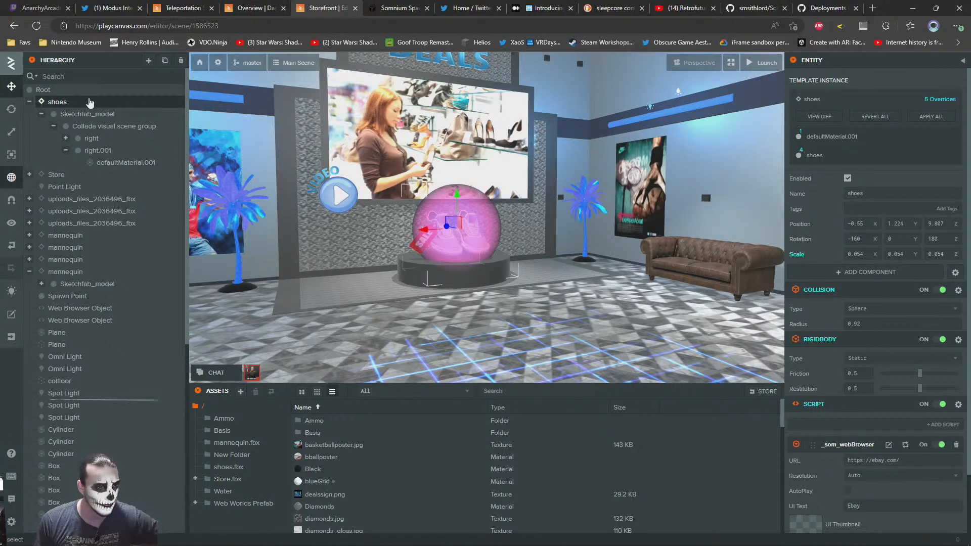
{"action": "left_click", "coordinate": [251, 8]}
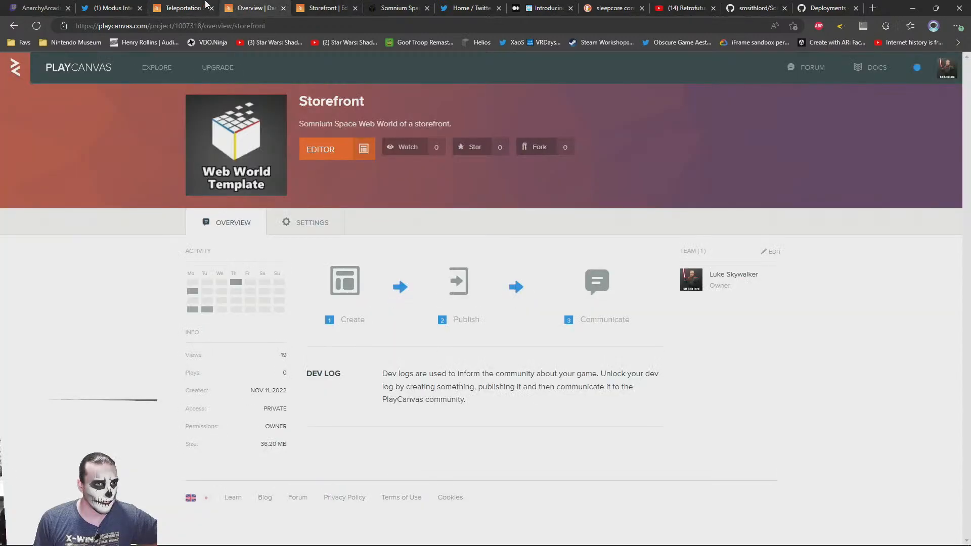
{"action": "left_click", "coordinate": [329, 5]}
{"action": "left_click", "coordinate": [266, 7]}
{"action": "left_click", "coordinate": [213, 5]}
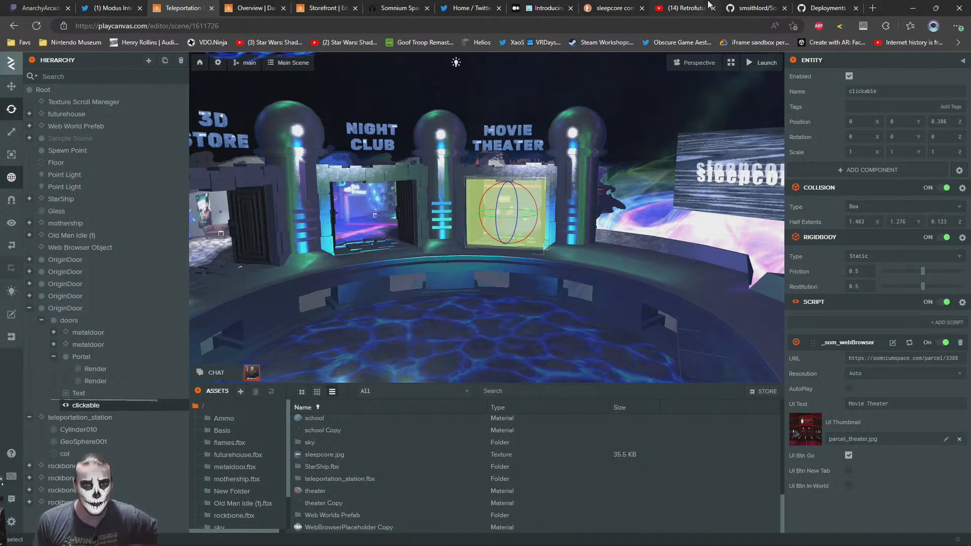
{"action": "left_click", "coordinate": [312, 5]}
{"action": "mouse_move", "coordinate": [197, 4]}
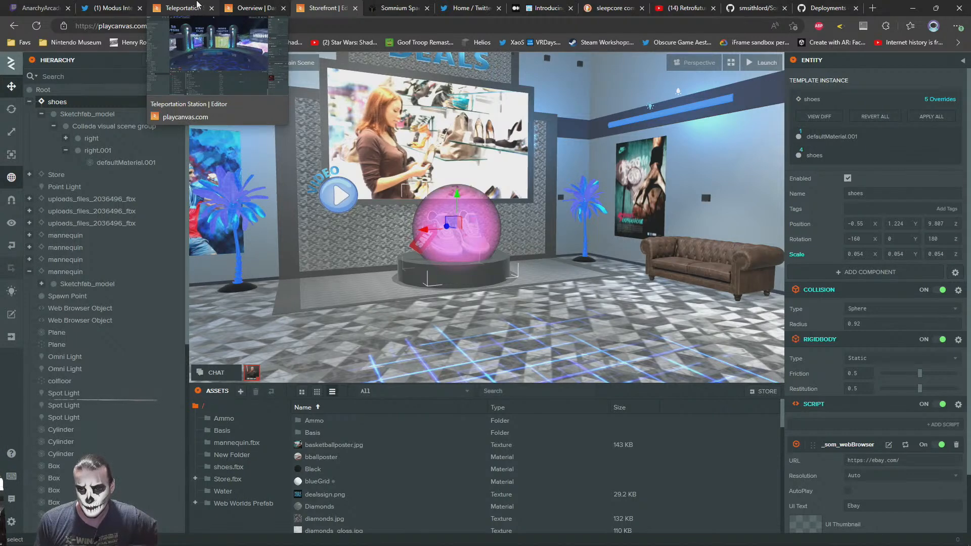
{"action": "left_click", "coordinate": [191, 5]}
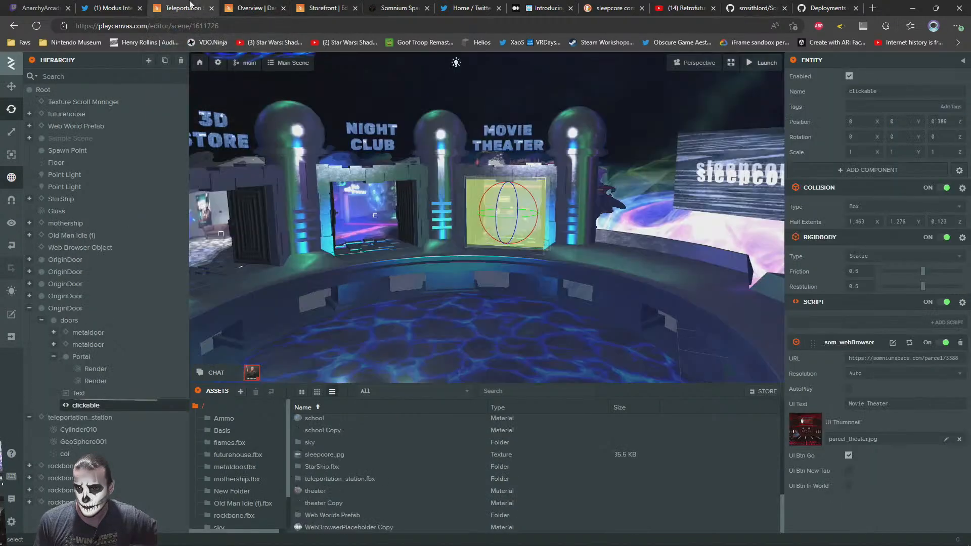
Change the Movie Theater clickable's collision type to Sphere, enlarge its radius to 0.92, and check its fit in the doorway
{"action": "left_click", "coordinate": [868, 208]}
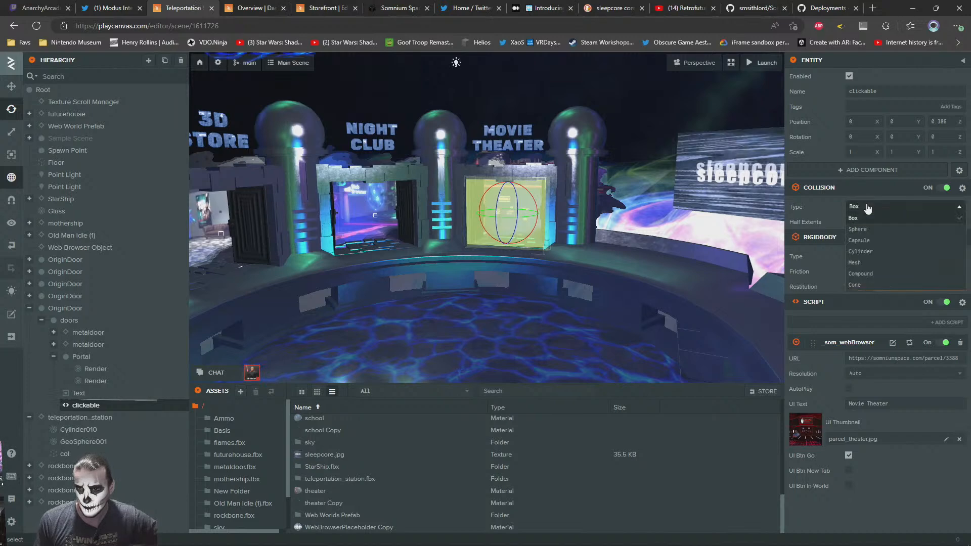
{"action": "left_click", "coordinate": [863, 229]}
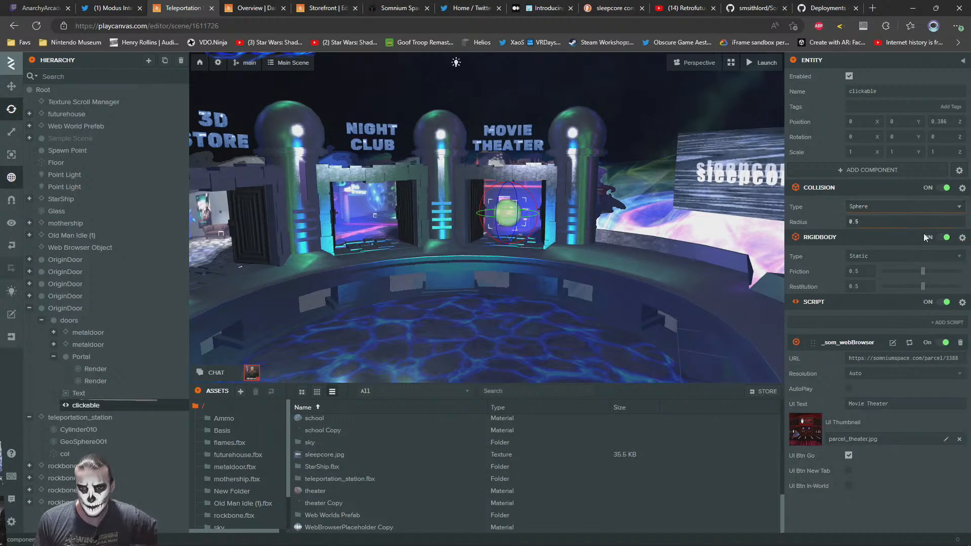
{"action": "left_click_drag", "start_coordinate": [959, 222], "coordinate": [966, 222]}
{"action": "key", "text": "w"}
{"action": "right_click_drag", "start_coordinate": [555, 254], "coordinate": [482, 247]}
{"action": "key", "text": "s"}
{"action": "key", "text": "w"}
{"action": "key", "text": "s"}
{"action": "key", "text": "w"}
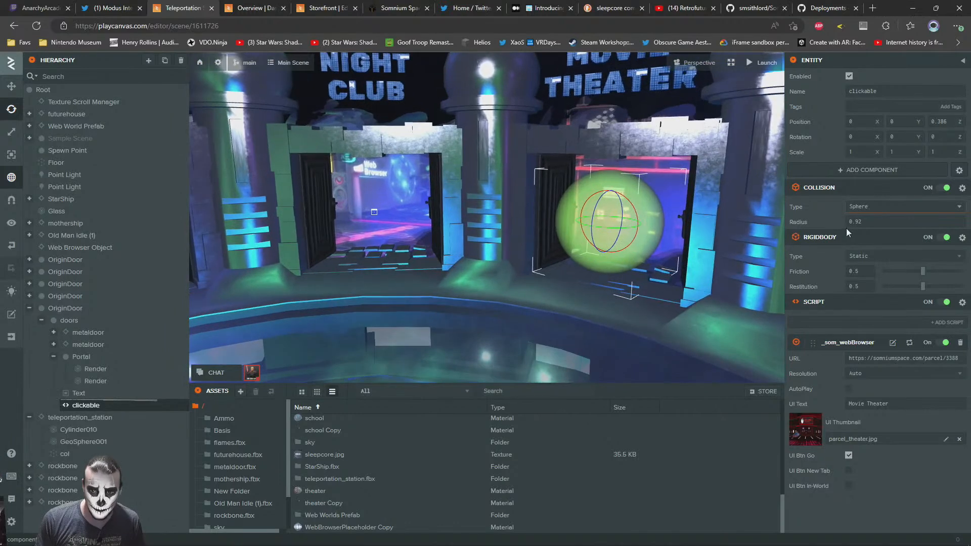
Set the Movie Theater clickable's collision sphere radius to 1
{"action": "left_click_drag", "start_coordinate": [876, 223], "coordinate": [797, 216]}
{"action": "type", "text": "1"}
{"action": "key", "text": "Return"}
Change the Night Club door's clickable entity to a Sphere collision with radius 1
{"action": "right_click_drag", "start_coordinate": [375, 262], "coordinate": [361, 252]}
{"action": "left_click", "coordinate": [470, 238]}
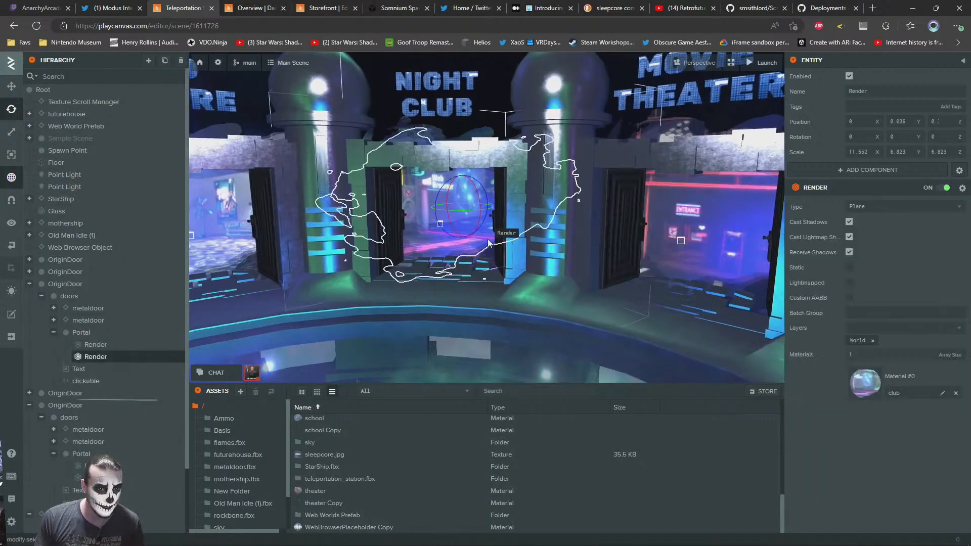
{"action": "left_click", "coordinate": [86, 381]}
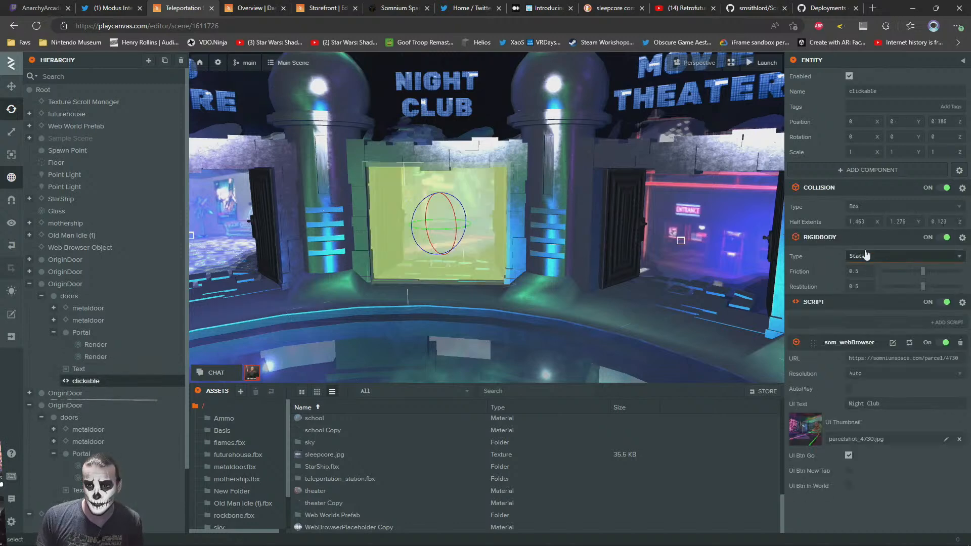
{"action": "left_click", "coordinate": [860, 206]}
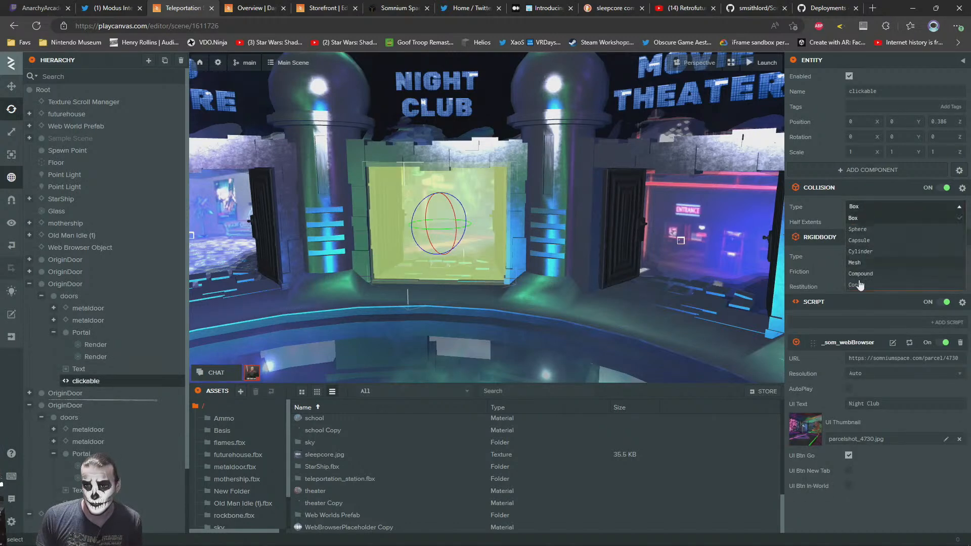
{"action": "left_click", "coordinate": [858, 230]}
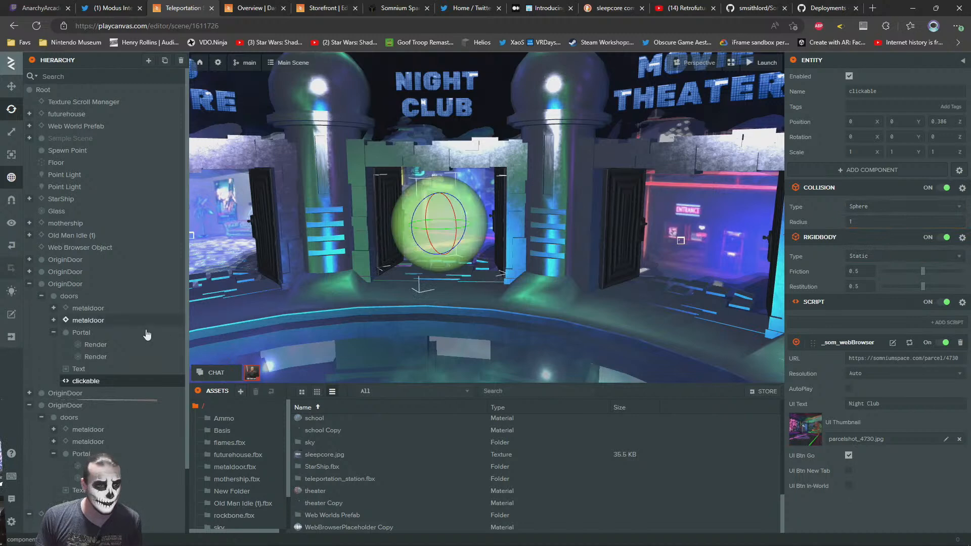
Change the 3D Store door's clickable entity to a Sphere collision with radius 1
{"action": "left_click", "coordinate": [217, 242]}
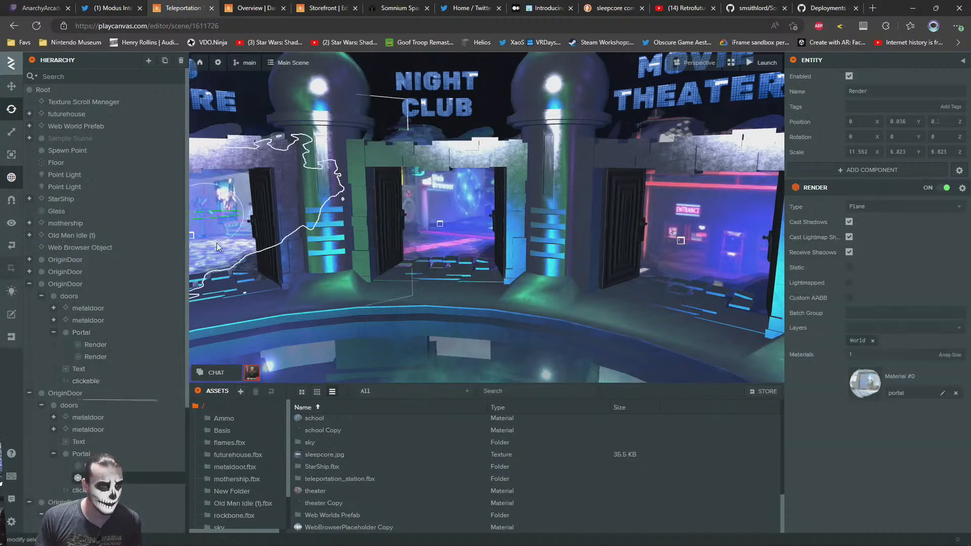
{"action": "left_click", "coordinate": [74, 490]}
{"action": "left_click", "coordinate": [890, 207]}
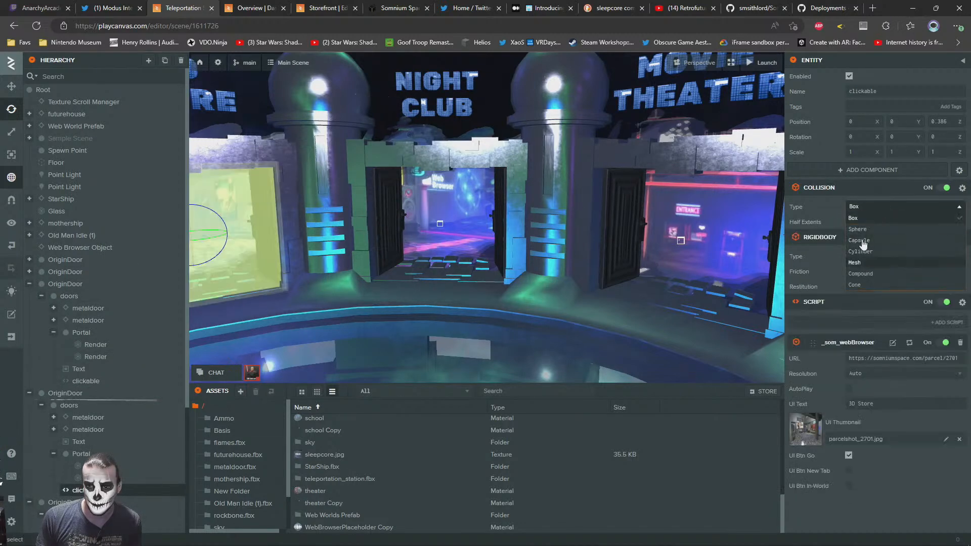
{"action": "left_click", "coordinate": [860, 229]}
{"action": "left_click_drag", "start_coordinate": [825, 222], "coordinate": [820, 222]}
{"action": "type", "text": "1"}
Change the Dino Island door's clickable entity to a Sphere collision
{"action": "right_click_drag", "start_coordinate": [513, 259], "coordinate": [378, 240]}
{"action": "left_click", "coordinate": [411, 196]}
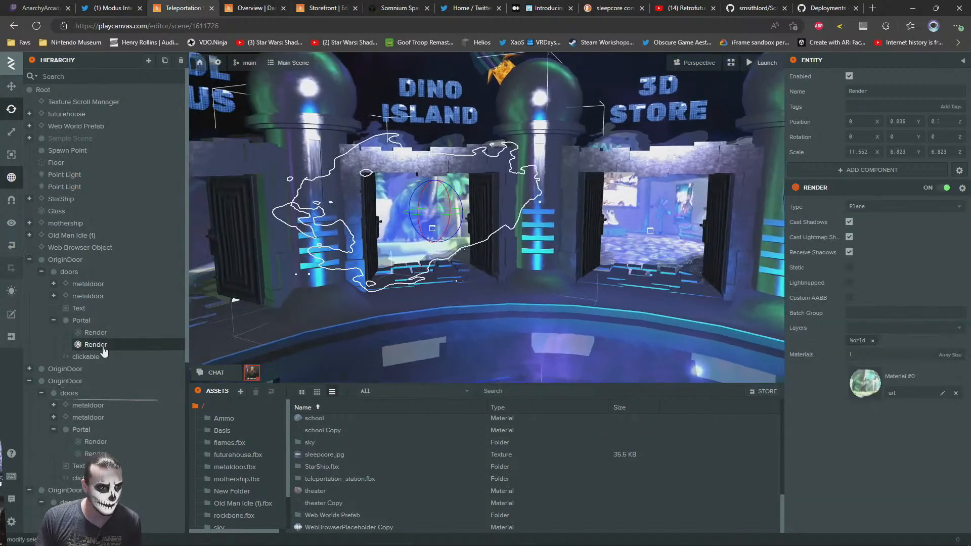
{"action": "left_click", "coordinate": [86, 357]}
{"action": "left_click", "coordinate": [867, 207]}
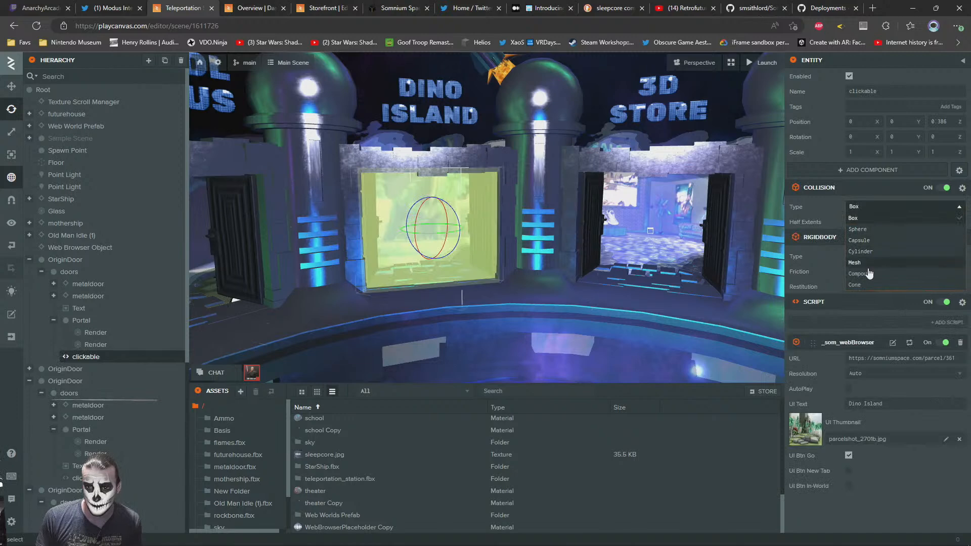
{"action": "left_click", "coordinate": [858, 230]}
Change the School Campus door's clickable entity to a Sphere collision with radius 1
{"action": "right_click_drag", "start_coordinate": [781, 212], "coordinate": [425, 201]}
{"action": "left_click", "coordinate": [425, 201]}
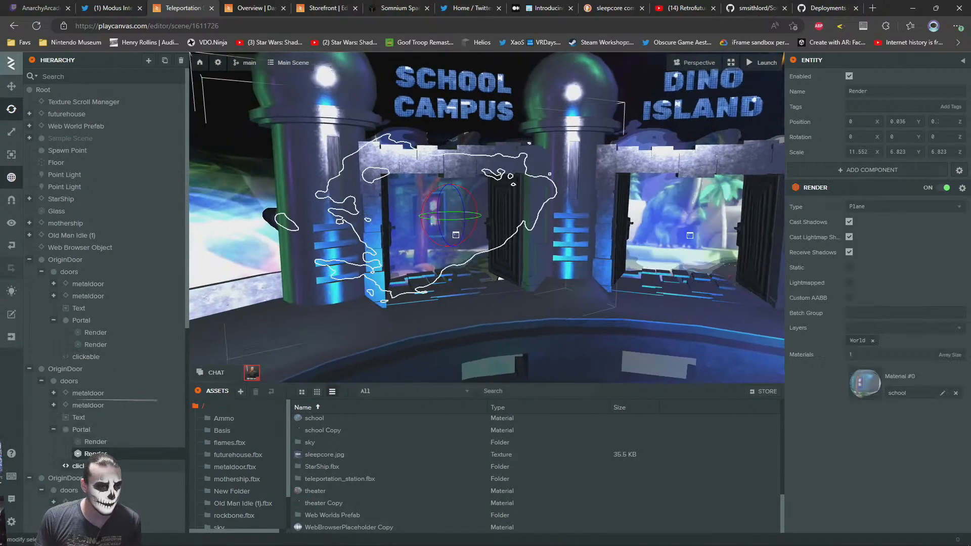
{"action": "left_click", "coordinate": [136, 466]}
{"action": "left_click", "coordinate": [875, 208]}
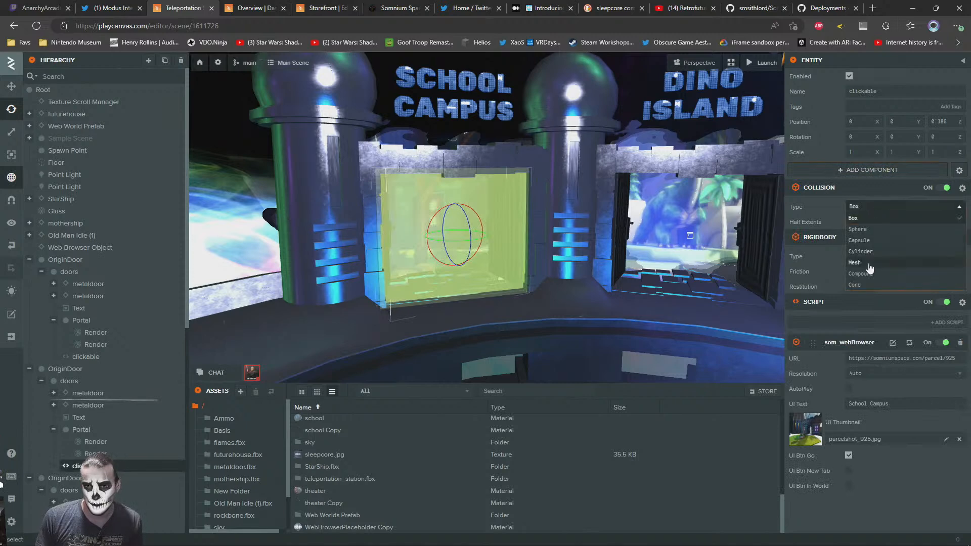
{"action": "left_click", "coordinate": [860, 230]}
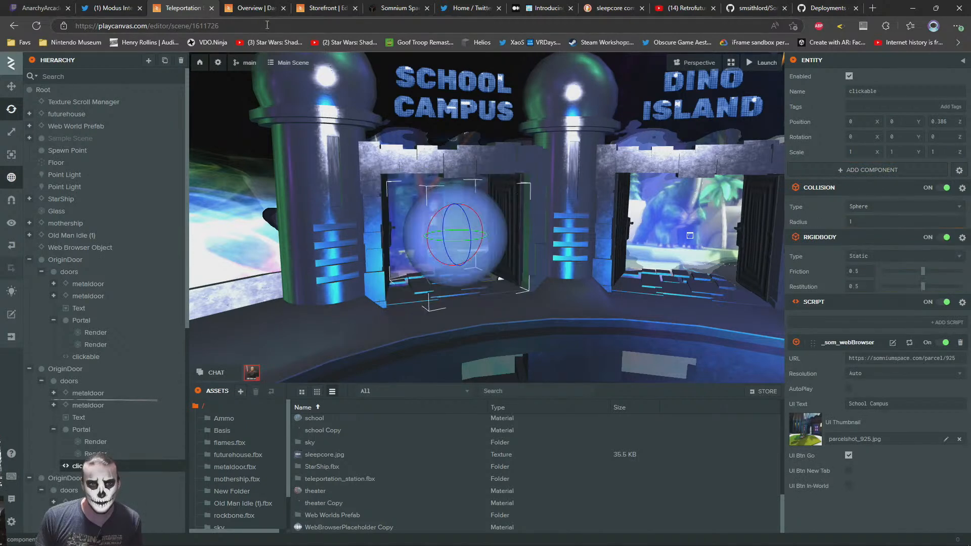
Switch to Somnium Space, load parcel 3388 and enter its world
{"action": "left_click", "coordinate": [398, 8]}
{"action": "left_click_drag", "start_coordinate": [185, 28], "coordinate": [380, 21]}
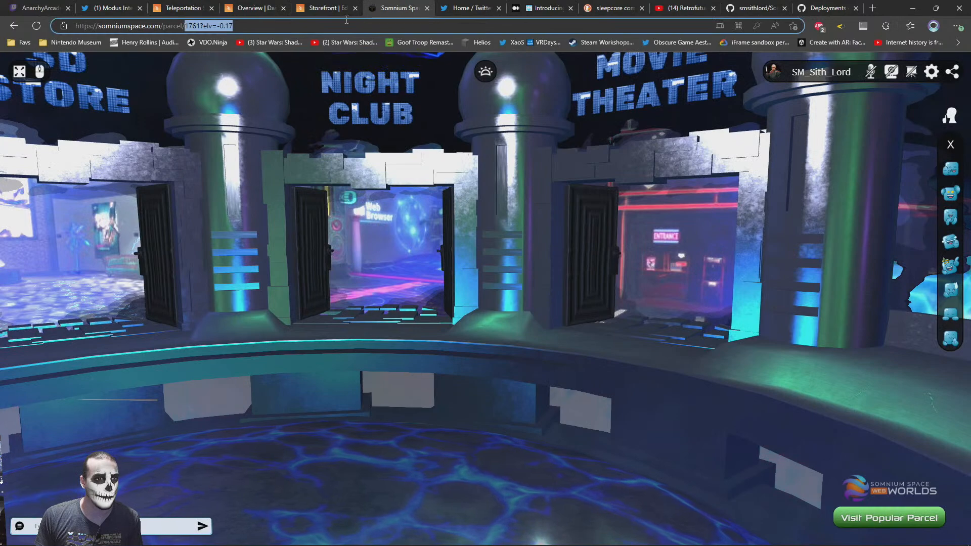
{"action": "type", "text": "3388"}
{"action": "key", "text": "Return"}
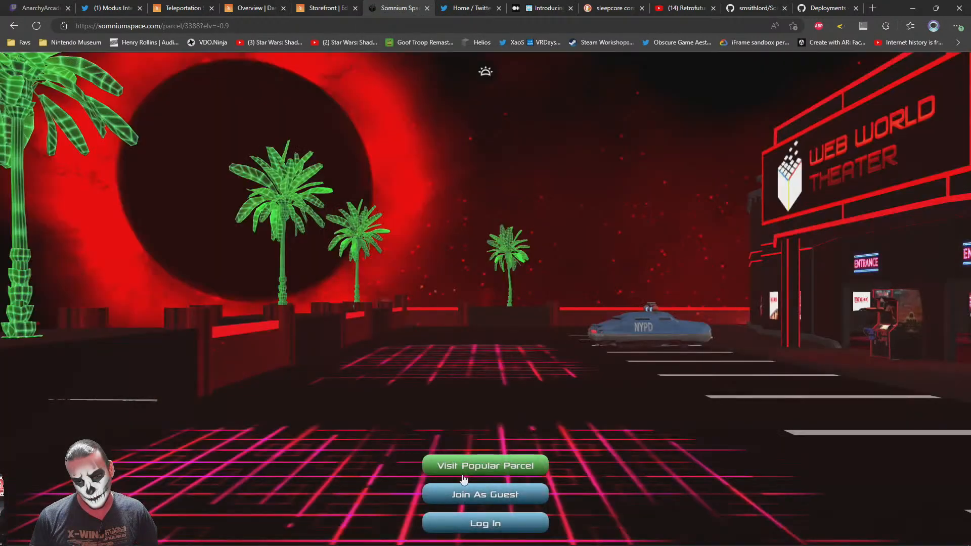
{"action": "left_click", "coordinate": [465, 492]}
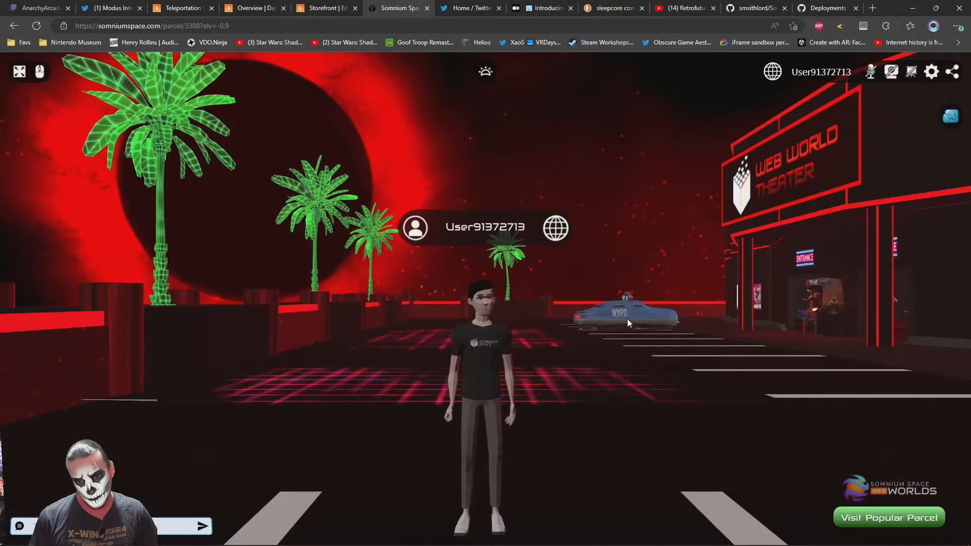
Walk the avatar across the theater parking lot to the NYPD car and view the building's entrance
{"action": "left_click", "coordinate": [615, 336]}
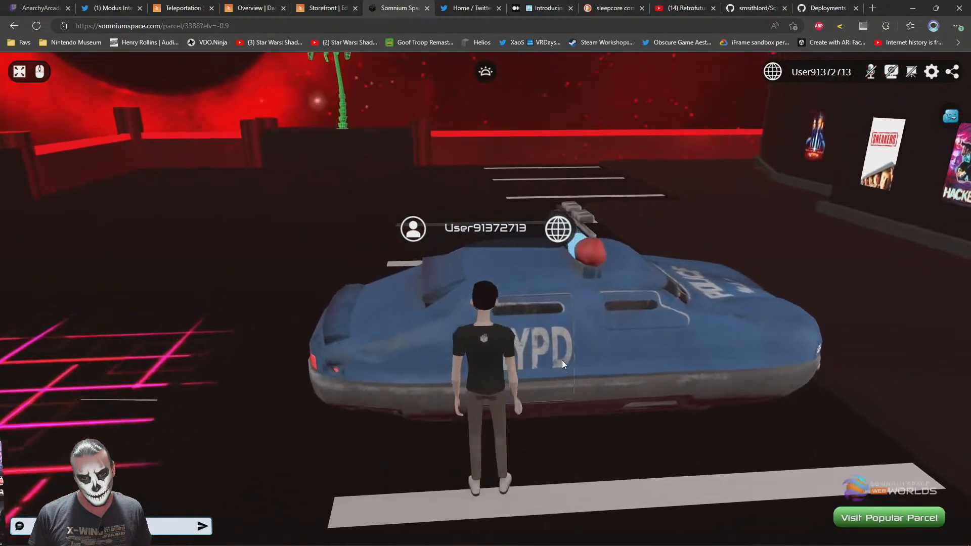
{"action": "left_click_drag", "start_coordinate": [562, 360], "coordinate": [667, 335]}
{"action": "mouse_move", "coordinate": [505, 339]}
{"action": "left_mouse_down"}
{"action": "mouse_move", "coordinate": [712, 342]}
{"action": "mouse_move", "coordinate": [518, 348]}
{"action": "mouse_move", "coordinate": [372, 320]}
{"action": "left_mouse_up"}
{"action": "key", "text": "w"}
{"action": "mouse_move", "coordinate": [591, 242]}
{"action": "left_mouse_down"}
{"action": "mouse_move", "coordinate": [528, 310]}
{"action": "mouse_move", "coordinate": [652, 316]}
{"action": "mouse_move", "coordinate": [642, 320]}
{"action": "left_mouse_up"}
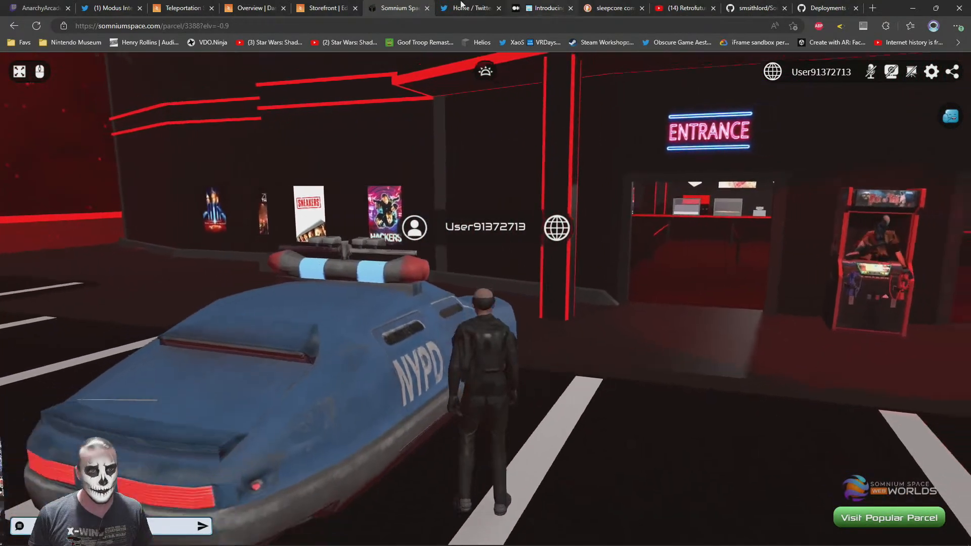
Return to the Teleportation Station scene and check the Movie Theater clickable's collision and web browser script settings
{"action": "left_click", "coordinate": [332, 7]}
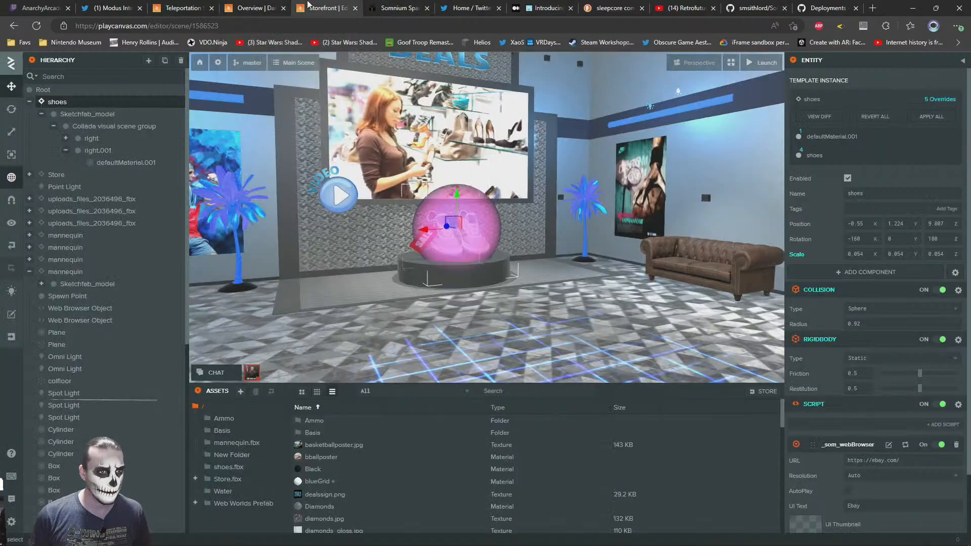
{"action": "left_click", "coordinate": [257, 5]}
{"action": "left_click", "coordinate": [189, 5]}
{"action": "right_click_drag", "start_coordinate": [316, 174], "coordinate": [618, 175]}
{"action": "left_click", "coordinate": [617, 178]}
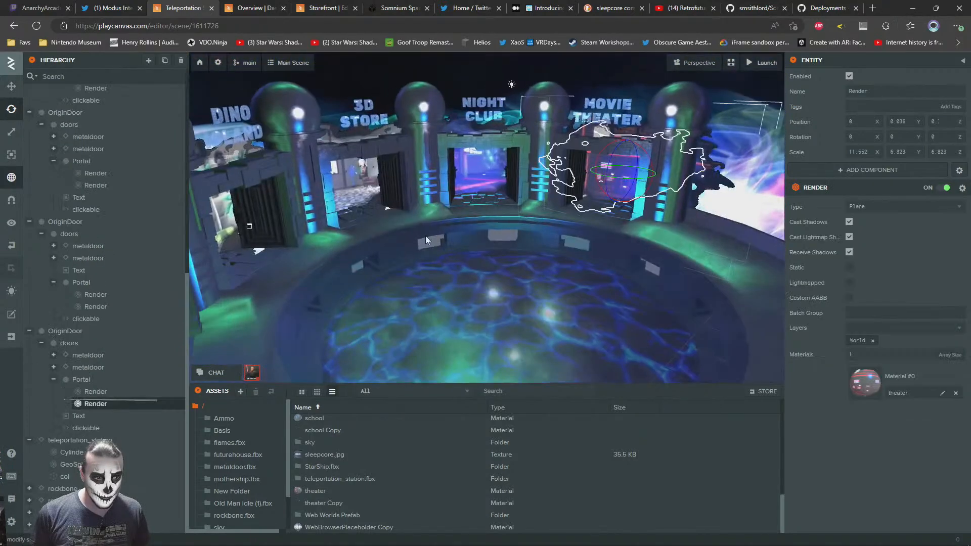
{"action": "left_click", "coordinate": [87, 428]}
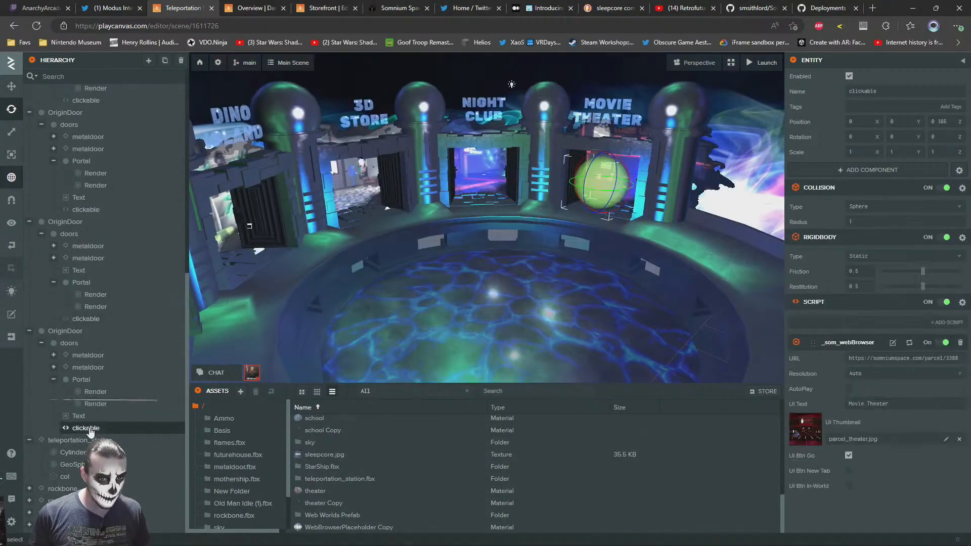
Open the build and publishing options of the Teleportation Station project
{"action": "left_click", "coordinate": [356, 68]}
{"action": "left_click", "coordinate": [294, 64]}
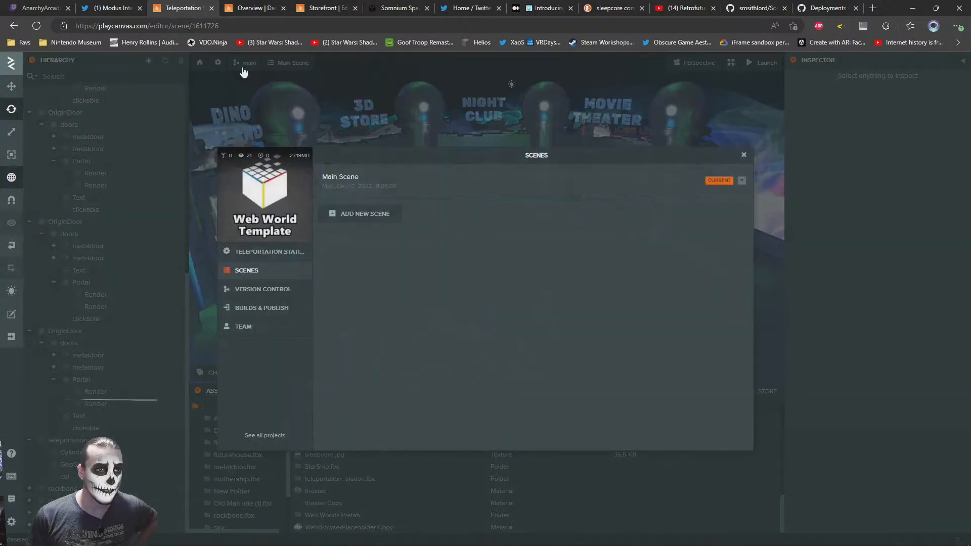
{"action": "left_click", "coordinate": [250, 309]}
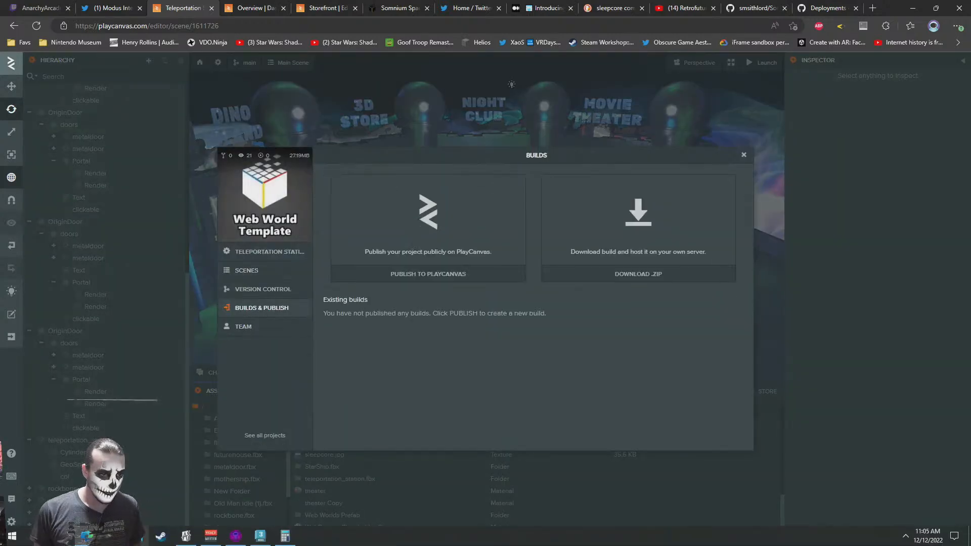
Delete the old Teleportation Station.zip from the Downloads folder and return to the project's build options
{"action": "left_click", "coordinate": [284, 537]}
{"action": "left_click", "coordinate": [391, 126]}
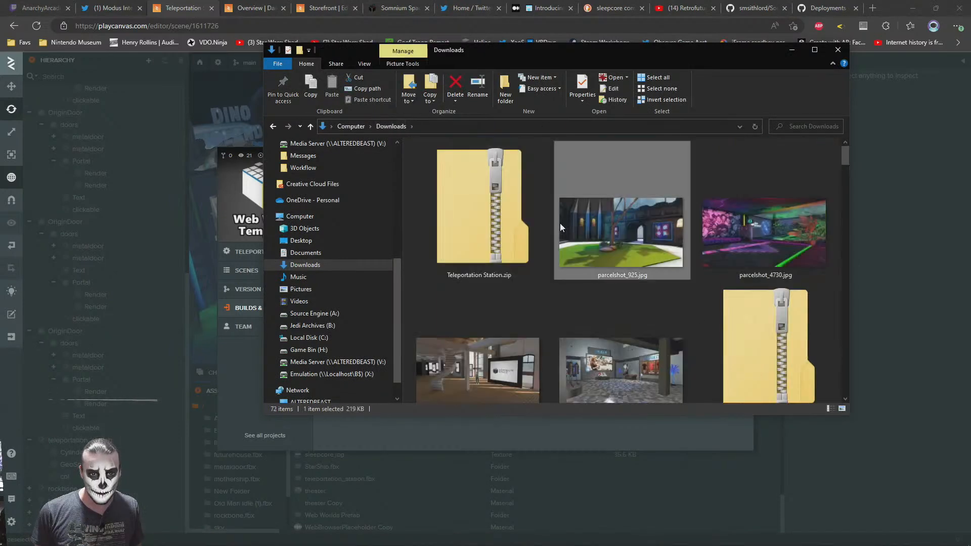
{"action": "key", "text": "Delete"}
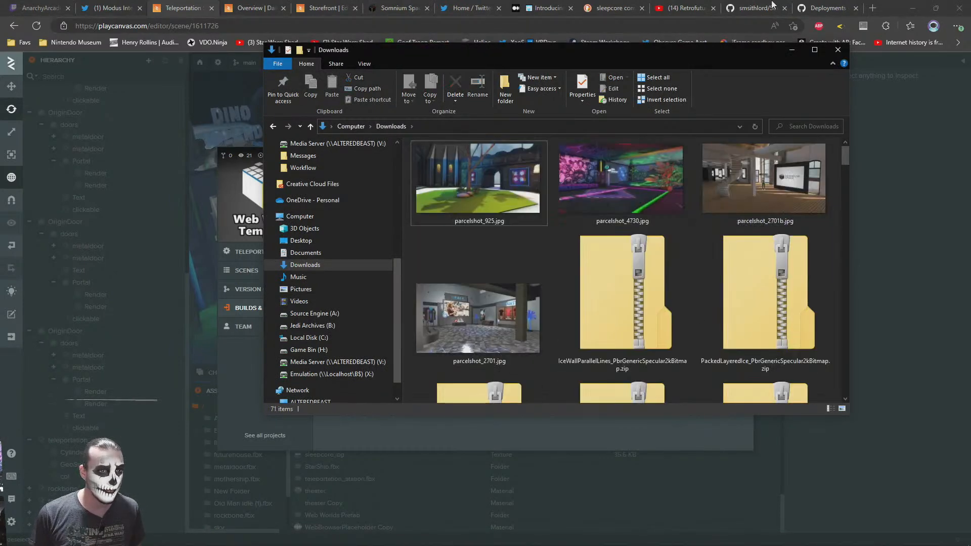
{"action": "left_click", "coordinate": [895, 3]}
Create a downloadable Teleportation Station build with all scenes included and download its zip
{"action": "left_click", "coordinate": [641, 253]}
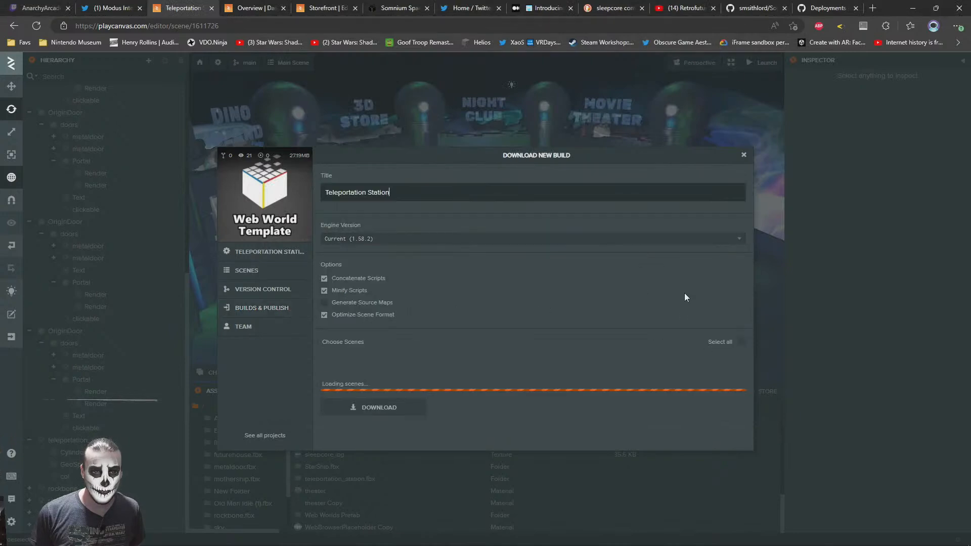
{"action": "left_click", "coordinate": [742, 340]}
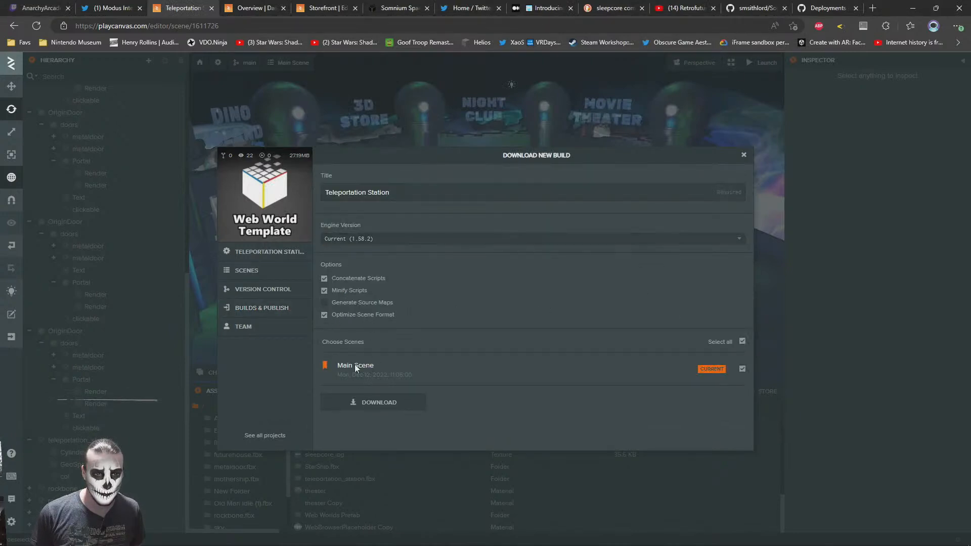
{"action": "left_click", "coordinate": [354, 402]}
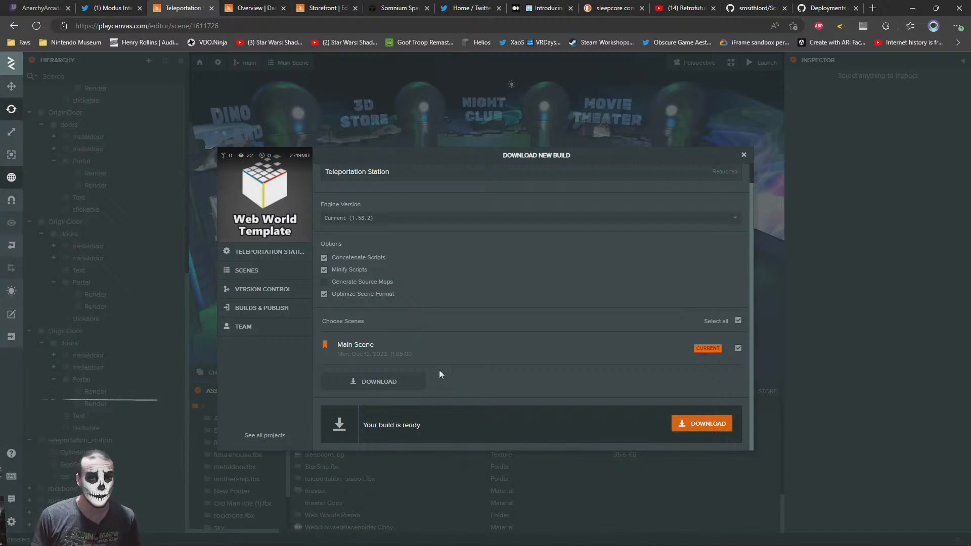
{"action": "left_click", "coordinate": [701, 423]}
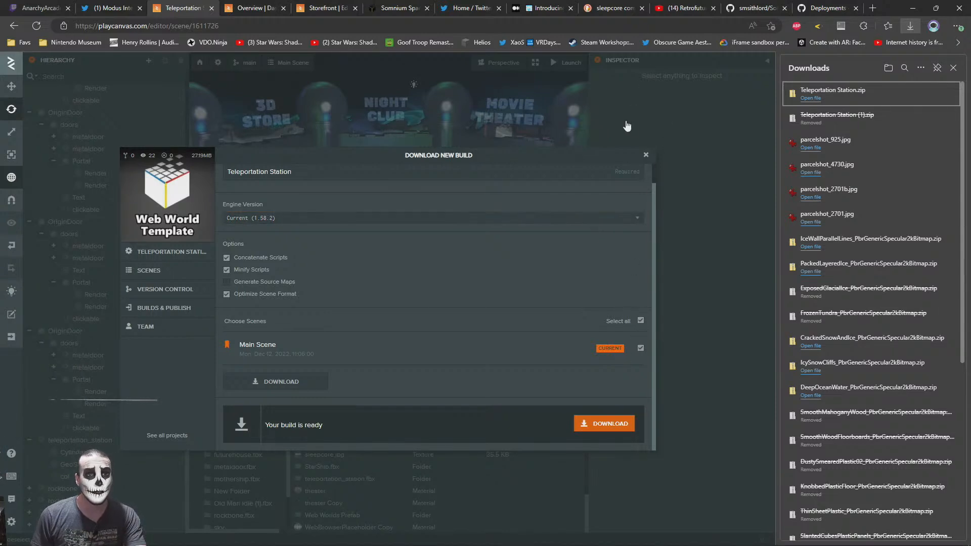
Return to the Somnium Space theater parcel, close the downloads list and examine the Web World Theater's exterior from the parking lot
{"action": "left_click", "coordinate": [251, 7]}
{"action": "left_click", "coordinate": [324, 8]}
{"action": "left_click", "coordinate": [400, 7]}
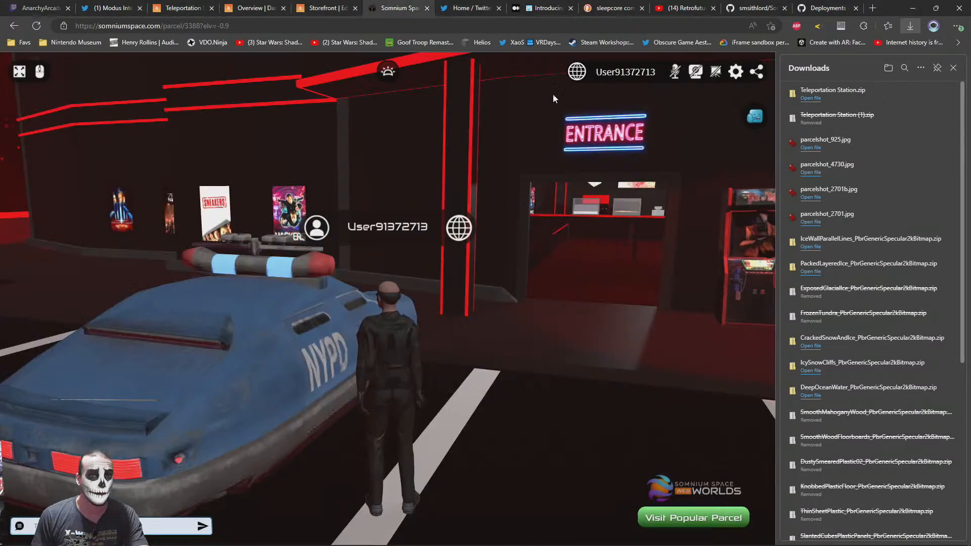
{"action": "left_click_drag", "start_coordinate": [491, 349], "coordinate": [441, 319]}
{"action": "scroll", "coordinate": [442, 319], "scroll_direction": "down", "scroll_amount": 5}
{"action": "key", "text": "s"}
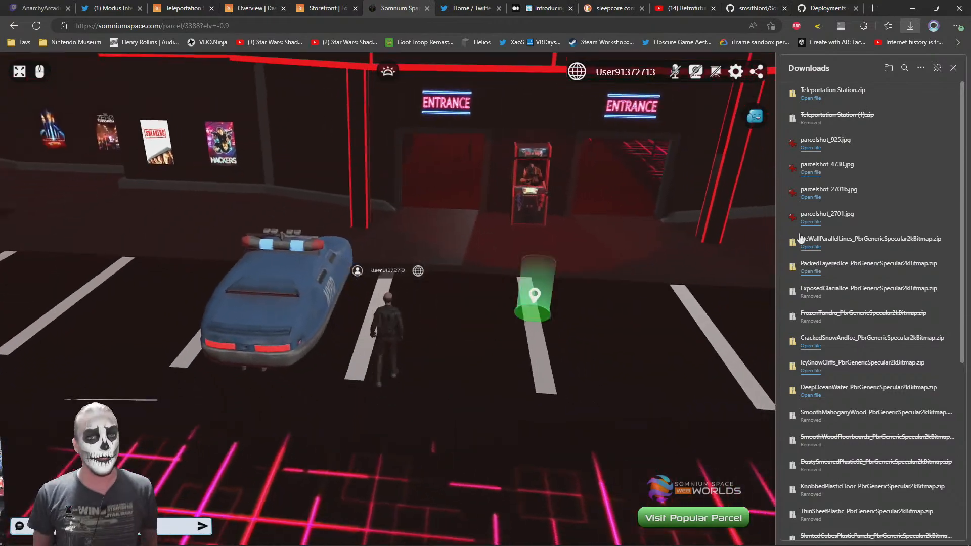
{"action": "left_click", "coordinate": [954, 68]}
{"action": "left_click_drag", "start_coordinate": [585, 220], "coordinate": [381, 345]}
{"action": "left_click_drag", "start_coordinate": [470, 345], "coordinate": [403, 350]}
{"action": "left_click_drag", "start_coordinate": [617, 298], "coordinate": [546, 355]}
{"action": "scroll", "coordinate": [523, 331], "scroll_direction": "up", "scroll_amount": 5}
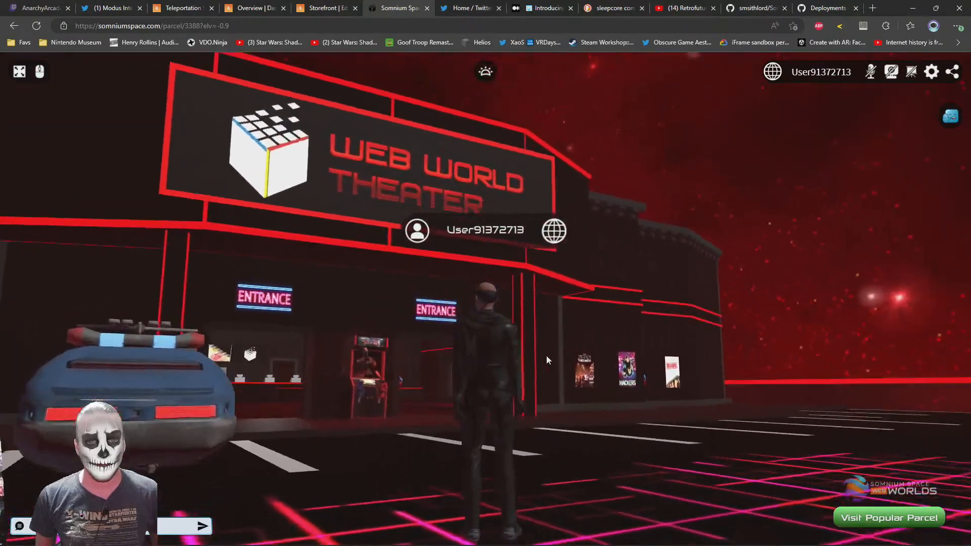
{"action": "scroll", "coordinate": [546, 355], "scroll_direction": "down", "scroll_amount": 3}
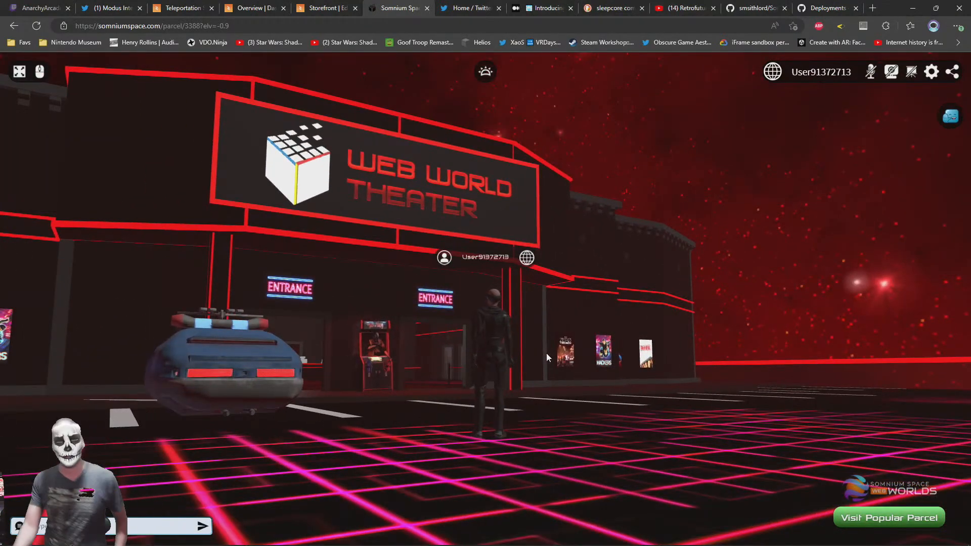
{"action": "left_click", "coordinate": [177, 3]}
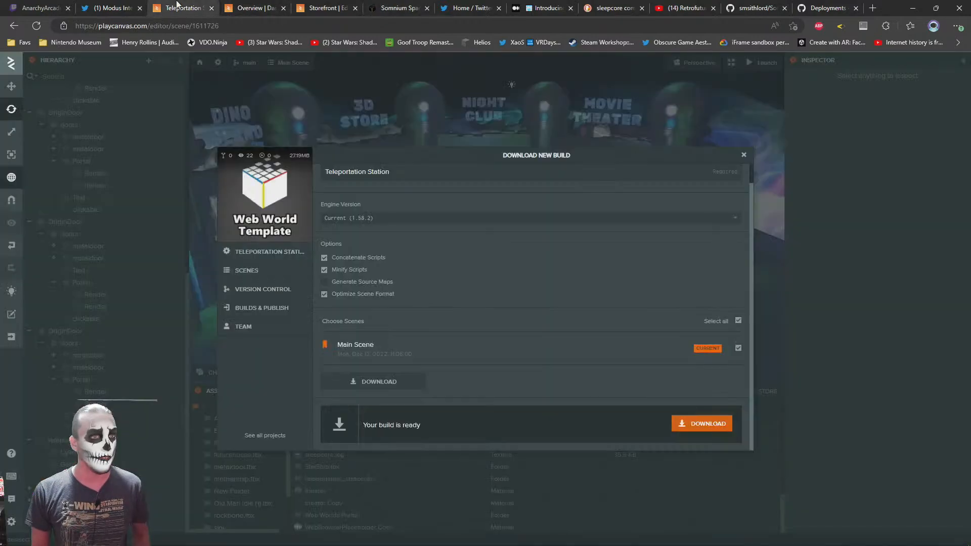
{"action": "left_click", "coordinate": [324, 5]}
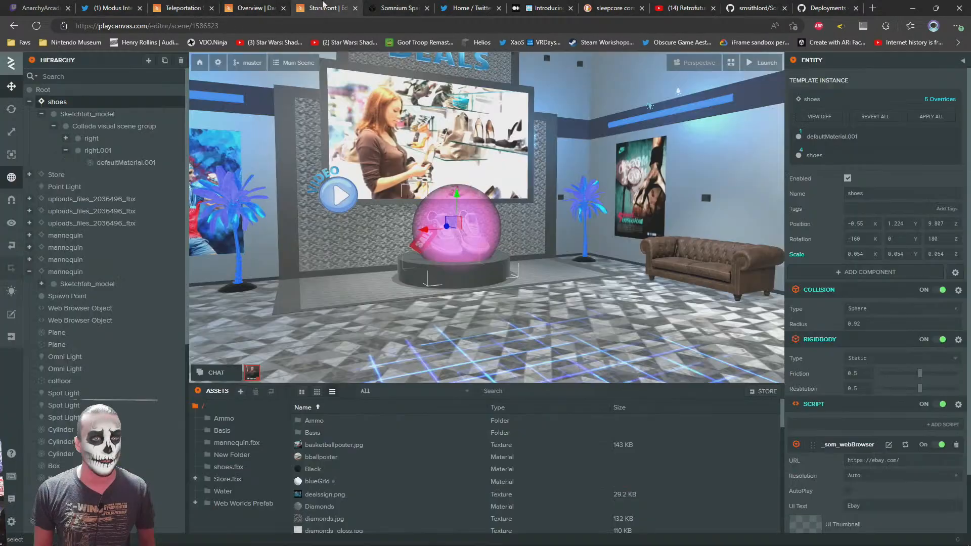
{"action": "left_click", "coordinate": [394, 5]}
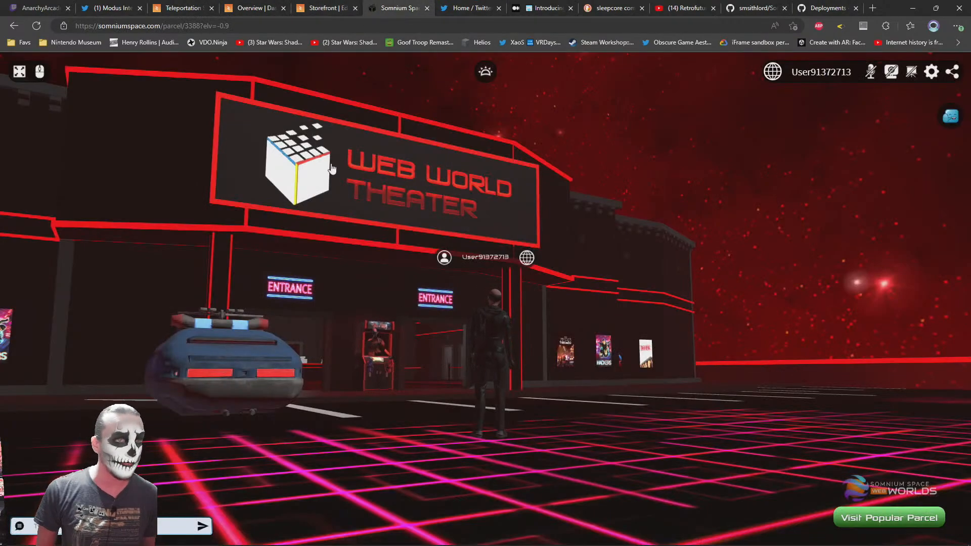